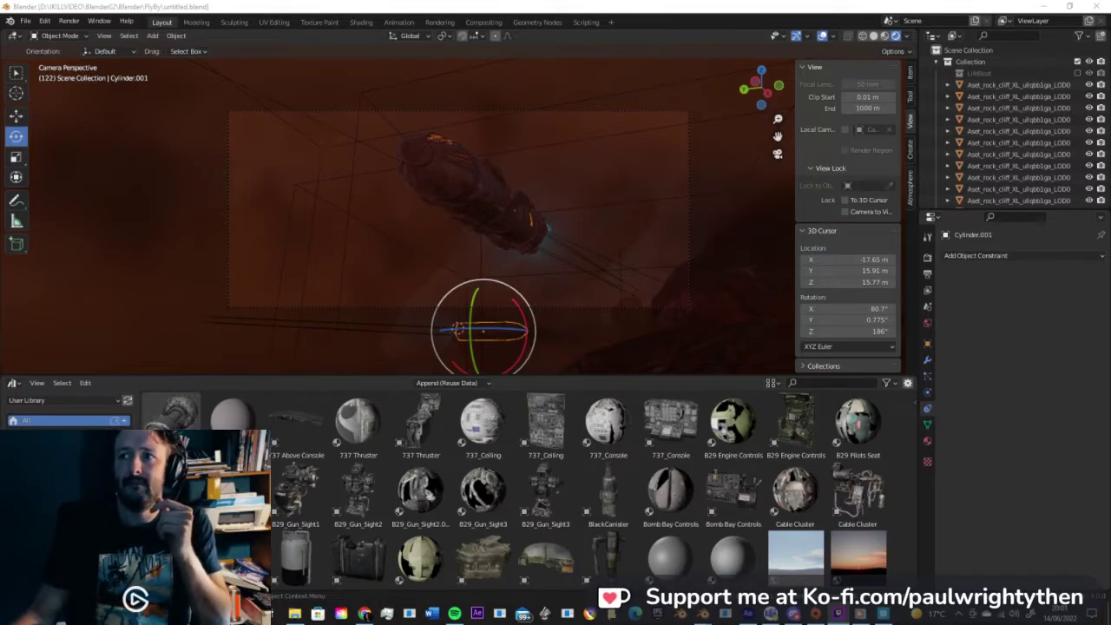
Step: Frame the selected spaceship in the viewport, change the display to solid shading and get close to its hull
middle_drag(533, 176, 658, 168)
key(KP_Decimal)
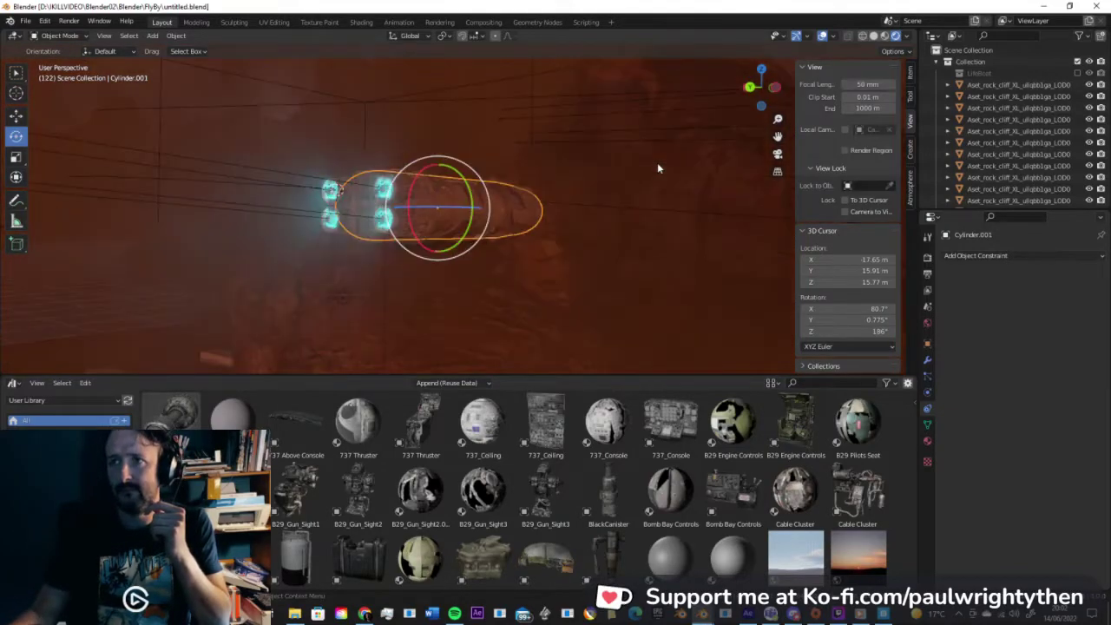
middle_drag(642, 177, 695, 179)
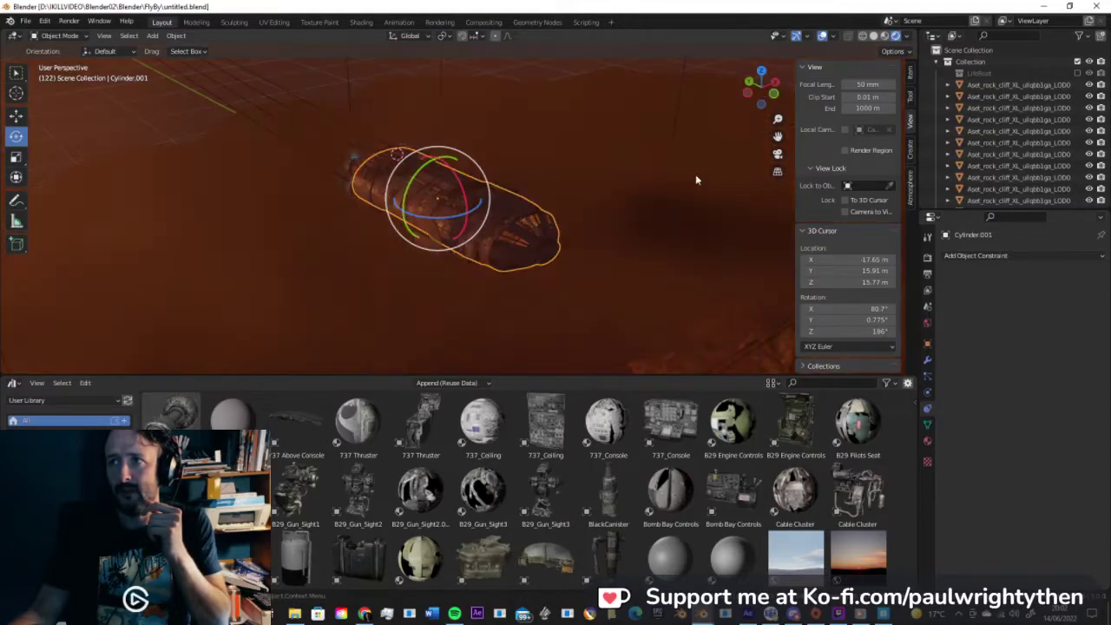
click(873, 36)
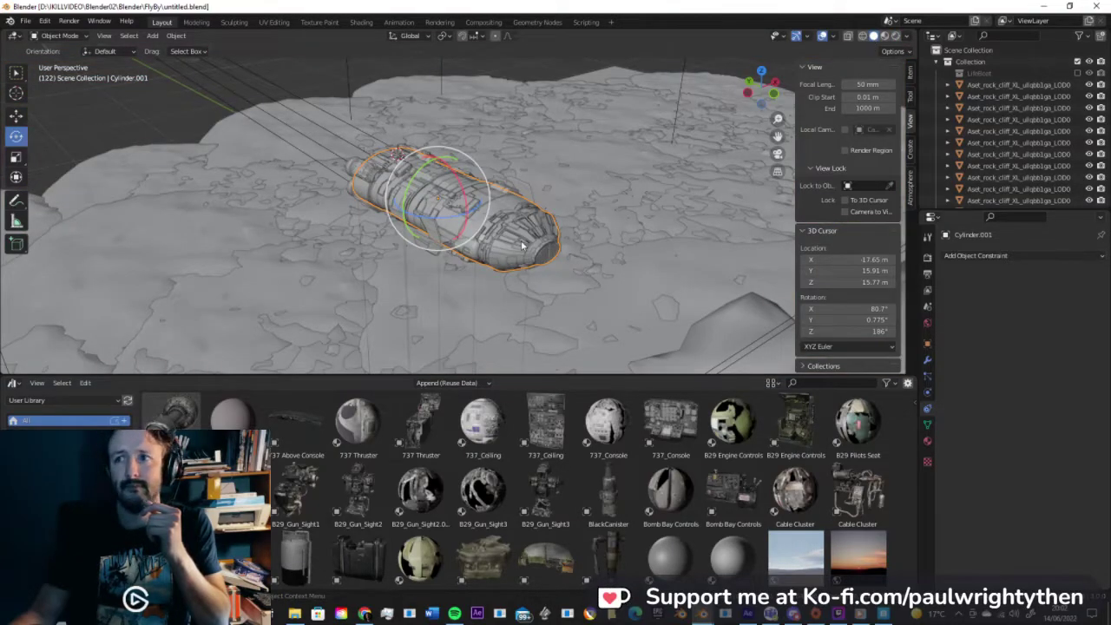
scroll(555, 234, up, 4)
middle_drag(548, 243, 483, 253)
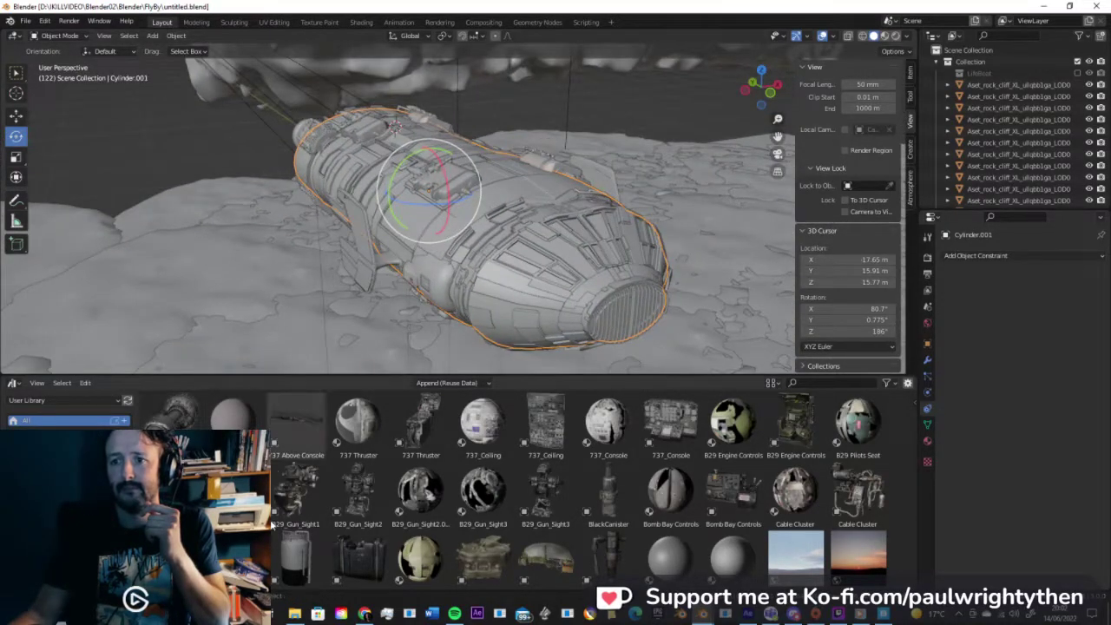
Step: Switch to the media player, restart the WaitingRoom_mixdown track from the beginning and minimise the player
right_click(295, 614)
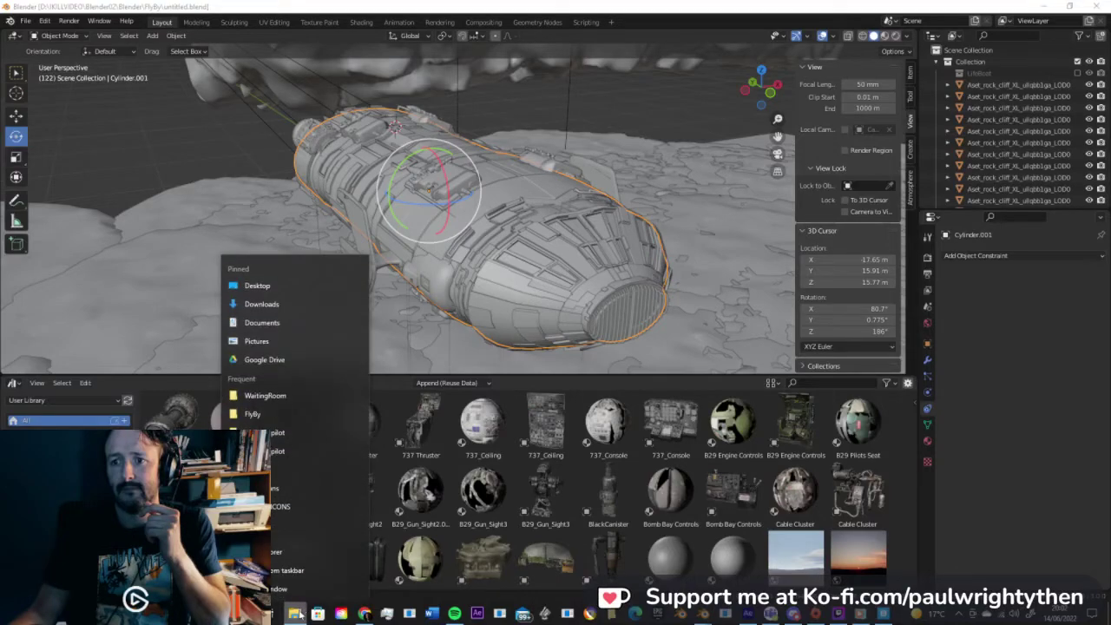
click(858, 618)
mouse_move(185, 377)
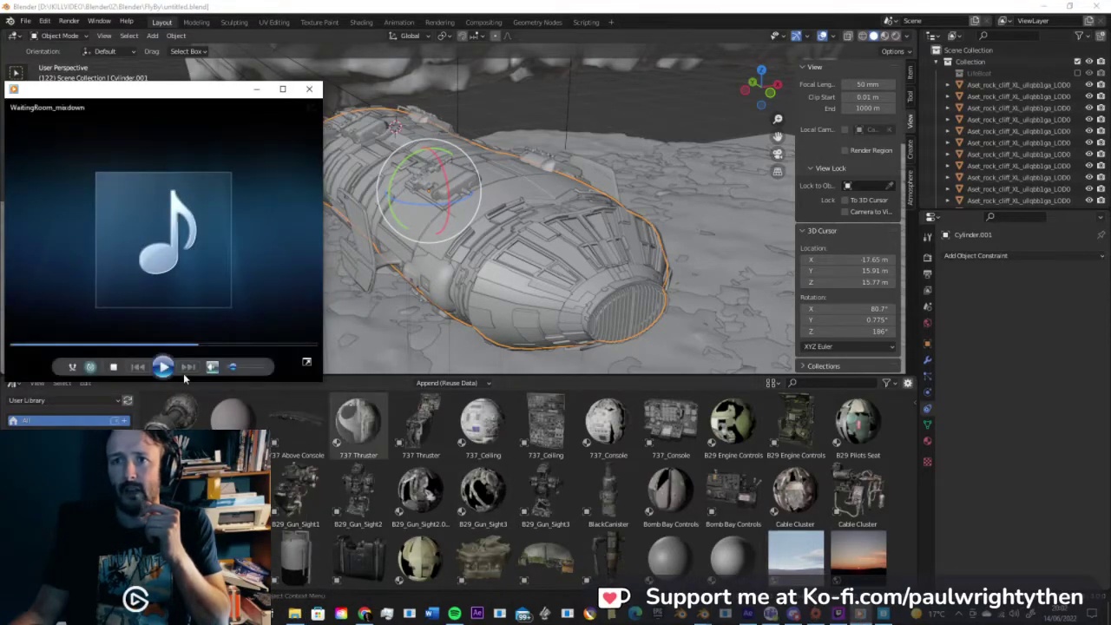
drag(202, 347, 19, 349)
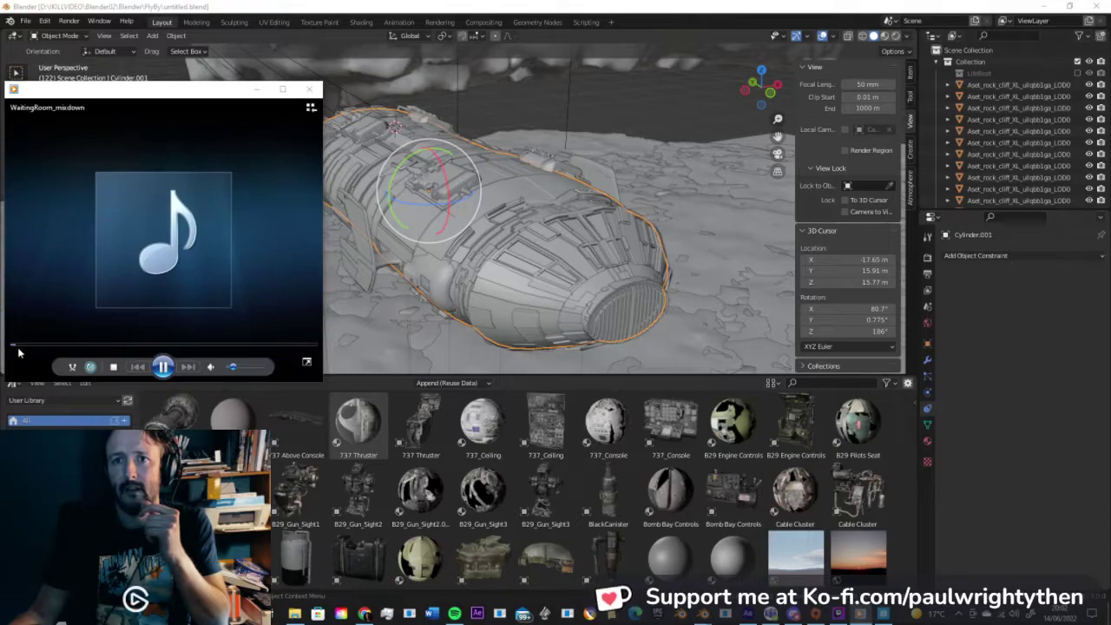
click(258, 90)
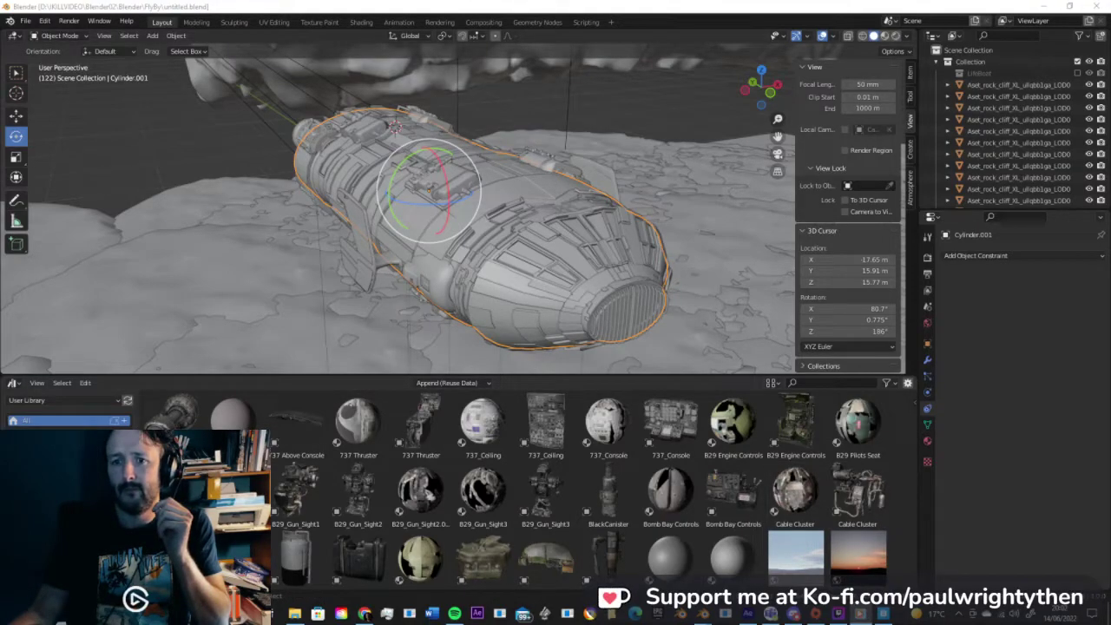
Step: Switch to File Explorer and go to the folder D:\IKILLVIDEO\Blender02\Blender\FlyBy
click(294, 613)
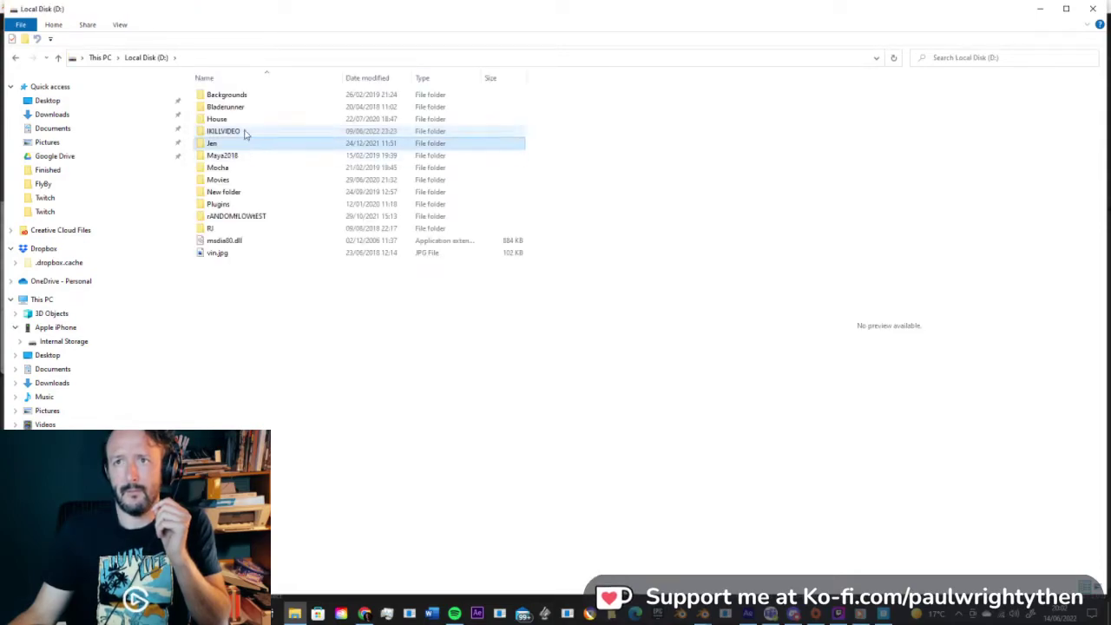
double_click(246, 130)
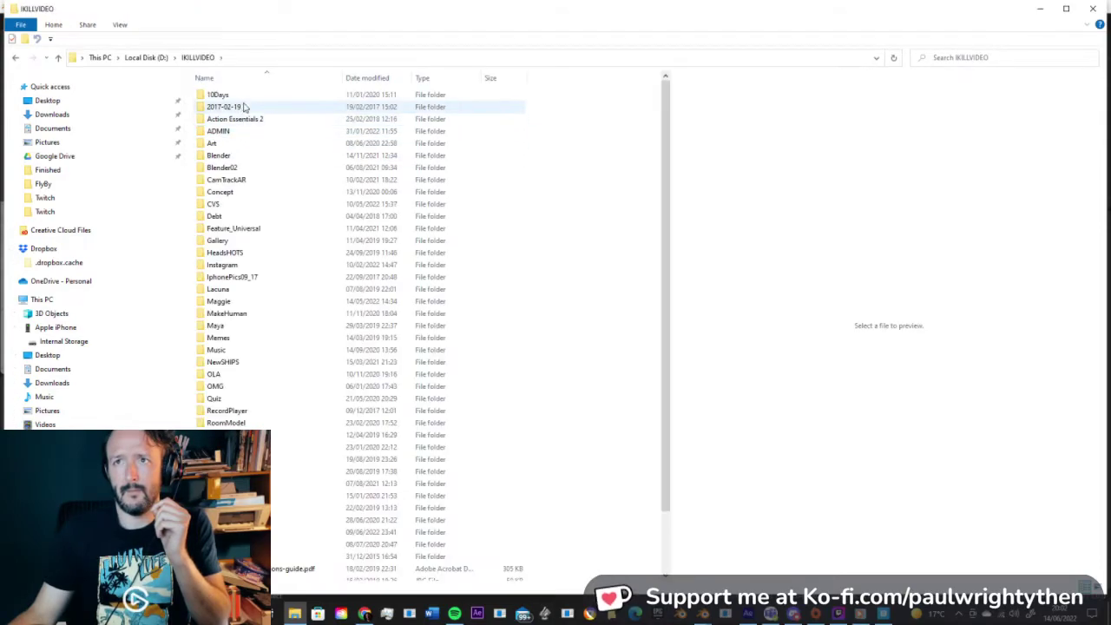
double_click(232, 167)
double_click(236, 101)
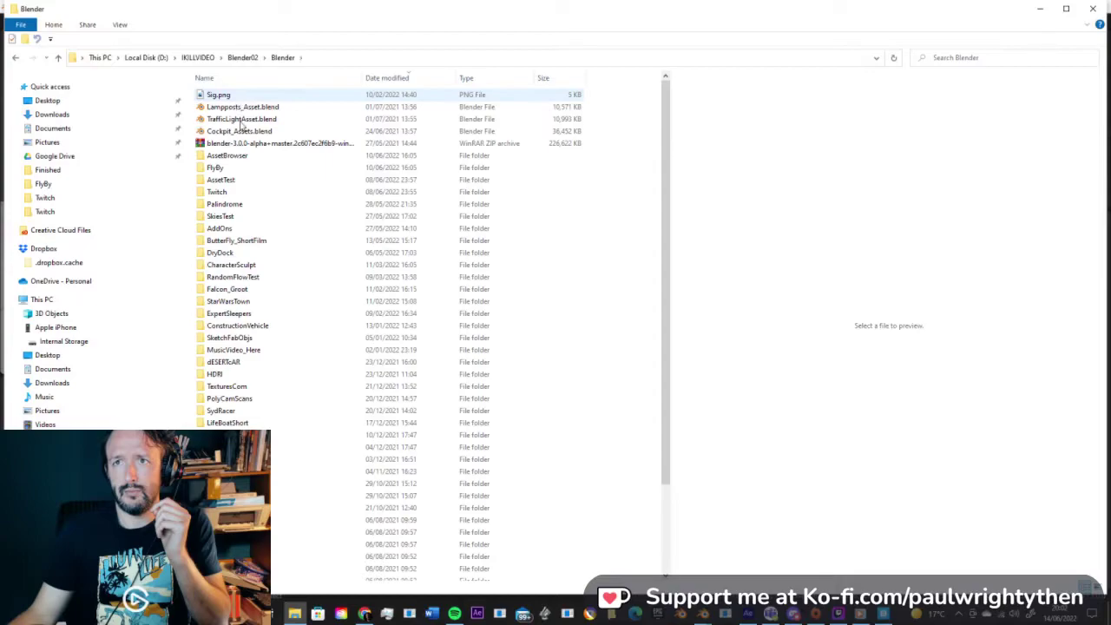
double_click(235, 170)
Step: Play the FlyBy.mp4 video and replay it, close the video player and return to Blender
double_click(496, 128)
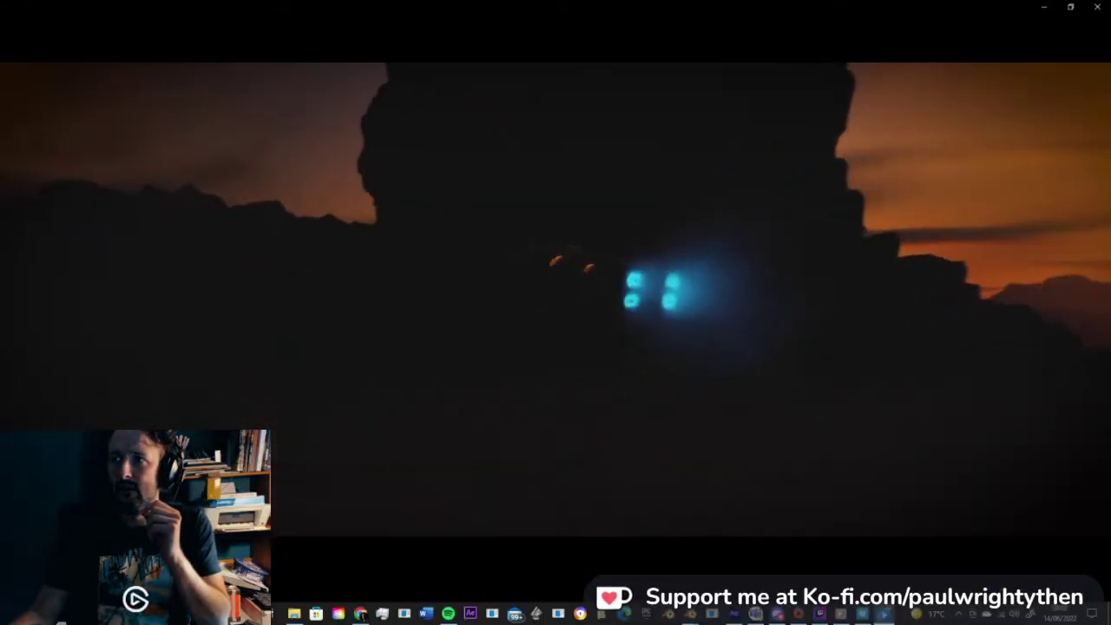
click(558, 583)
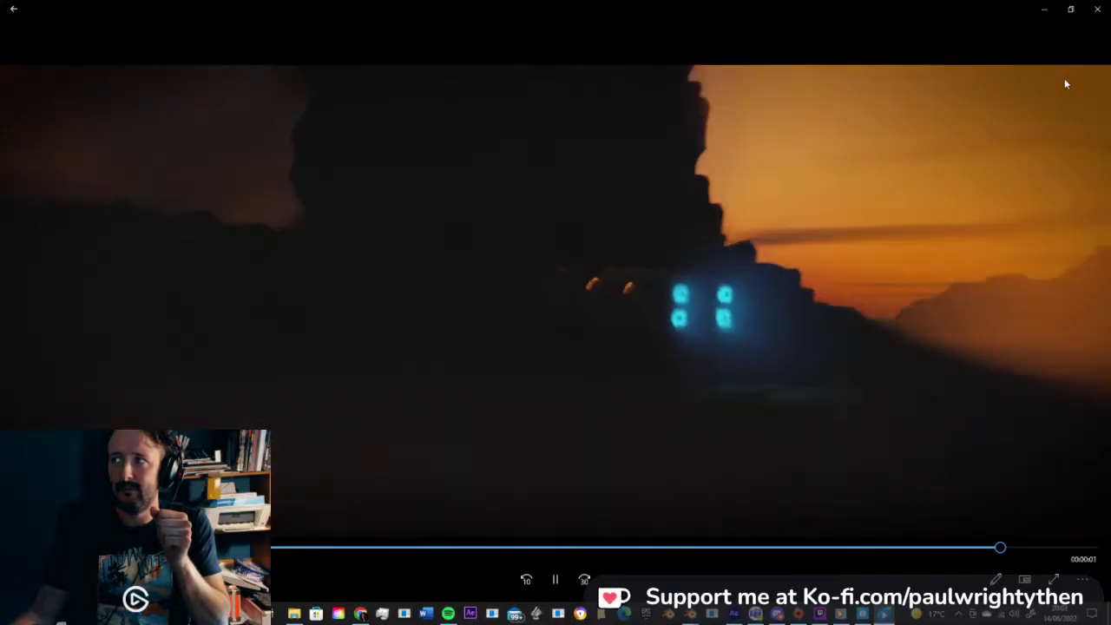
click(1096, 11)
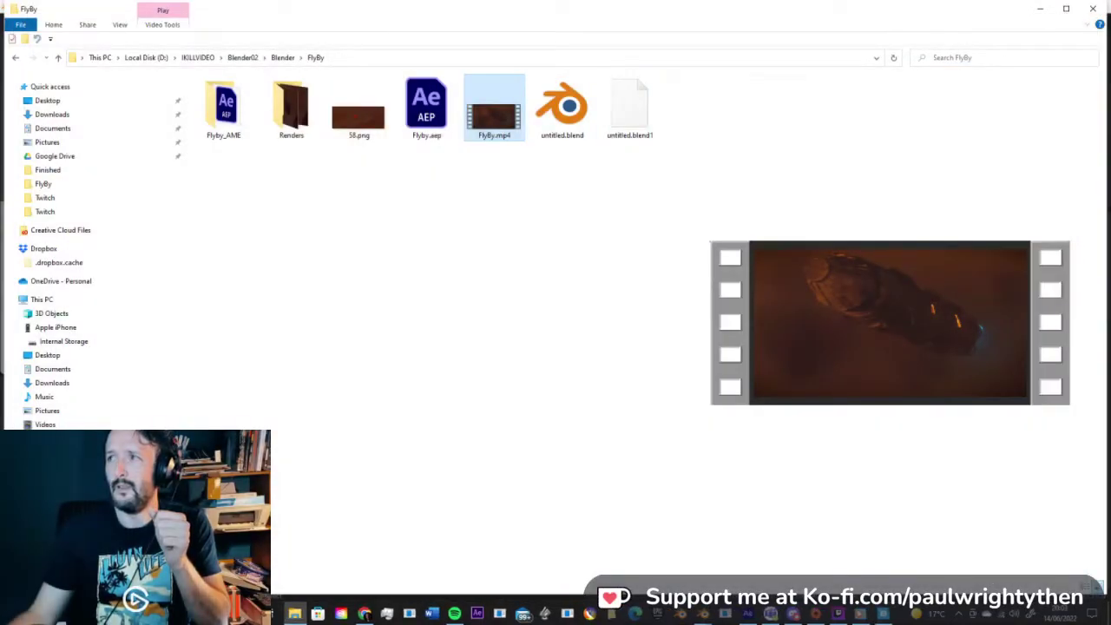
click(1040, 8)
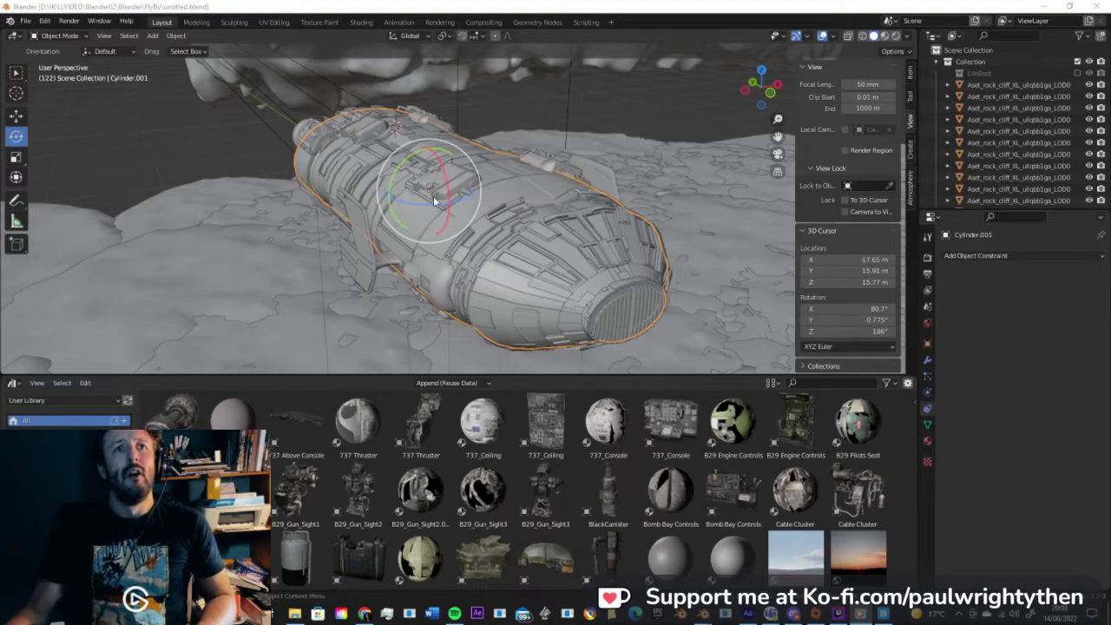
Step: Examine the rock cliff environment as a whole and the spaceship's hull from several angles
middle_drag(429, 215, 419, 176)
scroll(557, 167, down, 7)
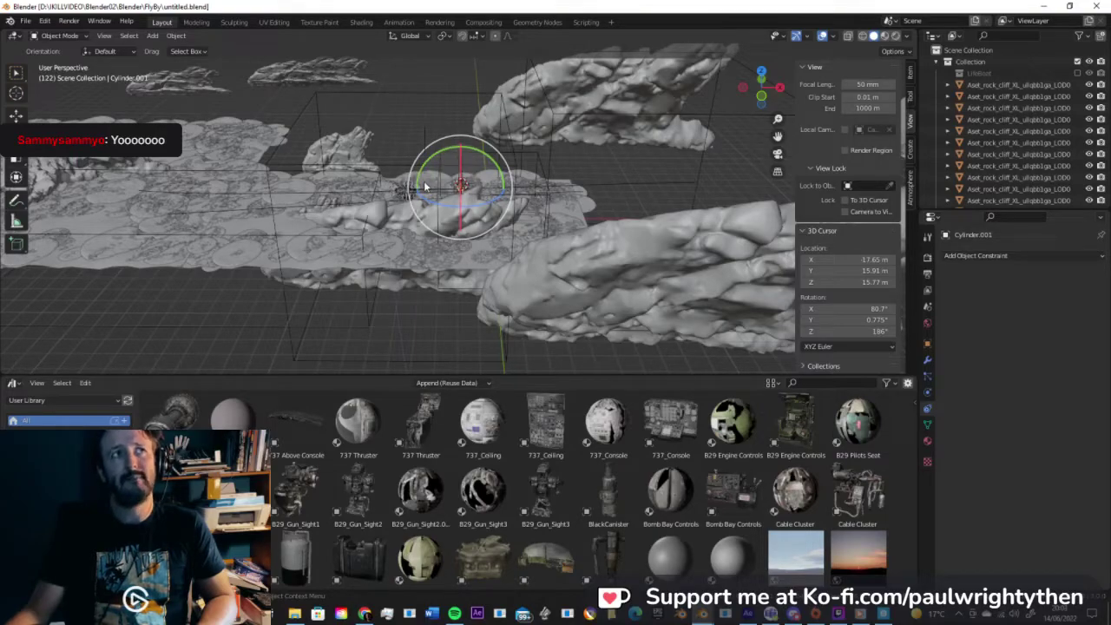
middle_drag(425, 186, 506, 173)
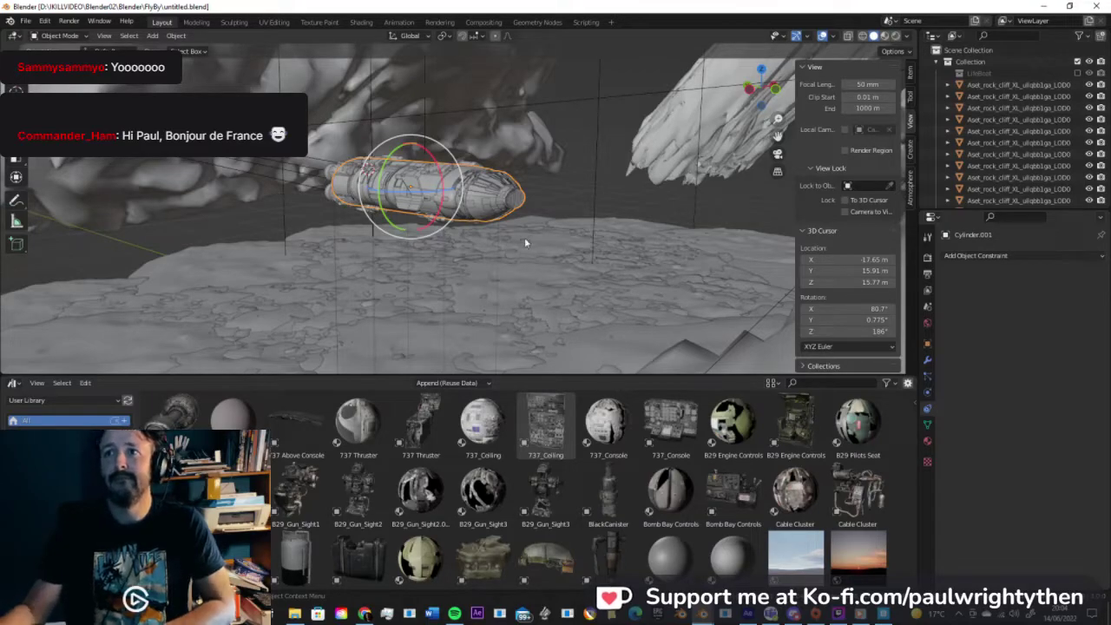
shift+middle_drag(542, 233, 514, 240)
middle_drag(383, 227, 509, 206)
scroll(434, 235, up, 4)
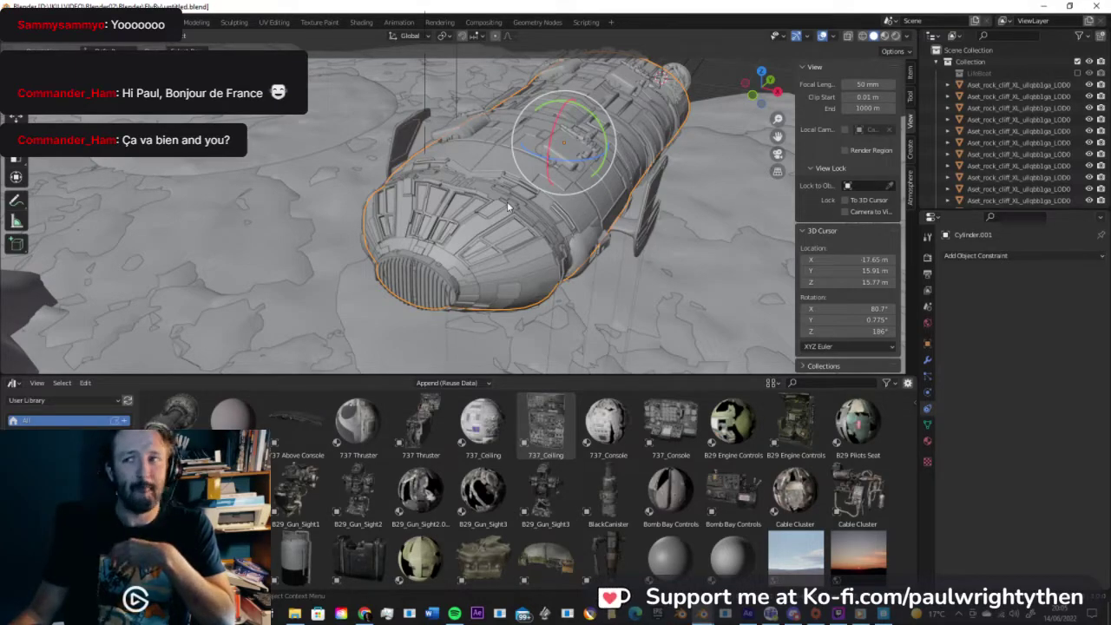
middle_drag(682, 173, 595, 162)
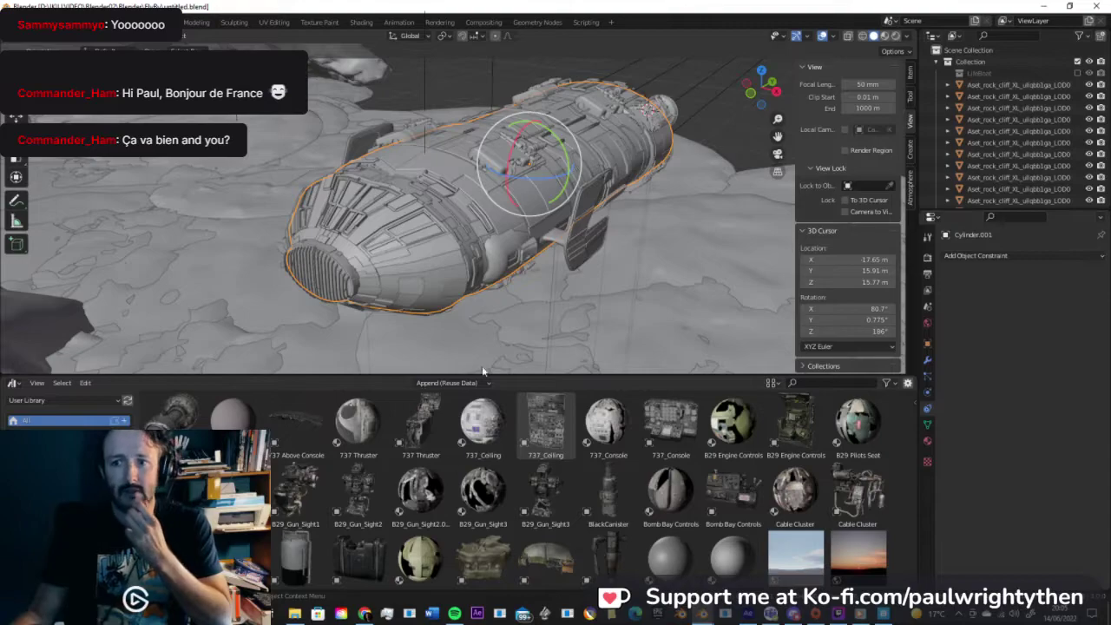
Step: Switch to File Explorer, play FlyBy.mp4 again, close the video player and return to Blender
click(299, 613)
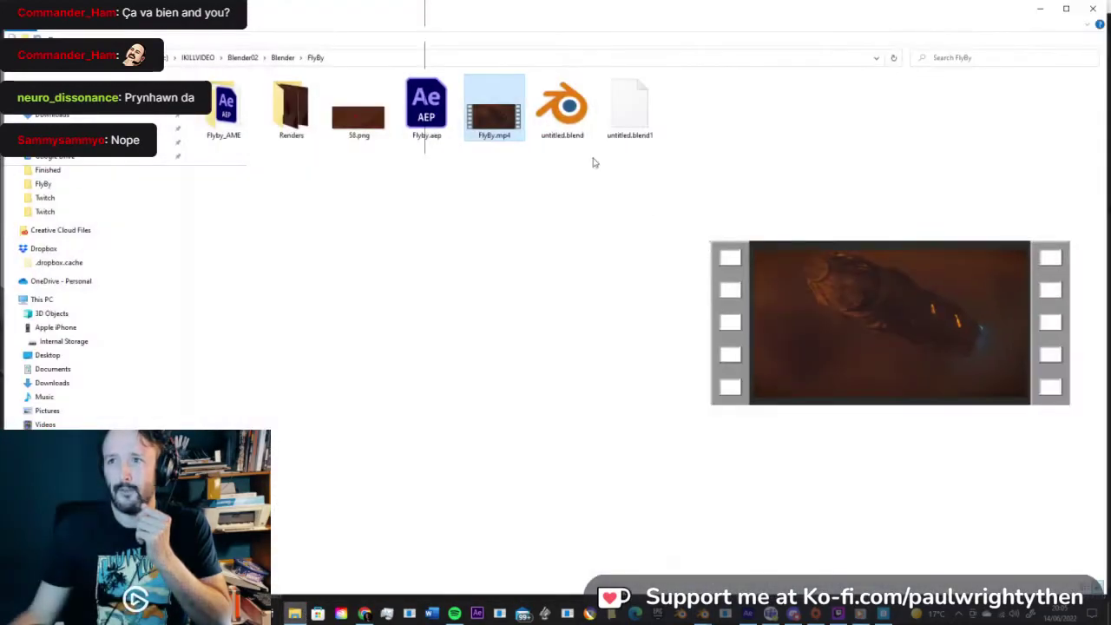
double_click(501, 124)
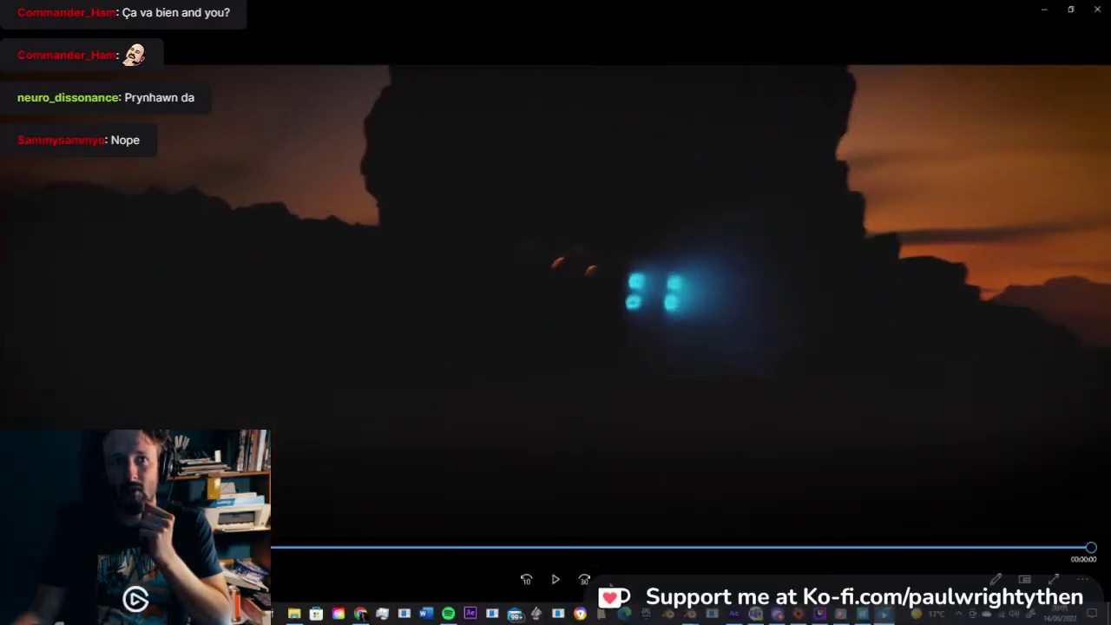
click(562, 582)
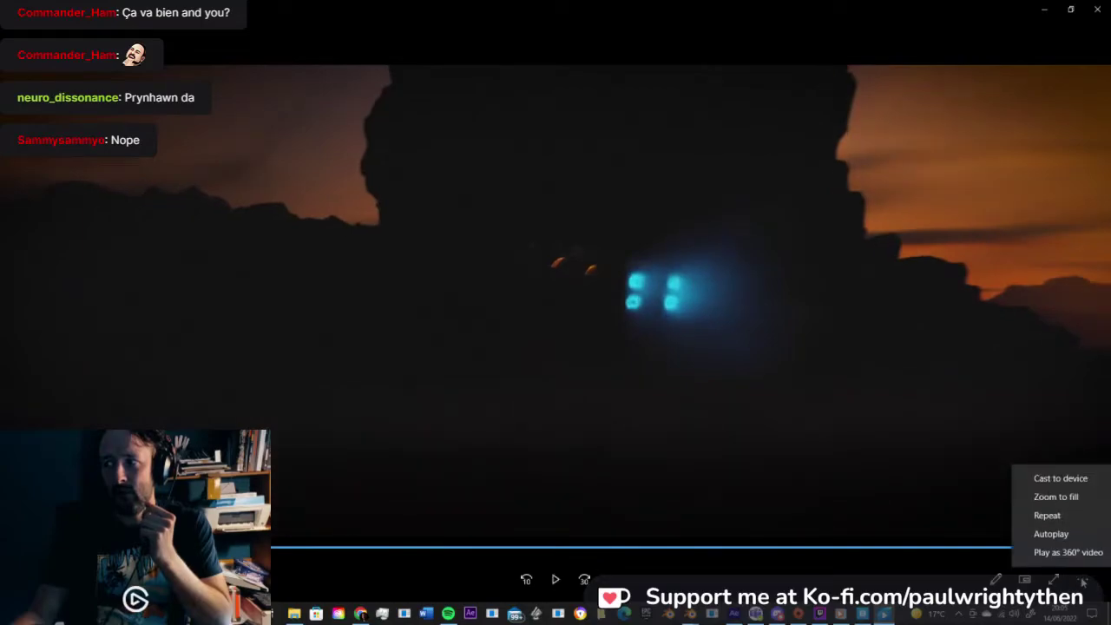
click(556, 581)
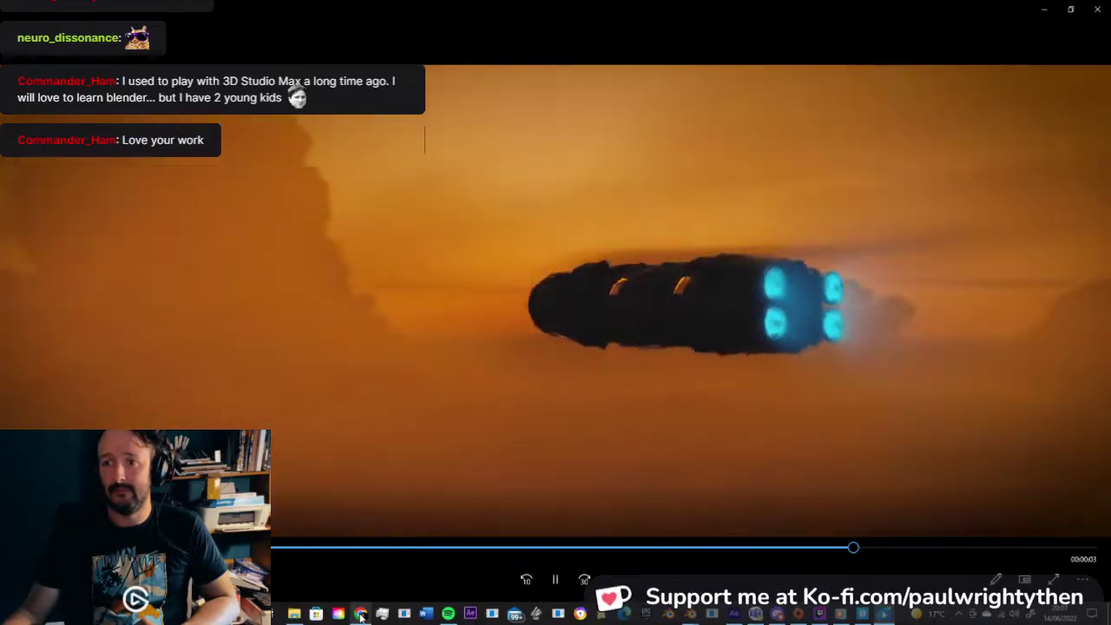
right_click(361, 614)
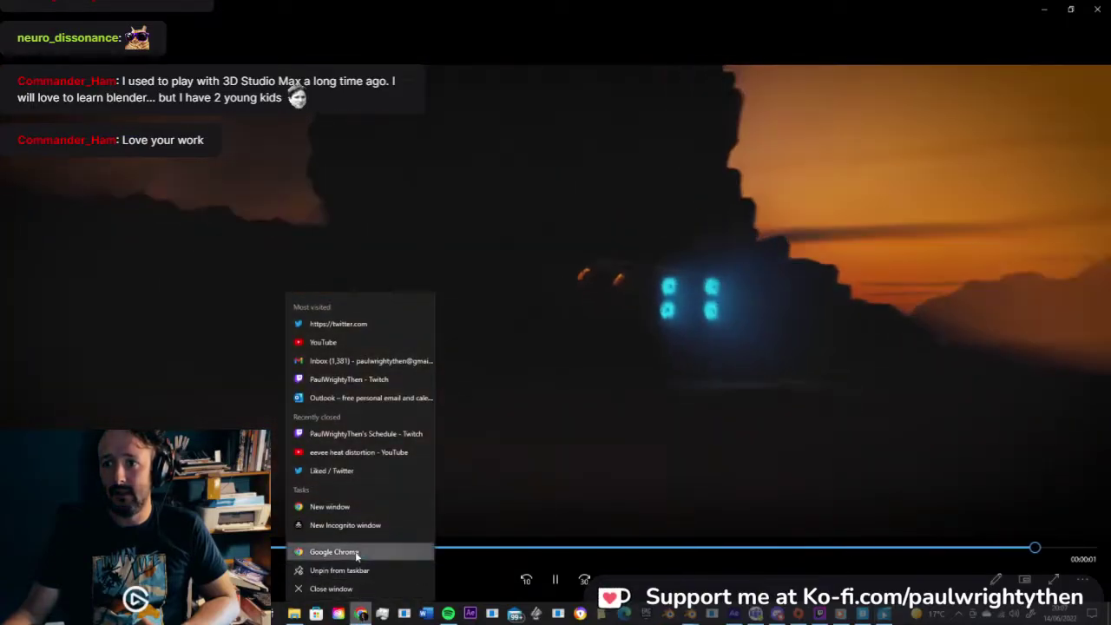
click(334, 570)
click(560, 343)
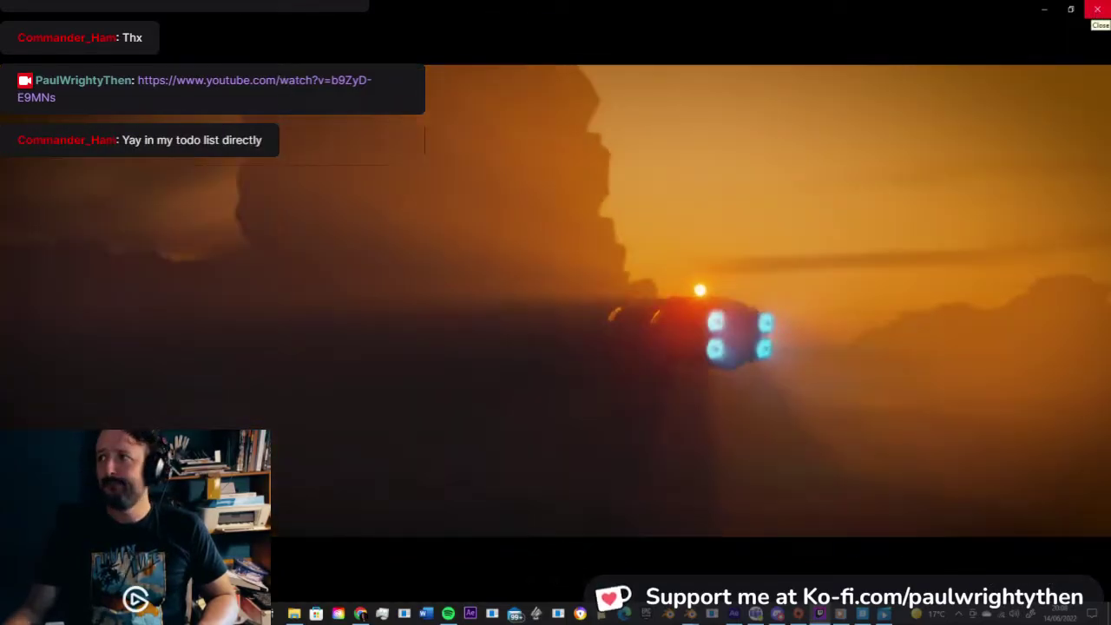
click(1097, 9)
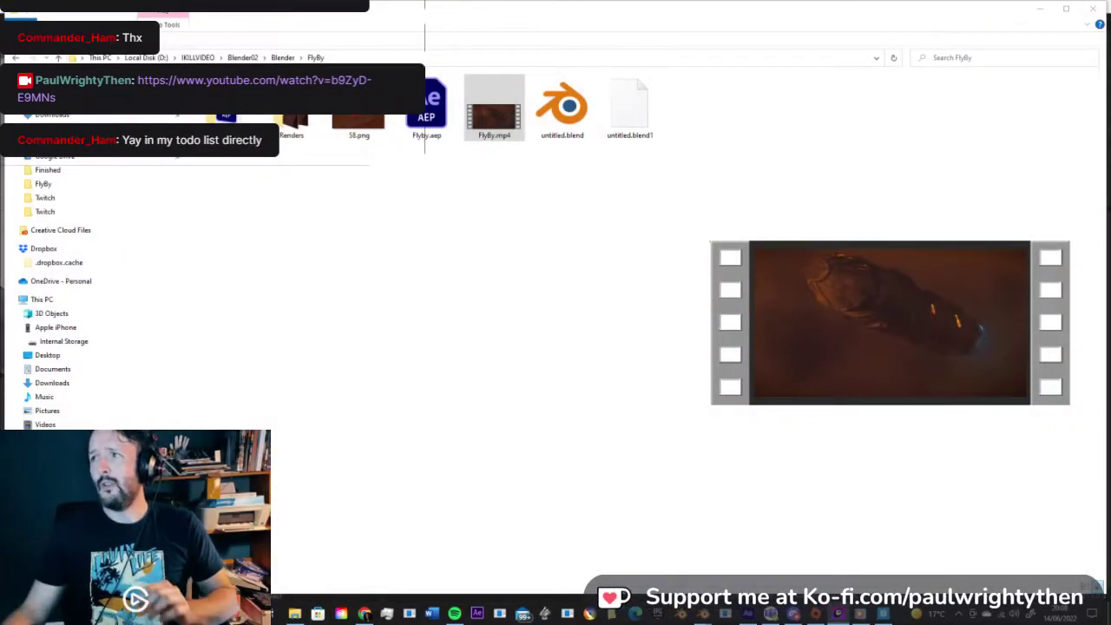
click(1038, 10)
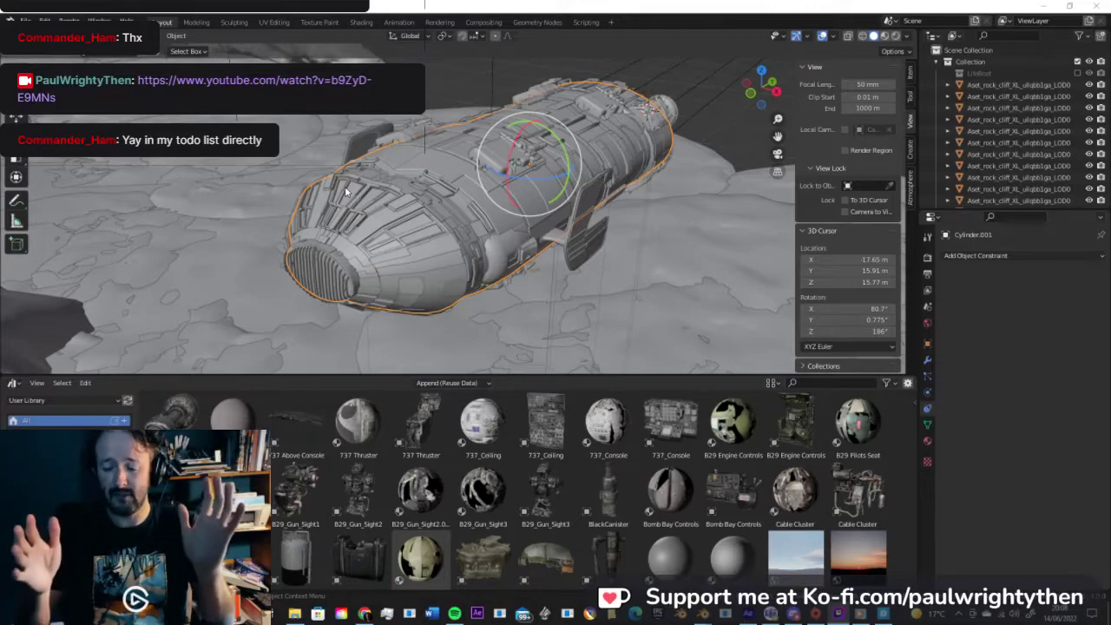
middle_drag(512, 192, 387, 168)
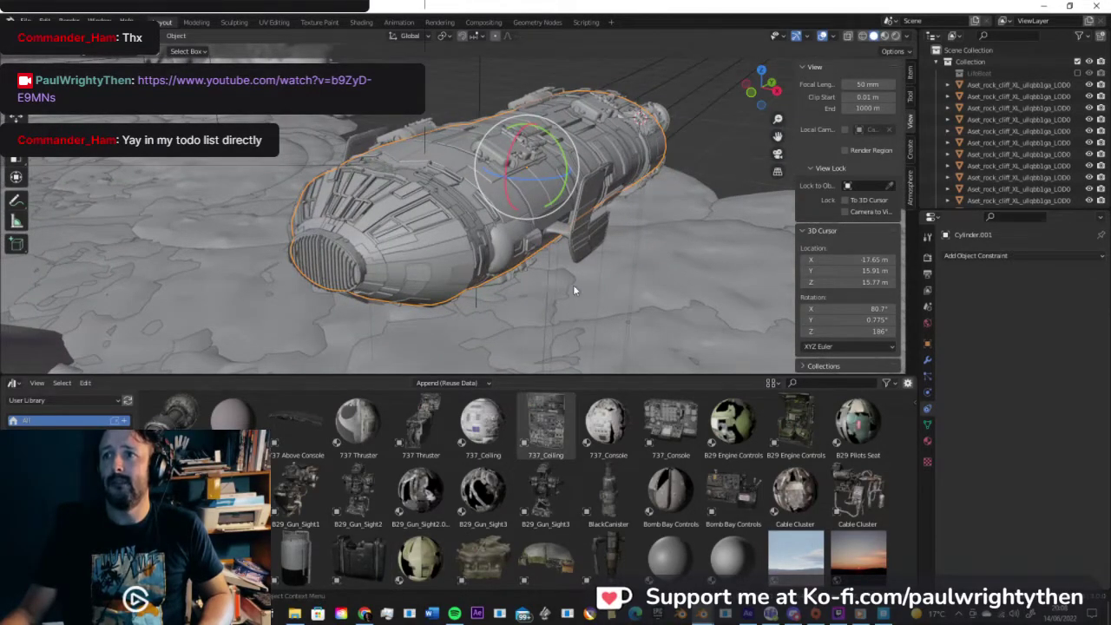
scroll(535, 500, down, 3)
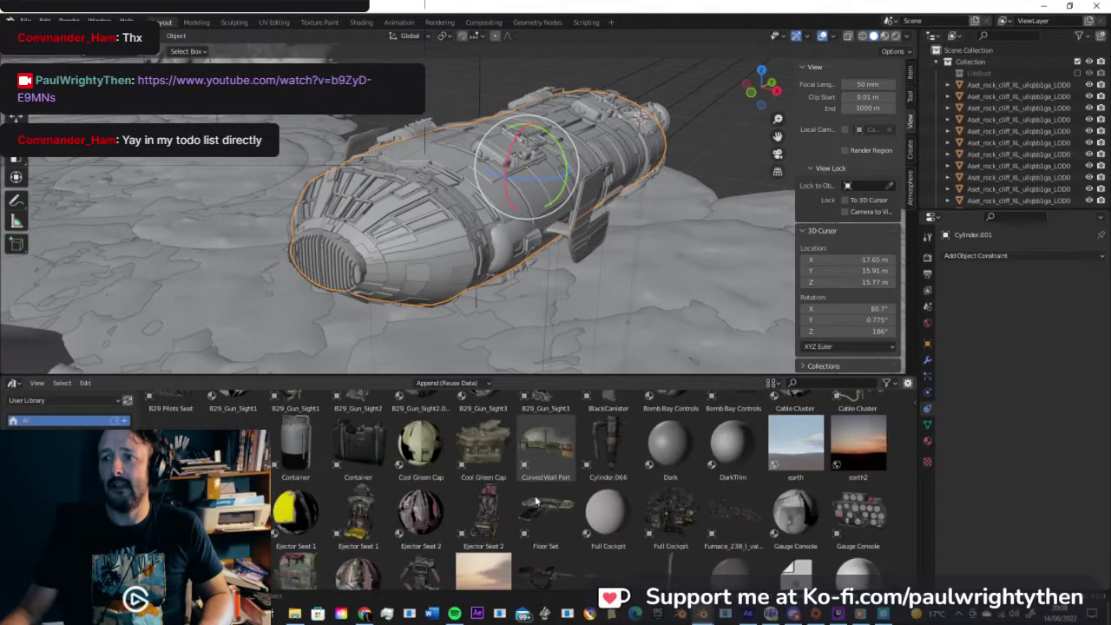
scroll(546, 499, up, 3)
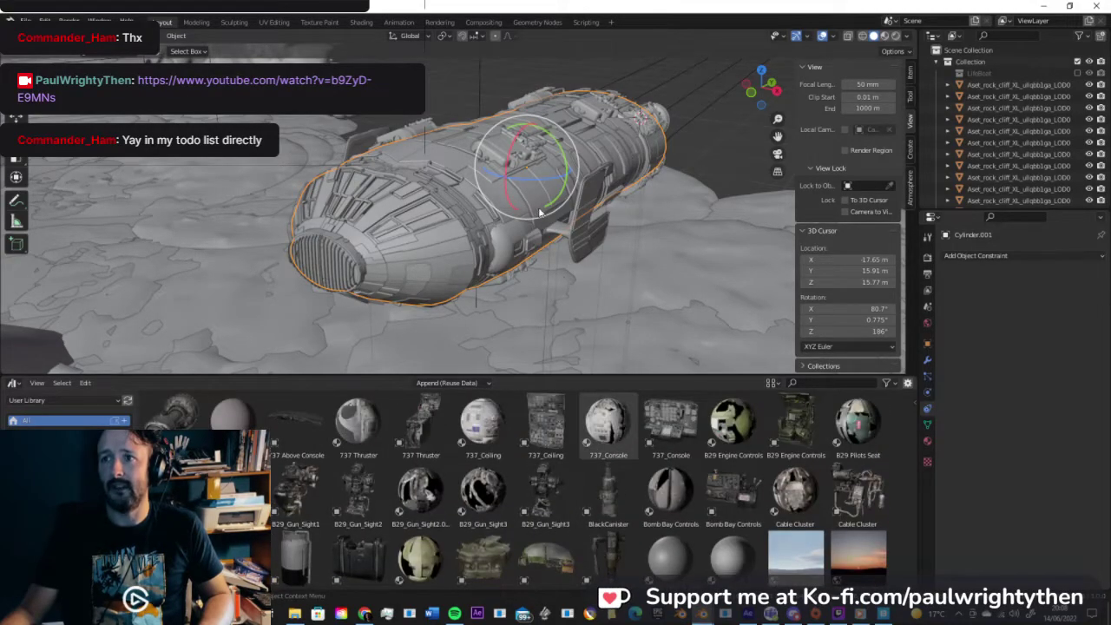
middle_drag(538, 211, 633, 207)
Step: Select a hull detail on the spaceship, find its collection in the outliner and exclude that collection from the view layer
click(509, 212)
click(474, 144)
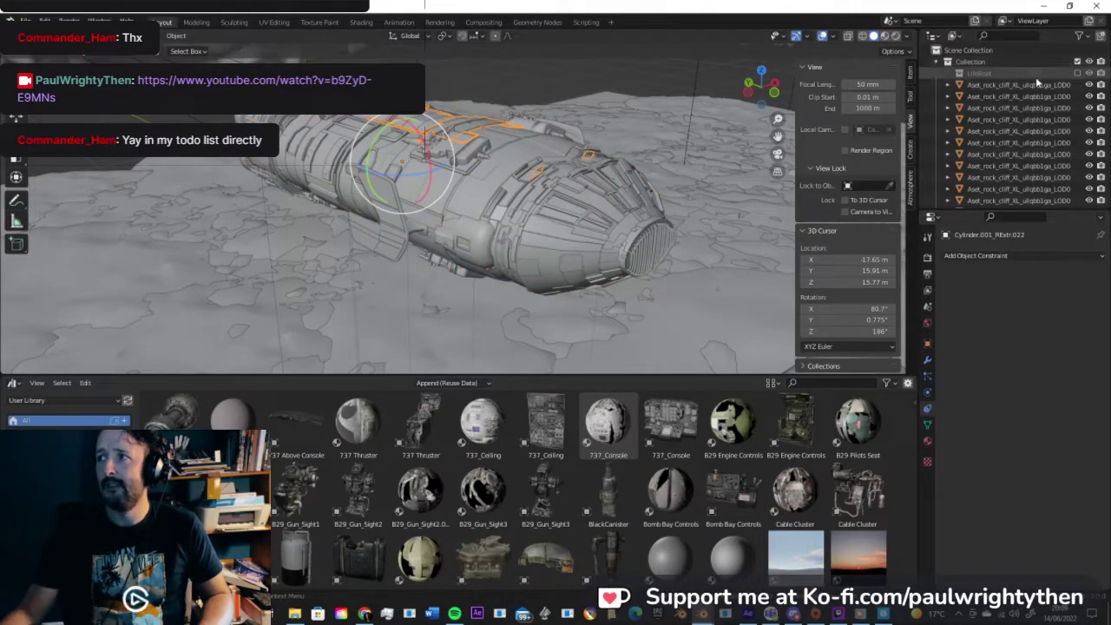
scroll(1024, 92, down, 10)
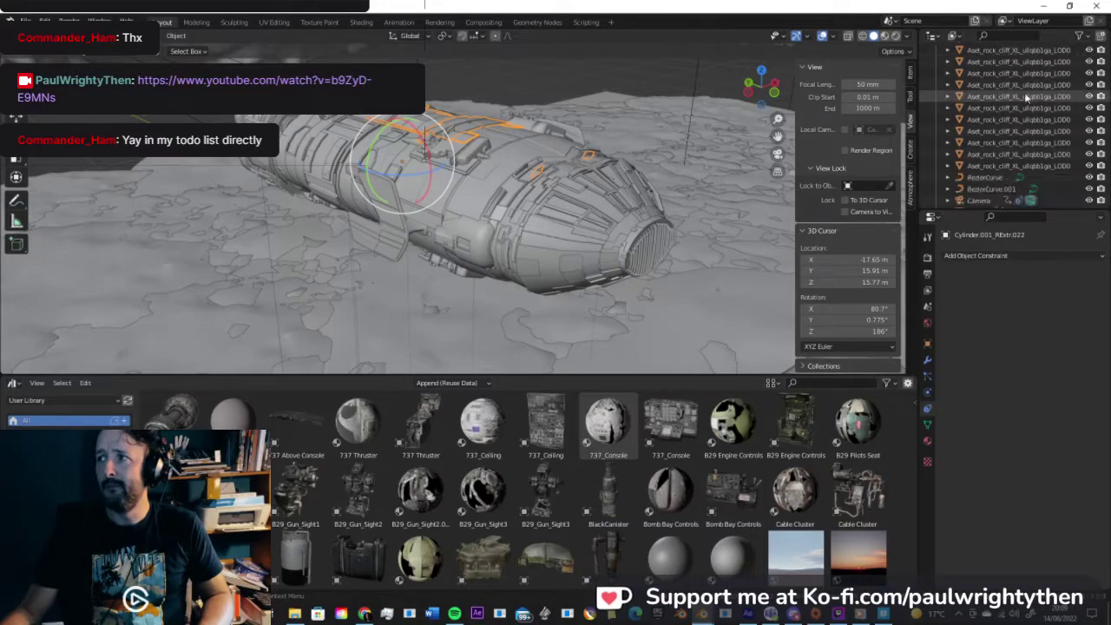
scroll(1019, 140, down, 4)
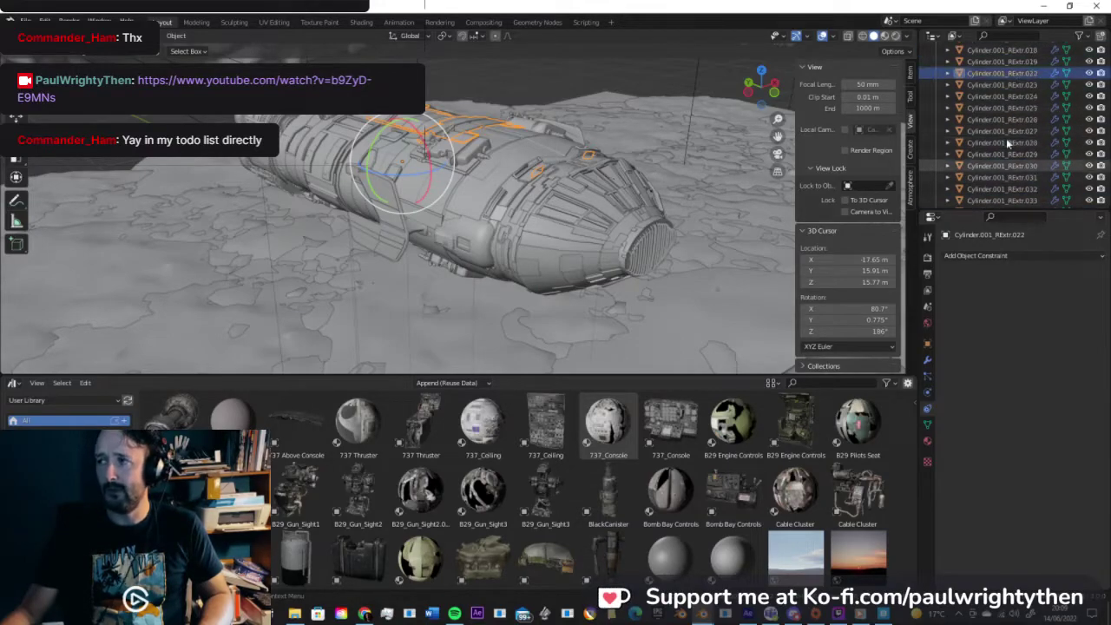
scroll(1024, 136, up, 12)
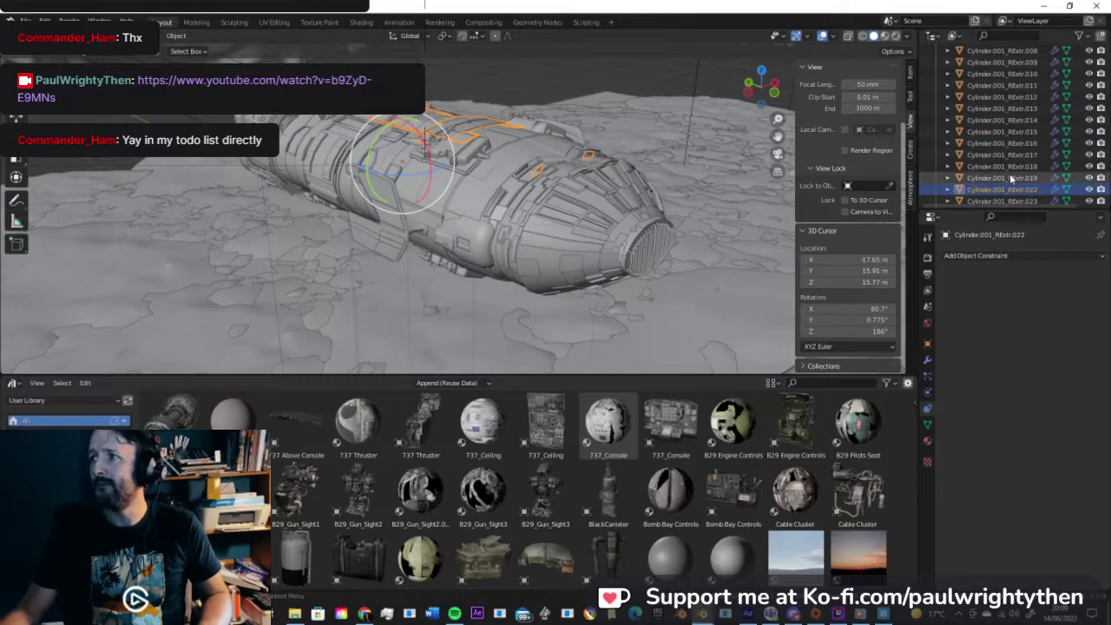
click(1077, 142)
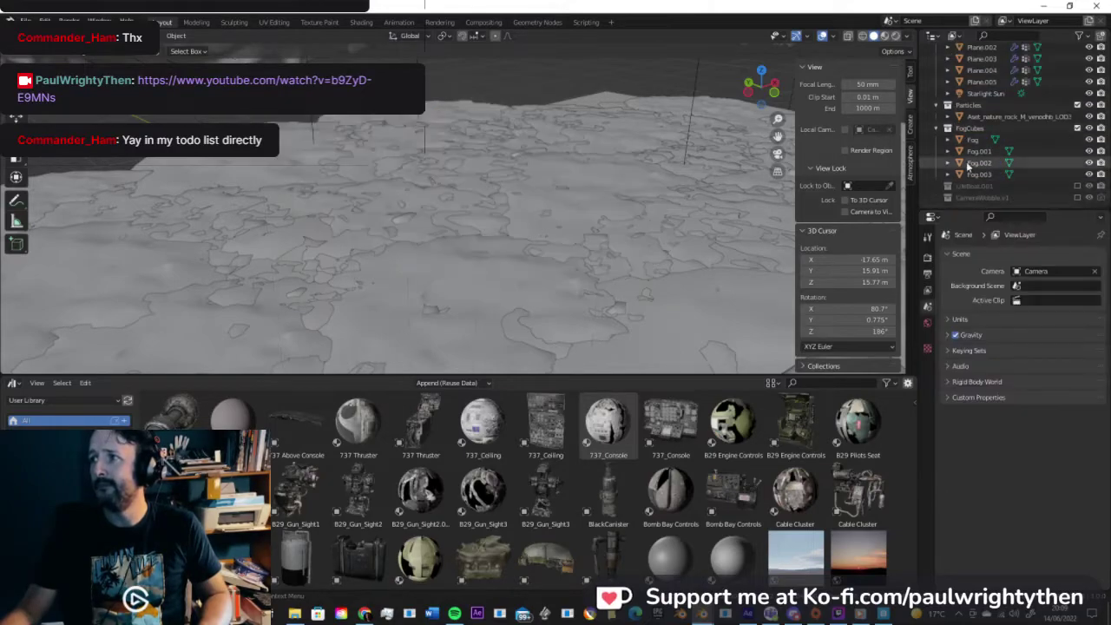
Step: Examine the spaceship above the rocky terrain from several angles and distances
middle_drag(599, 198, 465, 198)
scroll(486, 225, down, 5)
scroll(382, 236, up, 5)
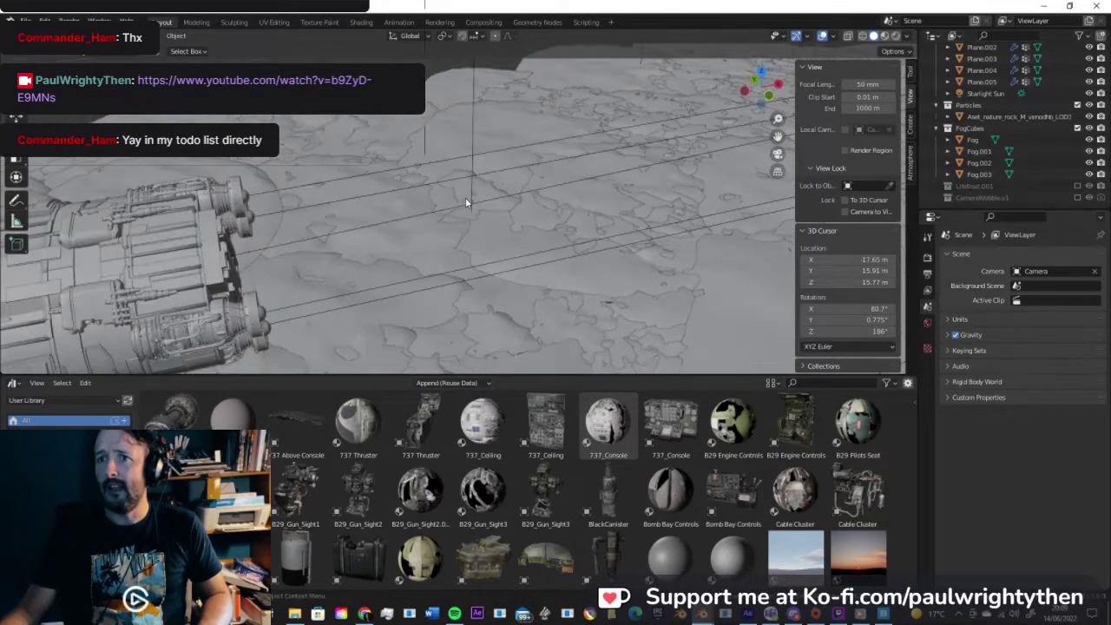
scroll(465, 199, down, 5)
shift+middle_drag(334, 246, 362, 251)
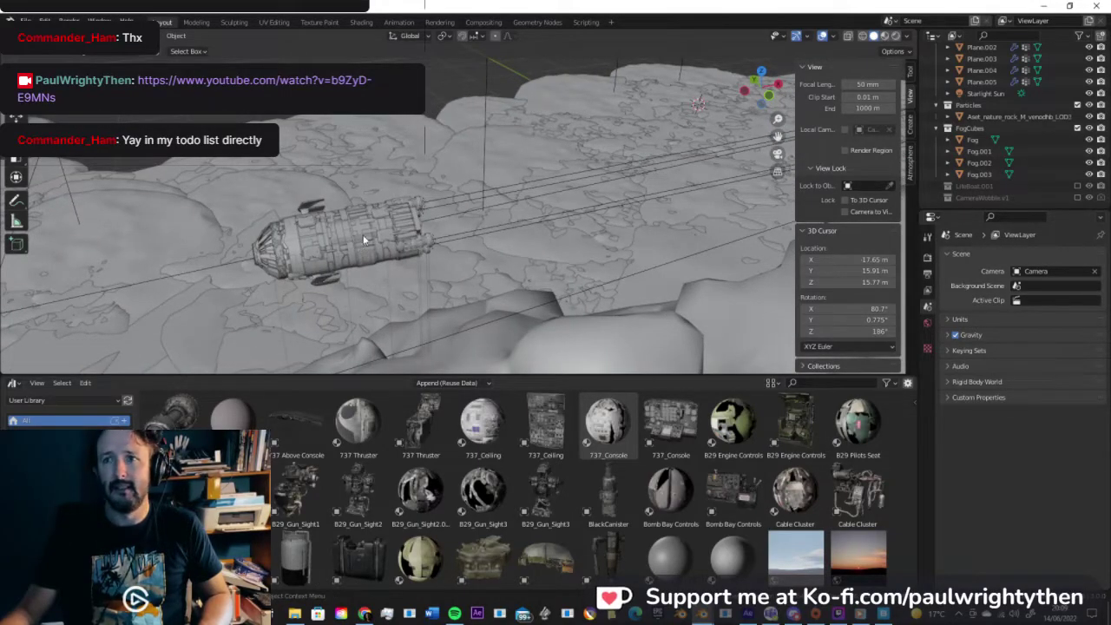
click(363, 236)
scroll(365, 235, up, 5)
shift+middle_drag(432, 215, 494, 197)
scroll(491, 198, down, 4)
middle_drag(425, 203, 382, 231)
Step: Select the spaceship's flight path curve, BezierCurve.001, and inspect its route through the rocky environment
click(327, 265)
key(KP_Decimal)
scroll(351, 230, up, 5)
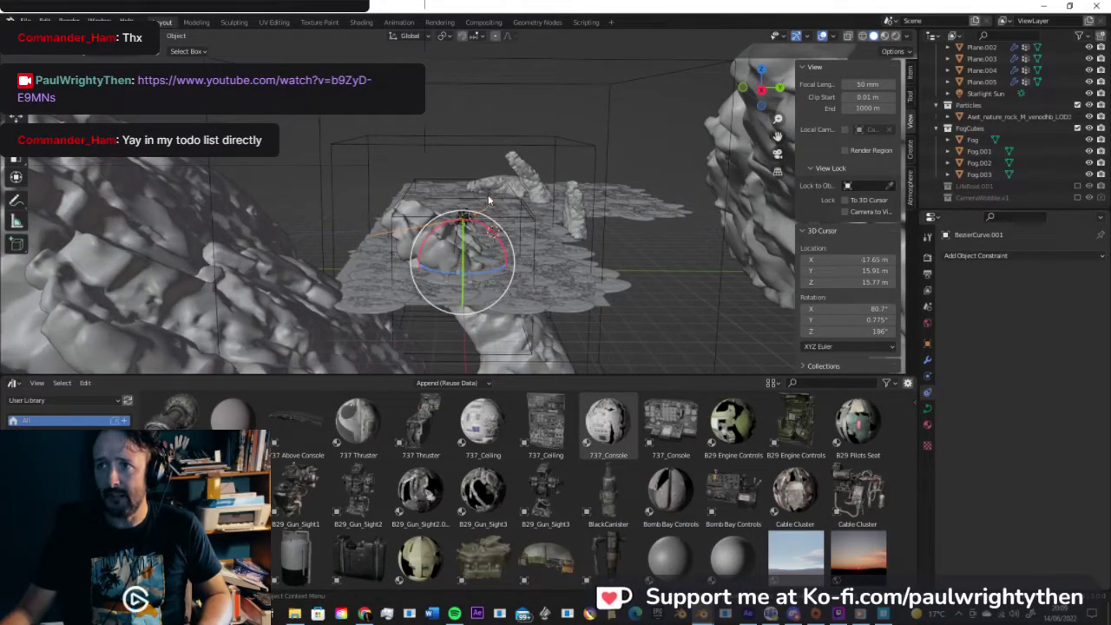
mouse_move(477, 216)
middle_down()
mouse_move(458, 221)
mouse_move(473, 224)
middle_up()
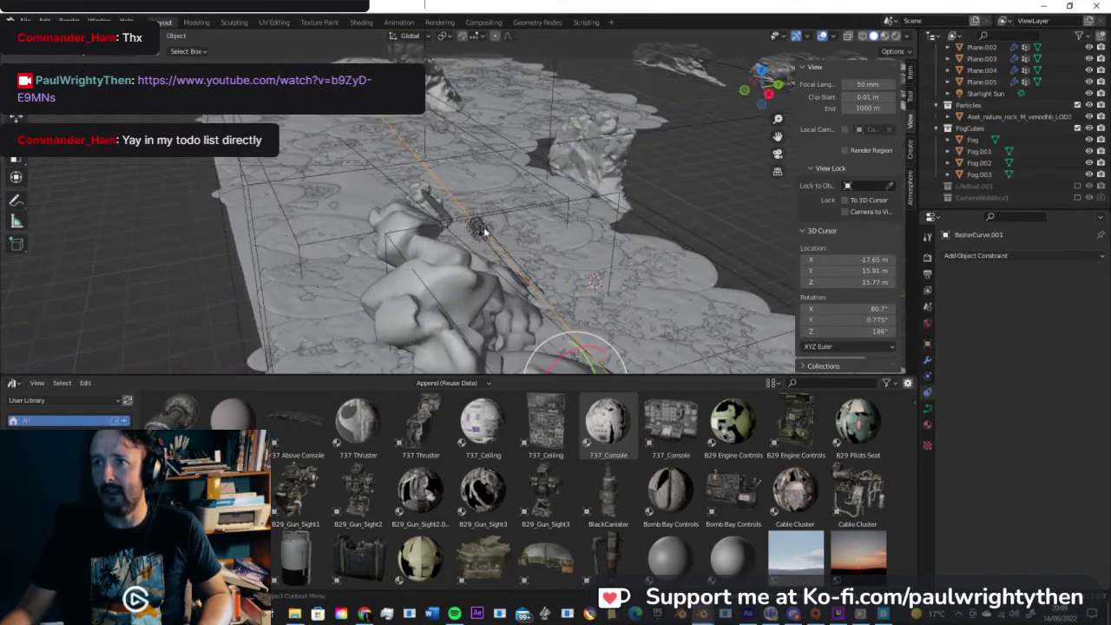
Step: Select the LifeBoat.001 ship, then open the Animation workspace with its main viewport in solid shading
click(473, 224)
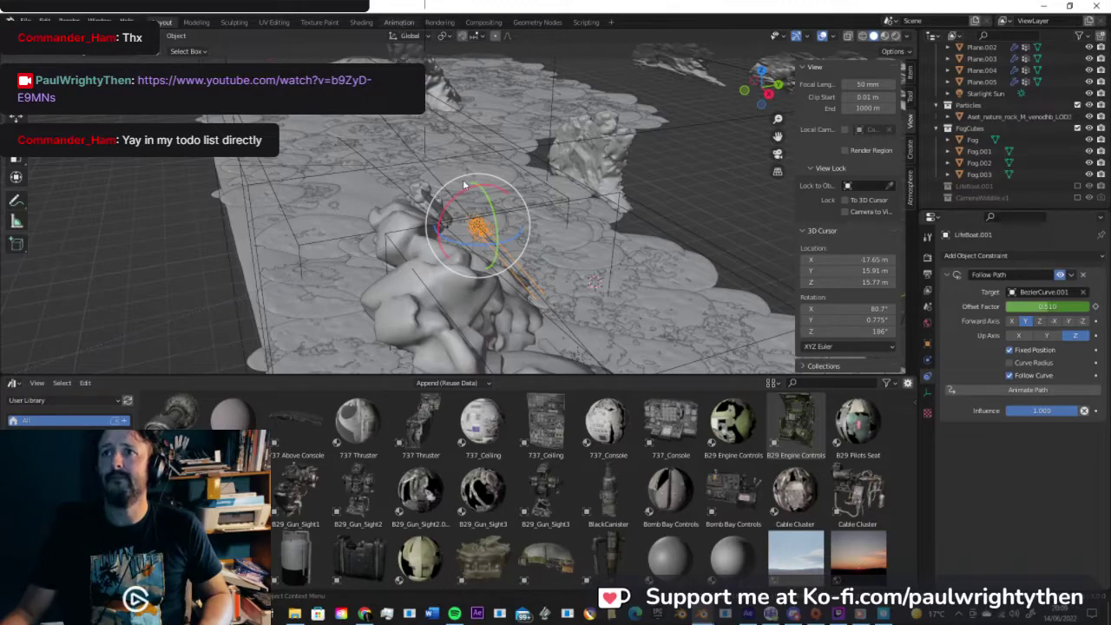
click(399, 21)
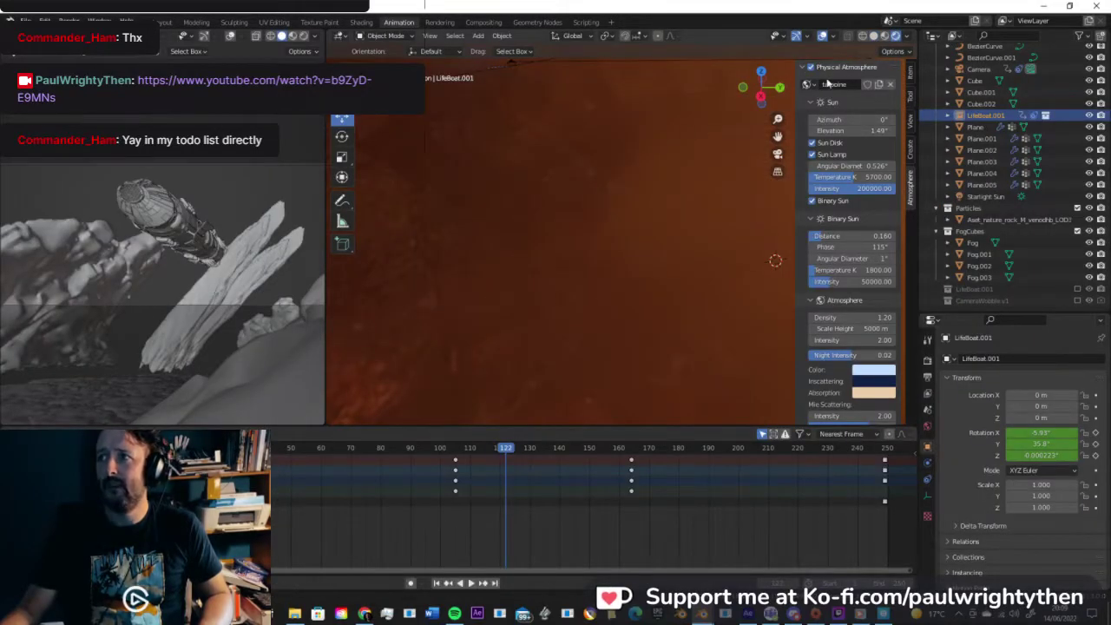
click(873, 36)
Step: Play the animation, frame the ship in the main viewport and display its Follow Path constraint settings
key(space)
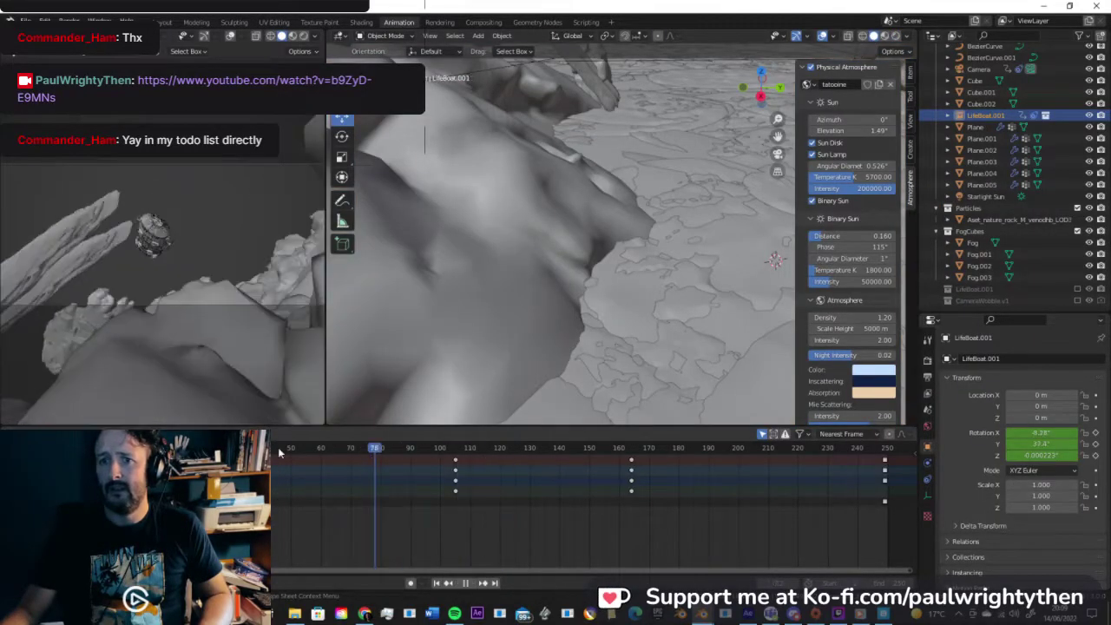
key(KP_Decimal)
middle_drag(556, 208, 654, 220)
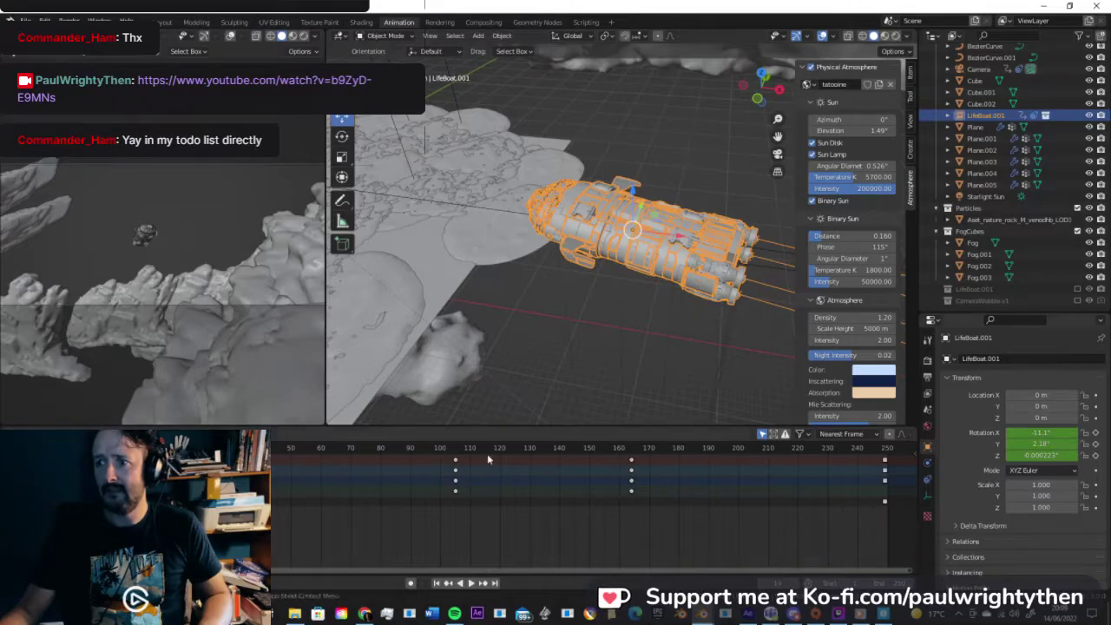
click(927, 481)
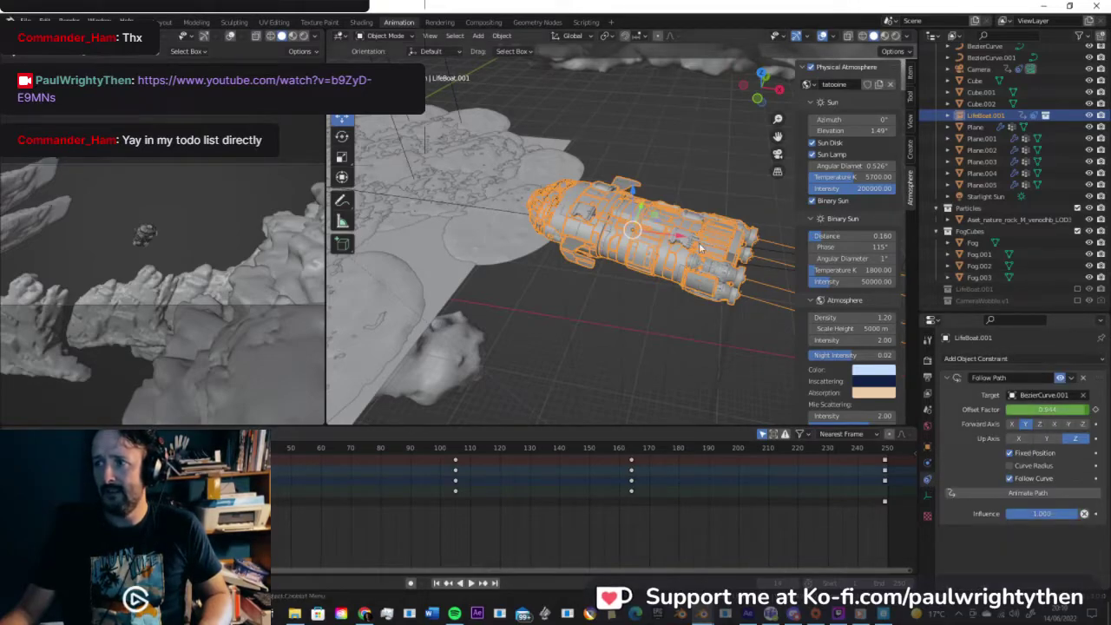
key(space)
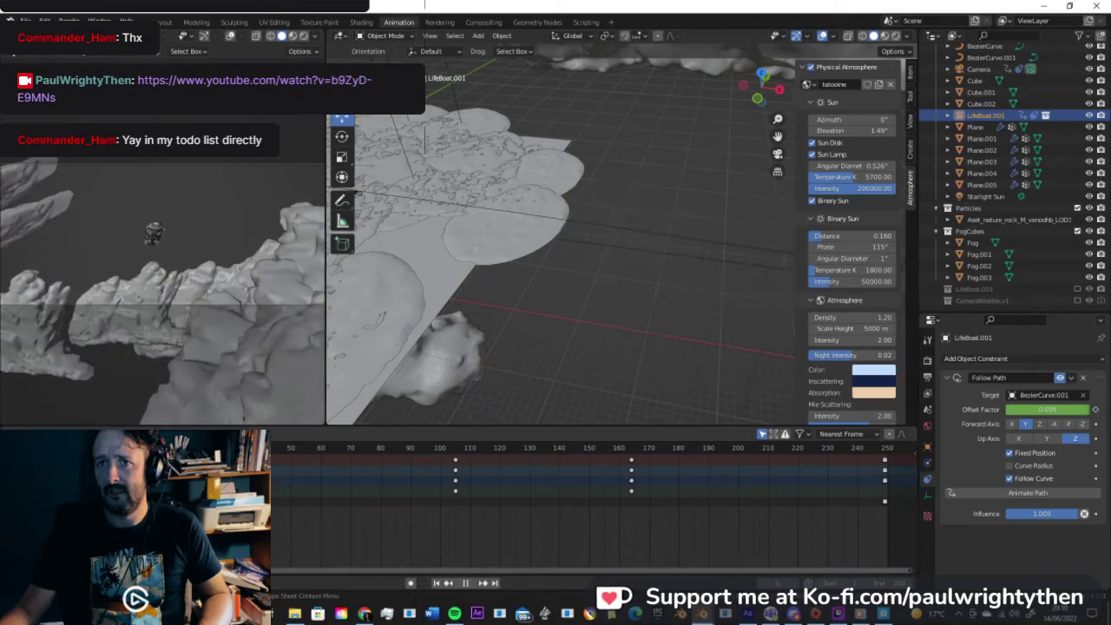
Step: Select the ground object Plane and display its RandomRocks particle settings
middle_drag(505, 300, 685, 241)
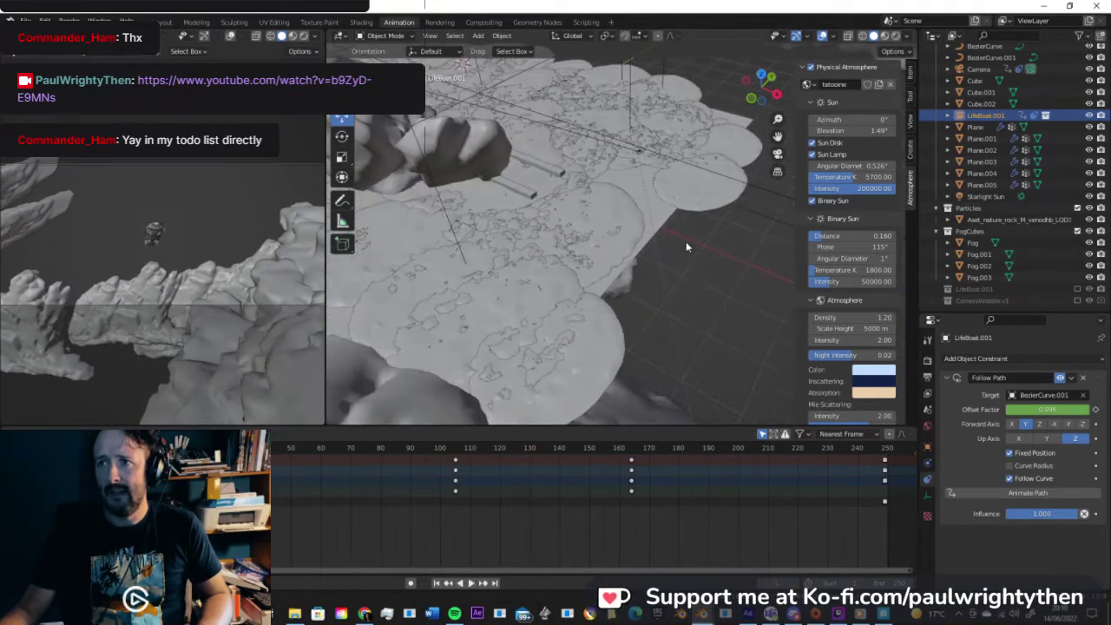
click(624, 170)
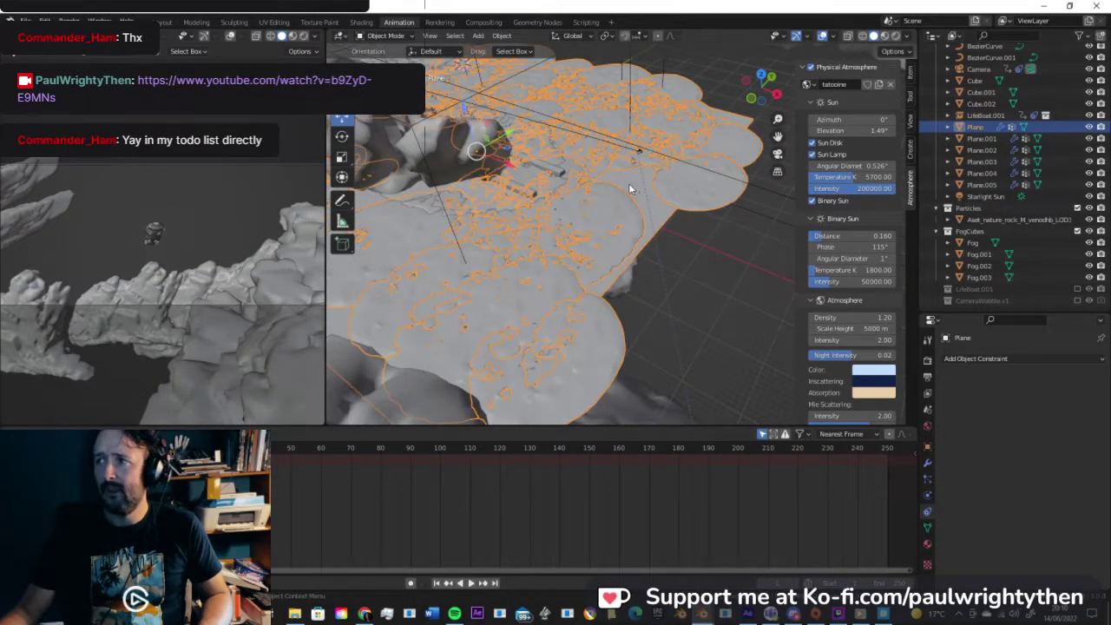
shift+middle_drag(484, 184, 617, 261)
shift+middle_drag(539, 154, 558, 225)
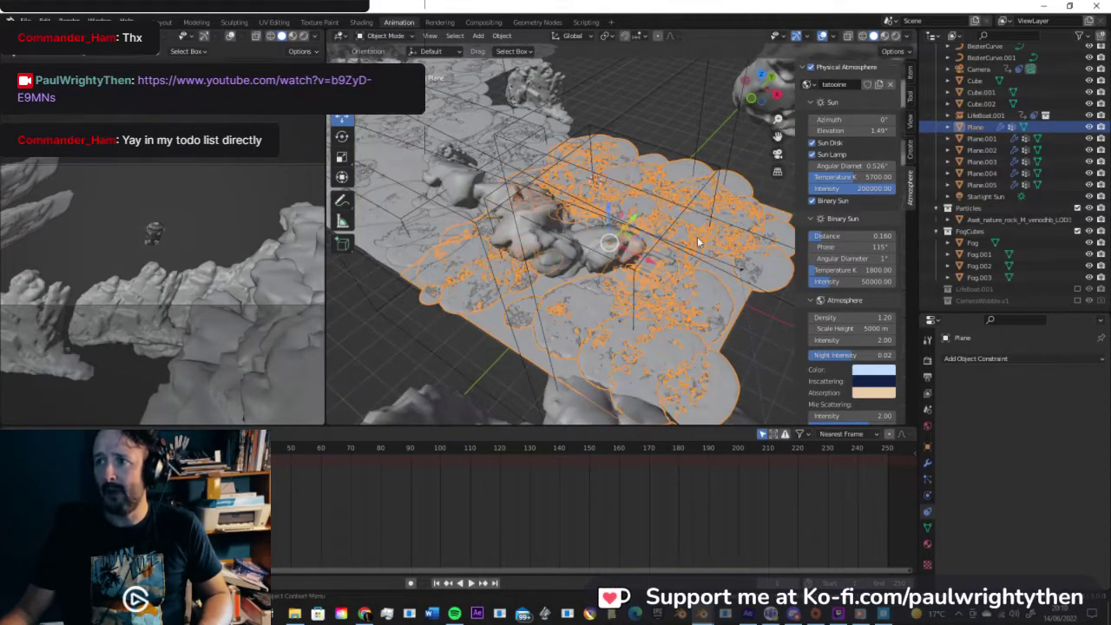
click(927, 479)
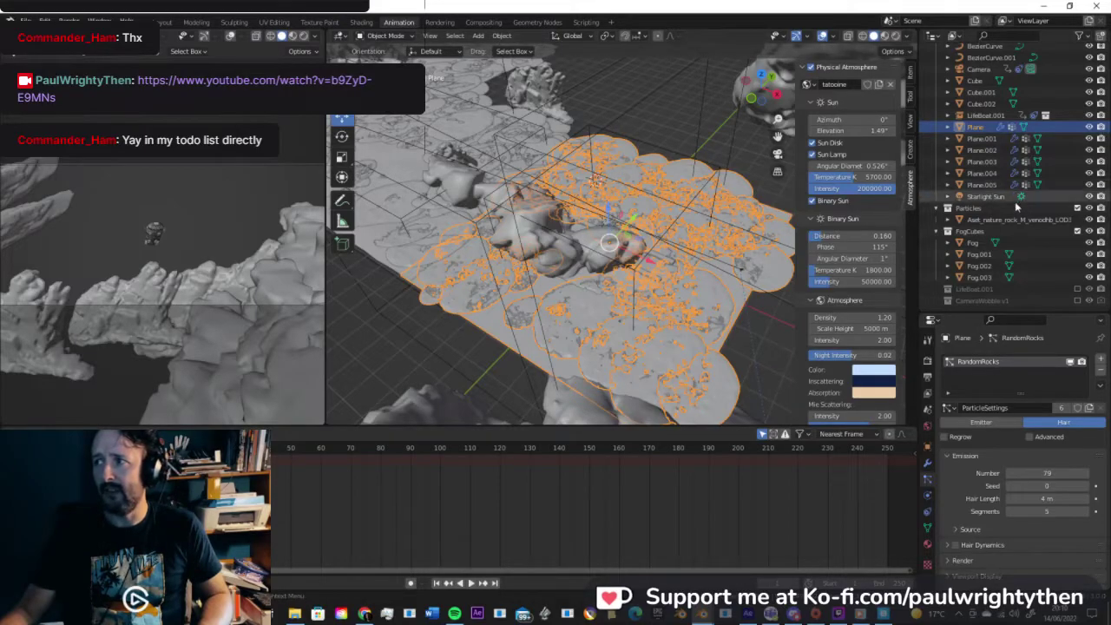
Step: Check the Particles collection and the nature rock asset inside it in the outliner
click(972, 210)
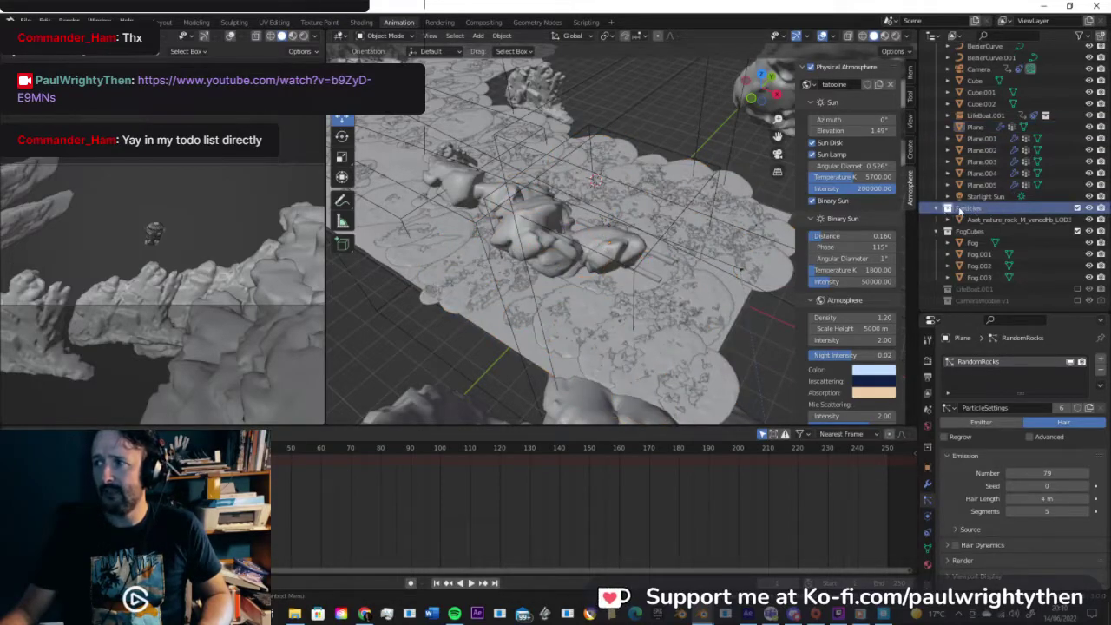
click(983, 218)
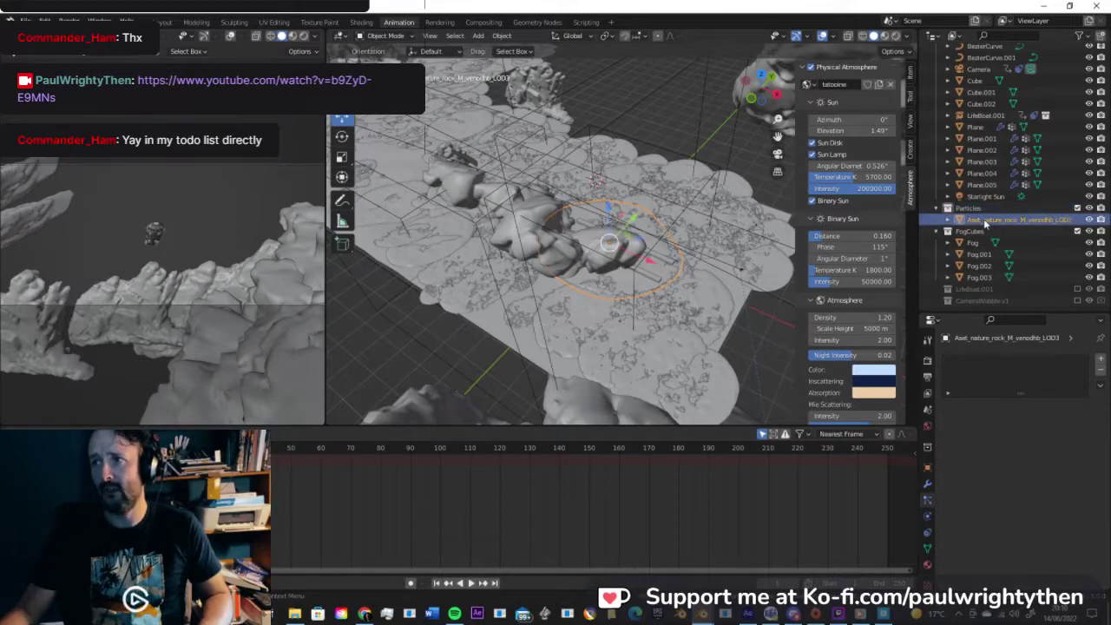
click(971, 210)
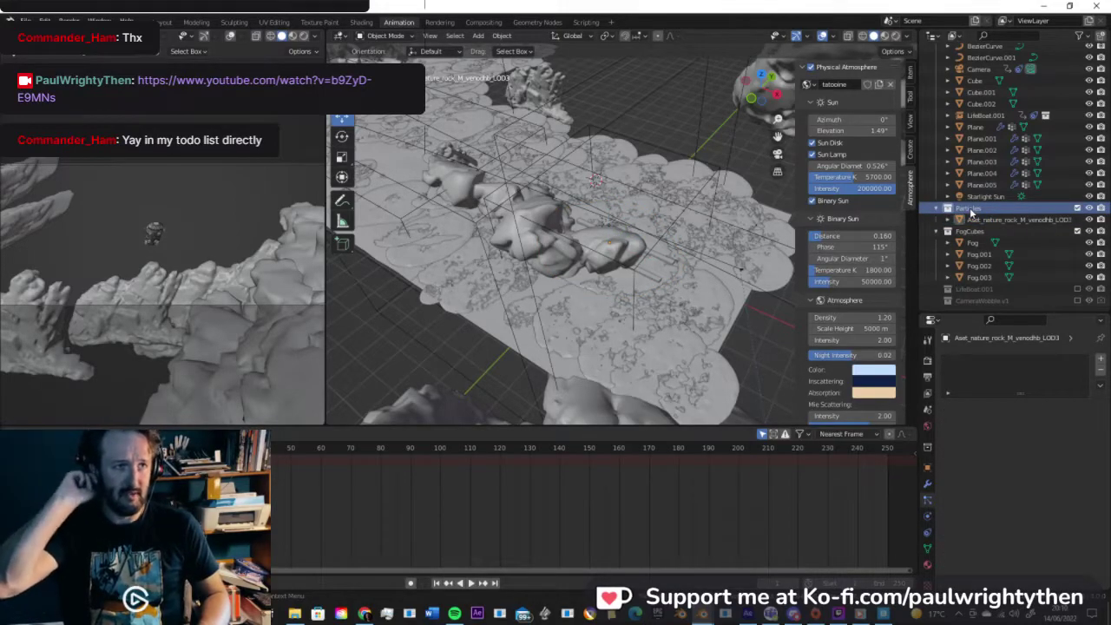
Step: Select ground planes such as Plane.002 and Plane.005 in turn and examine how they tile across the terrain
middle_drag(719, 227, 620, 186)
shift+middle_drag(438, 190, 493, 252)
click(460, 276)
click(378, 189)
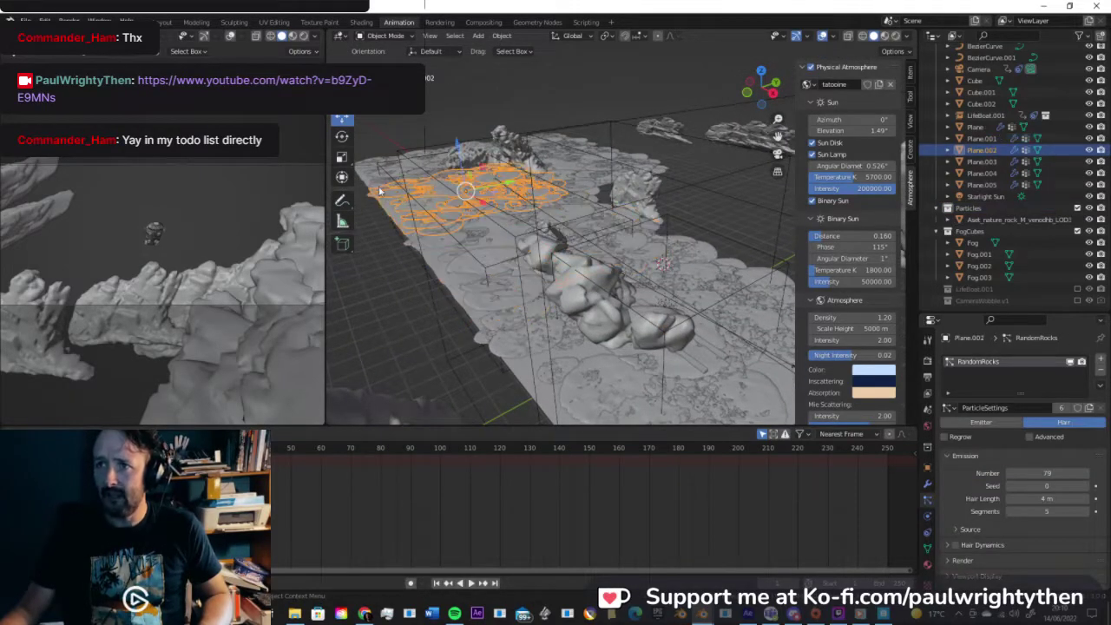
click(561, 136)
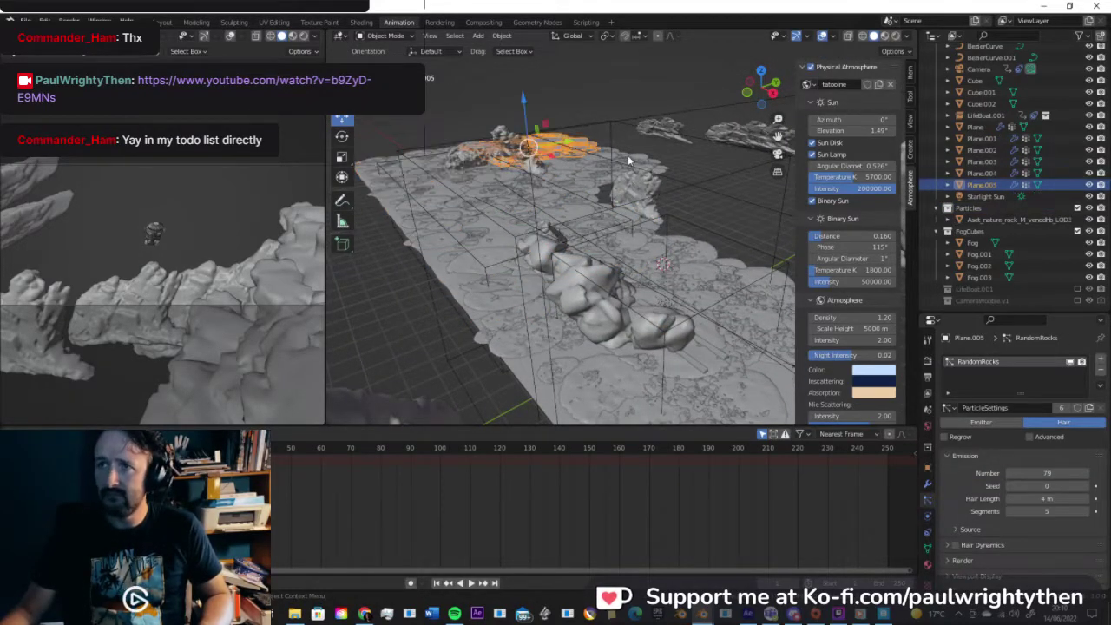
click(628, 155)
click(555, 144)
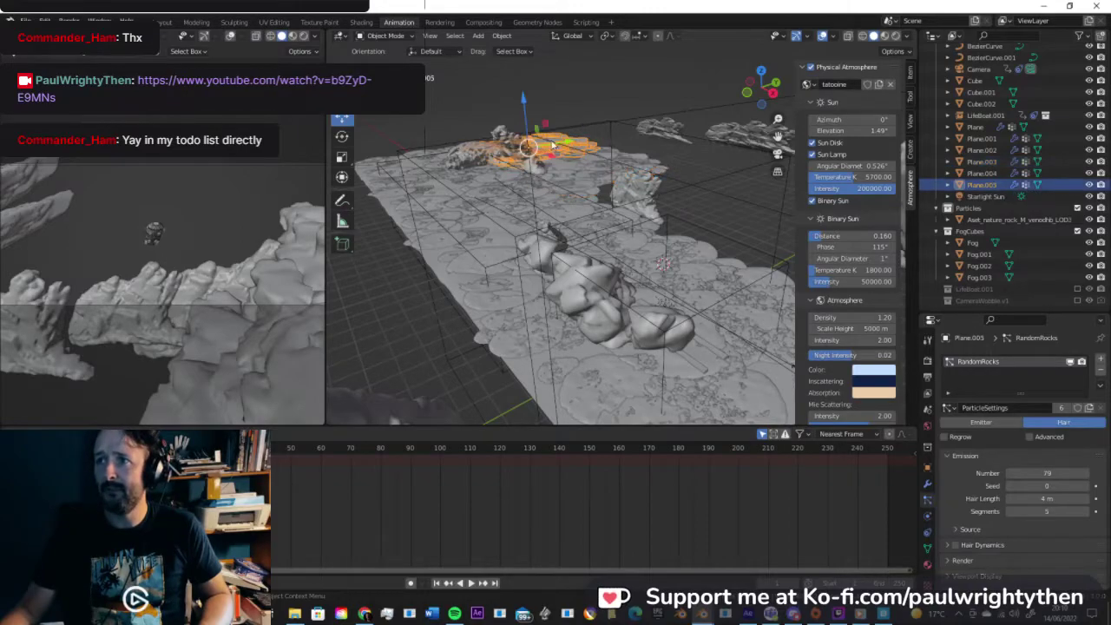
middle_drag(562, 185, 473, 180)
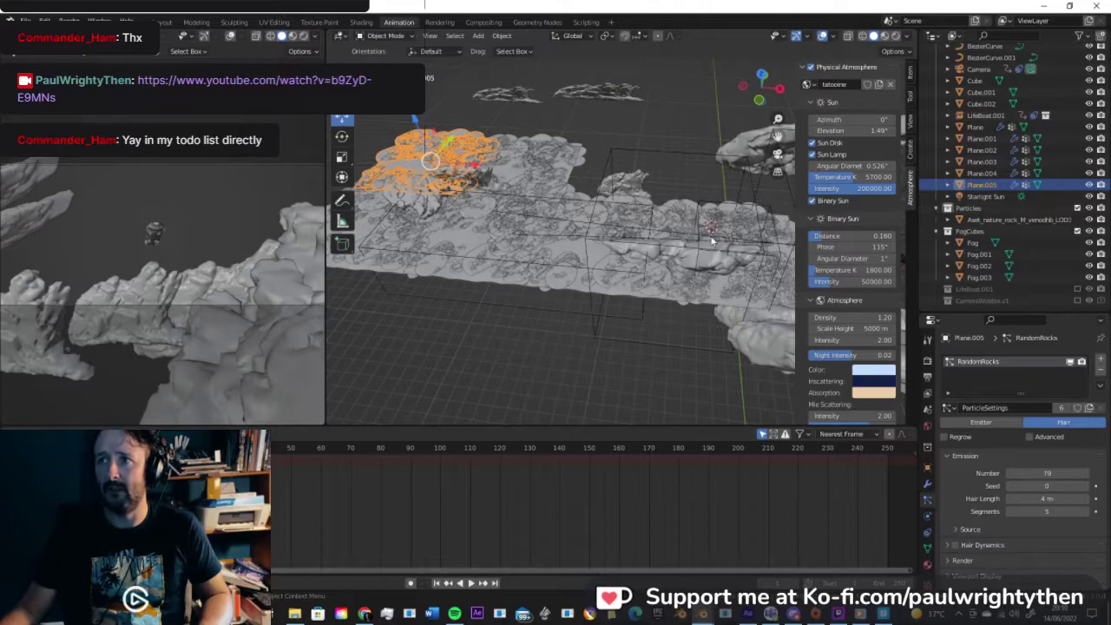
middle_drag(535, 185, 479, 177)
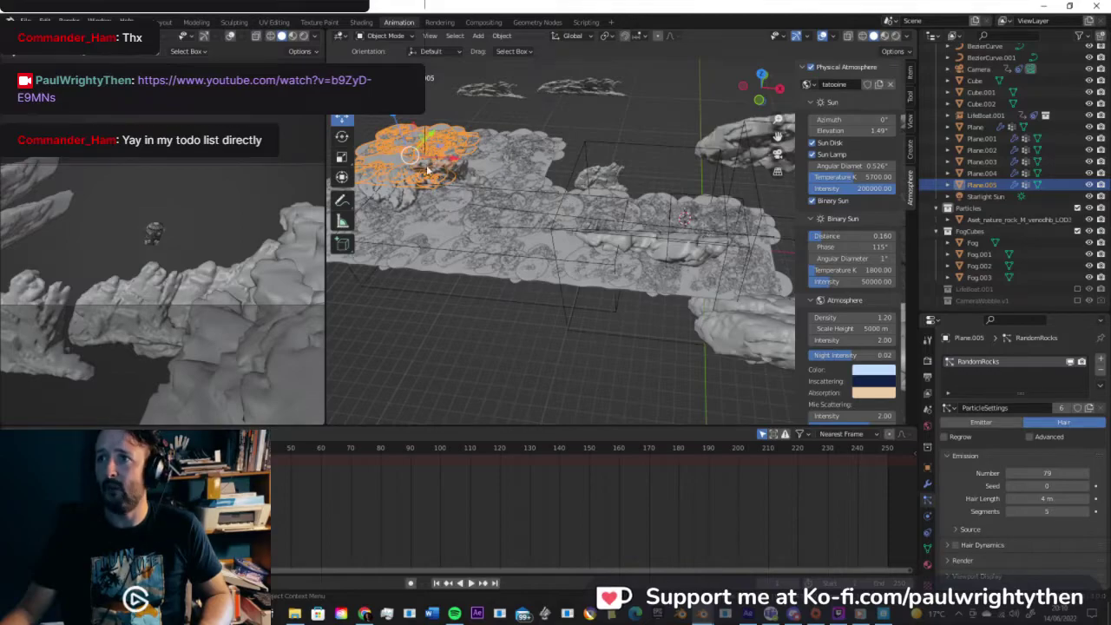
middle_drag(555, 157, 584, 214)
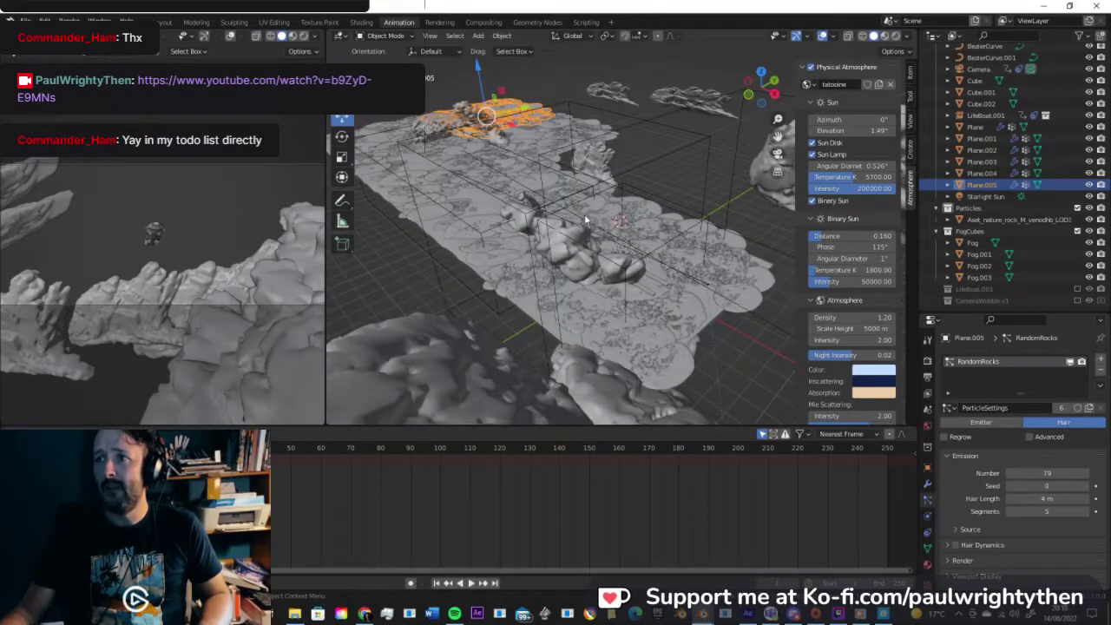
Step: Switch the camera view to rendered shading and preview the animation by scrubbing and playing, stopping at frame 128
click(302, 36)
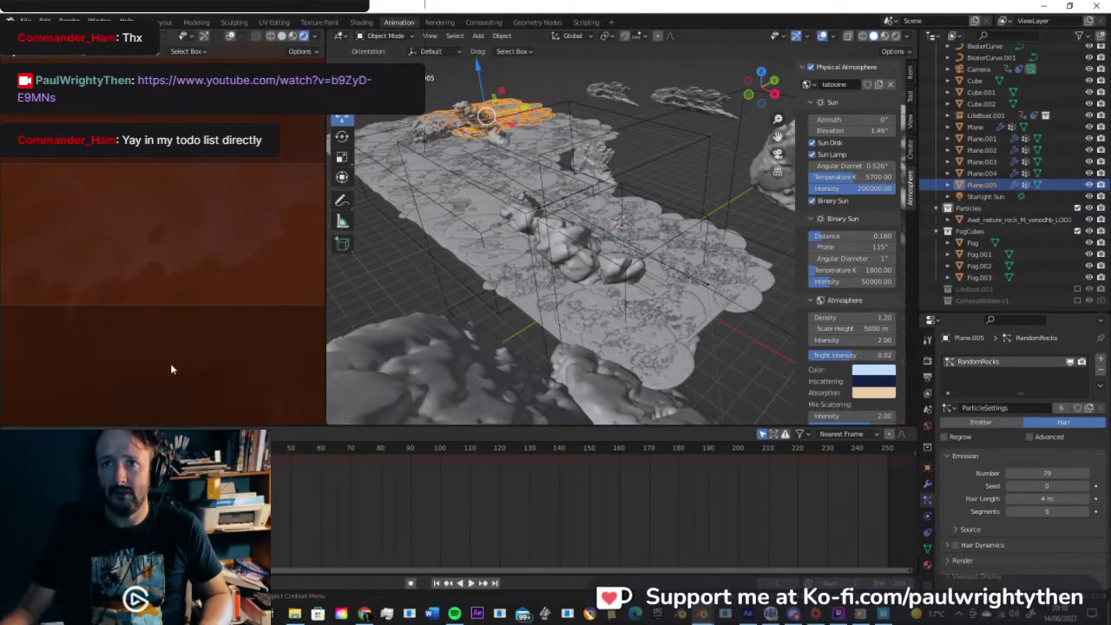
drag(330, 454, 411, 467)
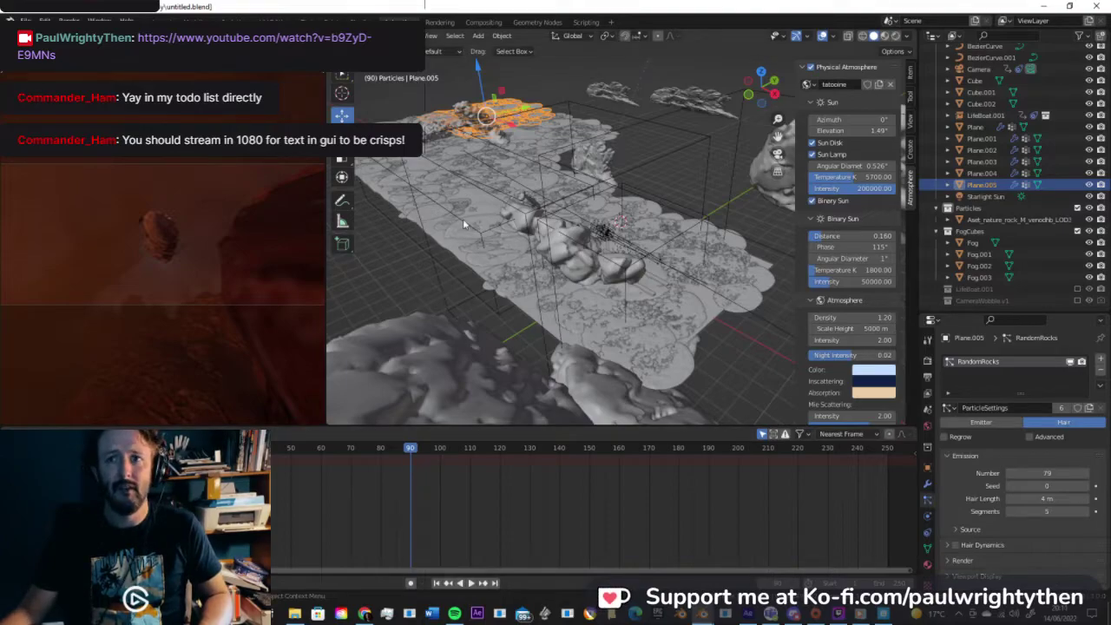
drag(425, 451, 542, 469)
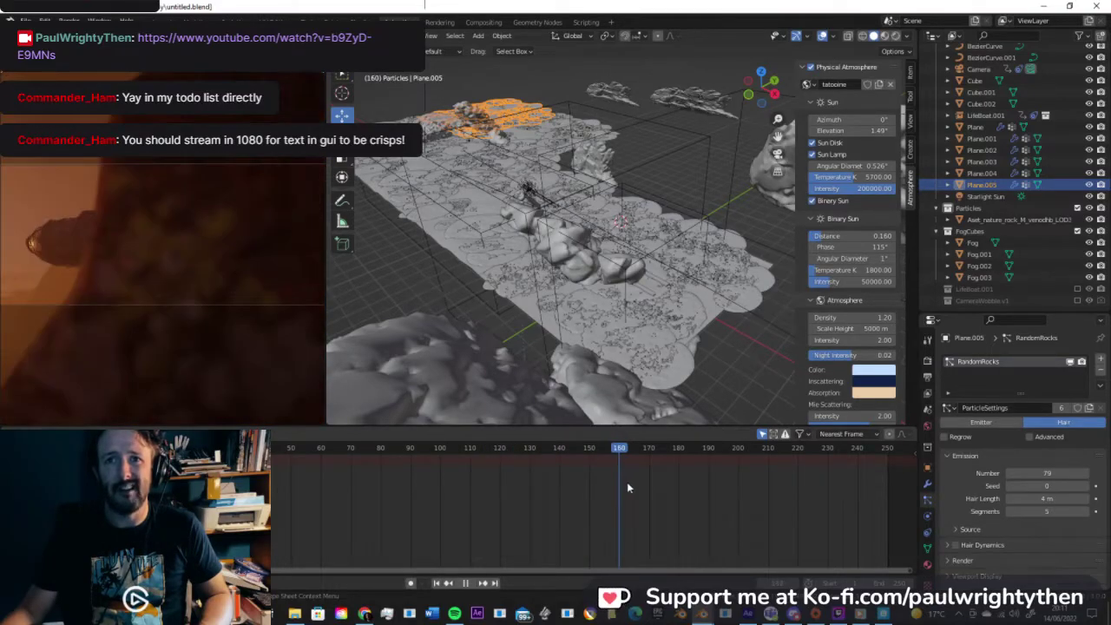
drag(648, 490, 447, 496)
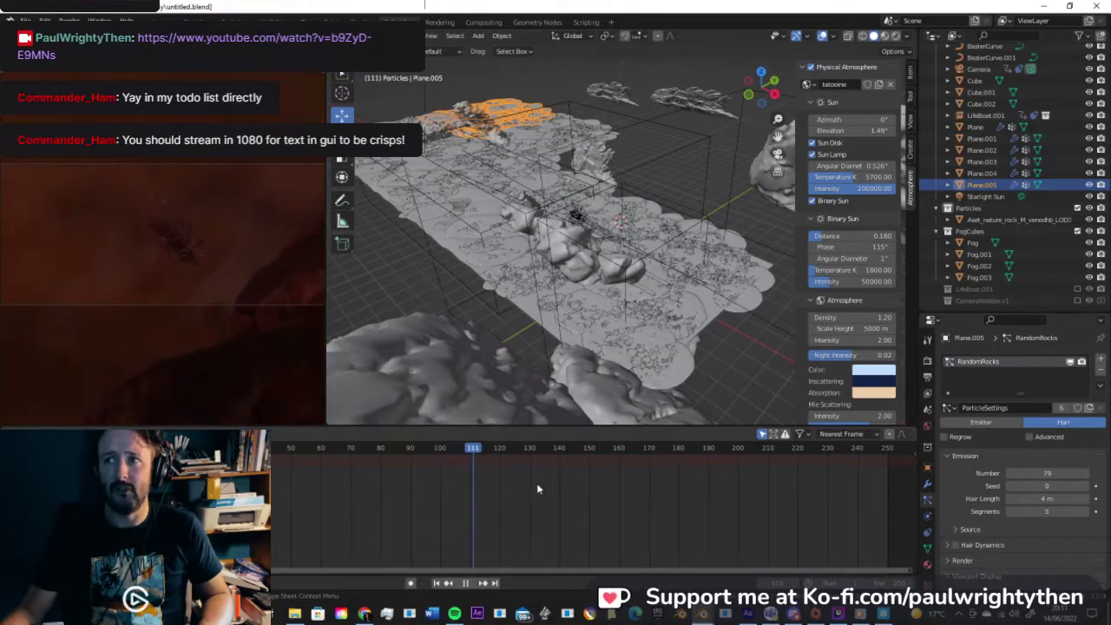
key(space)
Step: Select the fog cubes Fog.003, Fog, Fog.002 and Fog.001 in turn to examine their extent over the terrain
click(642, 161)
middle_drag(596, 189, 572, 187)
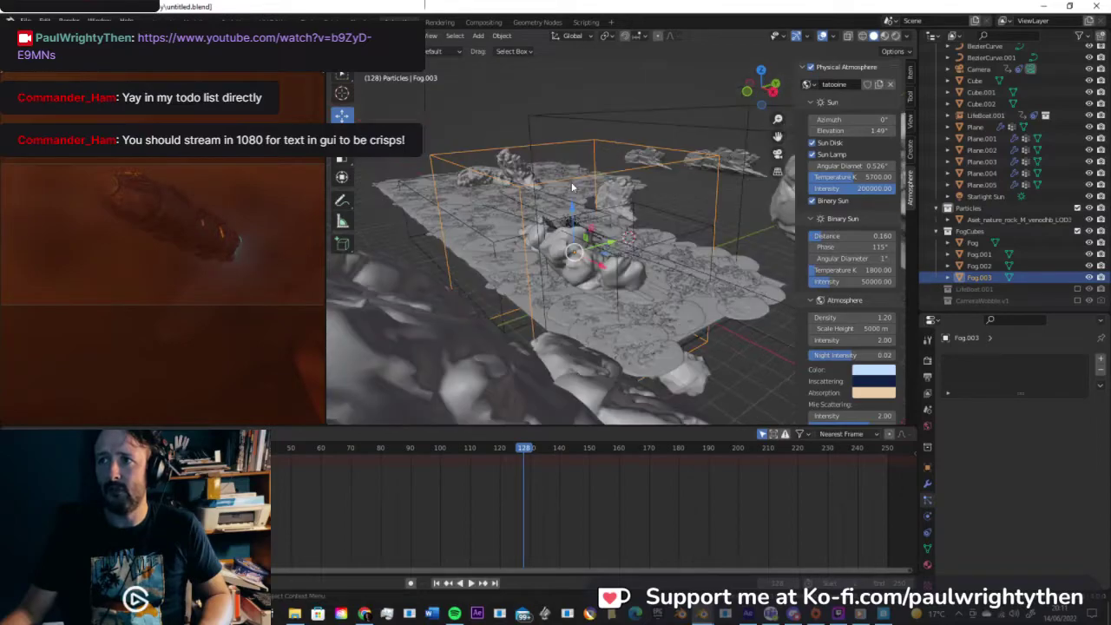
click(692, 228)
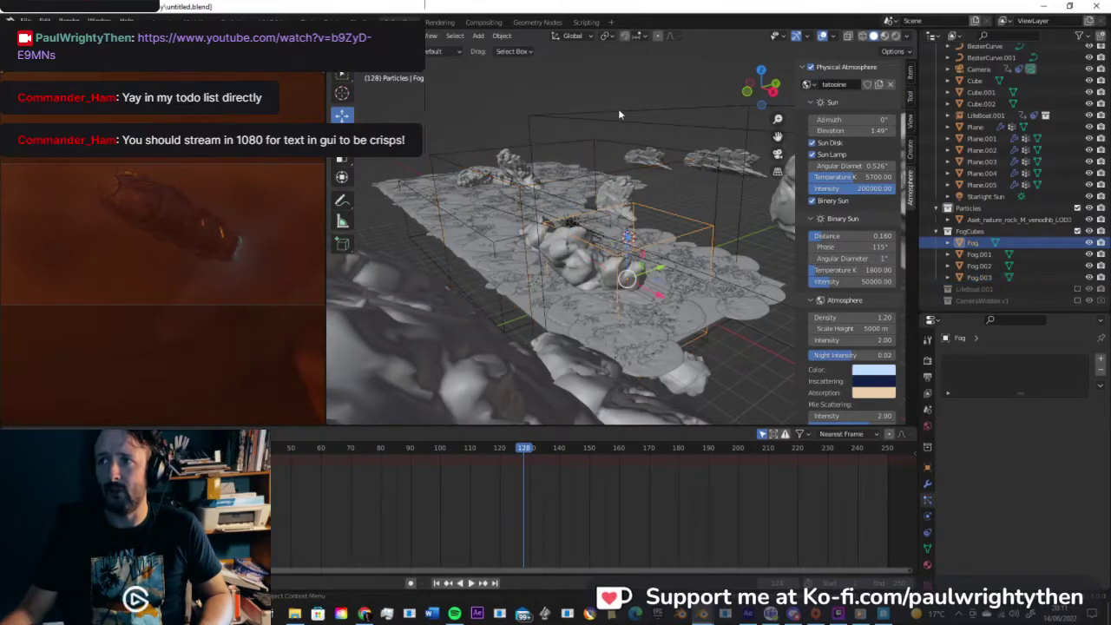
click(612, 112)
click(417, 194)
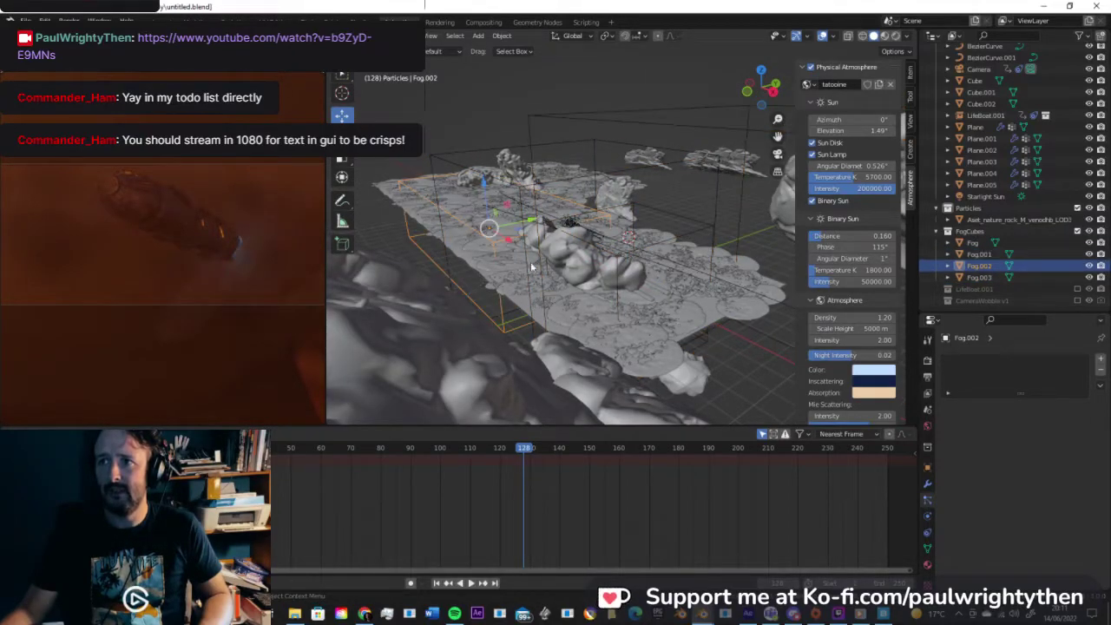
click(586, 116)
Step: Open the Shading workspace and bring the Principled Volume and ColorRamp nodes of Fog.001's material into view
click(361, 22)
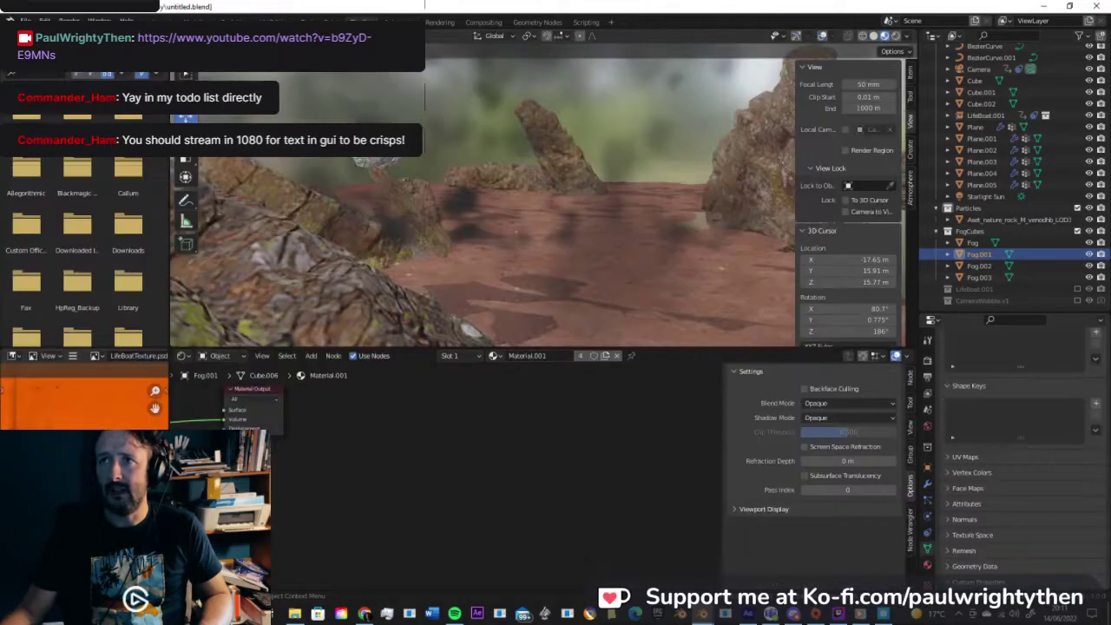
middle_drag(430, 447, 724, 481)
scroll(312, 441, down, 3)
middle_drag(292, 428, 503, 412)
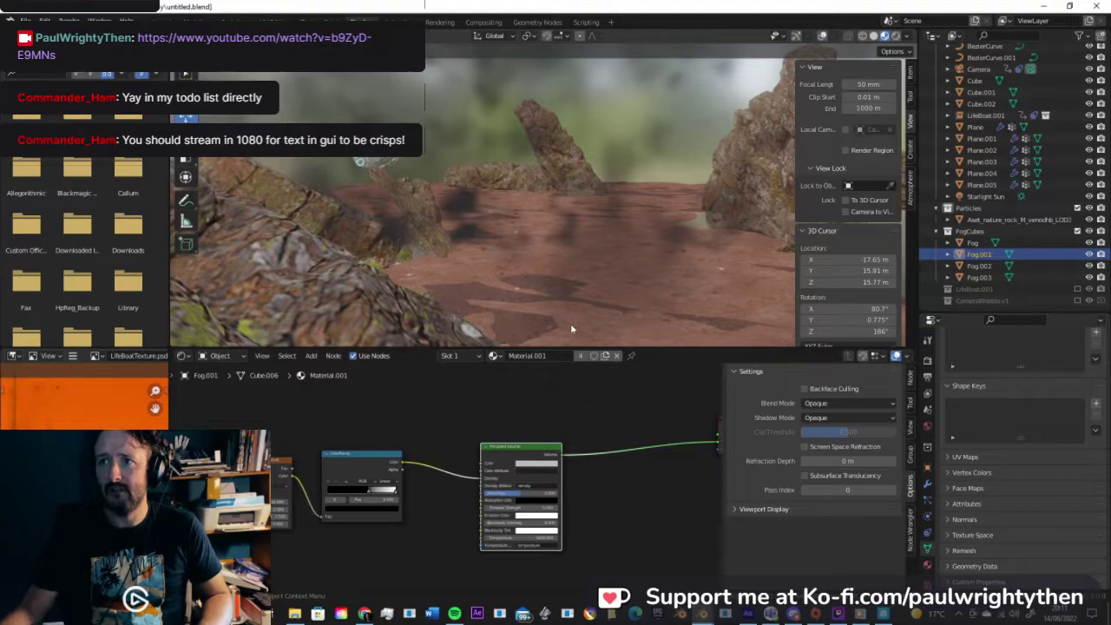
Step: Turn on gizmos and overlays in the material preview viewport and view the fog cube together with its volume nodes
scroll(508, 224, up, 5)
scroll(497, 231, down, 4)
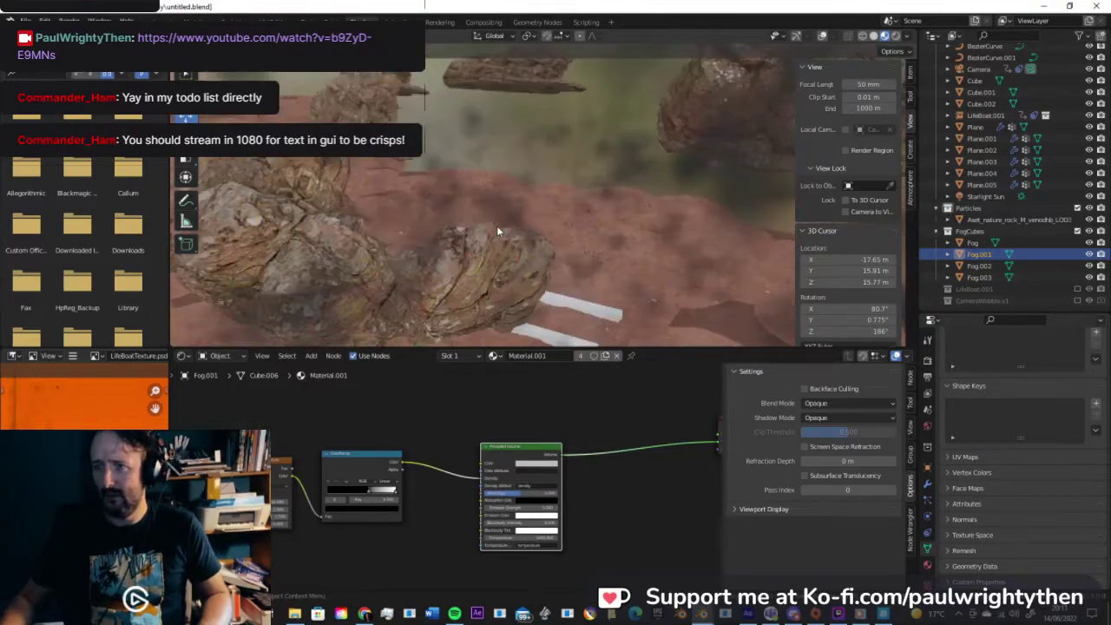
middle_drag(497, 230, 412, 236)
scroll(419, 220, down, 5)
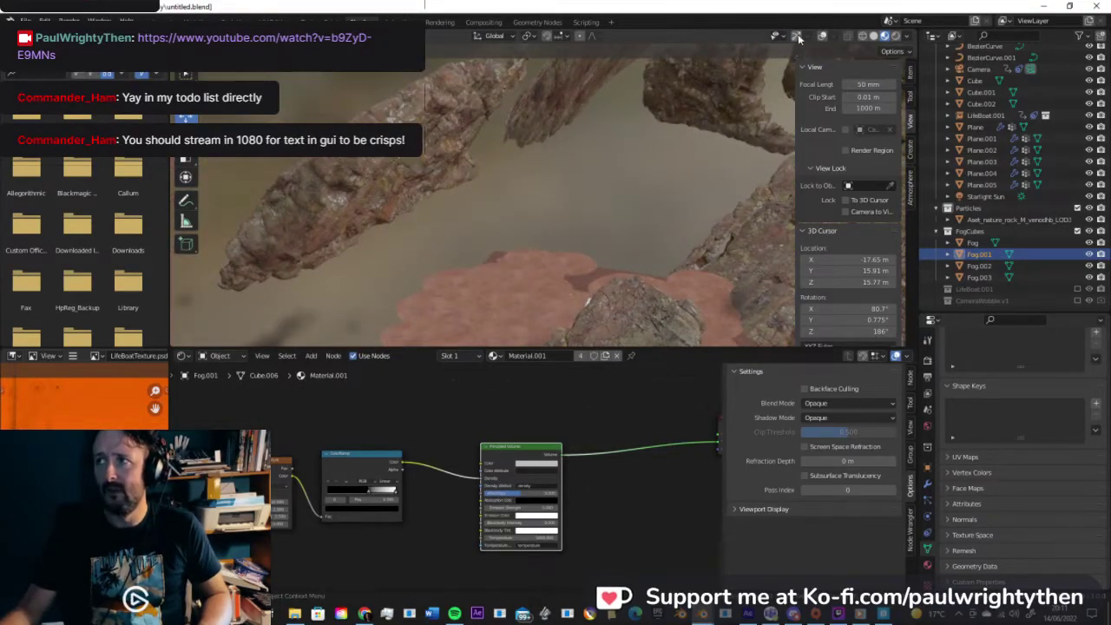
click(797, 38)
click(822, 36)
middle_drag(694, 180, 519, 209)
scroll(543, 224, down, 4)
scroll(541, 221, up, 7)
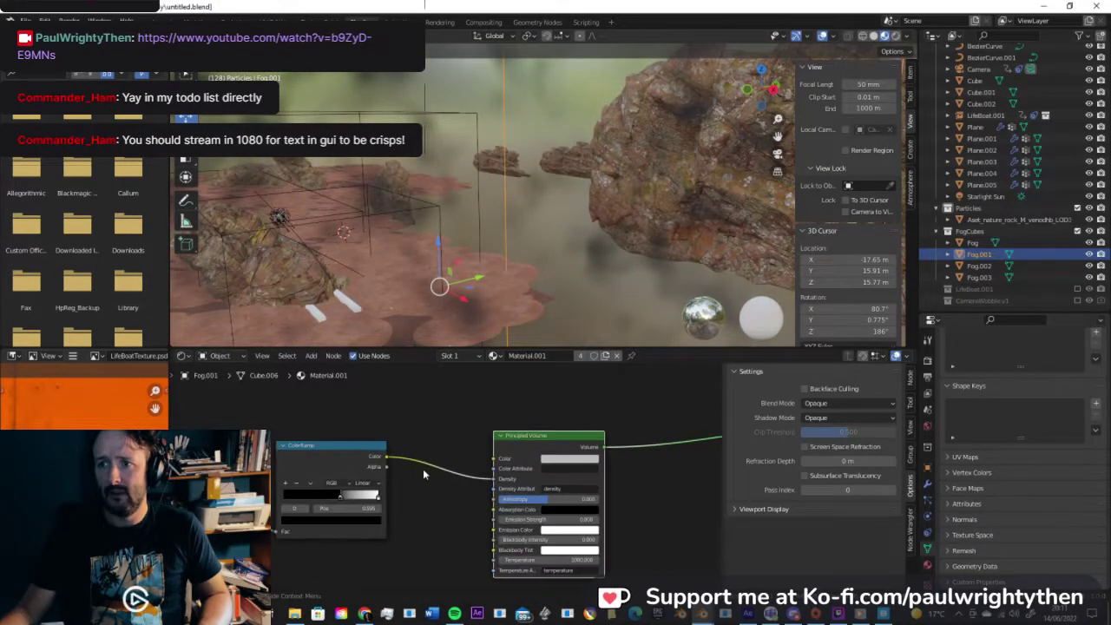
Step: Trace the fog material's Principled Volume link to the Material Output's Volume input and inspect the ColorRamp feeding its density
scroll(423, 469, up, 3)
middle_drag(628, 419, 342, 426)
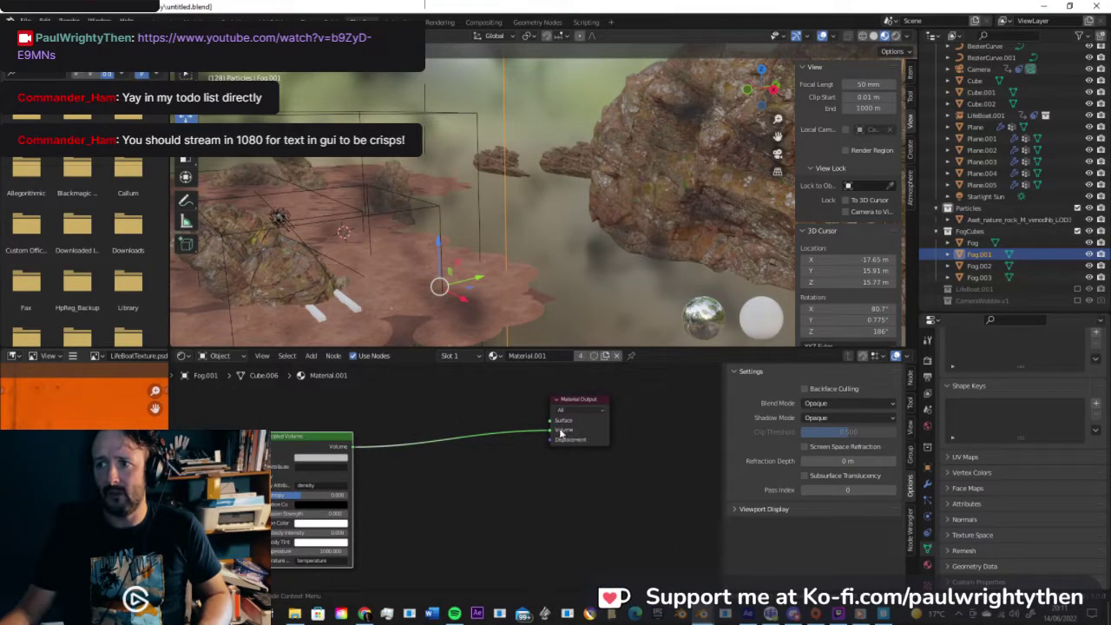
middle_drag(417, 416, 696, 422)
scroll(506, 478, up, 5)
mouse_move(395, 510)
mouse_down()
mouse_move(320, 501)
mouse_move(405, 505)
mouse_up()
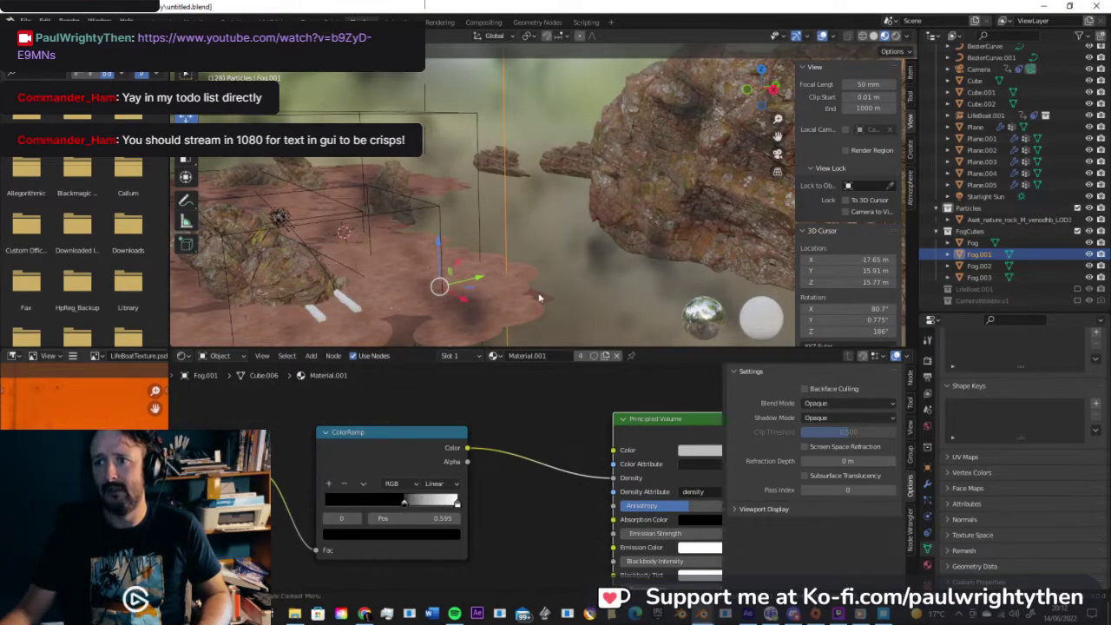
scroll(533, 246, down, 2)
scroll(520, 265, up, 3)
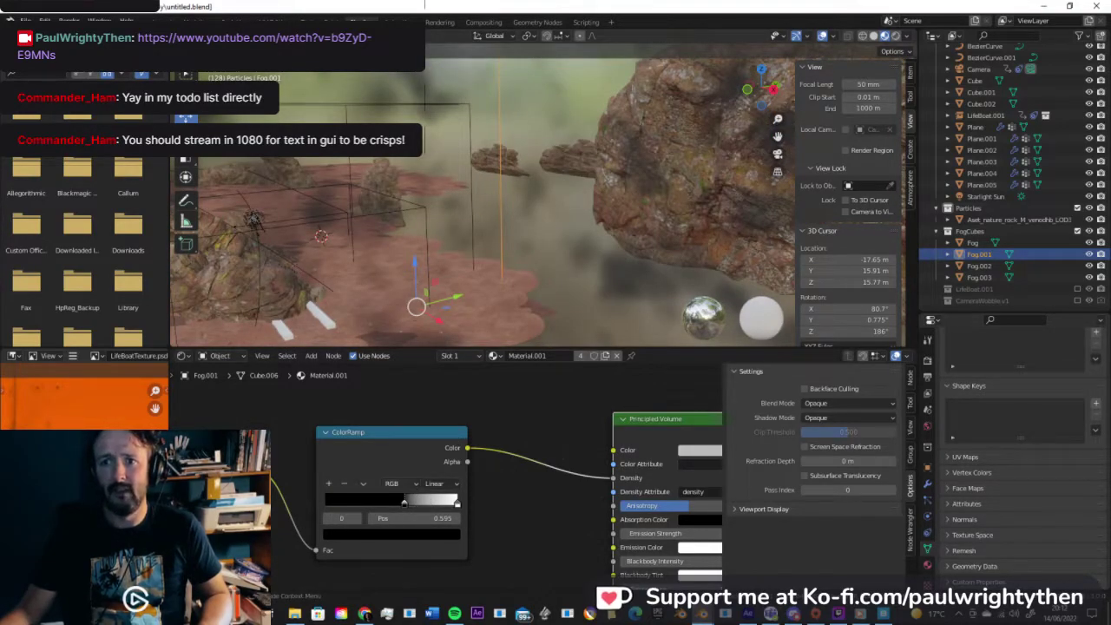
Step: Examine the Noise Texture driving the ColorRamp and follow the whole node chain through to the Material Output
middle_drag(276, 460, 372, 454)
scroll(372, 454, up, 1)
scroll(339, 454, down, 3)
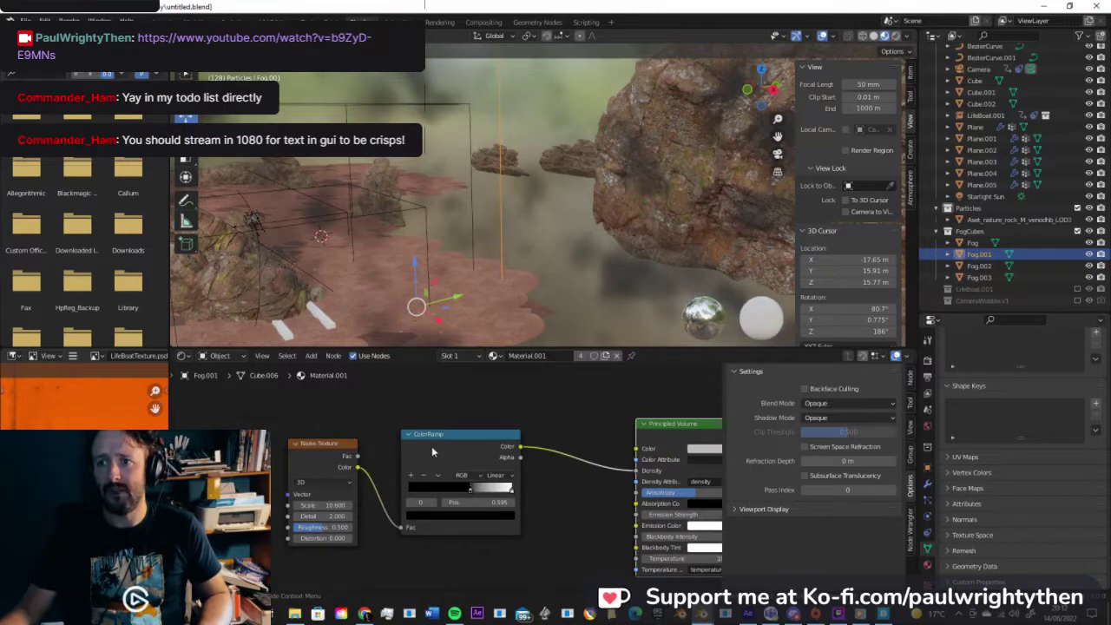
middle_drag(664, 460, 498, 432)
scroll(524, 458, up, 2)
middle_drag(640, 423, 317, 485)
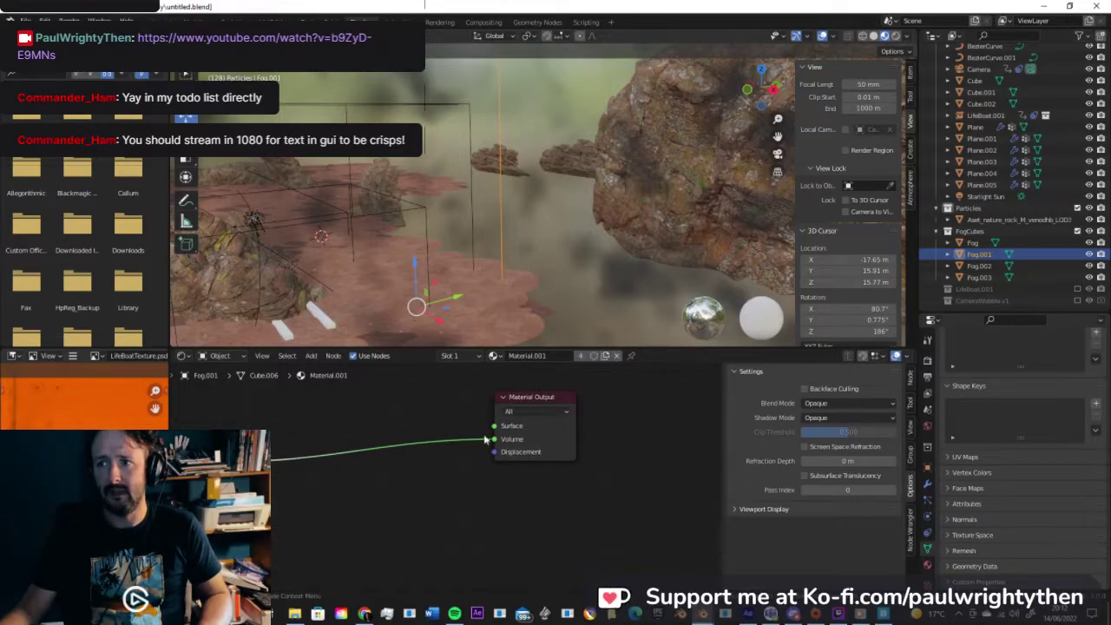
Step: Switch the viewport to rendered shading and view the scene from around the Fog.001 cube
mouse_move(399, 221)
middle_down()
mouse_move(555, 238)
mouse_move(641, 221)
middle_up()
click(896, 37)
scroll(575, 158, down, 6)
scroll(607, 208, up, 6)
middle_drag(569, 231, 566, 184)
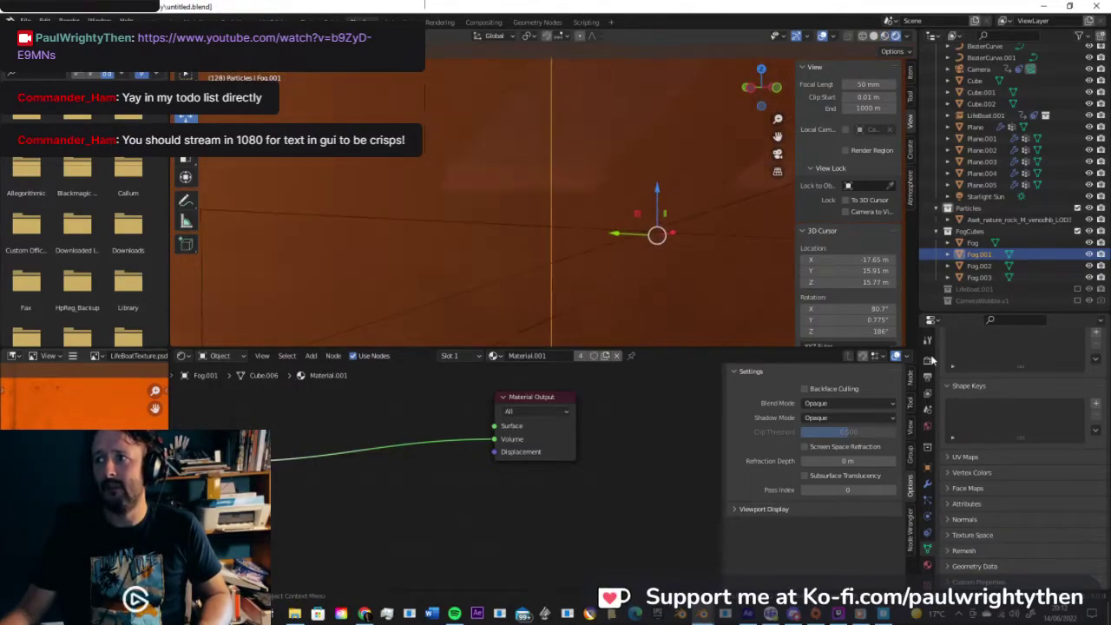
Step: Display the tatooine world's settings and expand its Volume Scatter values
click(925, 425)
click(955, 422)
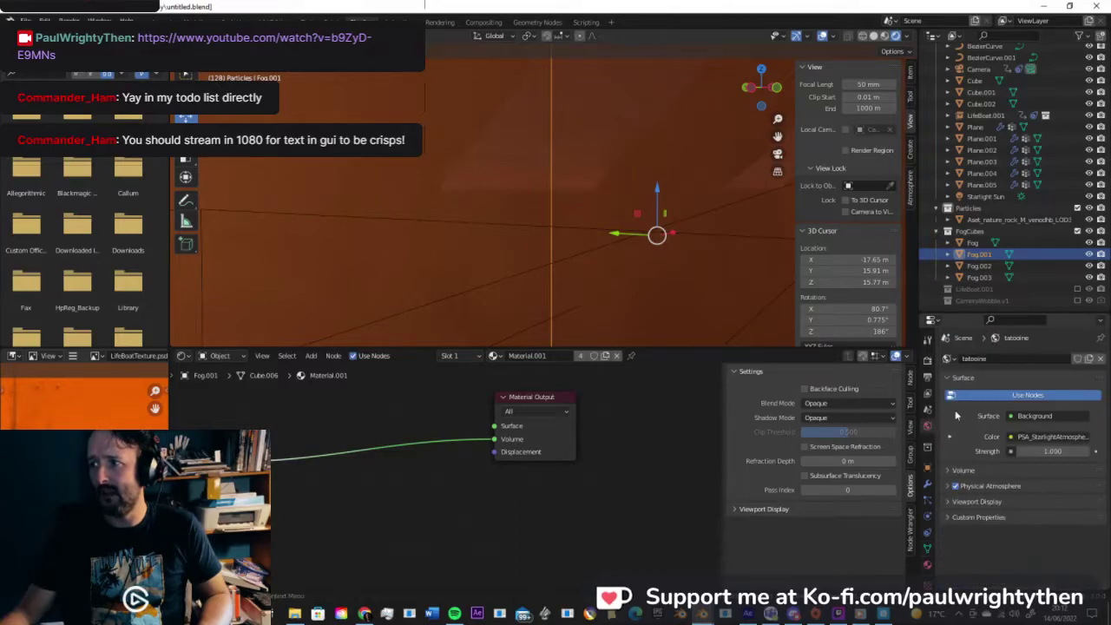
click(947, 470)
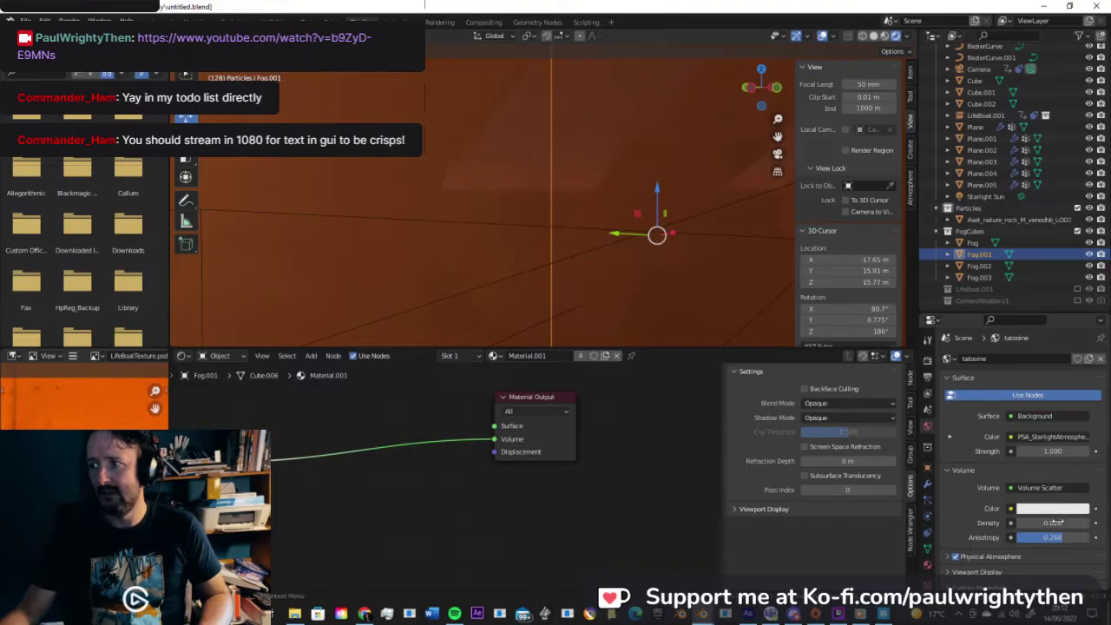
Step: Try different world Volume Scatter densities, down to 0.000, and undo the changes
mouse_move(1056, 522)
mouse_down()
mouse_move(1076, 522)
mouse_move(1041, 522)
mouse_move(1052, 523)
mouse_up()
key(ctrl+z)
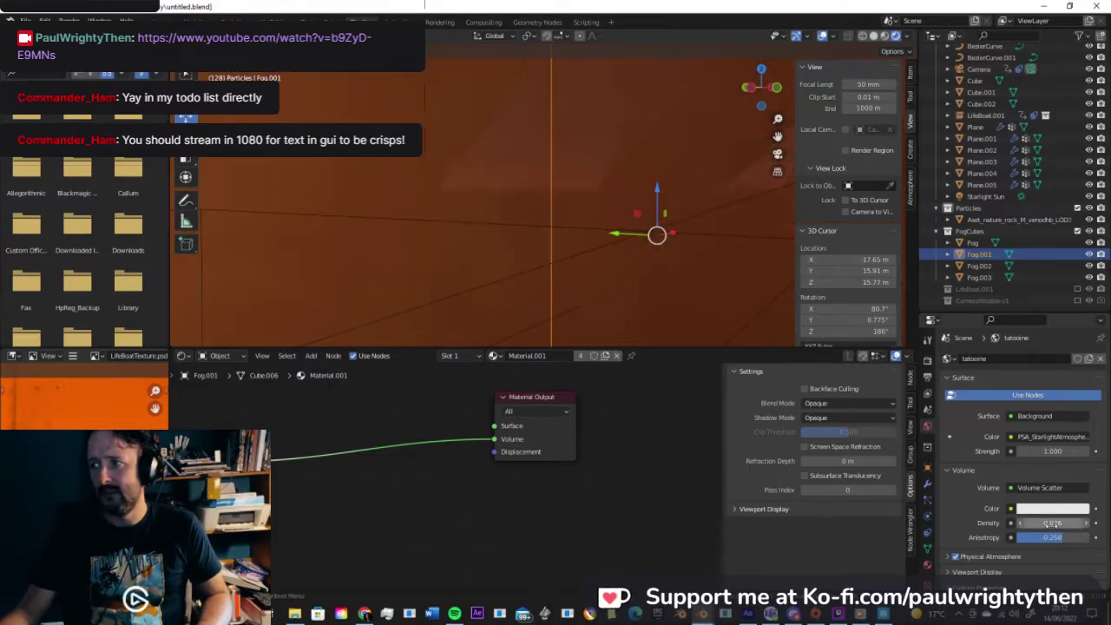
drag(1058, 523, 1047, 523)
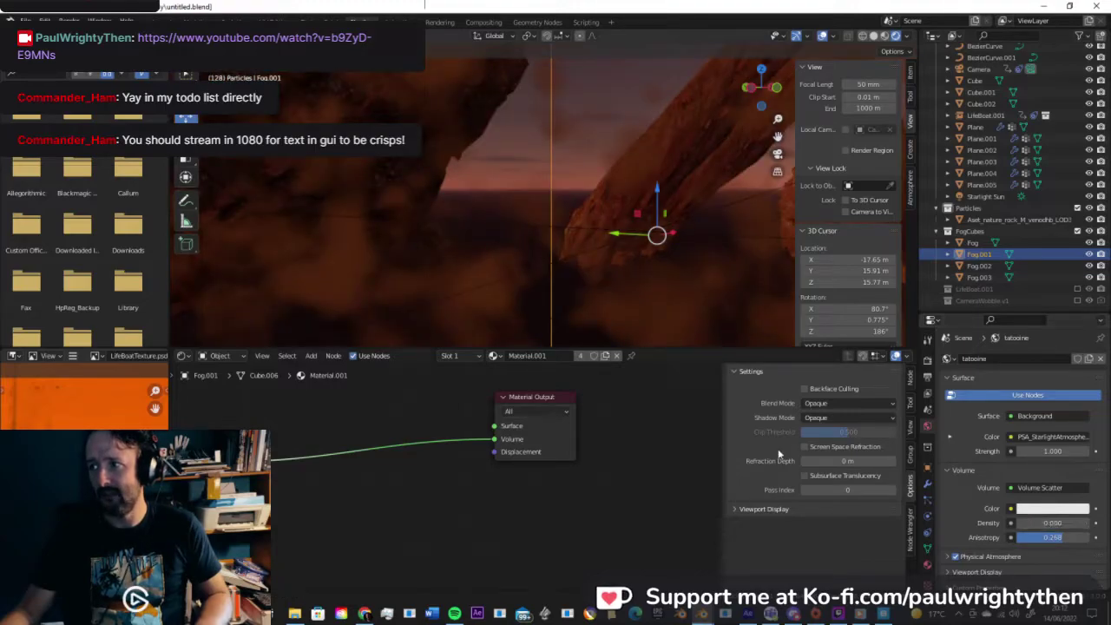
key(ctrl+z)
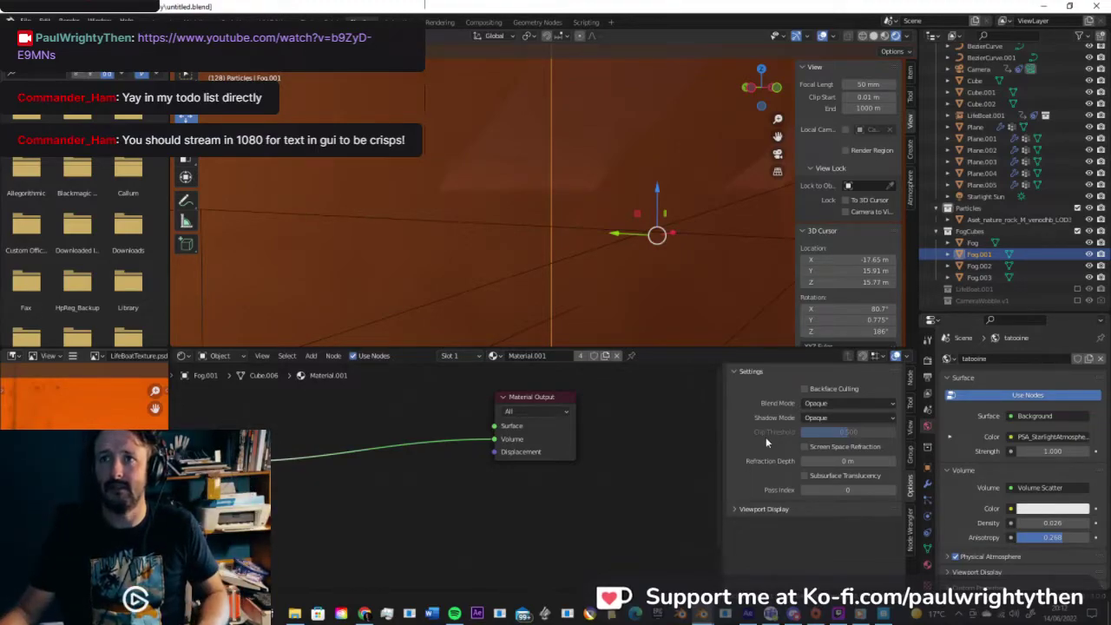
Step: Look through the scene camera in rendered shading and hide the viewport overlays and gizmos
middle_drag(564, 220, 573, 218)
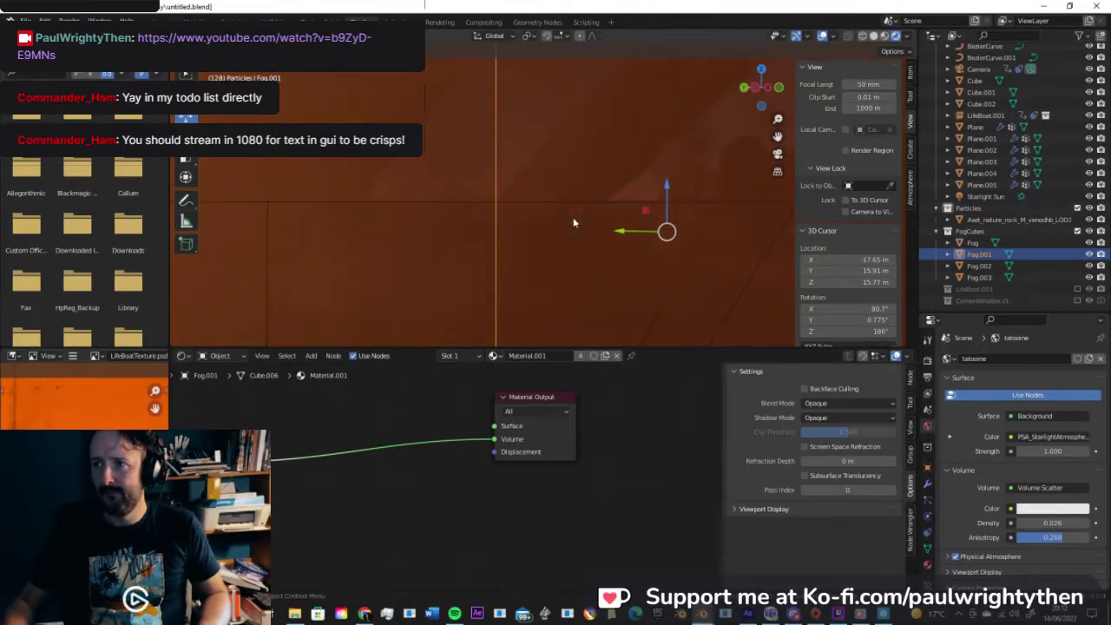
key(KP_0)
click(821, 36)
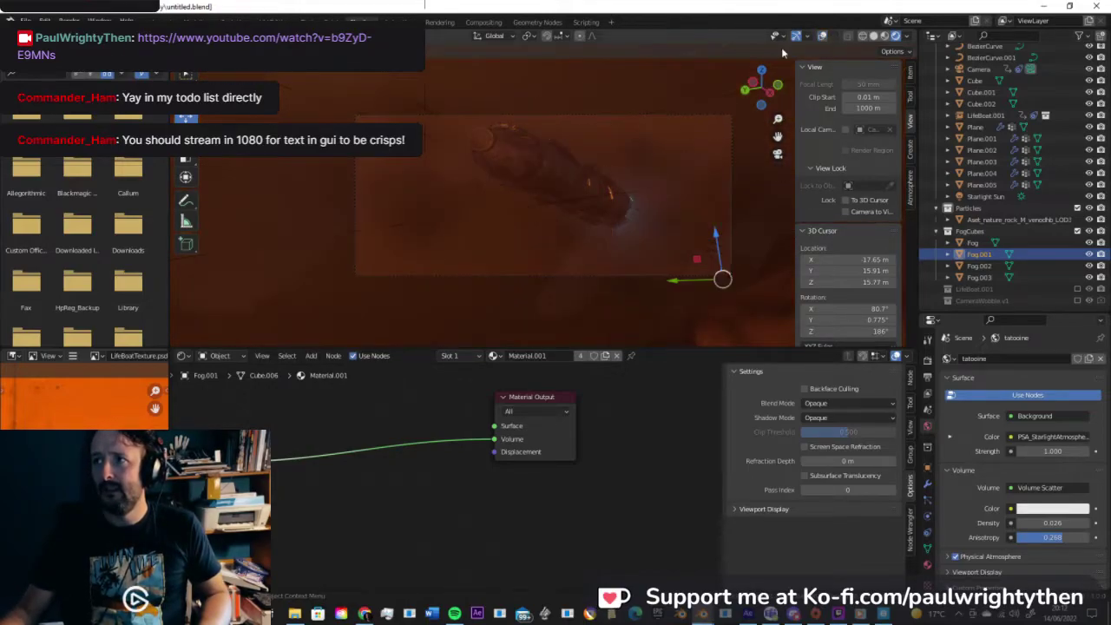
click(796, 36)
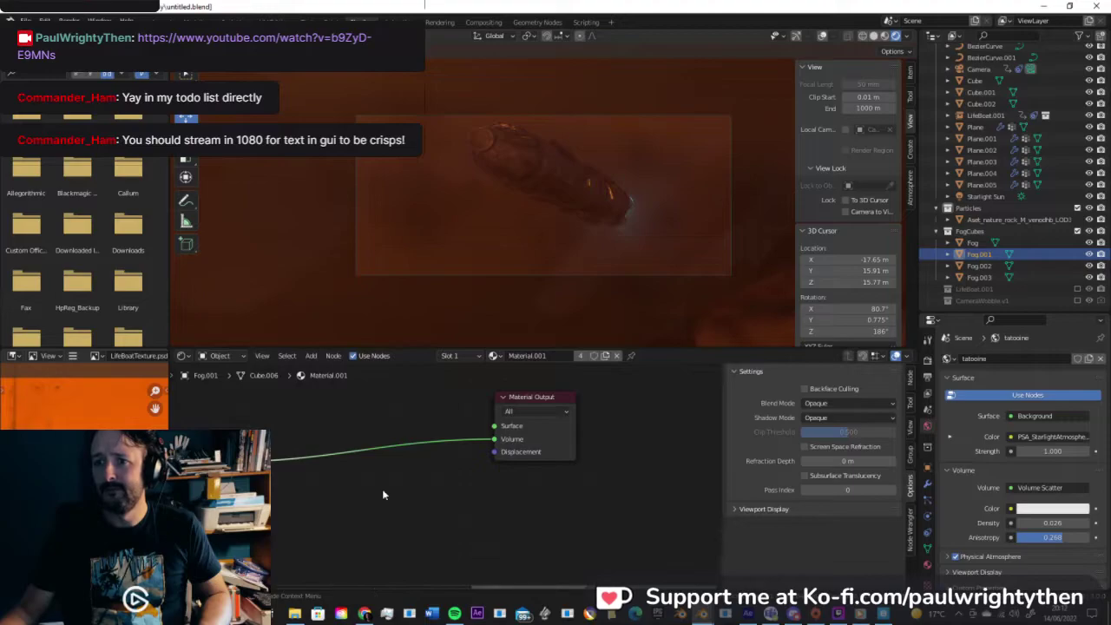
Step: Open the Animation workspace and play the rendered camera view, stopping at frame 184
click(399, 22)
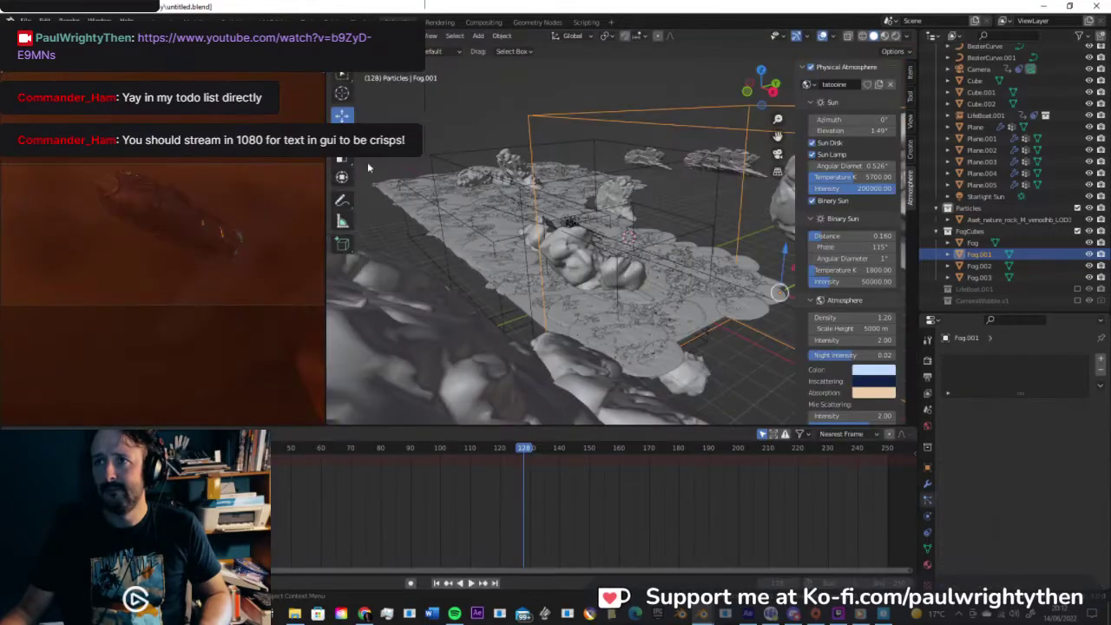
key(space)
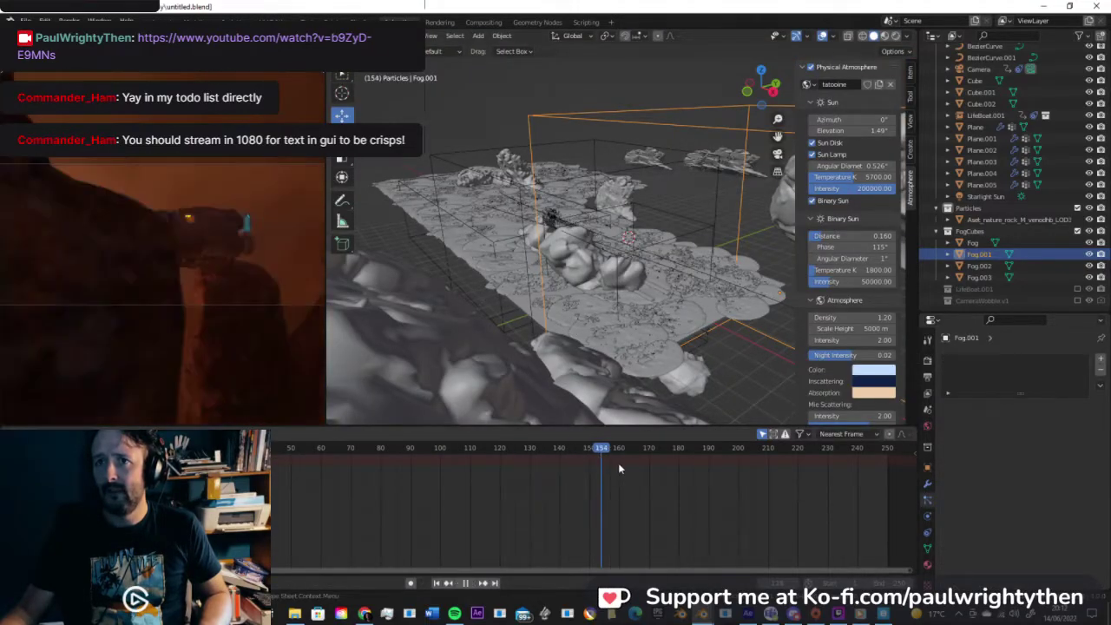
key(space)
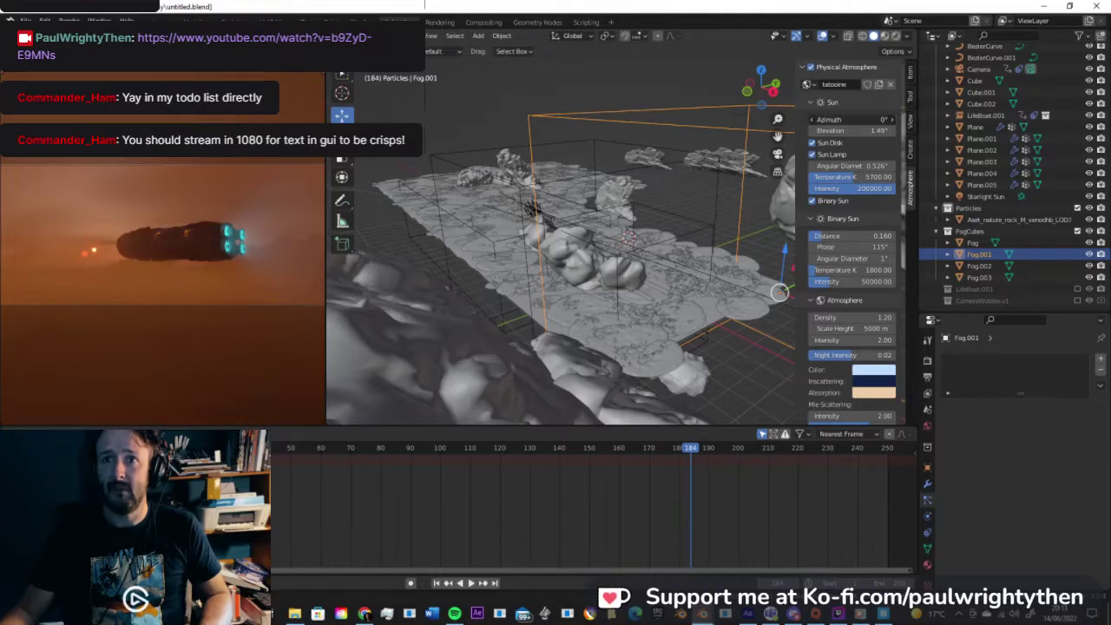
Step: Set the Physical Atmosphere sun's azimuth to 152° and its elevation to 179°
drag(854, 120, 845, 120)
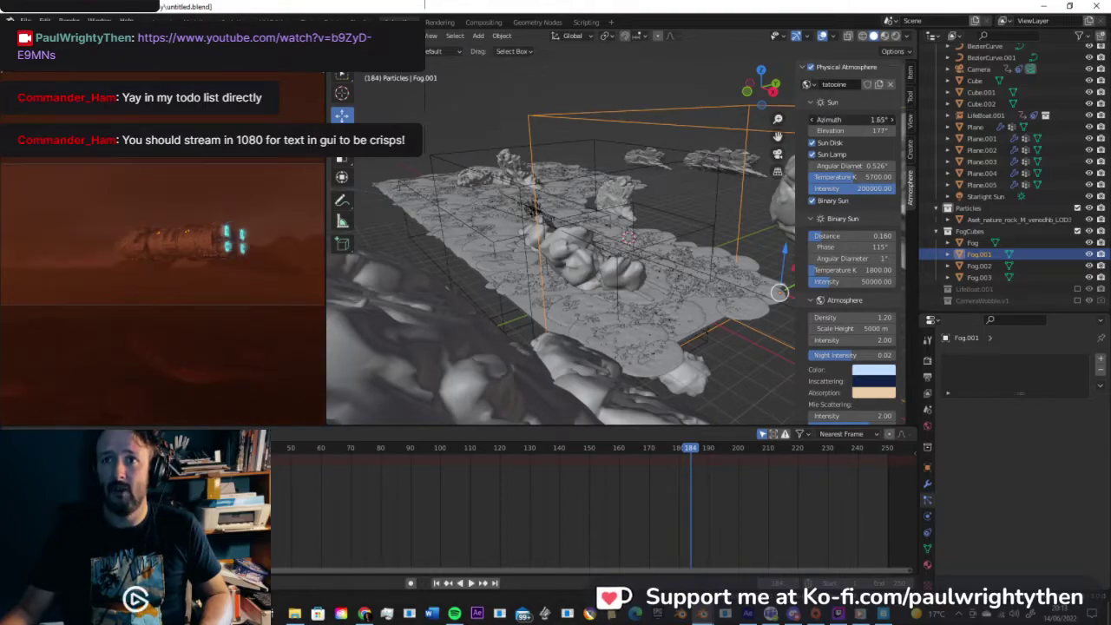
drag(853, 120, 861, 120)
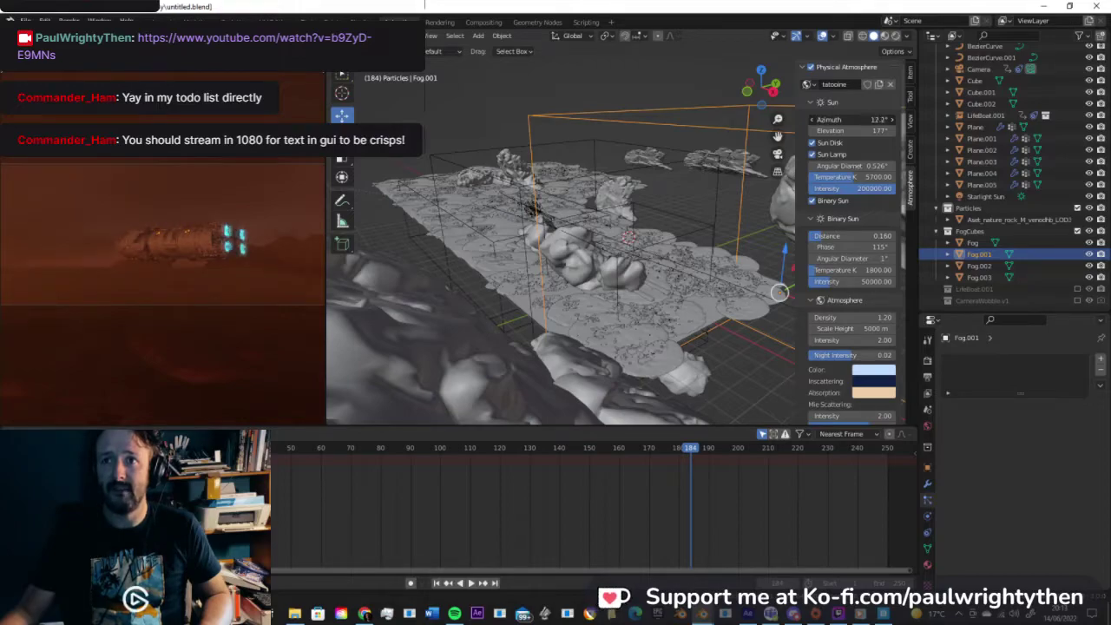
mouse_move(854, 120)
mouse_down()
mouse_move(874, 119)
mouse_move(864, 124)
mouse_up()
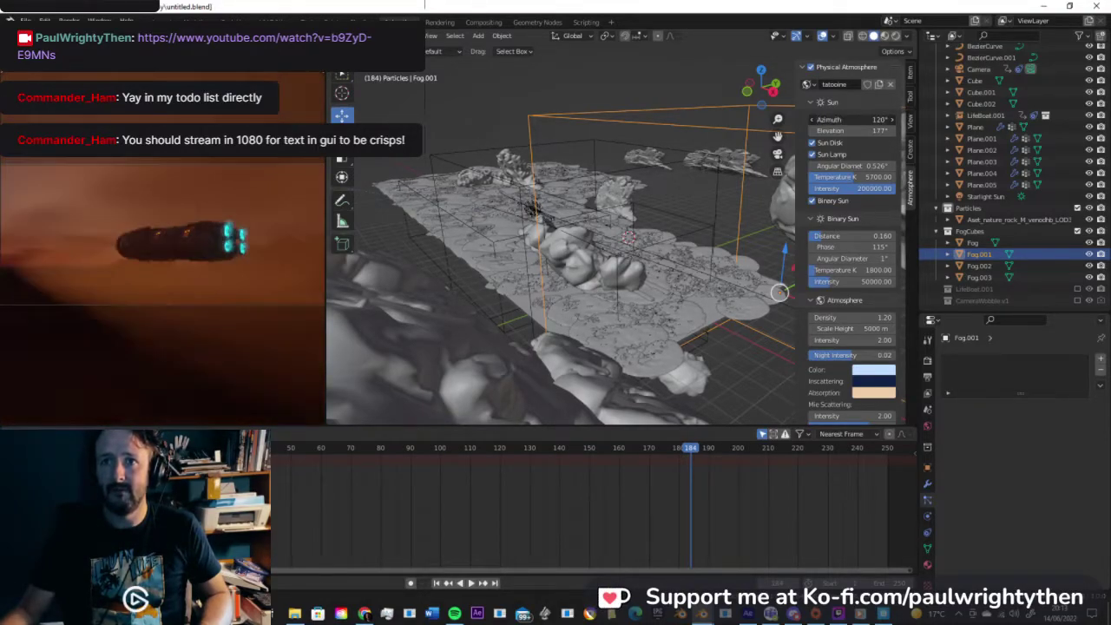
drag(863, 124, 868, 124)
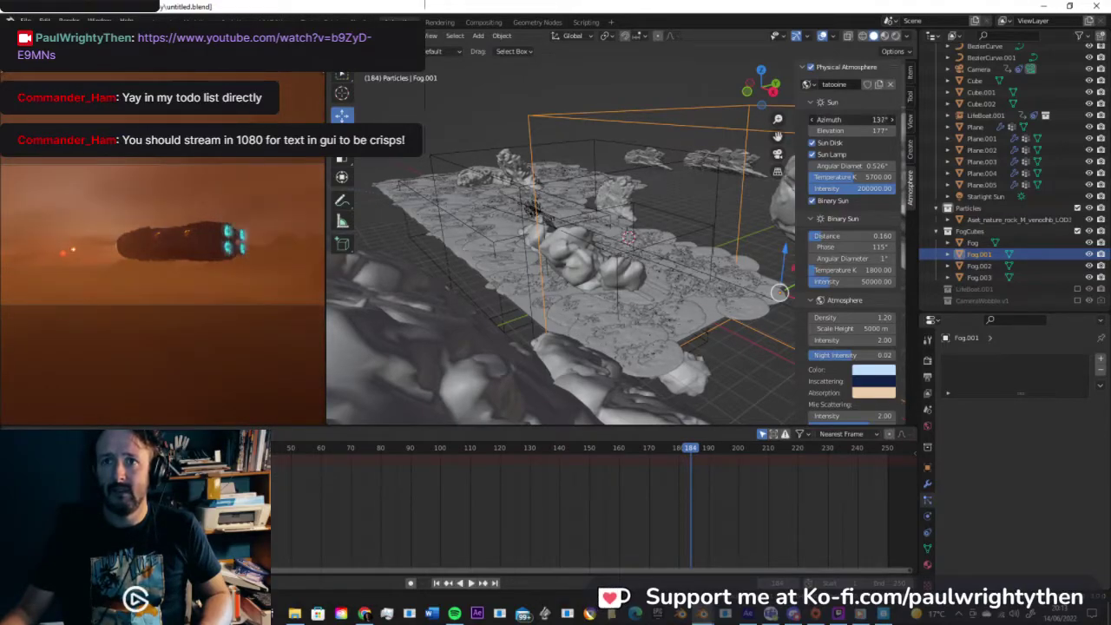
drag(859, 121, 863, 130)
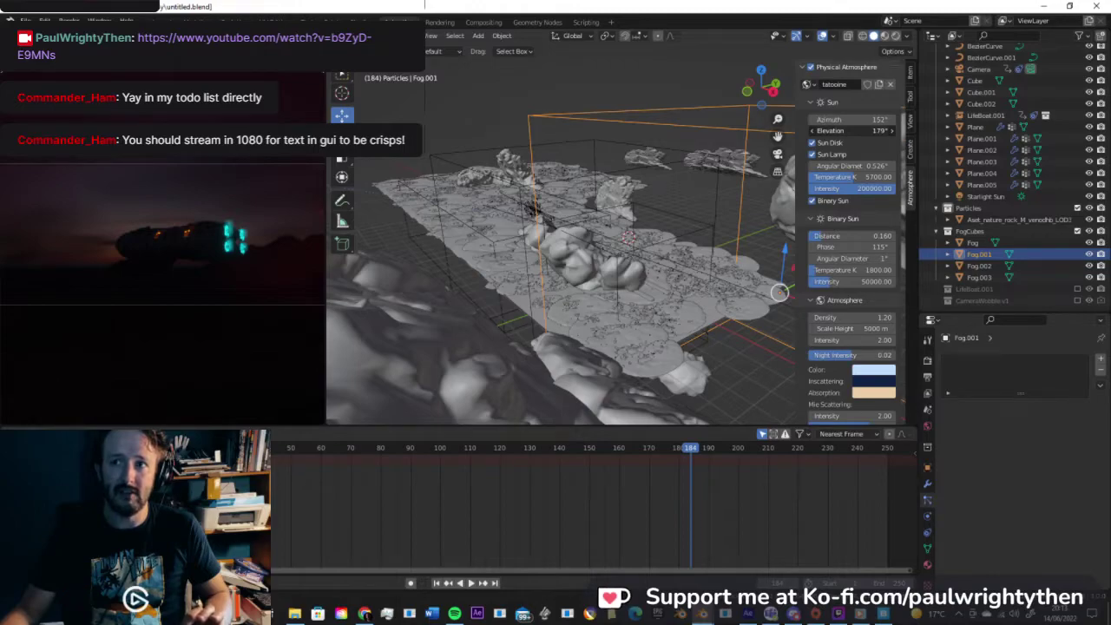
Step: Try the sun elevation at 162°, return it to 179°, and scrub the timeline to frame 186
drag(862, 130, 853, 130)
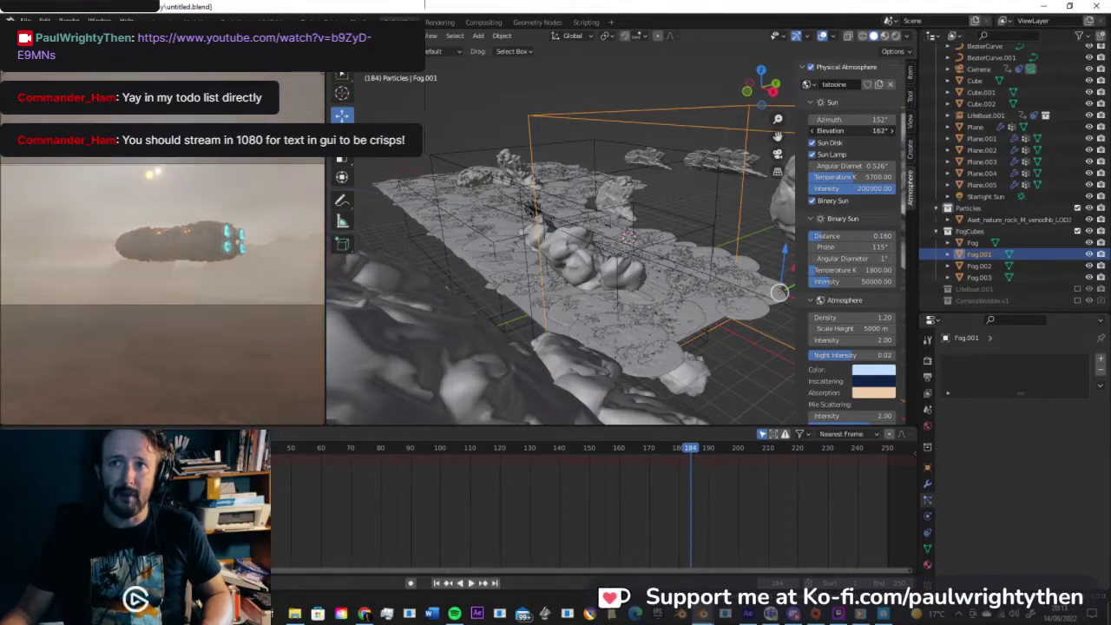
drag(852, 131, 872, 130)
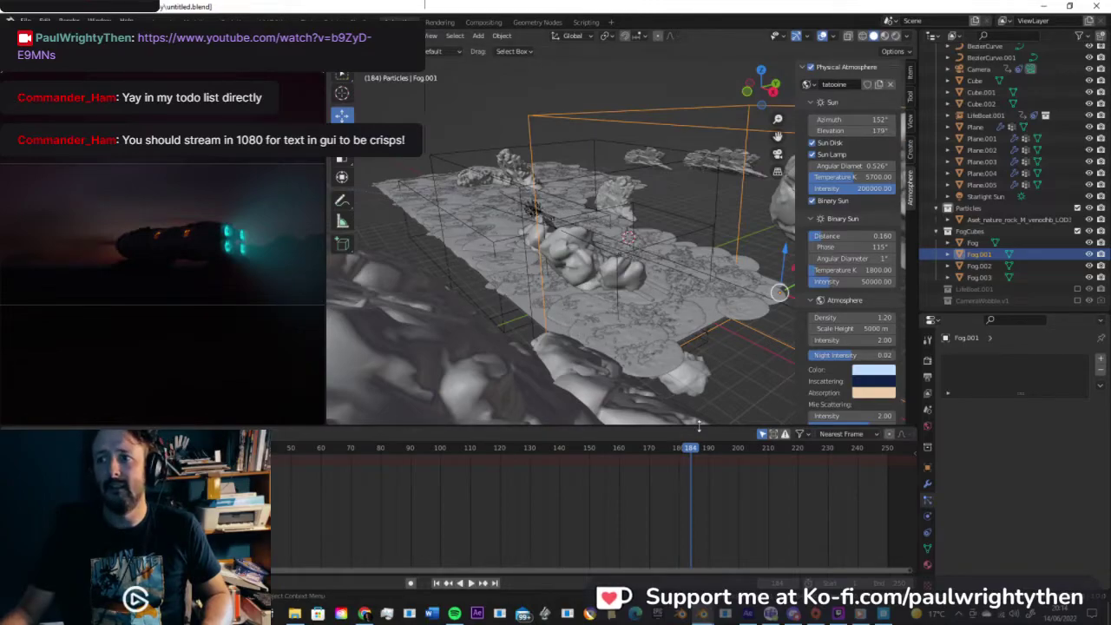
drag(621, 450, 697, 463)
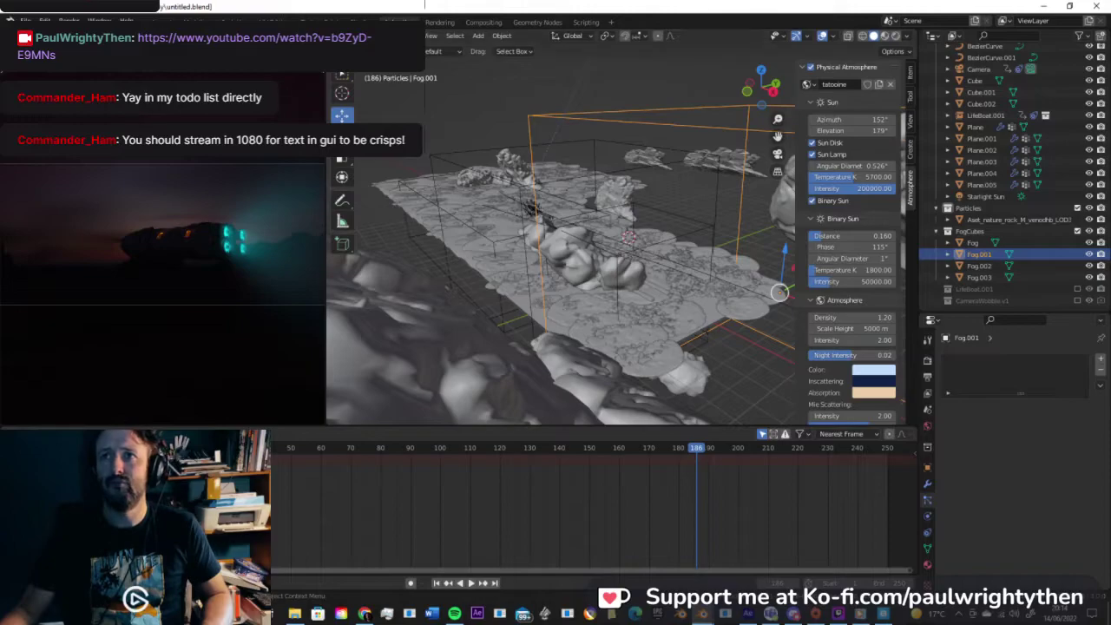
Step: Open the workspace containing the asset browser and show its viewport in rendered shading, facing the horizon
click(158, 21)
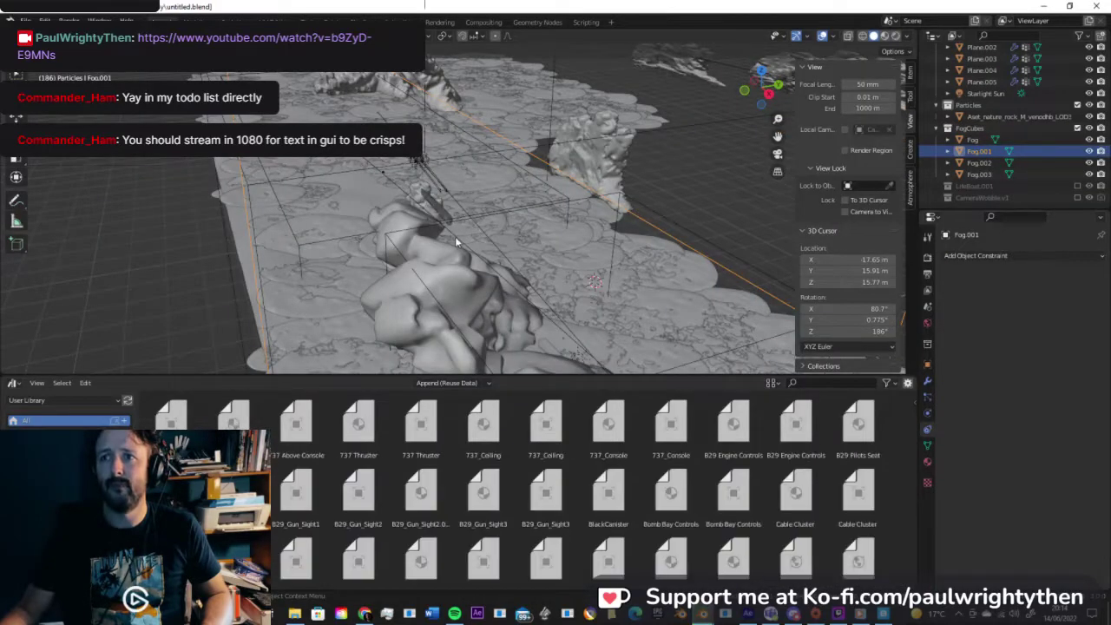
click(885, 37)
click(896, 36)
middle_drag(617, 160, 487, 242)
Step: Apply the retrowave world asset from the User Library to the scene
scroll(742, 501, down, 5)
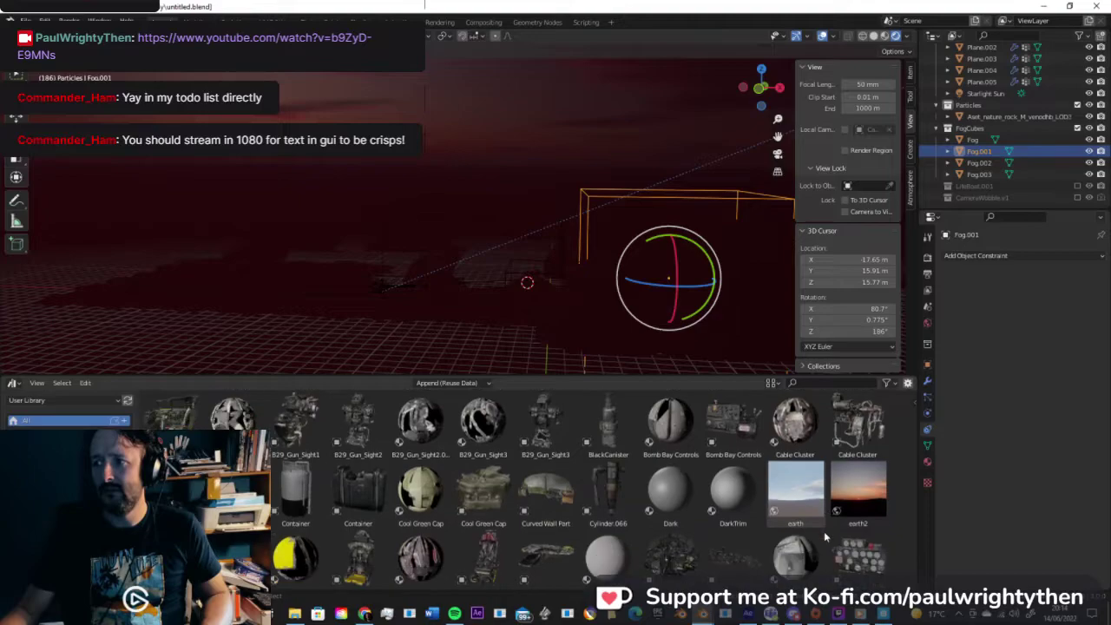
scroll(742, 502, down, 2)
drag(545, 534, 390, 160)
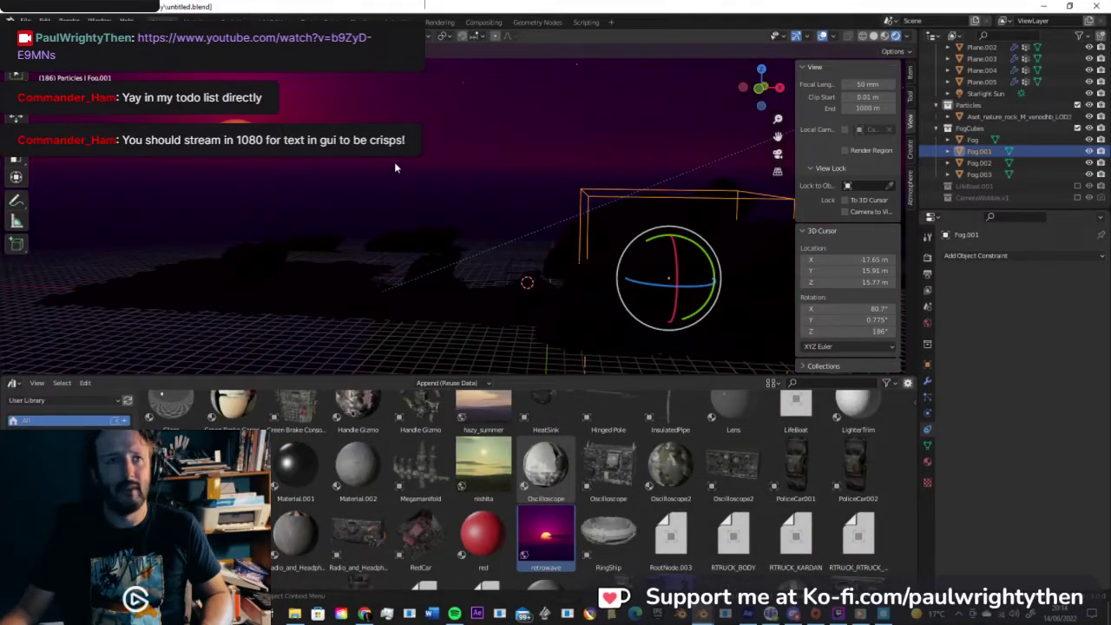
Step: Open the retrowave world's Physical Atmosphere settings and set the sun's azimuth to 152° and elevation to 174°
click(908, 177)
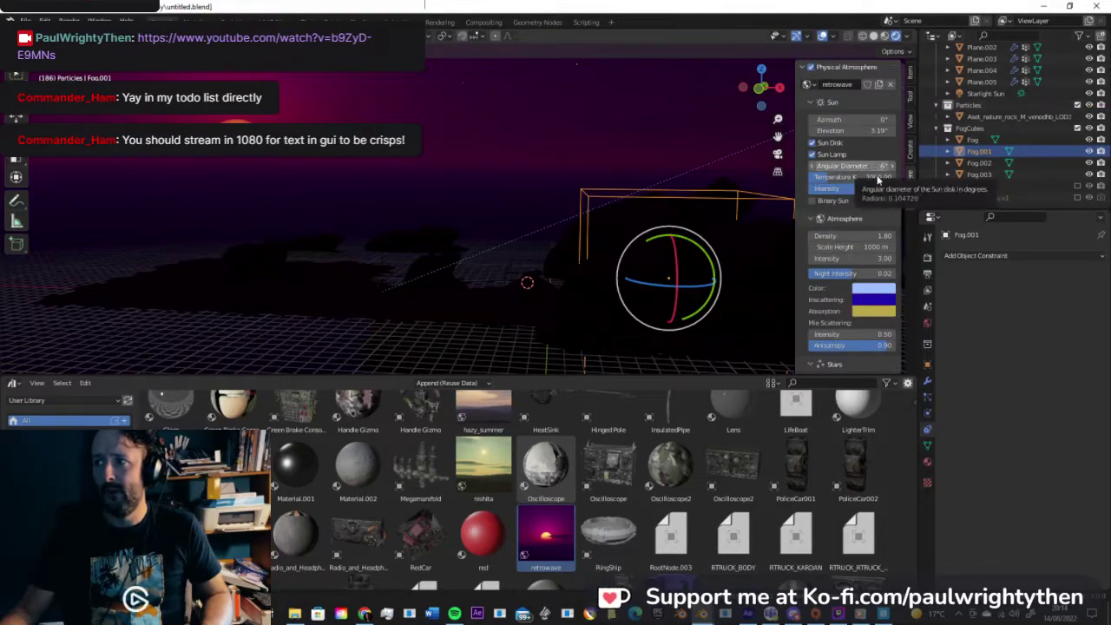
drag(851, 120, 872, 130)
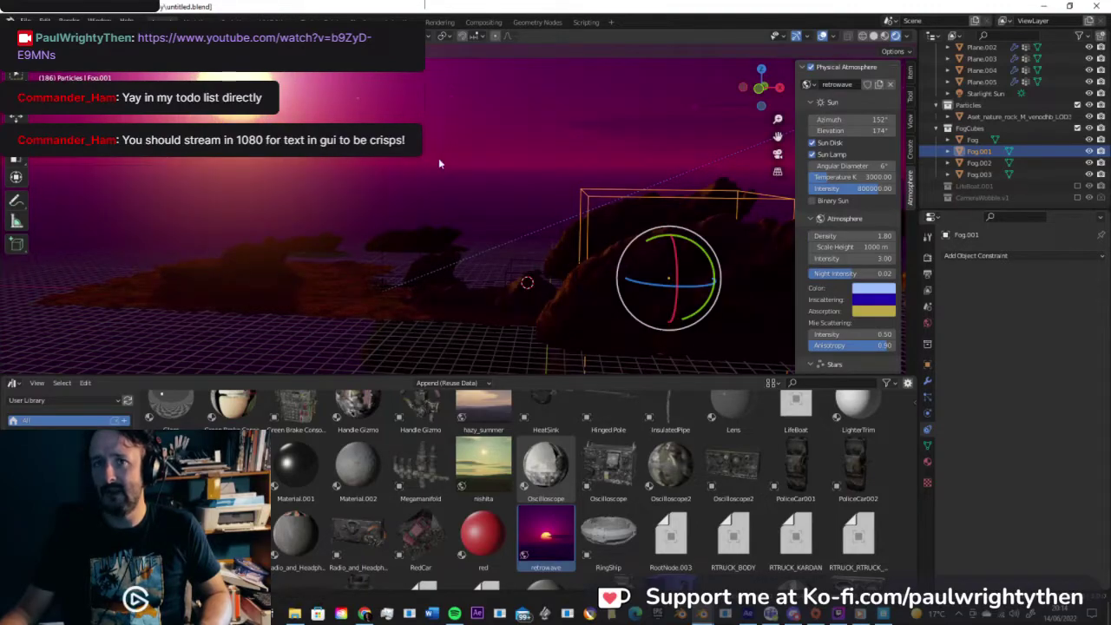
middle_drag(525, 242, 625, 201)
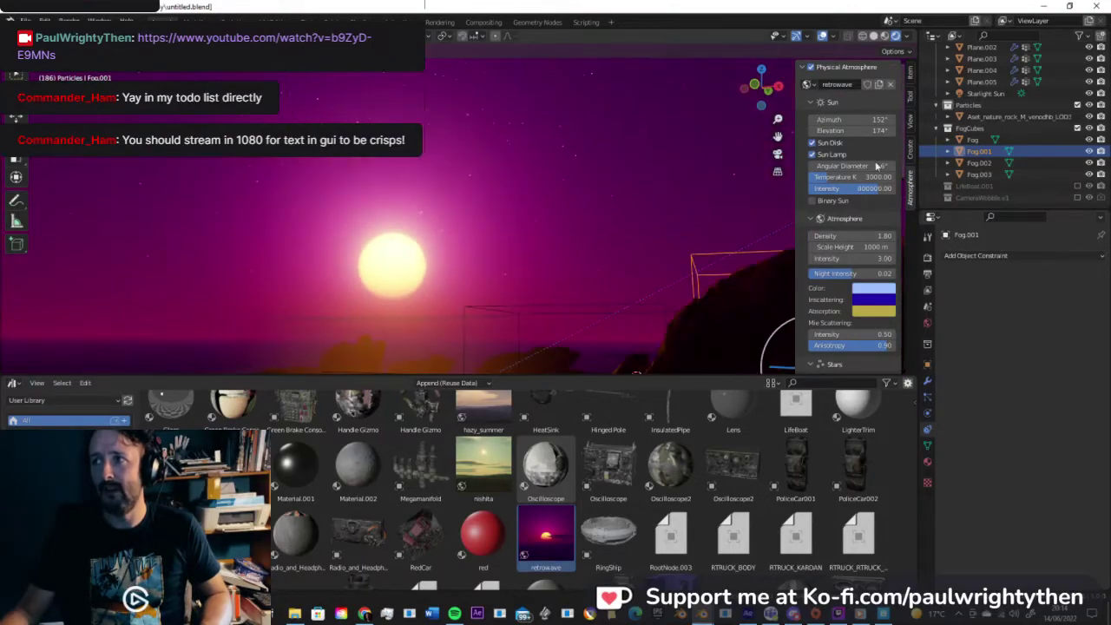
Step: Look through the scene camera and adjust the retrowave sun's elevation to 175°, behind the spaceship
drag(873, 130, 712, 149)
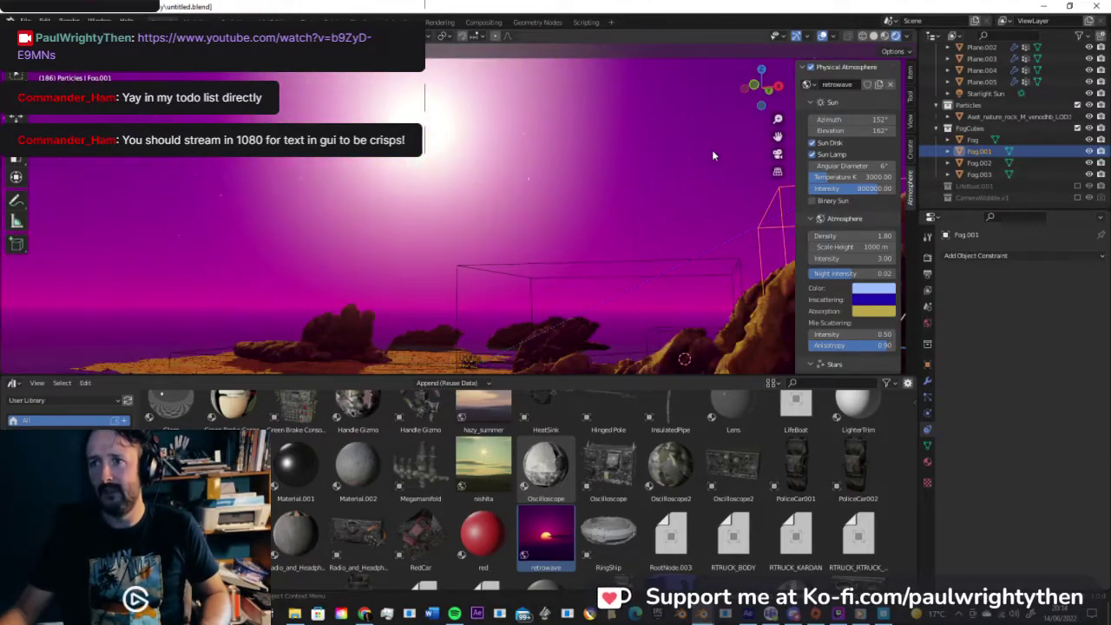
key(KP_0)
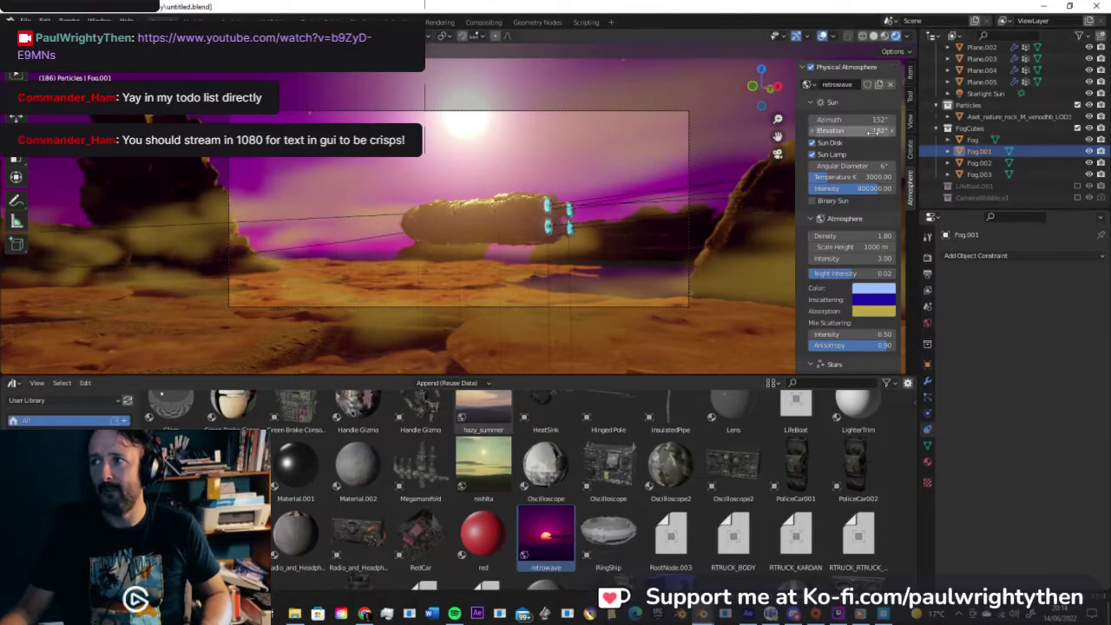
drag(868, 130, 941, 131)
Step: Apply the thick_fog world asset to the scene and view it through the scene camera with overlays hidden
scroll(733, 516, down, 5)
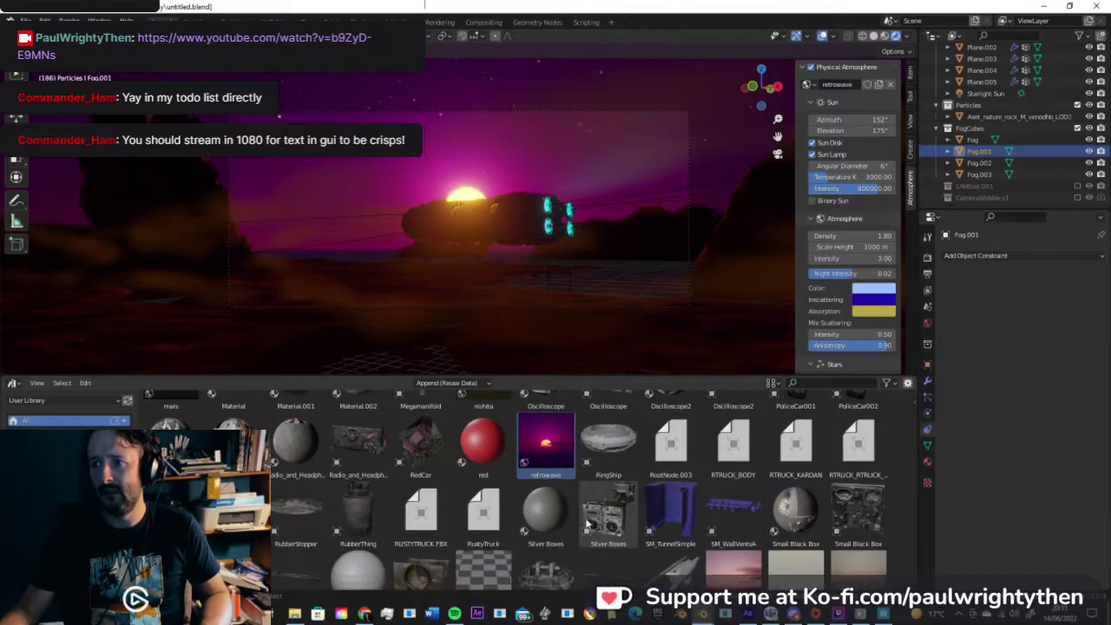
scroll(764, 512, down, 2)
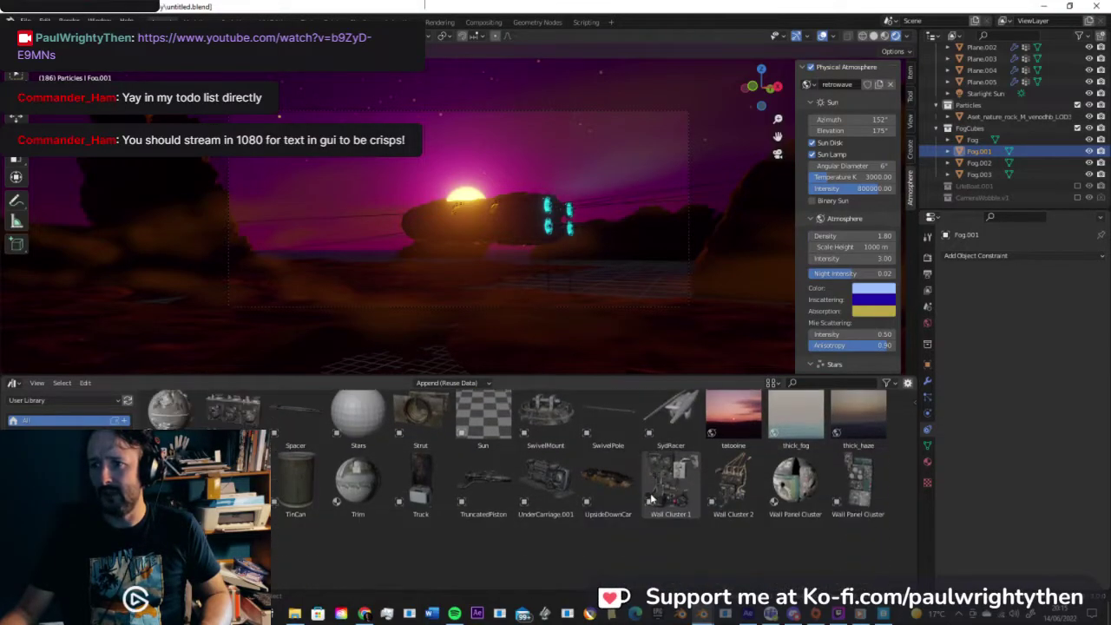
scroll(803, 497, up, 3)
drag(809, 528, 588, 224)
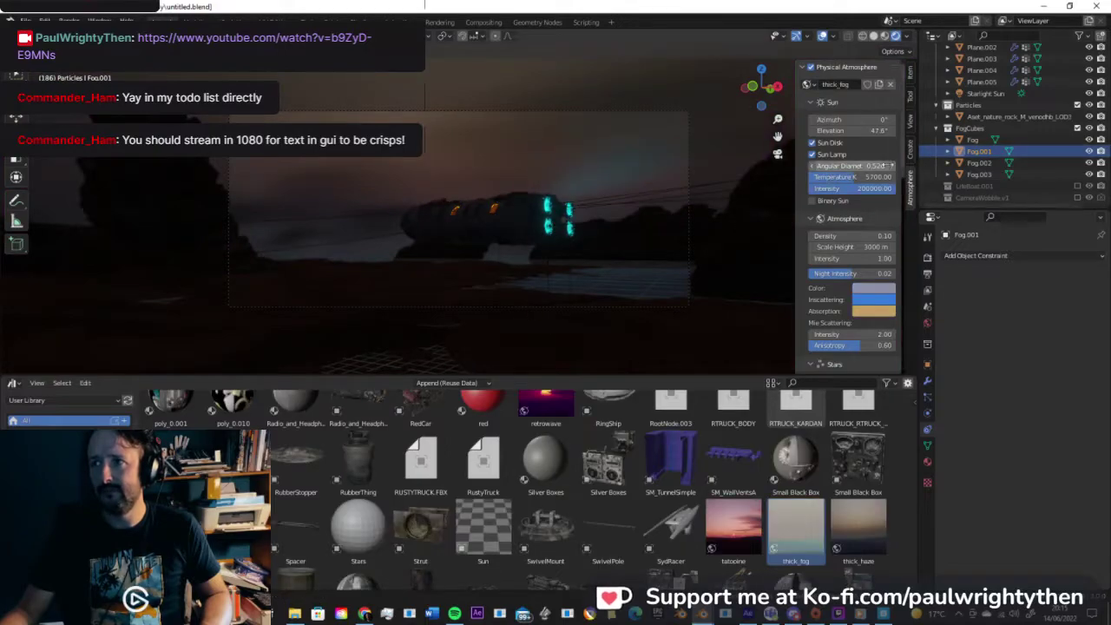
middle_drag(587, 224, 496, 224)
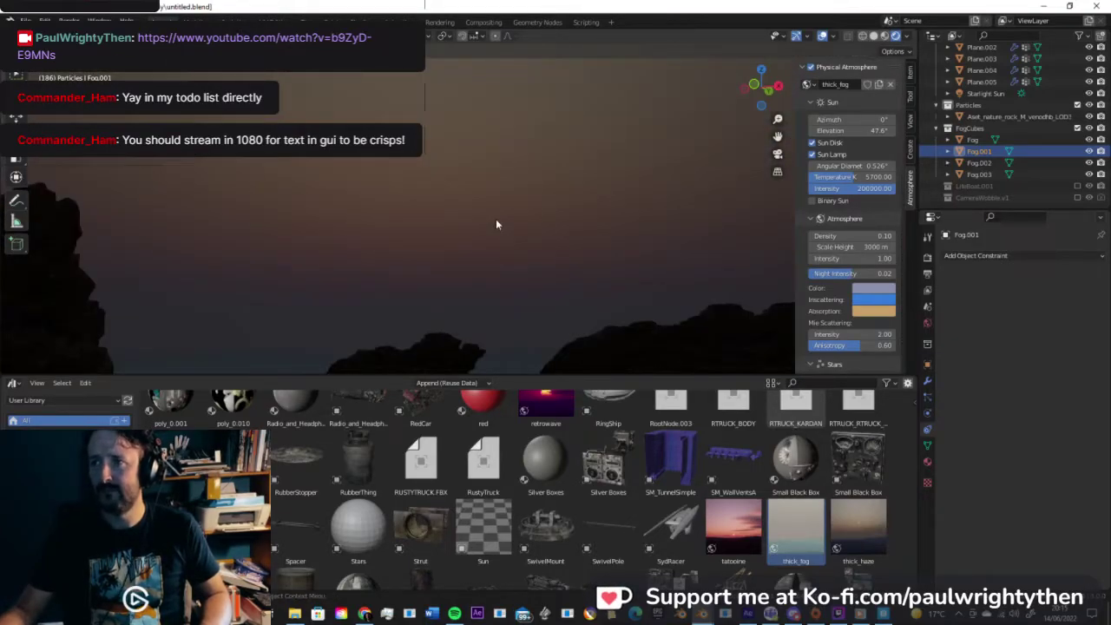
key(KP_0)
click(822, 36)
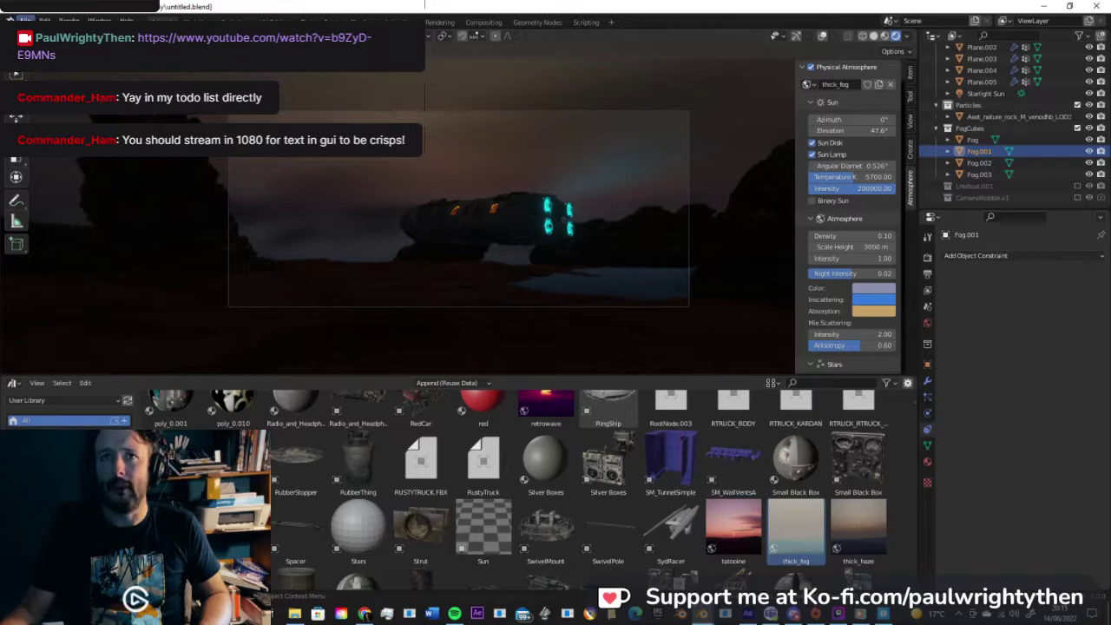
Step: Start a new General file without saving the current one, and delete the default cube
click(26, 19)
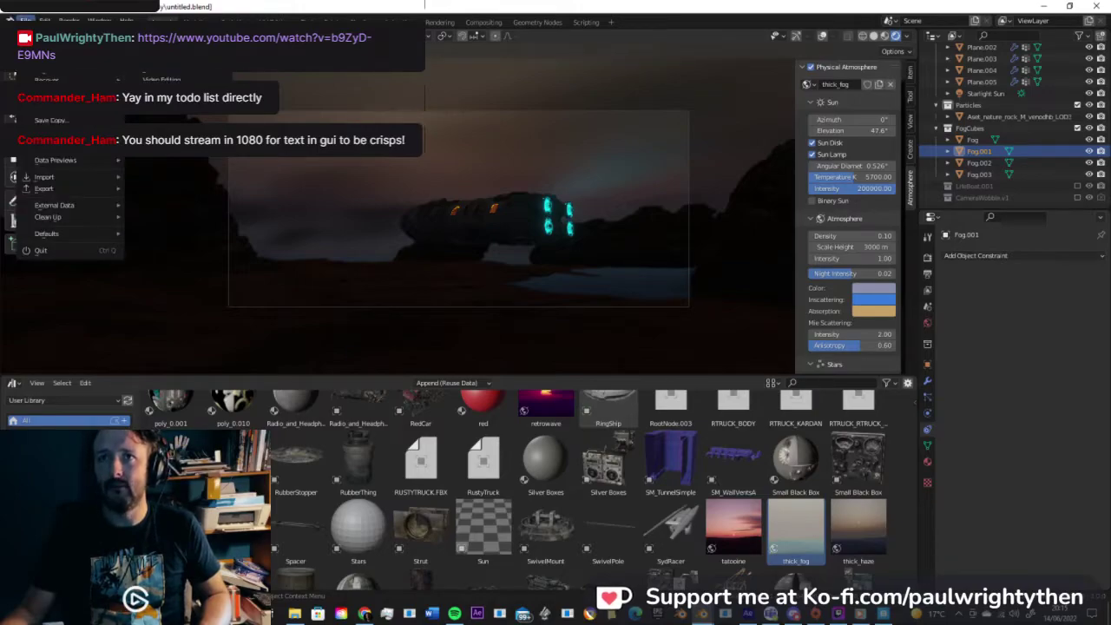
click(158, 33)
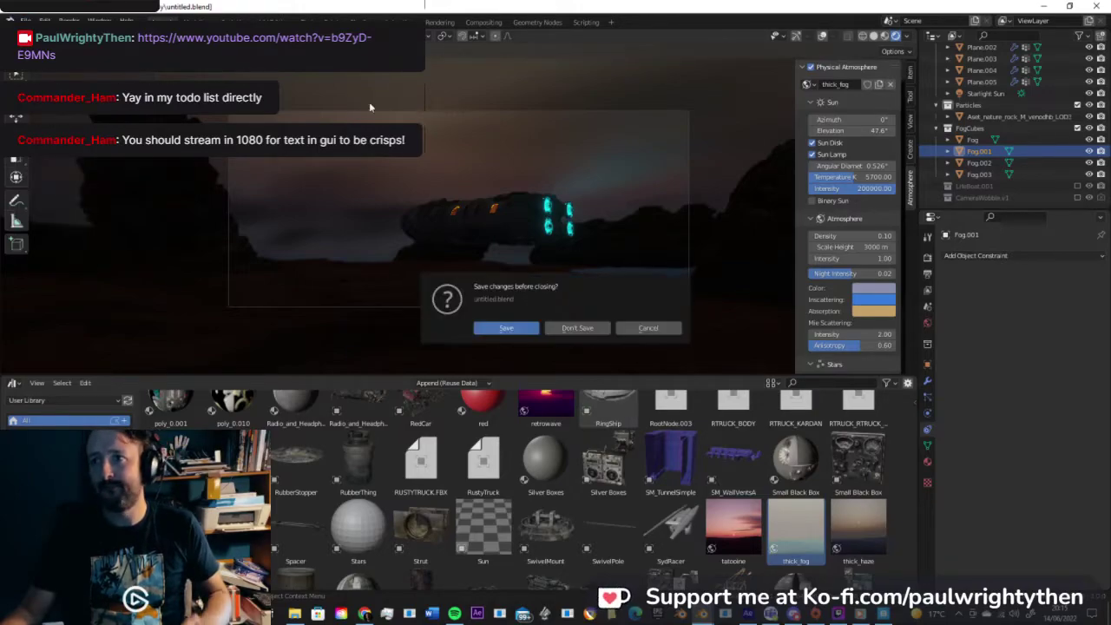
click(576, 328)
middle_drag(448, 242, 550, 231)
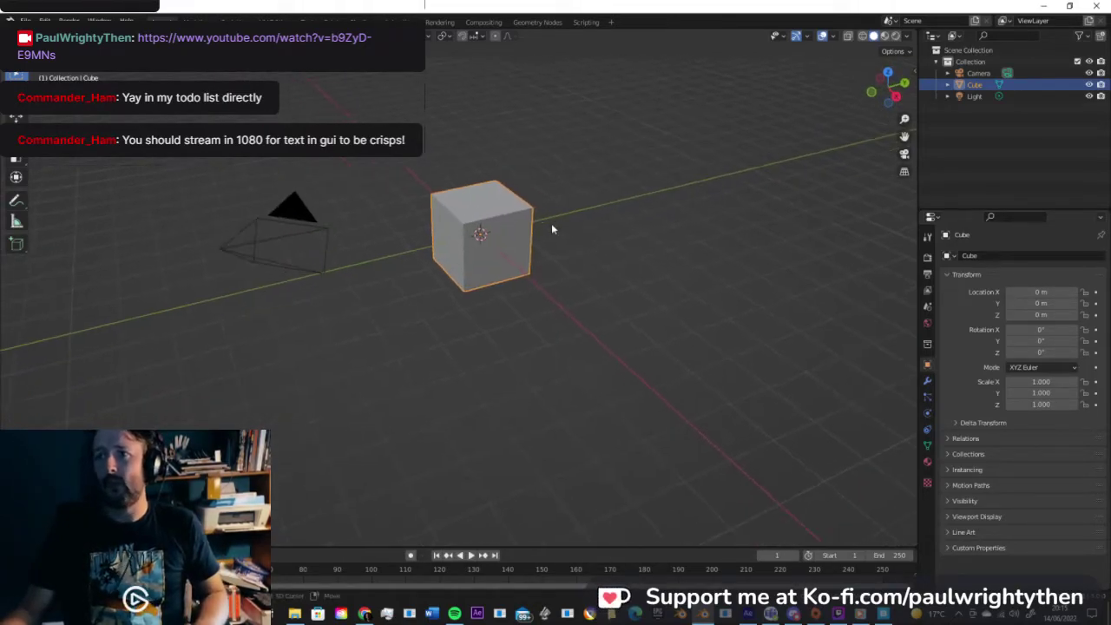
key(x)
click(505, 241)
Step: Add a plane at the origin and scale its mesh up in Edit Mode into a large ground surface
middle_drag(558, 261, 481, 240)
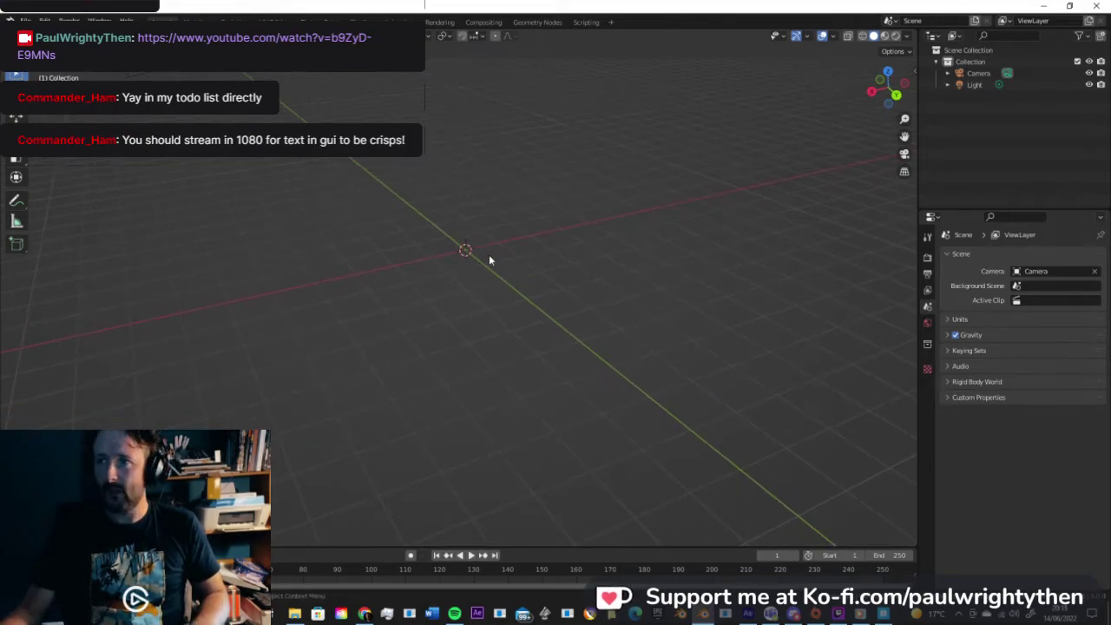
key(shift+a)
click(519, 256)
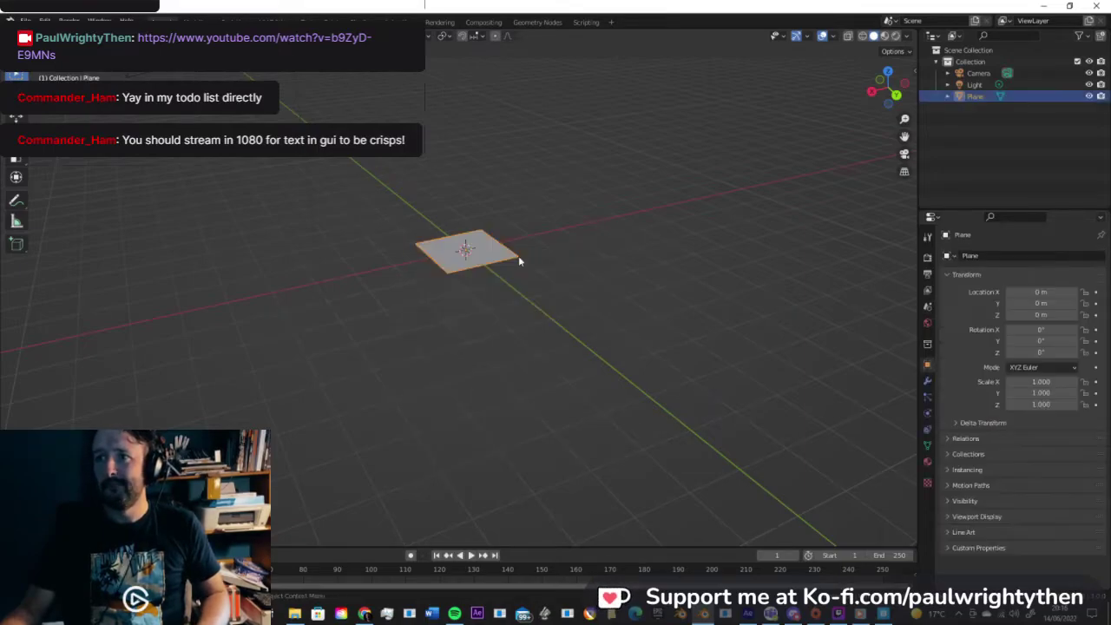
key(Tab)
key(s)
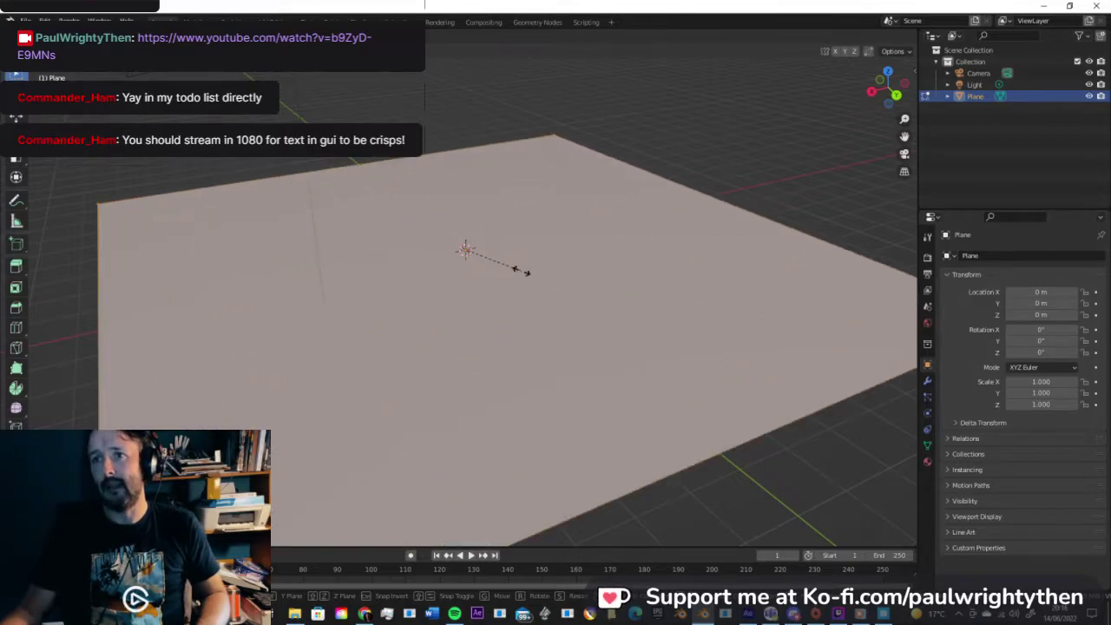
click(484, 252)
middle_drag(485, 252, 577, 243)
key(Tab)
scroll(594, 277, down, 4)
scroll(577, 243, up, 3)
Step: Subdivide the whole ground plane mesh four times in Edit Mode and return to Object Mode
key(Tab)
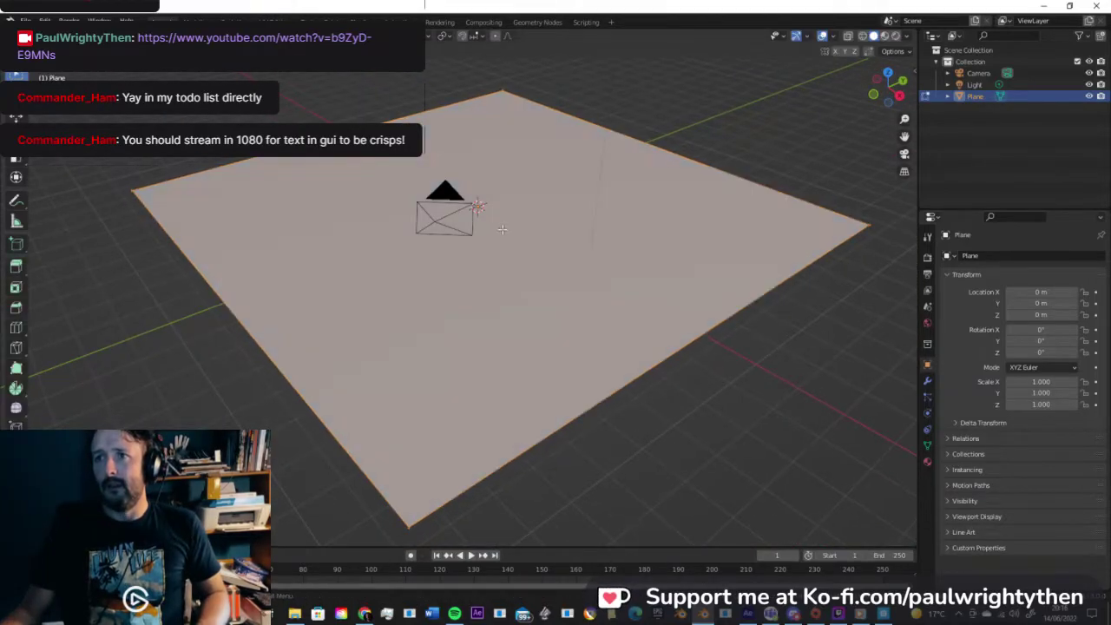
right_click(499, 231)
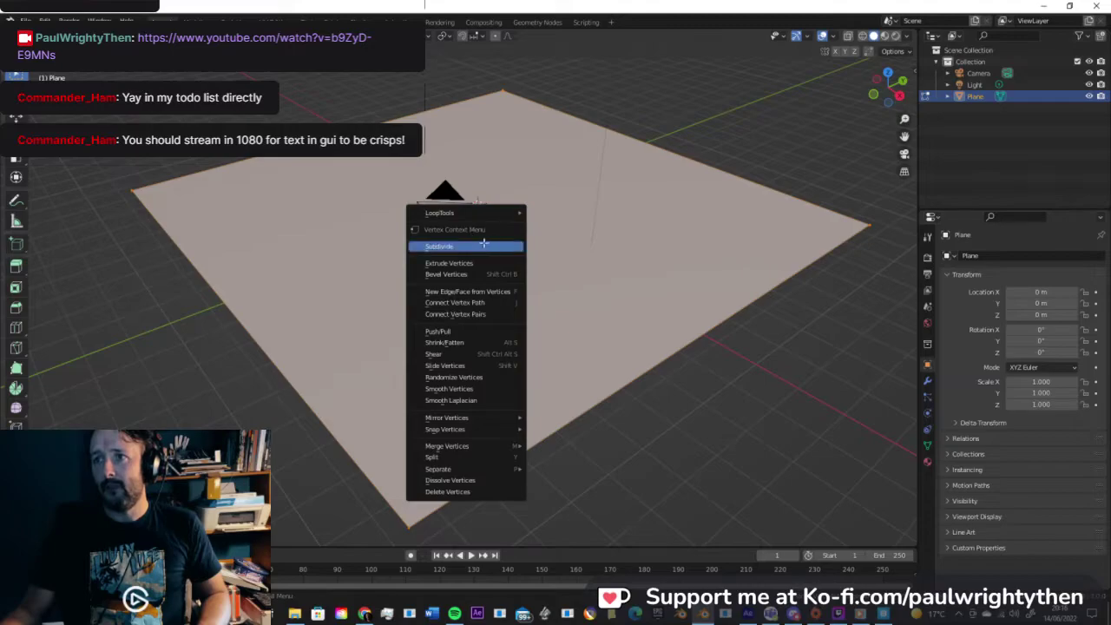
click(483, 246)
right_click(483, 243)
click(483, 243)
right_click(483, 243)
click(483, 243)
right_click(483, 246)
click(483, 243)
middle_drag(637, 251, 556, 240)
key(Tab)
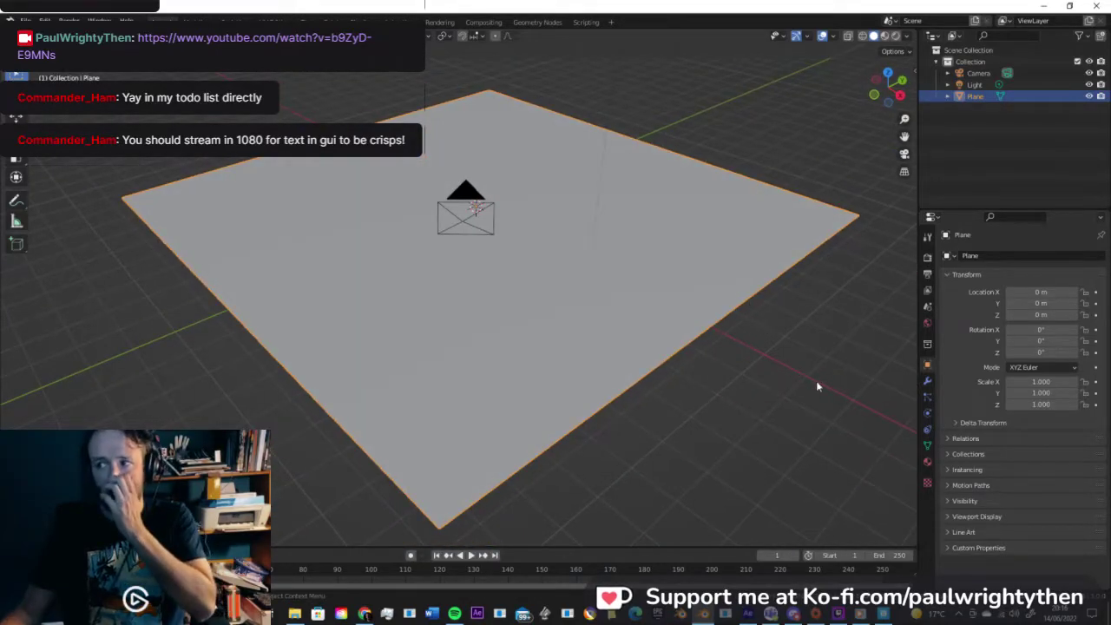
click(926, 446)
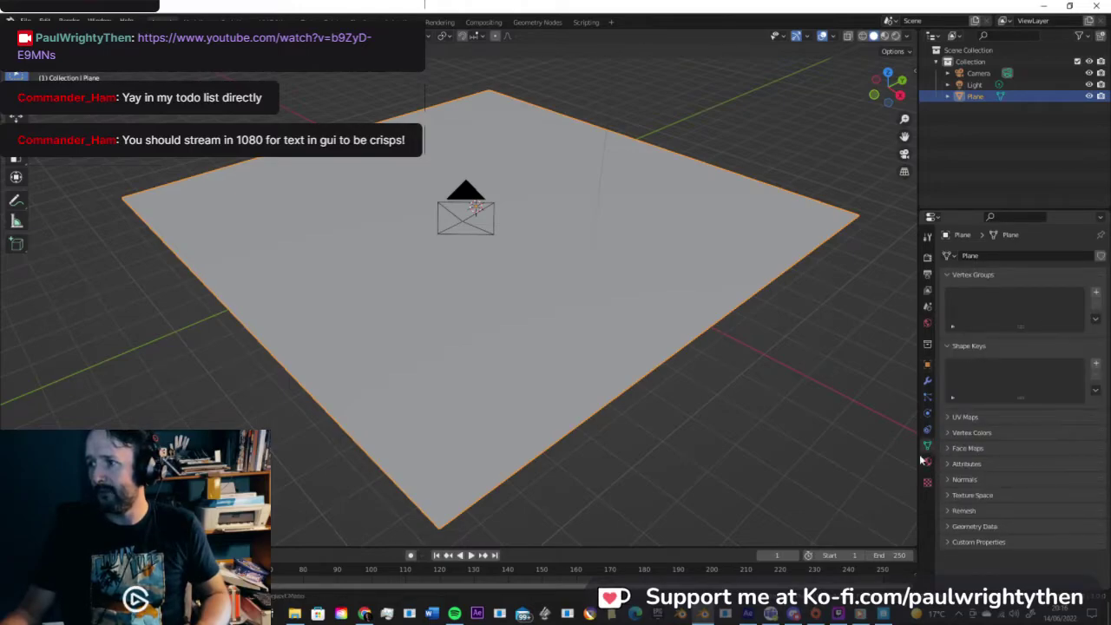
click(927, 429)
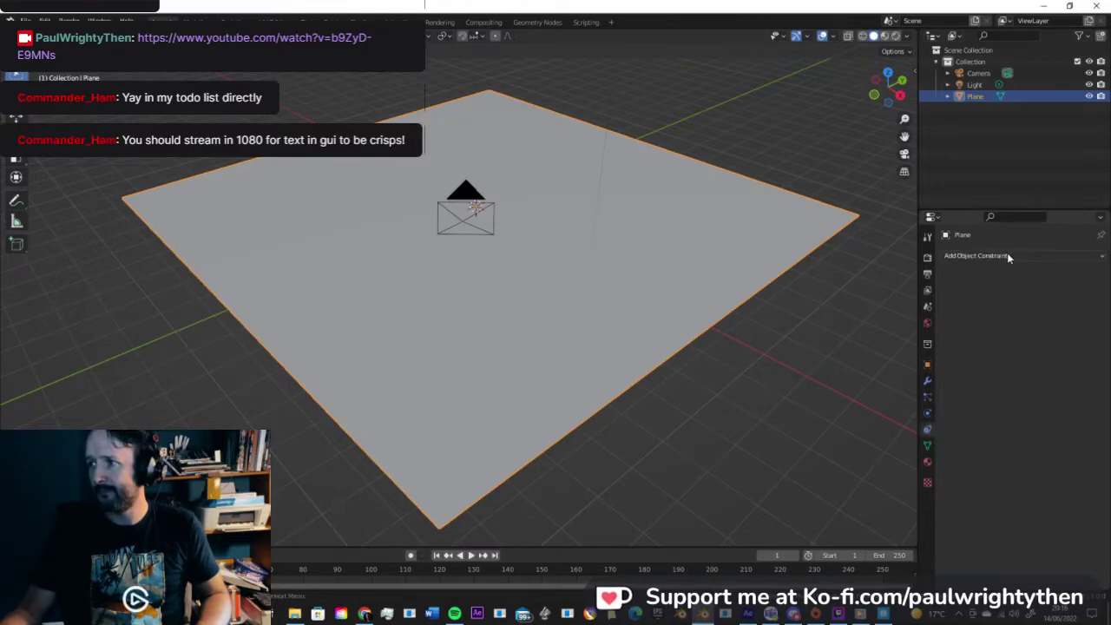
click(1007, 257)
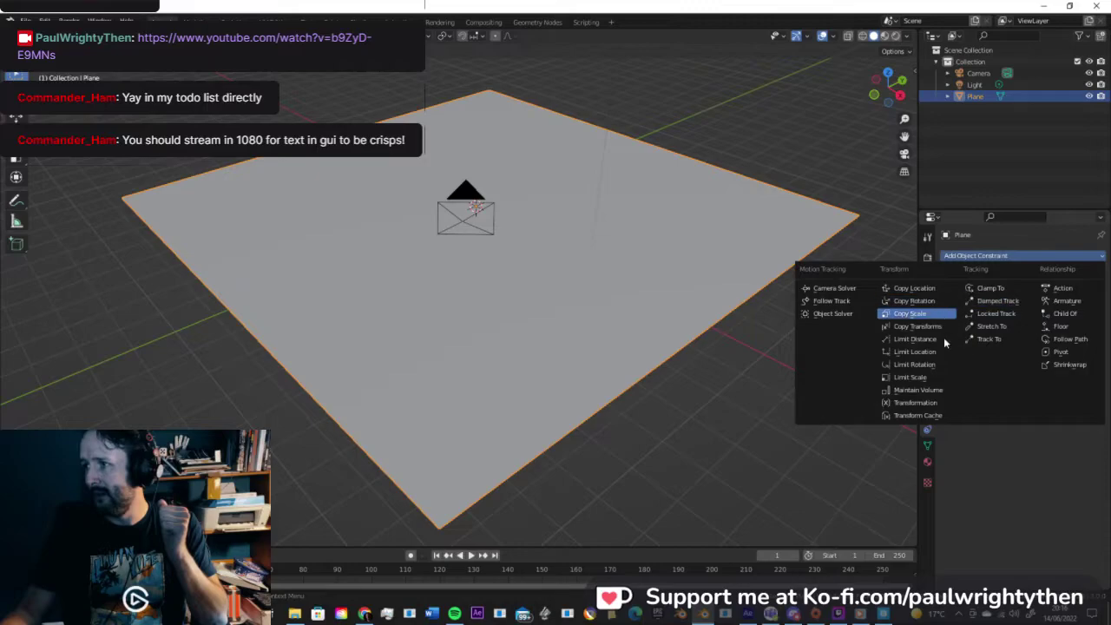
click(996, 258)
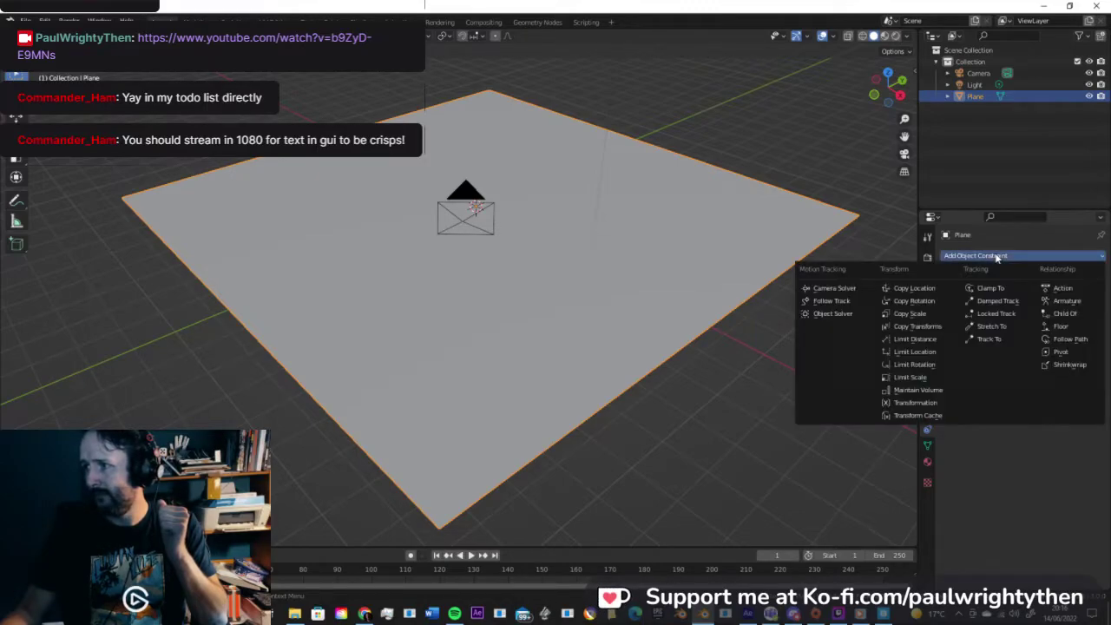
Step: Add a Displace modifier to the ground plane and create a new texture for it
click(928, 385)
click(1007, 258)
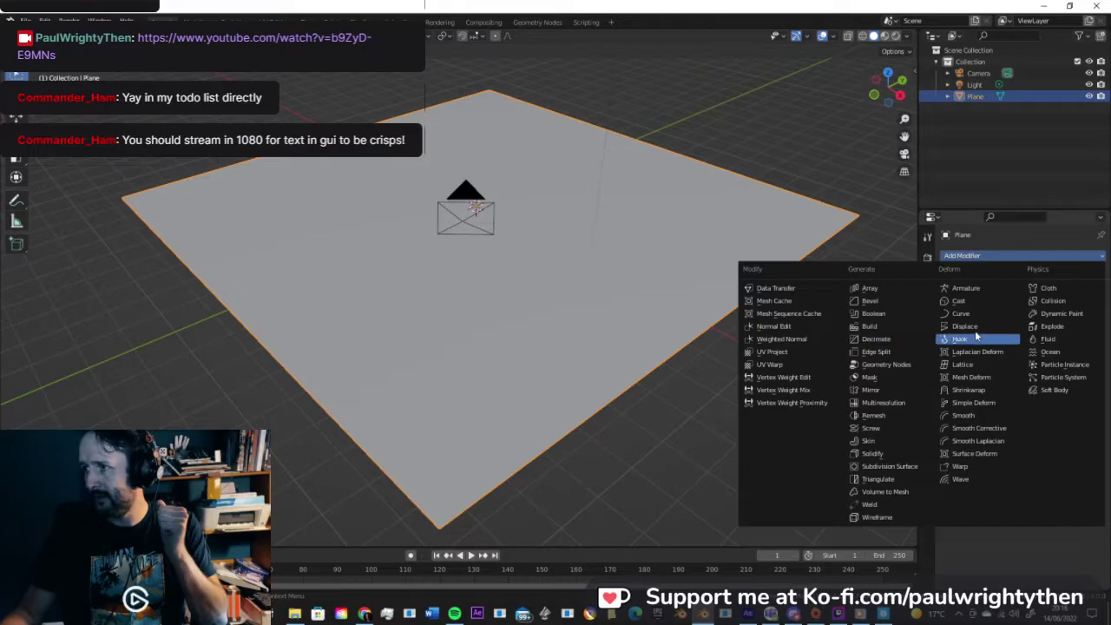
click(963, 326)
click(1026, 294)
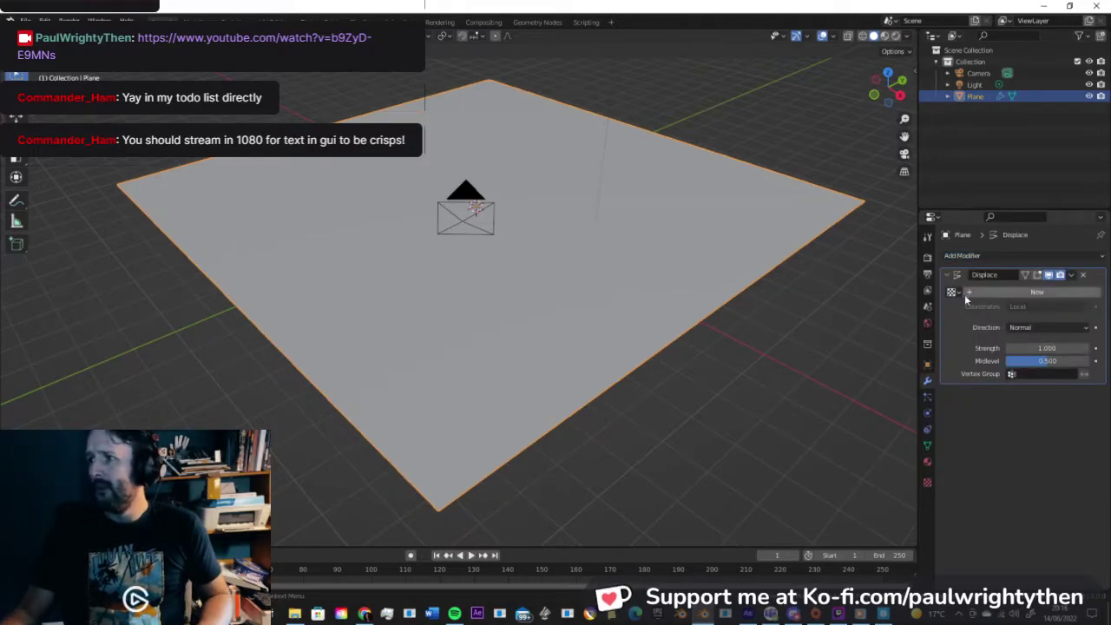
Step: Set the displacement texture's type to Clouds, with size 2.69 and depth 10
click(928, 483)
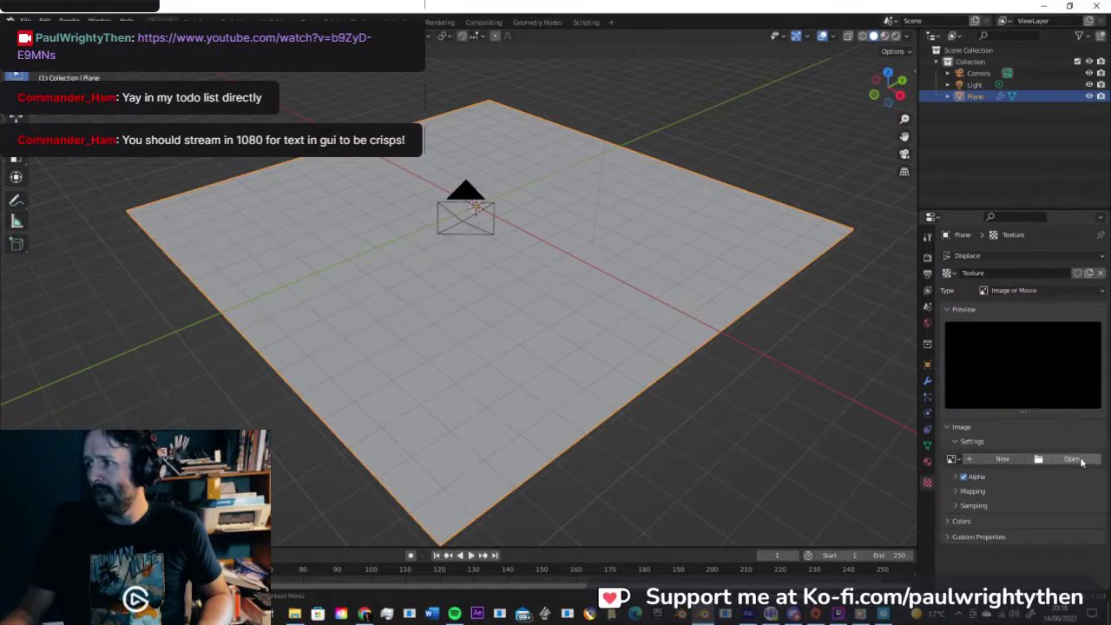
click(1003, 459)
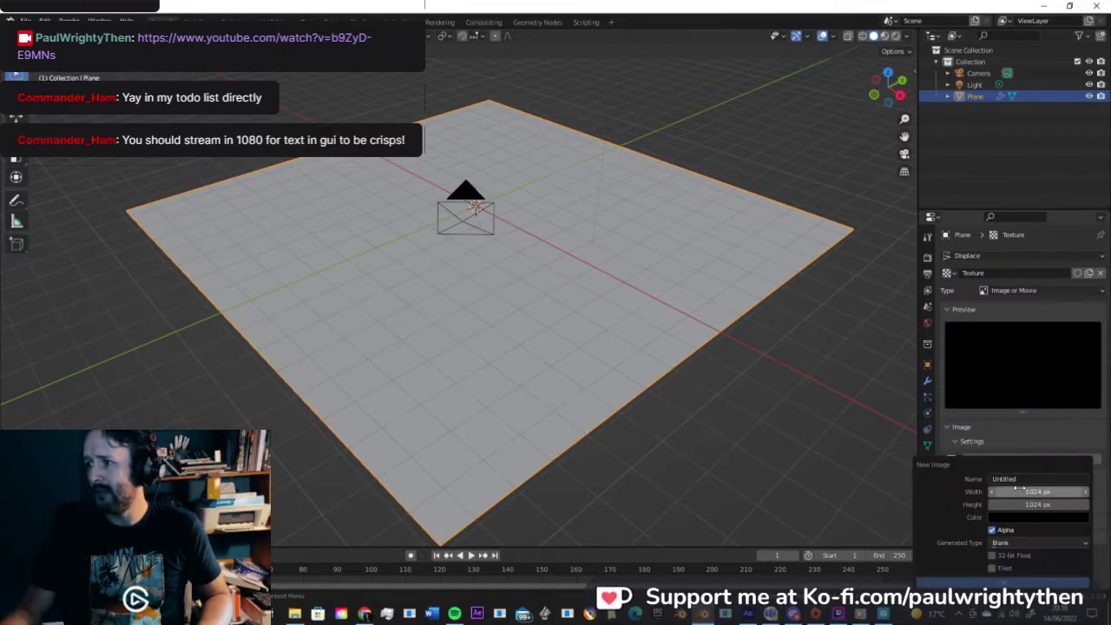
click(1032, 290)
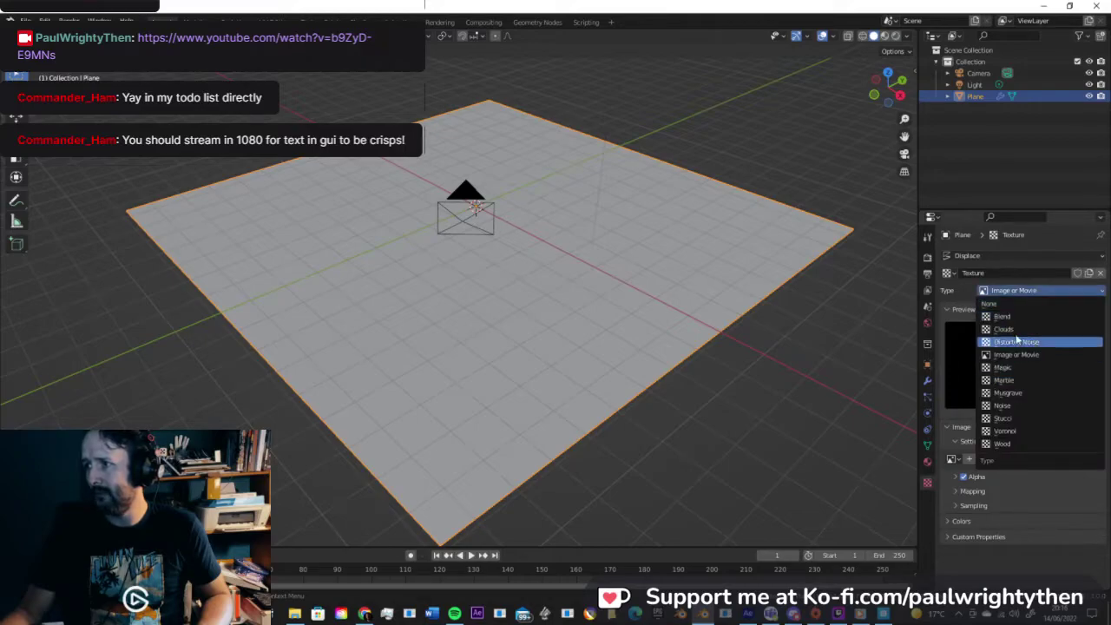
click(1013, 329)
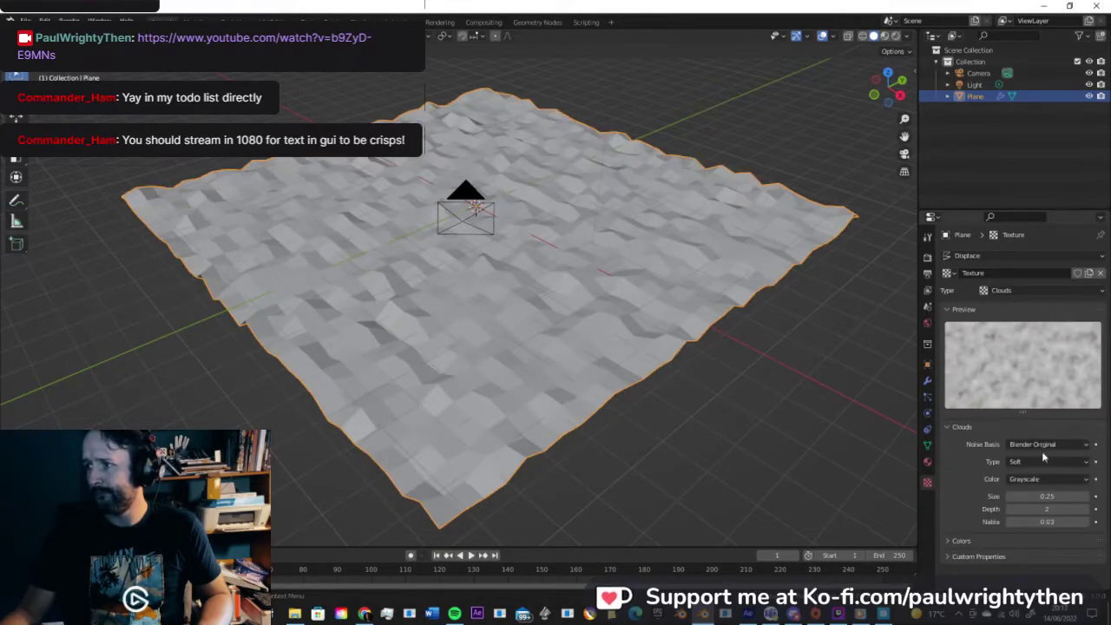
mouse_move(1046, 497)
mouse_down()
mouse_move(1015, 498)
mouse_move(1062, 510)
mouse_move(1046, 492)
mouse_move(1063, 492)
mouse_up()
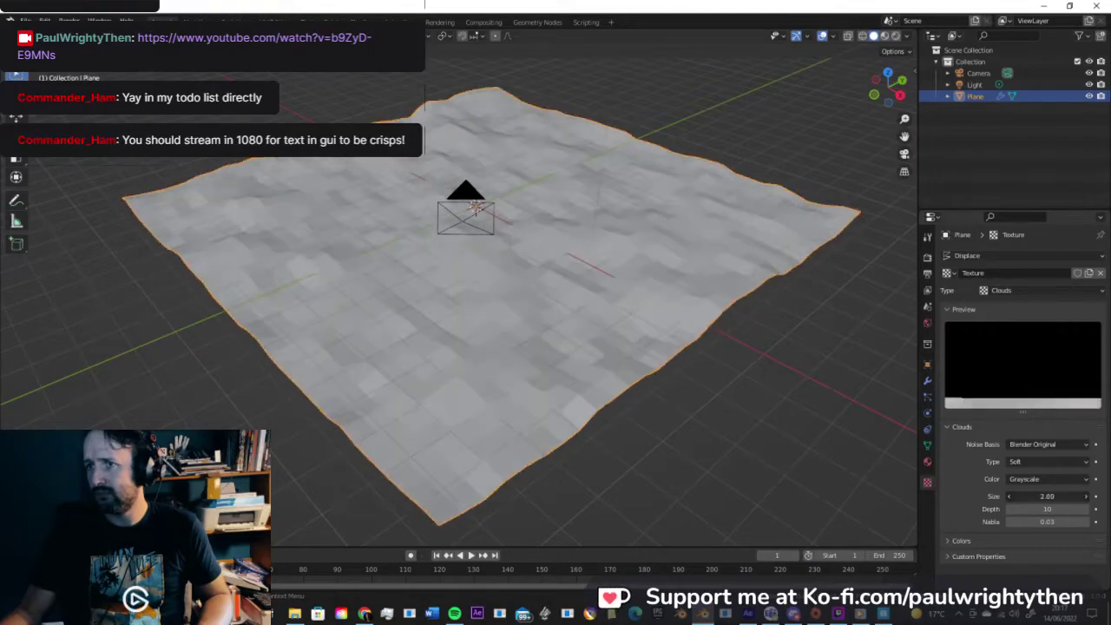
Step: Shade the displaced ground plane smooth and inspect the terrain
right_click(533, 262)
click(532, 262)
middle_drag(533, 262, 533, 206)
scroll(502, 217, down, 5)
scroll(501, 217, up, 5)
Step: Add a cube at the origin and move it into a new collection named Particles
middle_drag(629, 231, 587, 222)
key(shift+a)
mouse_move(587, 211)
click(648, 222)
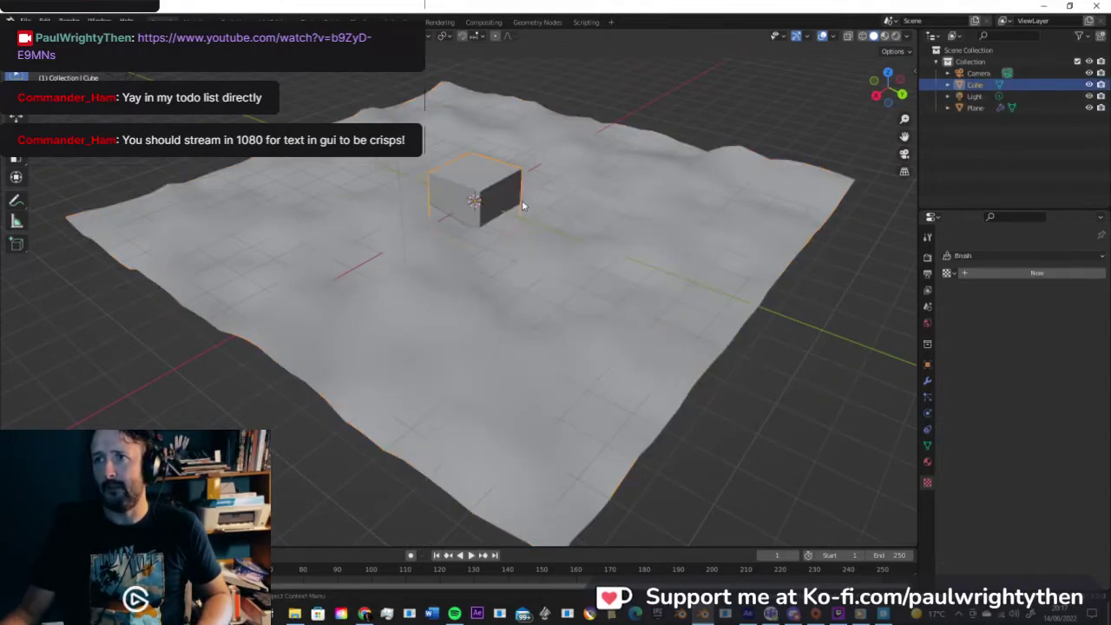
key(m)
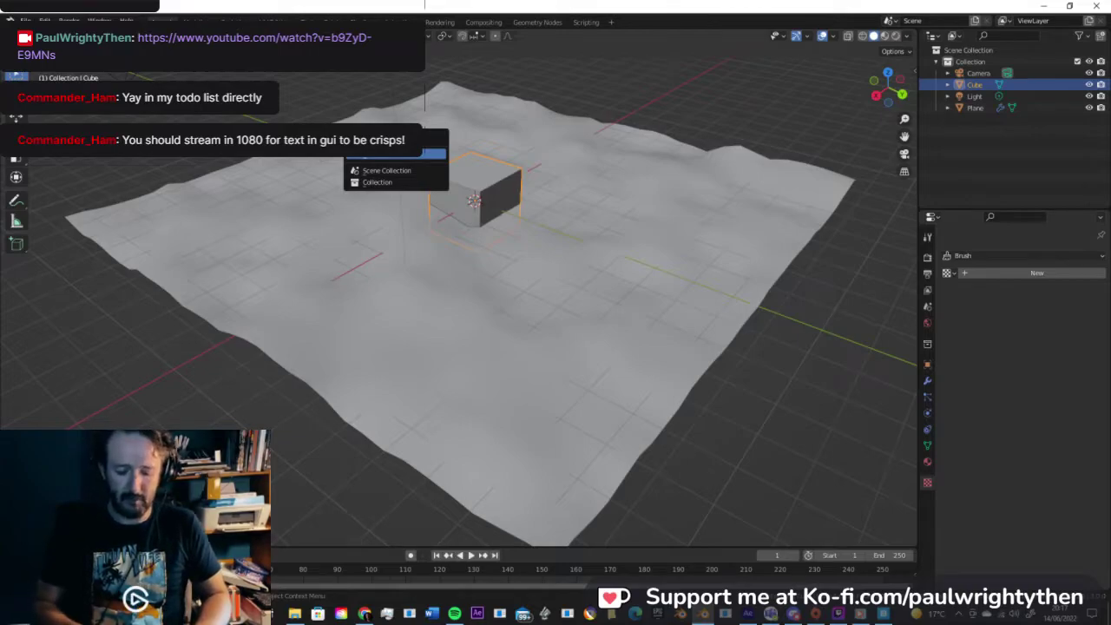
click(392, 154)
text(Par)
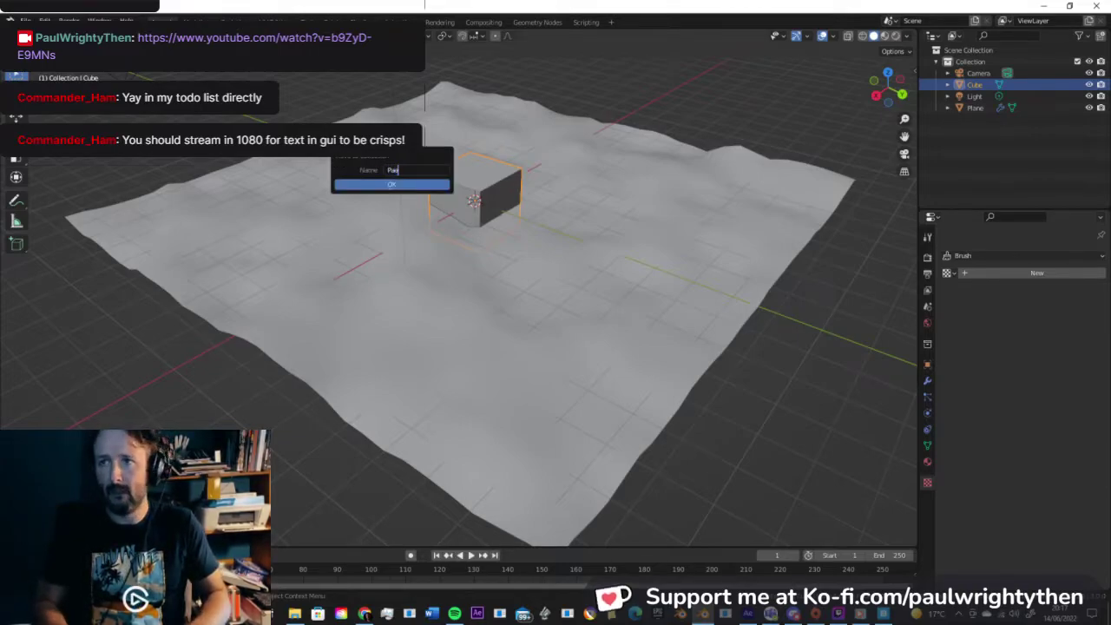
key(BackSpace)
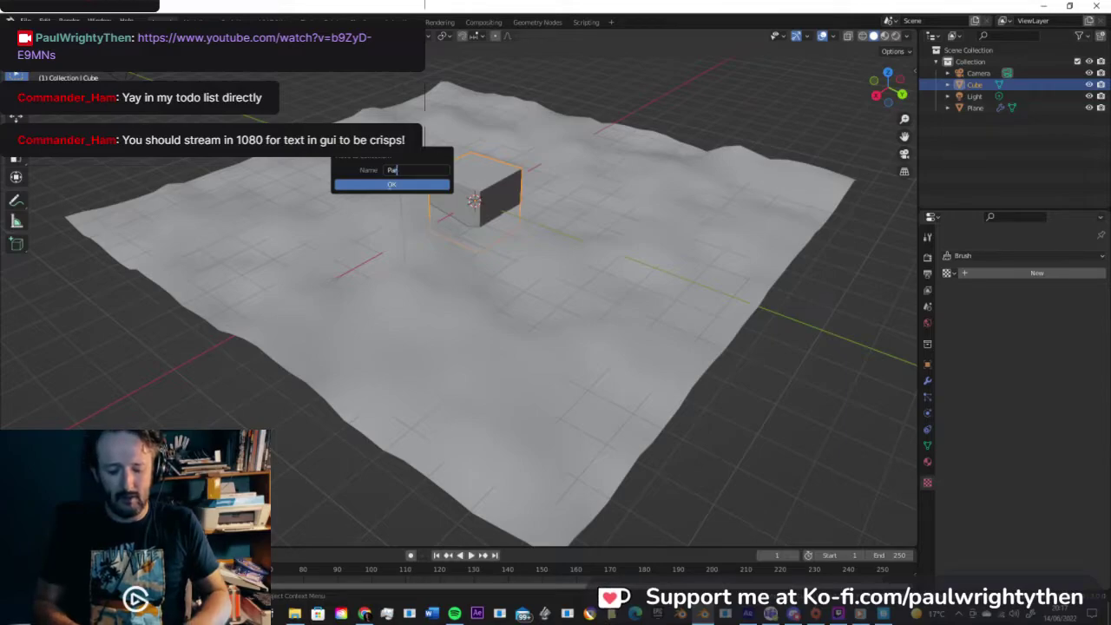
text(rticles)
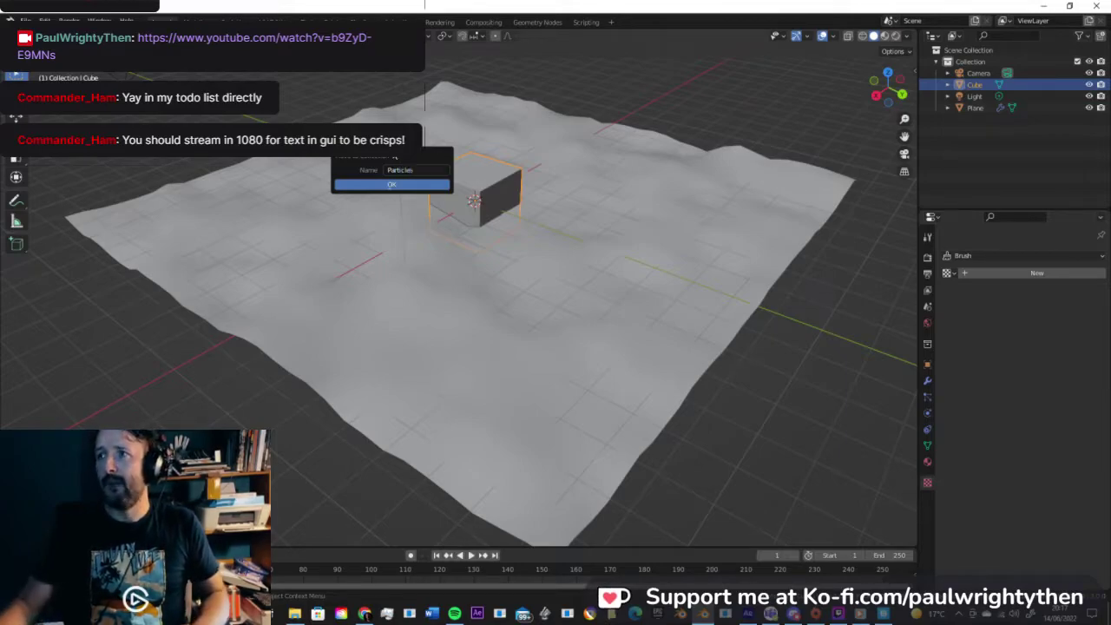
click(403, 184)
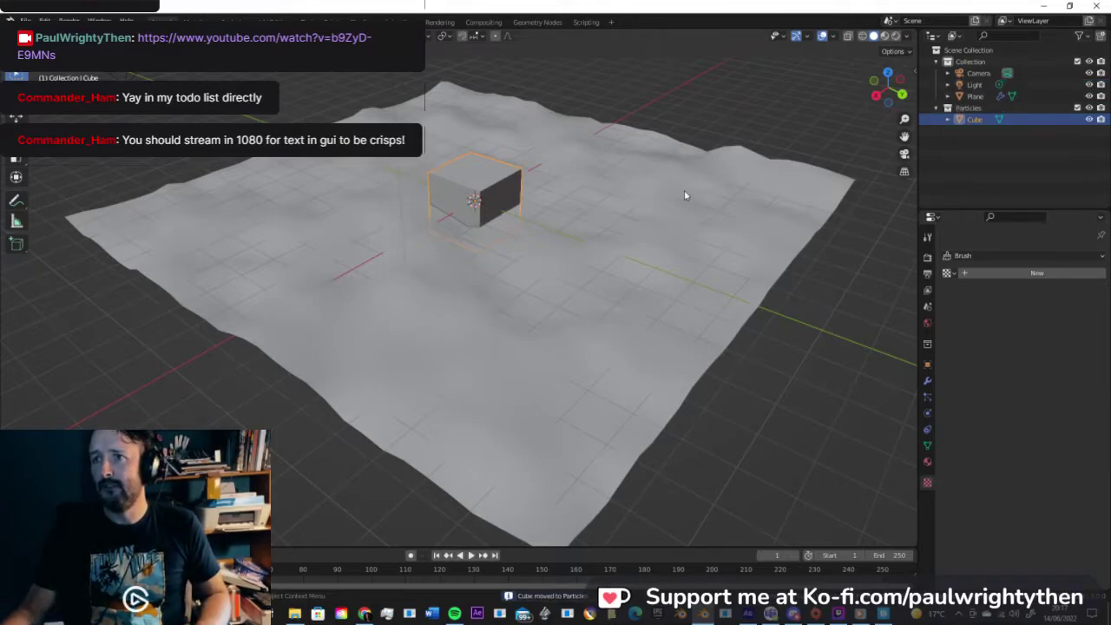
Step: Flatten the Particles cube's mesh by scaling it down along Z in Edit Mode to about a third of its height
click(968, 108)
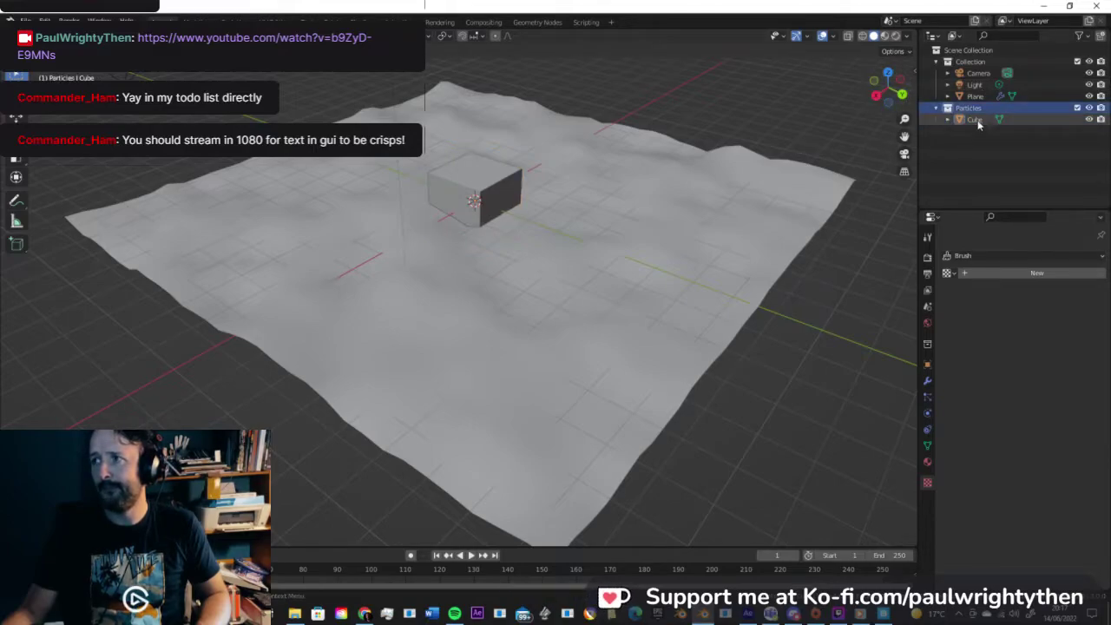
click(975, 122)
click(507, 186)
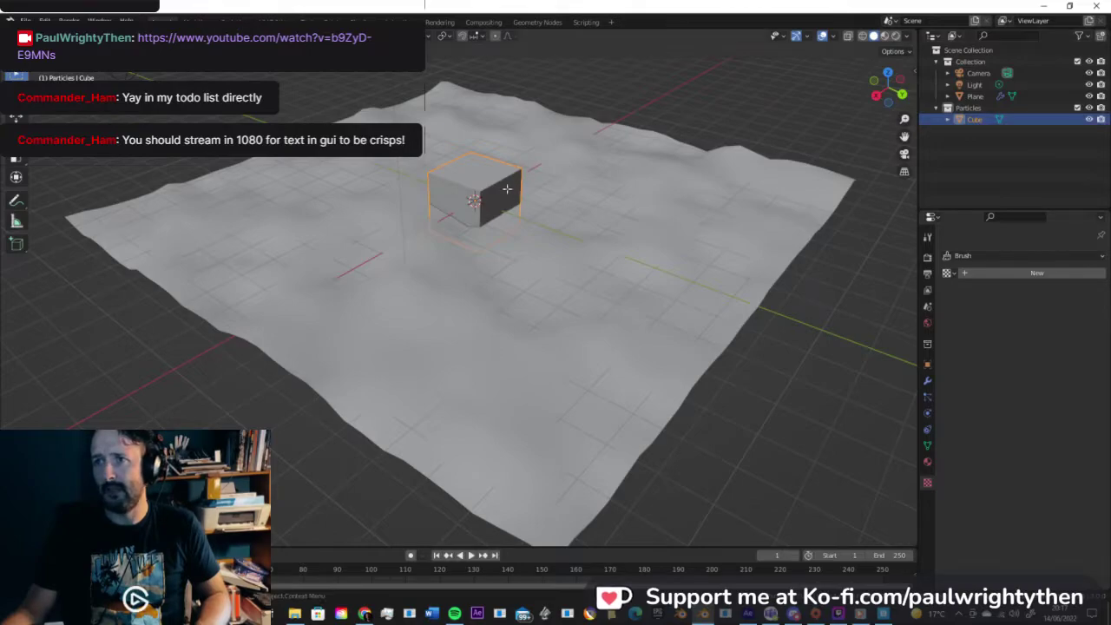
key(Tab)
key(s)
key(z)
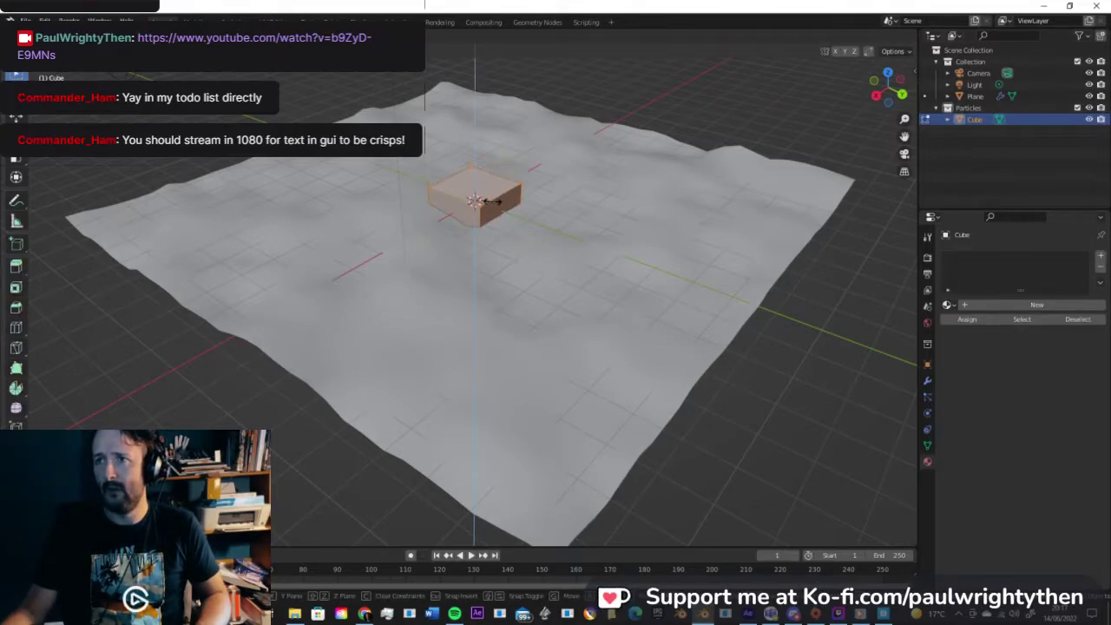
click(504, 207)
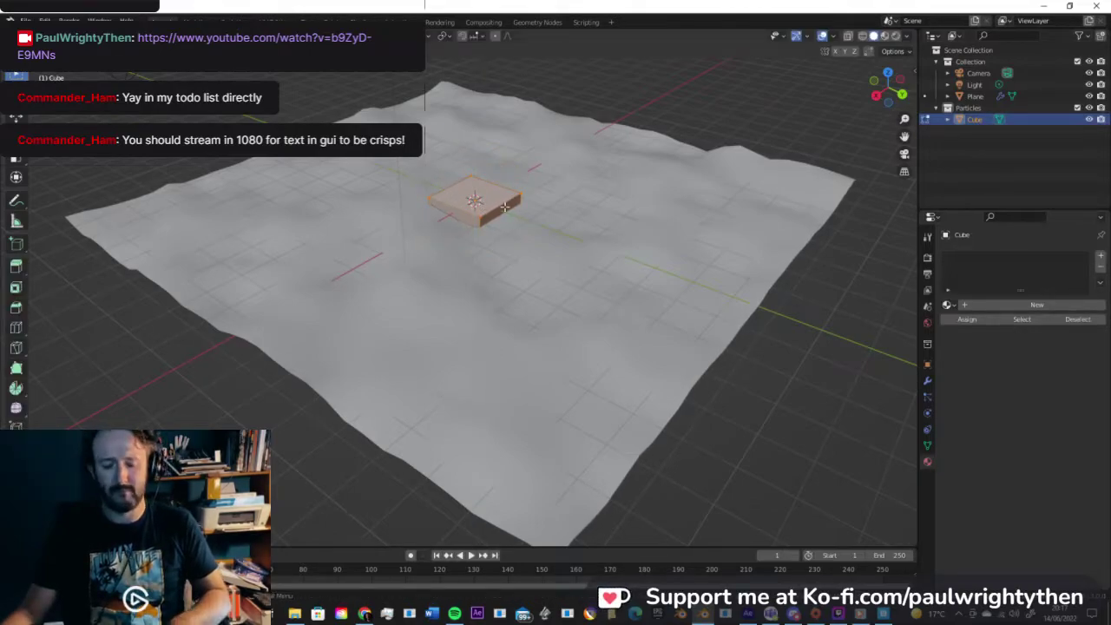
Step: Roughen the flattened cube's mesh into a jagged rock shape in Edit Mode and return to Object Mode
right_click(504, 206)
click(504, 207)
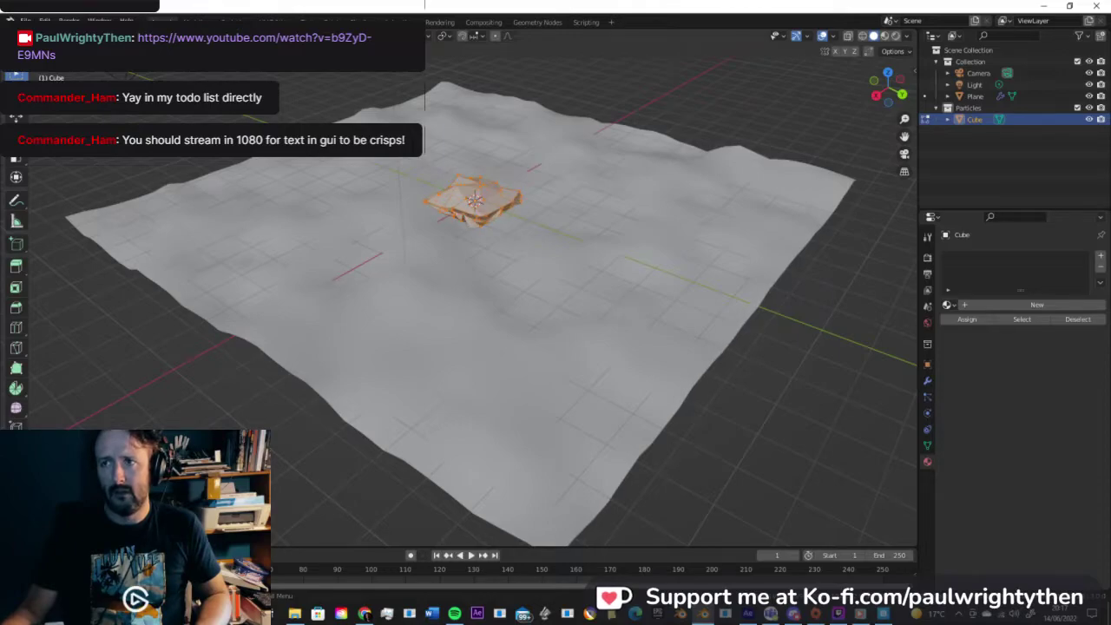
key(Tab)
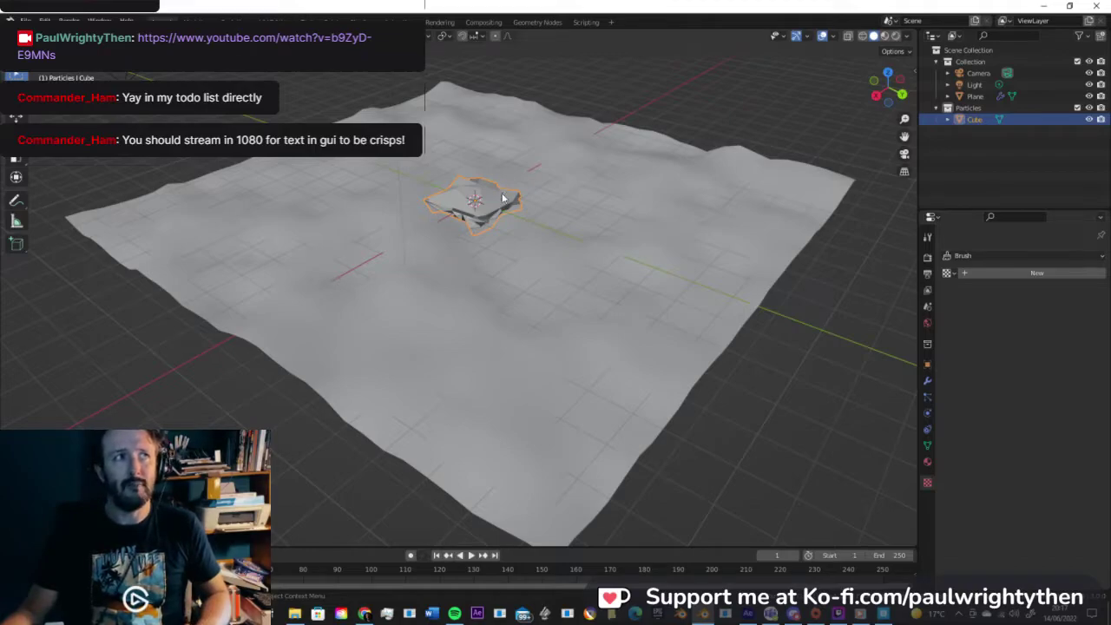
Step: Rename the cube in the Particles collection as RockPlaceholder
double_click(977, 120)
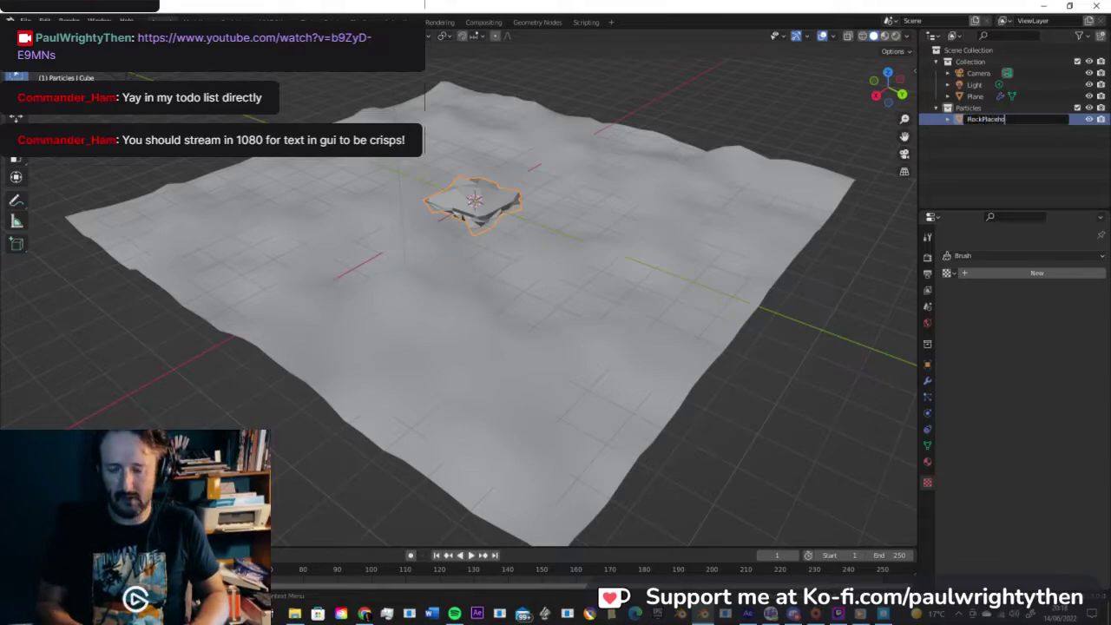
text(RockPlaceholder)
key(Return)
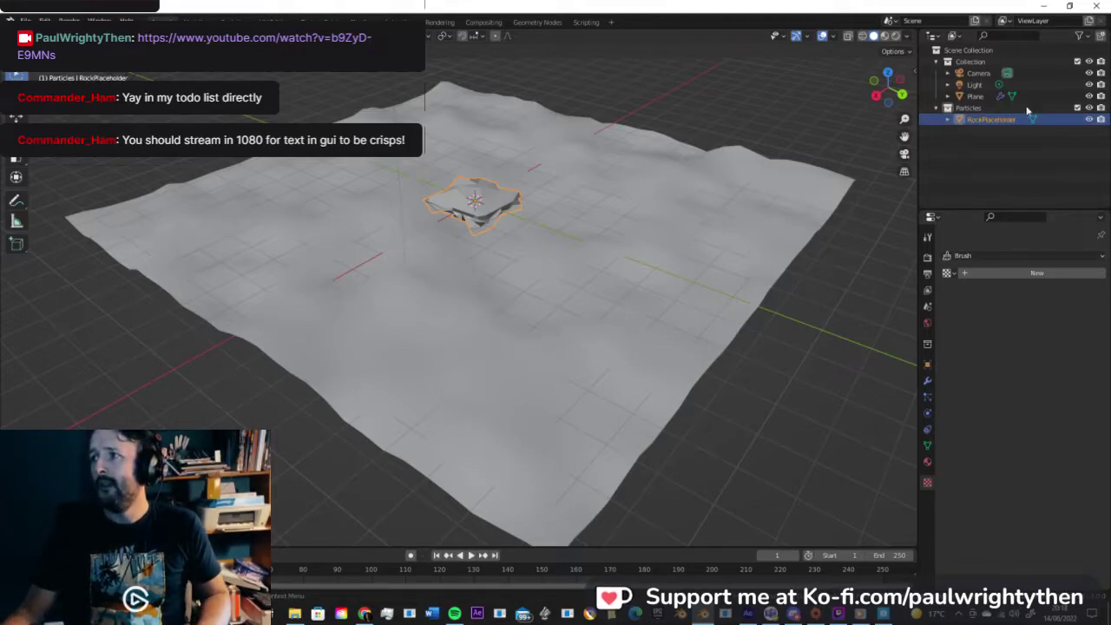
Step: Move the terrain plane into a new collection named Set
click(985, 96)
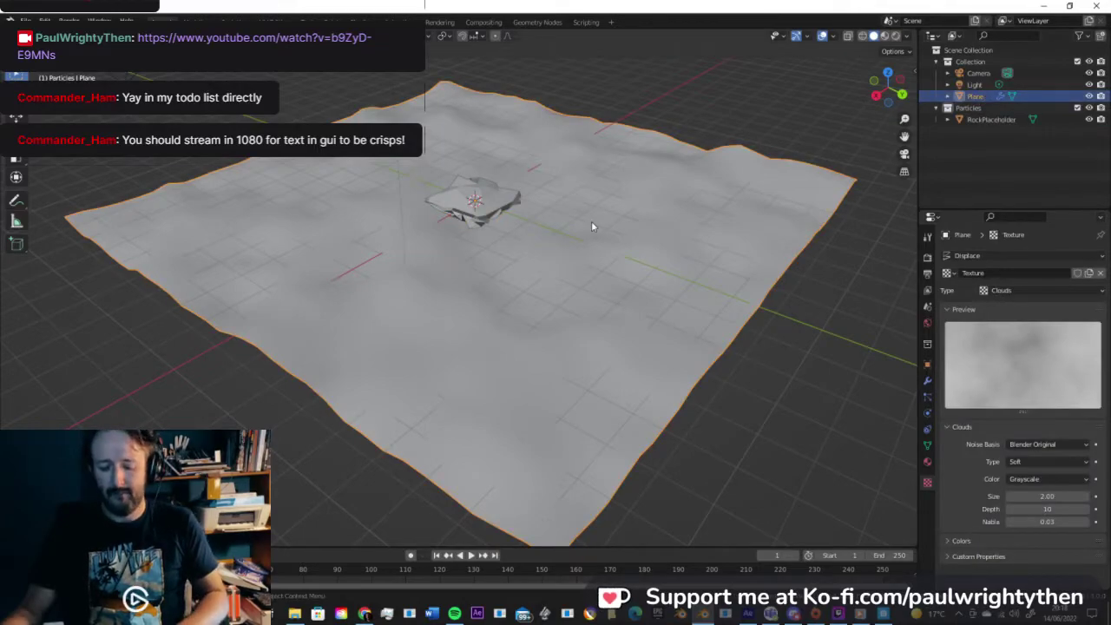
key(m)
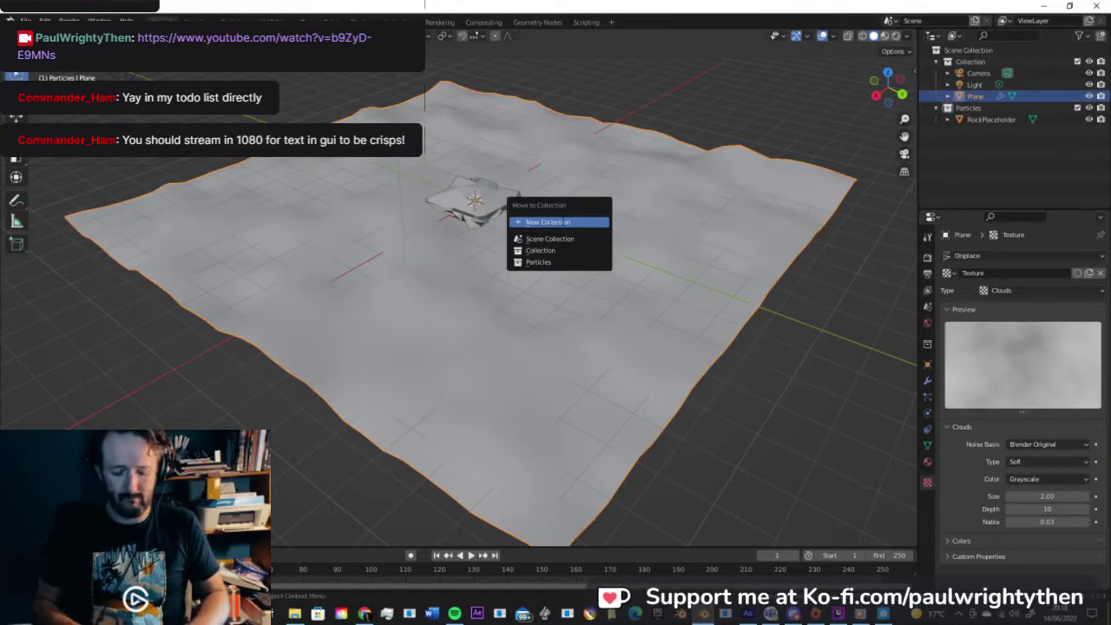
click(563, 222)
text(G)
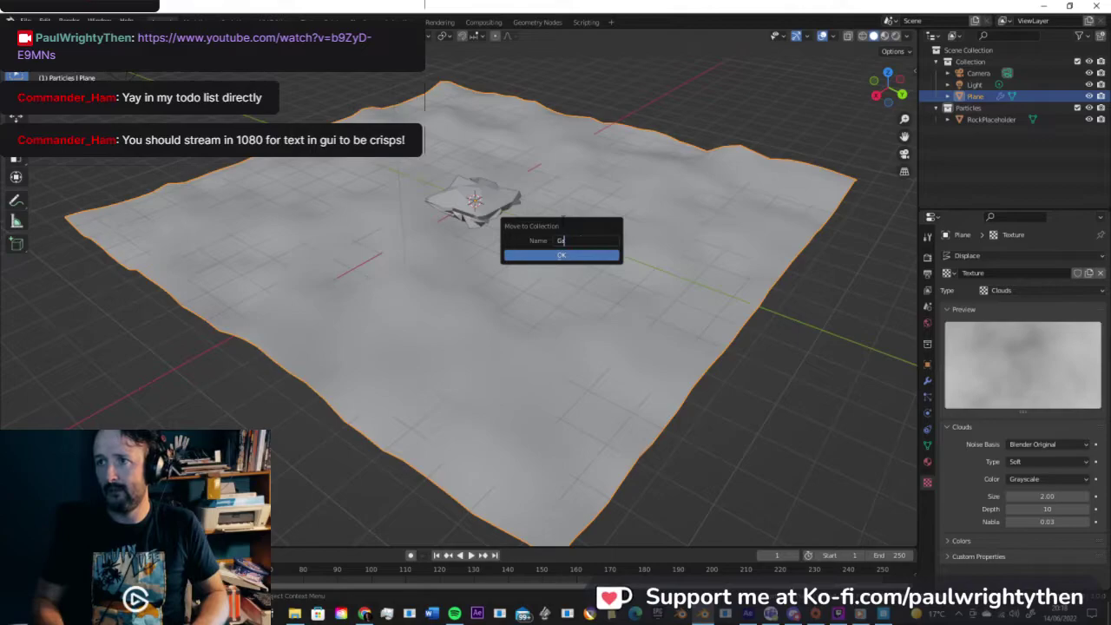
text(Set)
key(Return)
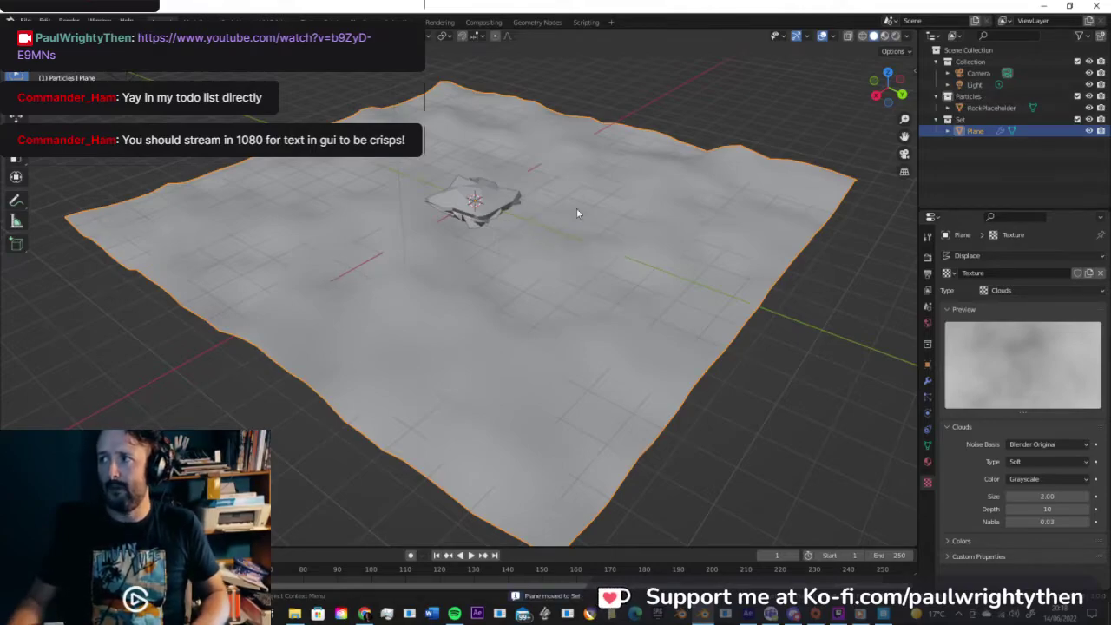
Step: Rename the plane in the Set collection as Ground
double_click(983, 131)
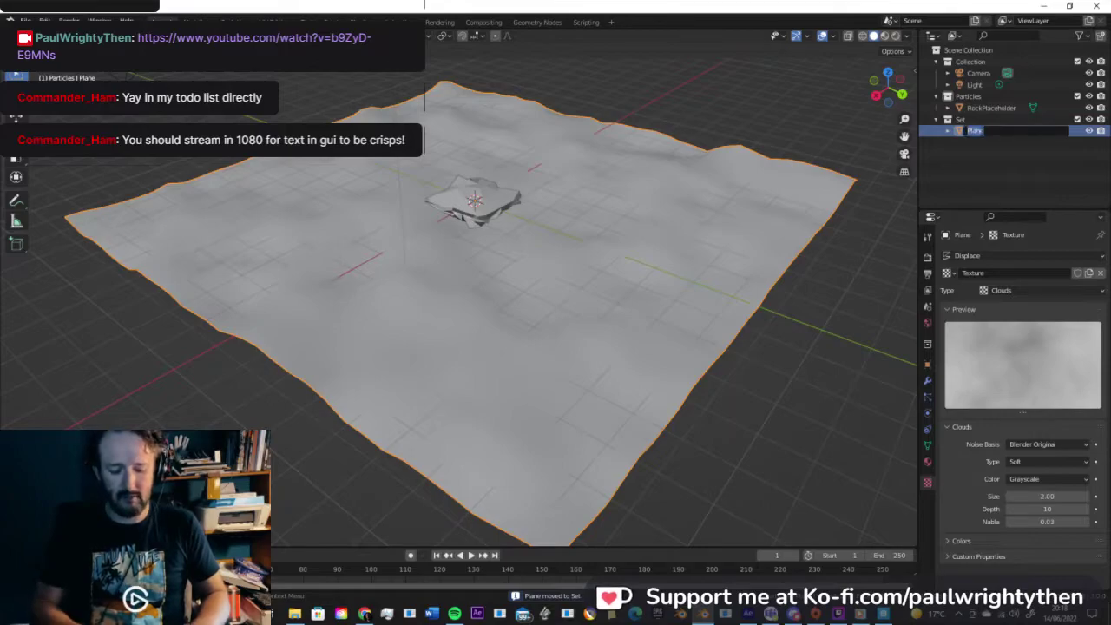
text(gROUND)
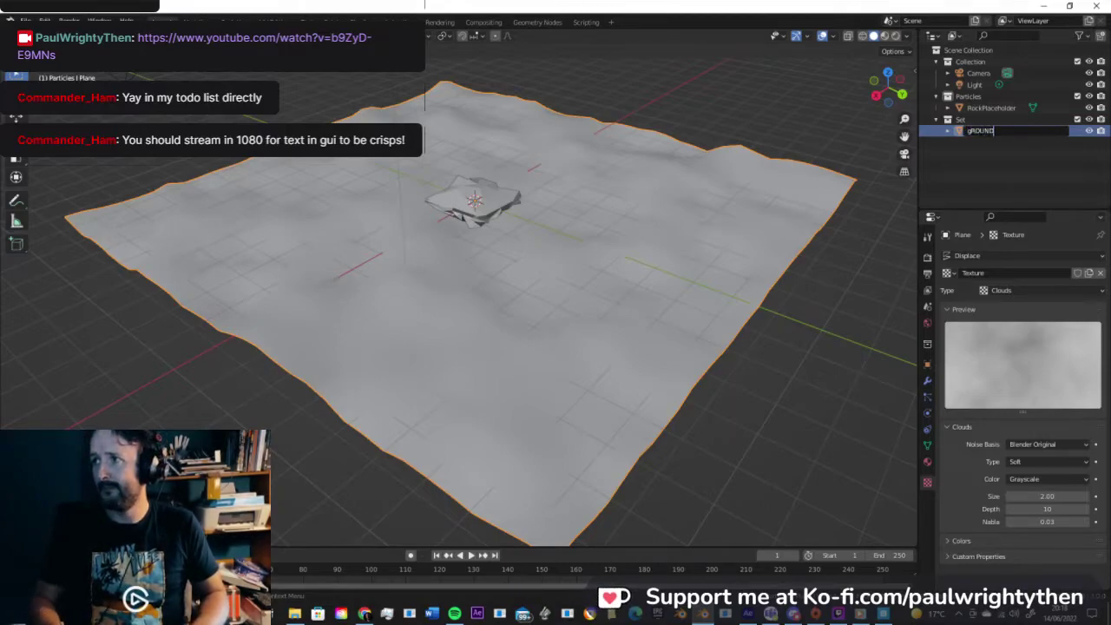
text(Ground)
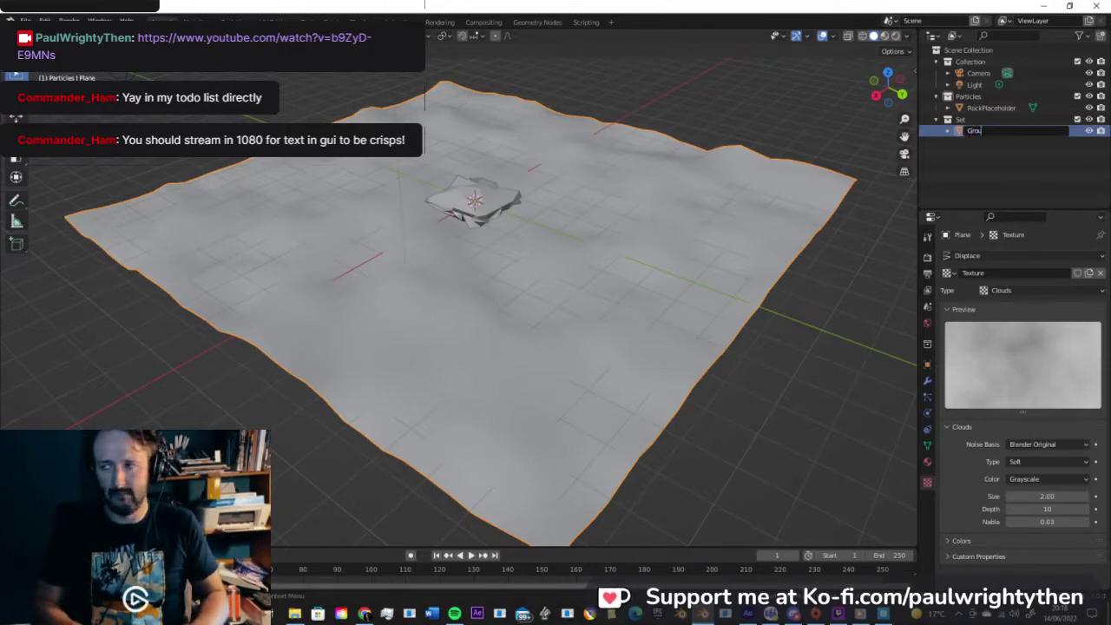
key(Return)
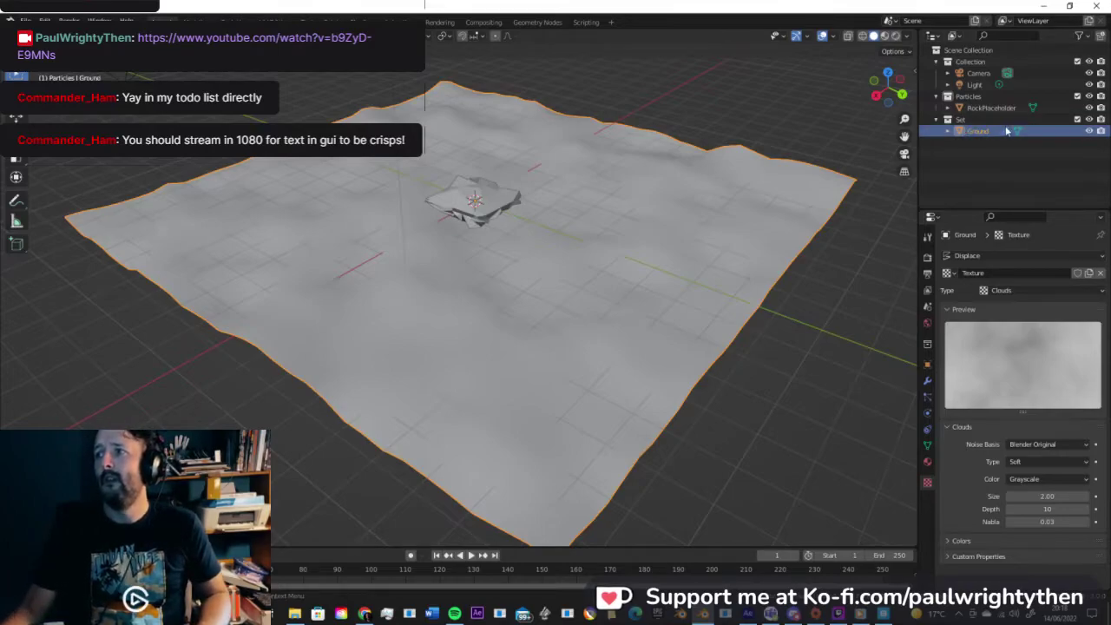
Step: Move RockPlaceholder straight down along Z so it sits hidden beneath the terrain
click(497, 208)
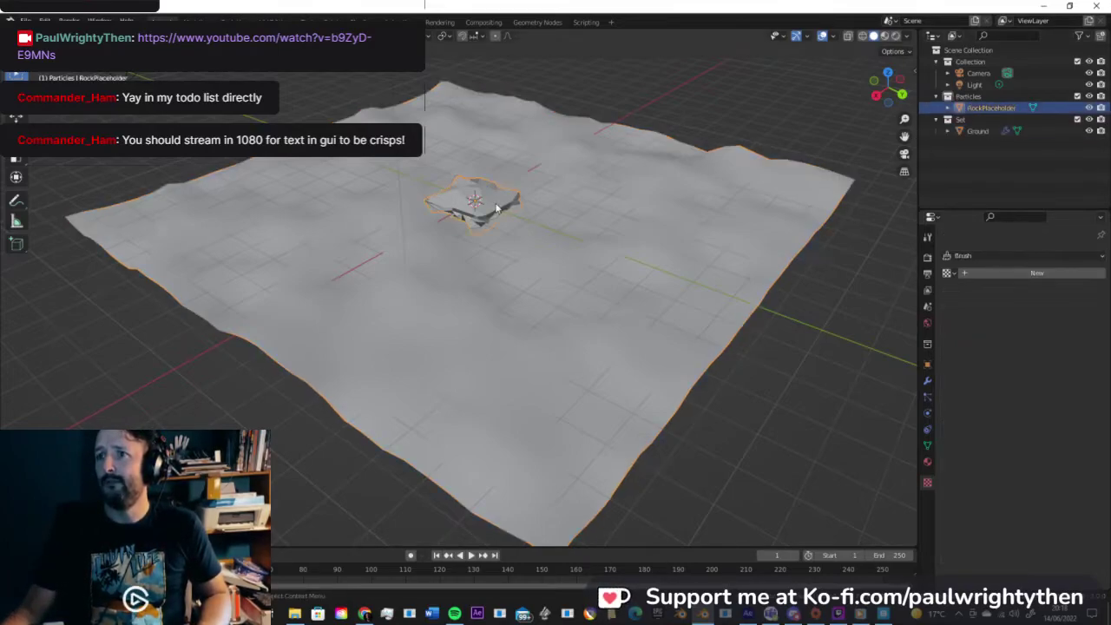
drag(471, 160, 474, 192)
Step: Add a particle system to the Ground object and make it the Hair type
click(978, 131)
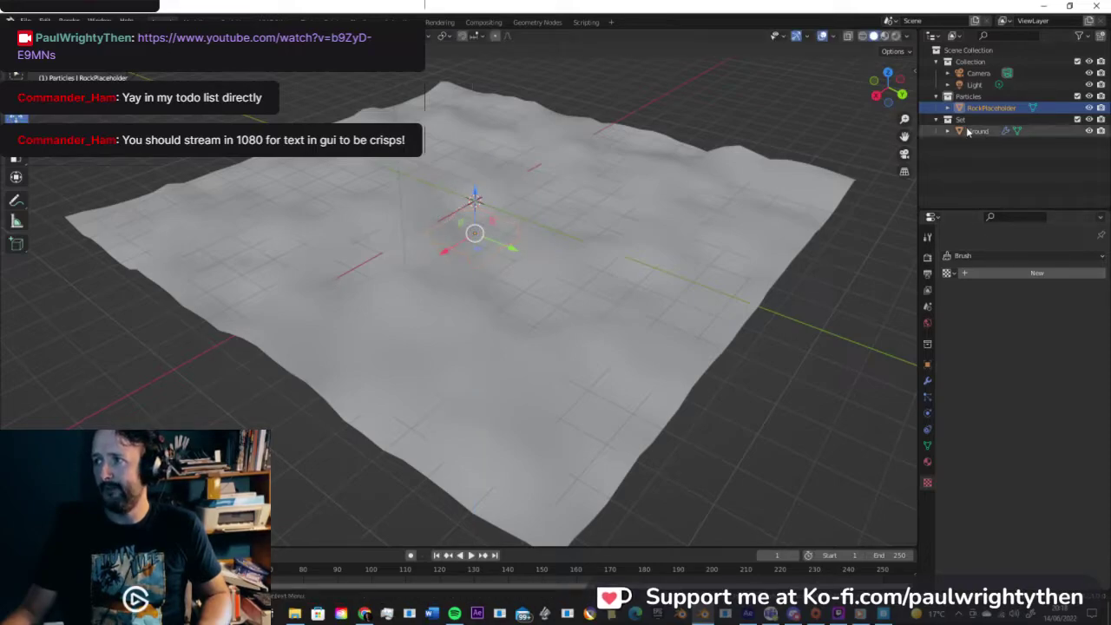
click(927, 396)
click(1100, 256)
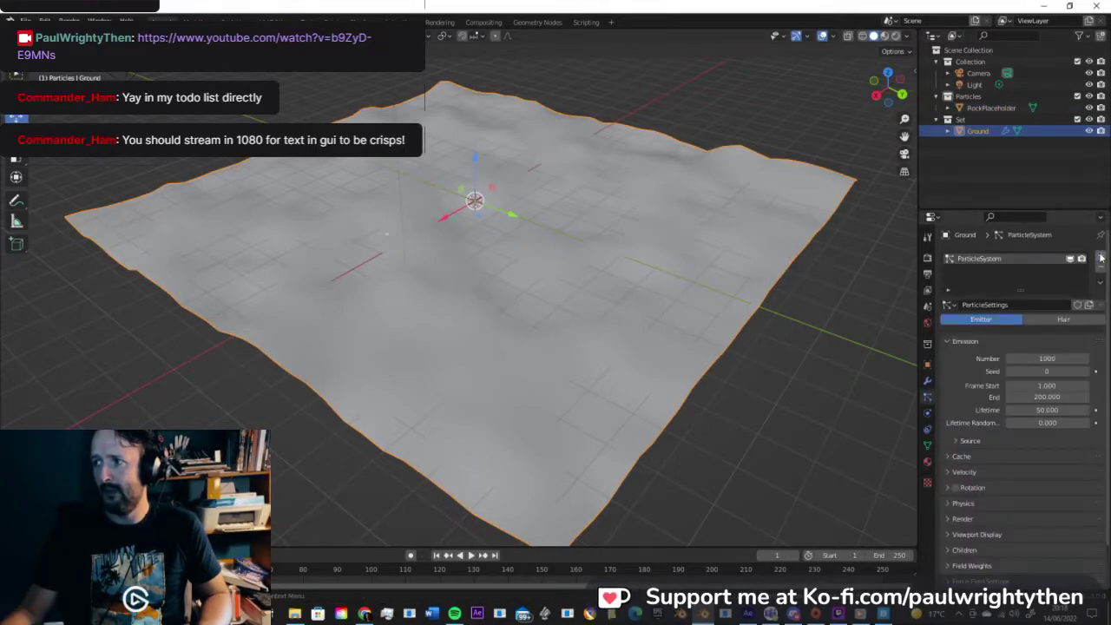
click(1054, 320)
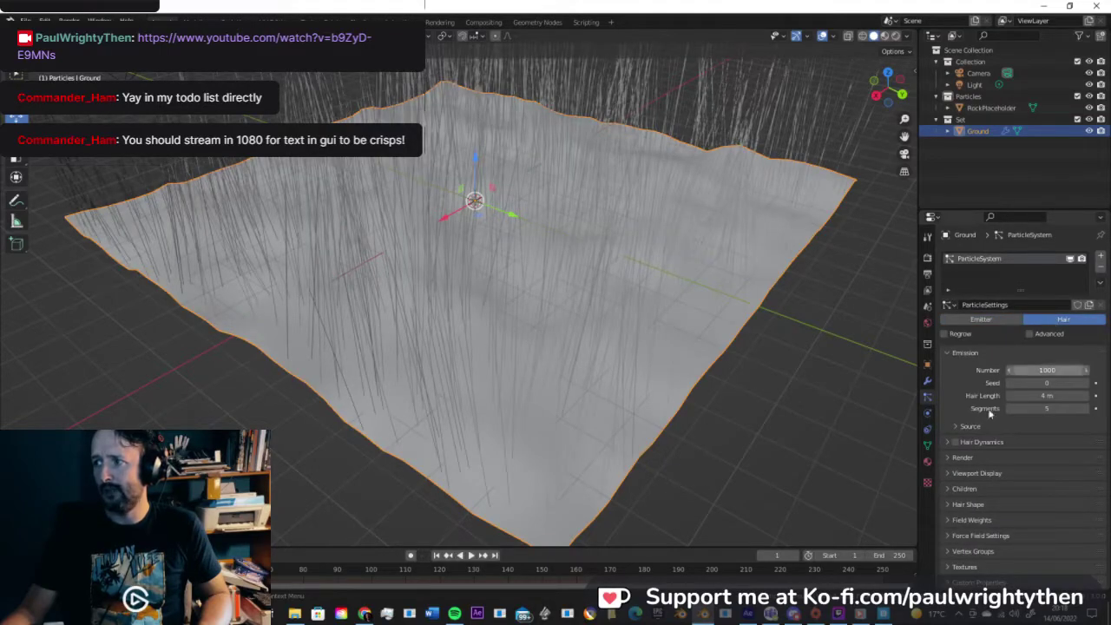
Step: Render the Ground's hair particles as a collection, using Particles as the instance collection
click(950, 551)
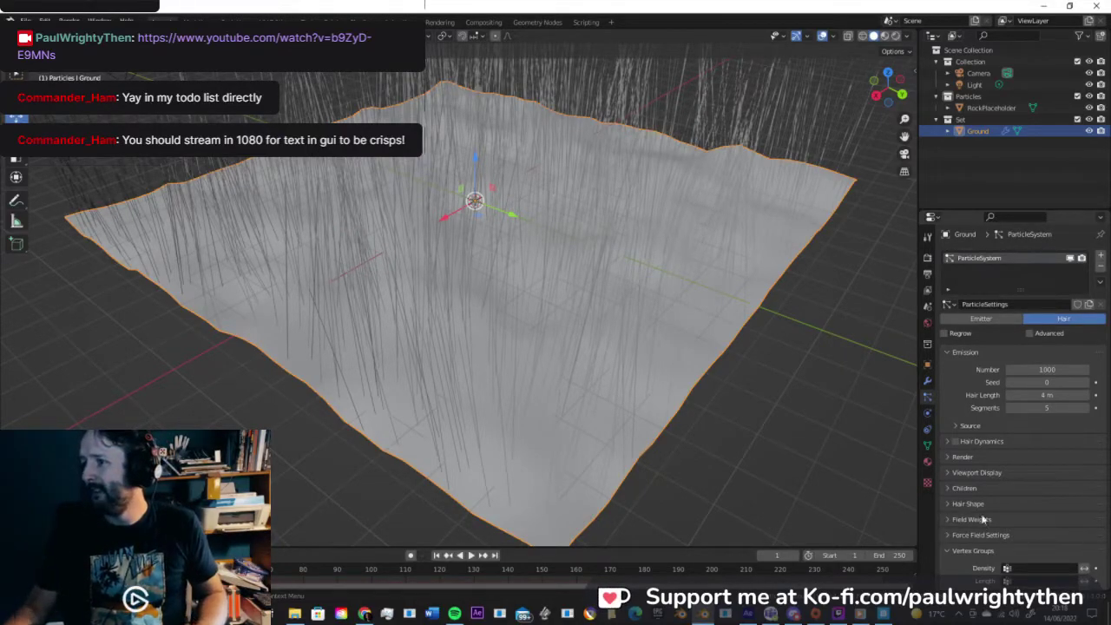
scroll(1029, 488, down, 3)
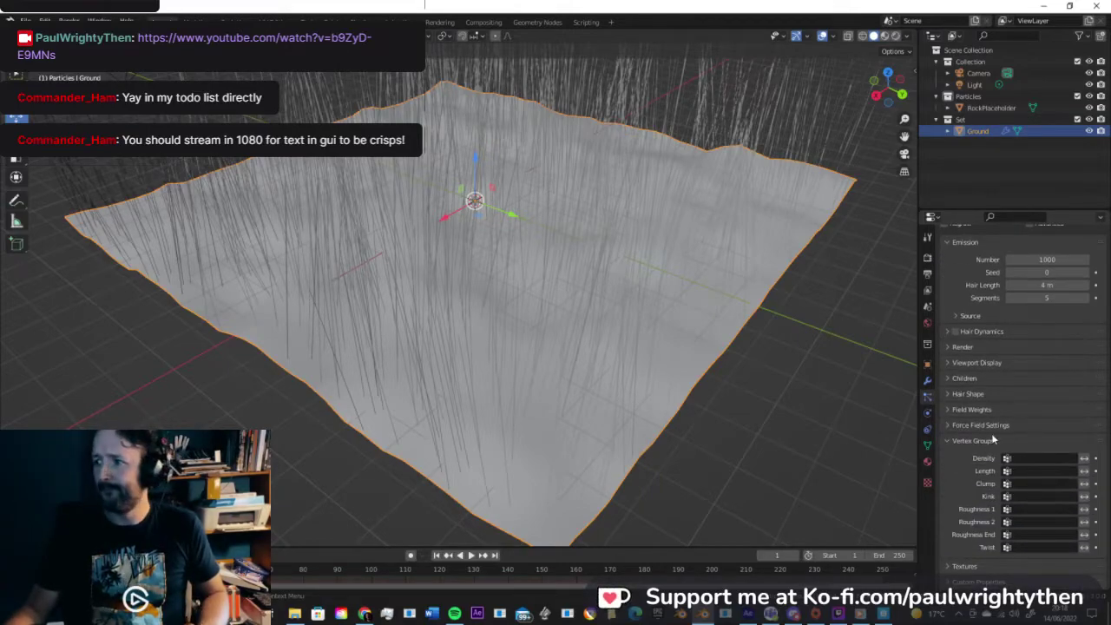
scroll(963, 458, up, 3)
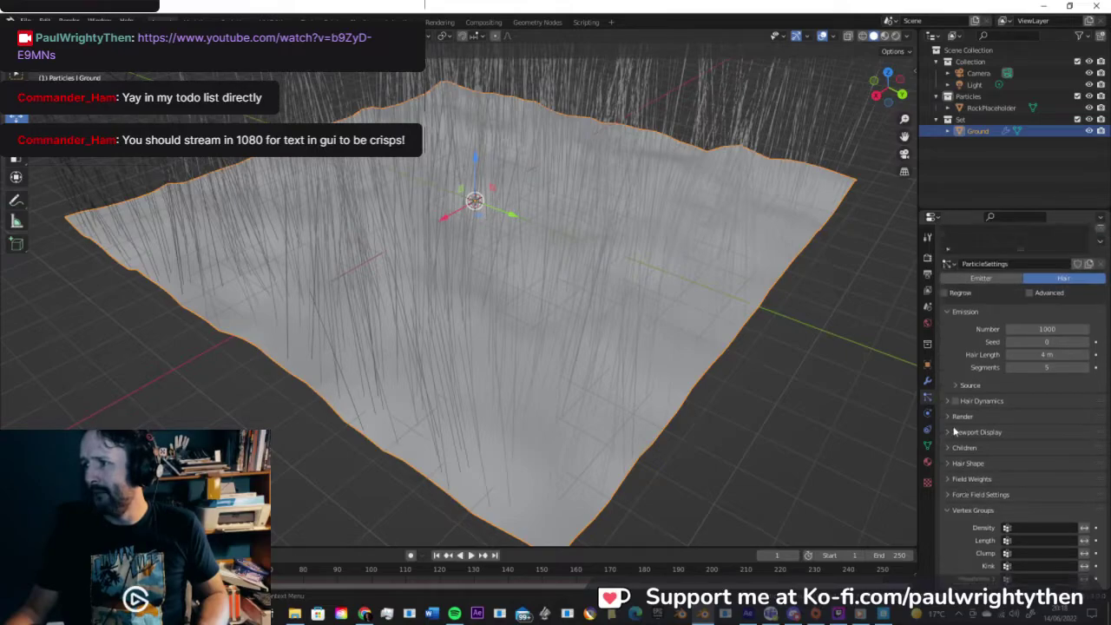
scroll(970, 434, down, 2)
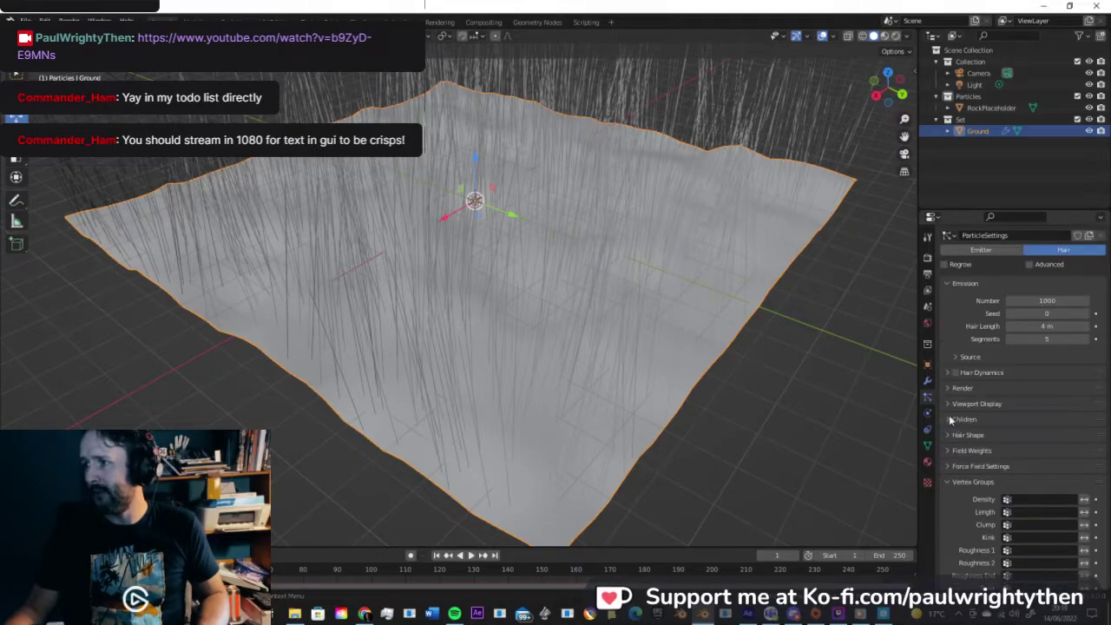
click(949, 387)
click(1035, 406)
click(1024, 457)
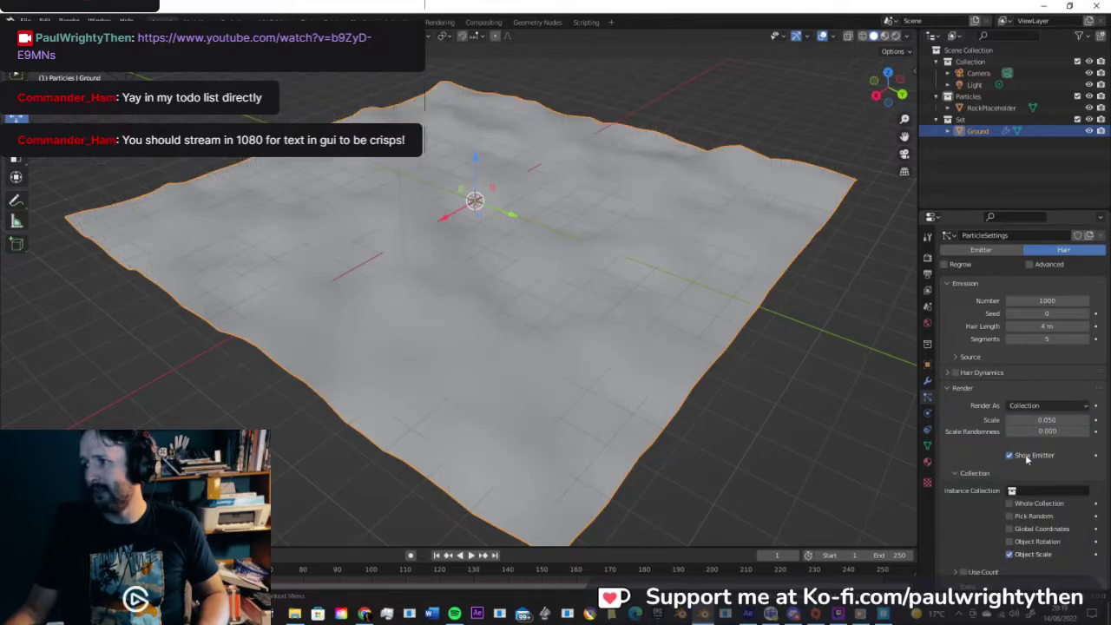
click(1015, 490)
click(1008, 381)
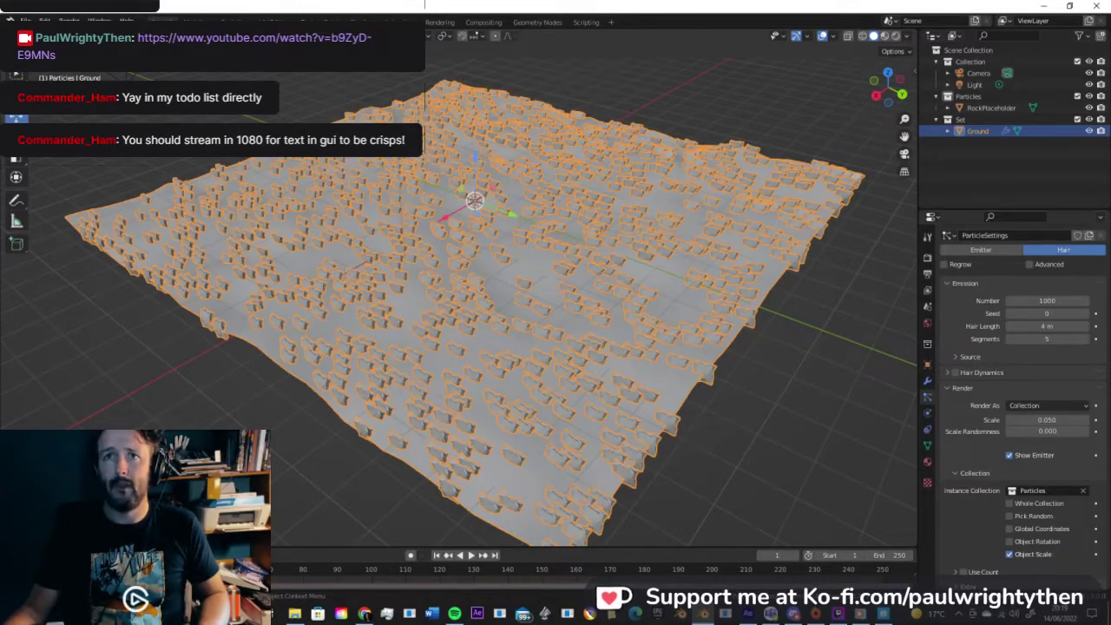
Step: Weight-paint both sides of the Ground with high weight, leaving an unpainted strip along Y through the middle
click(62, 36)
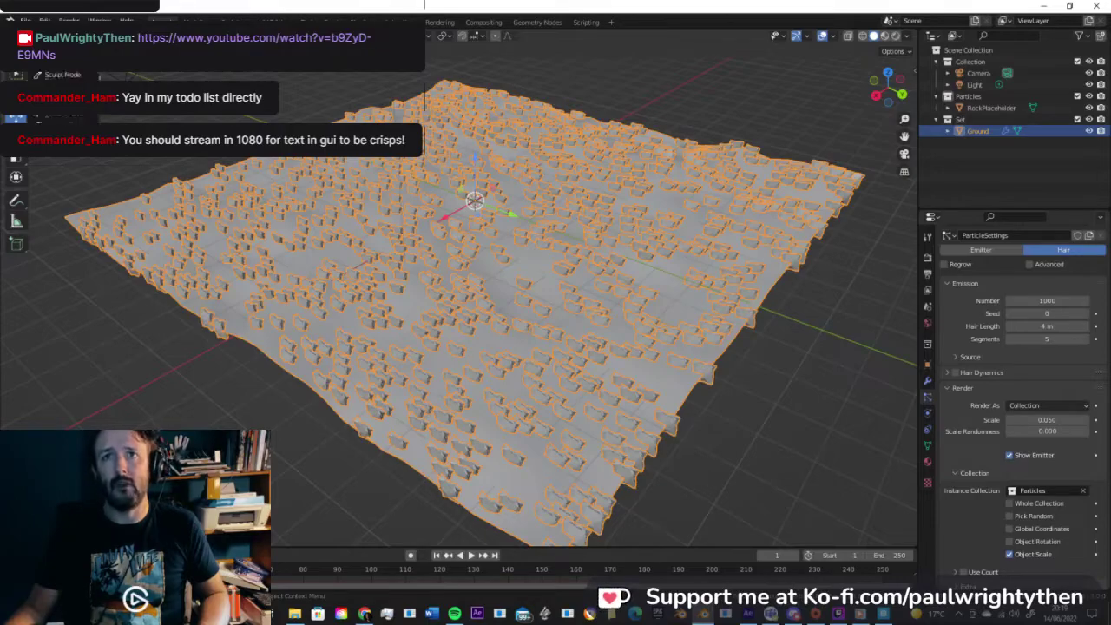
click(65, 101)
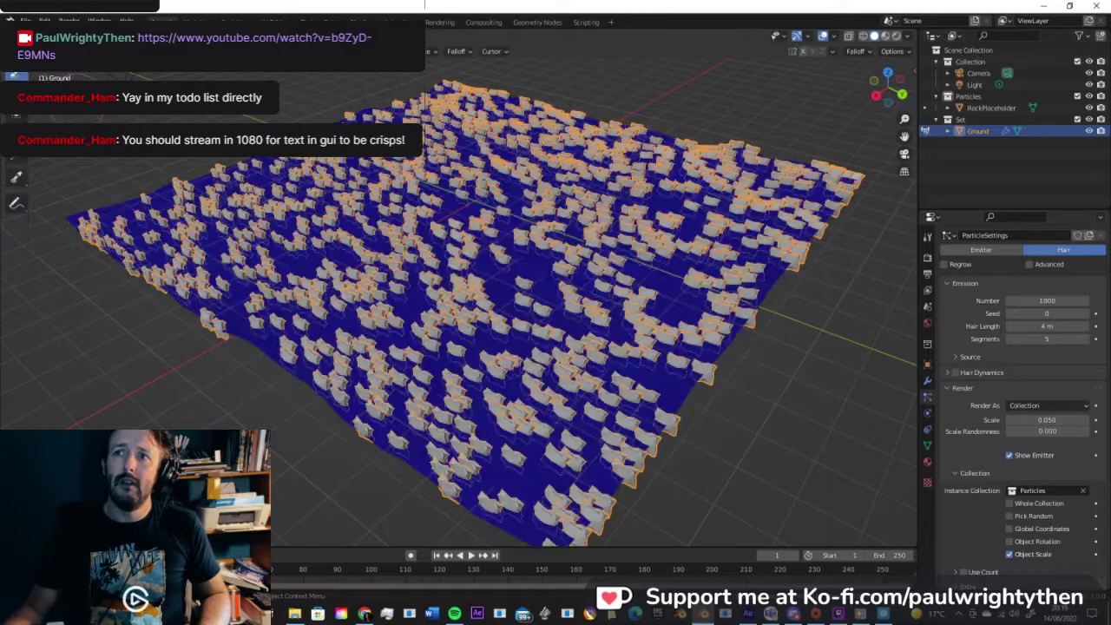
middle_drag(527, 288, 408, 343)
scroll(408, 344, down, 2)
mouse_move(300, 455)
mouse_down()
mouse_move(316, 451)
mouse_move(342, 390)
mouse_move(326, 174)
mouse_move(302, 174)
mouse_move(288, 186)
mouse_move(303, 434)
mouse_move(260, 195)
mouse_move(294, 423)
mouse_move(371, 407)
mouse_move(389, 253)
mouse_move(340, 170)
mouse_move(390, 417)
mouse_move(425, 434)
mouse_move(423, 265)
mouse_move(360, 169)
mouse_up()
mouse_move(488, 145)
mouse_down()
mouse_move(589, 443)
mouse_move(576, 148)
mouse_up()
key(KP_1)
key(KP_7)
mouse_move(469, 271)
mouse_down()
mouse_move(356, 182)
mouse_move(347, 468)
mouse_move(373, 234)
mouse_move(271, 273)
mouse_move(317, 100)
mouse_move(286, 183)
mouse_move(271, 386)
mouse_move(279, 439)
mouse_move(299, 427)
mouse_move(319, 453)
mouse_up()
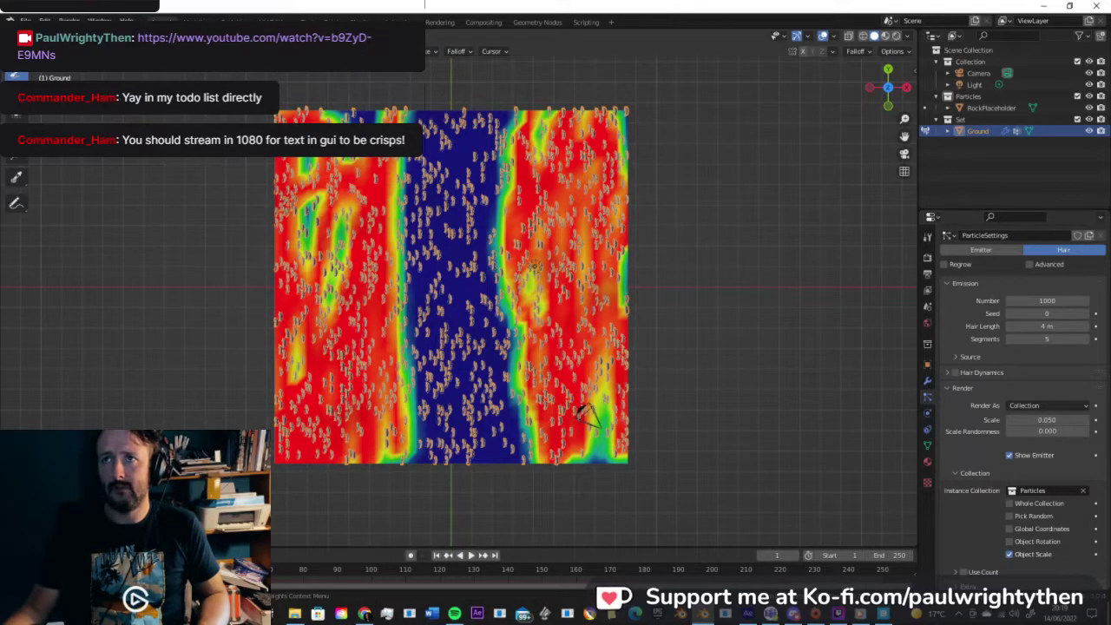
Step: Vary the Ground's weights with lower-weight patches on the negative X side and dabs along both edges of the central strip
drag(345, 473, 338, 382)
mouse_move(334, 307)
mouse_down()
mouse_move(352, 316)
mouse_move(367, 245)
mouse_up()
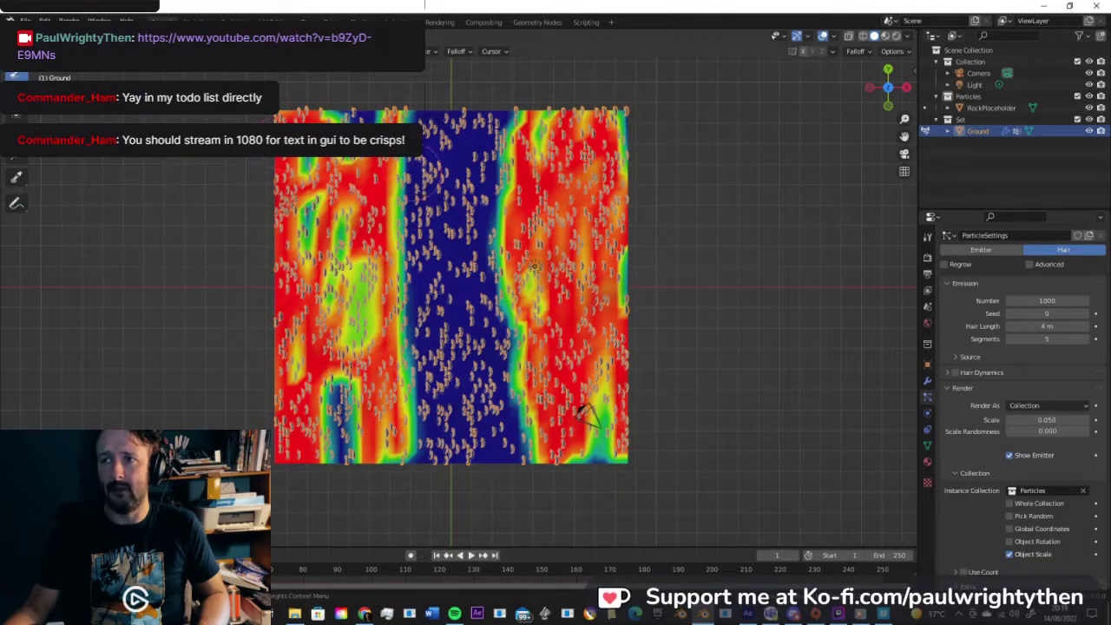
click(413, 180)
click(417, 350)
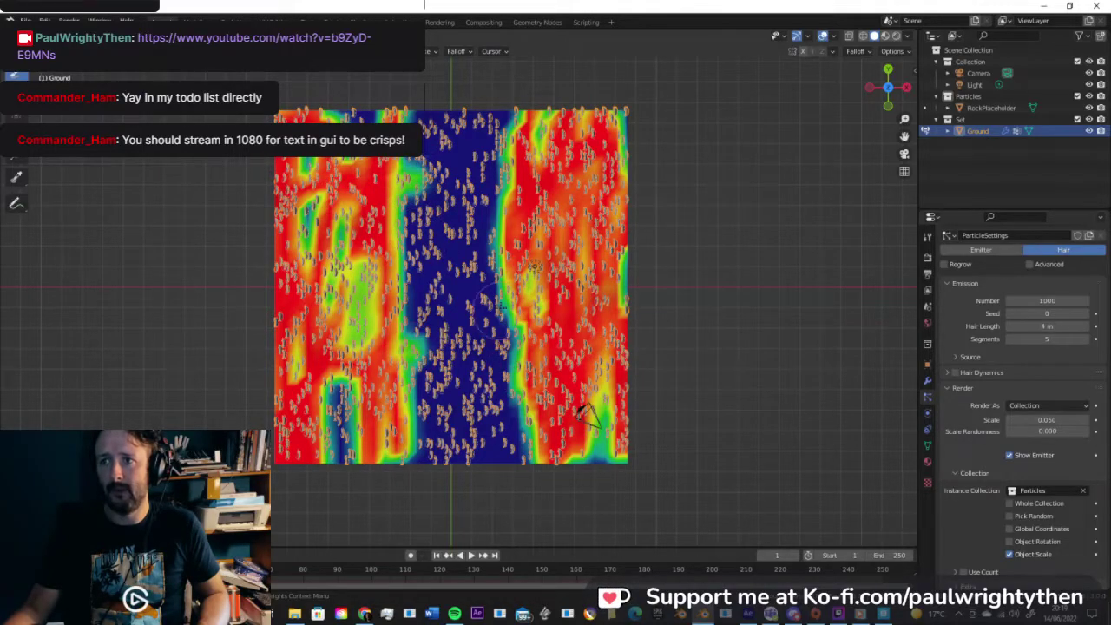
click(484, 293)
click(497, 203)
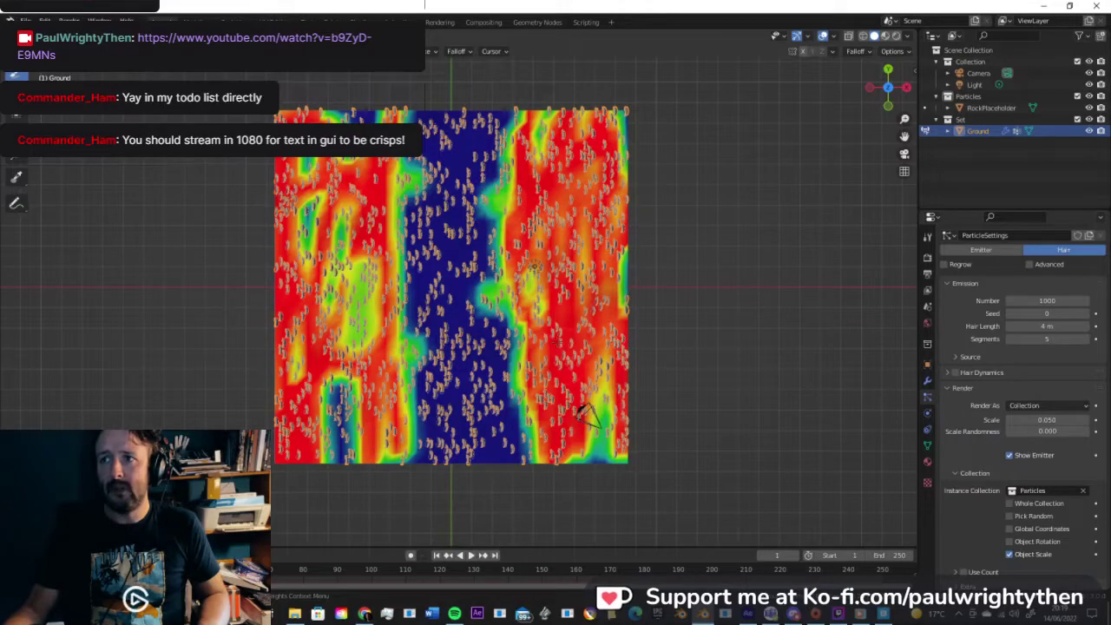
Step: Return the Ground to Object Mode and assign the painted vertex group, Group, to the particle system's Density
click(63, 35)
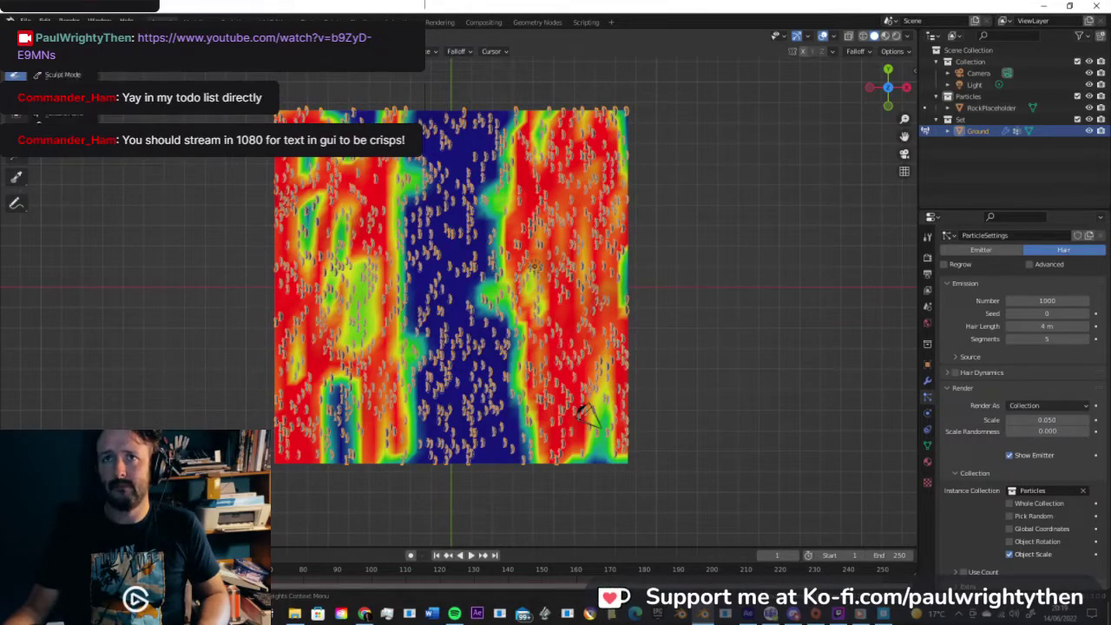
click(63, 49)
middle_drag(492, 274, 272, 176)
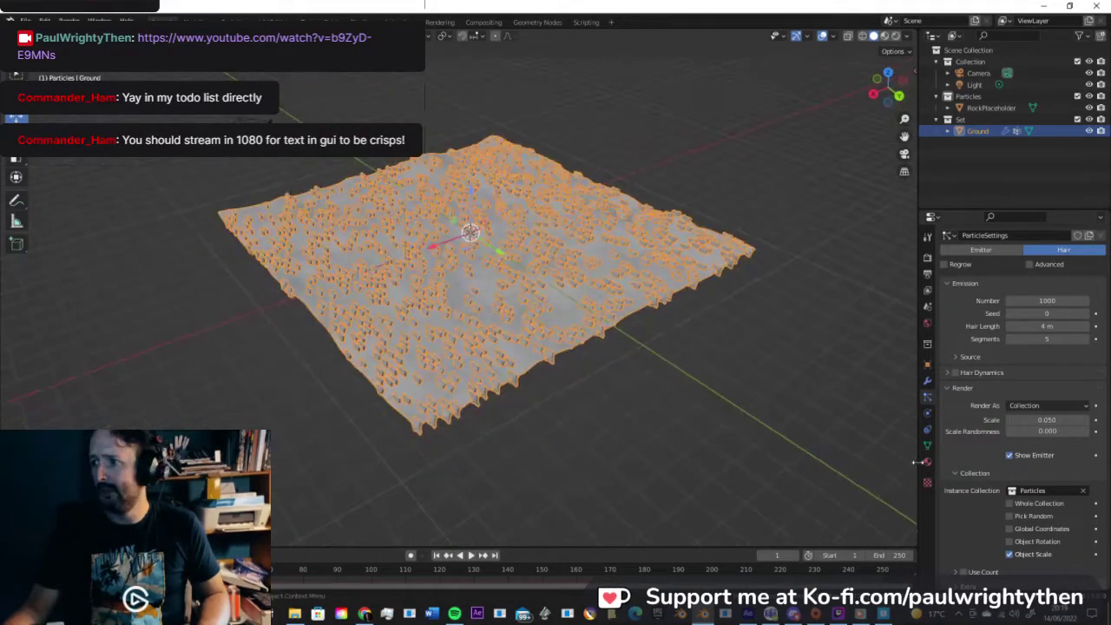
scroll(968, 404, down, 7)
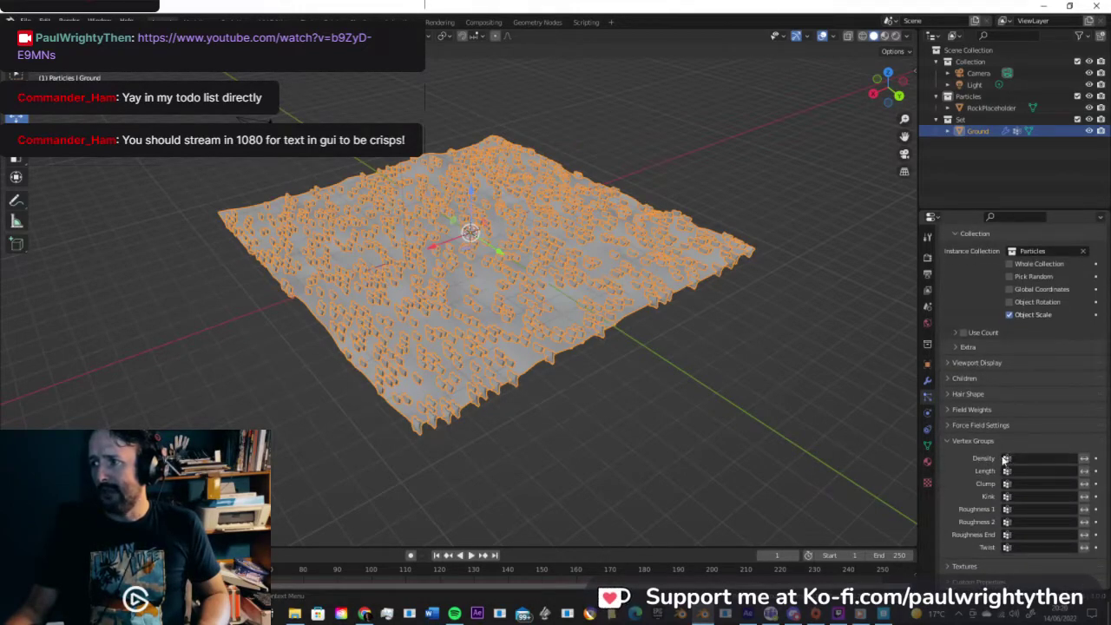
click(1009, 460)
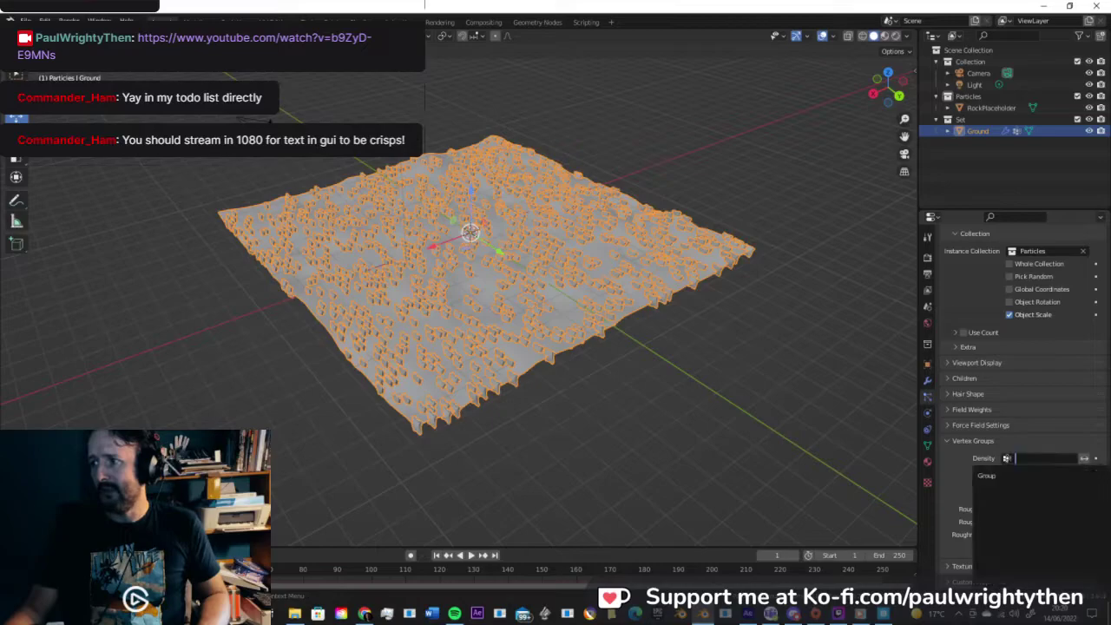
click(1003, 475)
middle_drag(737, 365, 513, 279)
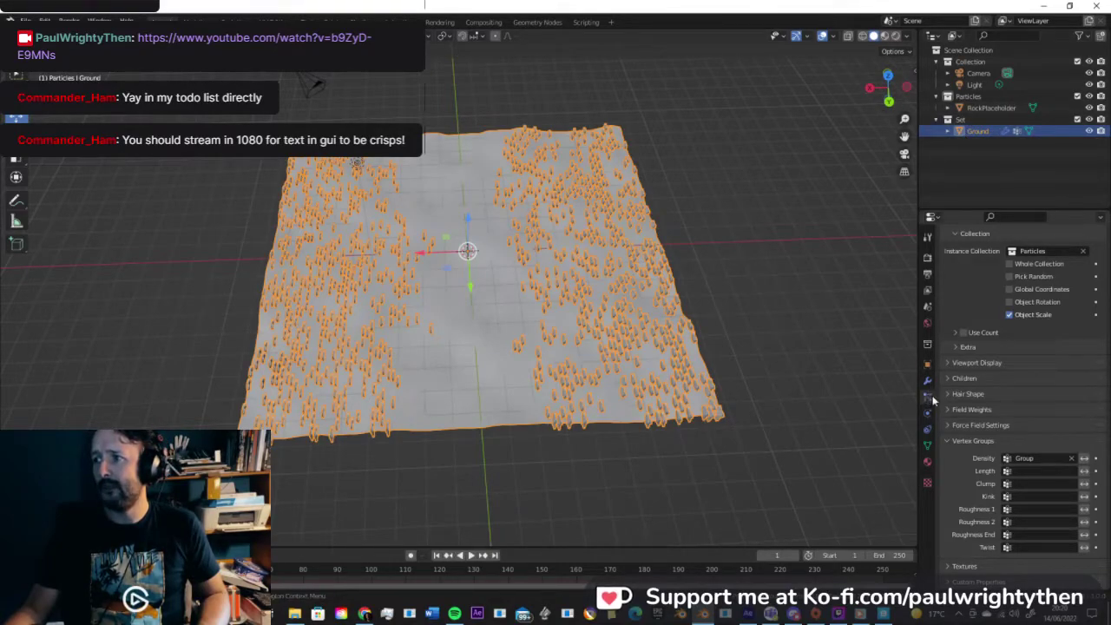
Step: Set the particles' render scale to 0.270 and scale randomness to 1.000
click(954, 378)
click(976, 378)
scroll(975, 375, up, 3)
scroll(975, 378, up, 4)
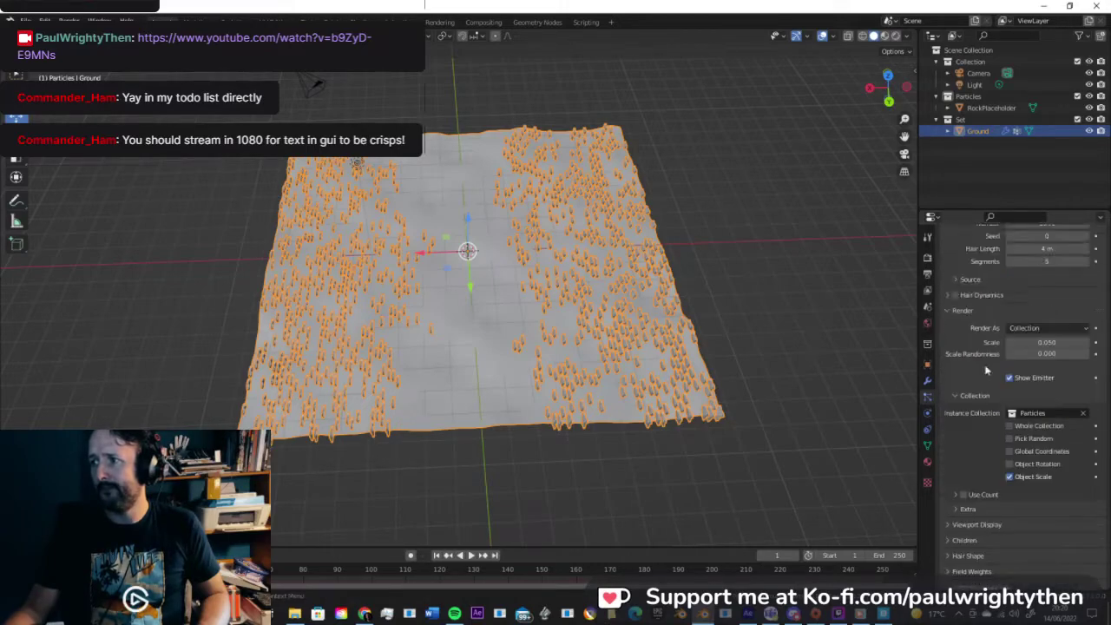
mouse_move(1041, 400)
mouse_down()
mouse_move(1086, 407)
mouse_move(1051, 389)
mouse_move(1073, 389)
mouse_move(1060, 390)
mouse_up()
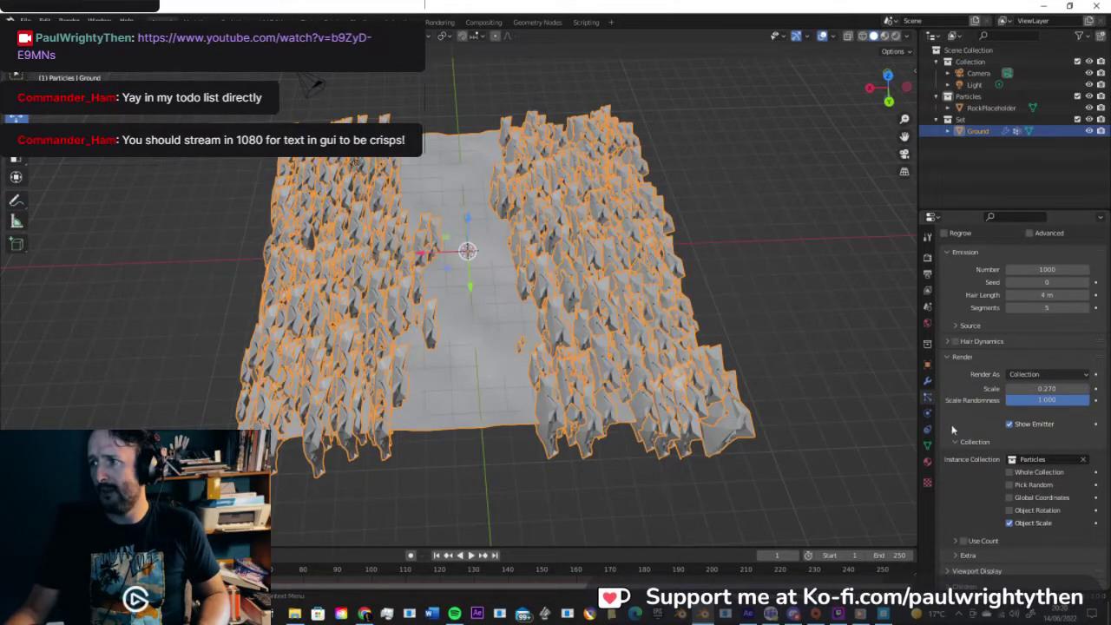
Step: Enable the particle system's Advanced and Rotation options, with Phase 0.463 and Randomize Phase 0.680
scroll(972, 336, up, 4)
click(1040, 326)
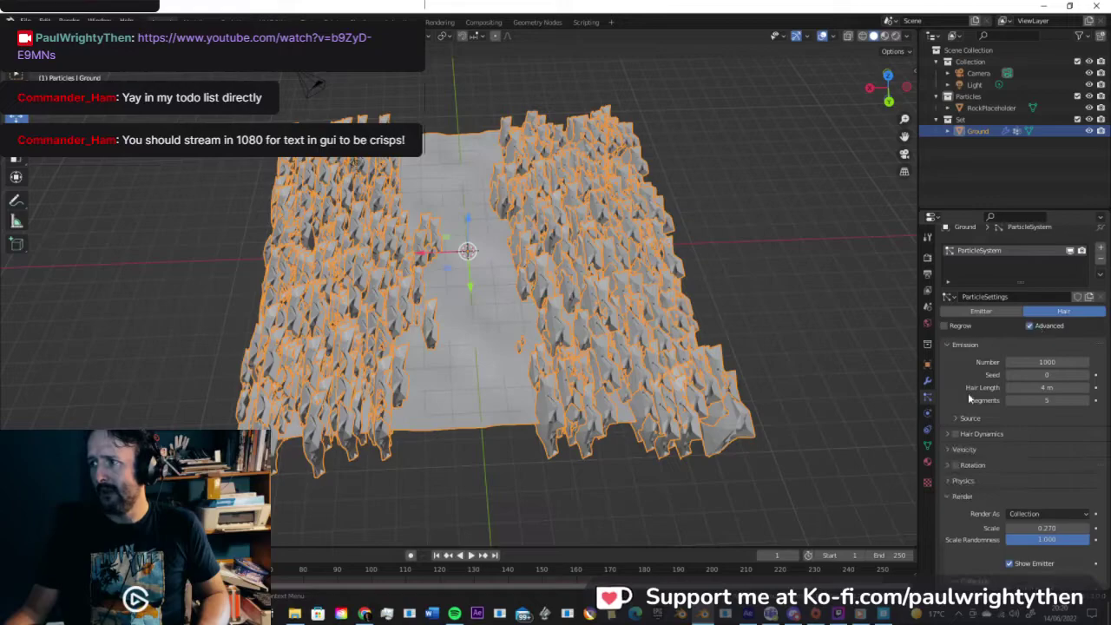
scroll(966, 392, down, 2)
click(956, 419)
click(971, 418)
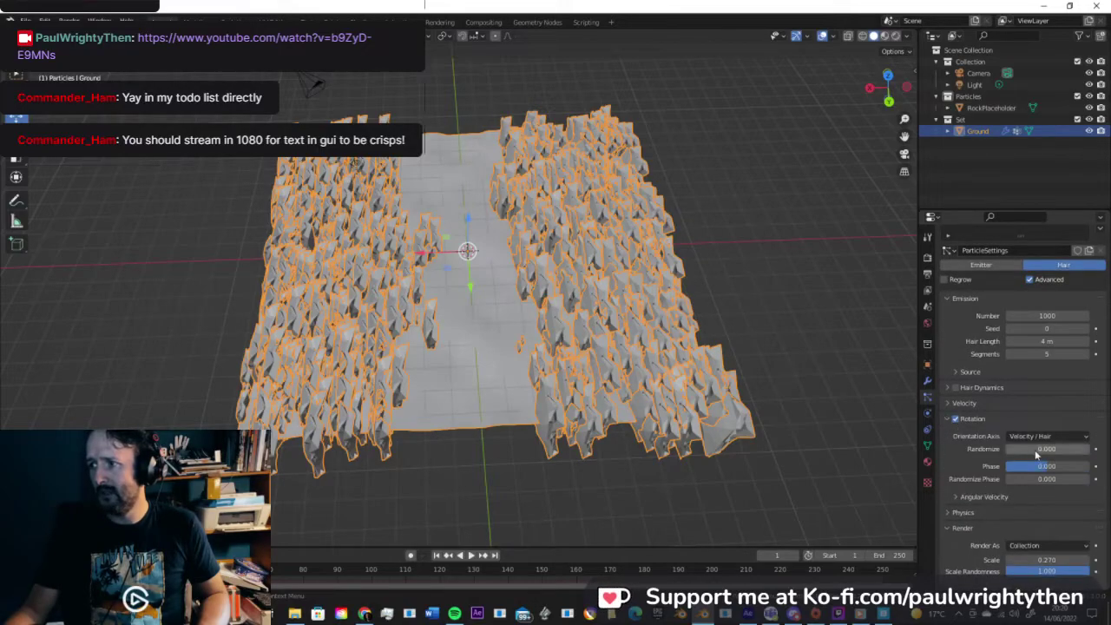
drag(1046, 452, 1072, 479)
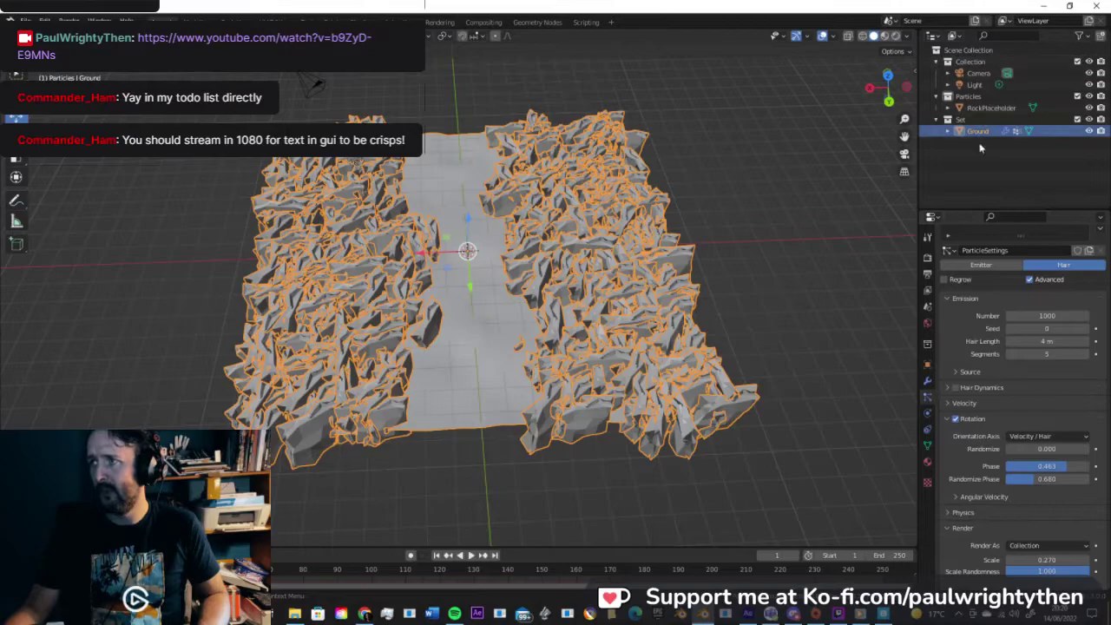
Step: Try rotating RockPlaceholder and enable Object Rotation for the collection instances in the Ground's particle system
click(986, 109)
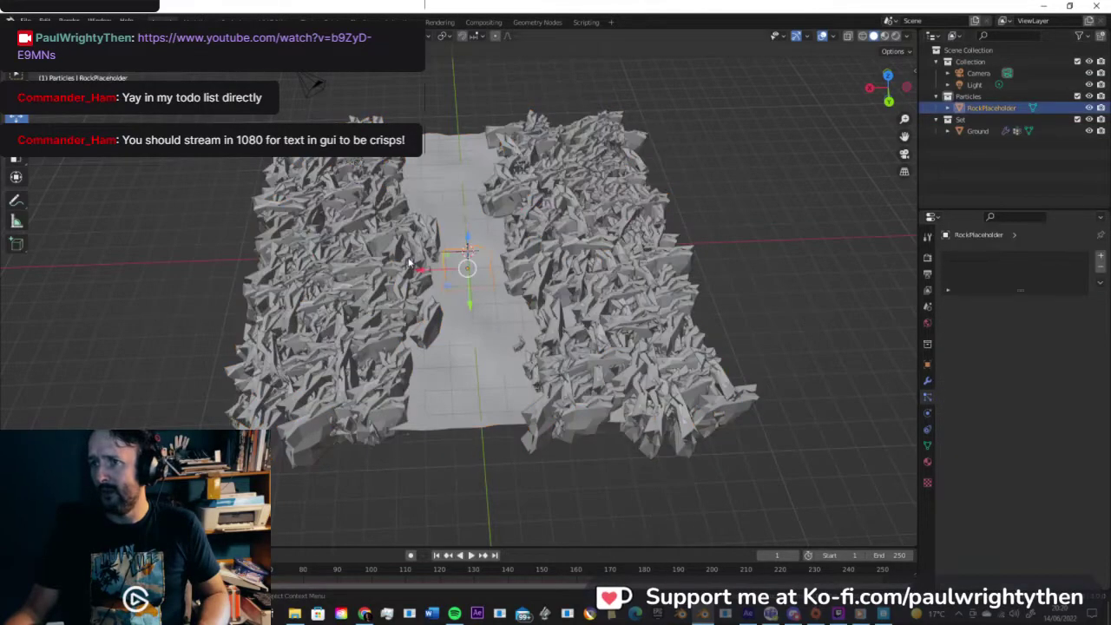
click(16, 137)
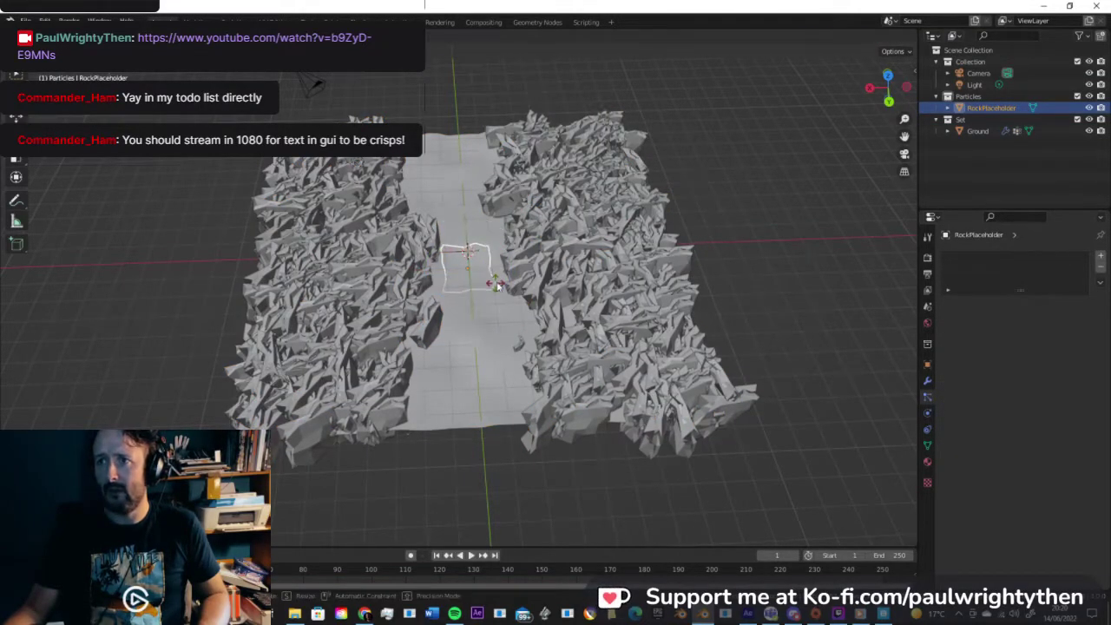
click(978, 130)
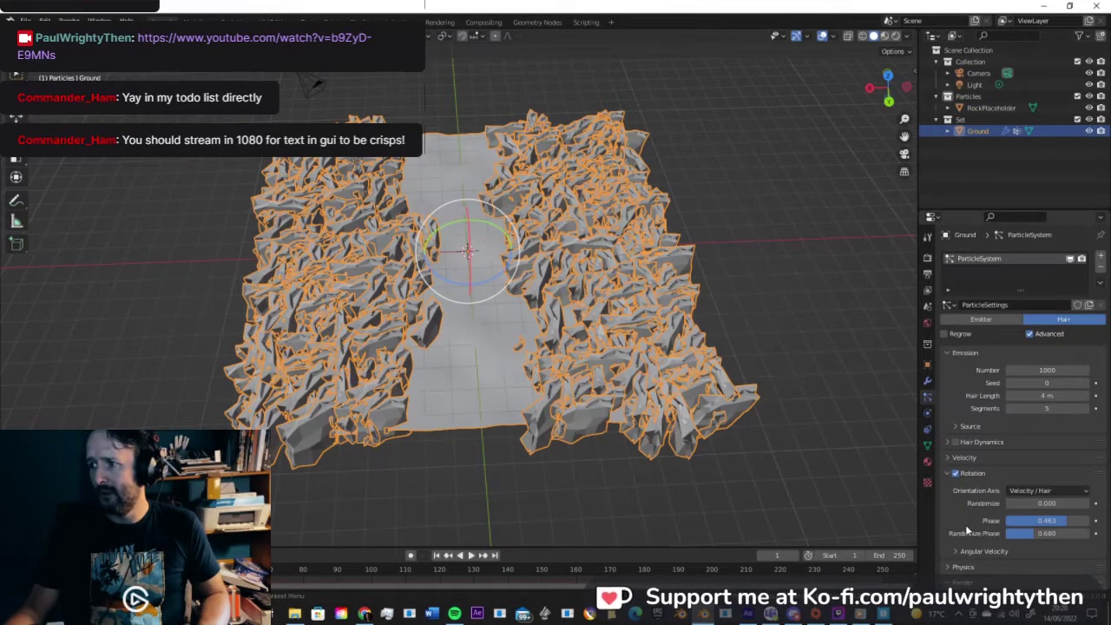
scroll(964, 524, down, 5)
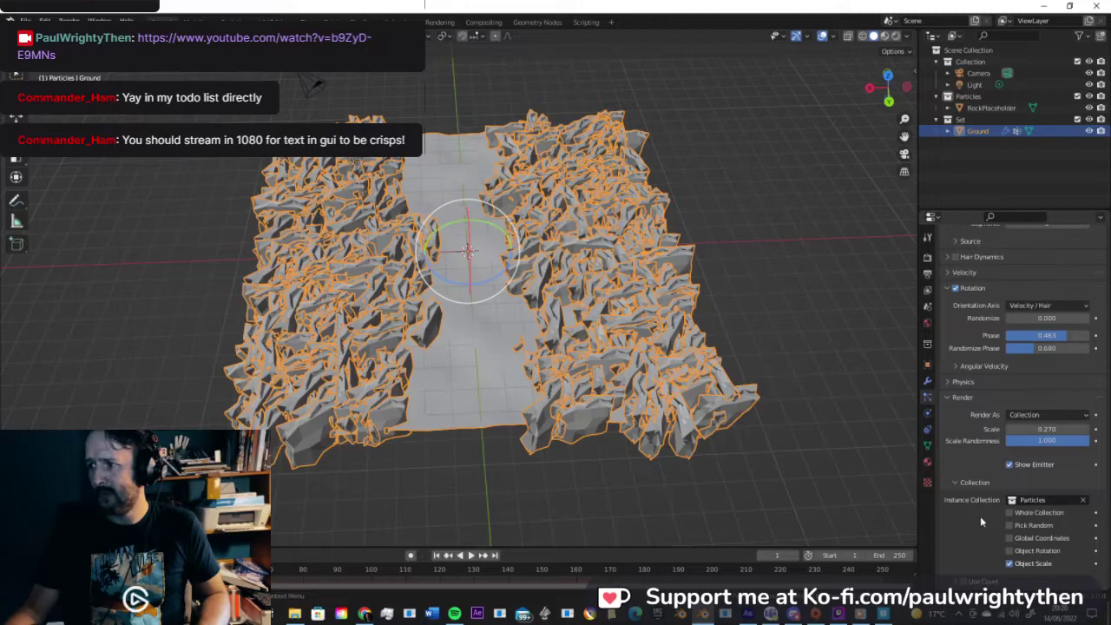
scroll(980, 516, down, 1)
click(1009, 528)
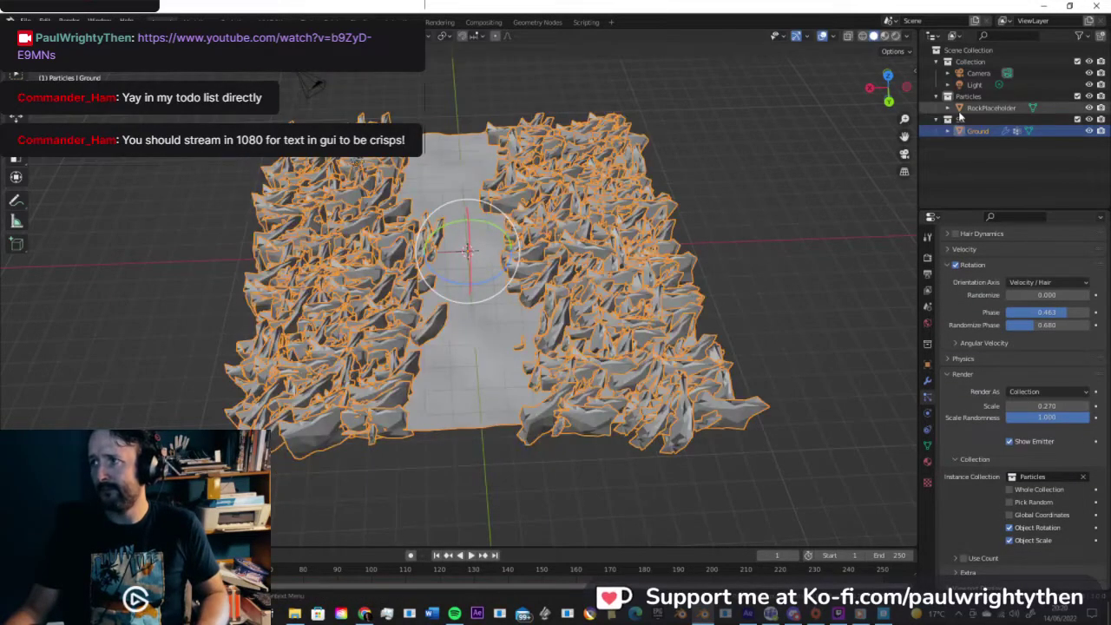
Step: Rotate RockPlaceholder freely until the scattered rocks lie as broad, overlapping slabs on both sides of the path
click(989, 107)
key(s)
drag(475, 296, 458, 261)
middle_drag(459, 260, 532, 197)
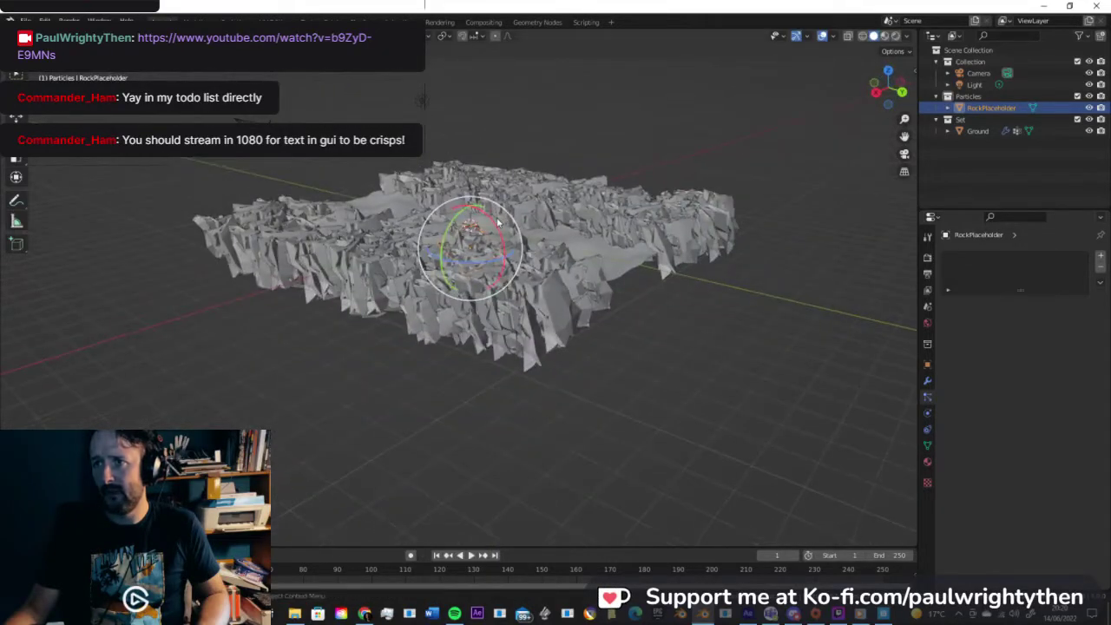
drag(492, 228, 470, 210)
middle_drag(470, 210, 472, 141)
scroll(515, 221, up, 4)
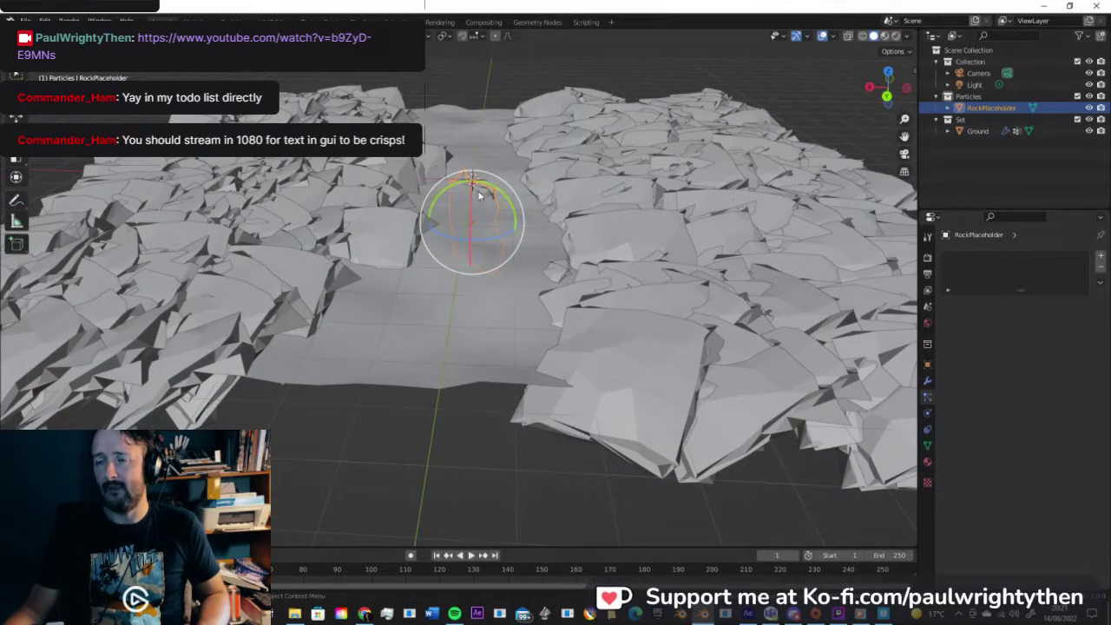
scroll(476, 180, down, 6)
middle_drag(474, 181, 482, 226)
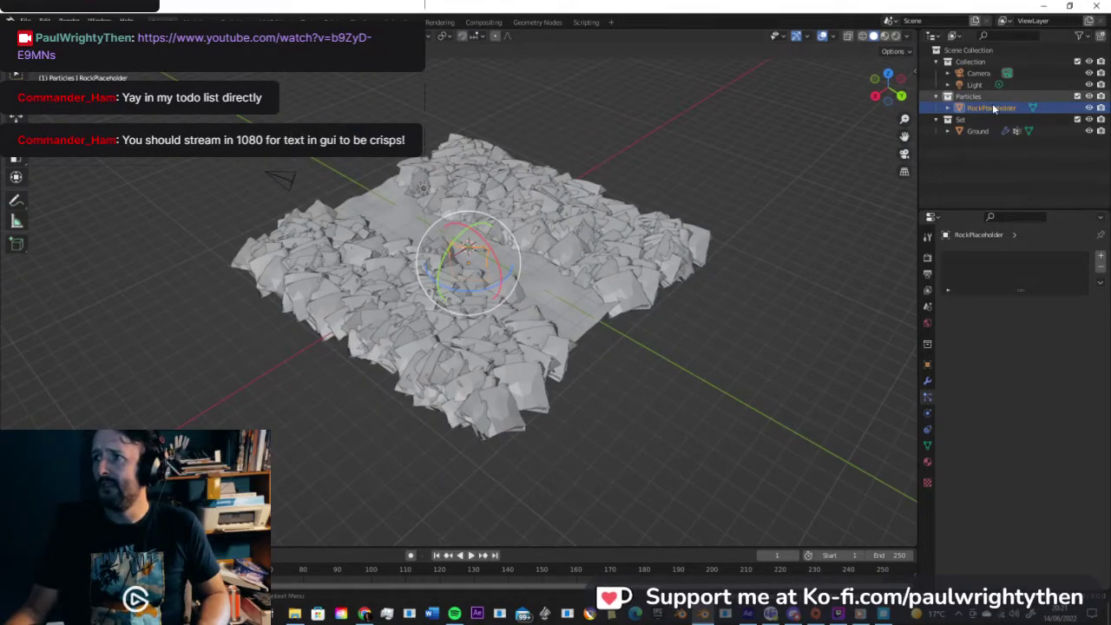
middle_drag(599, 300, 623, 307)
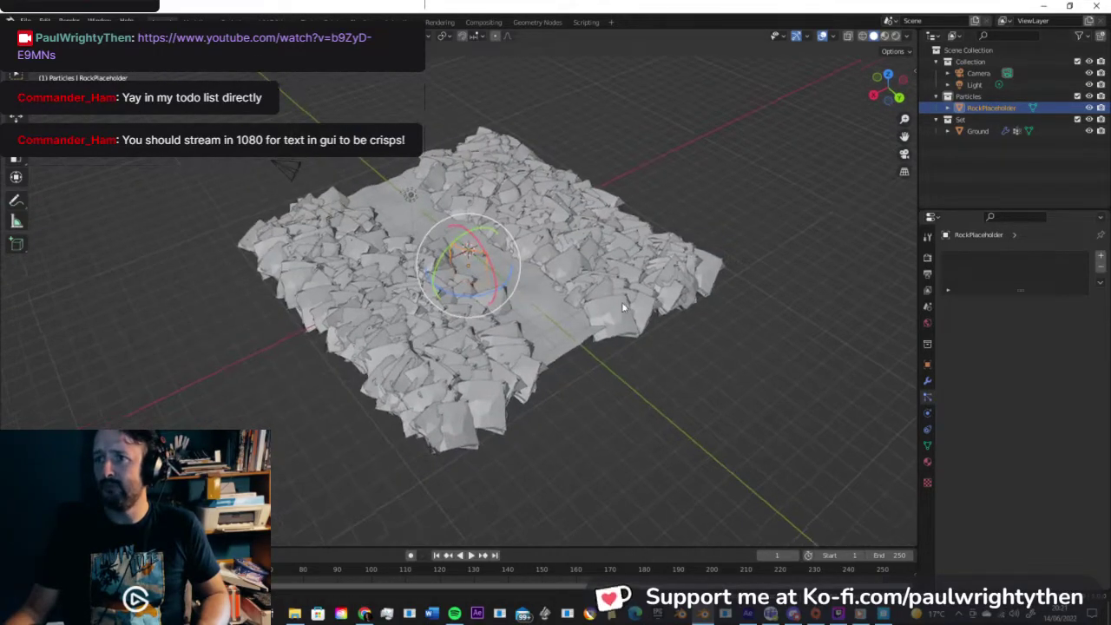
Step: Duplicate the Ground and move the copy along negative Y so its path continues from the original's far end
click(972, 132)
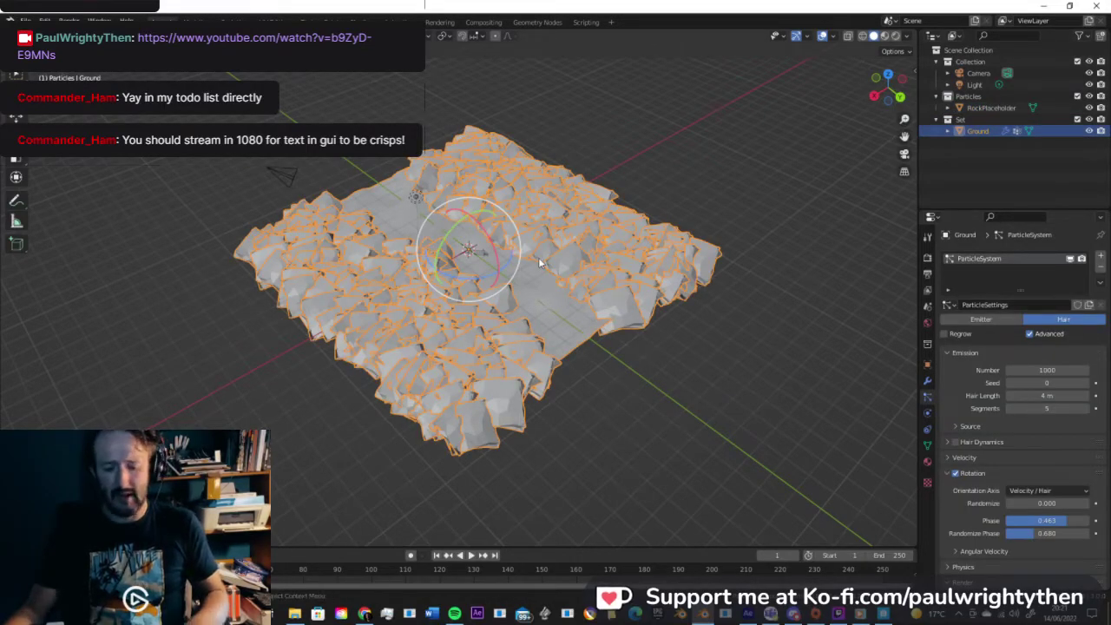
key(shift+d)
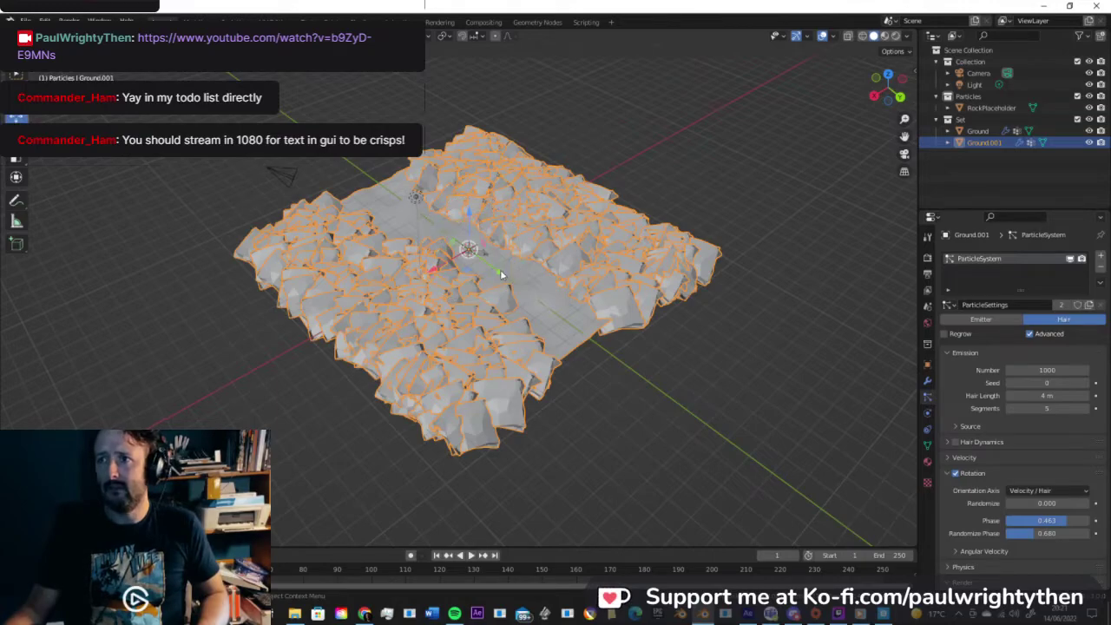
shift+middle_drag(408, 183, 444, 210)
scroll(446, 213, down, 2)
middle_drag(465, 249, 455, 246)
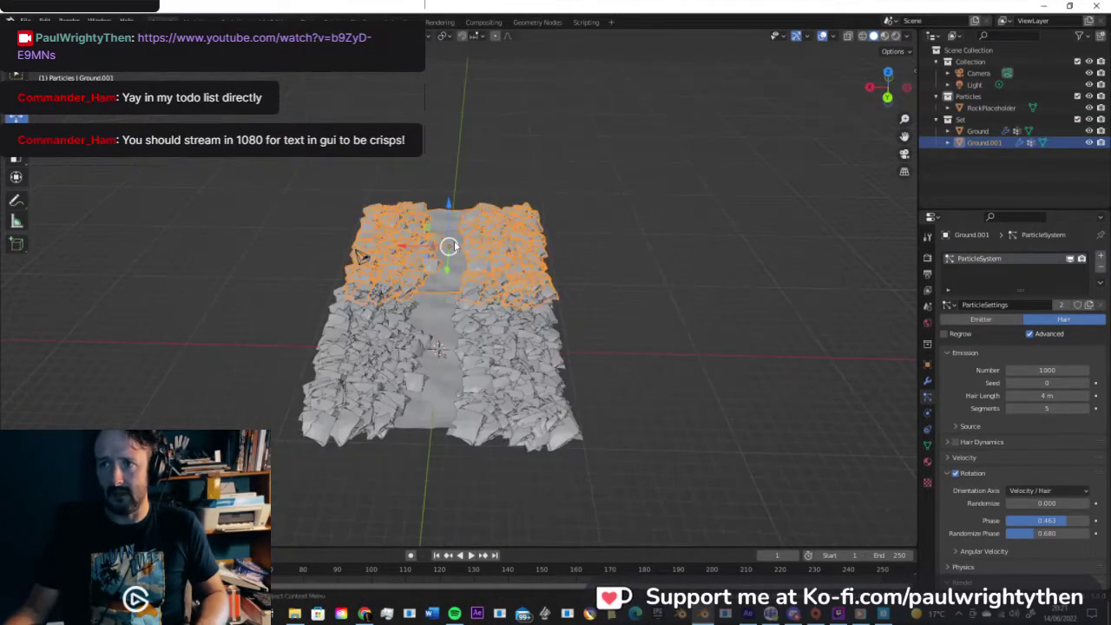
Step: Duplicate the far Ground tile and move the copy along negative X to sit beside it
key(shift+d)
right_click(448, 247)
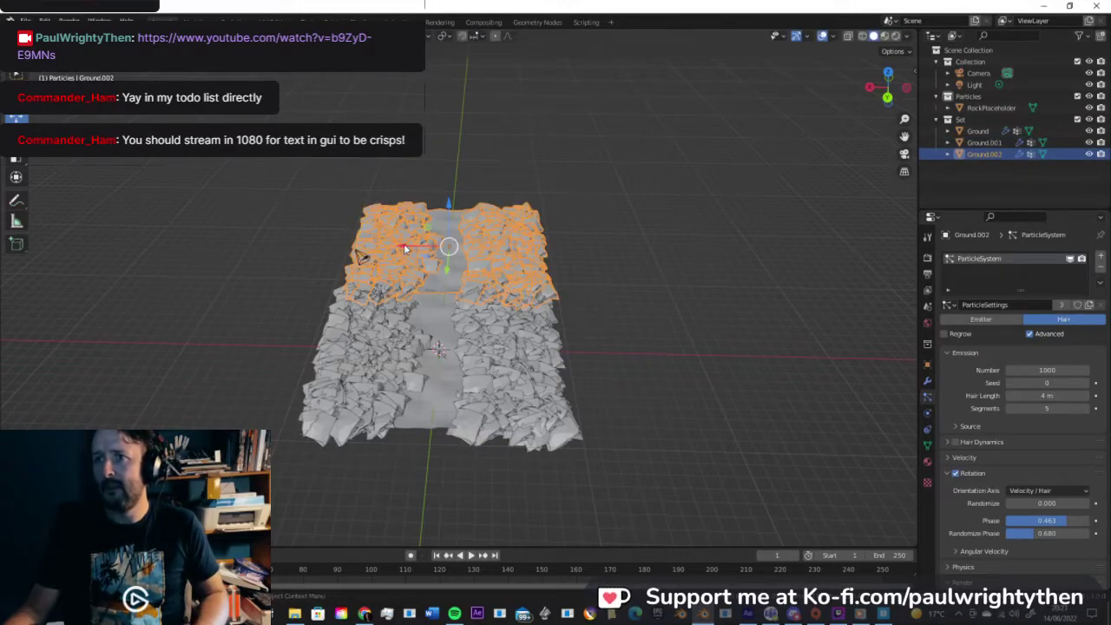
key(g)
click(563, 242)
middle_drag(563, 242, 614, 281)
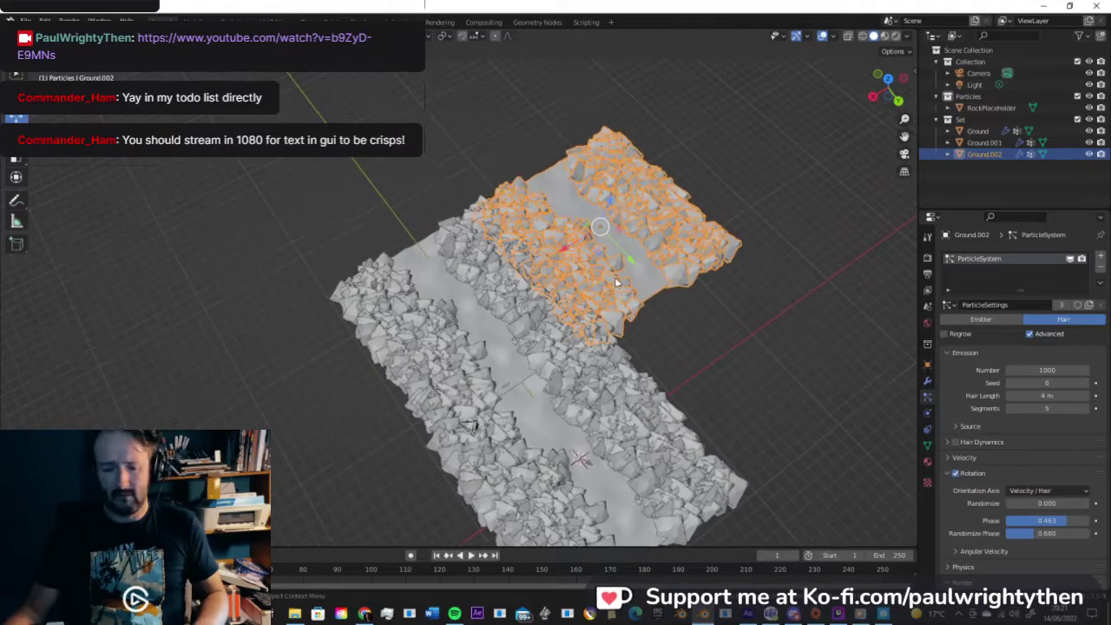
Step: Duplicate the side tile Ground.002 and move the copy along negative Y to extend the second column
key(shift+d)
right_click(630, 257)
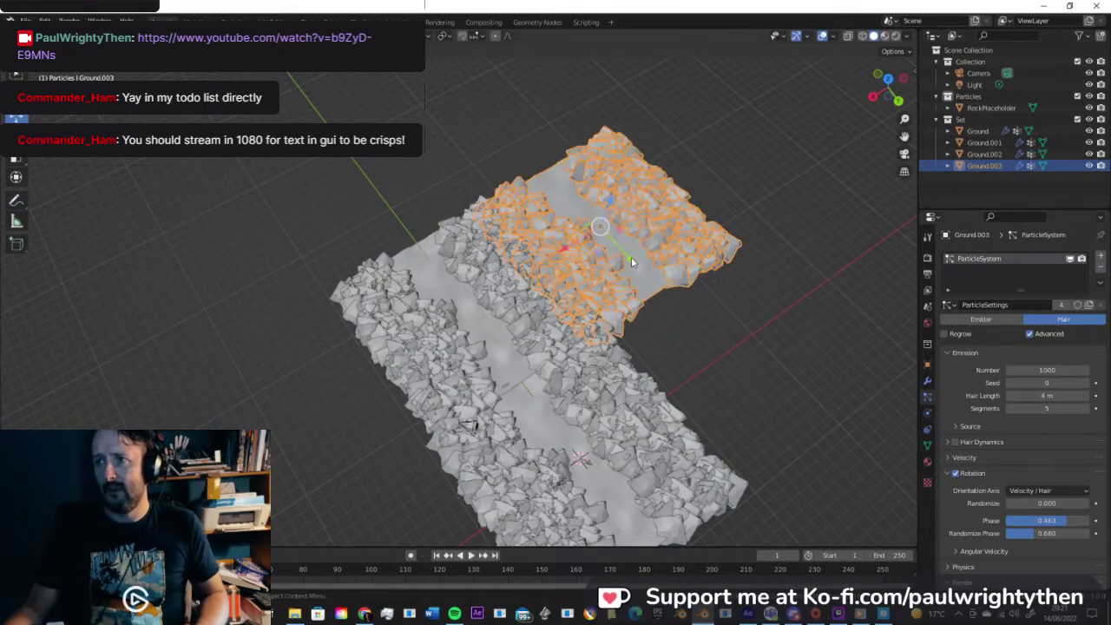
key(g)
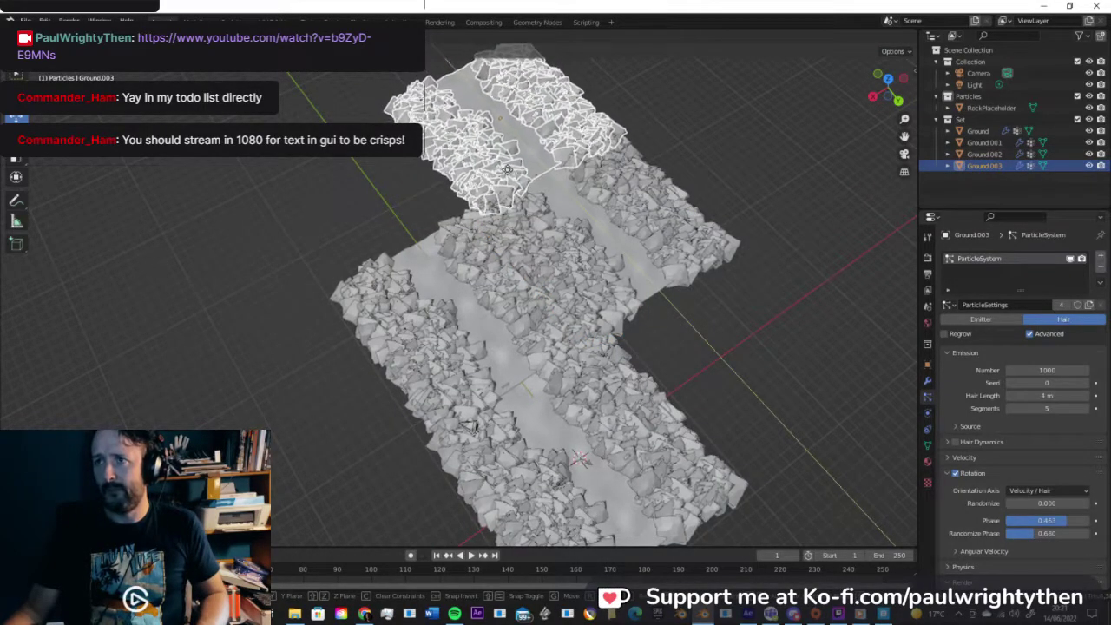
Step: Duplicate the second column's farthest tile, move the copy along positive X to the first column's far end, and enlarge it
key(shift+d)
right_click(484, 131)
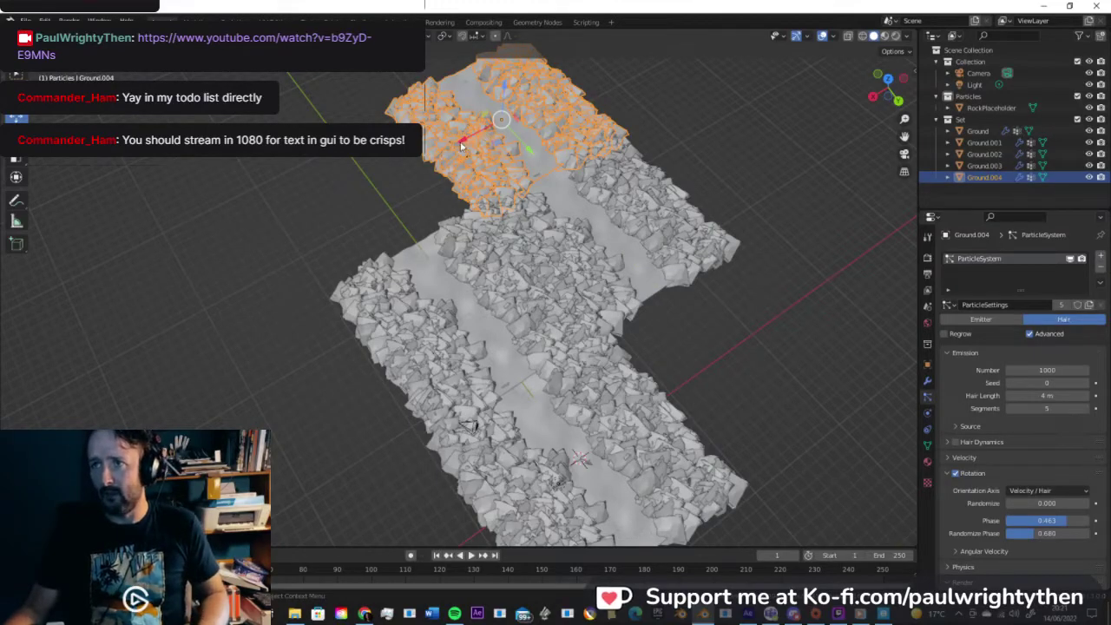
key(g)
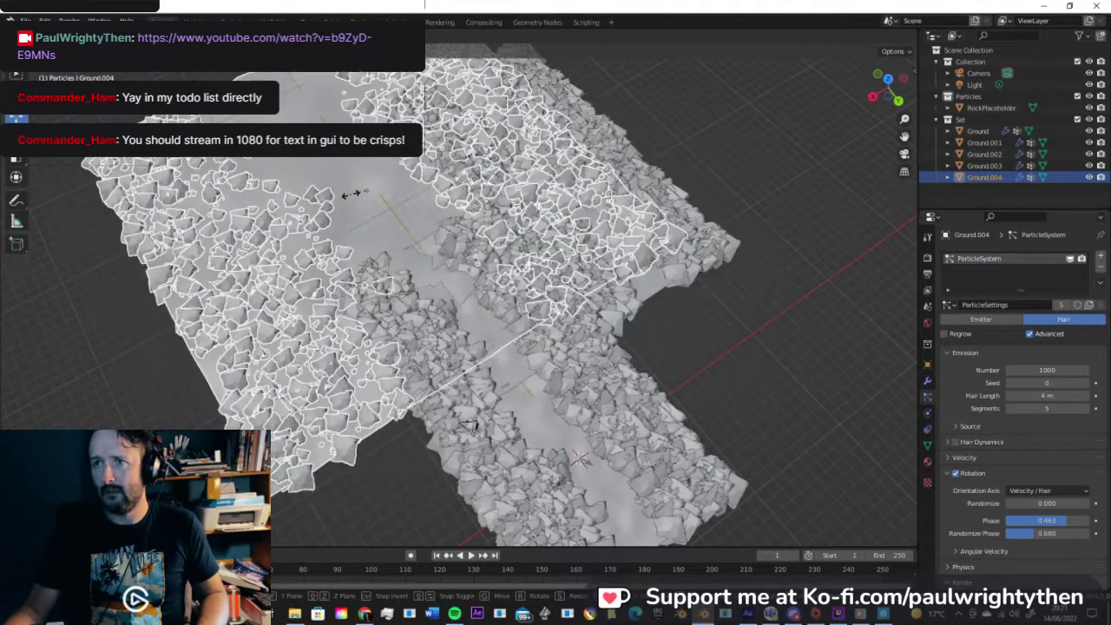
click(360, 196)
middle_drag(419, 208, 450, 188)
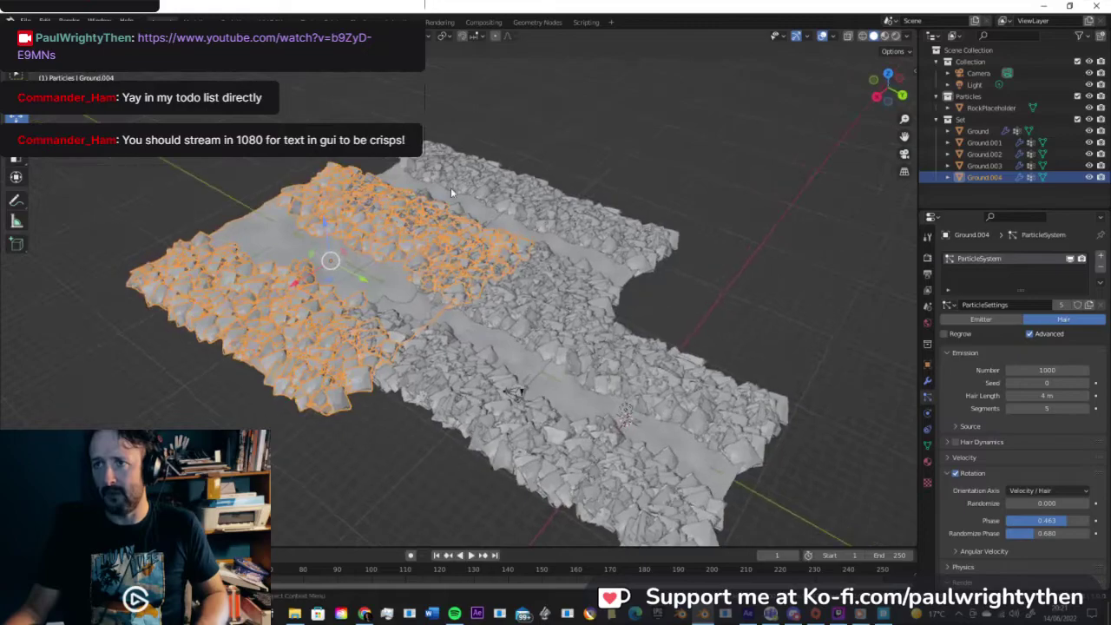
Step: Scale up the side tile Ground.002 and shift it along positive Y
click(450, 187)
click(609, 242)
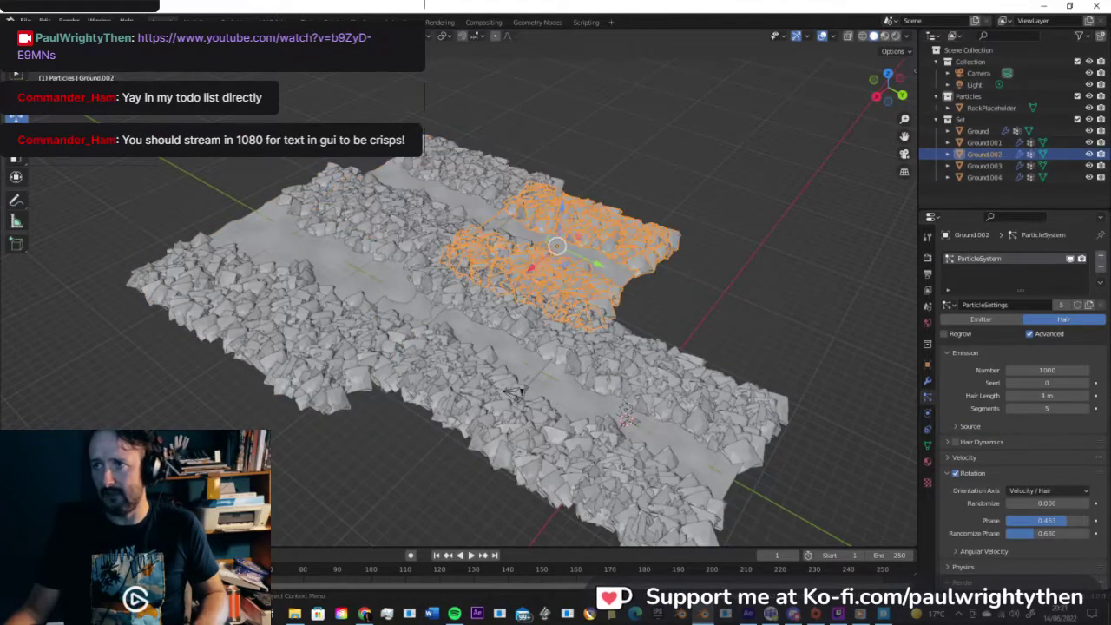
key(s)
click(258, 185)
drag(608, 270, 641, 282)
middle_drag(641, 282, 478, 303)
scroll(472, 329, up, 2)
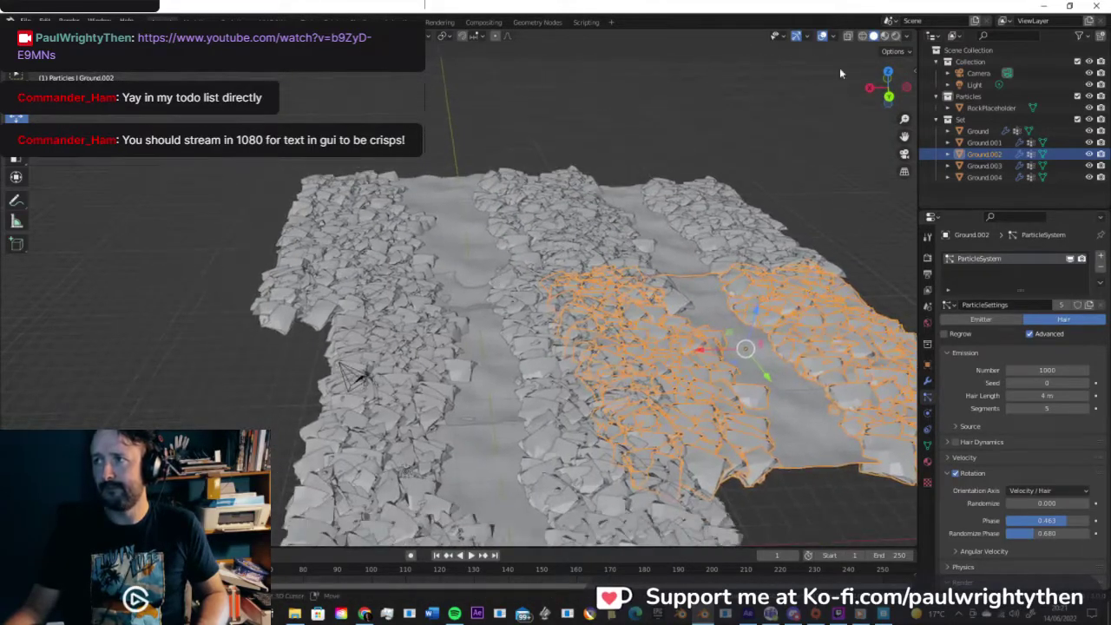
Step: Switch the viewport to Rendered shading and inspect the lighting on the rock terrain
click(896, 37)
mouse_move(420, 253)
middle_down()
mouse_move(595, 254)
mouse_move(699, 220)
mouse_move(568, 245)
mouse_move(486, 283)
mouse_move(472, 223)
mouse_move(528, 267)
mouse_move(467, 270)
mouse_move(494, 292)
mouse_move(595, 294)
mouse_move(573, 303)
mouse_move(535, 288)
mouse_move(677, 287)
mouse_move(553, 293)
middle_up()
scroll(472, 223, up, 2)
scroll(596, 294, down, 3)
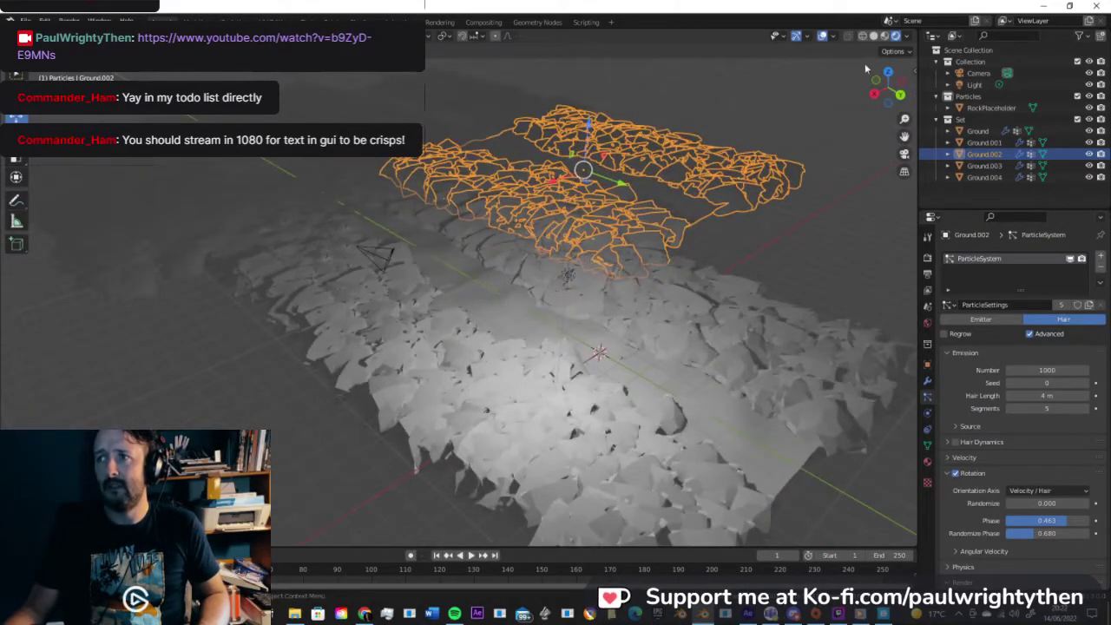
Step: Change the scene's Light to a Sun with a strength of 1.000
click(973, 84)
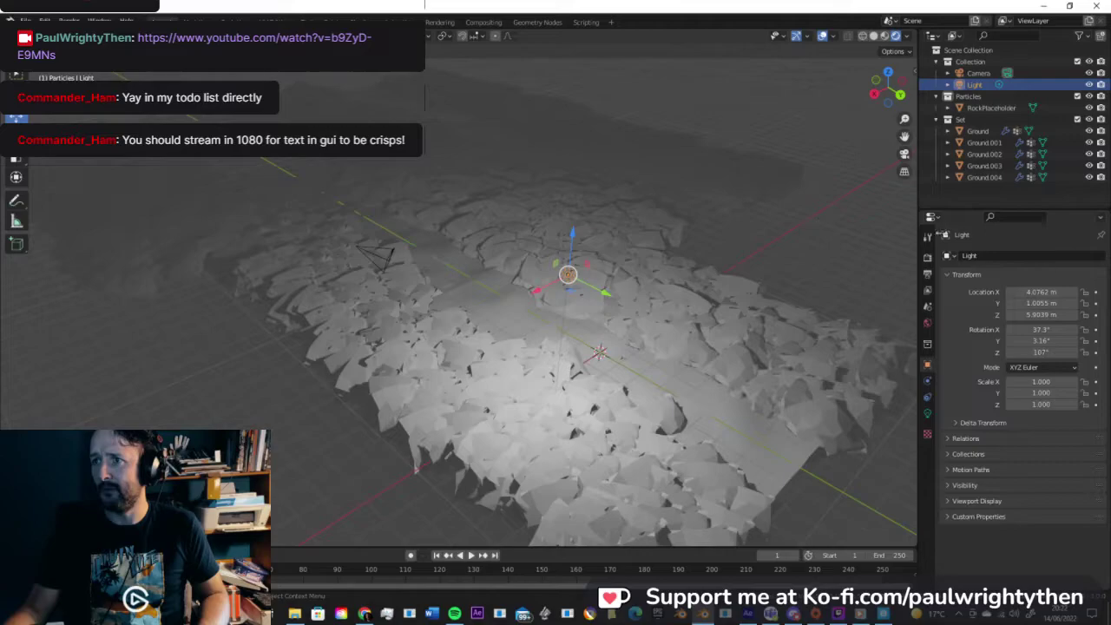
click(928, 416)
click(1007, 309)
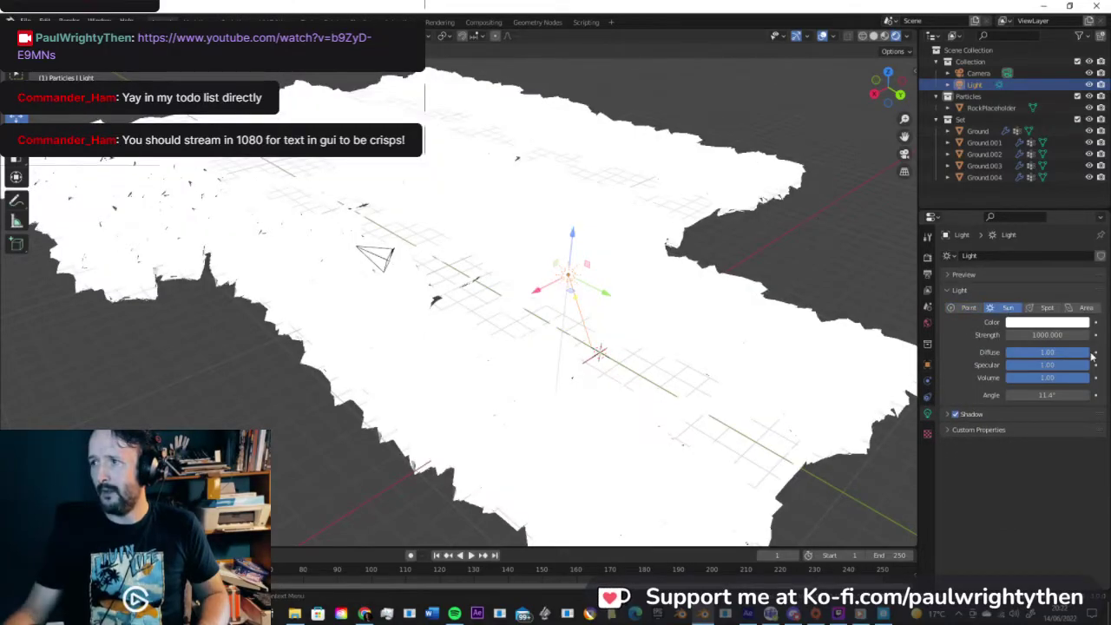
click(1048, 335)
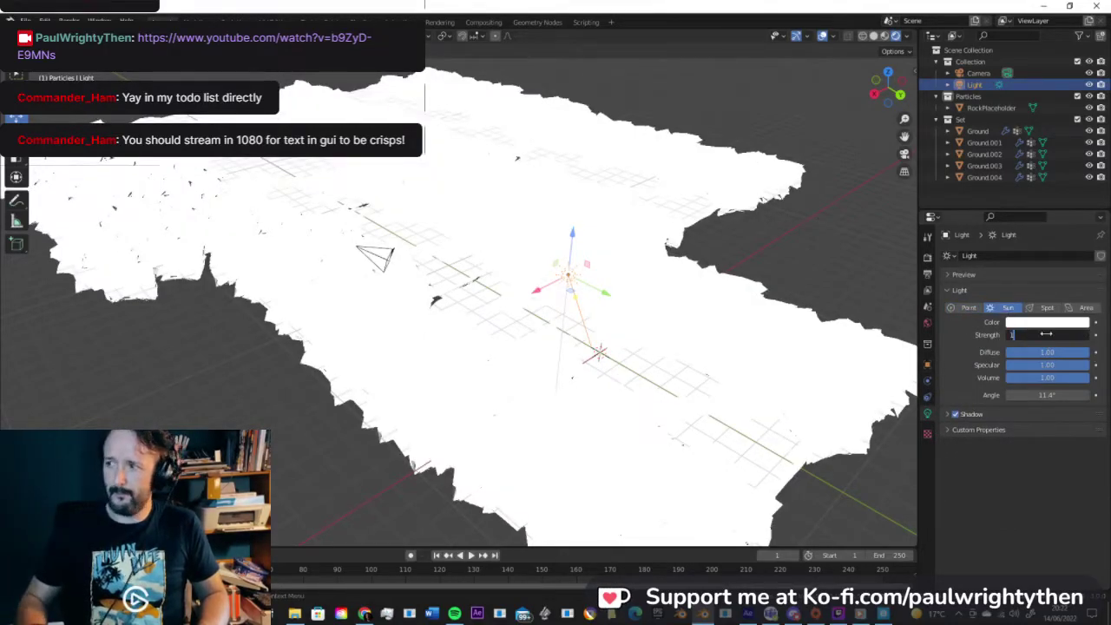
text(1)
key(Return)
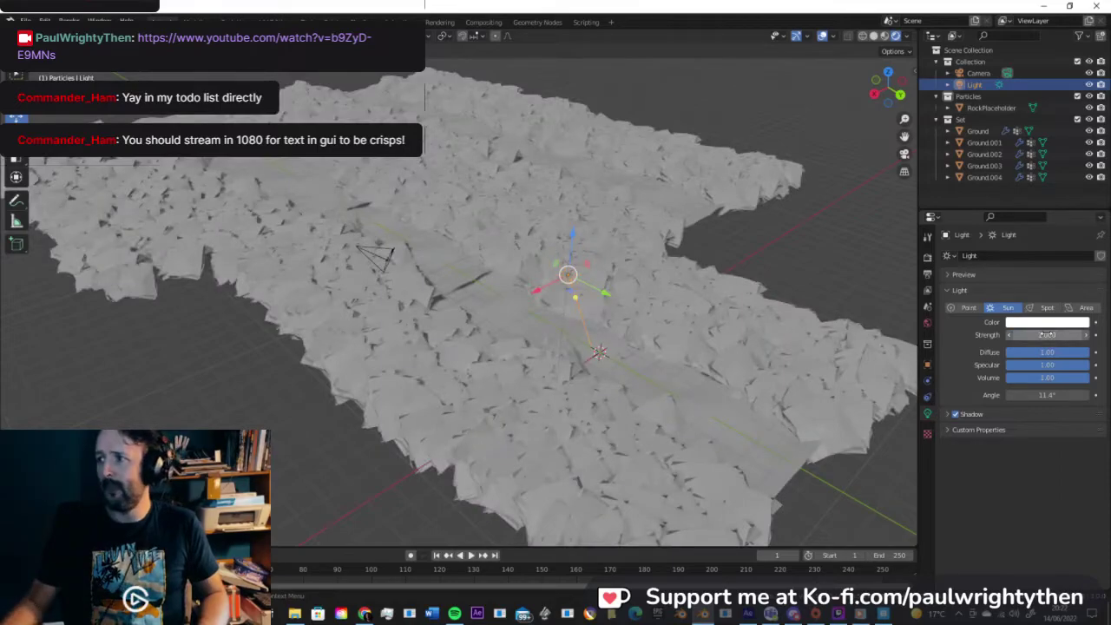
Step: Enable Contact Shadows in the Sun light's shadow settings
click(952, 415)
click(963, 466)
middle_drag(767, 339, 740, 283)
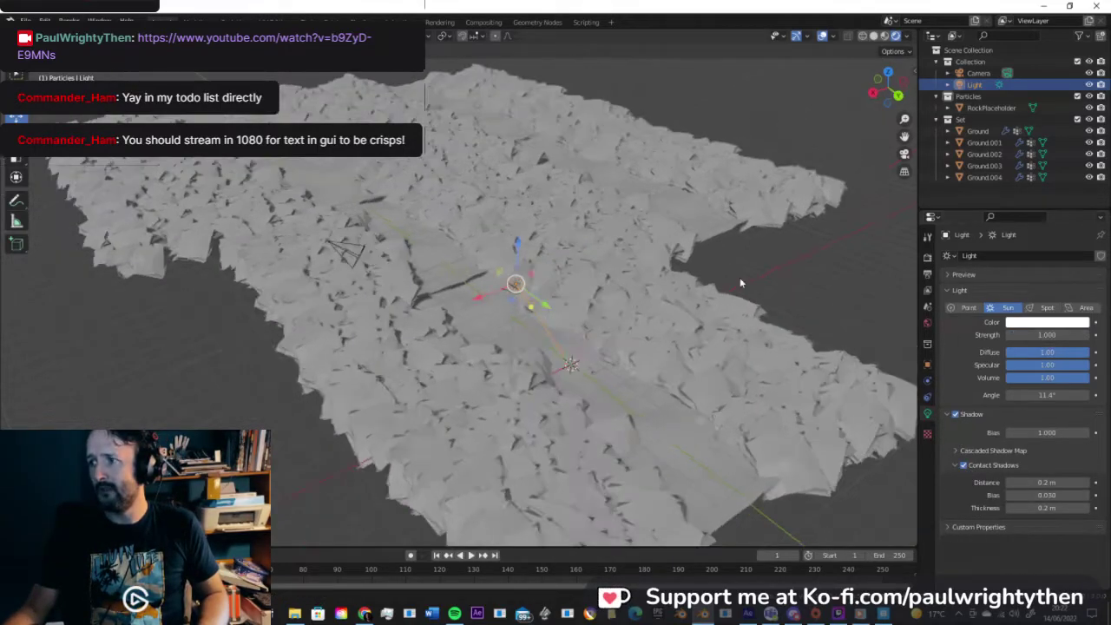
Step: Enable Ambient Occlusion, Bloom, Screen Space Reflections and Motion Blur in the Eevee render settings
click(927, 257)
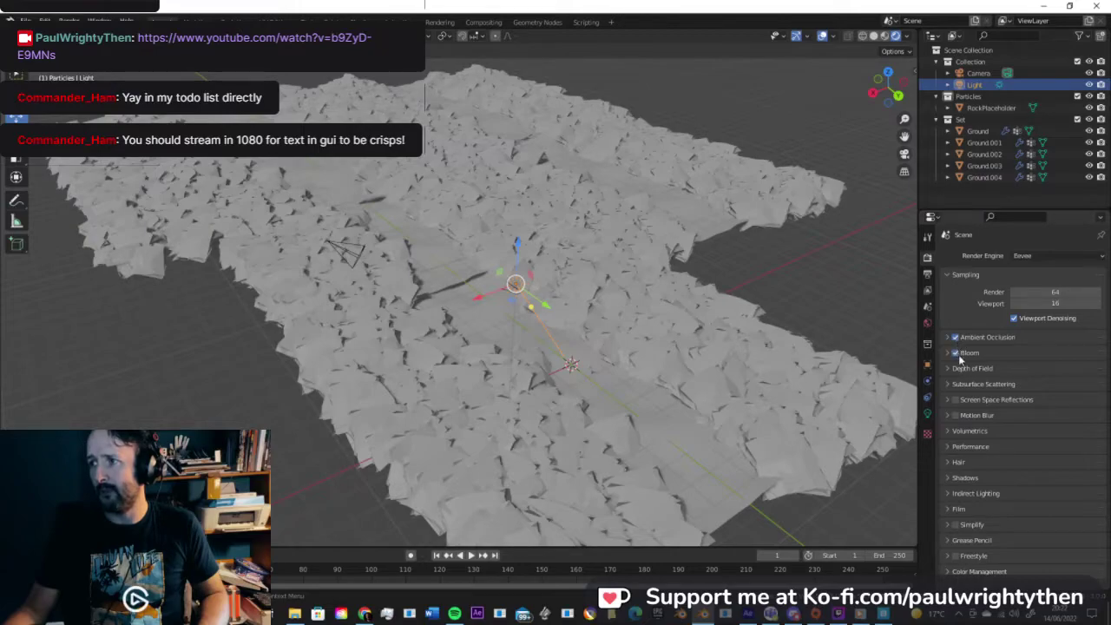
middle_drag(653, 291, 577, 269)
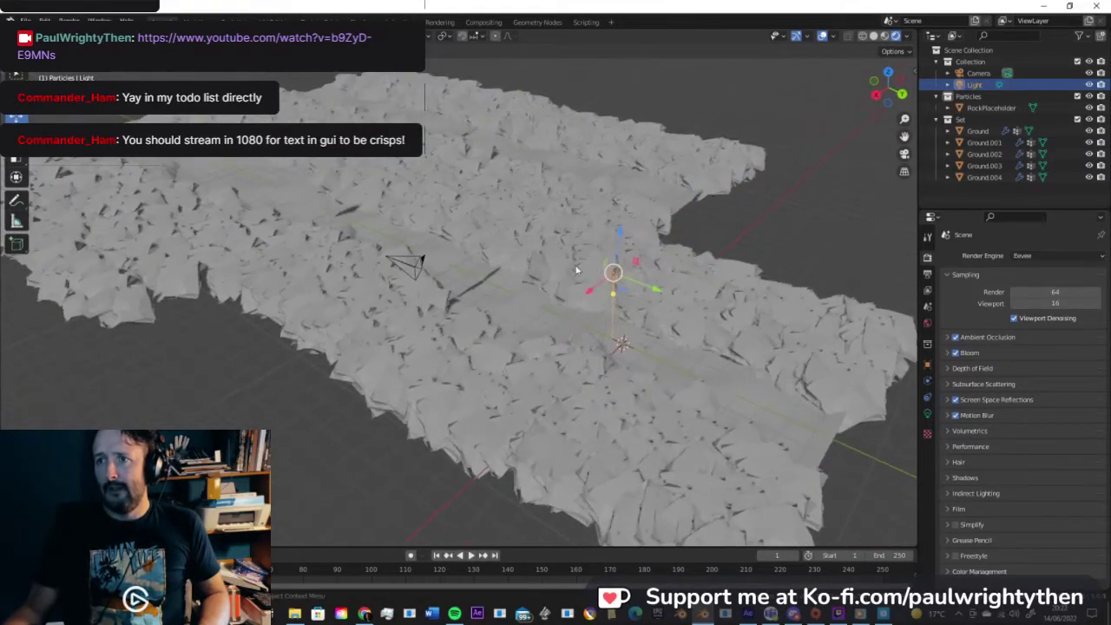
middle_drag(508, 275, 483, 238)
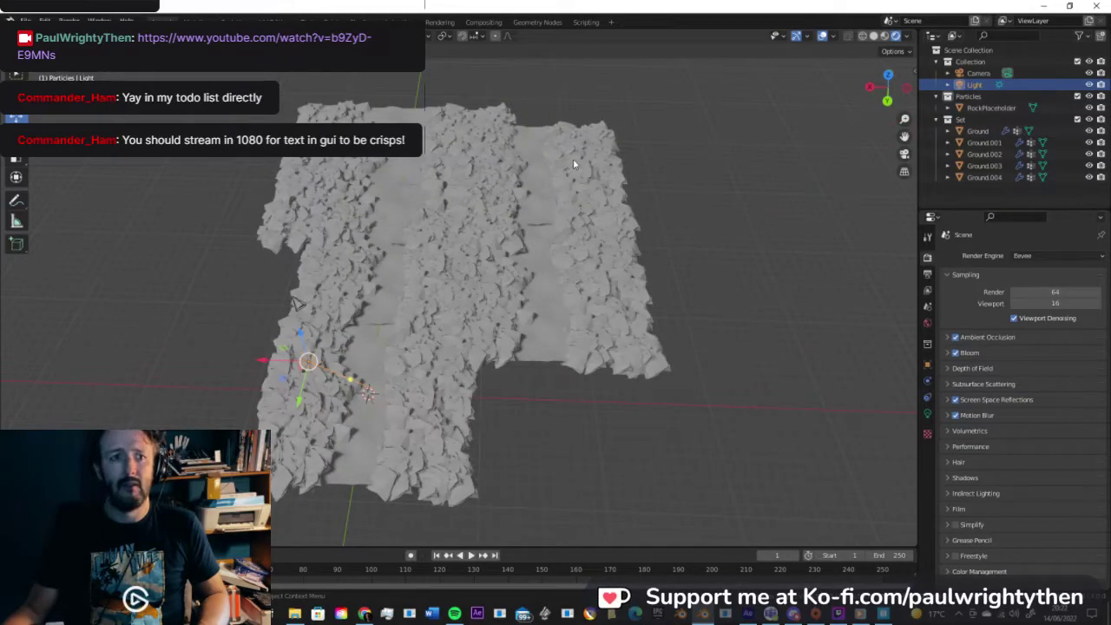
Step: Duplicate the second column's far tile, Ground.003, and move the copy along negative X to start a third column
middle_drag(550, 174, 527, 177)
click(527, 177)
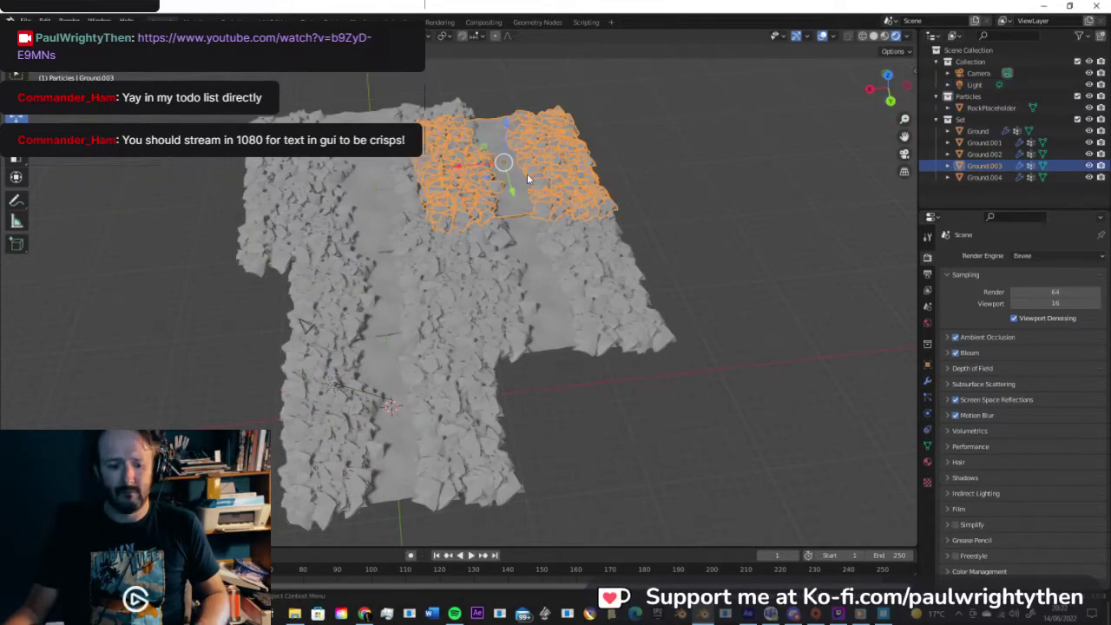
key(shift+d)
right_click(473, 175)
key(g)
click(765, 263)
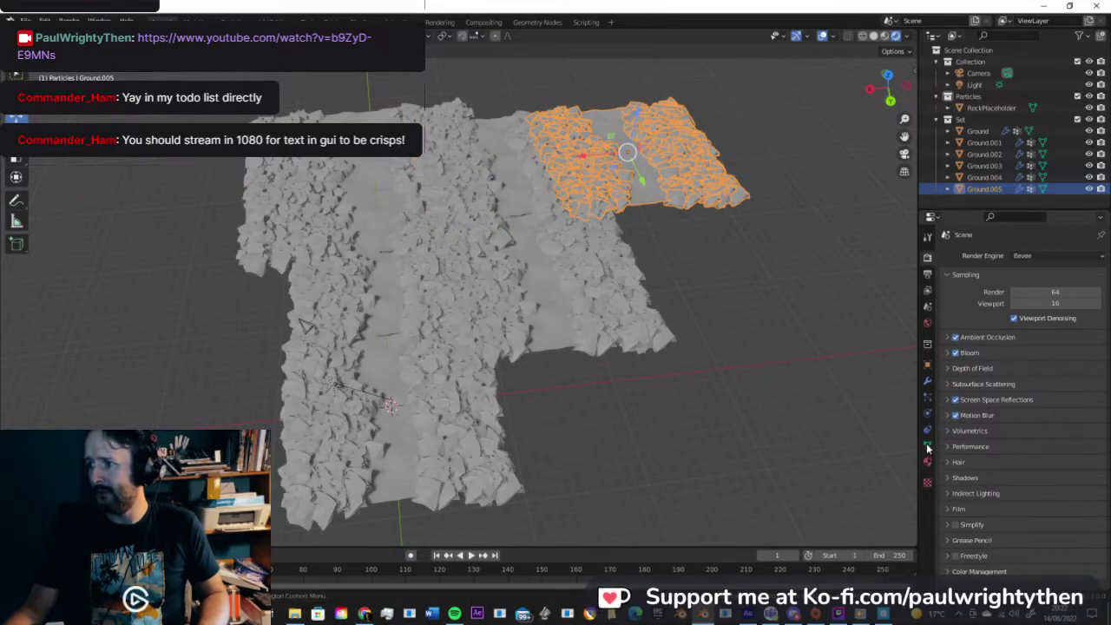
Step: Set the Displace modifier strength on Ground.005 to 8.600 and move the tile further along negative X
click(928, 380)
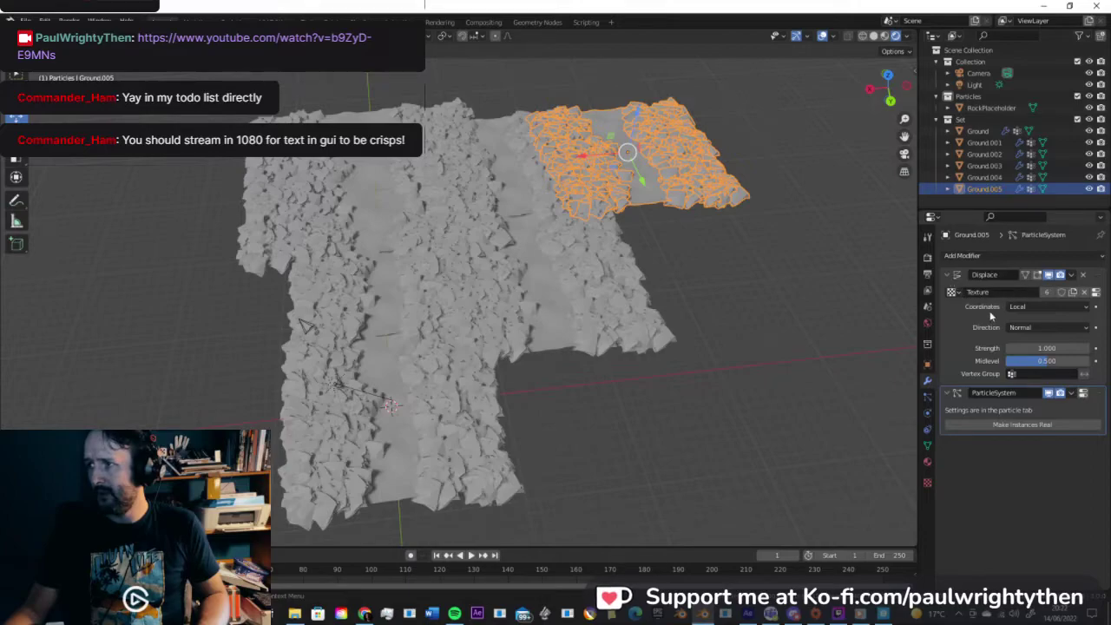
drag(1046, 348, 1083, 348)
middle_drag(306, 325, 390, 317)
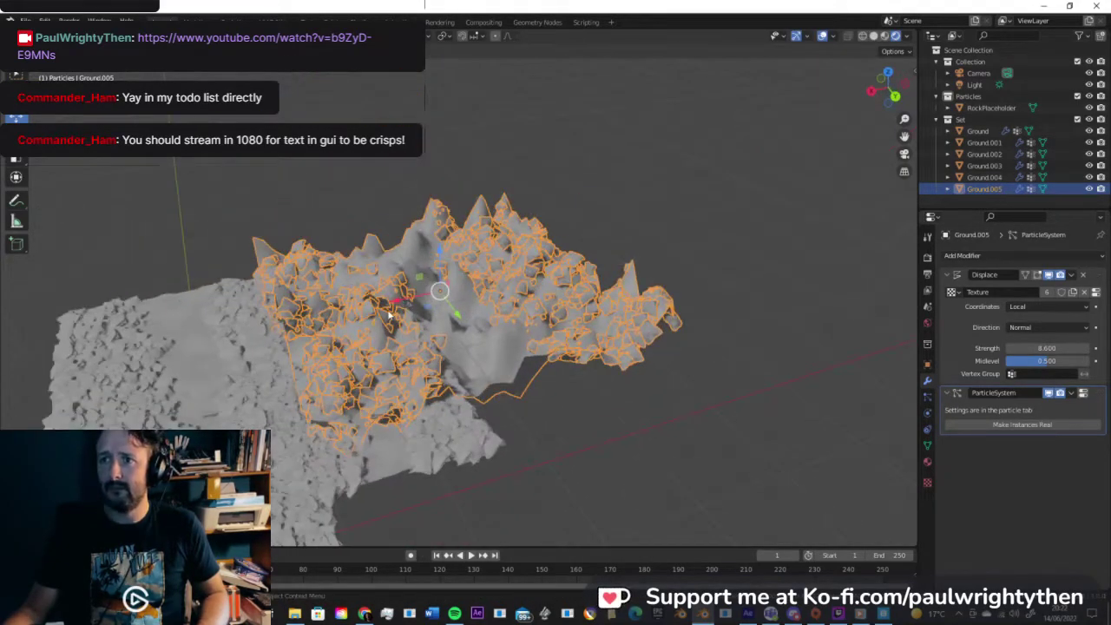
drag(403, 301, 502, 280)
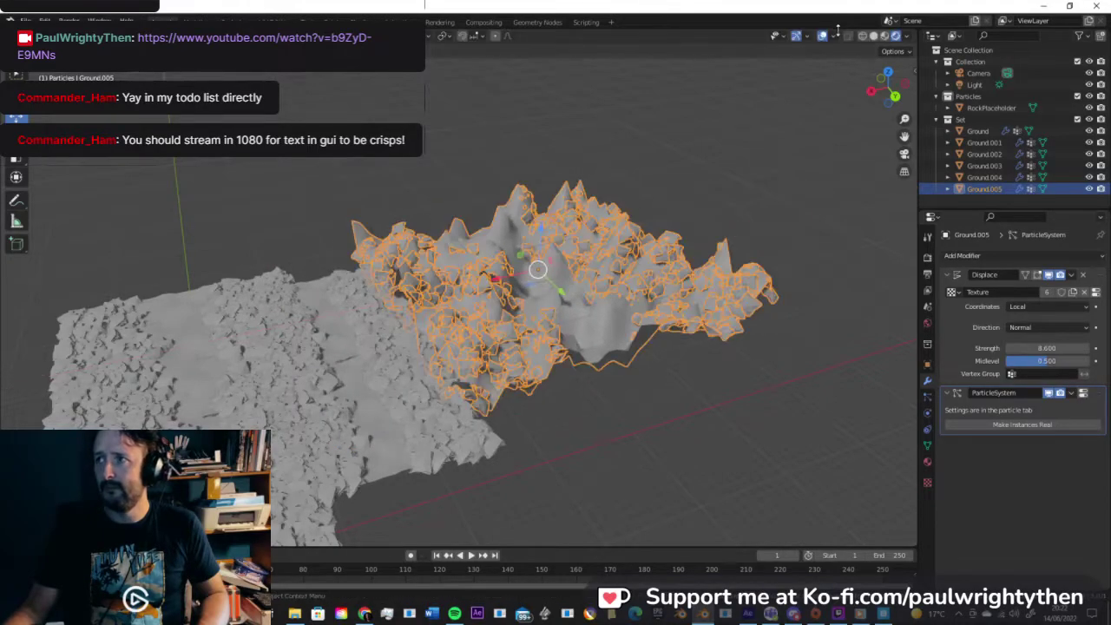
Step: Tilt the Ground.005 tile about 13.2° around the Y axis and deselect it
click(821, 37)
middle_drag(673, 167, 530, 260)
middle_drag(327, 271, 617, 368)
click(795, 36)
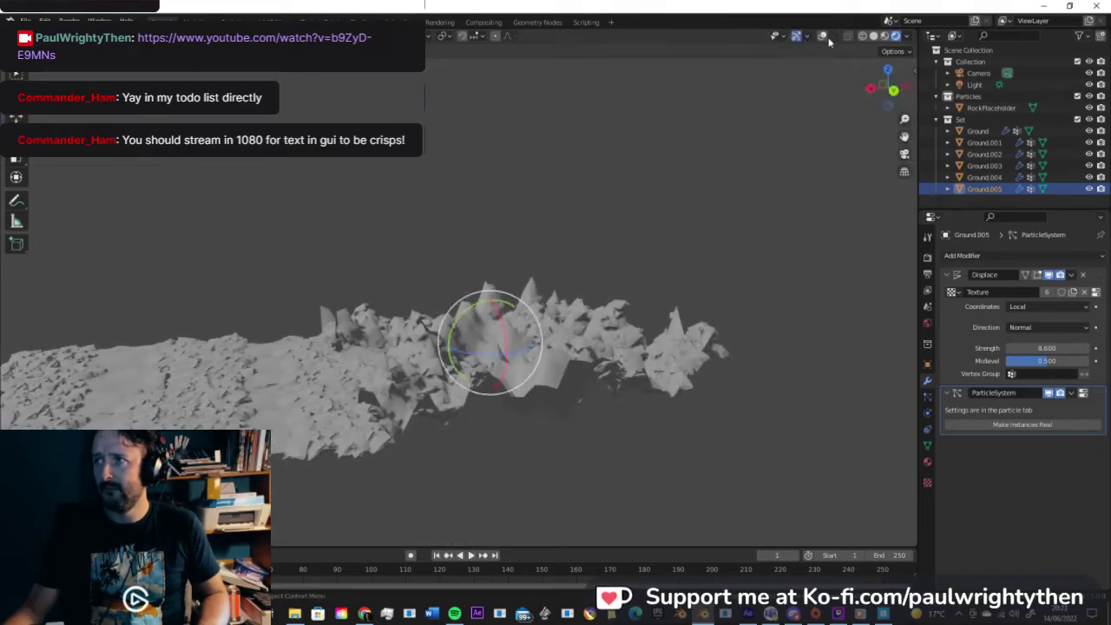
click(822, 36)
drag(455, 336, 461, 373)
click(658, 414)
middle_drag(657, 414, 674, 382)
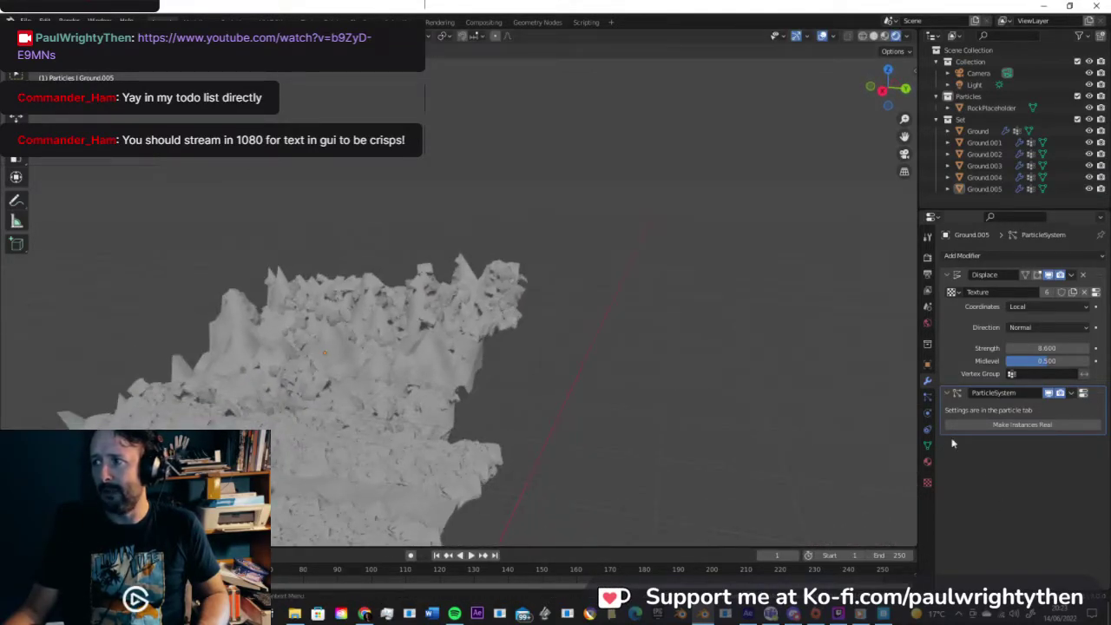
Step: Add a Subdivision Surface modifier to Ground.005 and place it between Displace and ParticleSystem
click(964, 256)
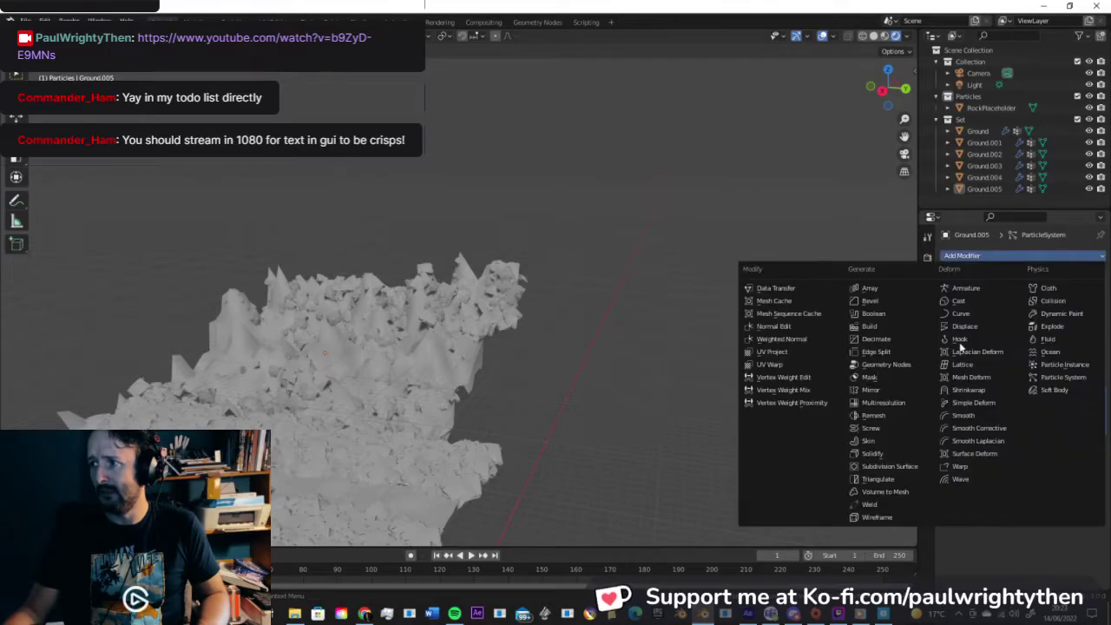
click(899, 467)
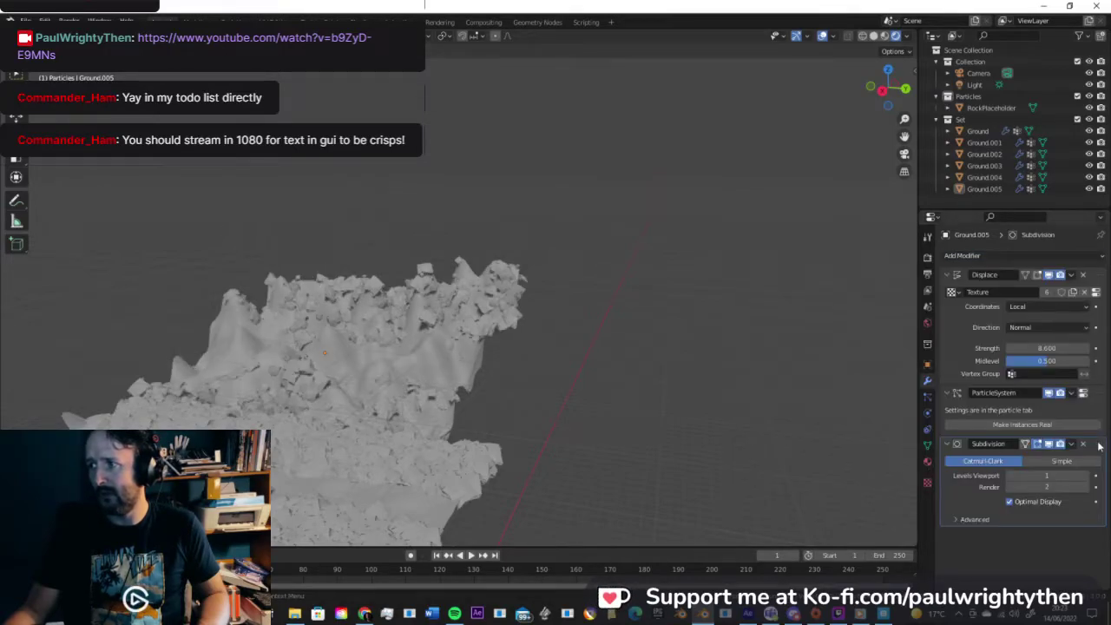
drag(1099, 445, 1098, 385)
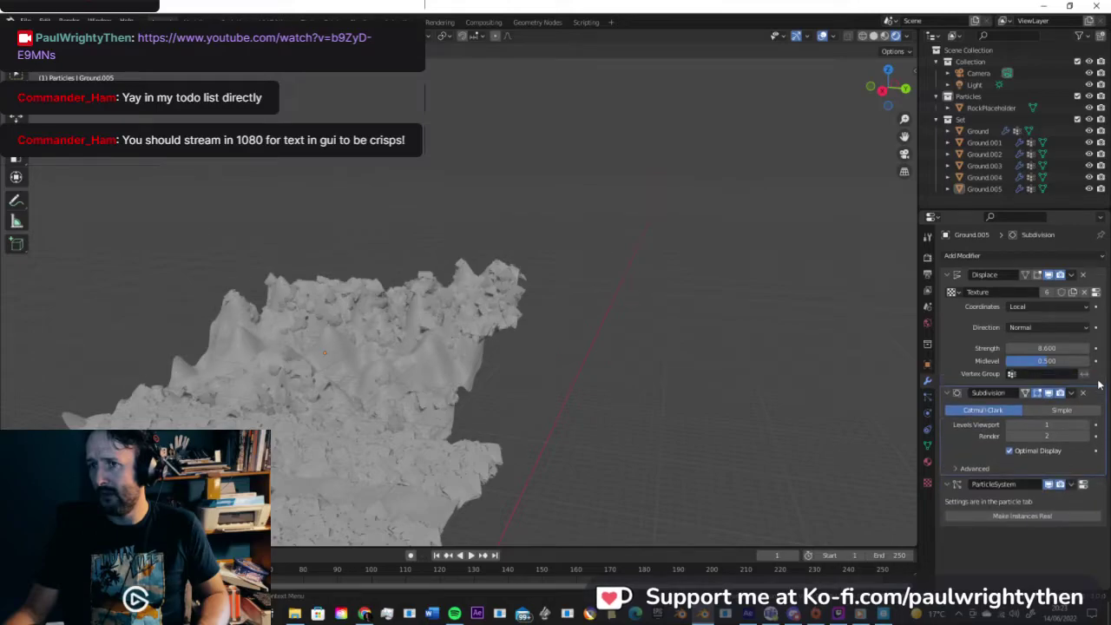
middle_drag(457, 283, 856, 429)
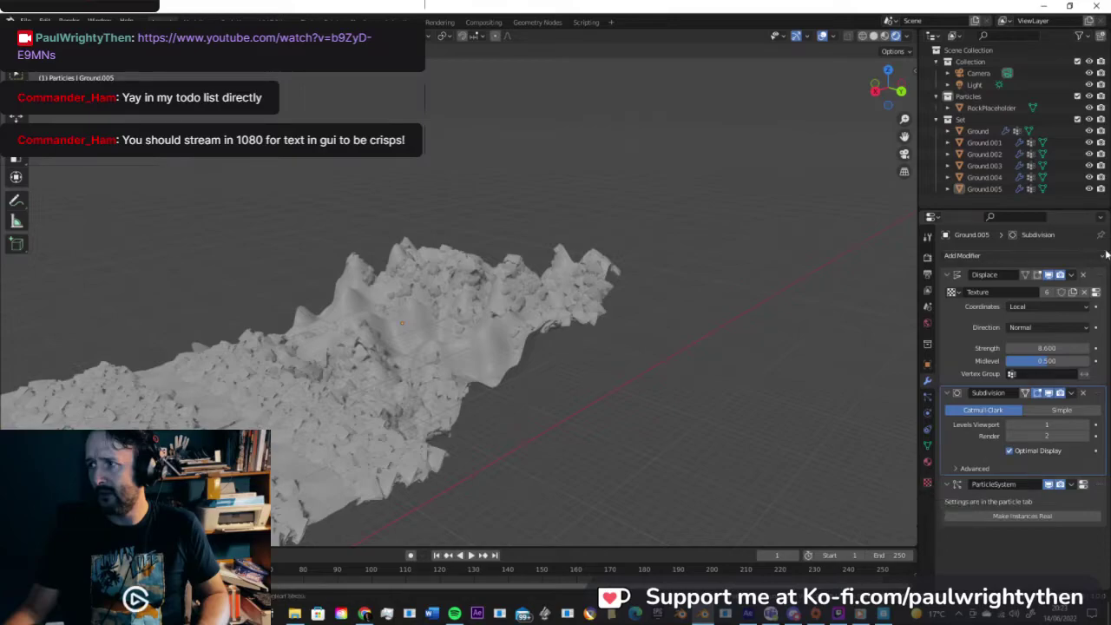
Step: Set Ground.005's Clouds displacement texture to size 10, depth 24 and nabla 0.00
click(927, 482)
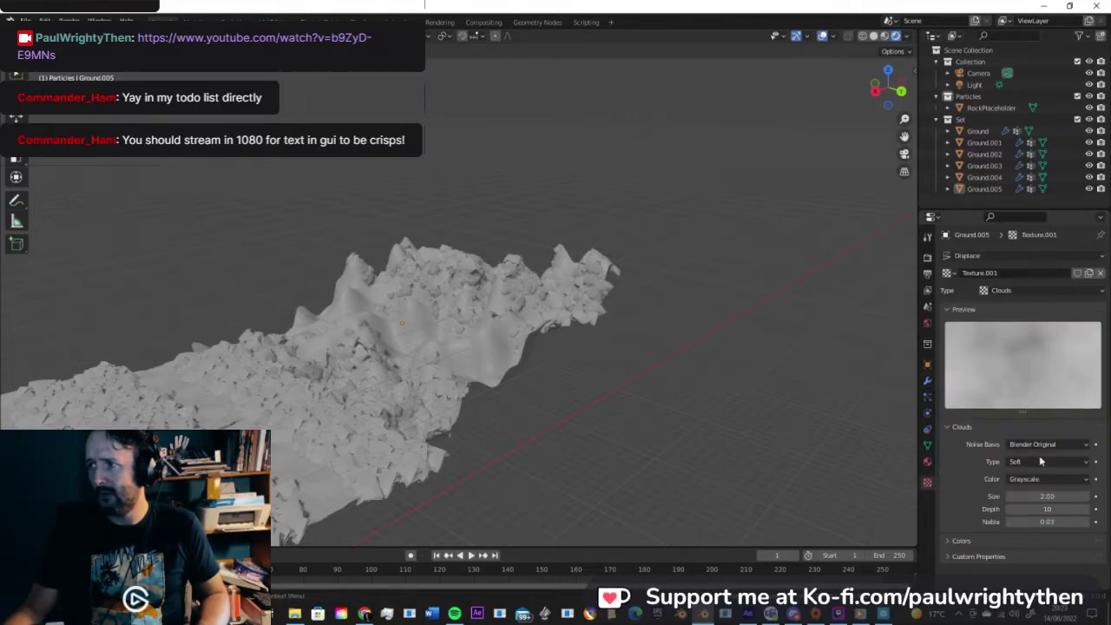
drag(1047, 497, 1011, 521)
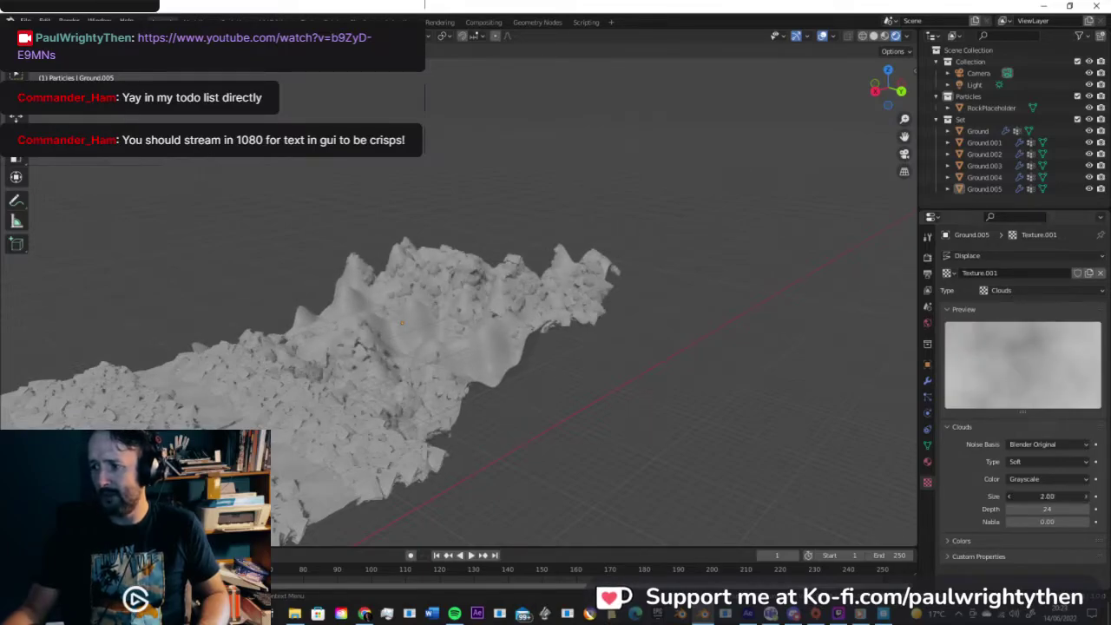
key(Return)
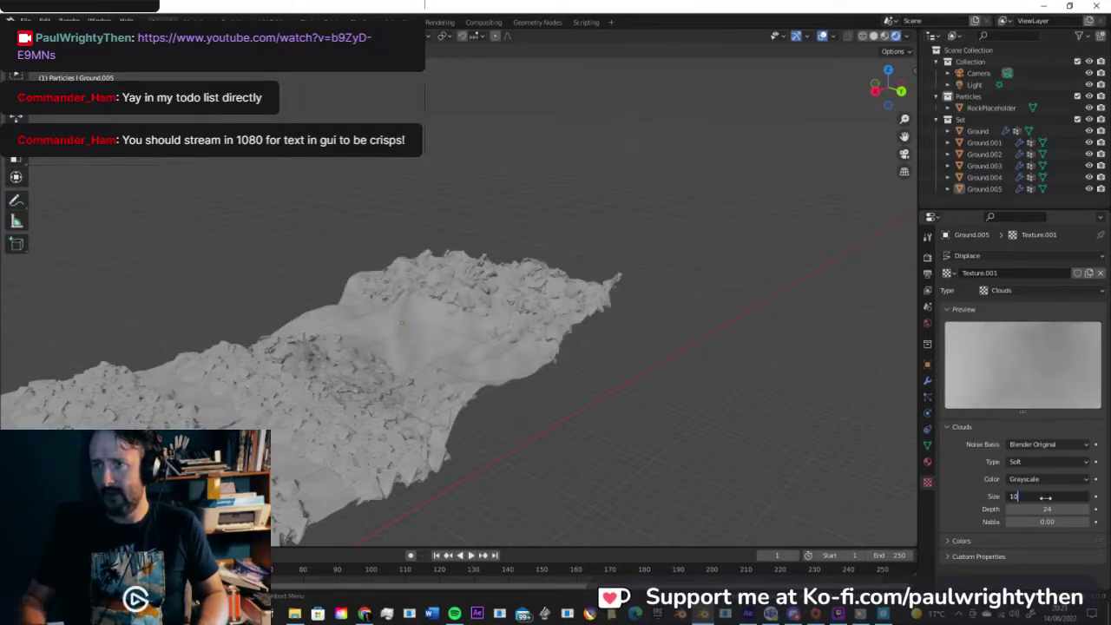
key(Return)
Step: Select Ground.005 and paint more weight across its bare central path in Weight Paint mode to scatter rocks there
middle_drag(586, 387, 420, 390)
click(419, 390)
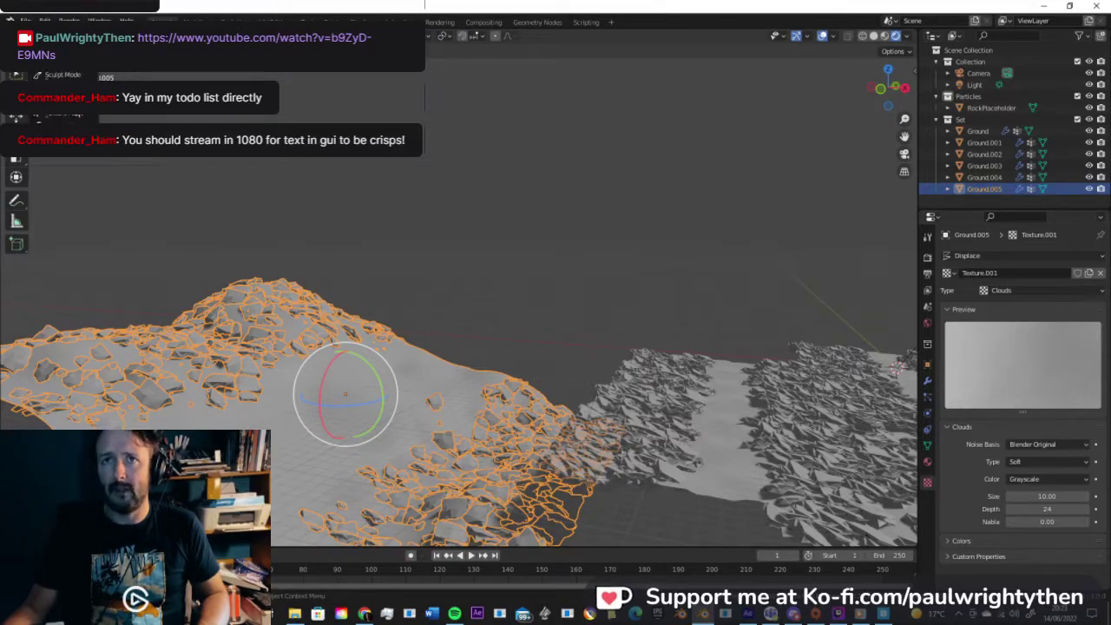
click(60, 115)
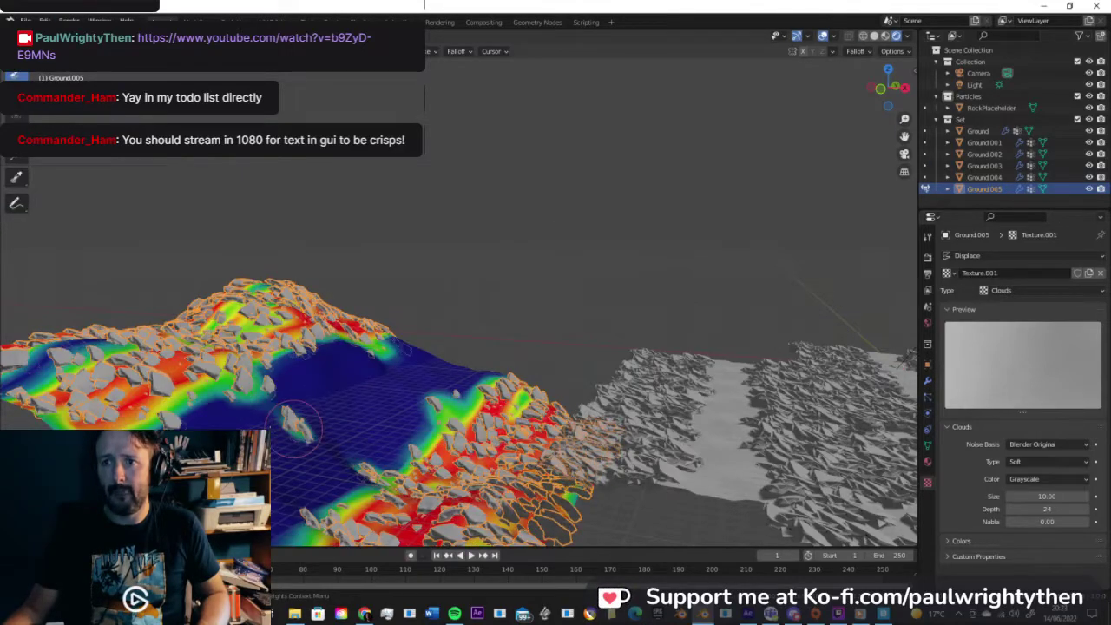
mouse_move(234, 317)
mouse_down()
mouse_move(130, 365)
mouse_move(377, 412)
mouse_move(312, 373)
mouse_move(294, 452)
mouse_move(174, 365)
mouse_move(477, 486)
mouse_move(241, 418)
mouse_move(521, 433)
mouse_move(451, 486)
mouse_move(416, 334)
mouse_up()
middle_drag(519, 346, 285, 322)
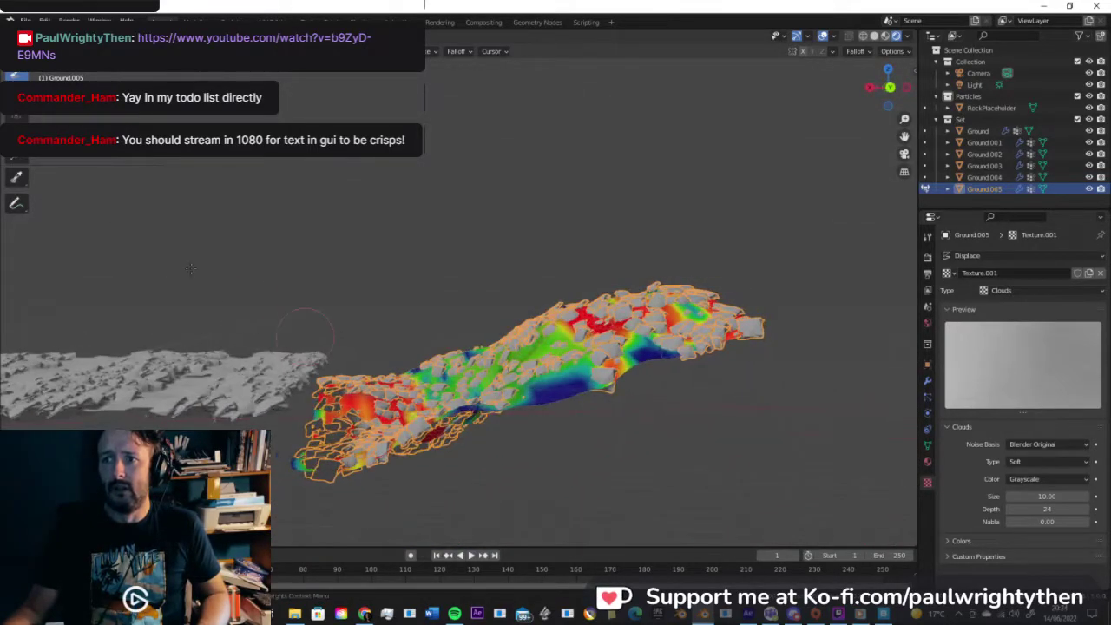
Step: Return to Object Mode and raise Ground.005 to a Z location of about 4.33 m
key(Tab)
key(Tab)
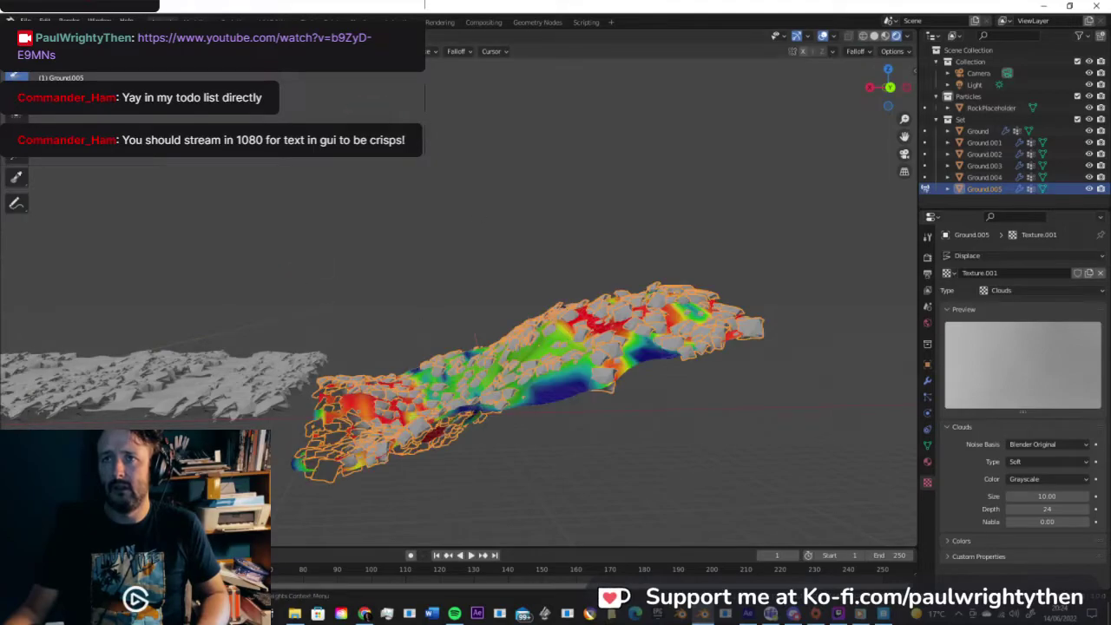
key(ctrl+Tab)
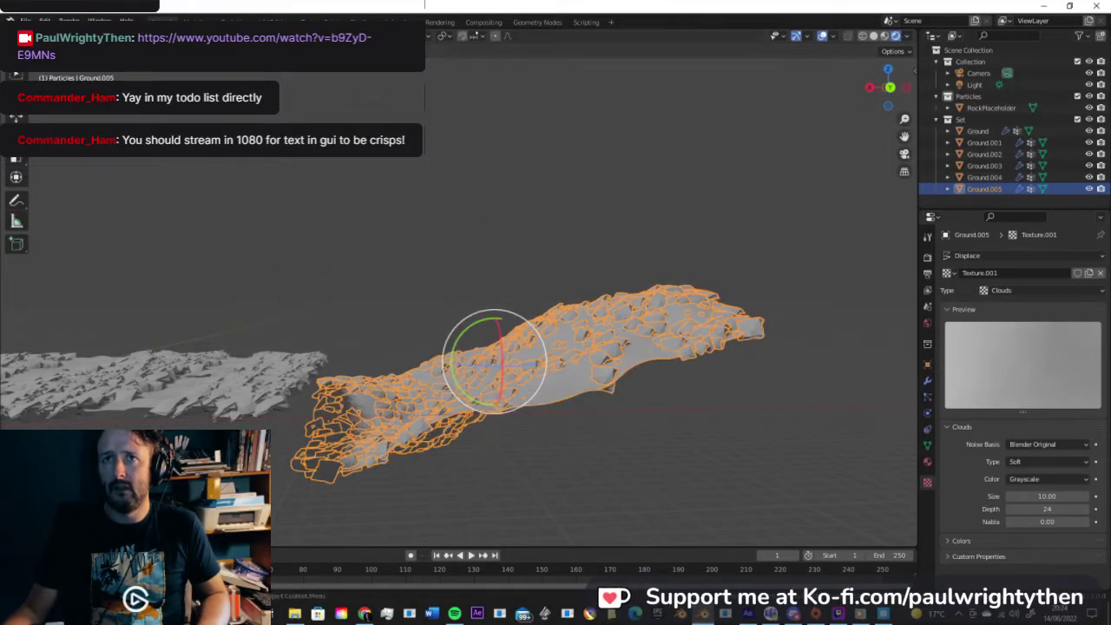
drag(497, 317, 487, 276)
middle_drag(488, 276, 467, 310)
Step: Lock the camera to the view and reframe it low over the terrain towards the tilted tile, with overlays hidden meanwhile
key(KP_0)
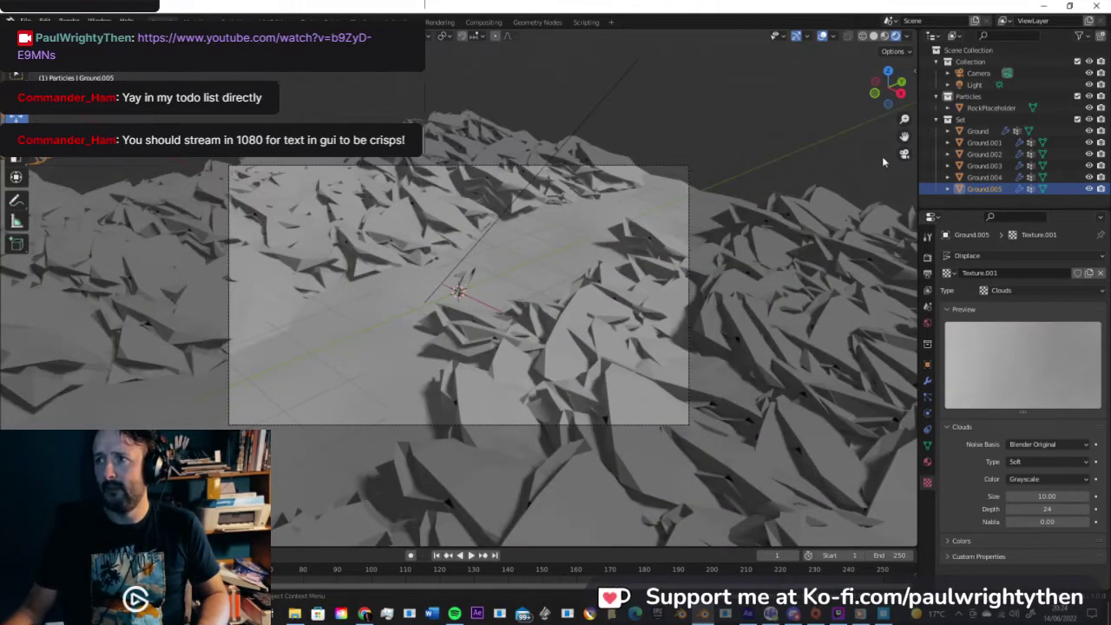
key(n)
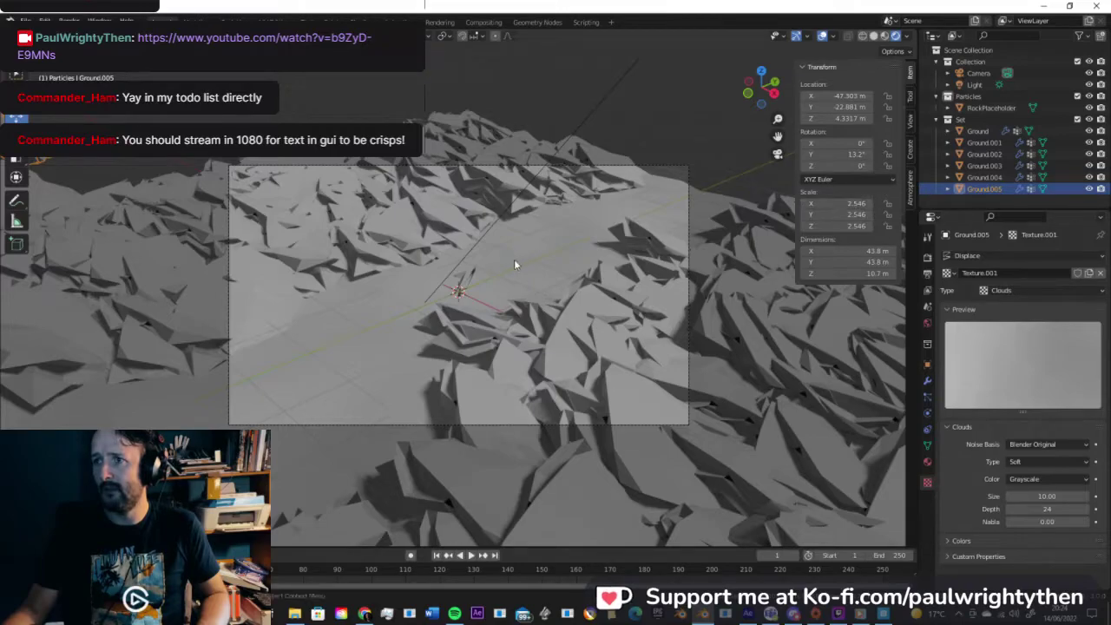
click(910, 124)
middle_drag(476, 226, 601, 293)
click(821, 37)
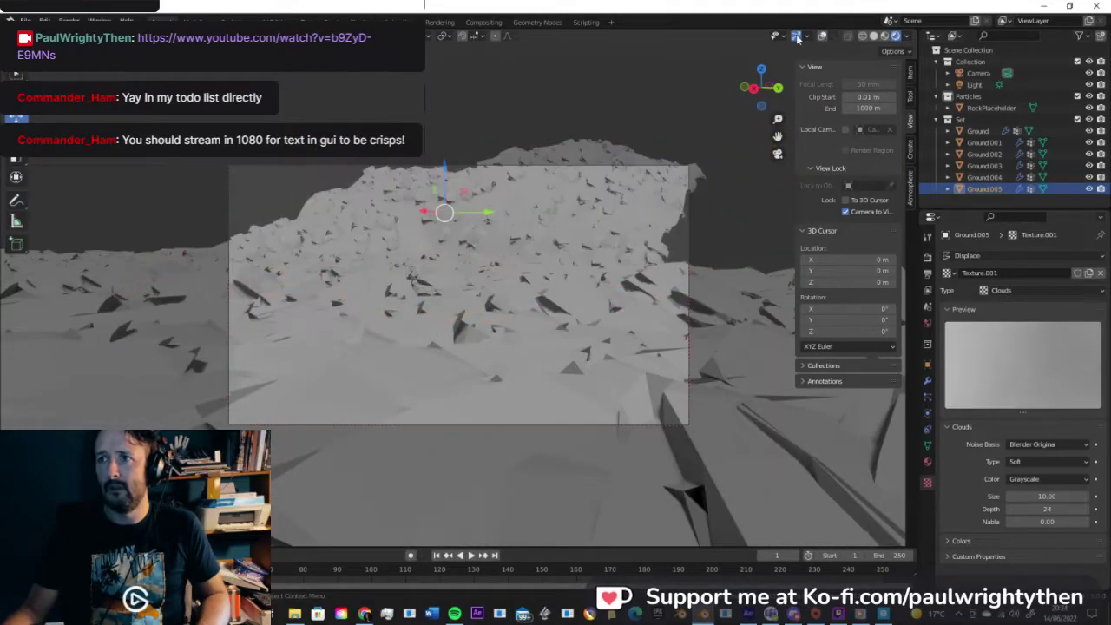
middle_drag(591, 233, 276, 321)
middle_drag(244, 329, 540, 298)
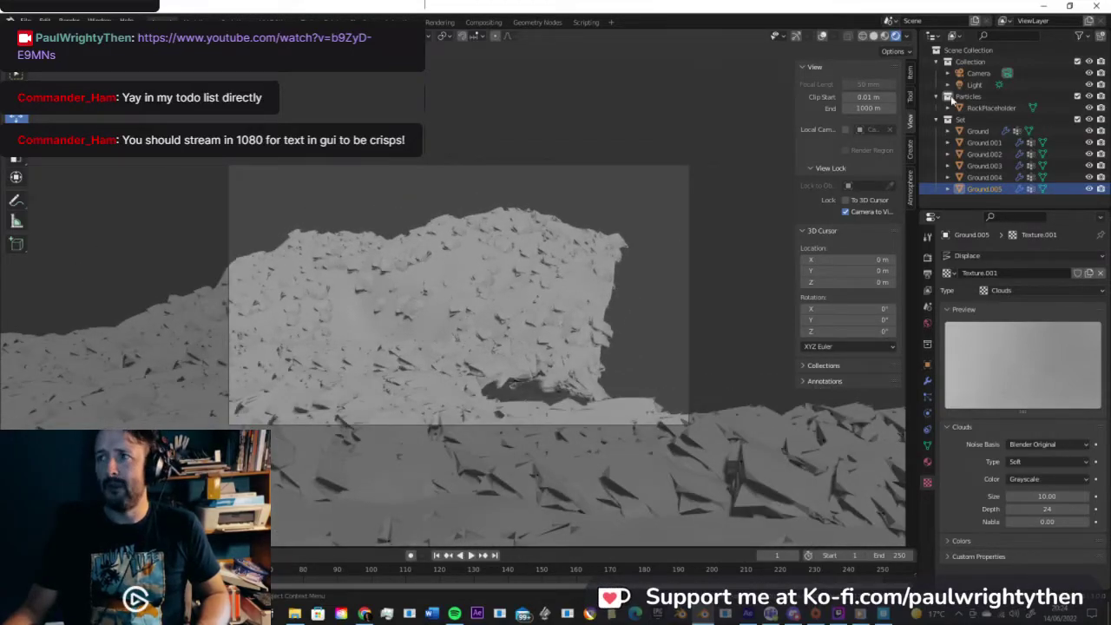
click(825, 36)
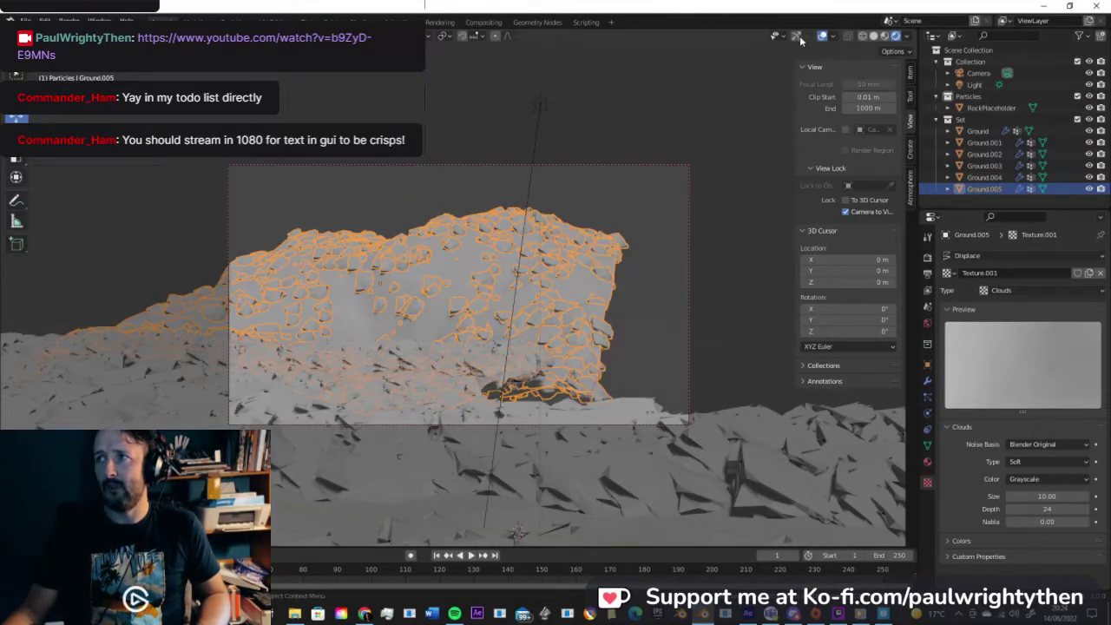
Step: Duplicate the tilted Ground.005 tile twice along positive Y to extend the raised slope by two tiles
key(shift+d)
right_click(492, 293)
drag(424, 284, 790, 282)
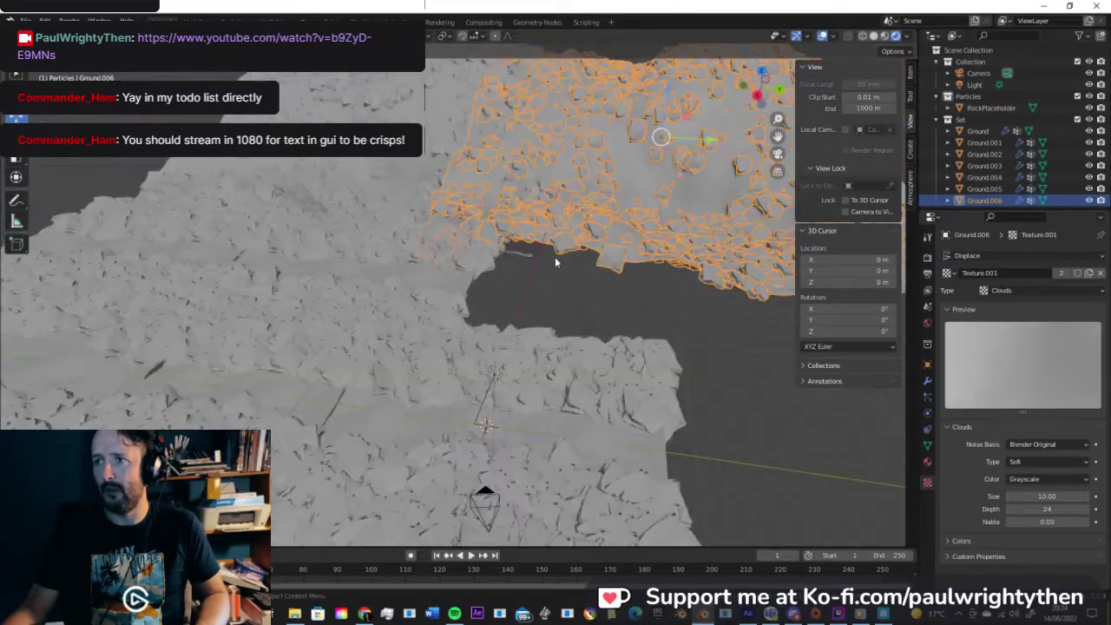
scroll(554, 257, down, 5)
middle_drag(491, 246, 518, 234)
key(shift+d)
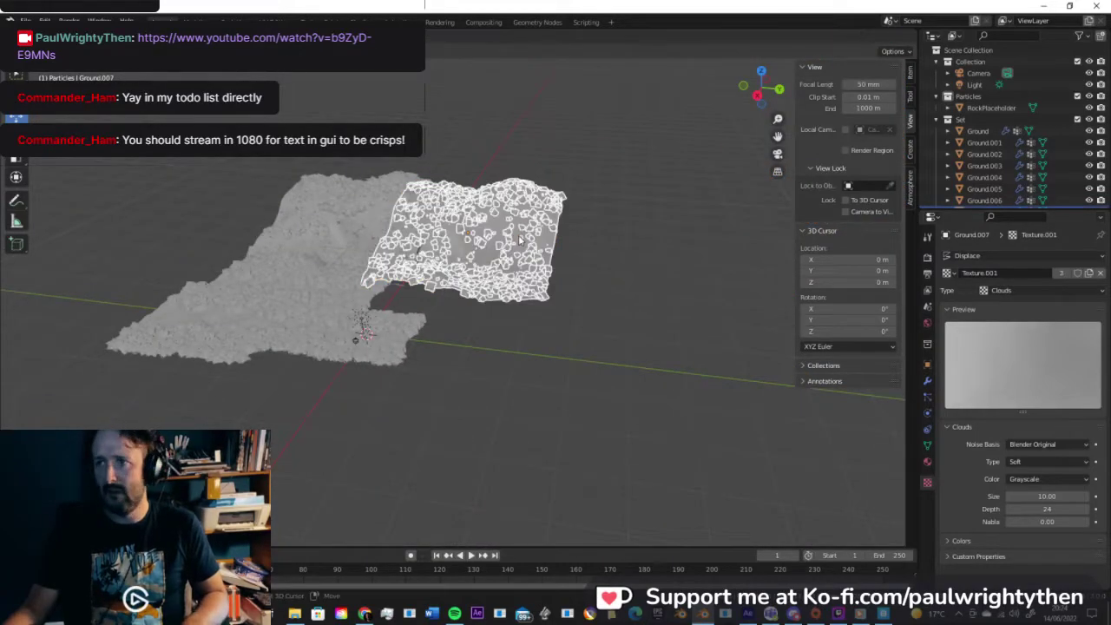
right_click(519, 240)
drag(518, 239, 684, 251)
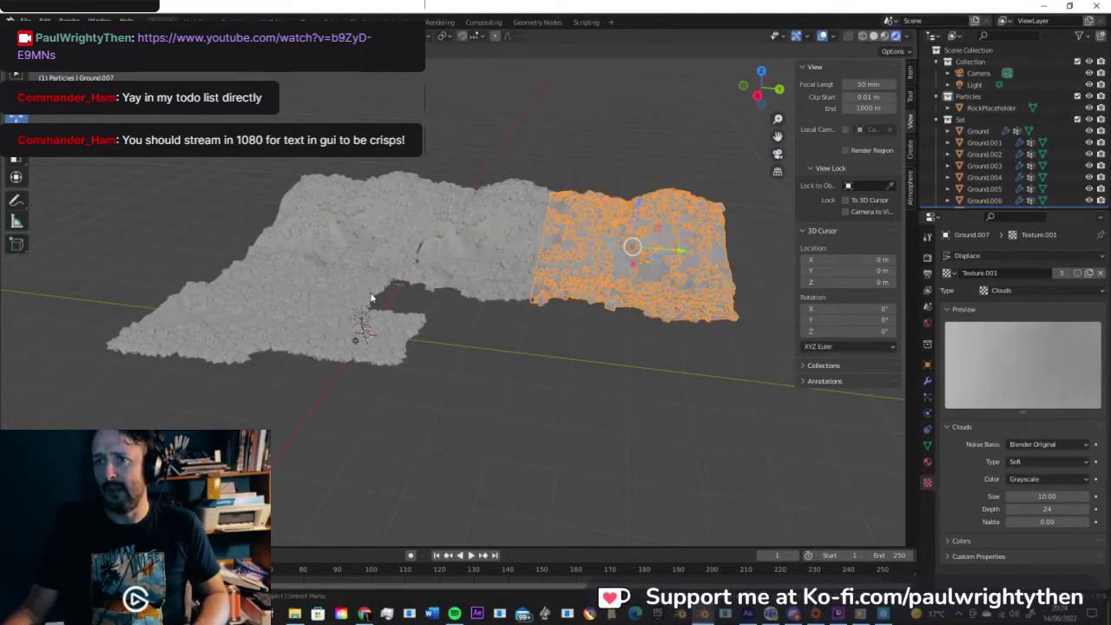
Step: Duplicate Ground.002 and Ground.003 together twice along positive Y, offsetting the second pair about 37.85 m, to extend the second column
click(286, 274)
shift+click(252, 290)
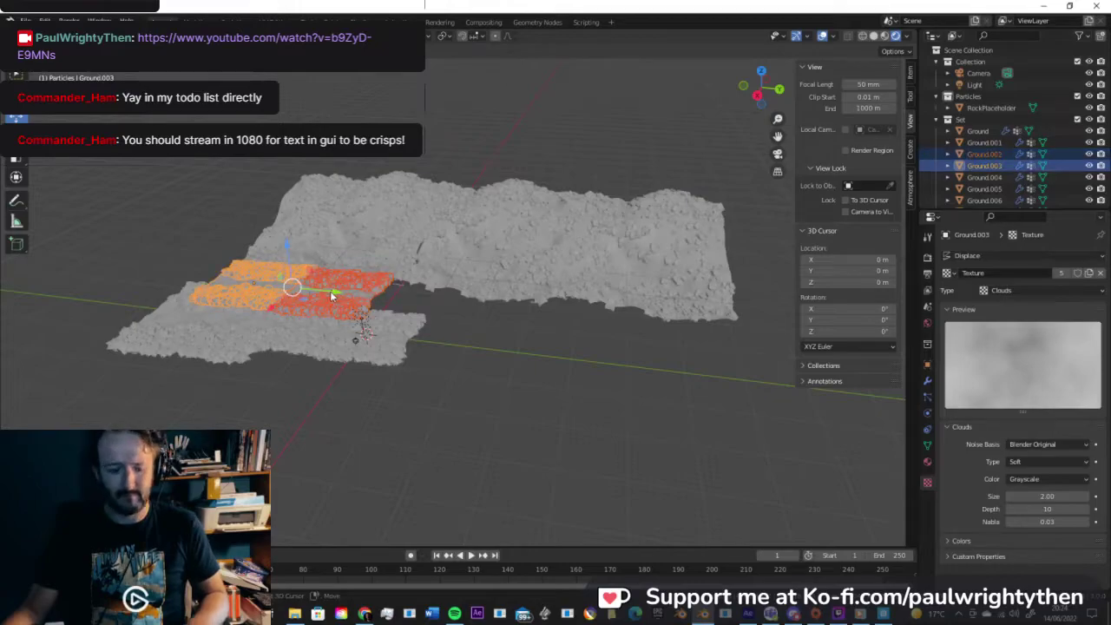
key(shift+d)
drag(334, 296, 690, 344)
key(shift+d)
right_click(489, 334)
mouse_move(446, 327)
middle_down()
mouse_move(442, 315)
mouse_move(526, 307)
mouse_move(573, 287)
mouse_move(310, 315)
mouse_move(247, 307)
mouse_move(268, 288)
mouse_move(292, 324)
mouse_move(396, 338)
mouse_move(481, 325)
mouse_move(458, 327)
middle_up()
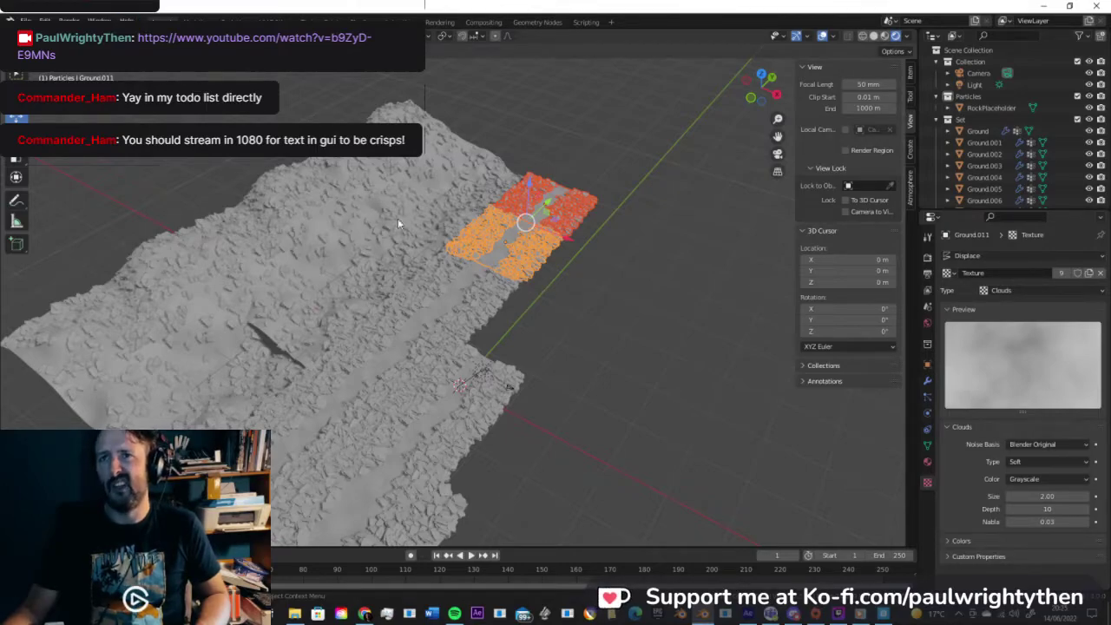
key(KP_3)
Step: Replace the timeline with the Asset Browser and enlarge it to browse the User Library assets
click(16, 556)
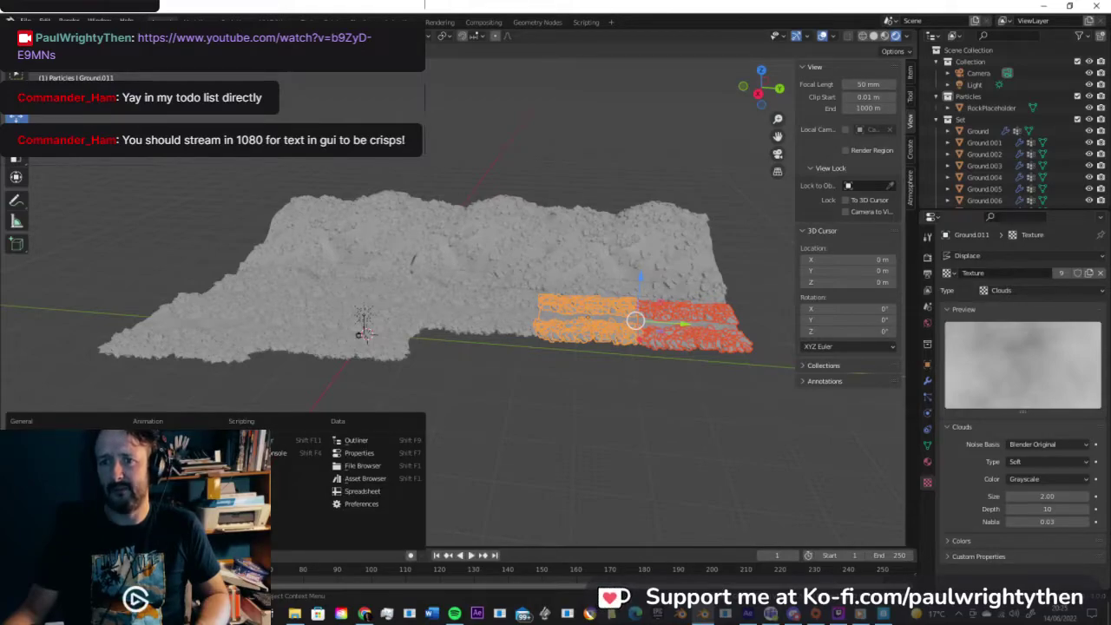
click(315, 457)
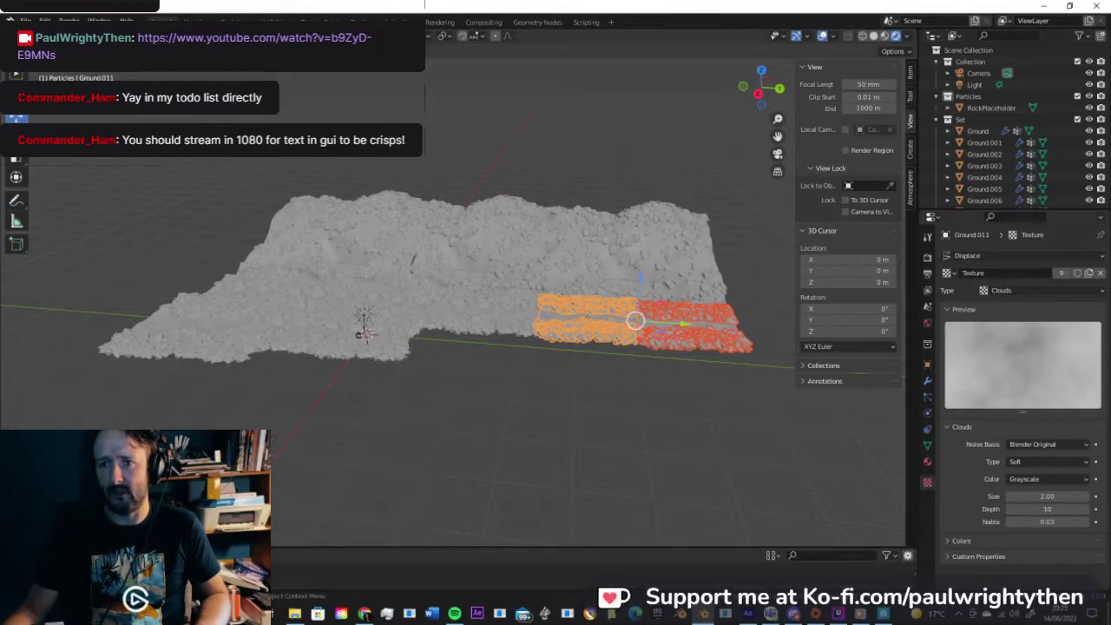
drag(117, 548, 117, 431)
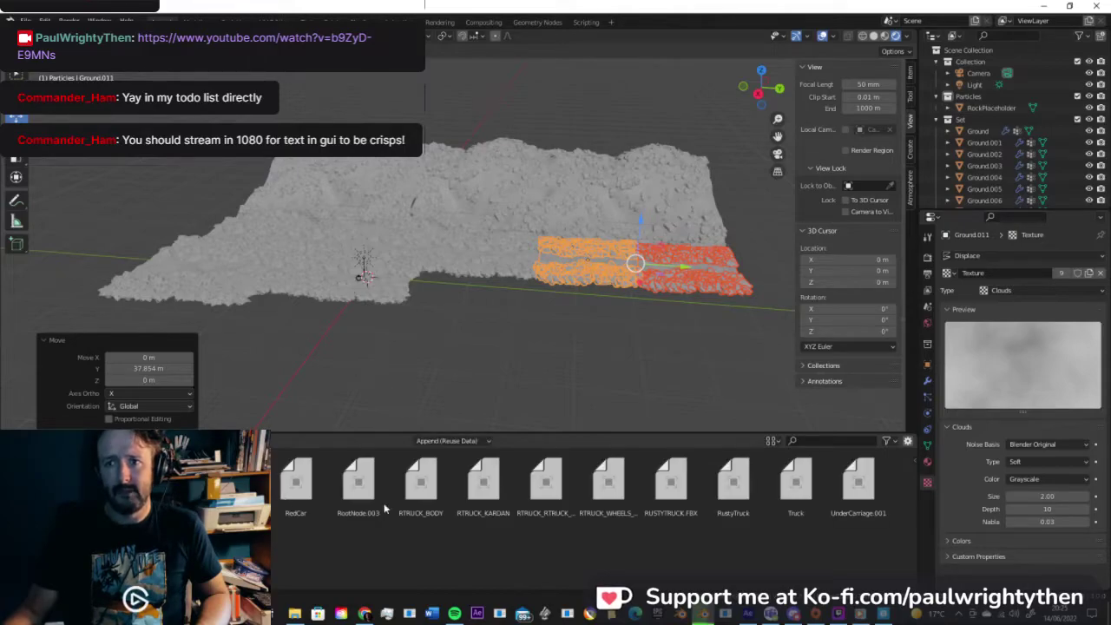
drag(447, 432, 447, 238)
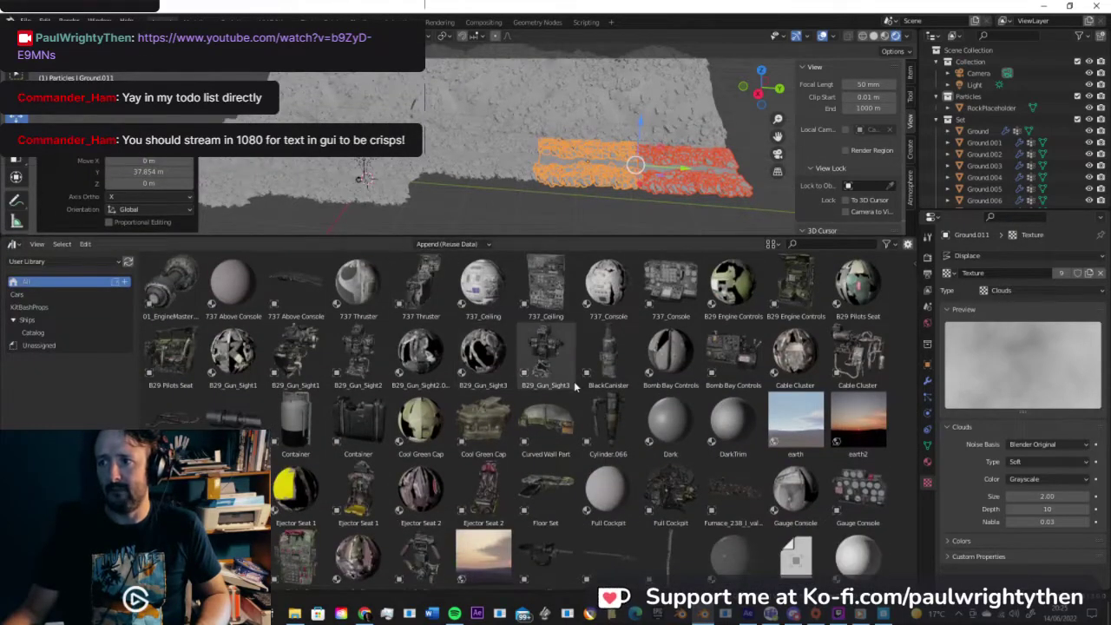
scroll(646, 384, down, 2)
scroll(646, 373, up, 2)
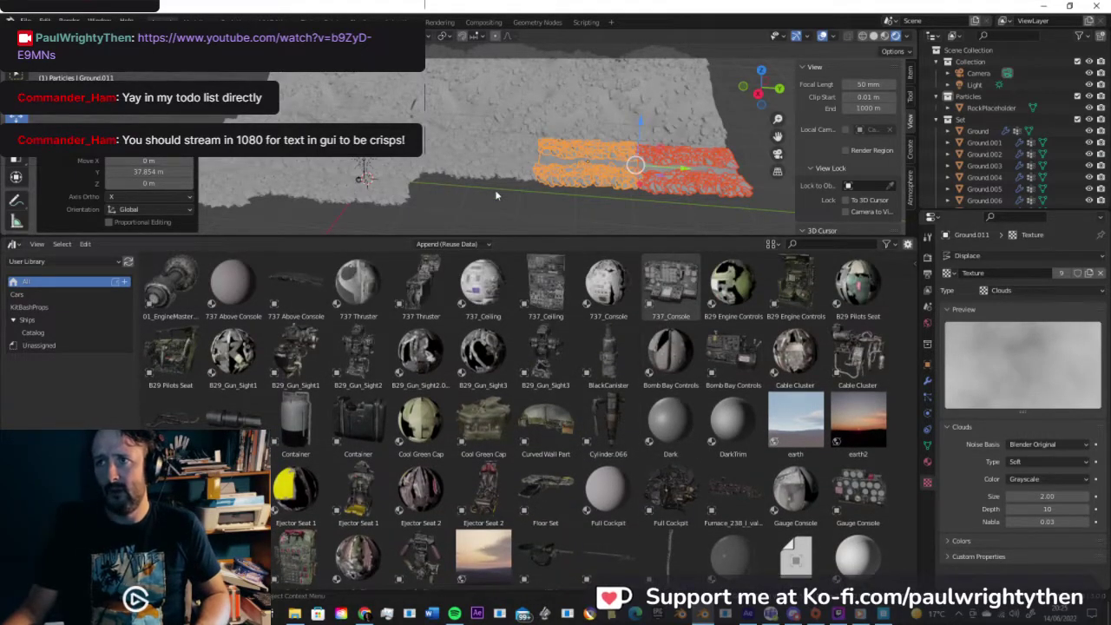
Step: Deselect the terrain tiles, collapse the three collections in the outliner and add a new collection to the Scene Collection
key(Delete)
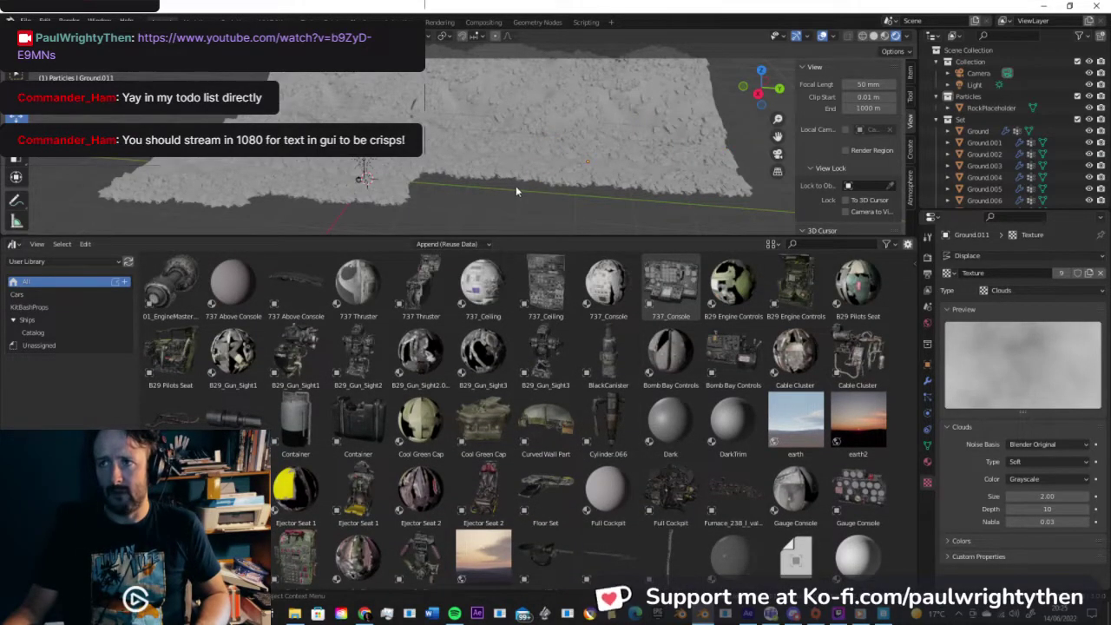
click(936, 120)
click(936, 97)
click(936, 62)
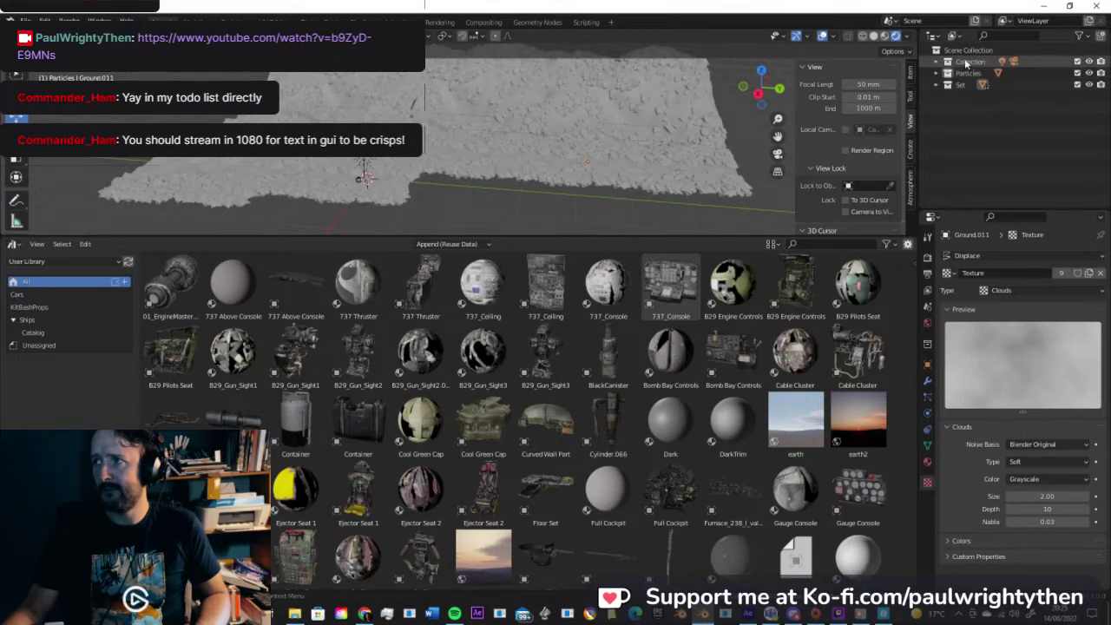
right_click(962, 116)
click(964, 108)
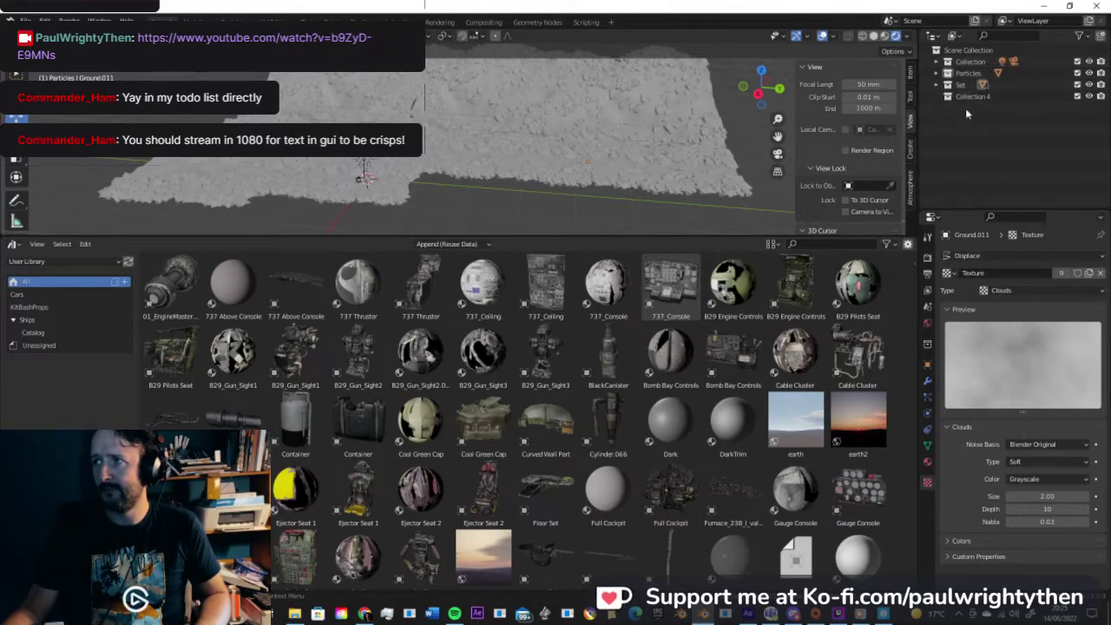
Step: Rename the new Collection 4 as Ship
double_click(972, 96)
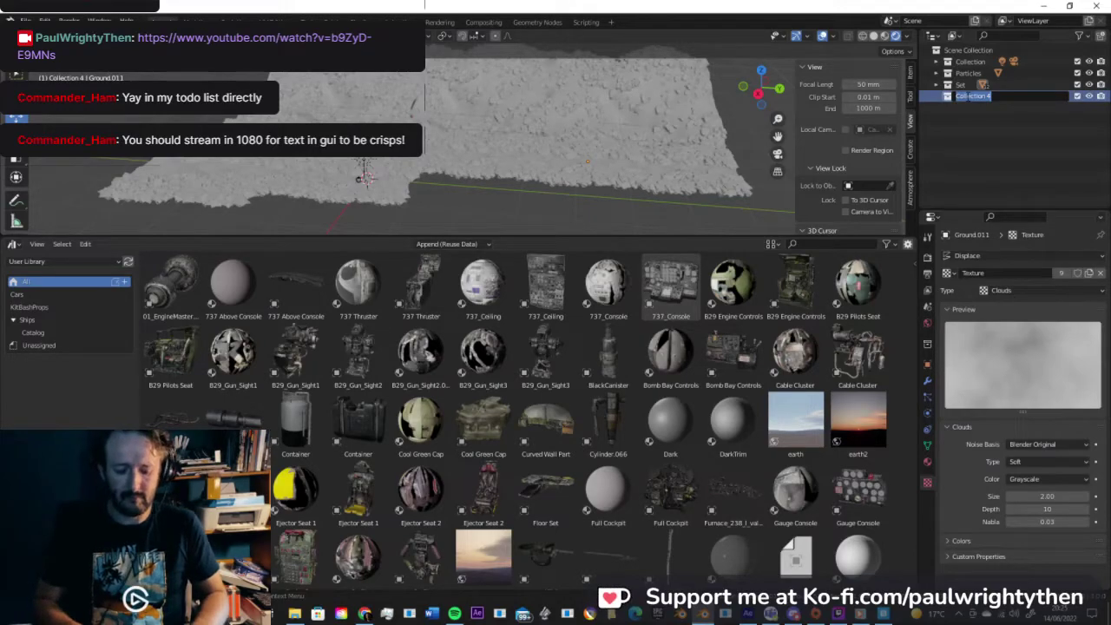
text(Ship)
key(Return)
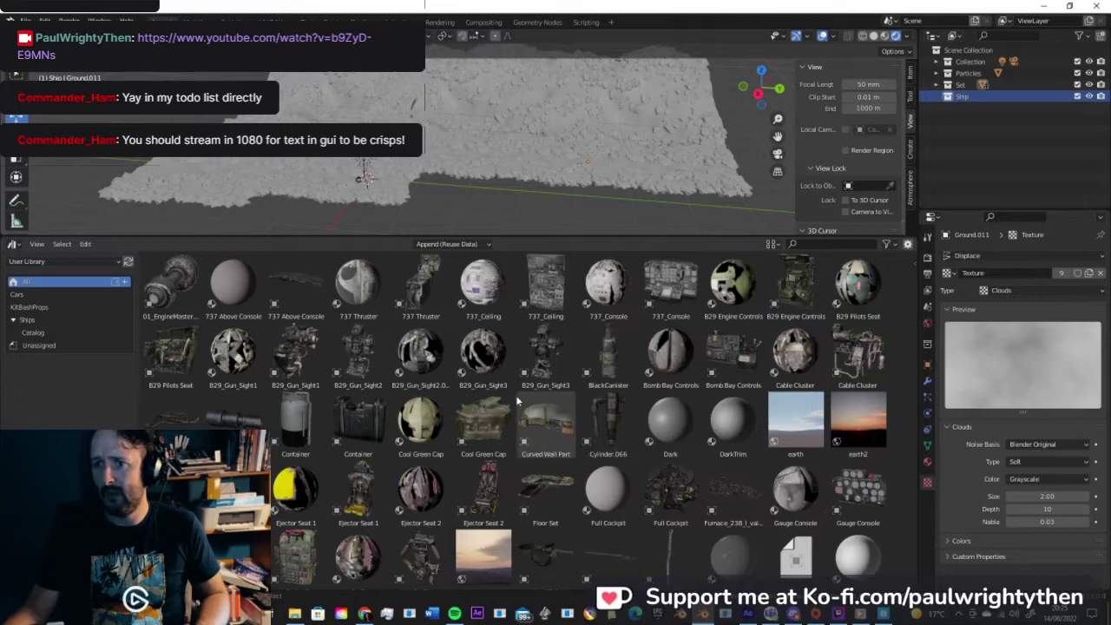
Step: Place the LifeBoat collection asset from the User Library in the scene beside the terrain
scroll(633, 372, down, 2)
scroll(633, 371, down, 2)
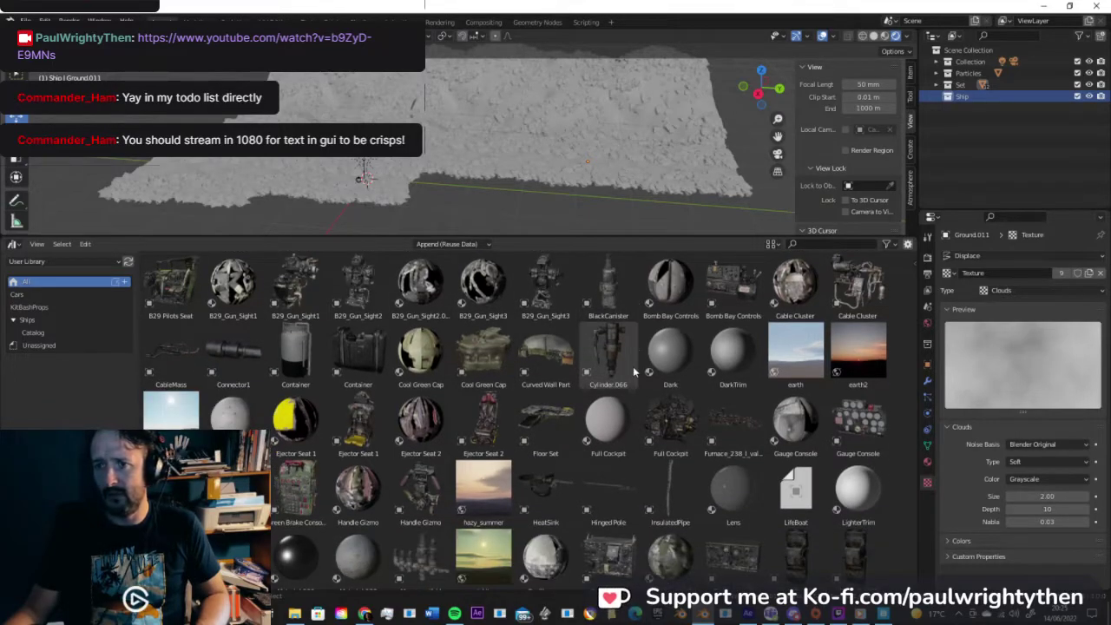
scroll(633, 371, down, 1)
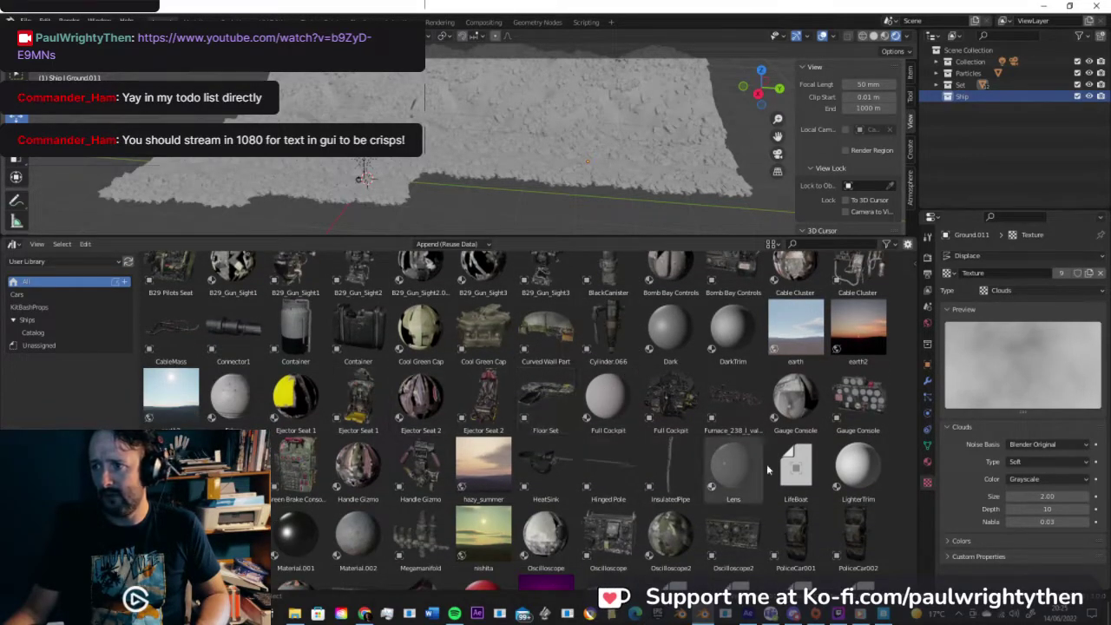
drag(795, 469, 495, 207)
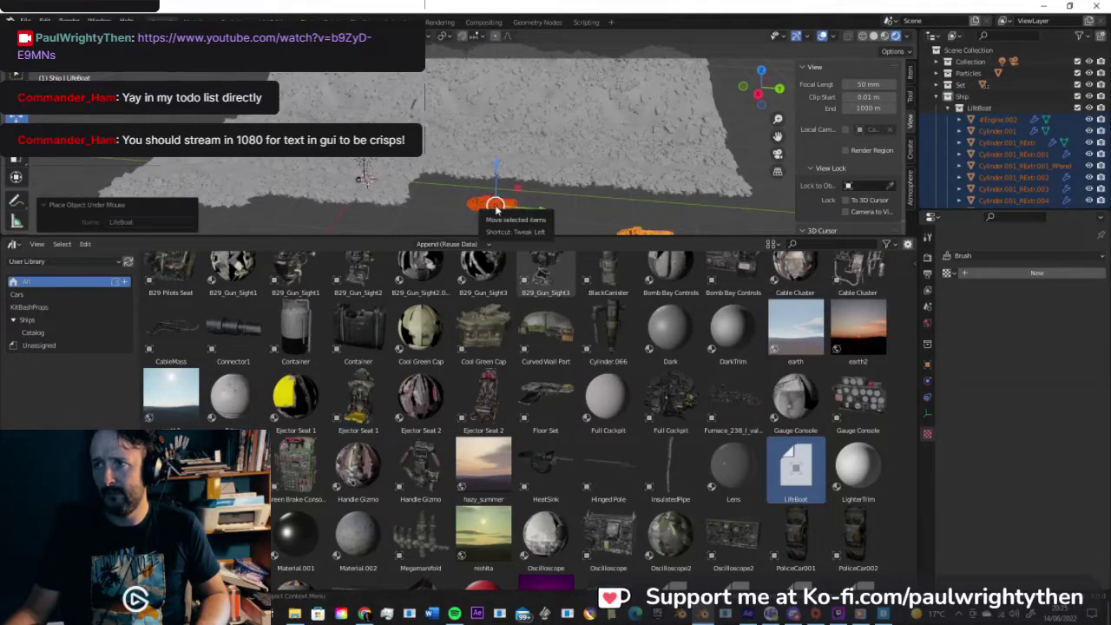
shift+middle_drag(676, 209, 645, 177)
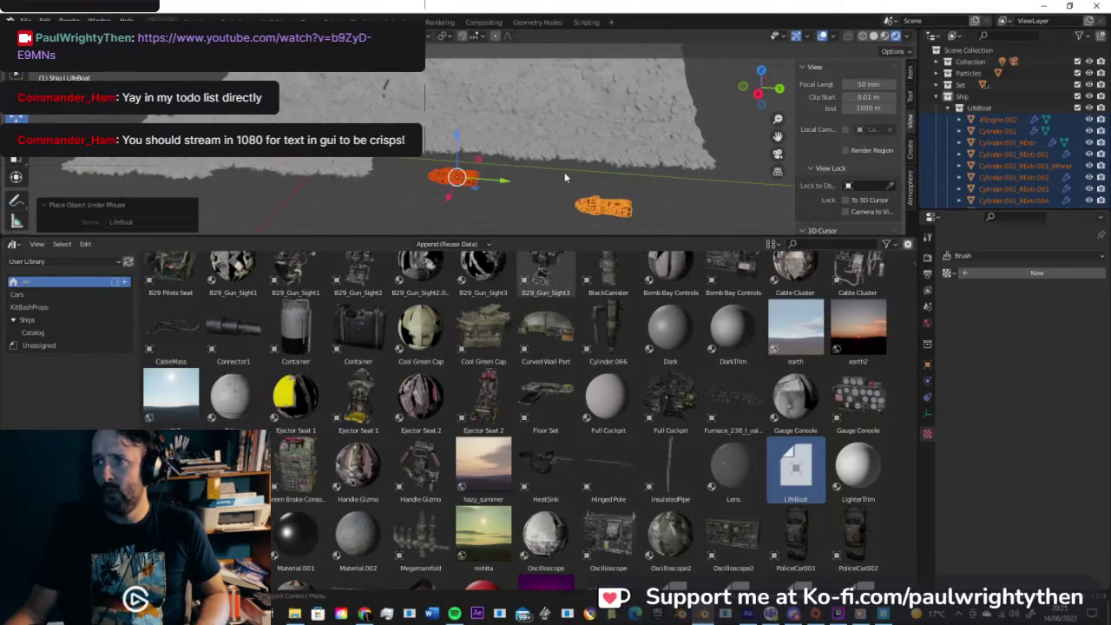
Step: Move the selected LifeBoat objects directly into the Ship collection and collapse that collection in the outliner
key(m)
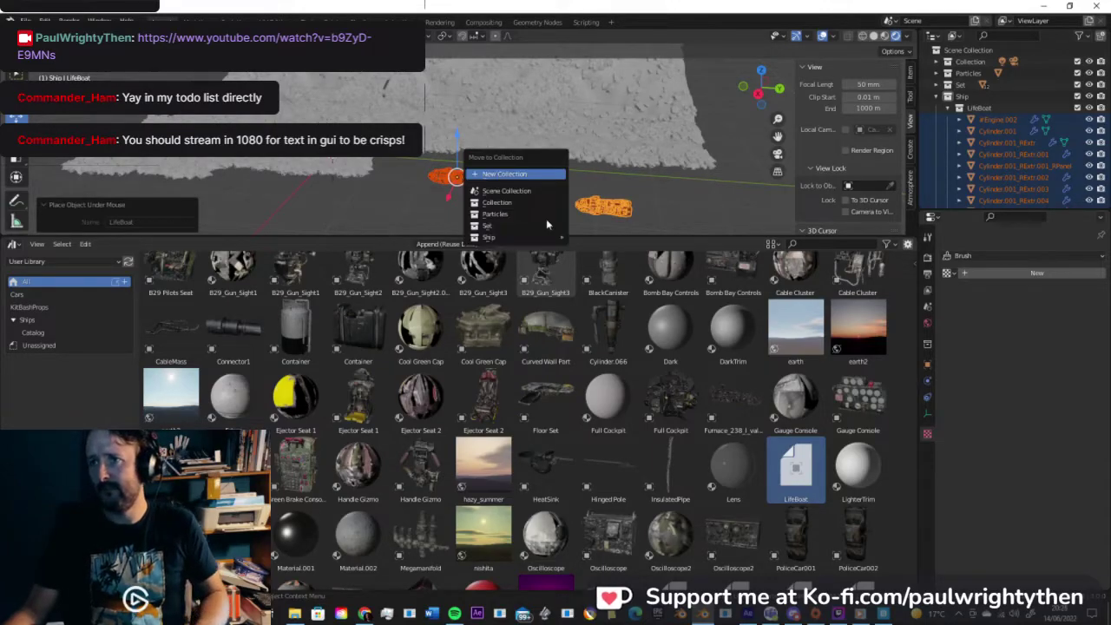
mouse_move(546, 237)
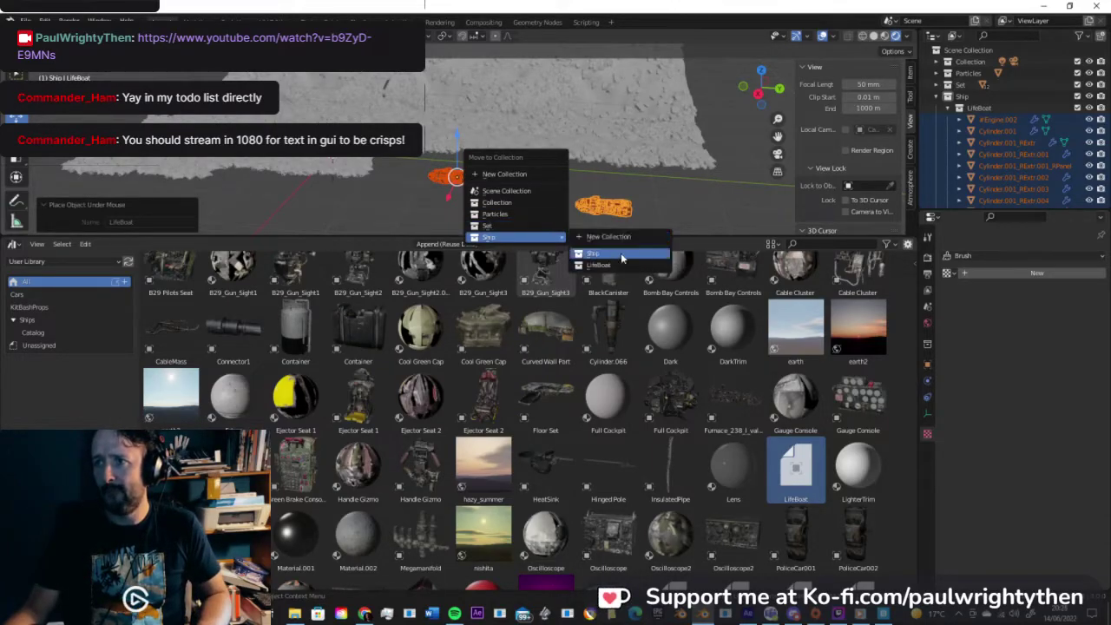
click(608, 256)
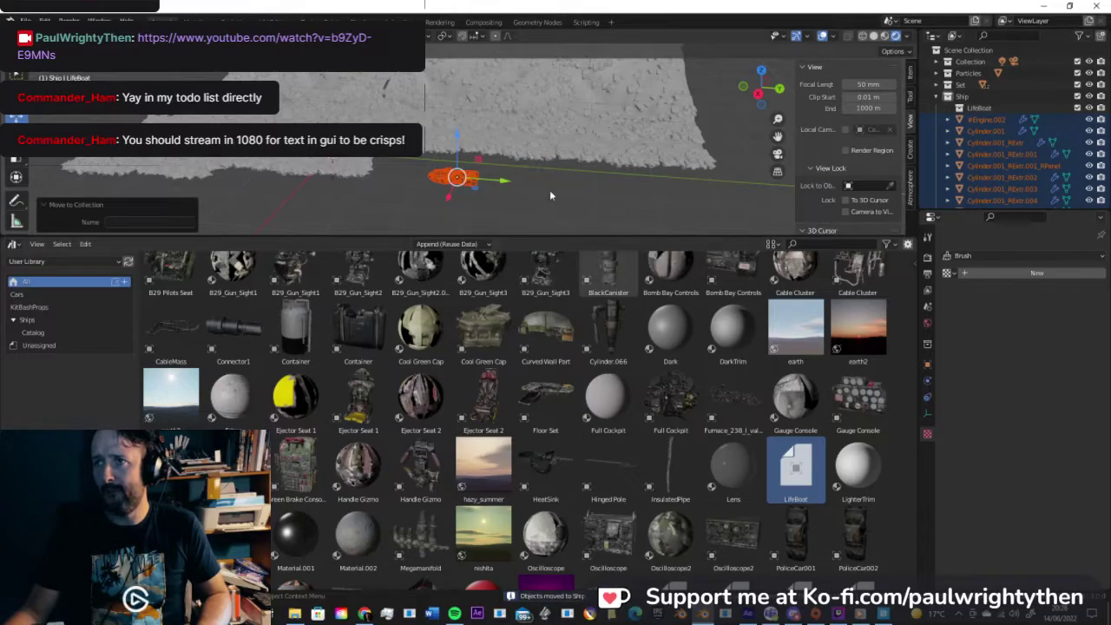
click(935, 98)
scroll(547, 180, down, 4)
scroll(547, 180, up, 8)
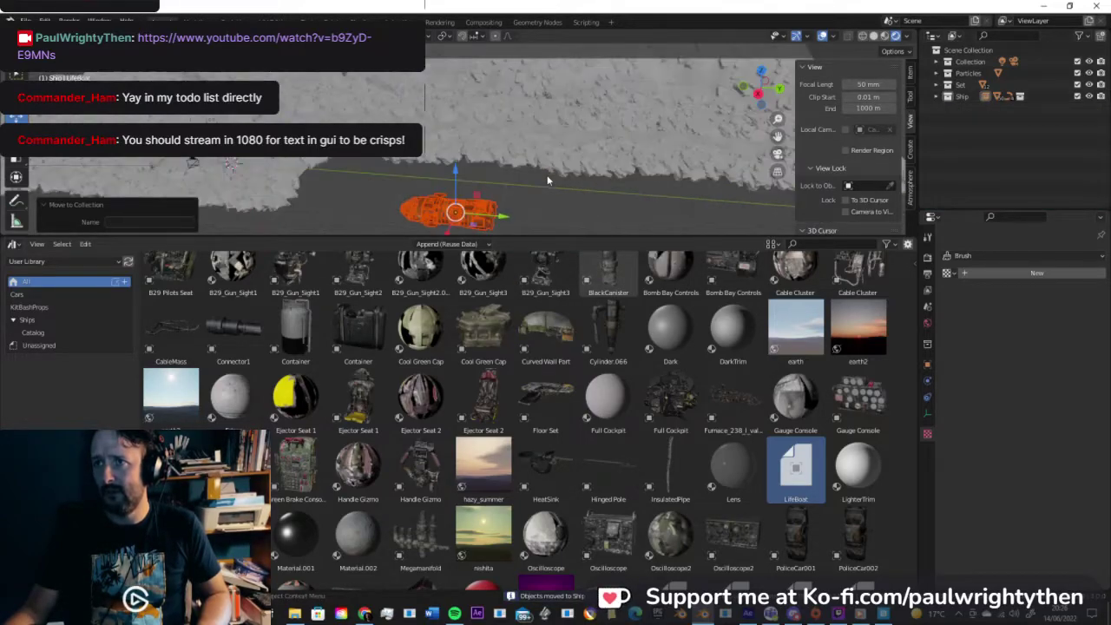
shift+middle_drag(547, 180, 573, 130)
middle_drag(510, 176, 547, 180)
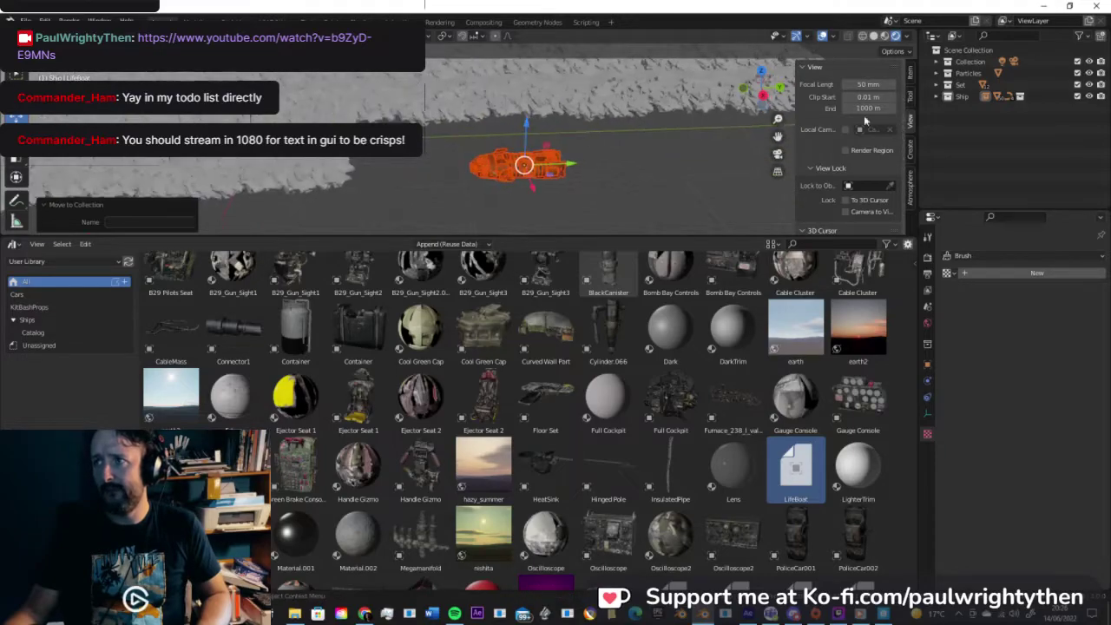
Step: Instance the Ship collection to the scene and apply Origin to Geometry to the instance
right_click(969, 98)
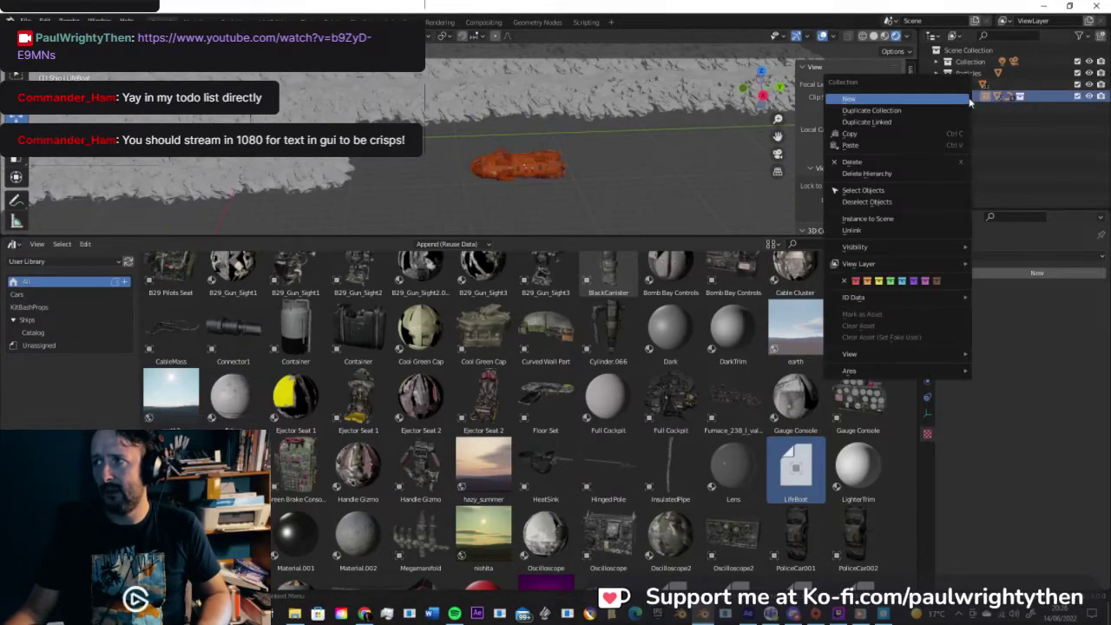
click(910, 217)
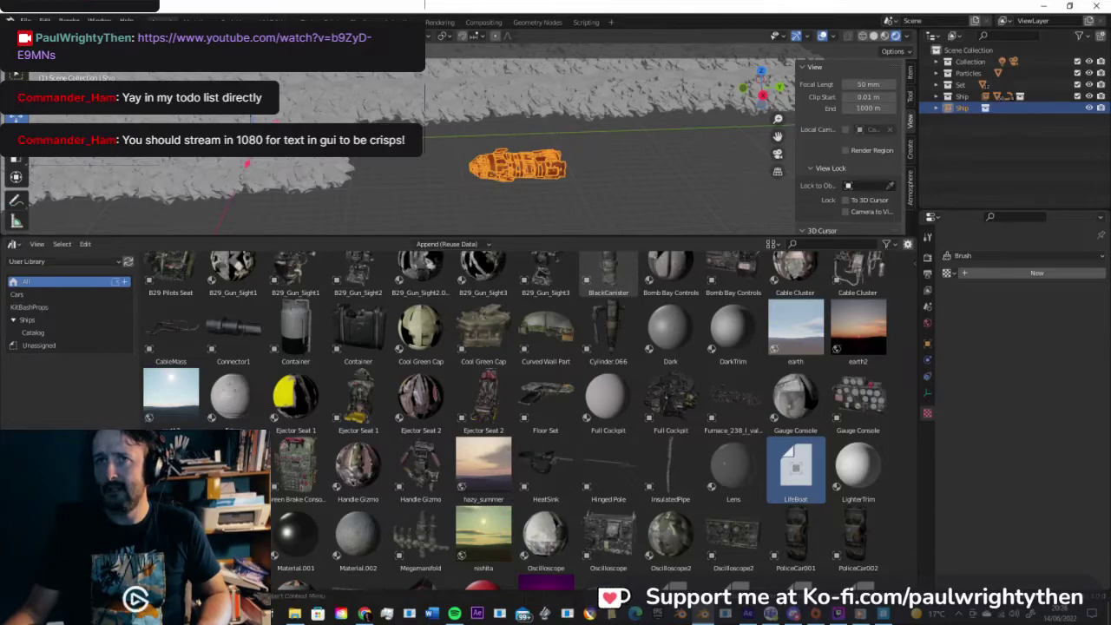
click(178, 36)
mouse_move(196, 62)
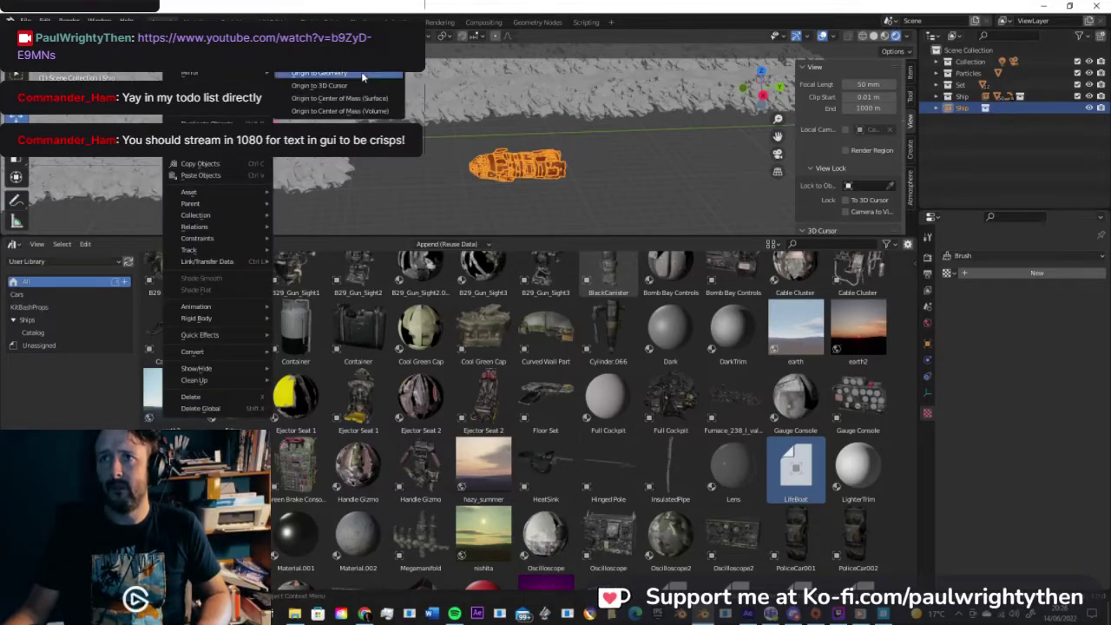
click(362, 74)
Step: Move the Ship instance about -1.37 m in X, 5.94 m in Y and 3.82 m in Z, and exclude the original Ship collection
drag(517, 165, 578, 120)
click(1078, 97)
middle_drag(746, 111, 513, 166)
scroll(512, 165, up, 8)
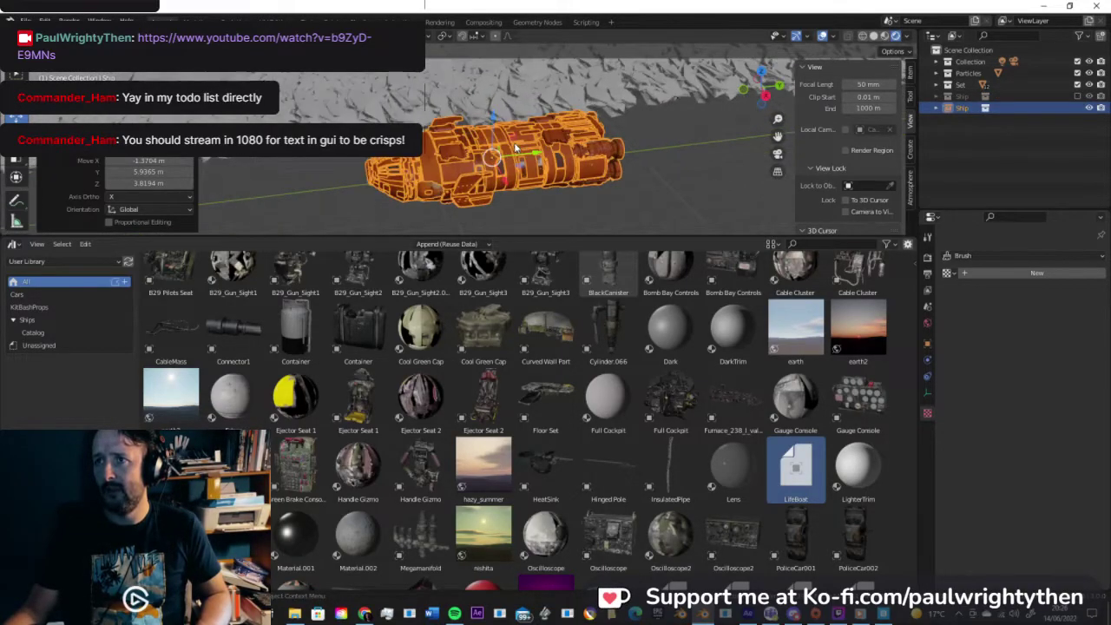
scroll(499, 130, down, 4)
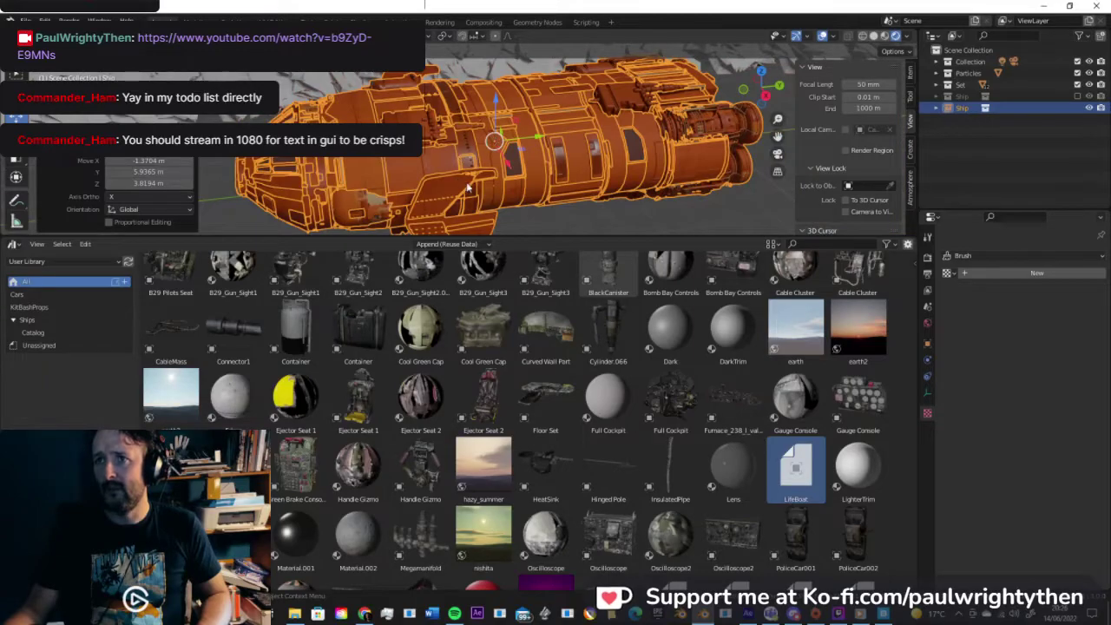
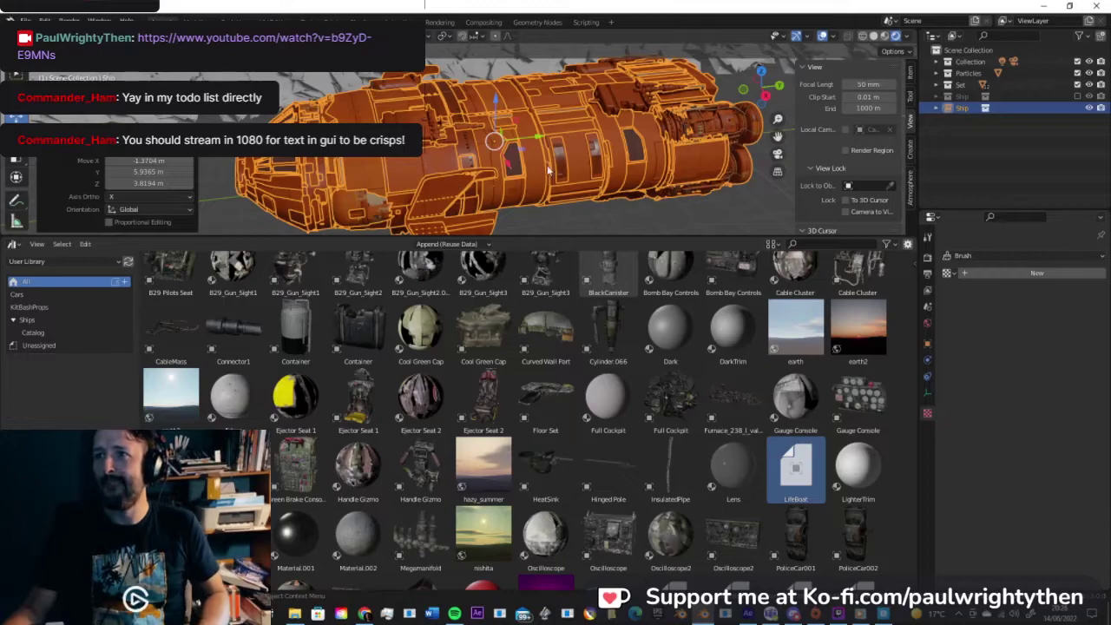
Step: Enlarge the 3D viewport by shrinking the Asset Browser, and examine the ship's position against the terrain
middle_drag(594, 149, 571, 144)
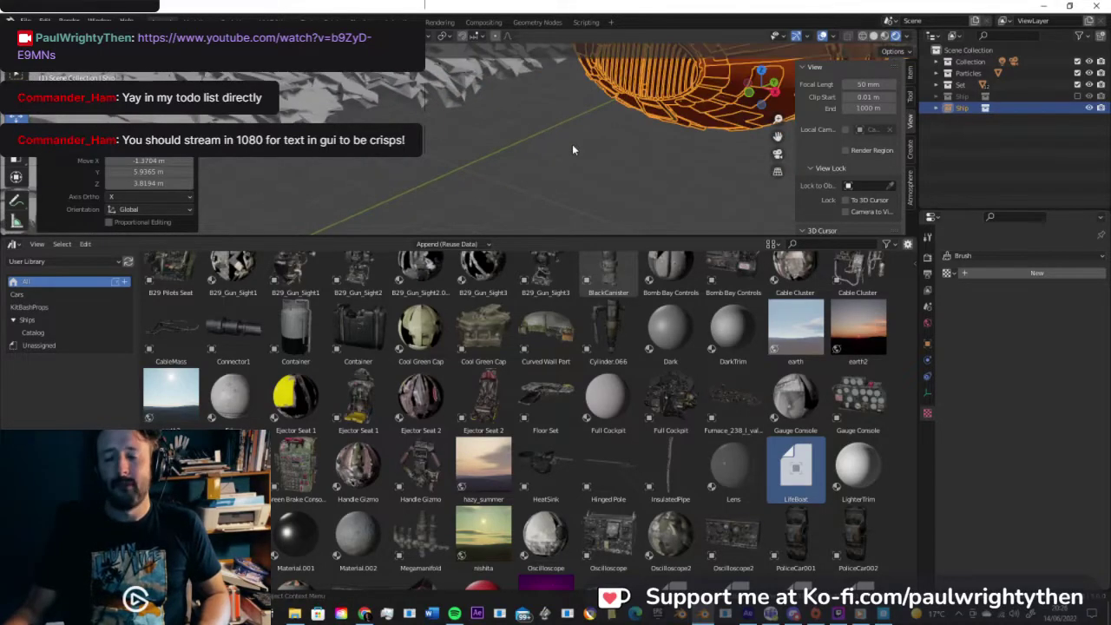
scroll(572, 149, down, 5)
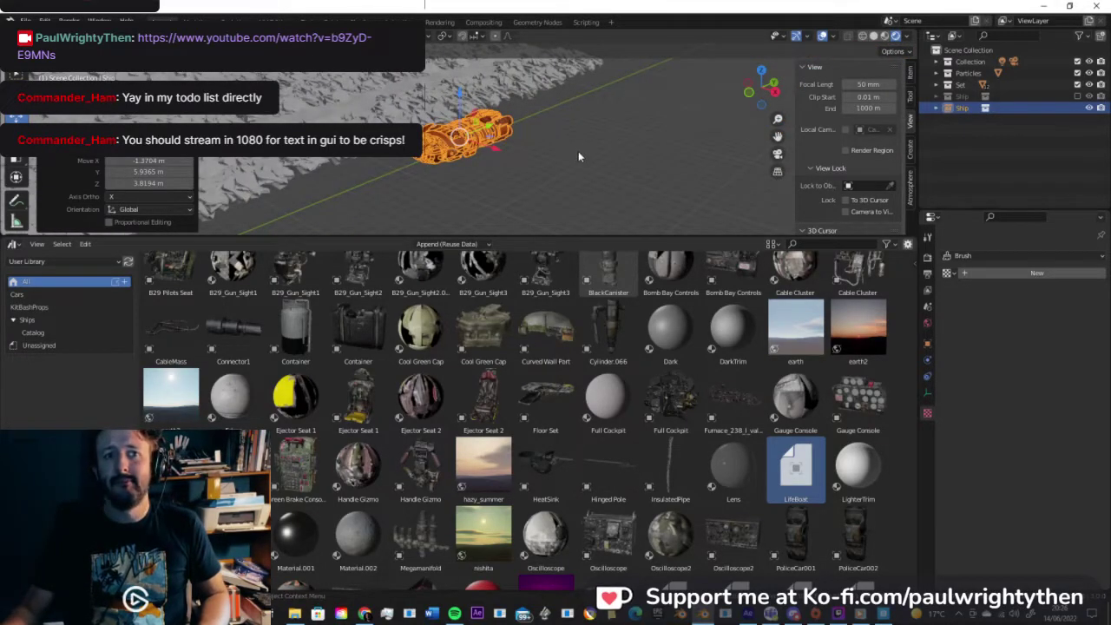
mouse_move(504, 147)
middle_down()
mouse_move(561, 125)
mouse_move(525, 142)
middle_up()
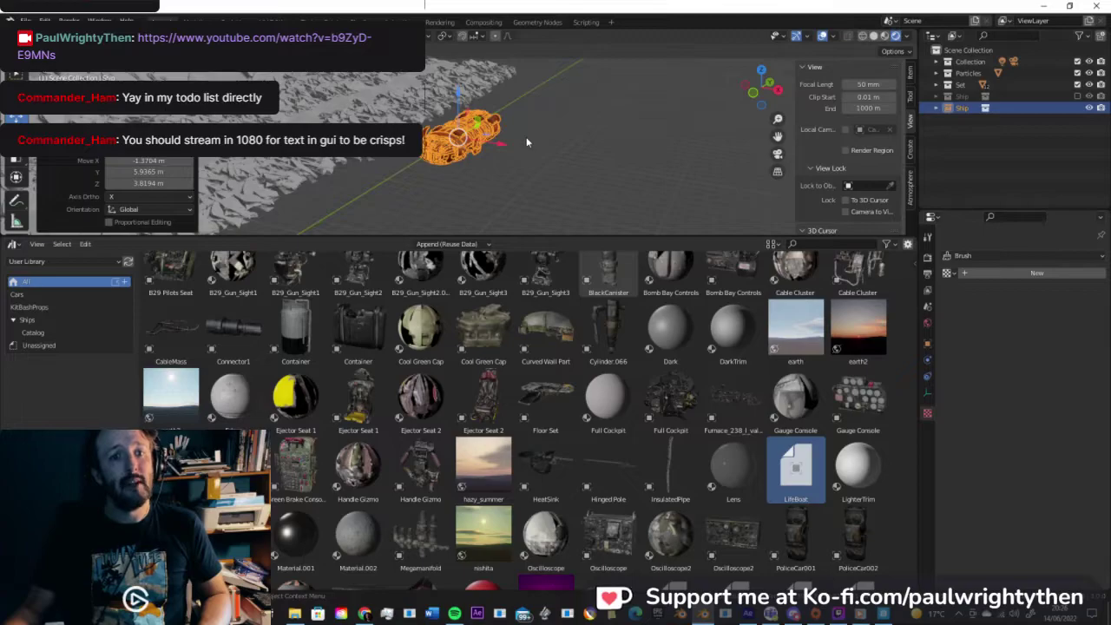
scroll(505, 131, up, 5)
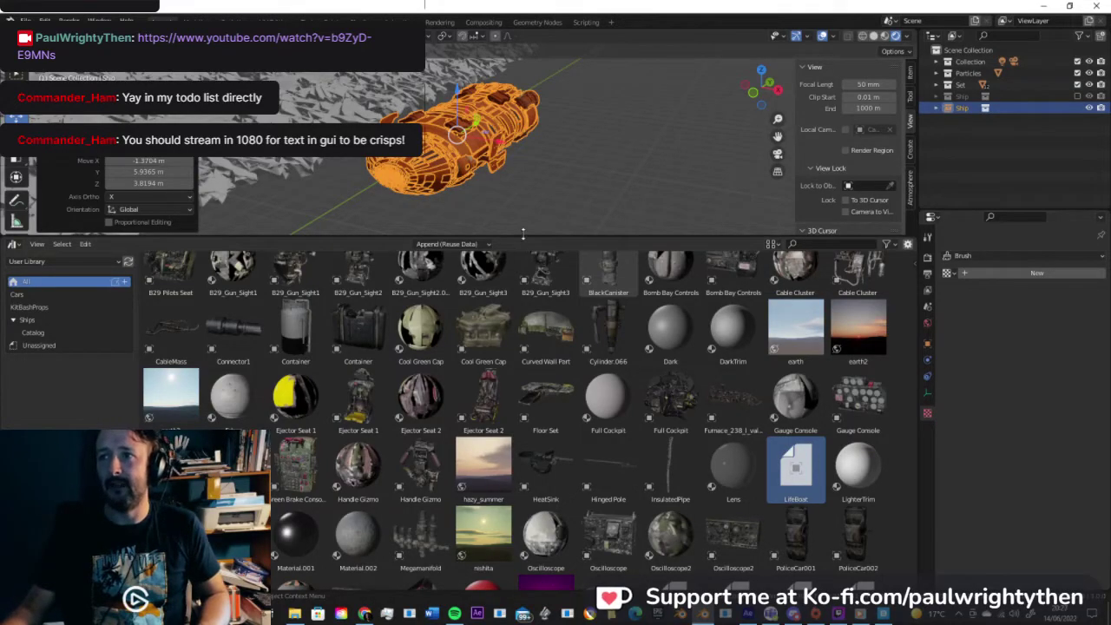
drag(523, 235, 523, 413)
mouse_move(595, 161)
middle_down()
mouse_move(570, 173)
mouse_move(610, 165)
middle_up()
scroll(570, 170, down, 6)
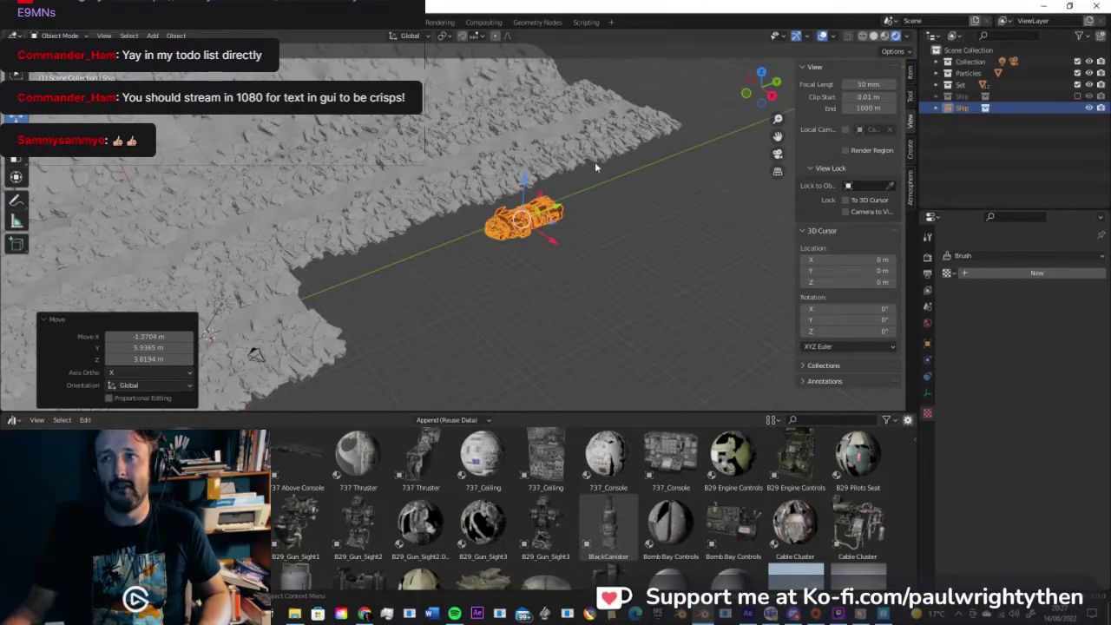
middle_drag(559, 171, 392, 189)
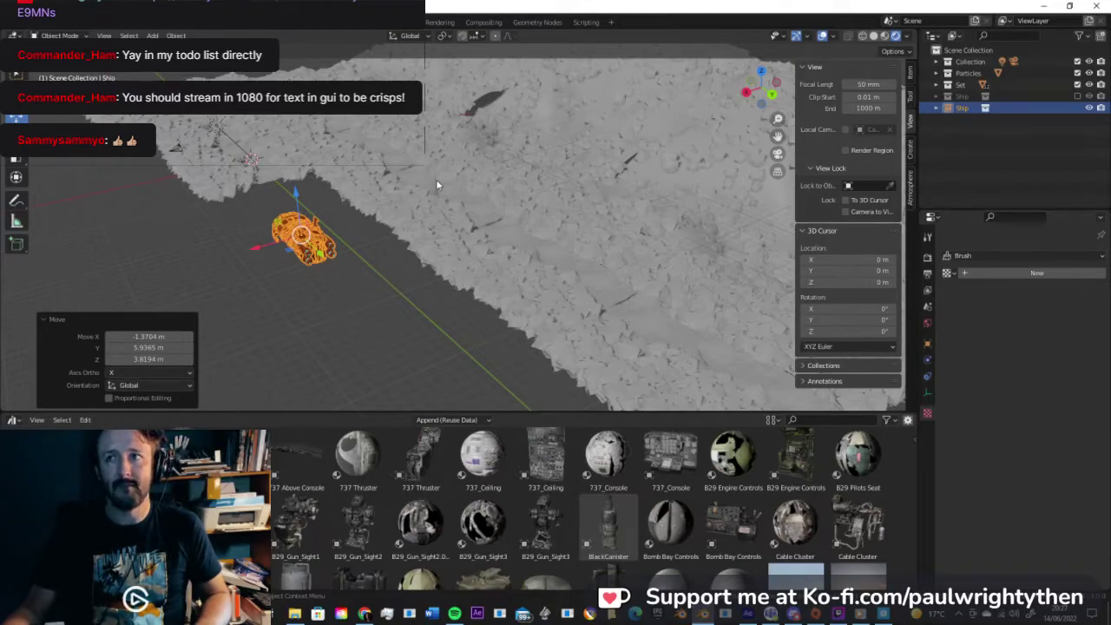
middle_drag(471, 184, 538, 236)
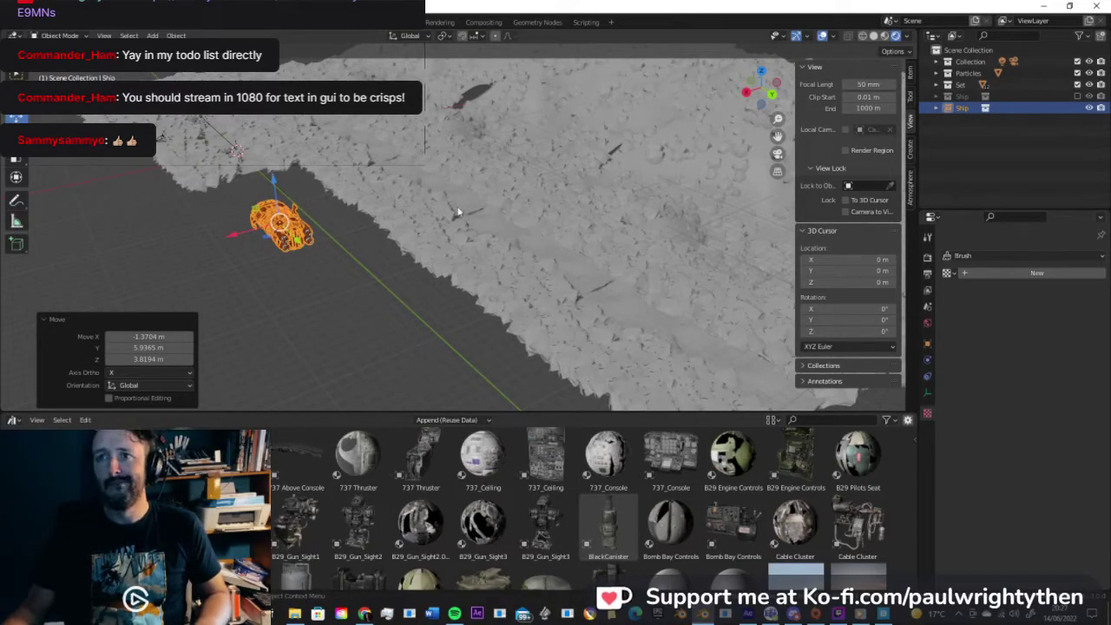
Step: Add a Bezier curve at the world origin and scale its points up in Edit Mode
key(shift+a)
mouse_move(460, 209)
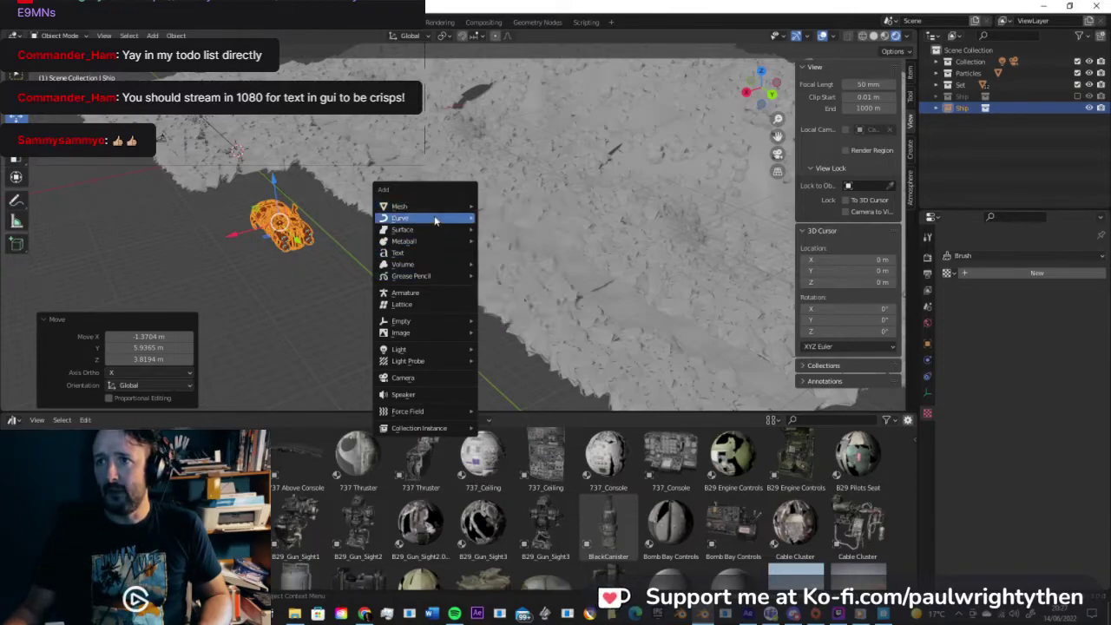
click(524, 218)
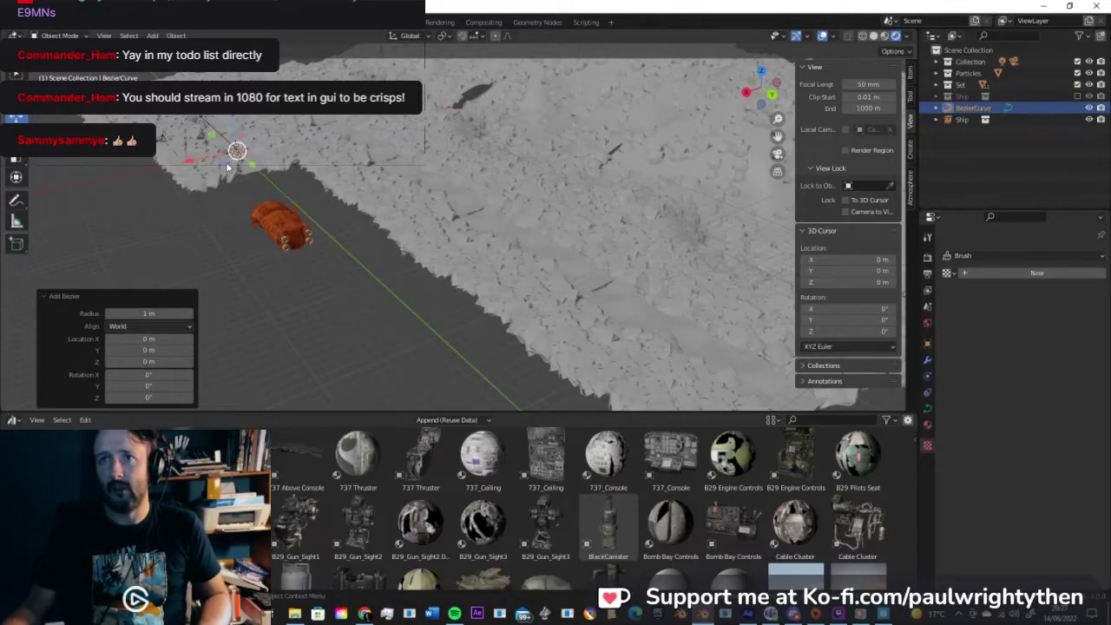
middle_drag(227, 165, 236, 140)
key(Tab)
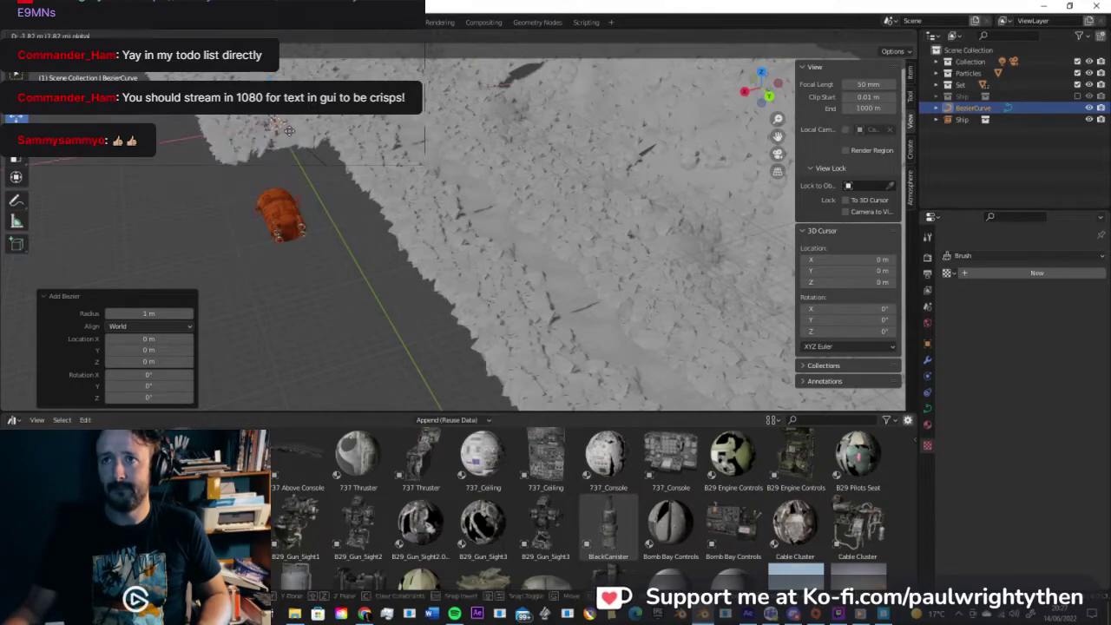
key(s)
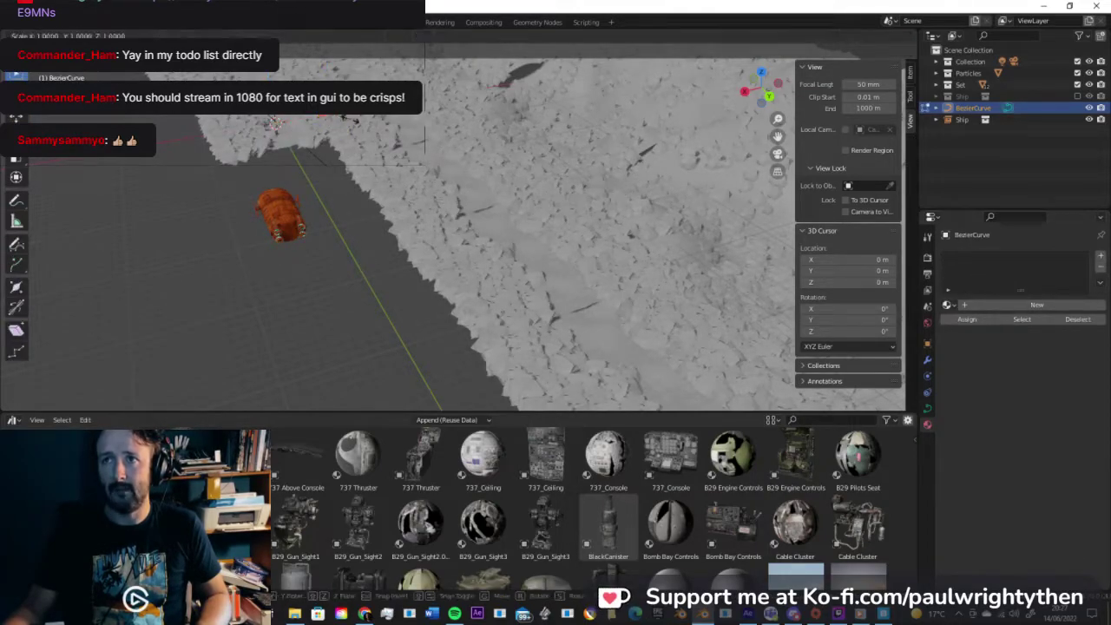
click(753, 252)
Step: Move the whole Bezier curve 45.157 m along Y and raise it along Z above the ground
middle_drag(333, 154, 195, 206)
key(Tab)
drag(173, 211, 560, 278)
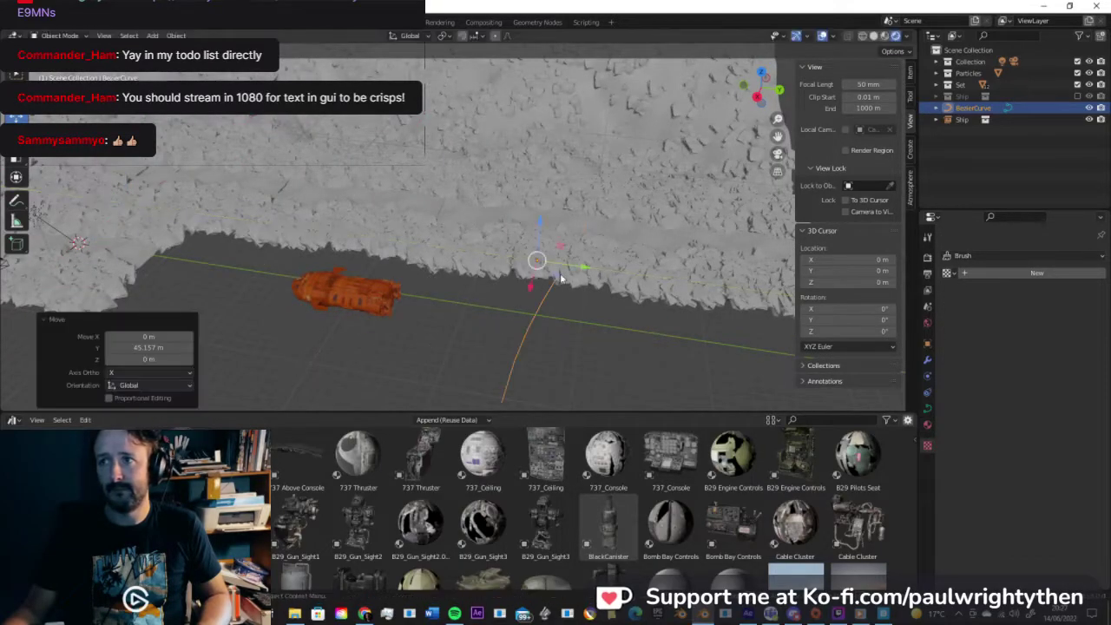
drag(539, 230, 539, 195)
Step: Rotate one end control point of the Bezier curve 92.5° about Z in Edit Mode
middle_drag(492, 204, 420, 186)
key(Tab)
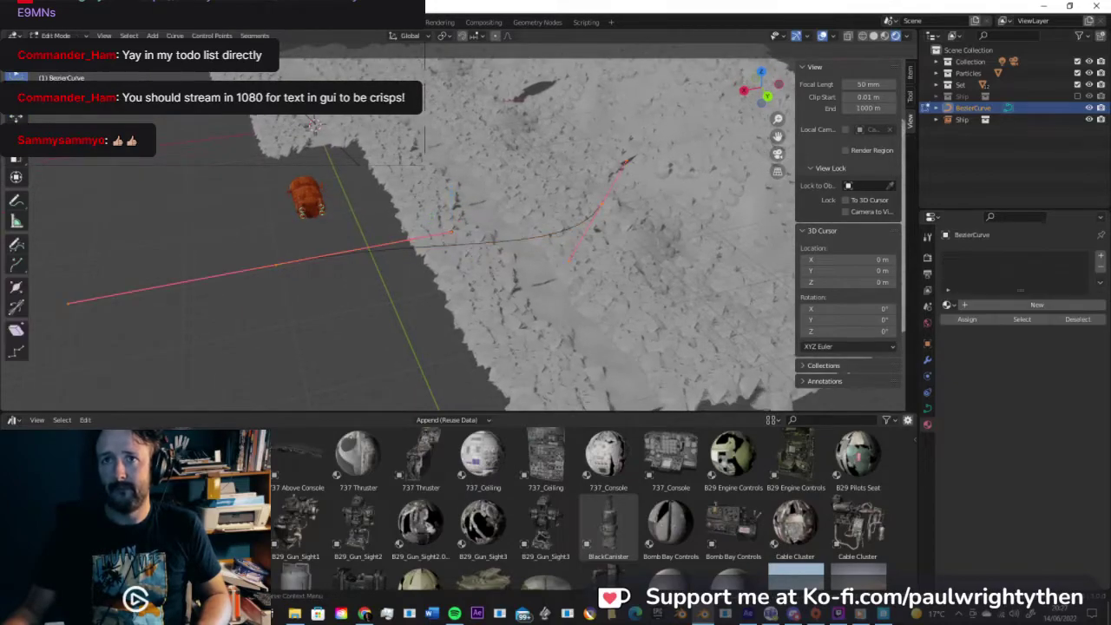
drag(439, 254, 492, 246)
middle_drag(492, 246, 621, 231)
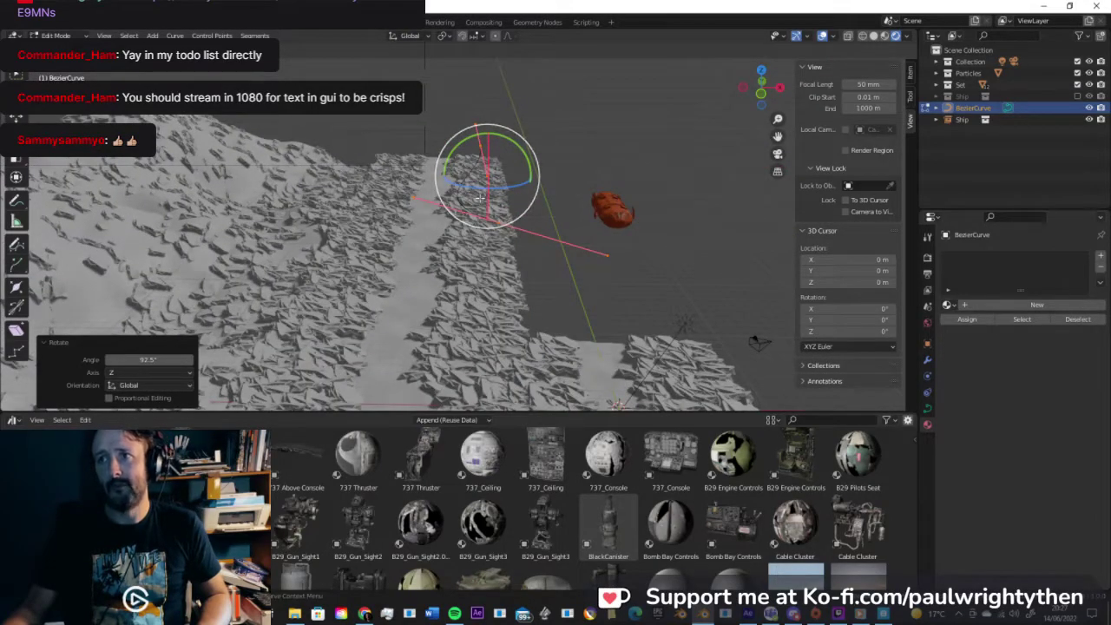
Step: Rotate the Bezier curve's other end control point to straighten the path along the Y axis, and return to Object Mode
click(501, 226)
middle_drag(553, 243, 472, 270)
drag(453, 274, 412, 268)
click(556, 109)
middle_drag(645, 233, 417, 278)
shift+middle_drag(538, 304, 411, 227)
click(441, 260)
key(Tab)
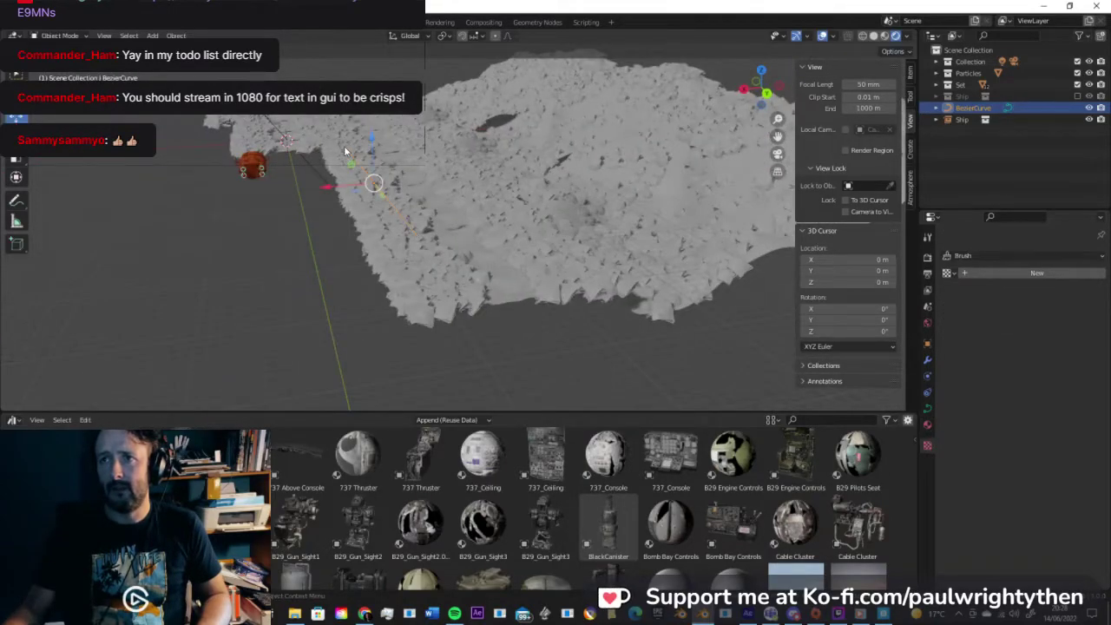
Step: Move the Bezier curve's far end point up and further along positive Y in the right side view
key(Tab)
click(422, 237)
middle_drag(421, 238, 574, 226)
key(KP_3)
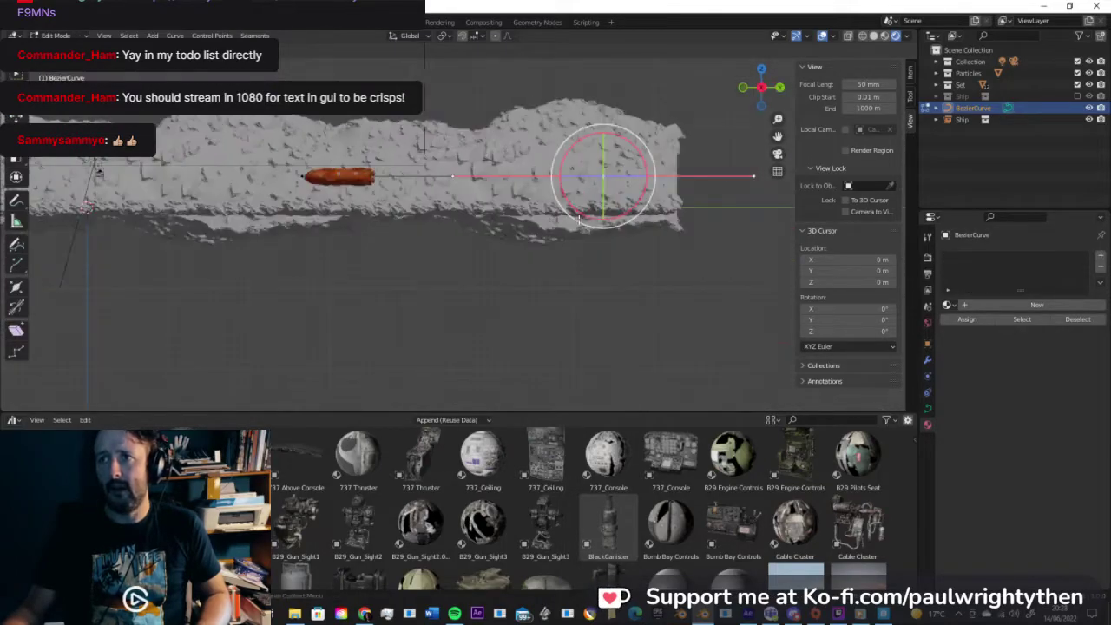
shift+middle_drag(602, 183, 469, 245)
key(g)
drag(469, 238, 689, 101)
Step: Move the far end point's inner handle about 4.79 m in Y and -3.71 m in Z to tilt the path upward
click(539, 102)
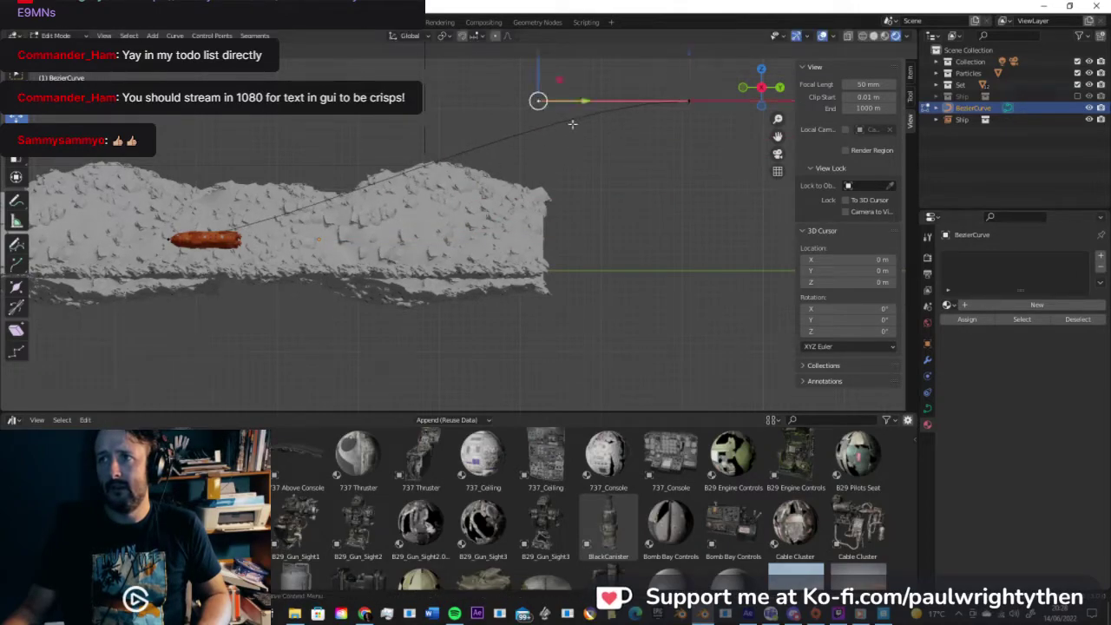
drag(538, 101, 576, 130)
middle_drag(575, 130, 555, 259)
key(KP_3)
scroll(400, 276, down, 3)
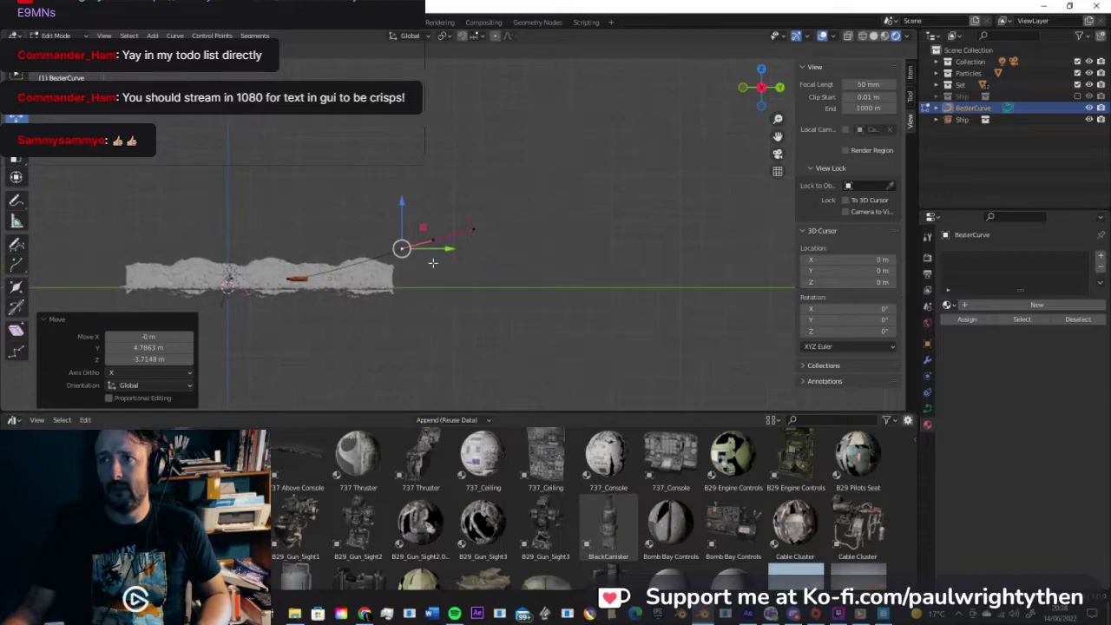
Step: Move the Bezier curve's far end point about 86.8 m in Y and 35.6 m in Z, and fine-tune its inner handle
key(g)
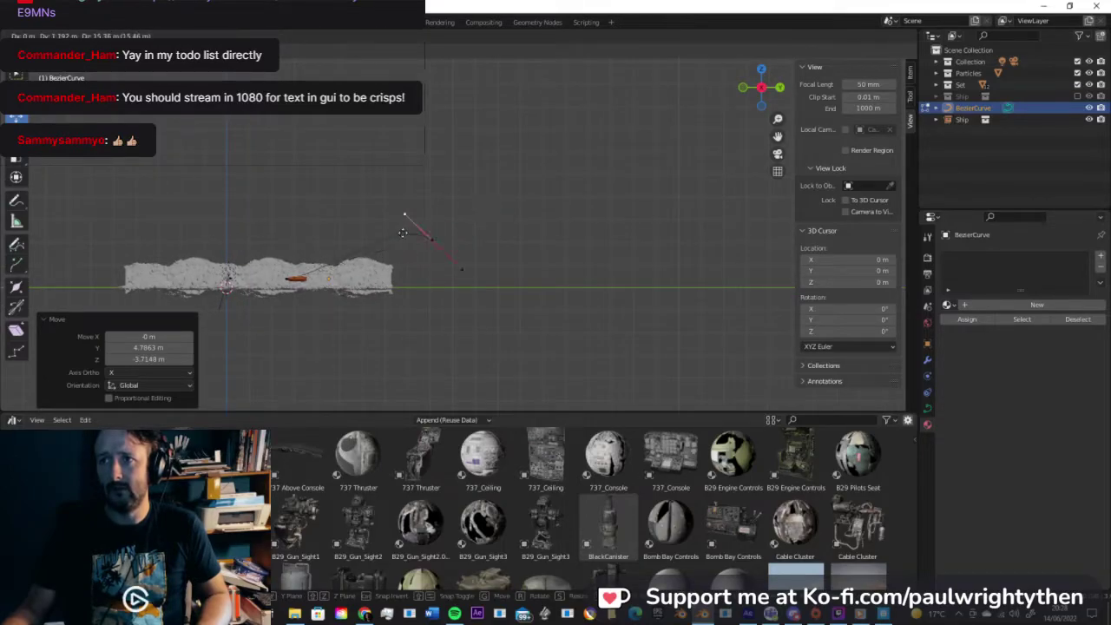
click(414, 249)
click(432, 240)
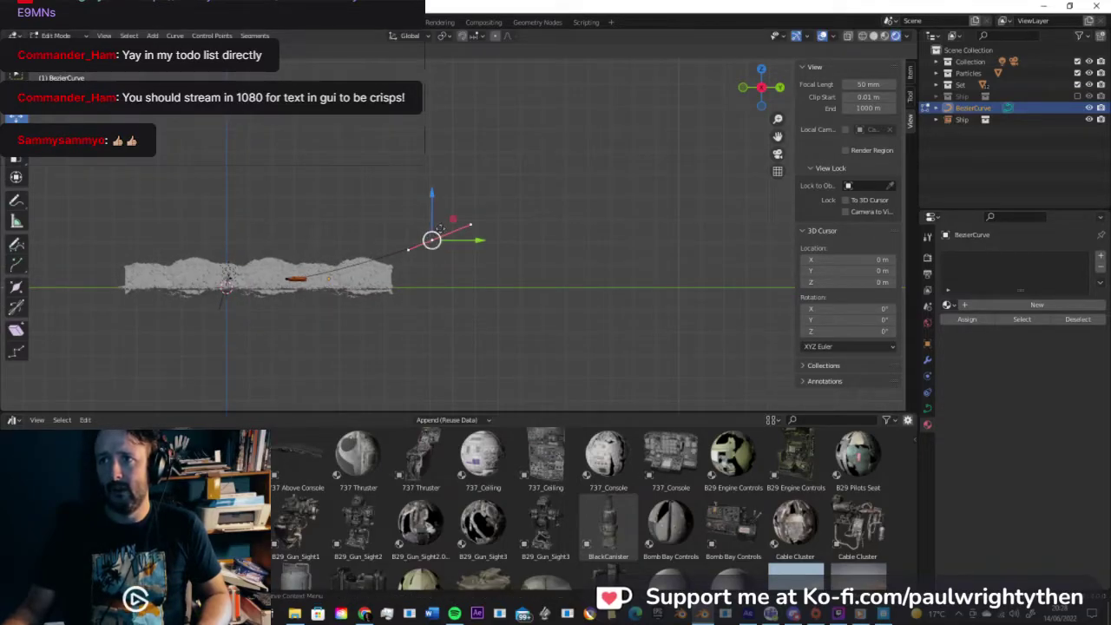
key(g)
click(613, 171)
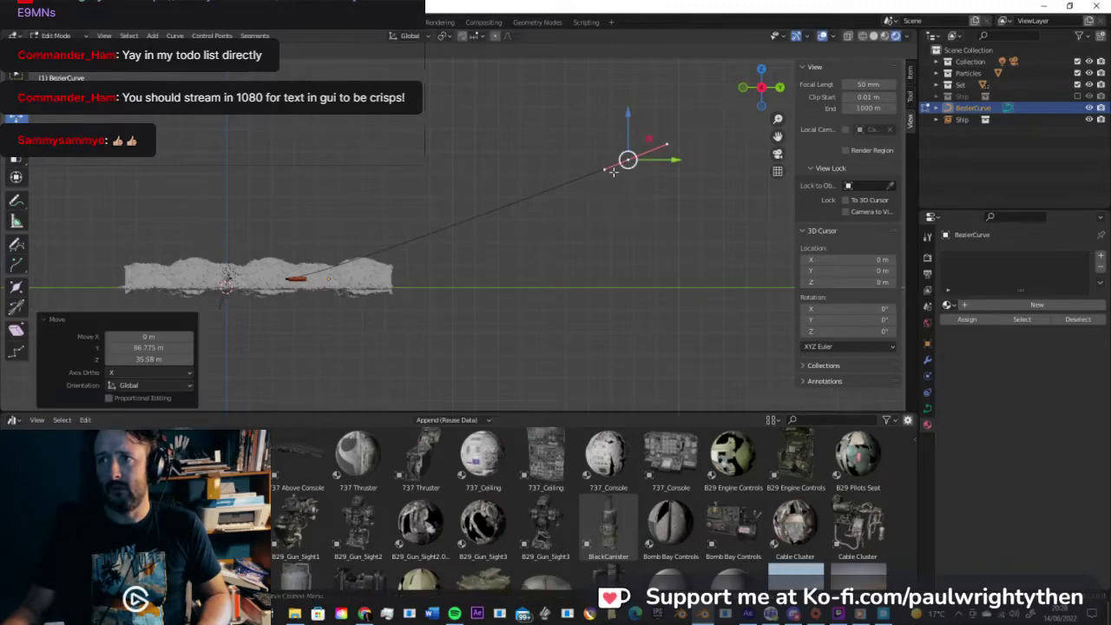
click(606, 171)
key(g)
click(602, 175)
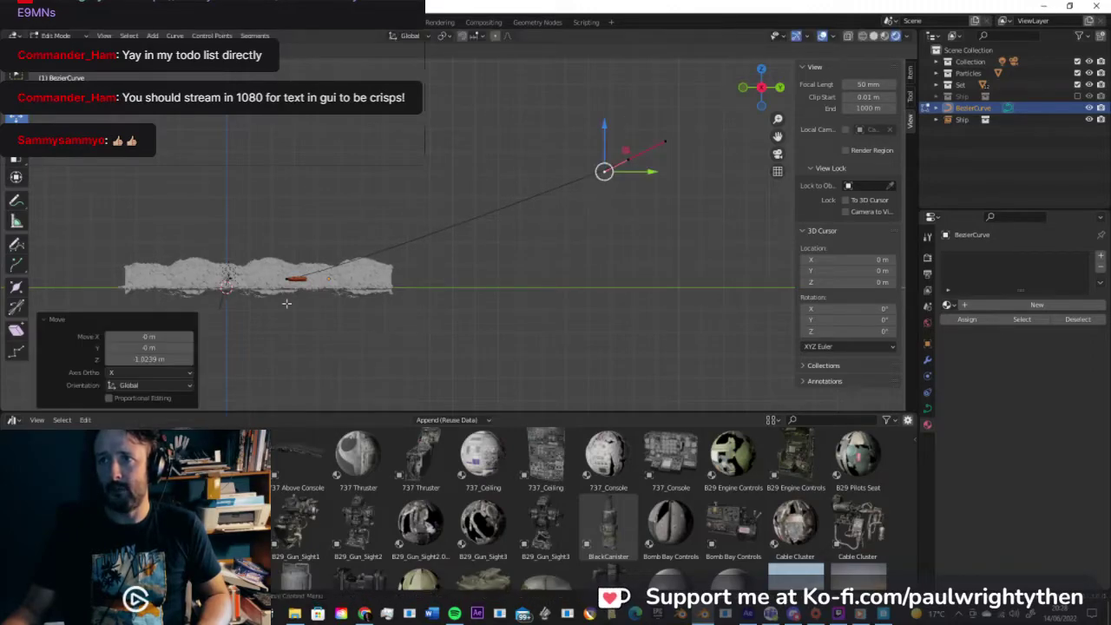
Step: Extrude the curve's near end point about -82.7 m in Y, and shift the new point about -28.4 m in X and -9 m in Y
click(286, 278)
shift+middle_drag(384, 293, 545, 284)
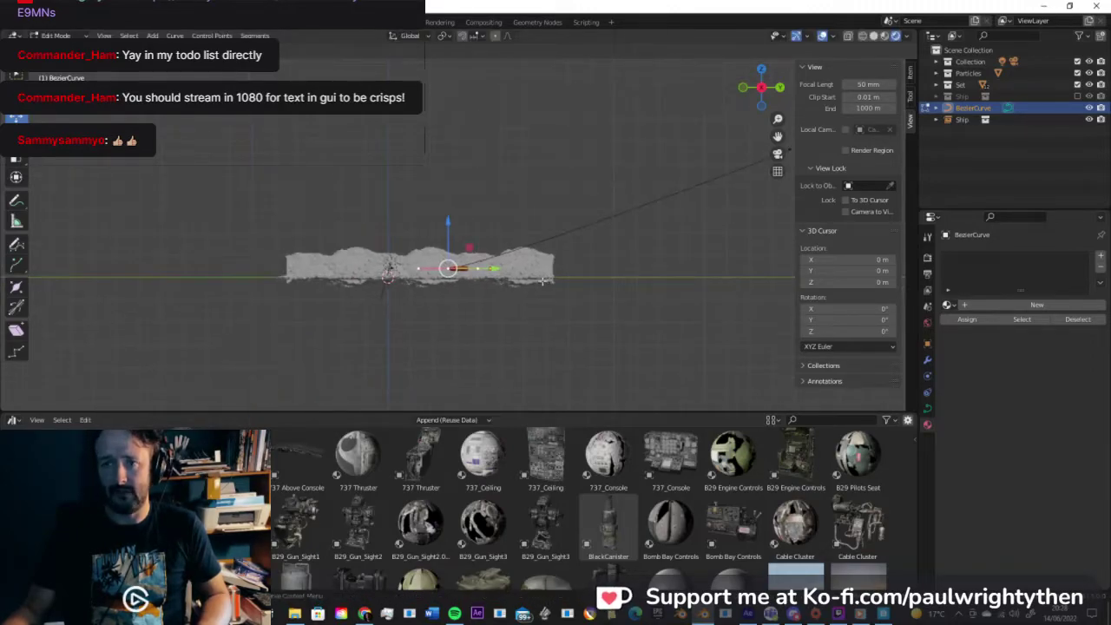
key(g)
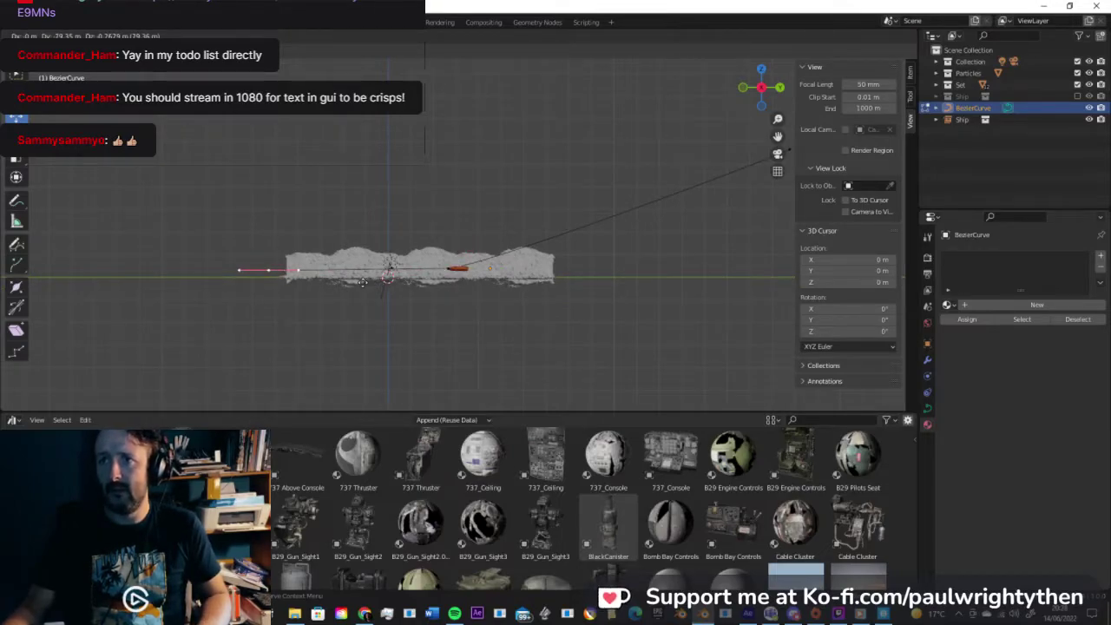
click(352, 282)
alt+middle_drag(328, 285, 315, 263)
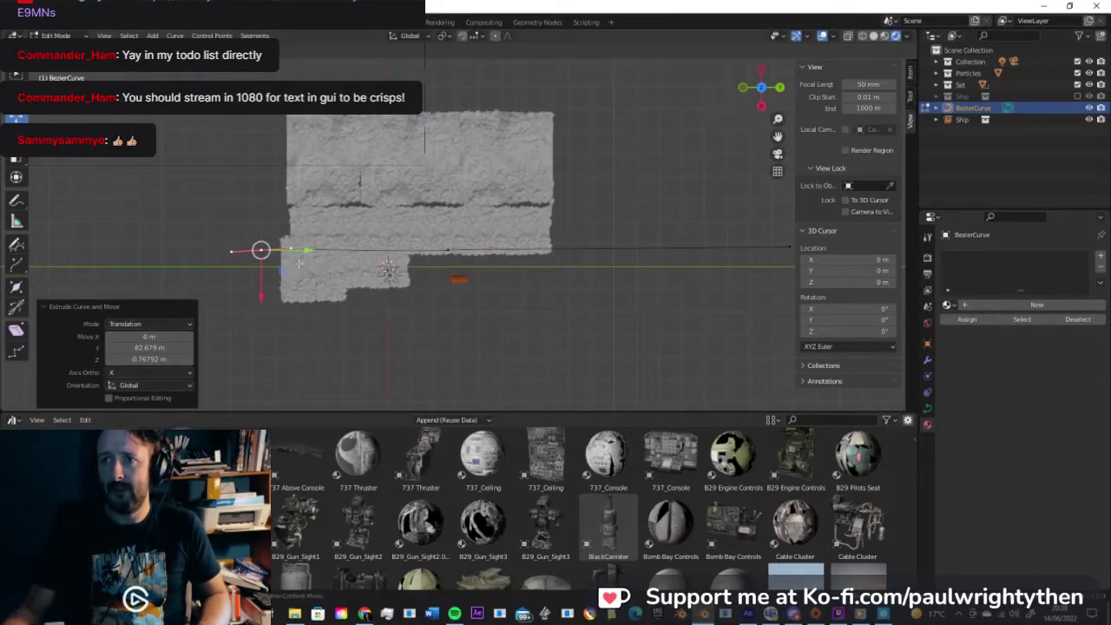
drag(260, 251, 240, 187)
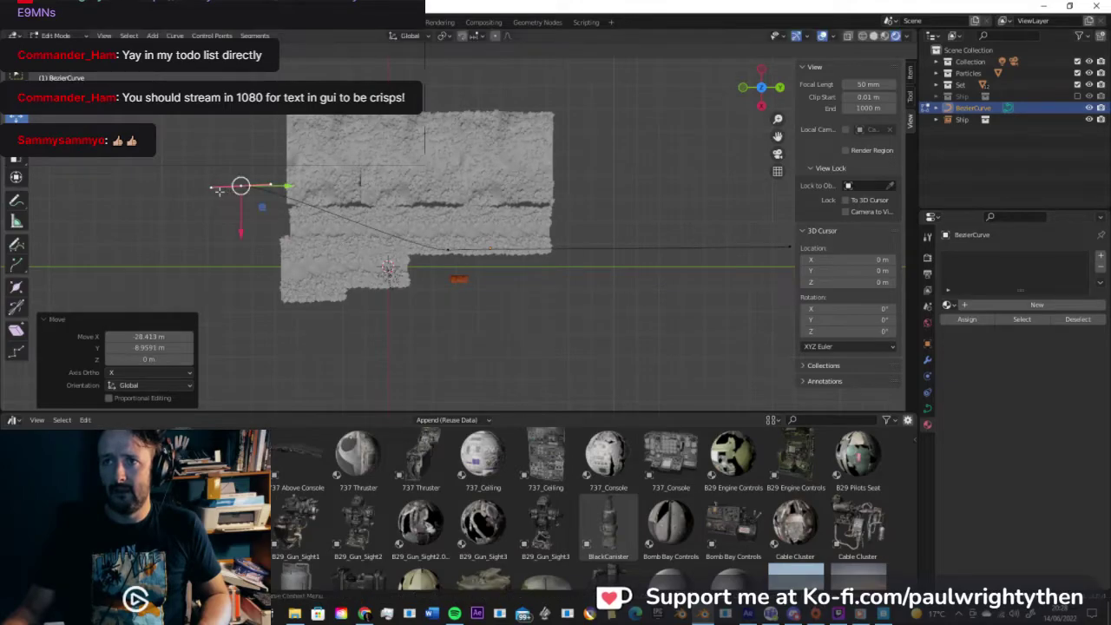
Step: In the top view, extrude another point from the curve's new end, farther along negative Y and back toward the Y axis
click(209, 187)
shift+middle_drag(425, 229, 623, 227)
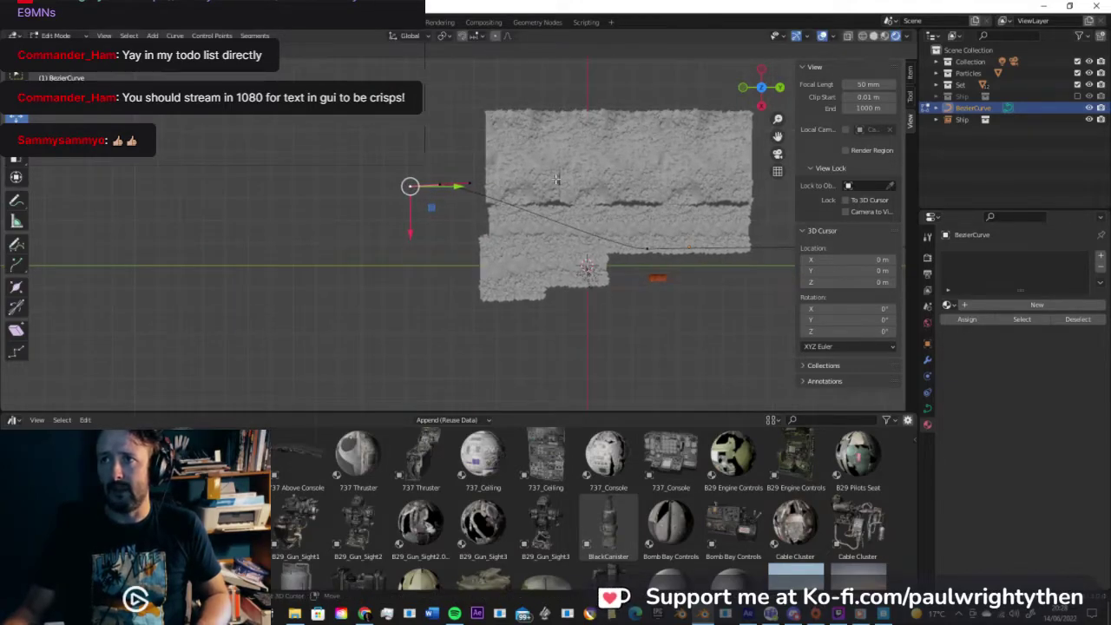
shift+middle_drag(556, 179, 631, 176)
drag(527, 184, 329, 245)
Step: Adjust the handles of the curve's bend point just outside the terrain to smooth the path there
click(513, 181)
key(ctrl+z)
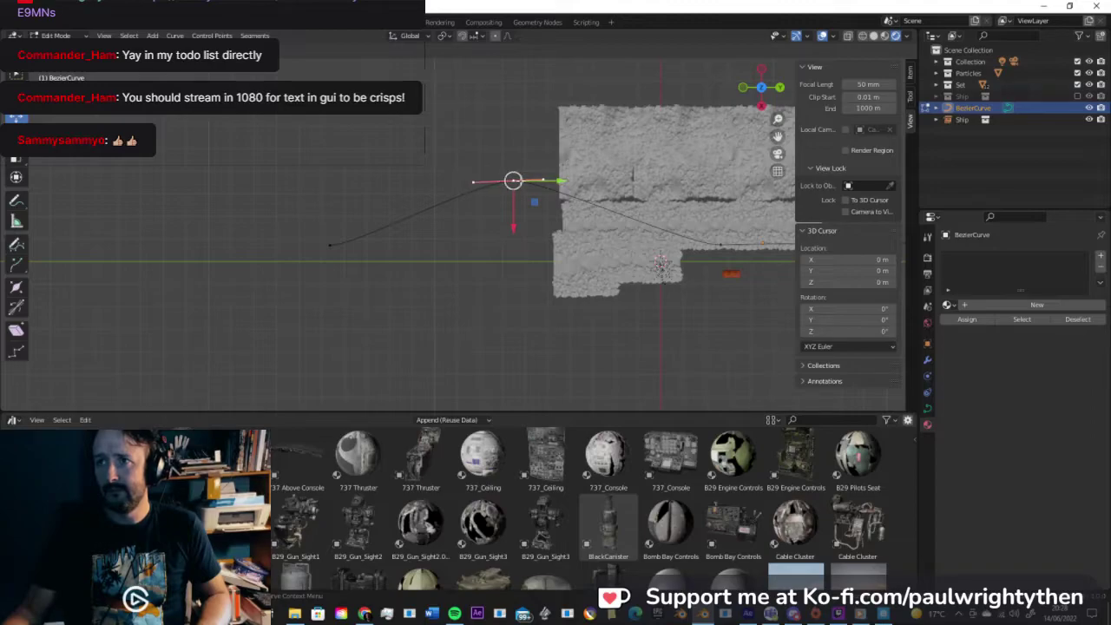
drag(512, 182, 434, 181)
click(542, 180)
drag(543, 180, 588, 161)
Step: Extrude one more end point farther along negative Y, adjust its inner handle, and return to Object Mode
click(328, 244)
shift+middle_drag(431, 230, 535, 227)
key(e)
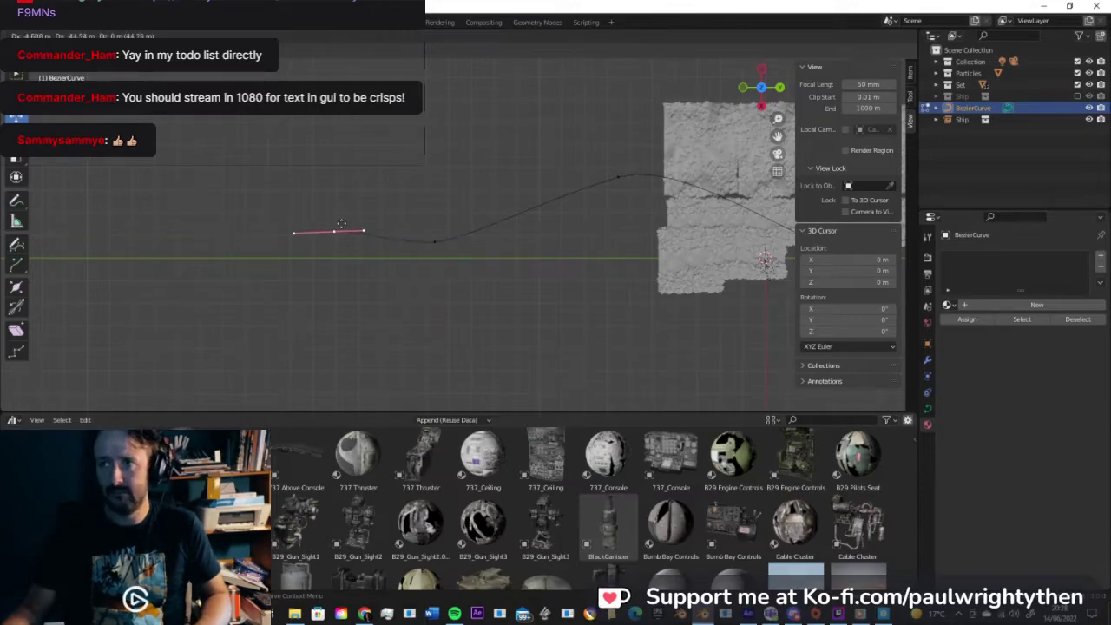
click(215, 217)
click(242, 218)
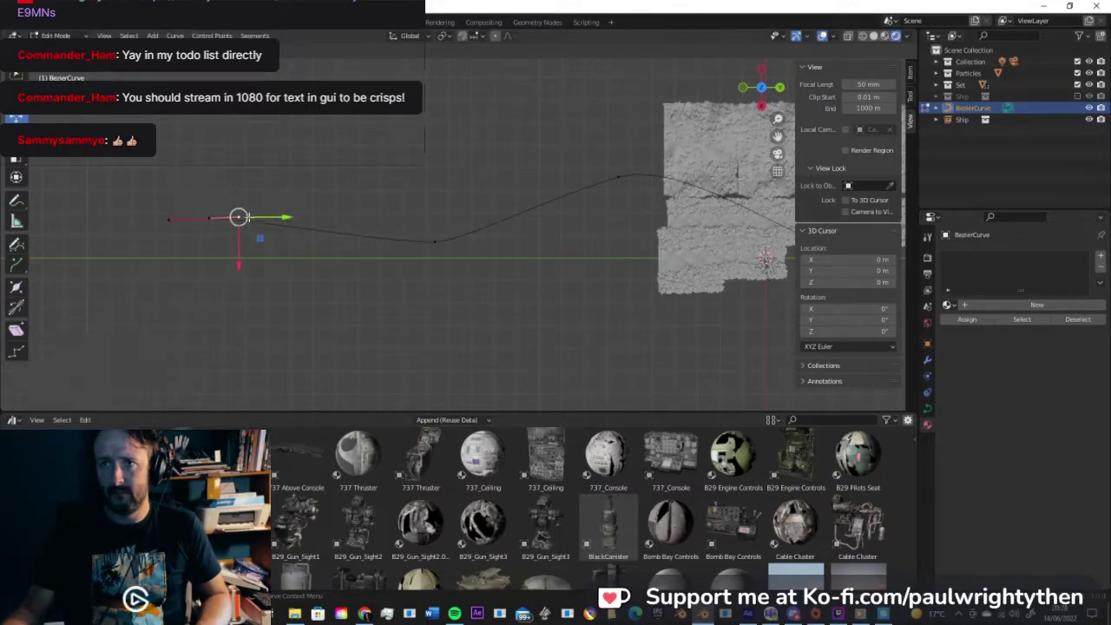
drag(246, 218, 274, 218)
middle_drag(274, 218, 552, 287)
key(Tab)
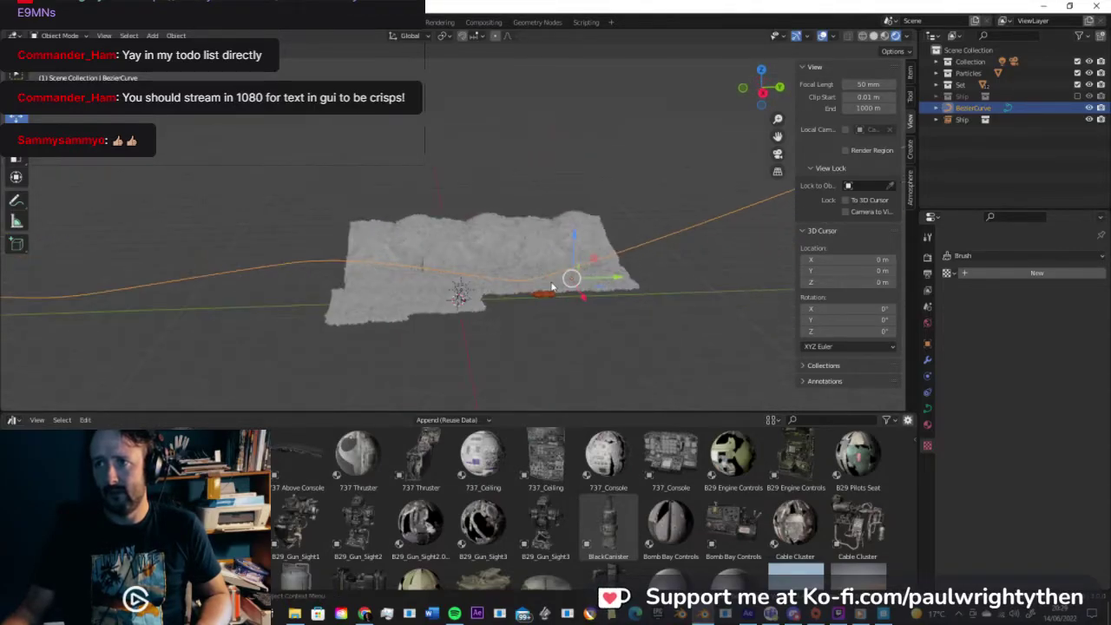
Step: Set the Ship instance's X, Y and Z location to 0 m
click(546, 296)
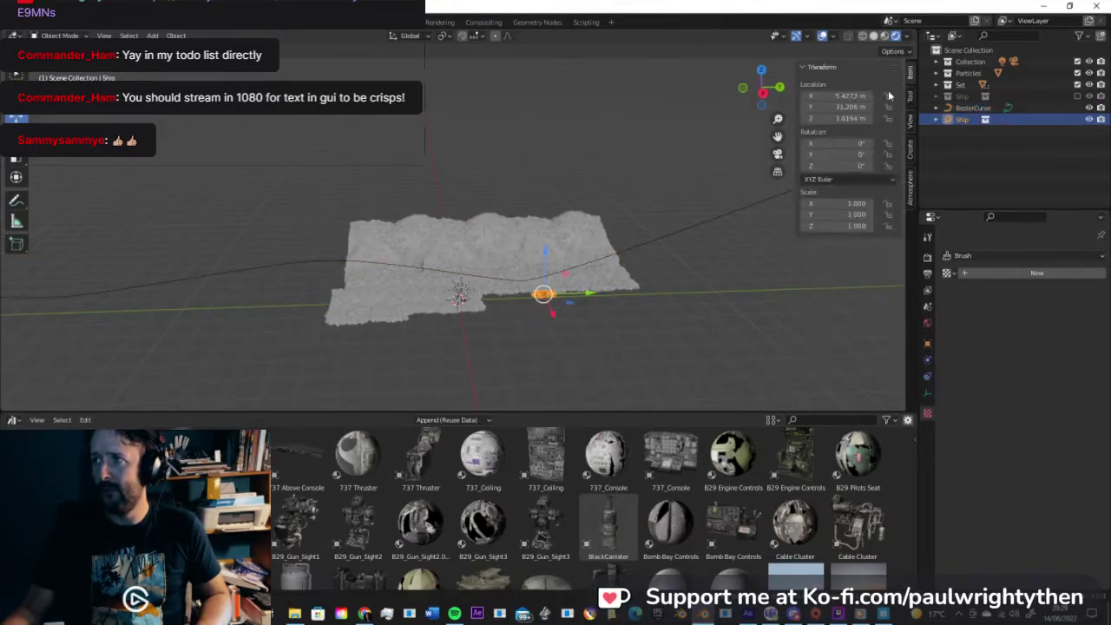
click(859, 94)
text(0)
key(Tab)
text(0)
key(Tab)
text(0)
key(Tab)
key(Return)
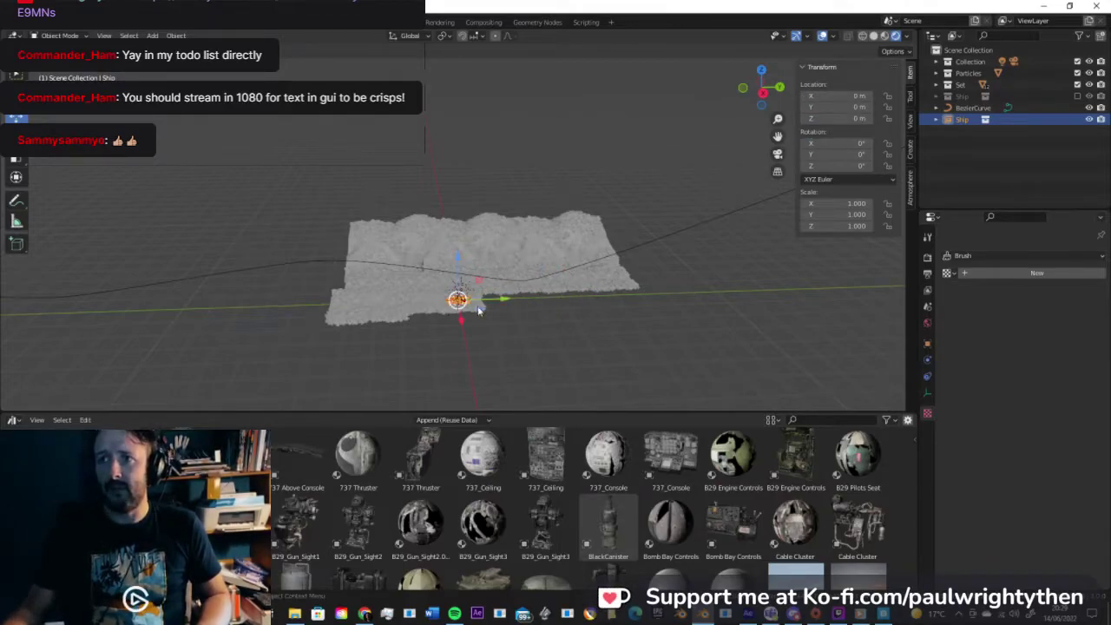
Step: Set the Bezier curve's preview resolution to 64 and its twist smoothing to 0.79
scroll(478, 310, up, 2)
shift+middle_drag(503, 278, 501, 215)
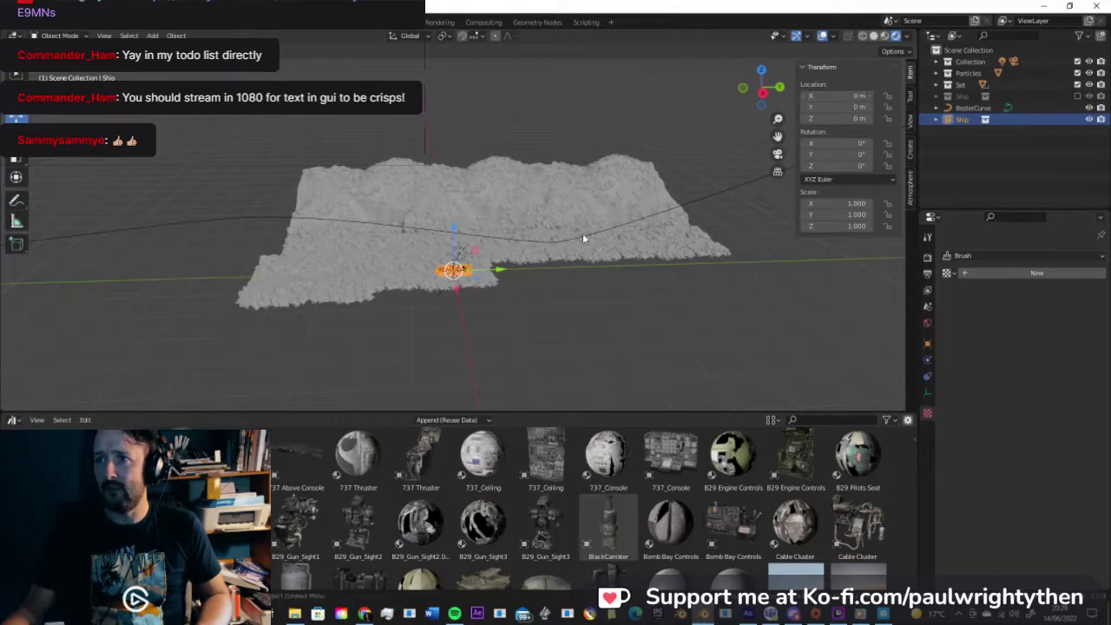
click(559, 245)
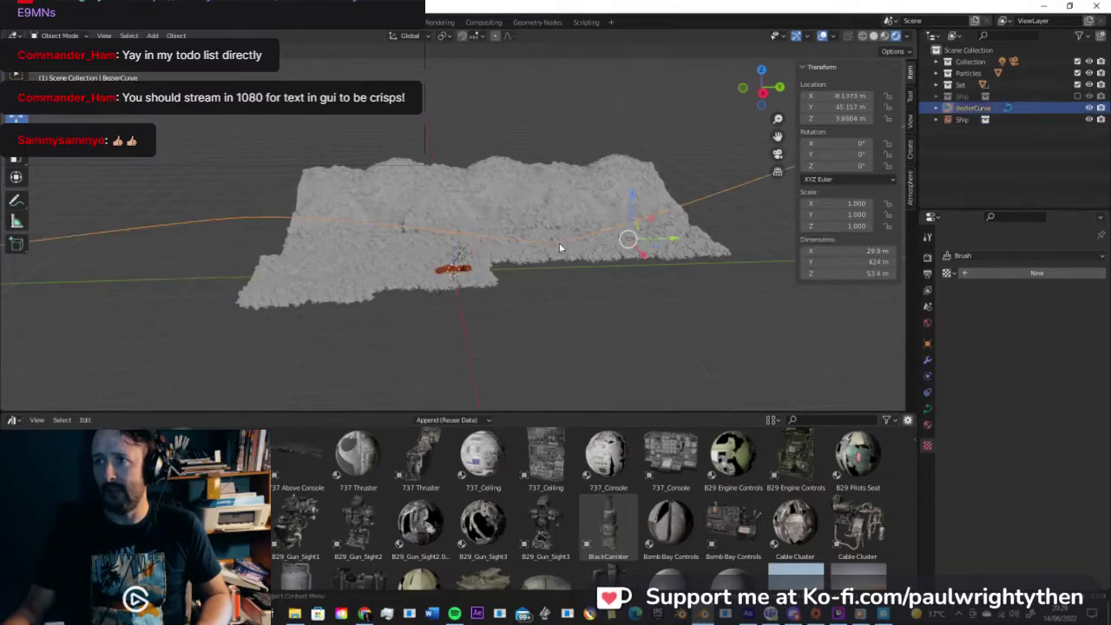
click(926, 409)
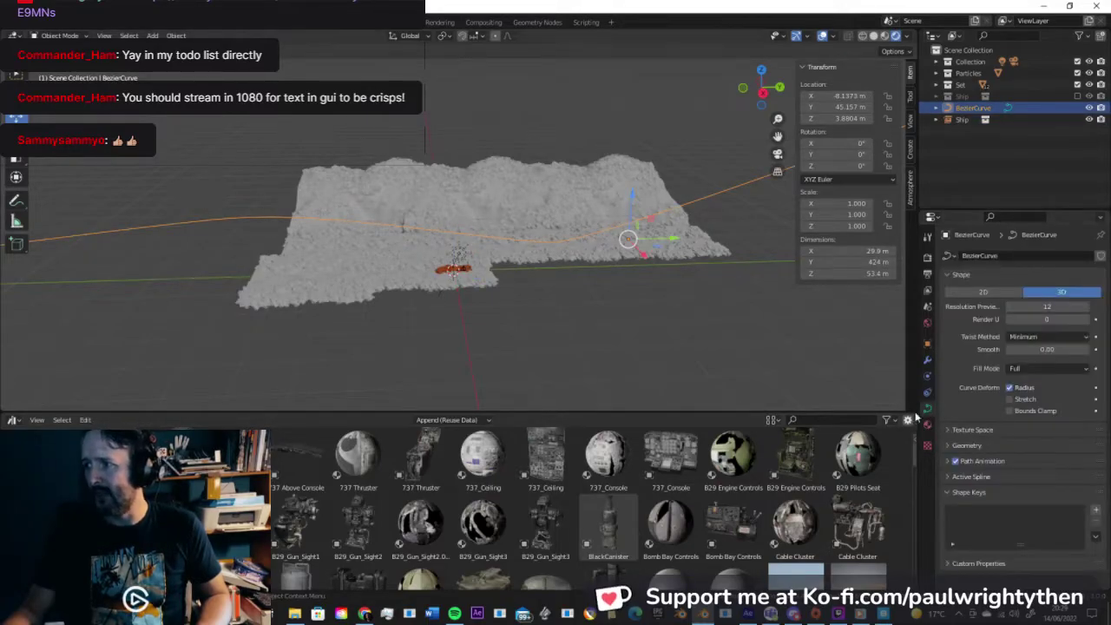
click(951, 446)
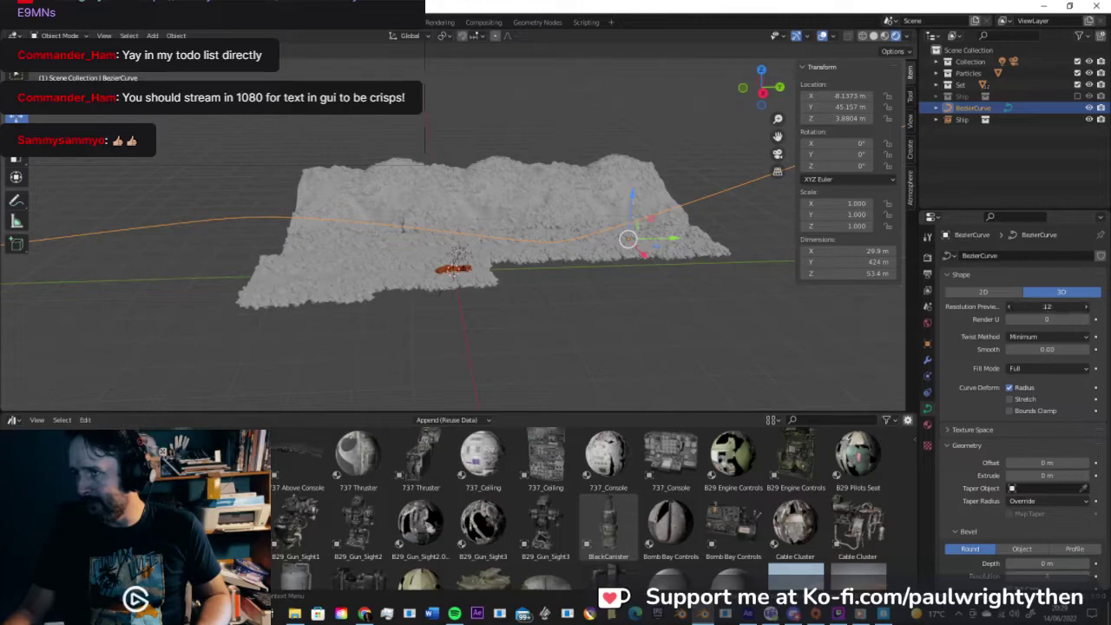
drag(1046, 306, 1081, 306)
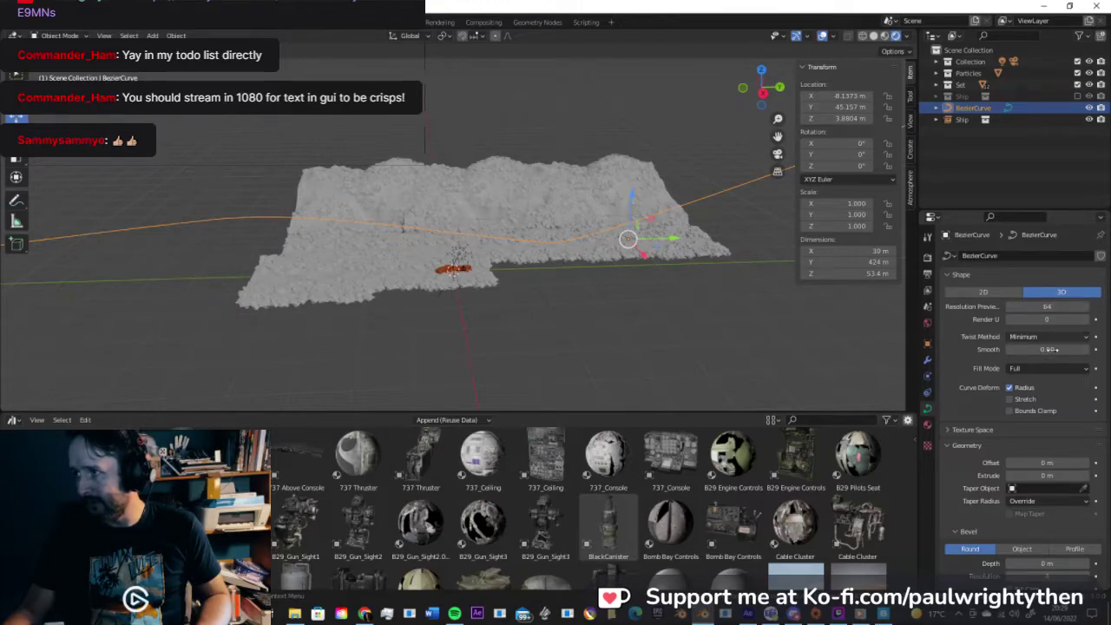
drag(1053, 349, 1046, 348)
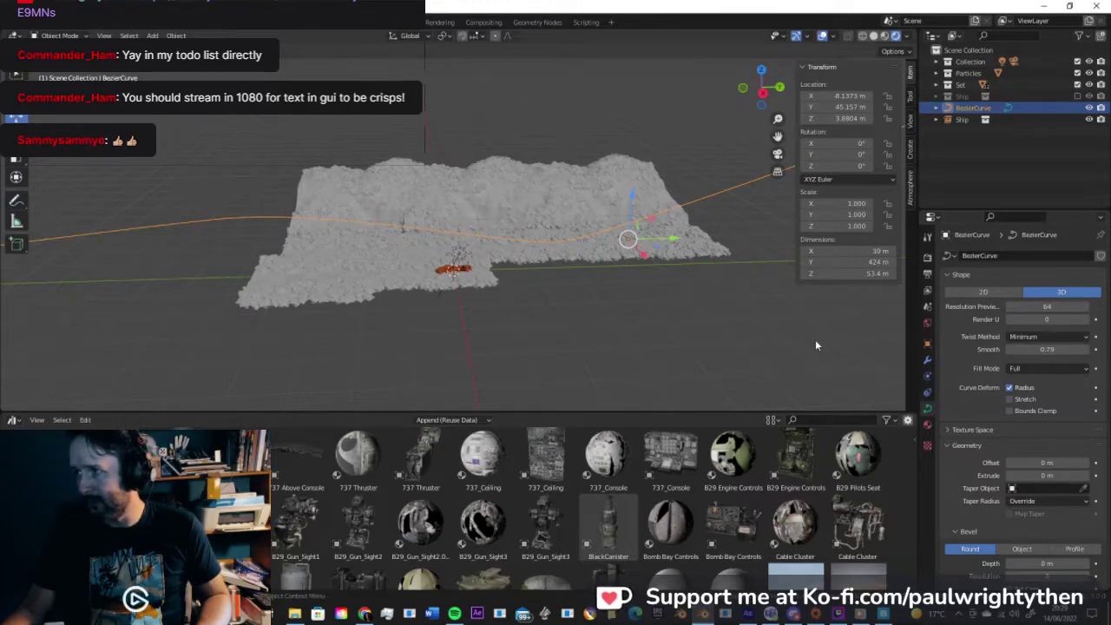
Step: Add a Follow Path constraint to the Ship instance
shift+middle_drag(636, 274, 559, 271)
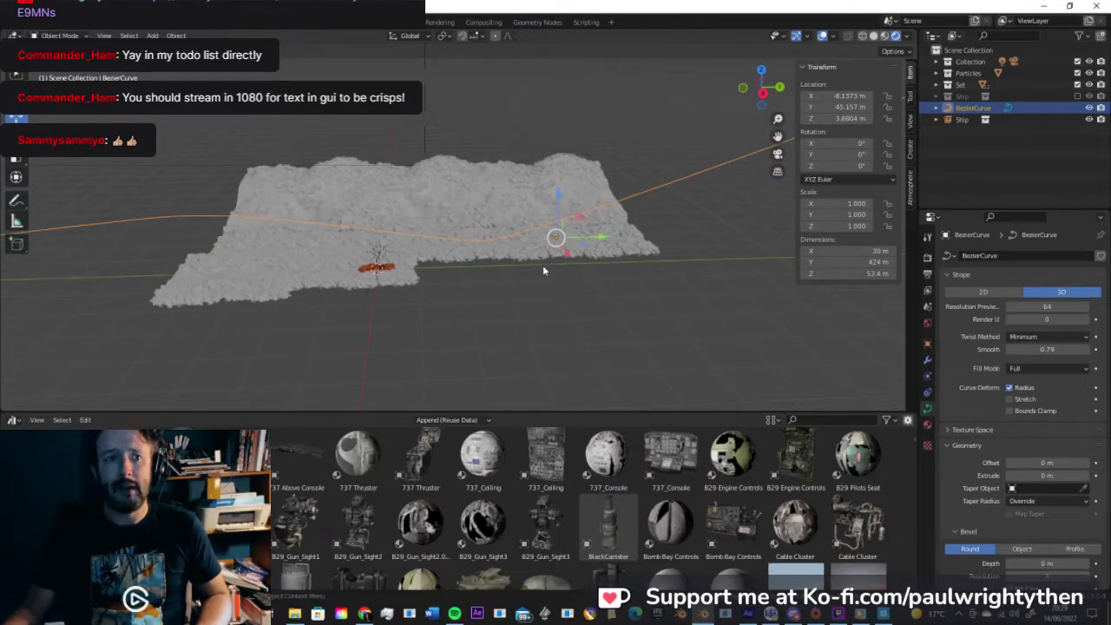
click(383, 269)
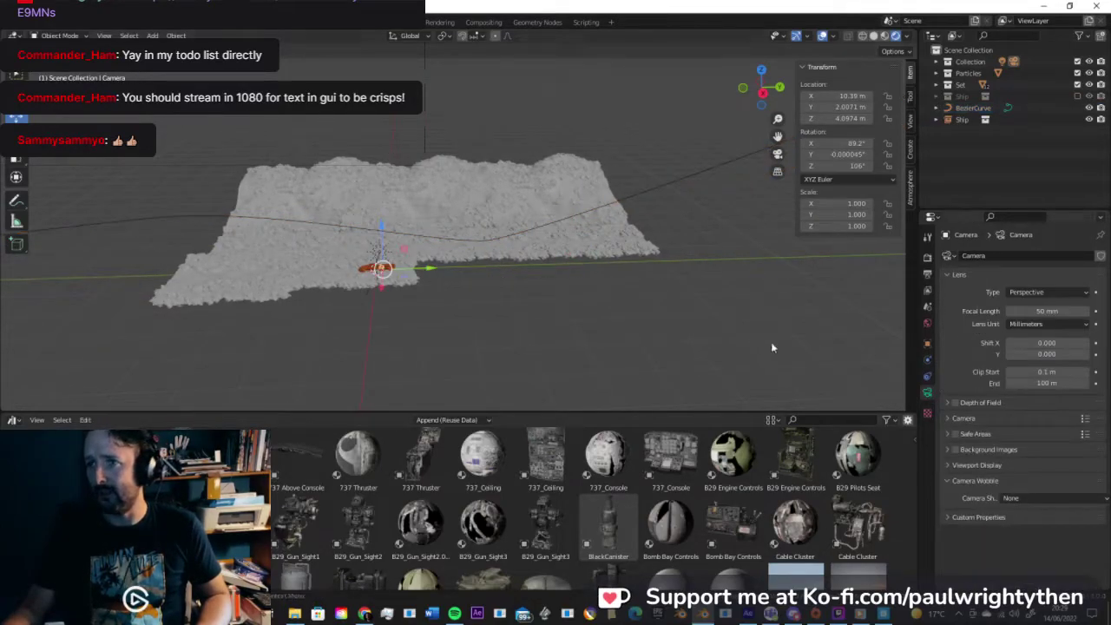
scroll(391, 286, up, 9)
shift+middle_drag(478, 263, 537, 239)
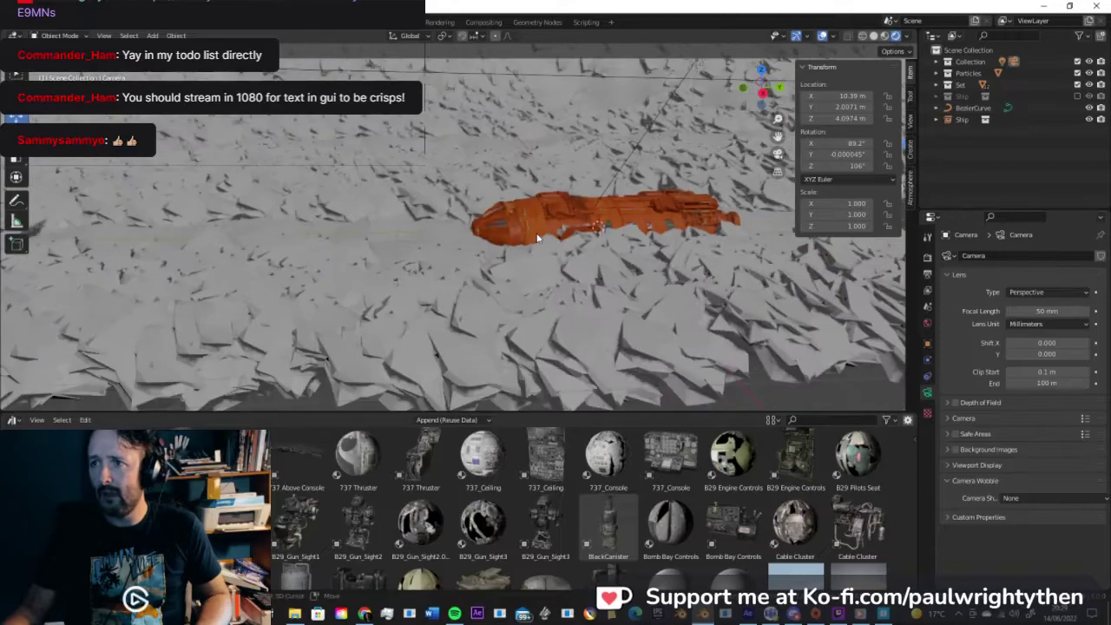
click(650, 212)
key(Home)
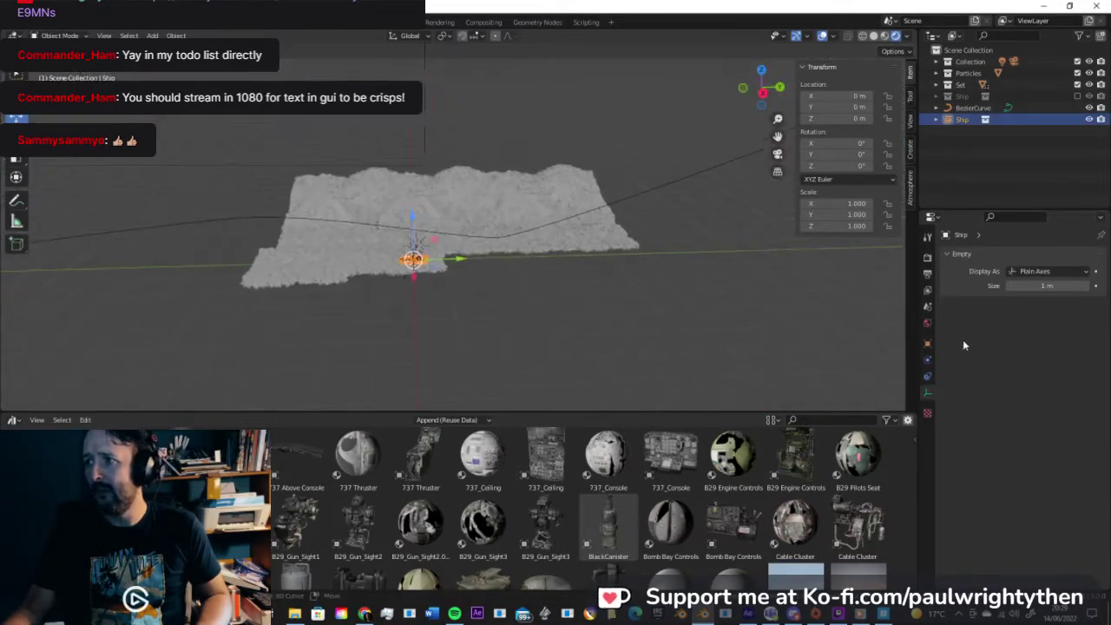
click(928, 377)
click(994, 255)
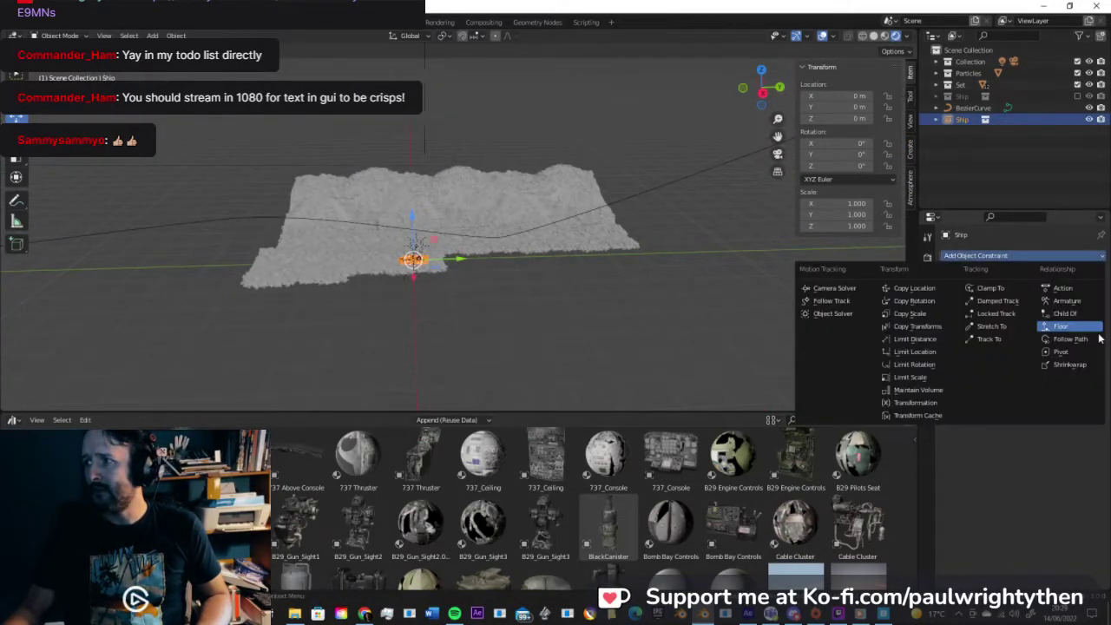
click(1070, 340)
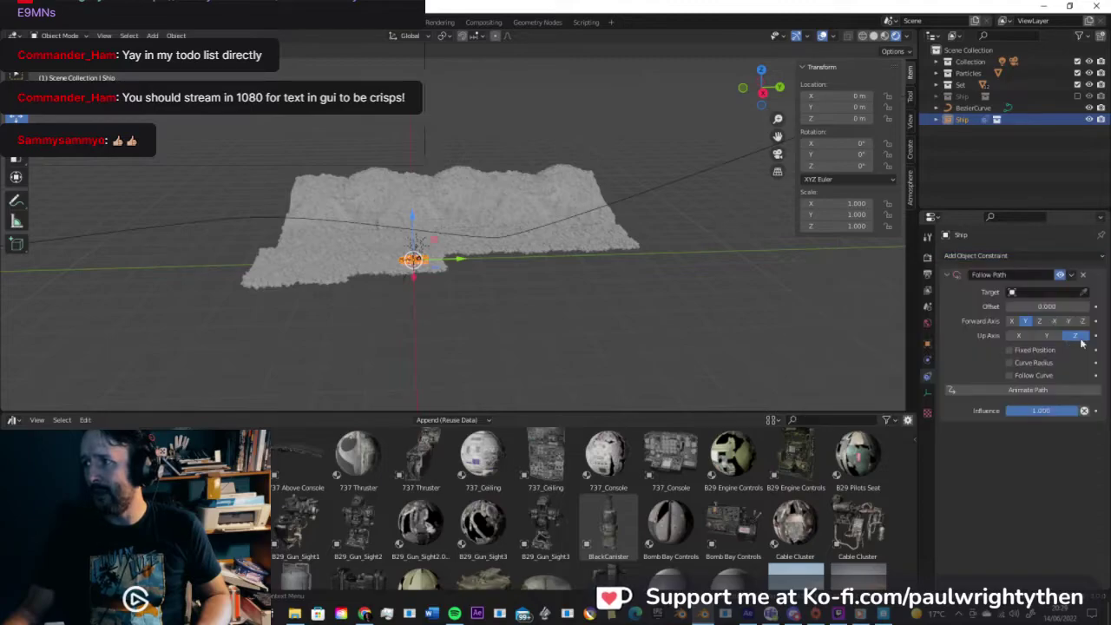
Step: Assign BezierCurve as the target of the Ship's Follow Path constraint
click(1028, 293)
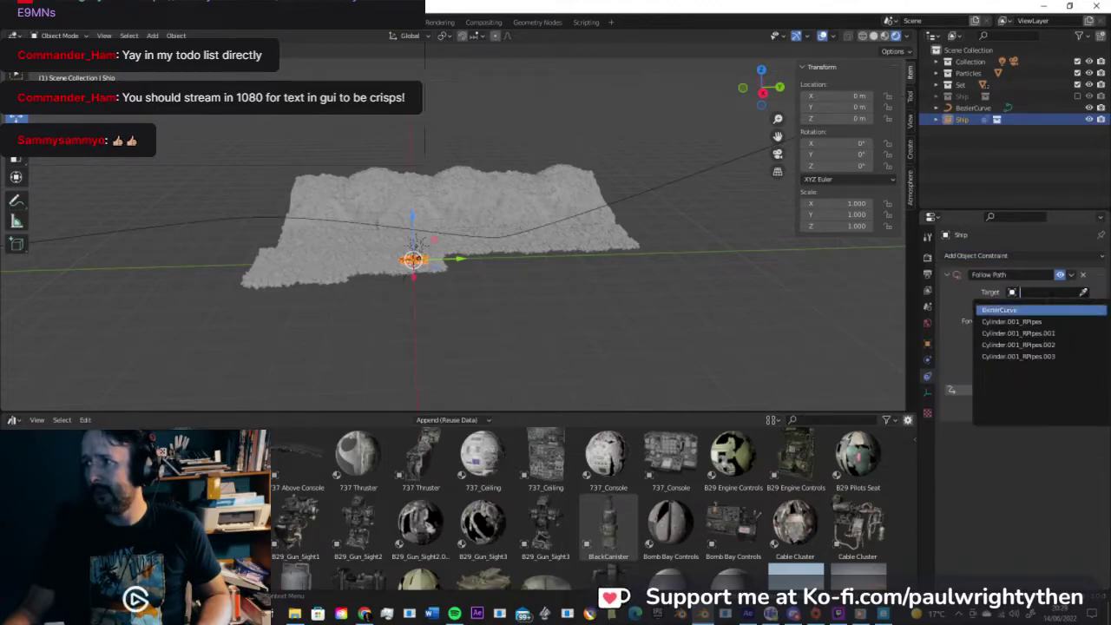
click(1084, 291)
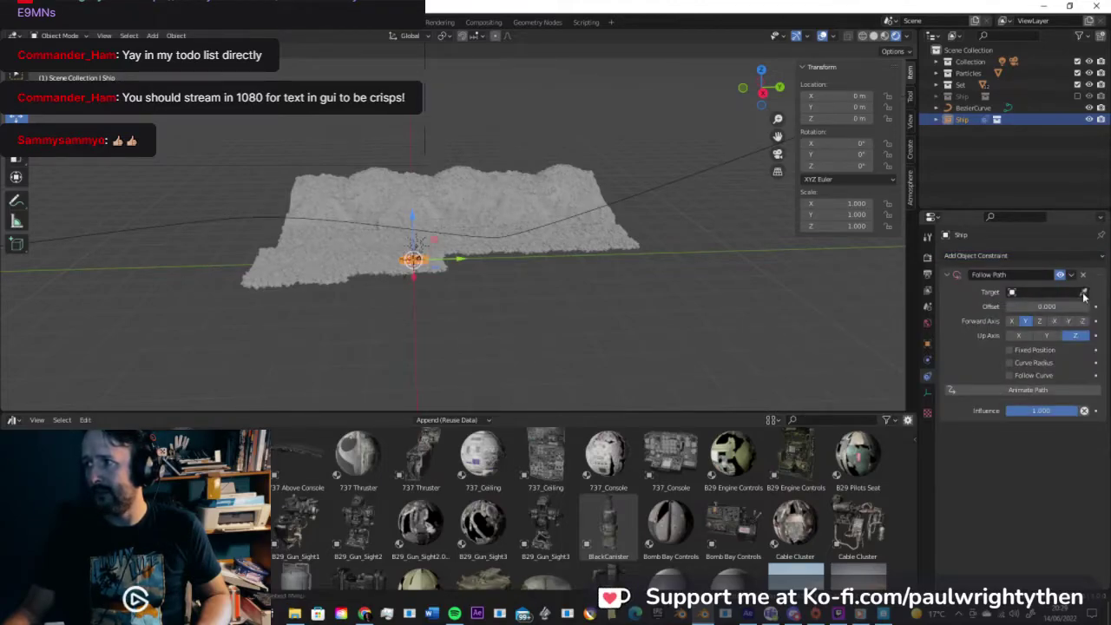
click(626, 201)
Step: Enable Fixed Position on the Ship's Follow Path constraint and set its Offset Factor to 1
middle_drag(674, 213, 763, 248)
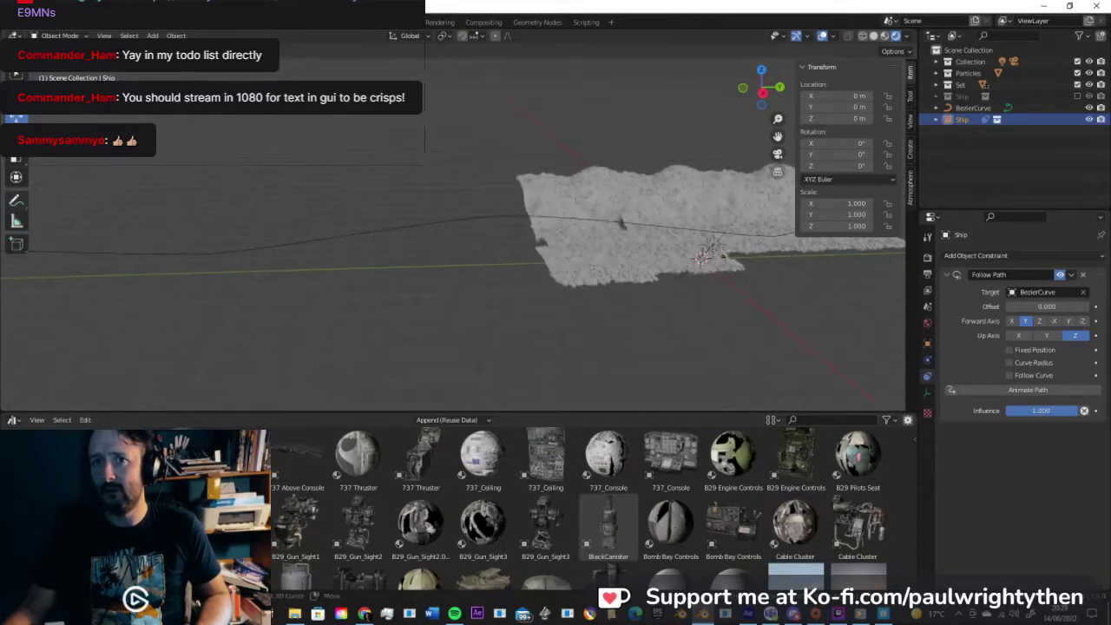
middle_drag(198, 240, 120, 245)
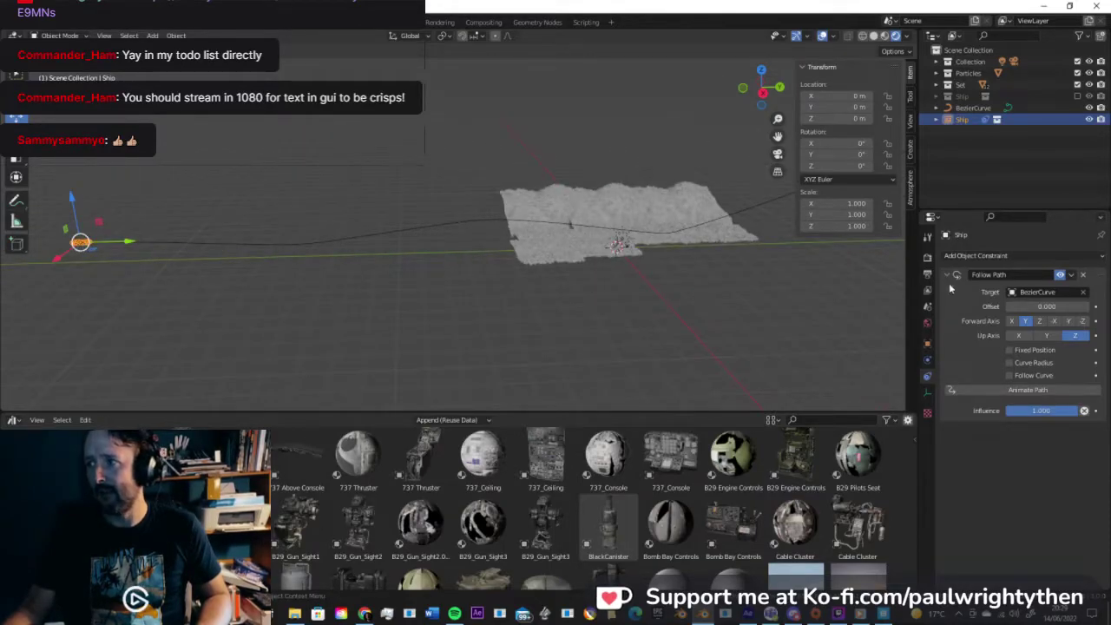
shift+middle_drag(506, 249, 484, 254)
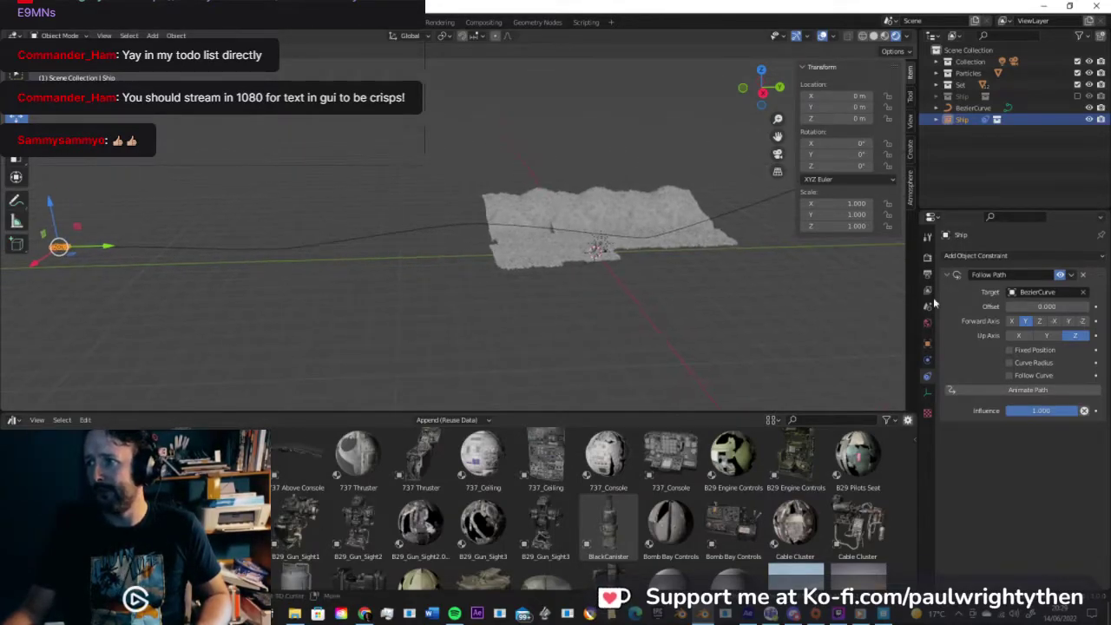
drag(1050, 306, 1015, 307)
click(1051, 306)
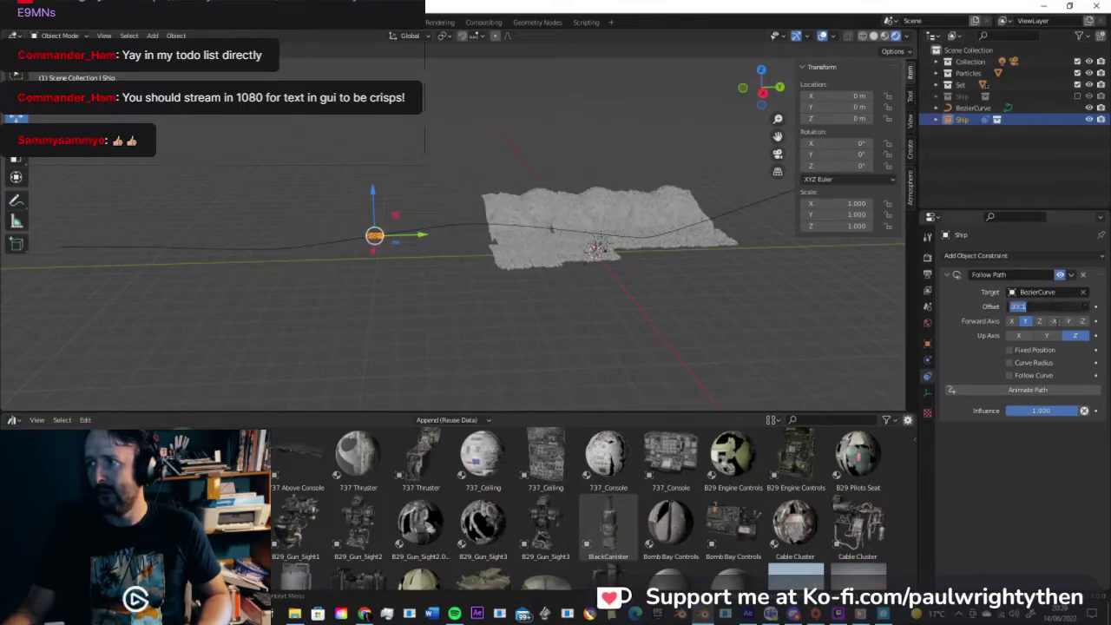
click(1008, 350)
click(1046, 306)
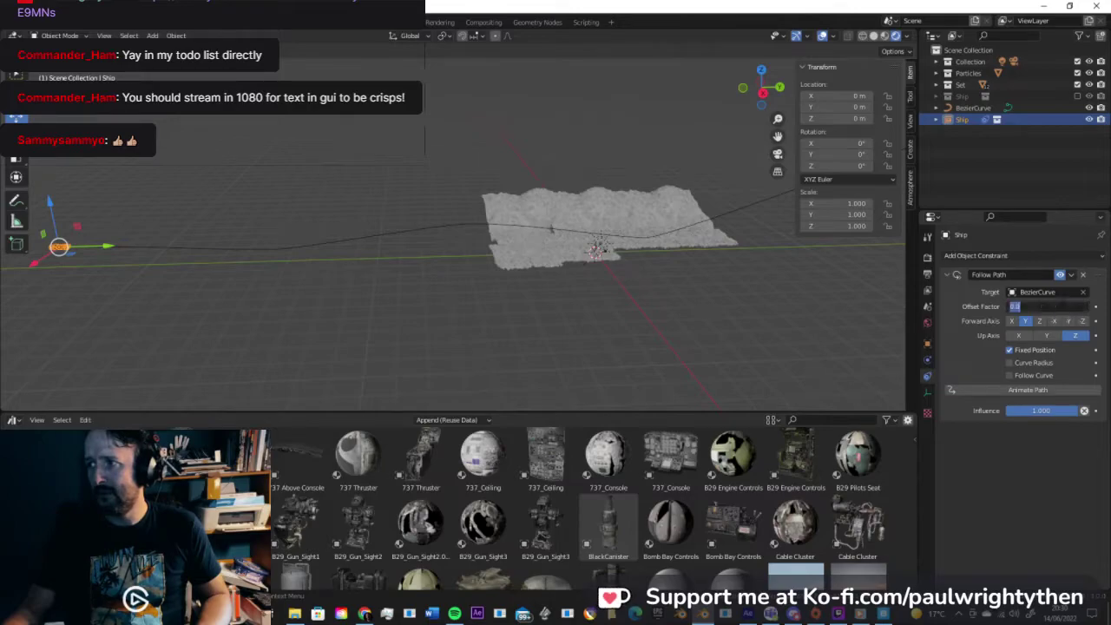
text(1)
key(Return)
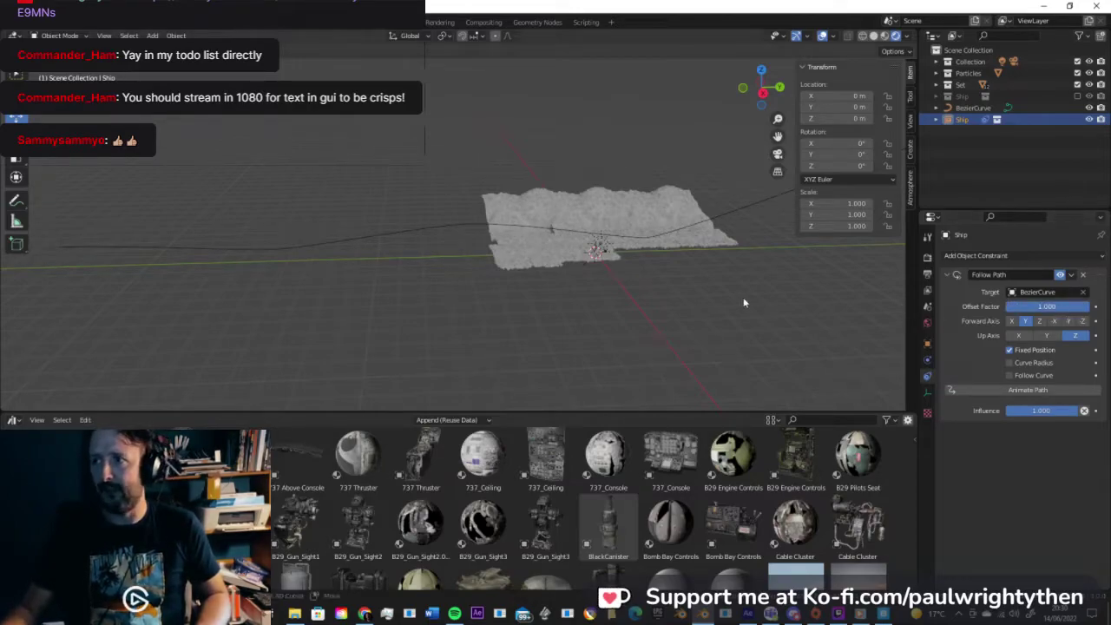
Step: Insert a keyframe at the current frame for the Offset Factor of 1 on the Ship's Follow Path constraint
middle_drag(620, 255, 530, 241)
shift+middle_drag(656, 198, 446, 233)
scroll(619, 212, up, 4)
scroll(446, 232, up, 3)
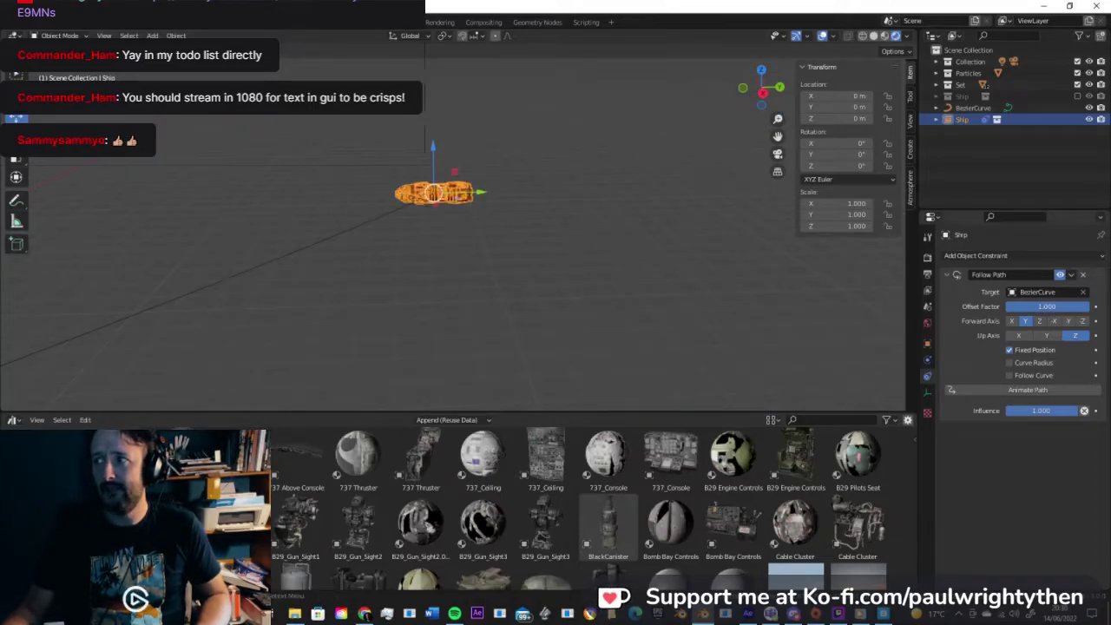
drag(1046, 307, 1089, 306)
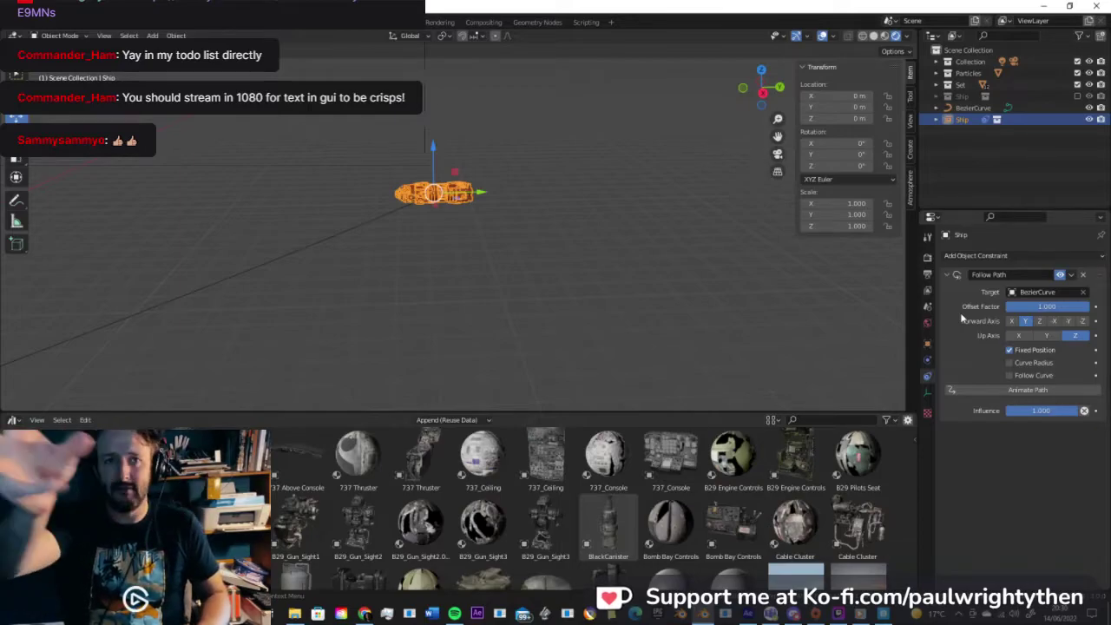
click(1095, 307)
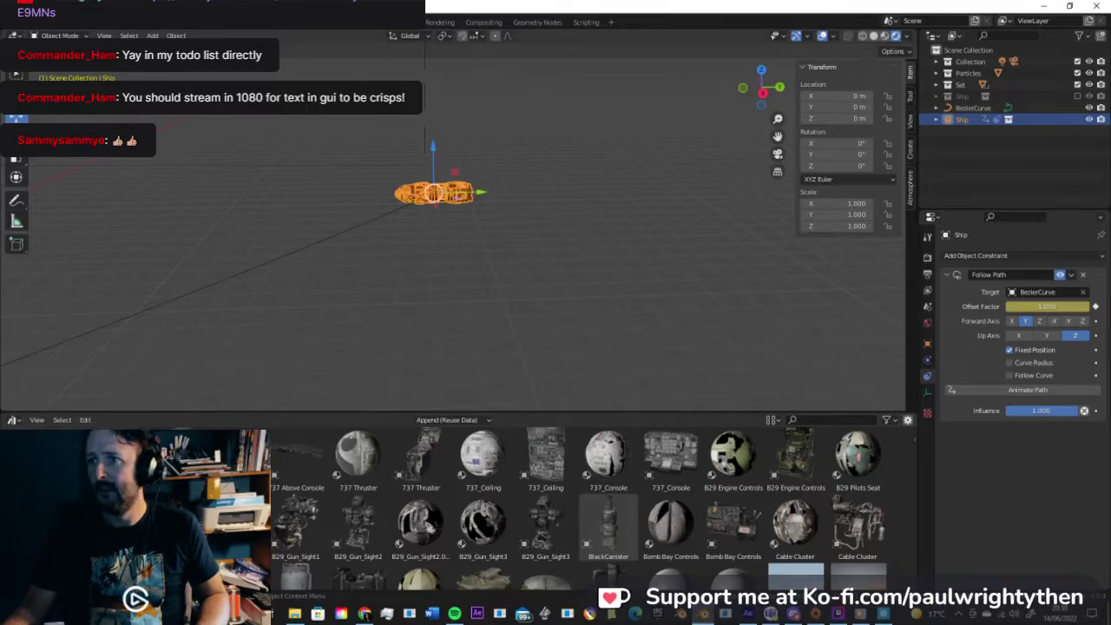
Step: Switch to the Animation workspace and set the current frame to 250, with the whole flight path in view
click(396, 22)
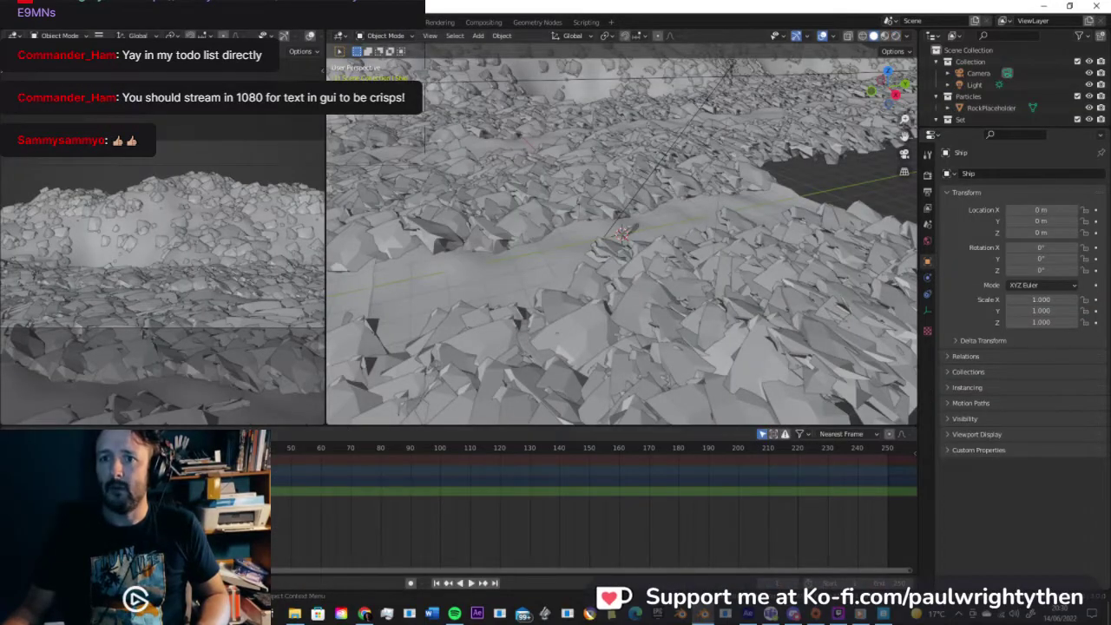
drag(148, 449, 889, 480)
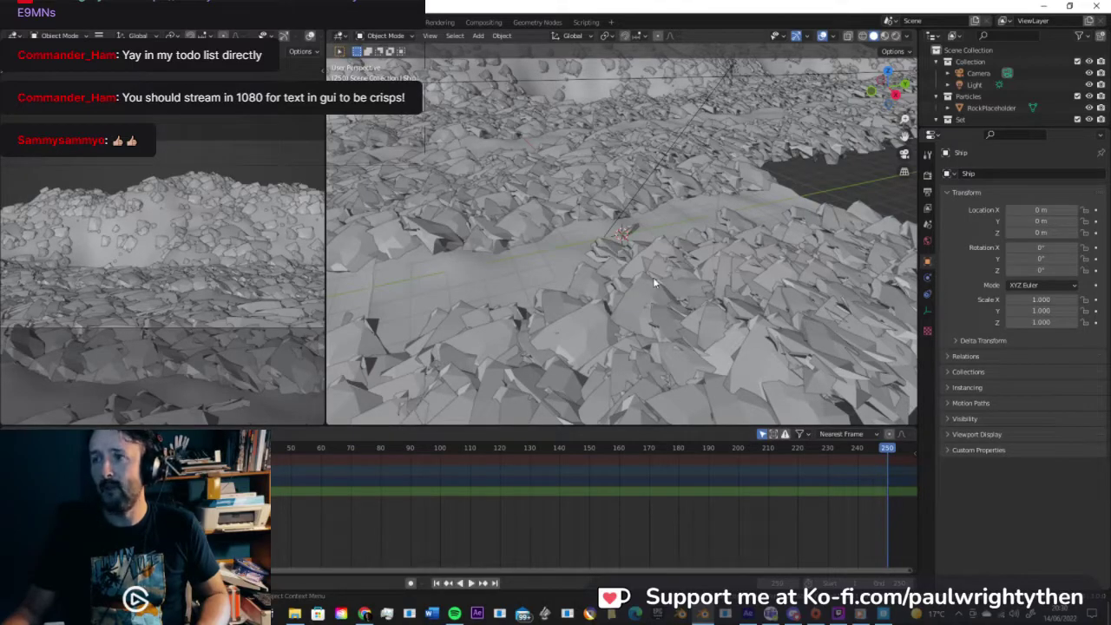
scroll(760, 240, down, 10)
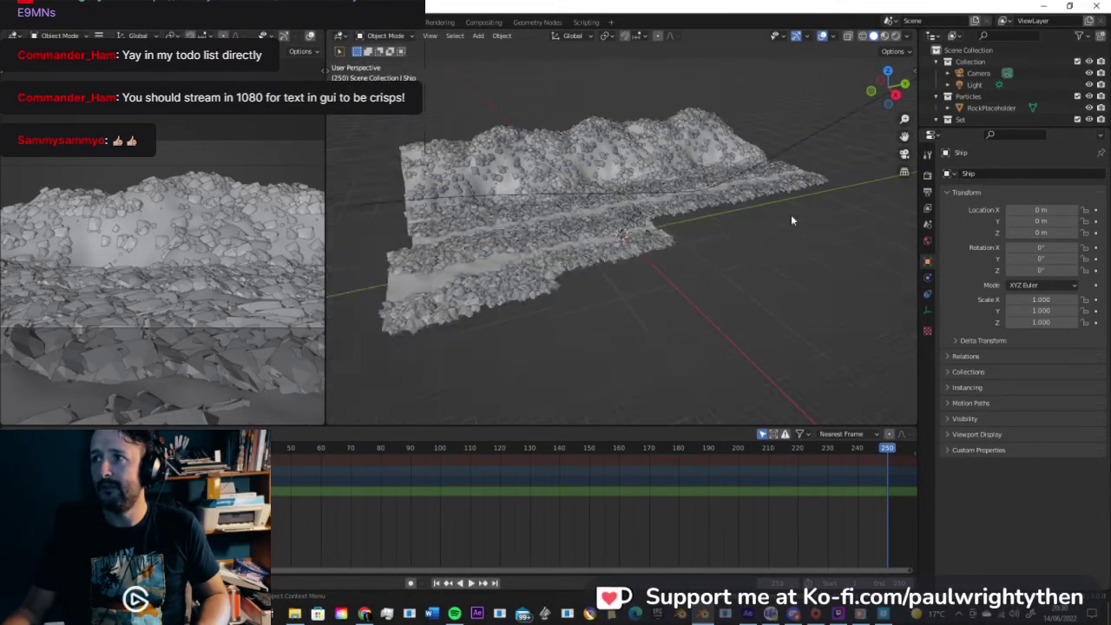
scroll(791, 214, down, 2)
scroll(766, 208, down, 1)
shift+middle_drag(629, 222, 747, 212)
scroll(723, 212, down, 3)
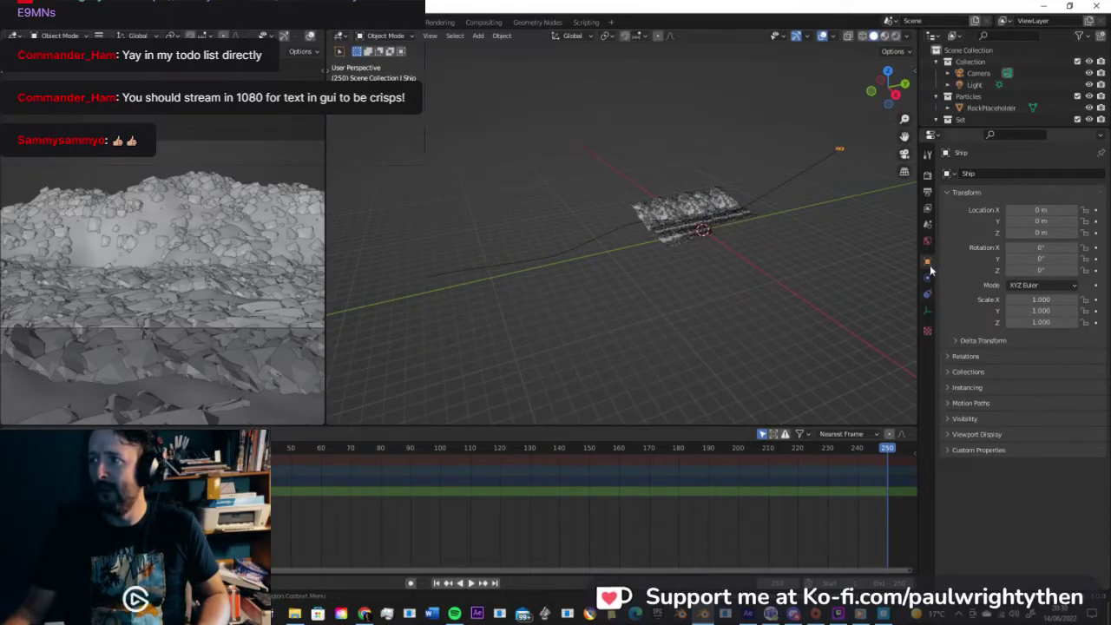
key(space)
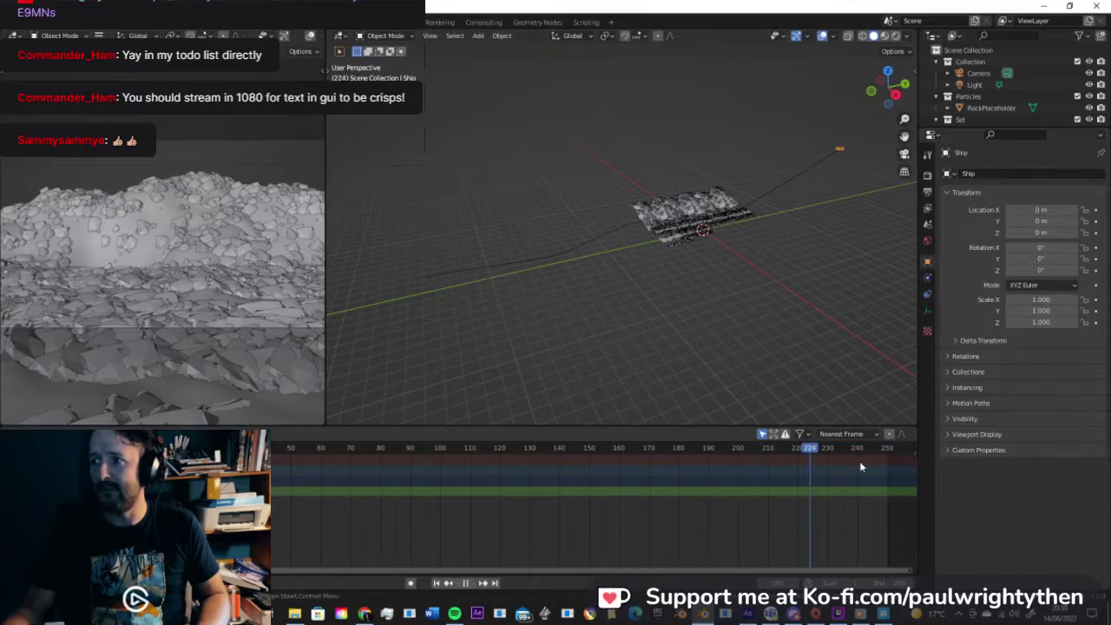
drag(896, 469, 888, 469)
key(space)
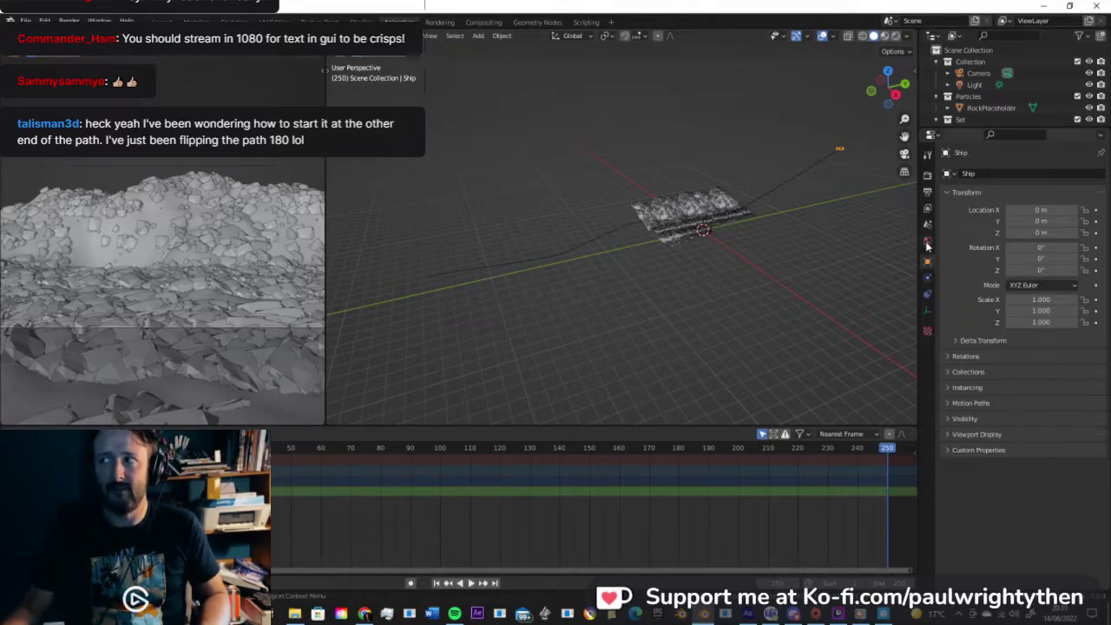
Step: Set the Ship's Follow Path Offset Factor to 0 and keyframe it at frame 250
click(928, 295)
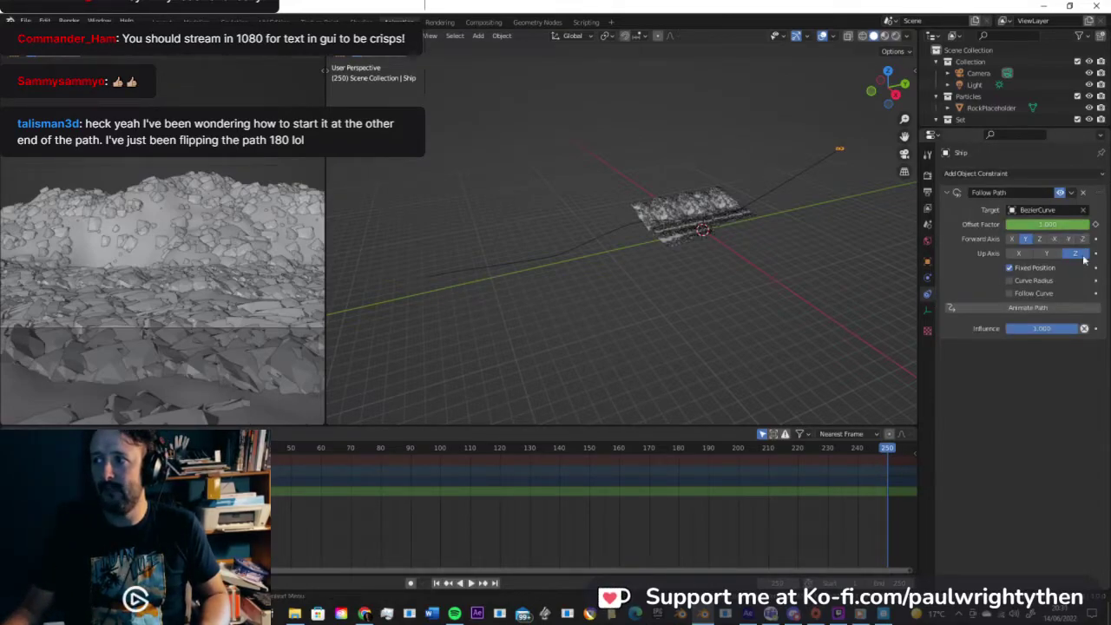
click(1073, 224)
text(0)
key(Return)
click(1095, 224)
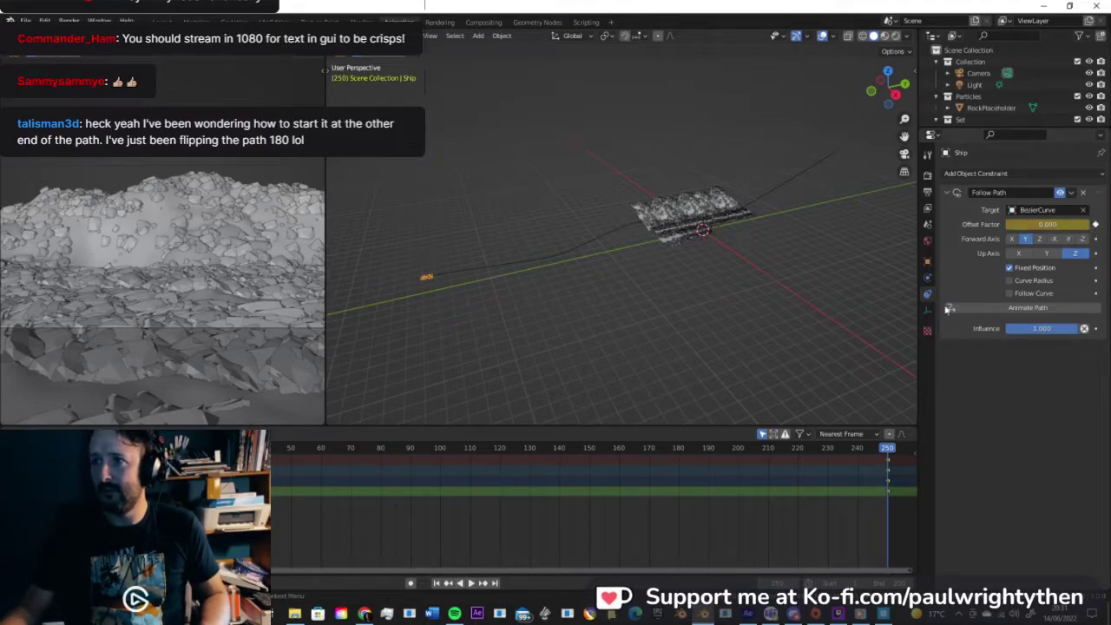
Step: Play and scrub through the animation to check the Ship's movement along the curve
drag(524, 449, 911, 449)
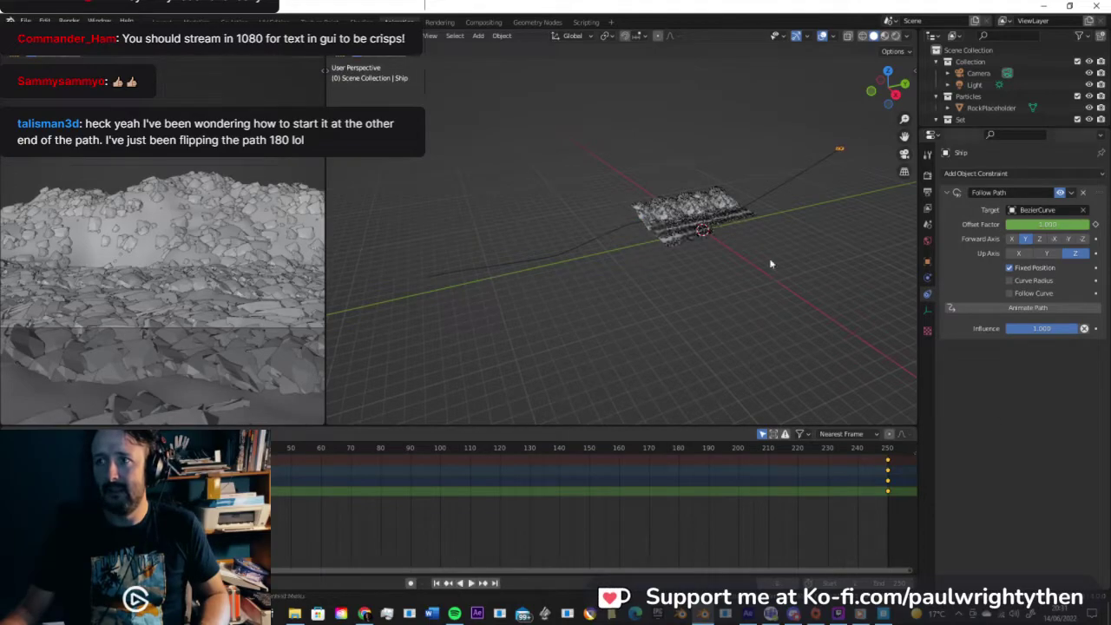
key(space)
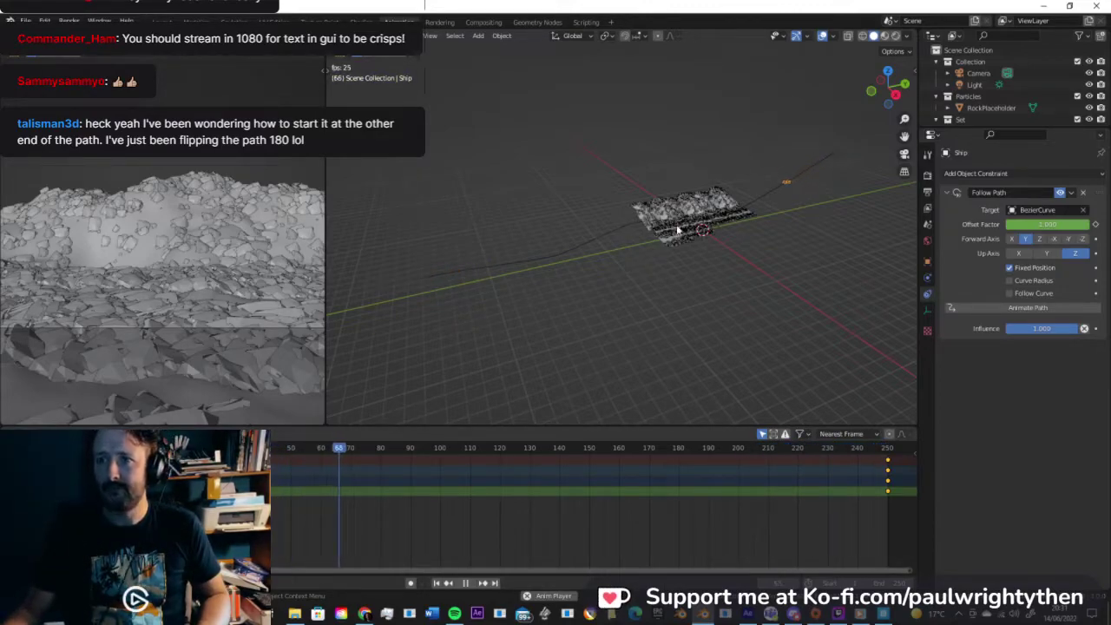
key(space)
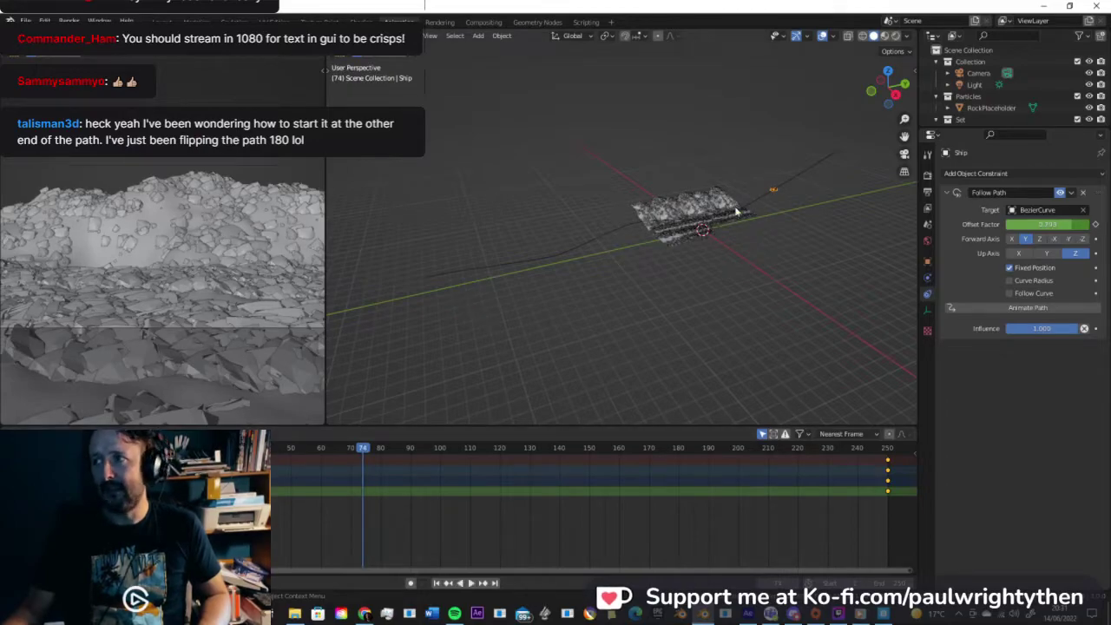
drag(364, 449, 583, 481)
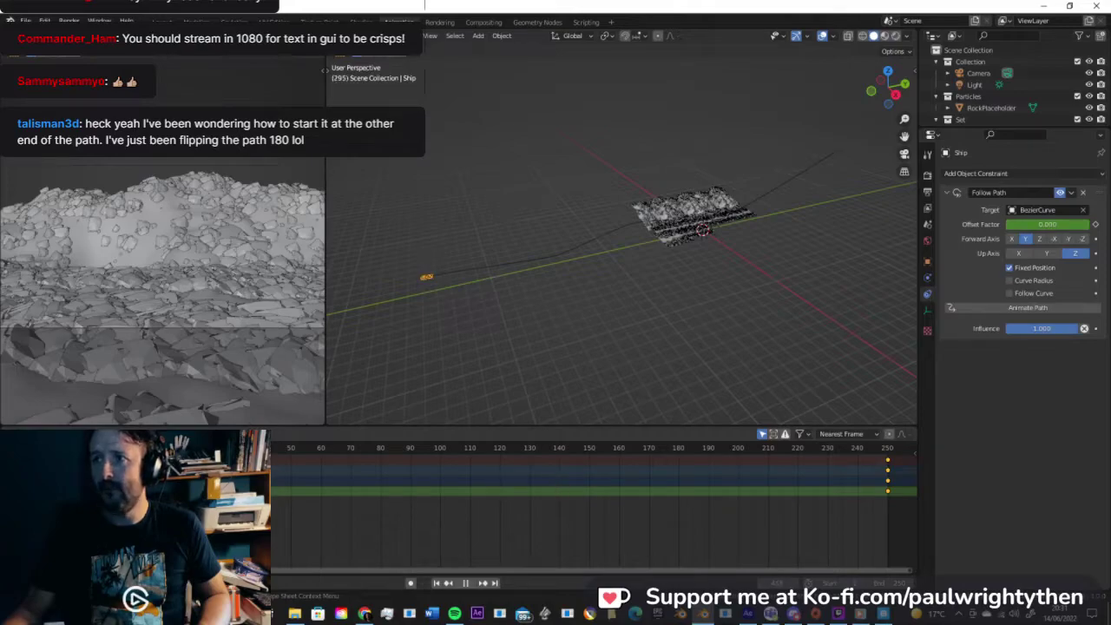
click(246, 448)
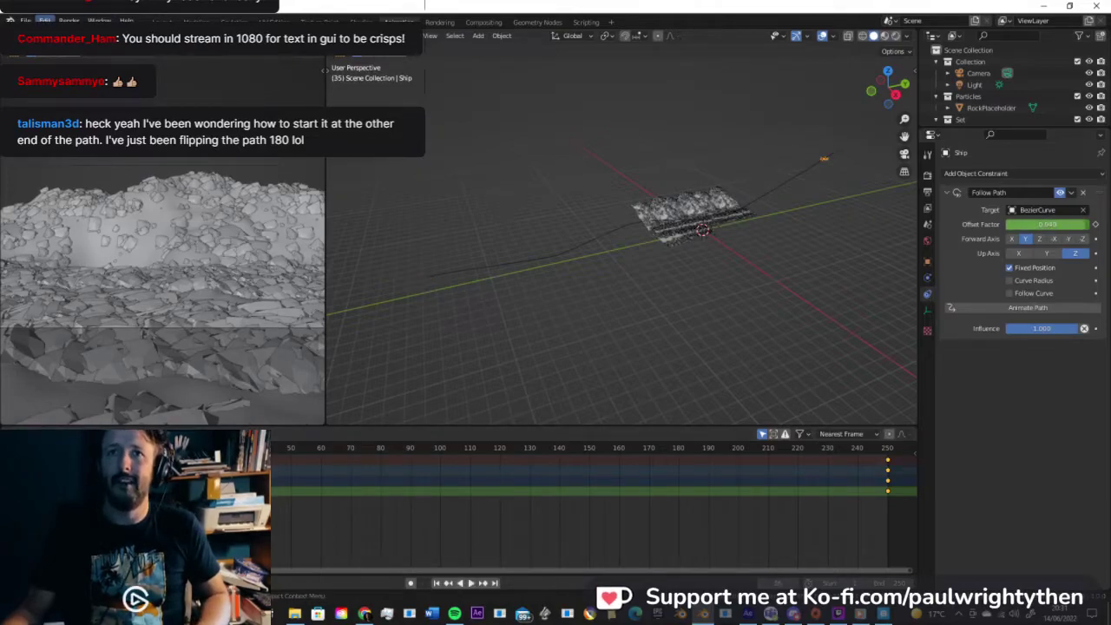
Step: Save the scene in the FlyBy folder under the file name FlyBy002
click(26, 20)
click(52, 104)
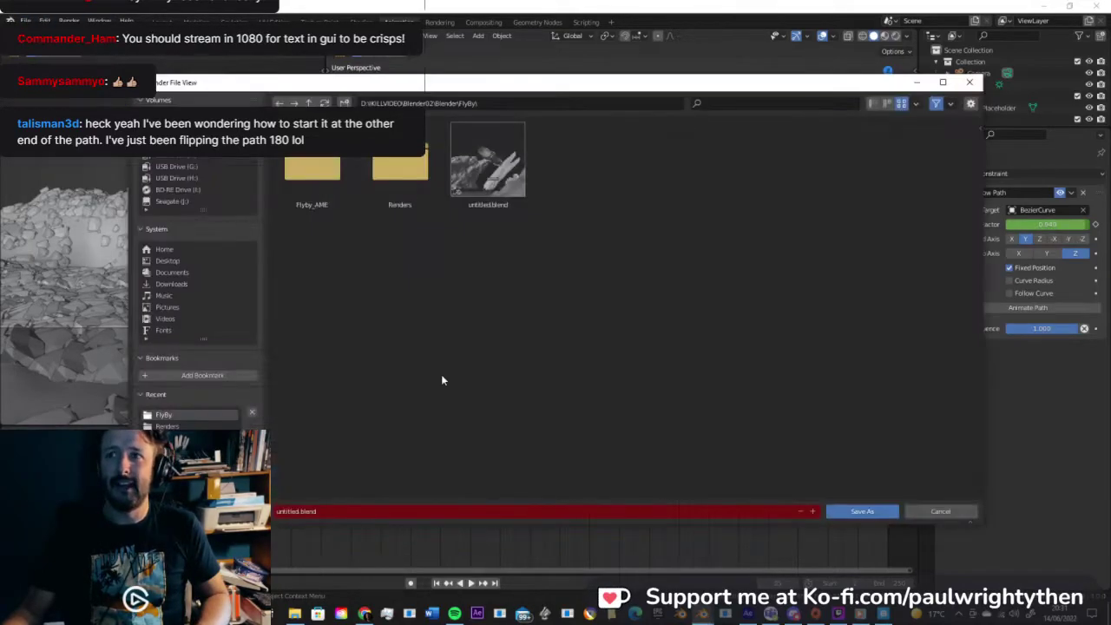
click(413, 512)
text(FlyBy002)
key(Return)
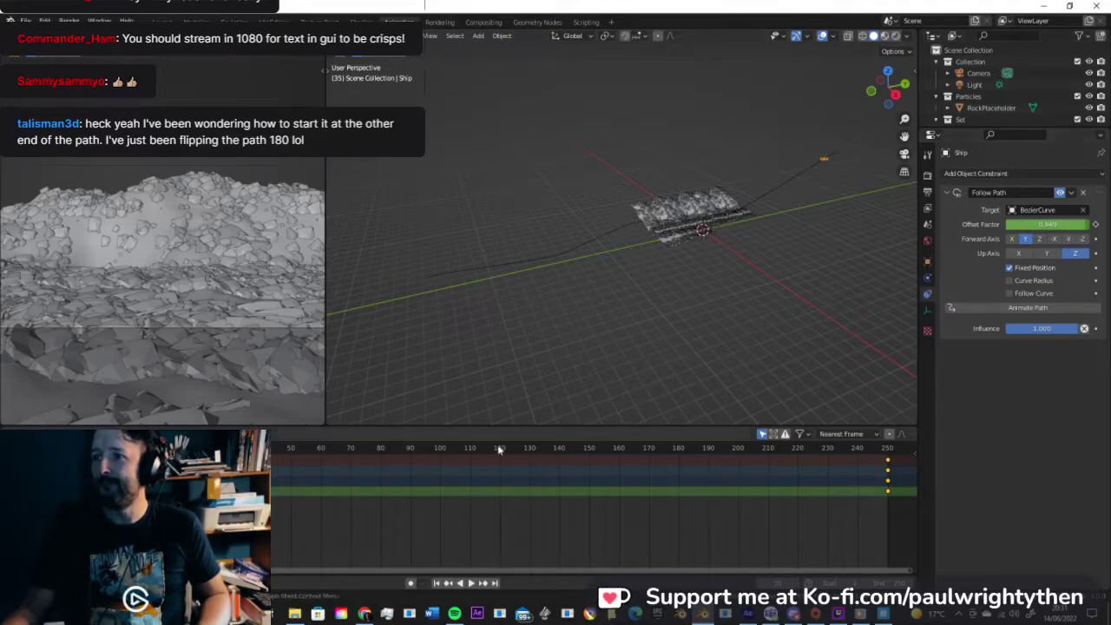
Step: Select the Ship's Offset Factor keyframes and set their handle type to Vector
click(883, 495)
drag(346, 510, 905, 512)
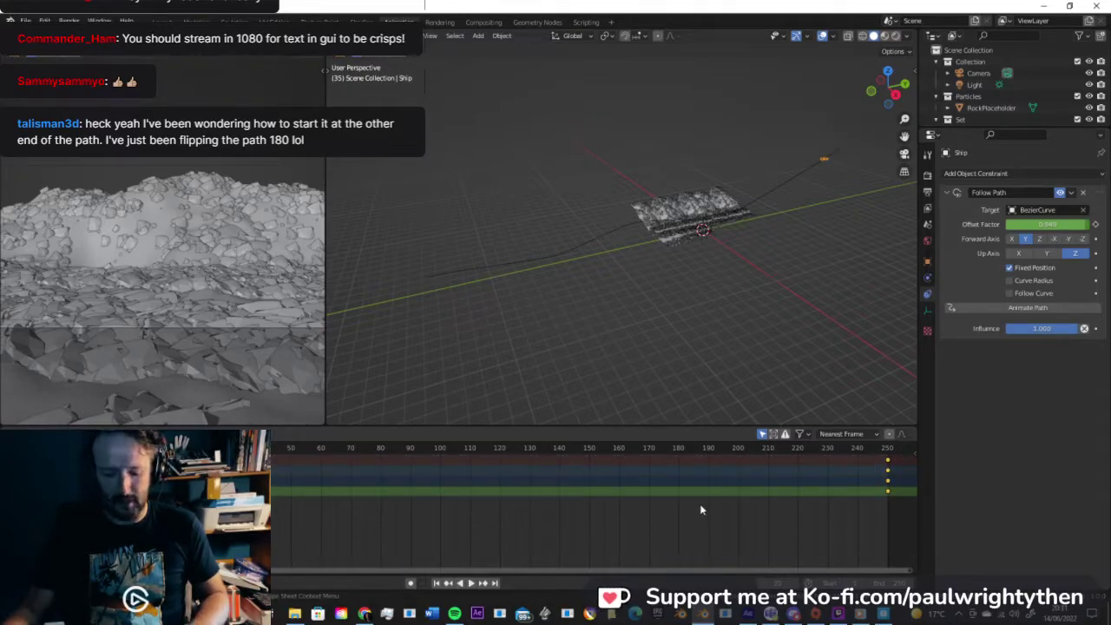
key(v)
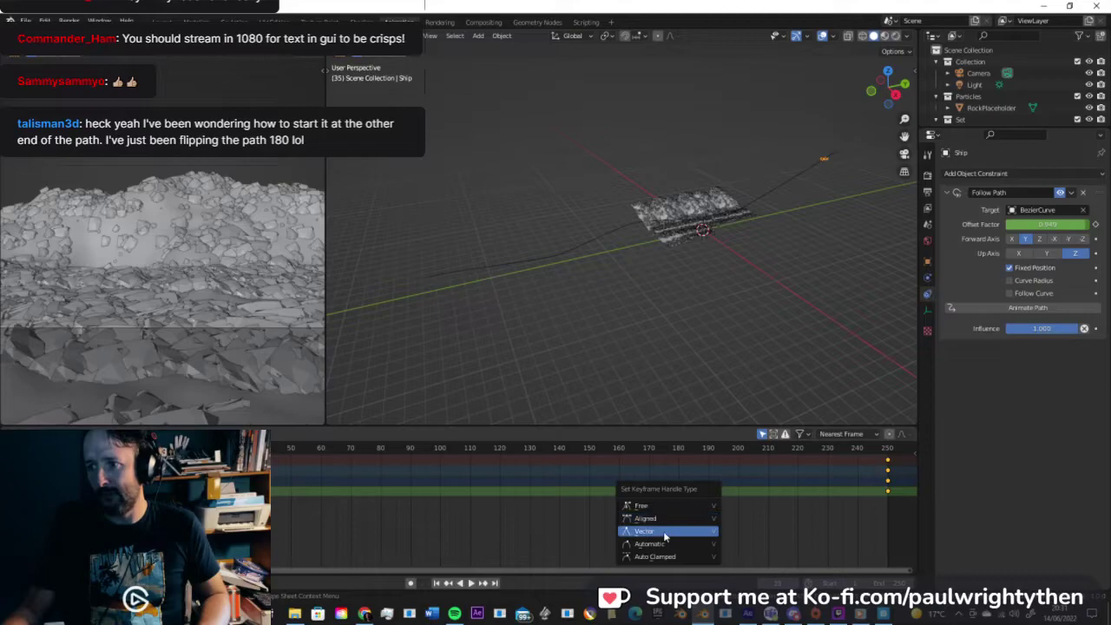
click(664, 533)
Step: Play back the animation to check the Ship's speed along the path with the Vector keyframe handles
key(space)
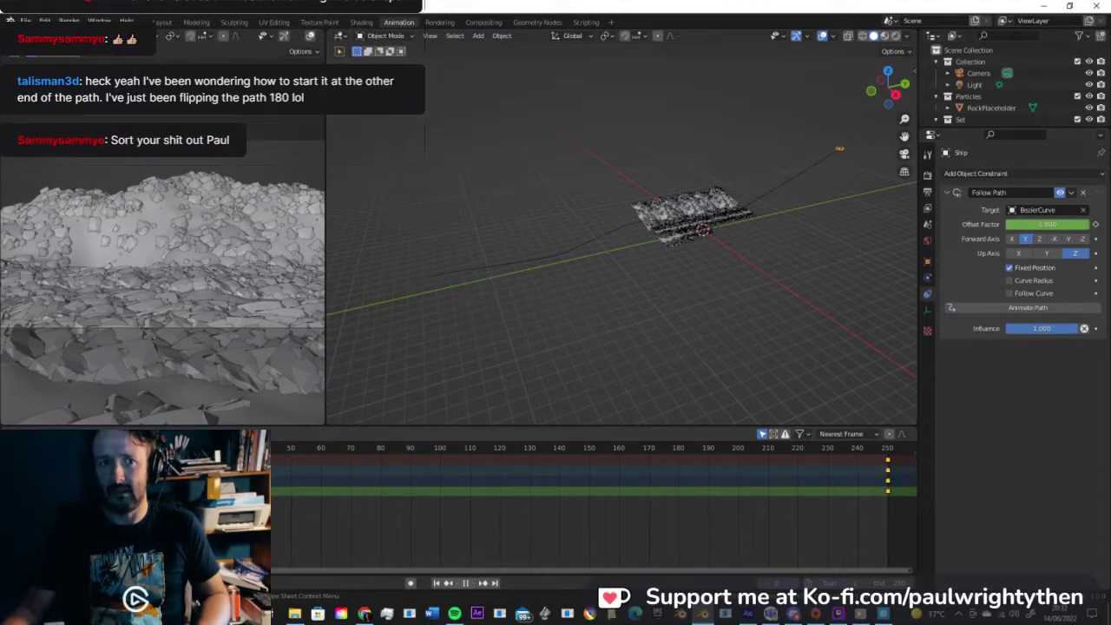
key(space)
key(space)
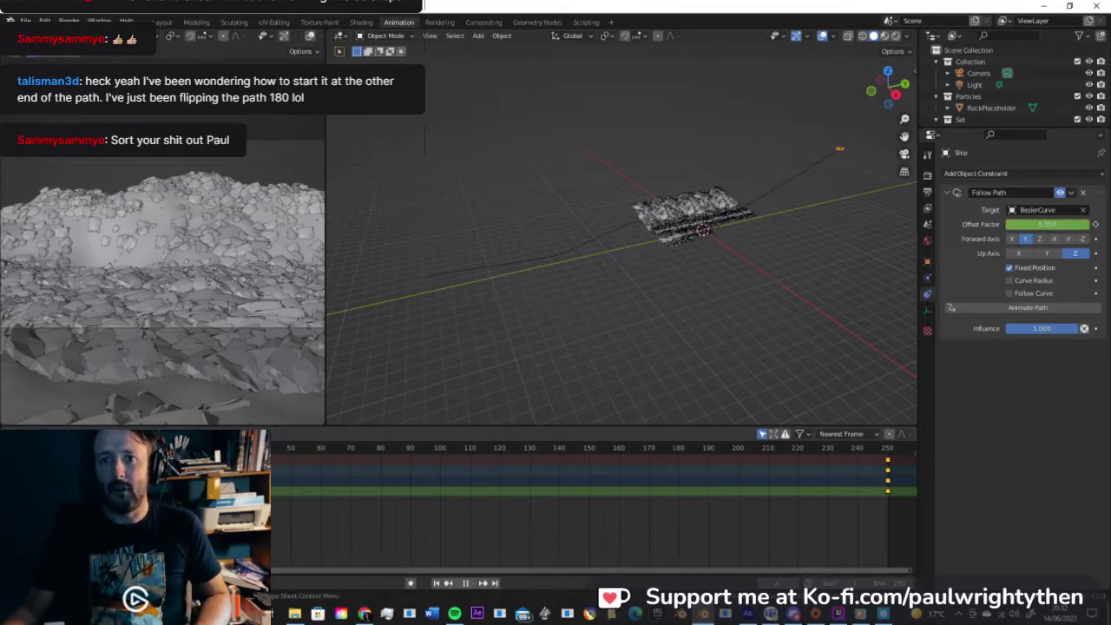
Step: Play back the ship's motion briefly, and duplicate the ship's Bezier path curve in place
key(space)
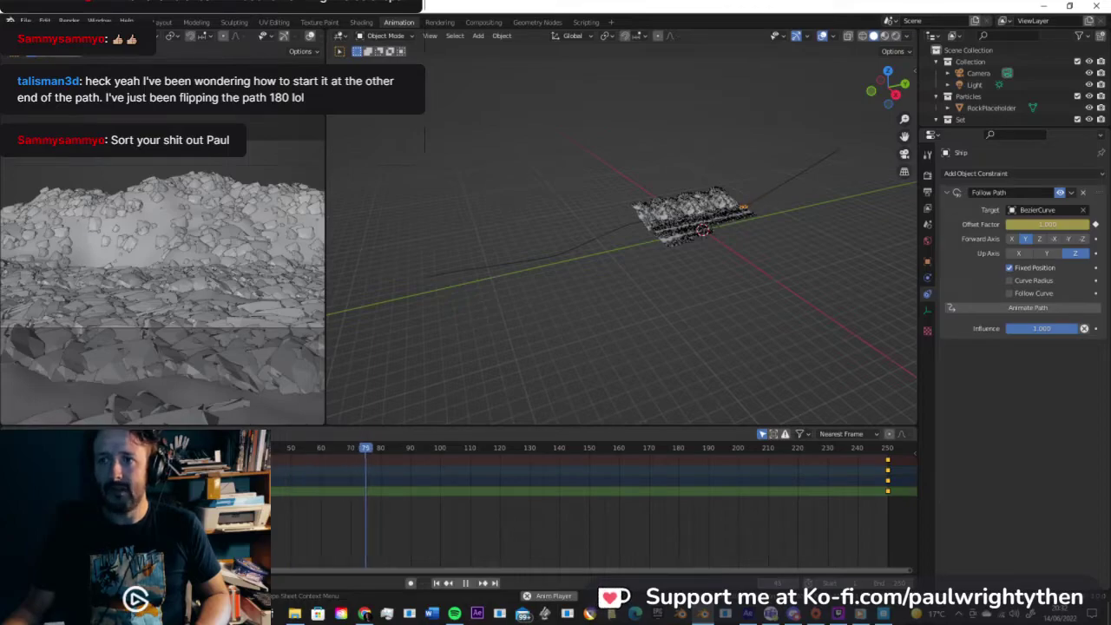
key(space)
middle_drag(729, 216, 598, 223)
click(610, 224)
key(shift+d)
key(Escape)
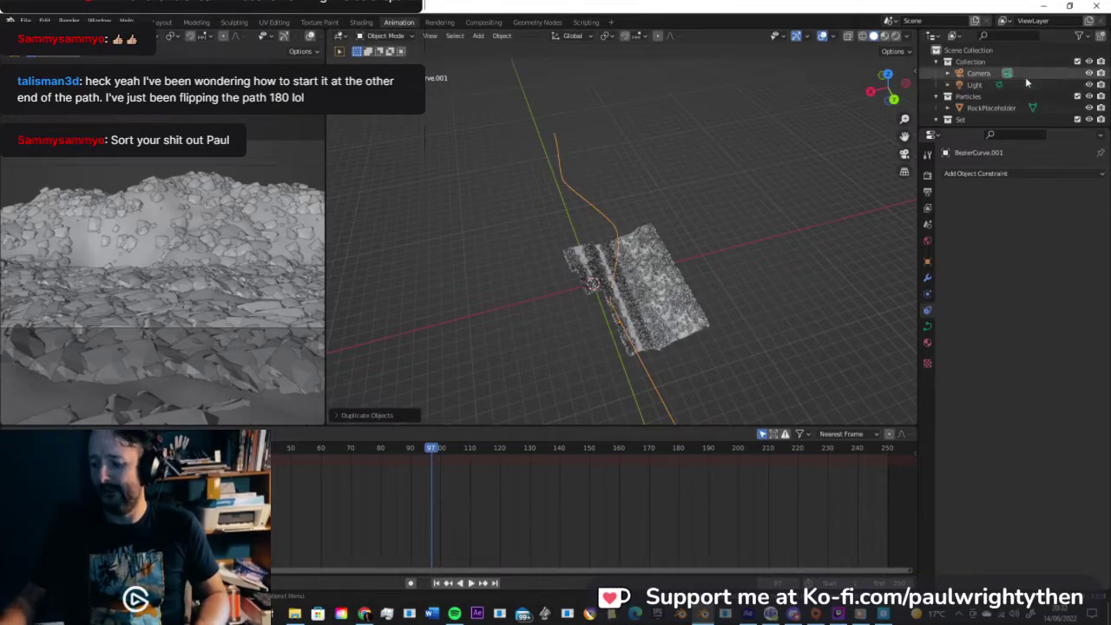
Step: Rename the duplicated curve as CameraPath
scroll(1025, 76, down, 5)
double_click(979, 110)
text(CameraPath)
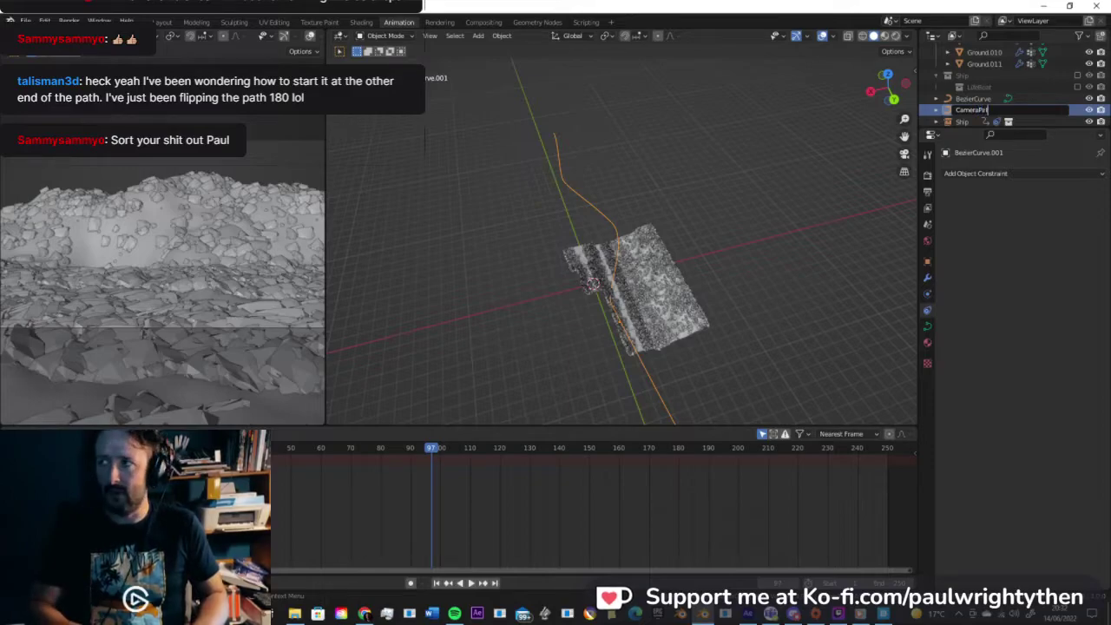
key(Return)
Step: Rename the original BezierCurve that the ship follows as Path_Ship
click(983, 100)
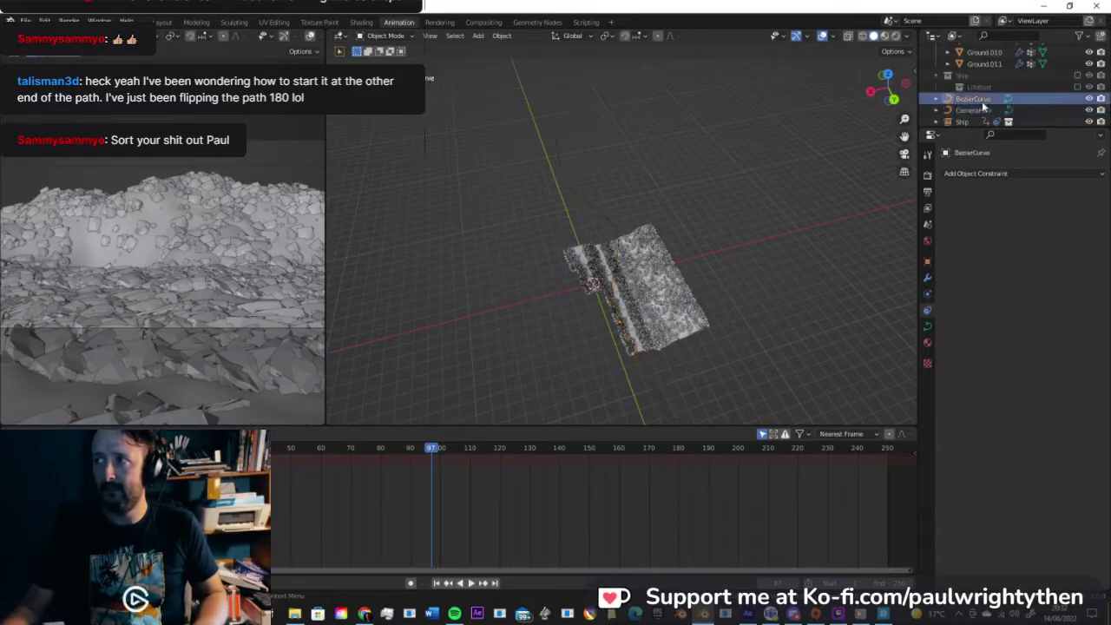
double_click(981, 102)
text(Pat)
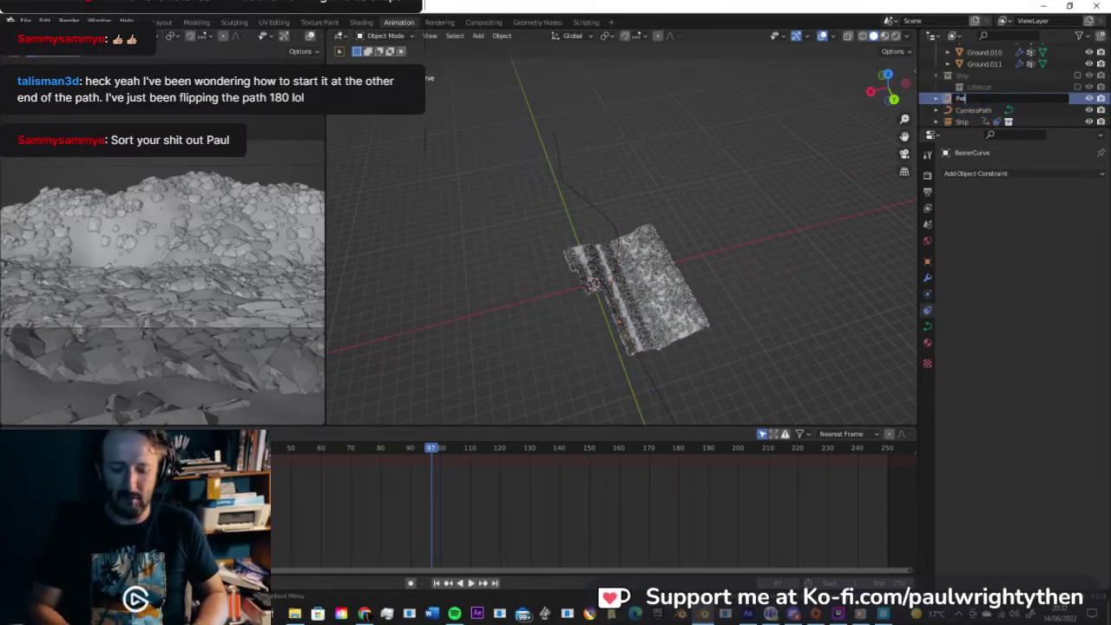
text(h_Ship)
key(Return)
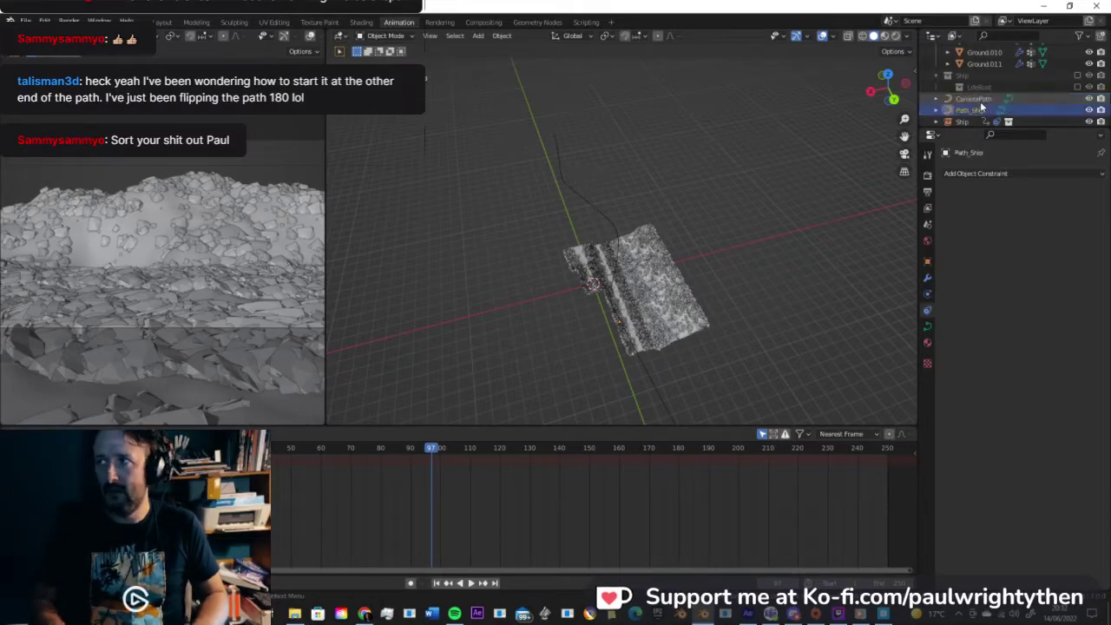
Step: Rename the duplicated curve as Path_Camera and save the file
click(984, 102)
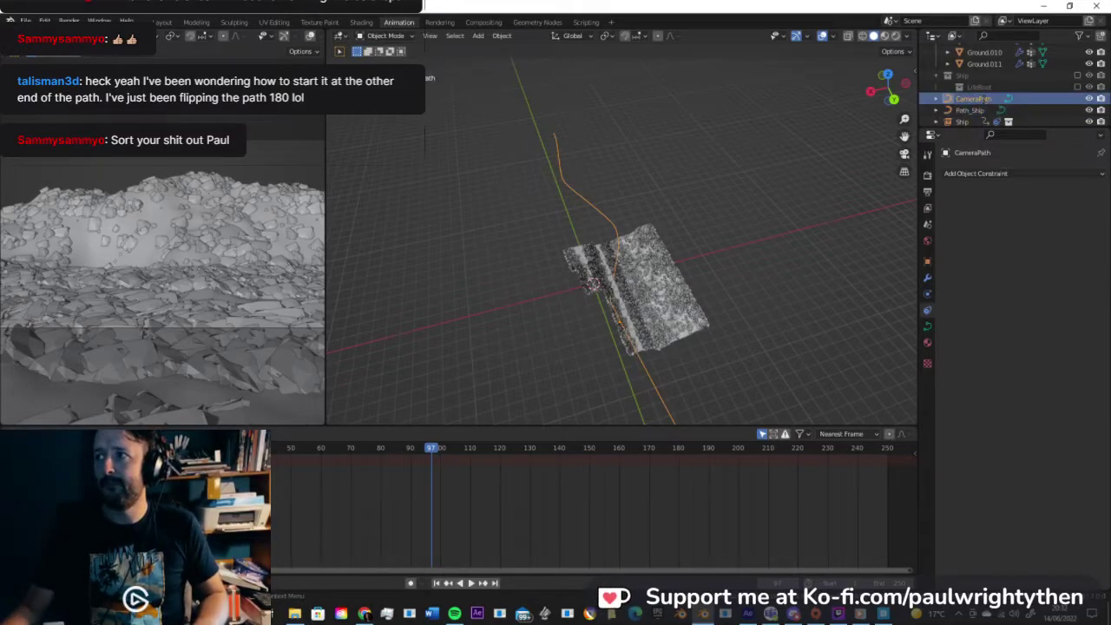
double_click(984, 100)
text(Path_Camera)
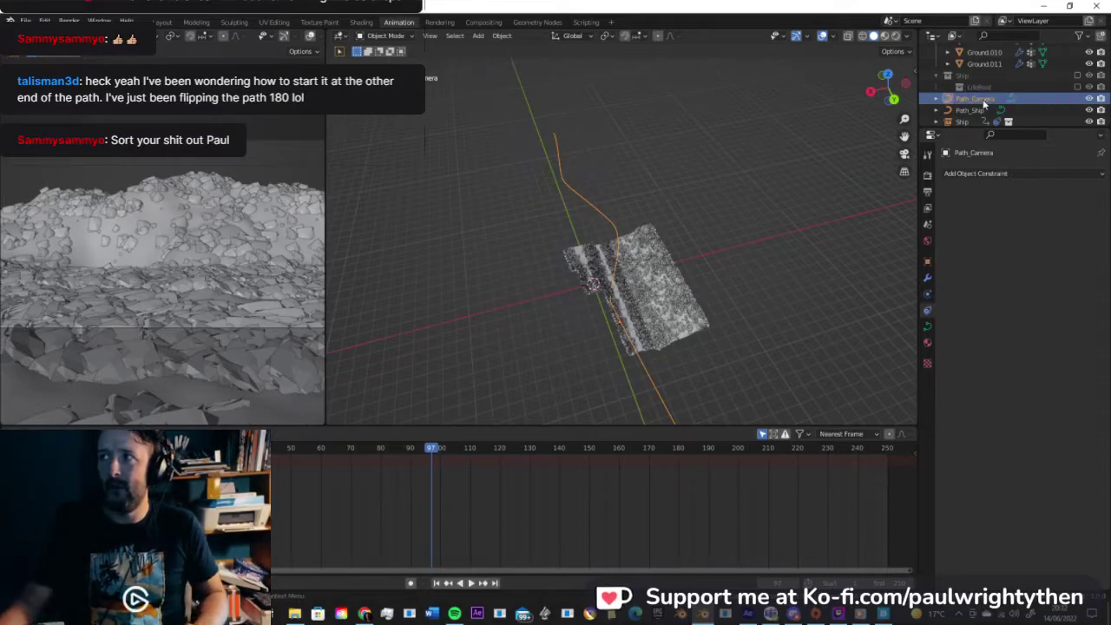
key(Return)
key(ctrl+s)
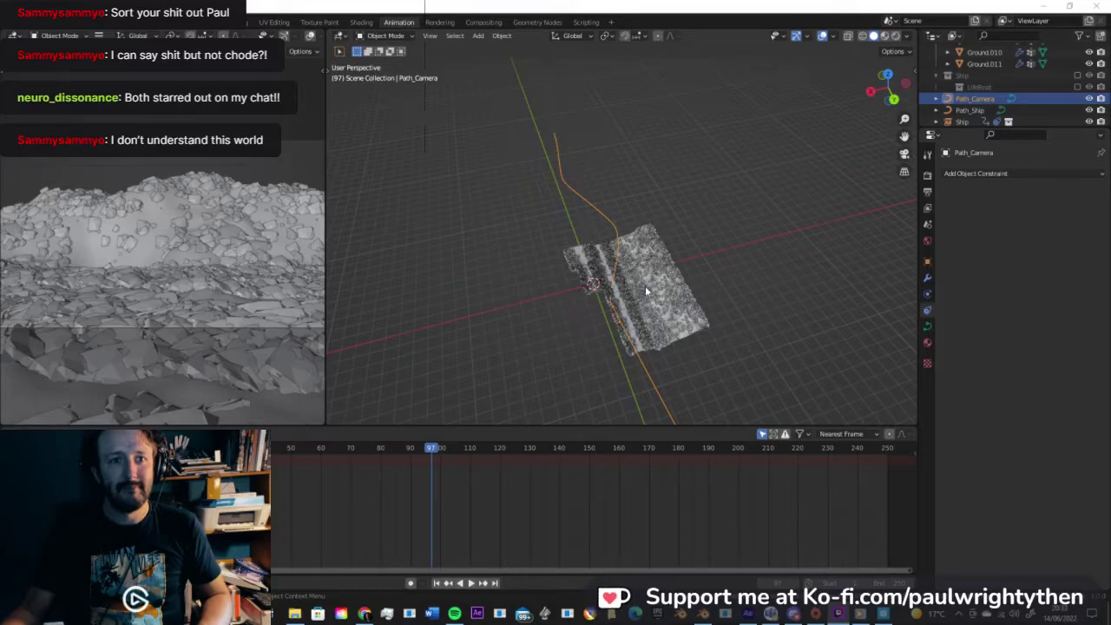
Step: Move the whole Path_Camera curve off the ship's path so it runs beside it past the rocky terrain
middle_drag(644, 292, 625, 256)
key(Tab)
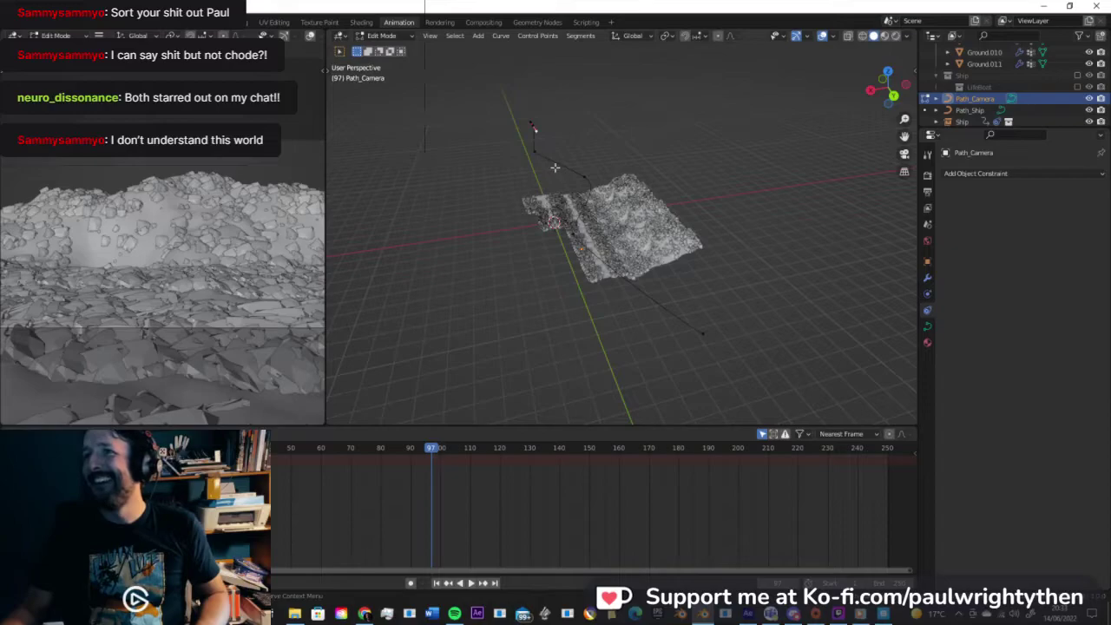
key(Tab)
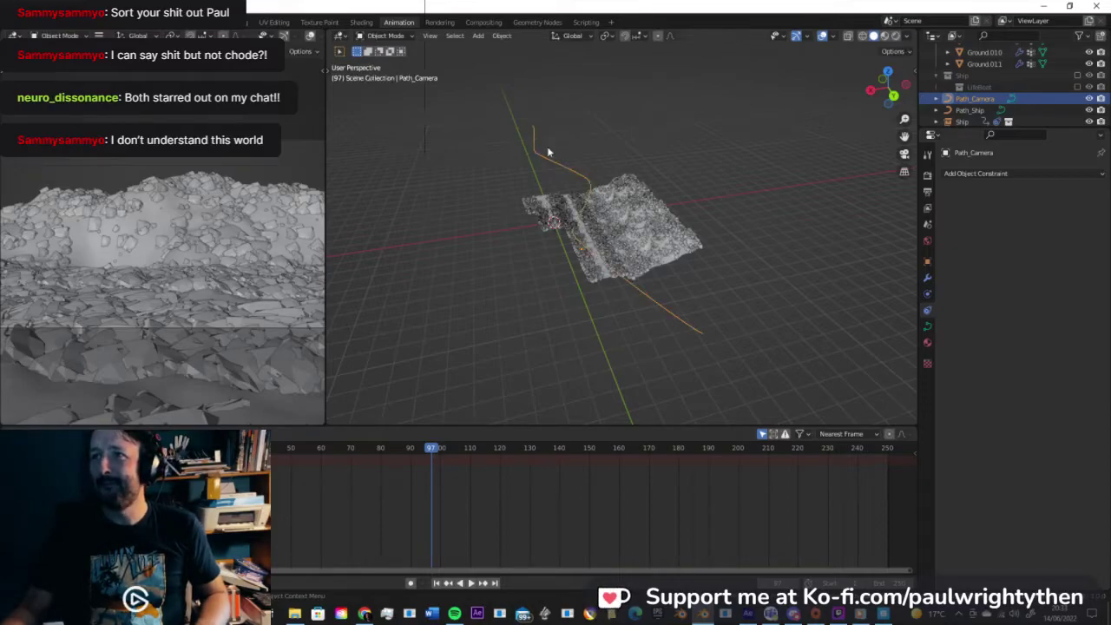
key(g)
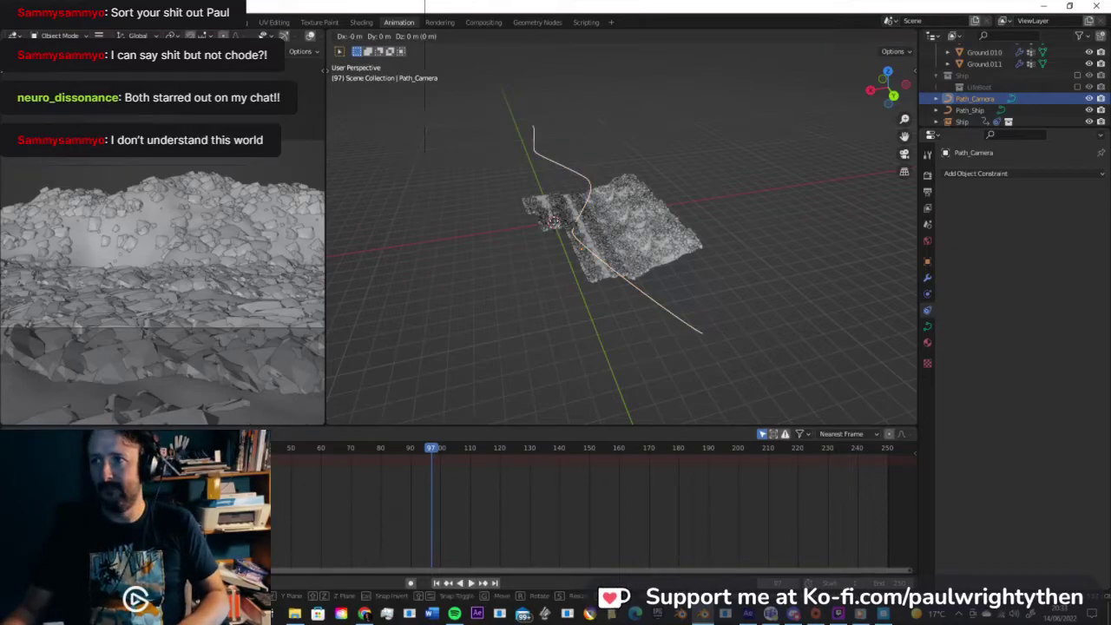
click(545, 226)
mouse_move(569, 229)
middle_down()
mouse_move(545, 219)
mouse_move(597, 211)
mouse_move(584, 213)
middle_up()
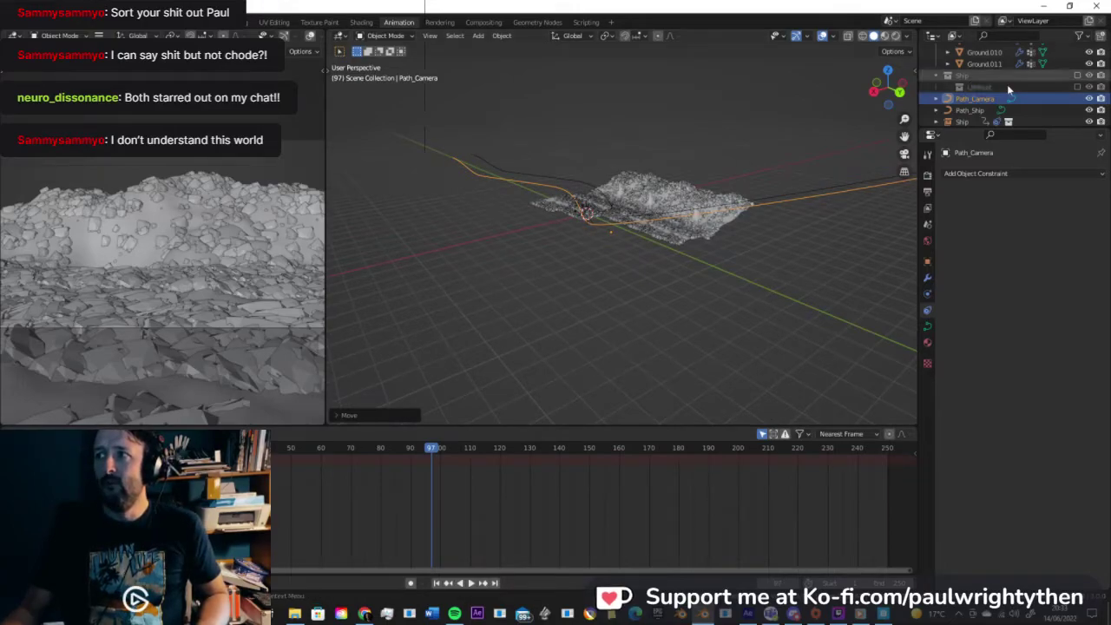
Step: Add a Follow Path constraint to the Camera with Path_Camera as its target
scroll(991, 99, up, 10)
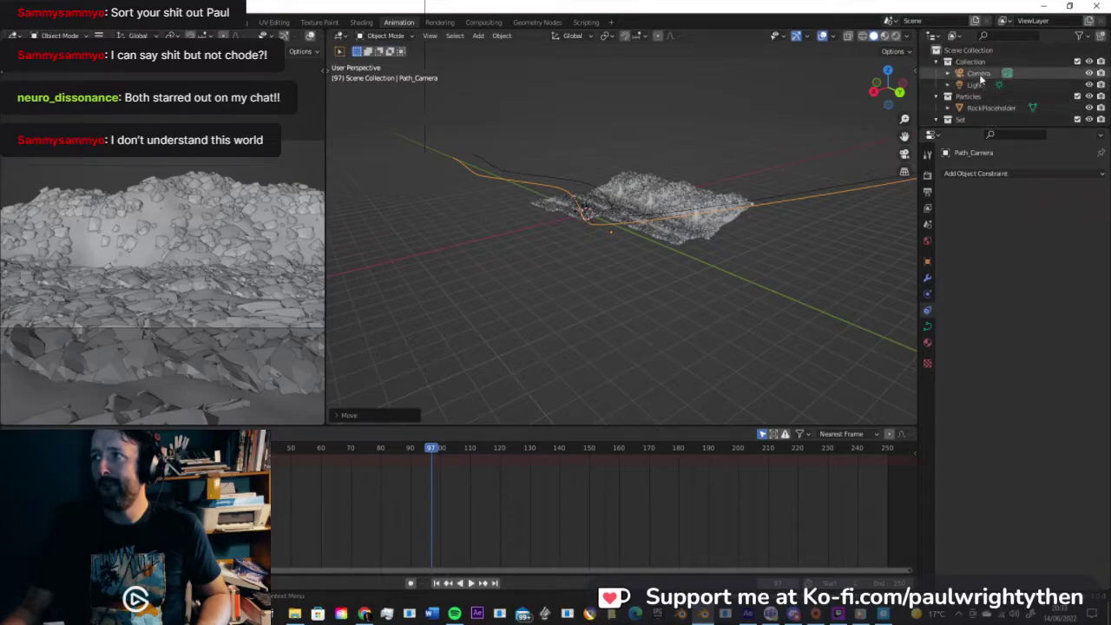
click(977, 73)
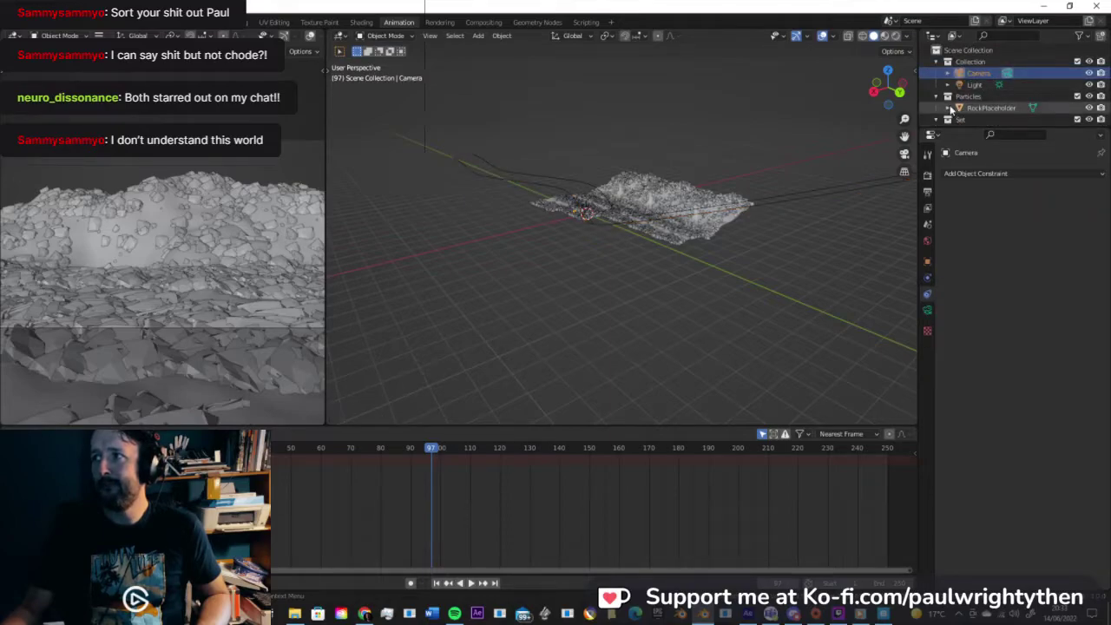
click(1003, 173)
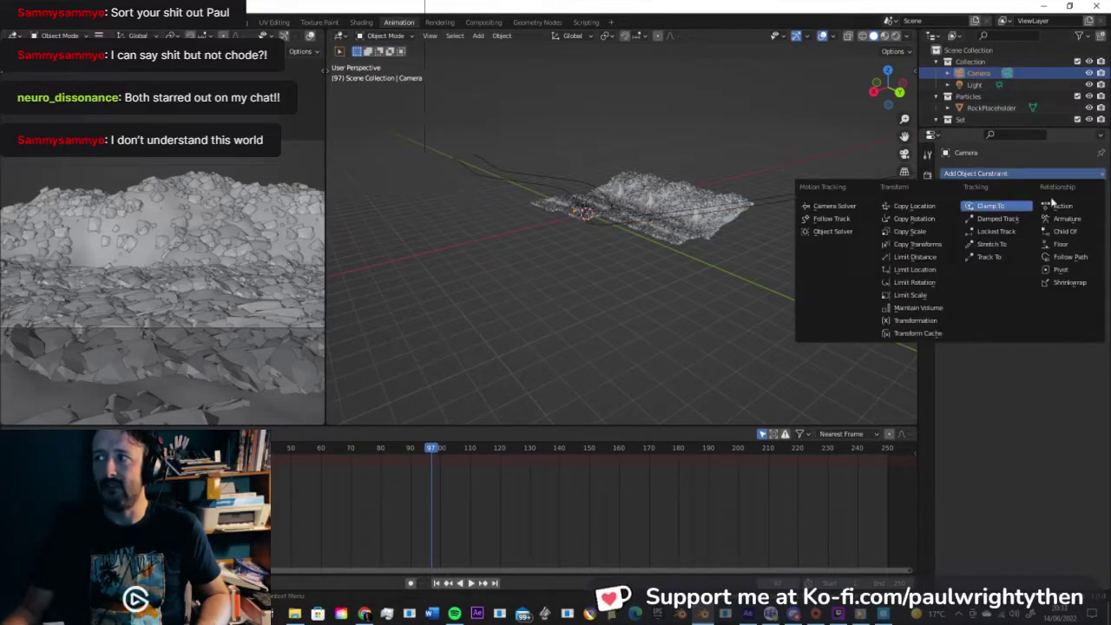
click(1073, 258)
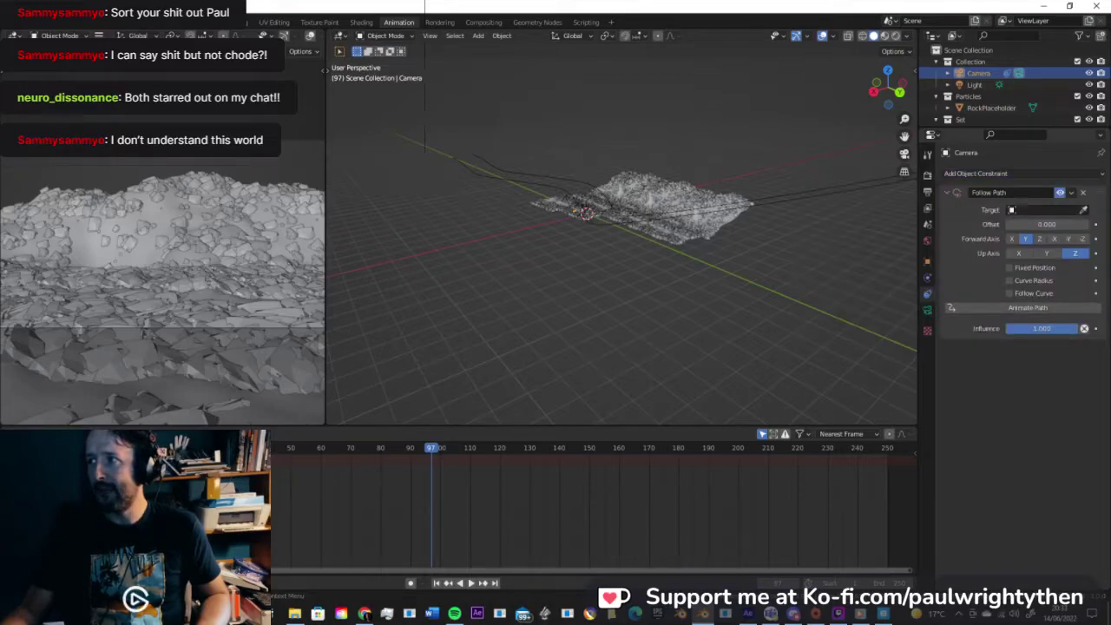
click(1045, 209)
click(1028, 272)
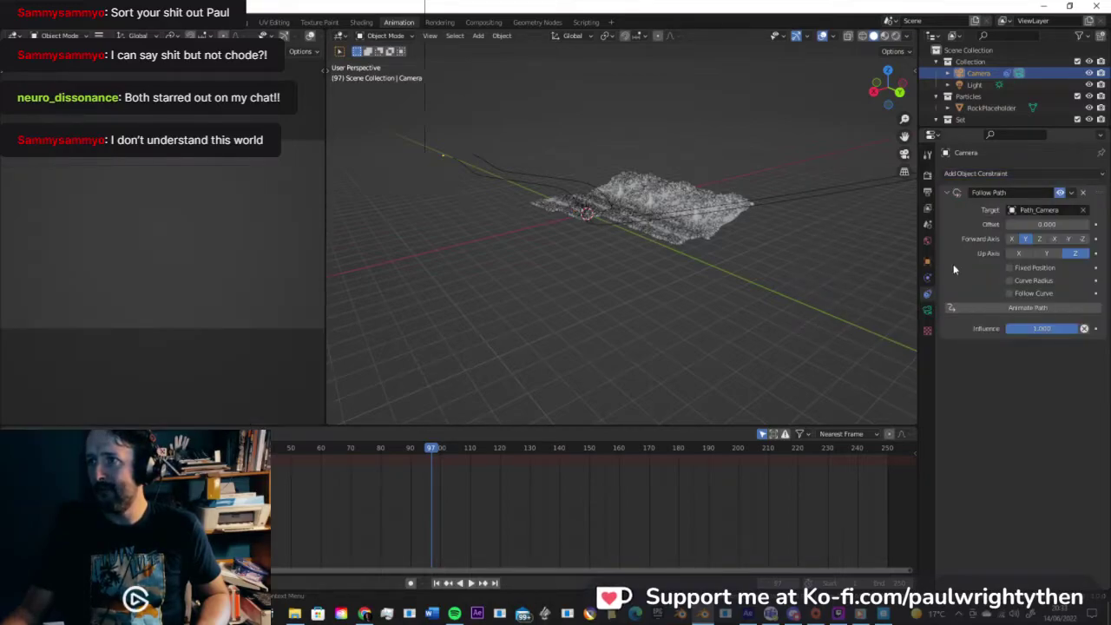
Step: Reset the camera's location to 0 m and its rotation to 0° on all three axes
click(912, 71)
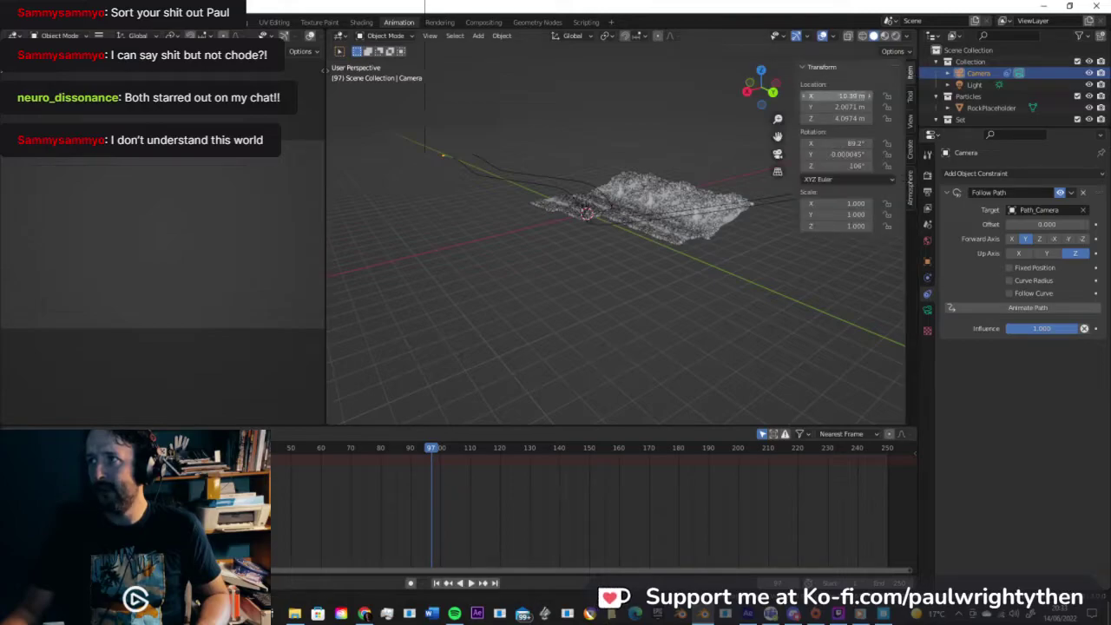
click(860, 96)
text(0)
key(Tab)
text(0)
key(Tab)
text(0)
key(Tab)
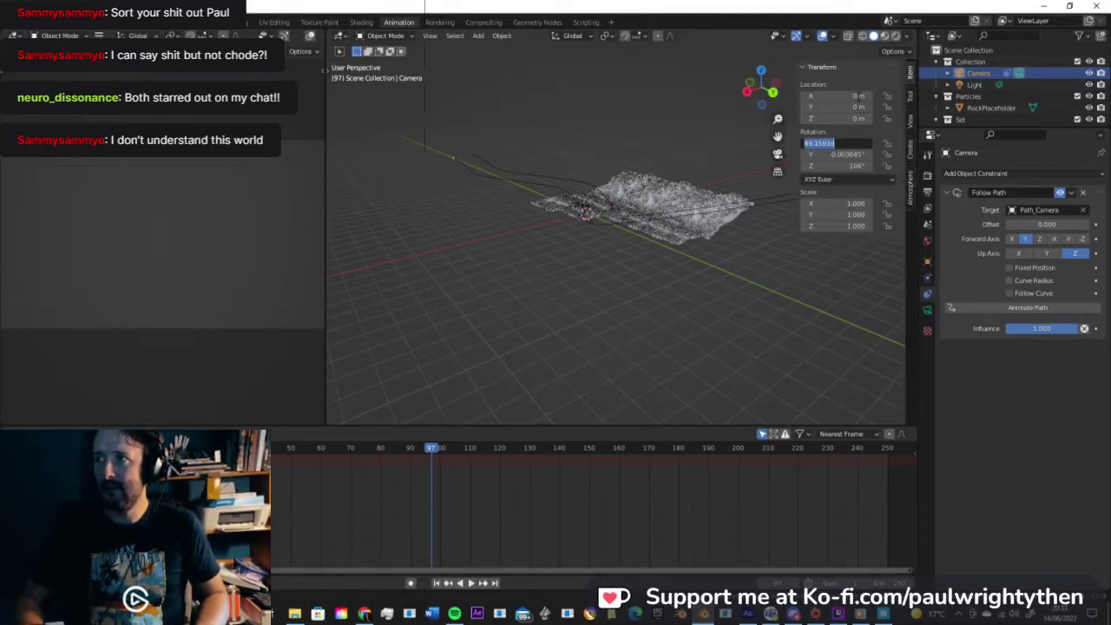
text(0)
key(Tab)
text(0)
key(Tab)
text(0)
key(Return)
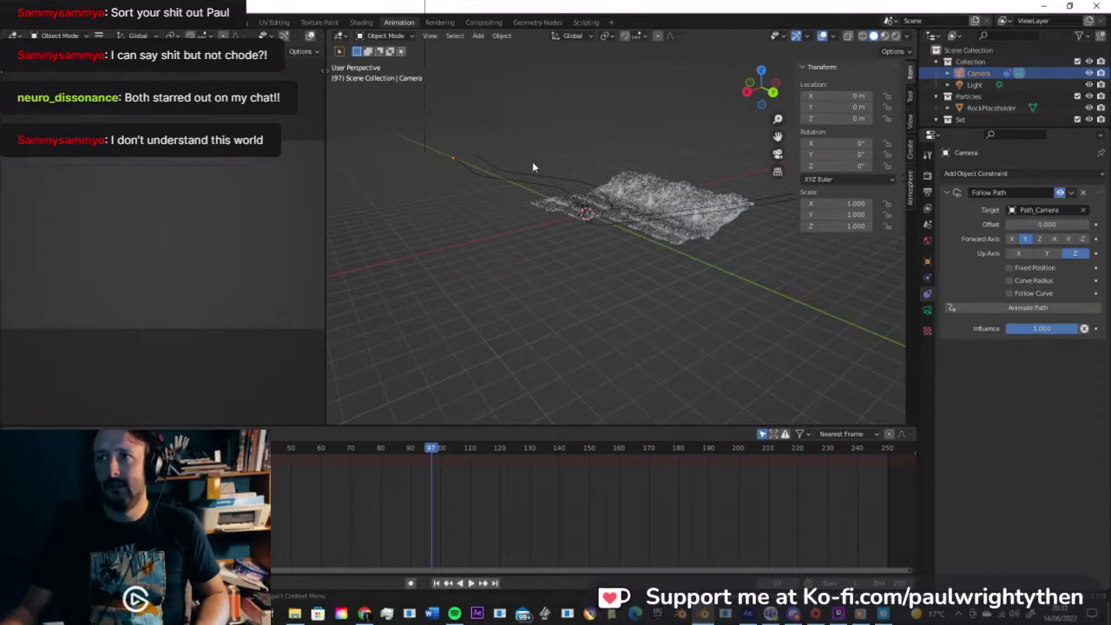
Step: Enable Fixed Position on the camera's Follow Path constraint and set the offset factor to 1
middle_drag(587, 190, 440, 247)
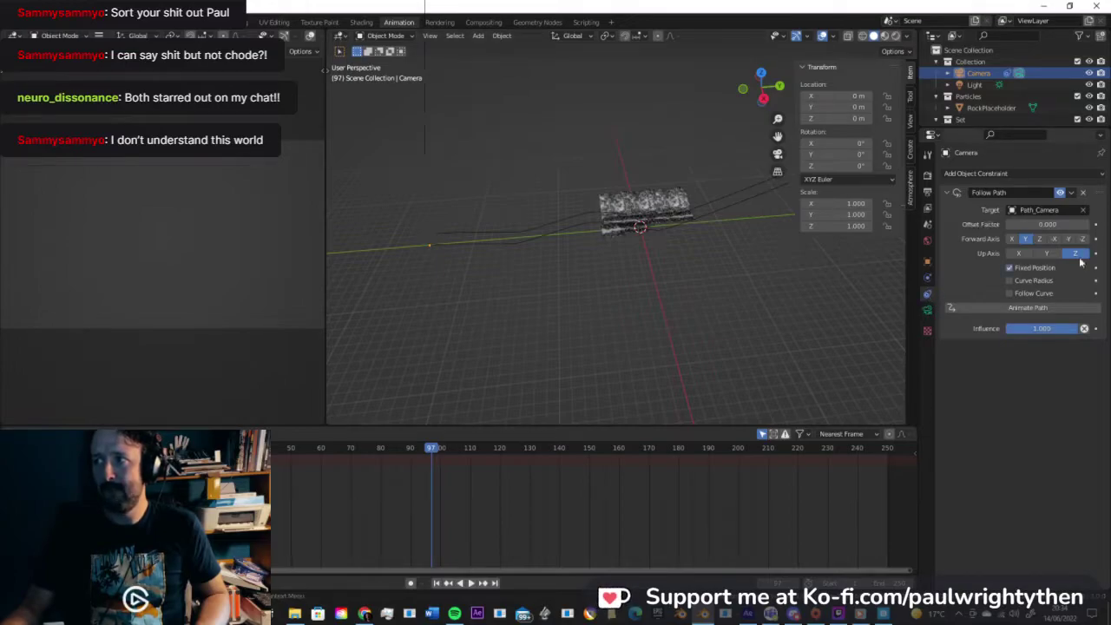
mouse_move(1052, 226)
mouse_down()
mouse_move(1084, 226)
mouse_move(1032, 228)
mouse_up()
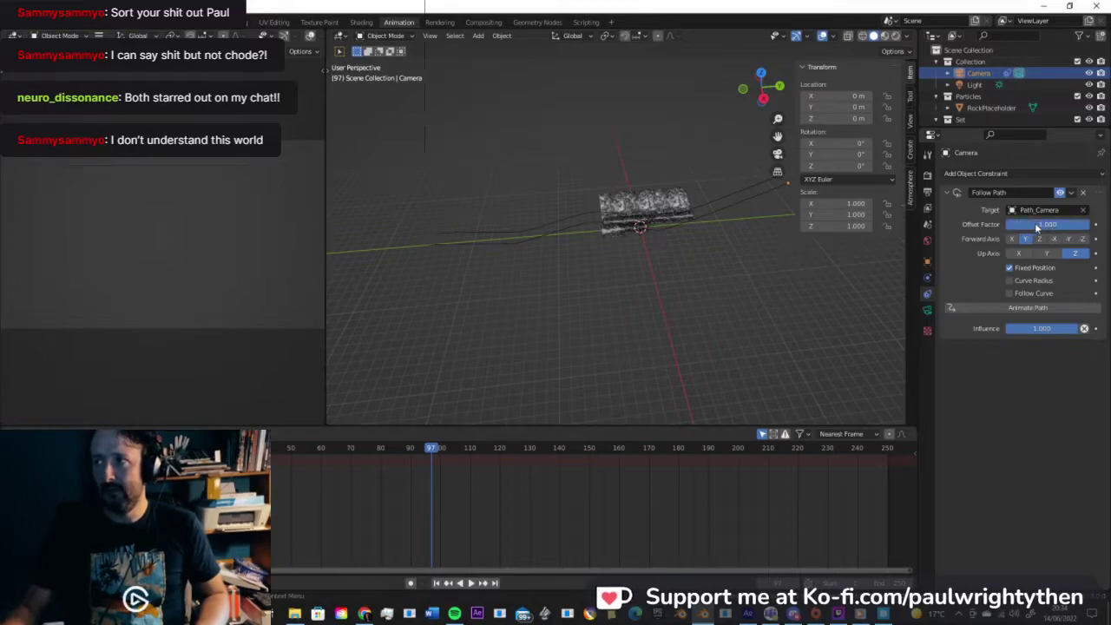
shift+middle_drag(762, 184, 673, 271)
Step: At frame 0, aim the camera at the ship by rotating it to X 93.9°, Y -0.4°, Z 75.7°
key(space)
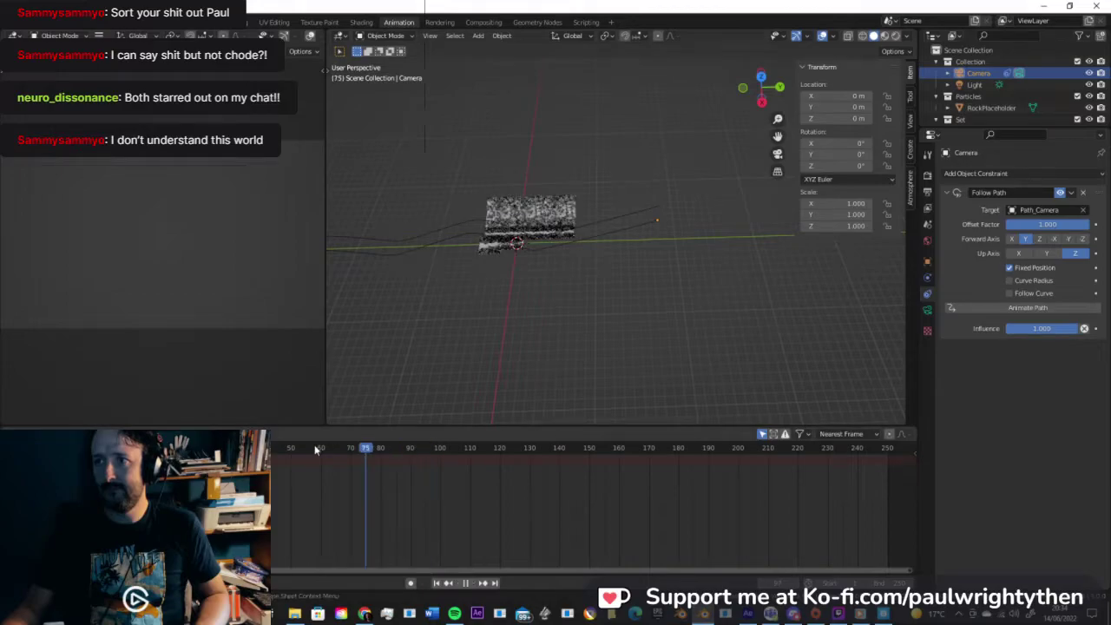
key(space)
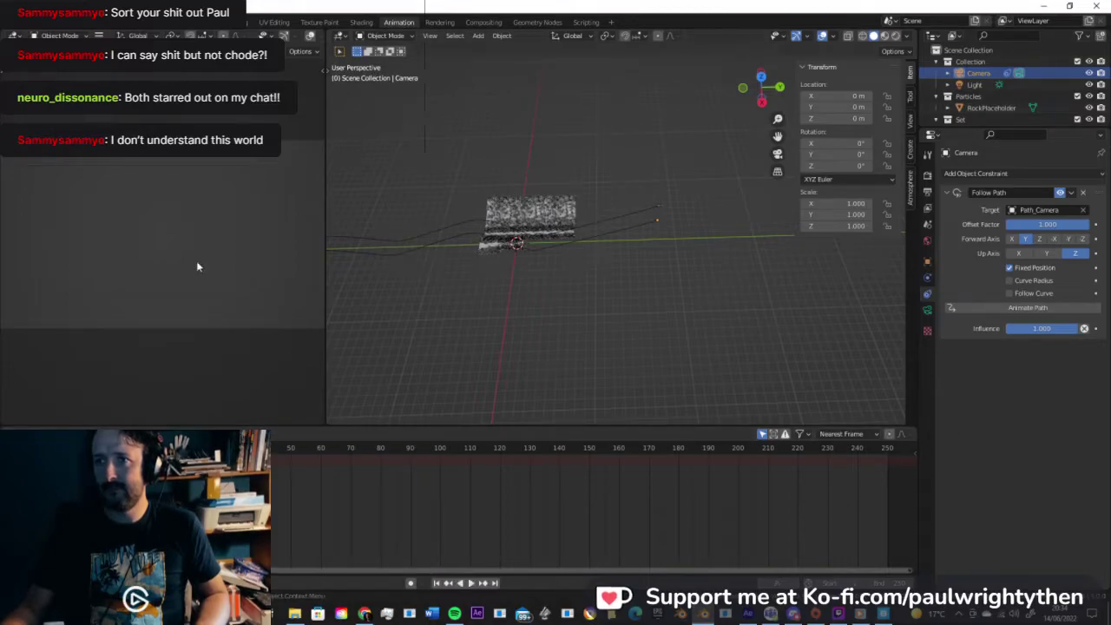
key(n)
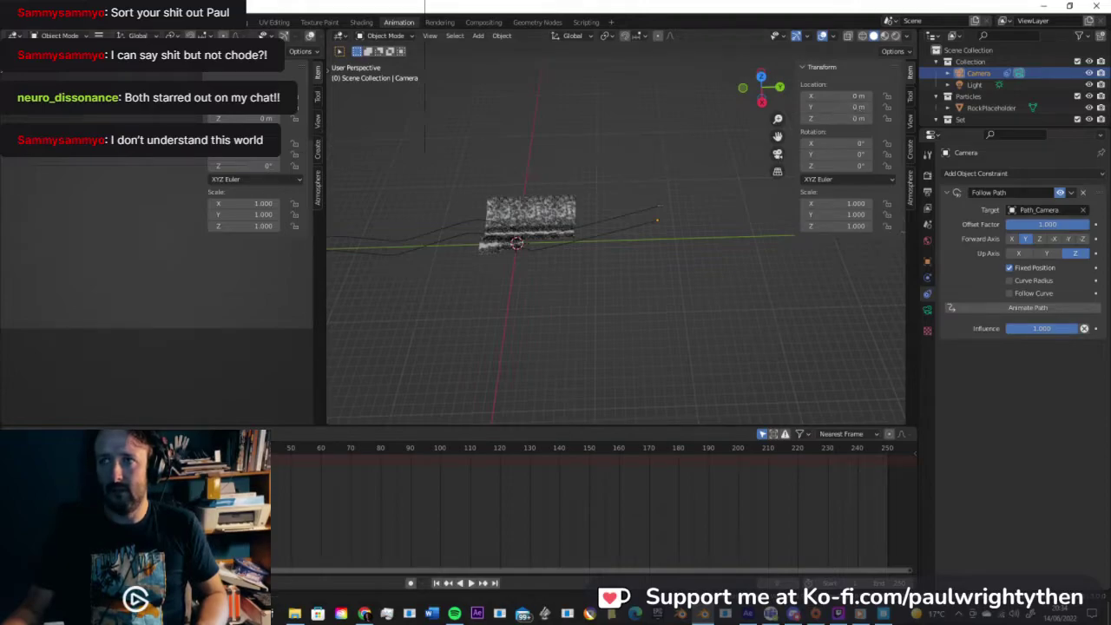
drag(836, 143, 820, 143)
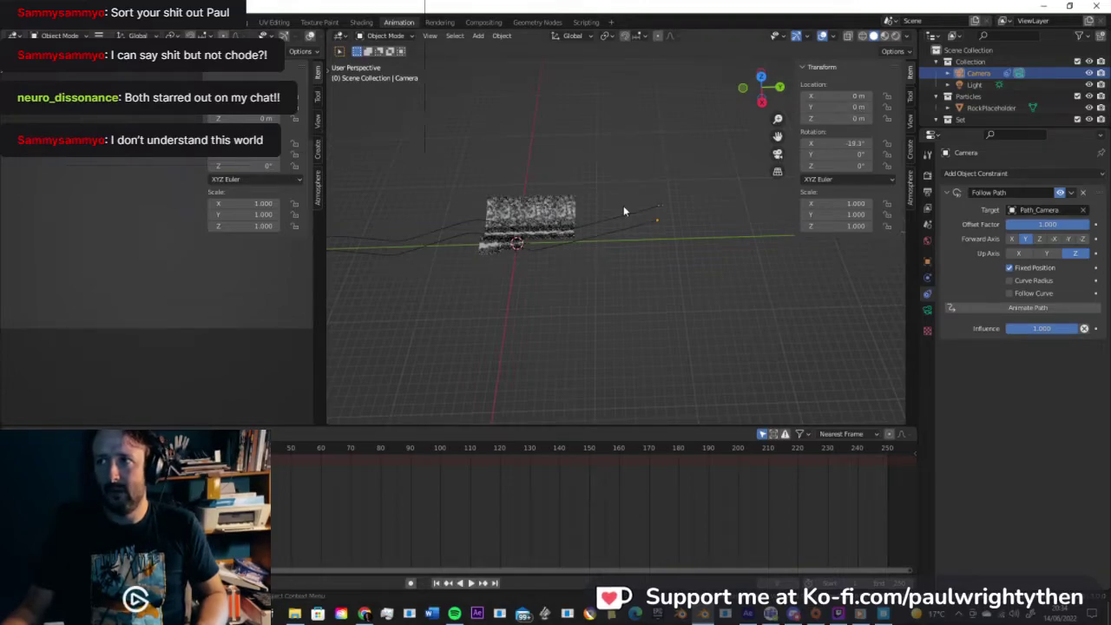
scroll(623, 211, up, 8)
key(KP_Decimal)
scroll(694, 232, down, 5)
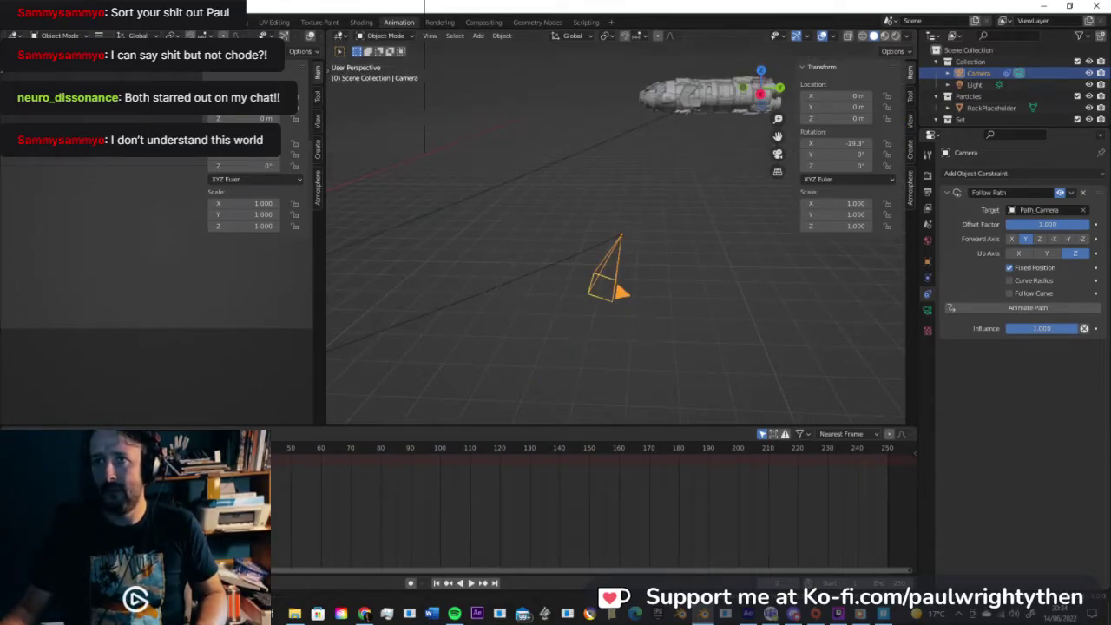
drag(836, 143, 894, 143)
mouse_move(251, 165)
mouse_down()
mouse_move(299, 165)
mouse_move(252, 163)
mouse_move(262, 154)
mouse_up()
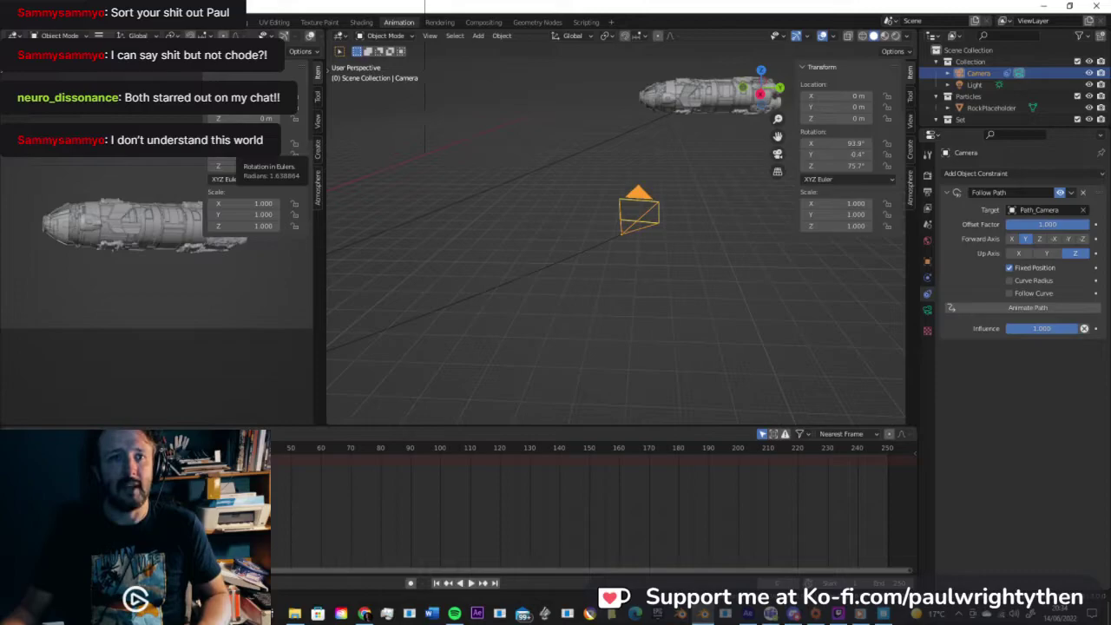
Step: Set the camera's offset factor to 0.965 and re-aim it at the ship with rotation X 104°, Y -1°, Z 46.8°
middle_drag(605, 219, 663, 185)
scroll(640, 203, down, 3)
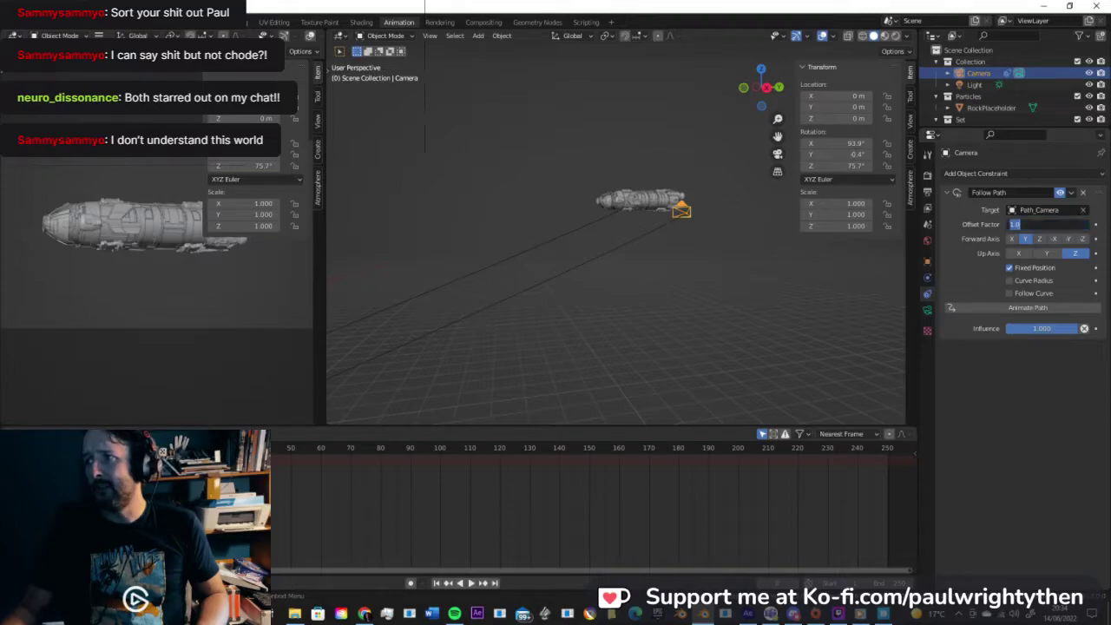
mouse_move(1026, 228)
mouse_down()
mouse_move(998, 227)
mouse_move(1039, 227)
mouse_up()
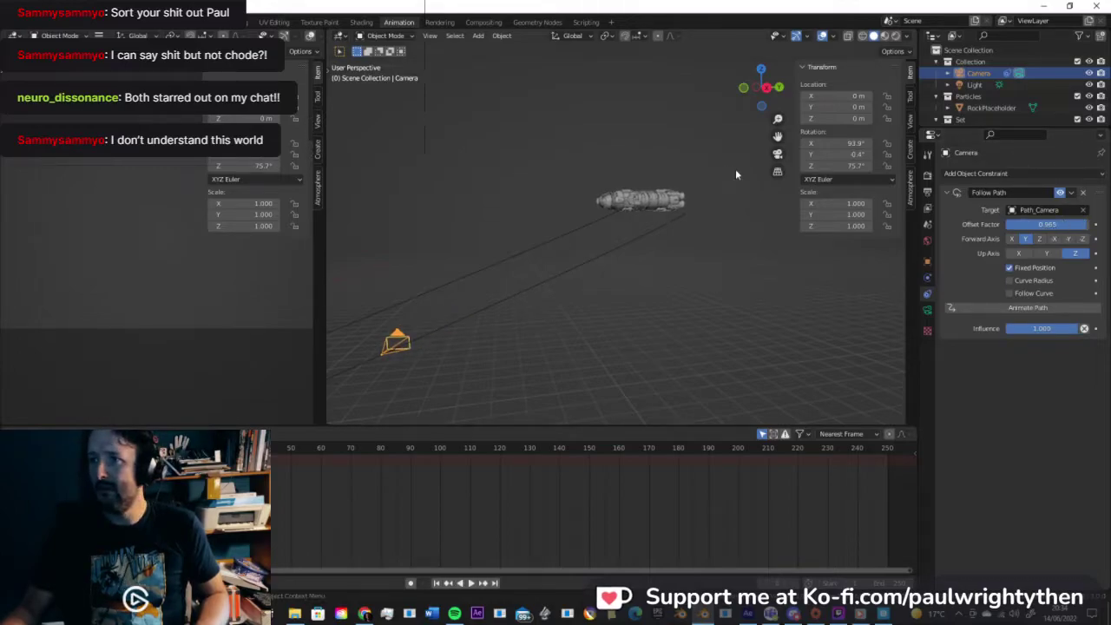
drag(835, 142, 865, 144)
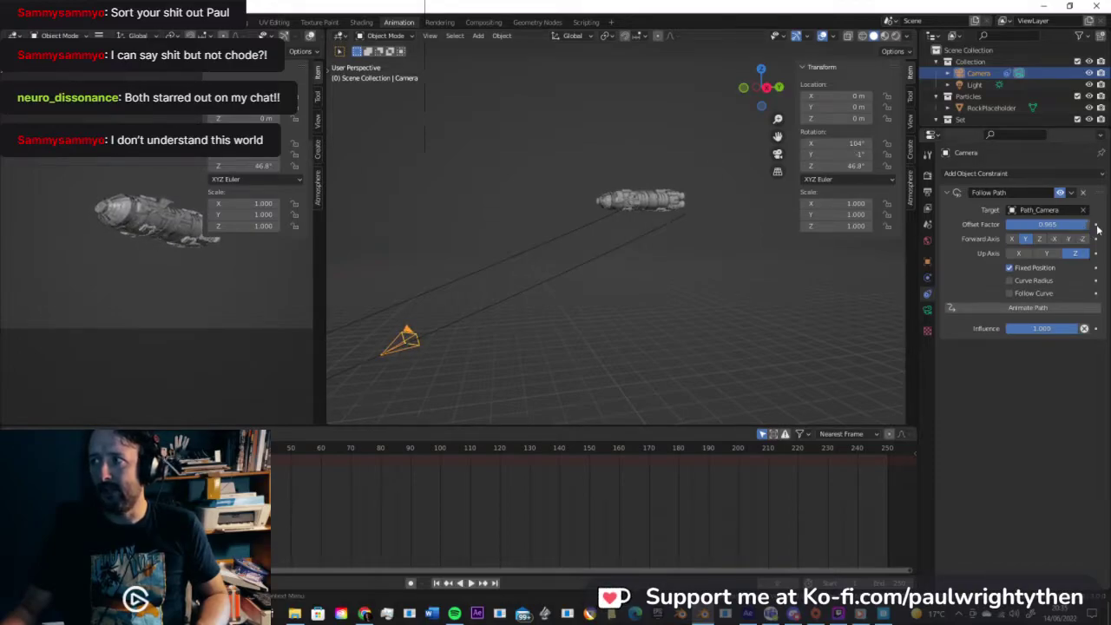
Step: Keyframe the camera's offset factor at 0.965 on frame 0 and at 0 on frame 250
click(1096, 224)
drag(526, 463, 899, 475)
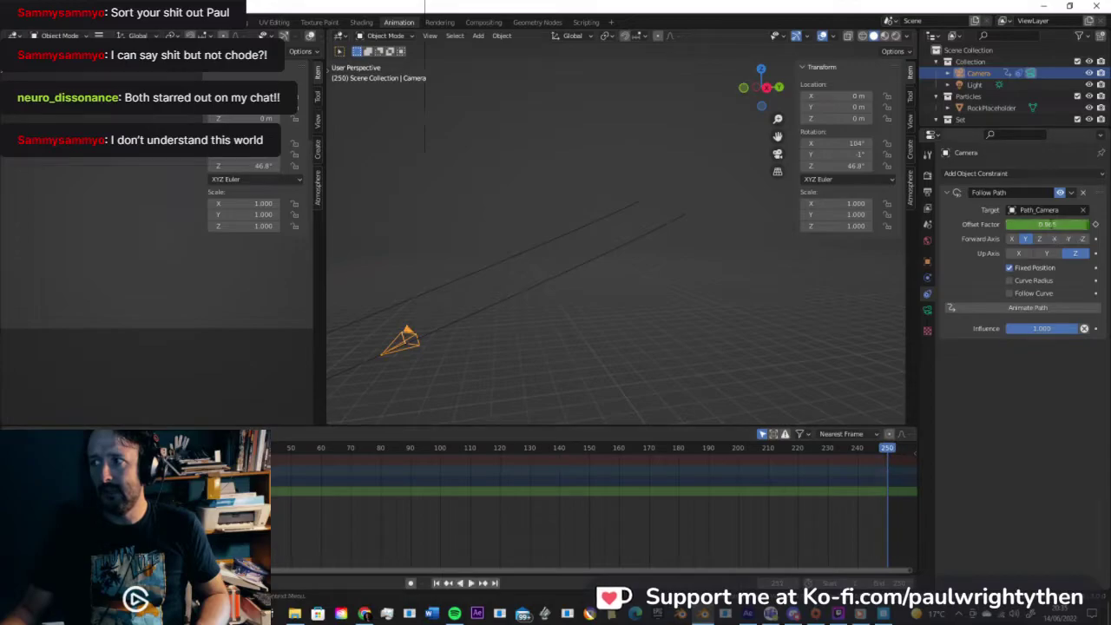
double_click(1051, 224)
text(0)
key(Return)
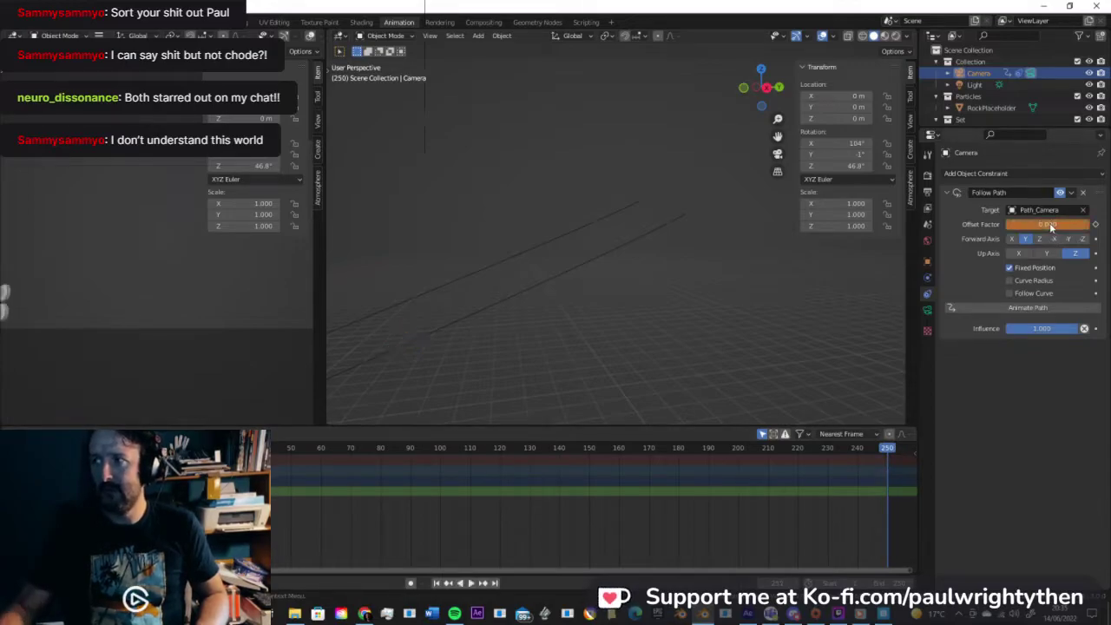
click(1095, 227)
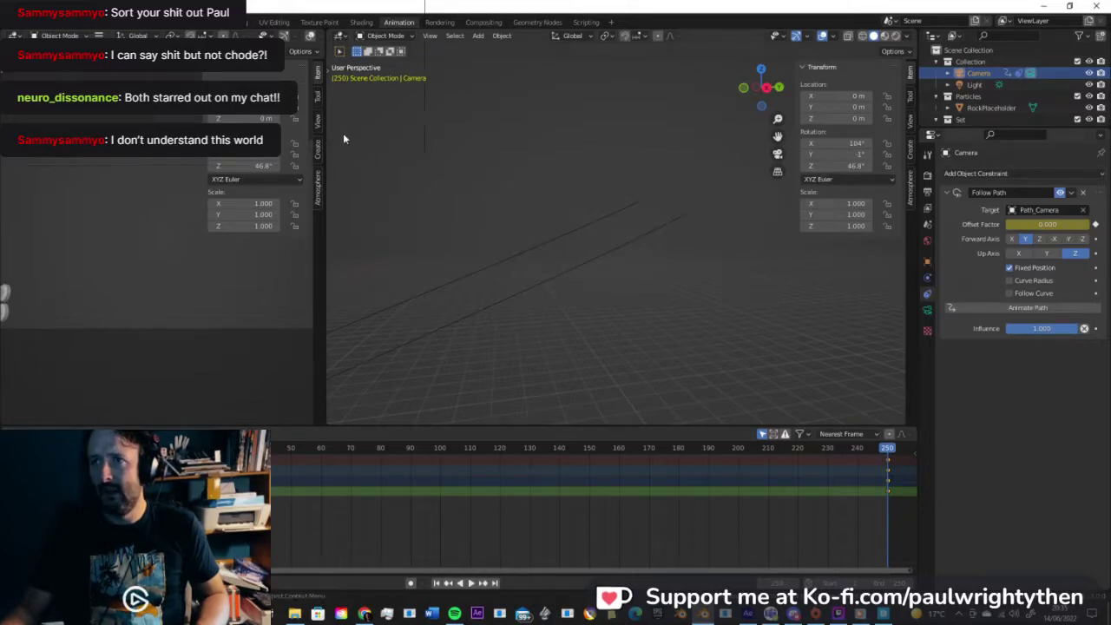
Step: Keyframe the camera's rotation of X 104°, Y -1°, Z 46.8° on frame 250 and on frame 0
key(i)
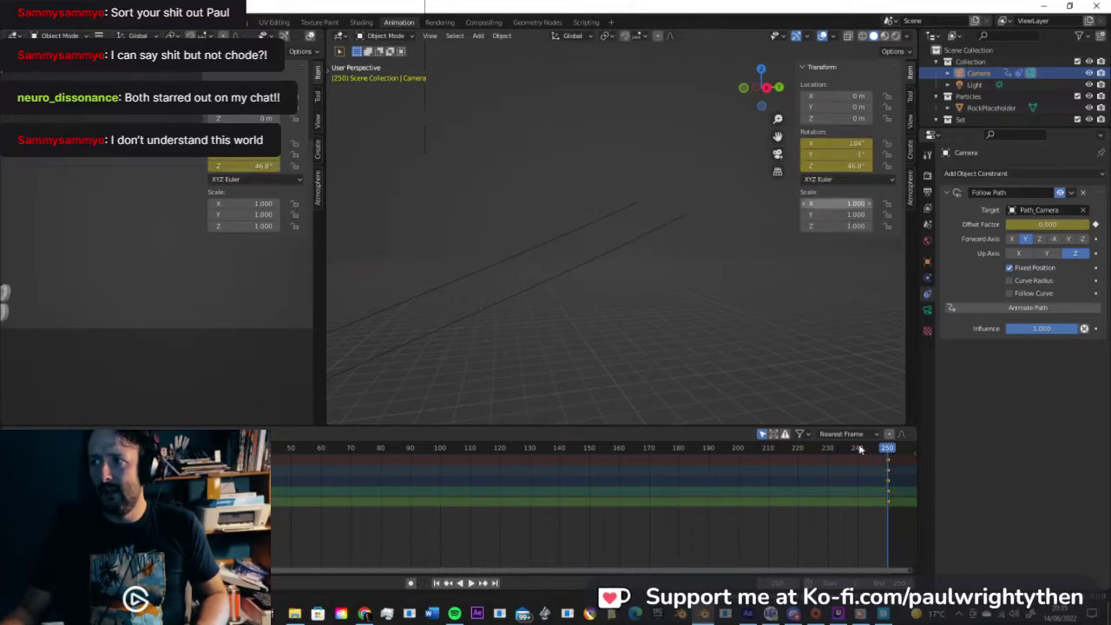
key(space)
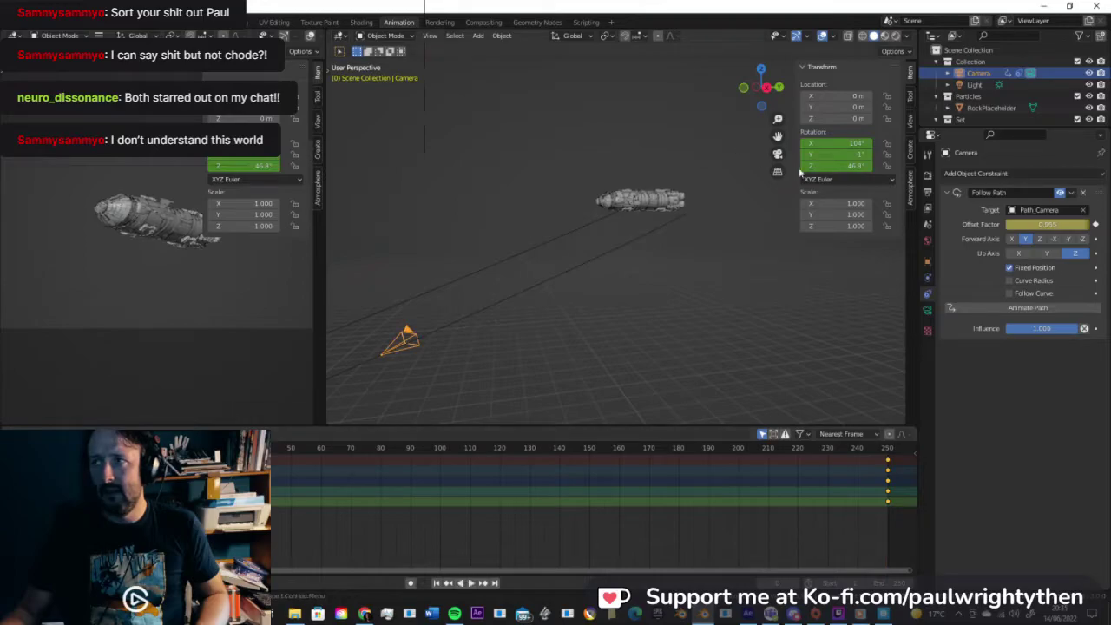
right_click(843, 152)
click(842, 150)
Step: On frame 250, aim the camera at the ship with rotation X 95.2° and Z 78.8°, and keyframe the rotation
drag(144, 451, 887, 461)
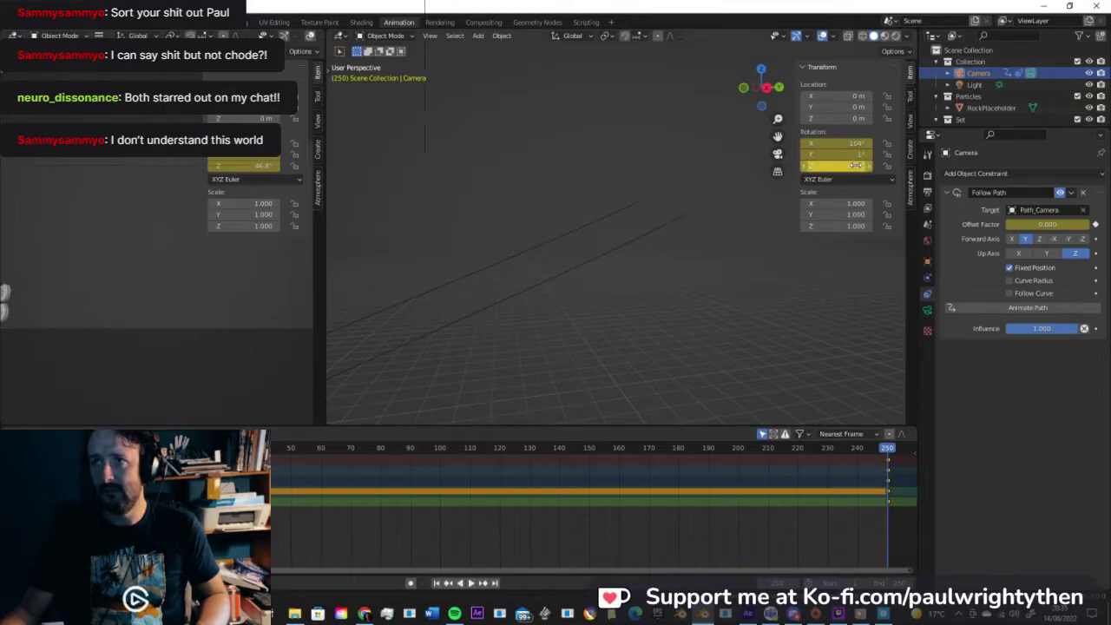
drag(856, 165, 838, 144)
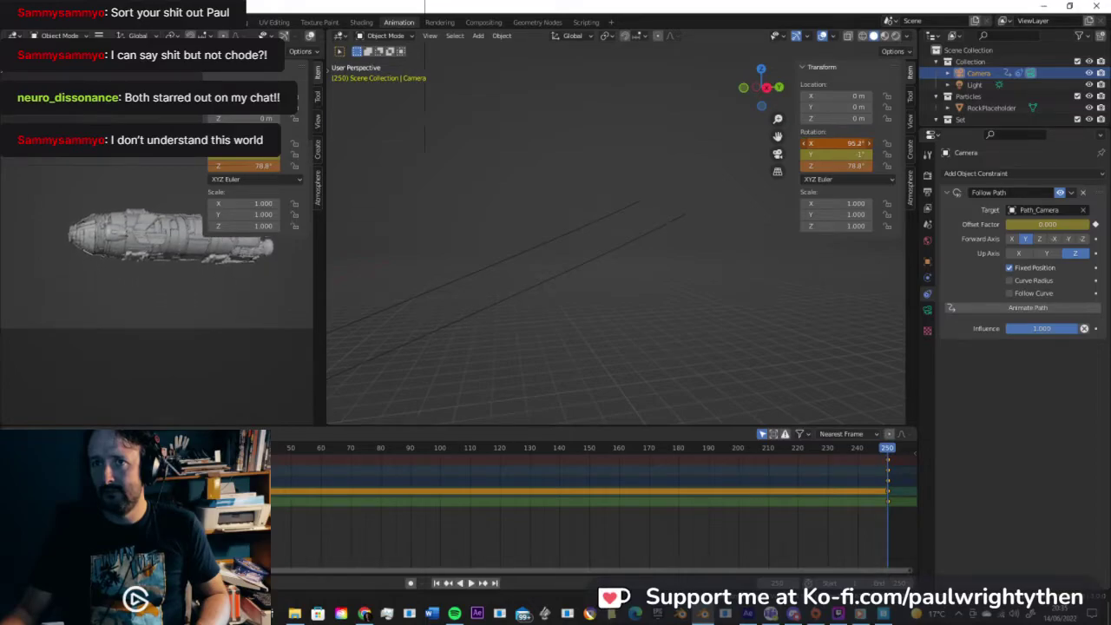
right_click(848, 162)
click(855, 151)
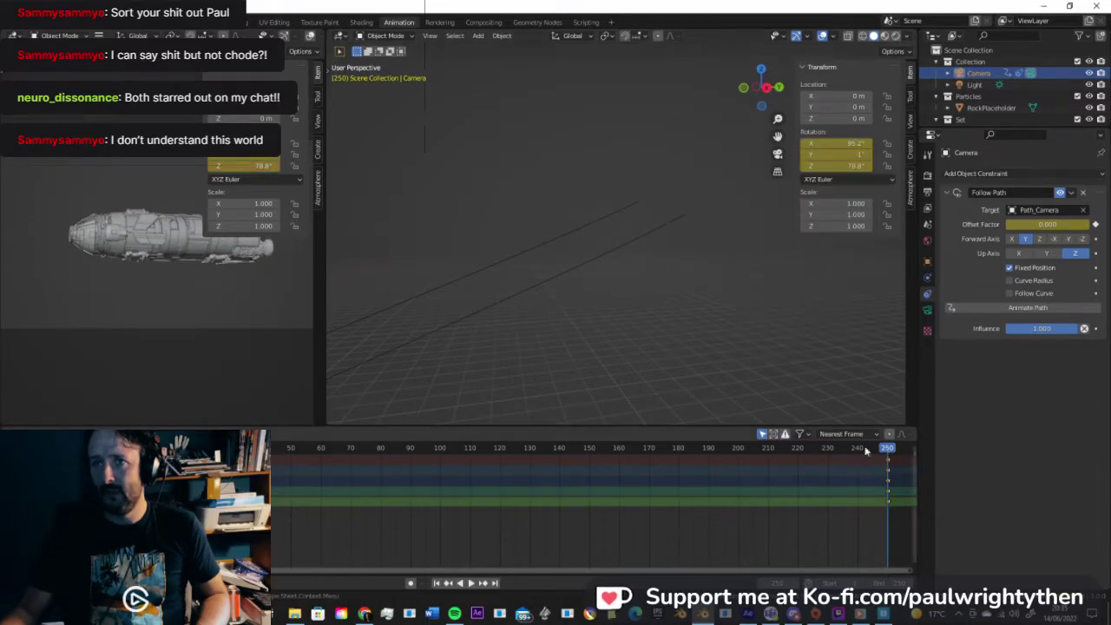
Step: Preview the camera move and set the camera keyframes' handle type to Vector
key(space)
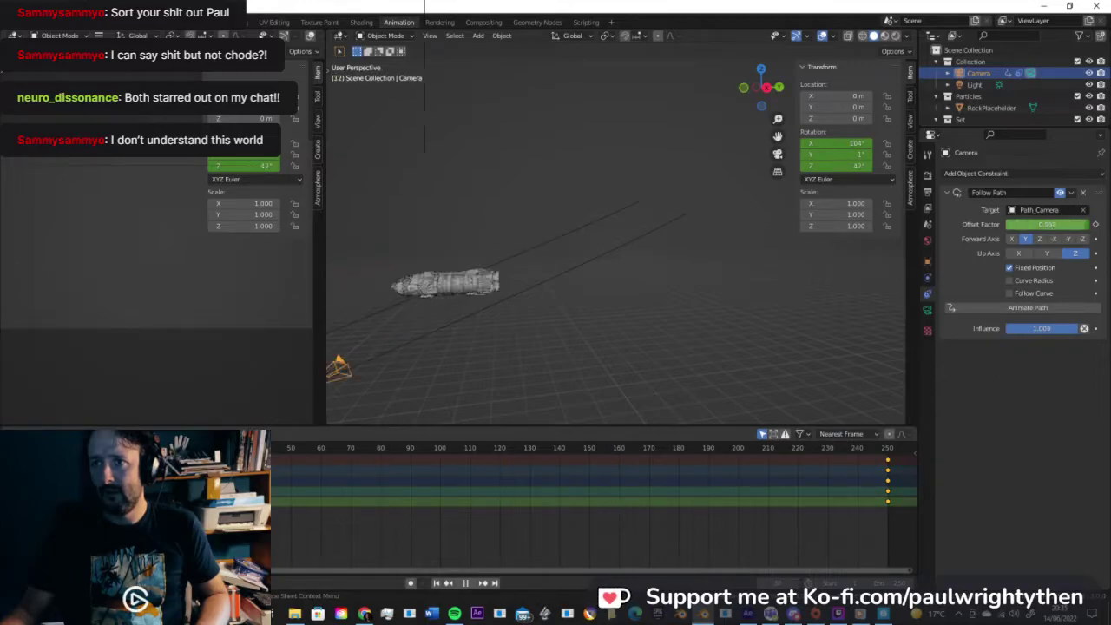
key(space)
scroll(609, 287, down, 3)
middle_drag(610, 287, 663, 258)
scroll(663, 257, down, 2)
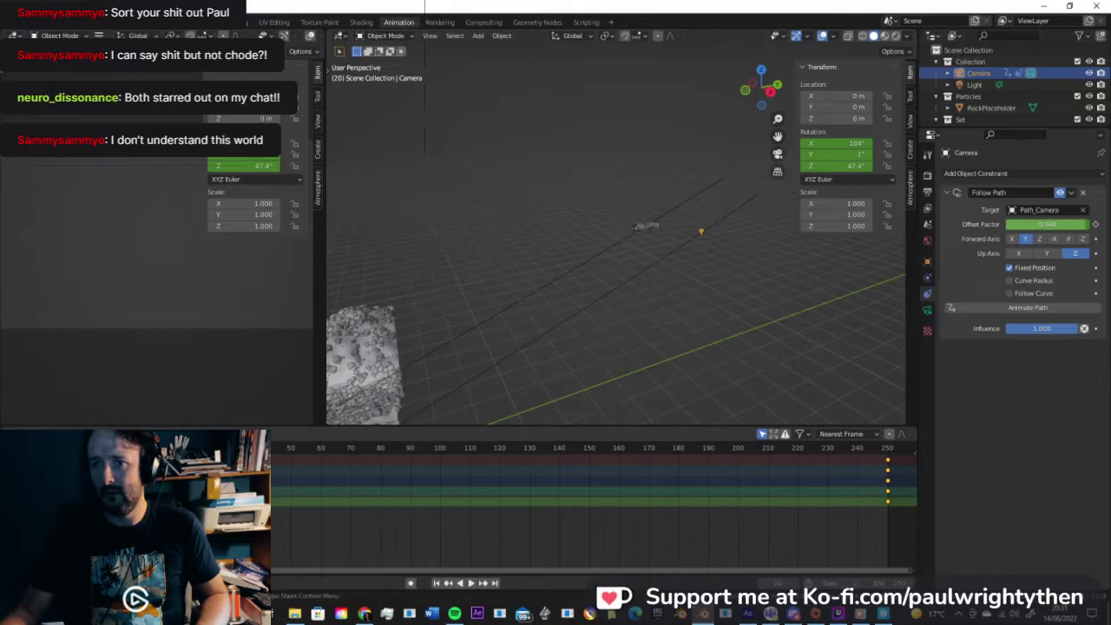
click(69, 502)
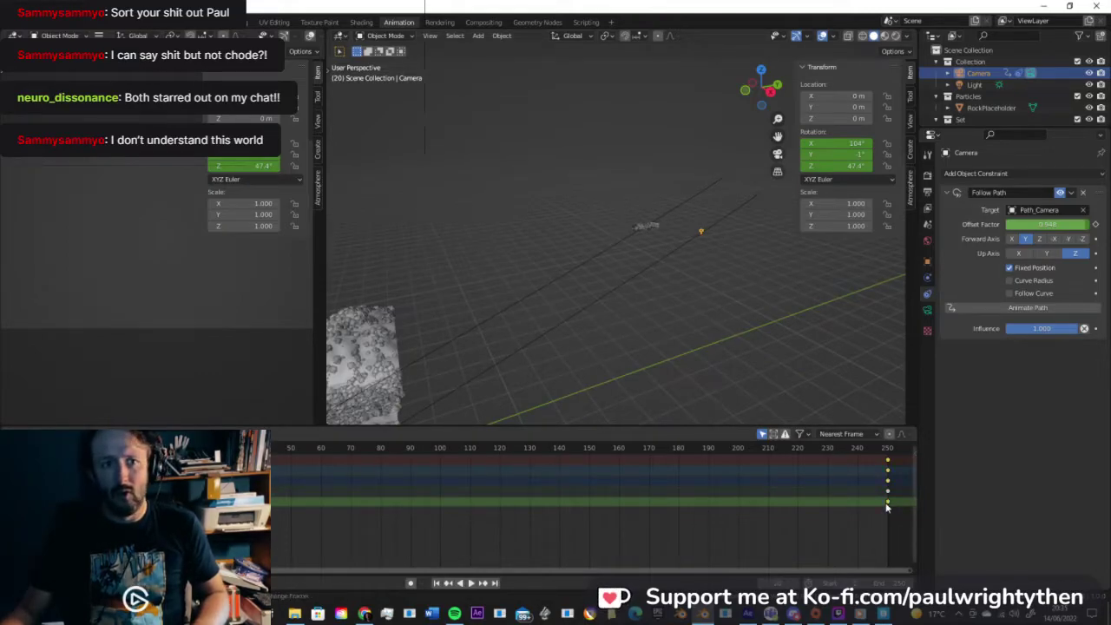
right_click(610, 539)
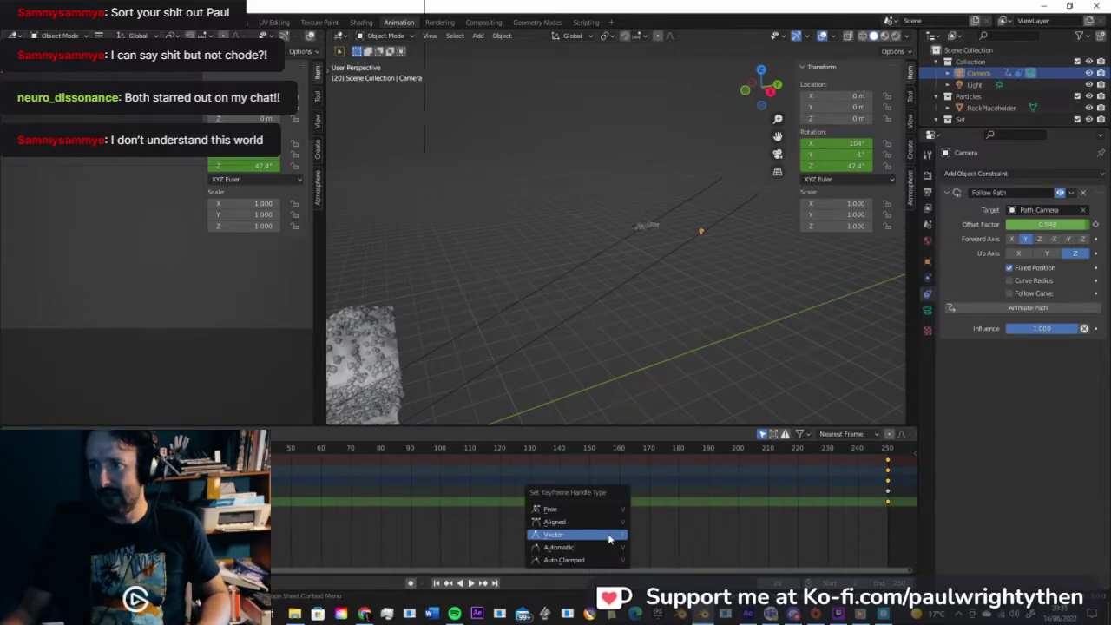
click(588, 529)
Step: Play back the animation to examine how the camera frames the ship along its path
key(space)
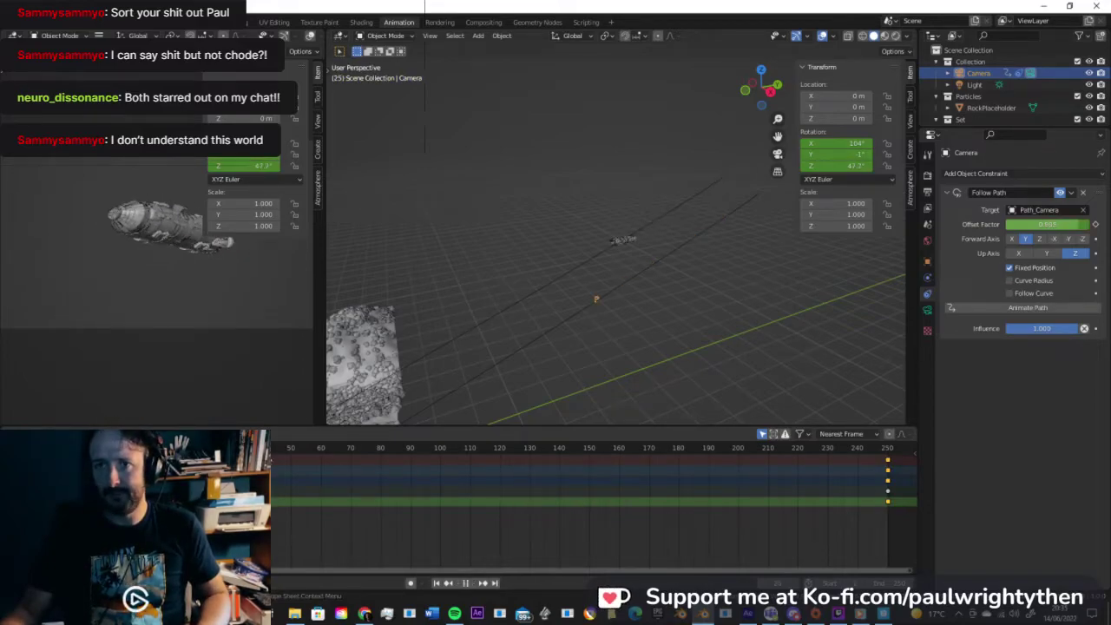
shift+right_drag(538, 479, 199, 501)
key(space)
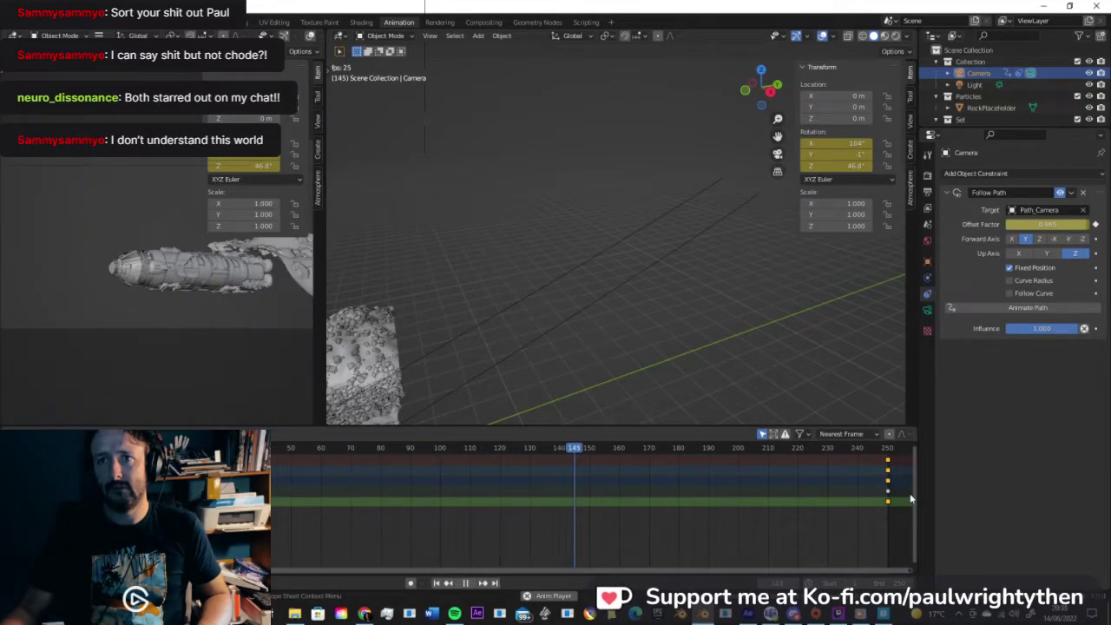
key(space)
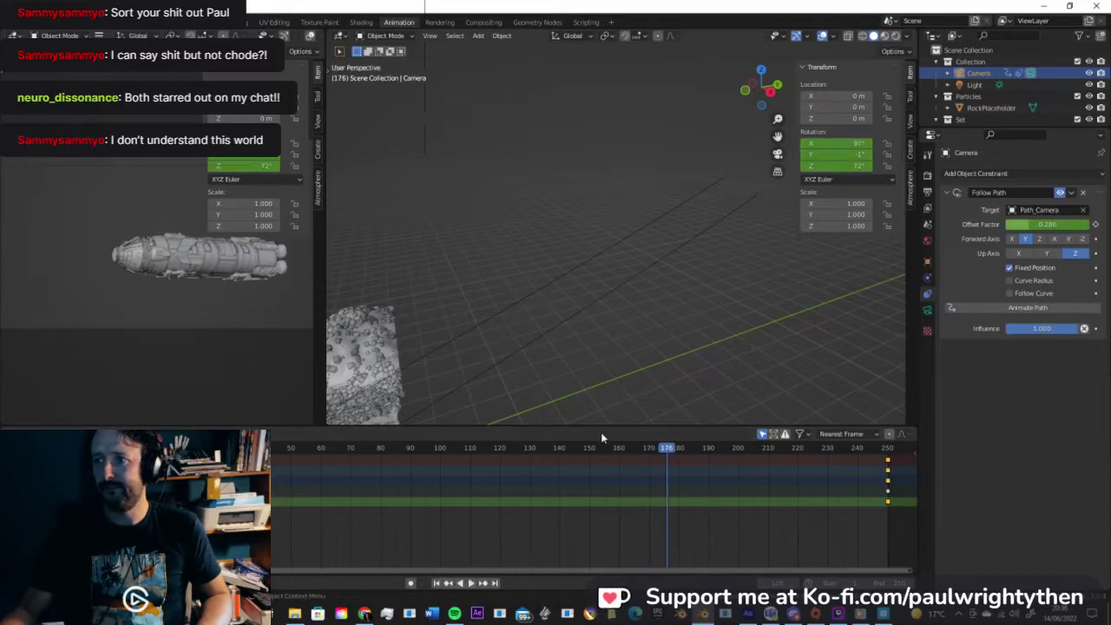
key(shift+Left)
key(space)
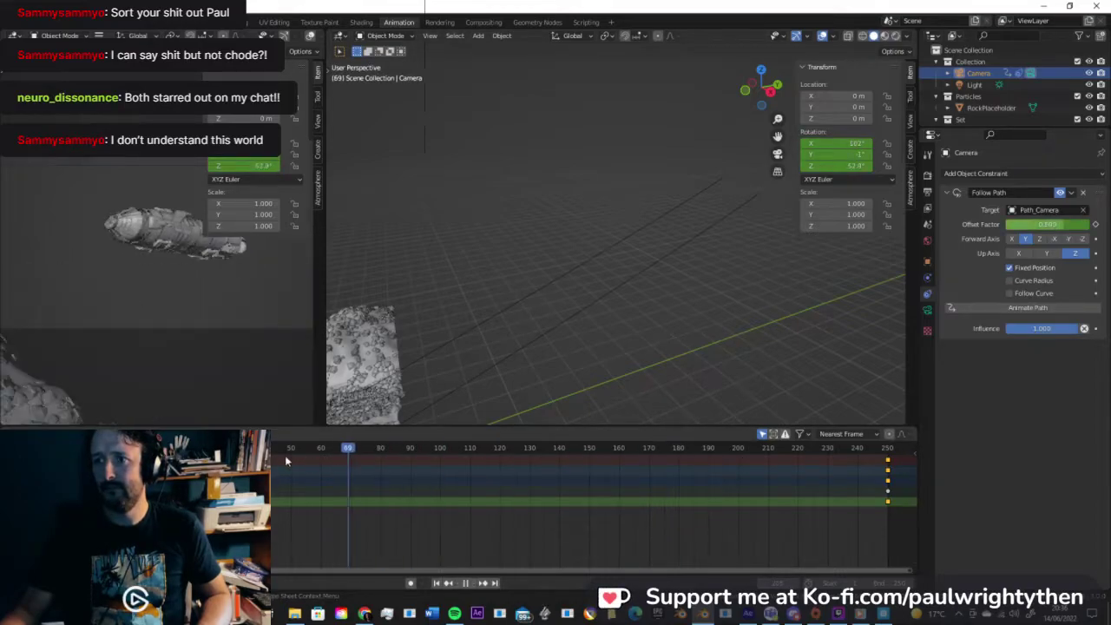
Step: Lock the 3D view to the Ship object and play the animation to check the flight past the terrain
click(911, 123)
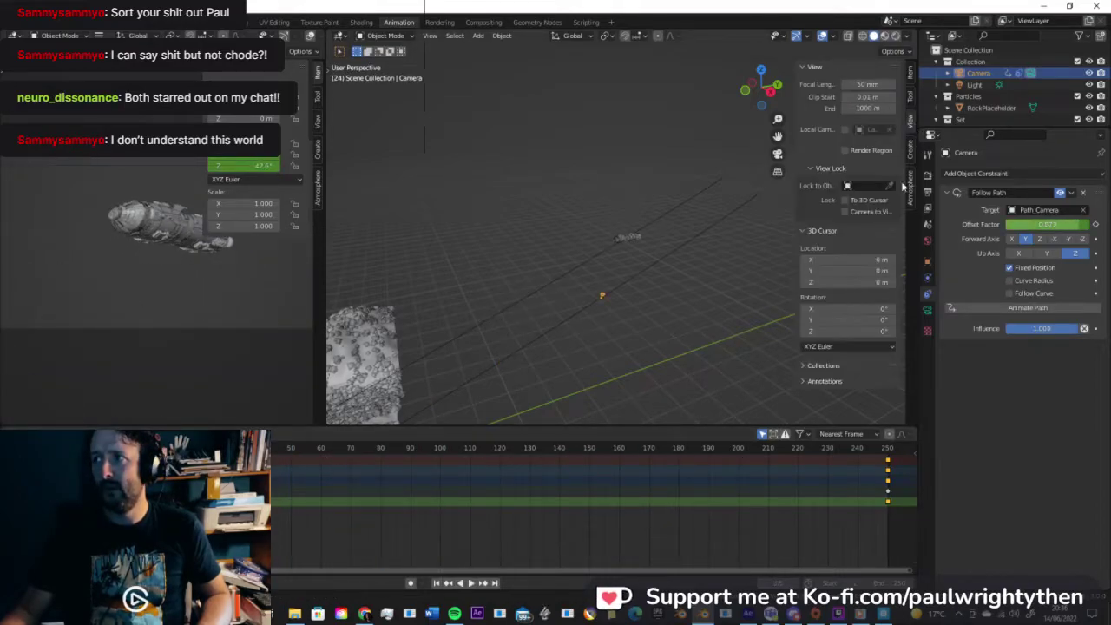
click(627, 238)
key(space)
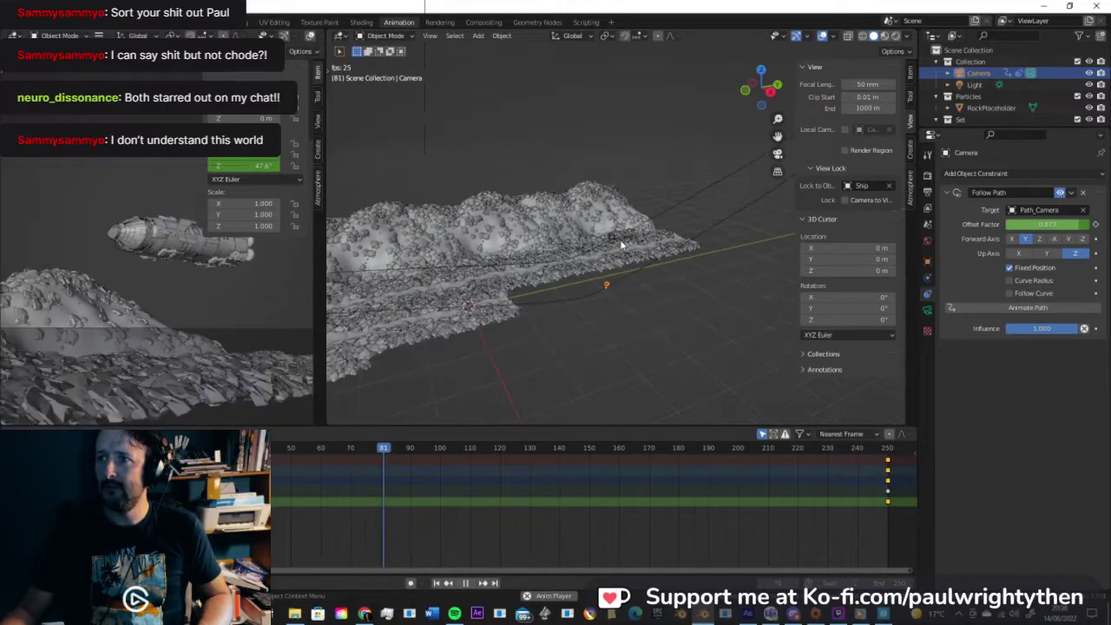
key(space)
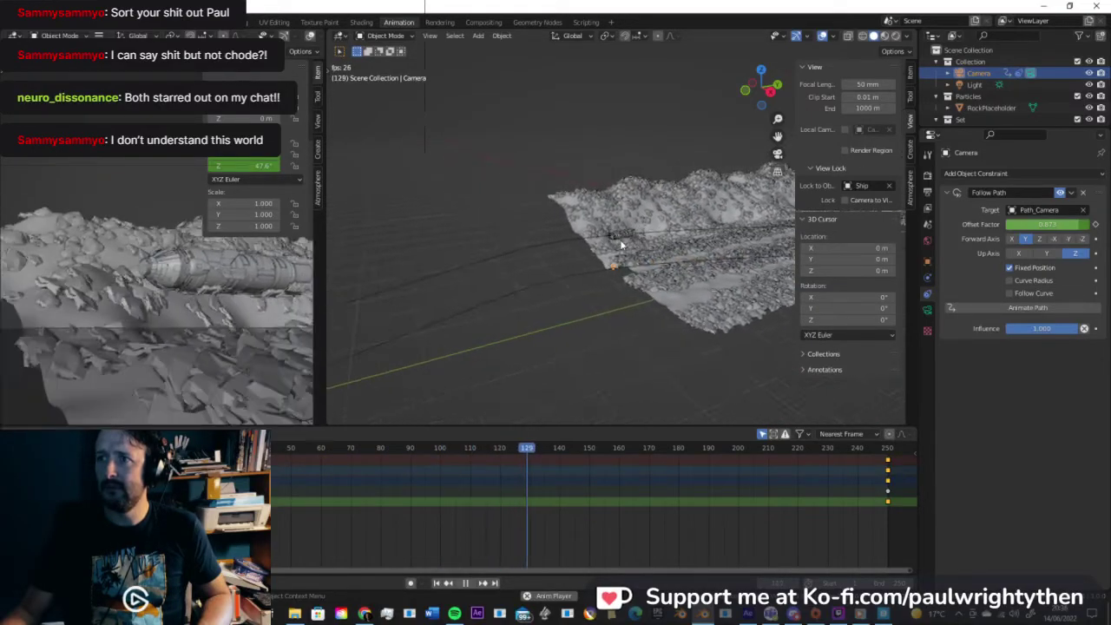
drag(526, 452, 434, 448)
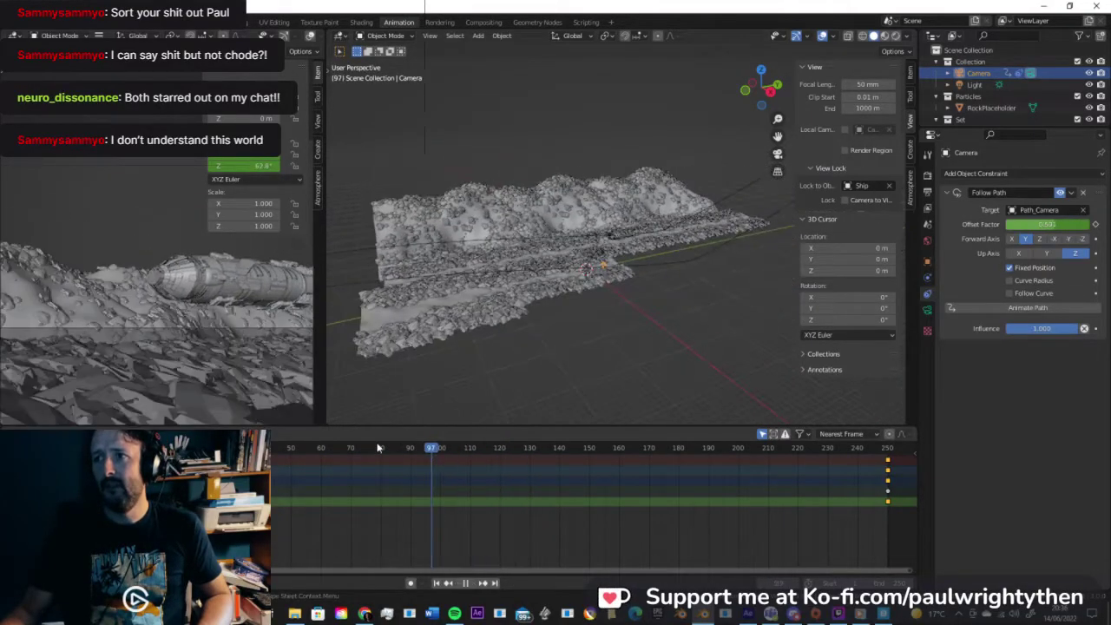
key(space)
Step: Try extending the far rocky hill tile with an Array modifier of count 9, and remove the modifier
middle_drag(524, 314, 632, 227)
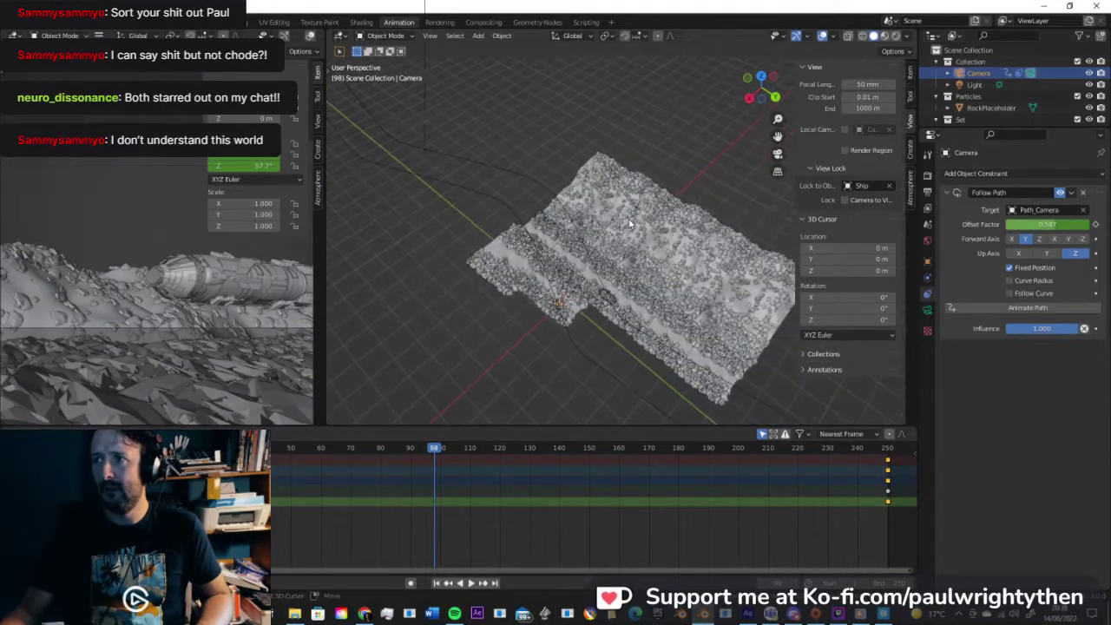
click(613, 184)
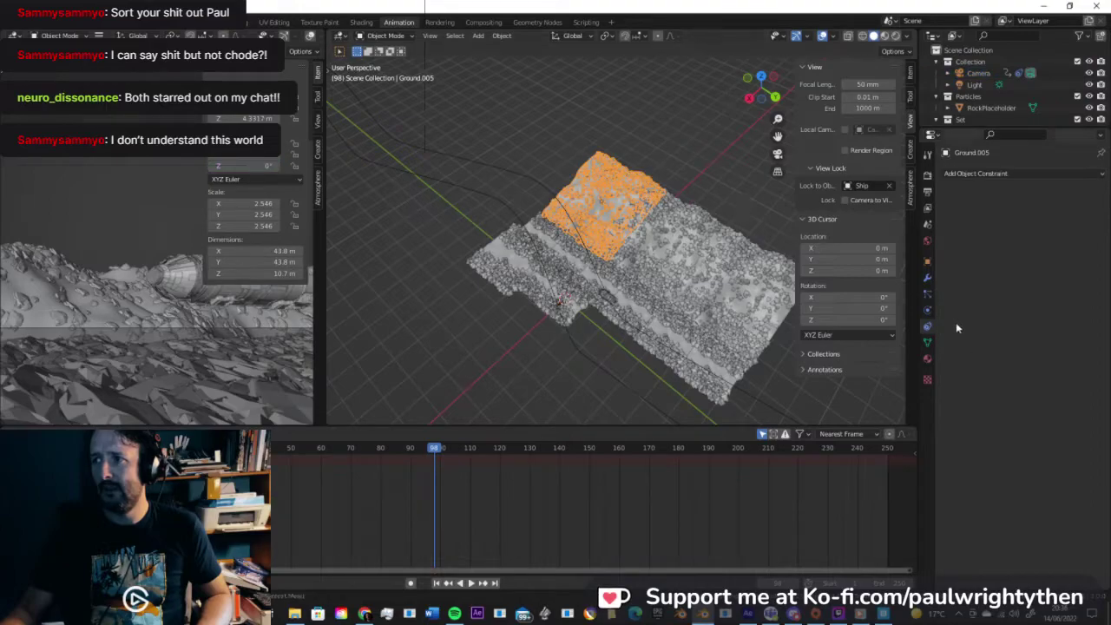
click(927, 278)
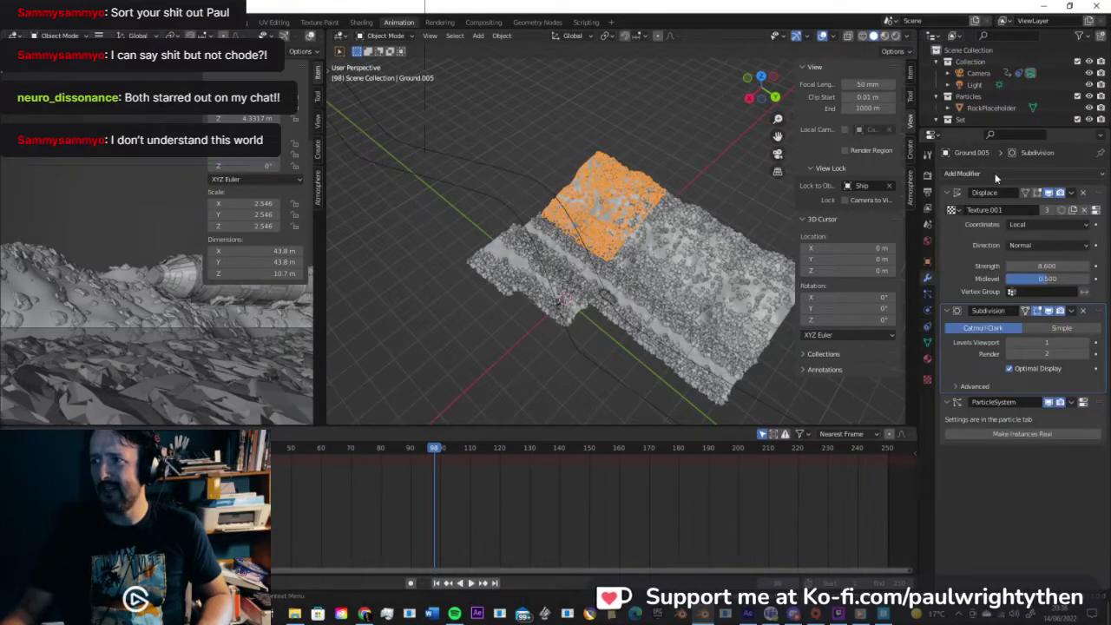
click(995, 173)
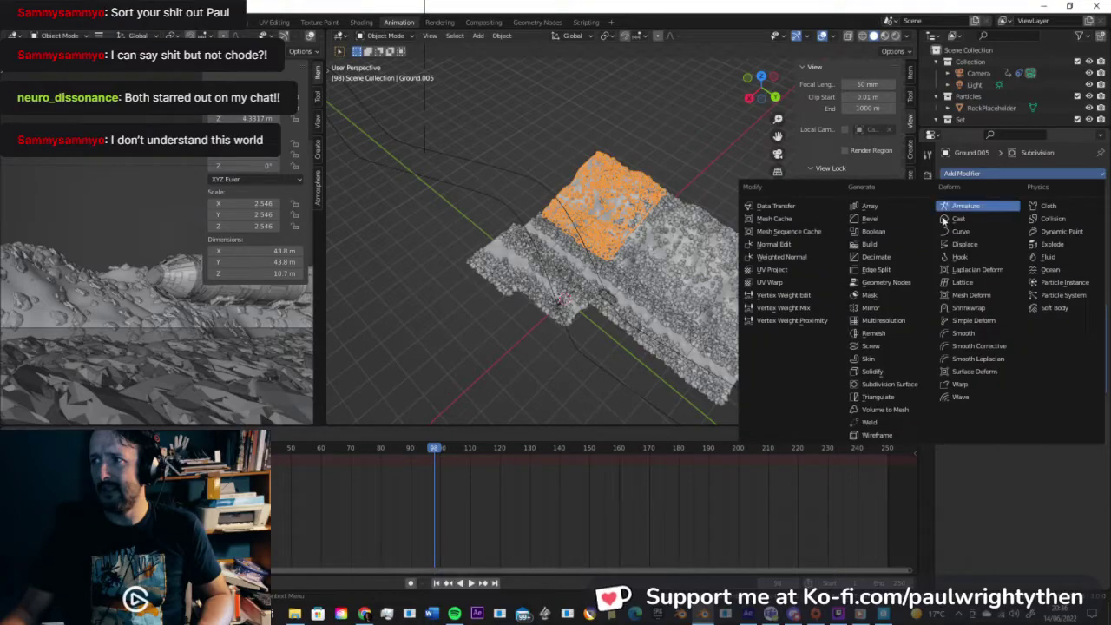
click(874, 206)
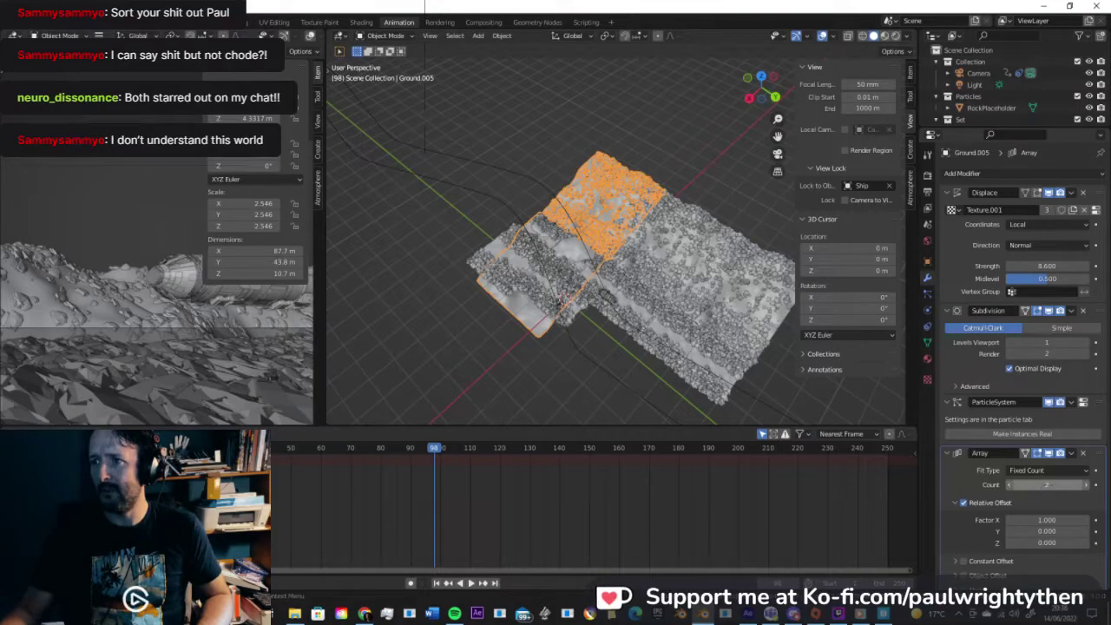
drag(1048, 485, 1079, 485)
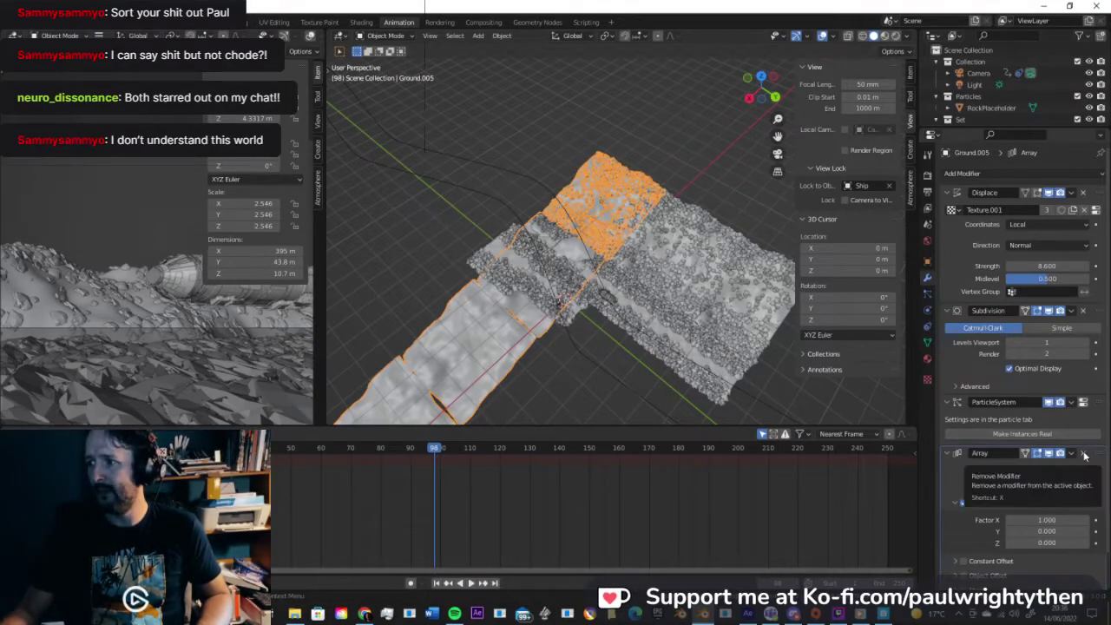
scroll(980, 518, down, 1)
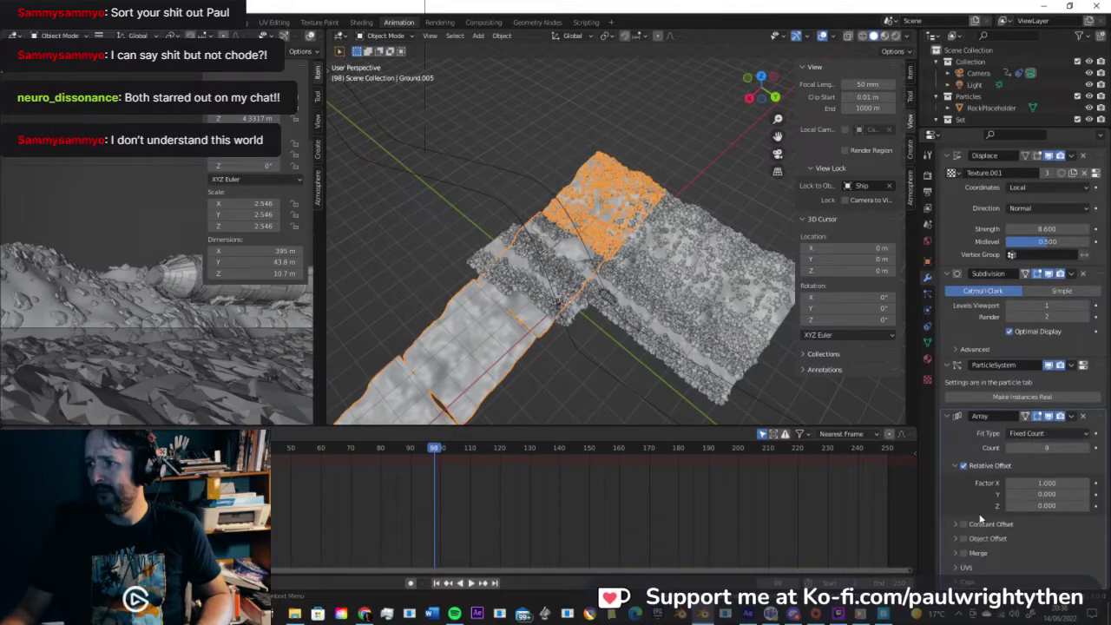
click(1083, 417)
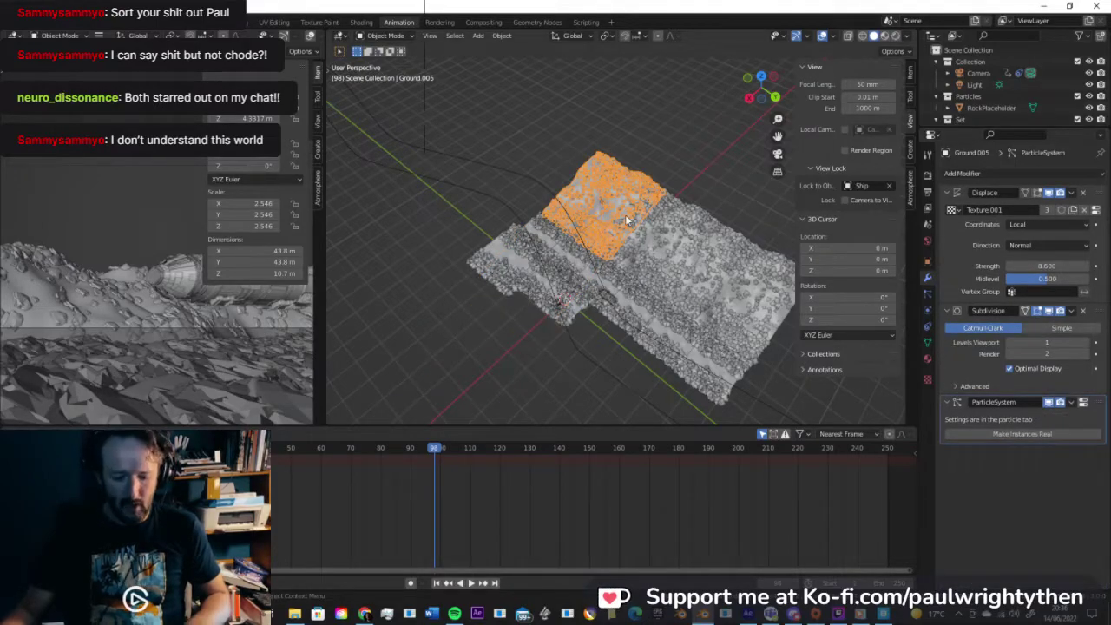
Step: Duplicate the three large rocky hill tiles and move the copies along the Y axis to extend the row in the flight direction
shift+click(718, 305)
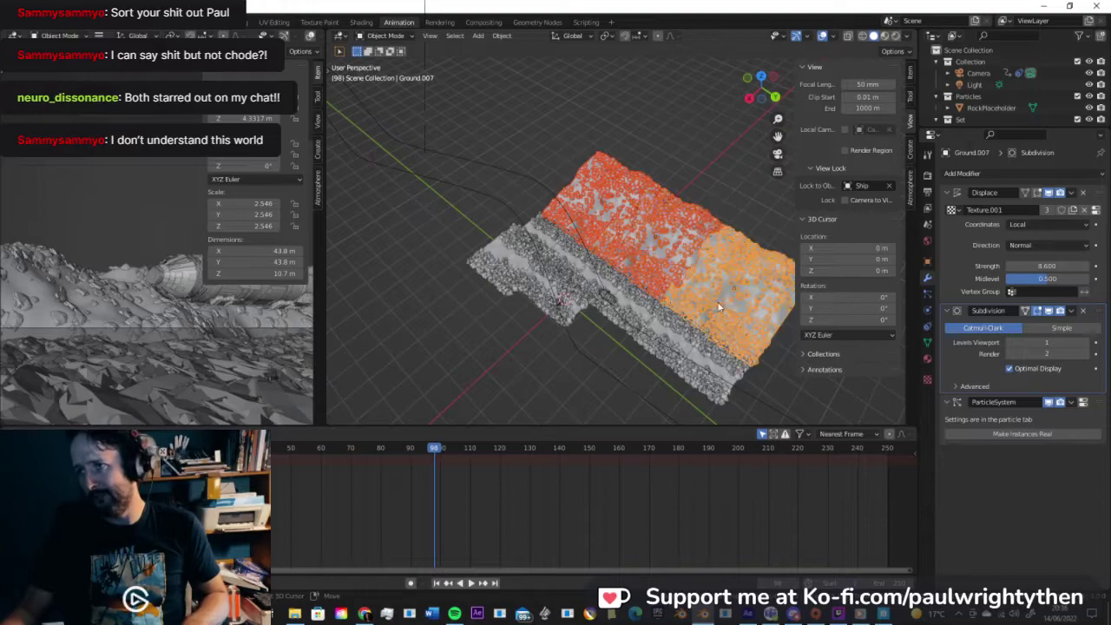
key(shift+d)
key(Escape)
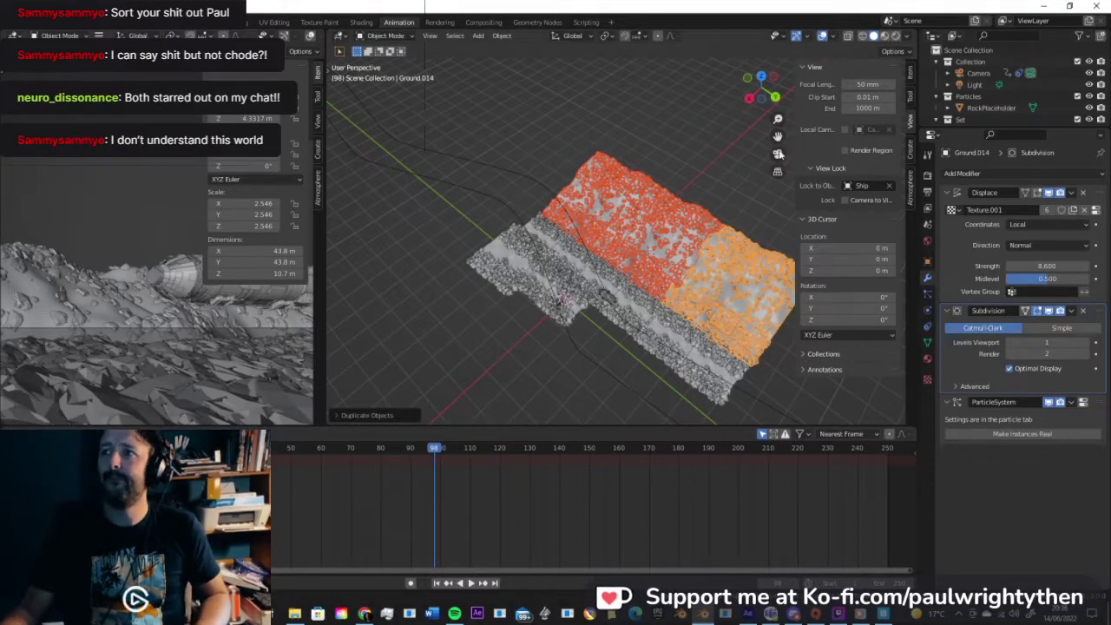
key(t)
click(342, 115)
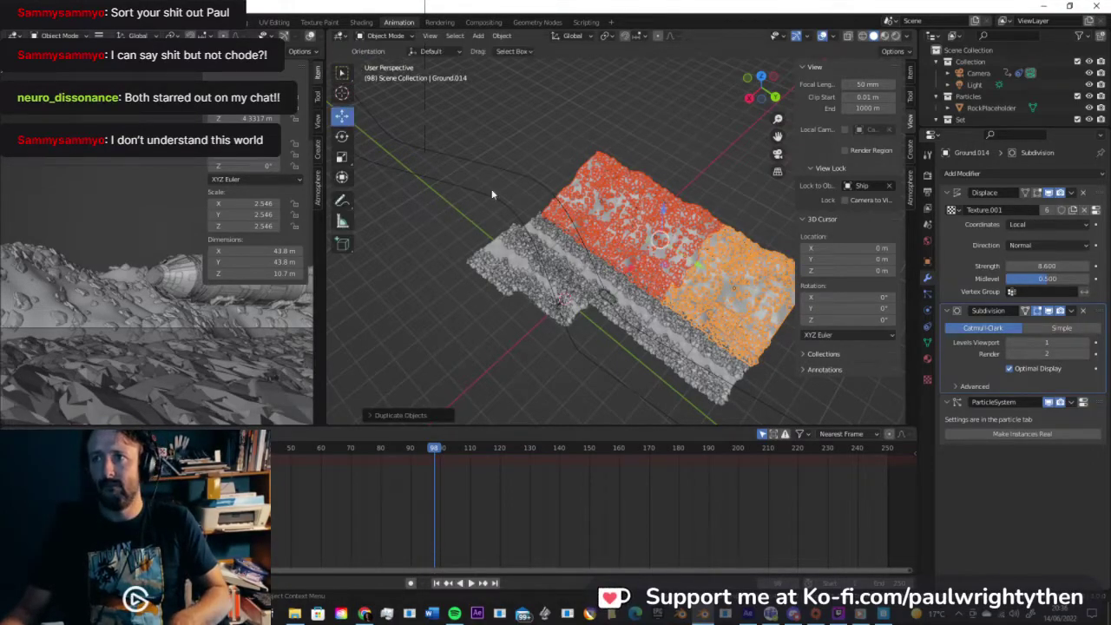
drag(697, 263, 514, 190)
shift+middle_drag(549, 201, 626, 219)
Step: Advance the animation to frame 198 and place another copy of the three hill tiles along Y at the row's new end
key(space)
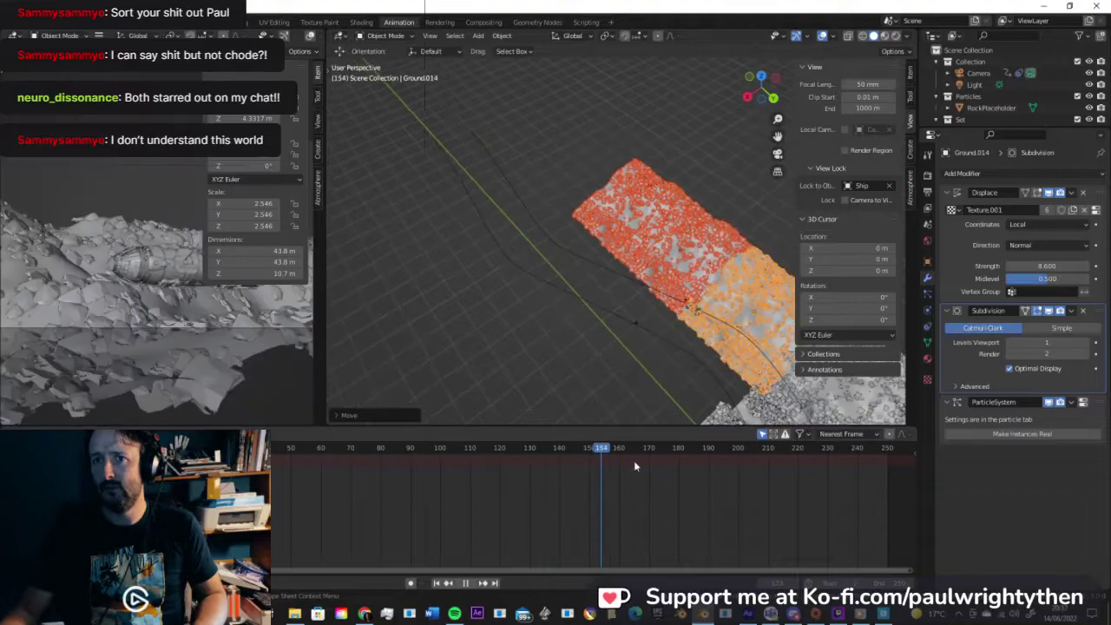
key(space)
shift+middle_drag(549, 246, 335, 248)
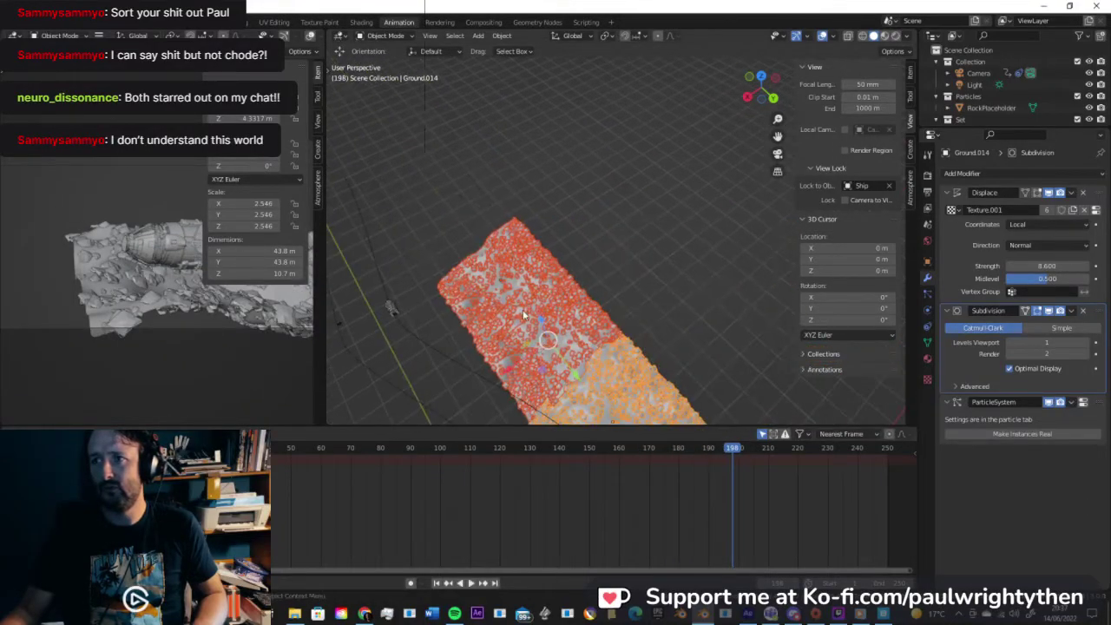
key(shift+d)
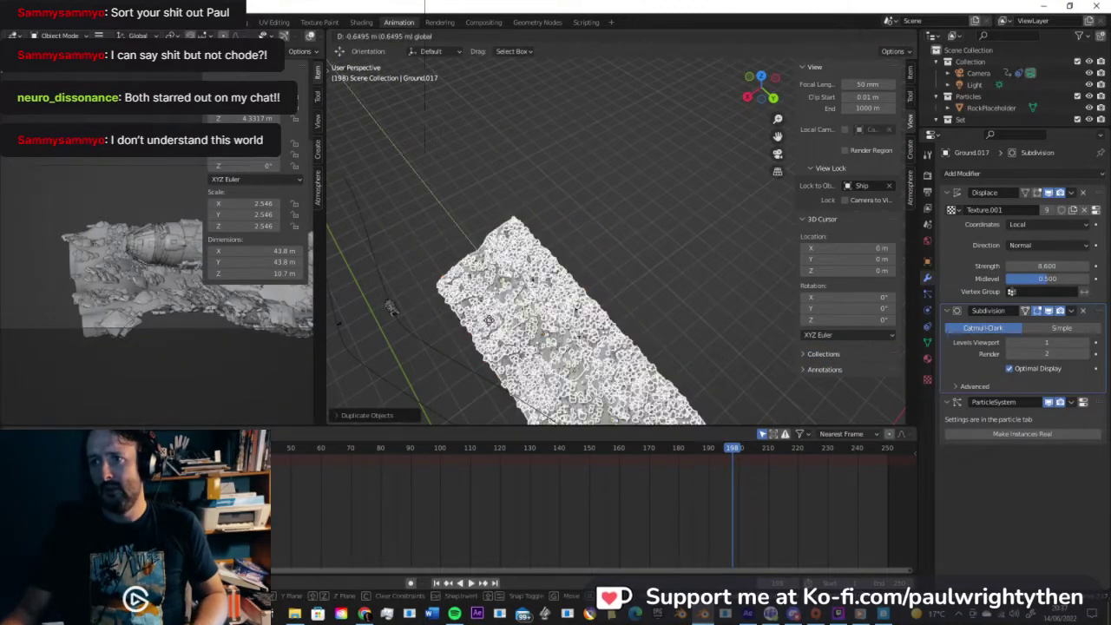
click(400, 208)
shift+middle_drag(536, 337, 583, 256)
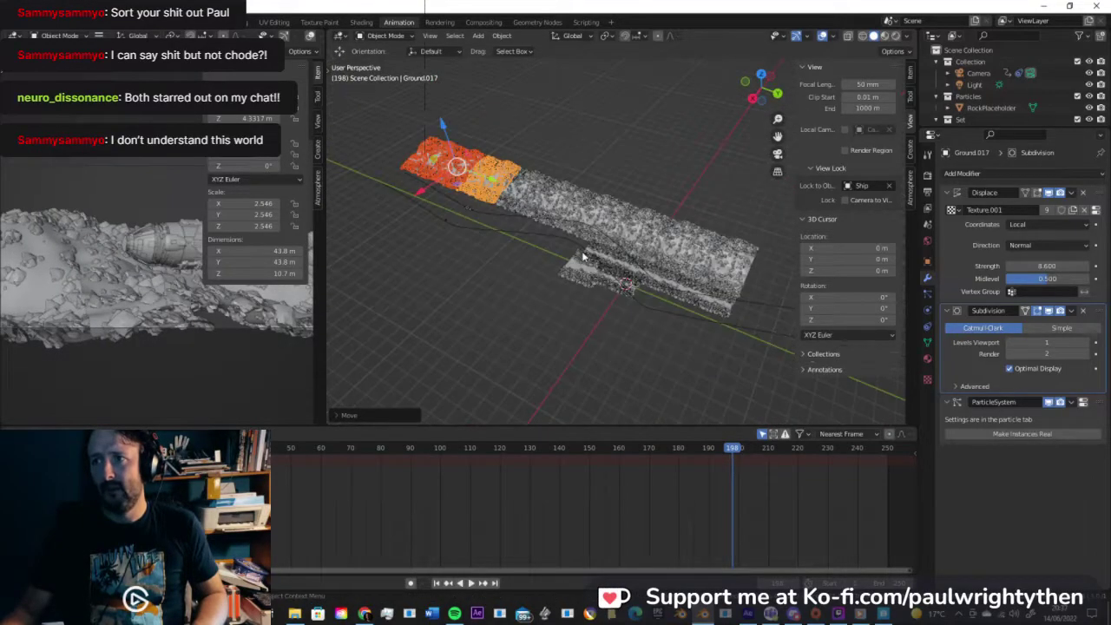
Step: Try to duplicate the near row of small ground tiles, move the copies along the Y axis, and undo the move
click(599, 255)
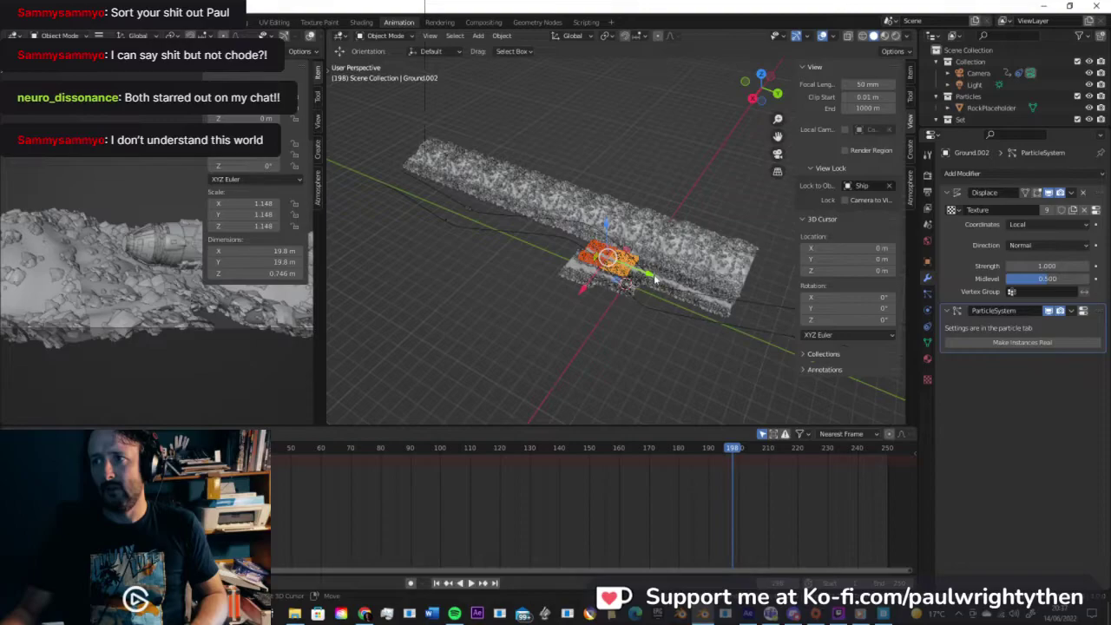
shift+click(656, 271)
shift+click(683, 285)
shift+click(704, 292)
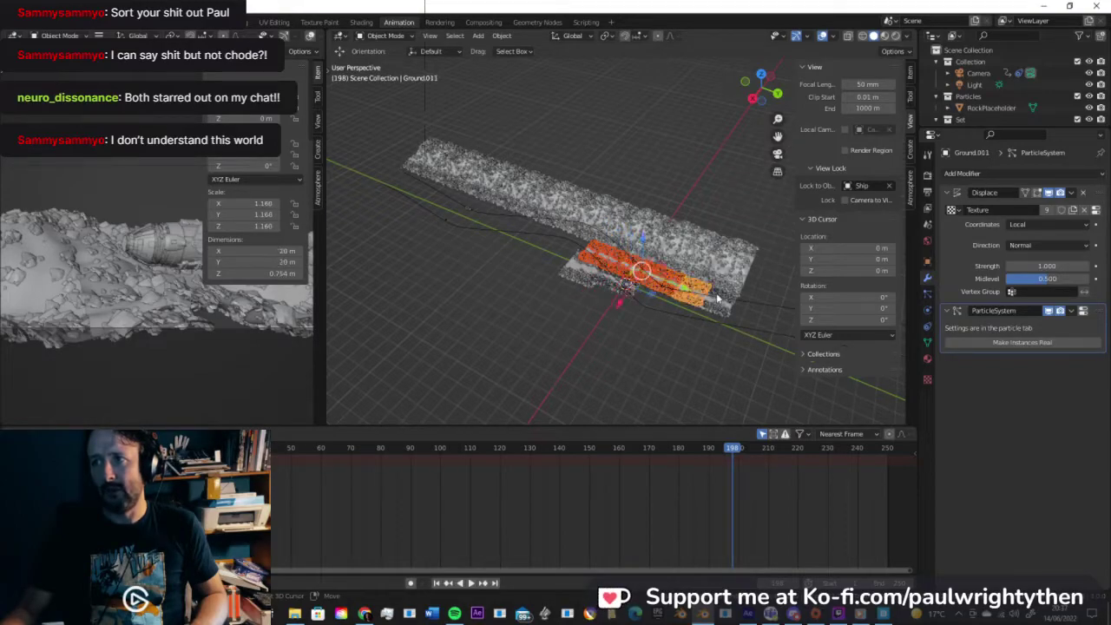
shift+click(717, 296)
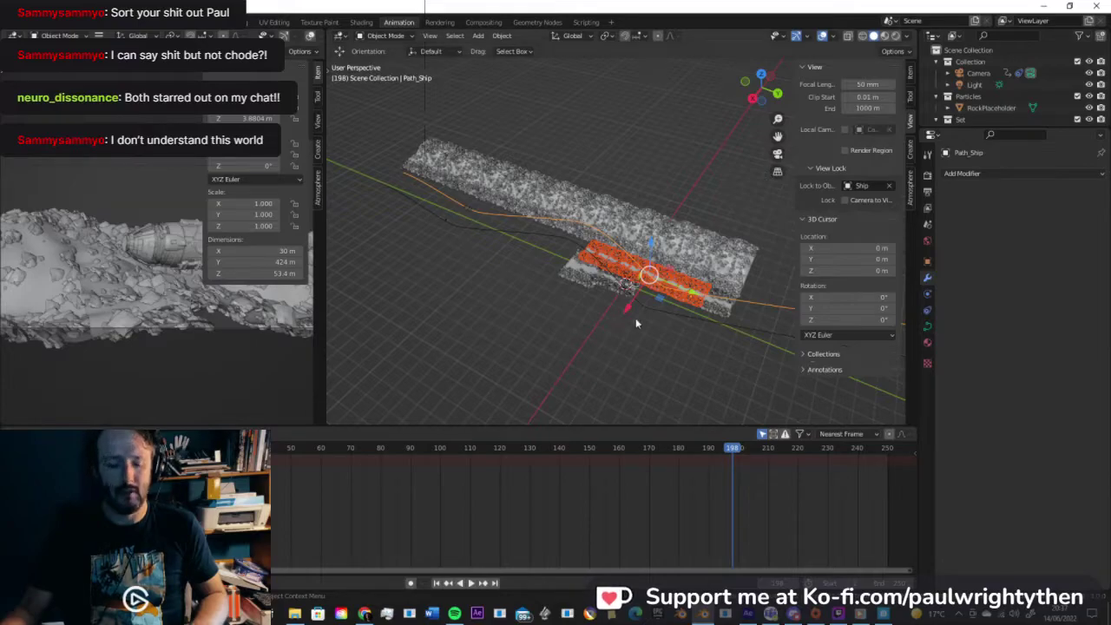
key(shift+d)
key(Escape)
drag(688, 289, 581, 249)
key(ctrl+z)
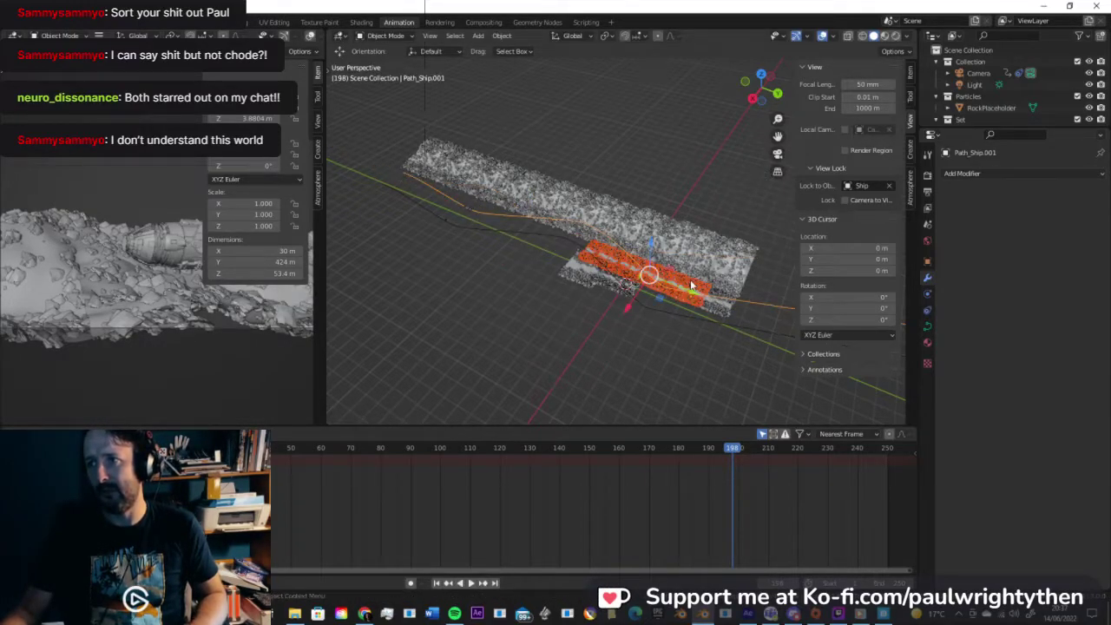
shift+click(754, 302)
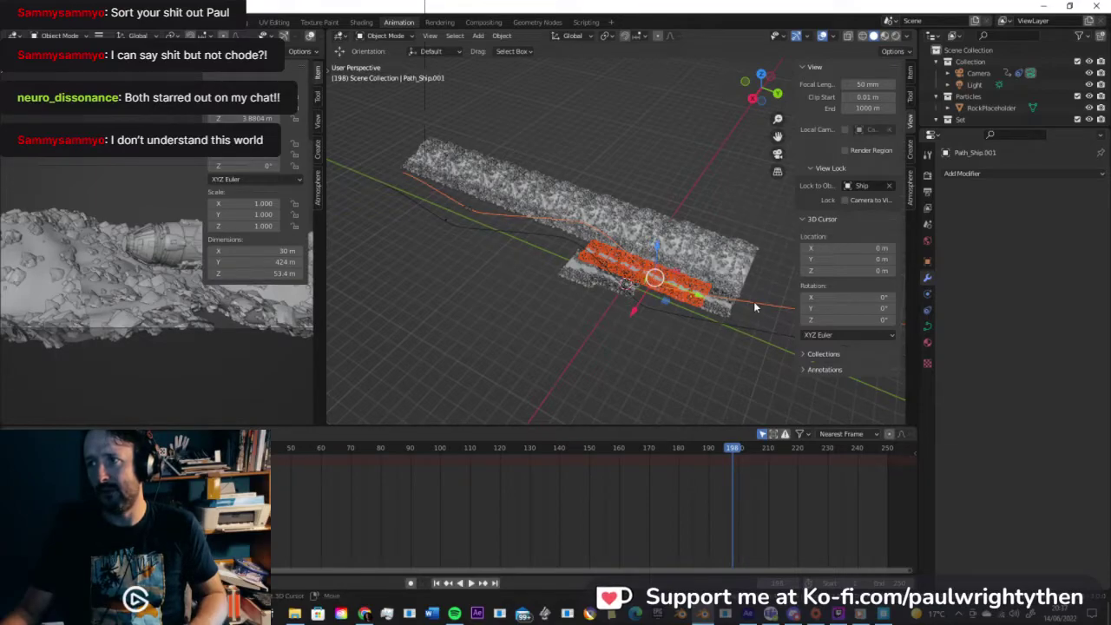
click(753, 301)
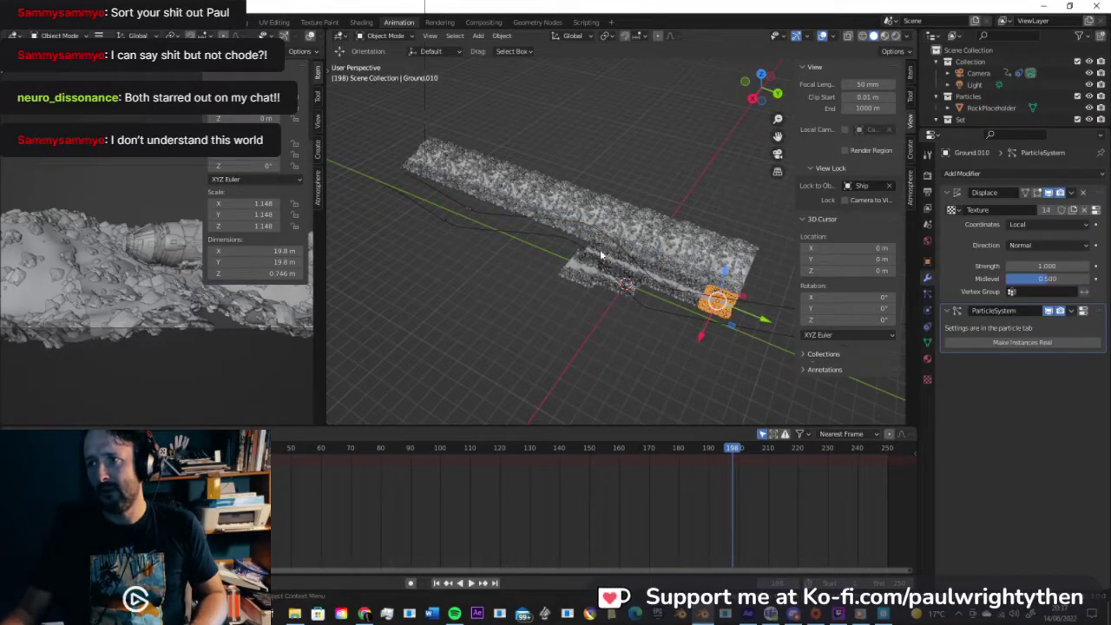
Step: Select the six small ground tiles at the near row's end, duplicate them and place the copies further along the Y axis
scroll(625, 268, up, 2)
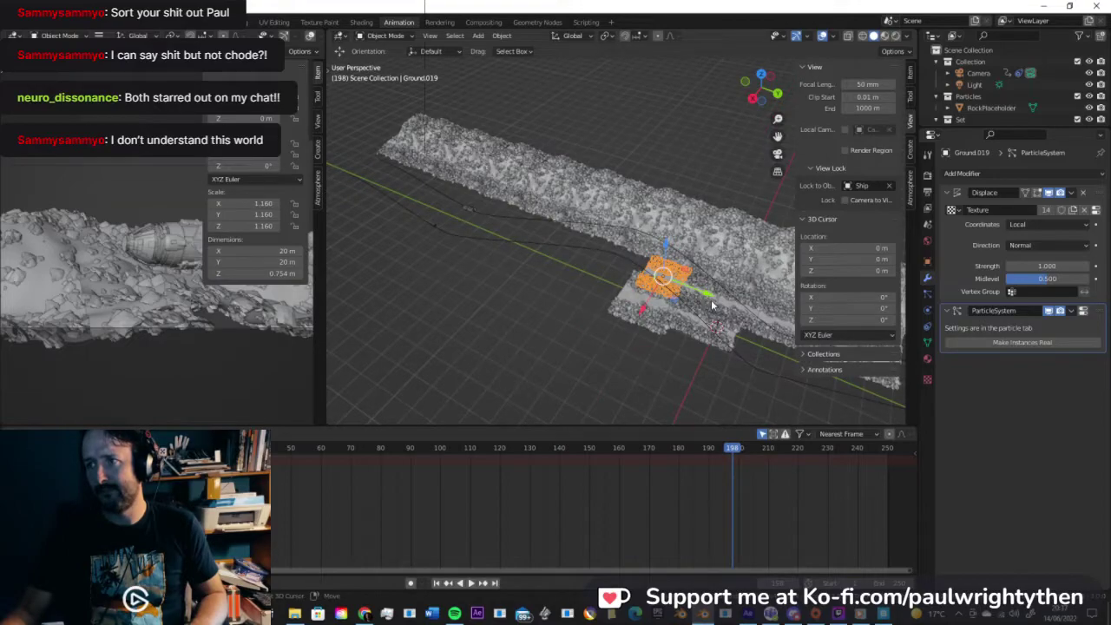
click(705, 347)
click(739, 322)
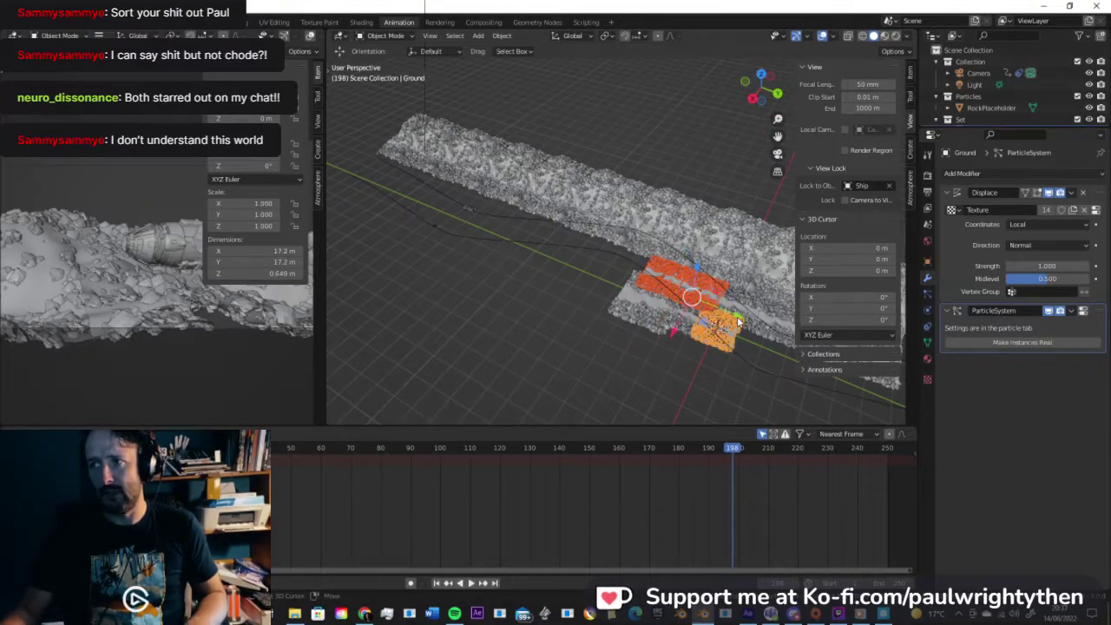
click(753, 325)
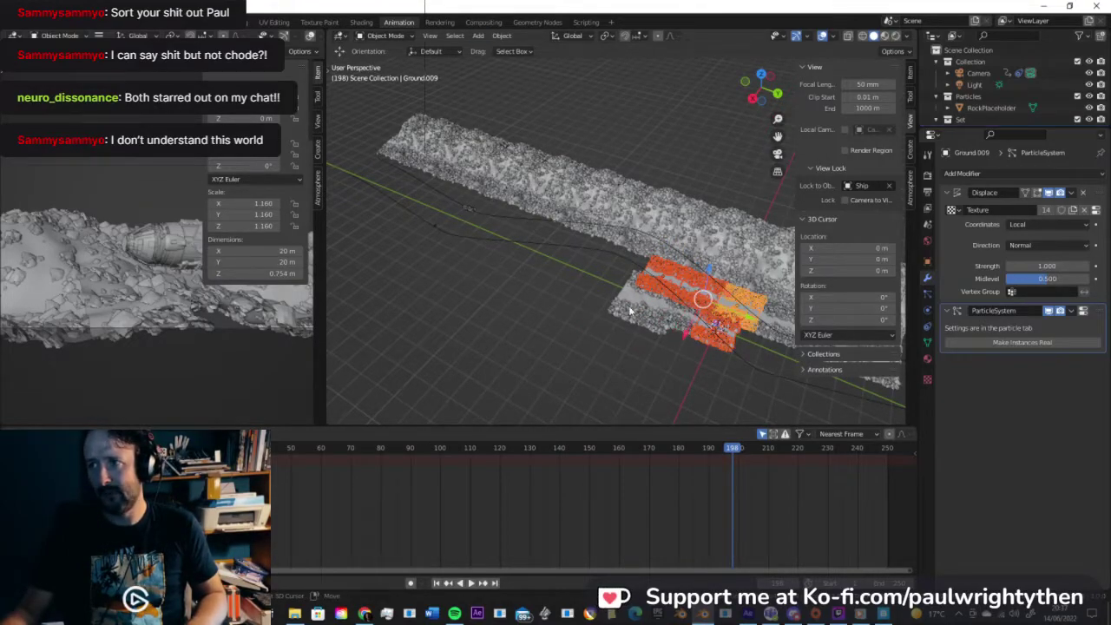
click(669, 318)
click(712, 324)
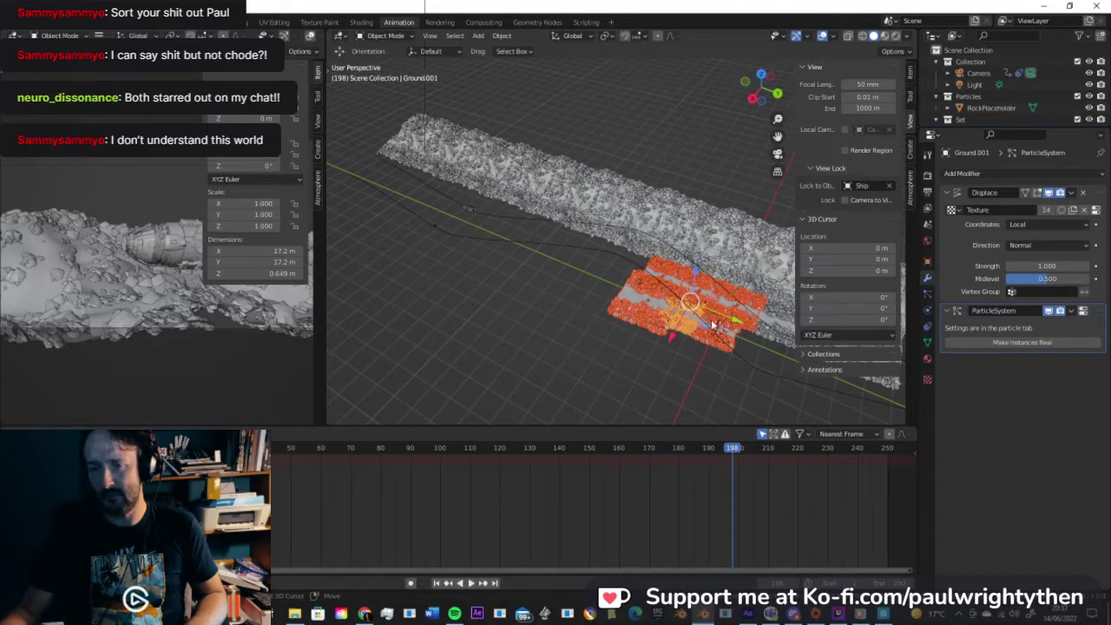
key(shift+d)
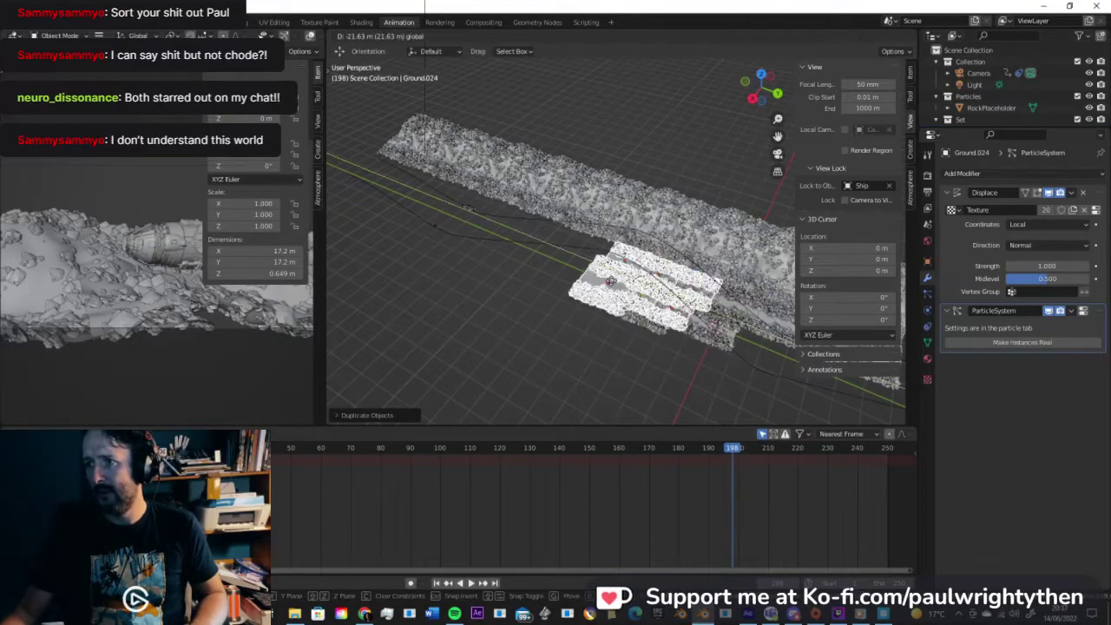
click(632, 287)
Step: Repeat the duplication of the six-tile ground group three more times along Y, extending the near ground towards the hill row's end
key(shift+d)
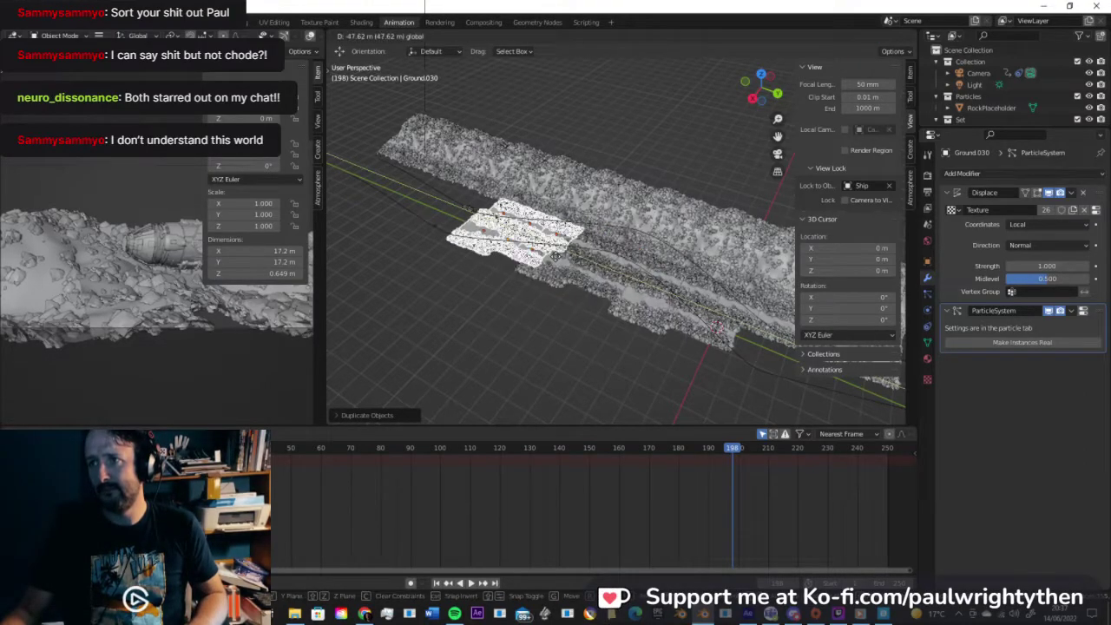
click(558, 260)
key(shift+d)
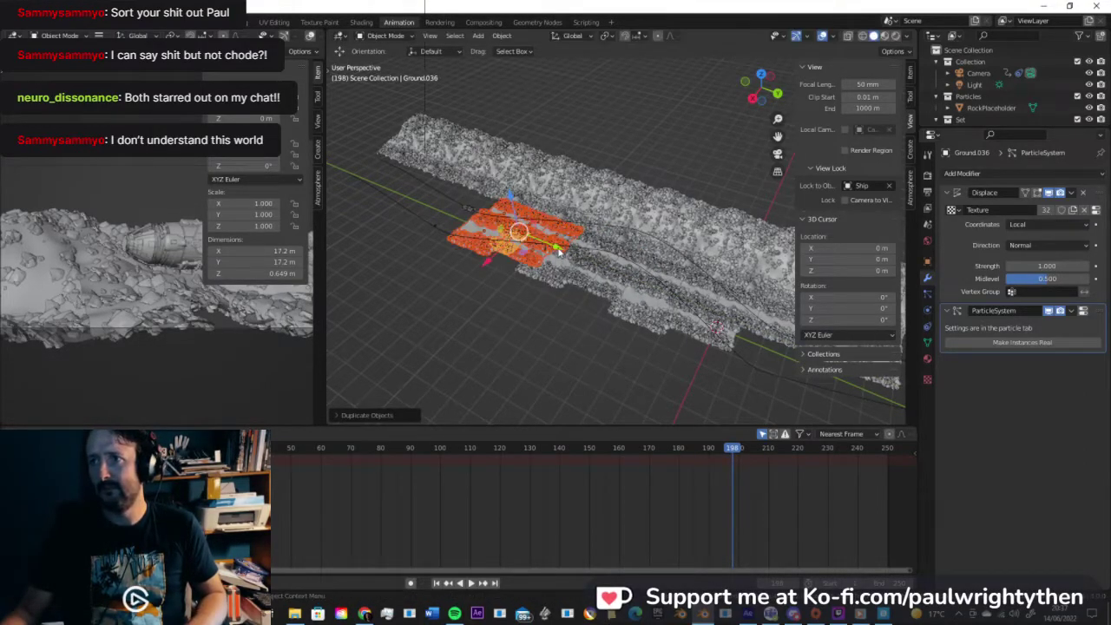
click(487, 223)
shift+middle_drag(547, 232, 674, 255)
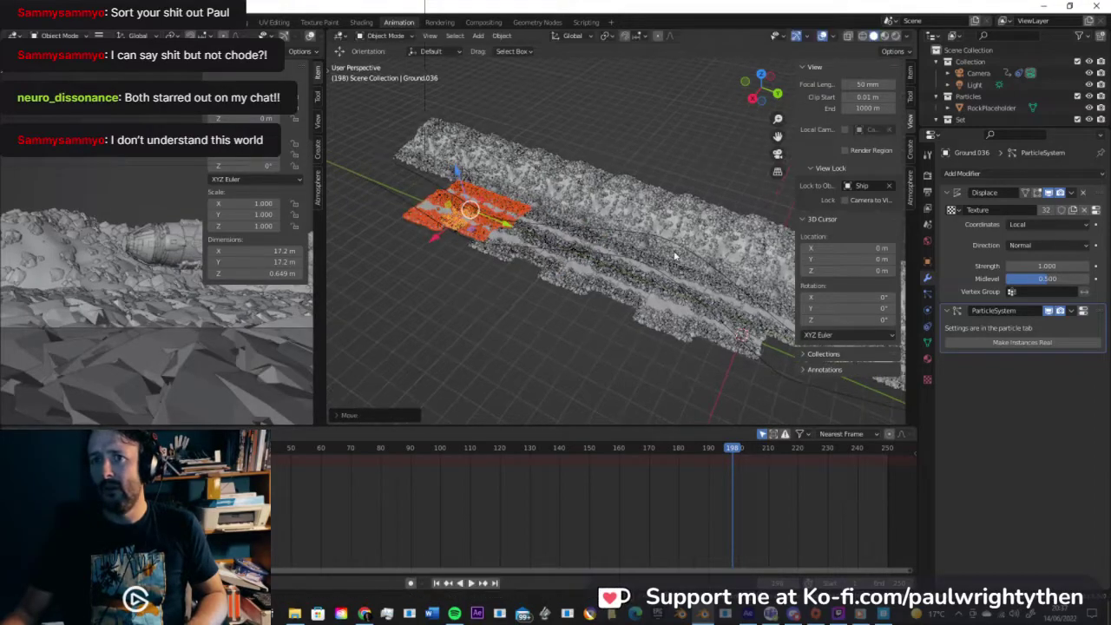
key(shift+d)
right_click(651, 231)
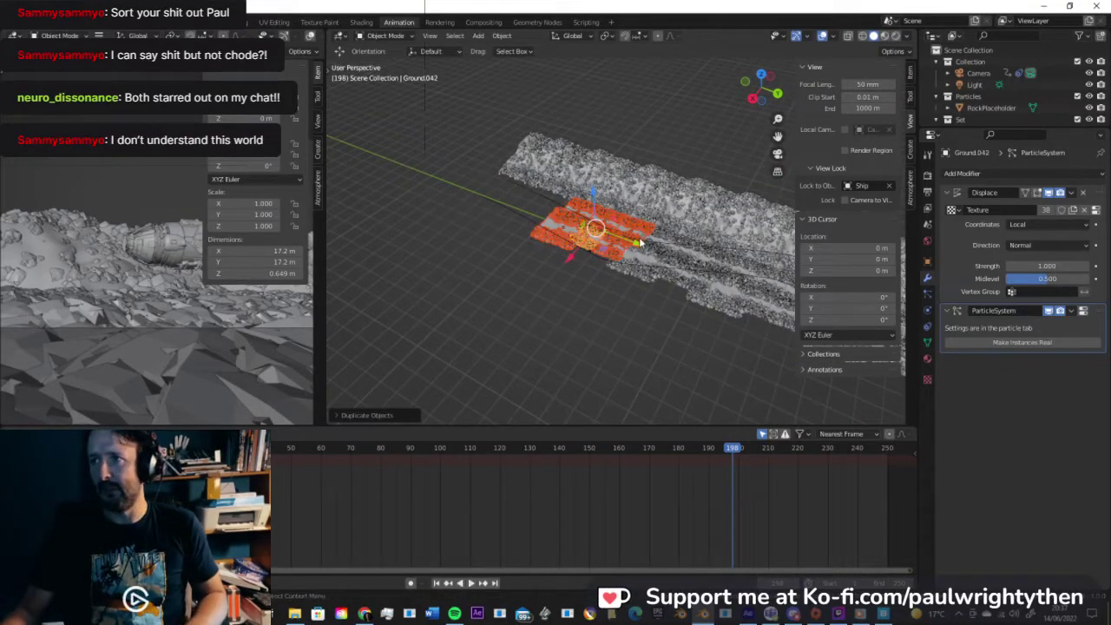
drag(609, 236, 536, 208)
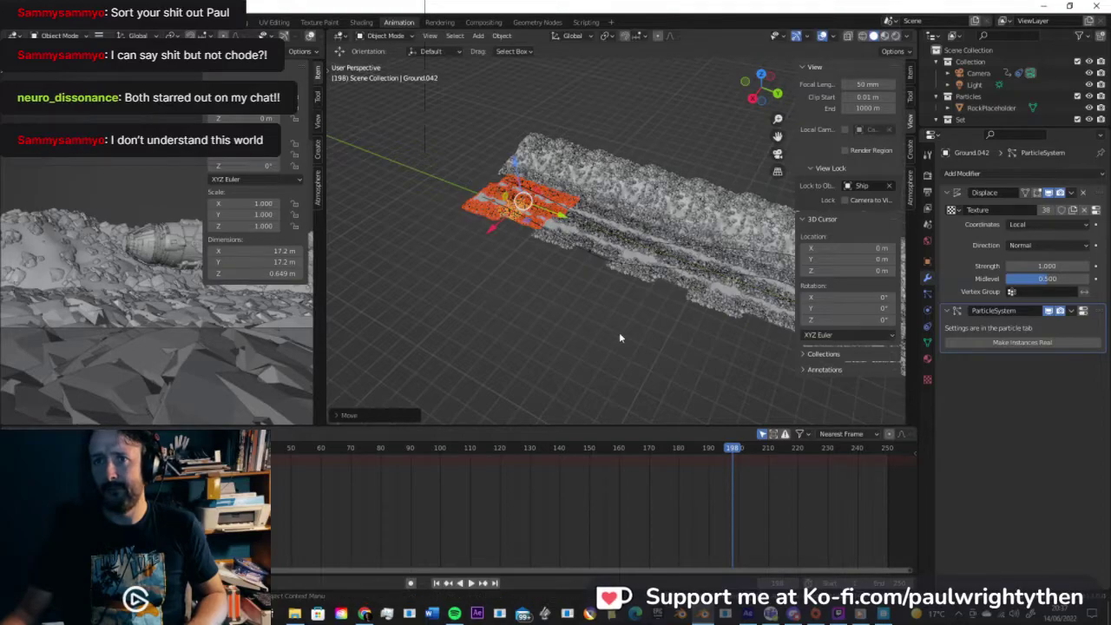
Step: Hide the camera view's sidebar, save the file and scrub through the timeline to check the extended terrain from the camera
key(n)
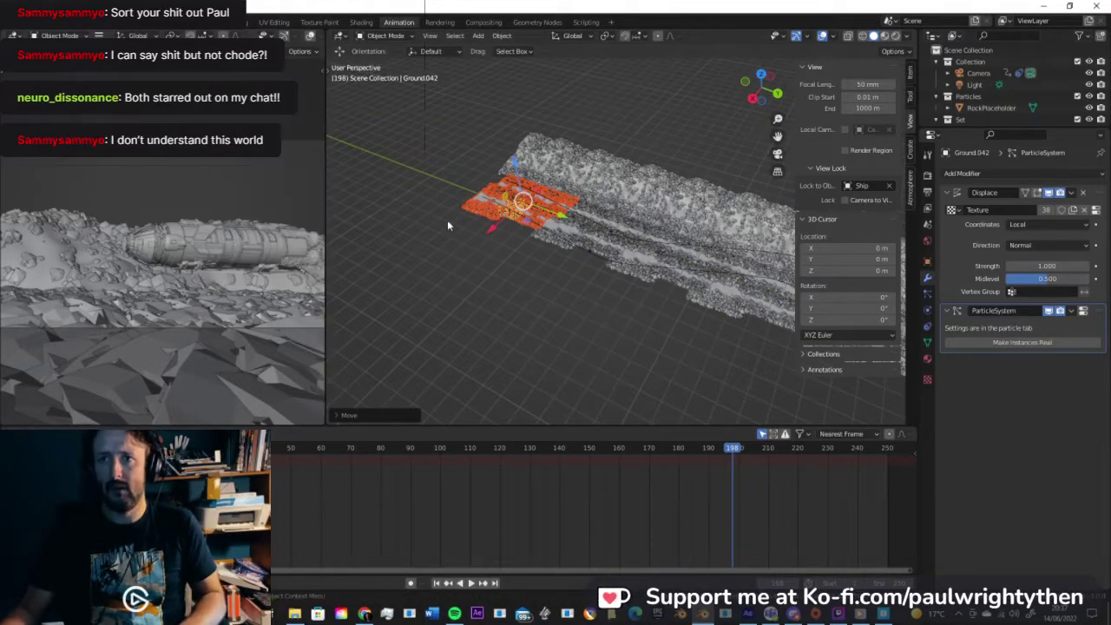
key(ctrl+s)
drag(726, 449, 332, 451)
drag(298, 451, 788, 471)
drag(662, 475, 231, 452)
Step: Edit the camera path by moving its starting control point about -23 m along the X axis, across to the ship's path
click(624, 255)
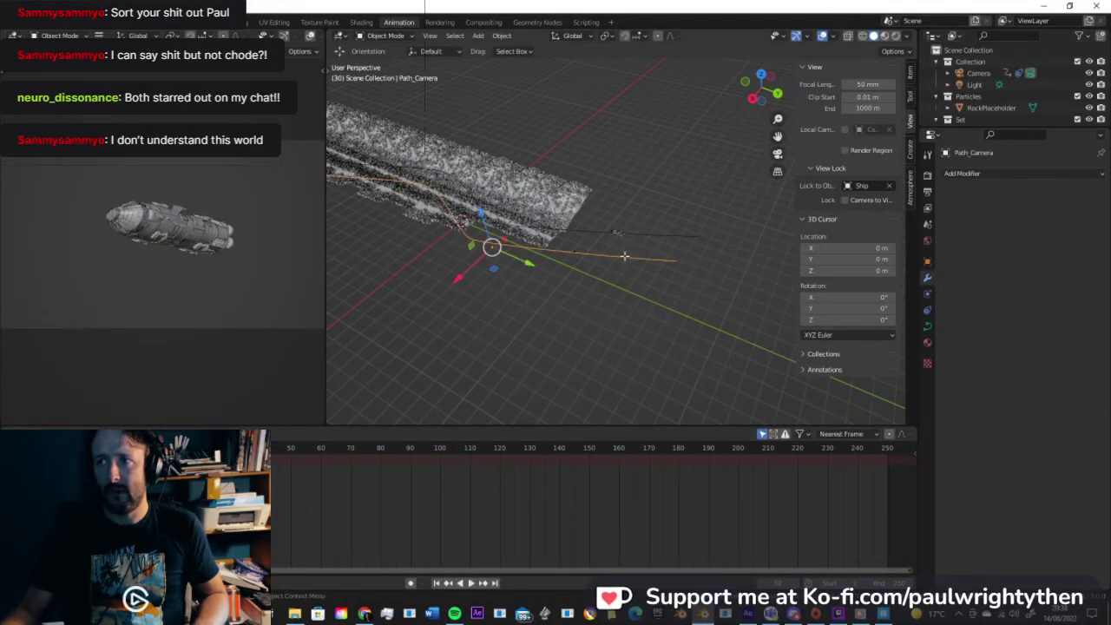
key(Tab)
click(678, 261)
middle_drag(613, 255, 438, 157)
key(t)
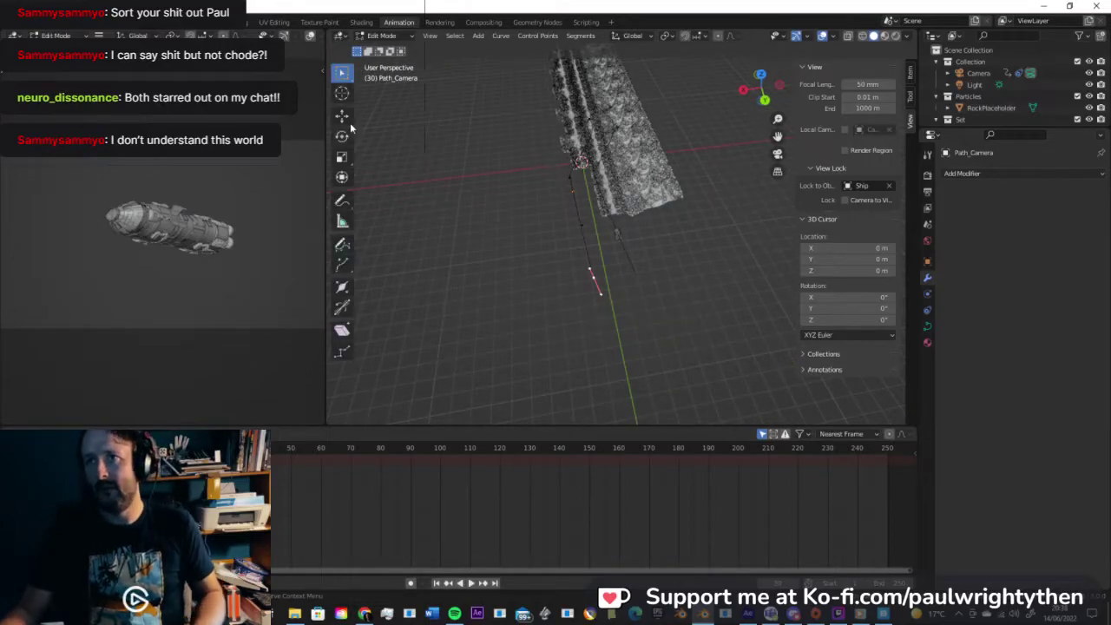
click(341, 115)
key(g)
key(x)
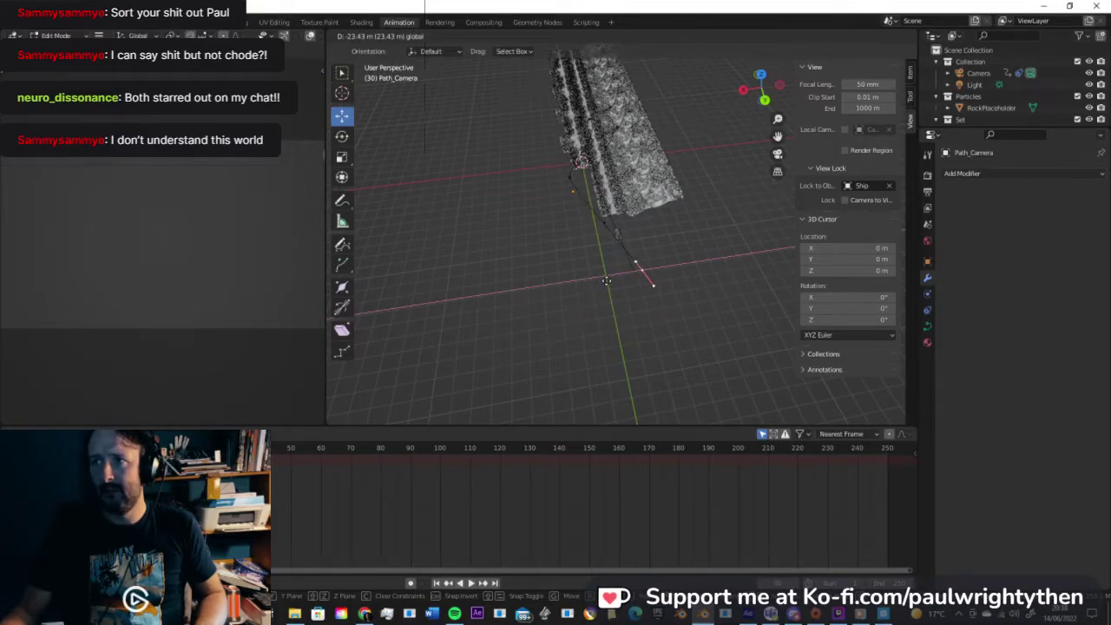
click(608, 281)
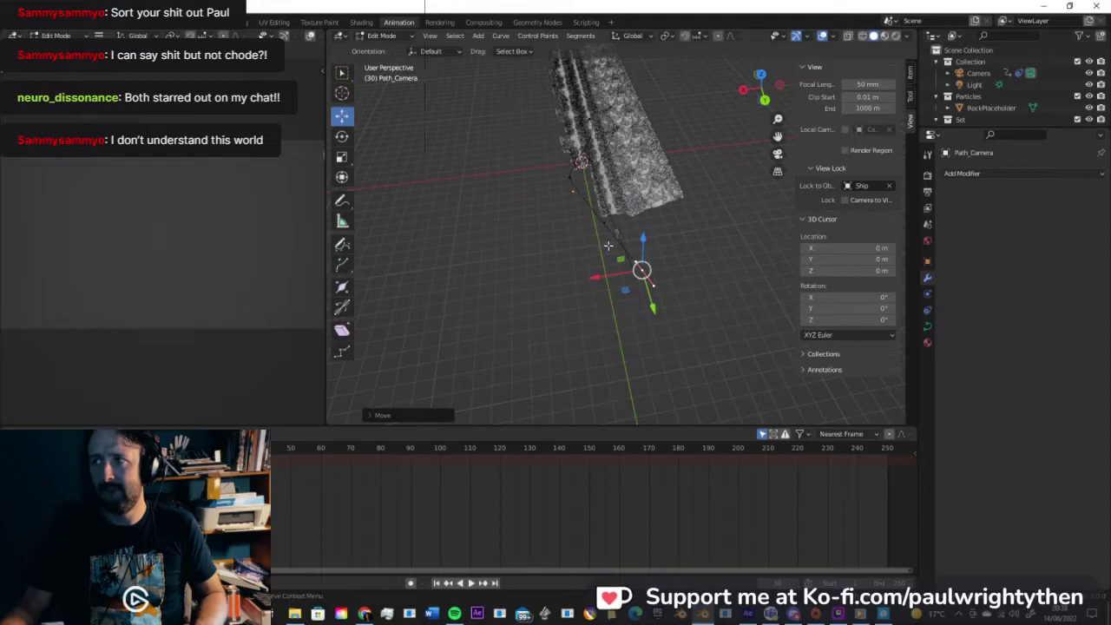
key(Tab)
Step: Rotate the camera to X 110° and Z 23.2° at frame 30 and insert rotation keyframes
click(976, 73)
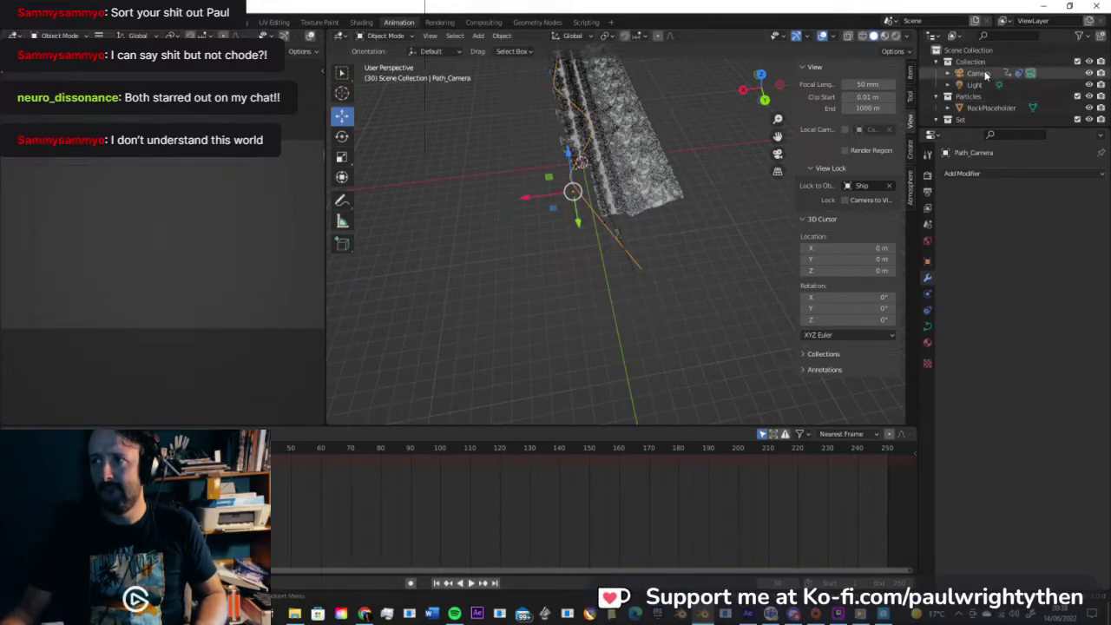
click(342, 137)
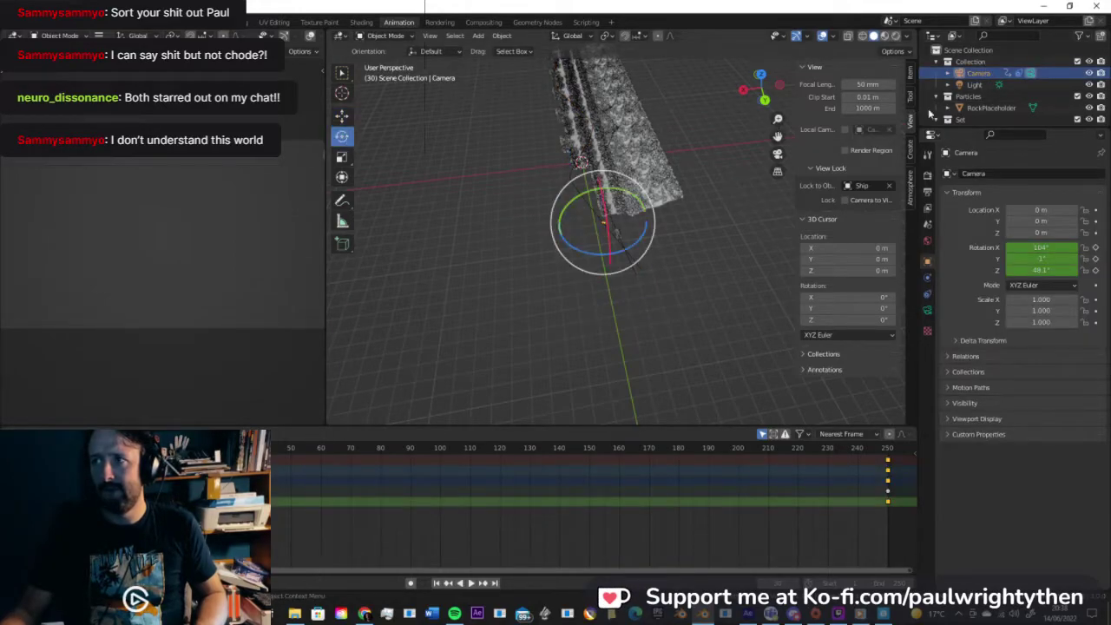
click(910, 76)
mouse_move(846, 144)
mouse_down()
mouse_move(841, 166)
mouse_move(823, 166)
mouse_move(838, 145)
mouse_move(835, 157)
mouse_up()
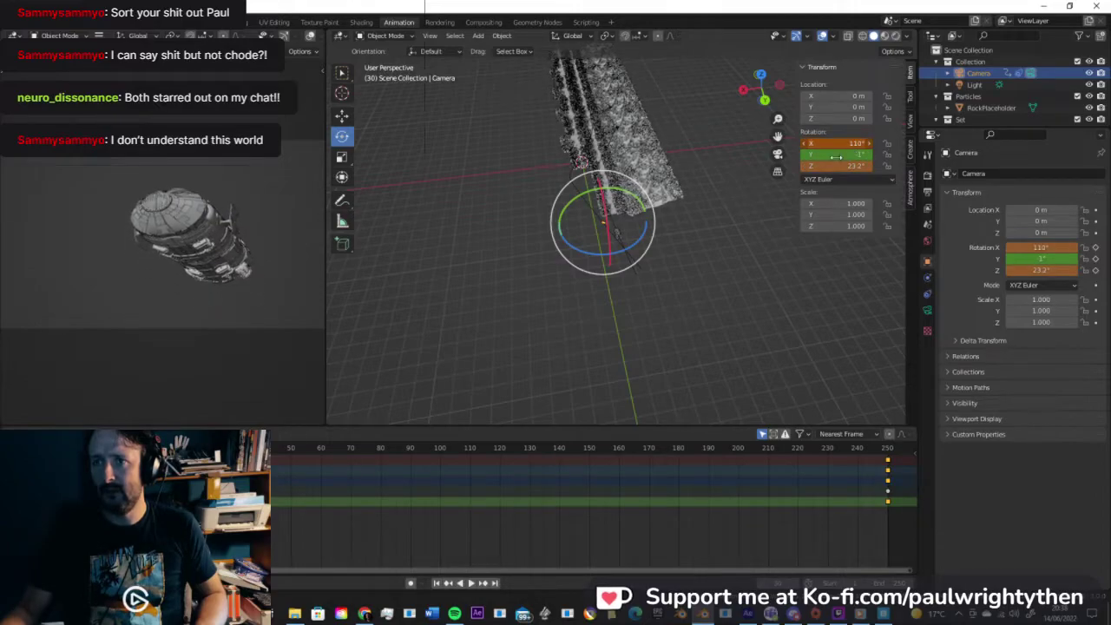
right_click(840, 166)
click(832, 156)
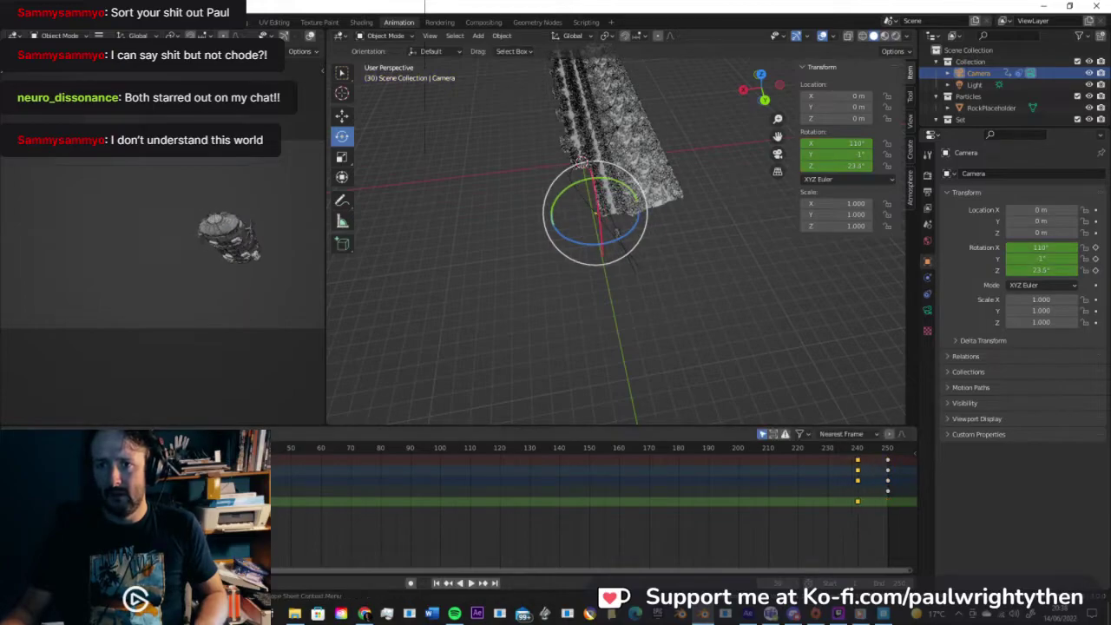
Step: Move the camera's new rotation keyframes to frame 0 and briefly play the animation from the start
click(887, 491)
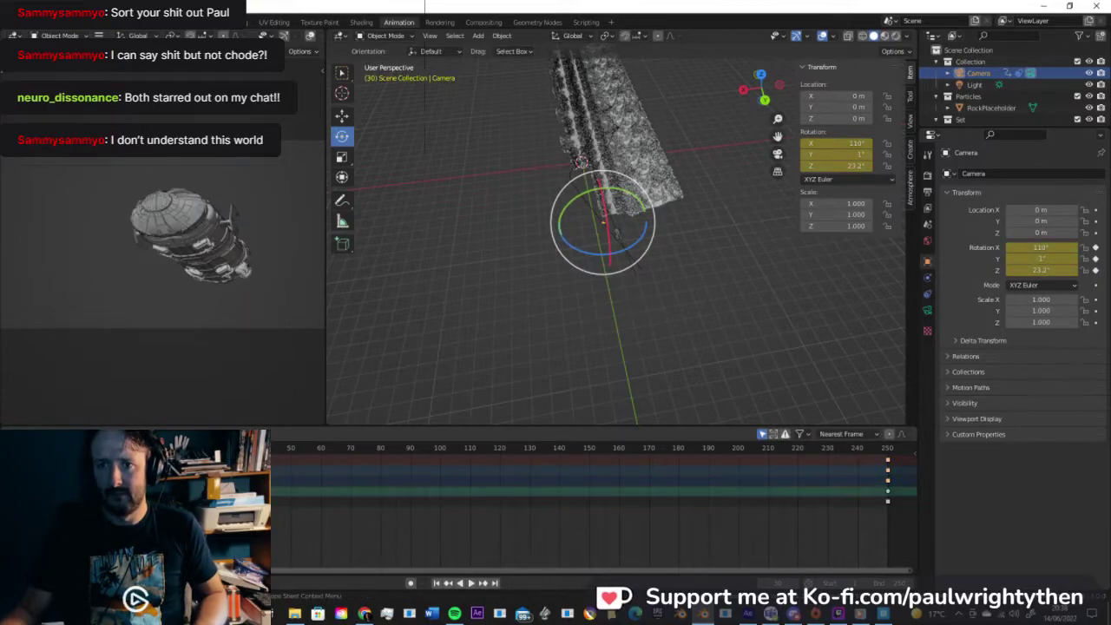
key(g)
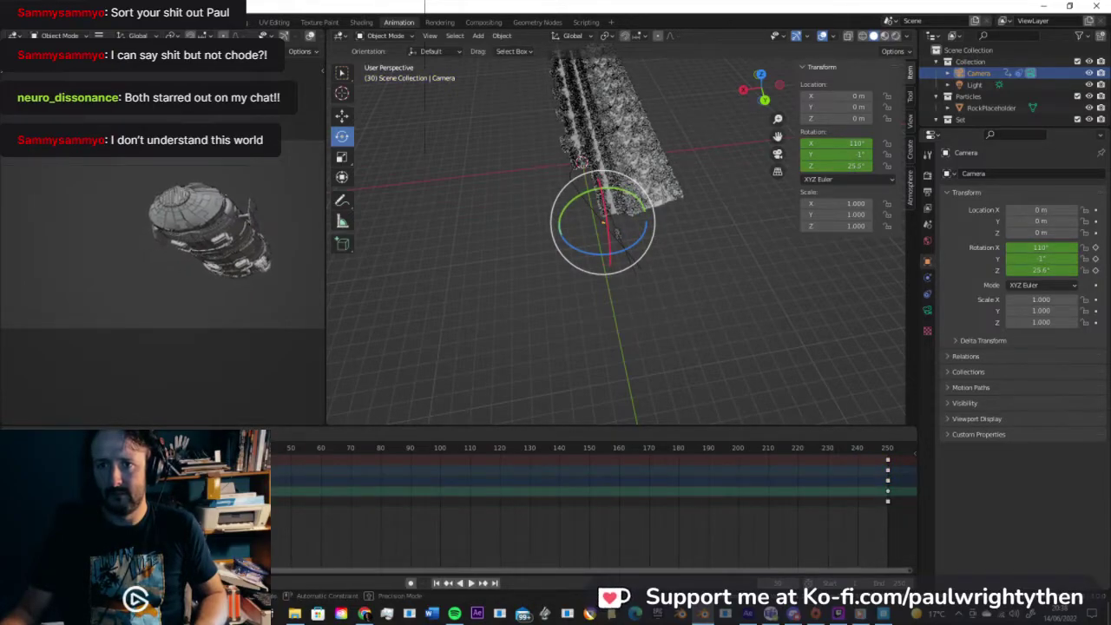
key(Return)
key(shift+Left)
key(space)
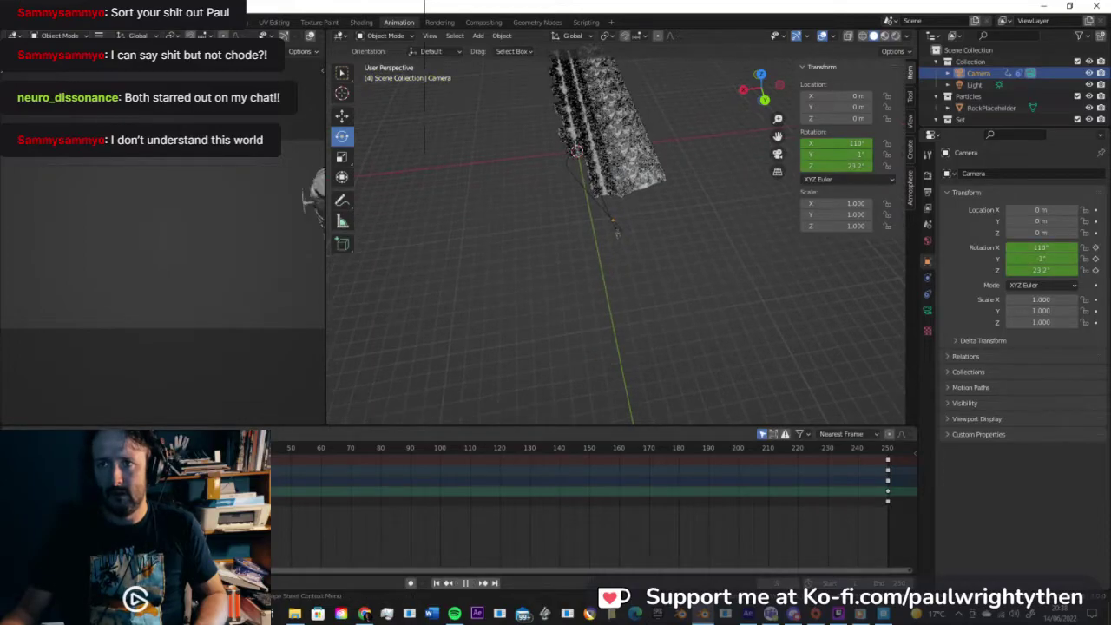
key(space)
Step: Return to frame 0, adjust the camera's Z rotation to aim at the ship, and keyframe the rotation
key(shift+Left)
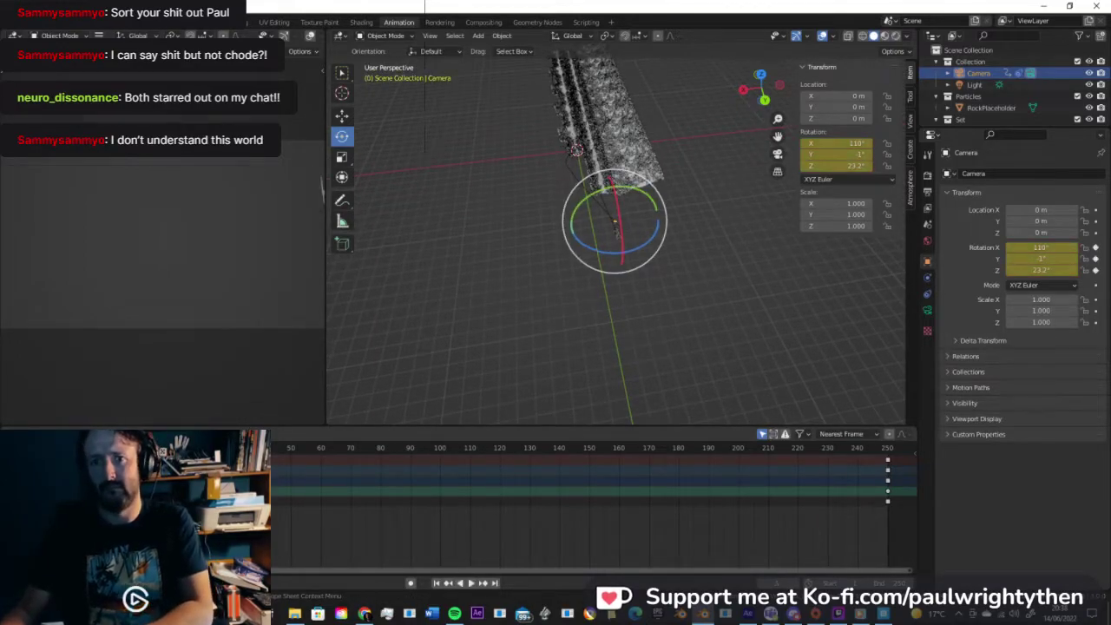
drag(845, 166, 824, 166)
right_click(843, 166)
click(845, 165)
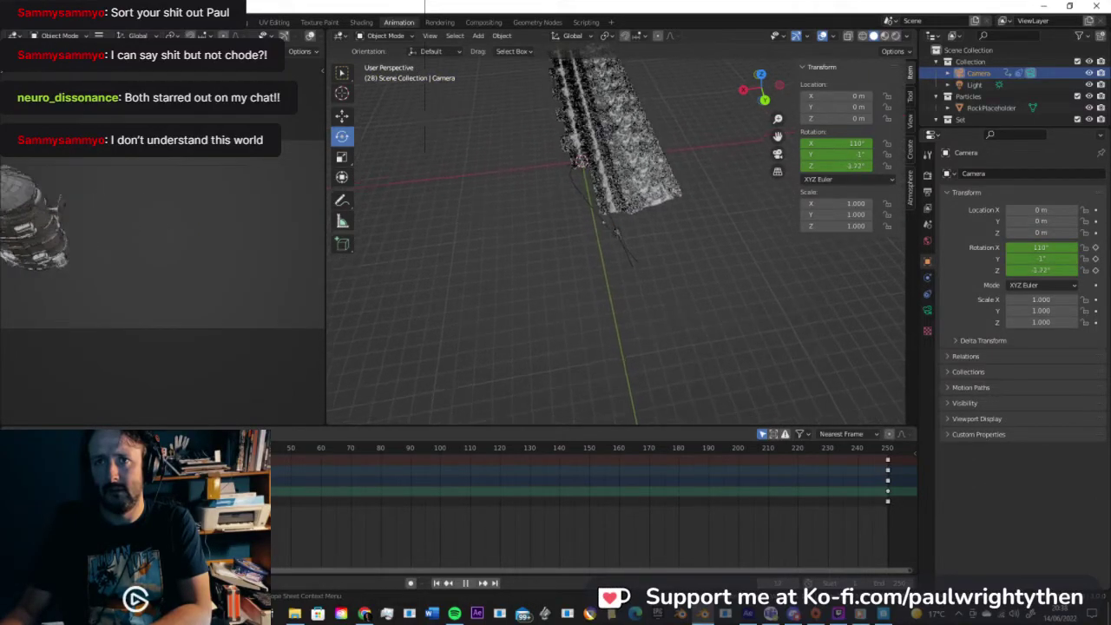
Step: Stop playback at frame 74, rotate the camera to X 102° and Z 49.9°, and keyframe the rotation
key(space)
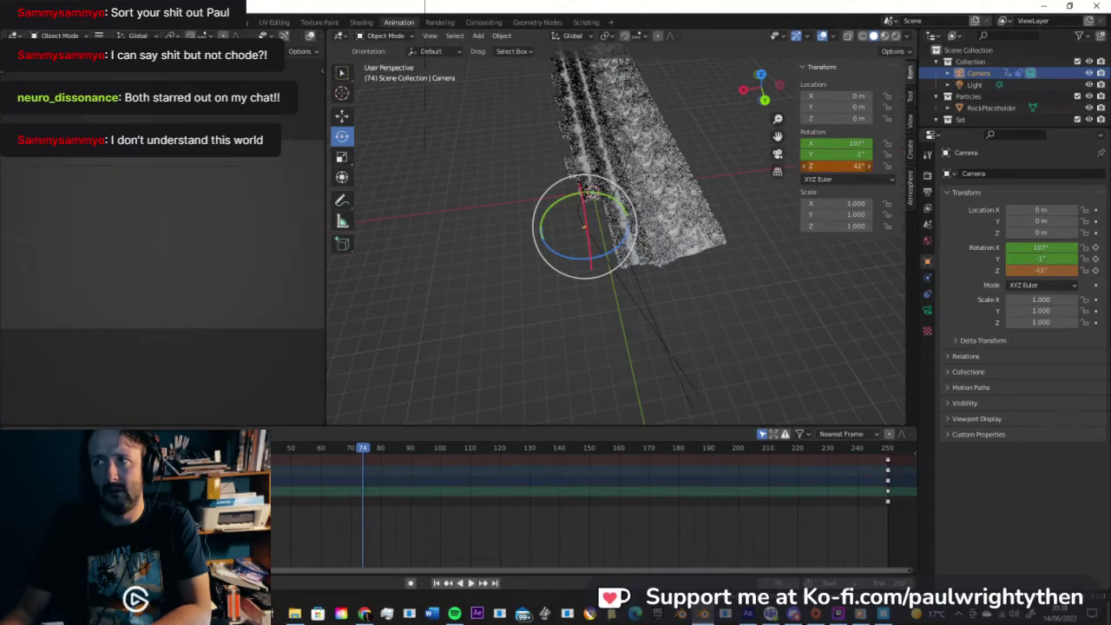
drag(839, 166, 854, 142)
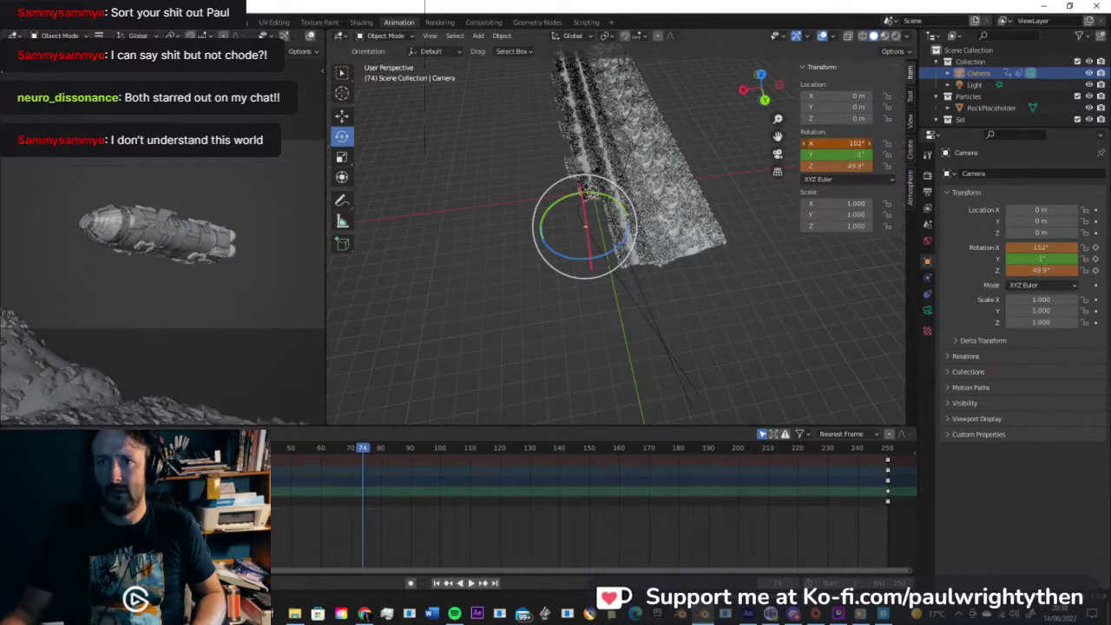
right_click(853, 142)
click(850, 142)
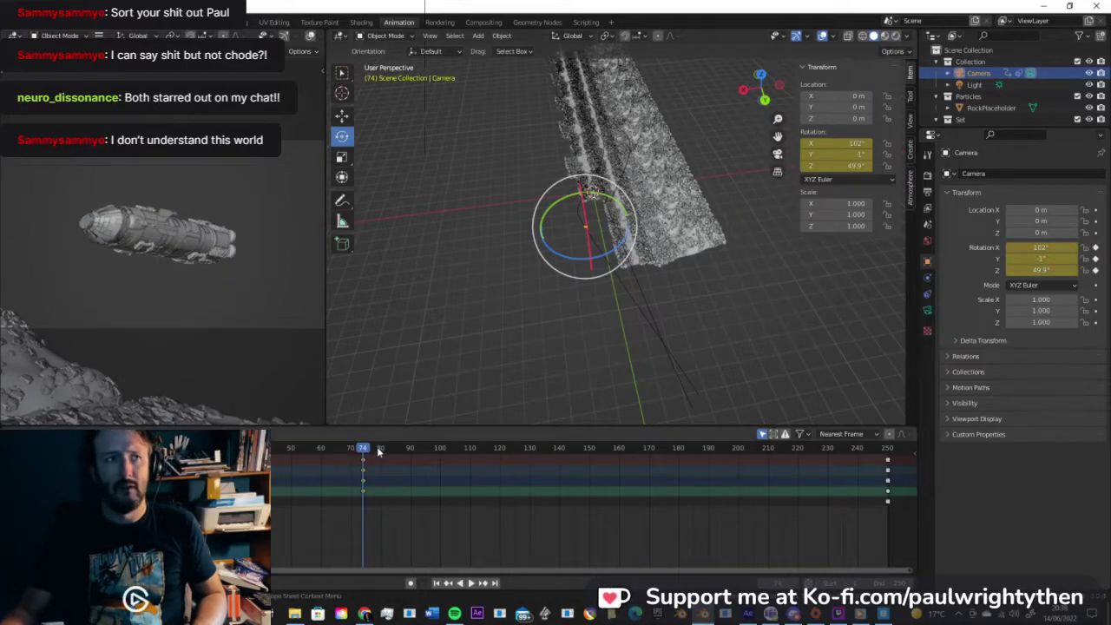
Step: Advance to frame 148, set the camera's Z rotation to about 65.9° to centre the ship, and keyframe the rotation
drag(336, 454, 593, 528)
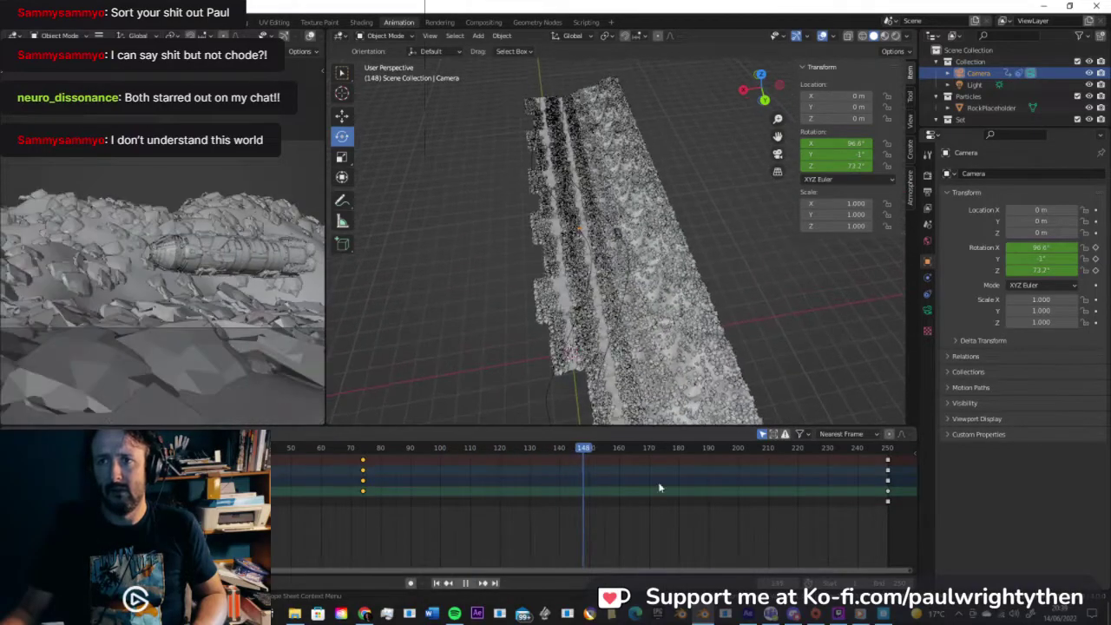
drag(835, 165, 822, 165)
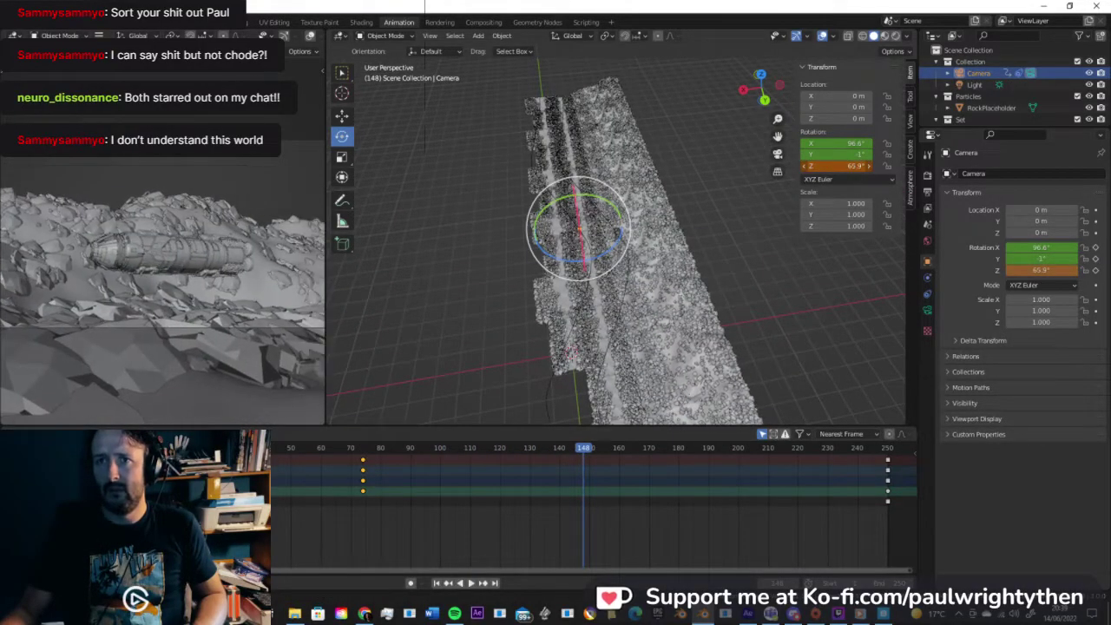
right_click(854, 165)
click(852, 168)
Step: Rotate the camera to X 96.2°, Y -7.1° and Z 53.9° at frame 108 and keyframe the rotation
drag(584, 450, 464, 458)
drag(834, 164, 848, 143)
right_click(850, 142)
click(851, 140)
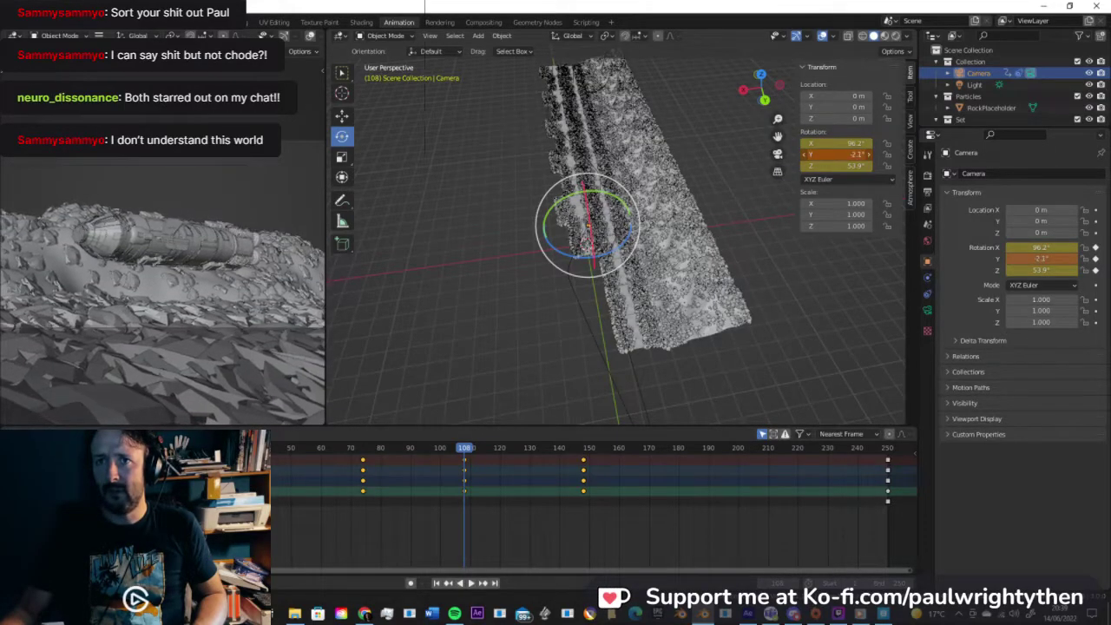
right_click(854, 154)
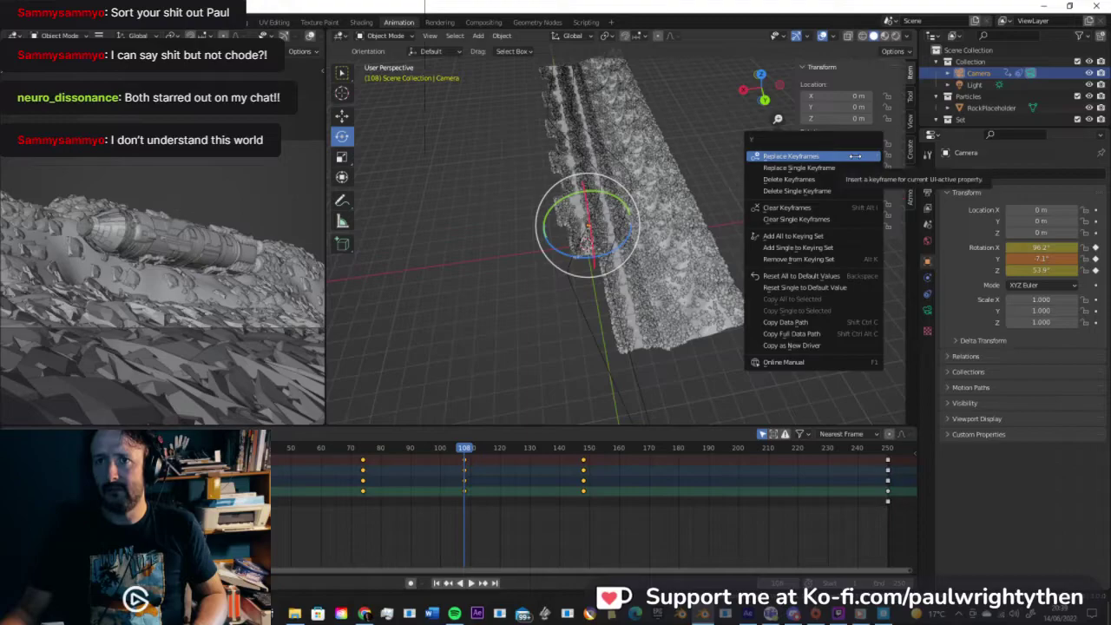
click(848, 156)
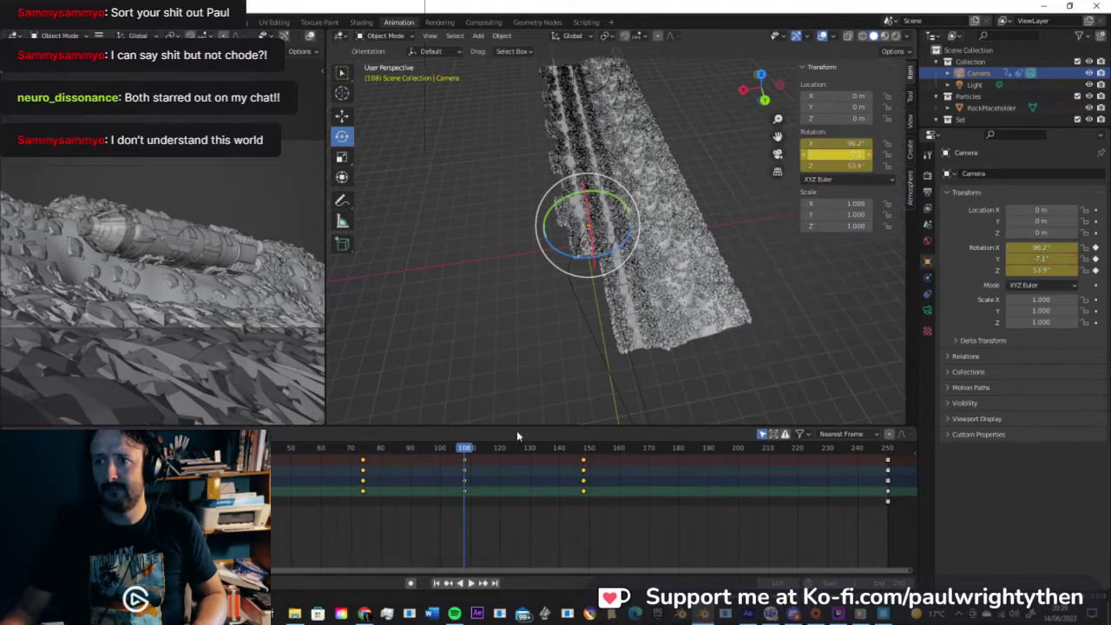
Step: Play back the camera move across the new keyframes and scrub back to frame 102
drag(460, 454, 313, 460)
key(space)
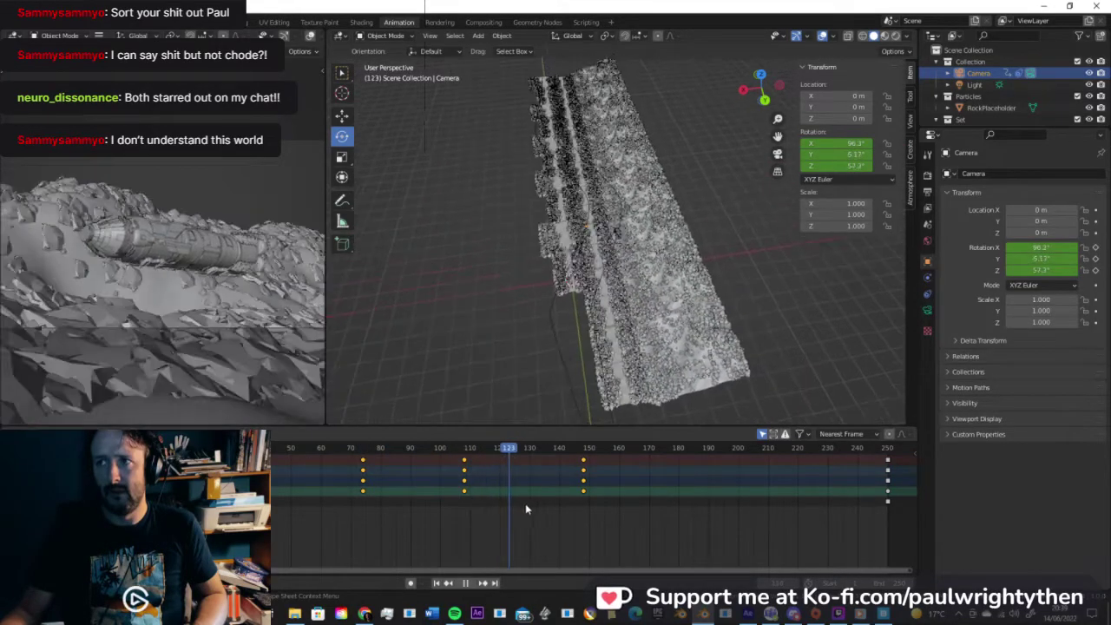
key(space)
shift+right_drag(524, 510, 446, 508)
Step: Move two control points of Path_Camera sideways along X, to about -7.15 m and -5.84 m, to smooth the curve
click(595, 302)
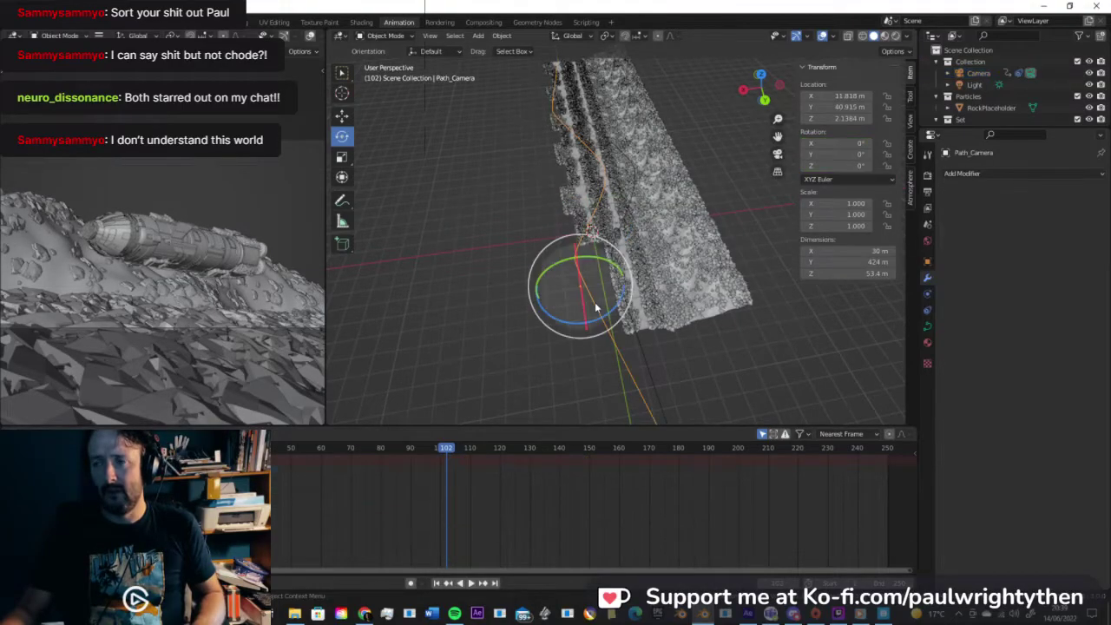
key(Tab)
drag(599, 161, 572, 164)
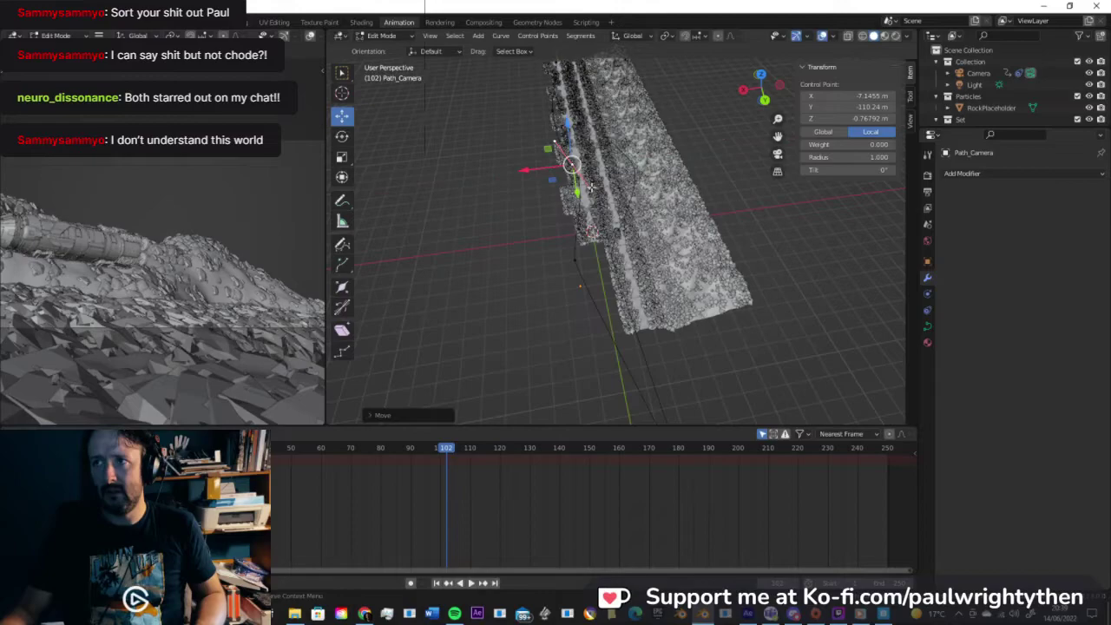
click(589, 186)
key(g)
key(x)
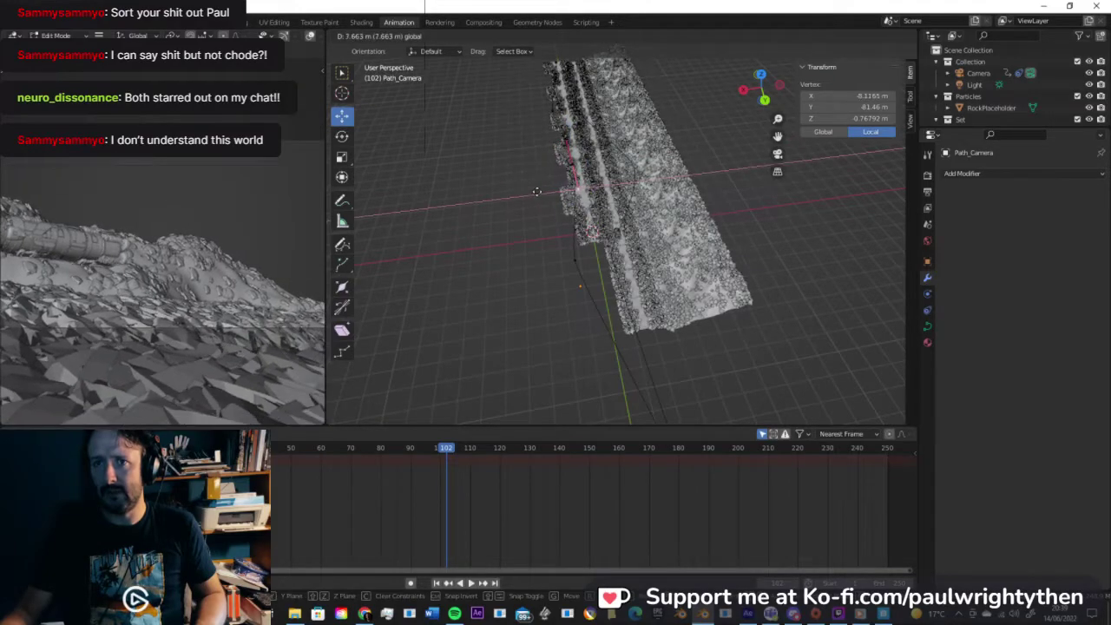
click(540, 192)
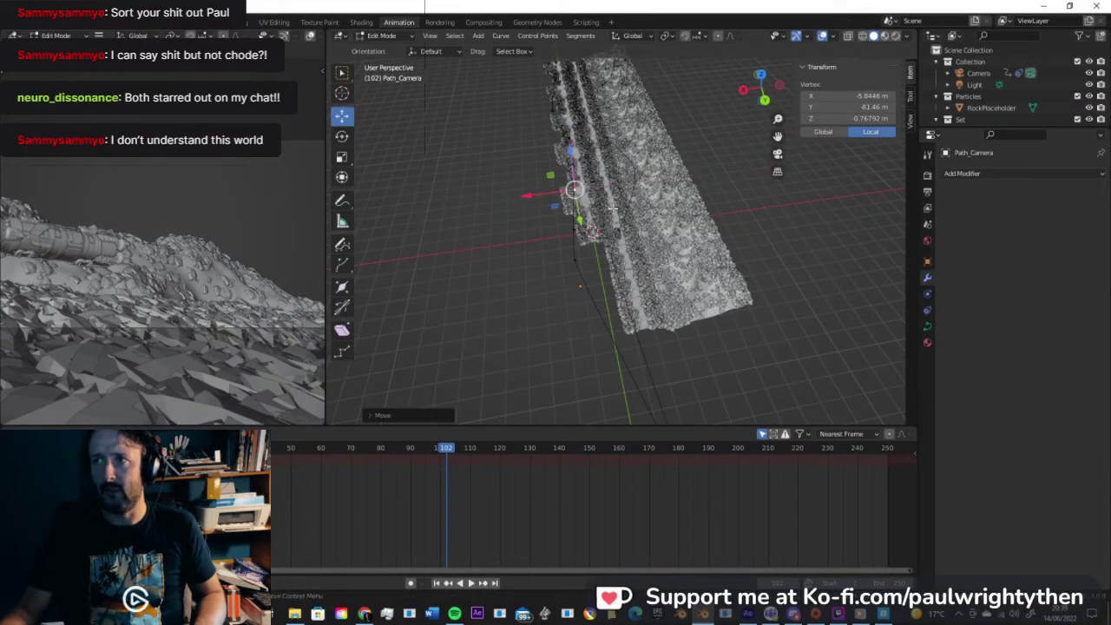
scroll(628, 201, up, 3)
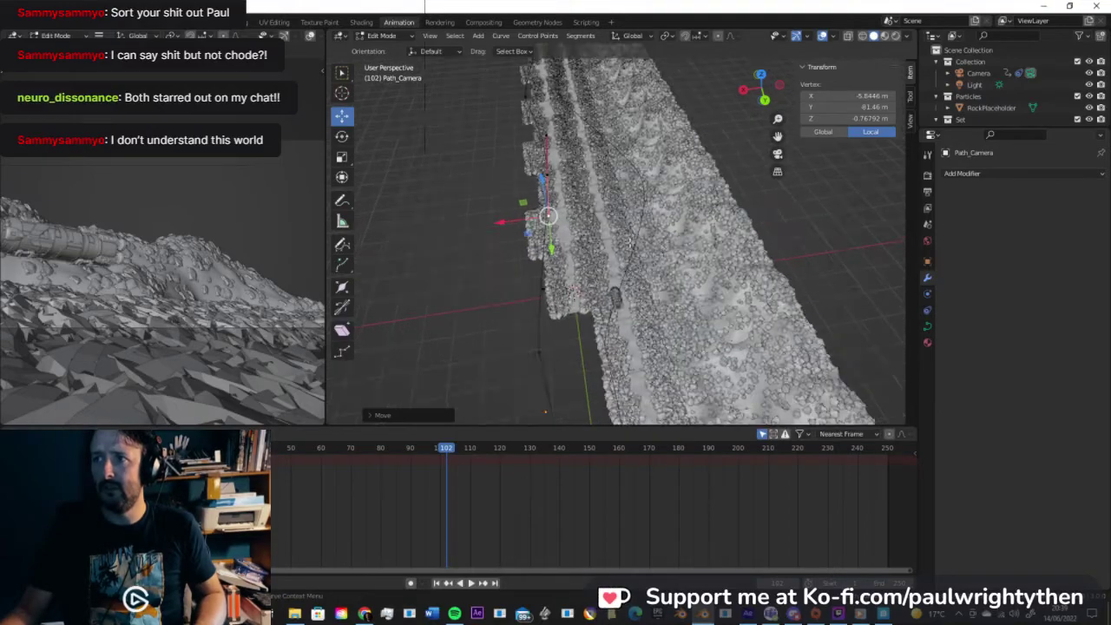
middle_drag(573, 236, 555, 256)
key(Tab)
middle_drag(617, 229, 608, 313)
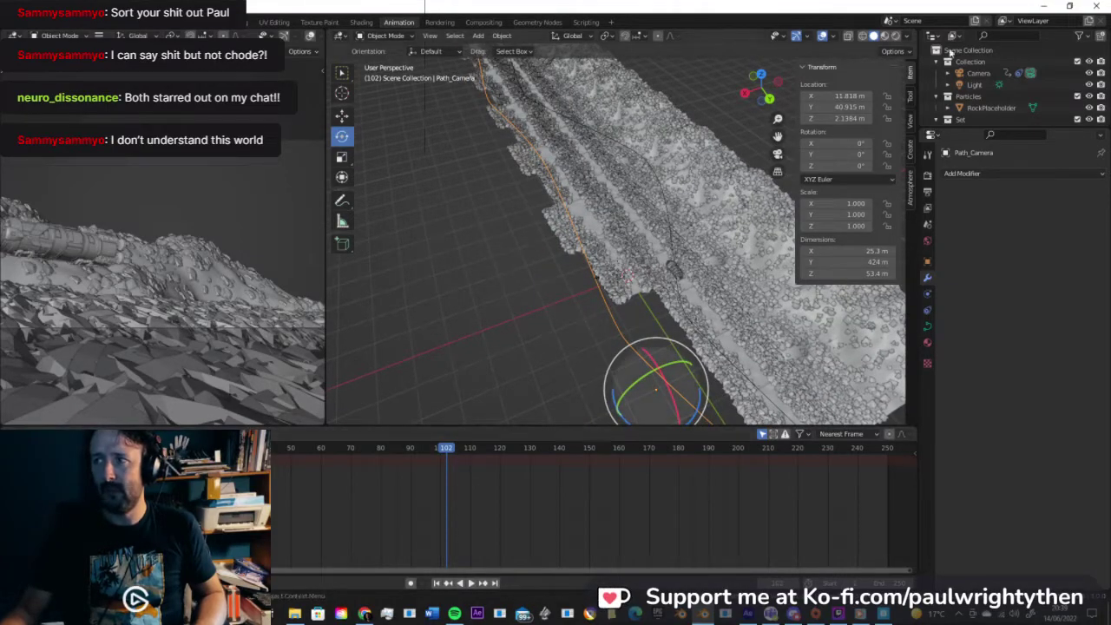
Step: Rotate the camera to X 93.9° and Z 69.2° at its frame 108 keyframe and replace the rotation keyframes
click(979, 73)
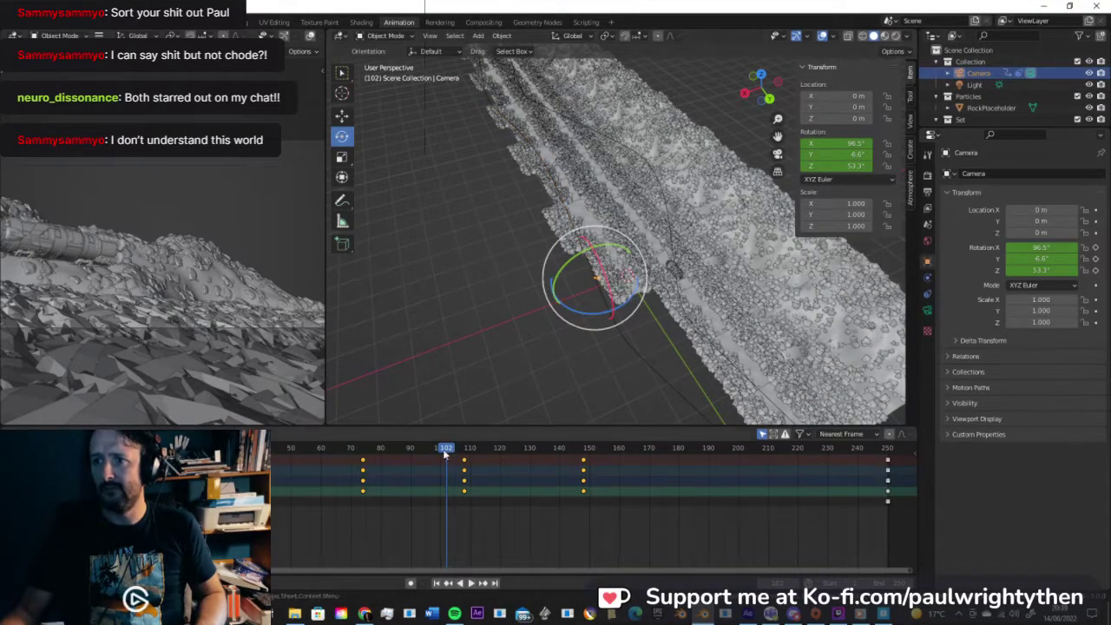
key(Up)
drag(837, 165, 848, 146)
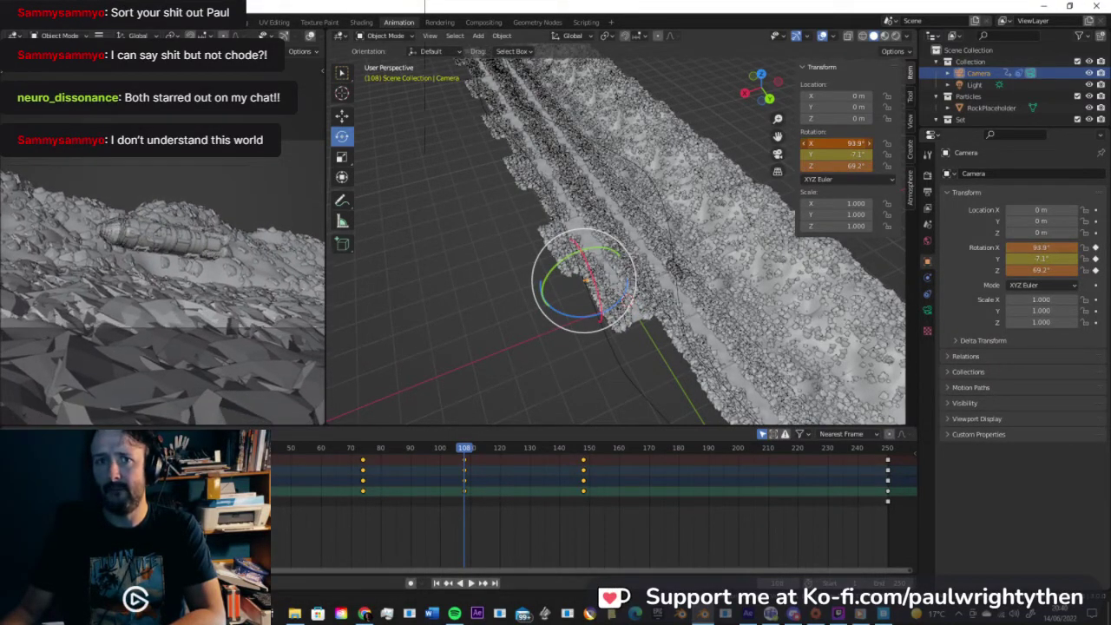
right_click(848, 146)
click(831, 148)
Step: Set the camera's Z rotation to 56.3° at frame 74, replace its rotation keyframes, and play the animation to check it
drag(465, 453, 363, 449)
drag(836, 166, 866, 166)
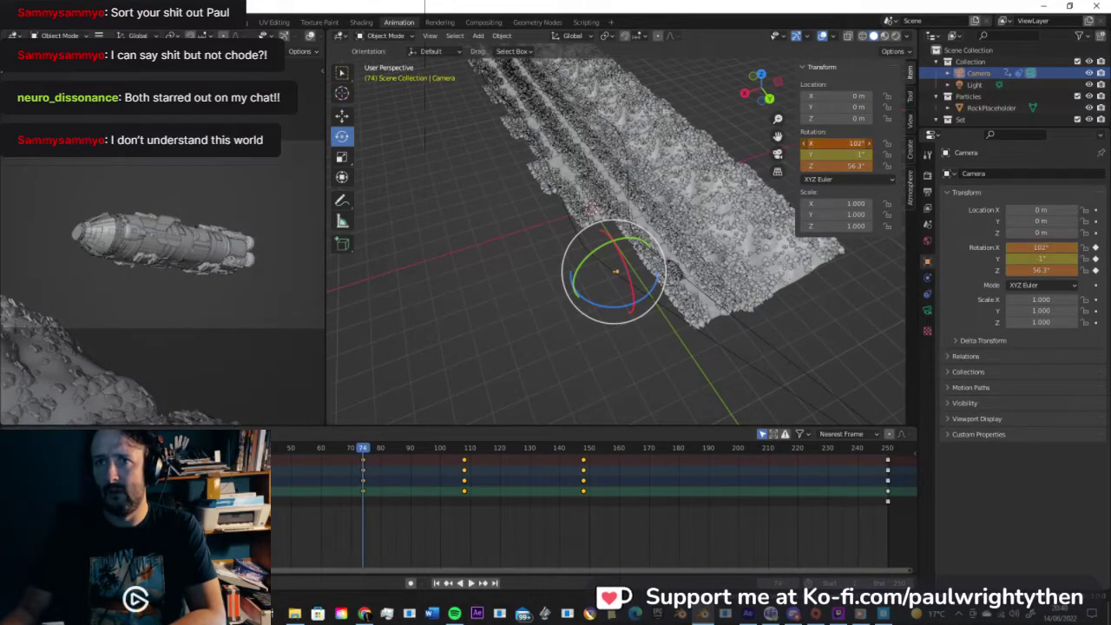
right_click(848, 145)
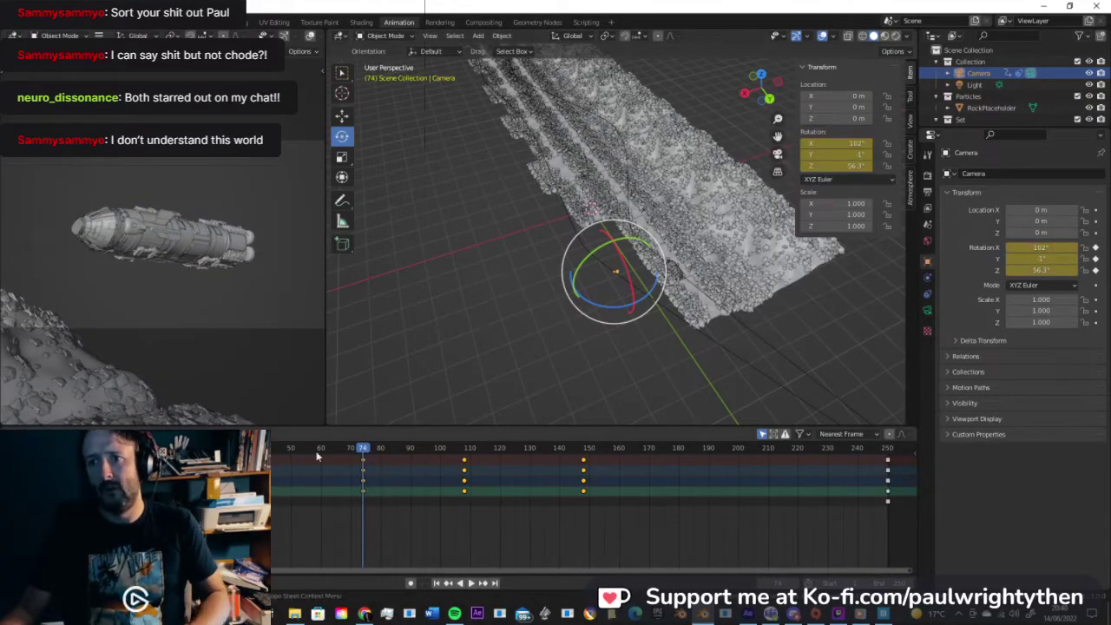
key(space)
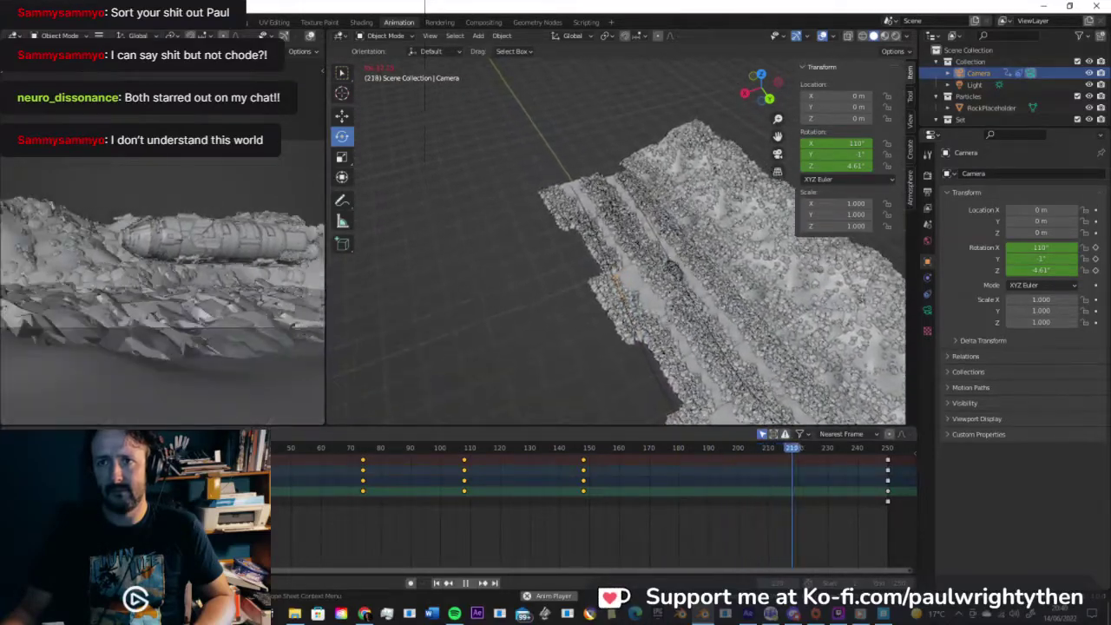
key(space)
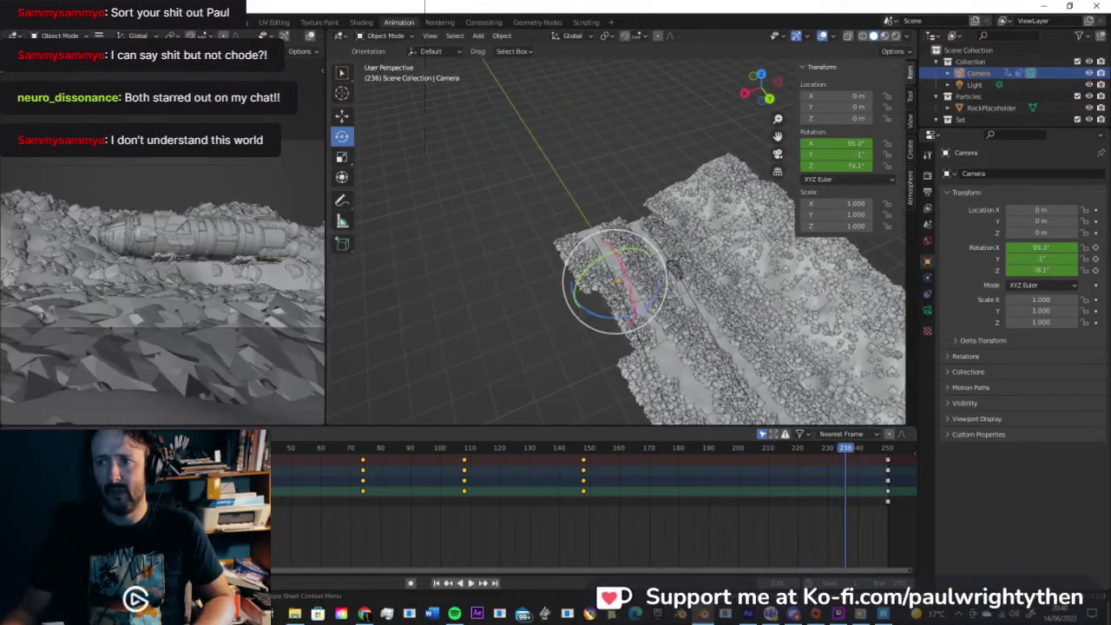
Step: Render a still image of frame 119, close the render, and save the file
drag(588, 447, 499, 449)
key(F12)
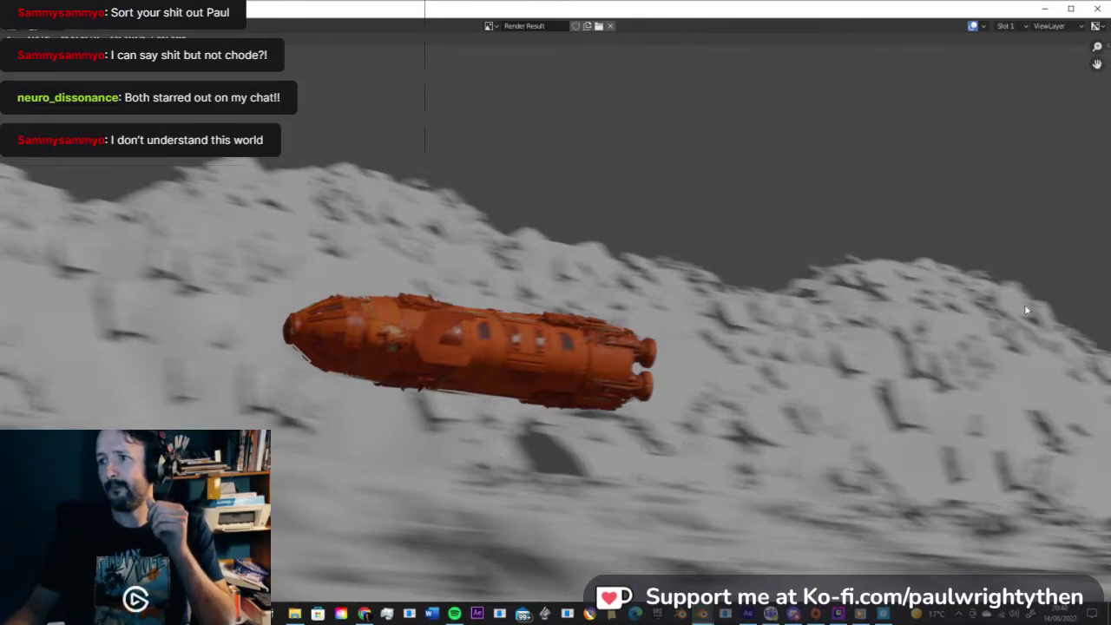
click(1095, 10)
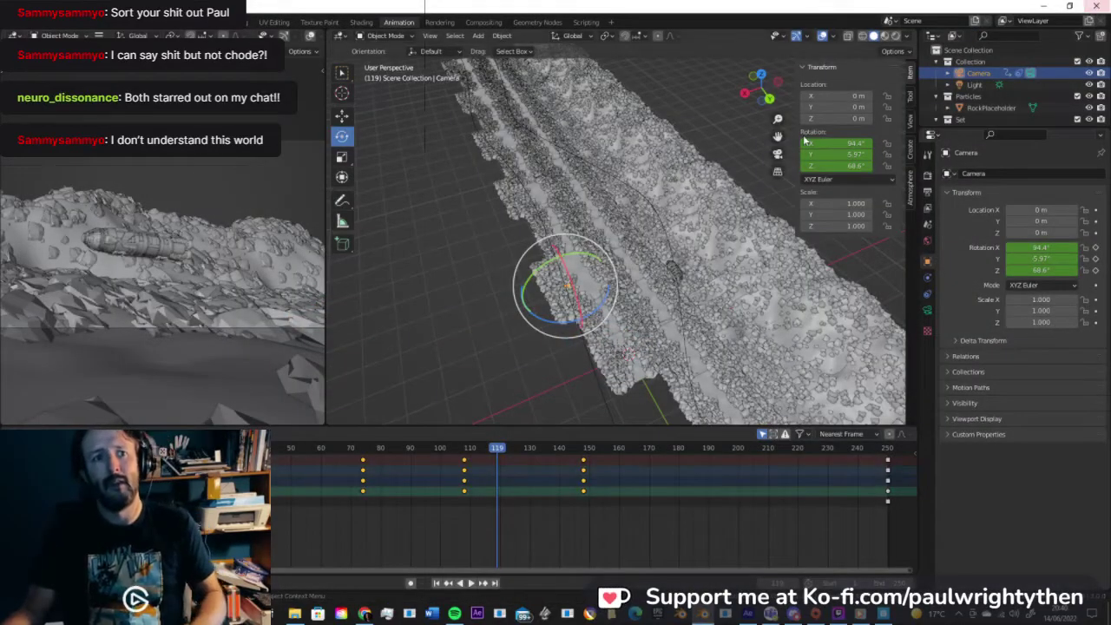
key(ctrl+s)
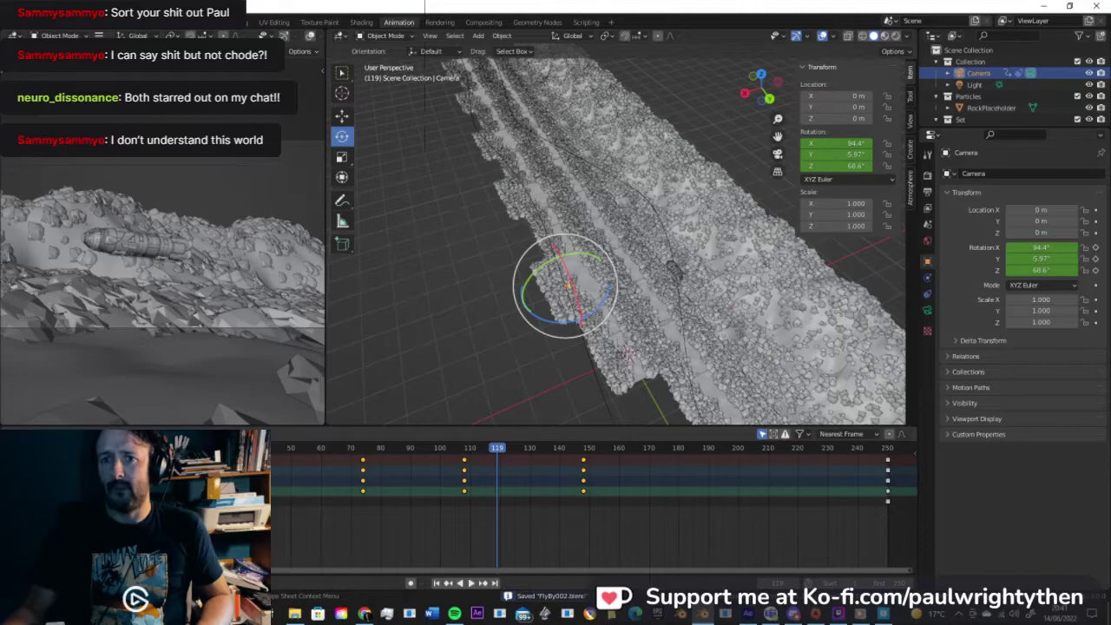
Step: Select the ship and, at frame 1, rotate it to X -11° and Y -14.1° so it pitches and banks
click(162, 242)
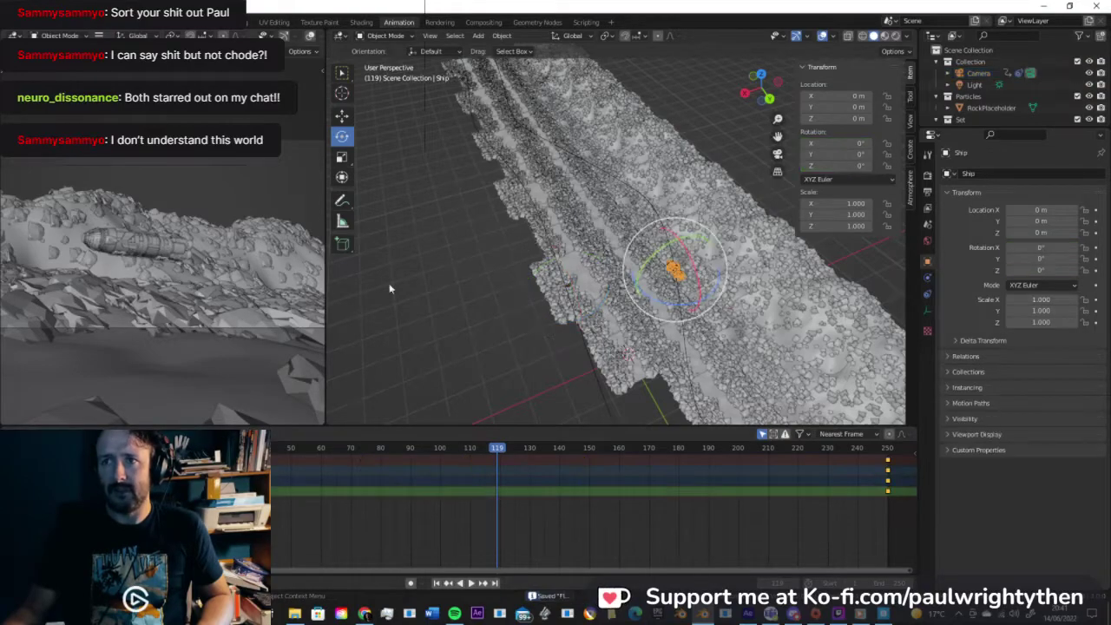
middle_drag(676, 298, 509, 251)
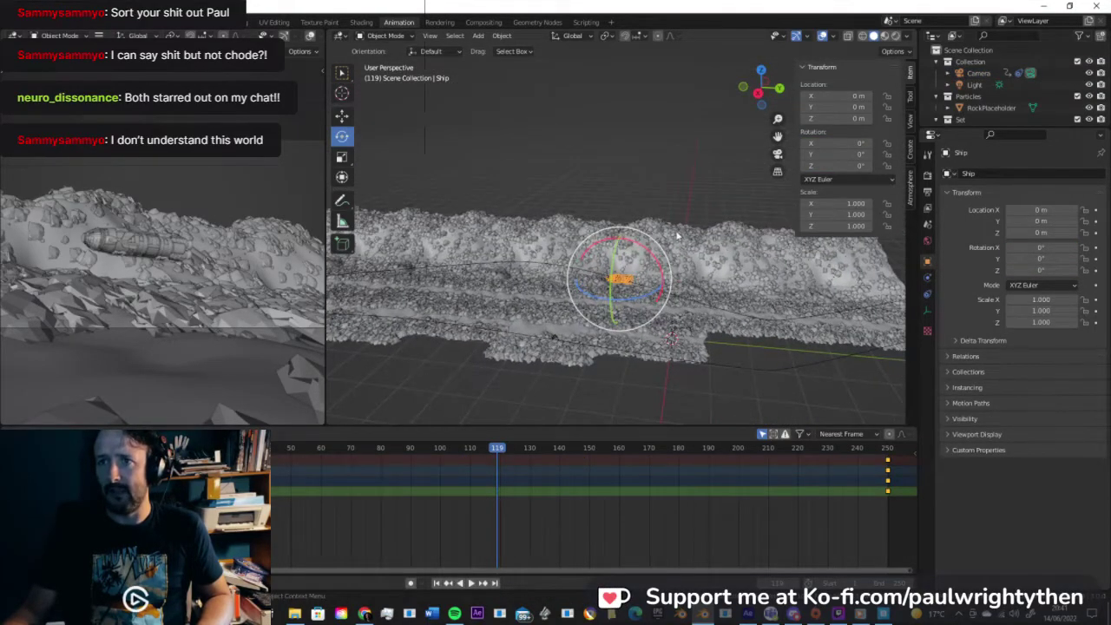
middle_drag(687, 292, 527, 377)
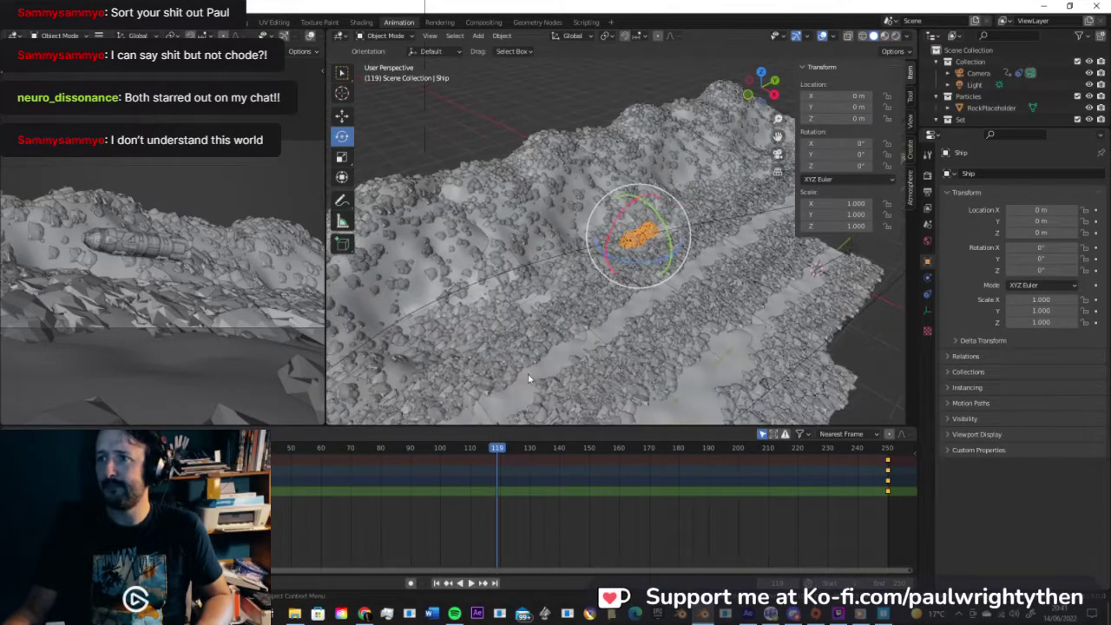
key(shift+Left)
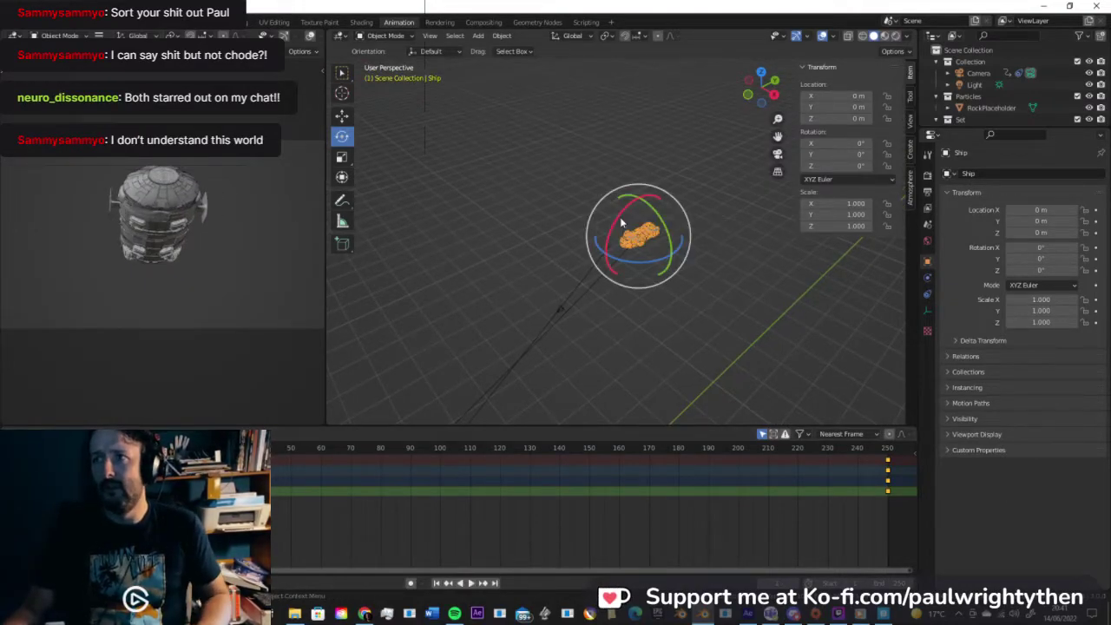
drag(620, 215, 624, 209)
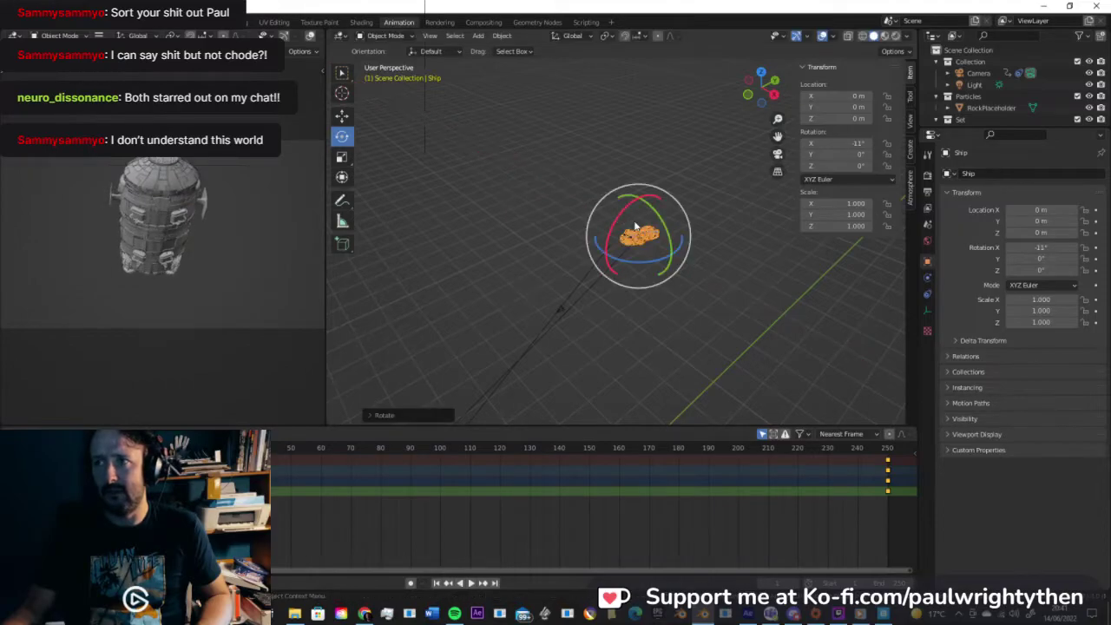
middle_drag(637, 226, 697, 195)
middle_drag(662, 247, 675, 217)
drag(675, 217, 667, 208)
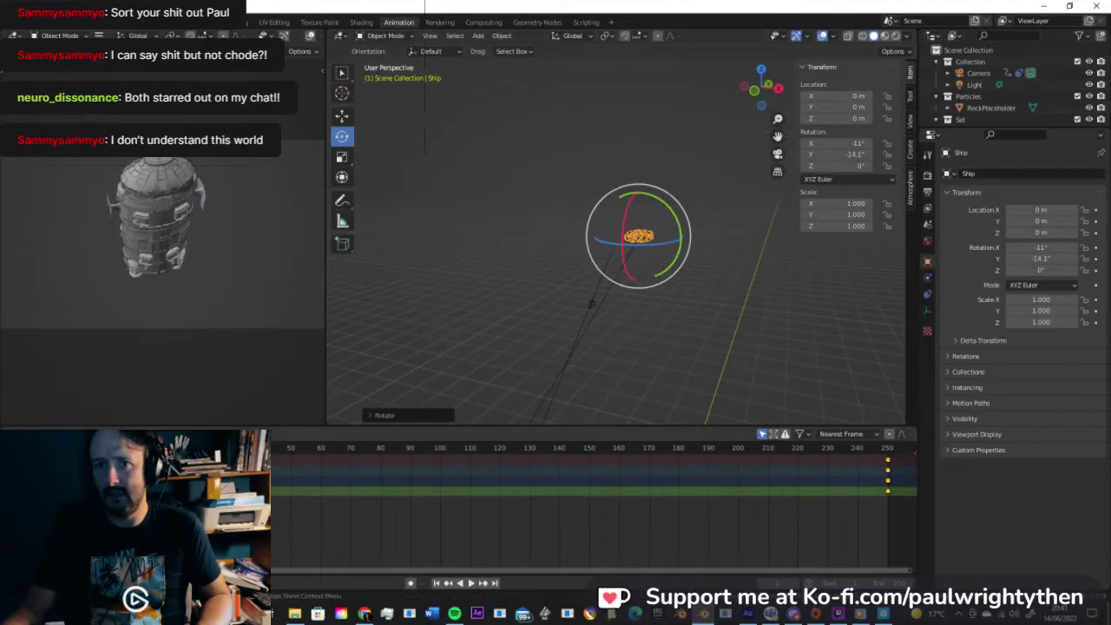
Step: Preview the tilted ship's flight and insert rotation keyframes for the ship at frame 86
key(space)
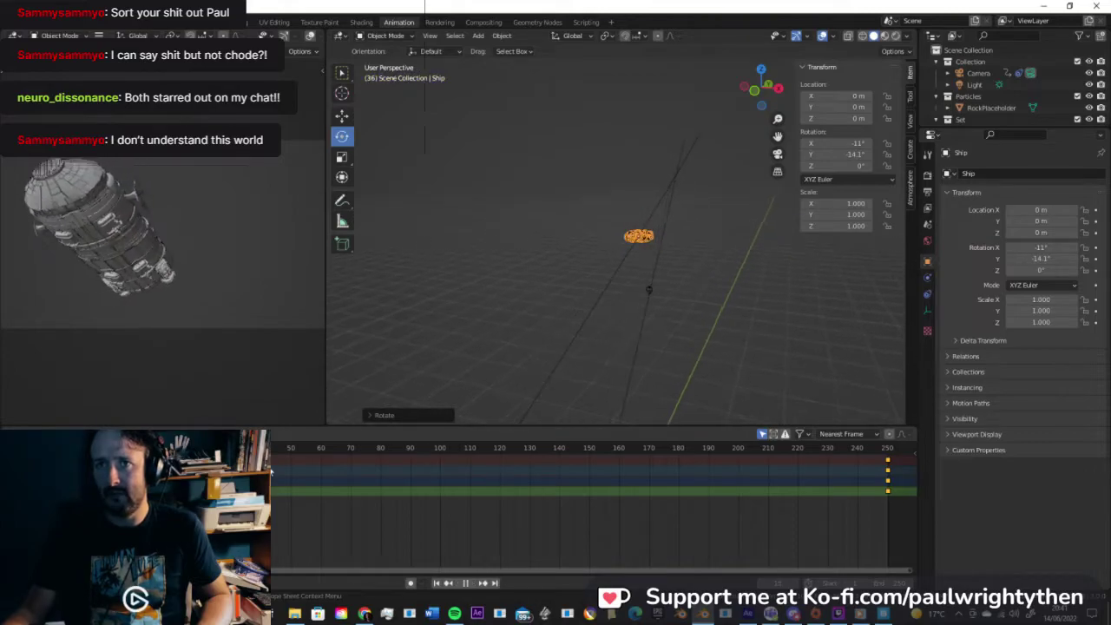
key(space)
middle_drag(548, 307, 558, 285)
drag(350, 452, 399, 459)
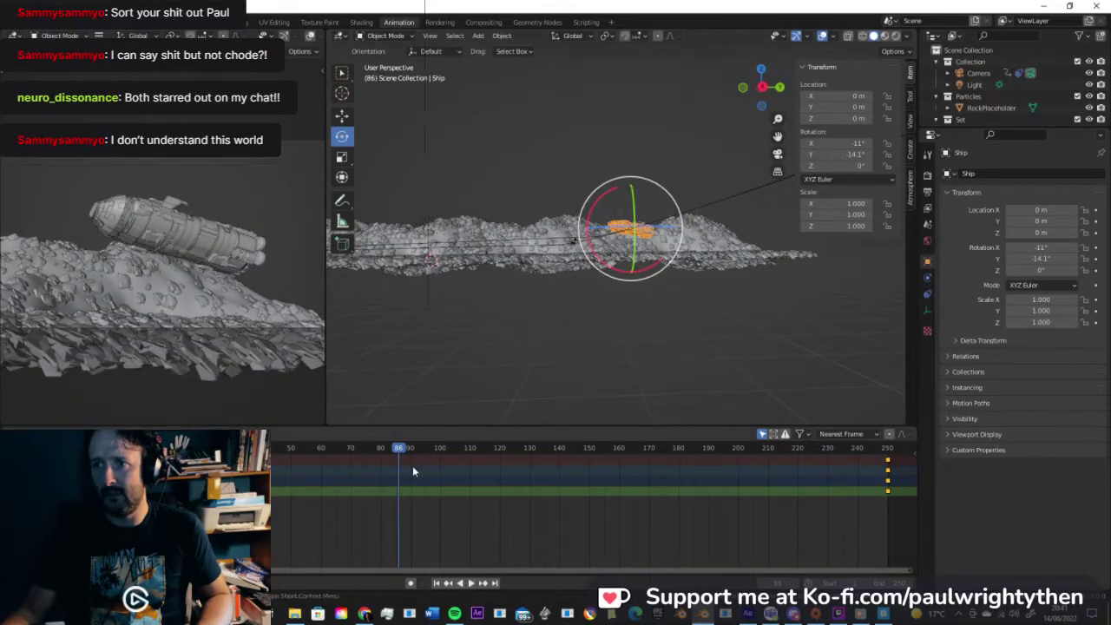
right_click(842, 164)
click(832, 152)
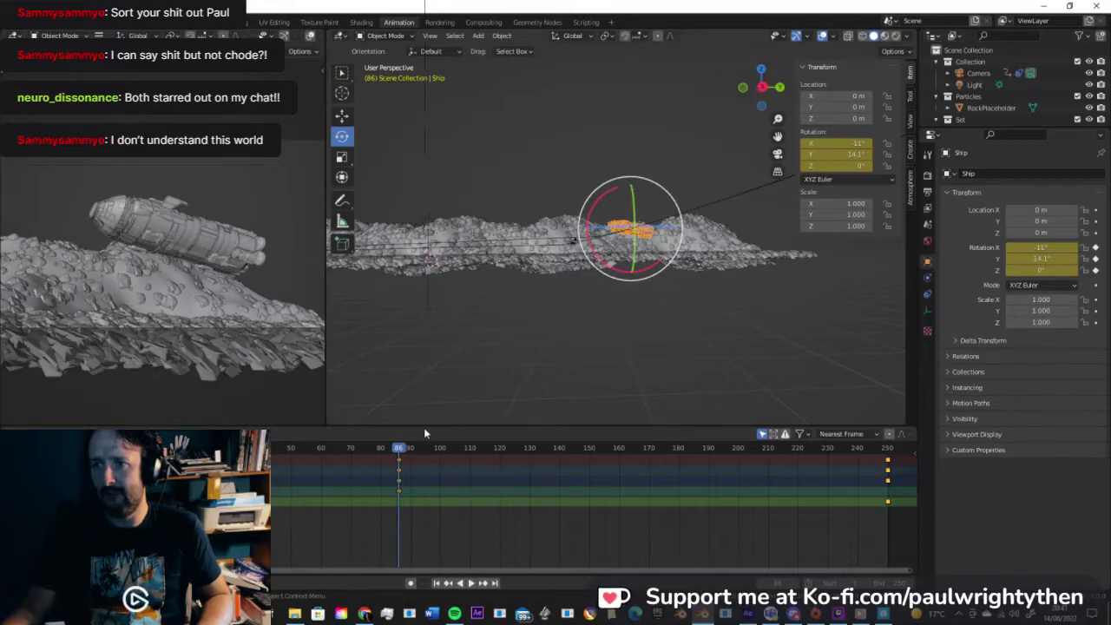
Step: Level the ship's pitch to X 2.86° at frame 91 and keyframe its rotation
drag(398, 452, 413, 452)
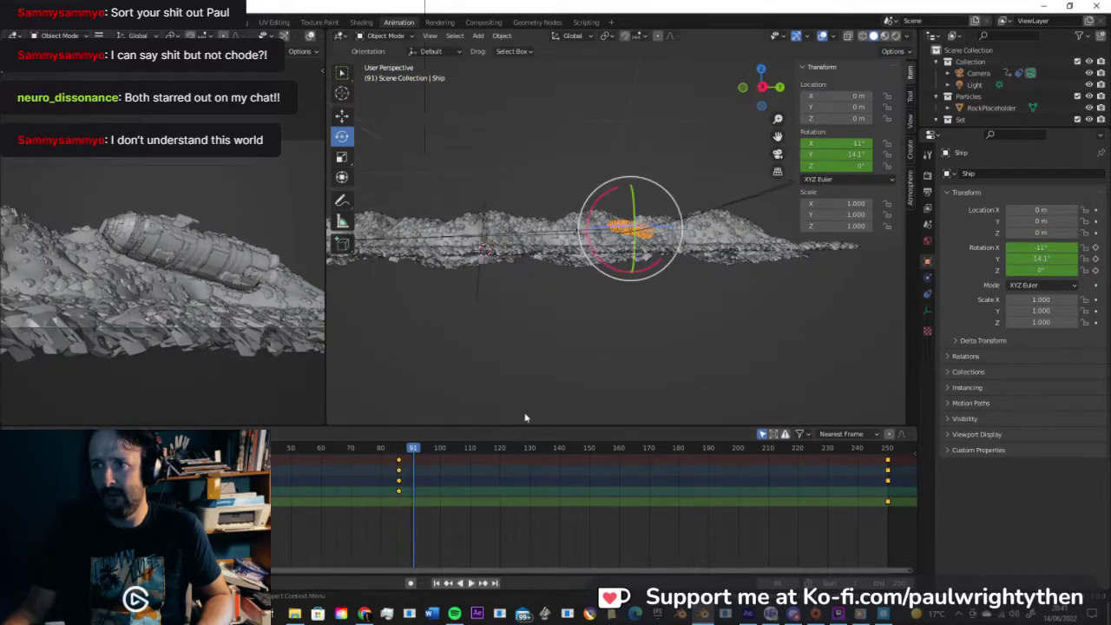
drag(614, 271, 627, 272)
drag(634, 221, 786, 148)
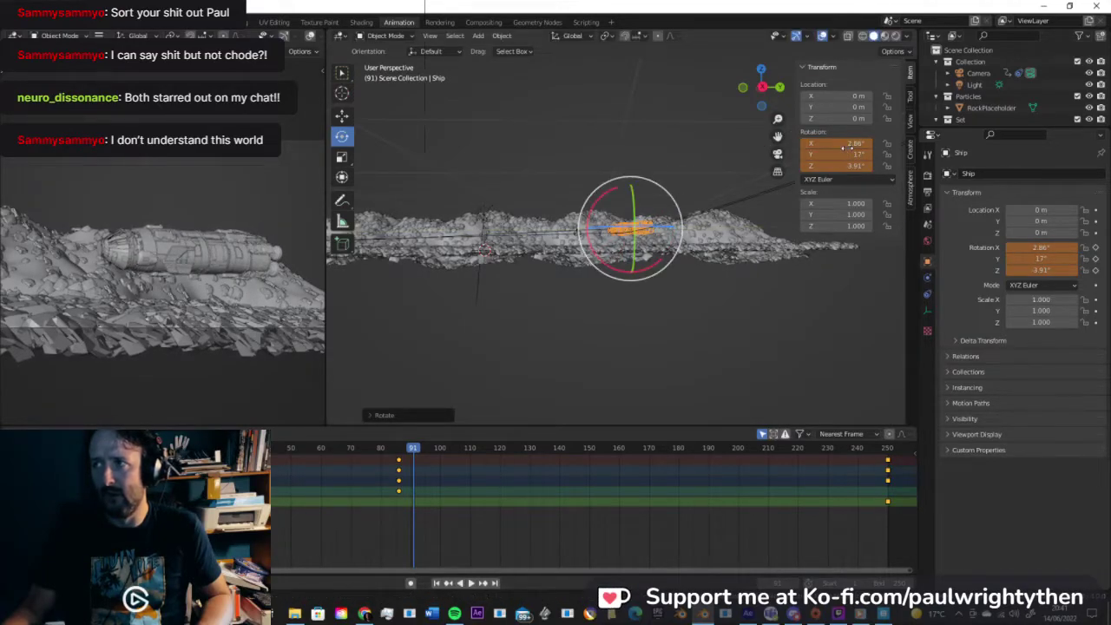
key(i)
Step: Preview the flight to frame 102, turn the ship to Z -29.7° there, and set the transform orientation to Local
key(space)
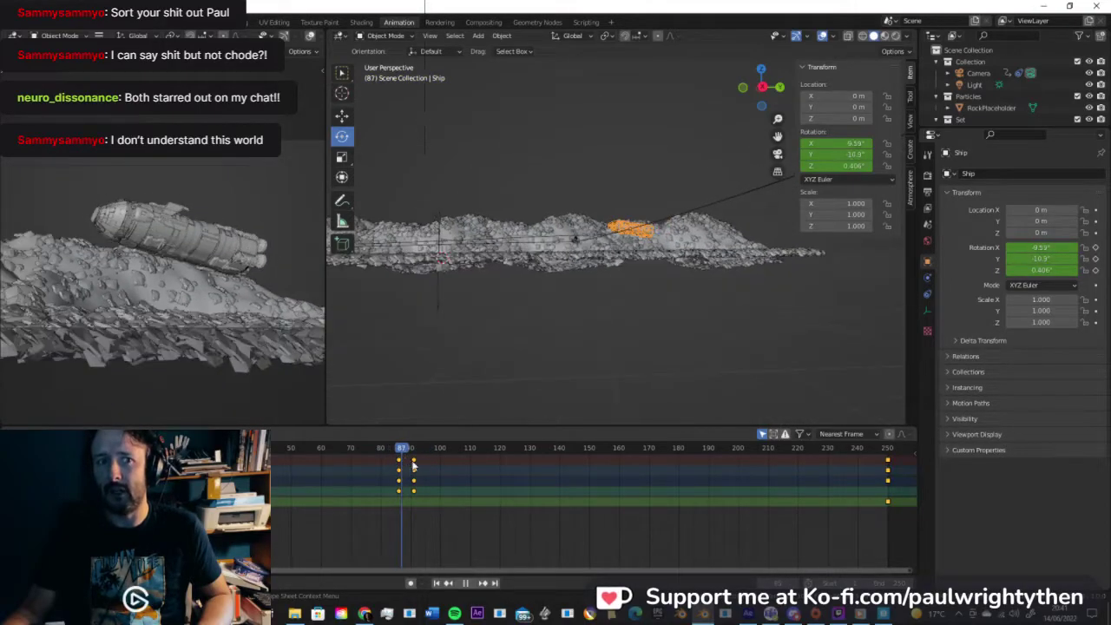
key(space)
middle_drag(643, 212, 649, 243)
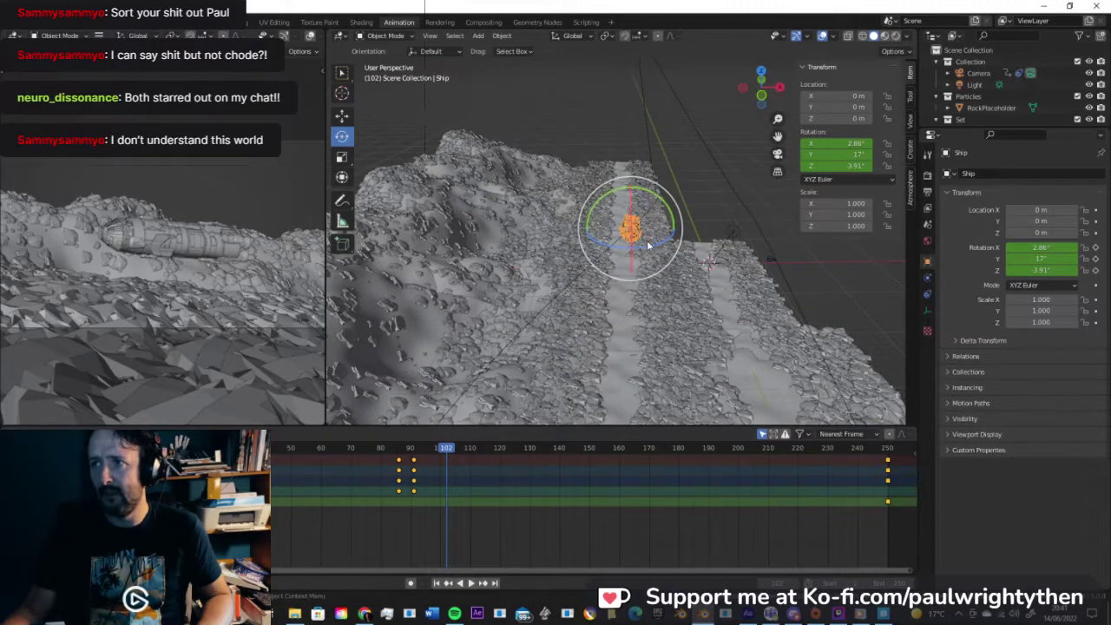
mouse_move(646, 252)
mouse_down()
mouse_move(632, 248)
mouse_move(638, 241)
mouse_up()
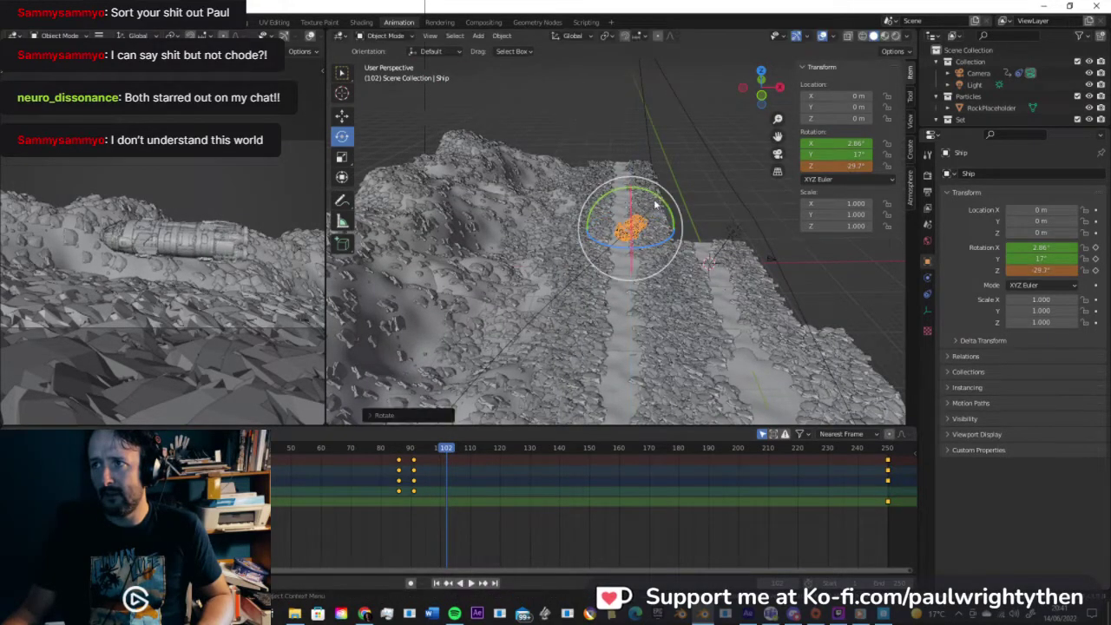
key(ctrl+z)
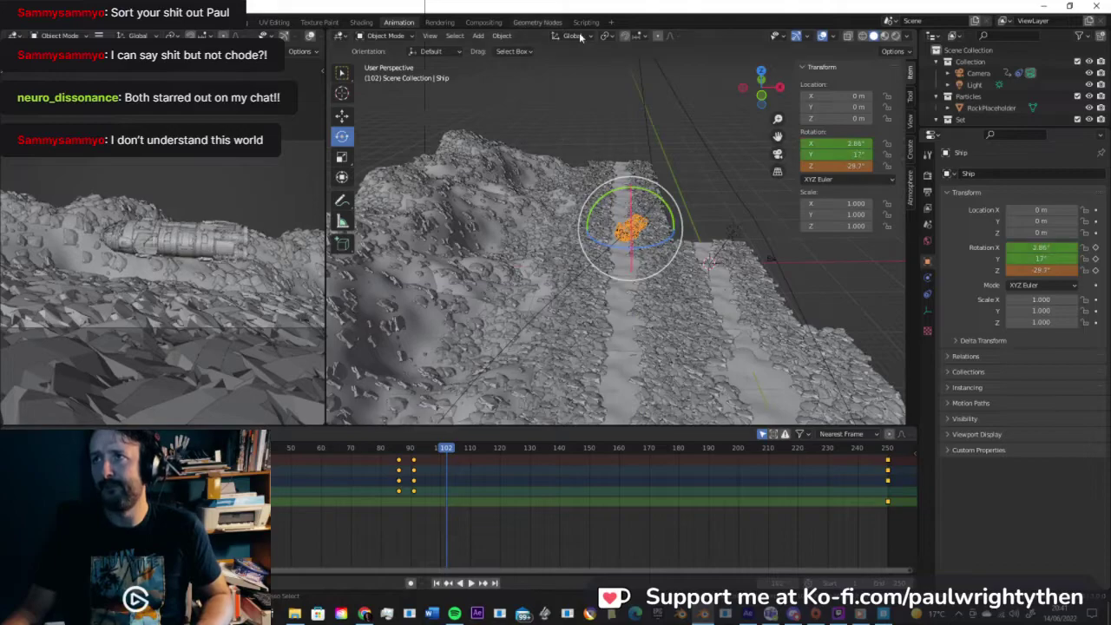
click(574, 36)
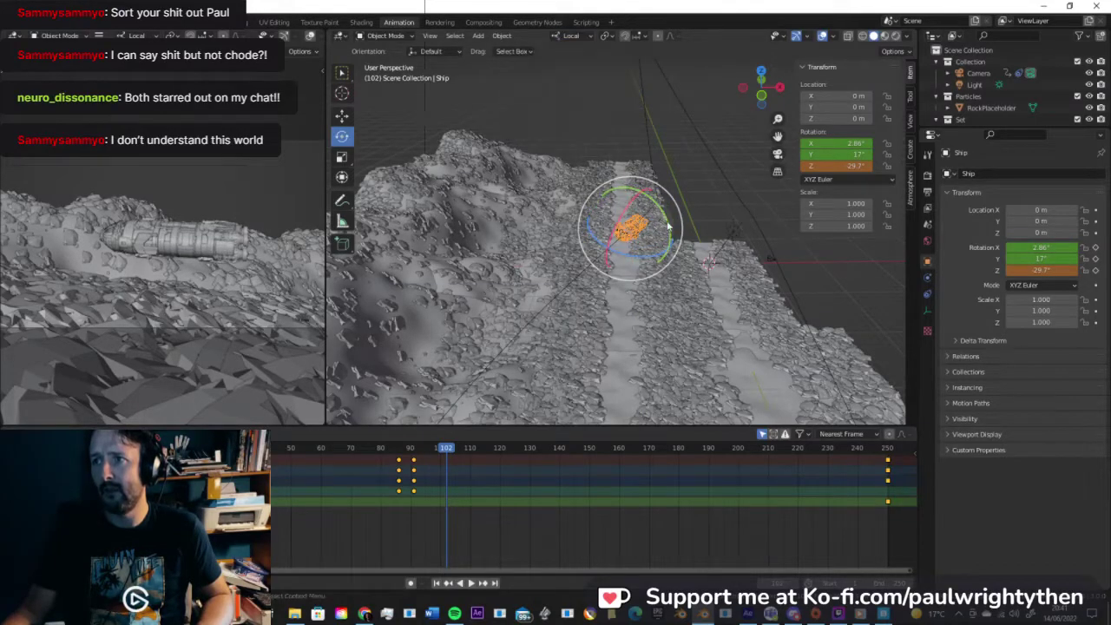
Step: Bank the ship at frame 102 to X 3.05°, Y -26°, Z -31.9° and keyframe its rotation
drag(658, 207, 646, 208)
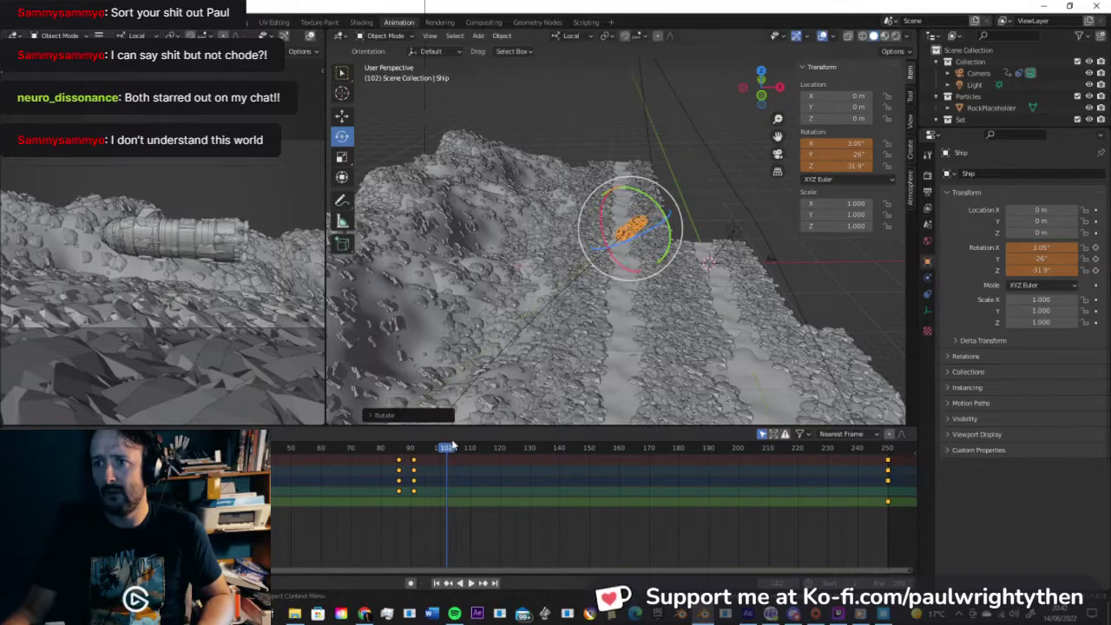
right_click(855, 165)
click(832, 158)
Step: Return to frame 91, turn the ship to X -0.574°, Y 17.2°, Z -15.6°, and replace its rotation keyframes
drag(452, 452, 419, 469)
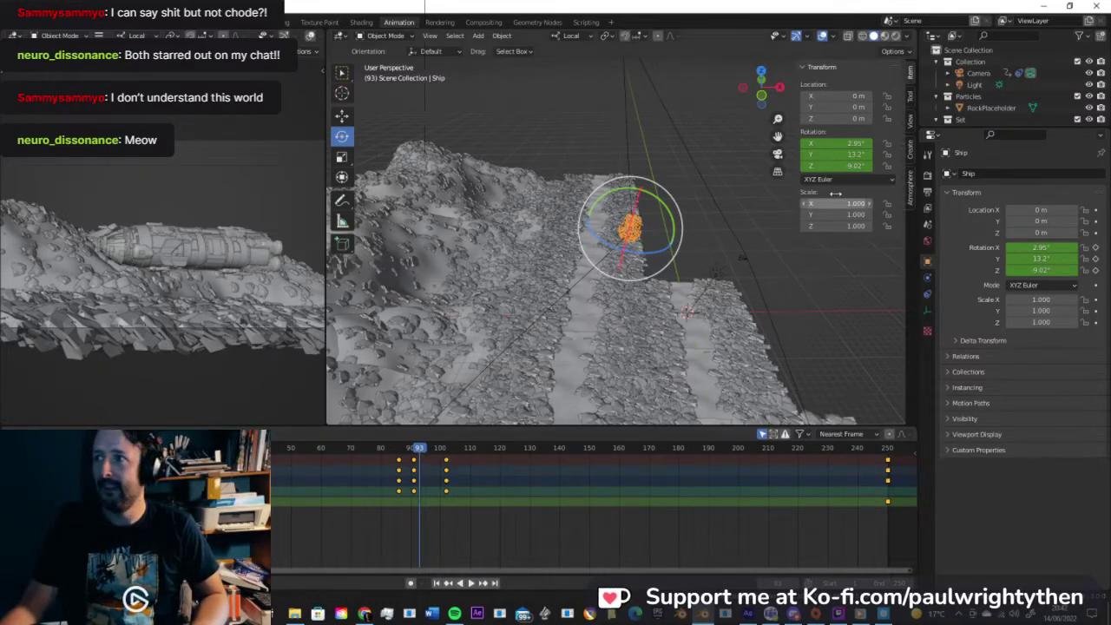
right_click(854, 165)
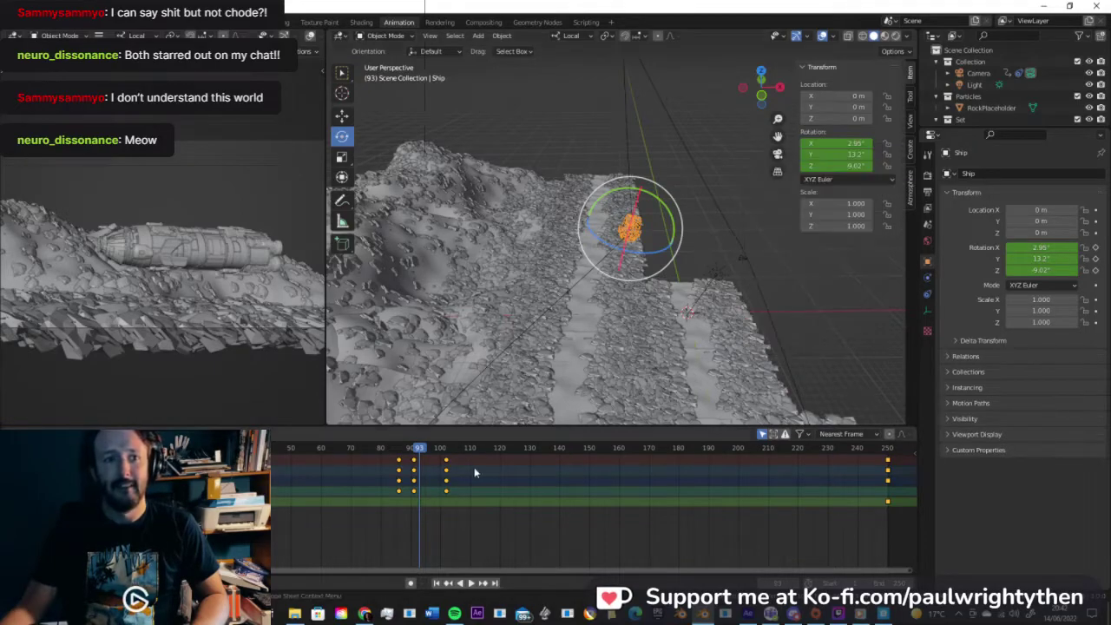
drag(429, 449, 414, 448)
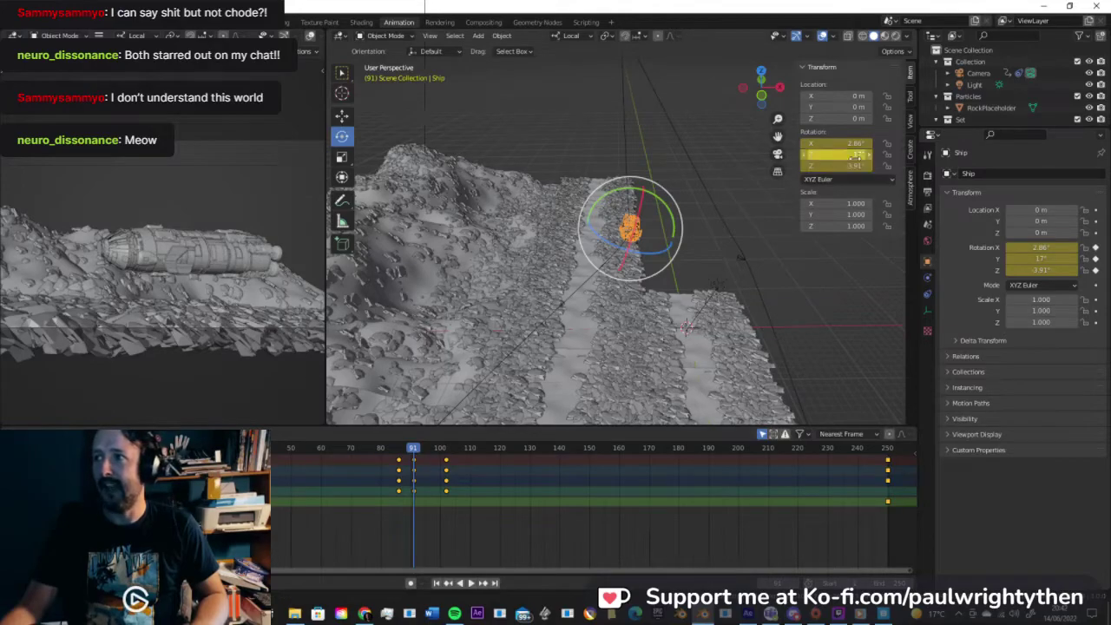
right_click(820, 154)
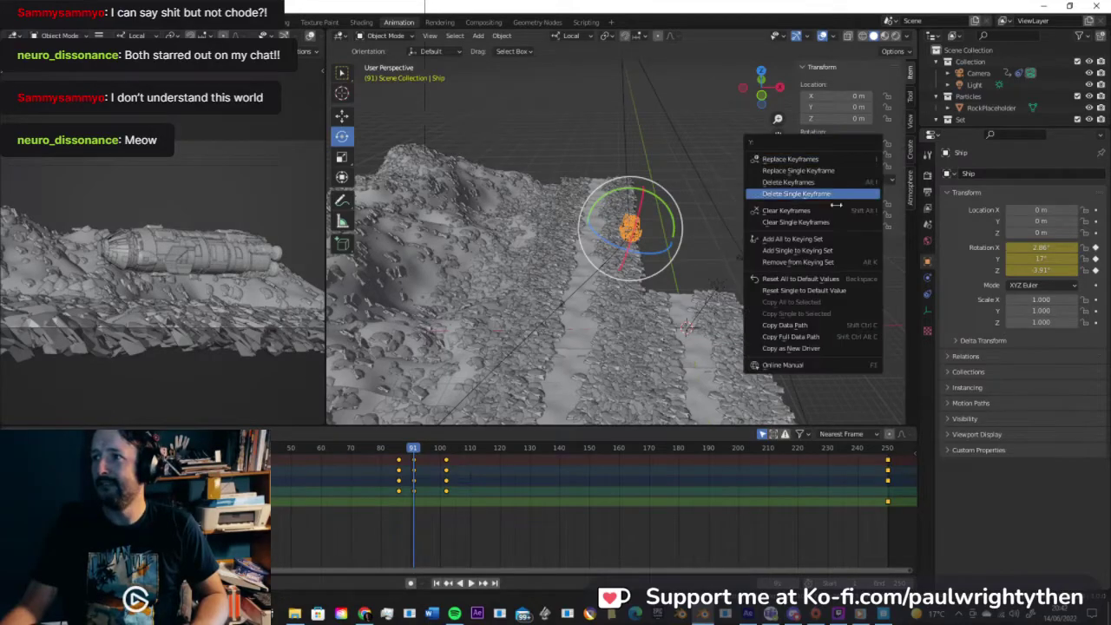
click(818, 160)
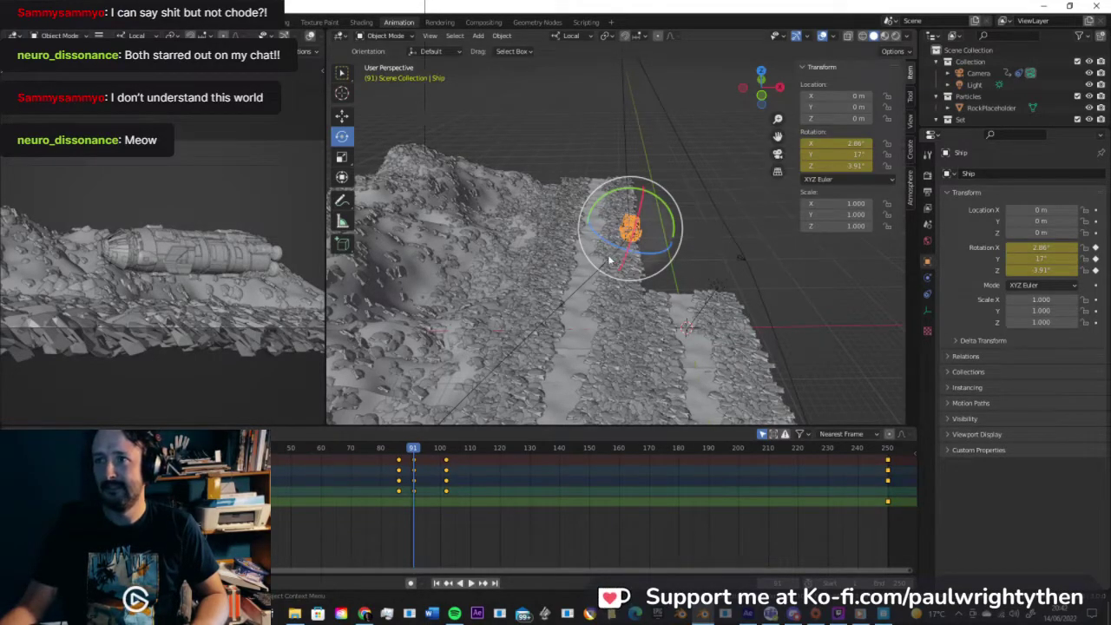
drag(642, 250, 634, 250)
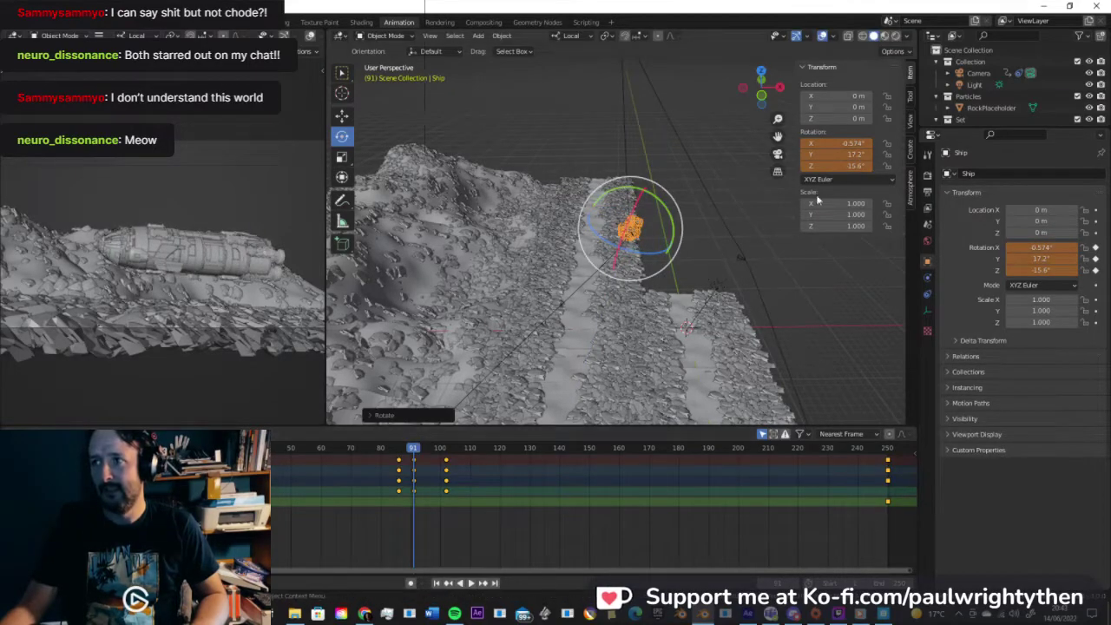
right_click(846, 166)
click(844, 167)
Step: Keyframe the ship's rotation at frame 128, turning it to X -2.96° and Z -18.3° and replacing the keyframes with that pose
drag(414, 449, 524, 475)
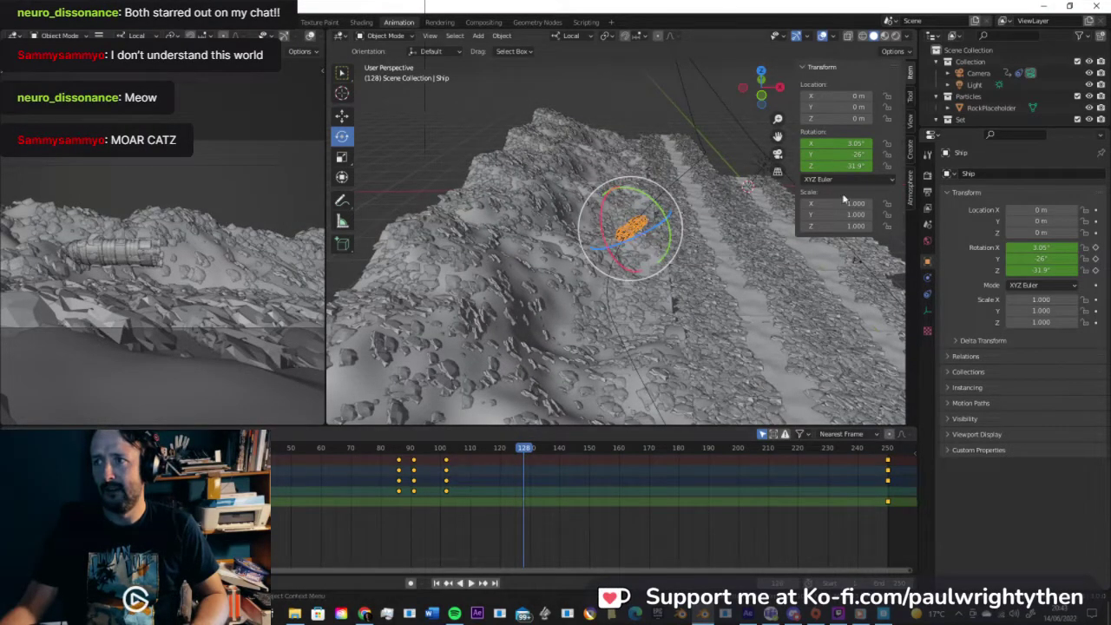
right_click(819, 157)
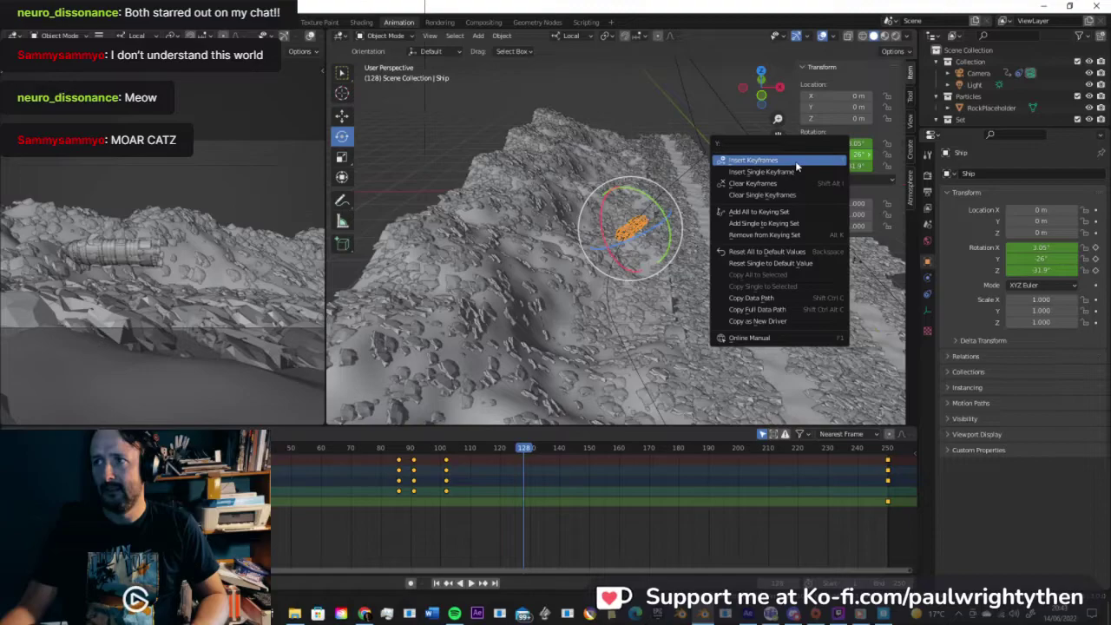
click(795, 161)
middle_drag(664, 234, 631, 266)
drag(631, 260, 659, 221)
right_click(853, 164)
click(854, 164)
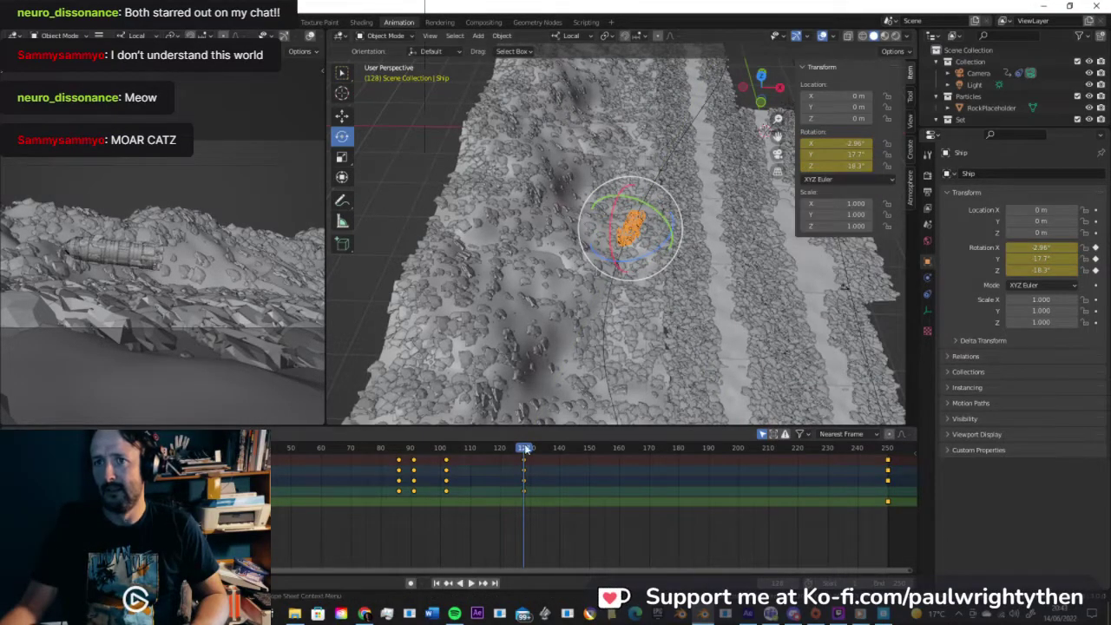
Step: Advance to frame 143, rotate the ship to X 3.14° and Z 6.21° with an adjusted bank, and keyframe its rotation
key(space)
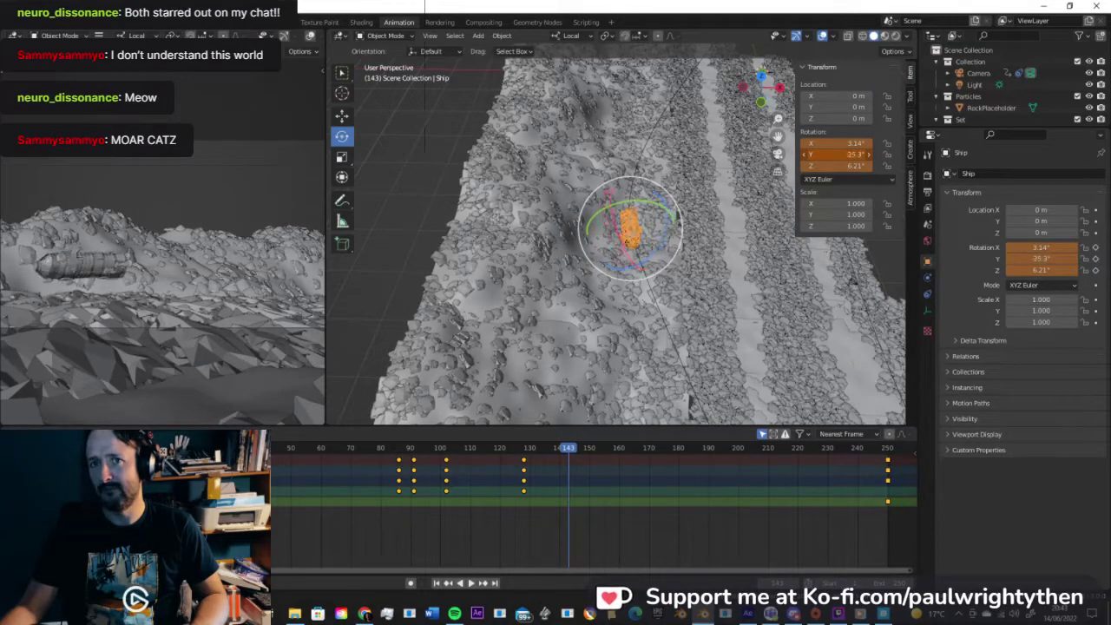
right_click(853, 155)
click(854, 155)
Step: Play and scrub the flight up to frame 143 to check the ship's banking and turning
key(shift+ctrl+space)
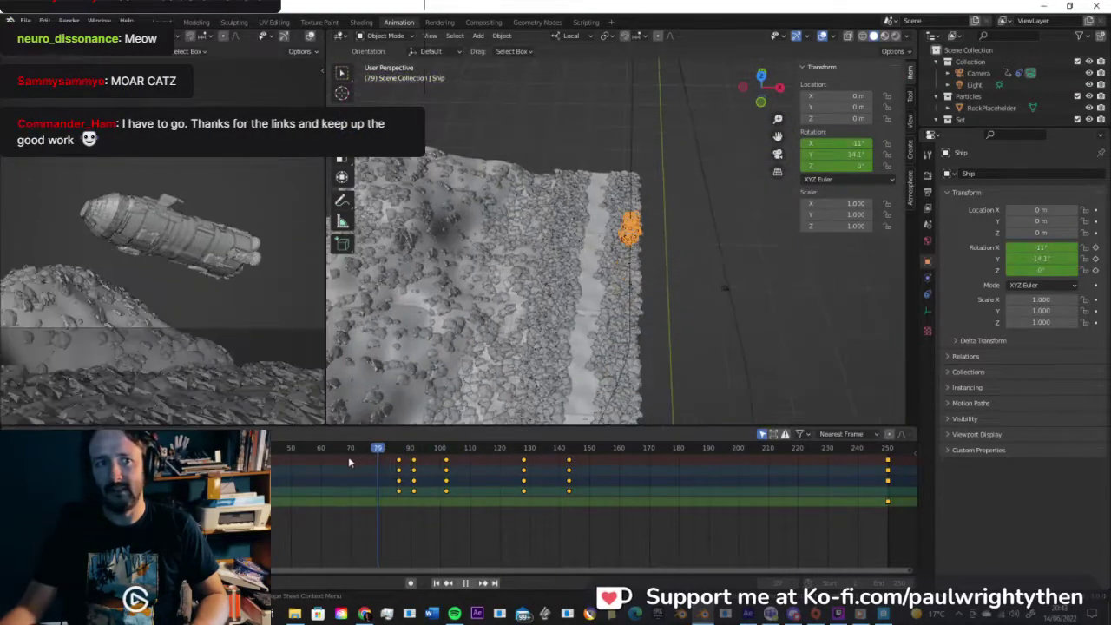
drag(408, 466, 479, 459)
key(space)
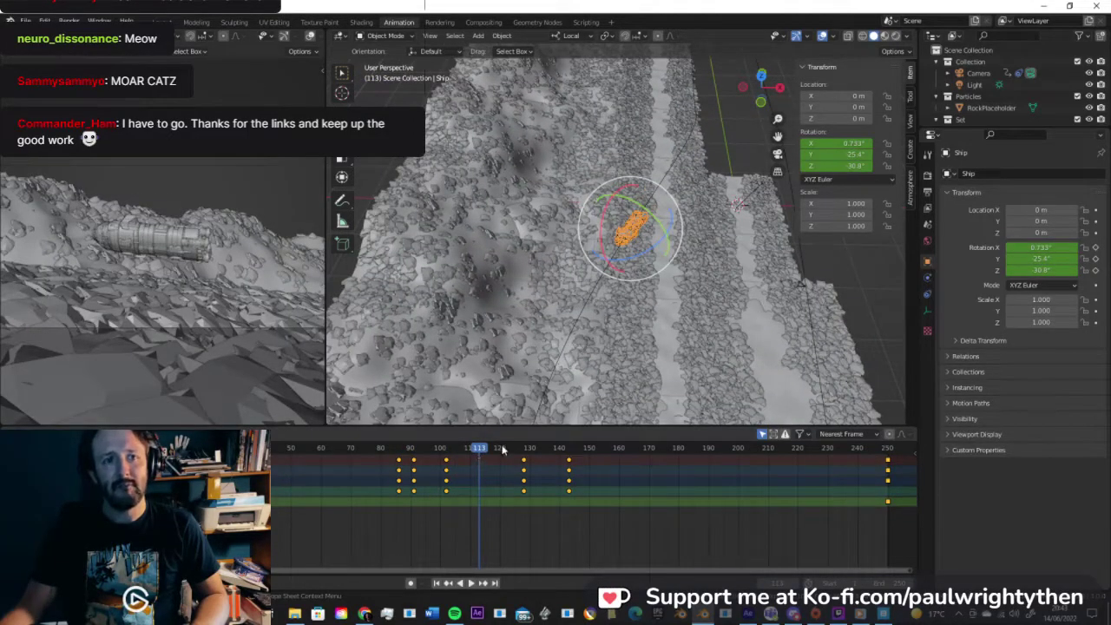
drag(481, 453, 569, 486)
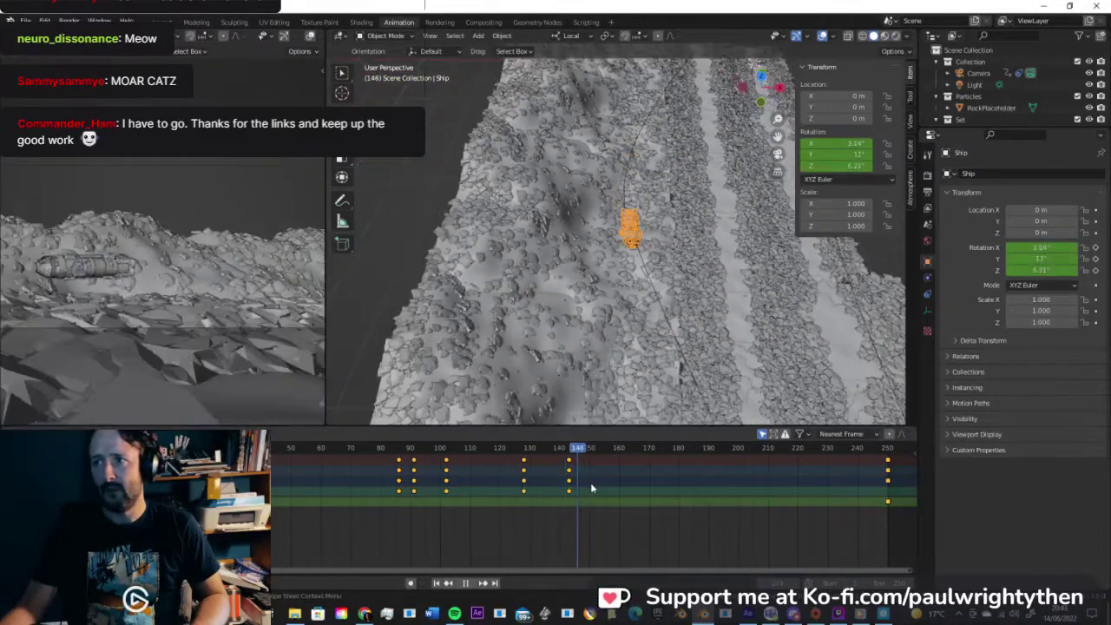
Step: Stop at frame 164, rotate the ship to X -0.559°, Y 27.3°, Z 28.6°, and keyframe its rotation
key(space)
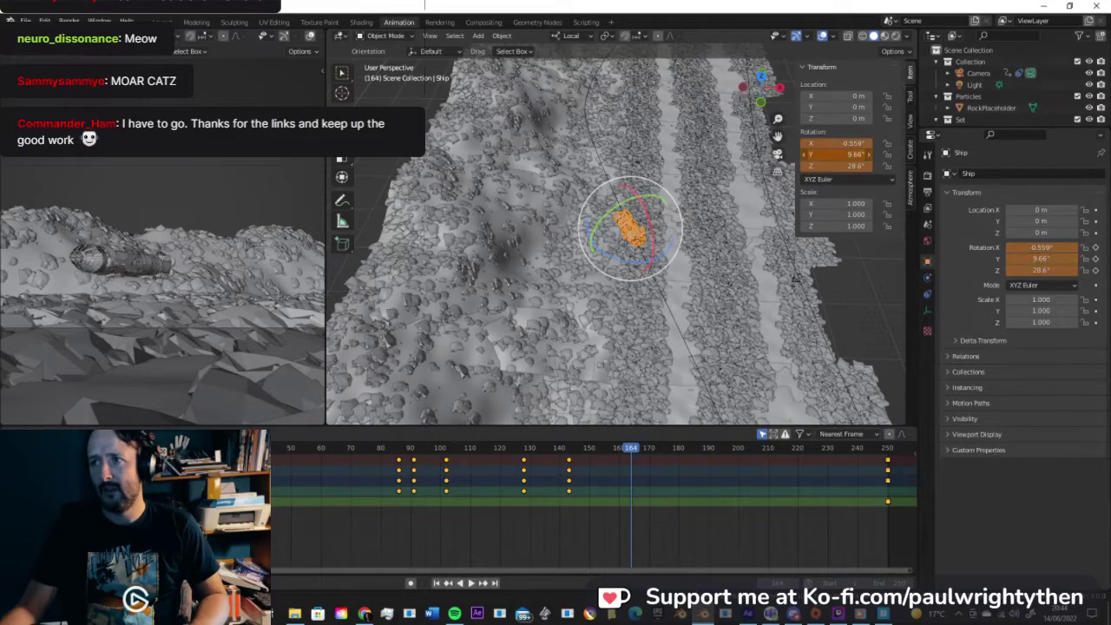
right_click(855, 155)
click(813, 214)
Step: Move to frame 194, rotate the ship to X -1.26°, Y -3.74°, Z 7.51°, and insert rotation keyframes
drag(657, 448, 731, 450)
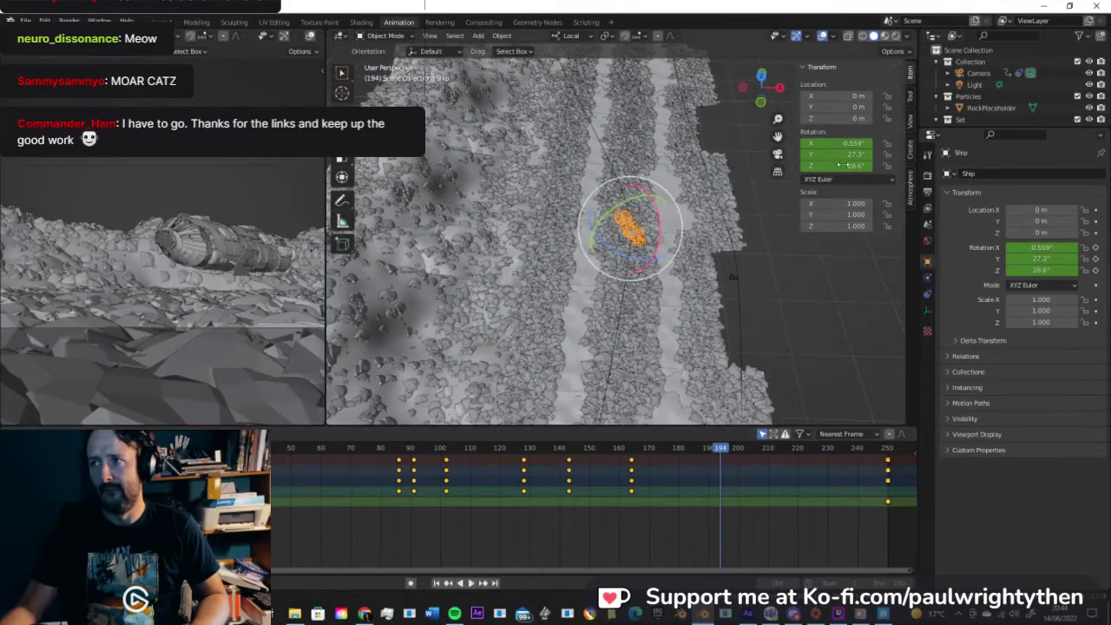
drag(836, 166, 814, 166)
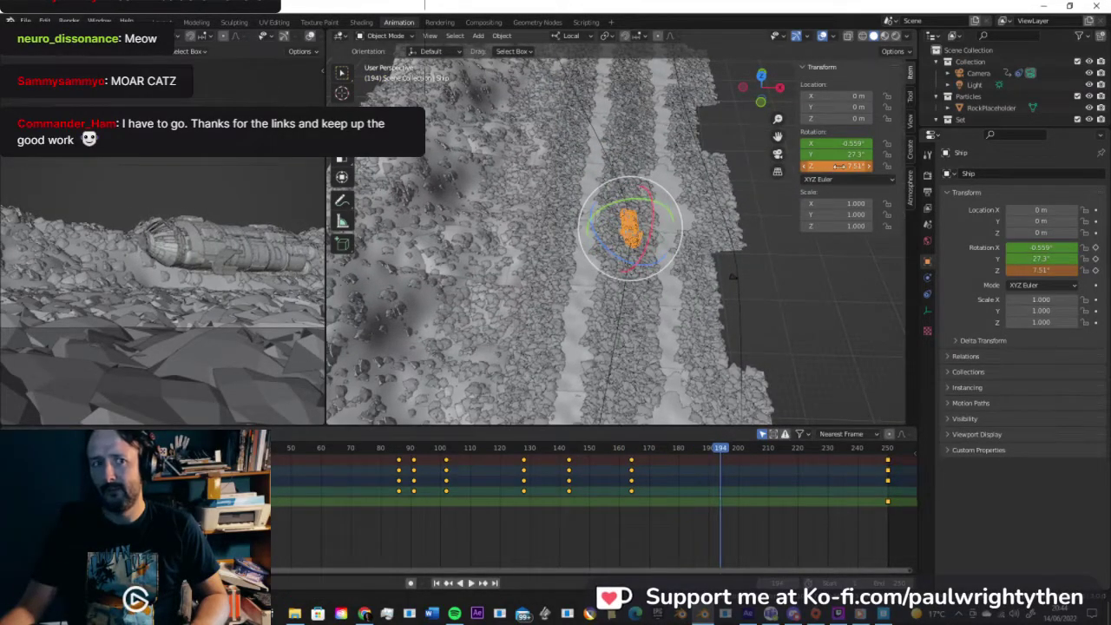
drag(836, 143, 857, 154)
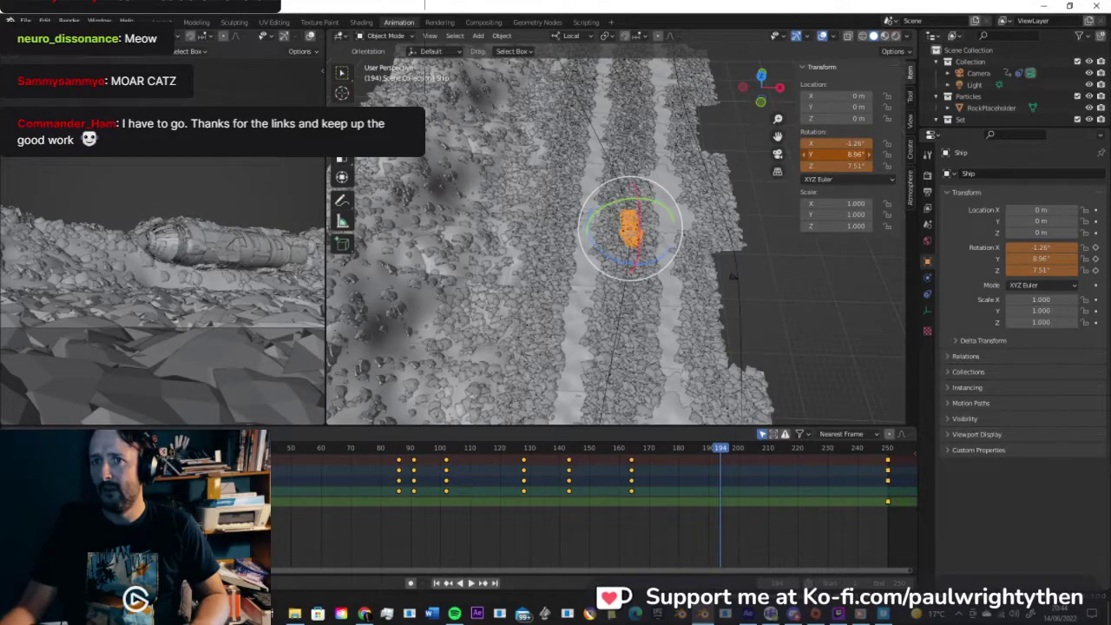
right_click(846, 154)
click(846, 159)
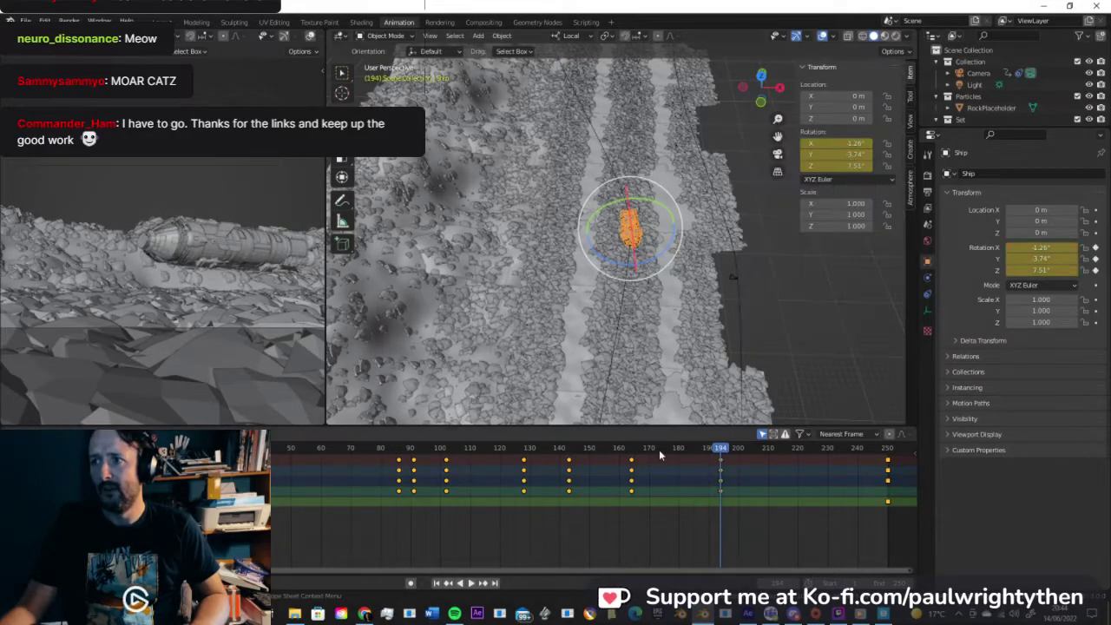
Step: At frame 236, set the ship's rotation to Y 3.26° and Z -2.69° and insert rotation keyframes
drag(720, 449, 847, 467)
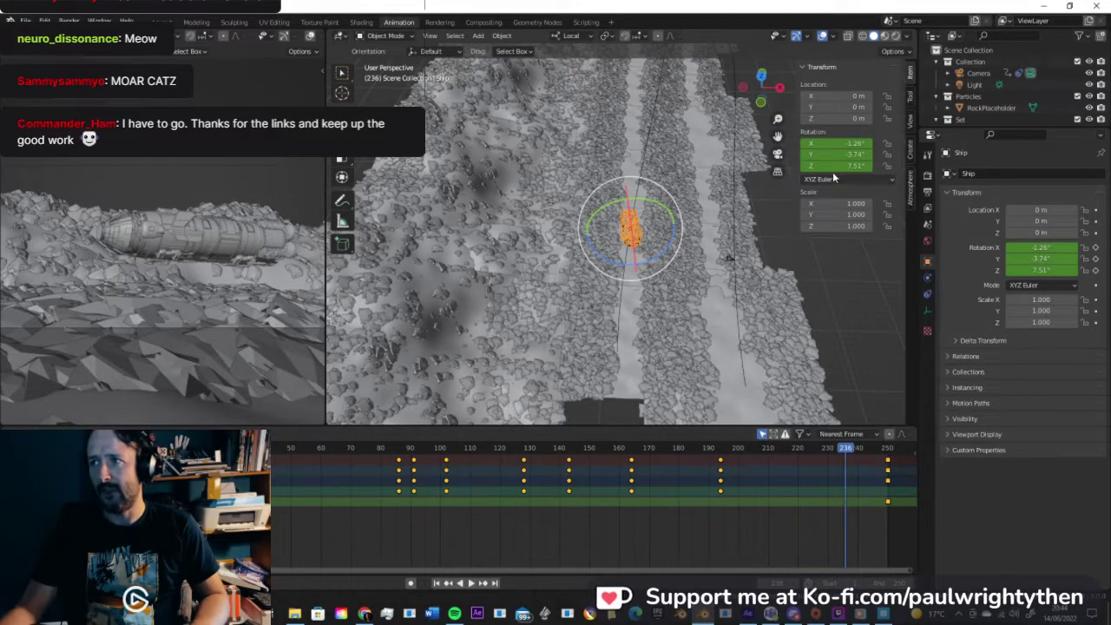
drag(846, 165, 844, 153)
right_click(847, 153)
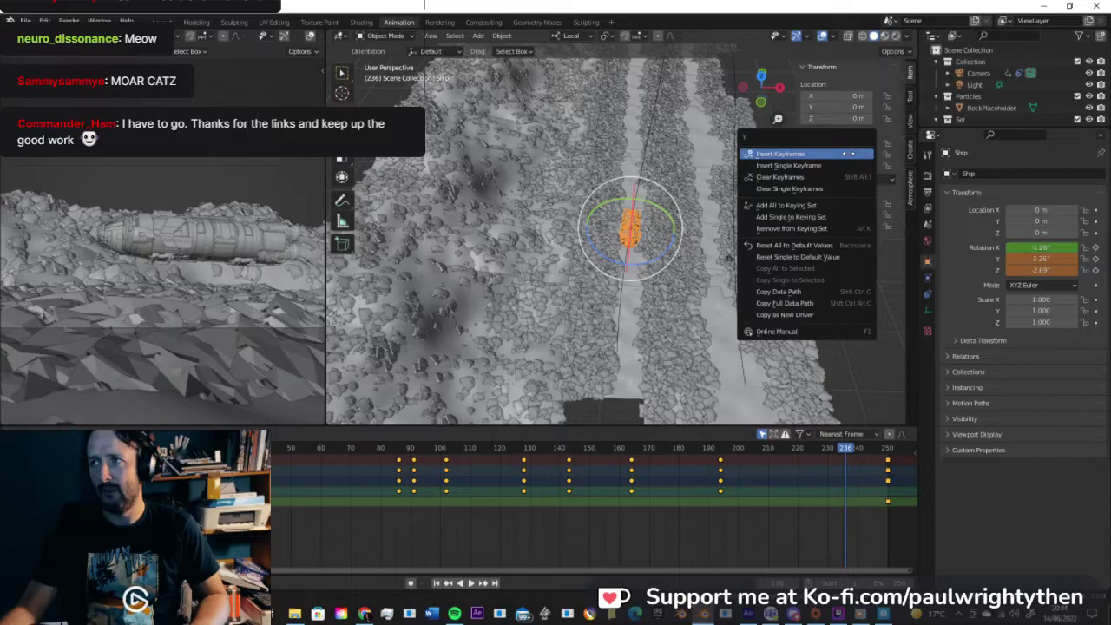
click(847, 154)
Step: Play back the whole fly-by and replay the section around frame 86 to review the ship's motion
key(shift+ctrl+space)
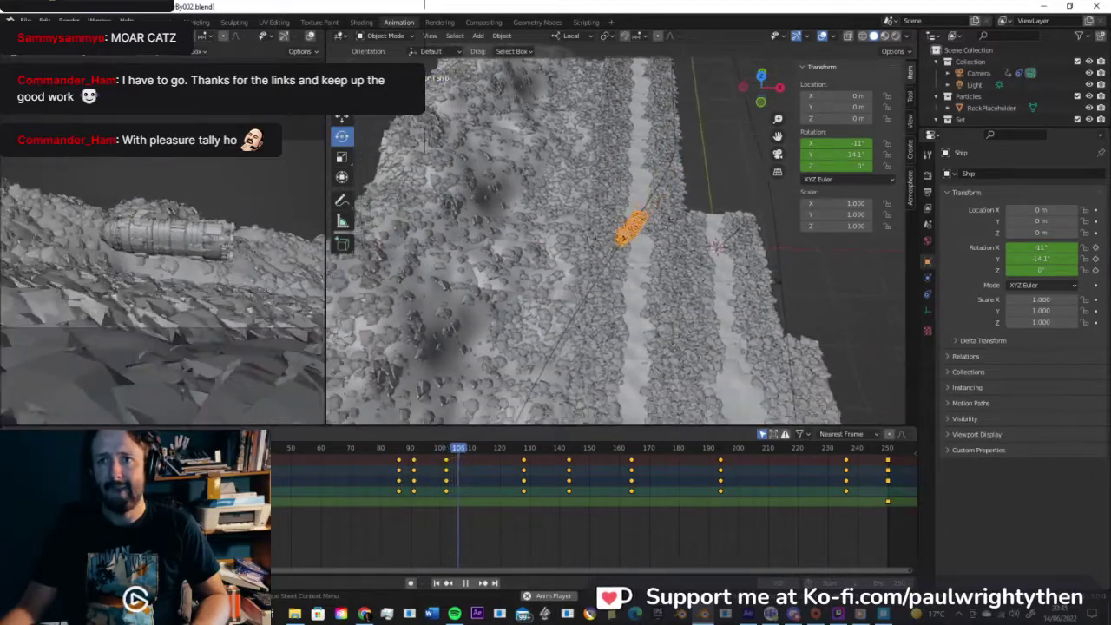
key(space)
click(390, 449)
key(space)
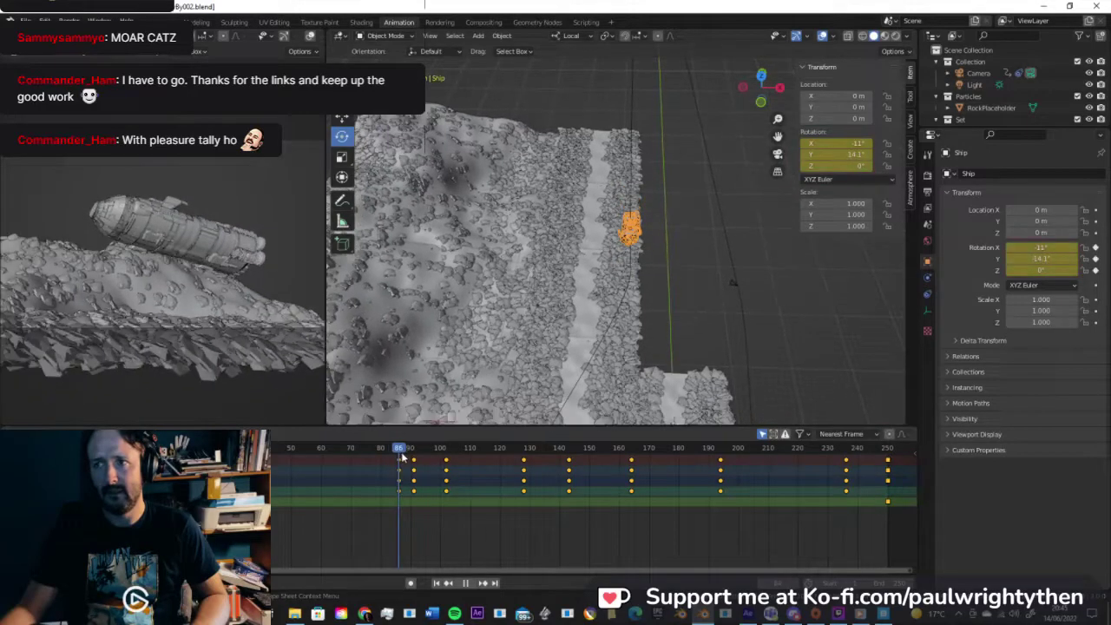
key(space)
Step: Select the ship's flight path, set its curve twist Smooth to 13.51, and preview the flight through frame 120
middle_drag(511, 276, 581, 261)
click(547, 262)
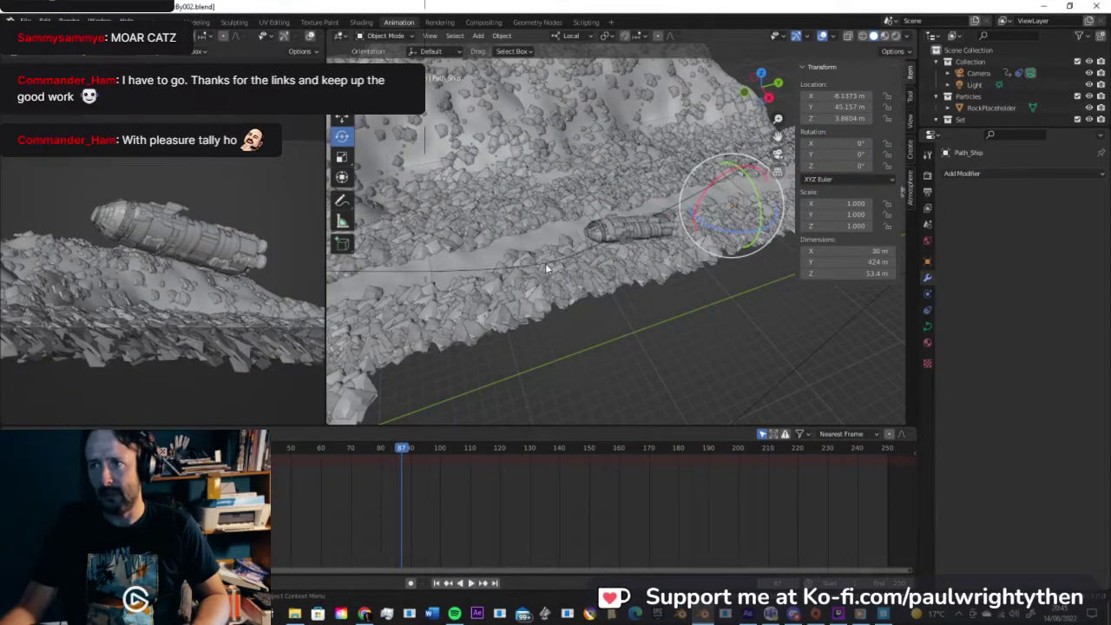
click(926, 325)
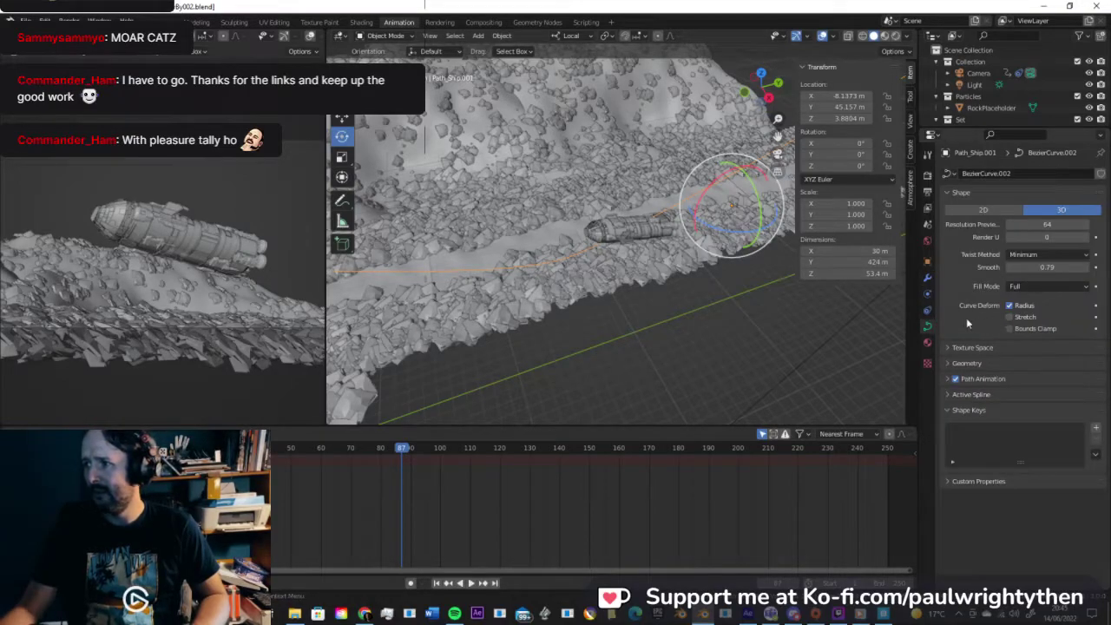
drag(1041, 268, 204, 410)
drag(383, 446, 287, 448)
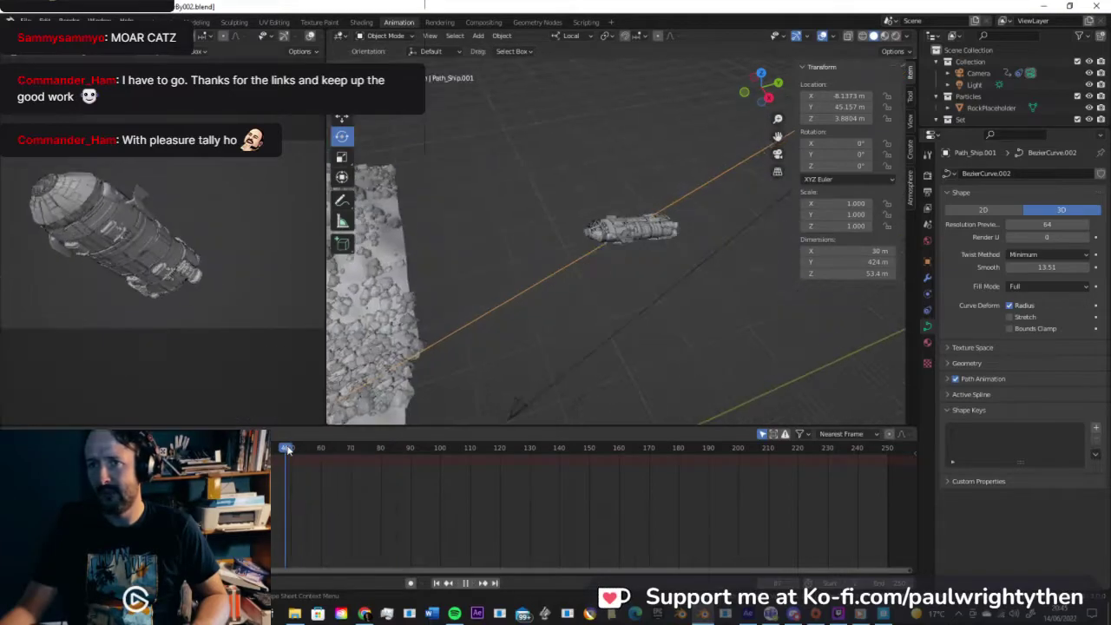
key(space)
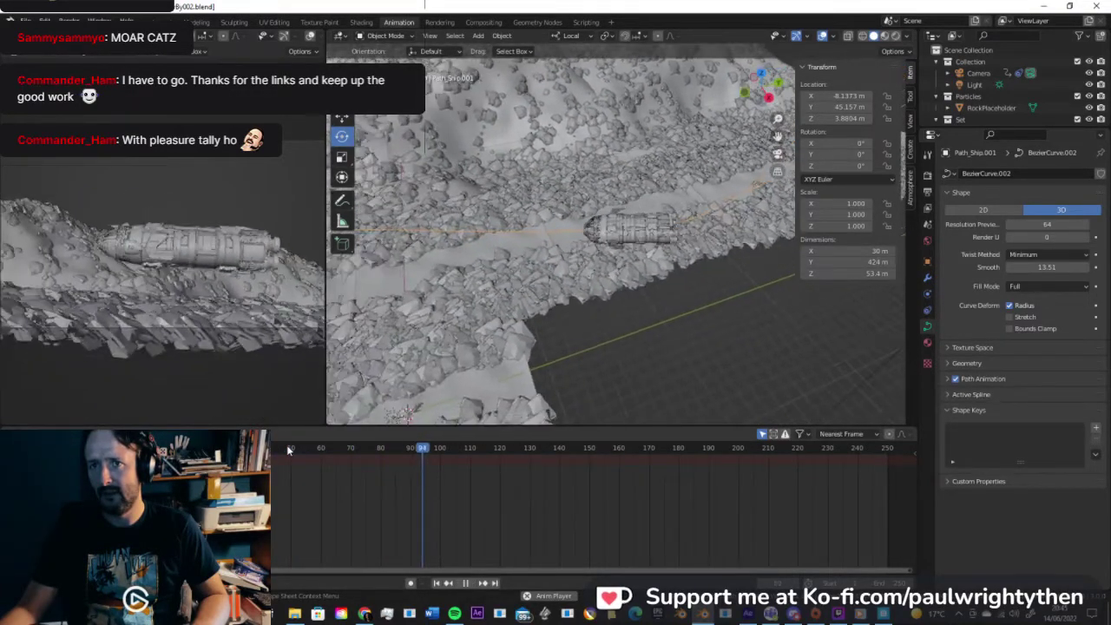
key(space)
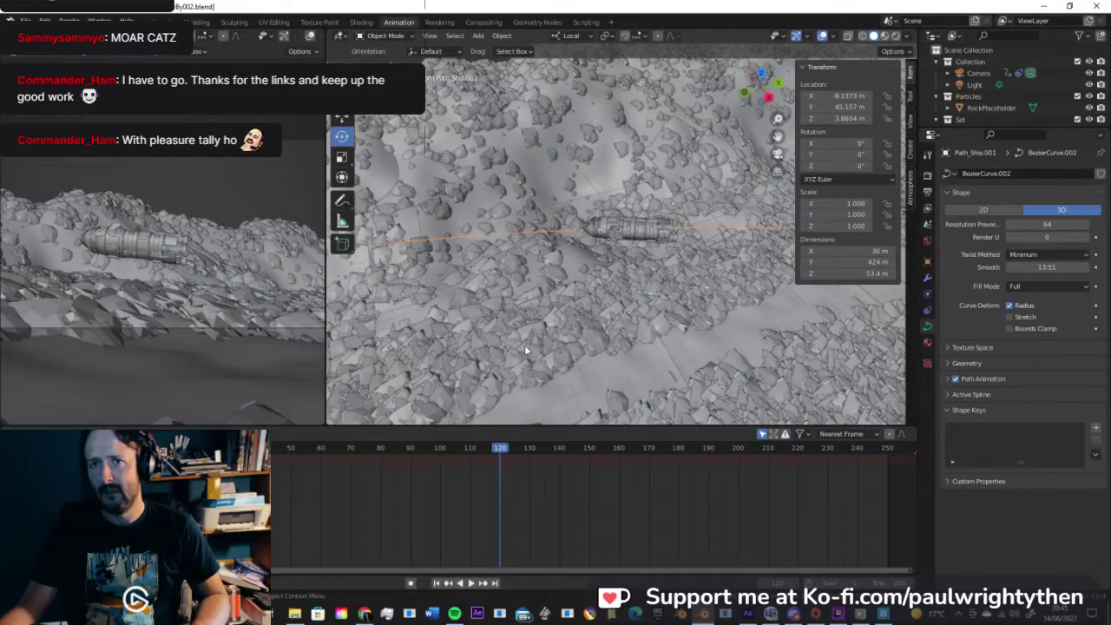
Step: Select the ship, review its motion after frame 91, and move its rotation keyframes from frame 102 to frame 97
click(640, 232)
drag(500, 451, 416, 458)
key(space)
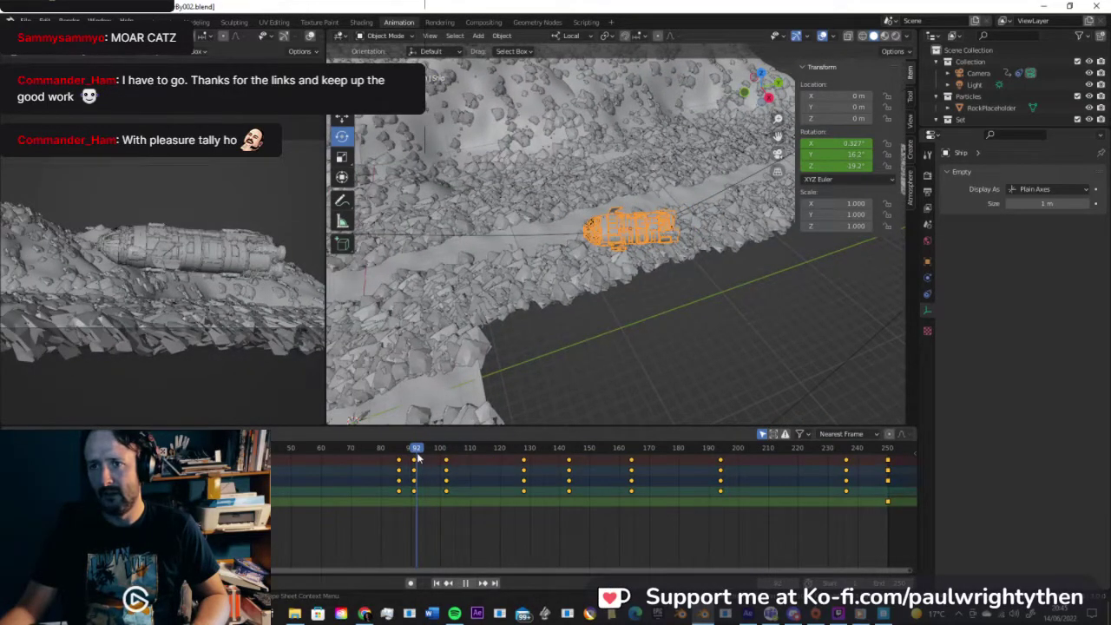
drag(413, 452, 432, 459)
click(446, 460)
key(g)
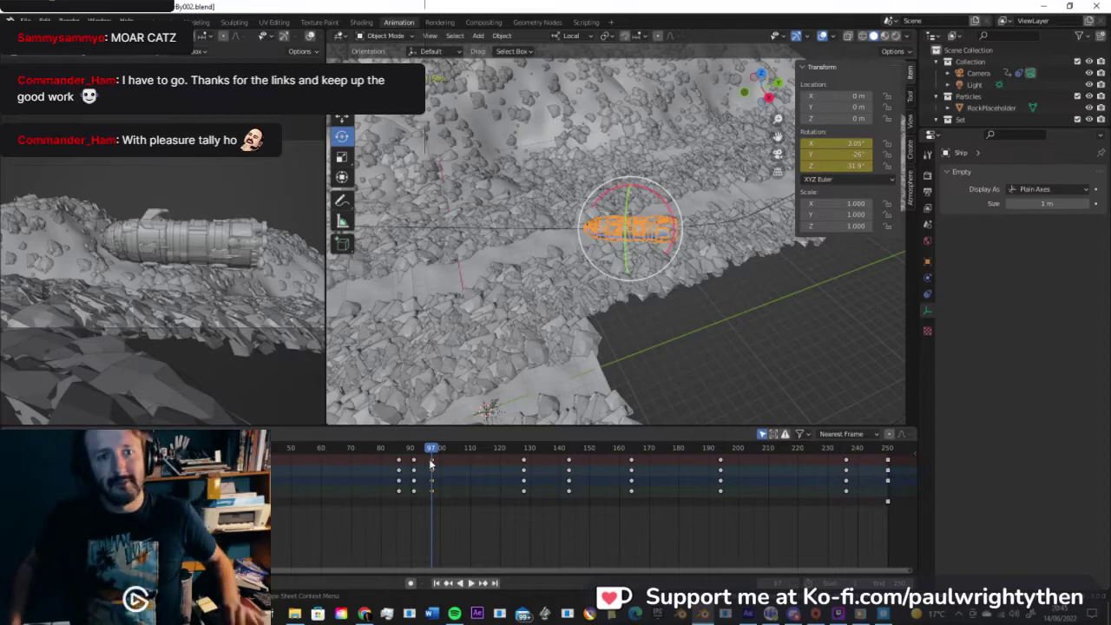
Step: Play back the flight from frame 97, then adjust the ship's Y rotation at frame 150 and insert rotation keyframes there
key(space)
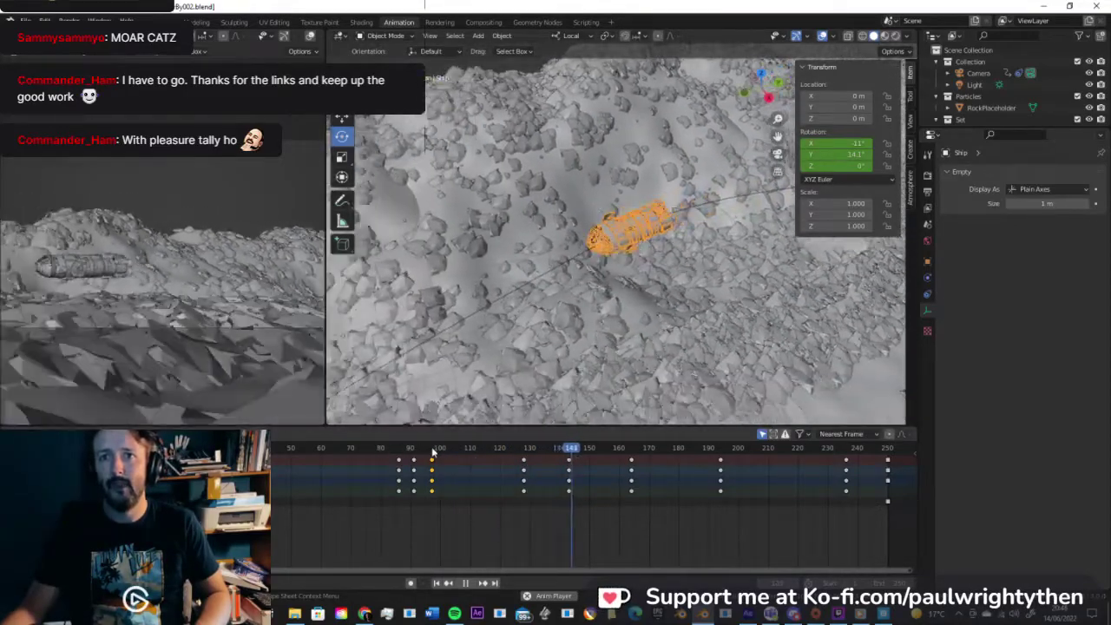
key(space)
drag(503, 451, 563, 467)
key(space)
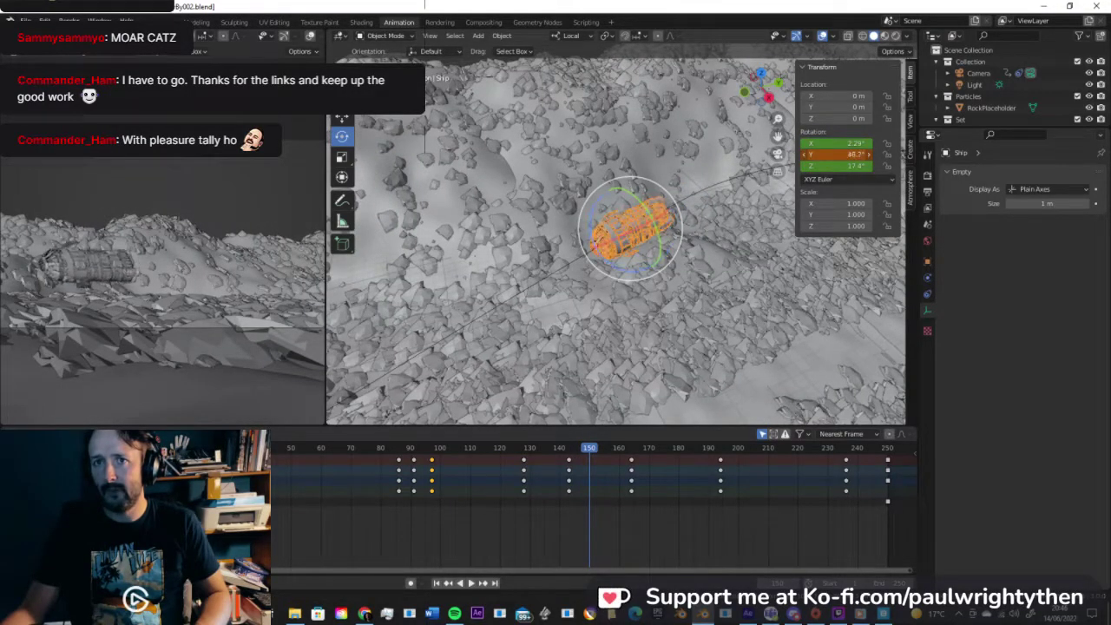
right_click(855, 152)
click(799, 147)
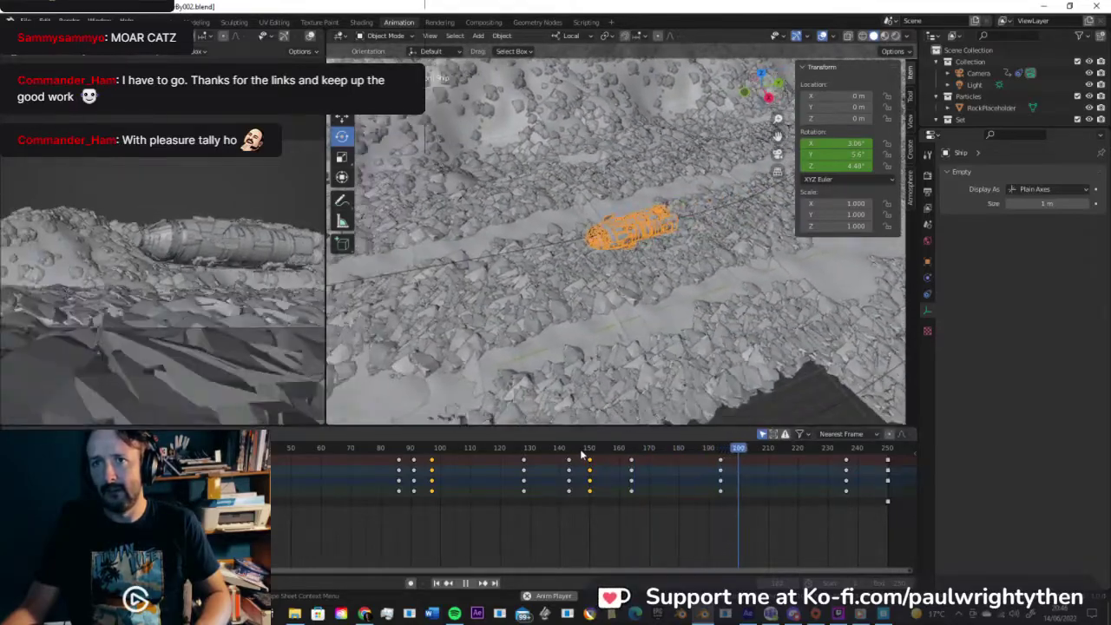
Step: Review the ship's bank after frame 91 and insert rotation keyframes on the ship at frame 110
click(429, 448)
drag(428, 453, 408, 455)
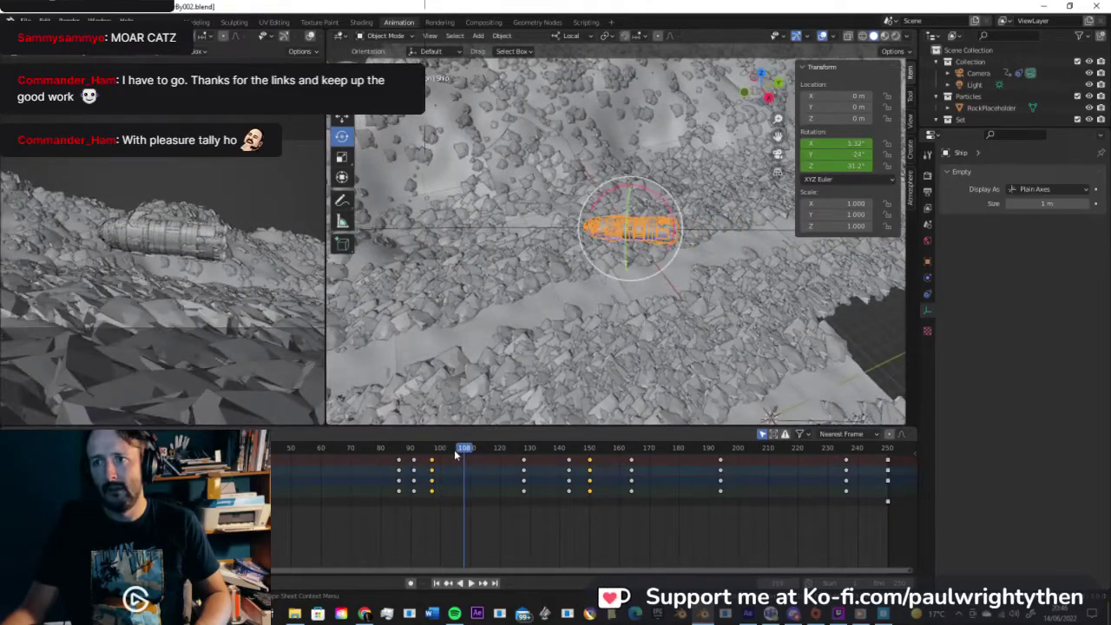
click(414, 449)
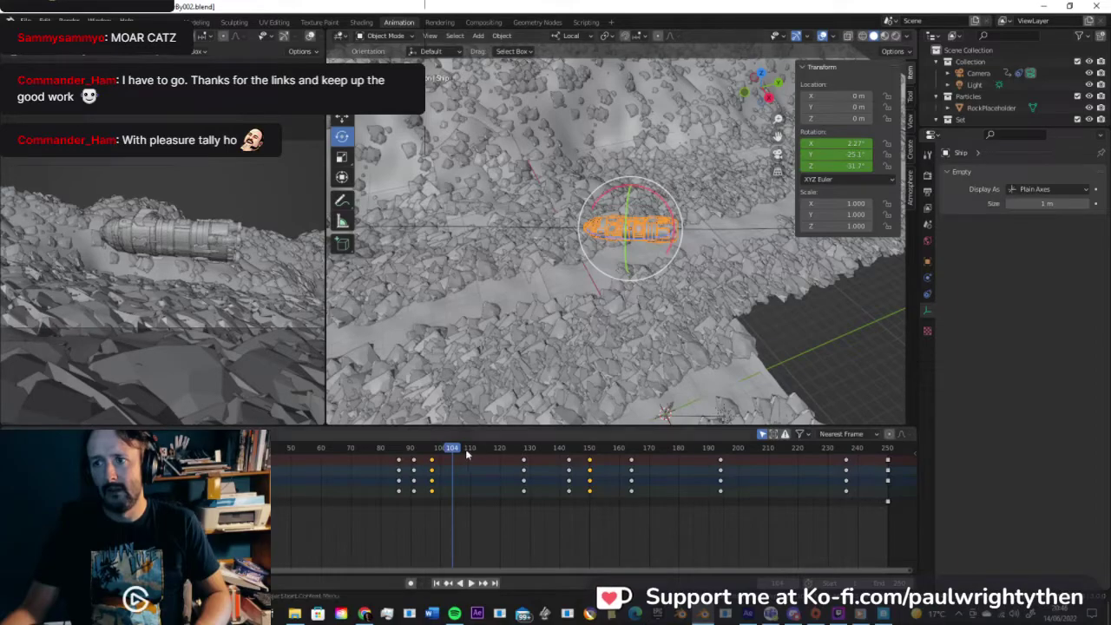
key(space)
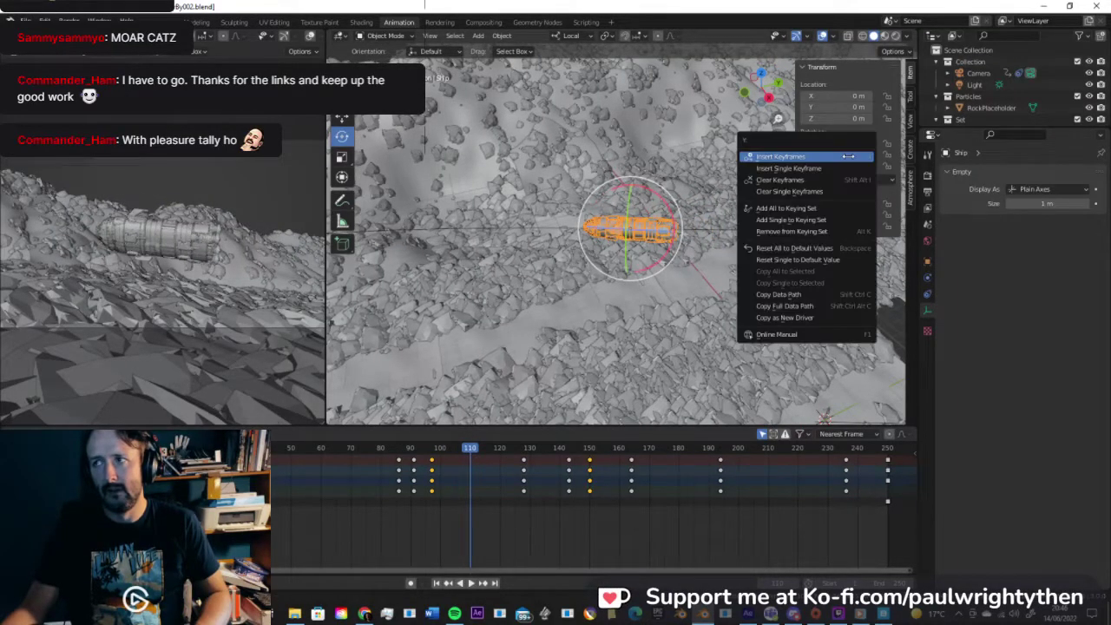
click(413, 450)
key(space)
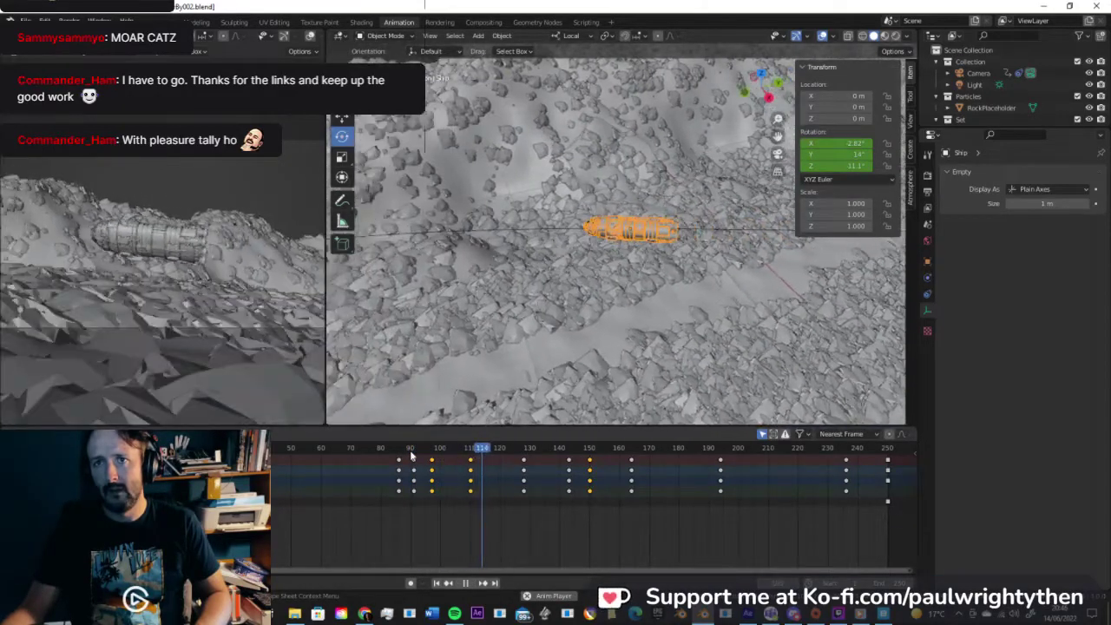
Step: At frame 118, set the ship's Y rotation to 15.6°, insert rotation keyframes, and replay the section
click(434, 450)
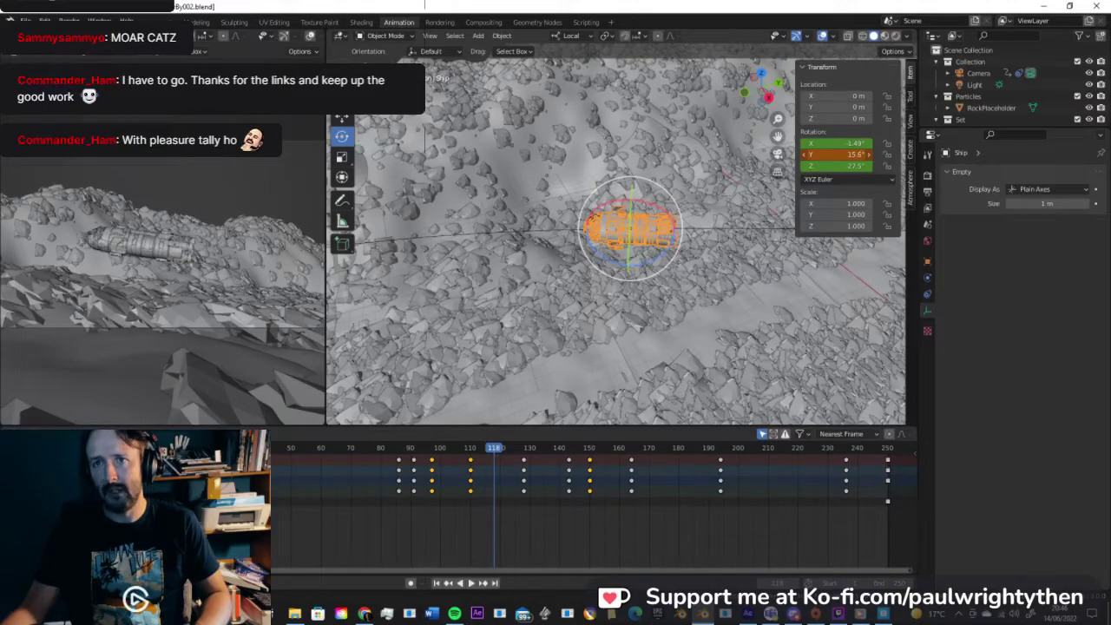
key(i)
key(space)
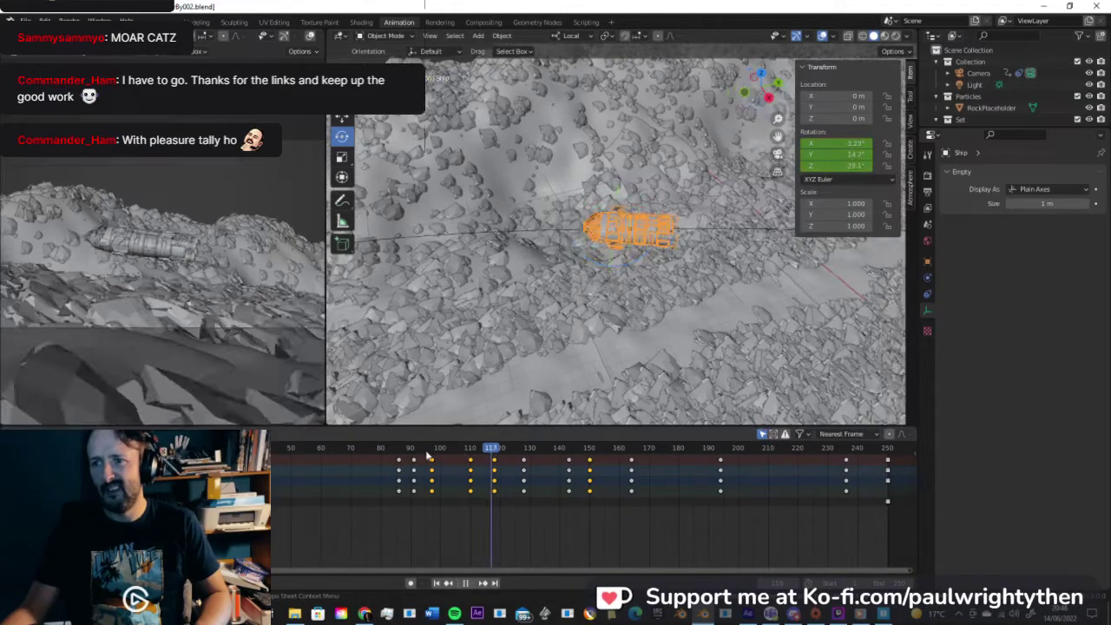
click(415, 451)
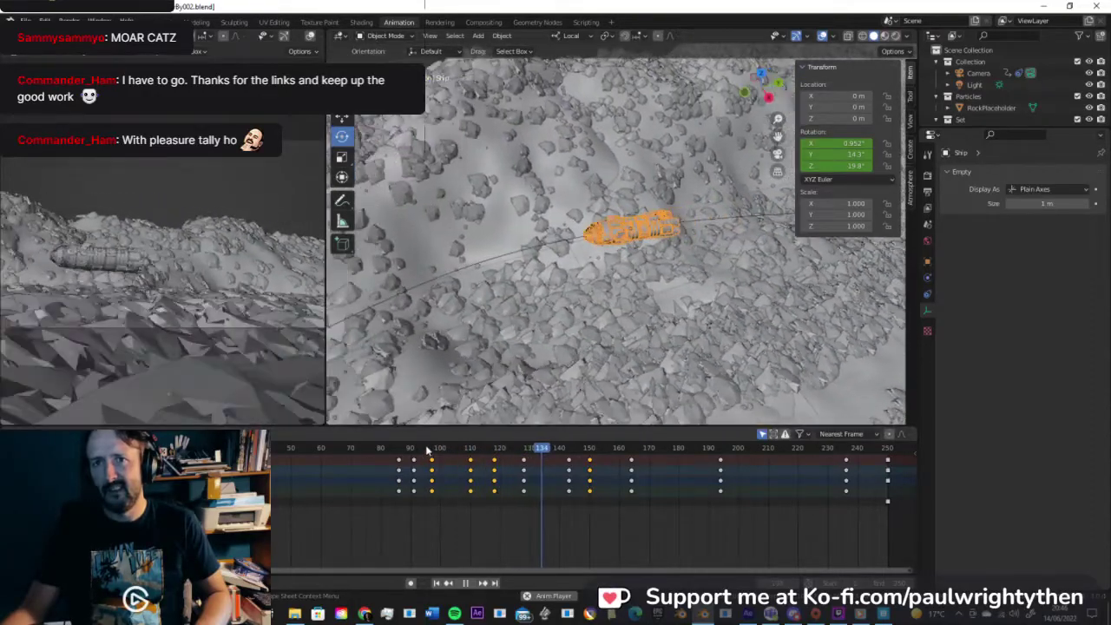
Step: At frame 128, set the ship's Y rotation to 26.8° and insert rotation keyframes
drag(538, 452, 506, 452)
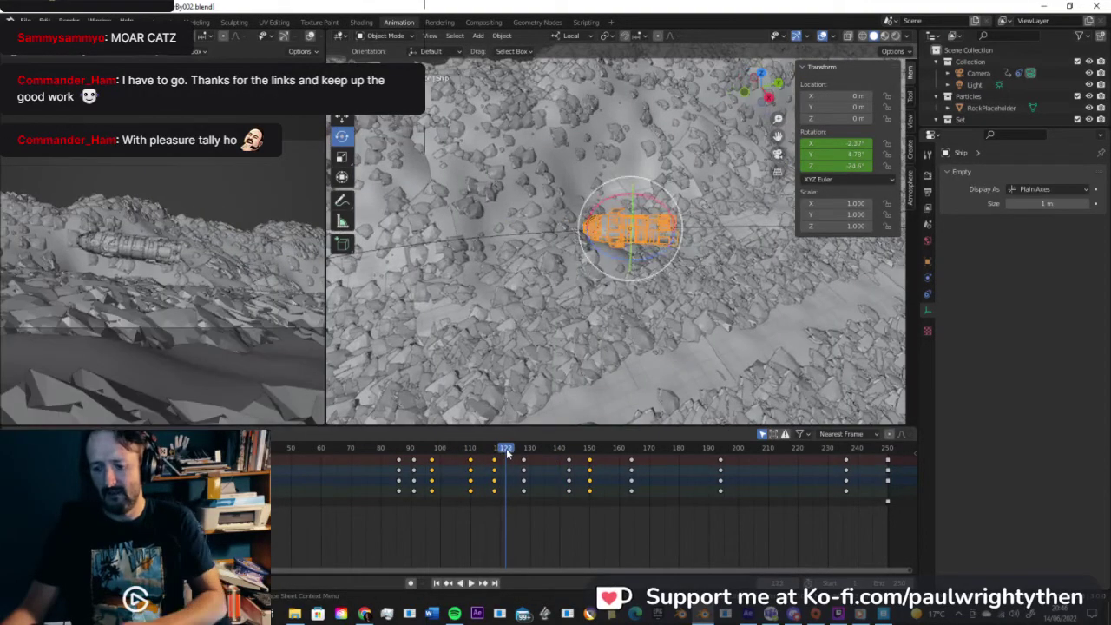
key(Up)
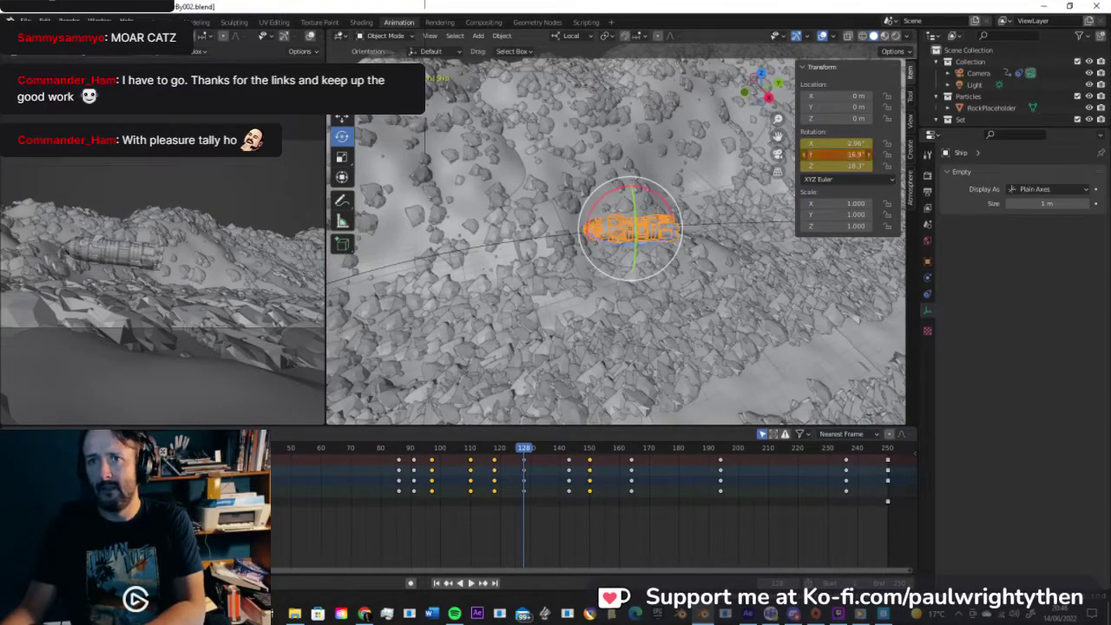
right_click(849, 156)
click(849, 156)
Step: Play back the flight from around frame 108 twice to review the ship's banking
key(space)
drag(526, 452, 463, 454)
key(space)
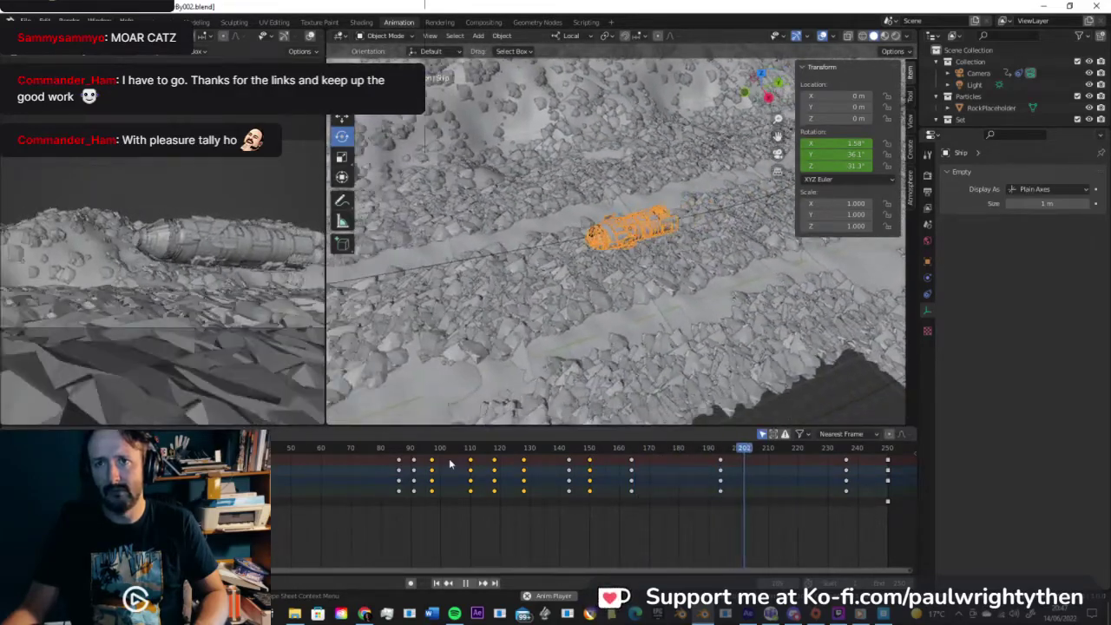
key(space)
drag(679, 445, 461, 453)
key(space)
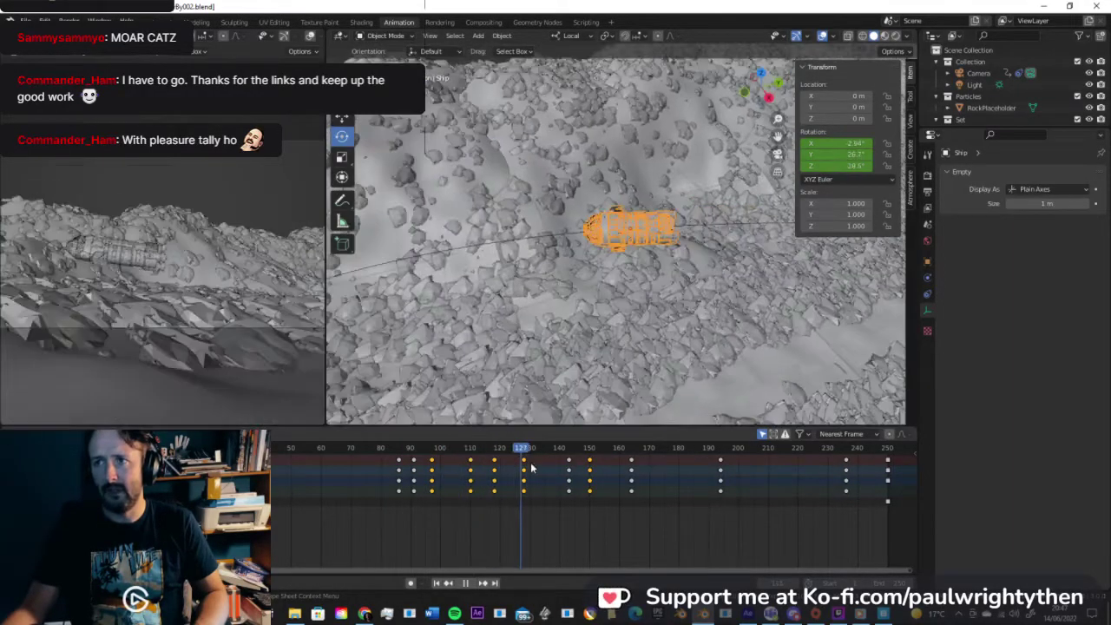
Step: Add a cube measuring 9.51 m on the terrain beside the ship's position at frame 128
middle_drag(616, 312, 585, 287)
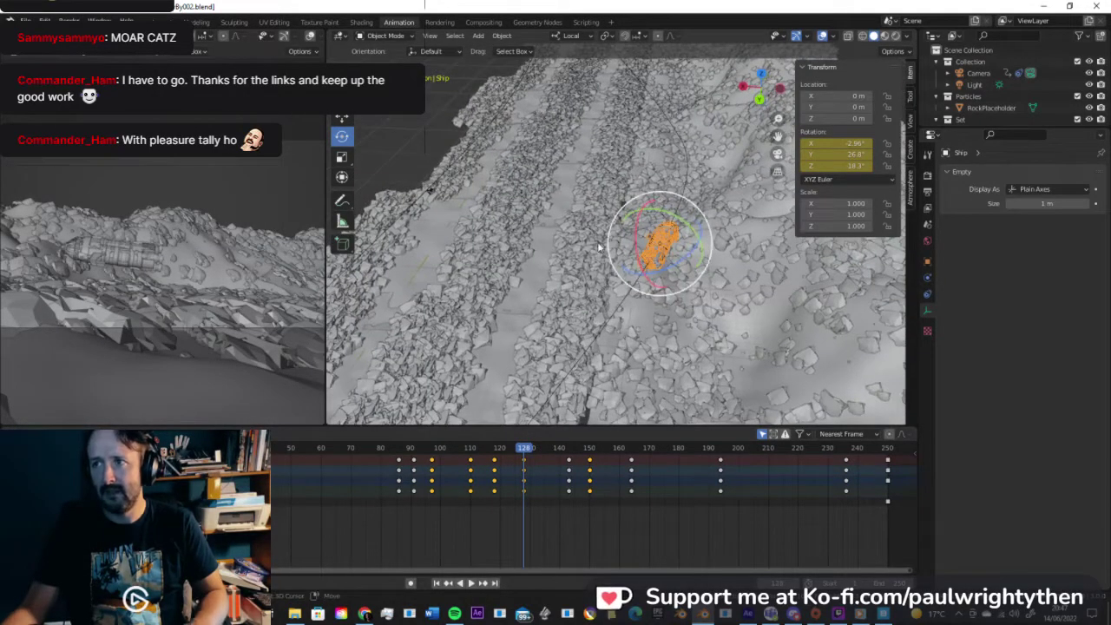
key(shift+a)
mouse_move(611, 233)
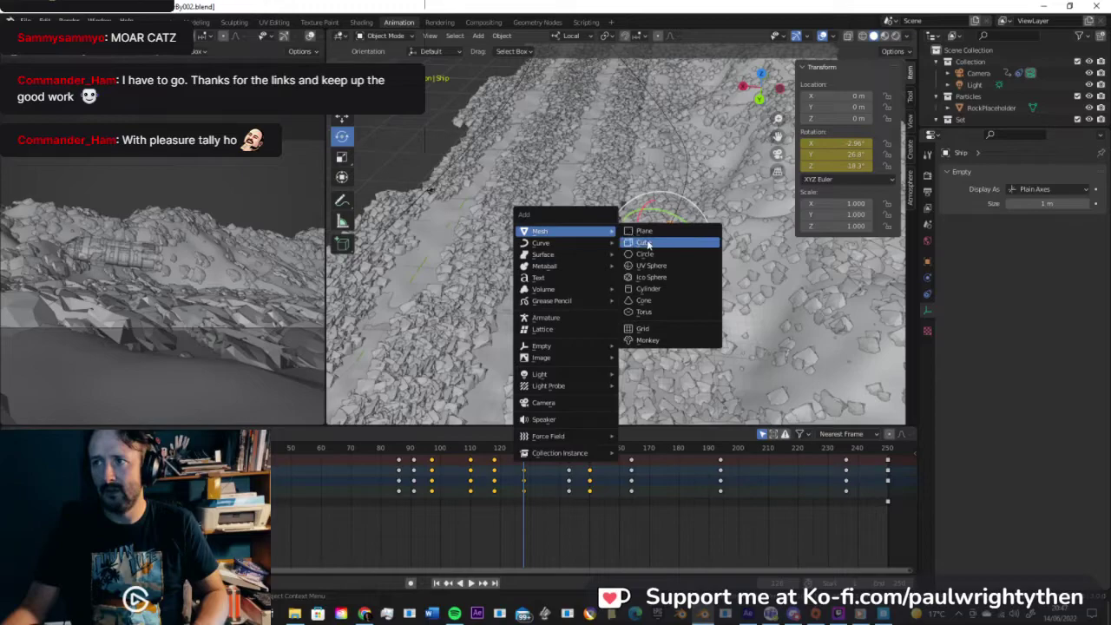
click(644, 243)
key(s)
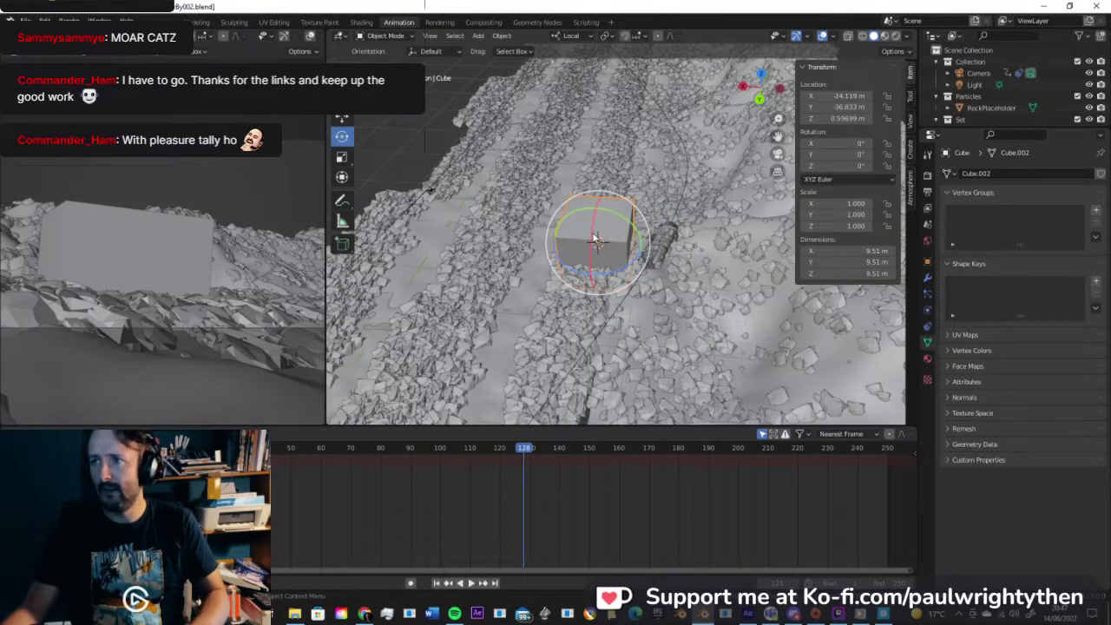
Step: Inset the cube's top face and extrude it upward about 5.2 m to form a narrower upper block
key(Tab)
key(alt+a)
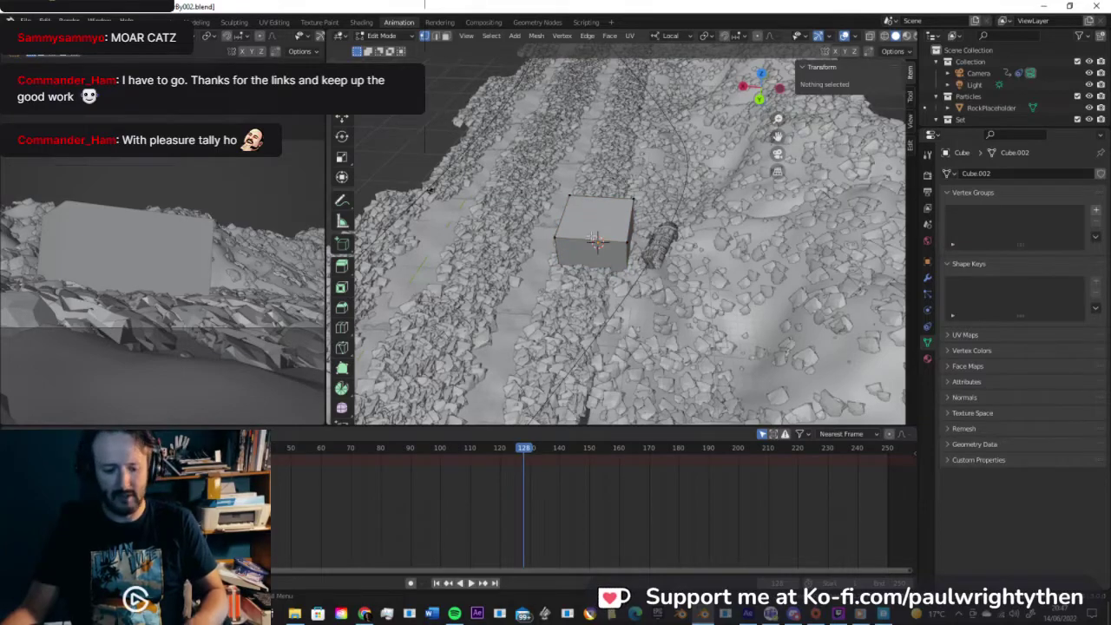
click(595, 240)
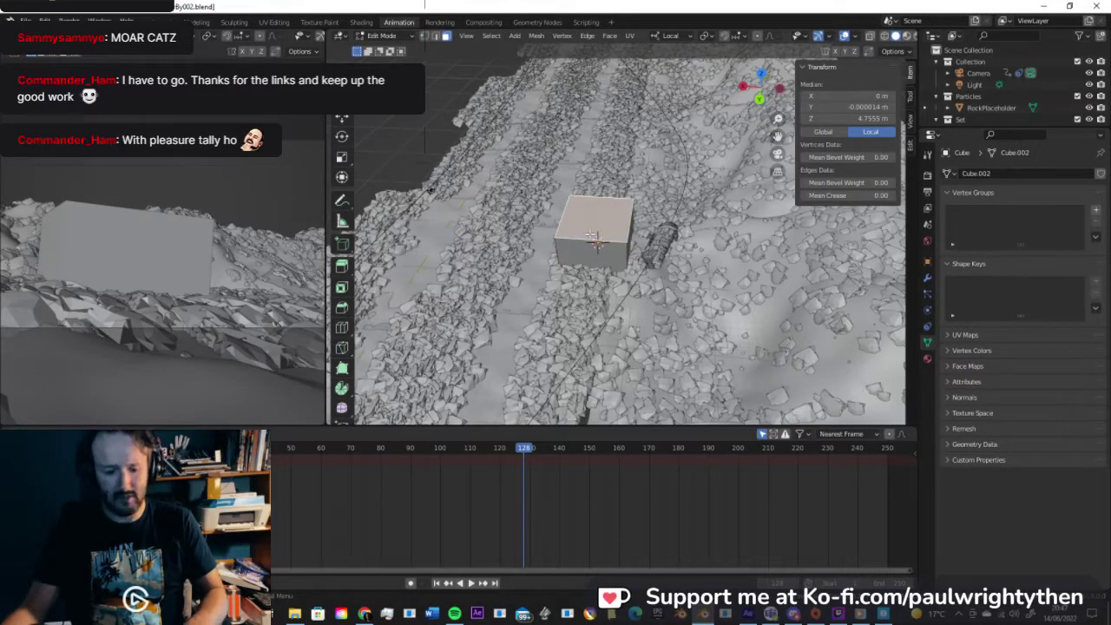
key(i)
click(594, 223)
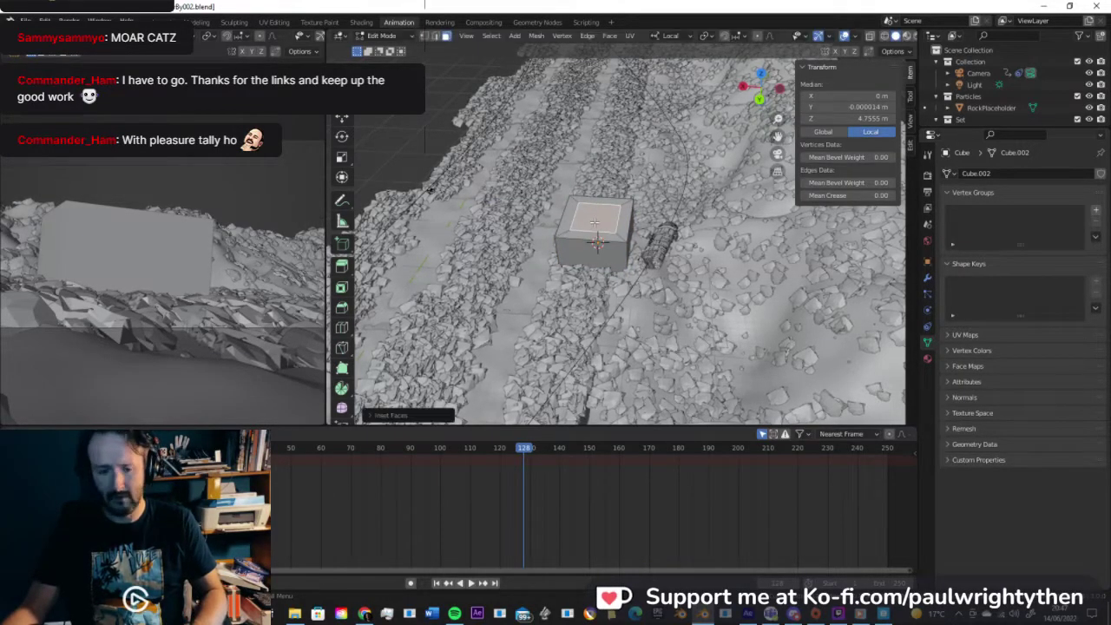
key(e)
click(597, 243)
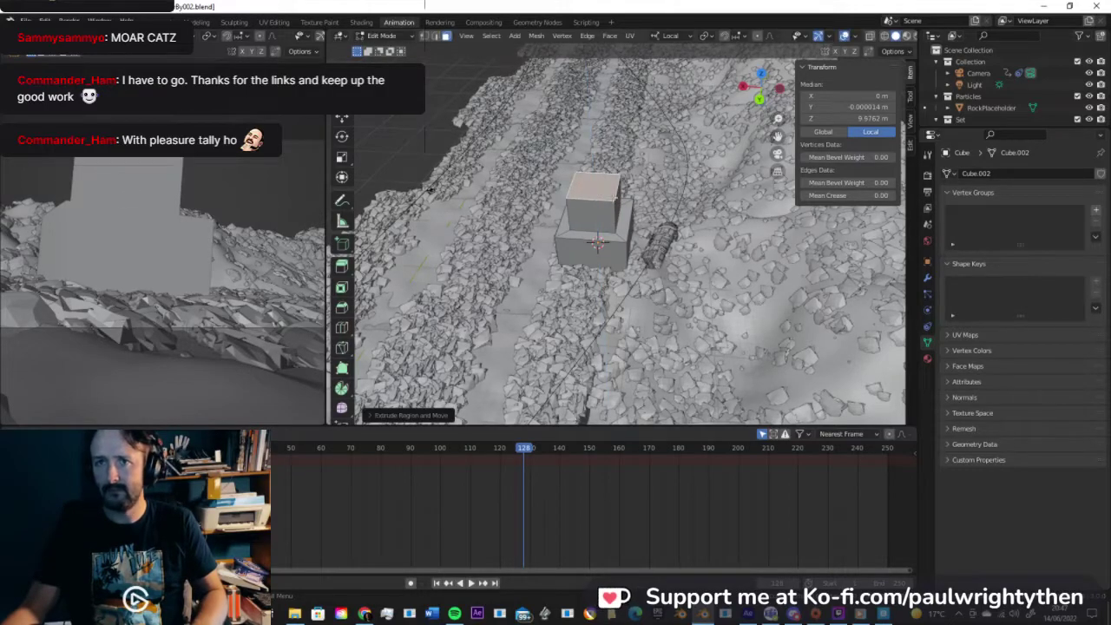
Step: Subdivide the whole block mesh repeatedly with irregular displacement to turn it into a jagged rock
key(a)
right_click(601, 210)
click(602, 210)
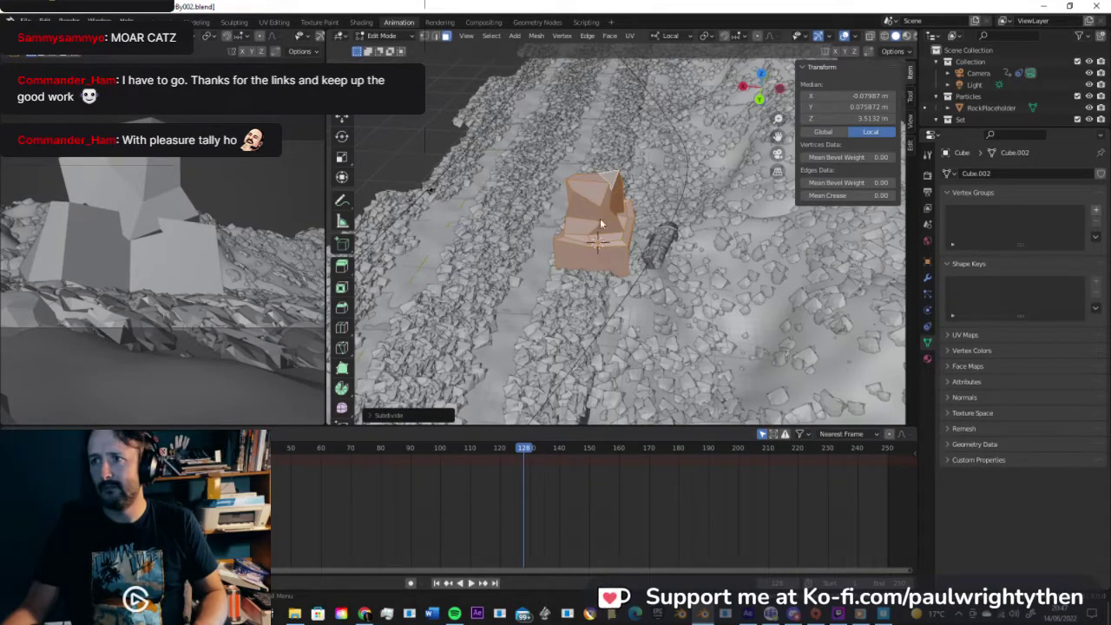
key(Tab)
middle_drag(601, 224, 610, 252)
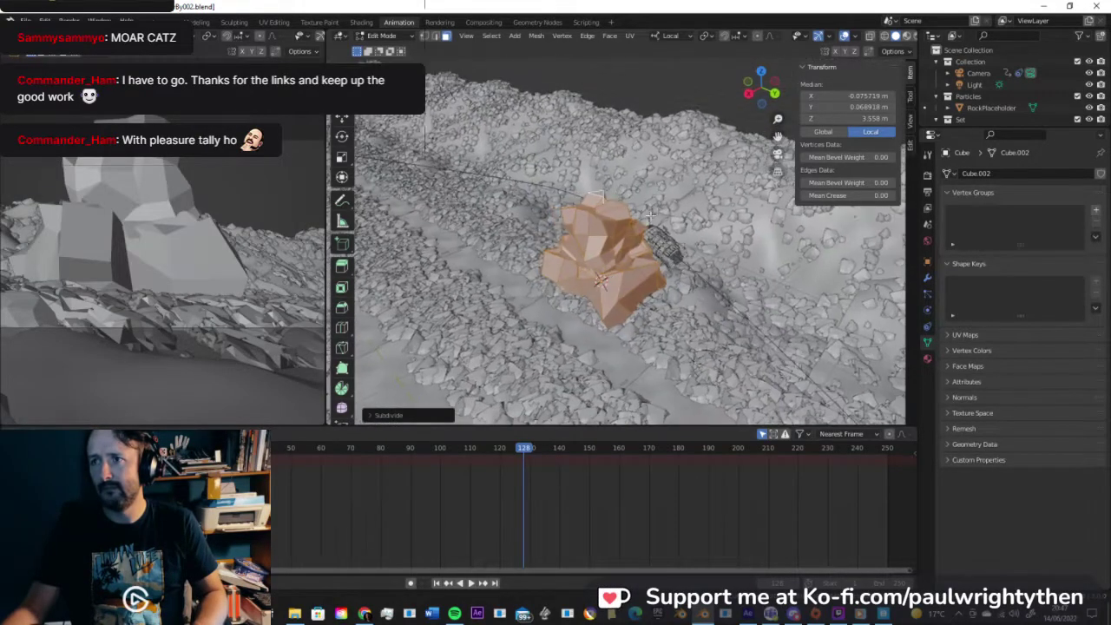
Step: Shade the rock smooth and try Auto Smooth on its normals, leaving the option off
right_click(612, 258)
click(612, 255)
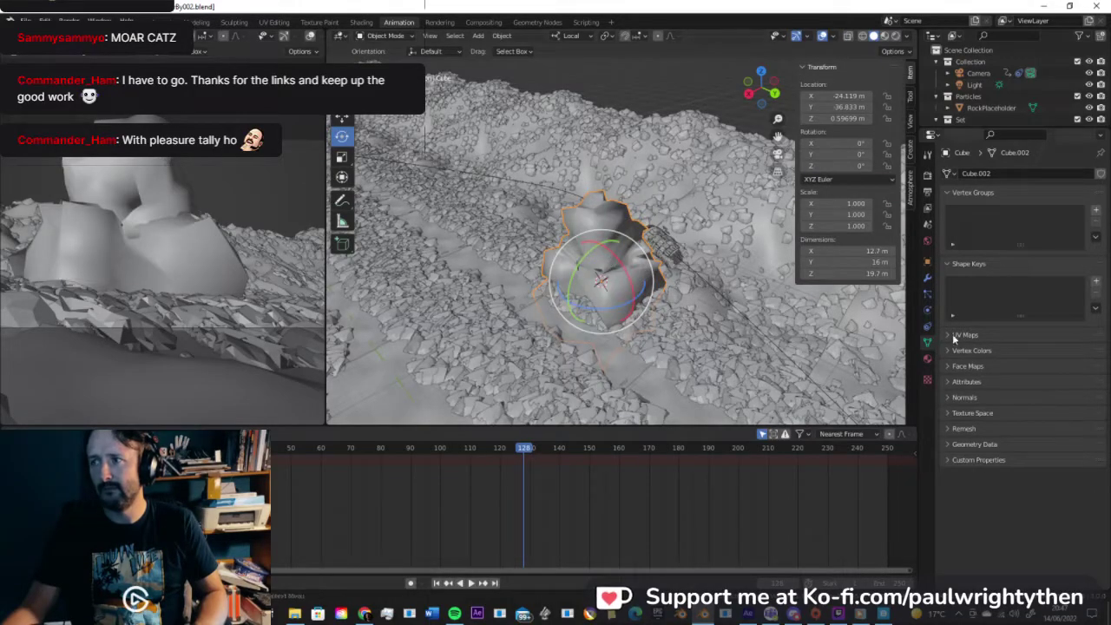
click(954, 397)
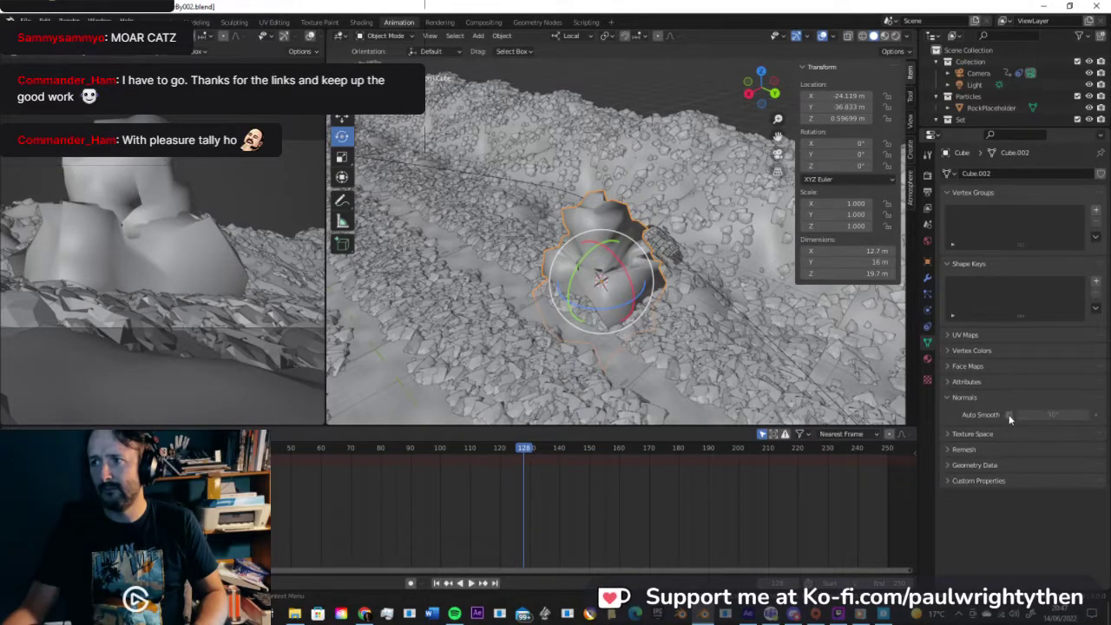
click(1008, 414)
click(1008, 418)
Step: With the ship at frame 157, duplicate the rock and move the copy to about X -31.58 m, Y -111.79 m
mouse_move(598, 300)
middle_down()
mouse_move(795, 279)
mouse_move(581, 425)
middle_up()
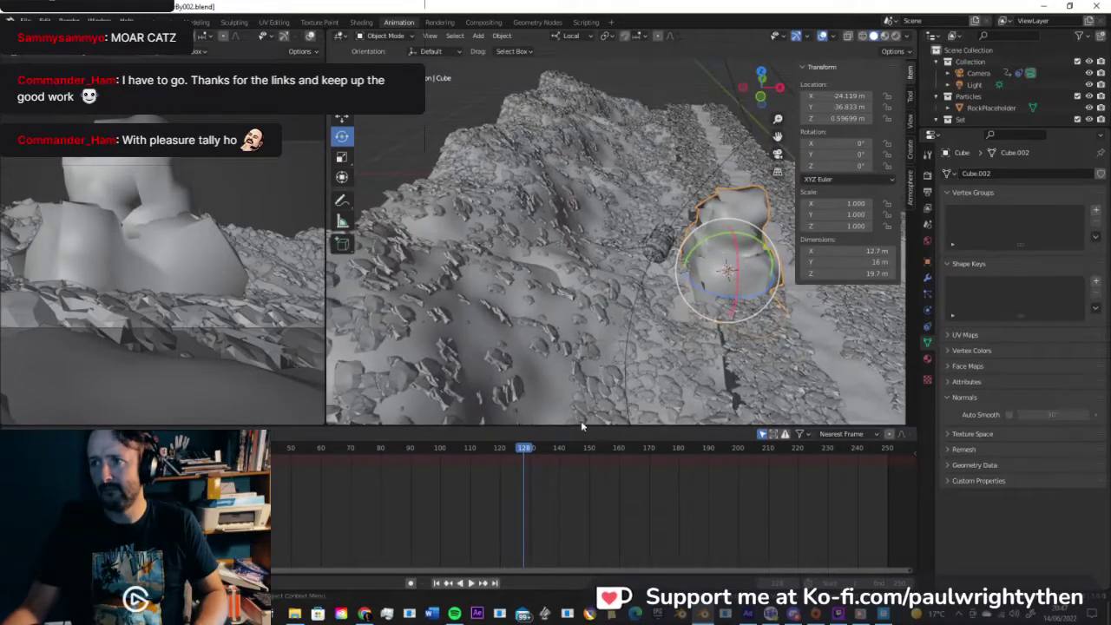
drag(526, 448, 615, 452)
middle_drag(707, 211, 583, 231)
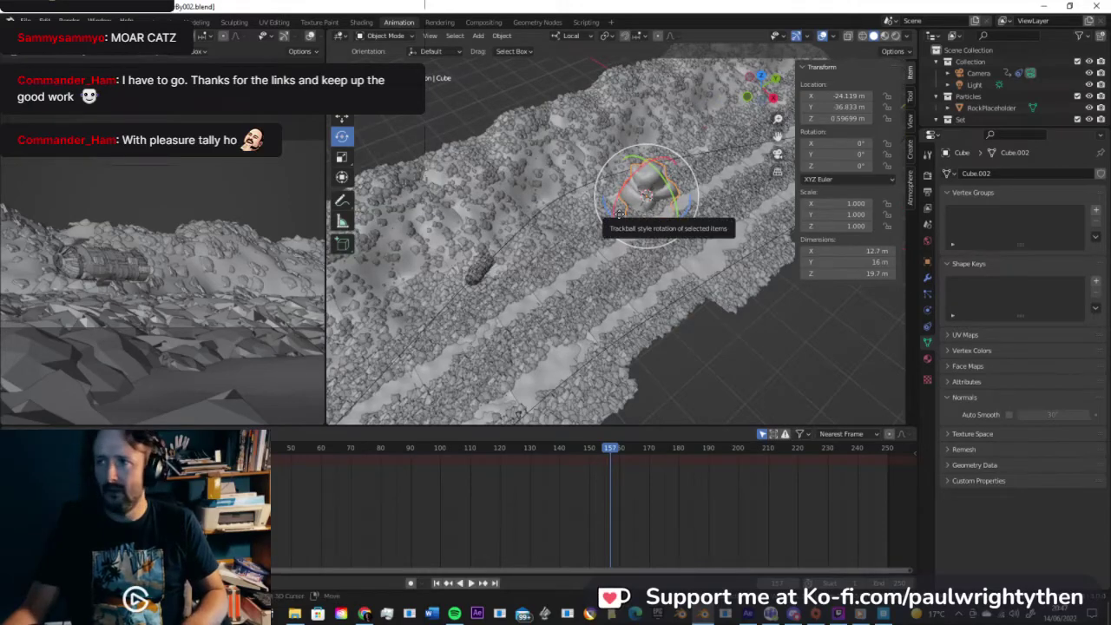
key(shift+d)
key(Escape)
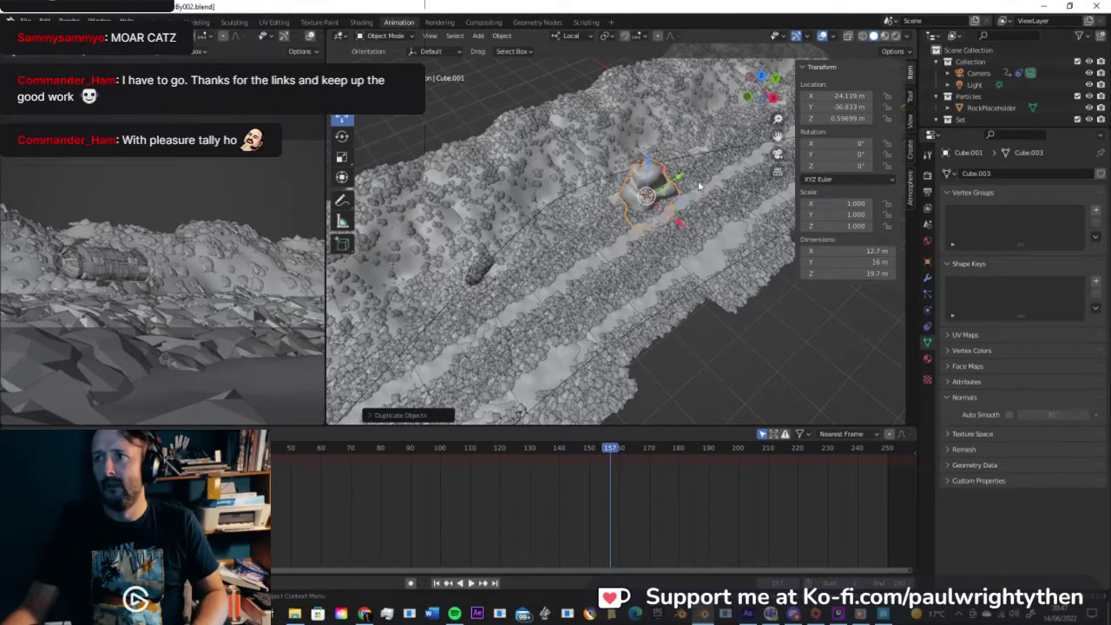
shift+middle_drag(395, 380, 597, 289)
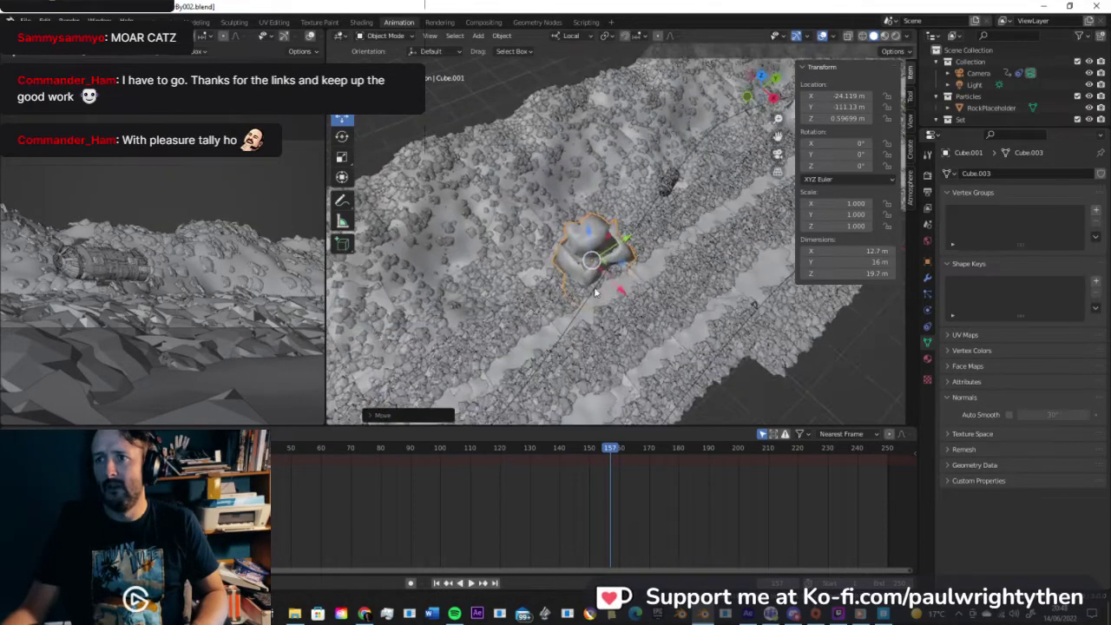
drag(618, 291, 611, 249)
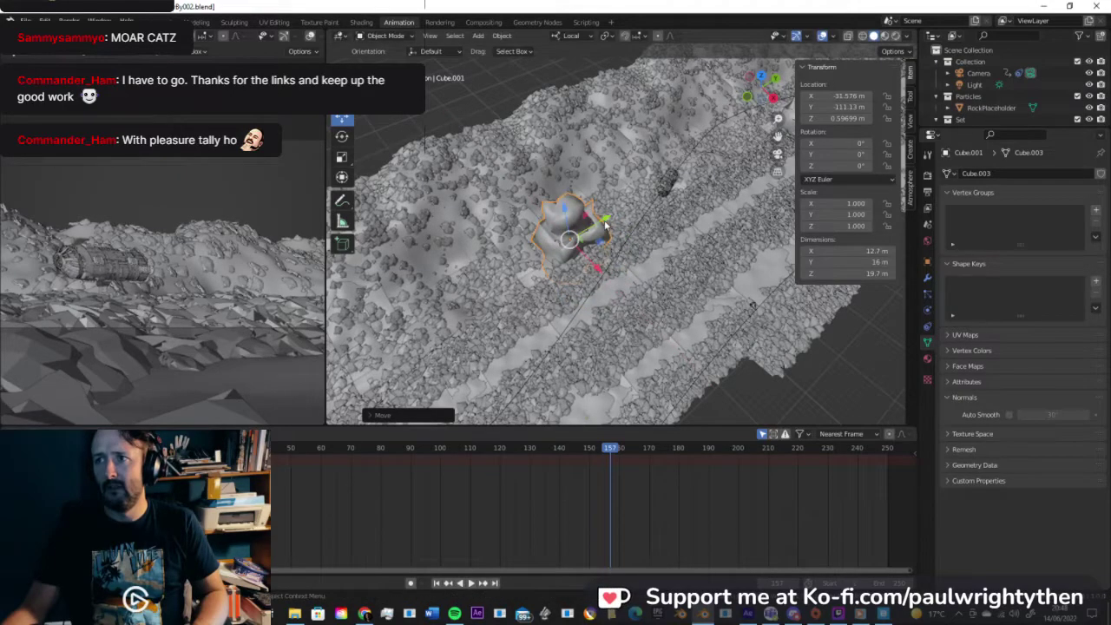
middle_drag(636, 227, 617, 261)
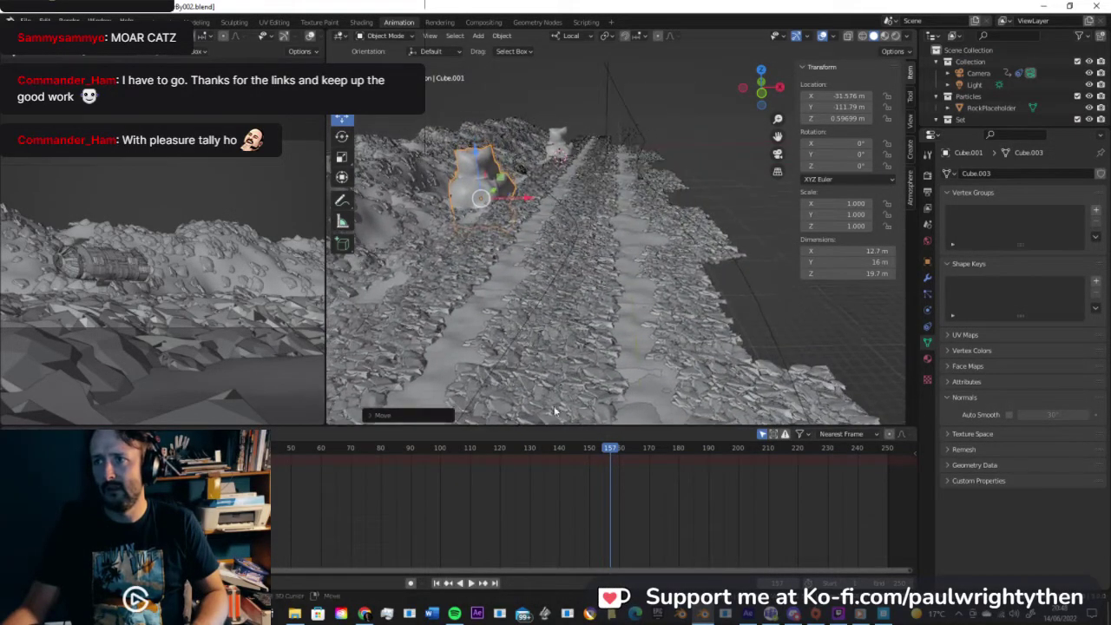
Step: At frame 221, duplicate the second rock, scale the copy to 1.665, and place it at about X -28.01 m, Y -156.17 m
drag(610, 446, 800, 498)
middle_drag(649, 218, 618, 258)
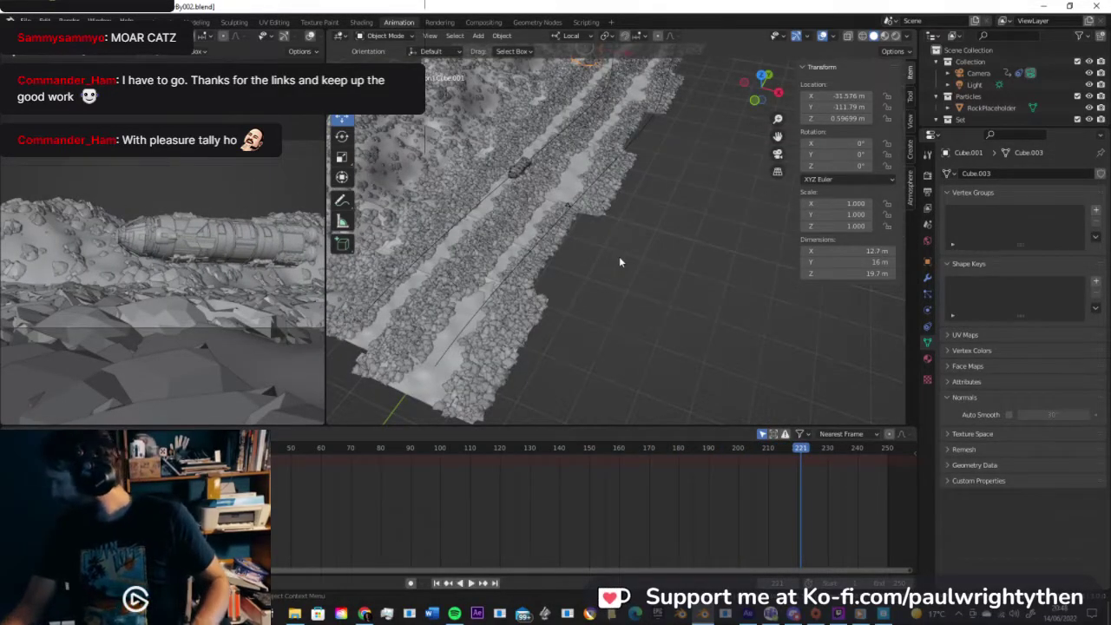
middle_drag(589, 205, 675, 233)
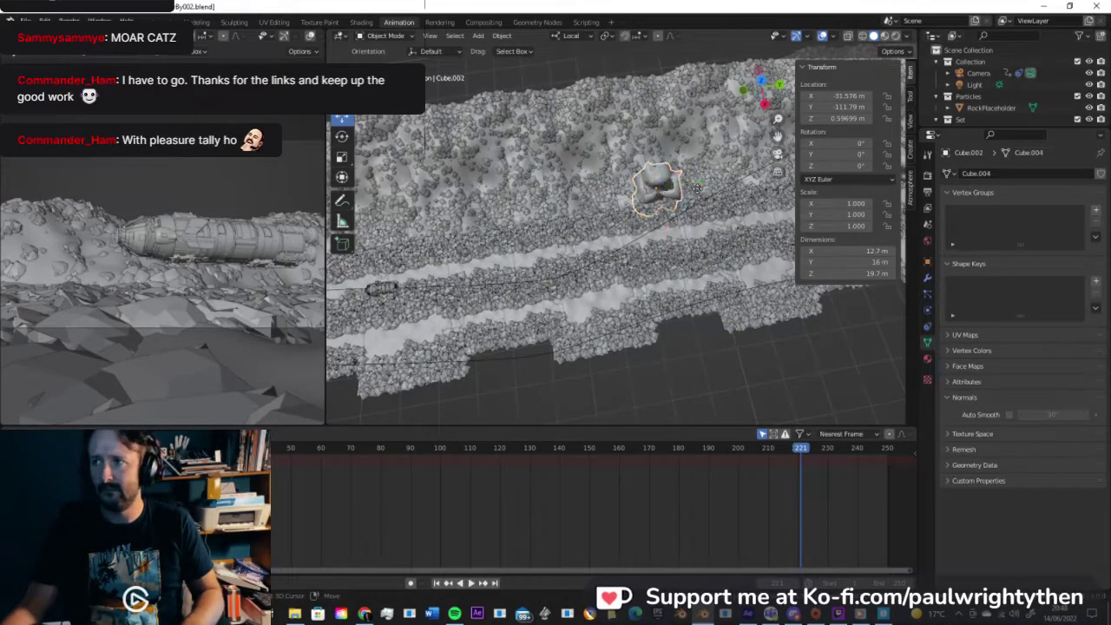
key(g)
click(516, 210)
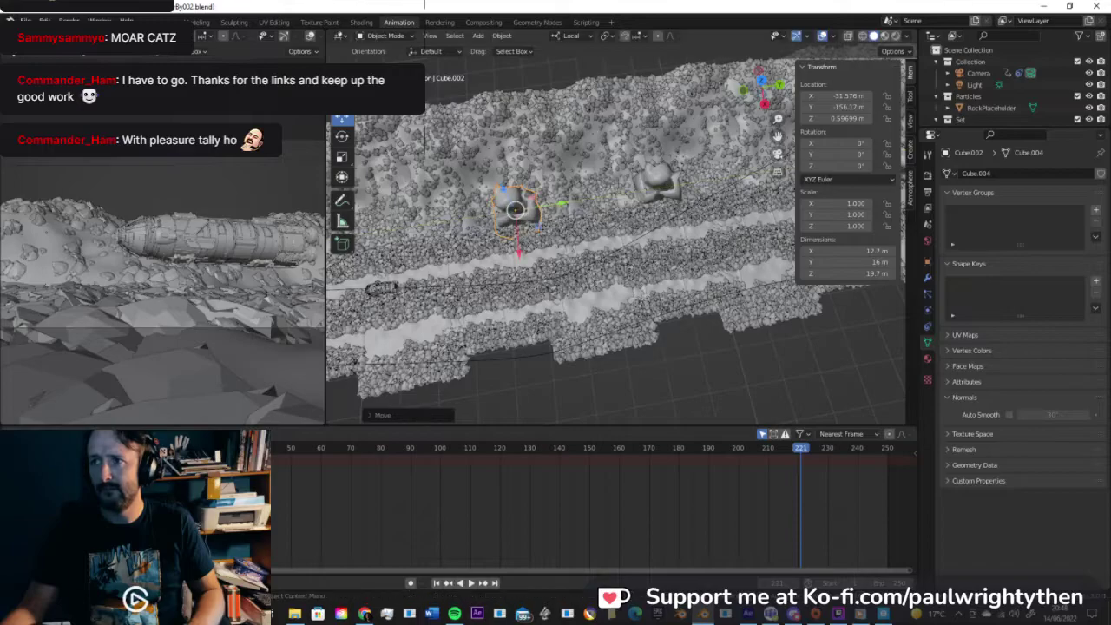
middle_drag(606, 202, 496, 230)
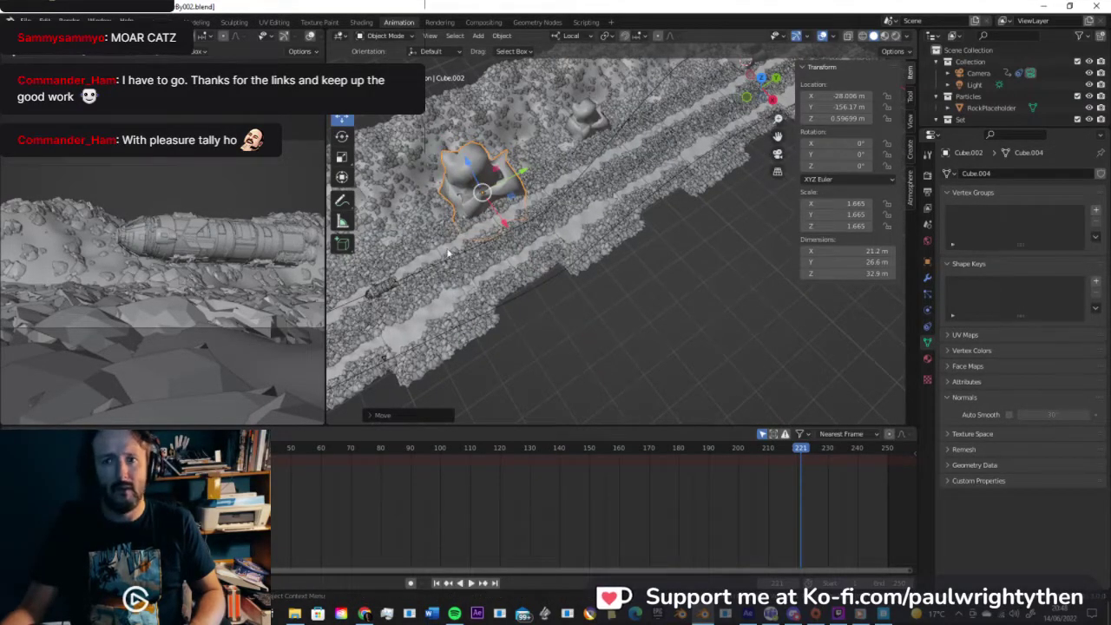
Step: Play and scrub the fly-by to check the scaled rock in the camera view, stopping at frame 113
key(space)
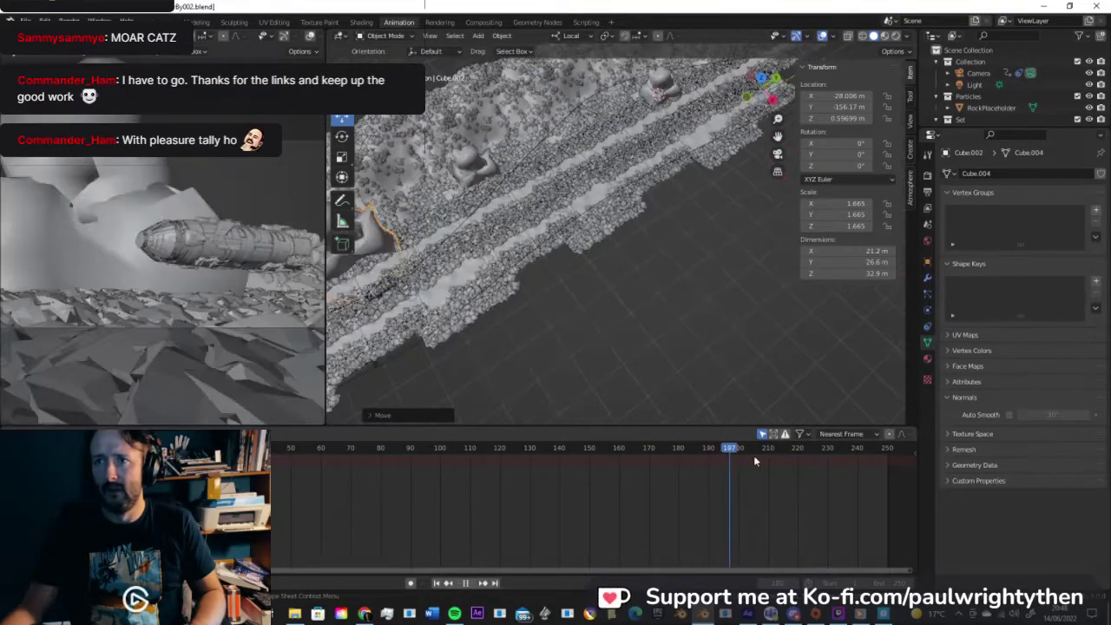
drag(780, 456, 911, 453)
drag(760, 449, 478, 433)
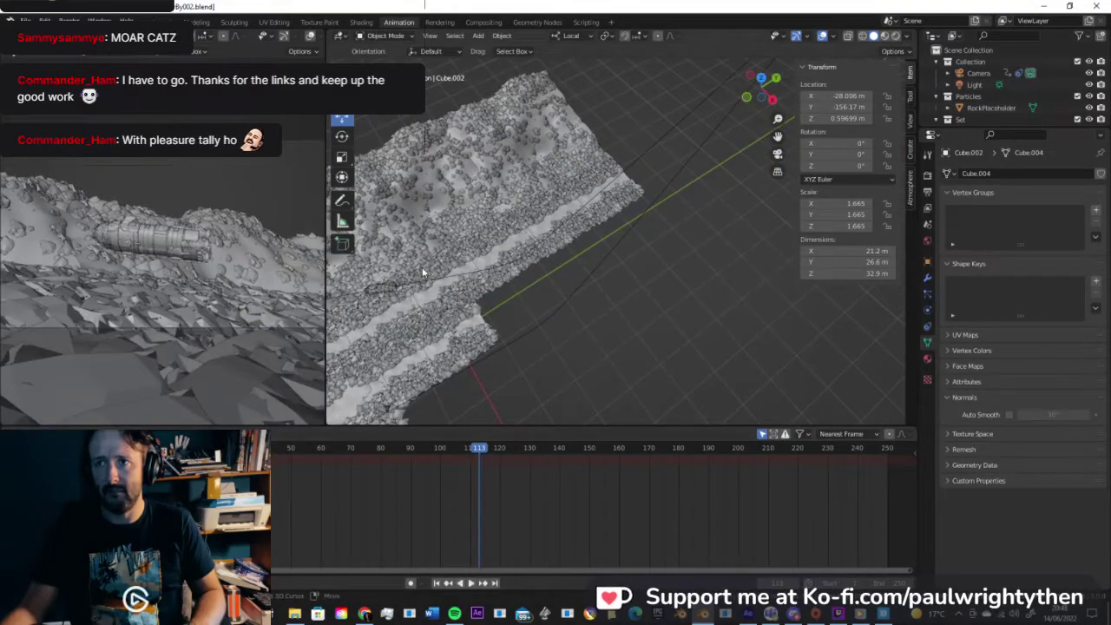
Step: Duplicate the unscaled rock copy beside the track and move the duplicate across the path to about X -4.34 m, Y -82.25 m
shift+middle_drag(423, 273, 651, 211)
scroll(550, 228, down, 2)
shift+middle_drag(550, 228, 597, 208)
scroll(597, 208, up, 1)
shift+middle_drag(606, 299, 588, 228)
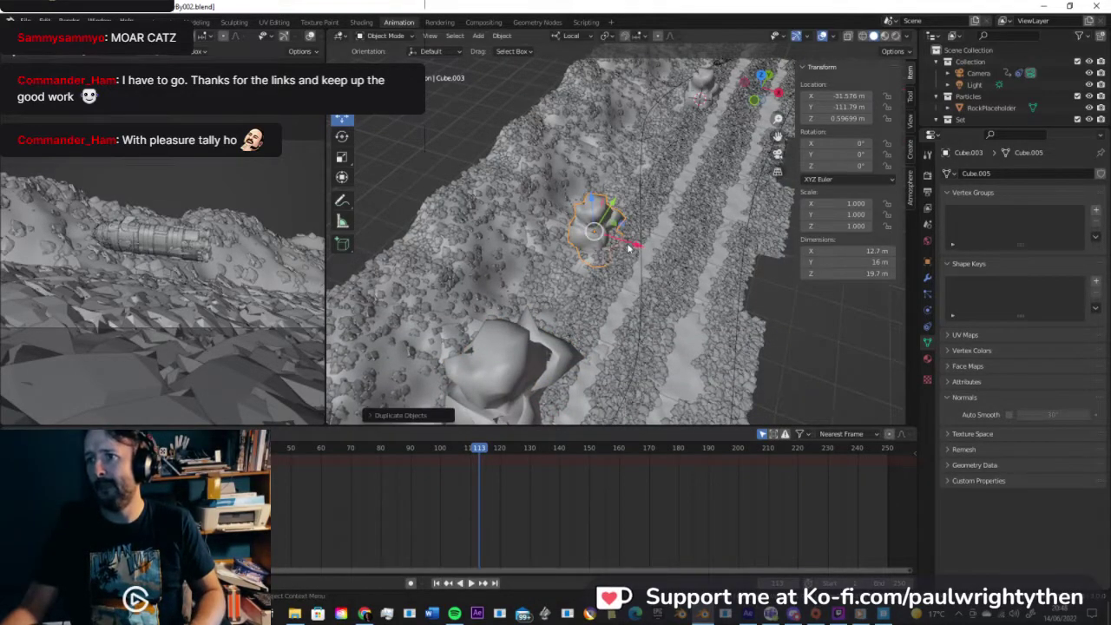
drag(741, 277, 745, 280)
middle_drag(745, 279, 642, 381)
shift+middle_drag(495, 153, 486, 182)
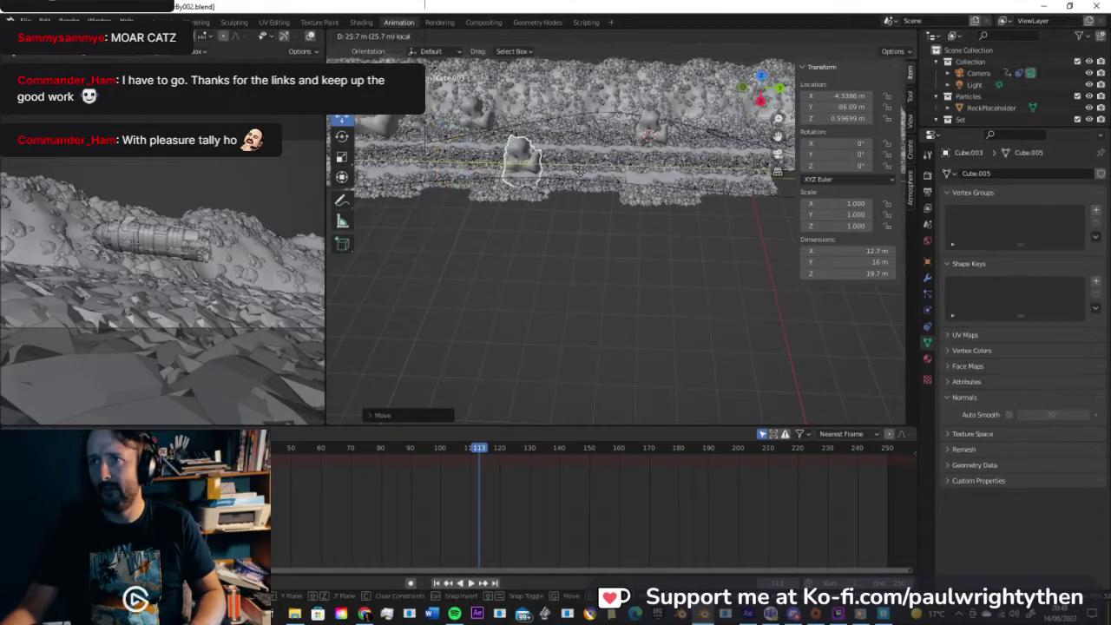
middle_drag(597, 173, 527, 390)
Step: At frame 182, duplicate the foreground rock and place the copy at about X 2.42 m, Y -168.66 m, Z -1.02 m
drag(484, 449, 291, 454)
key(space)
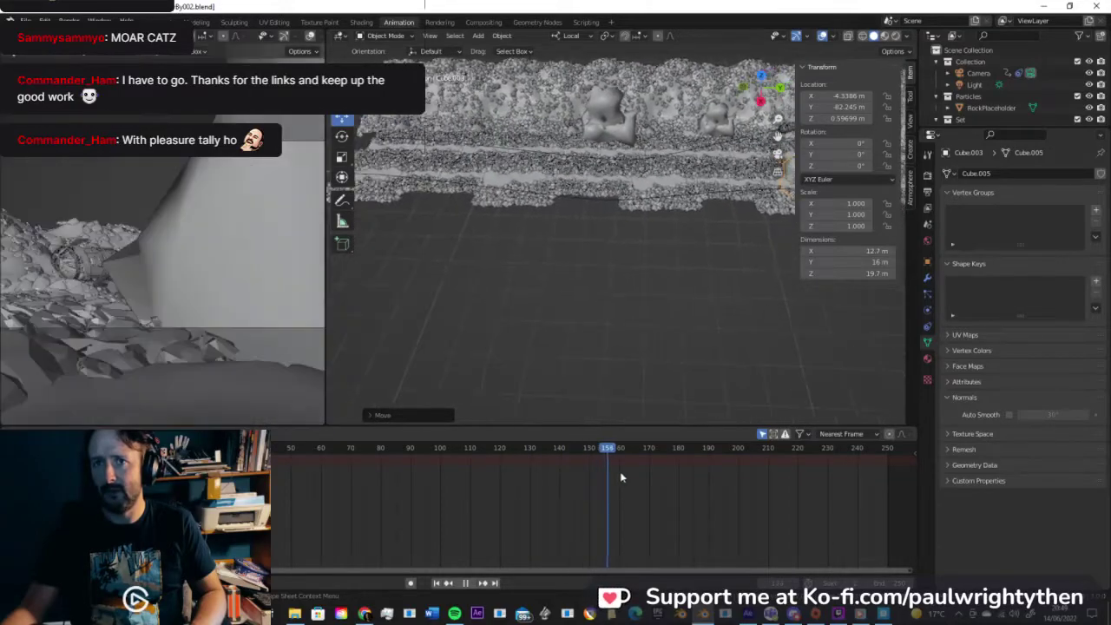
drag(718, 466, 684, 460)
shift+middle_drag(711, 188, 446, 280)
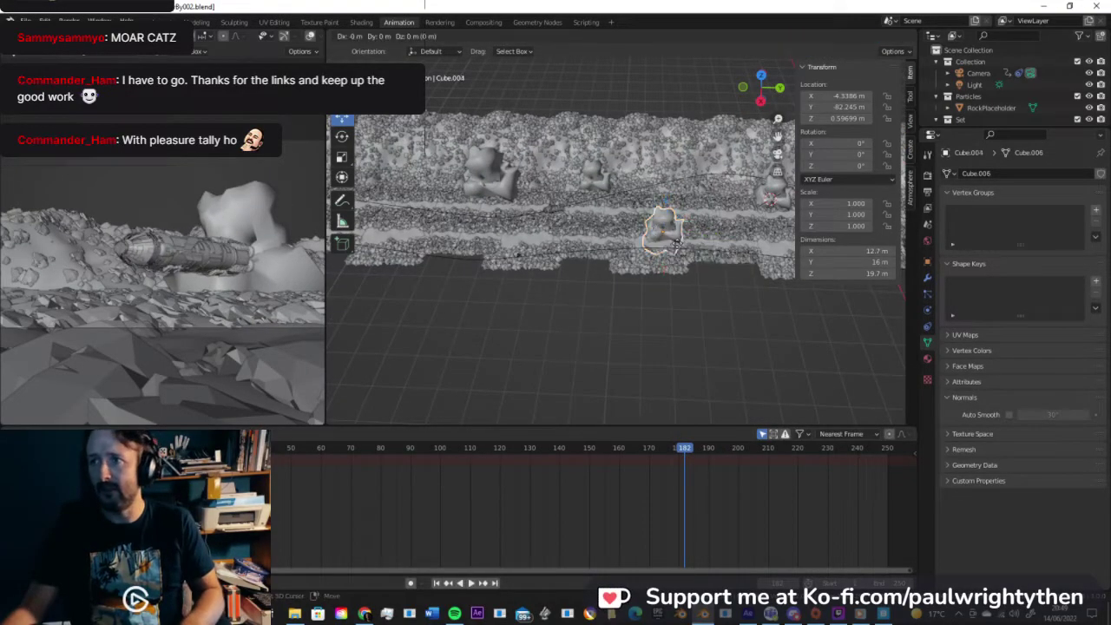
middle_drag(469, 250, 374, 199)
middle_drag(508, 200, 580, 202)
scroll(590, 236, down, 5)
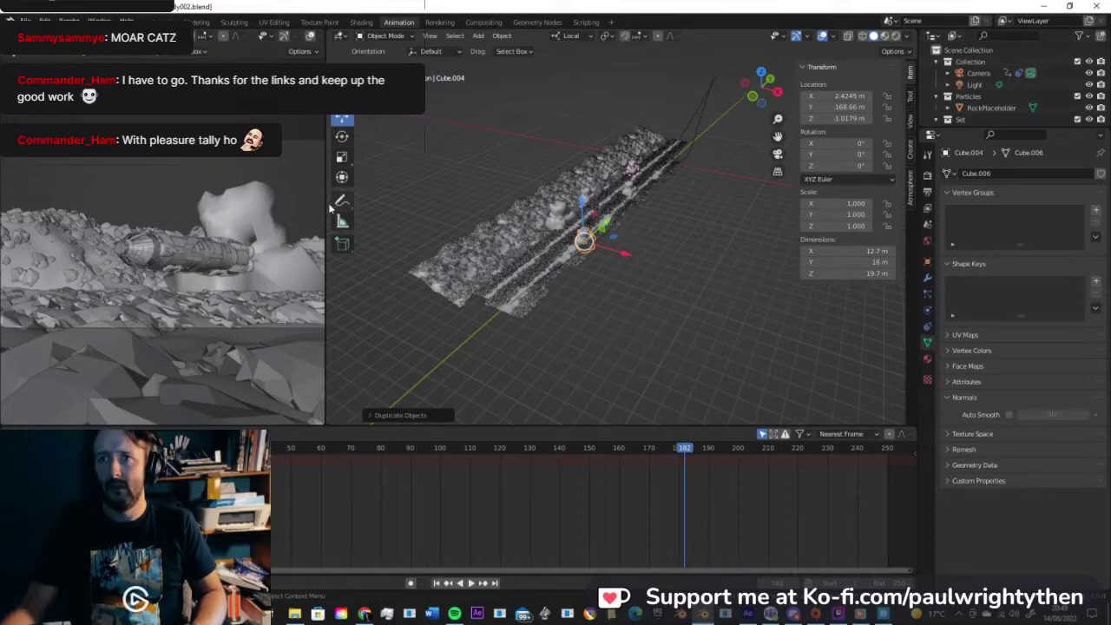
Step: Widen the camera viewport, and play the fly-by in Solid shading in the Layout workspace
drag(402, 206, 404, 207)
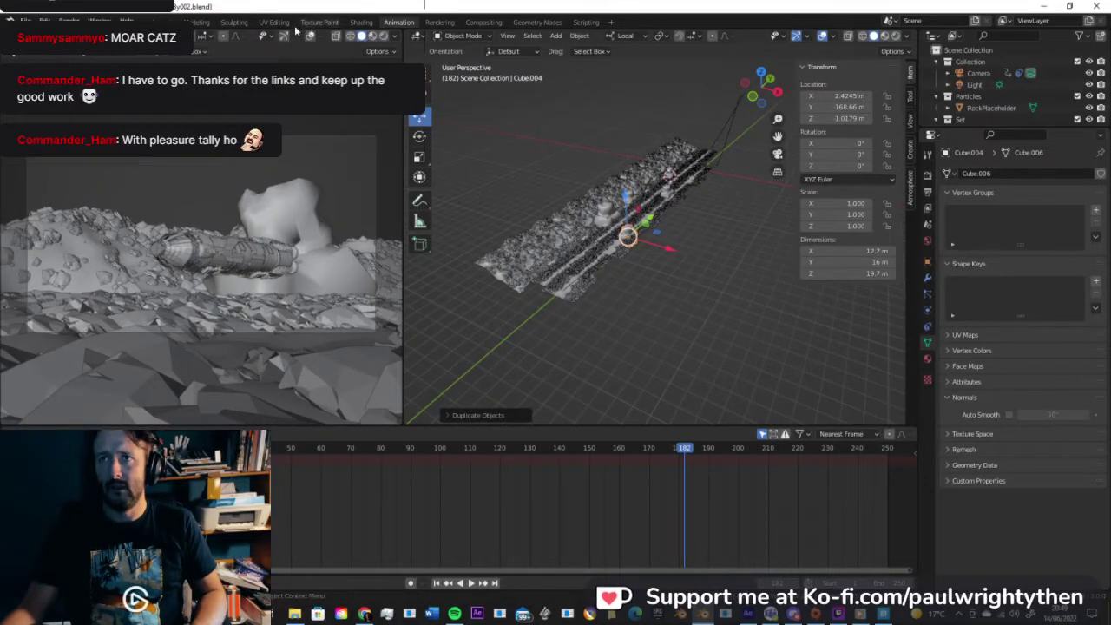
click(159, 22)
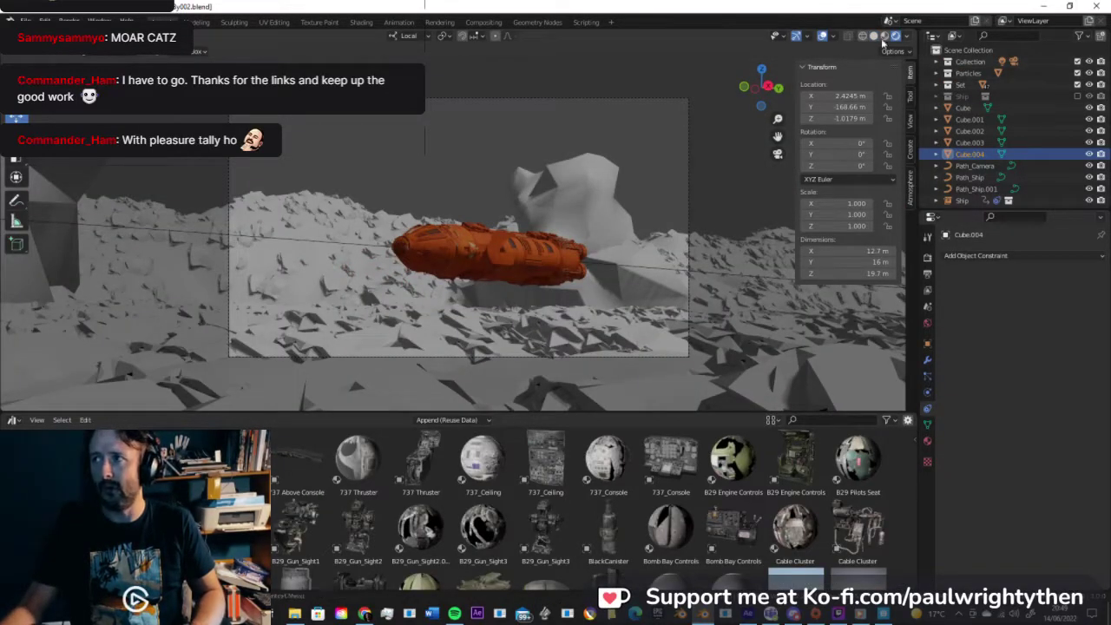
click(874, 36)
key(space)
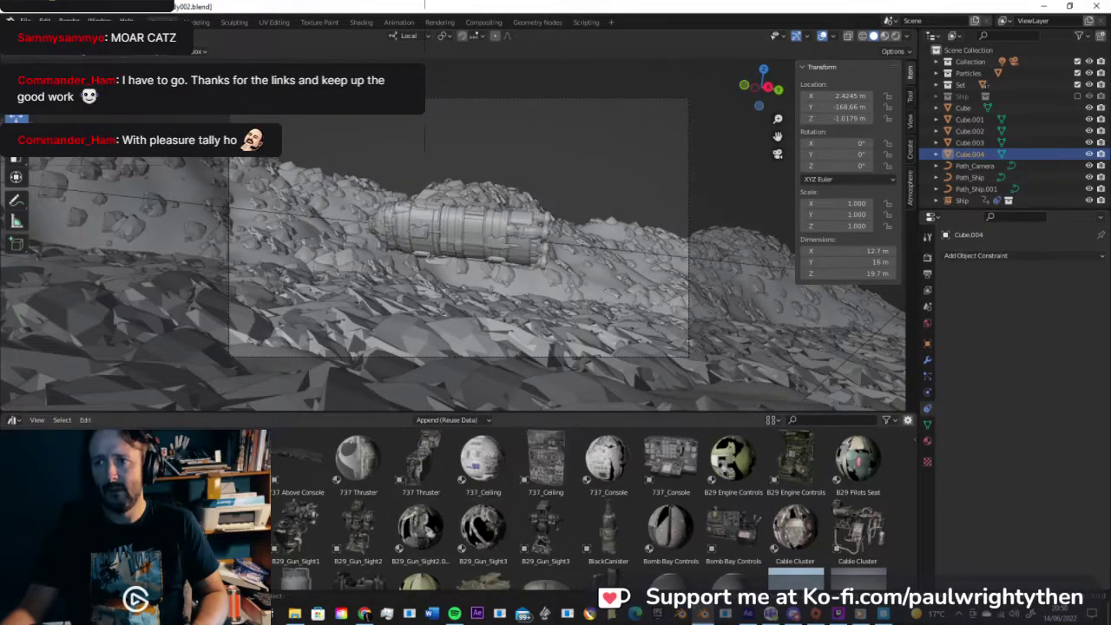
Step: Preview the fly-by in Material Preview shading and inspect the whole terrain from outside the camera
click(886, 37)
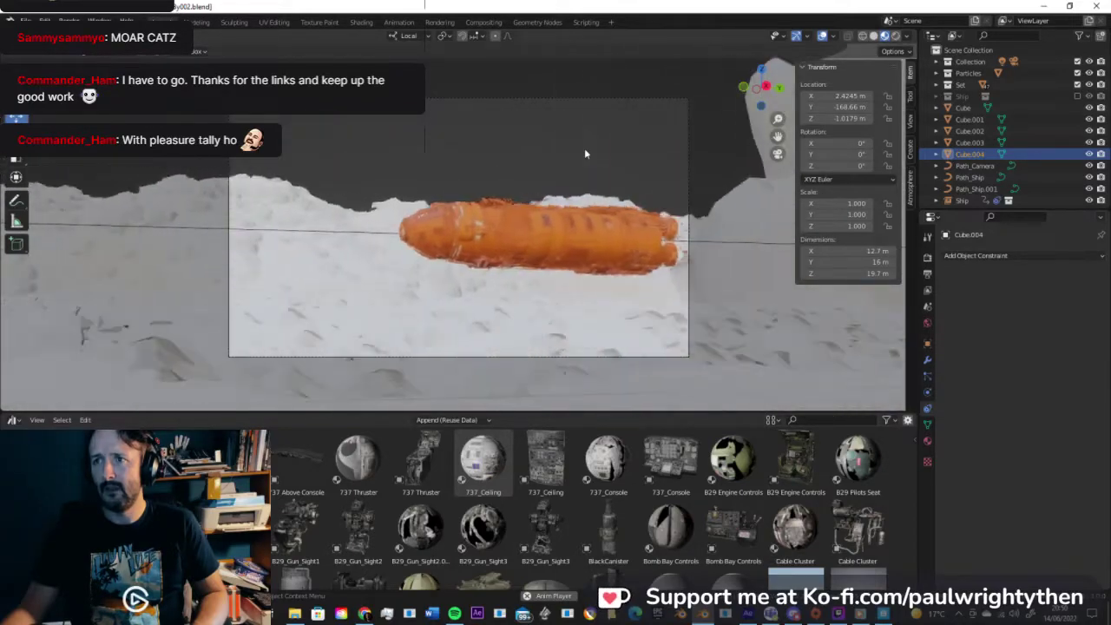
key(space)
key(KP_0)
scroll(644, 164, down, 8)
shift+middle_drag(567, 210, 842, 86)
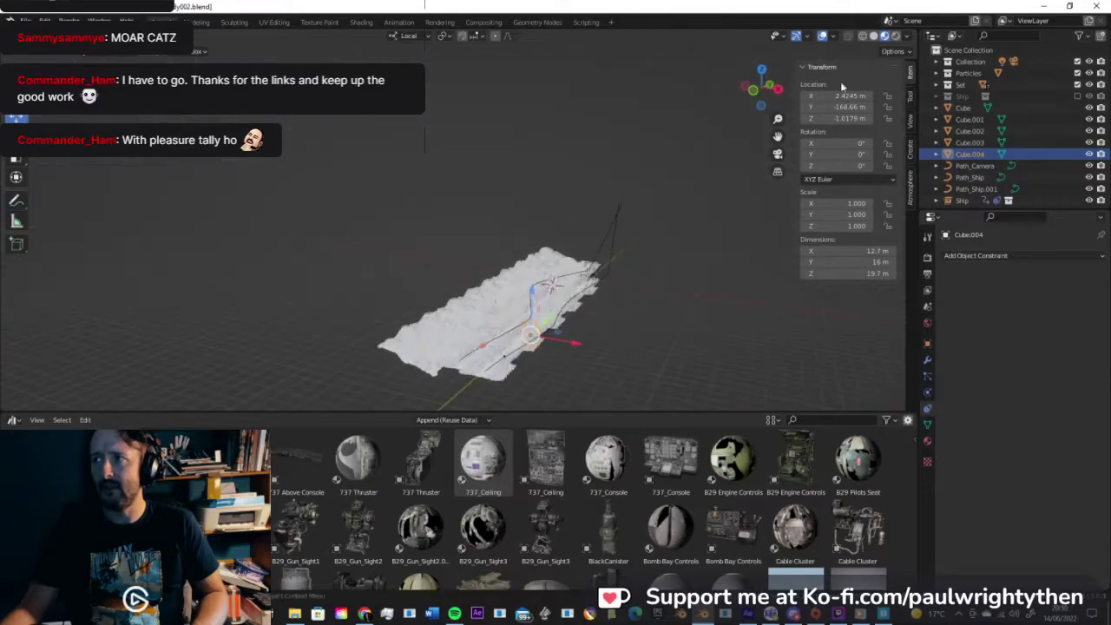
Step: Play the fly-by through the camera in Rendered shading and return the viewport to Solid shading
click(907, 36)
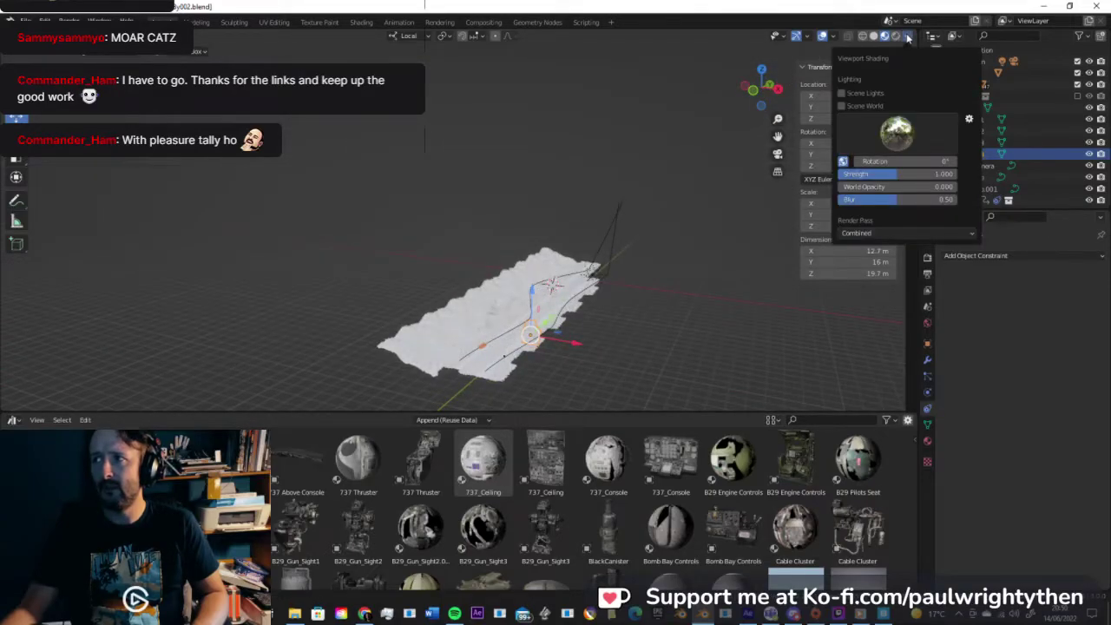
click(896, 36)
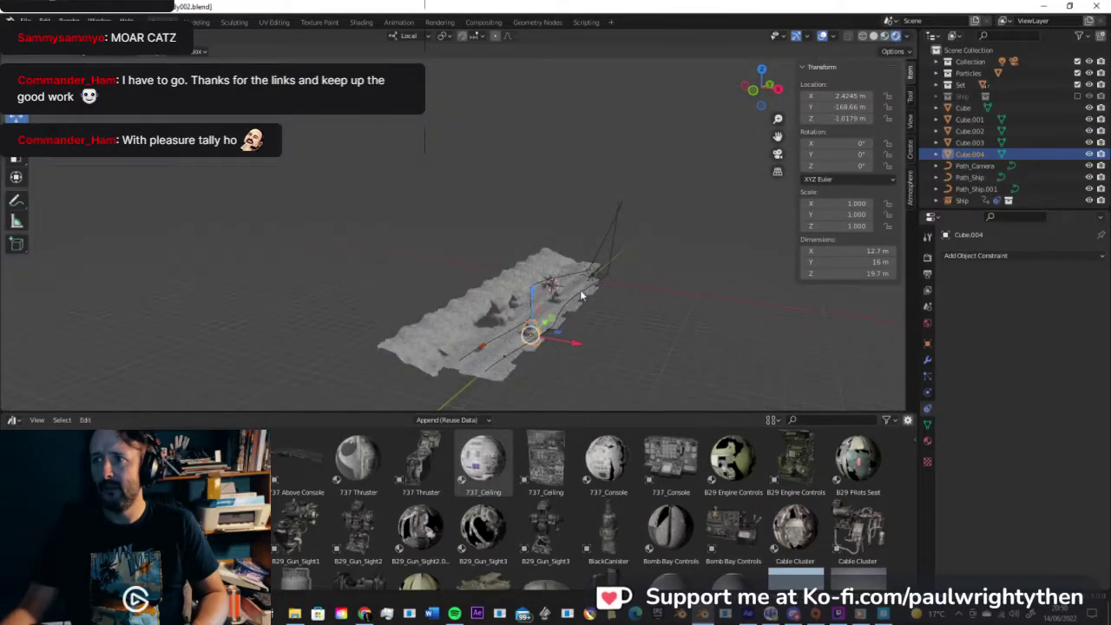
scroll(581, 296, up, 3)
key(KP_0)
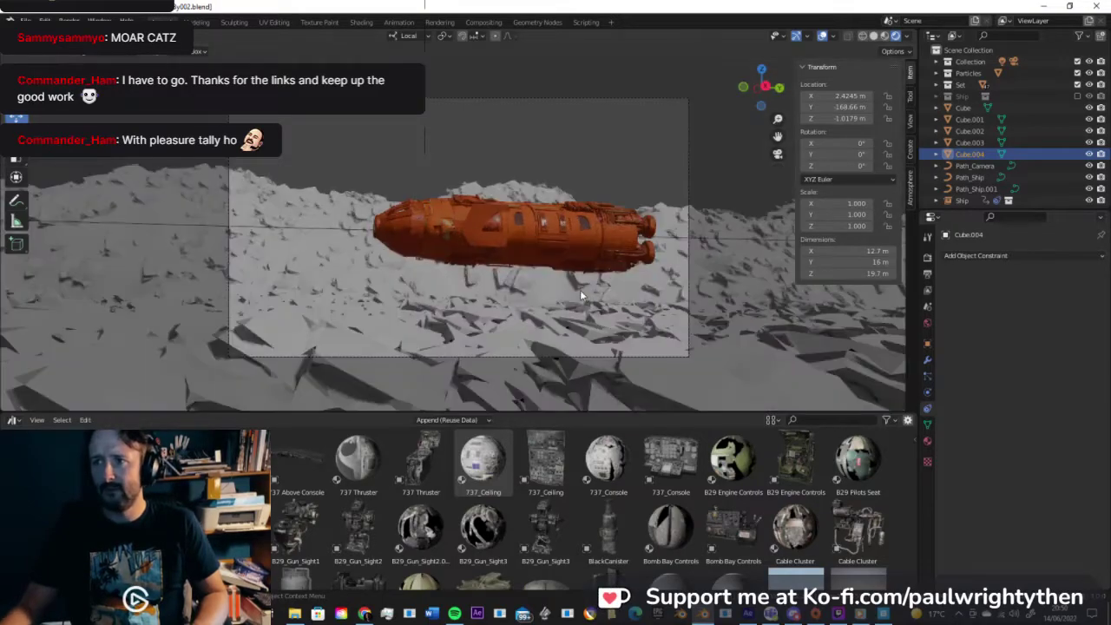
key(space)
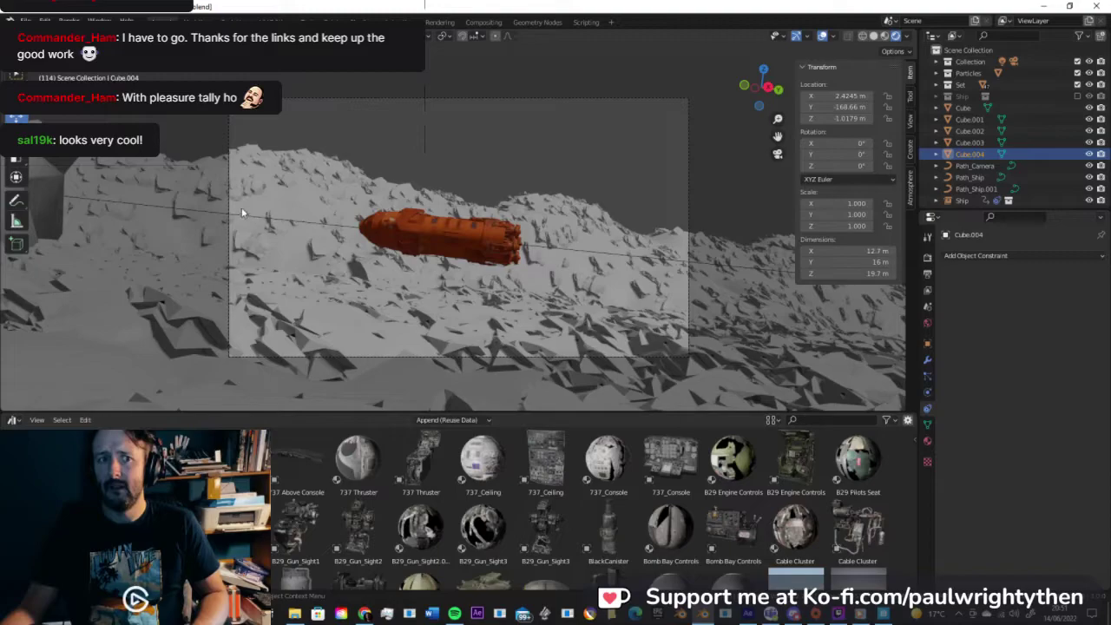
click(874, 37)
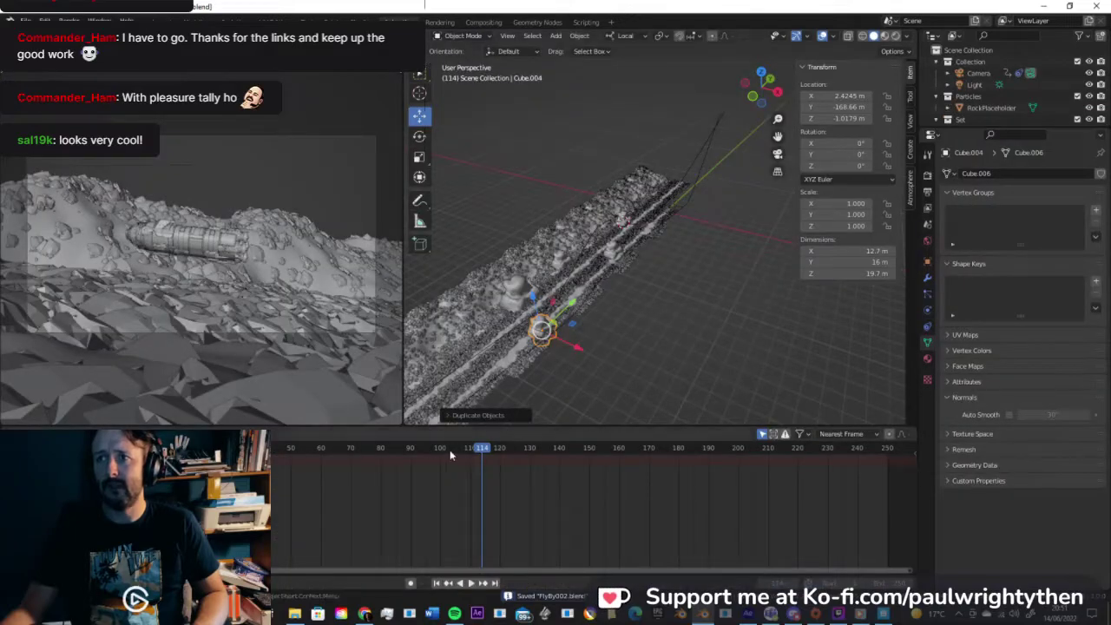
Step: Examine the ship's descent toward the terrain in the camera and side views, scrubbing back and forth from about frame 68
key(space)
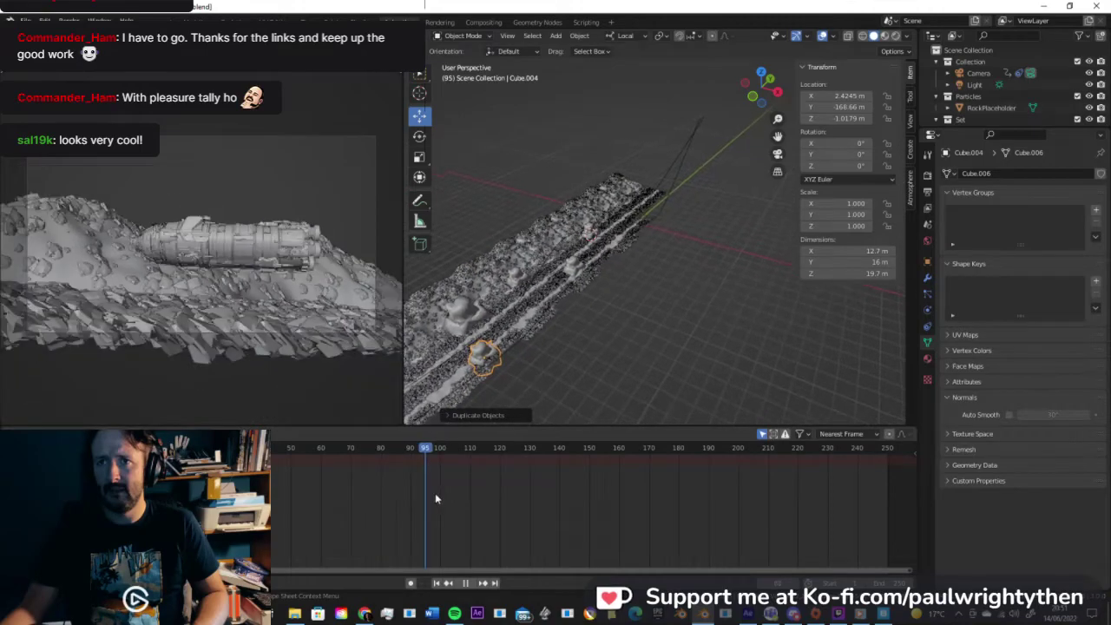
drag(388, 494, 344, 489)
middle_drag(616, 259, 538, 384)
scroll(613, 235, up, 8)
middle_drag(647, 296, 695, 272)
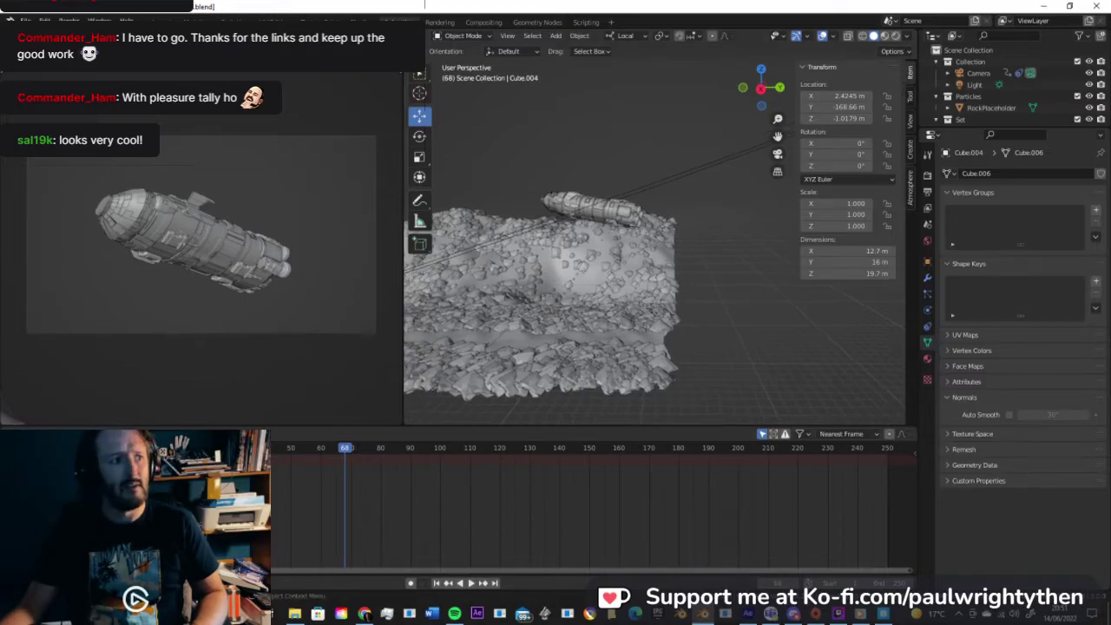
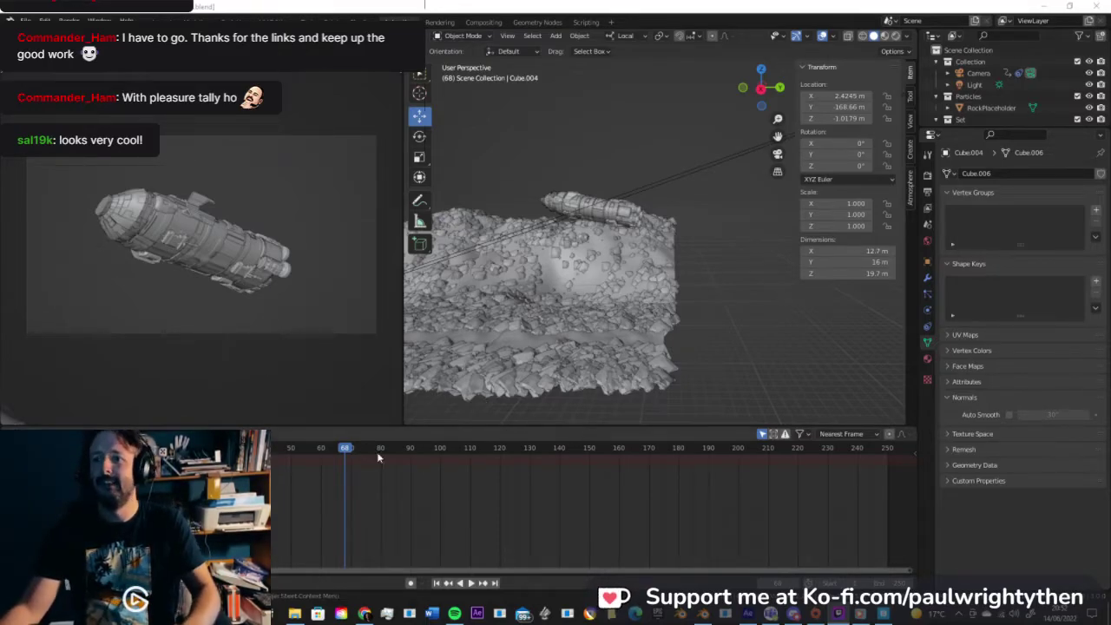
drag(354, 450, 489, 456)
drag(413, 460, 507, 483)
drag(422, 483, 361, 478)
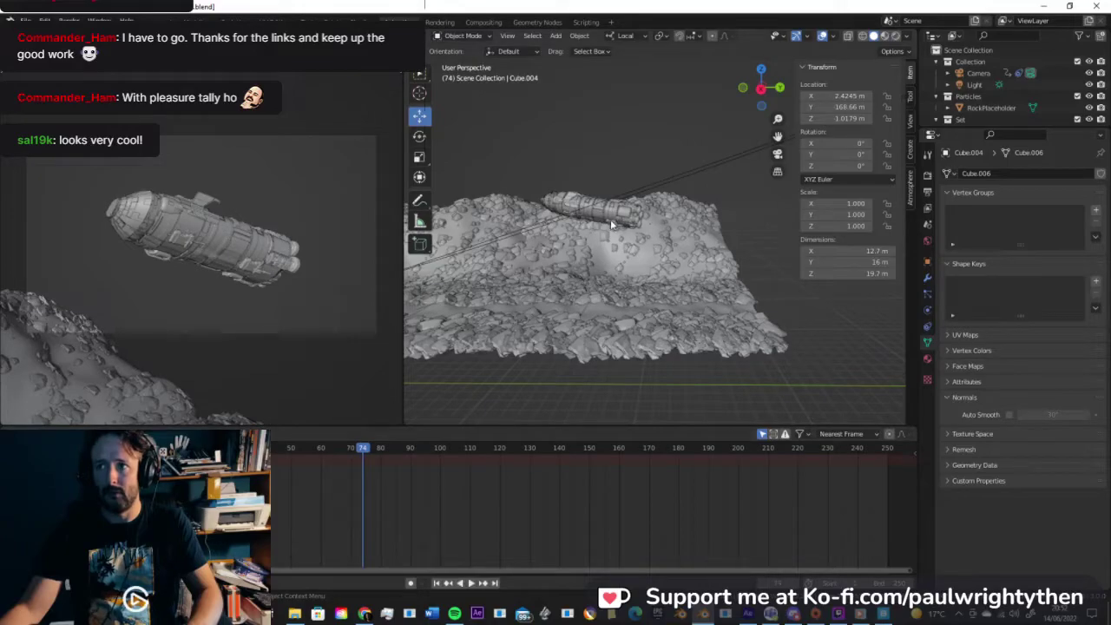
Step: Select the ship and keyframe its rotation at frame 0 with the X rotation set to about -23.6°
click(610, 219)
drag(359, 449, 142, 455)
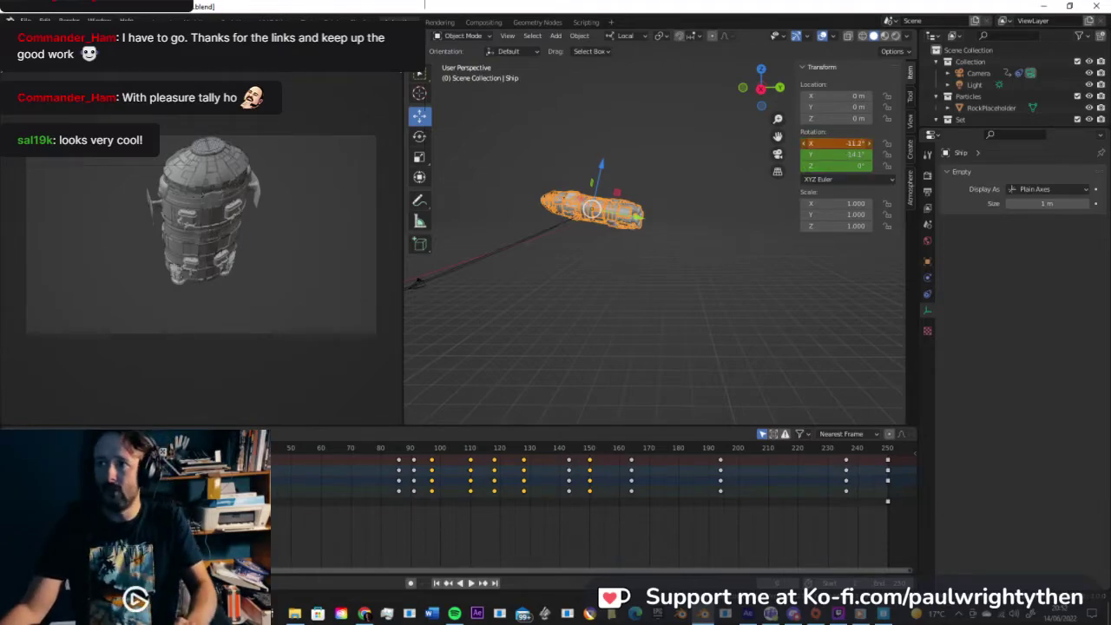
mouse_move(835, 143)
mouse_down()
mouse_move(804, 143)
mouse_move(847, 144)
mouse_up()
key(i)
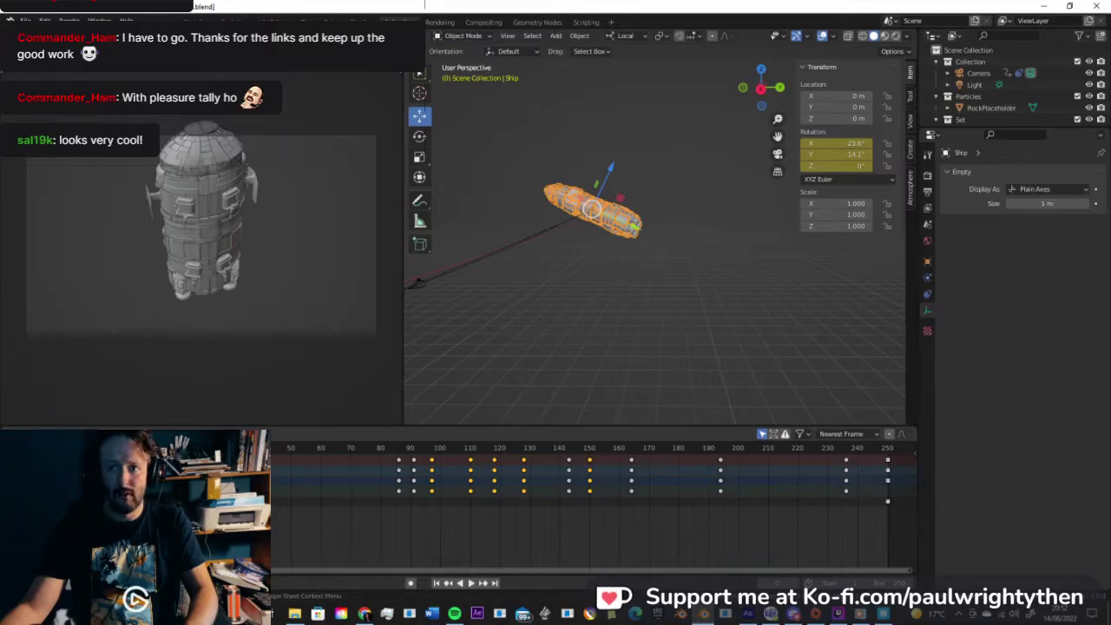
key(g)
key(Return)
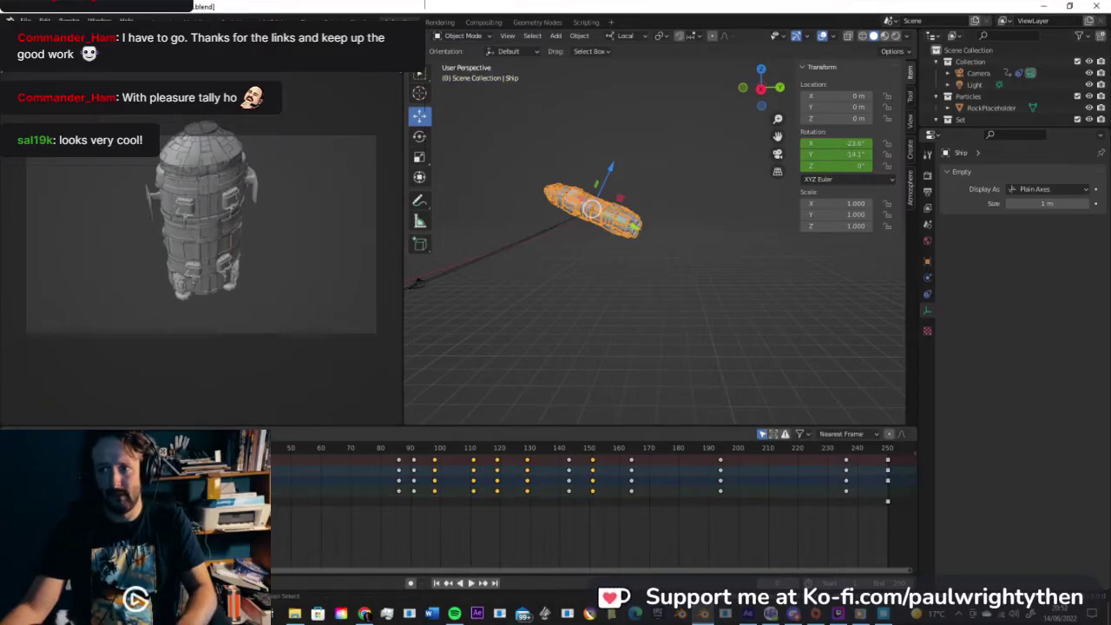
key(ctrl+z)
click(555, 491)
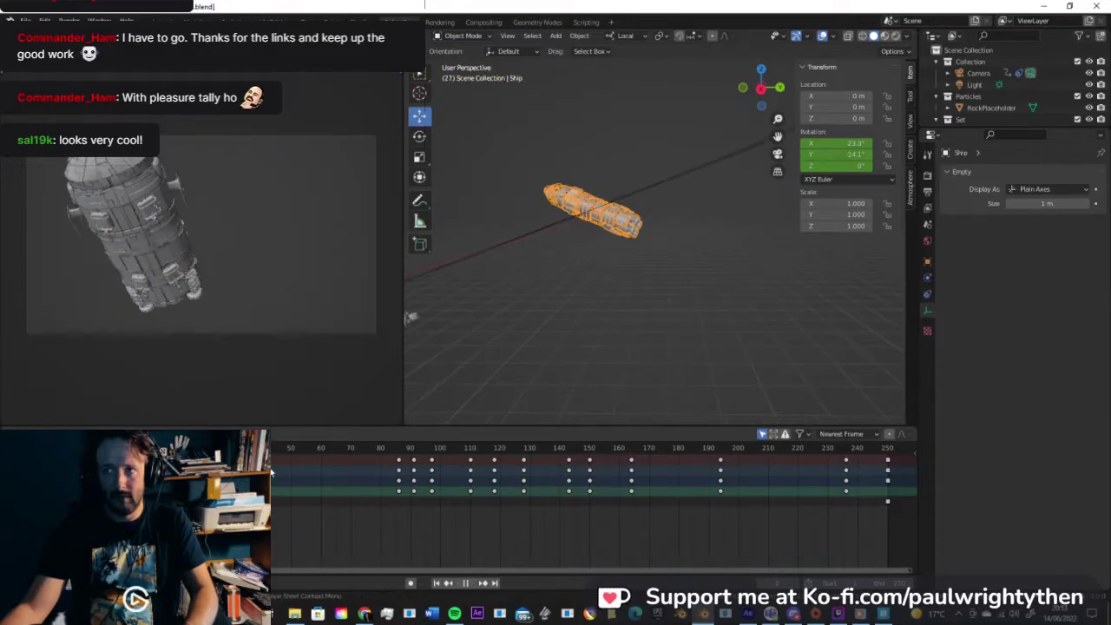
Step: Play the opening of the fly-by to check the ship's pitch on its approach
key(space)
key(Escape)
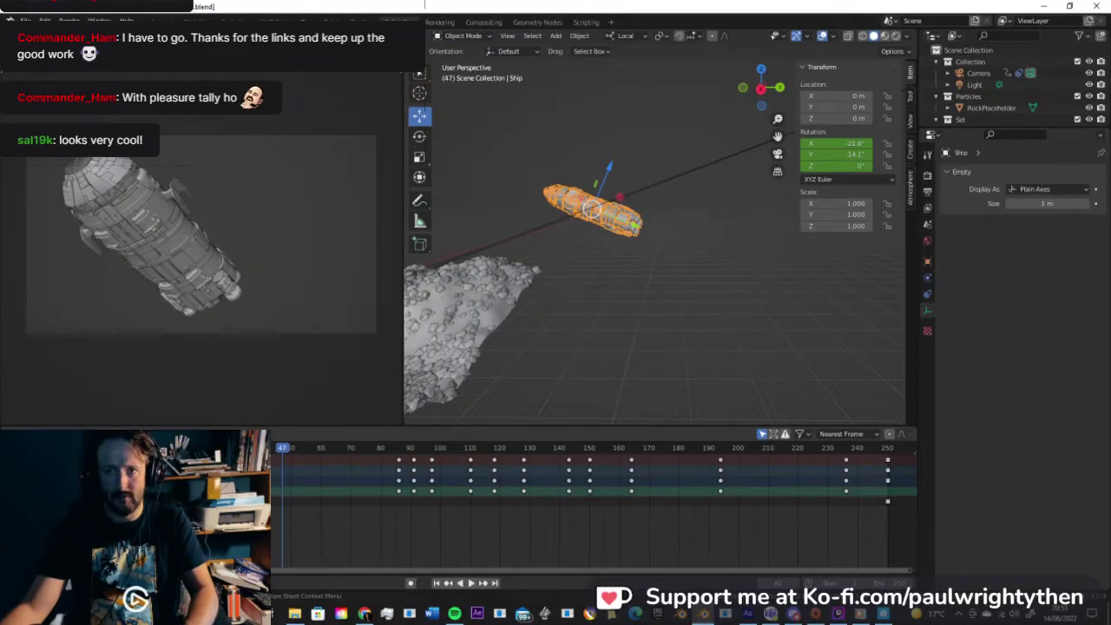
key(space)
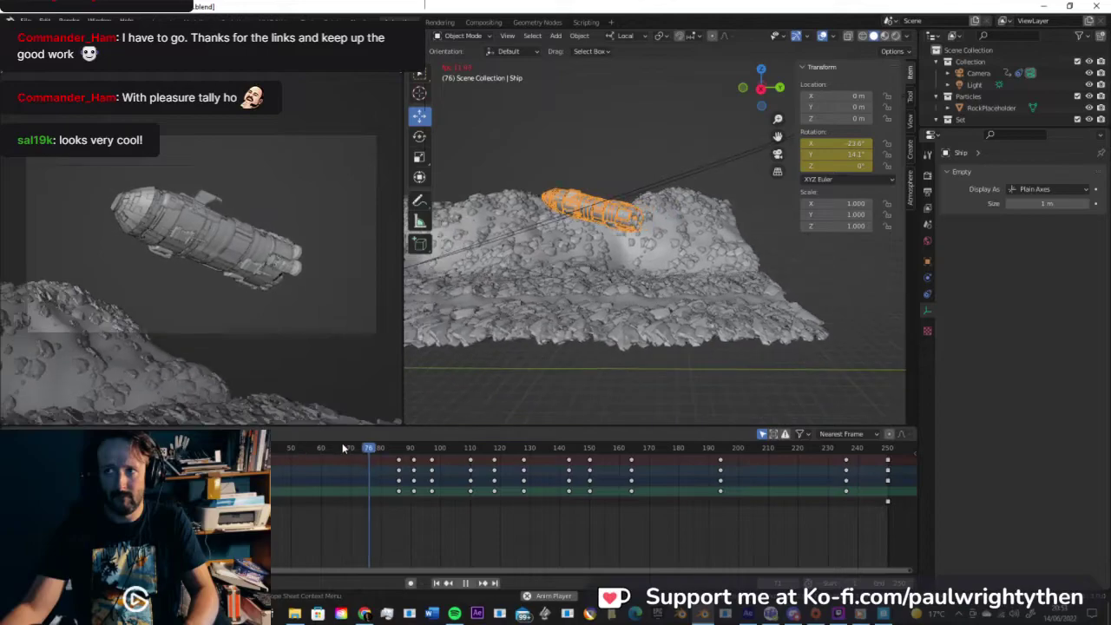
drag(366, 451, 222, 451)
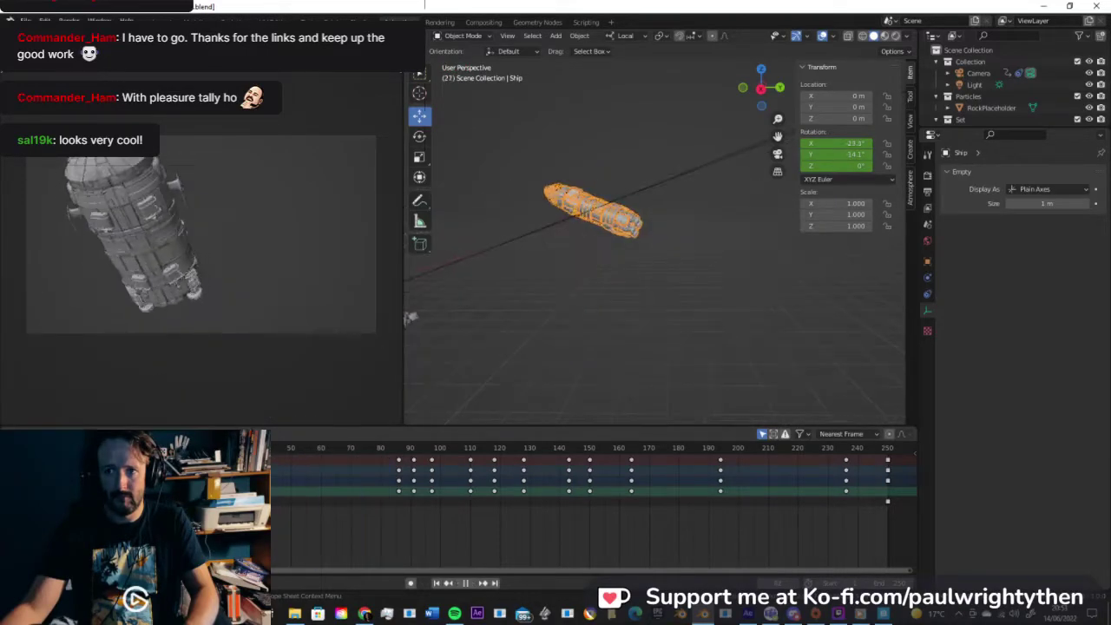
Step: At frame 1, keyframe the ship's X rotation at about -39.9° and play back the approach
key(shift+Left)
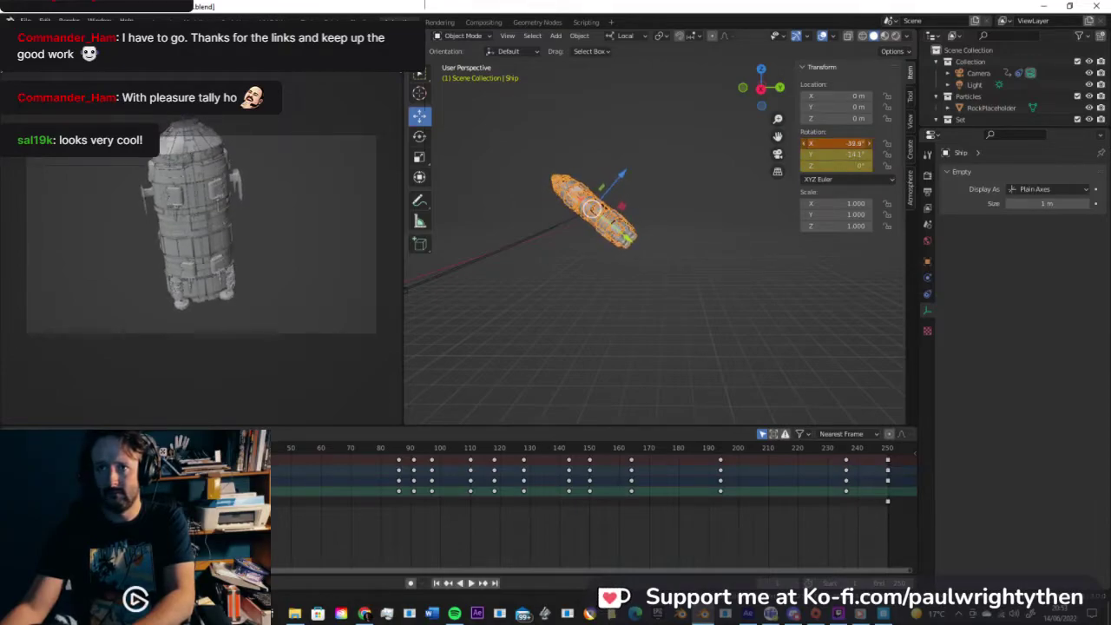
right_click(855, 143)
click(855, 142)
key(space)
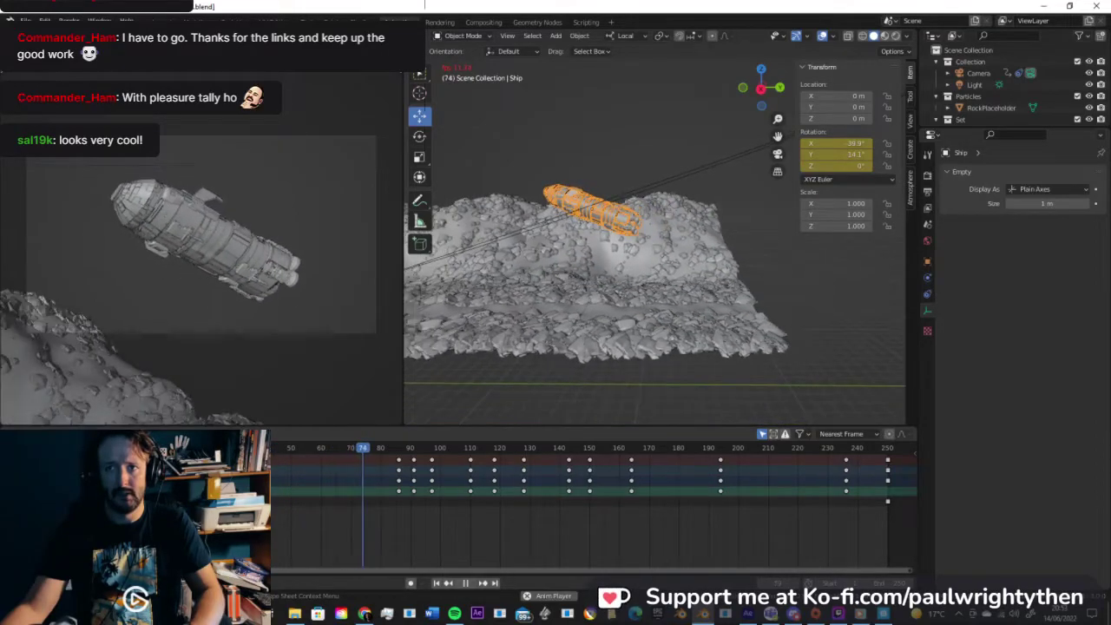
key(space)
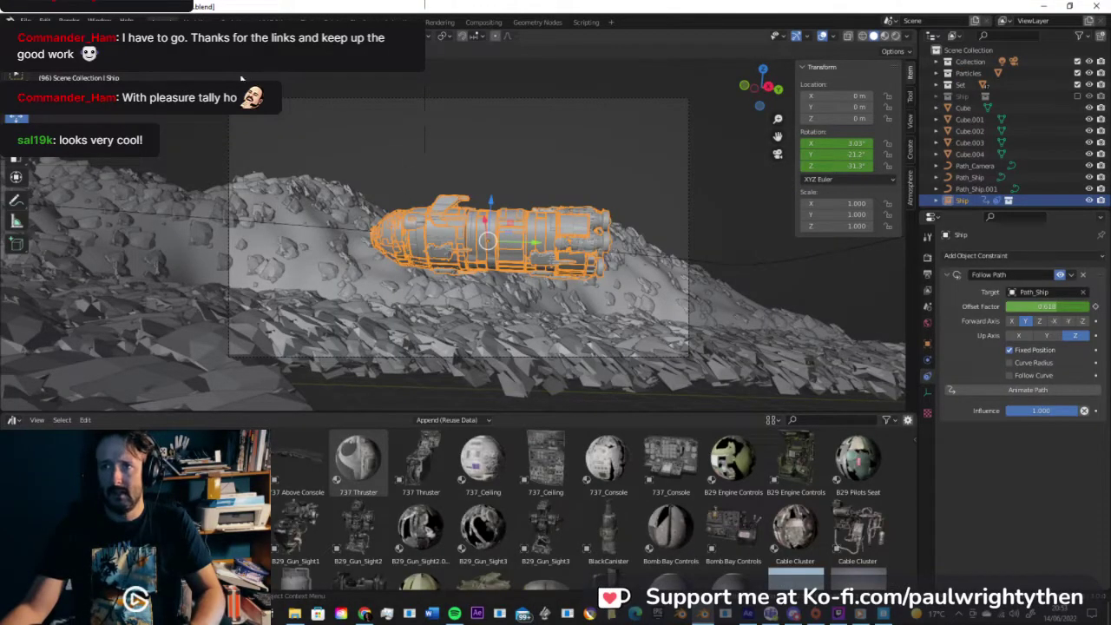
Step: Replace the Asset Browser in the Layout workspace with a Timeline and play the fly-by through the camera
click(14, 420)
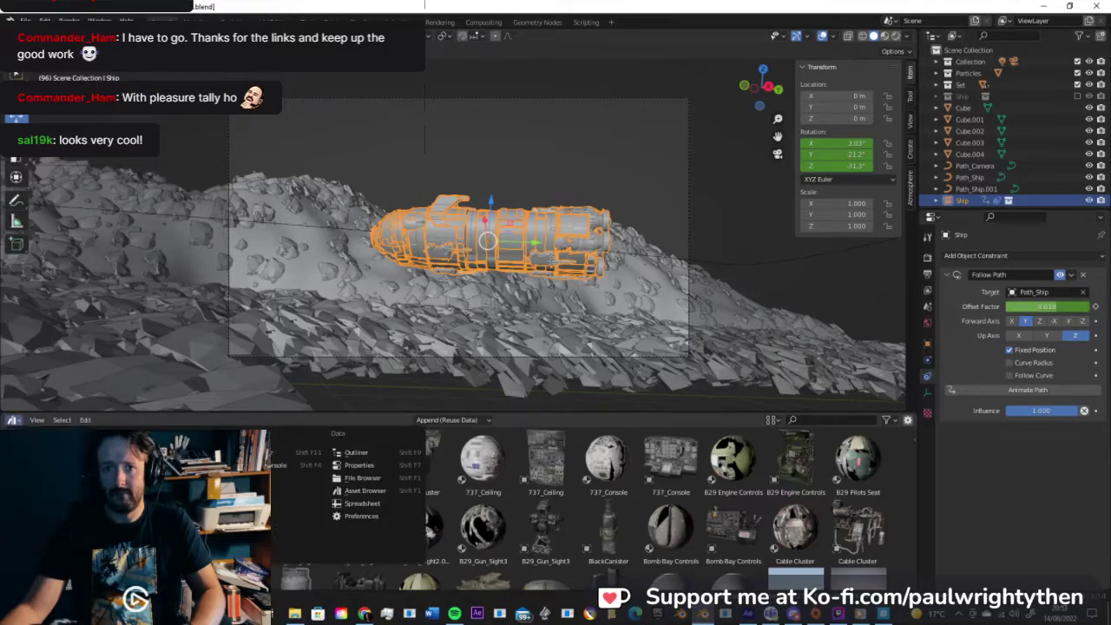
click(151, 465)
drag(126, 433, 34, 434)
key(space)
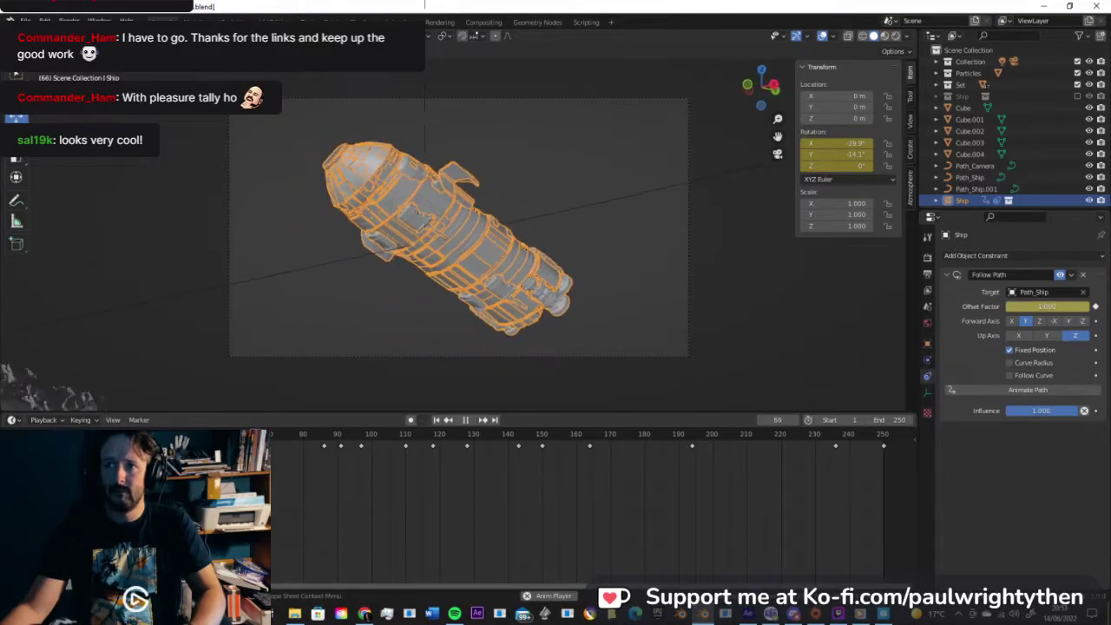
Step: Hide the viewport gizmos and overlays and replay the fly-by from the first frame
click(800, 38)
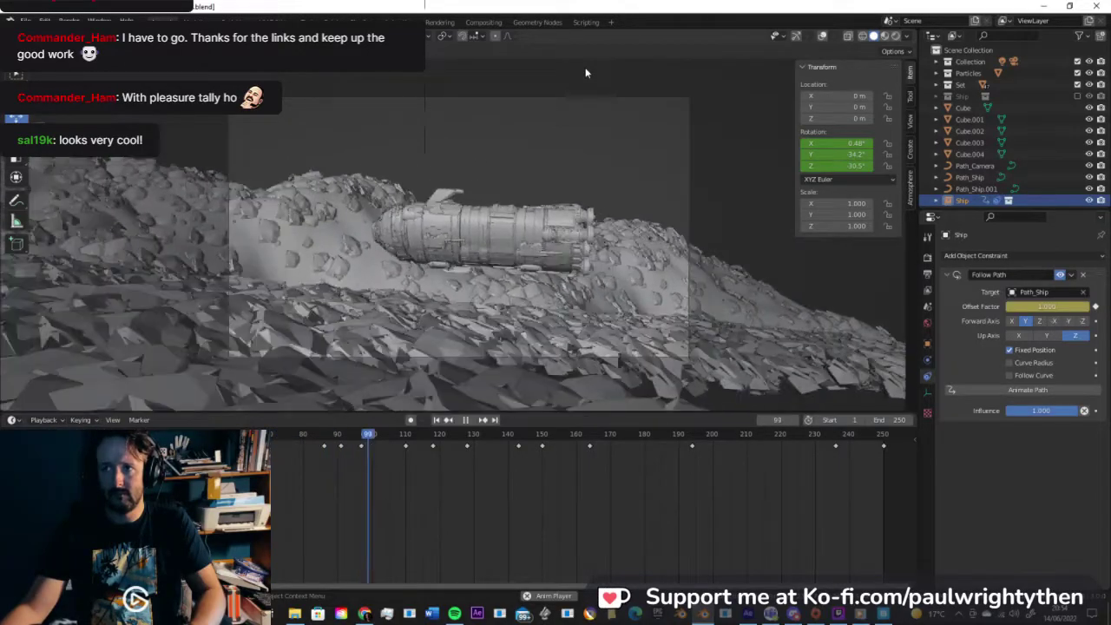
key(space)
key(shift+Left)
key(space)
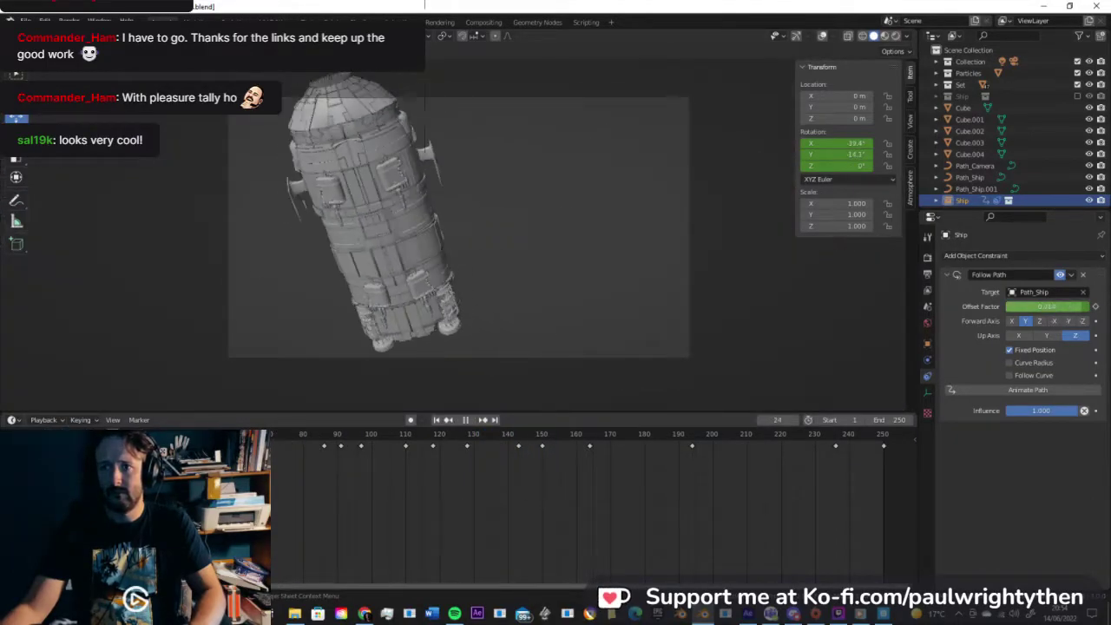
Step: Stop the playback, show the viewport overlays again and step through the ship's keyframed poses around frame 86
key(space)
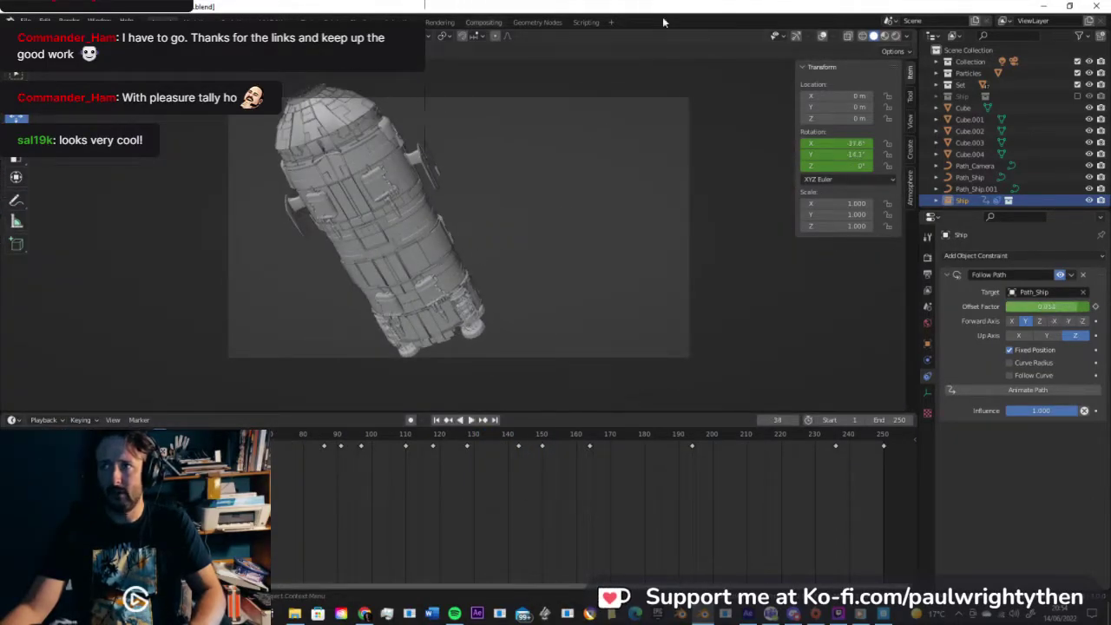
click(821, 36)
drag(159, 435, 323, 452)
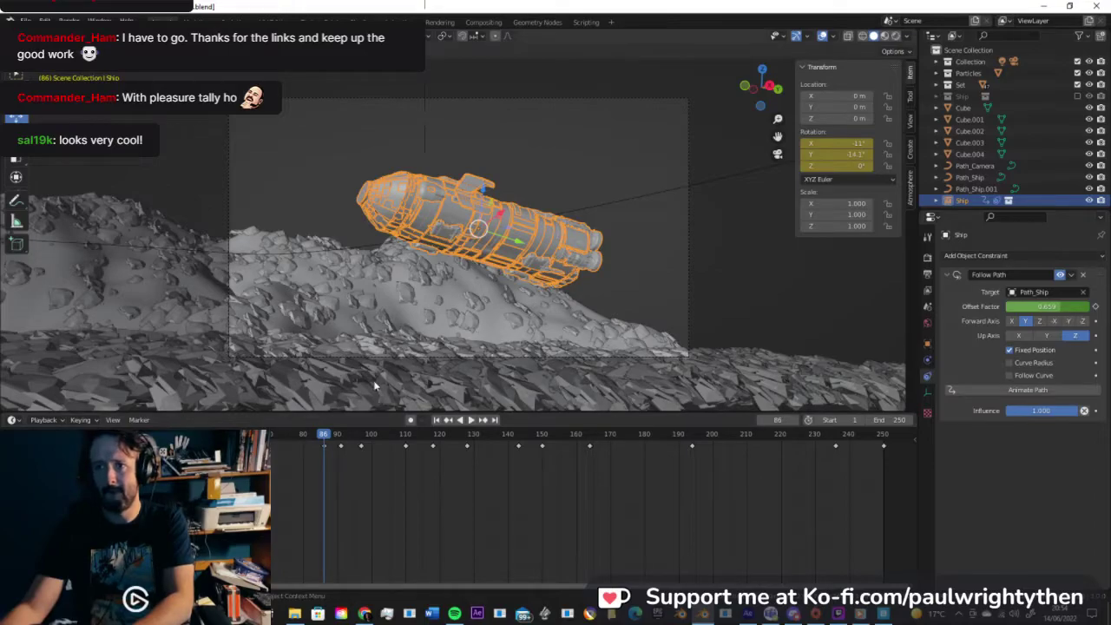
key(Up)
key(Up)
key(Down)
key(Down)
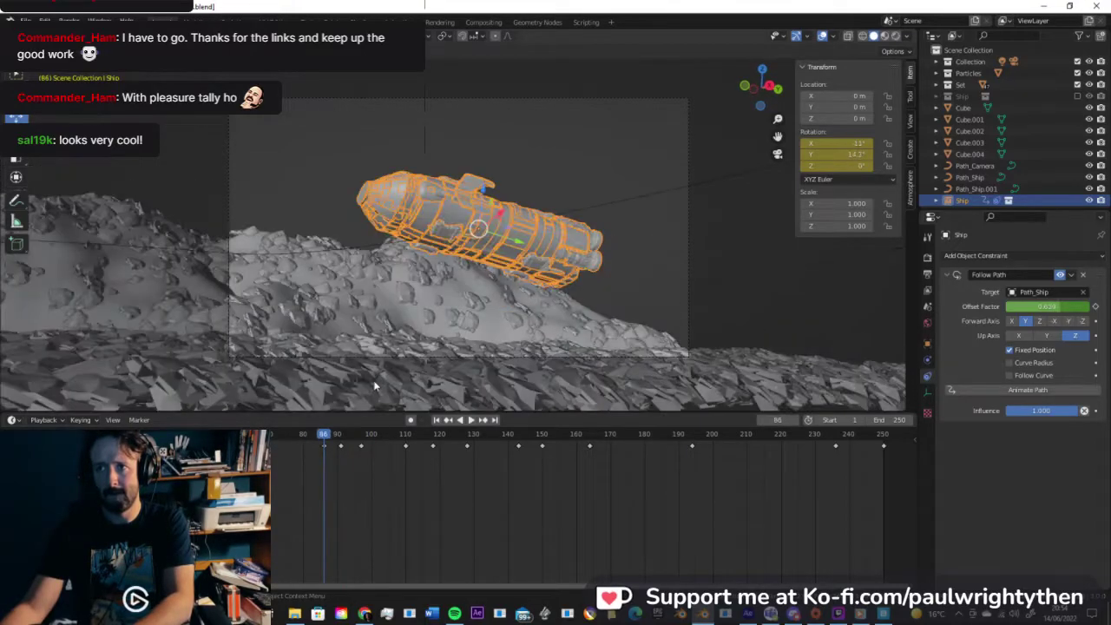
mouse_move(329, 442)
mouse_down()
mouse_move(362, 442)
mouse_move(305, 445)
mouse_move(323, 450)
mouse_up()
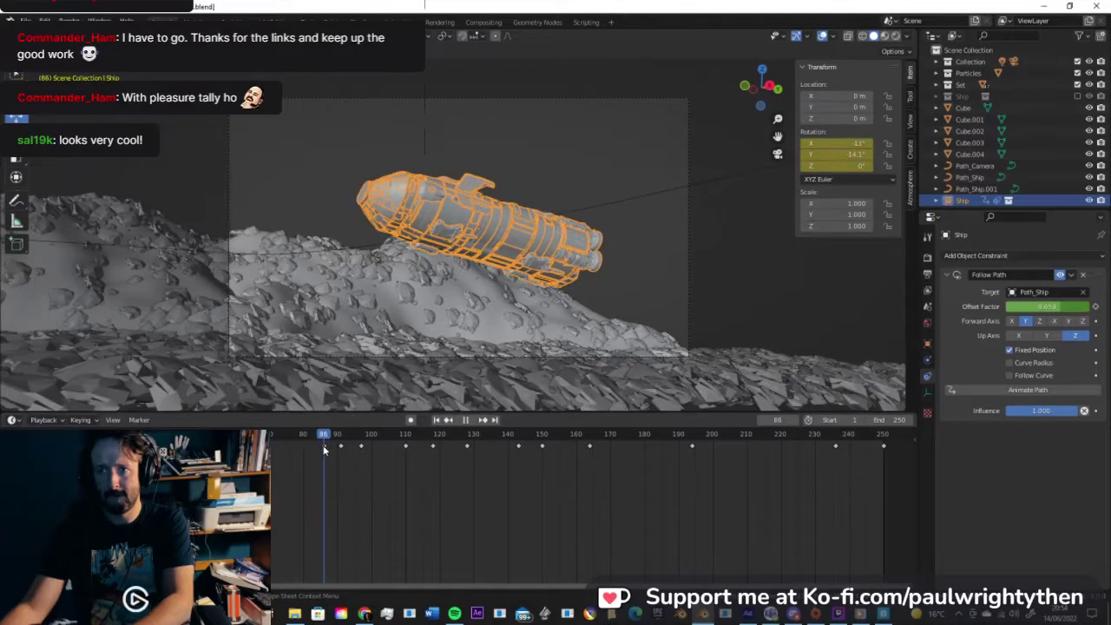
Step: At frame 86, adjust and keyframe the ship's X rotation, and play the animation to check the approach
drag(836, 144, 859, 143)
right_click(845, 141)
click(843, 141)
key(ctrl+shift+space)
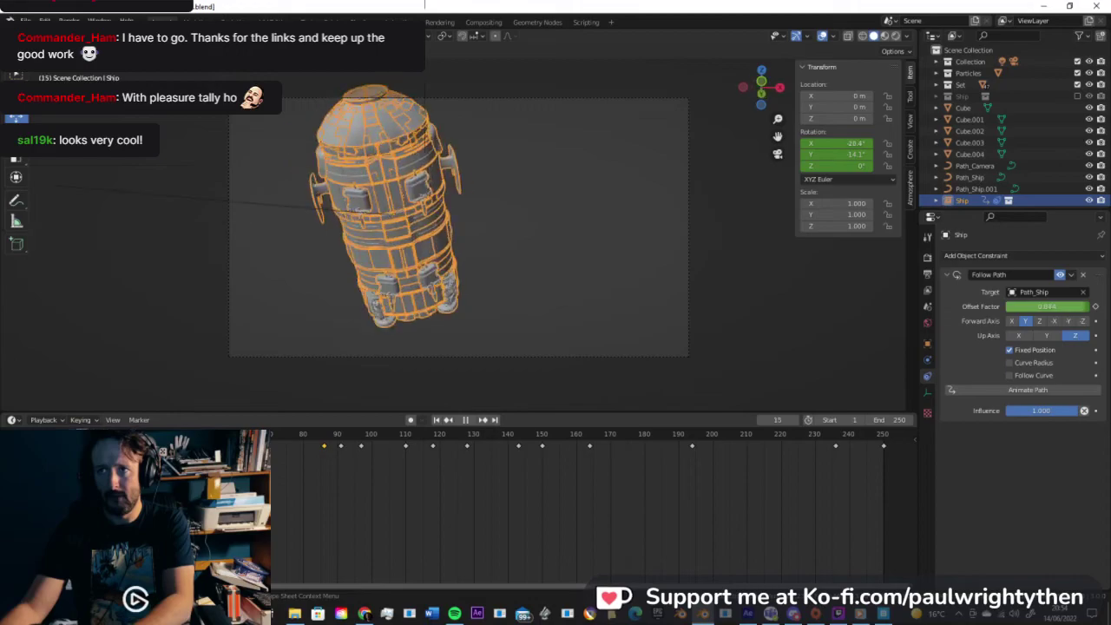
Step: At frame 97, rotate the ship to about X 0.989°, Y -24.1°, Z -49.3° and keyframe the rotation
drag(329, 447, 364, 452)
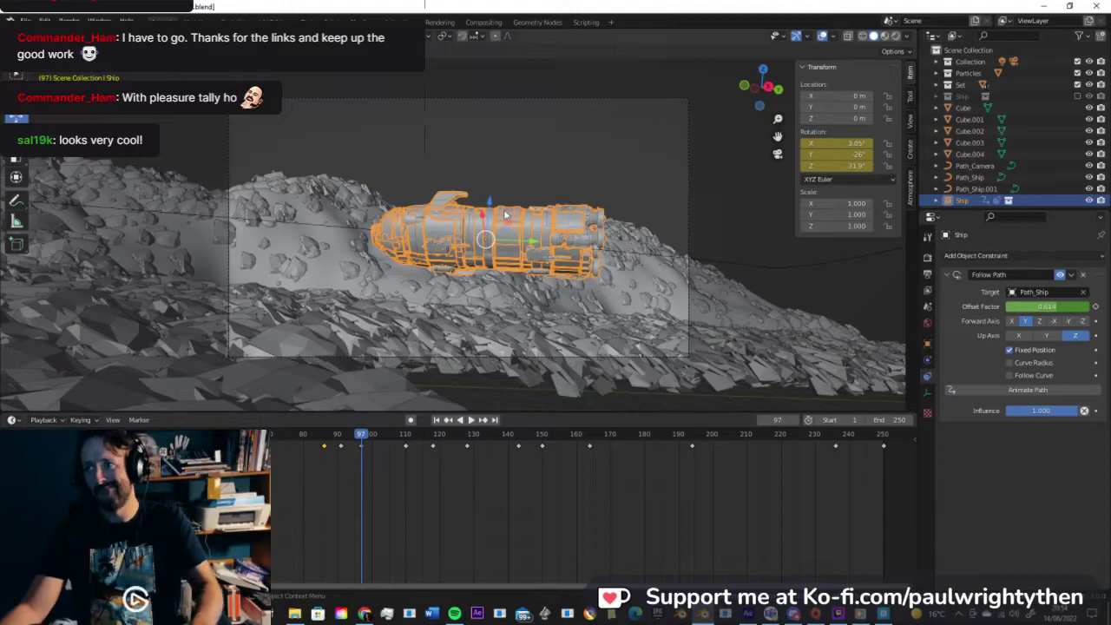
middle_drag(497, 229, 606, 247)
key(KP_Decimal)
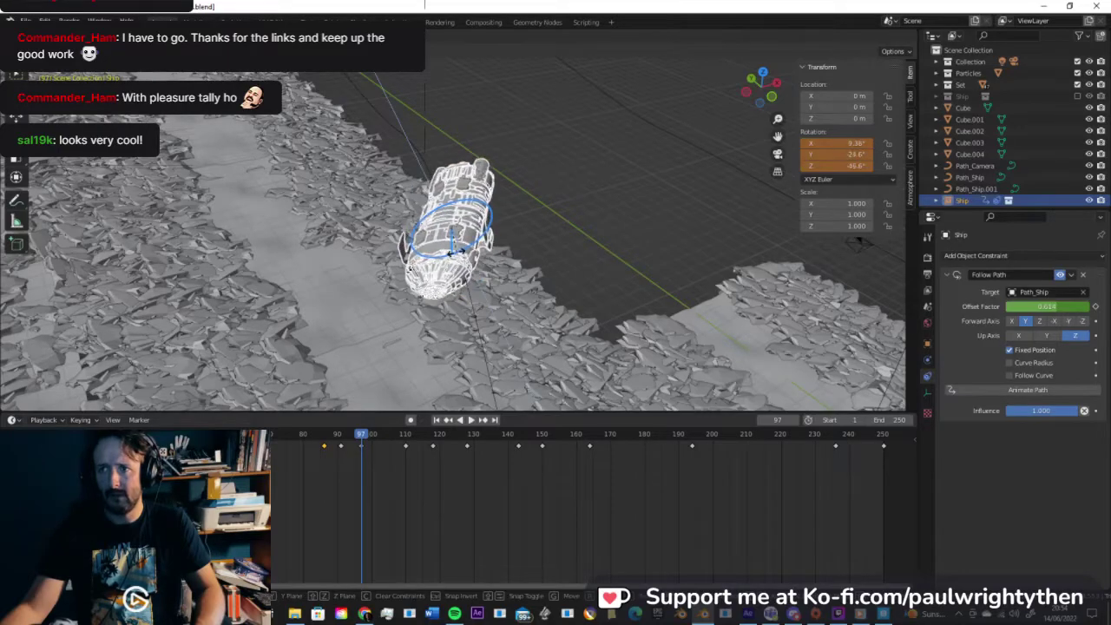
click(691, 162)
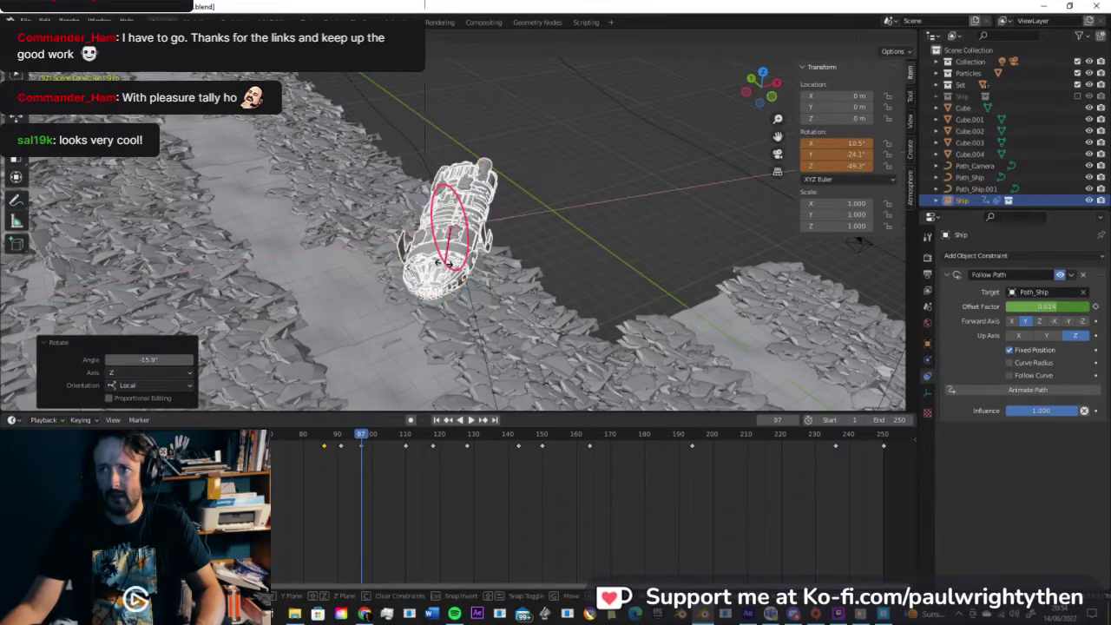
drag(441, 260, 436, 258)
right_click(851, 153)
click(824, 141)
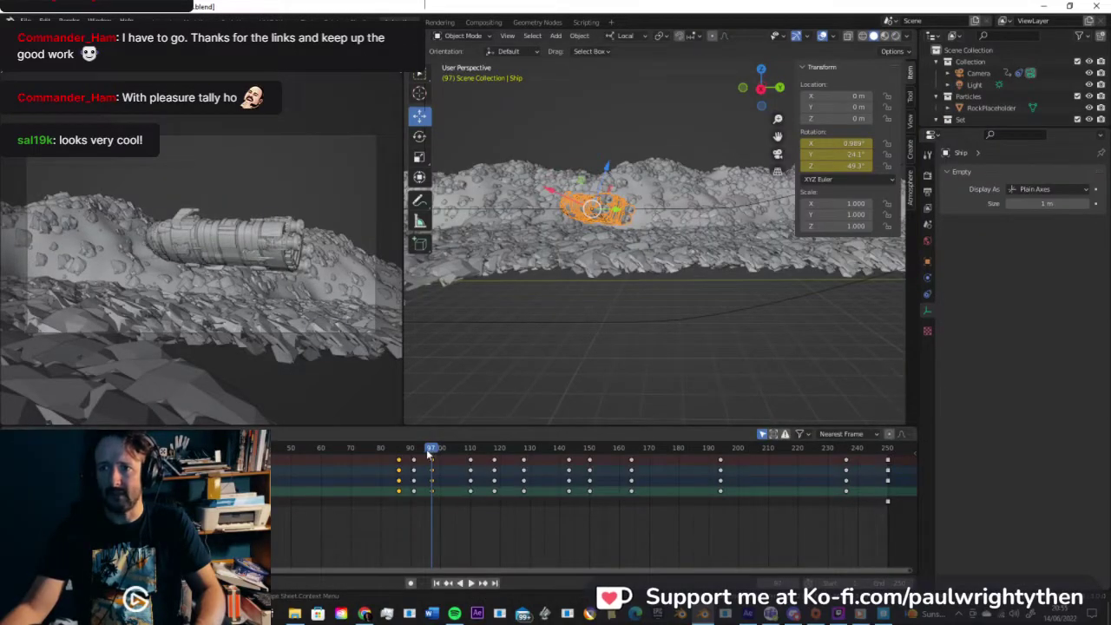
Step: In the Animation workspace, keyframe the ship's Z rotation at about -13.7° at frame 104
key(space)
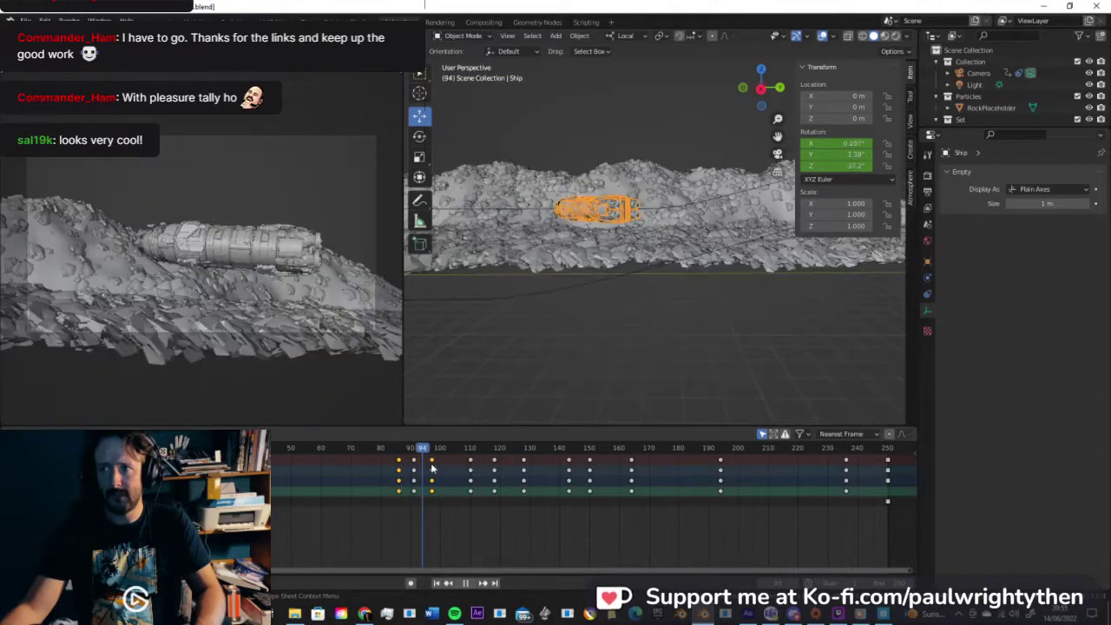
key(space)
middle_drag(581, 236, 638, 271)
drag(432, 453, 454, 468)
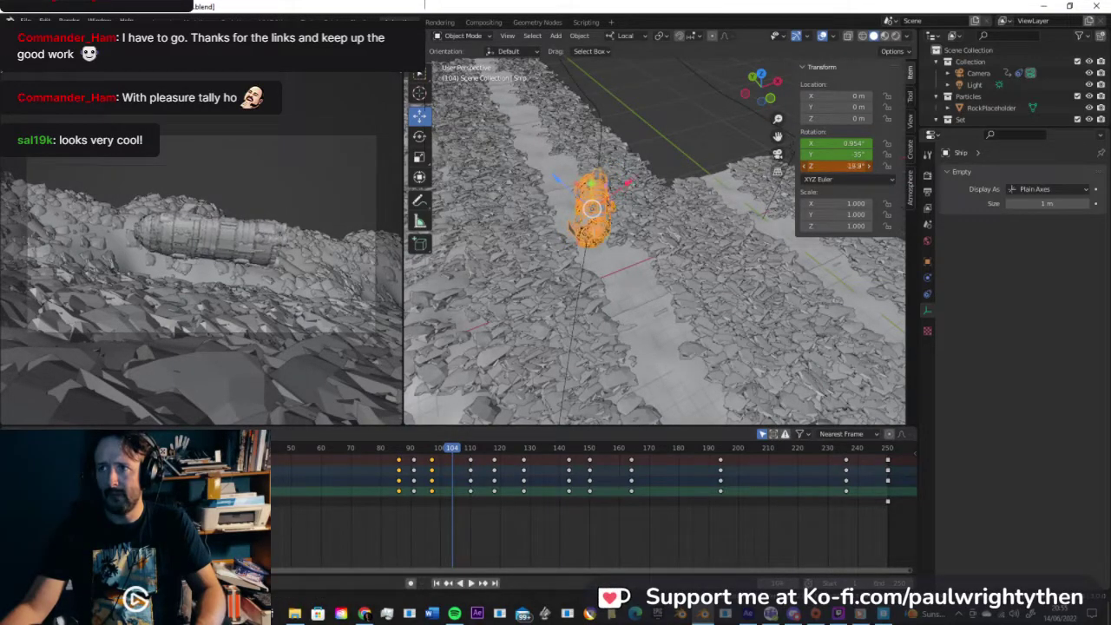
right_click(852, 166)
click(850, 166)
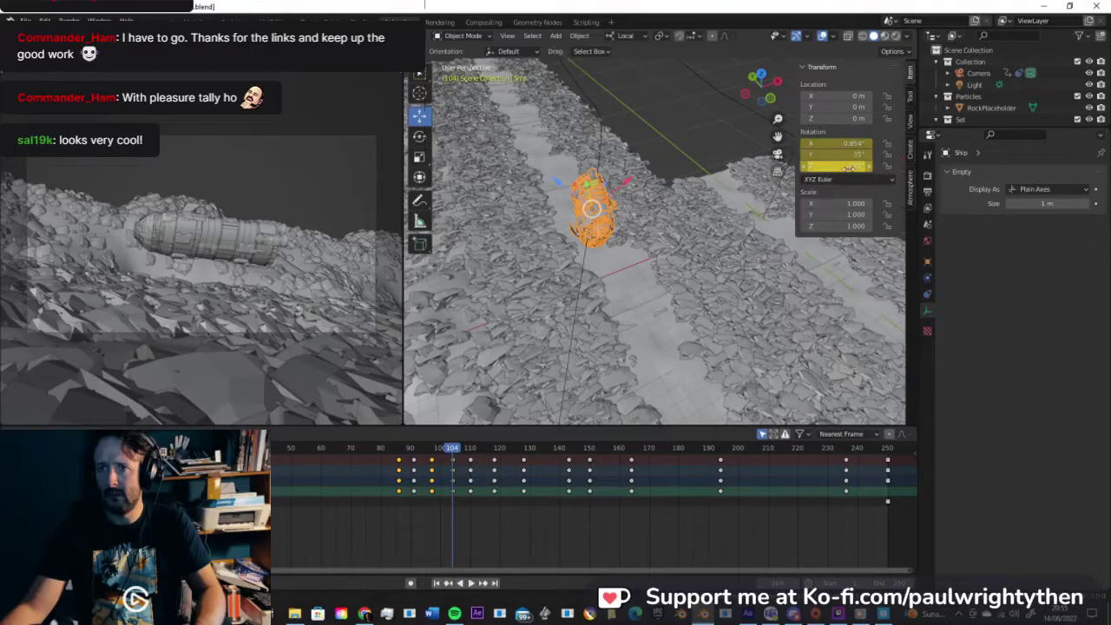
Step: Return to the Layout workspace and play the fly-by through the camera with the overlays hidden
drag(451, 447, 362, 475)
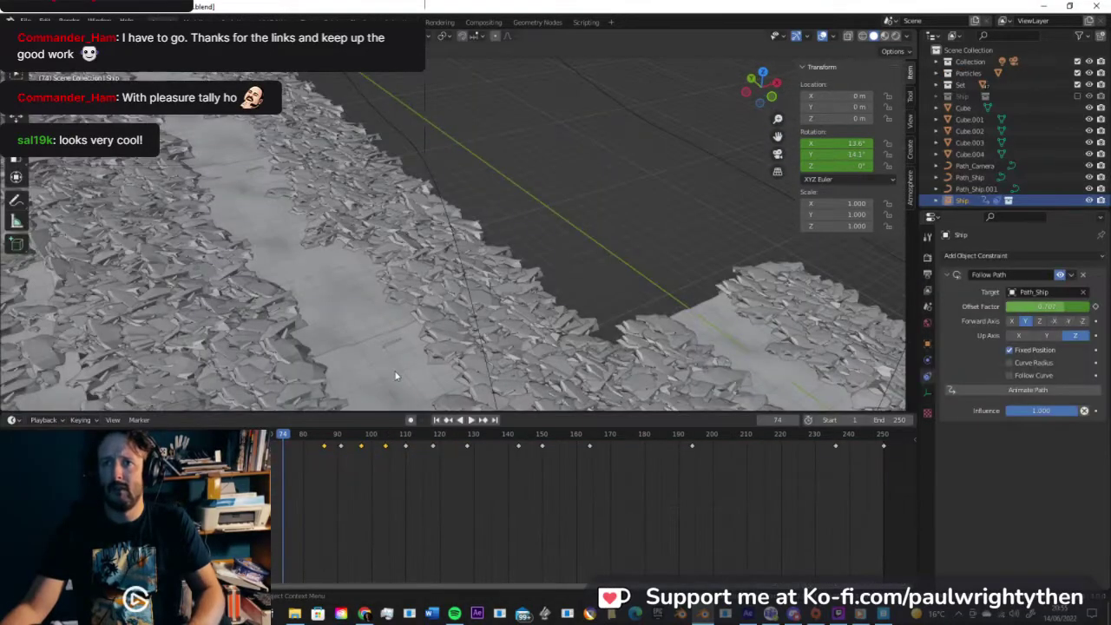
key(KP_0)
key(space)
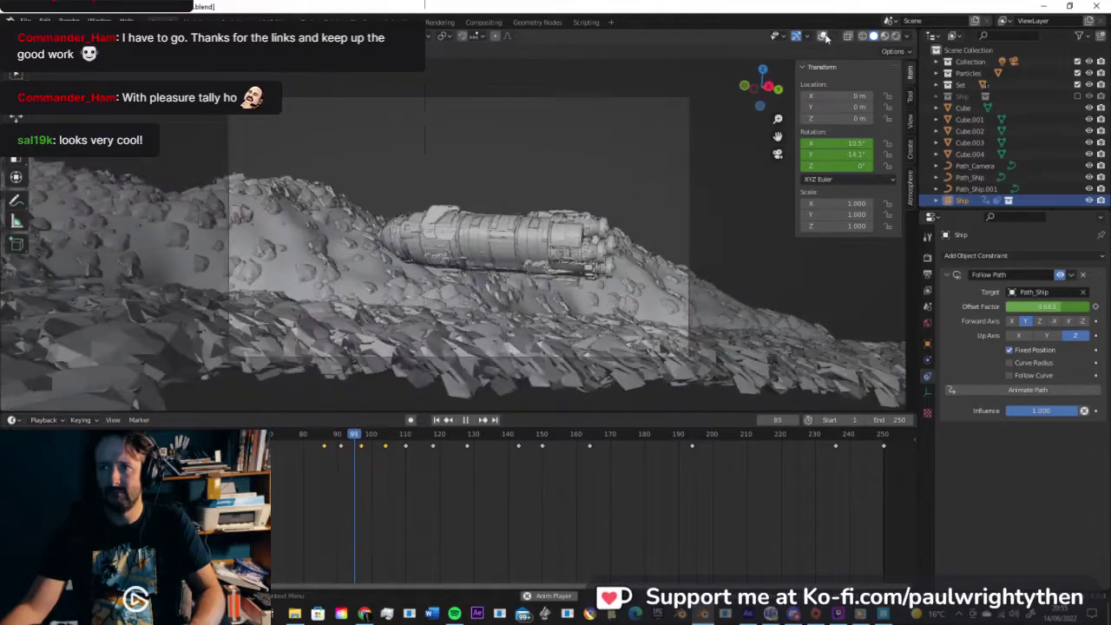
key(space)
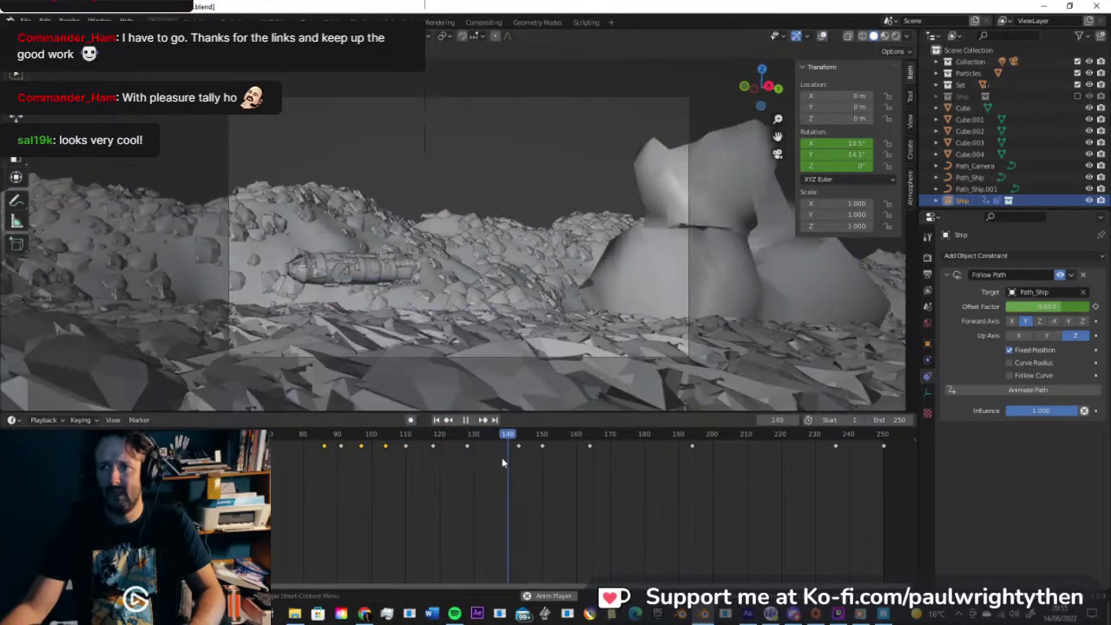
Step: Undo the rotation changes keyframed at frames 104 and 97, and replay the fly-by from the start
drag(509, 436, 384, 436)
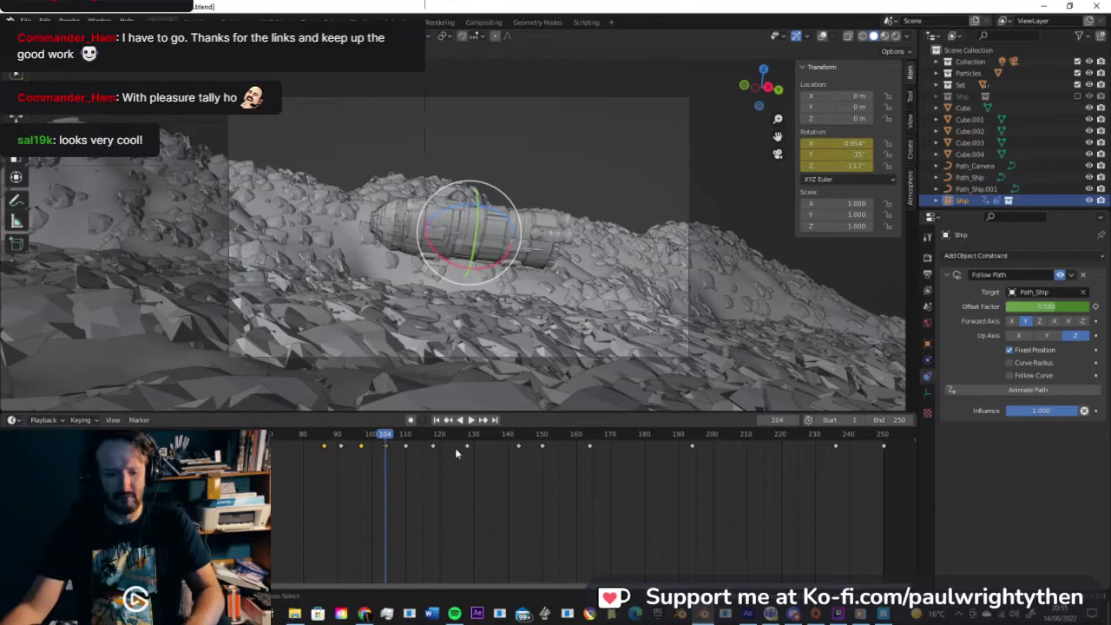
key(Down)
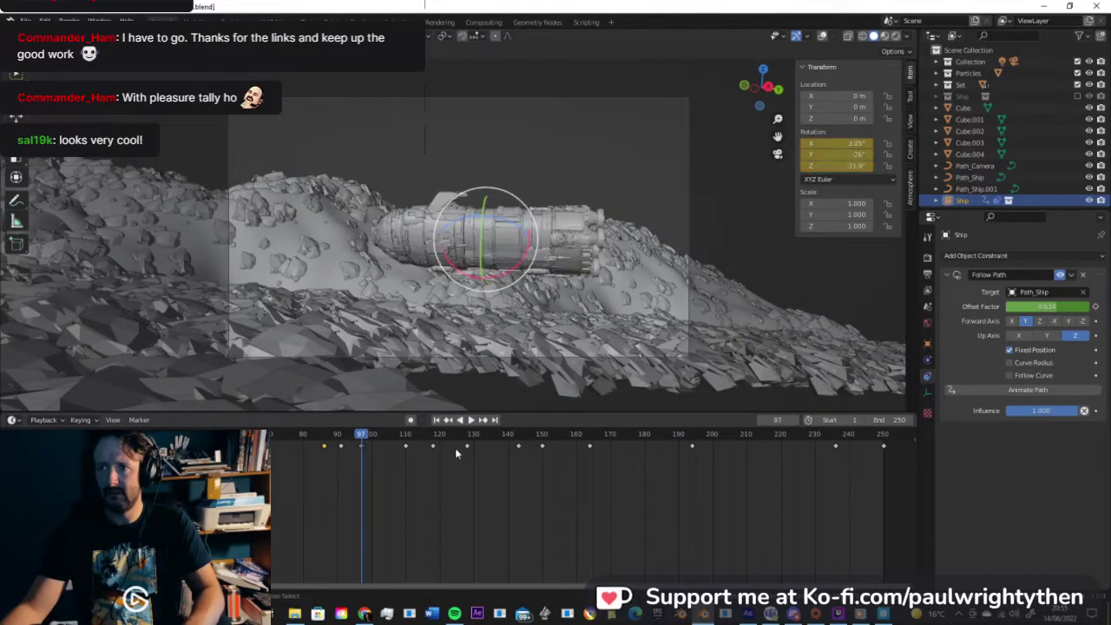
key(space)
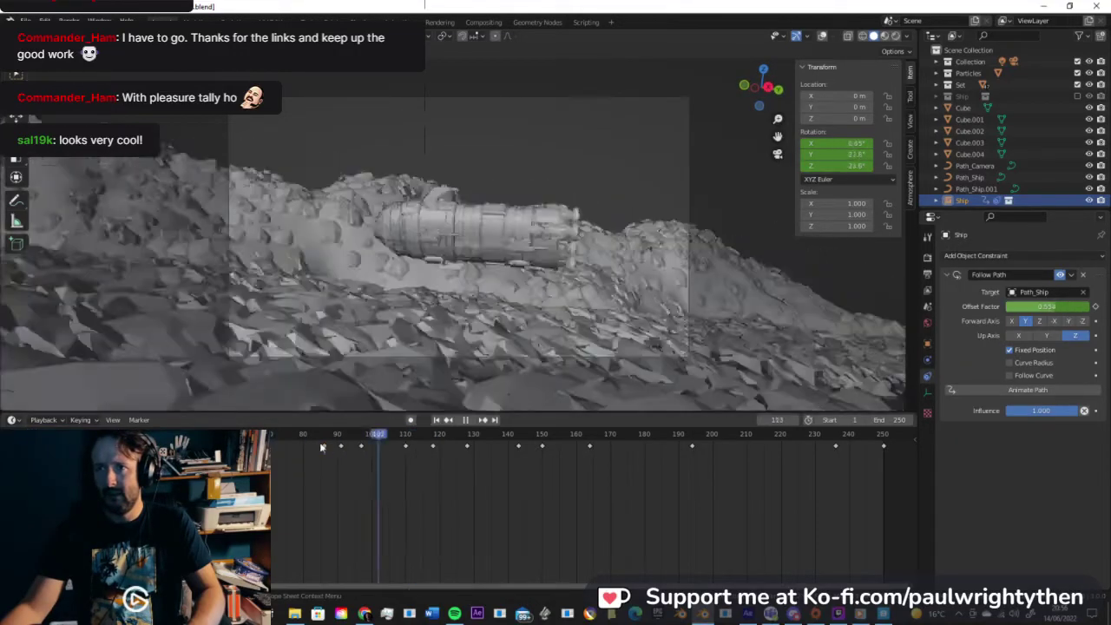
mouse_move(274, 450)
mouse_down()
mouse_move(339, 439)
mouse_move(341, 448)
mouse_move(271, 449)
mouse_up()
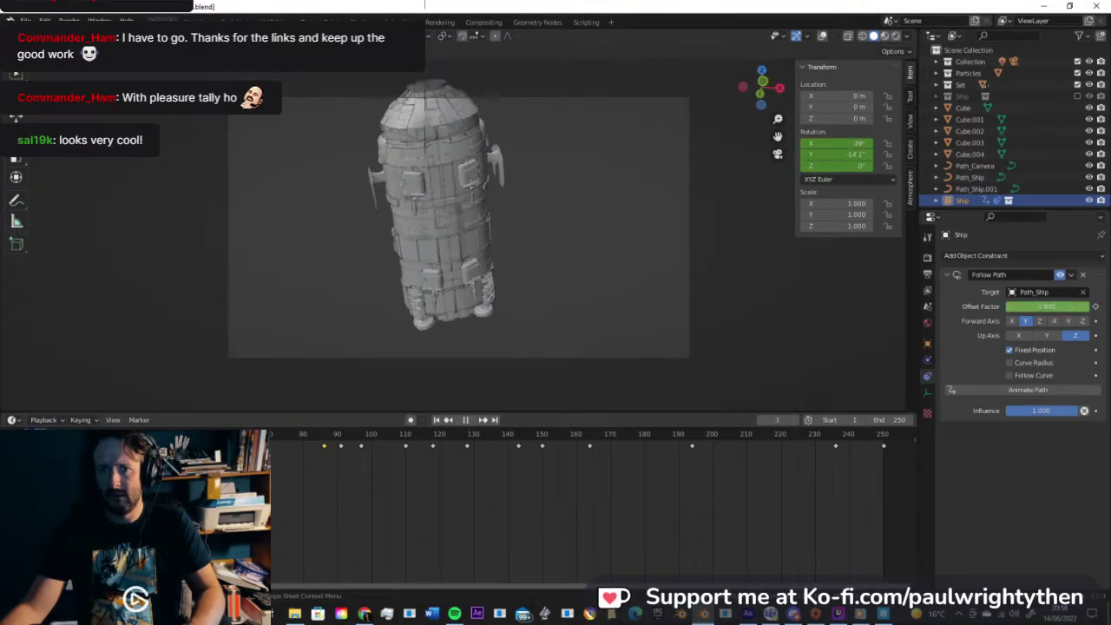
click(275, 450)
Step: At frame 86, keyframe the ship's X rotation at -16.1° and check the motion up to frame 97
key(Up)
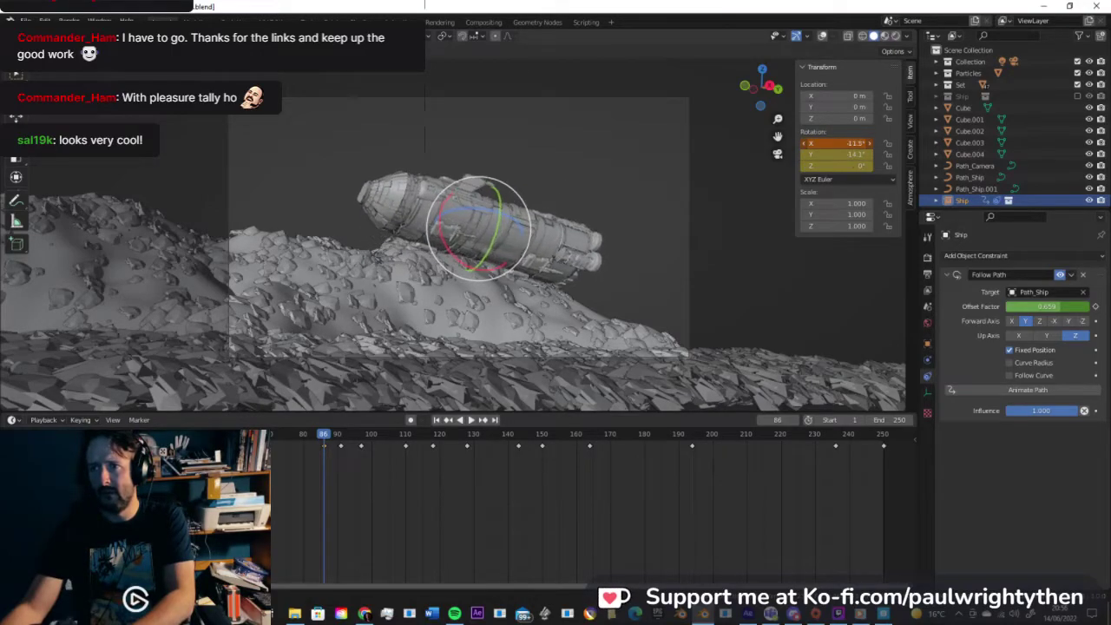
key(i)
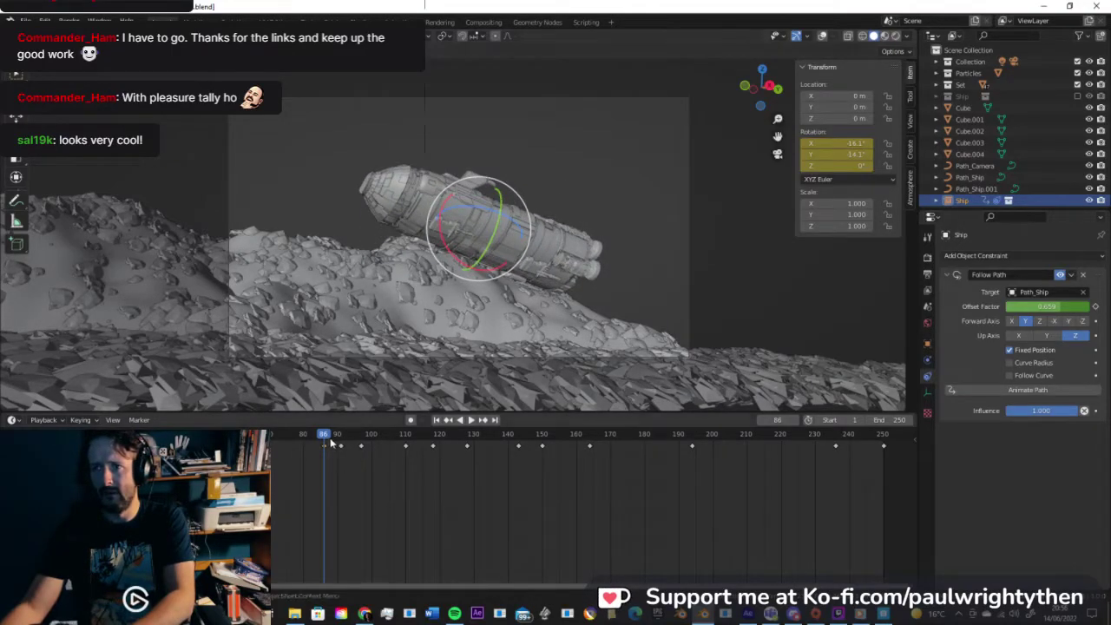
key(space)
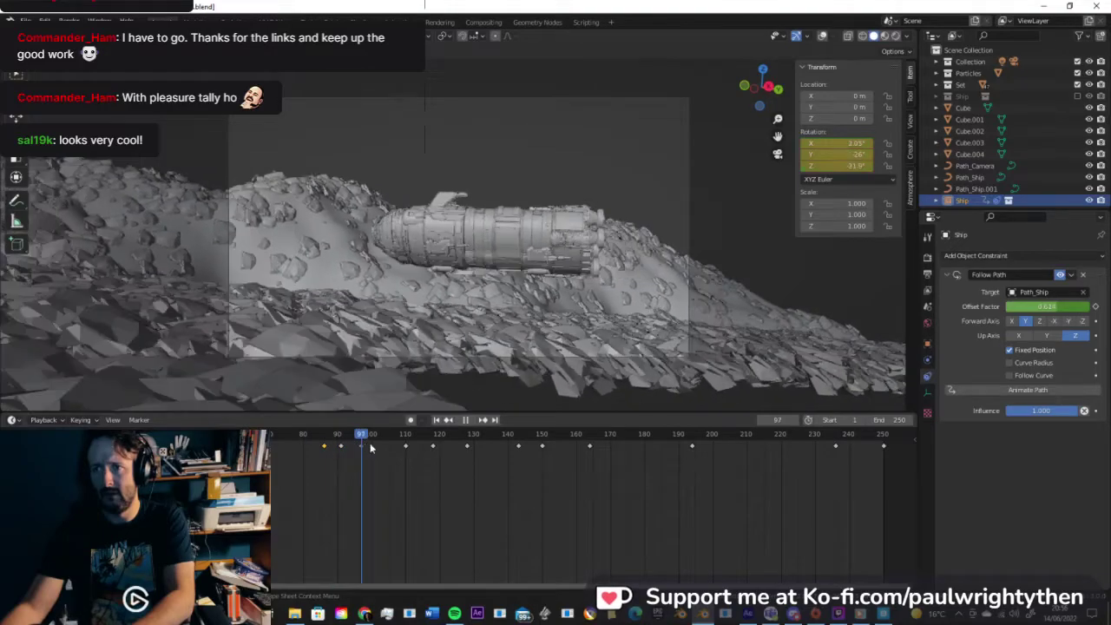
shift+right_drag(367, 448, 325, 448)
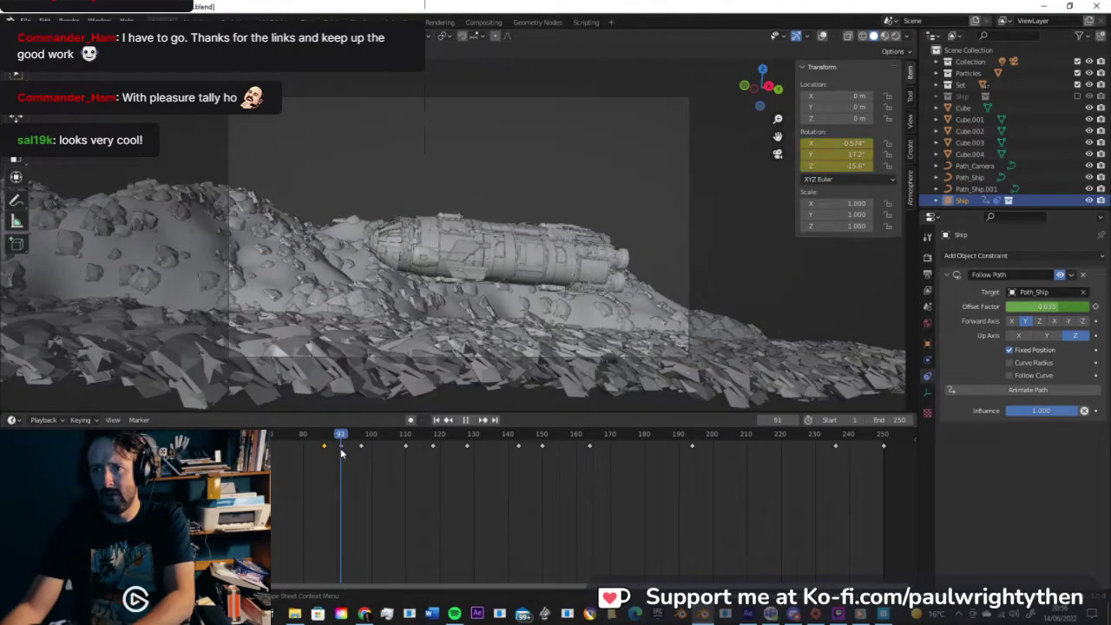
Step: At frame 97, raise the ship's Z location to 1.27 m and keyframe its location
shift+right_drag(341, 453, 363, 452)
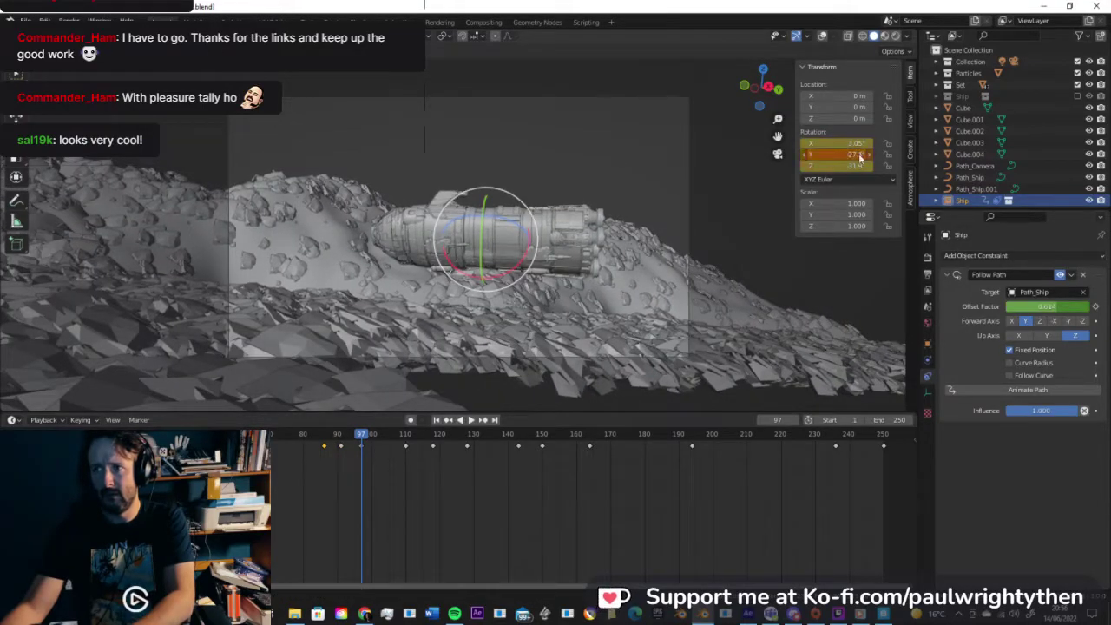
drag(857, 106, 885, 118)
key(ctrl+z)
key(i)
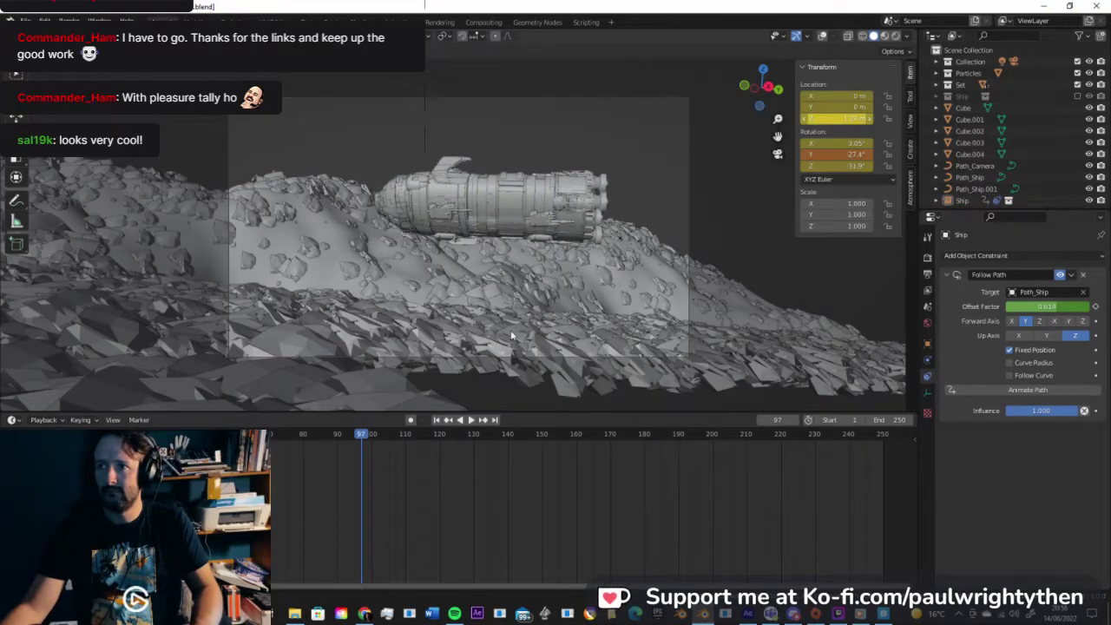
Step: At frame 76, set the ship's Z location to 0 m and keyframe its location
drag(347, 436, 289, 437)
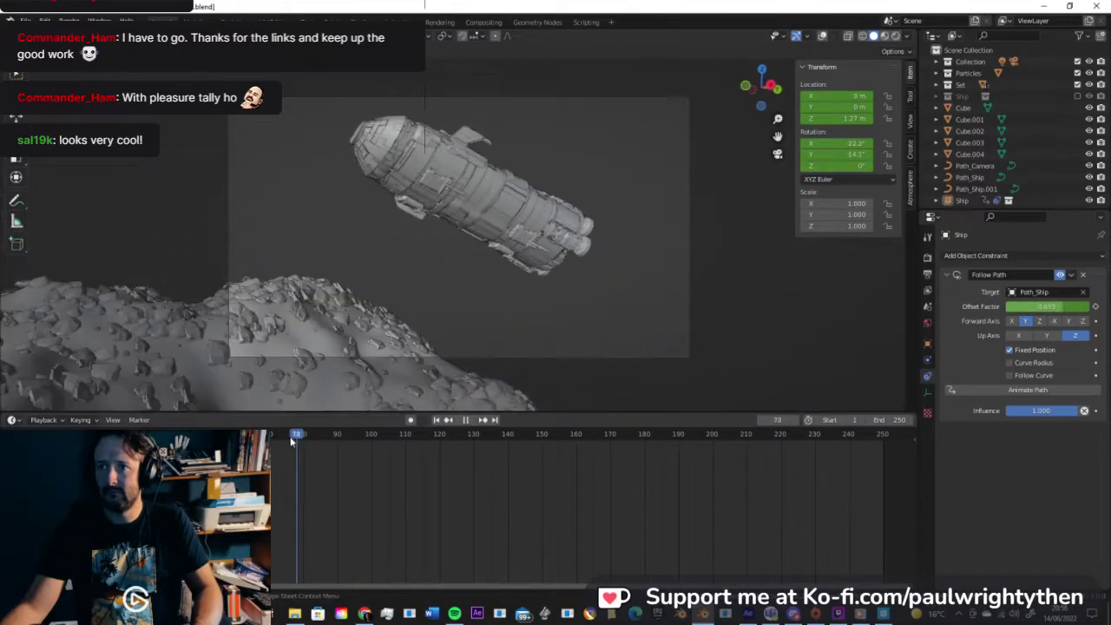
text(0)
key(Return)
right_click(854, 117)
click(845, 117)
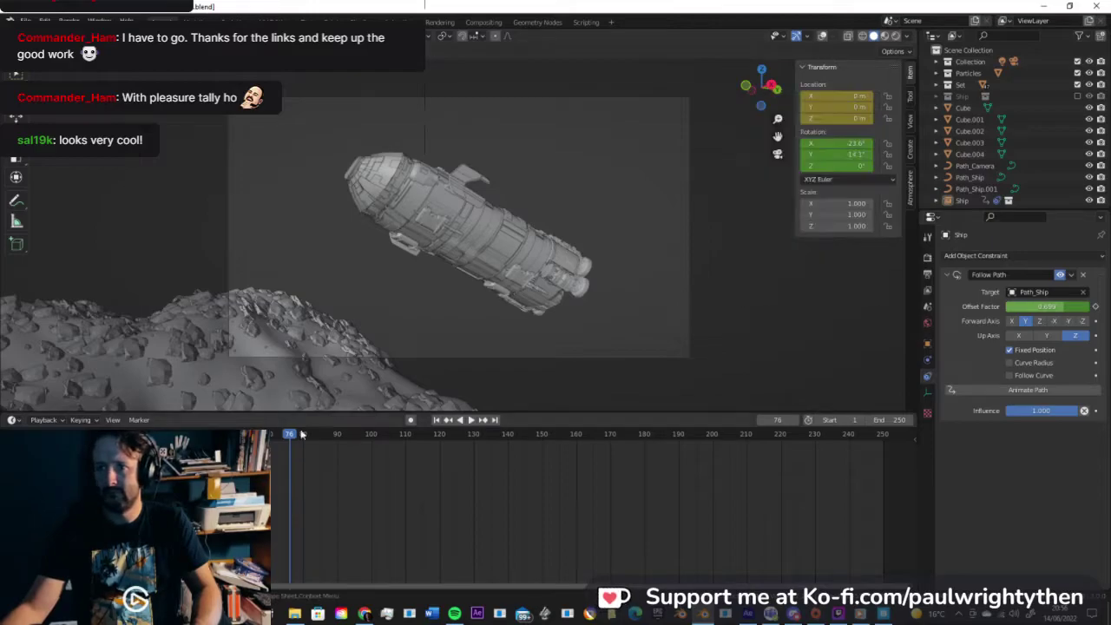
Step: Show the overlays again and review the ship's height relative to its path between frames 83 and 103, keeping the ship selected
key(space)
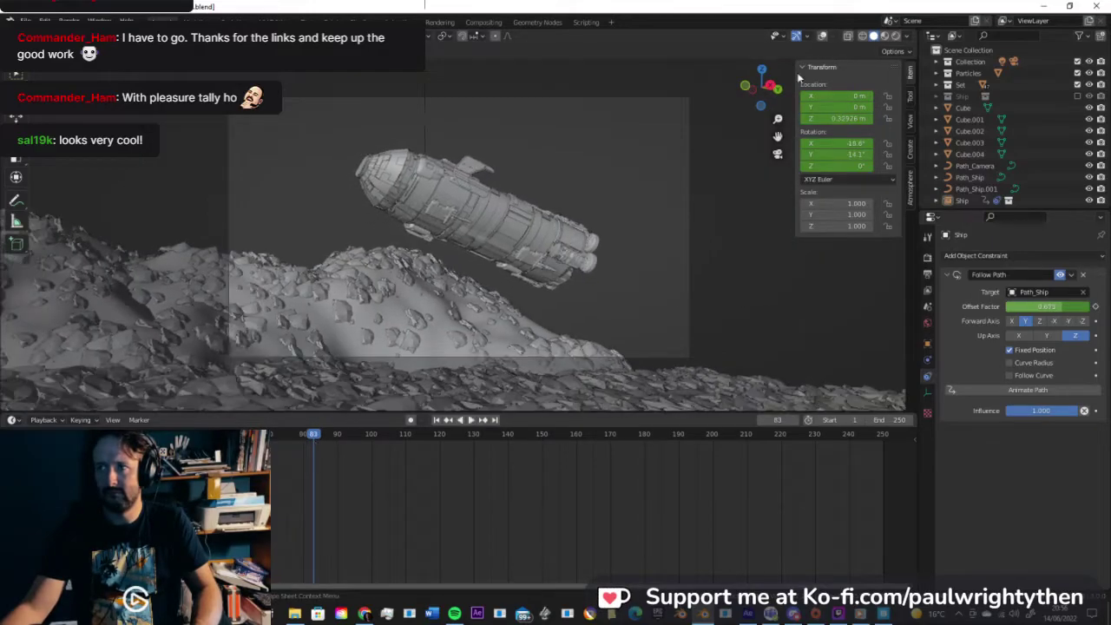
click(545, 250)
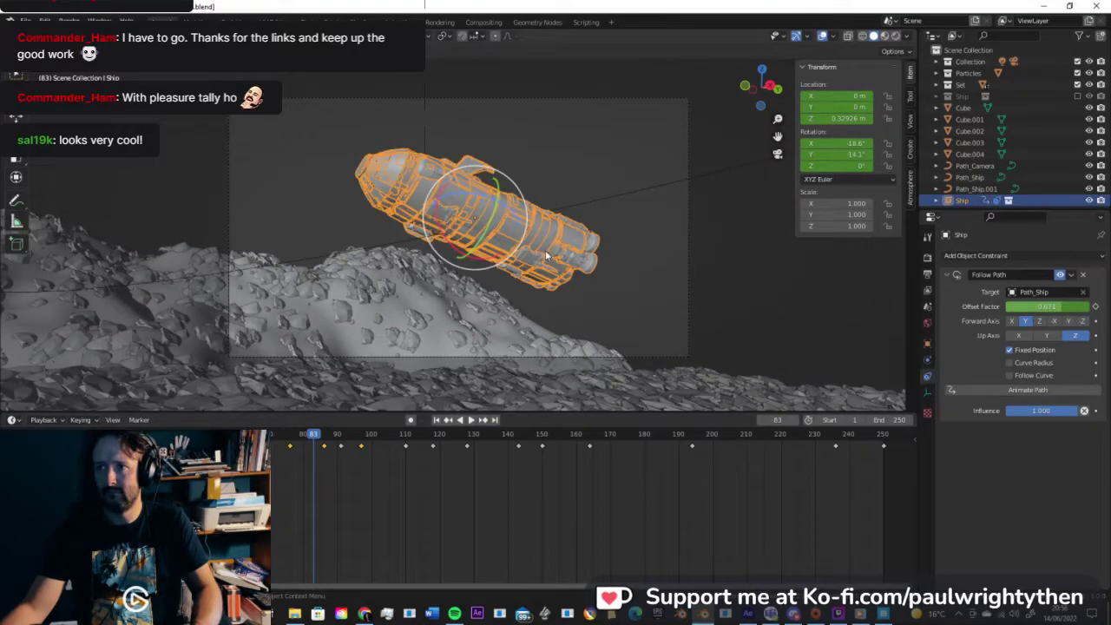
drag(310, 439, 333, 438)
click(670, 215)
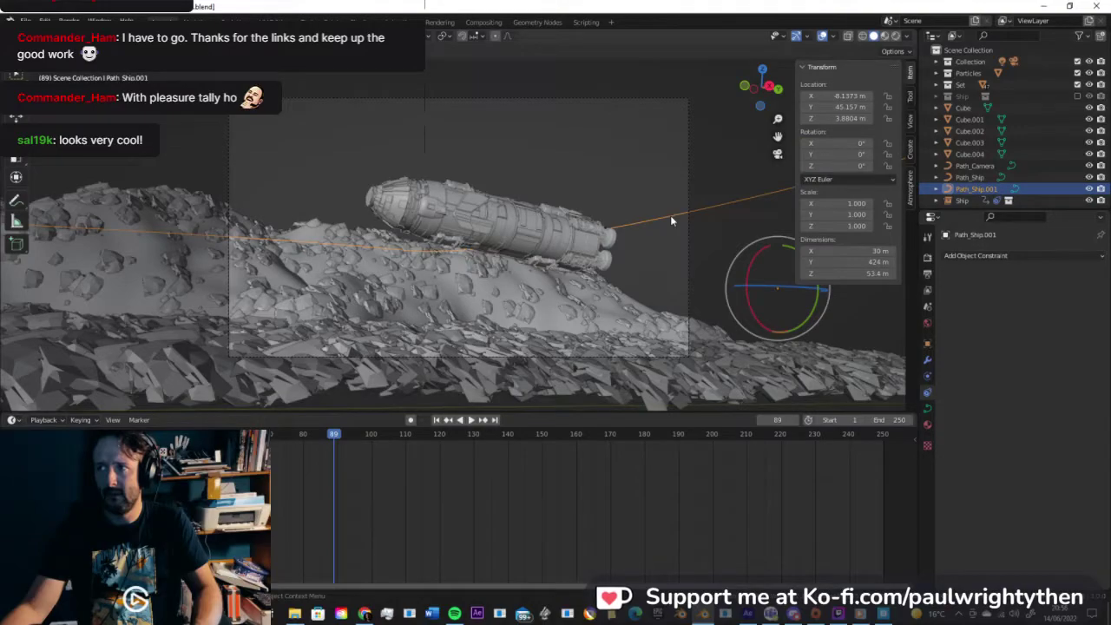
drag(334, 435, 382, 439)
click(470, 224)
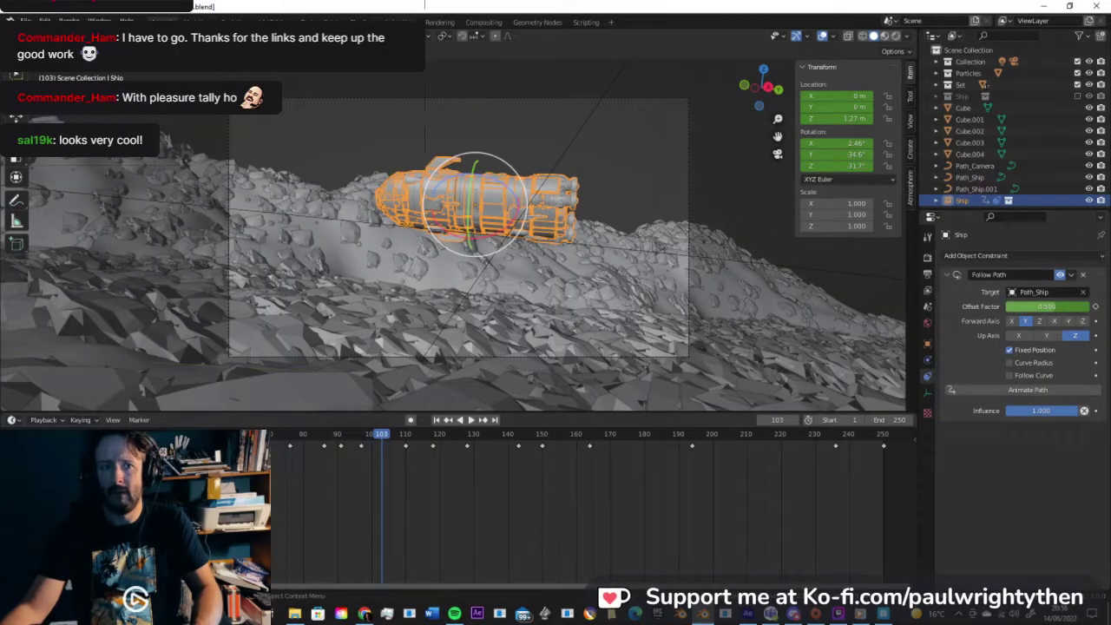
Step: Switch to the Animation workspace and, at frame 110, set the ship's Z location to 0 m and keyframe it
click(399, 22)
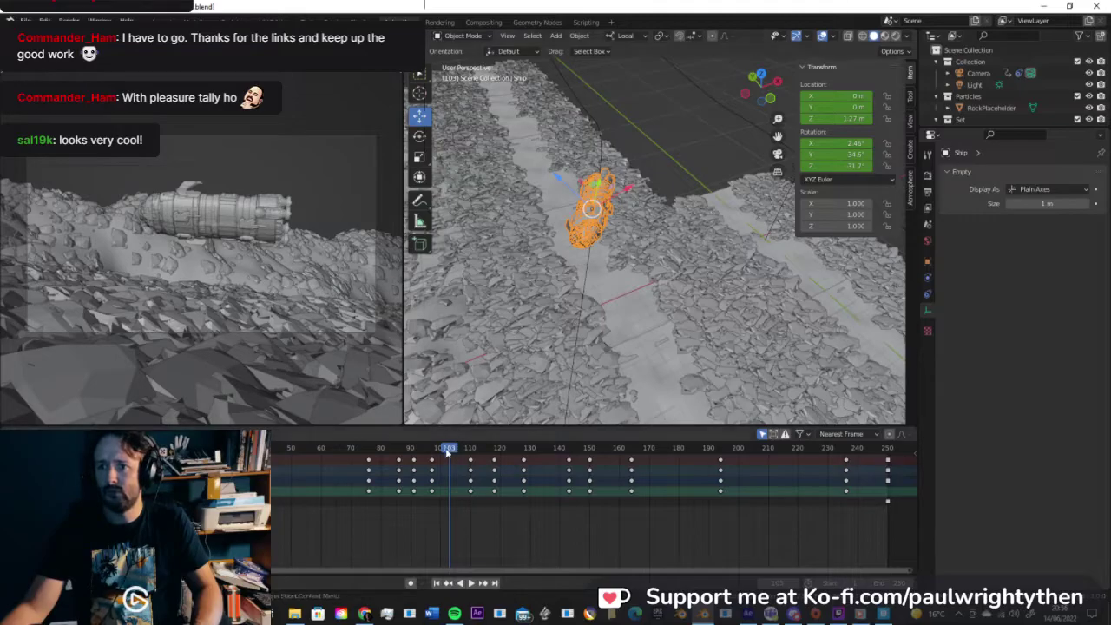
key(space)
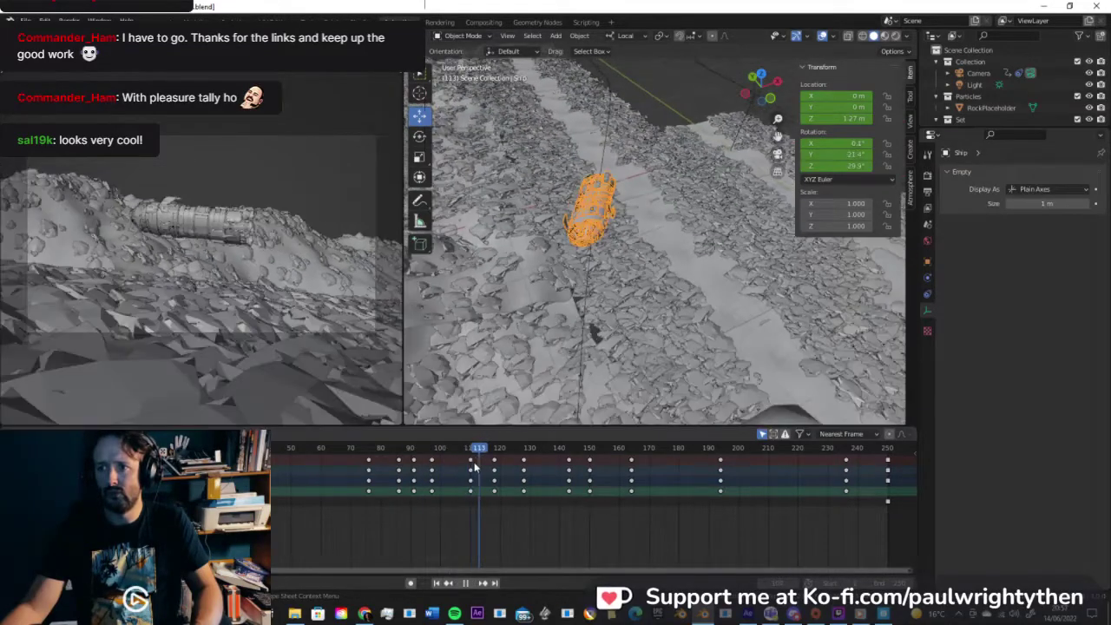
key(space)
key(Left)
key(Left)
key(Left)
mouse_move(471, 453)
mouse_down()
mouse_move(367, 457)
mouse_move(458, 469)
mouse_up()
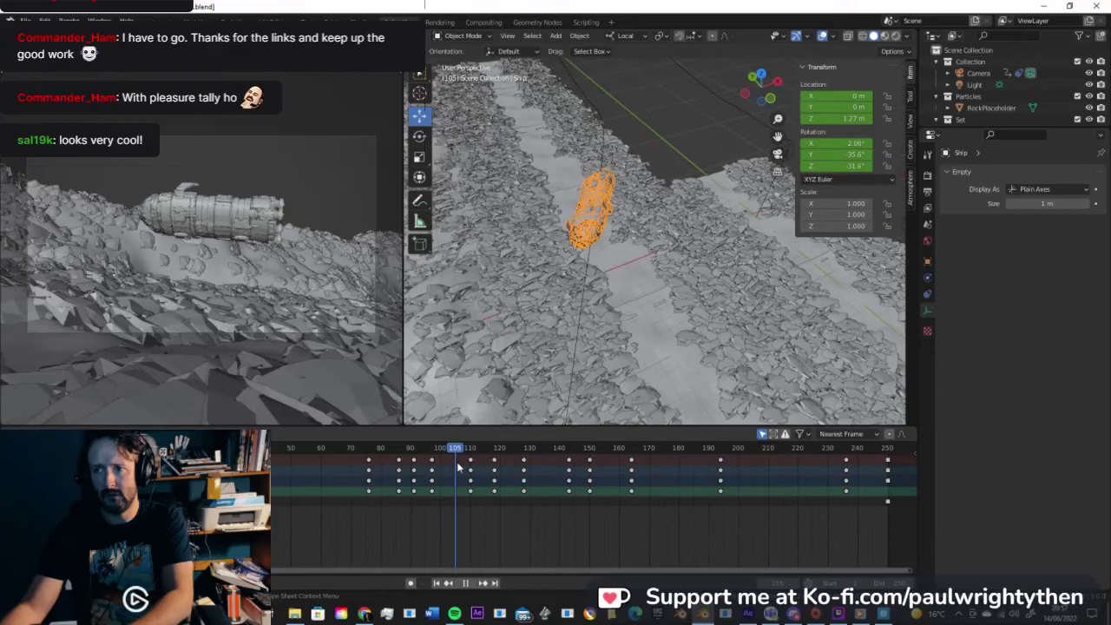
click(857, 119)
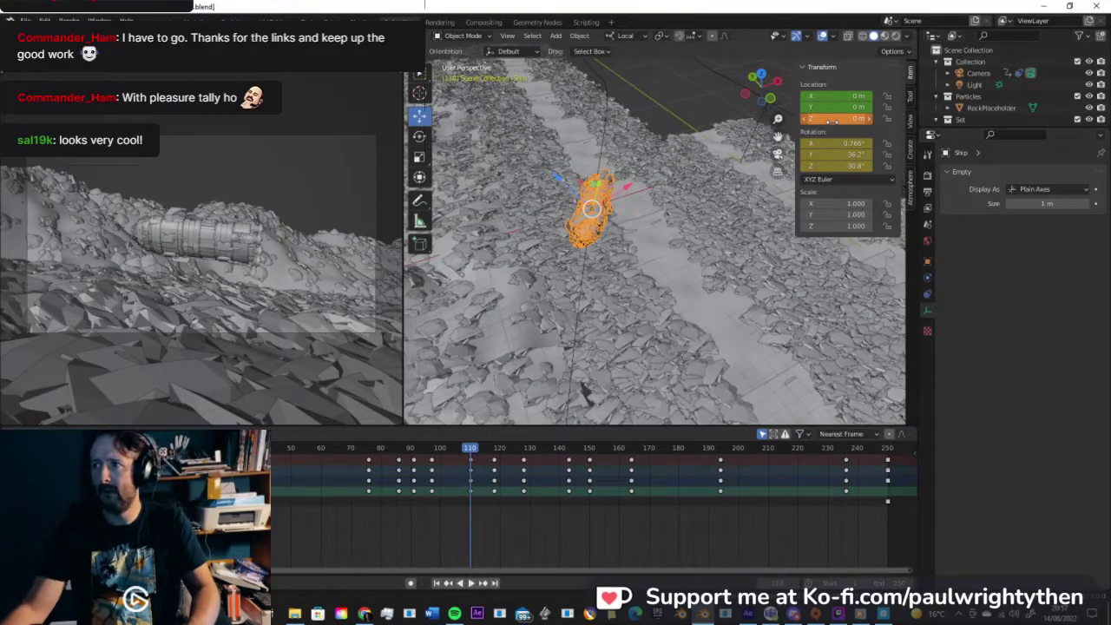
Step: Play back the fly-by through the camera view to review the ship's height changes, then stop at frame 62
key(space)
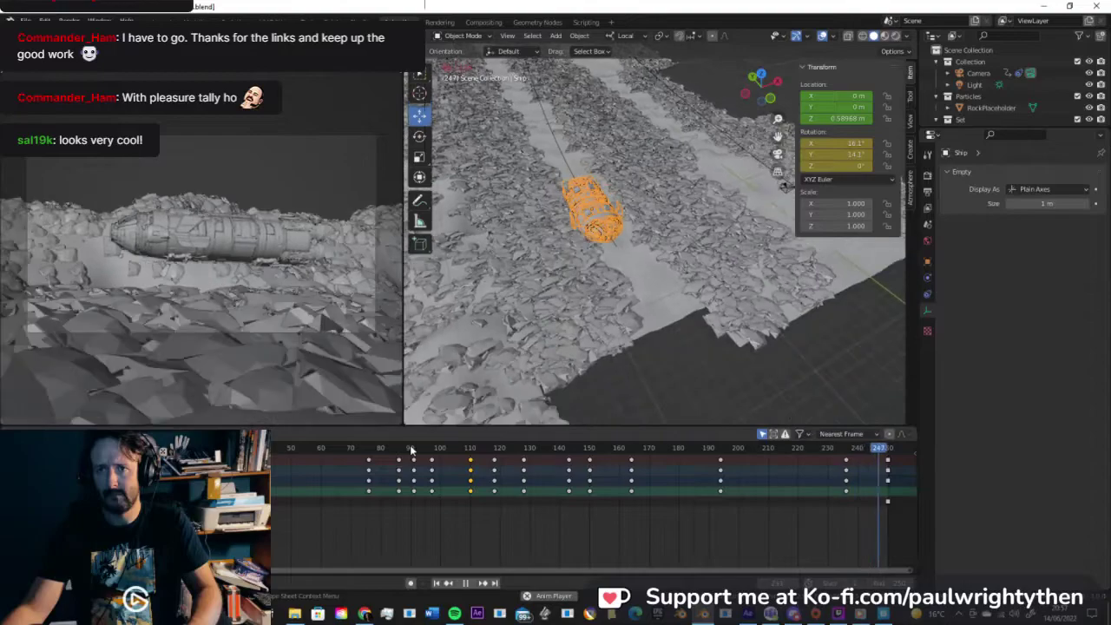
key(space)
key(space)
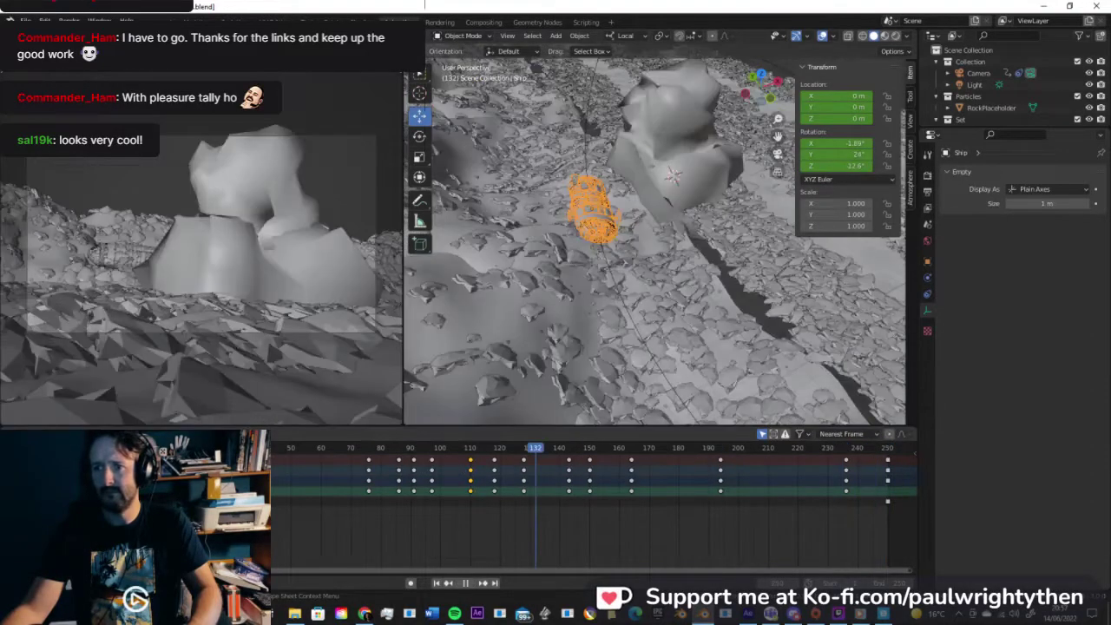
key(space)
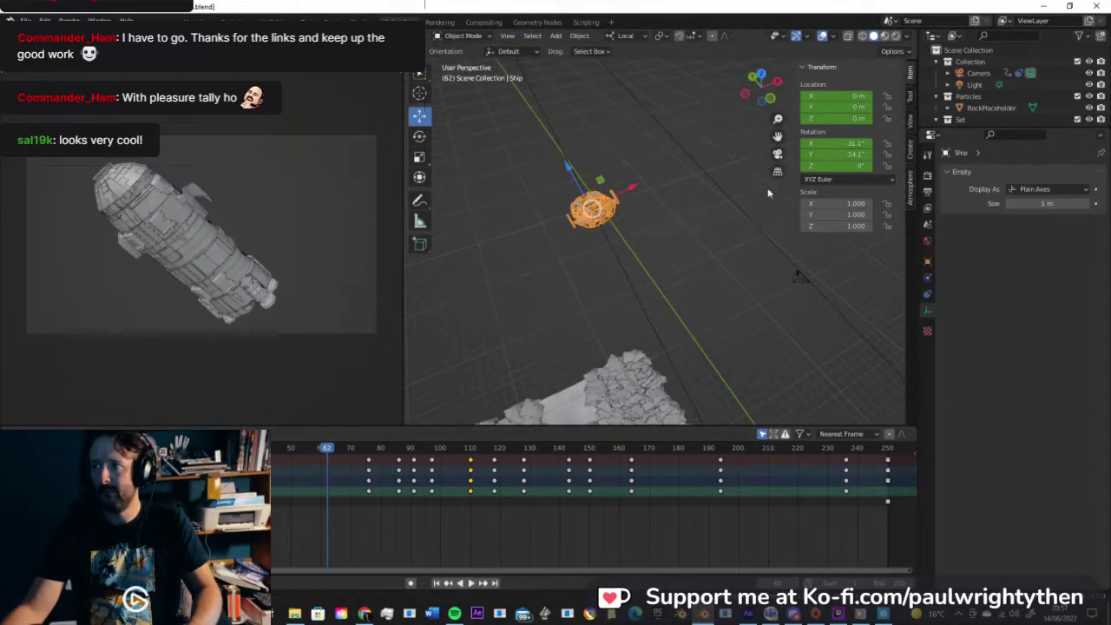
Step: Select the camera, apply the Investigation 3D camera wobble preset and play the animation to preview it
click(976, 73)
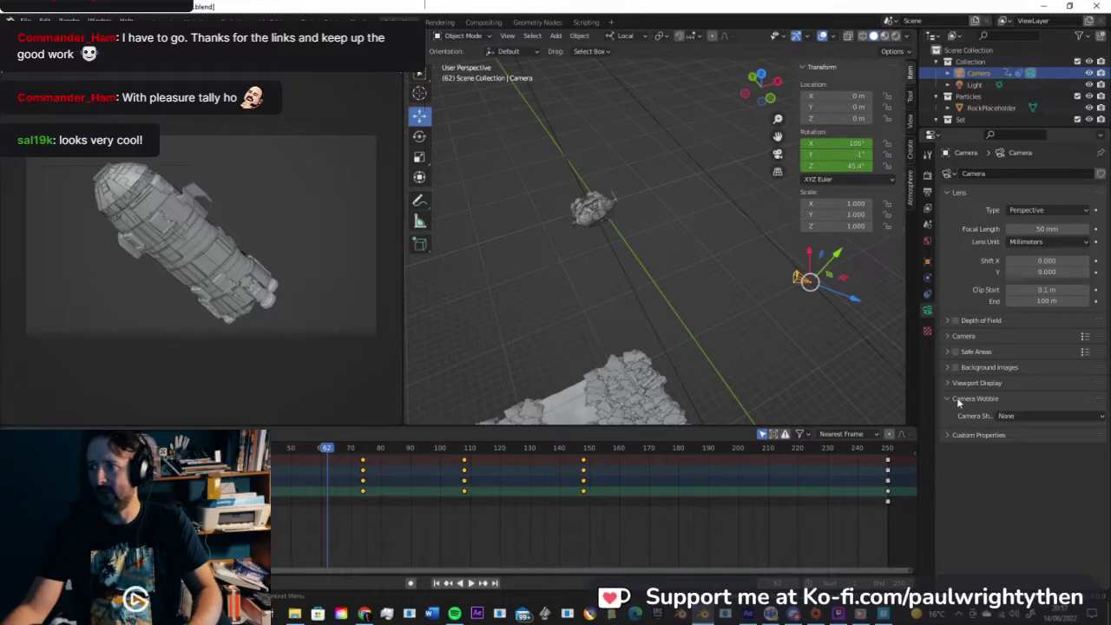
click(1024, 416)
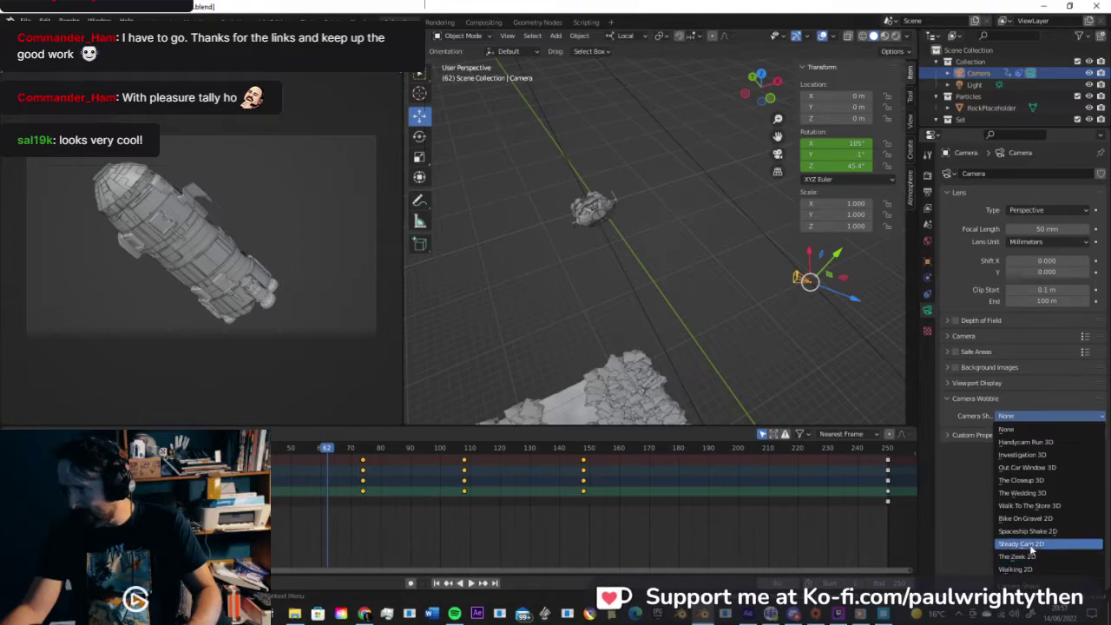
click(1028, 454)
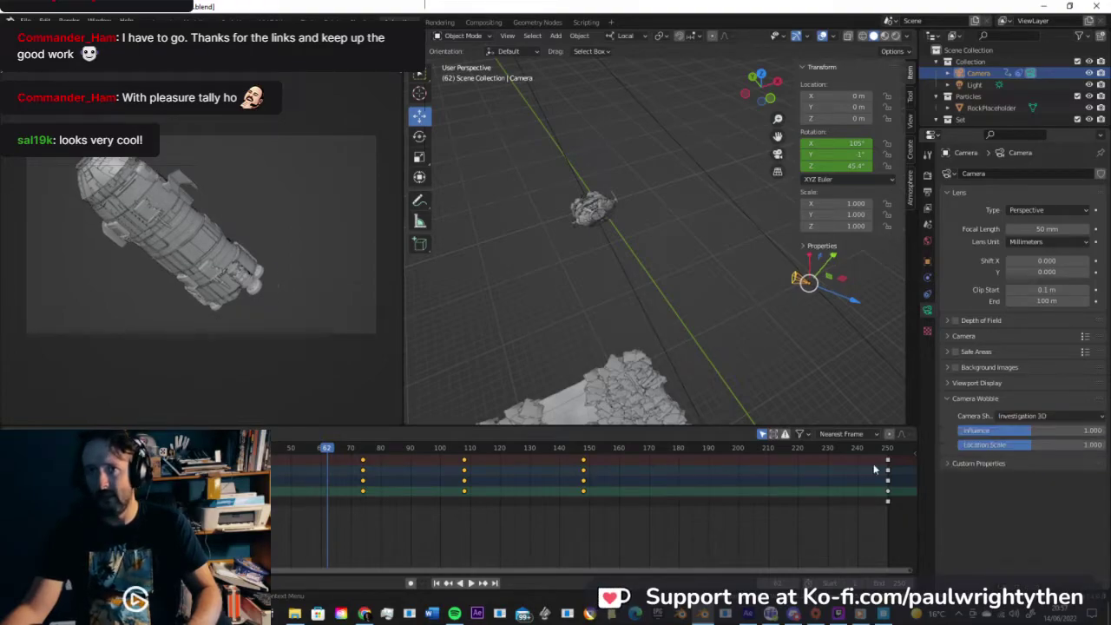
key(space)
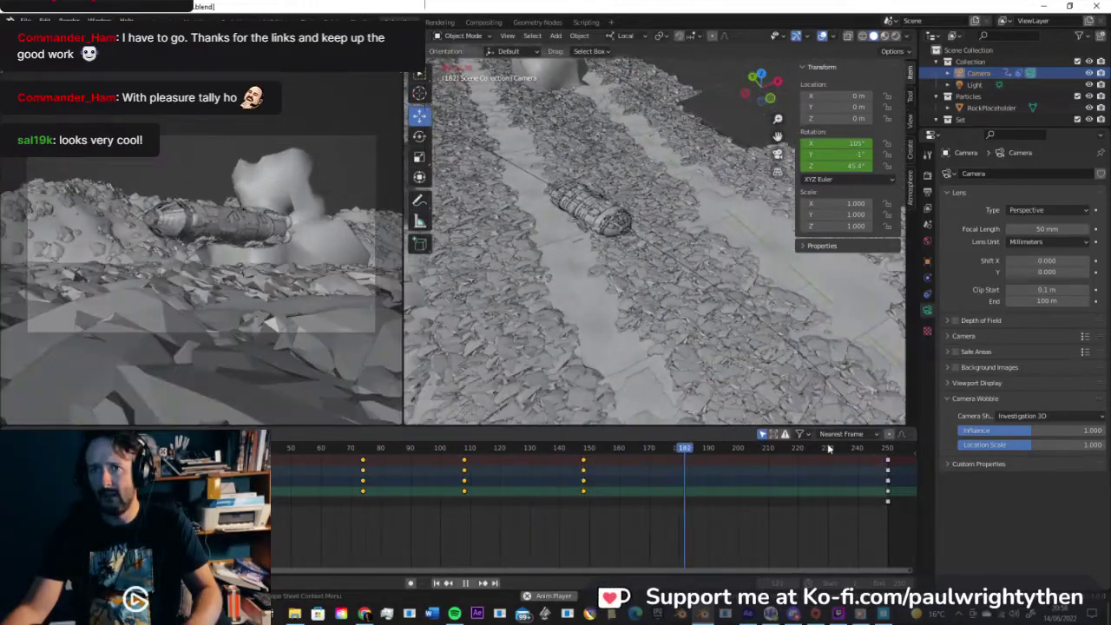
key(space)
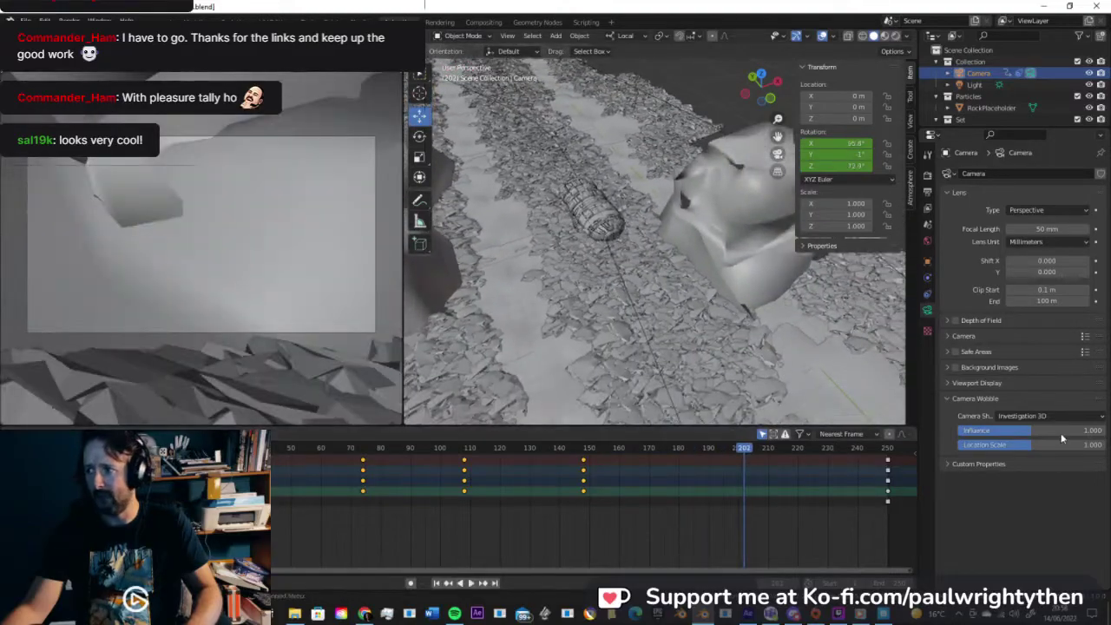
Step: Try a camera wobble influence of 16.503, check the view around frame 134 and undo the frame change
drag(1038, 431, 1040, 430)
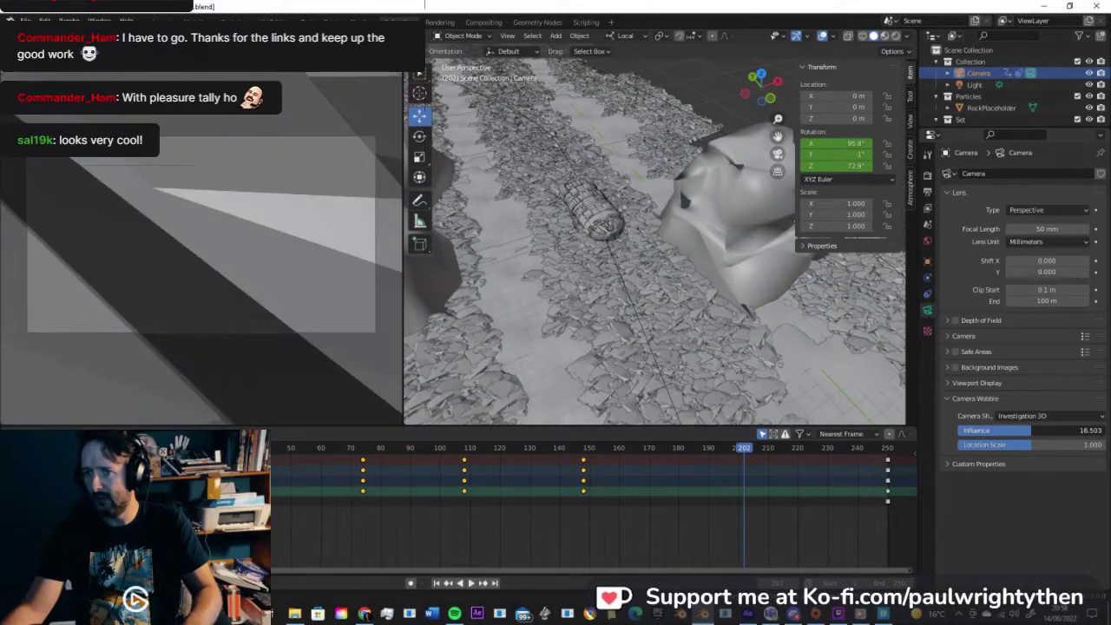
drag(698, 449, 542, 451)
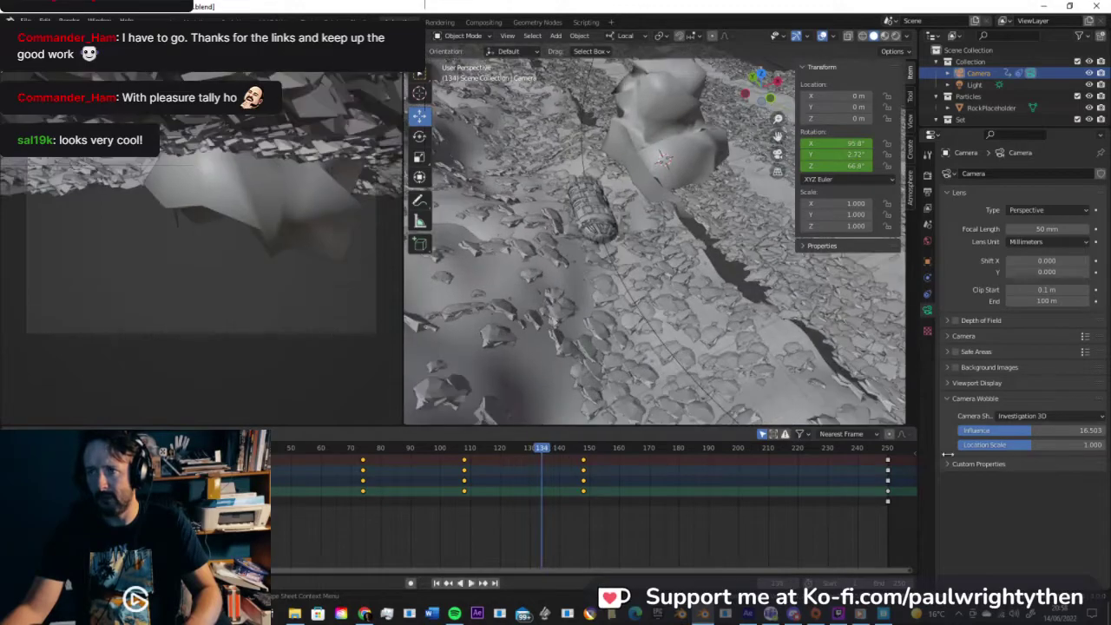
key(ctrl+z)
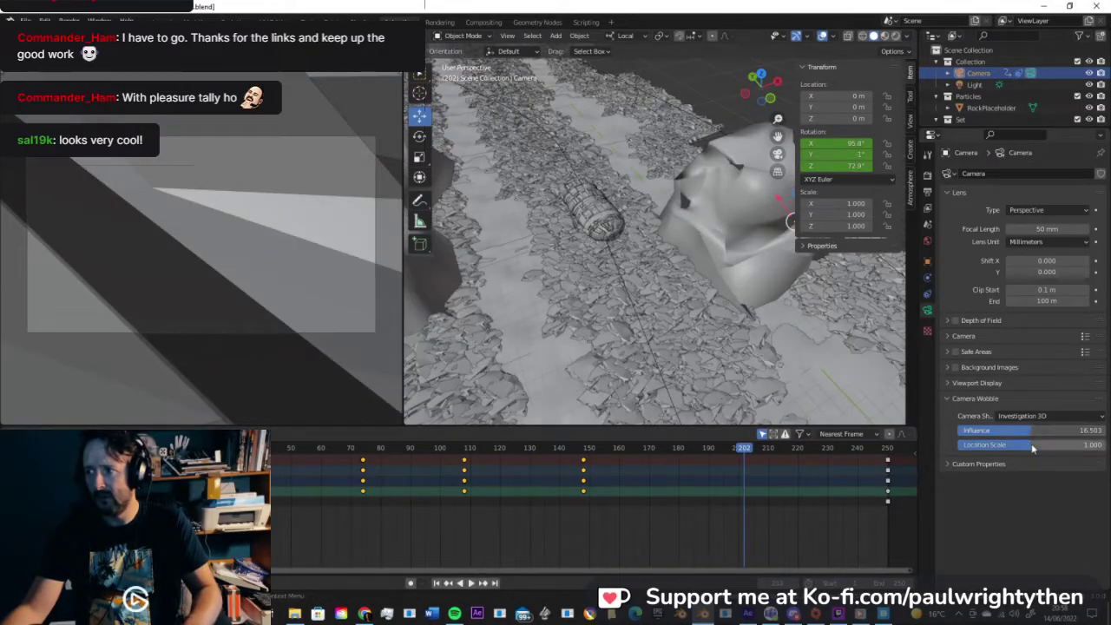
Step: Change the camera wobble preset to Bike On Gravel 2D and play the animation to preview the shake
click(1028, 420)
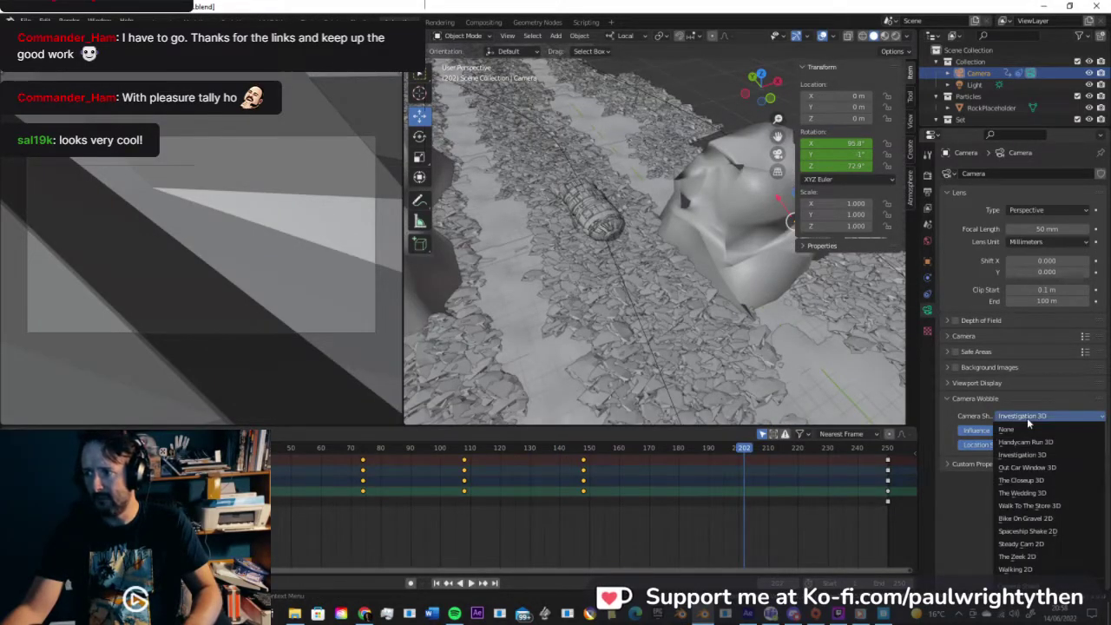
click(1033, 515)
key(space)
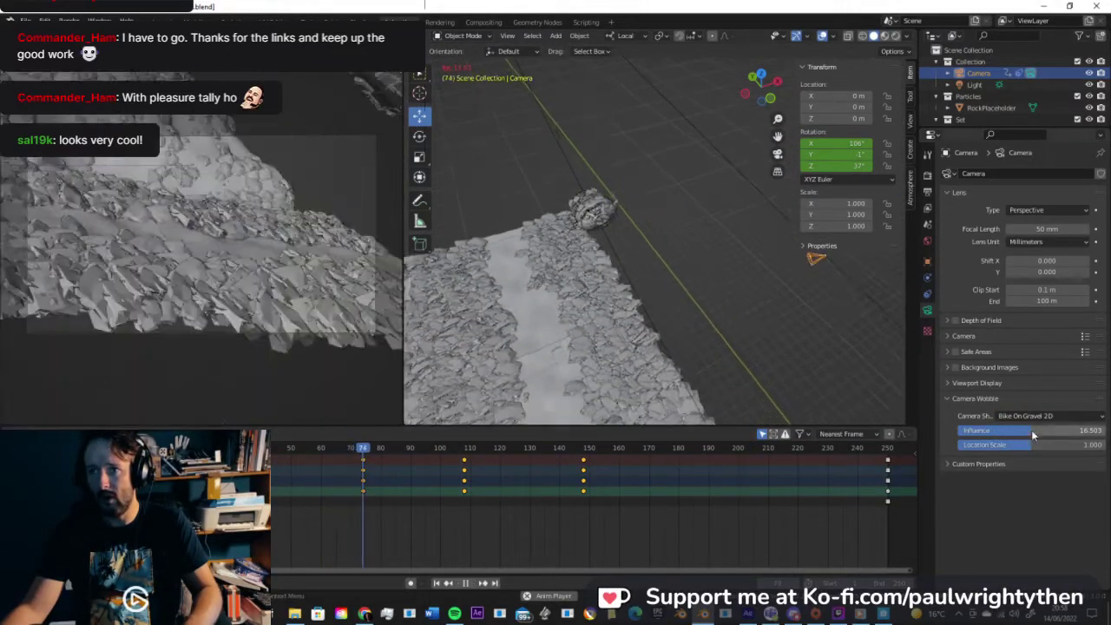
key(space)
Step: Reduce the camera wobble influence to 0.010 and play the animation from frame 62
drag(1031, 431, 1030, 430)
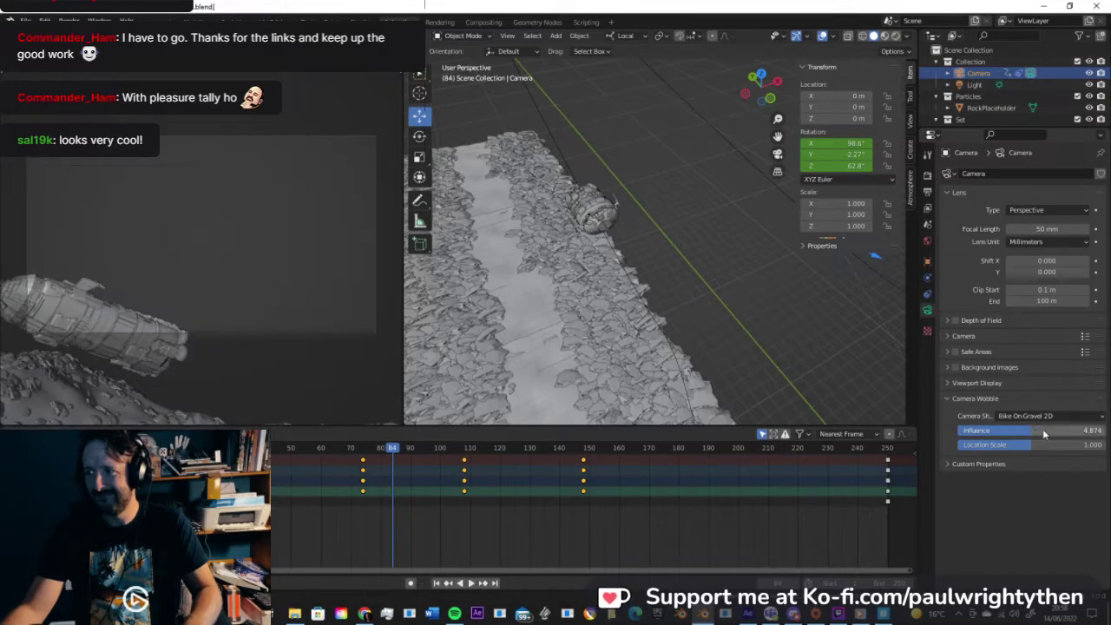
text(.0)
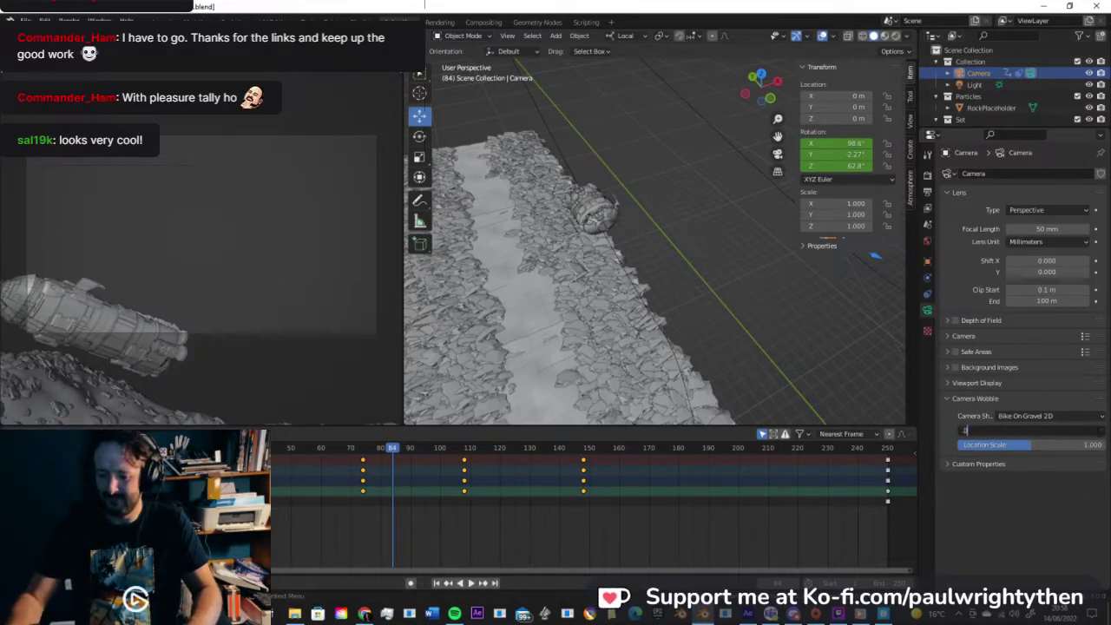
text(10)
key(Return)
click(327, 448)
key(space)
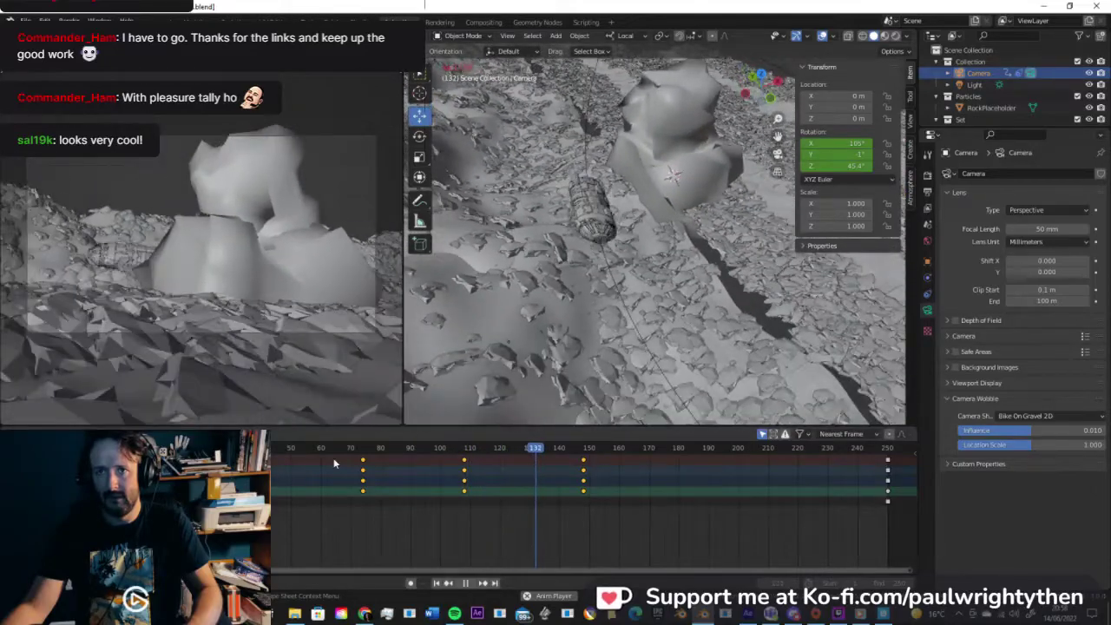
Step: Set the camera wobble influence to 0.100 and play the animation through to frame 247 in the Layout workspace
key(space)
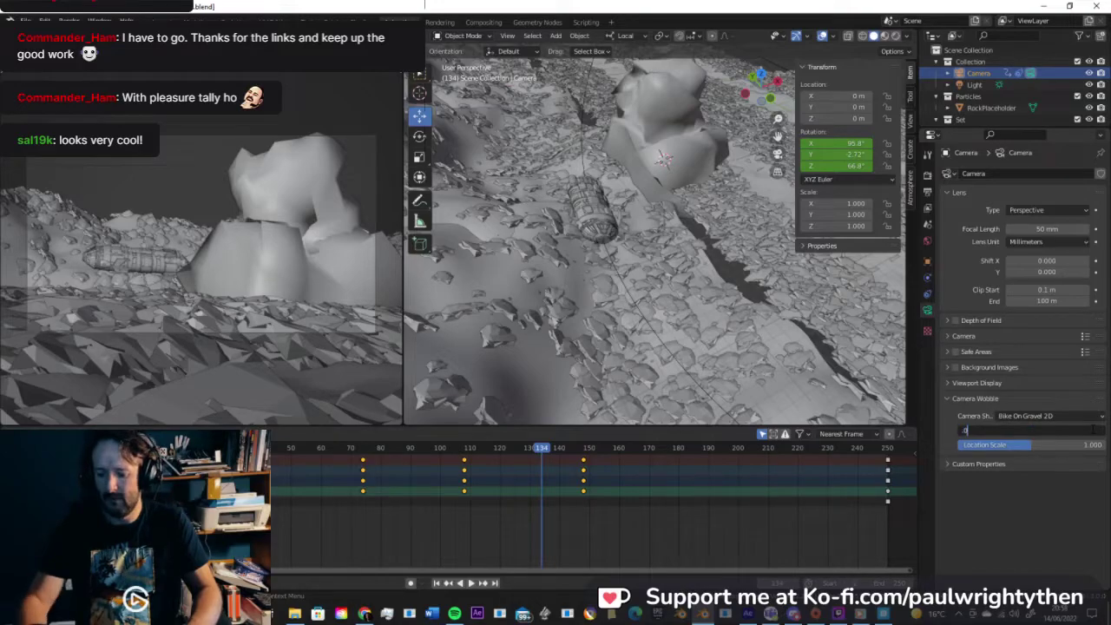
key(Return)
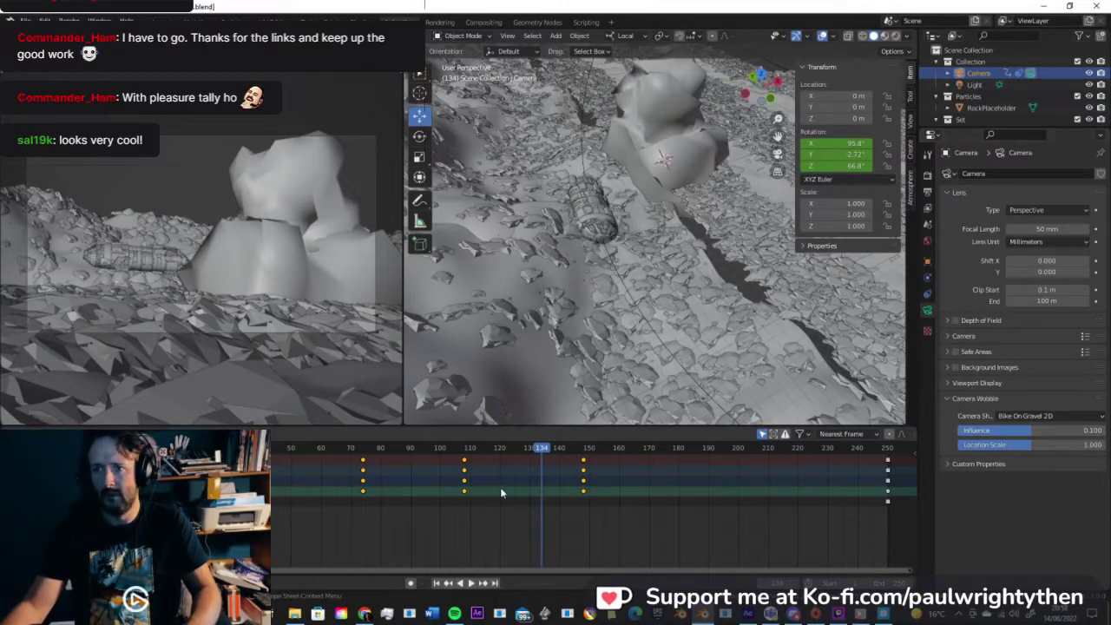
key(space)
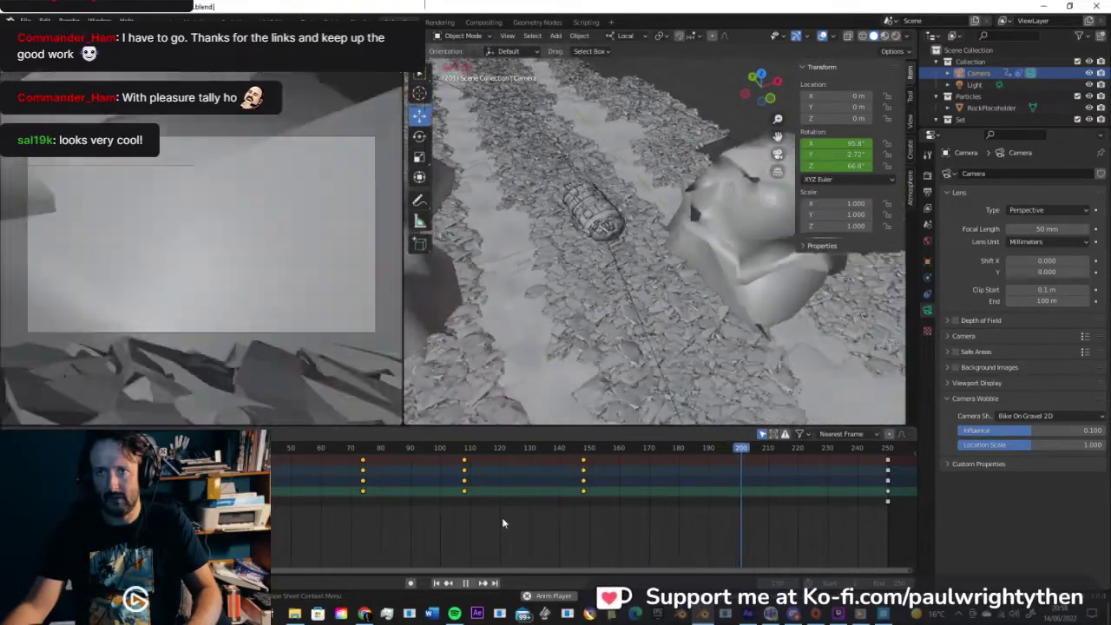
key(space)
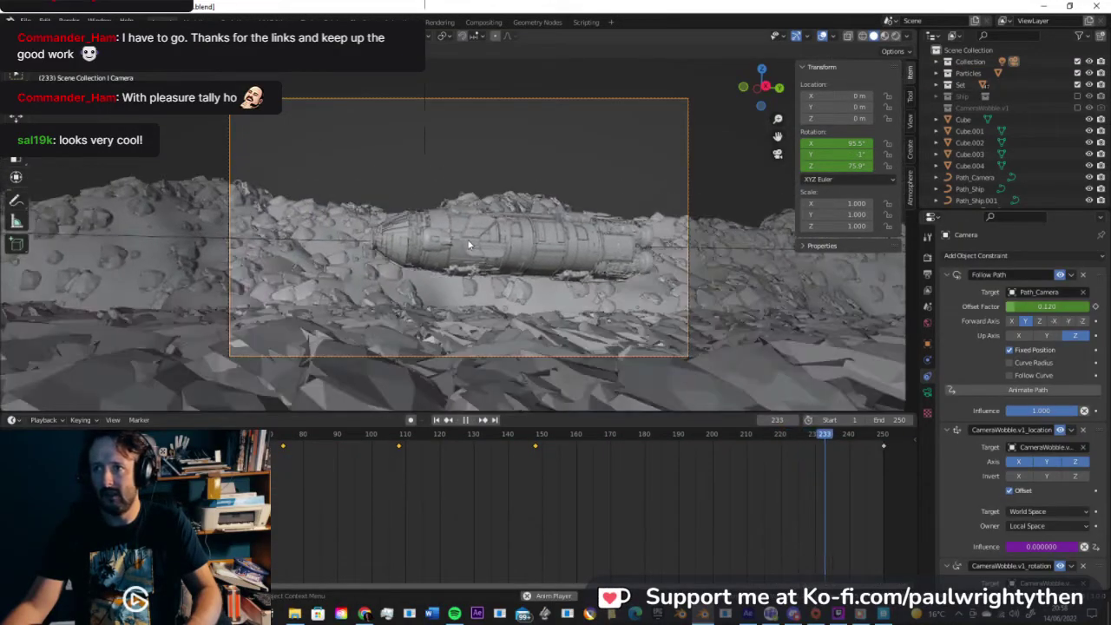
key(space)
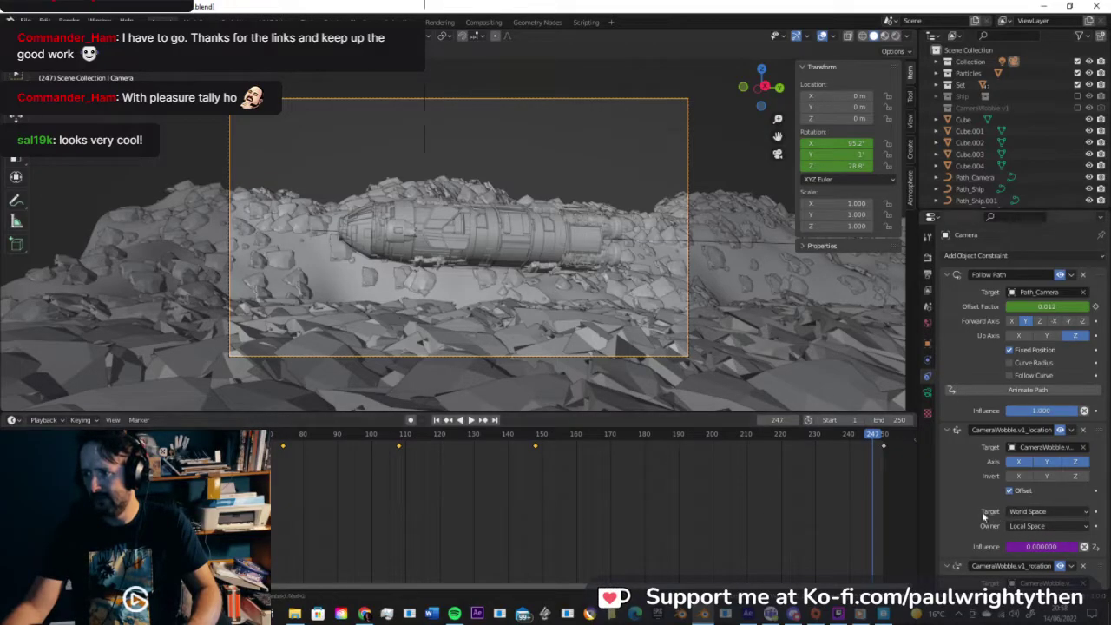
Step: Review the camera's constraints and remove CameraWobble.v1_location and CameraWobble.v1_rotation, keeping only Follow Path
scroll(976, 514, down, 4)
scroll(969, 514, up, 4)
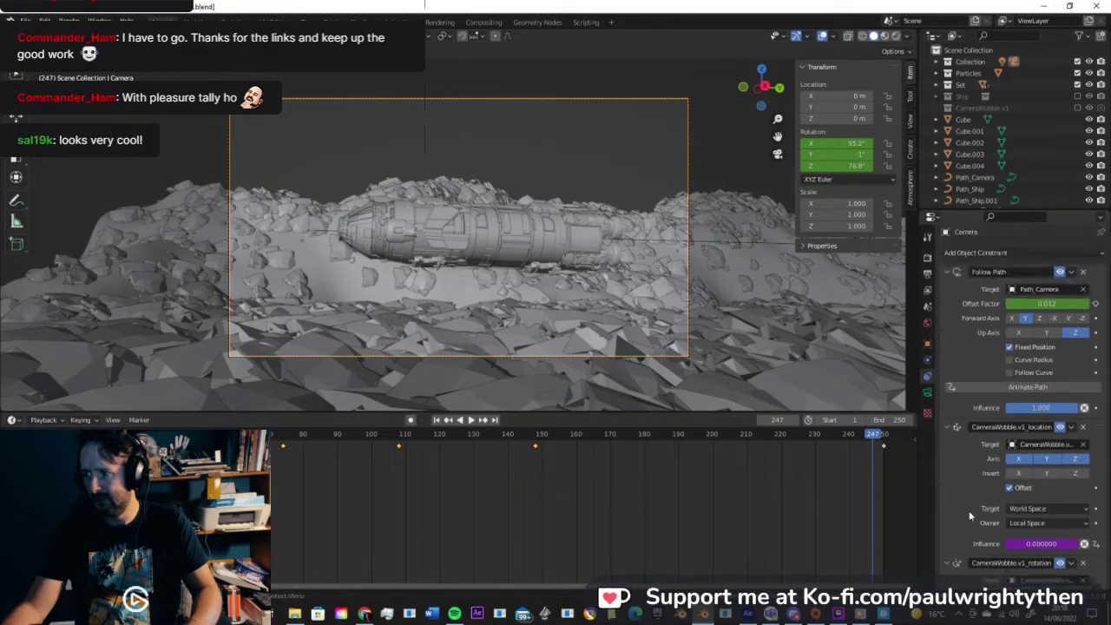
click(947, 430)
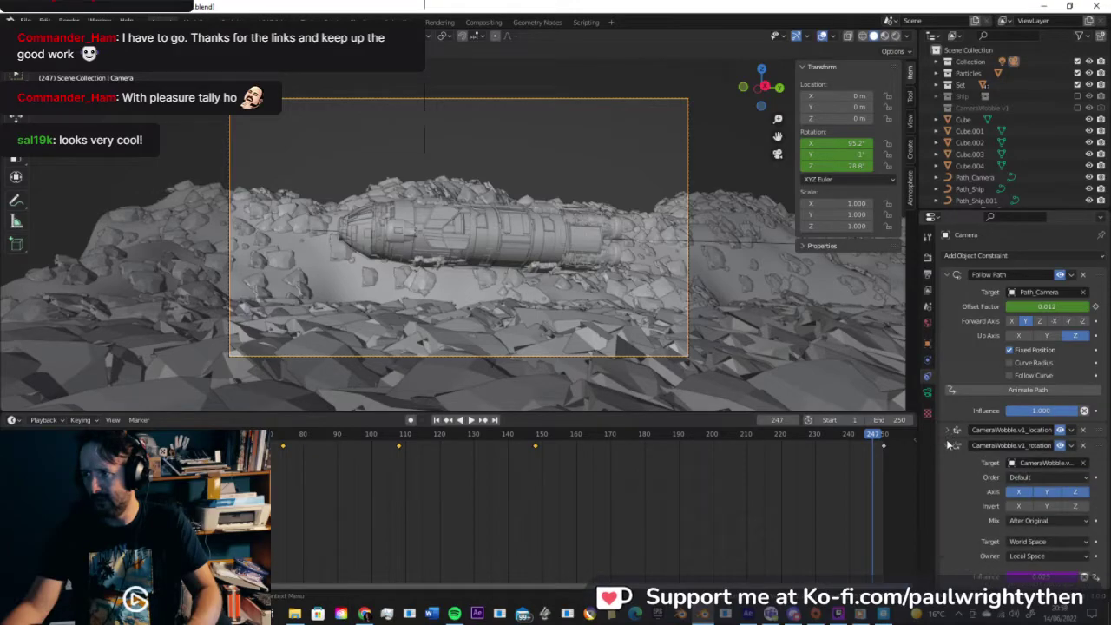
click(948, 430)
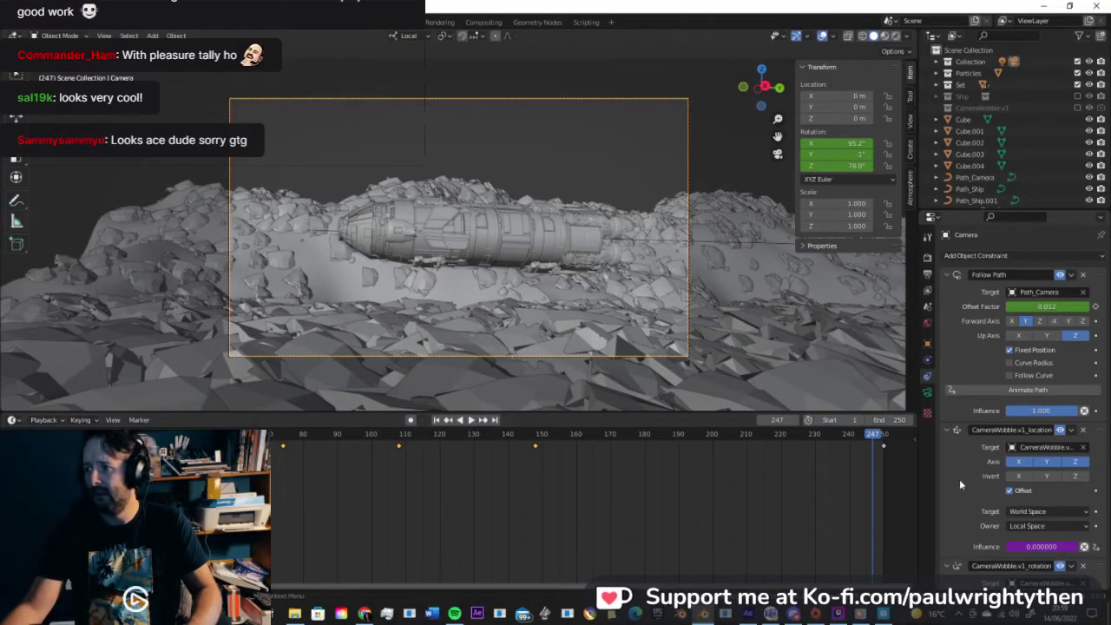
scroll(958, 479, down, 2)
scroll(960, 484, down, 3)
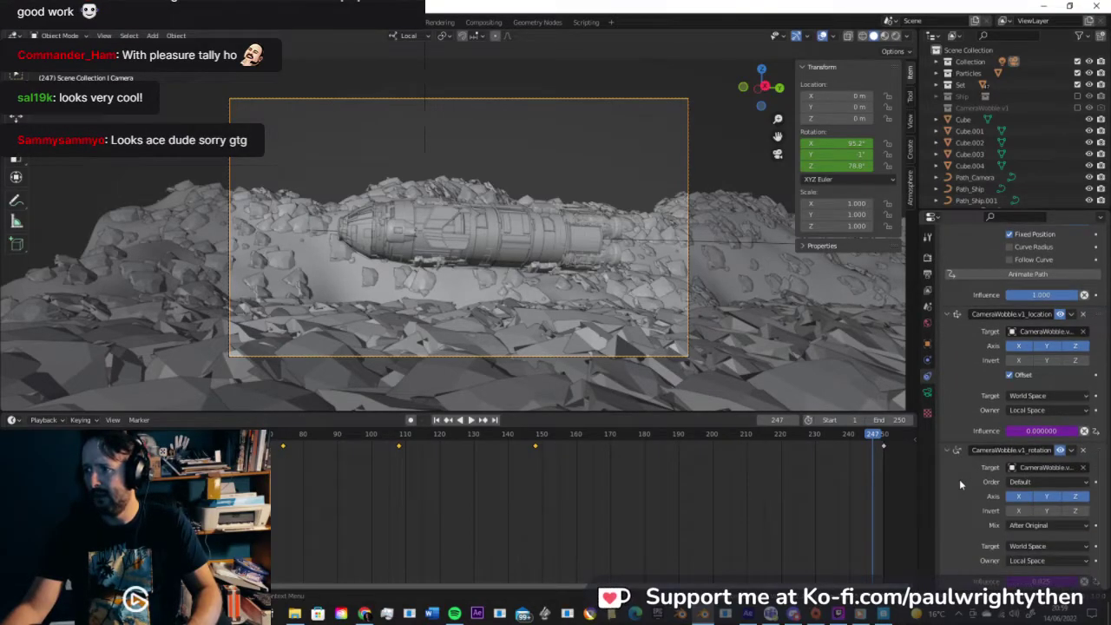
scroll(959, 479, up, 4)
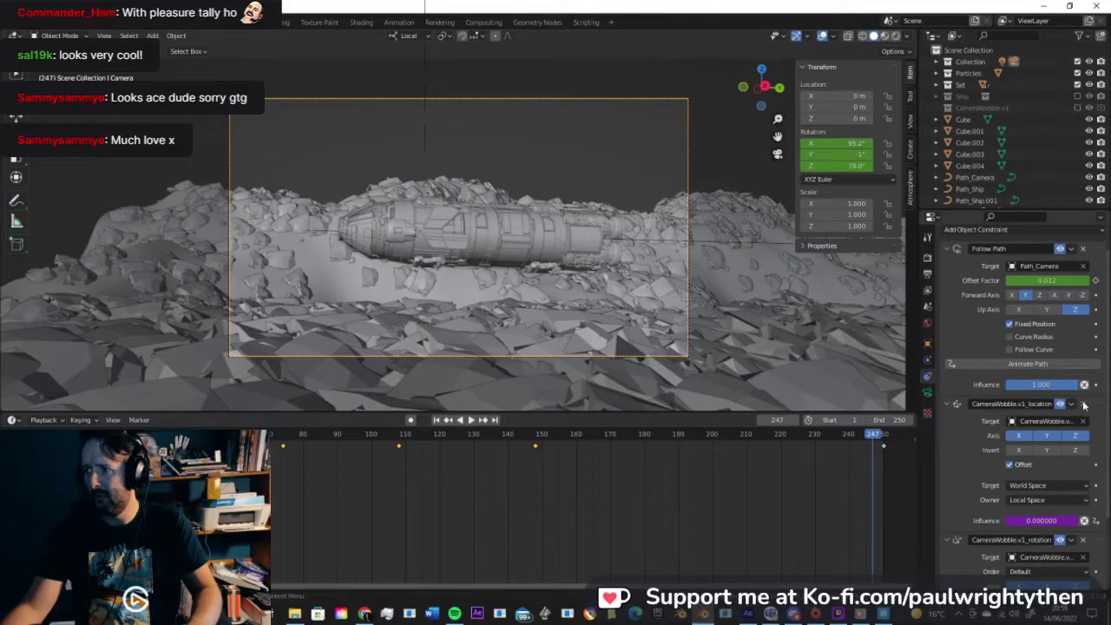
click(1082, 405)
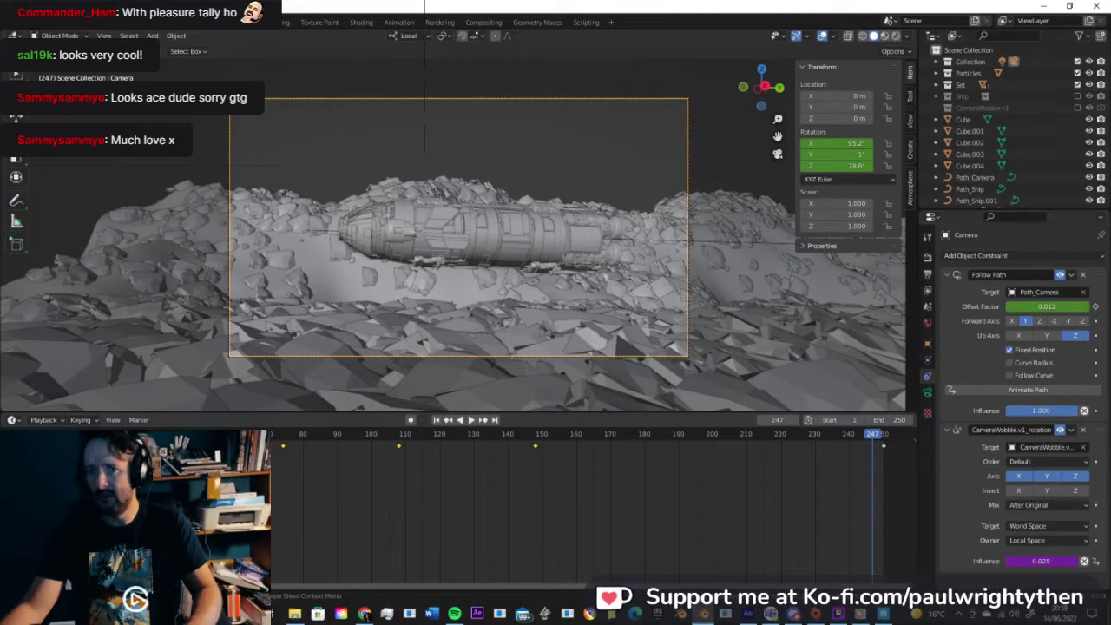
click(1082, 430)
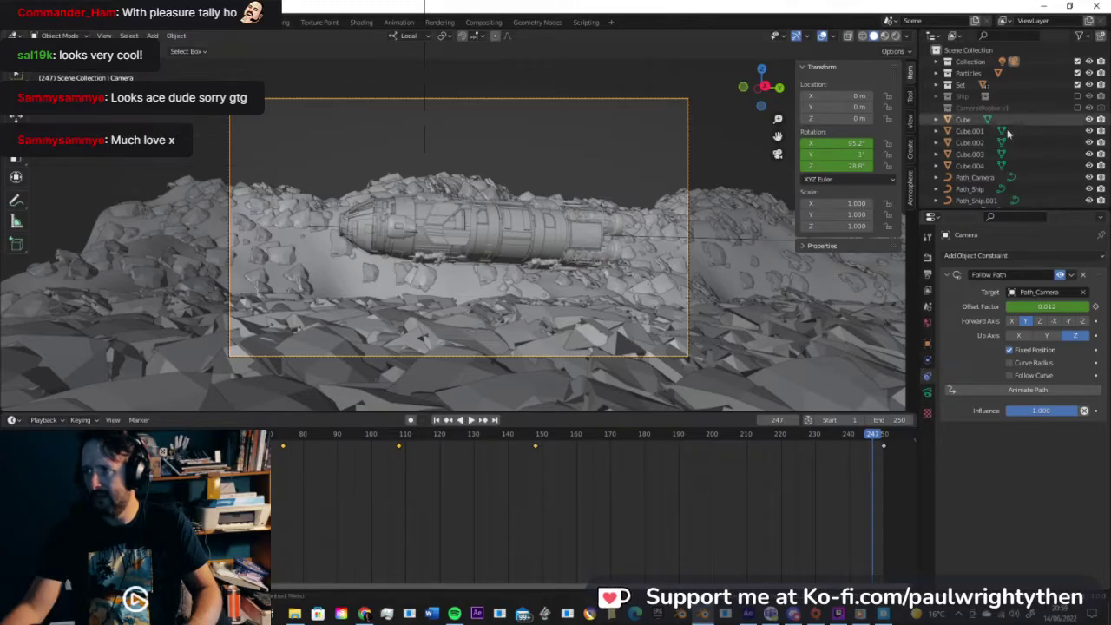
Step: Open the camera's data properties with the wobble settings and play the animation through to frame 194
click(729, 199)
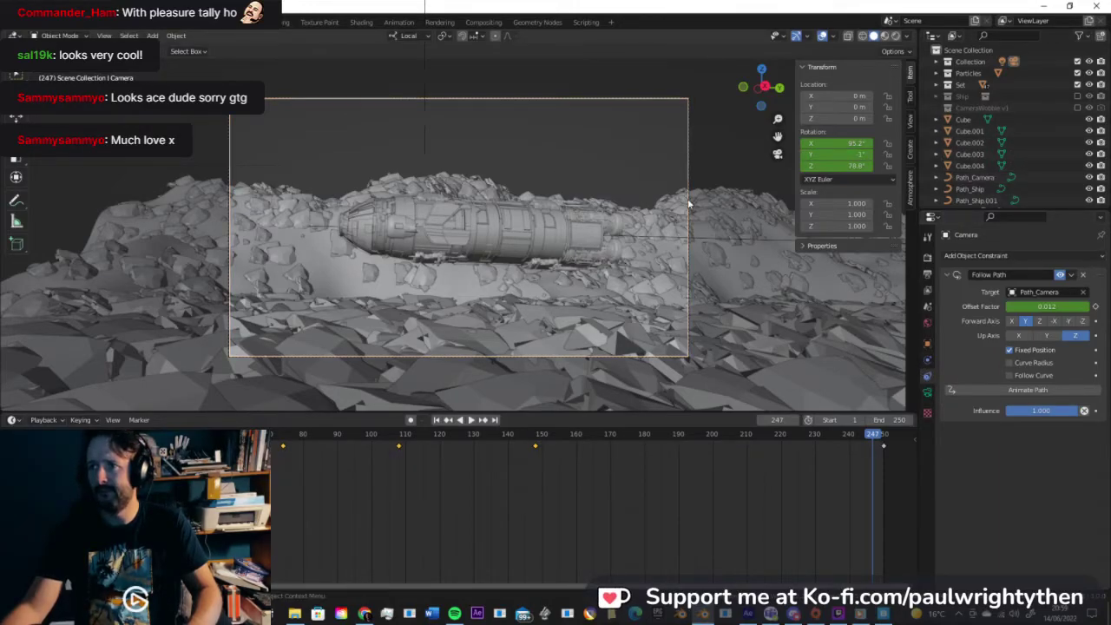
click(689, 327)
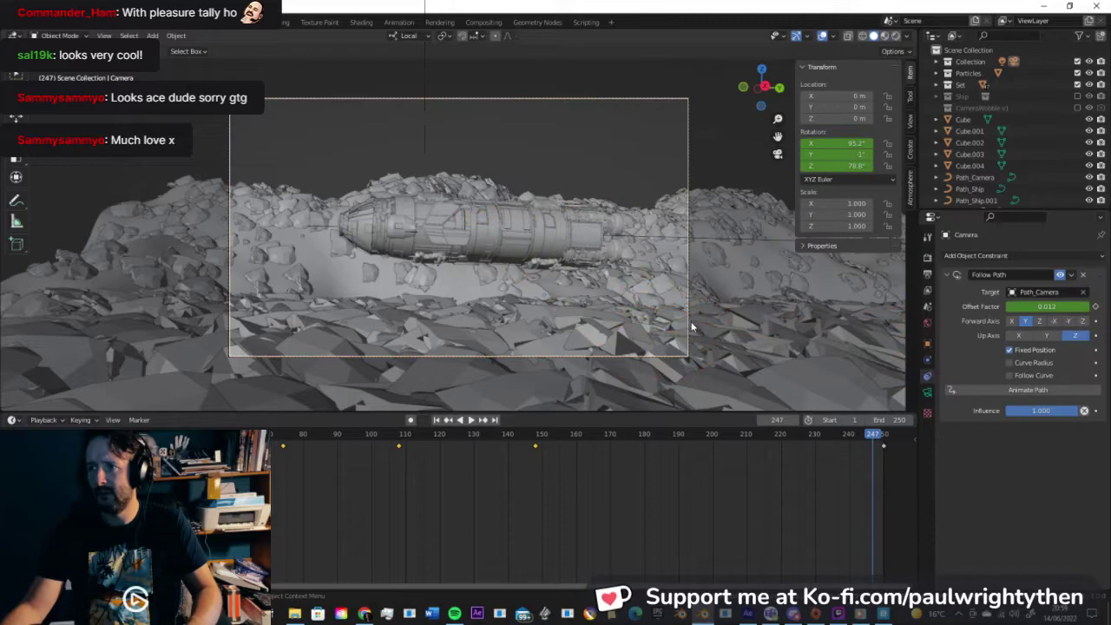
click(927, 392)
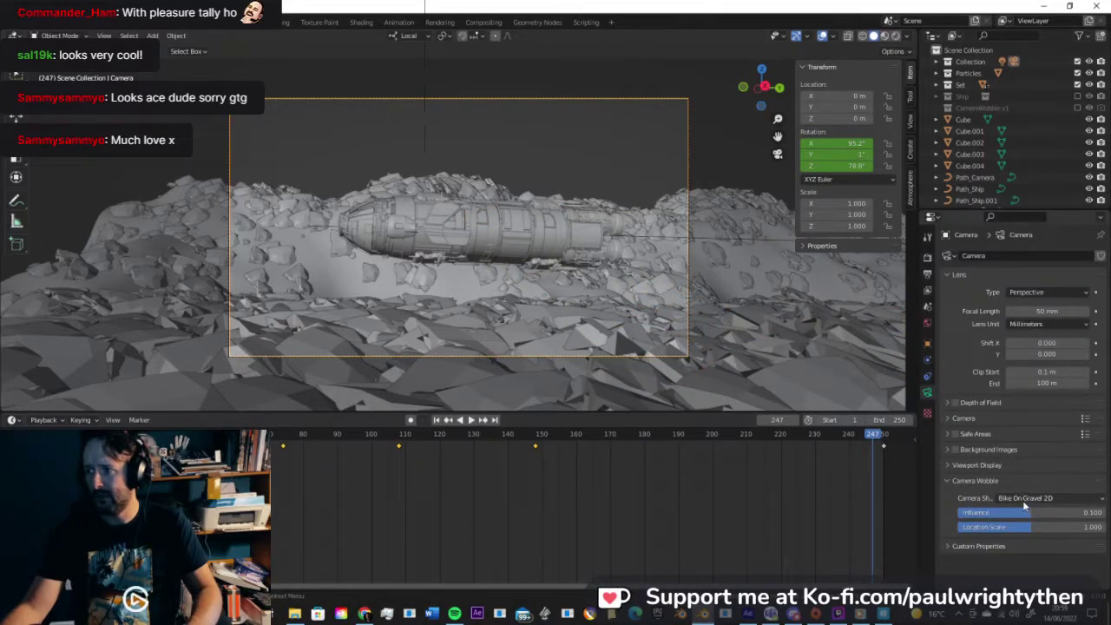
key(space)
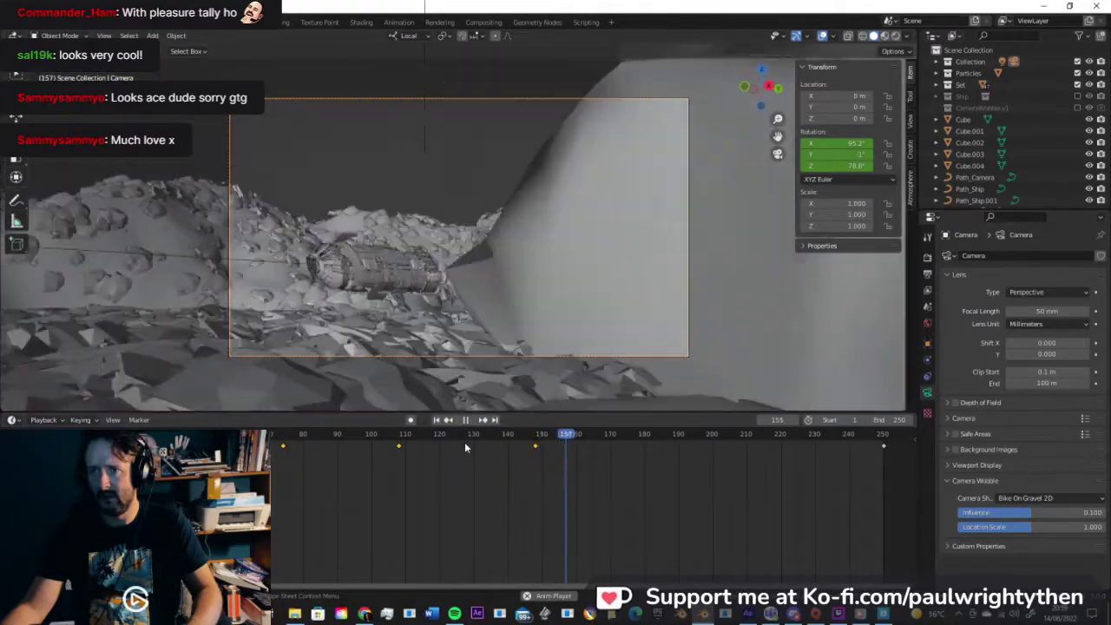
key(space)
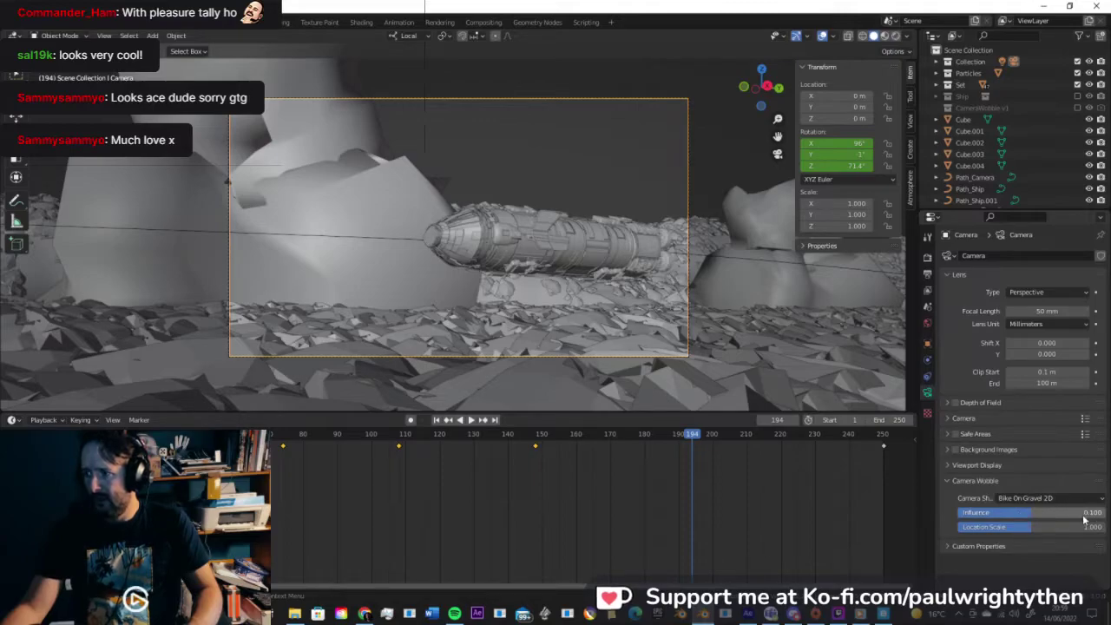
Step: Set the camera wobble influence to 1.000
double_click(1069, 515)
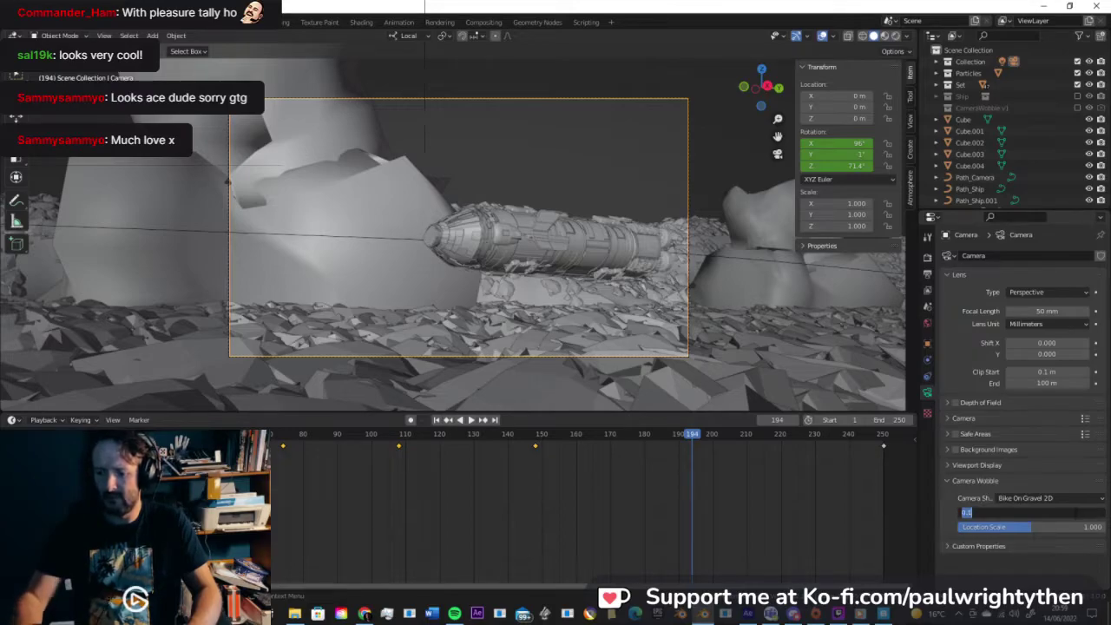
text(1)
key(Return)
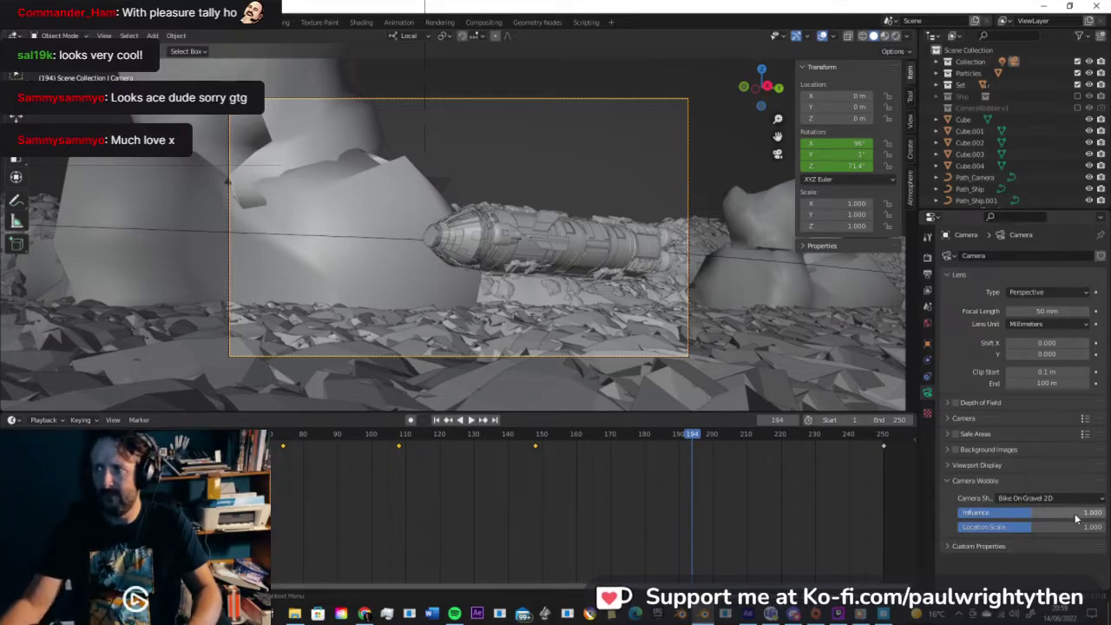
Step: Reset the camera shake preset to None, reapply Bike On Gravel 2D, and play the animation to preview the shake
click(985, 482)
click(984, 482)
click(1030, 496)
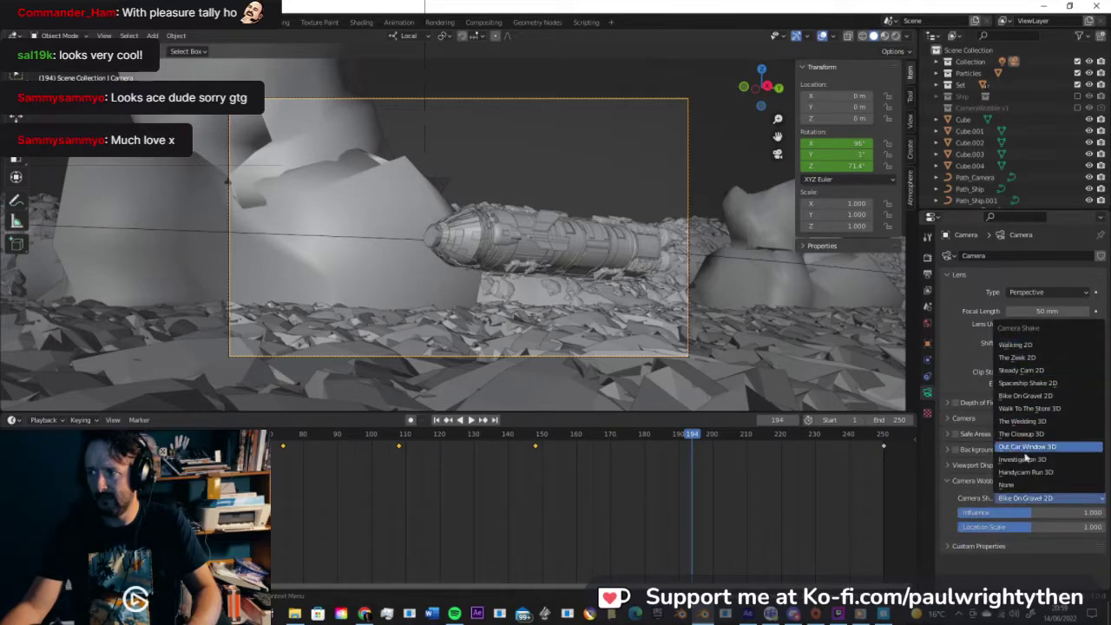
click(1012, 486)
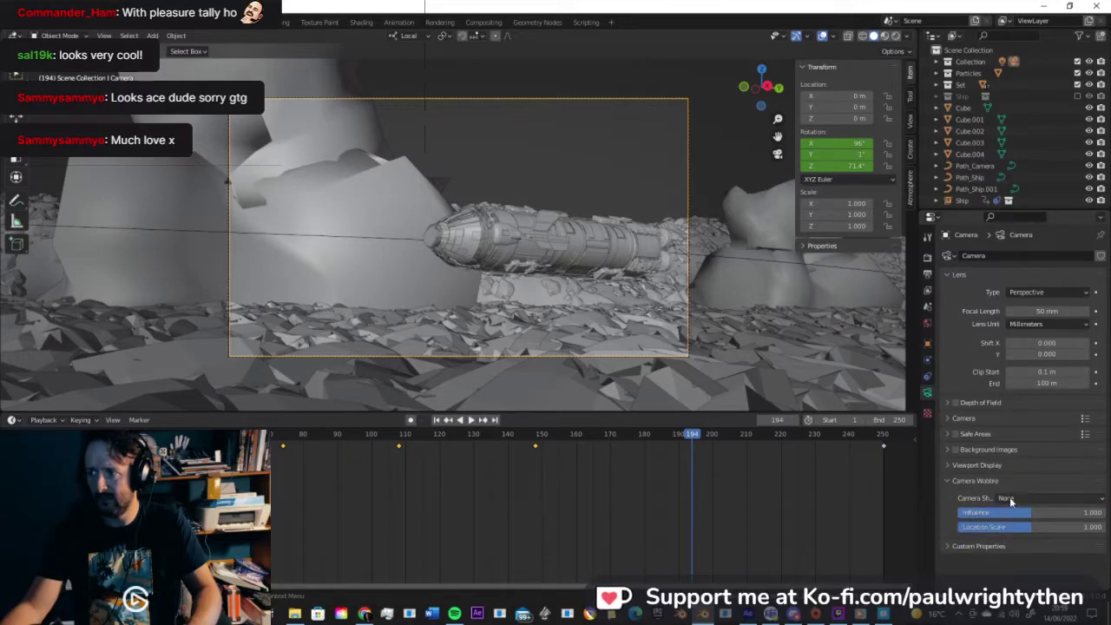
click(1011, 499)
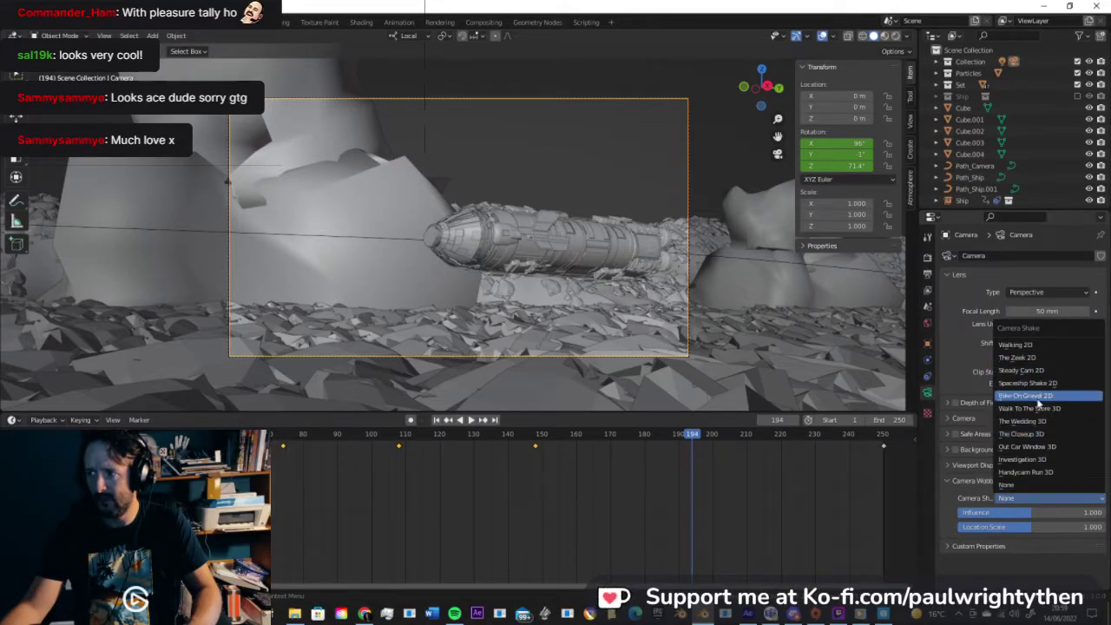
click(1037, 397)
drag(596, 429, 521, 434)
key(space)
key(space)
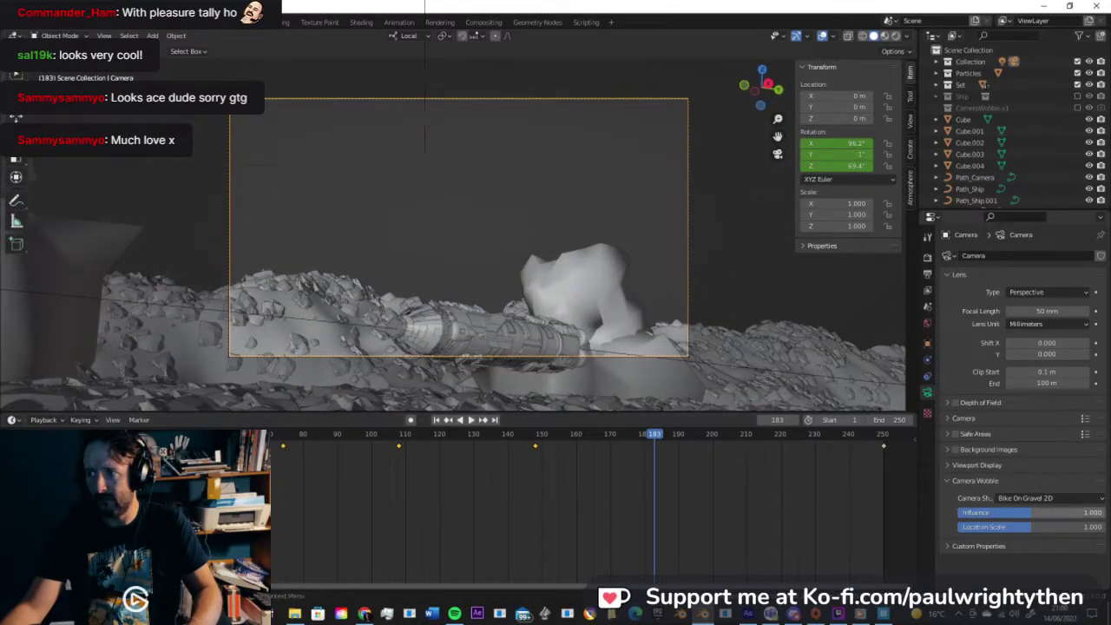
Step: Set the camera wobble influence to 0.100 and play the animation from about frame 77 to frame 175
click(1031, 512)
text(0.1)
key(Return)
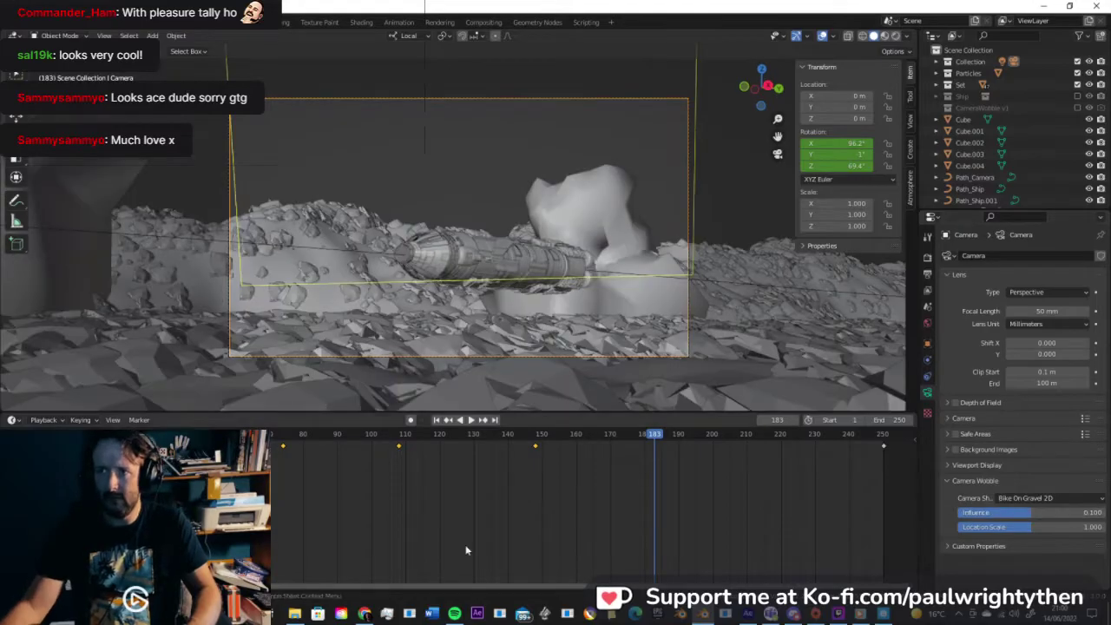
click(293, 435)
key(space)
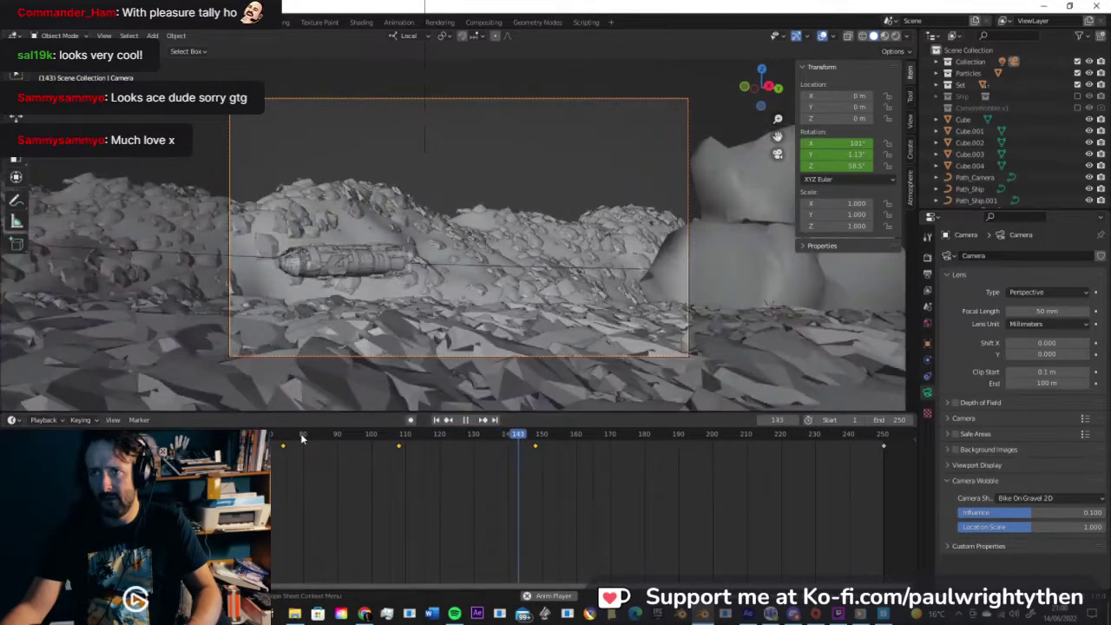
key(space)
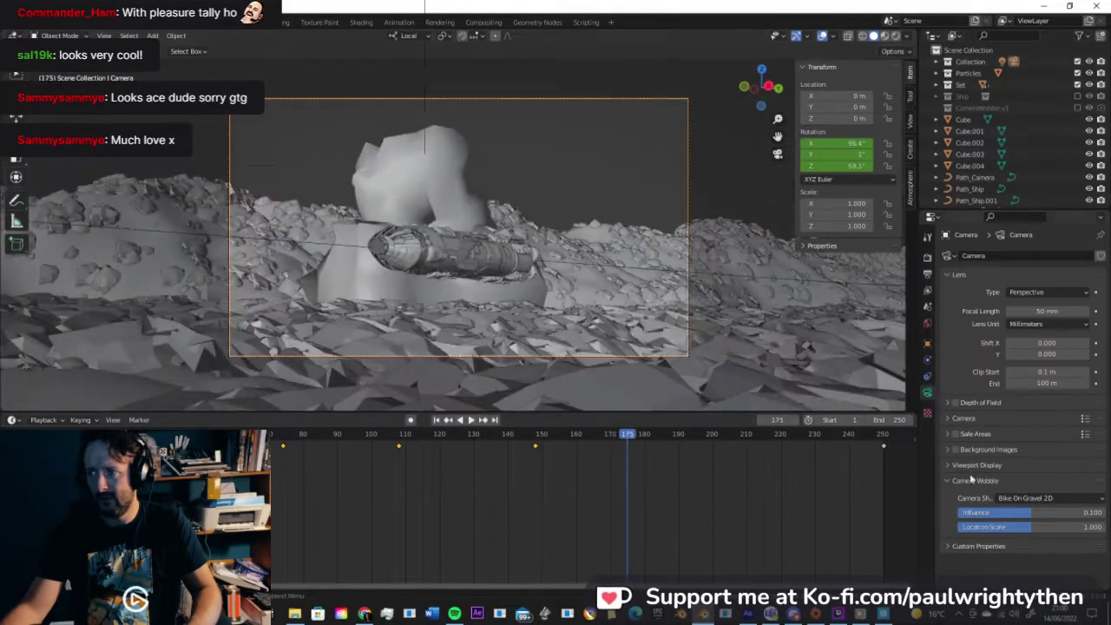
Step: Set the camera wobble location scale to 0.100 and replay the animation up to frame 116
click(1064, 529)
text(.1)
key(Return)
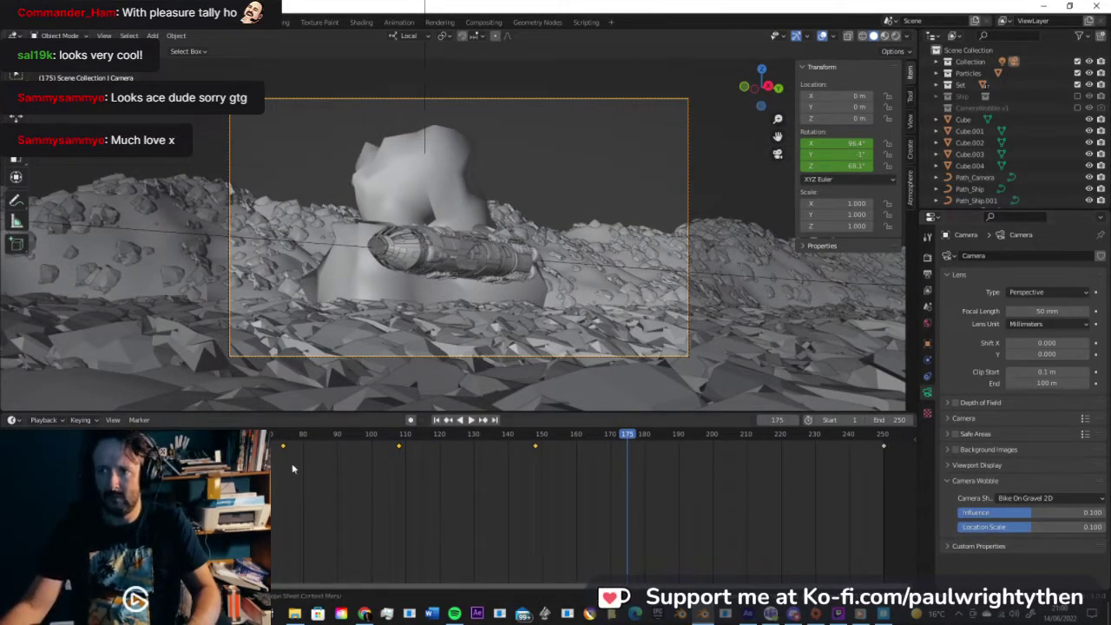
click(295, 435)
key(space)
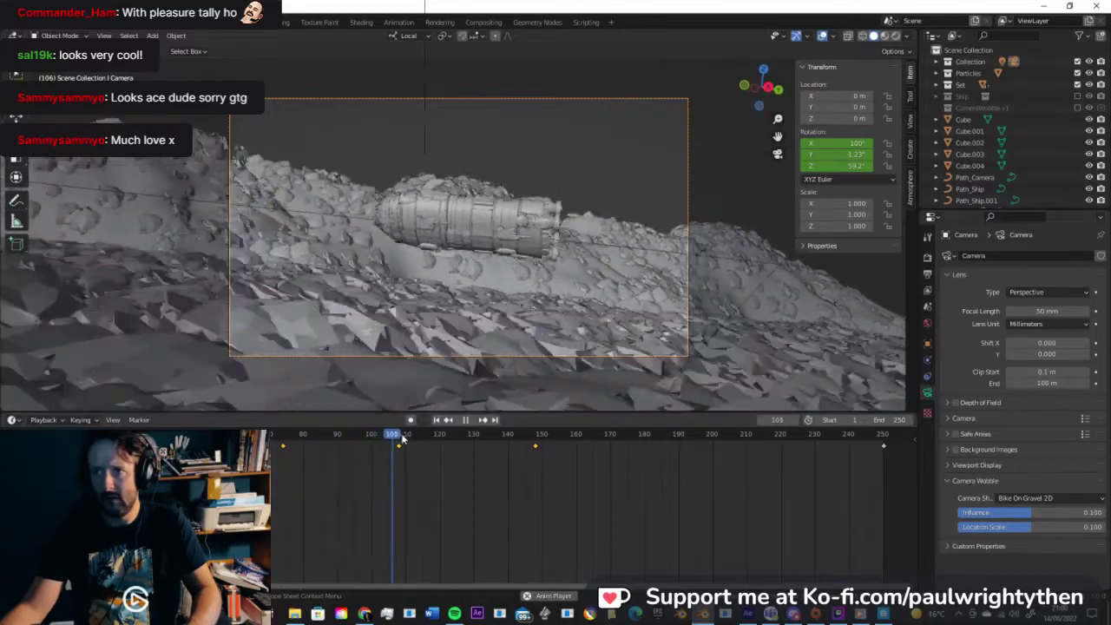
key(space)
Step: Set the camera wobble location scale to 0.000 and play the animation on to frame 146
click(1065, 531)
text(0)
key(Return)
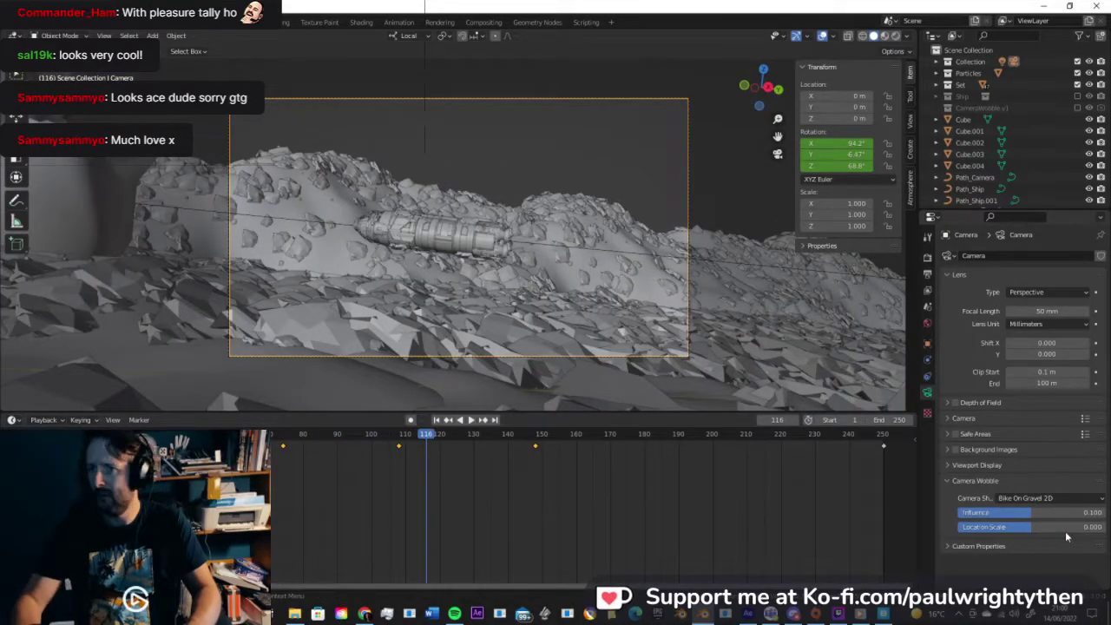
key(space)
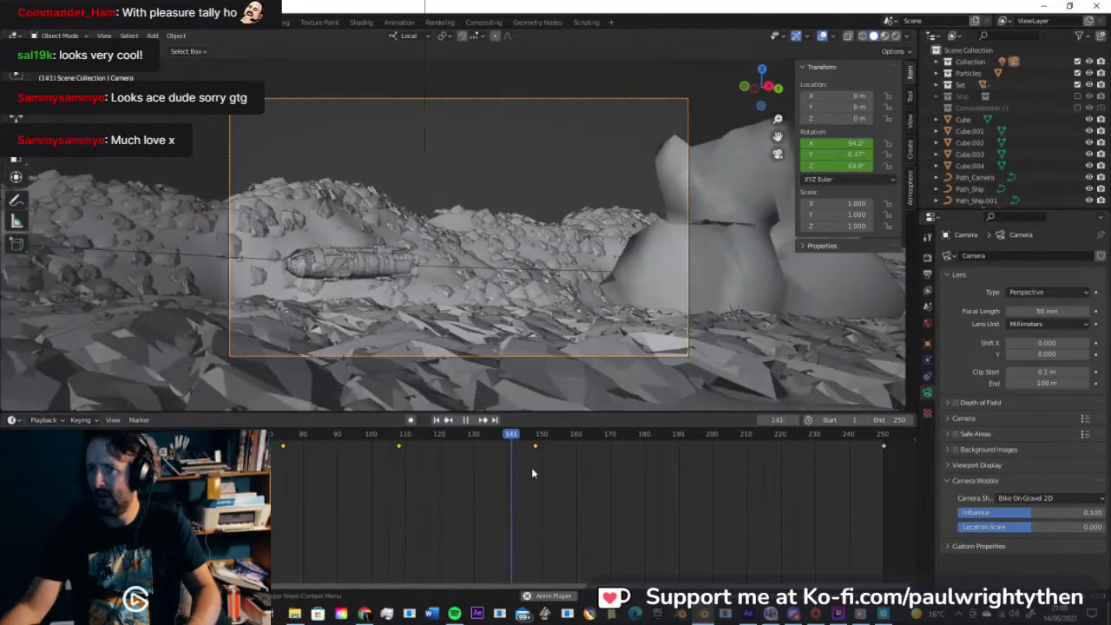
key(space)
Step: Set the camera wobble influence to 0.050 and play the animation from frame 74 to frame 191
click(993, 511)
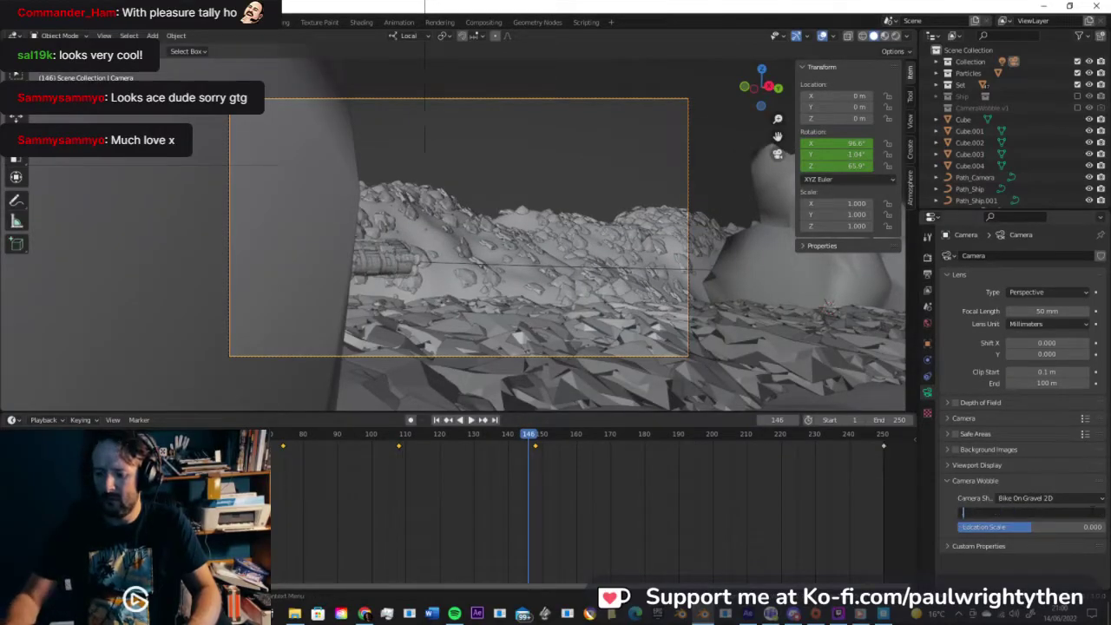
text(0)
key(Return)
drag(386, 435, 282, 436)
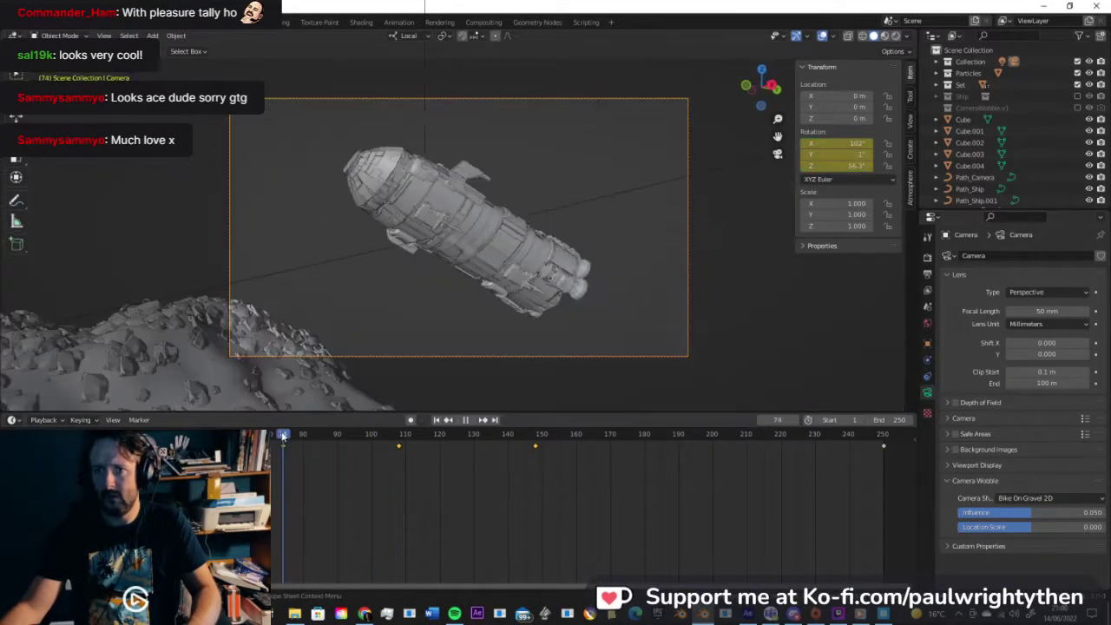
key(space)
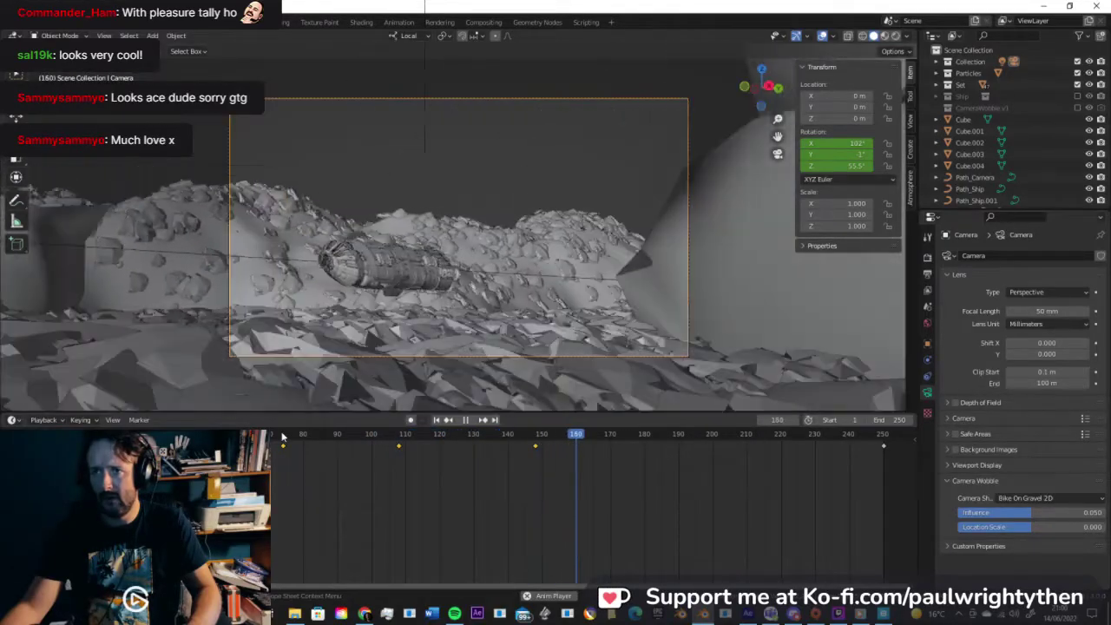
key(space)
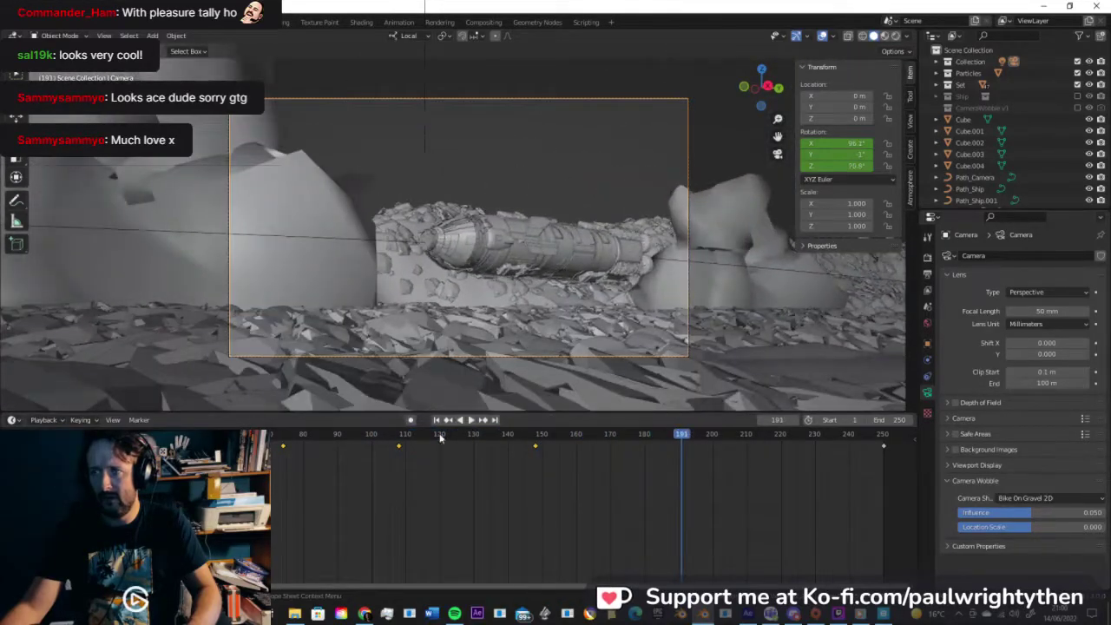
Step: Set the camera wobble influence to 0.002 and play the animation from about frame 87 to check the shake
click(1069, 513)
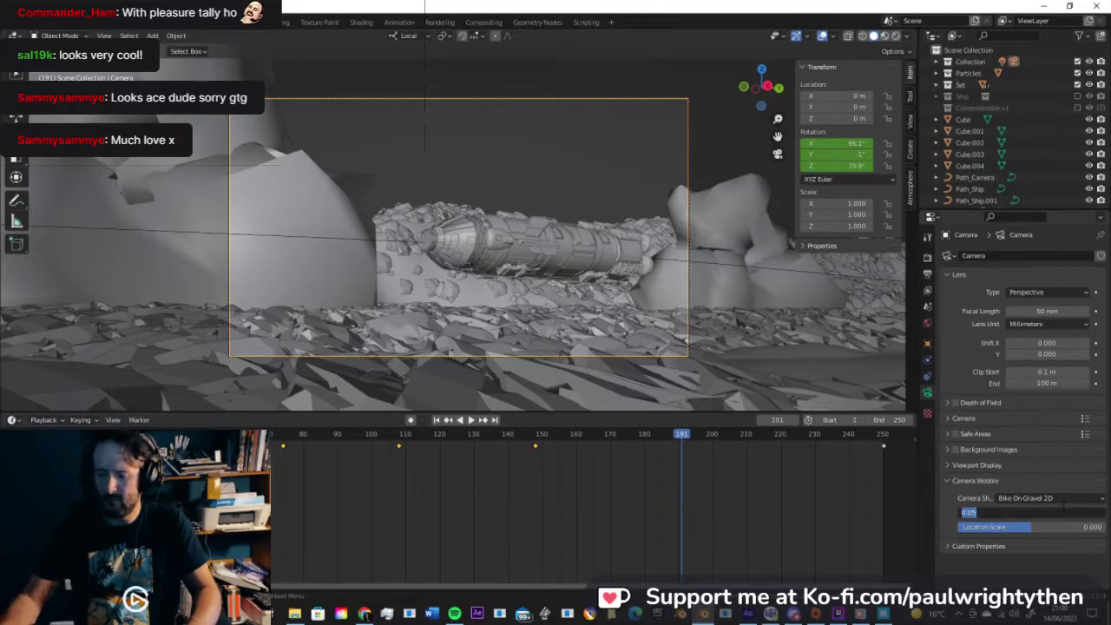
text(.002)
key(Return)
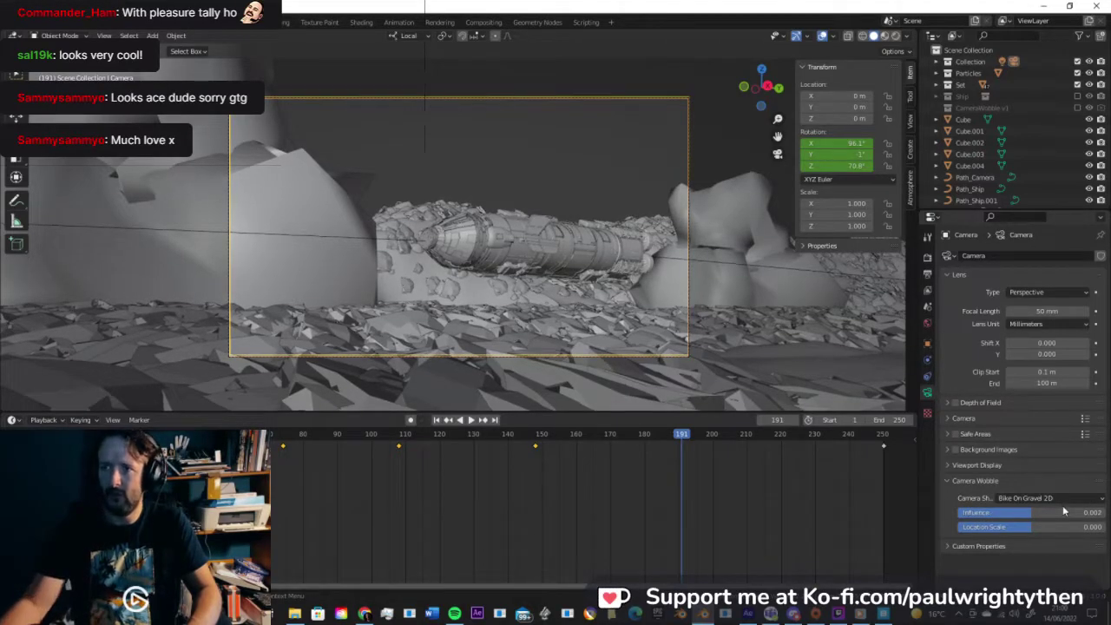
click(326, 434)
key(space)
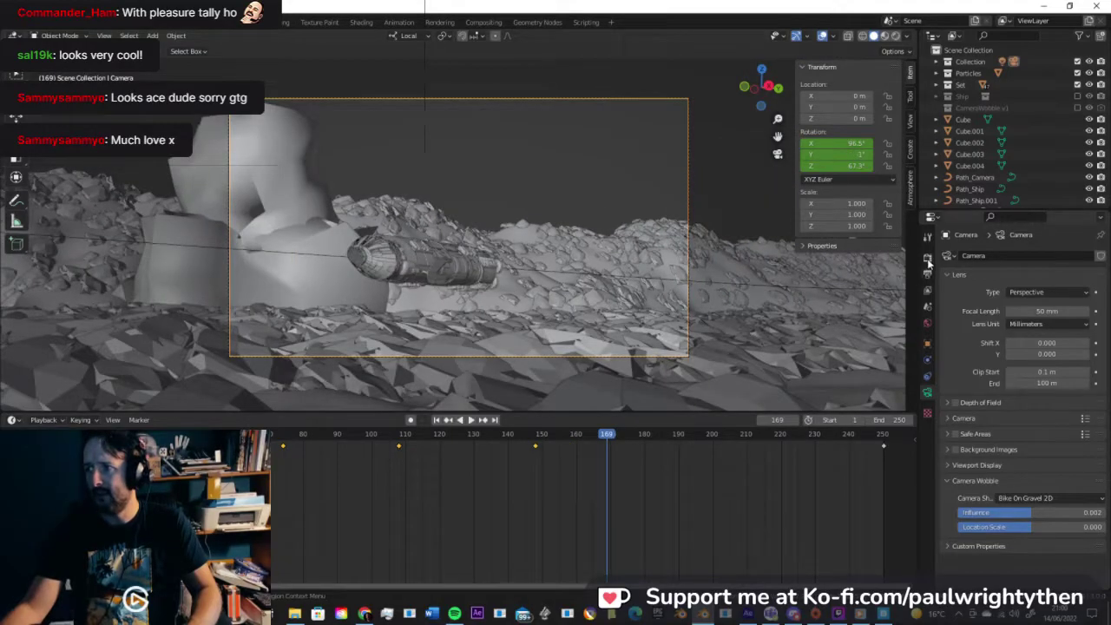
Step: Set the output resolution Y to 816 px and play the animation to preview the wider framing
click(926, 272)
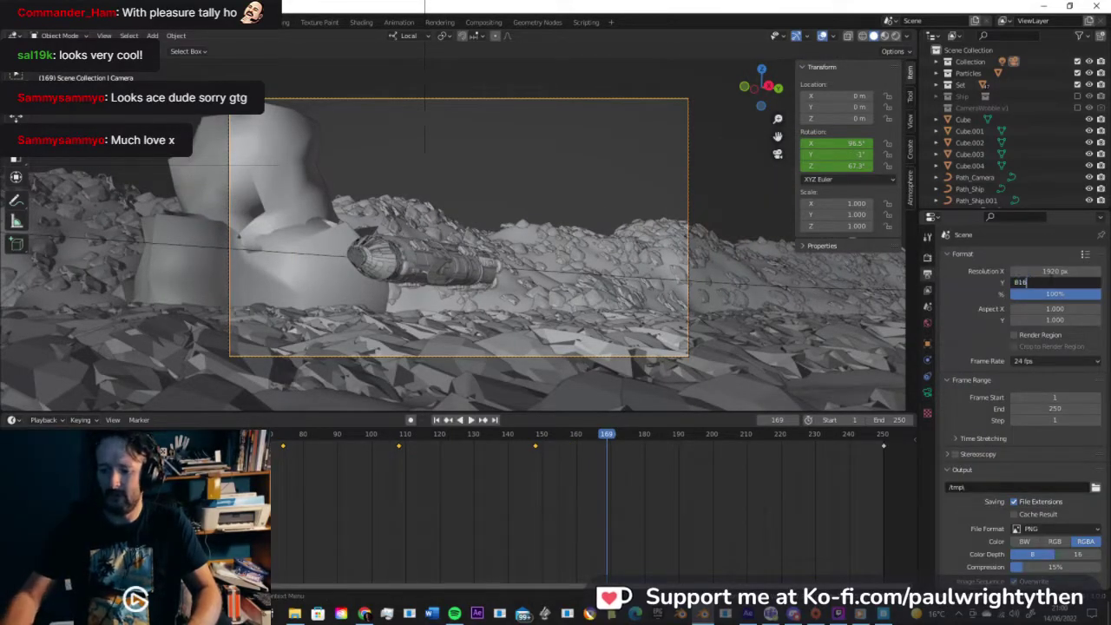
key(Return)
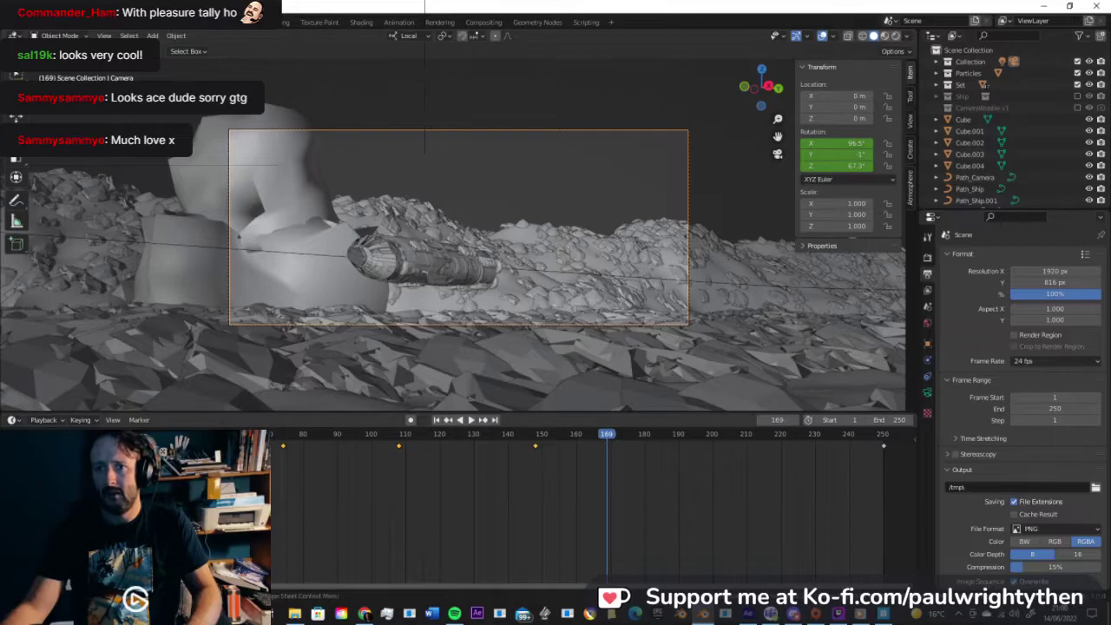
click(211, 433)
key(space)
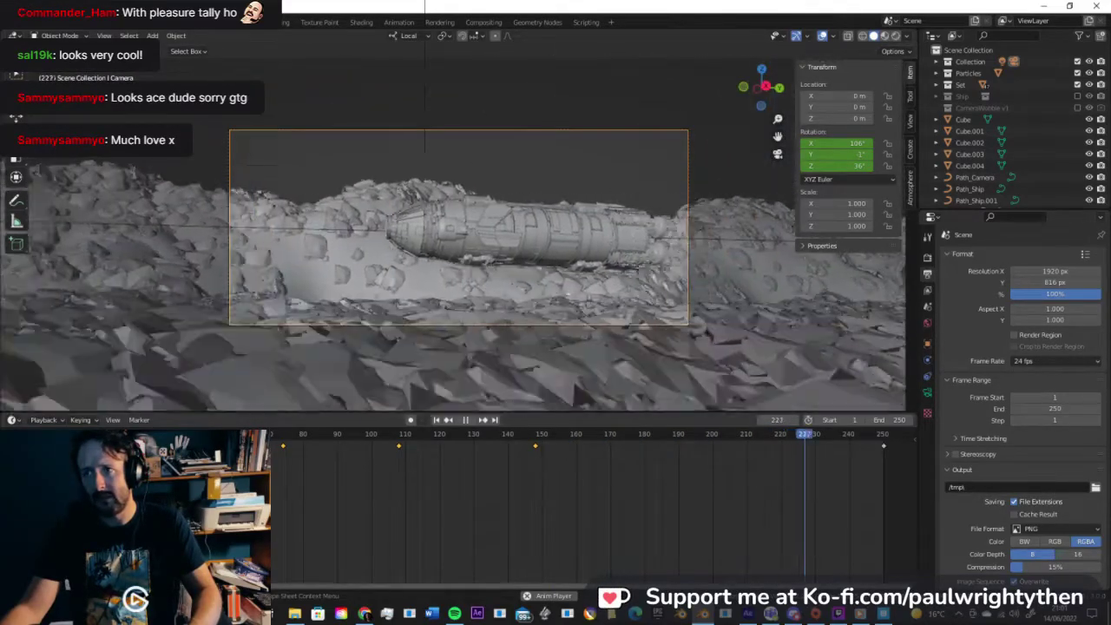
Step: Stop playback at frame 248, select the ship, and select its keyframes near frame 97 in the Animation workspace
click(427, 235)
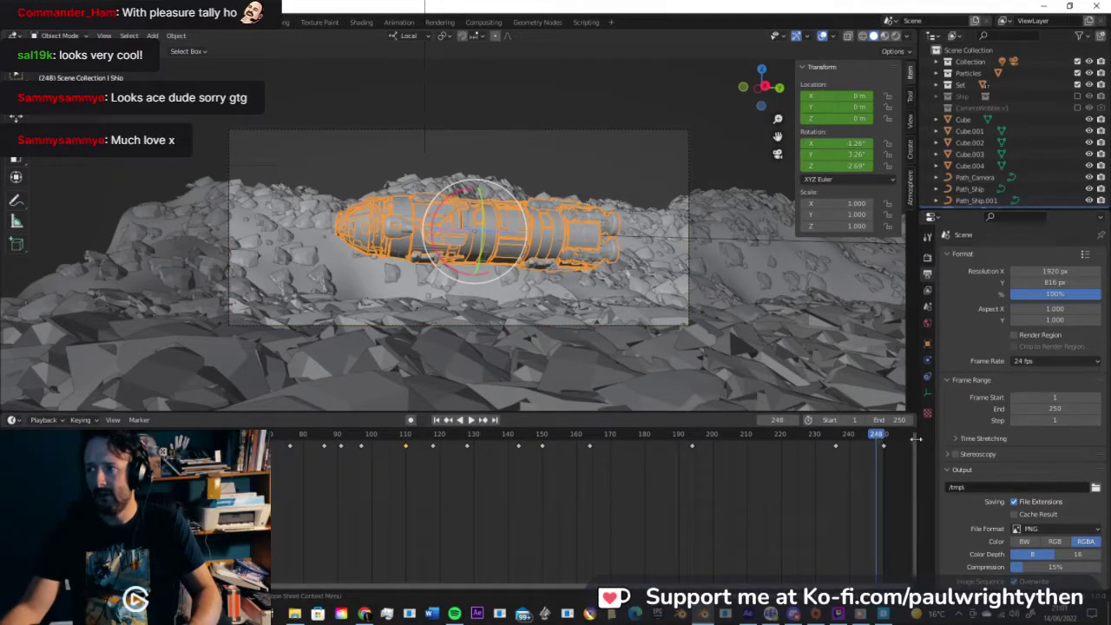
scroll(915, 439, down, 2)
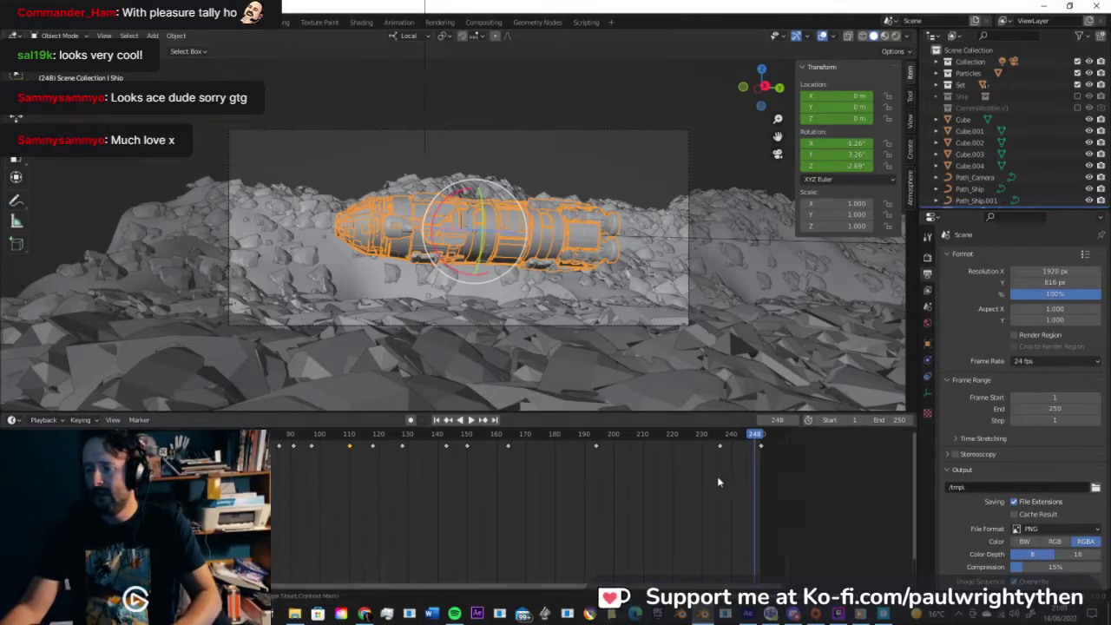
key(n)
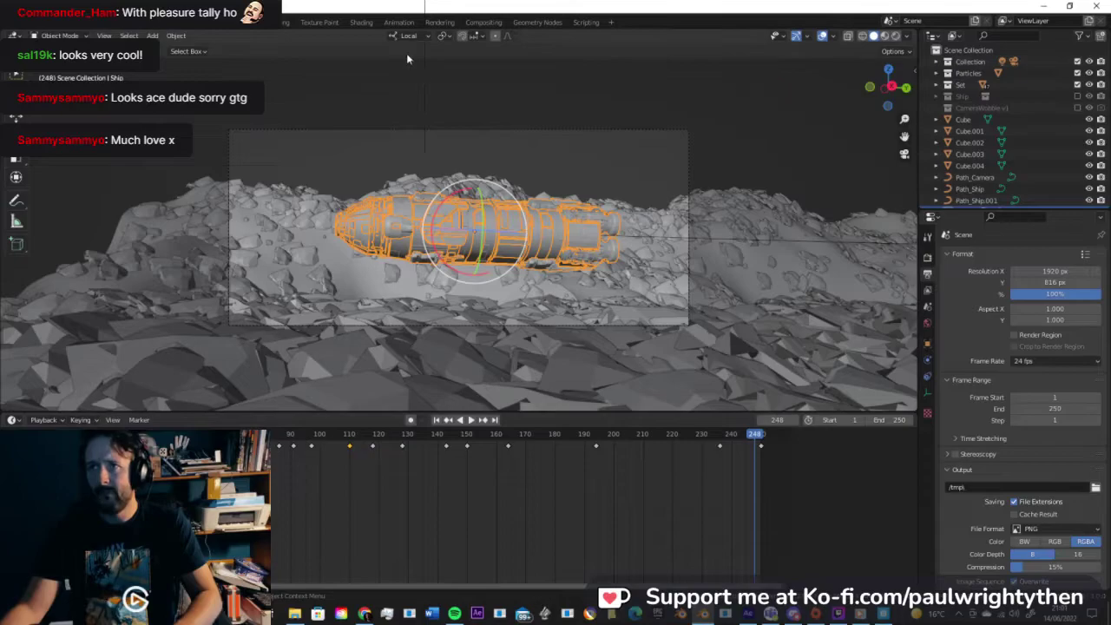
click(399, 23)
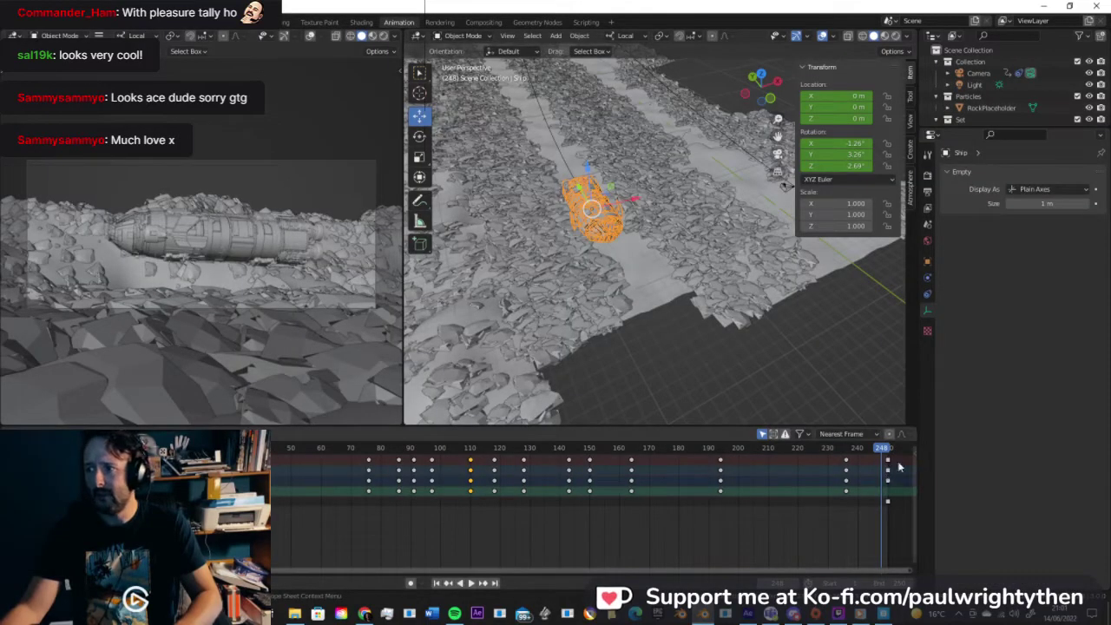
scroll(874, 471, down, 2)
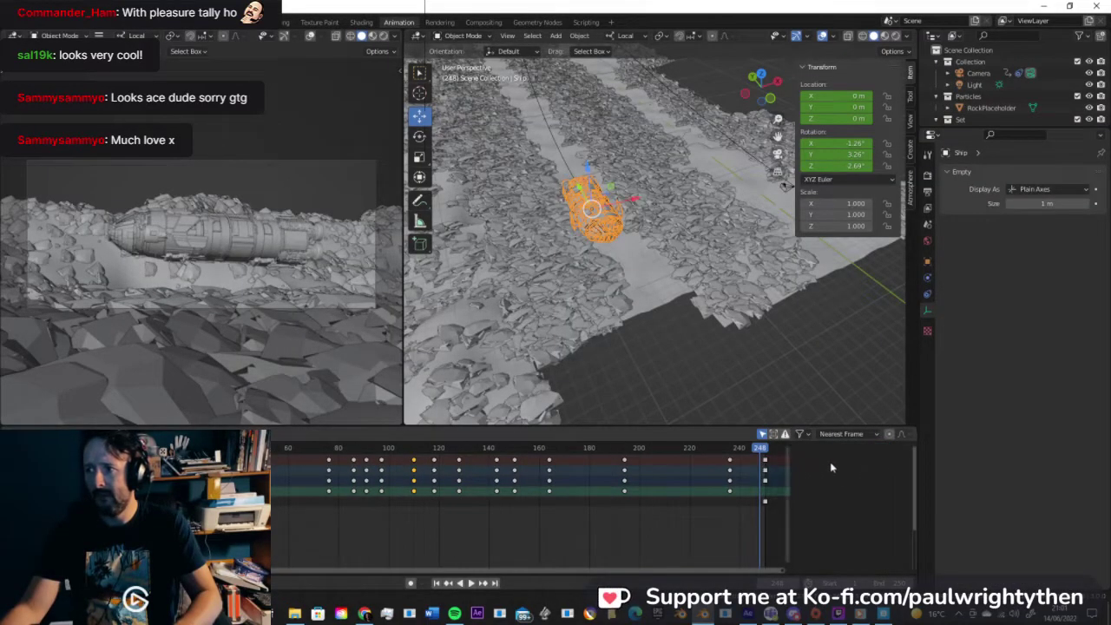
key(n)
key(n)
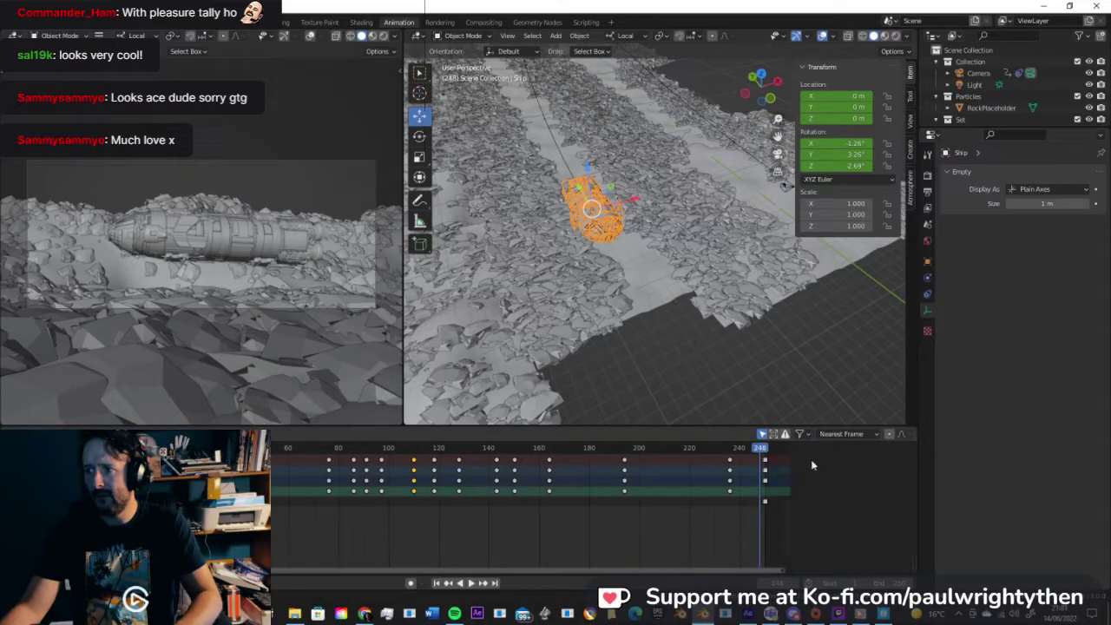
click(385, 467)
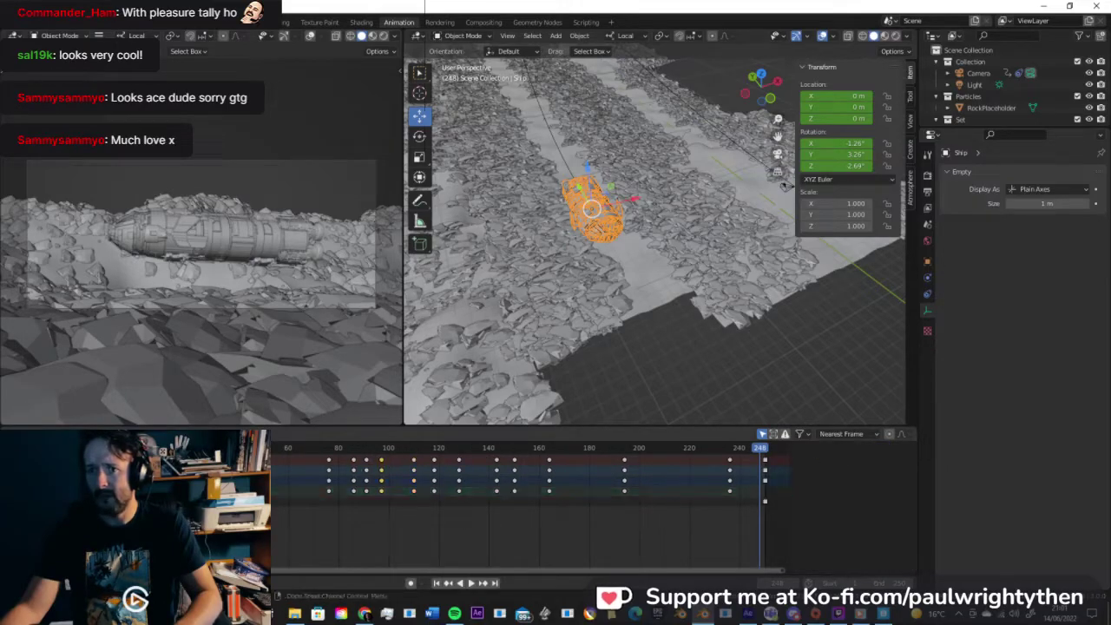
click(78, 501)
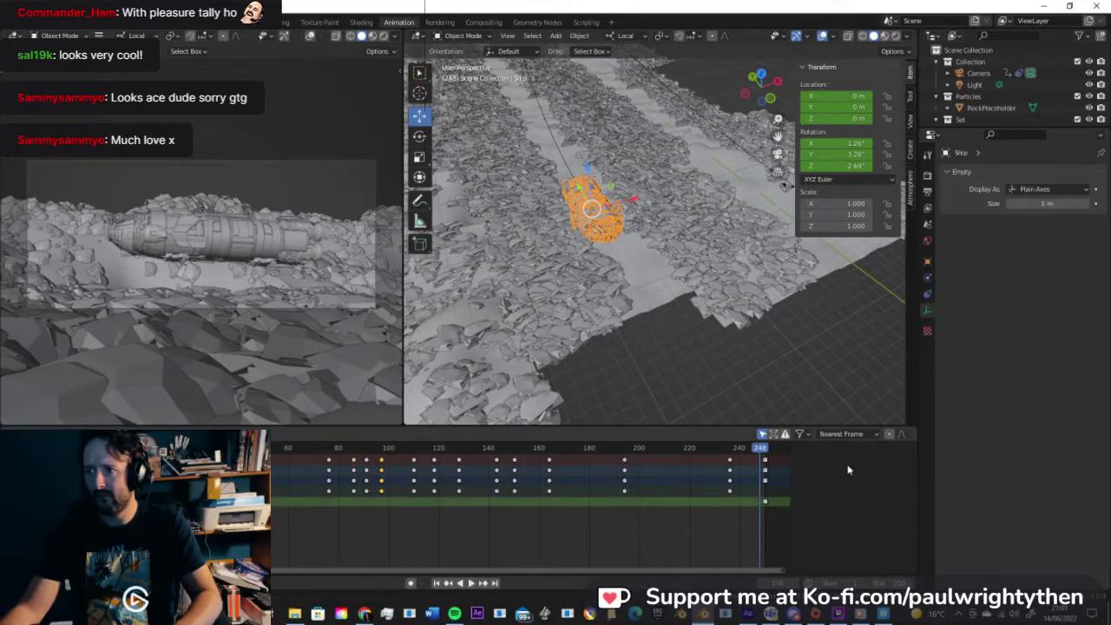
key(n)
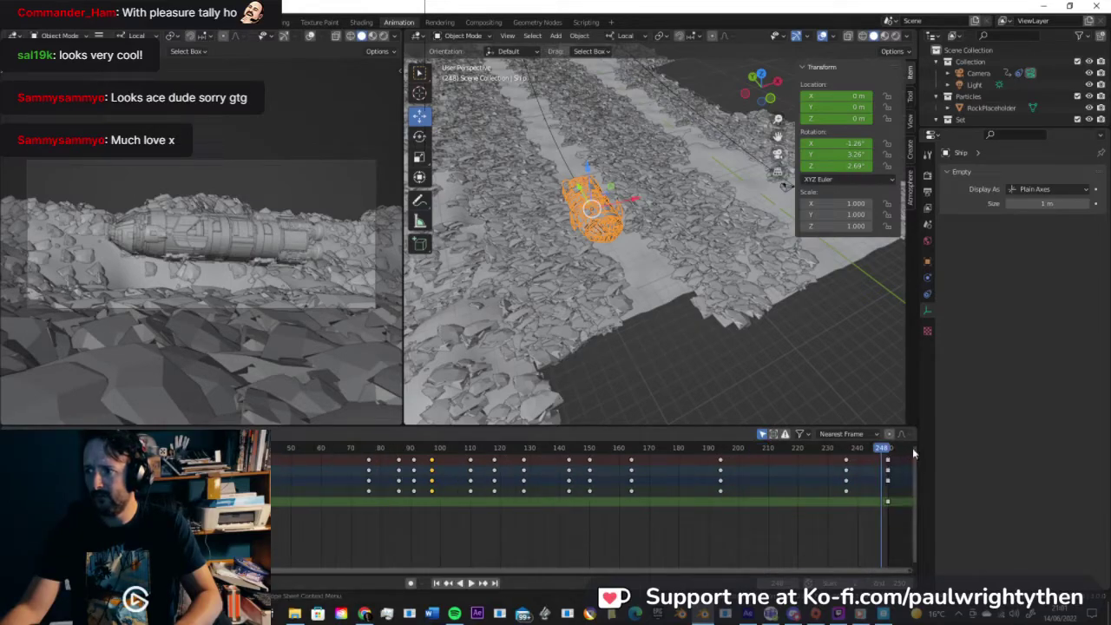
scroll(909, 451, down, 2)
mouse_move(789, 484)
mouse_down()
mouse_move(675, 480)
mouse_move(786, 479)
mouse_up()
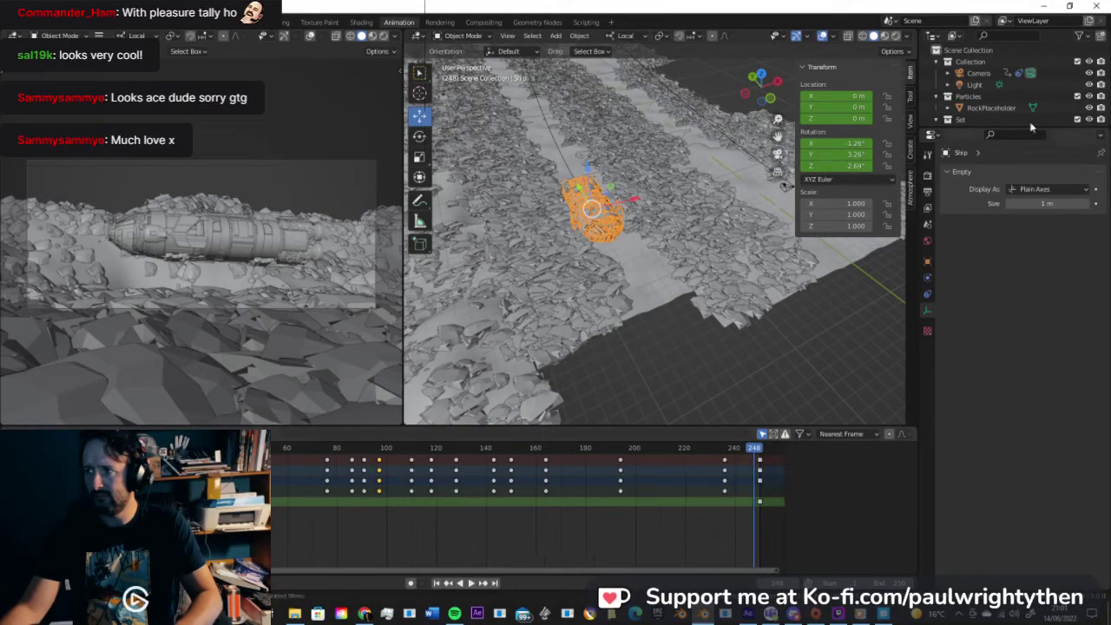
Step: Enlarge the outliner to list more scene objects, and save the file with the playhead at frame 192
drag(972, 133, 972, 288)
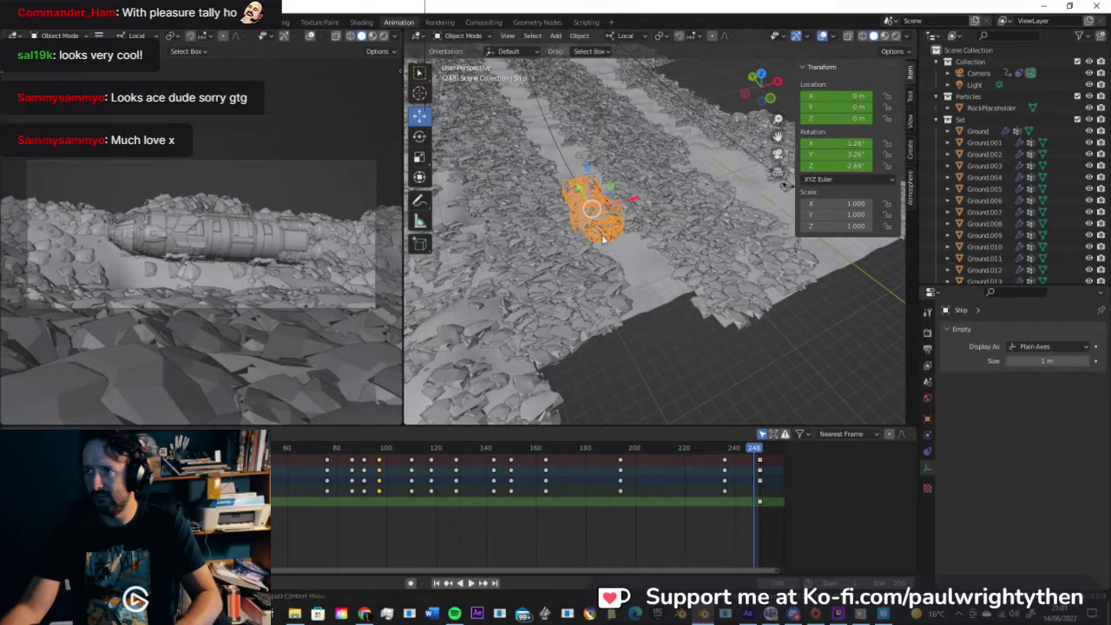
click(612, 226)
click(586, 218)
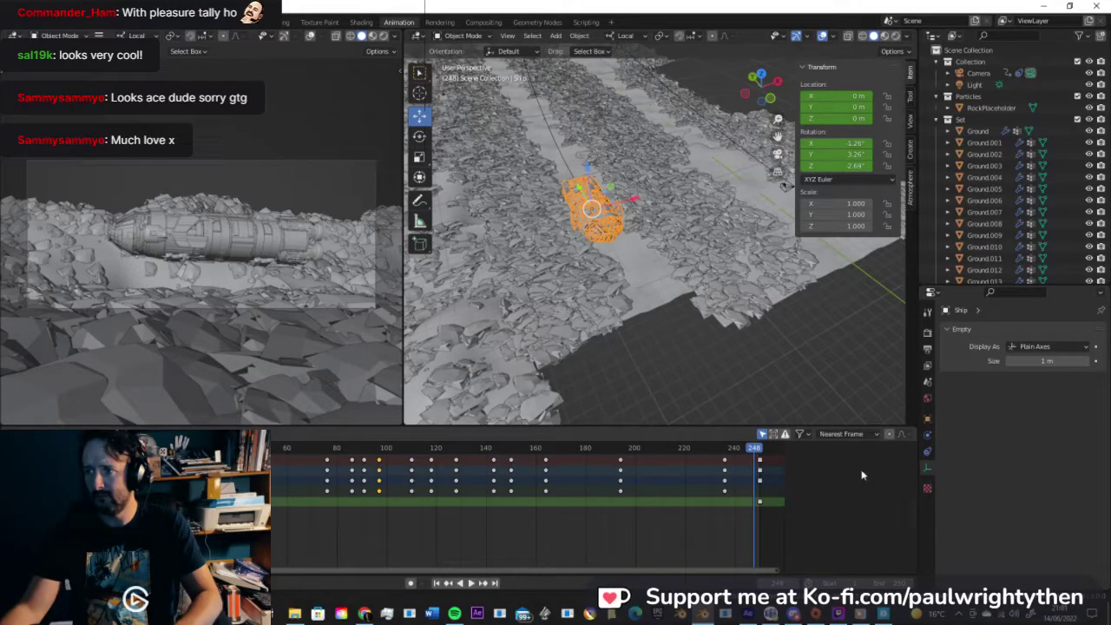
drag(753, 448, 617, 458)
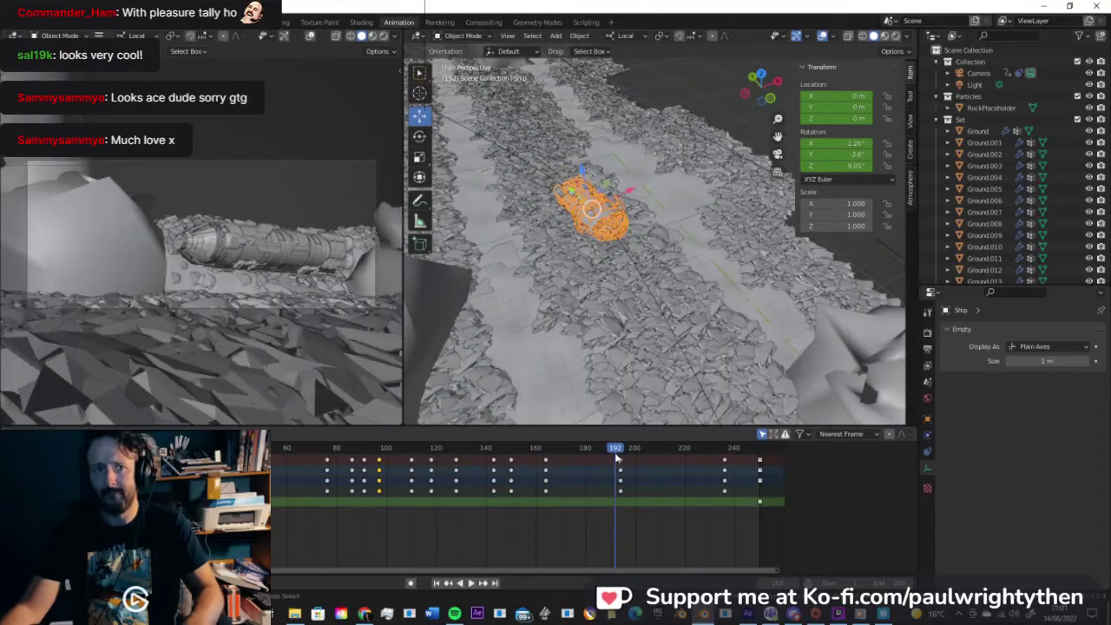
key(ctrl+s)
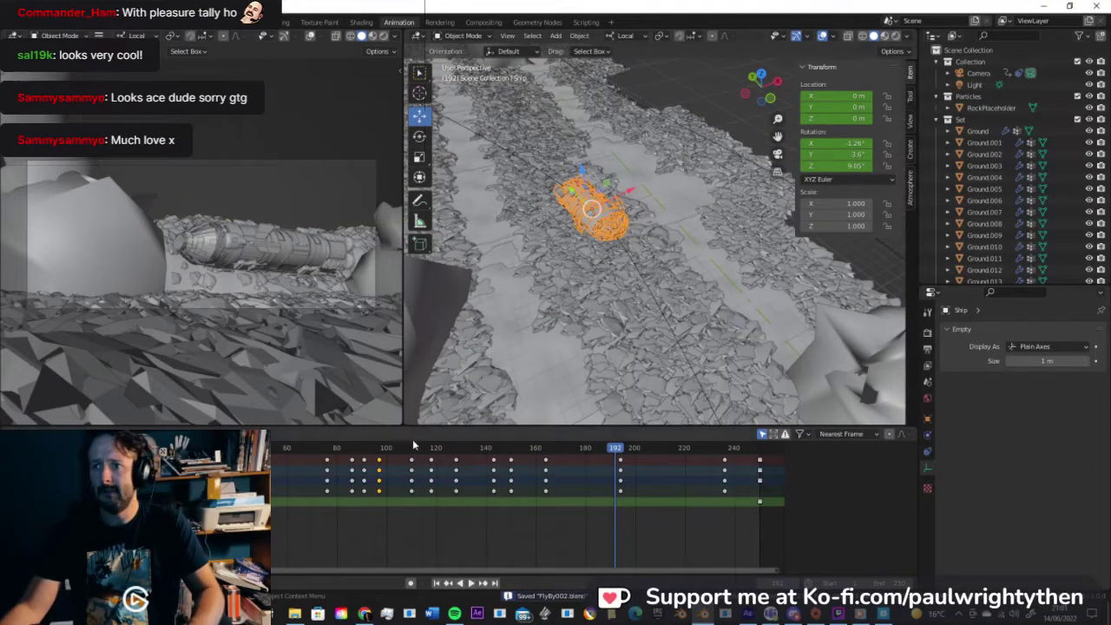
Step: Switch to the Layout workspace and play back the ship's flight through the camera, stopping at frame 179
click(162, 22)
drag(557, 438, 172, 437)
key(space)
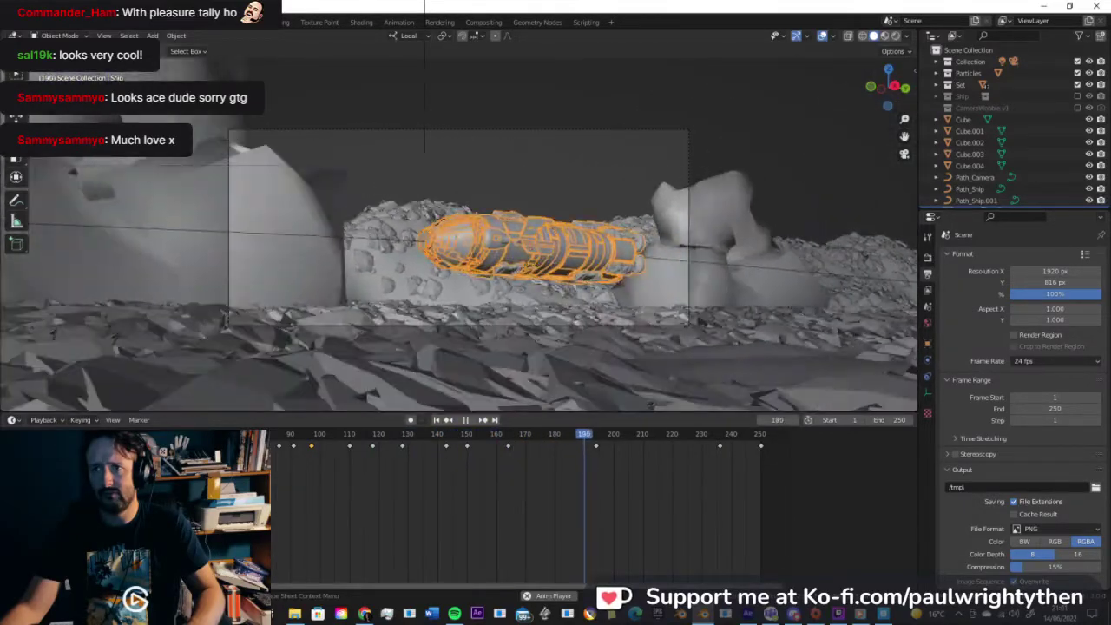
key(space)
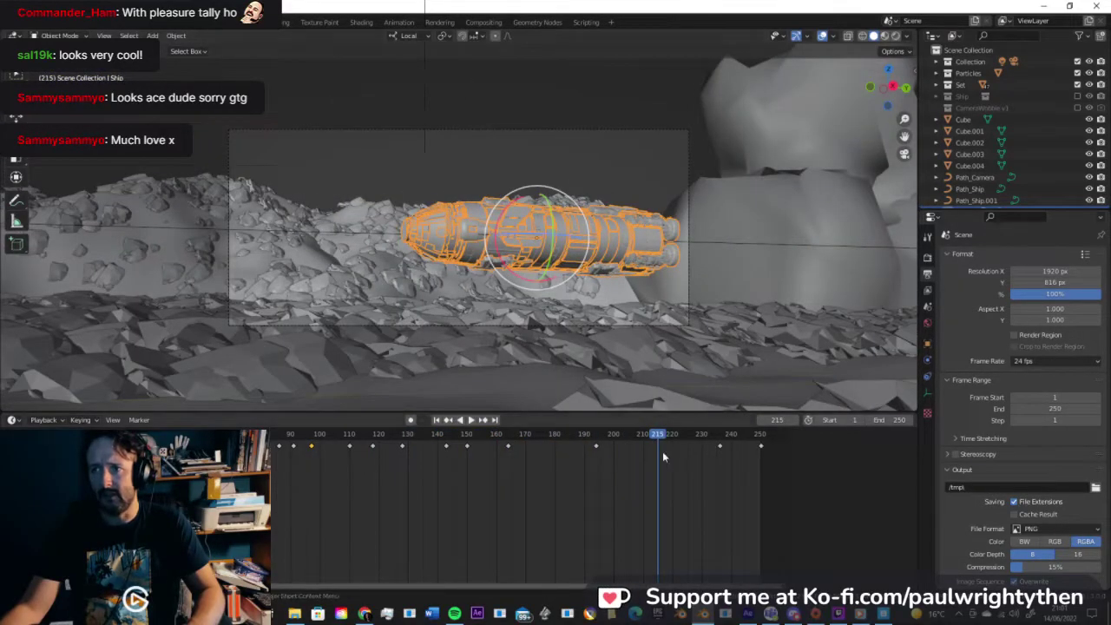
key(space)
drag(468, 436, 367, 437)
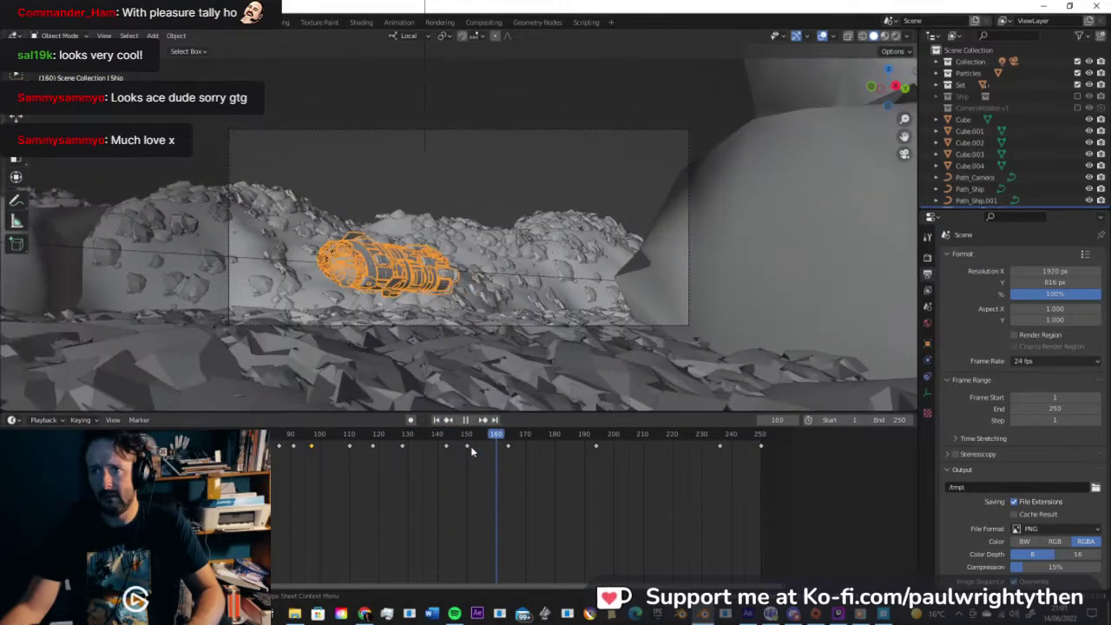
drag(470, 439, 451, 446)
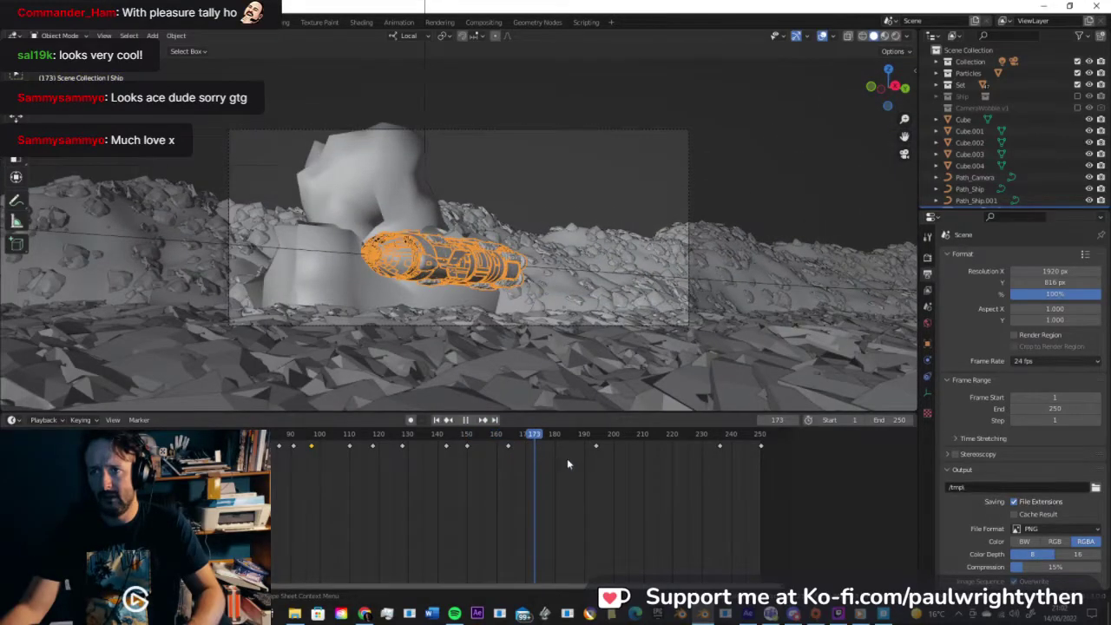
click(552, 456)
key(space)
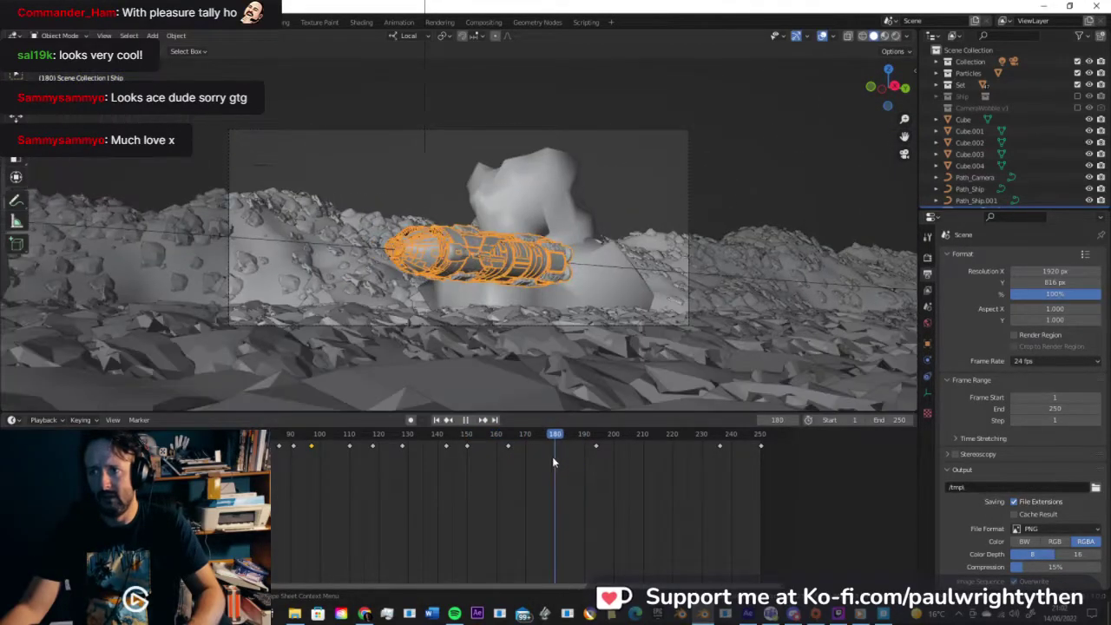
key(m)
key(n)
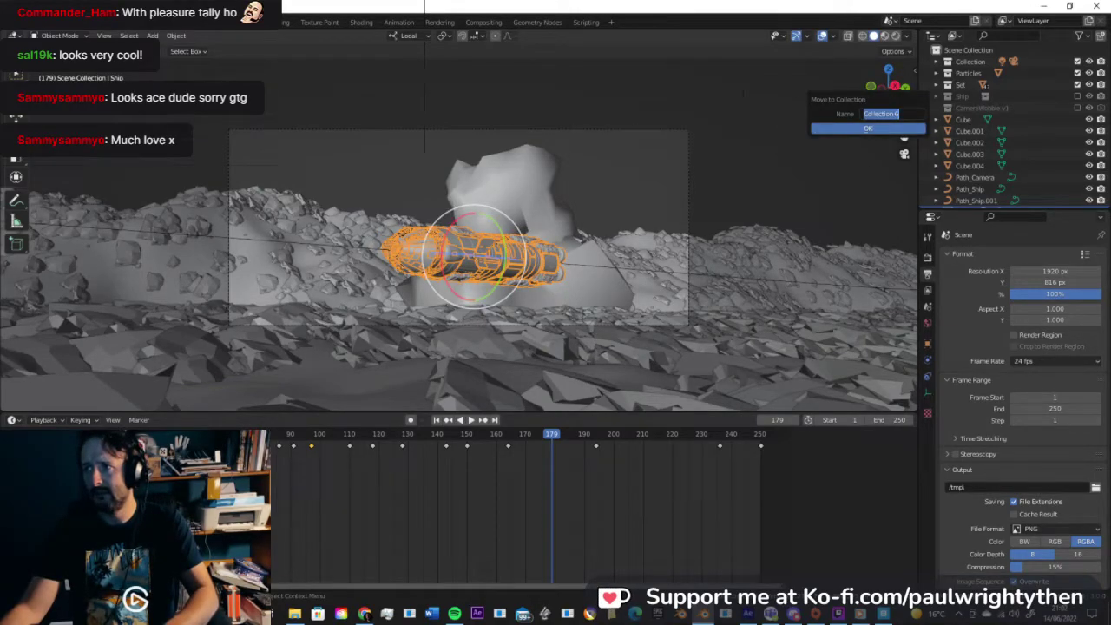
key(Escape)
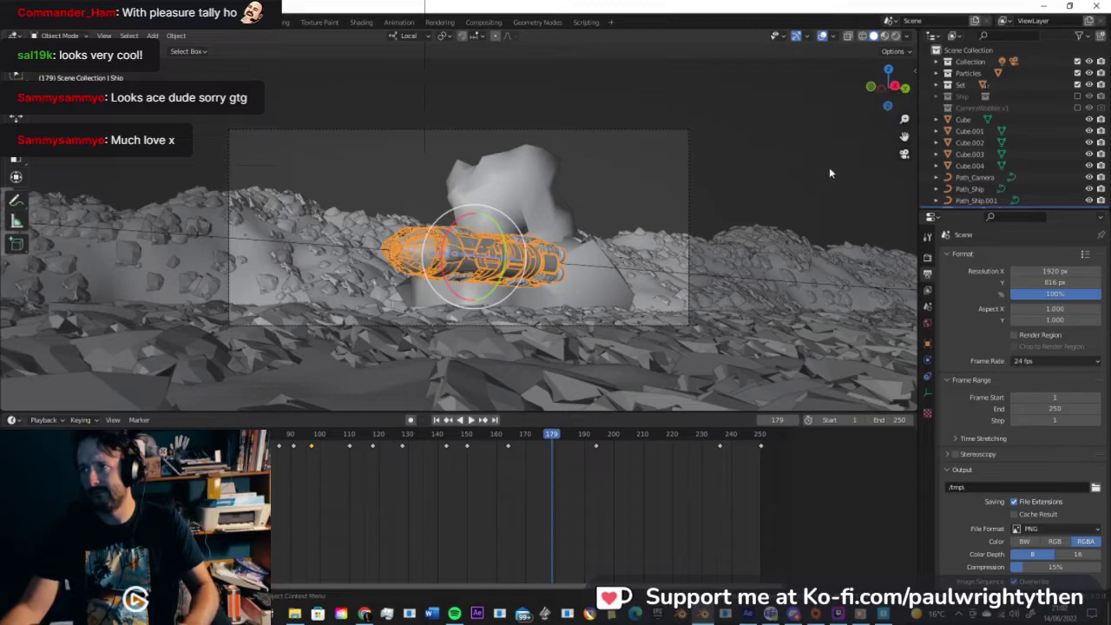
Step: Display the ship's transform values, set its Y rotation to 37.9° and keyframe the rotation at frame 179
key(n)
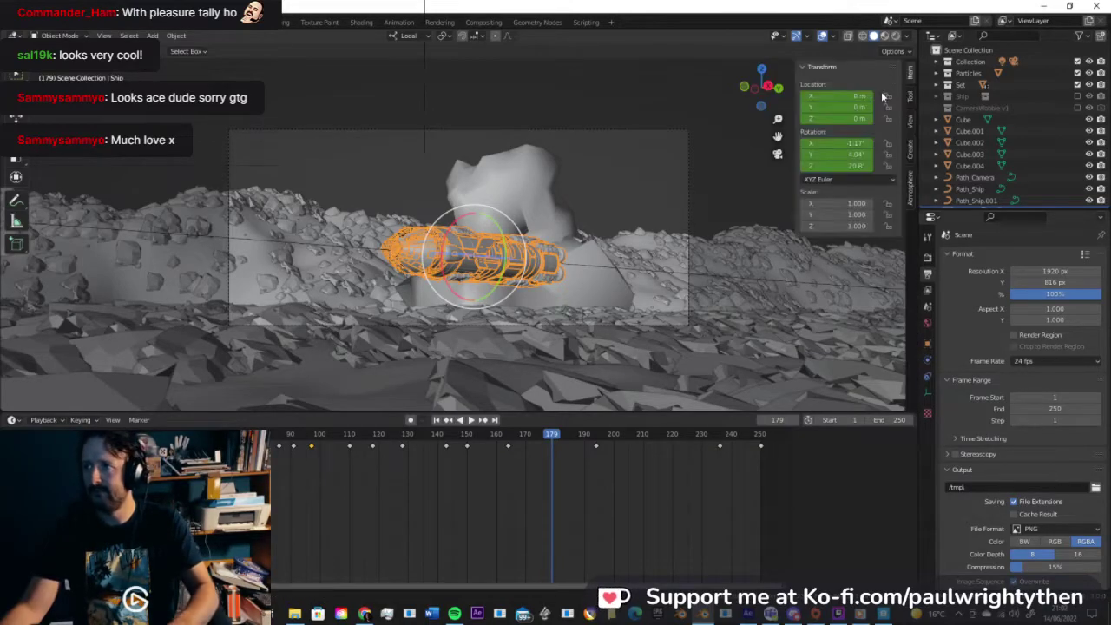
mouse_move(856, 144)
mouse_down()
mouse_move(853, 153)
mouse_move(873, 155)
mouse_up()
right_click(852, 154)
click(850, 154)
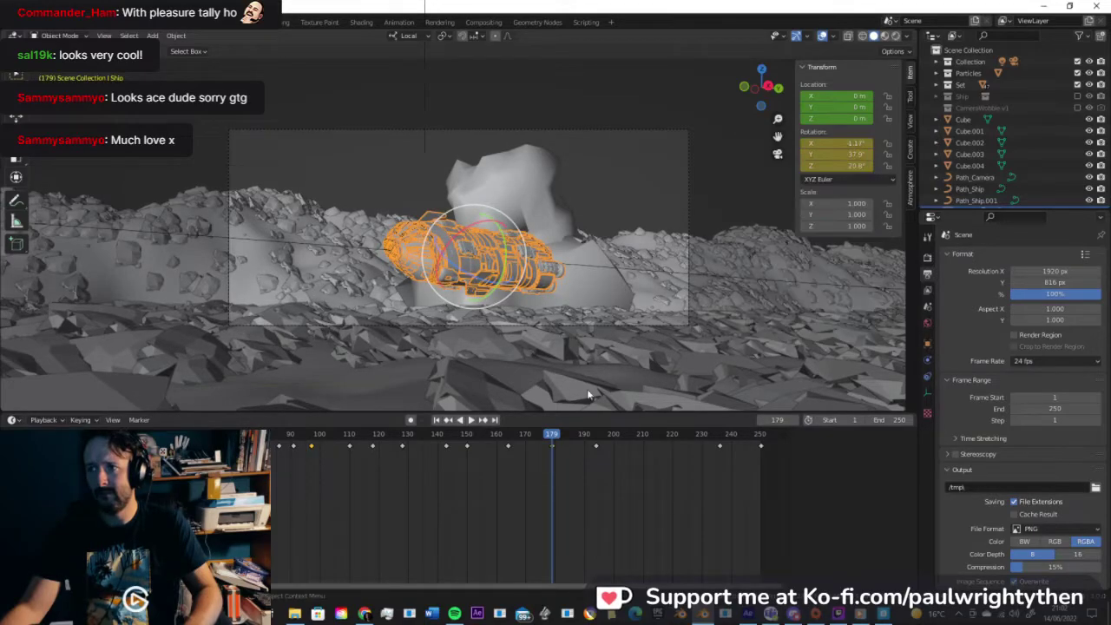
Step: Adjust the ship's Y rotation at frame 205 and keyframe the rotation there
drag(548, 434, 629, 443)
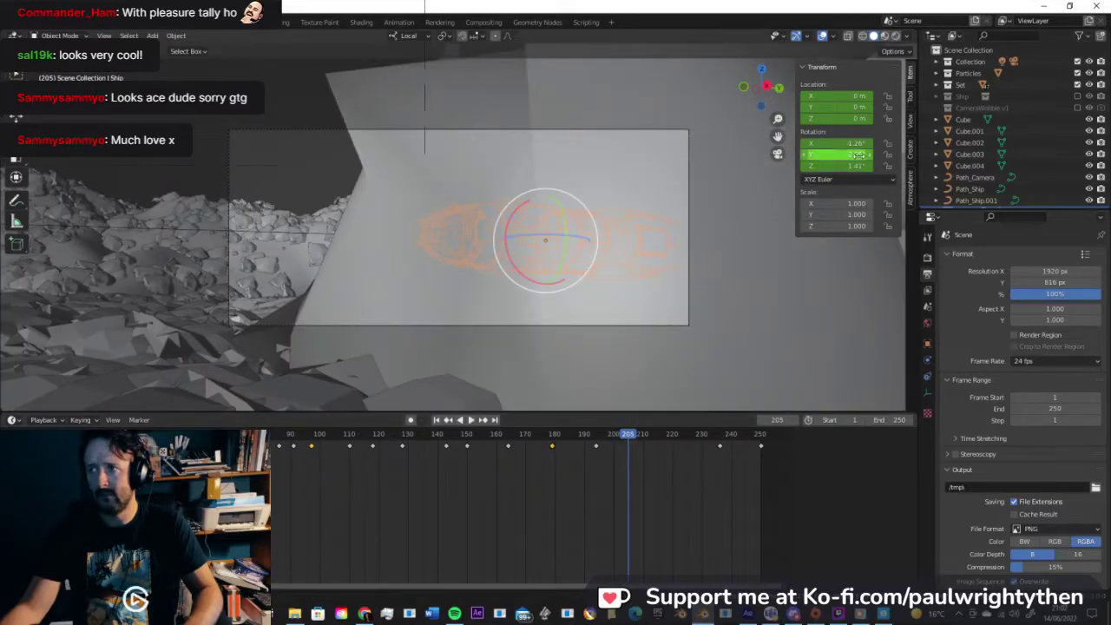
right_click(857, 153)
click(833, 157)
Step: Adjust the ship's Y rotation at frame 220 and keyframe the rotation there
drag(626, 437, 672, 455)
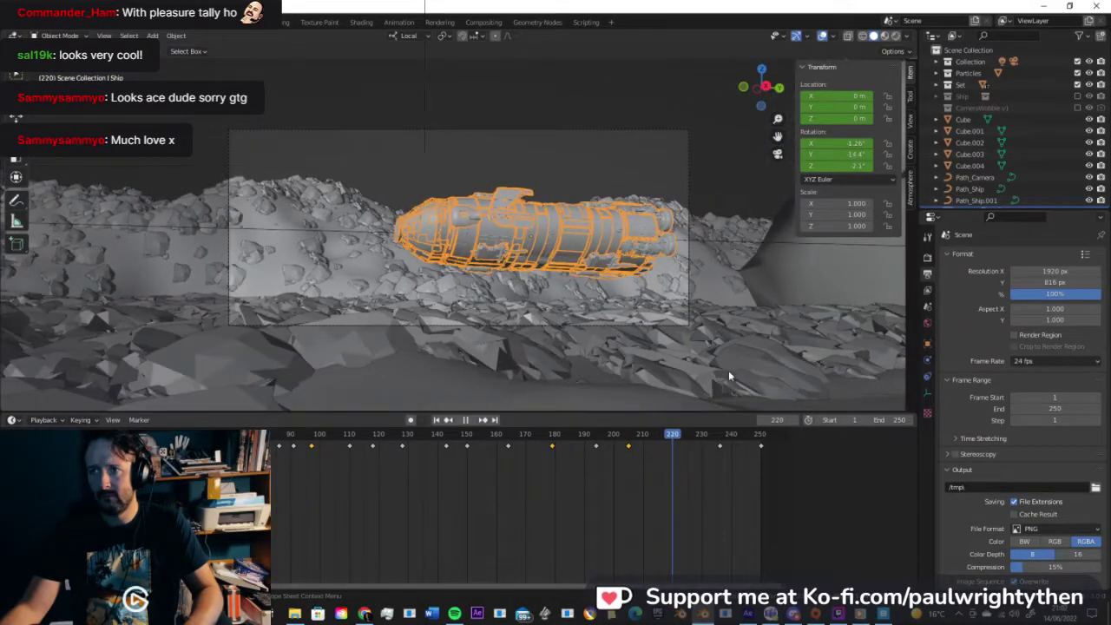
drag(845, 155, 851, 154)
right_click(846, 154)
click(845, 154)
Step: Set the ship's Y rotation to 21.9° at frame 250 and keyframe the rotation
key(space)
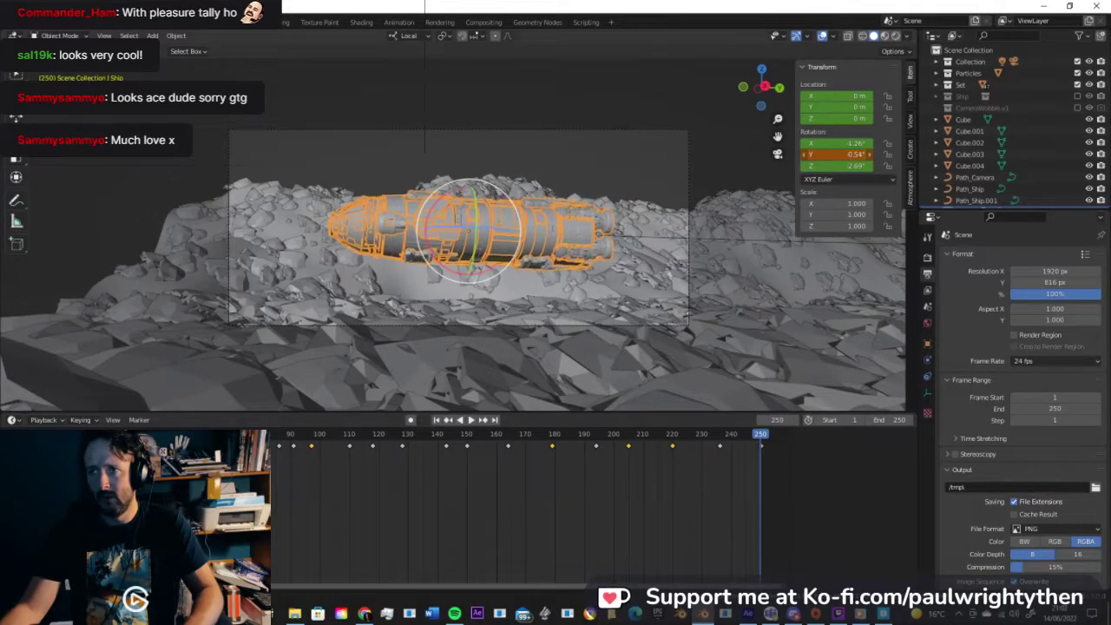
right_click(846, 154)
click(846, 157)
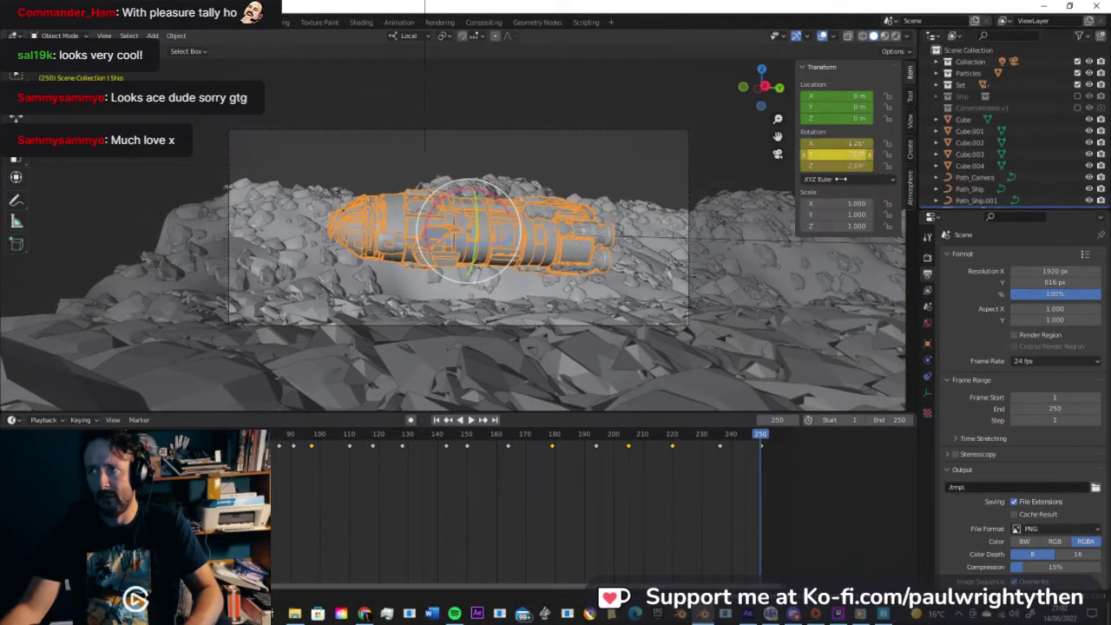
Step: Play back the last part of the ship's animation up to frame 250 and save the file
drag(754, 441, 633, 441)
key(space)
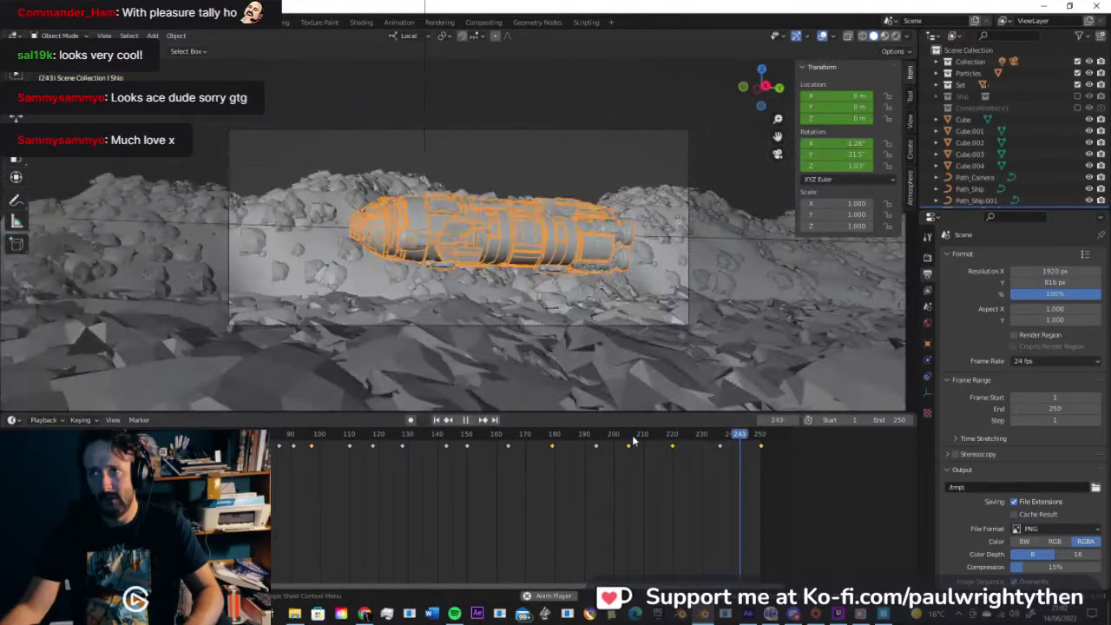
key(ctrl+s)
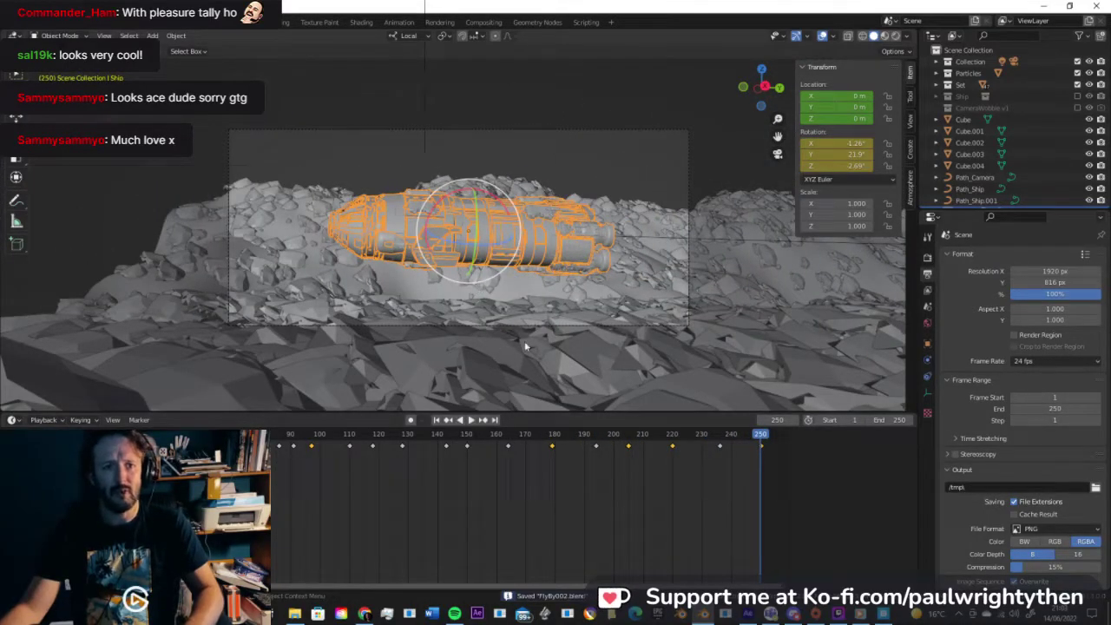
Step: Switch the viewport to rendered shading at frame 170 and enable the Physical Atmosphere
drag(698, 438, 593, 471)
drag(492, 473, 525, 469)
click(894, 37)
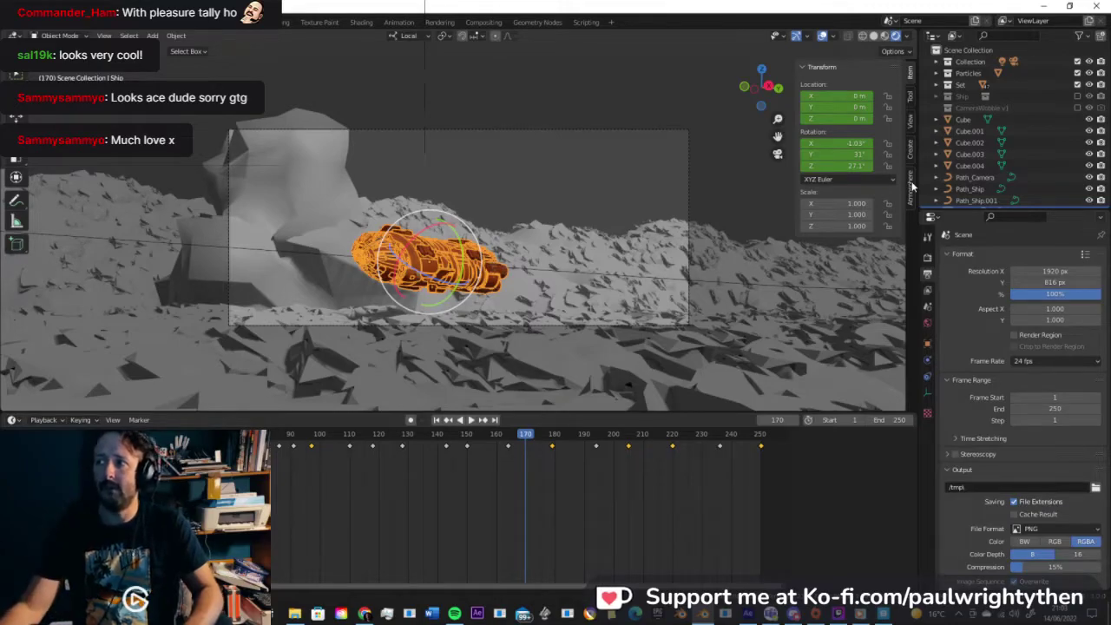
click(910, 183)
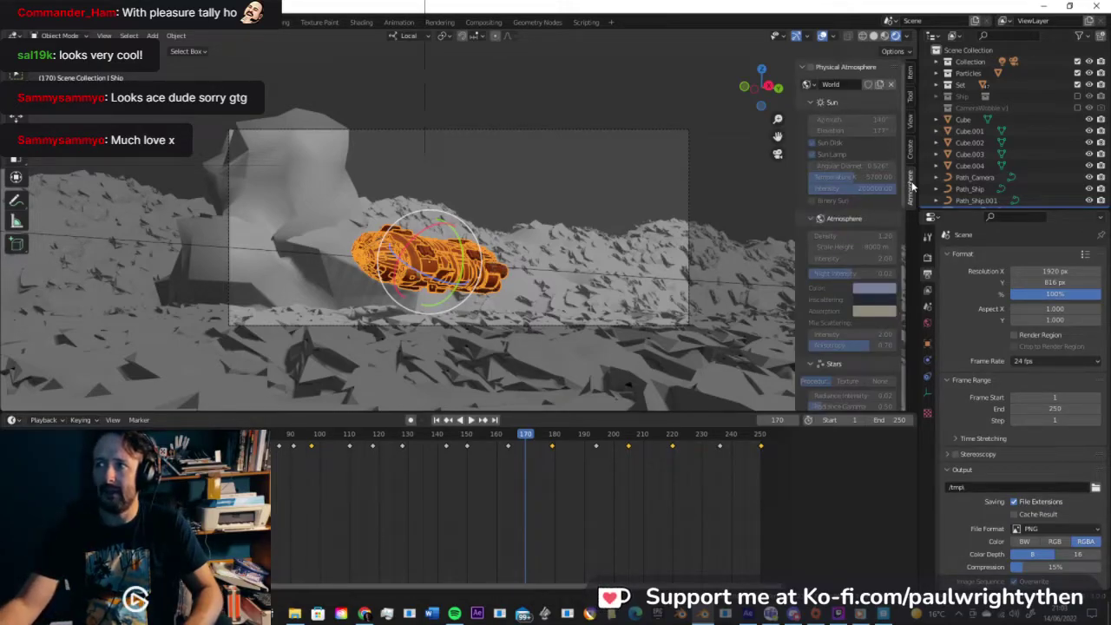
click(811, 67)
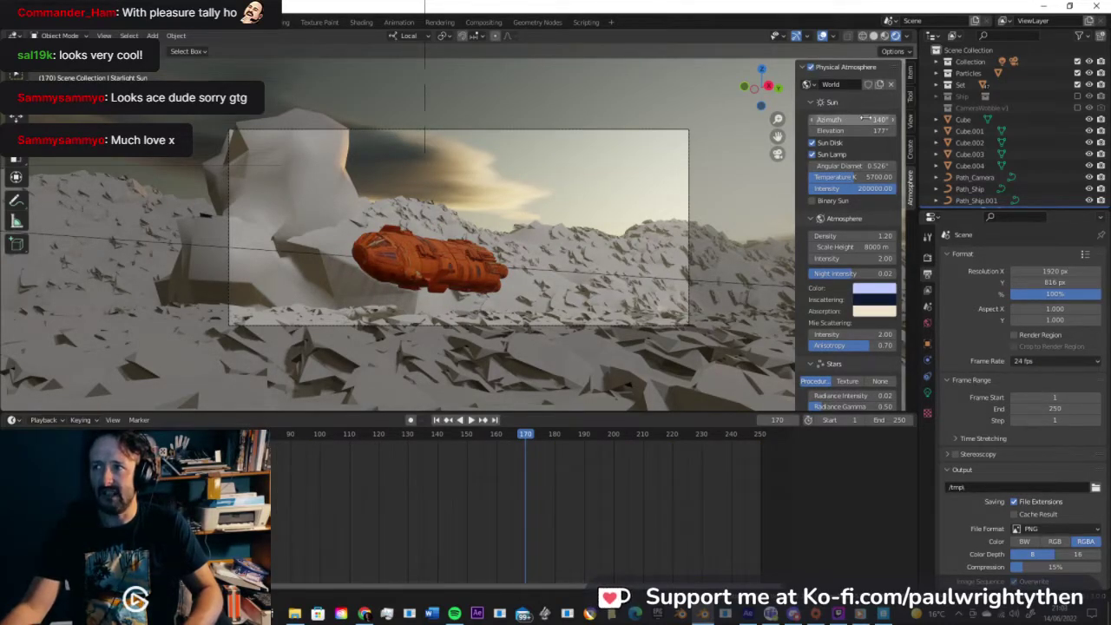
Step: Set the atmosphere sun's azimuth to 107° and its elevation to 169°
drag(850, 119, 844, 119)
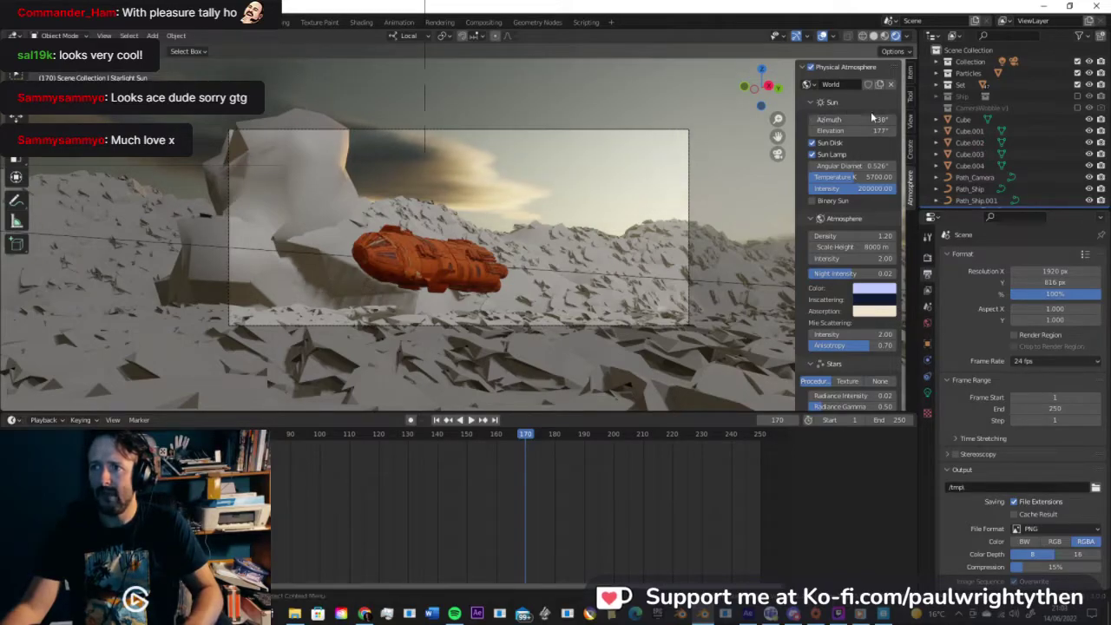
drag(850, 119, 812, 119)
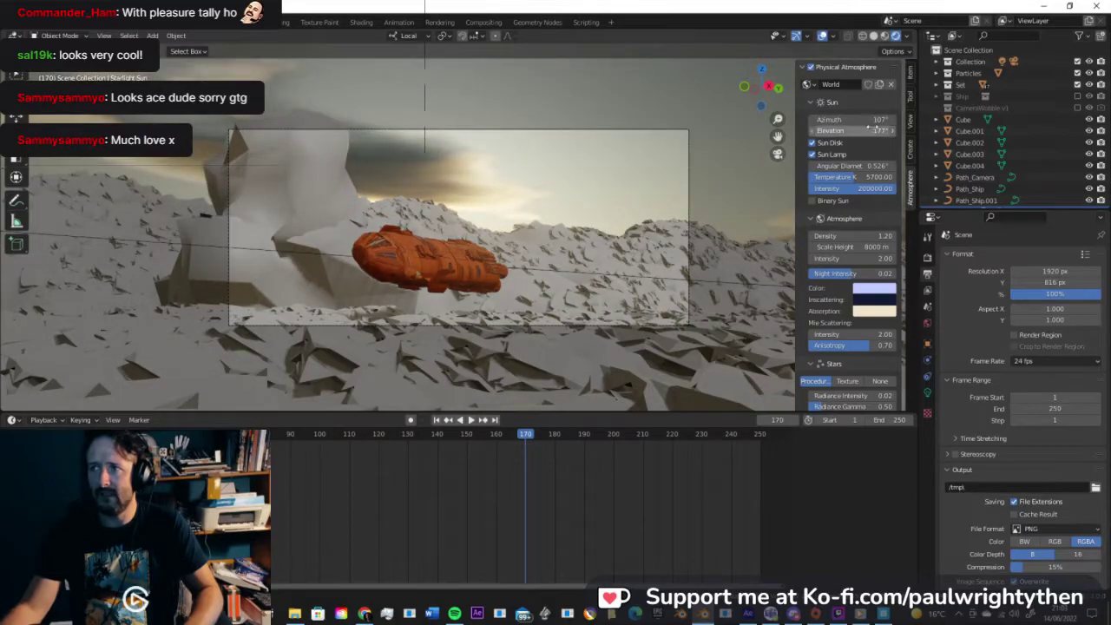
drag(854, 130, 848, 131)
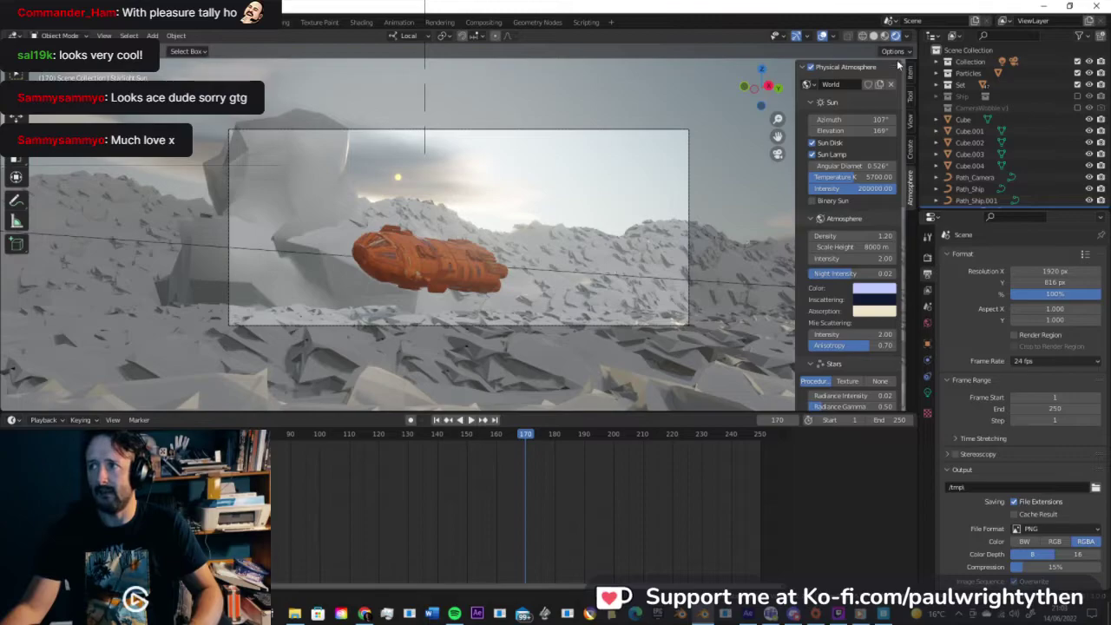
Step: Set the sun's elevation to 158° while viewing the ship and terrain from outside the camera
click(910, 121)
middle_drag(523, 172, 656, 248)
middle_drag(544, 218, 764, 191)
scroll(428, 186, up, 4)
click(910, 185)
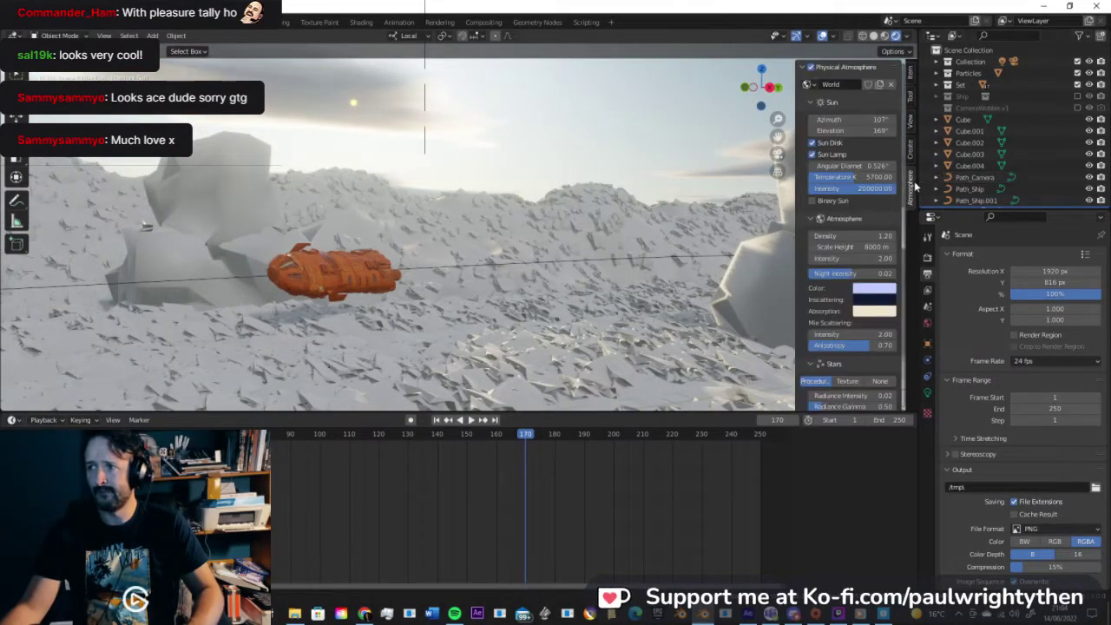
drag(870, 130, 885, 130)
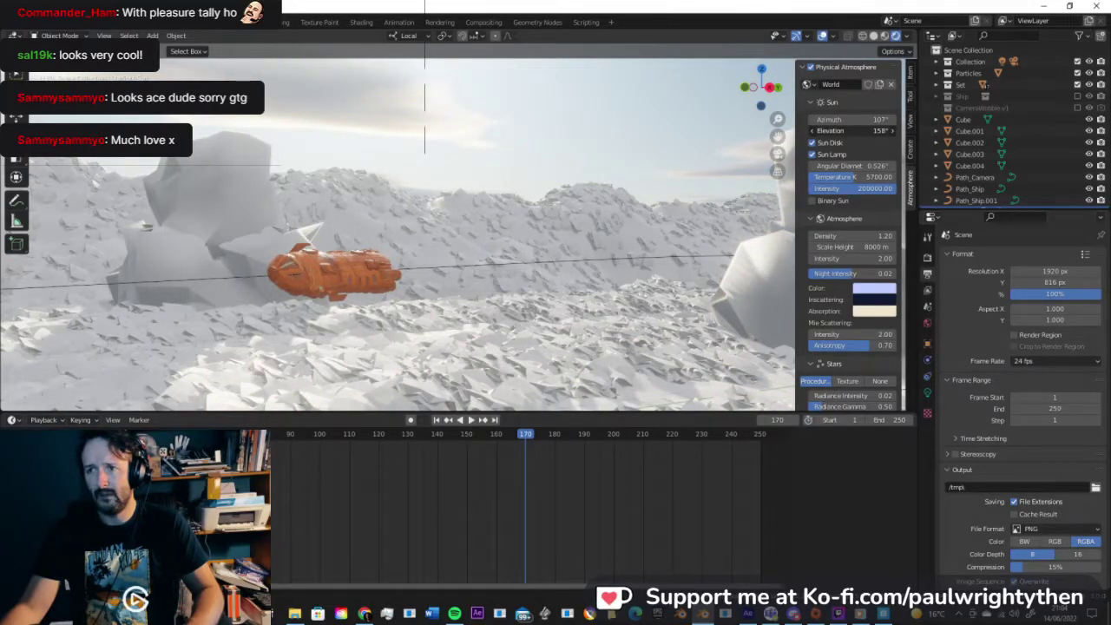
Step: Return to the camera view and play back the rendered animation, stopping at frame 242
middle_drag(579, 203, 585, 214)
key(KP_0)
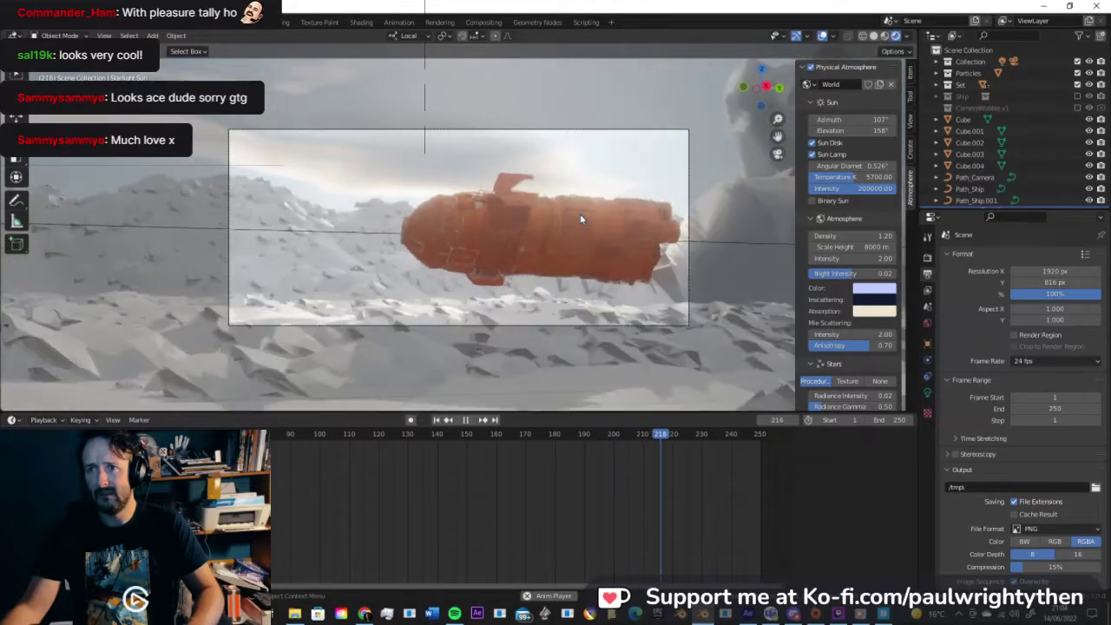
key(space)
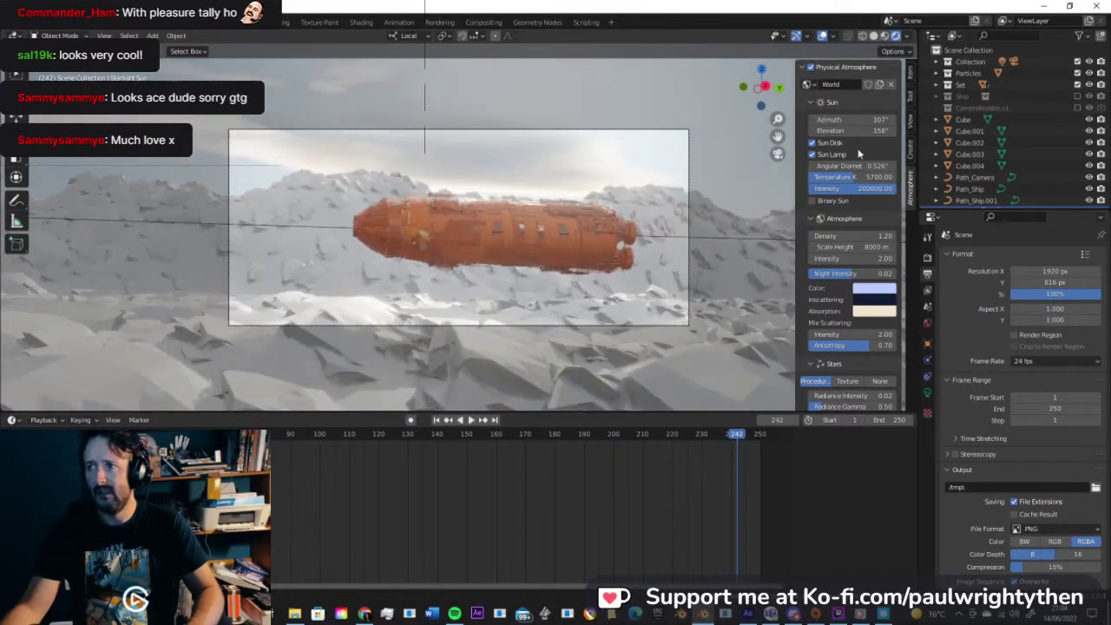
Step: Try a sun elevation of 10° and change it to -10°
click(872, 130)
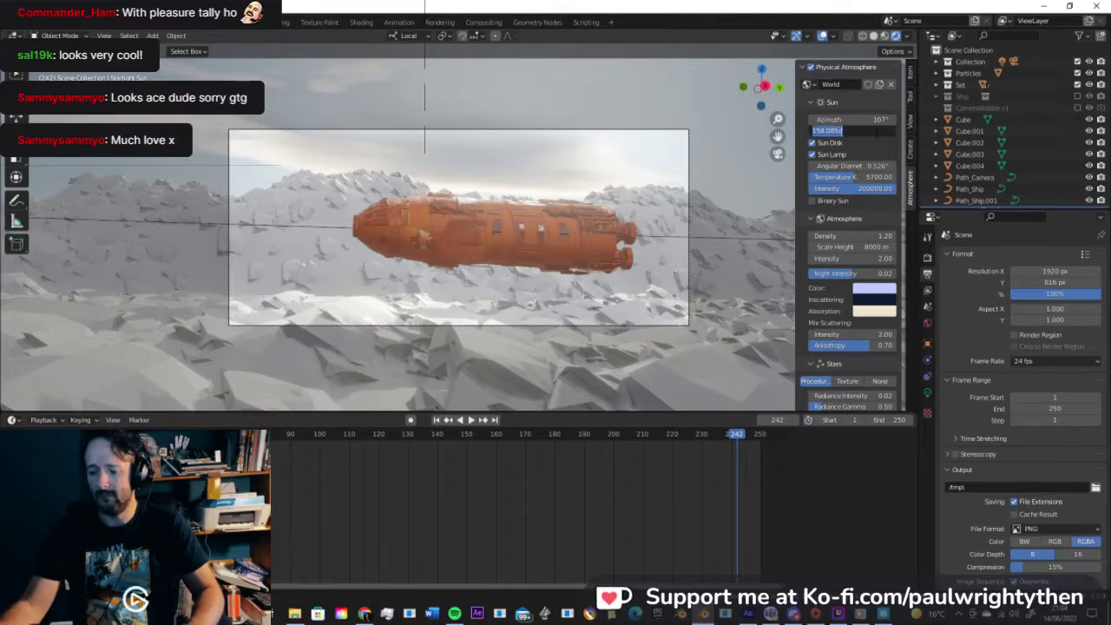
text(10)
key(Return)
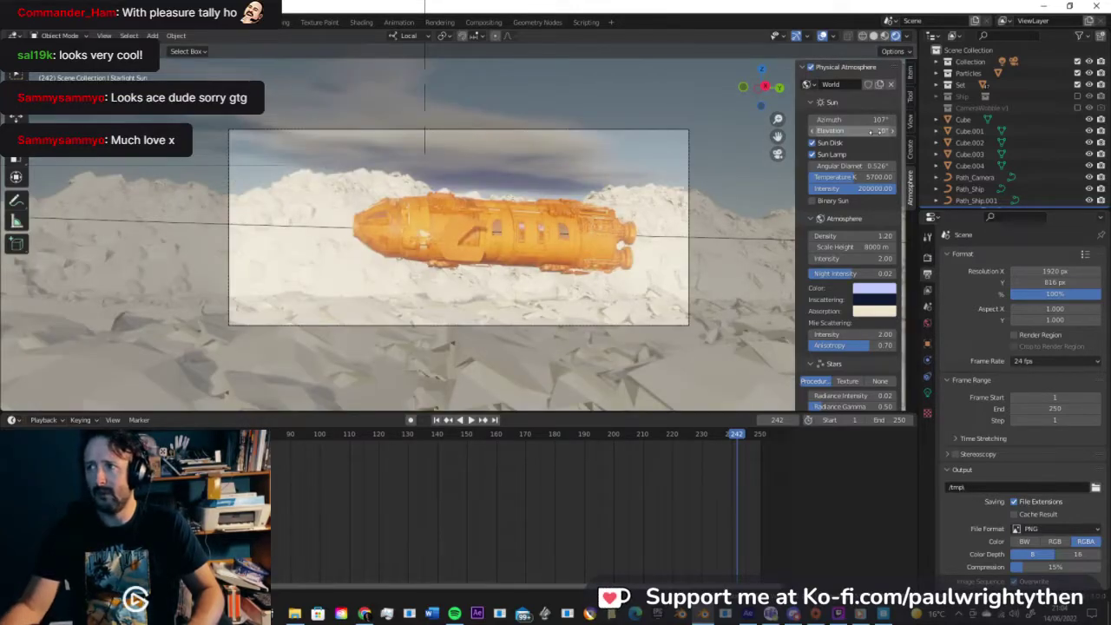
key(Return)
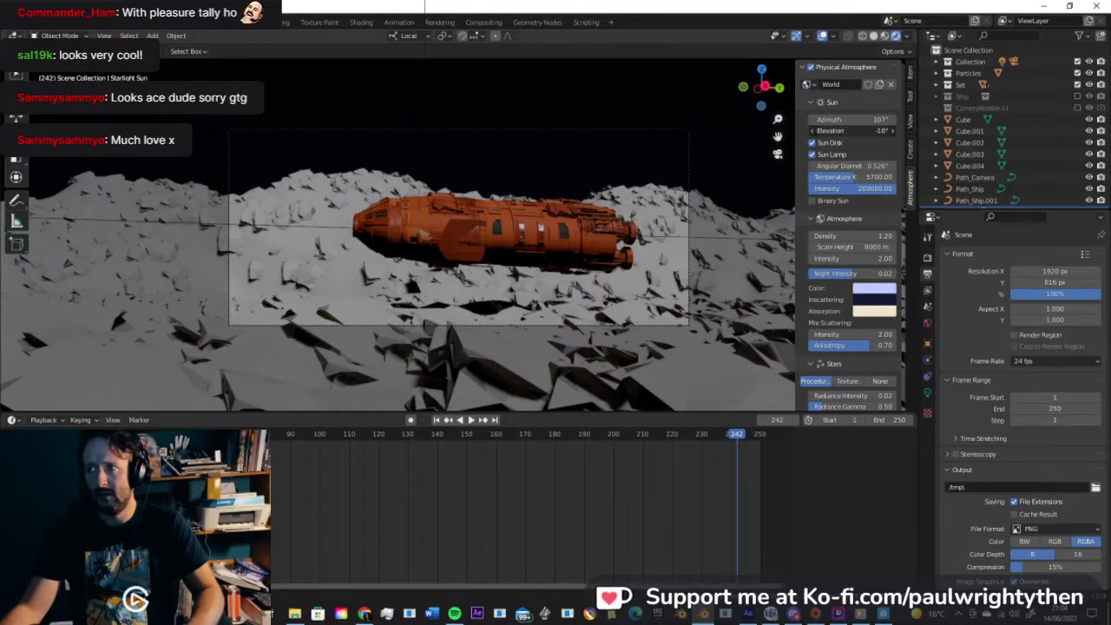
Step: Set the sun's elevation to 2.2° and save the project after playing the animation back to frame 186
drag(868, 130, 878, 130)
mouse_move(853, 131)
mouse_down()
mouse_move(824, 131)
mouse_move(844, 131)
mouse_up()
key(space)
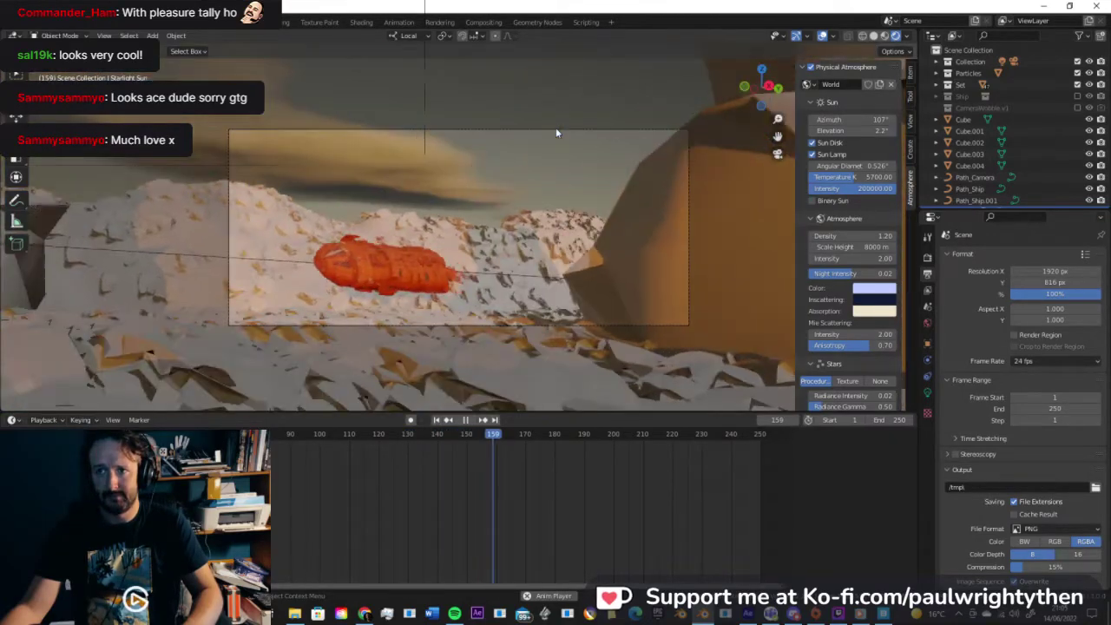
key(space)
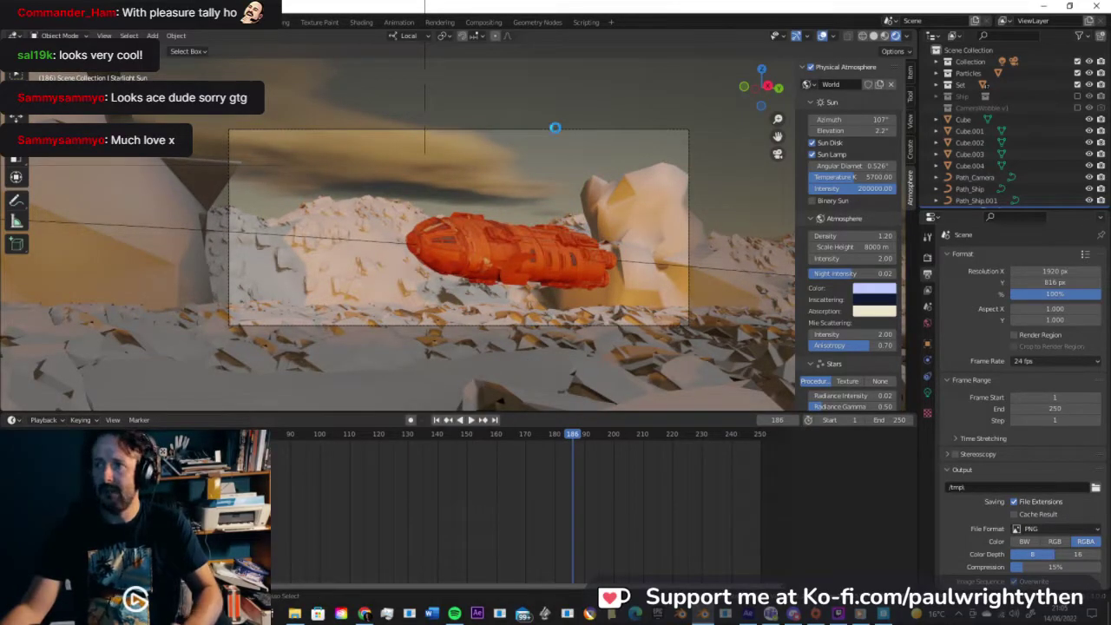
key(ctrl+s)
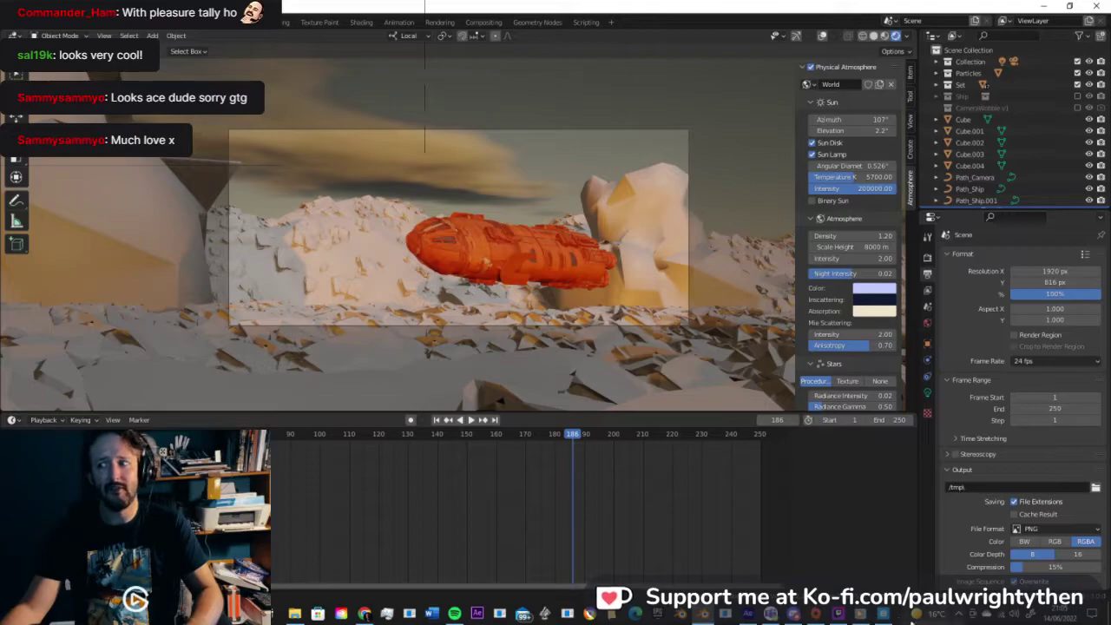
Step: Switch to Quixel Bridge and look through the purchased assets for rocky ground materials
click(883, 614)
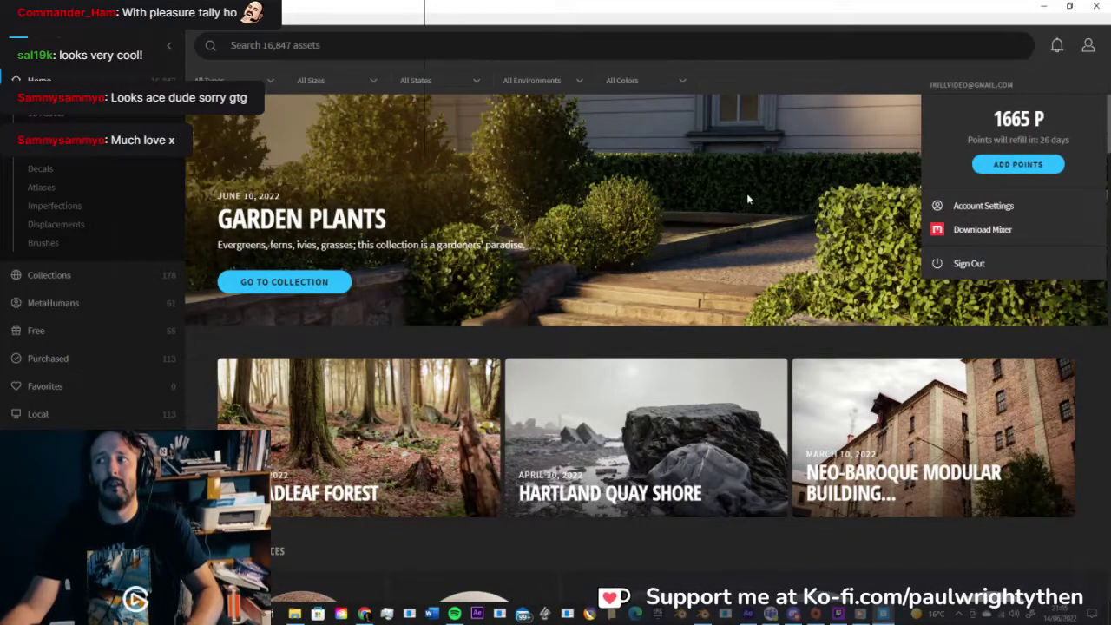
scroll(747, 193, down, 3)
click(846, 130)
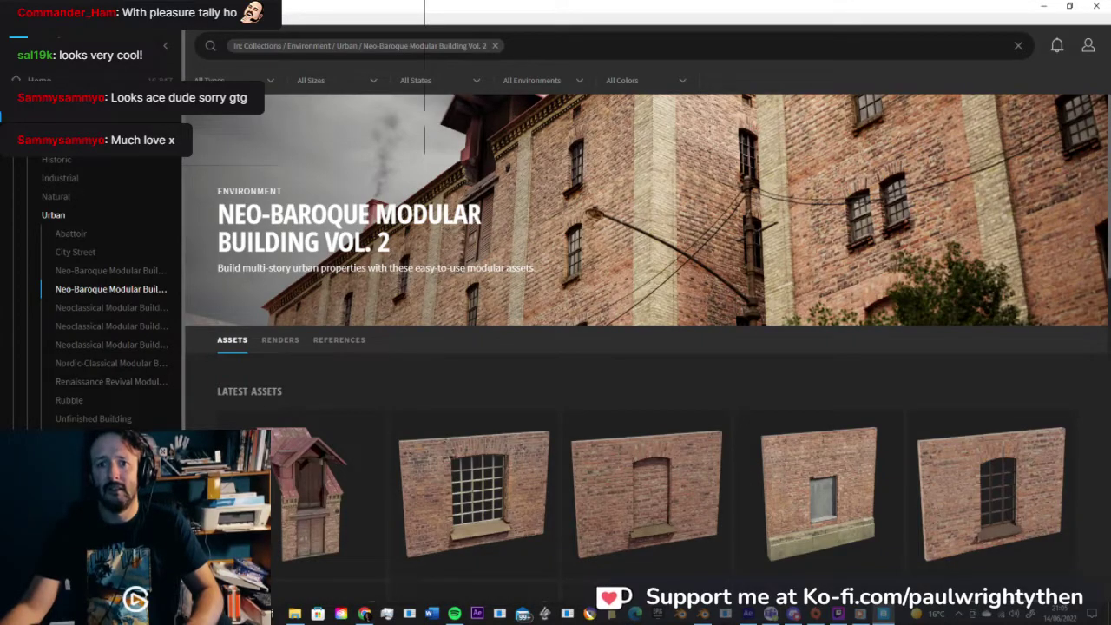
scroll(96, 278, down, 1)
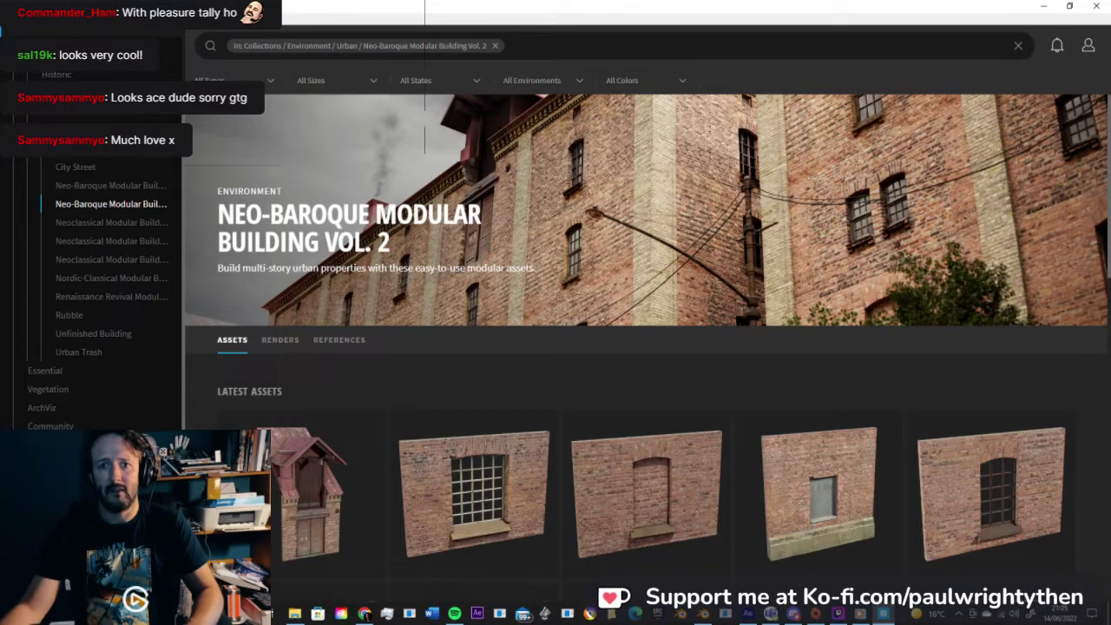
click(61, 531)
scroll(670, 366, down, 4)
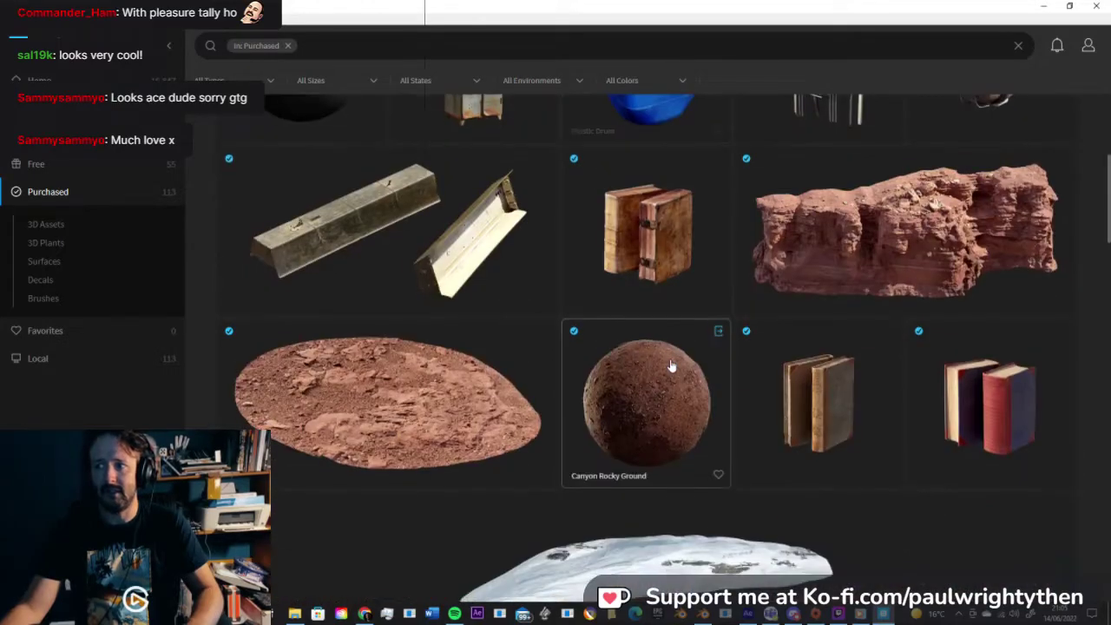
scroll(671, 365, down, 3)
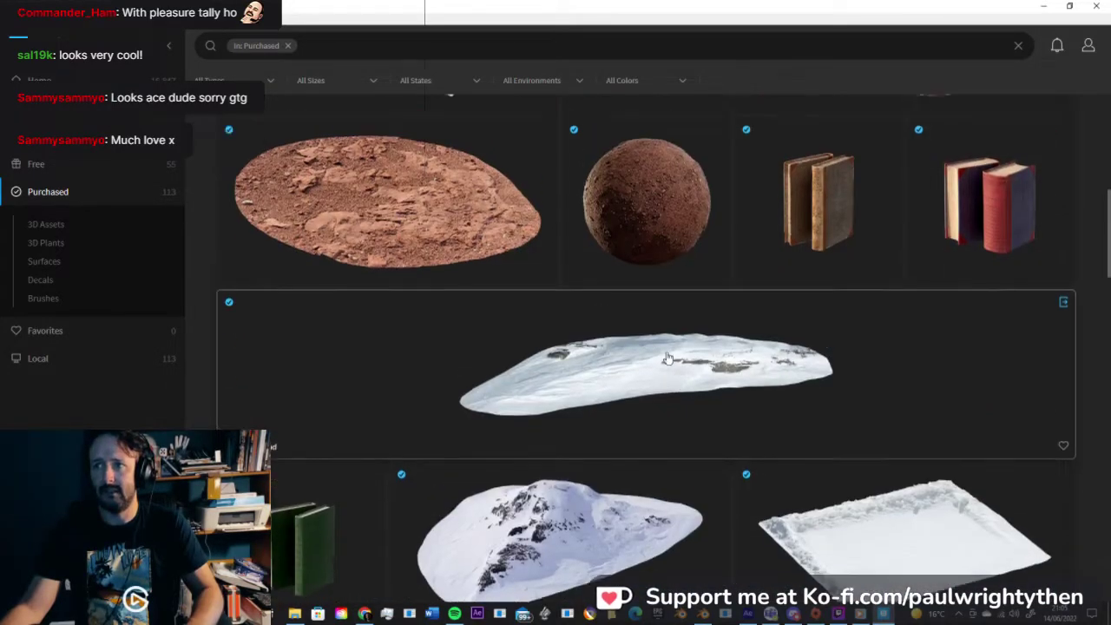
scroll(667, 357, up, 1)
scroll(689, 385, down, 6)
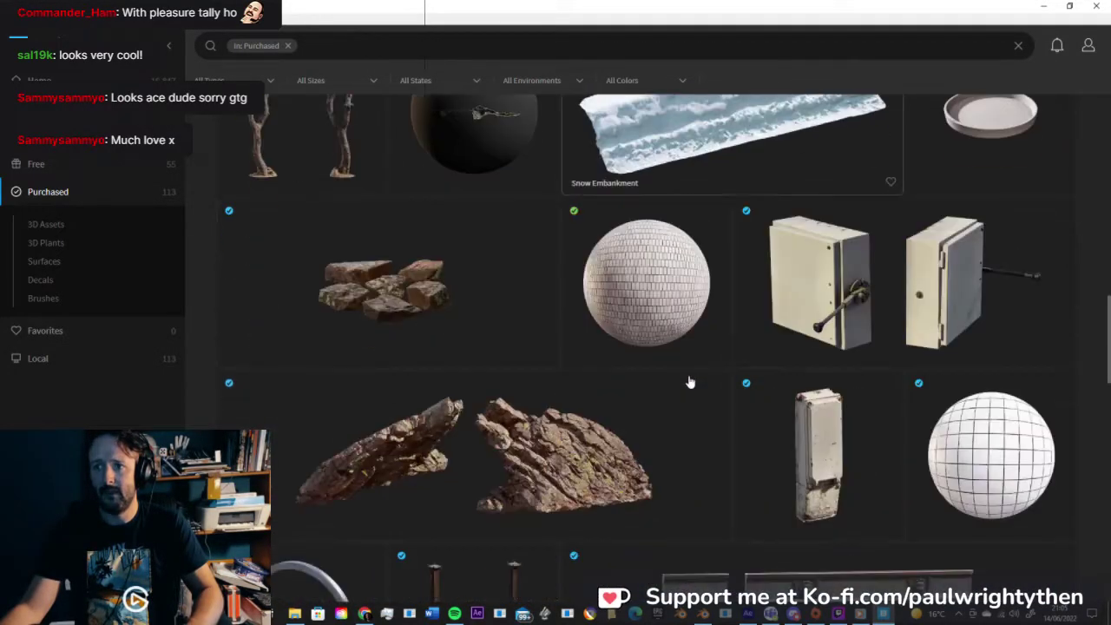
scroll(690, 380, down, 10)
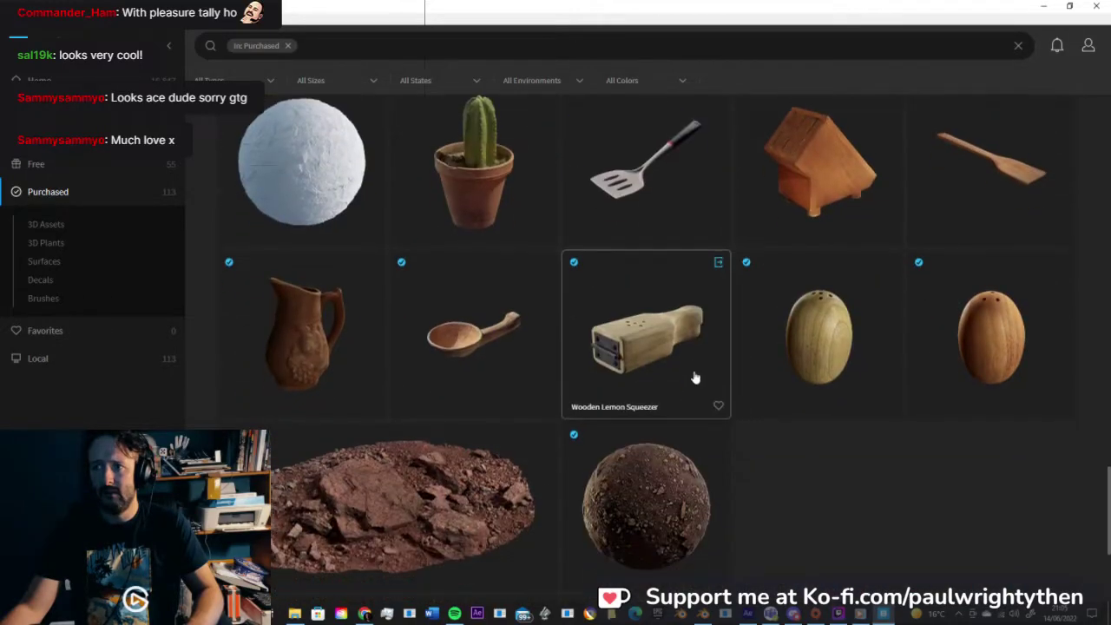
Step: Narrow the purchased assets to gravel surfaces and export the brown gravel ground surface to Blender
click(42, 262)
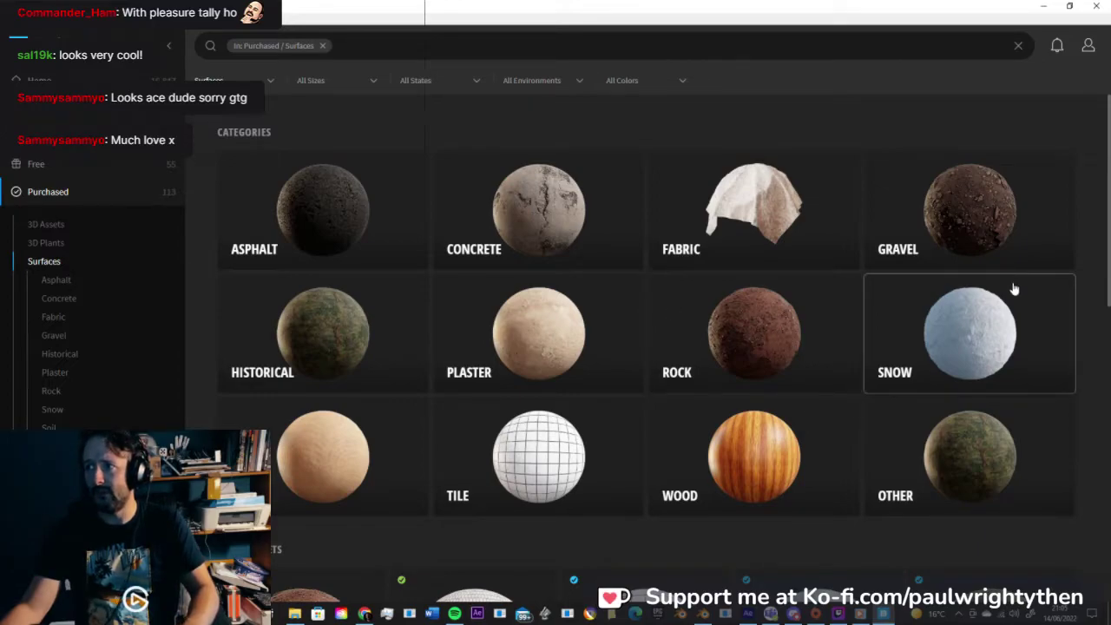
click(977, 216)
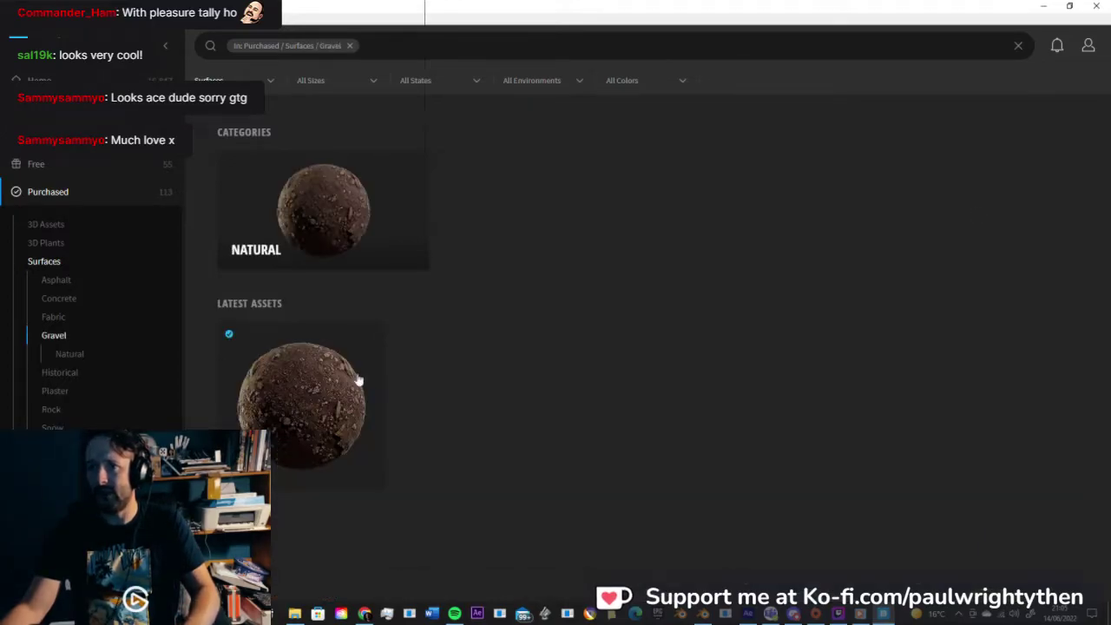
click(374, 337)
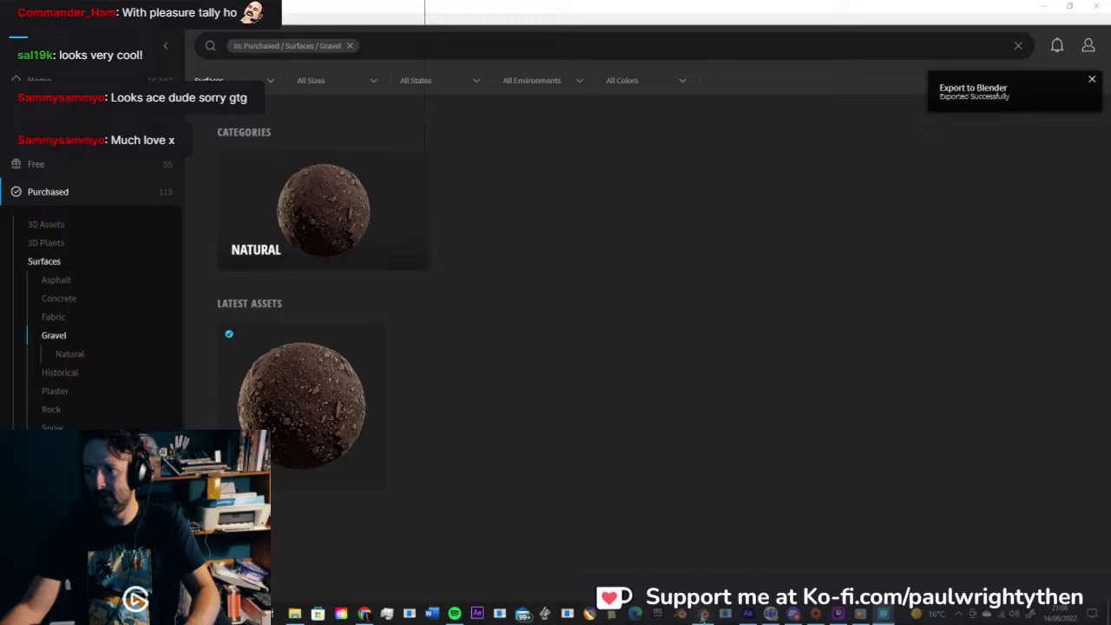
Step: Return to Blender and set up the Shading workspace, with the camera viewport in material preview
click(704, 616)
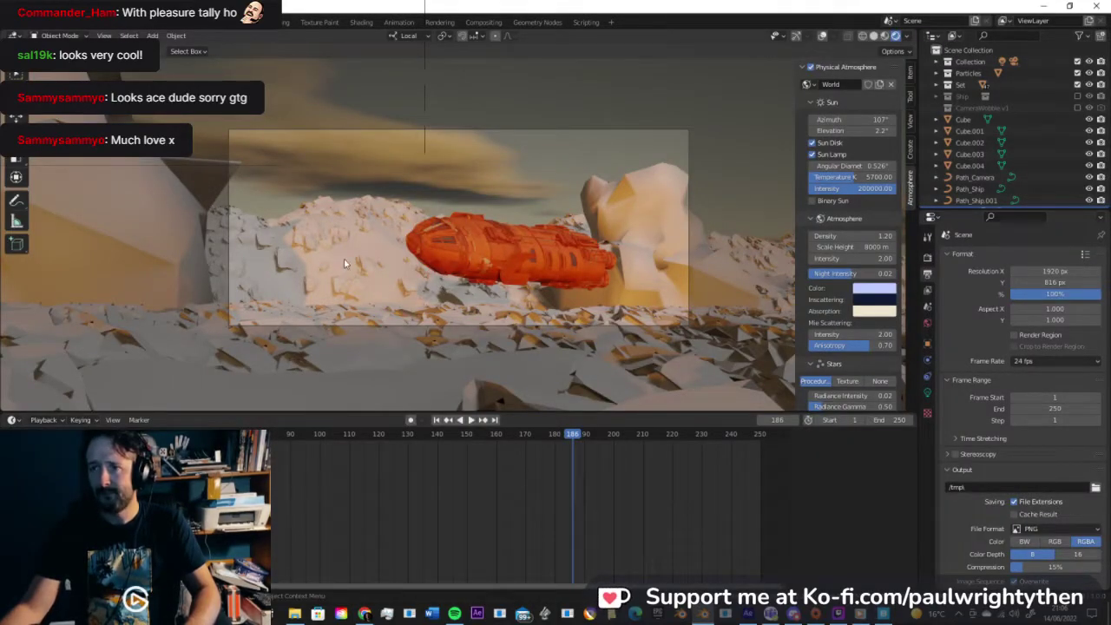
scroll(1041, 146, down, 2)
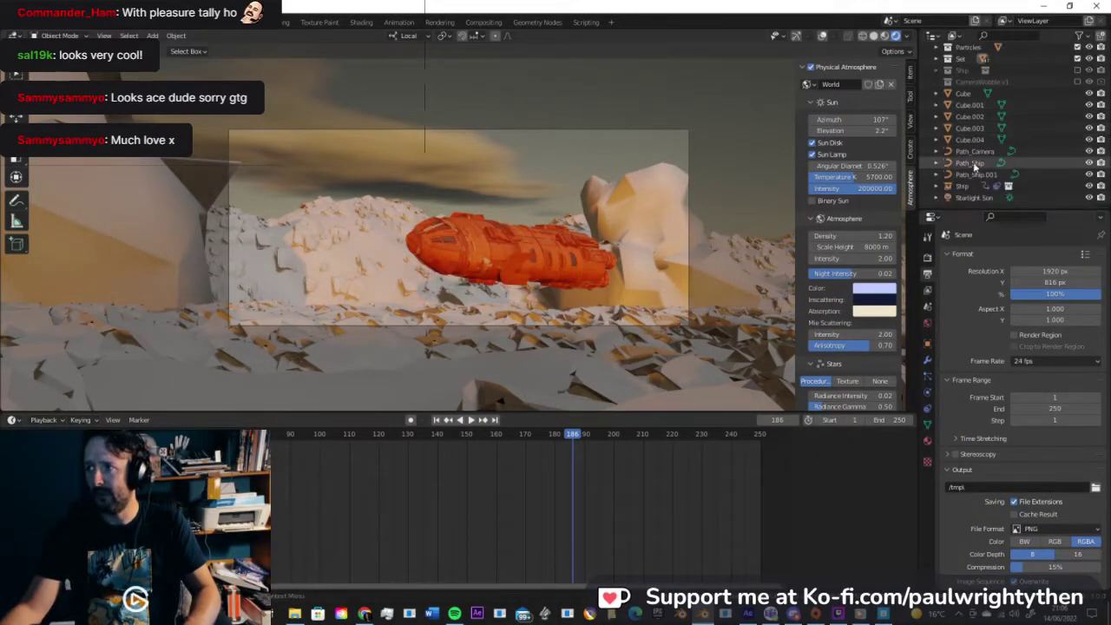
scroll(989, 180, up, 2)
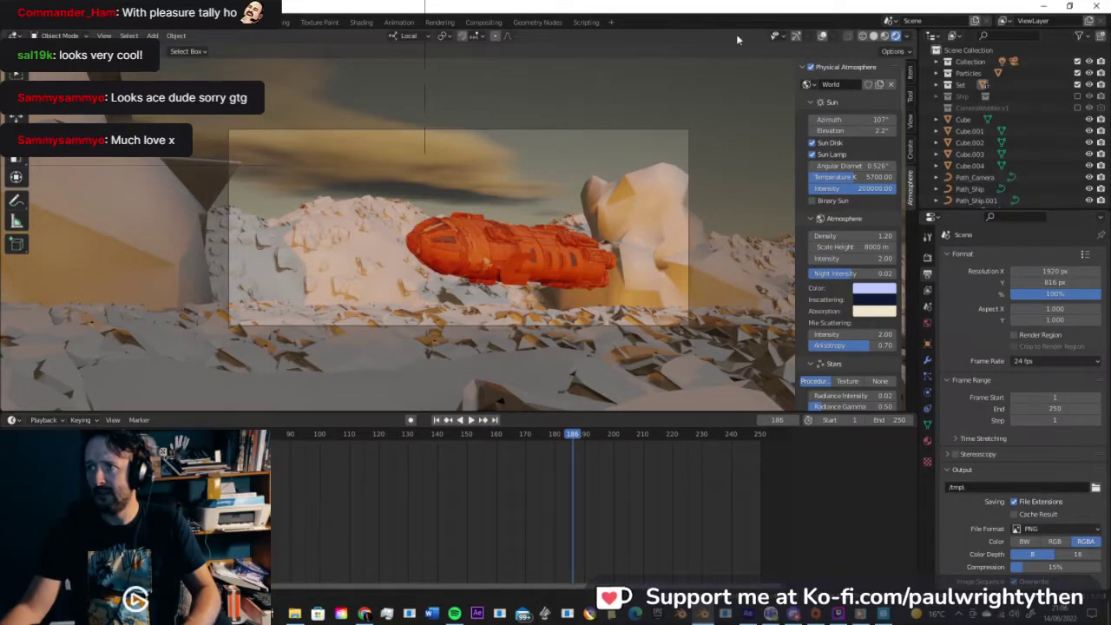
click(884, 36)
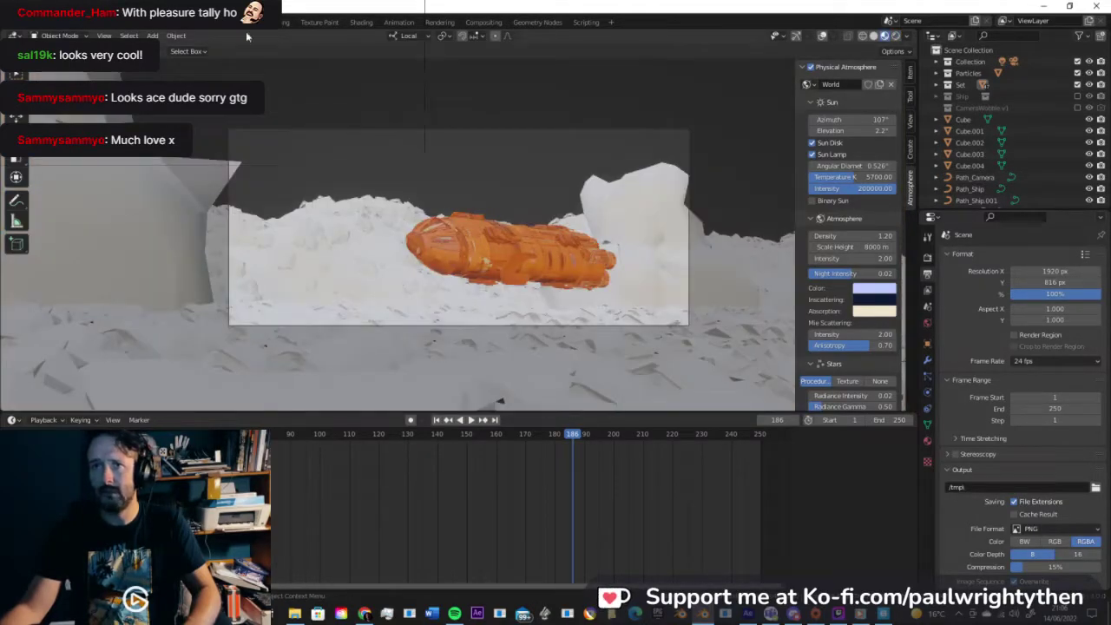
click(361, 22)
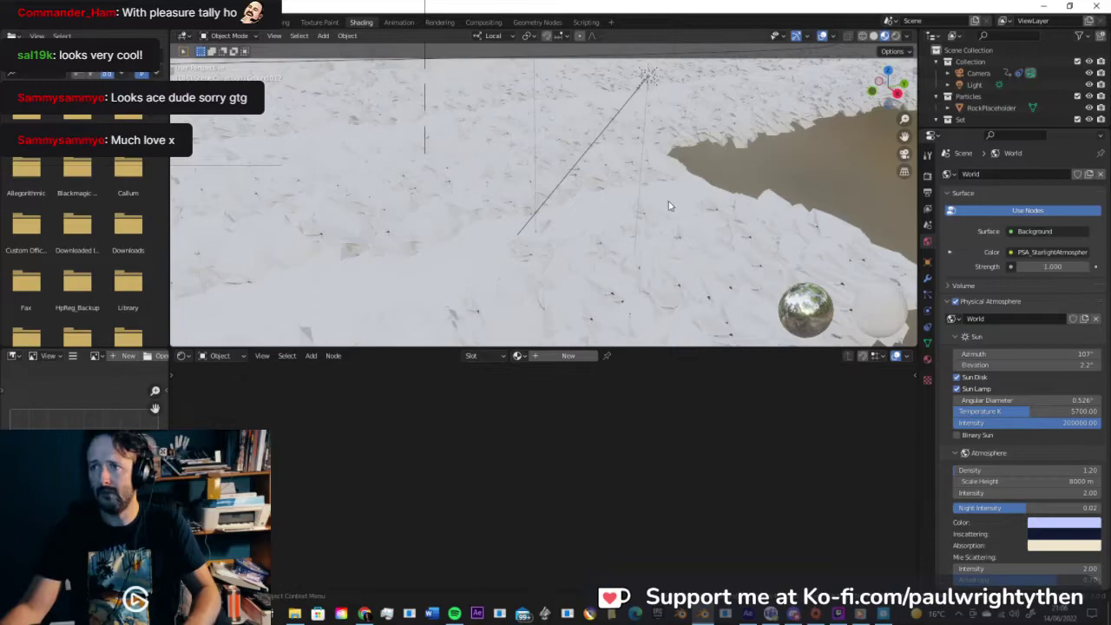
Step: Assign the Quarry_Ground_ubnmcc0cw material to the ground plane and save the file
middle_drag(663, 220, 693, 206)
click(801, 242)
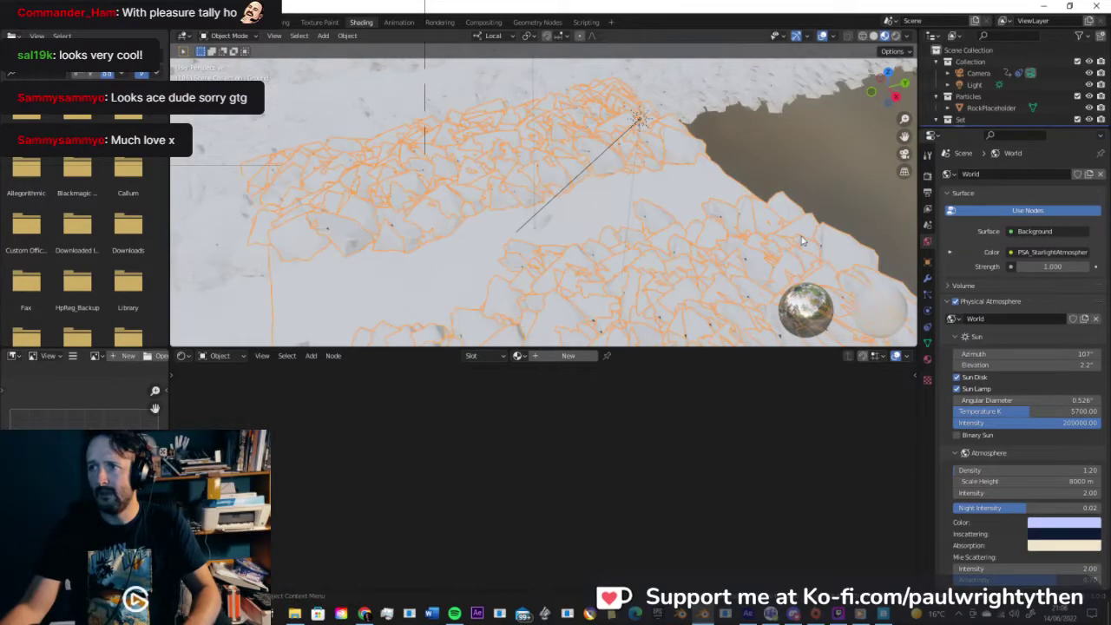
middle_drag(512, 245, 681, 220)
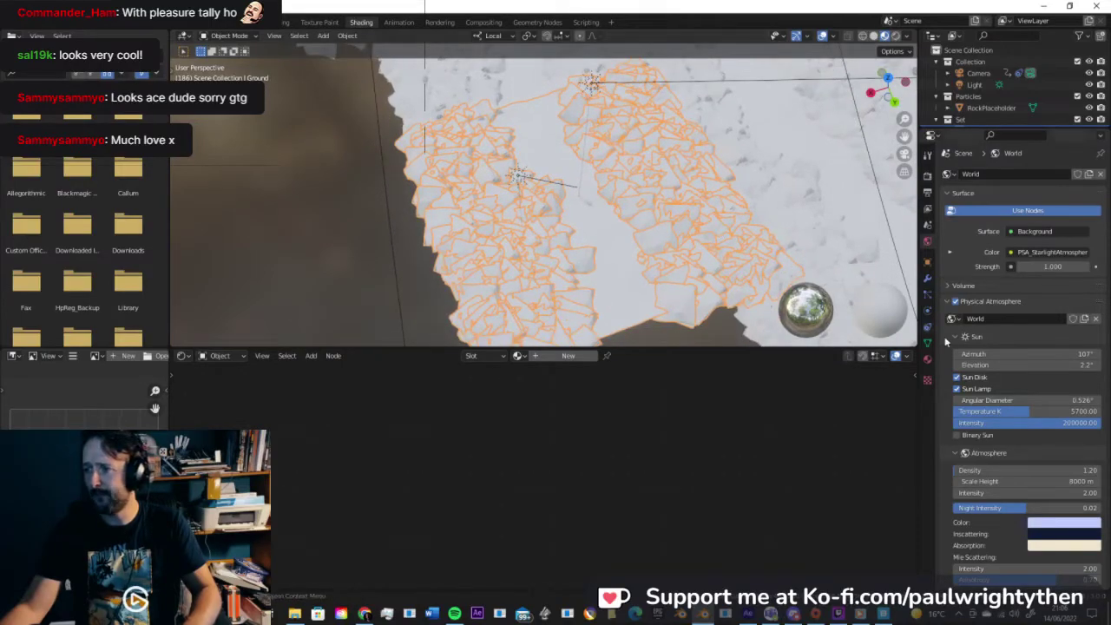
click(926, 359)
click(947, 223)
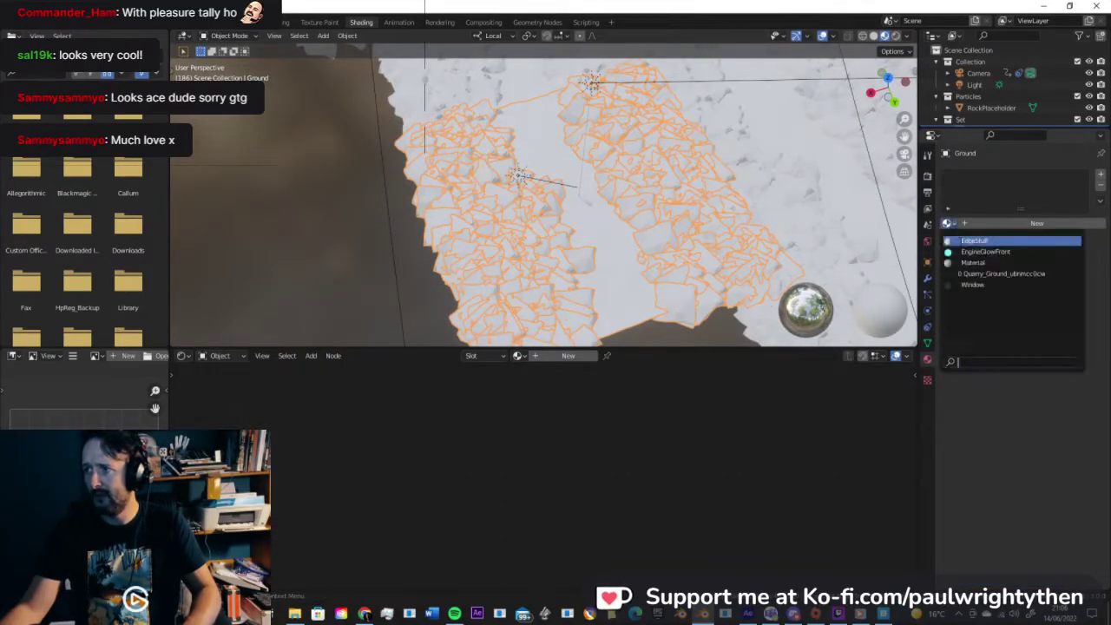
click(970, 274)
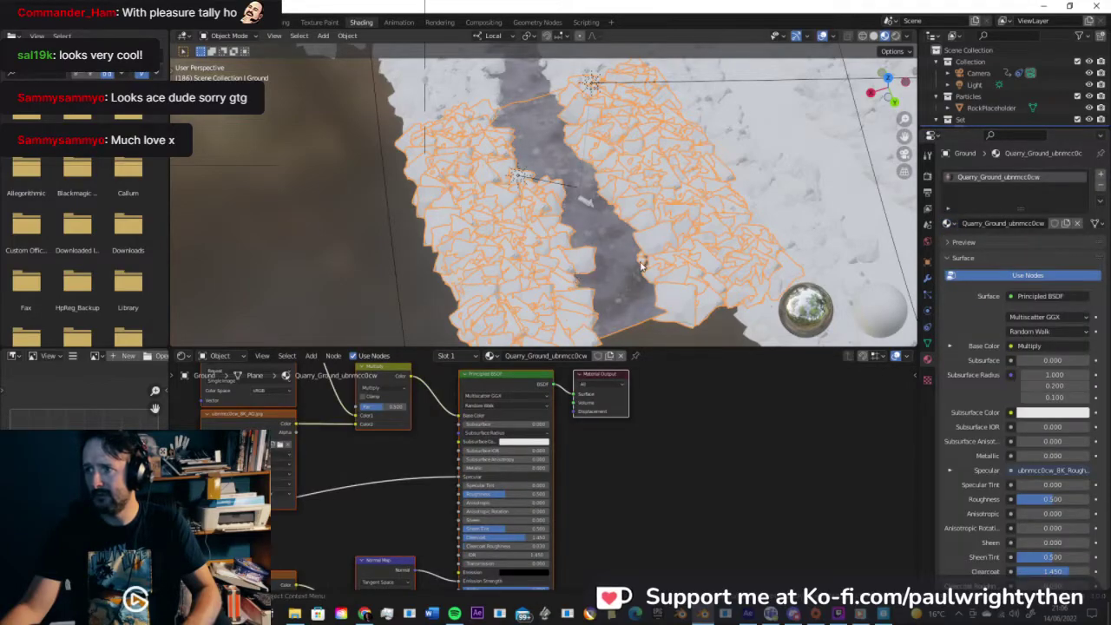
key(ctrl+s)
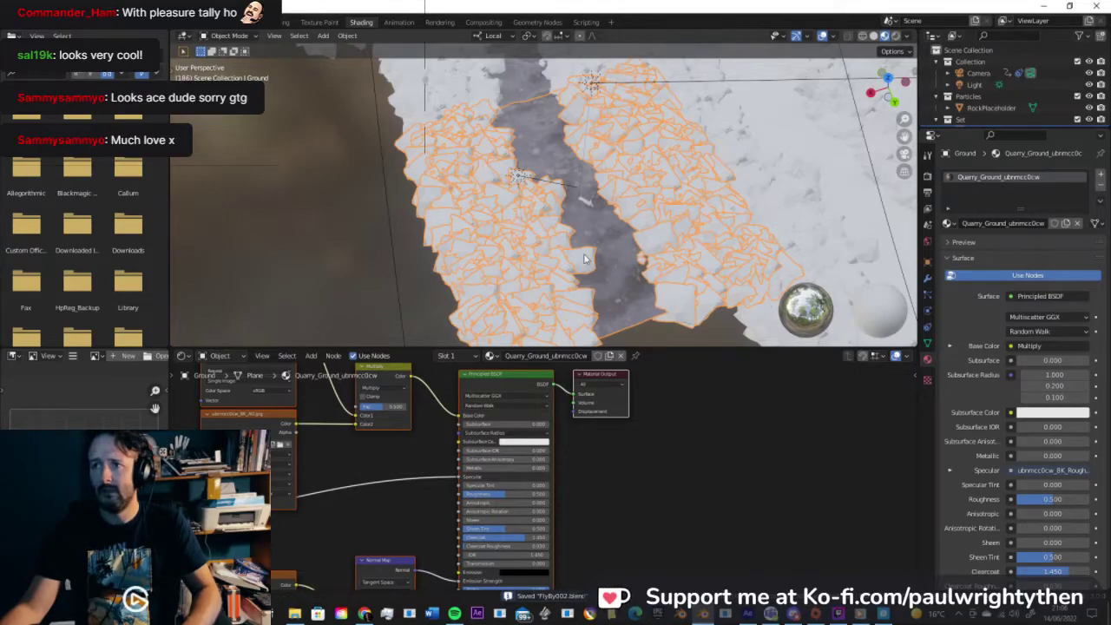
Step: Reconnect the ground material's Normal Map output from Emission Strength to the Principled BSDF's Normal input
scroll(618, 249, up, 4)
shift+middle_drag(632, 241, 564, 219)
scroll(550, 264, up, 2)
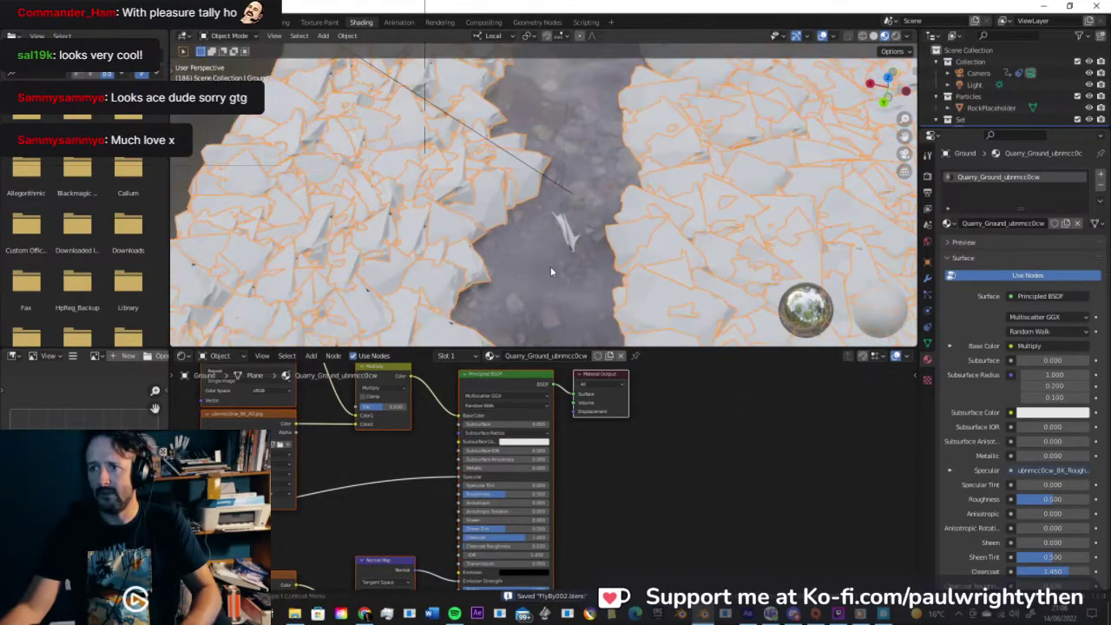
shift+middle_drag(549, 255, 556, 208)
middle_drag(469, 507, 509, 445)
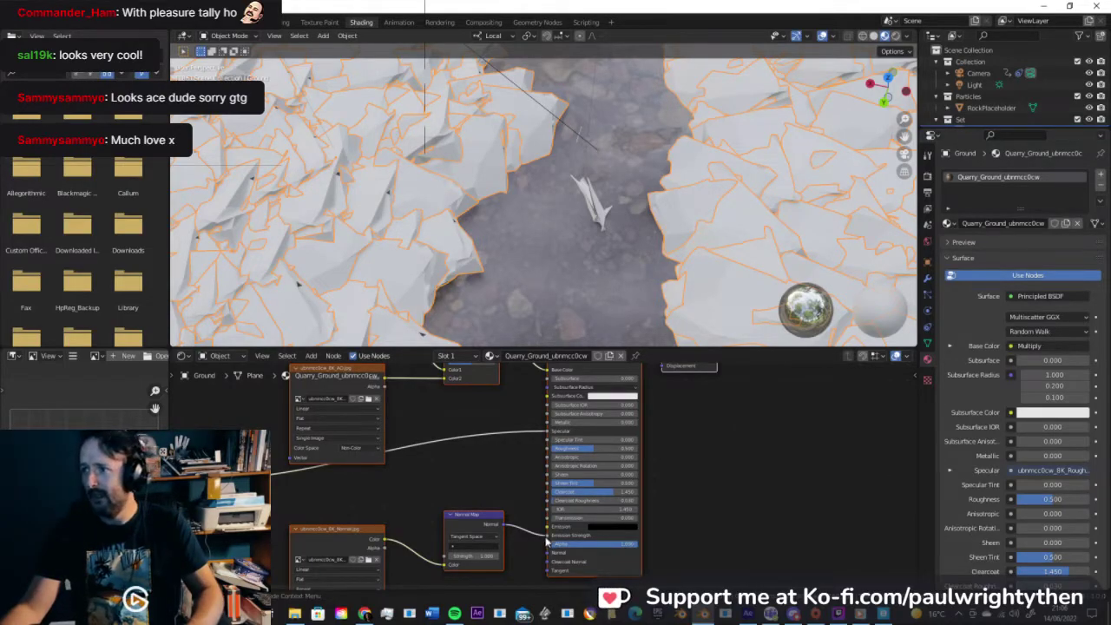
drag(547, 536, 546, 552)
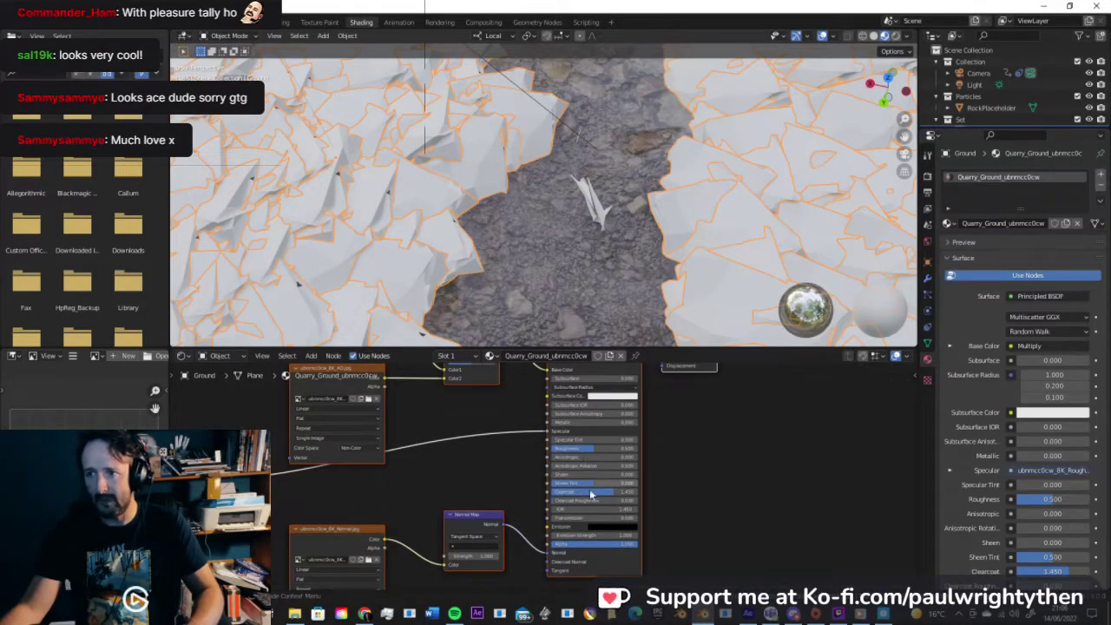
Step: Move the roughness texture's link from the Specular input to the Roughness input of the Principled BSDF
middle_drag(495, 451, 607, 503)
drag(638, 494, 639, 510)
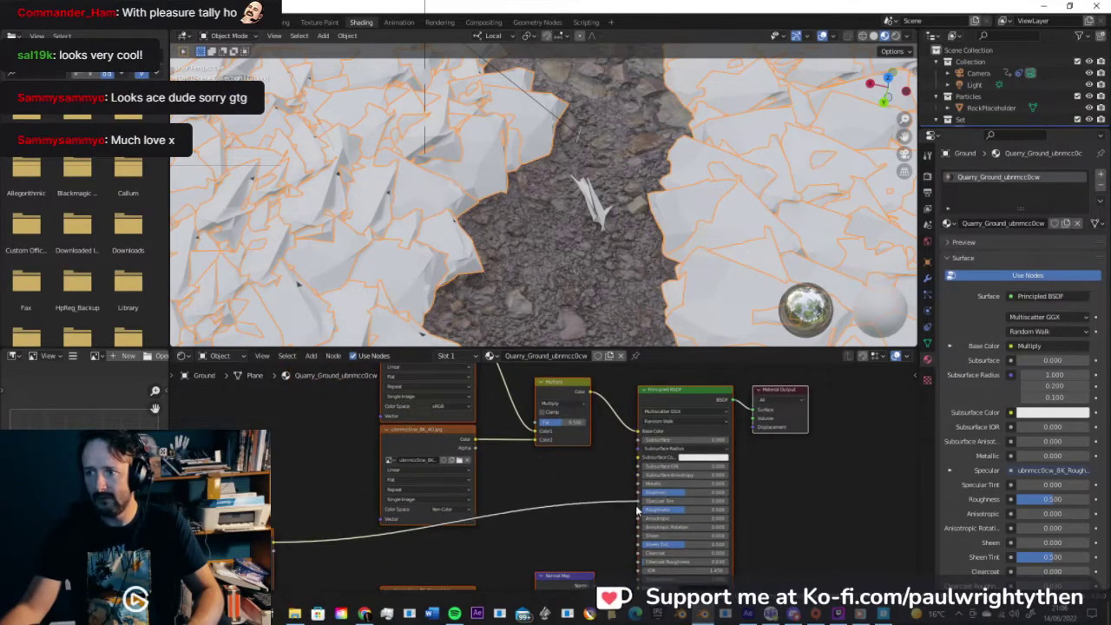
middle_drag(521, 478, 526, 487)
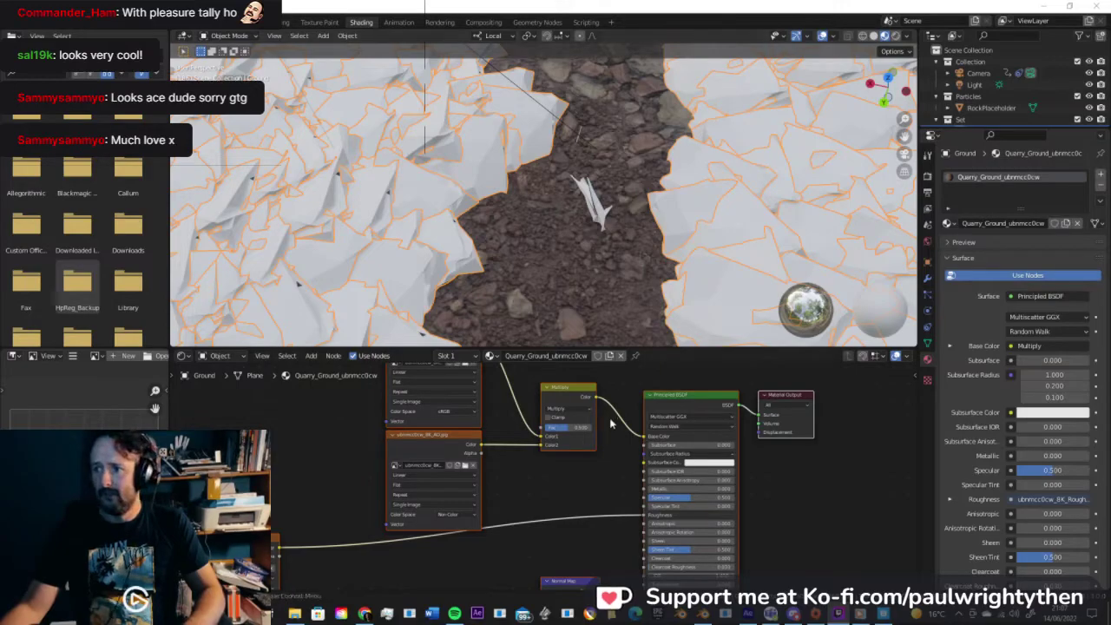
Step: Examine the ground material's node links and how the gravel texture looks across the ground between the rocks
scroll(610, 423, up, 2)
scroll(633, 443, up, 1)
shift+middle_drag(629, 414, 536, 393)
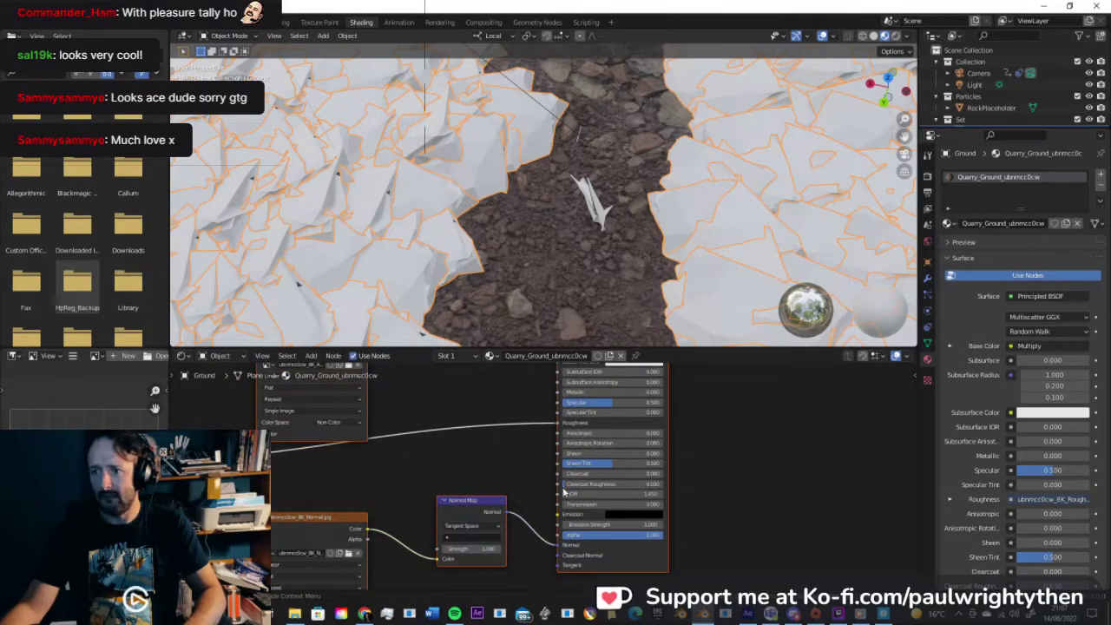
shift+middle_drag(521, 453, 671, 501)
scroll(561, 478, down, 2)
shift+middle_drag(572, 471, 576, 494)
scroll(629, 220, down, 4)
middle_drag(629, 221, 530, 226)
scroll(580, 230, down, 2)
scroll(582, 246, up, 2)
scroll(514, 202, up, 3)
scroll(539, 236, down, 3)
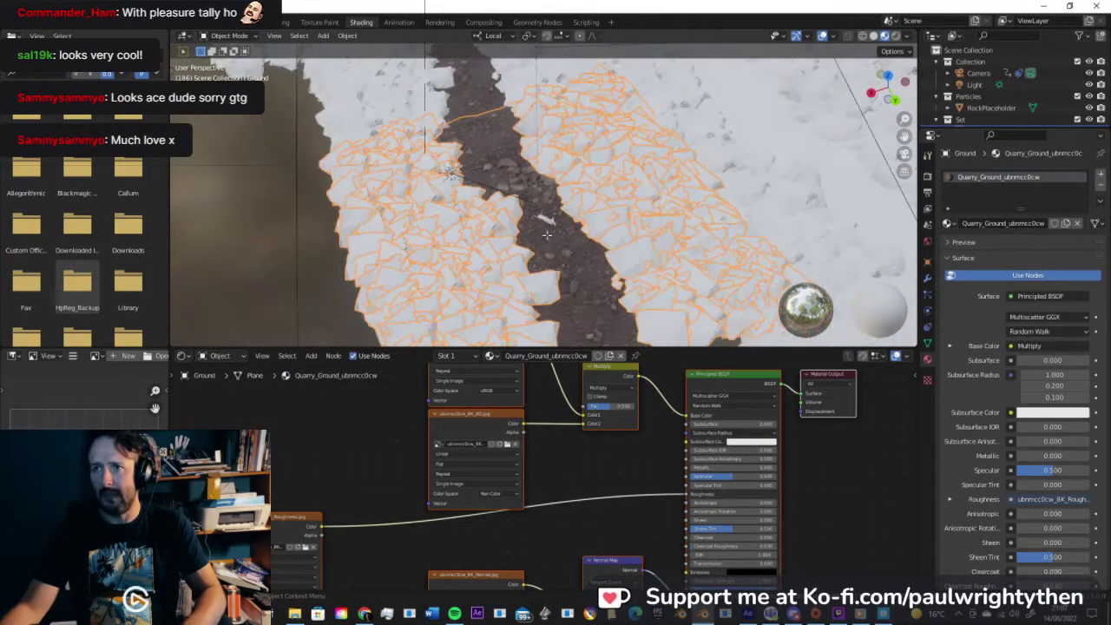
Step: Edit the ground plane in the UV Editing workspace and scale up all its UVs beyond the texture
key(Tab)
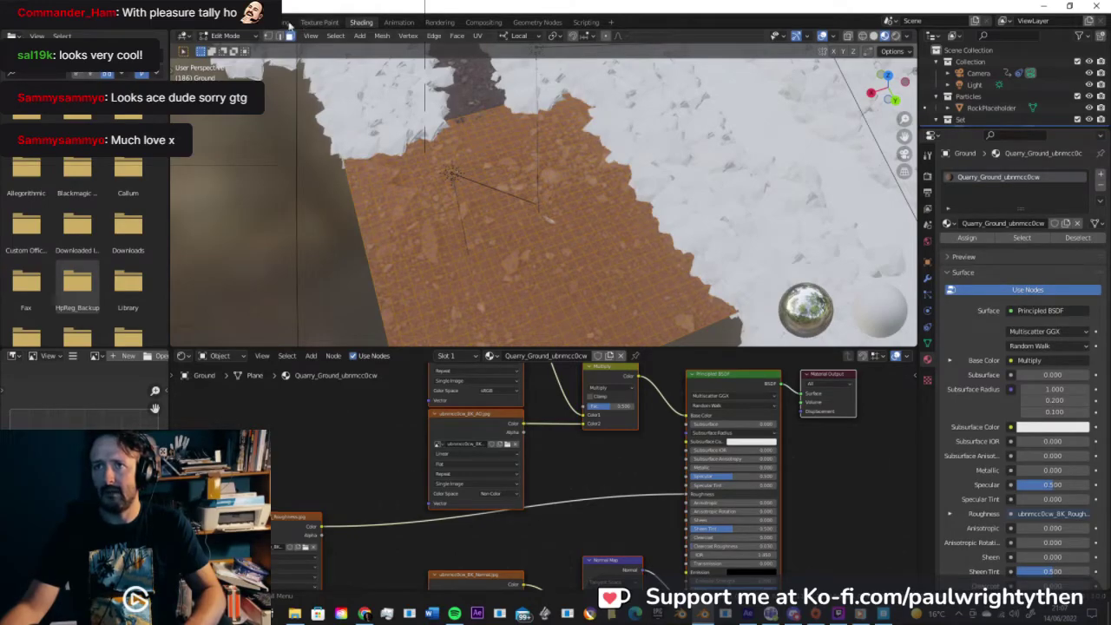
click(290, 23)
scroll(258, 284, down, 5)
scroll(253, 286, up, 1)
scroll(249, 287, up, 1)
key(a)
key(s)
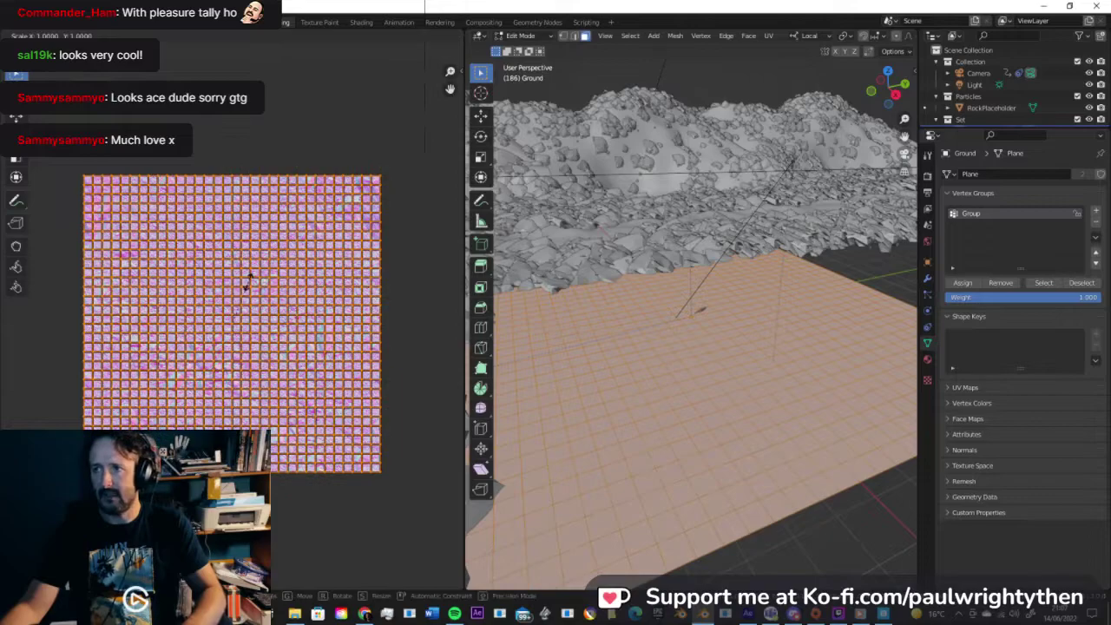
click(280, 271)
Step: Enlarge the ground's UVs further with the viewport in material preview, and return to Object Mode
scroll(876, 35, down, 4)
click(885, 37)
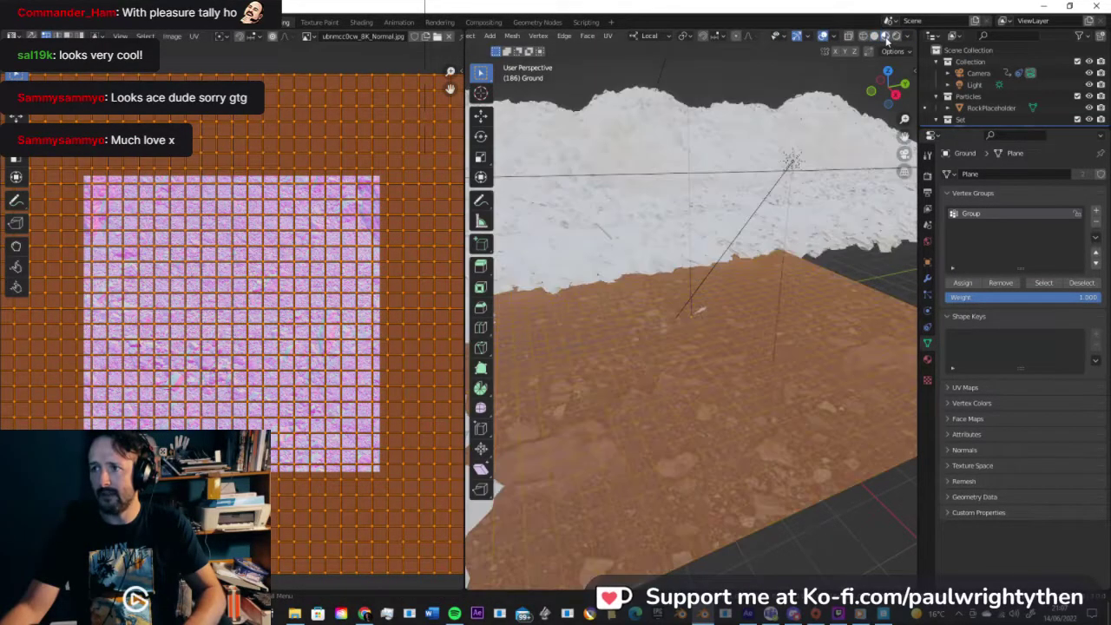
key(s)
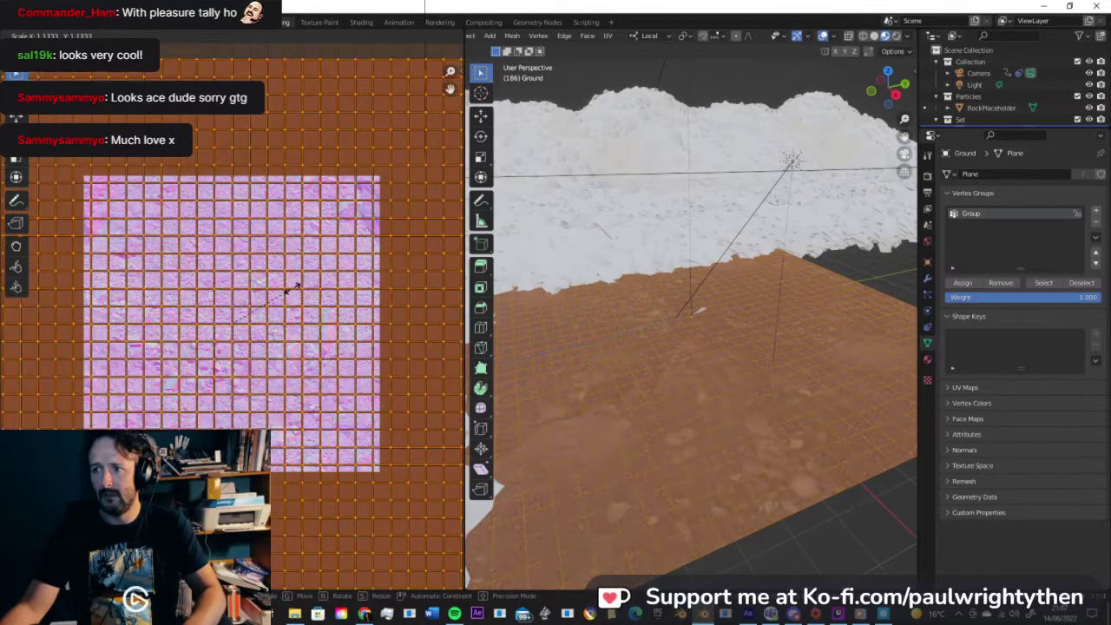
click(434, 236)
key(Tab)
middle_drag(657, 279, 610, 313)
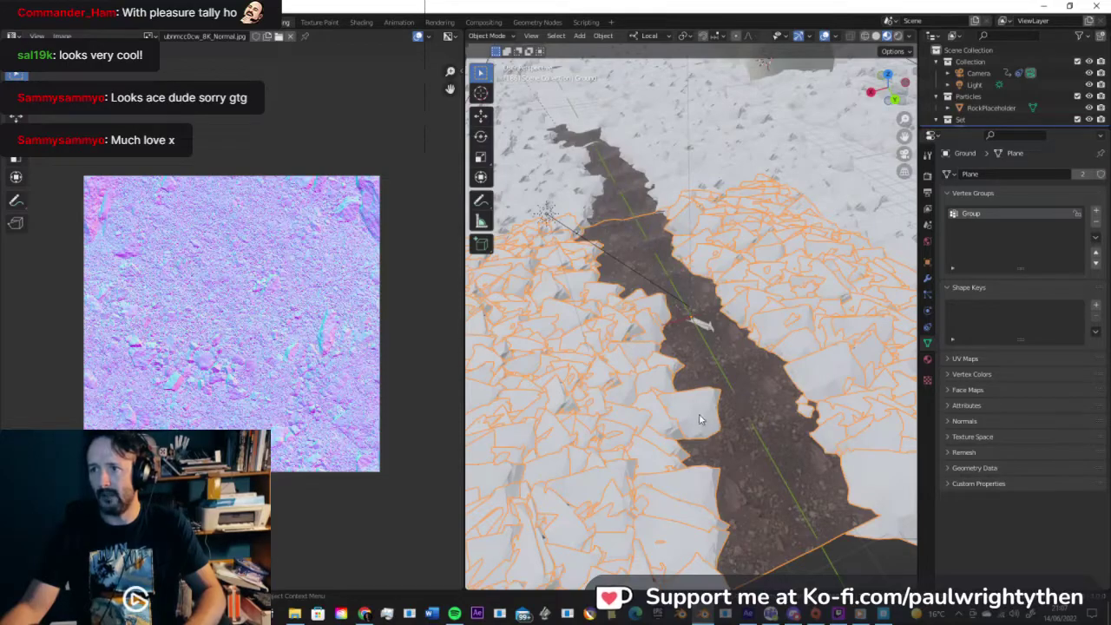
Step: Select the rock placeholder beneath the terrain and assign it the existing Quarry_Ground_ubnmcc0cw material
middle_drag(826, 223, 712, 299)
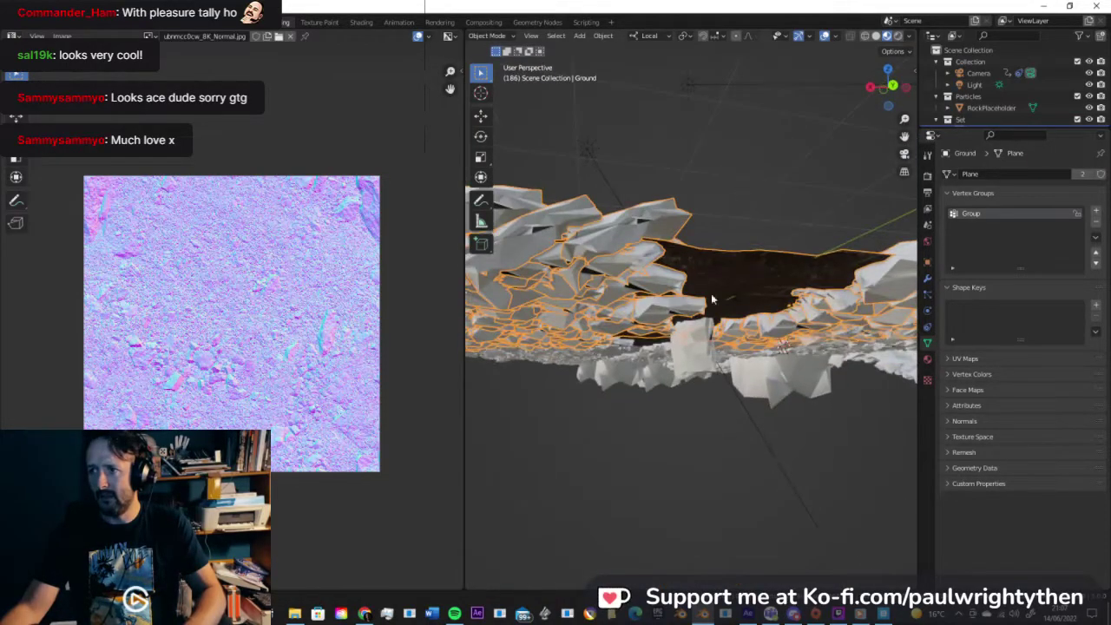
click(699, 351)
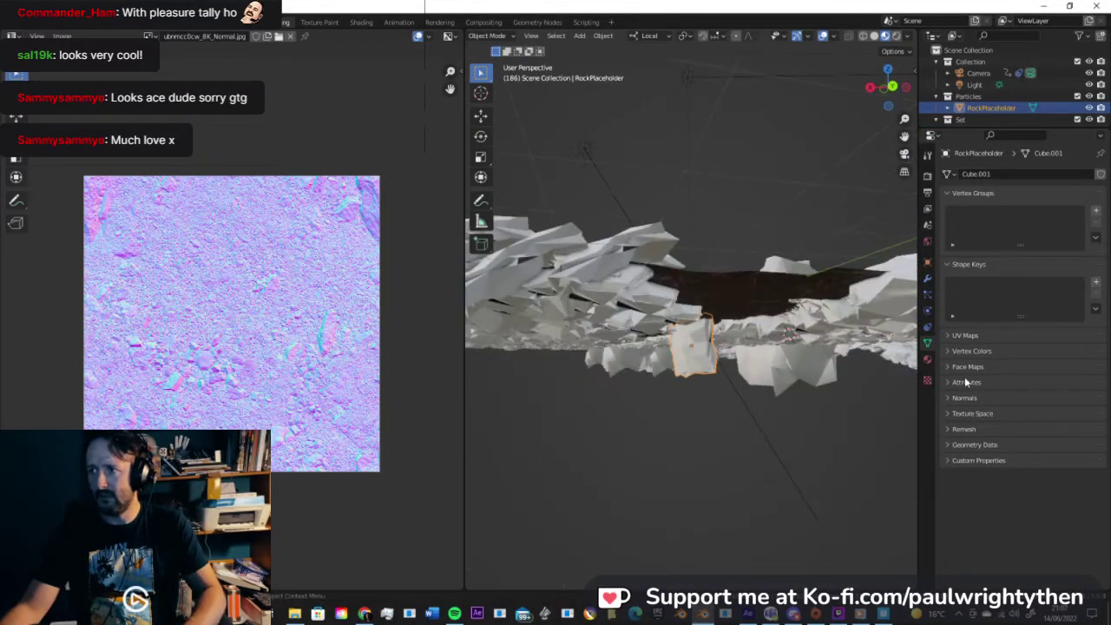
click(927, 360)
click(946, 222)
click(1001, 273)
mouse_move(755, 295)
middle_down()
mouse_move(738, 334)
mouse_move(699, 374)
middle_up()
scroll(699, 378, up, 4)
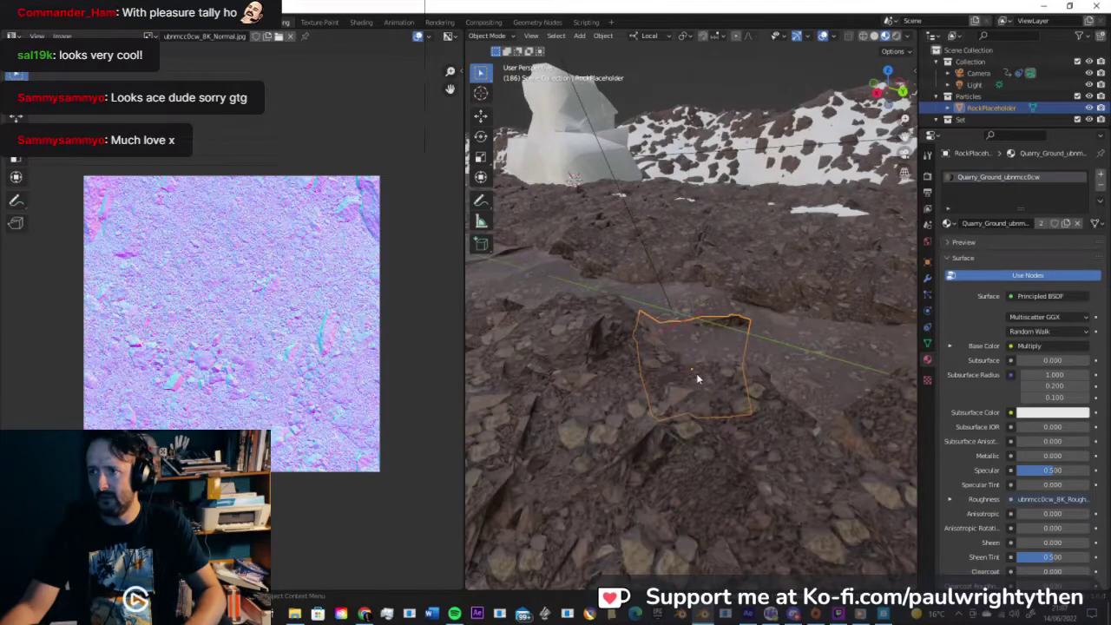
click(947, 223)
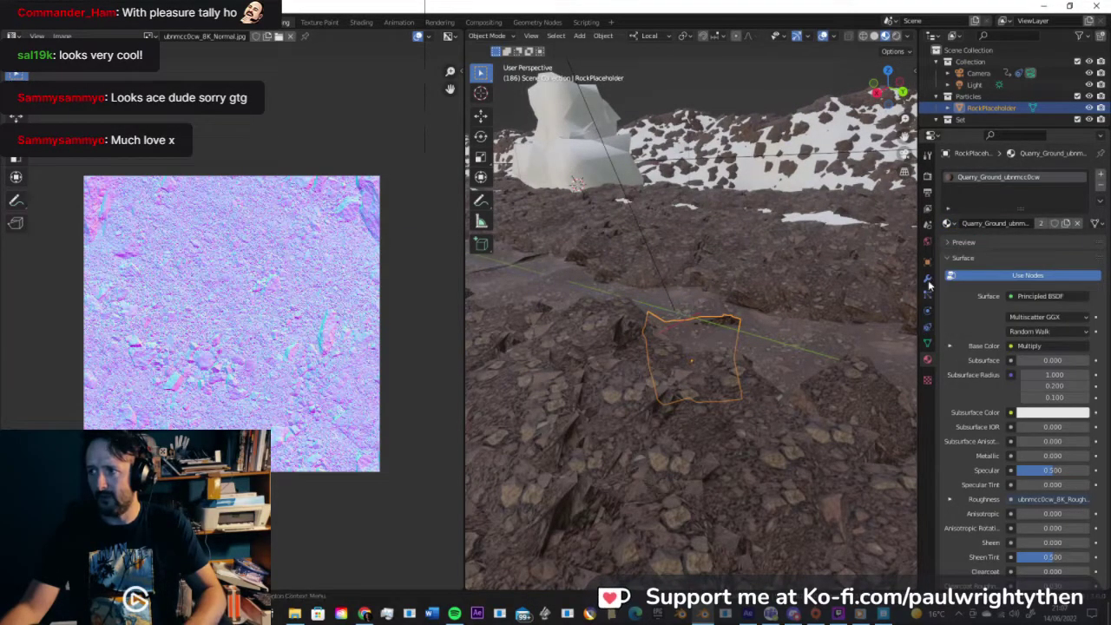
Step: Add a Subdivision Surface modifier to the rock placeholder, check the rocks in rendered shading and save the file
click(927, 280)
click(964, 174)
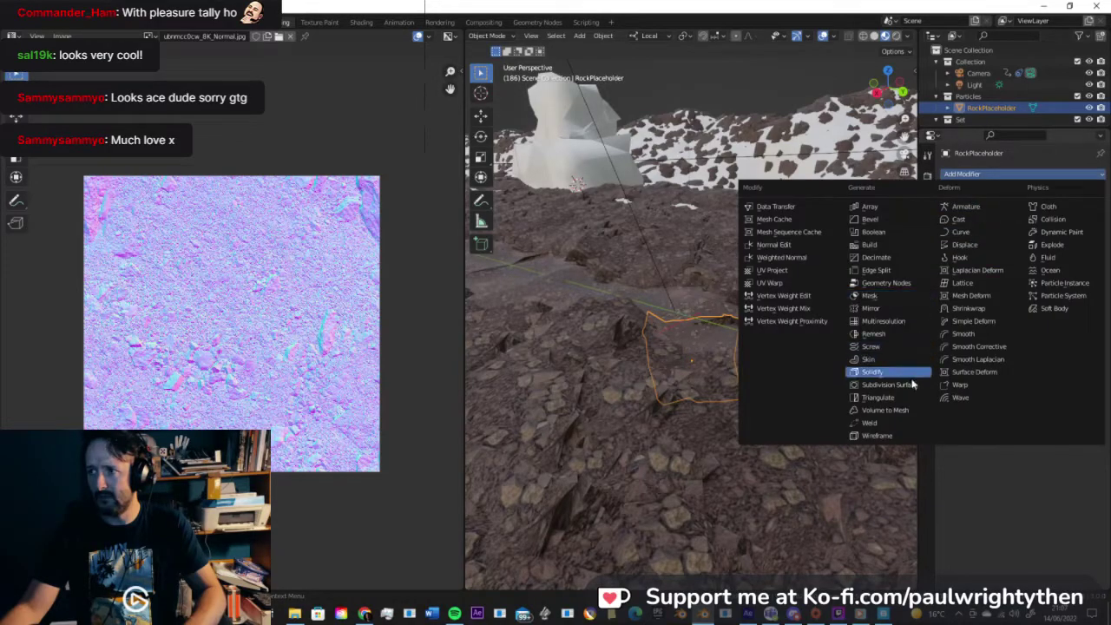
click(872, 382)
middle_drag(801, 356, 769, 276)
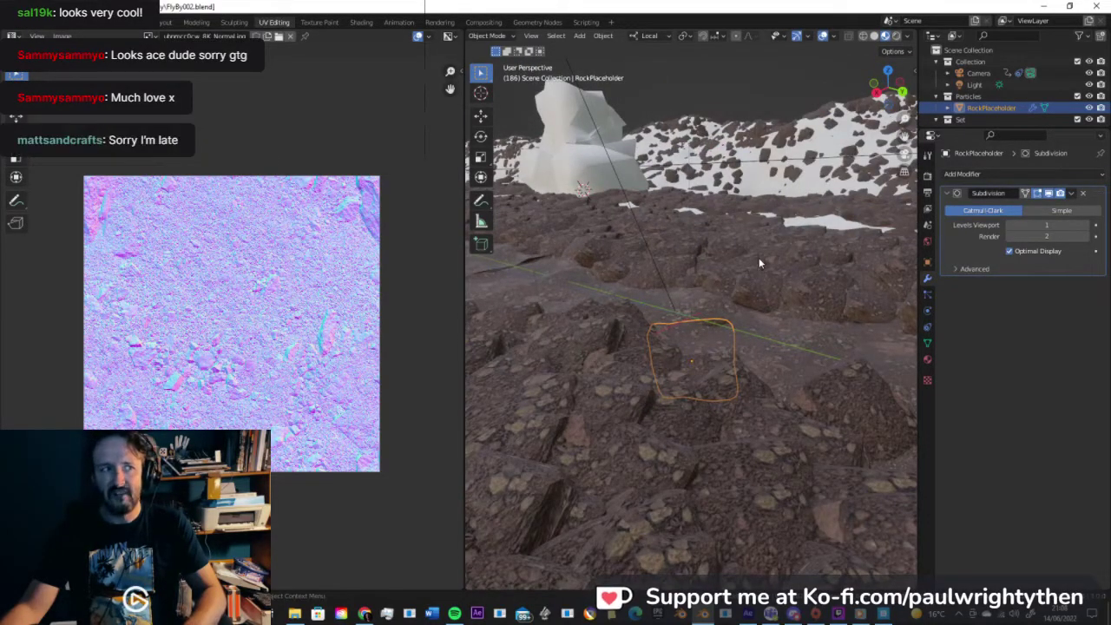
click(897, 38)
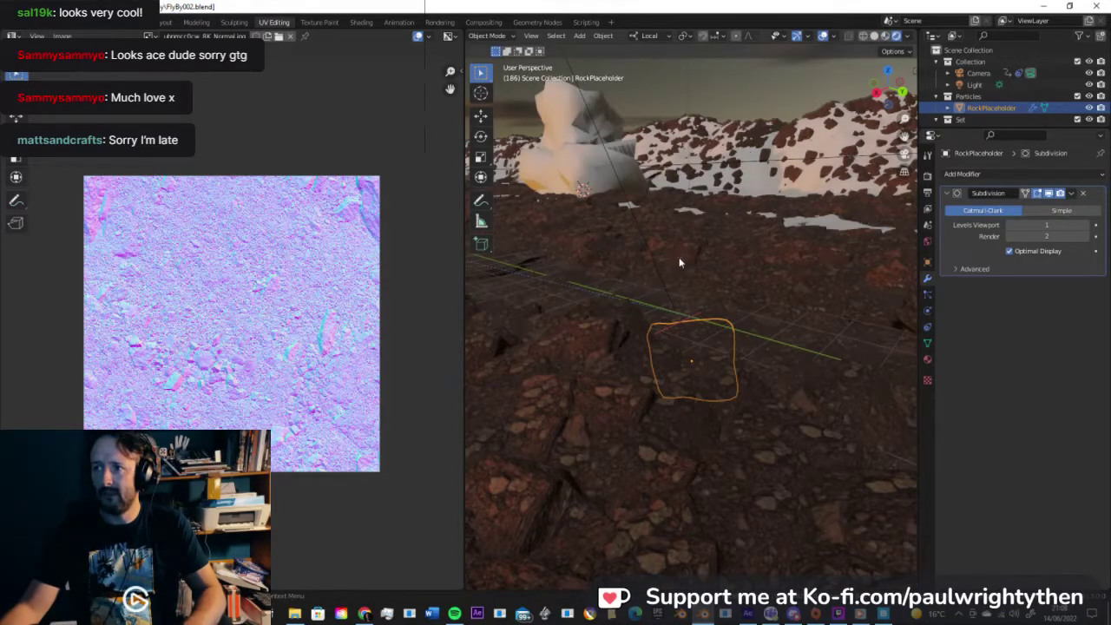
middle_drag(678, 256, 680, 221)
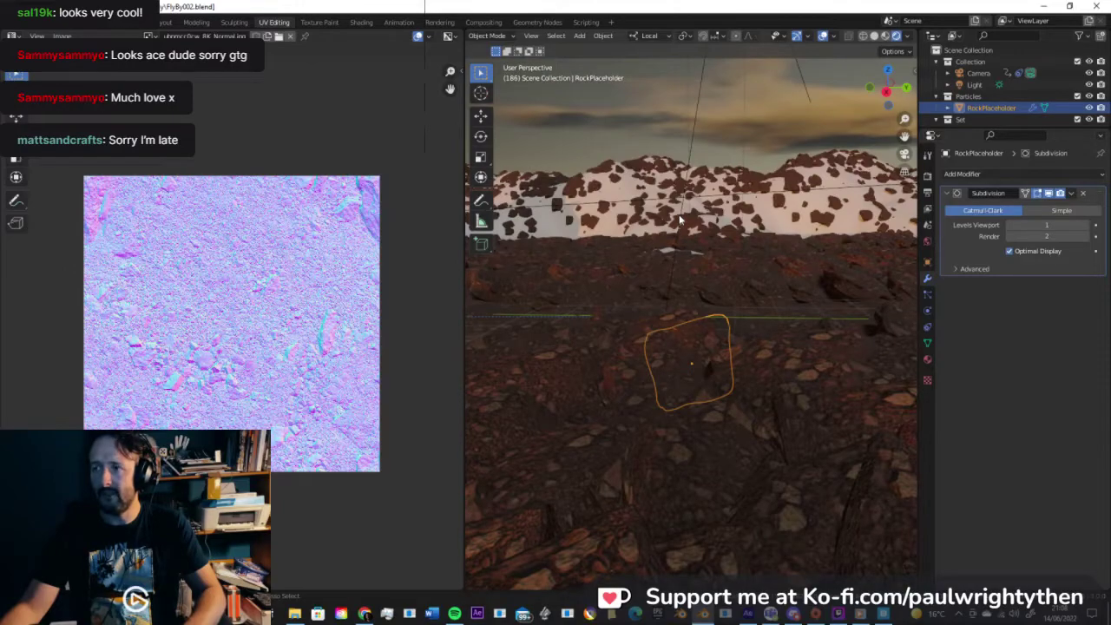
key(ctrl+s)
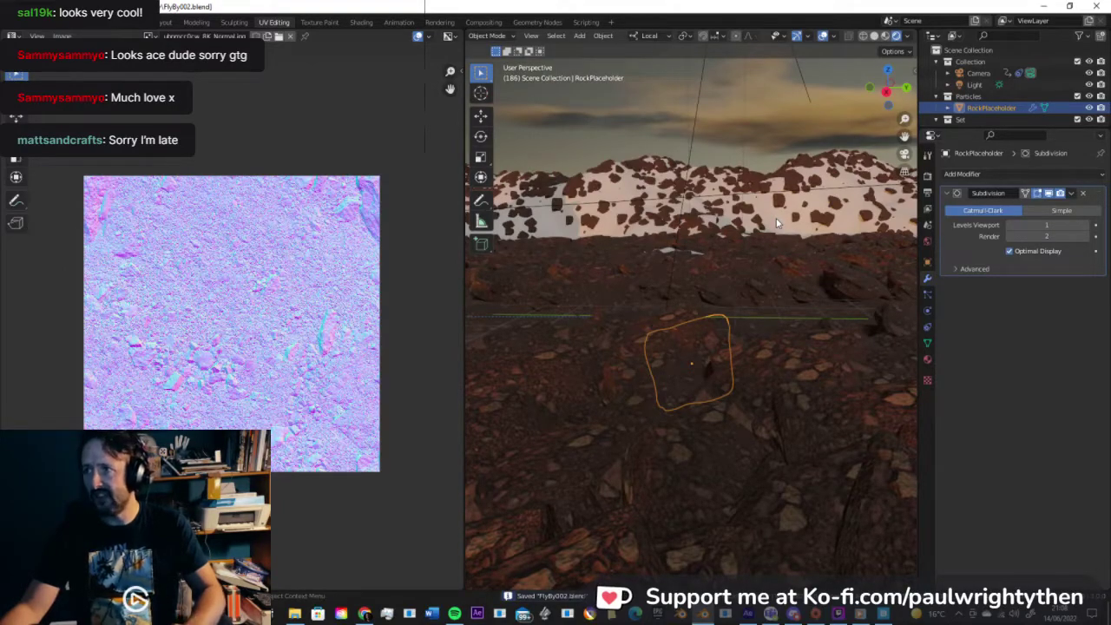
Step: Assign the Quarry_Ground_ubnmcc0cw material to one of the white background hill tiles
click(759, 206)
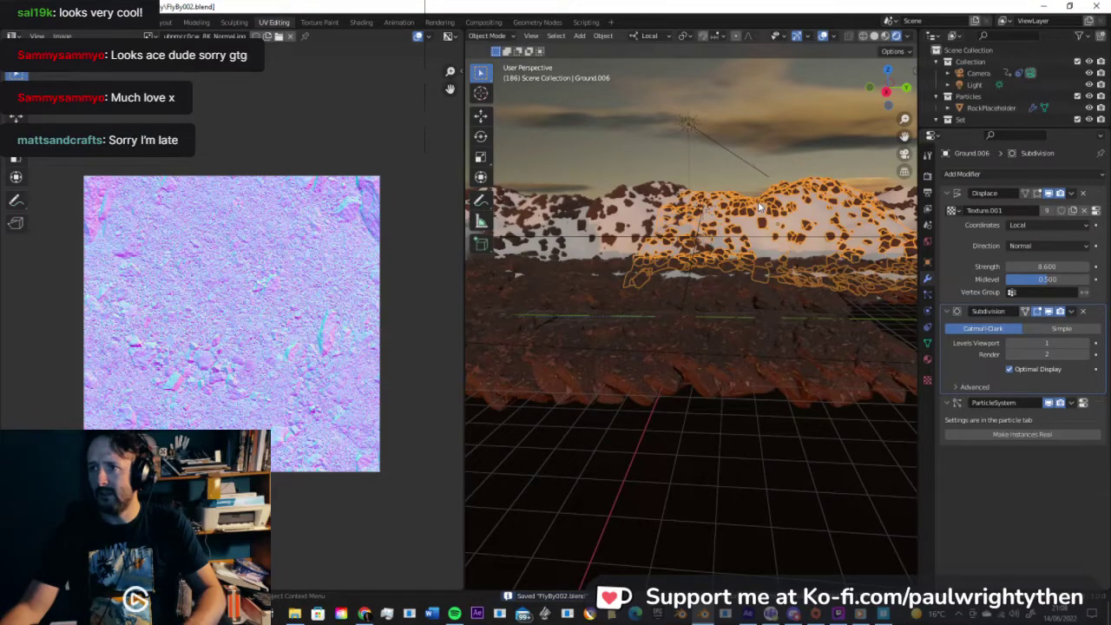
middle_drag(759, 205, 911, 364)
click(927, 359)
click(947, 223)
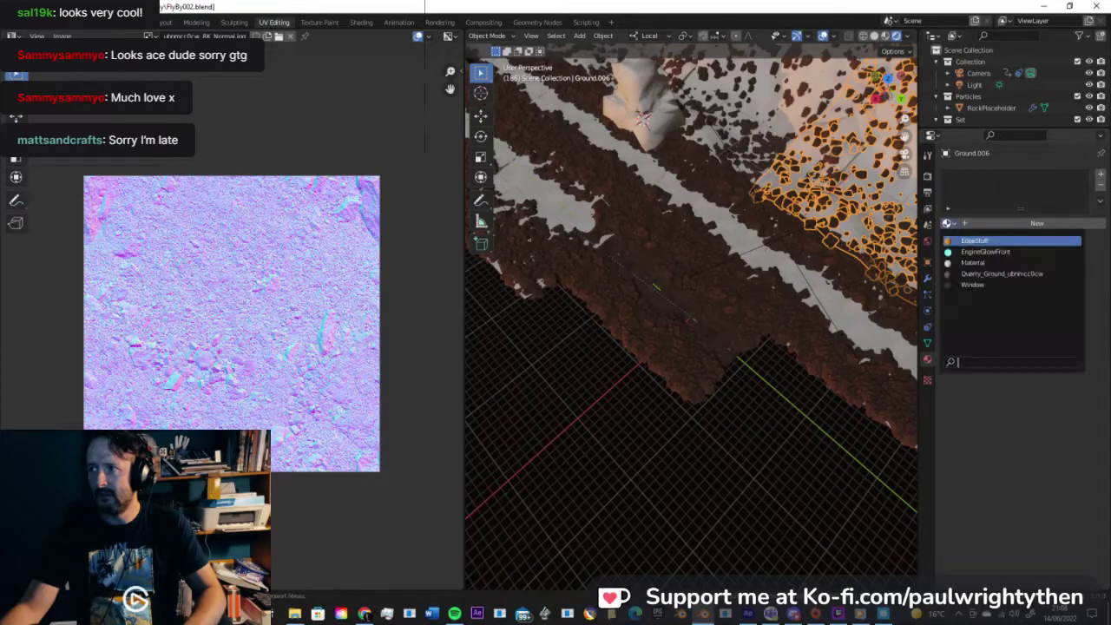
click(964, 274)
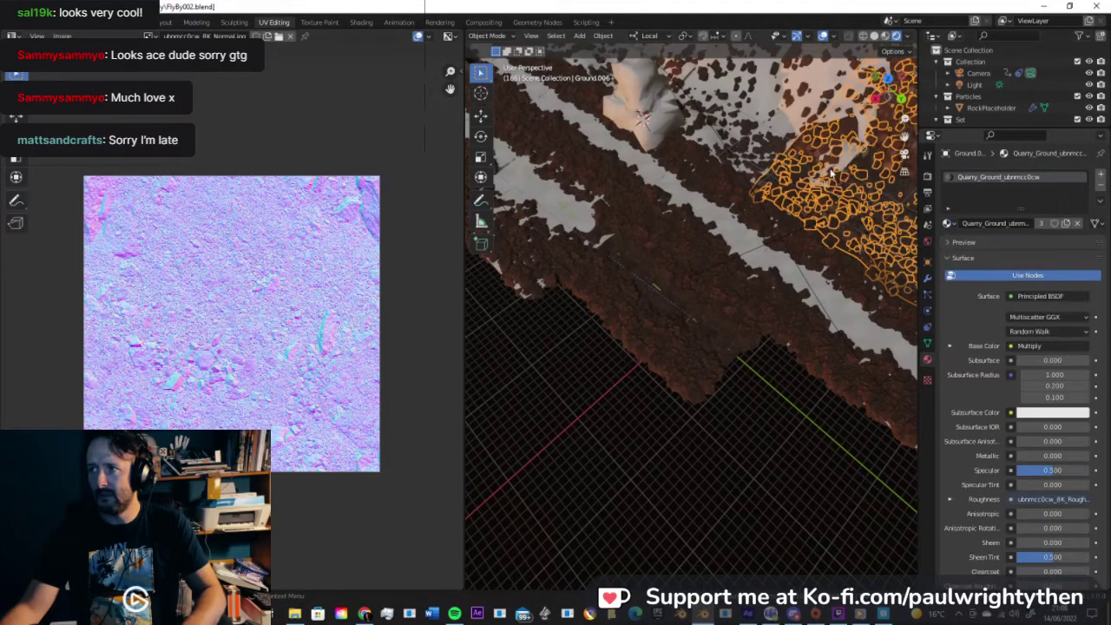
Step: Select the whole row of background hill tiles from the top view and link the textured tile's material to them
scroll(820, 210, down, 4)
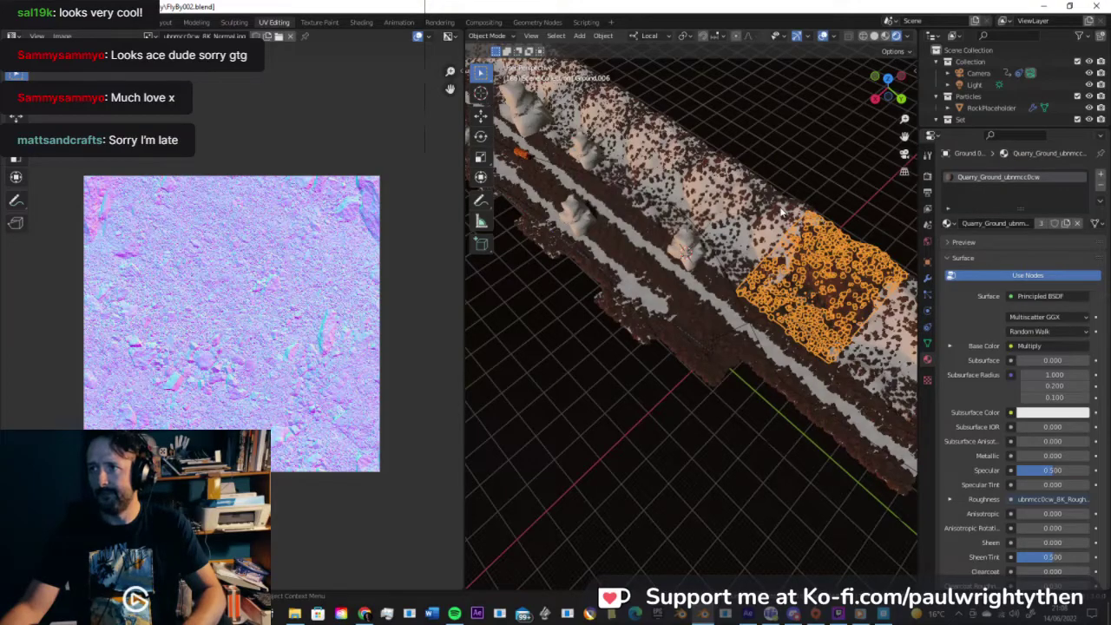
mouse_move(781, 211)
shift+middle_down()
mouse_move(830, 218)
mouse_move(854, 290)
mouse_move(836, 297)
shift+middle_up()
click(874, 35)
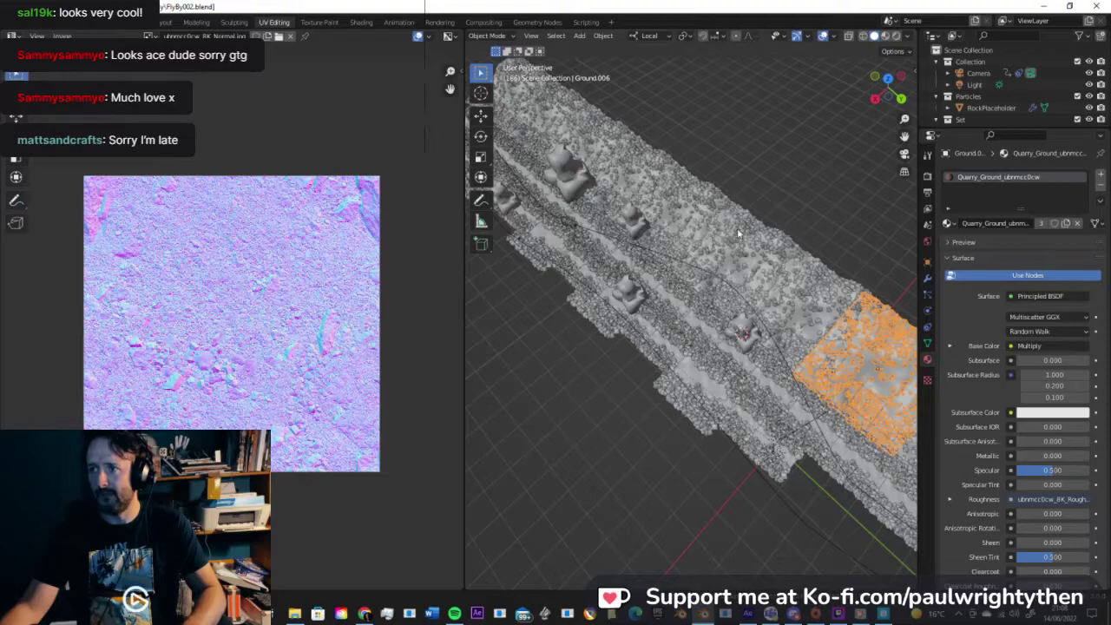
alt+middle_drag(701, 204, 699, 240)
alt+middle_drag(698, 293, 581, 267)
scroll(697, 325, down, 5)
drag(830, 380, 525, 311)
key(ctrl+l)
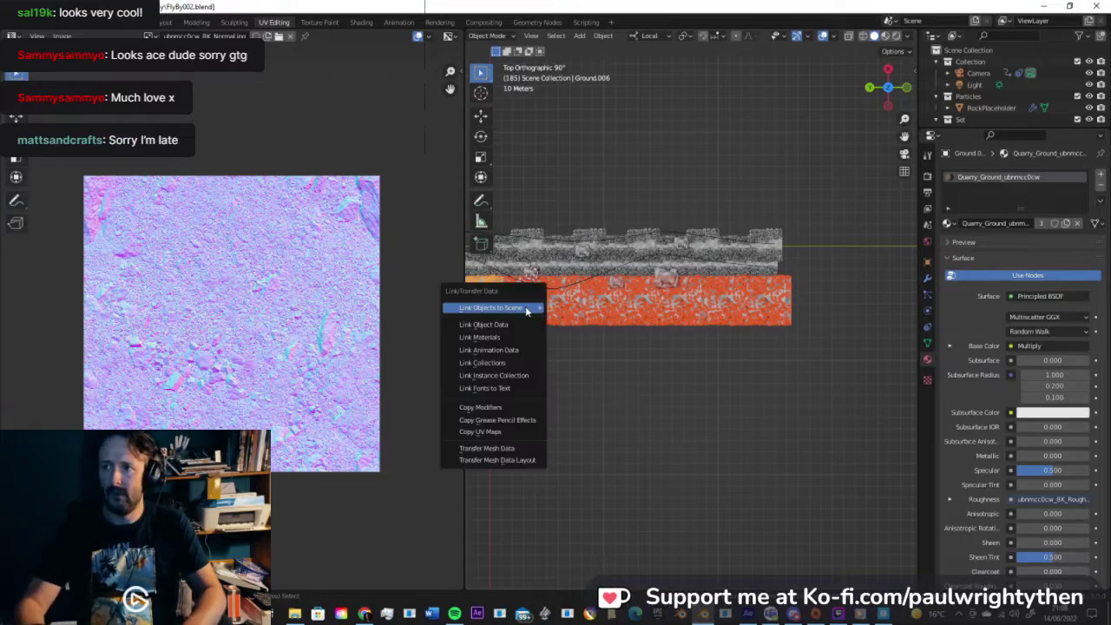
mouse_move(523, 313)
click(516, 338)
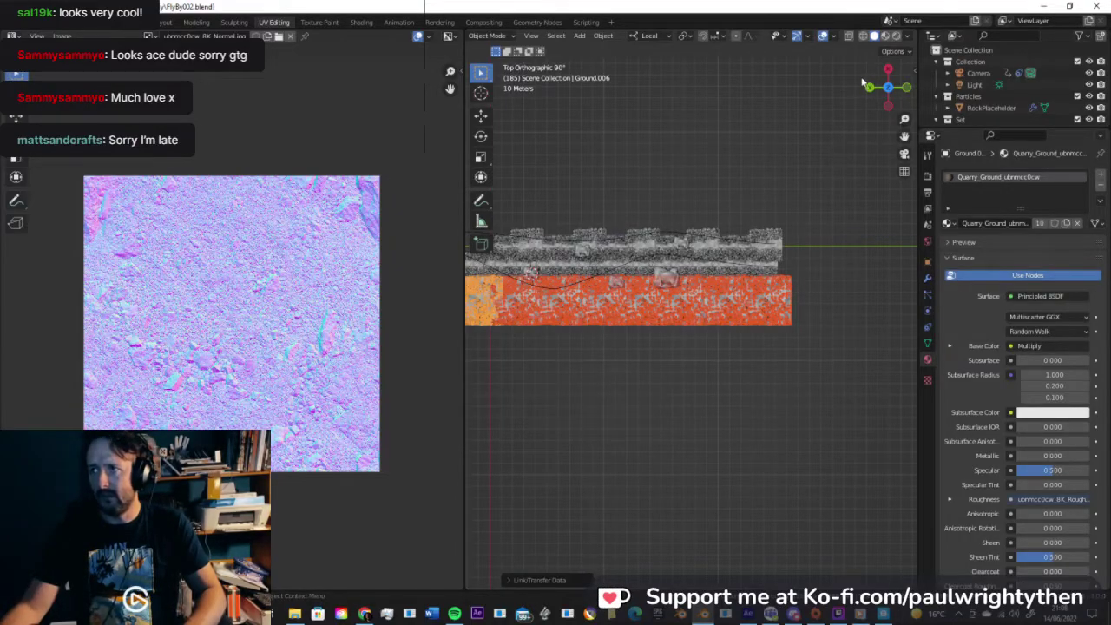
Step: Assign the Quarry_Ground_ubnmcc0cw material to the untextured hill tile at the end of the row, and deselect it
click(885, 36)
shift+middle_drag(606, 222, 788, 183)
scroll(555, 218, up, 4)
click(555, 219)
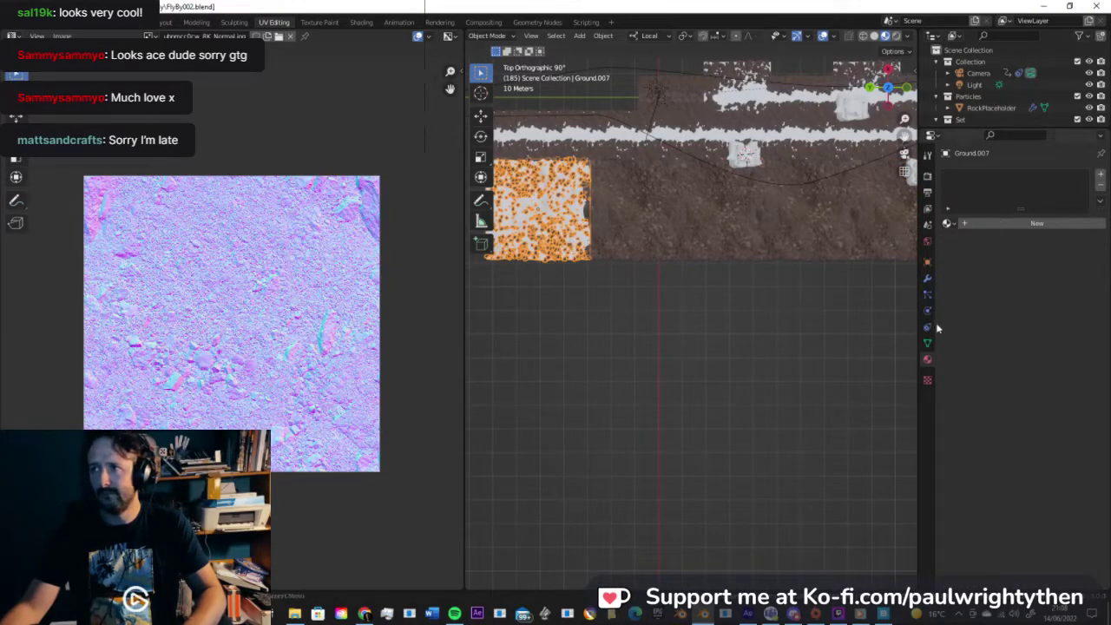
click(947, 223)
click(971, 274)
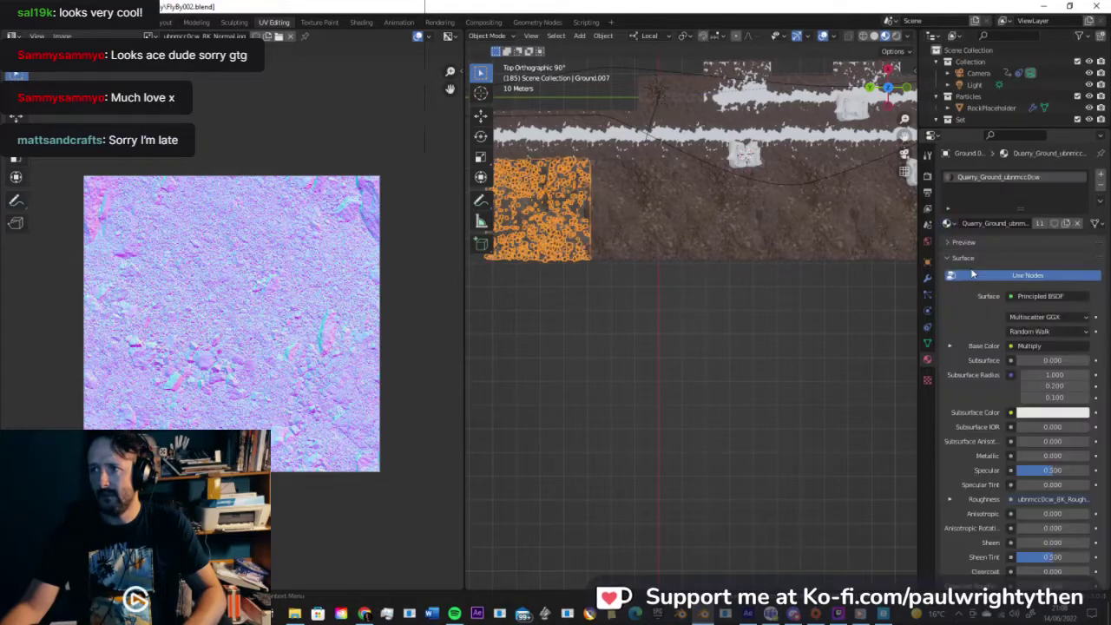
shift+middle_drag(807, 307, 693, 386)
scroll(714, 348, down, 4)
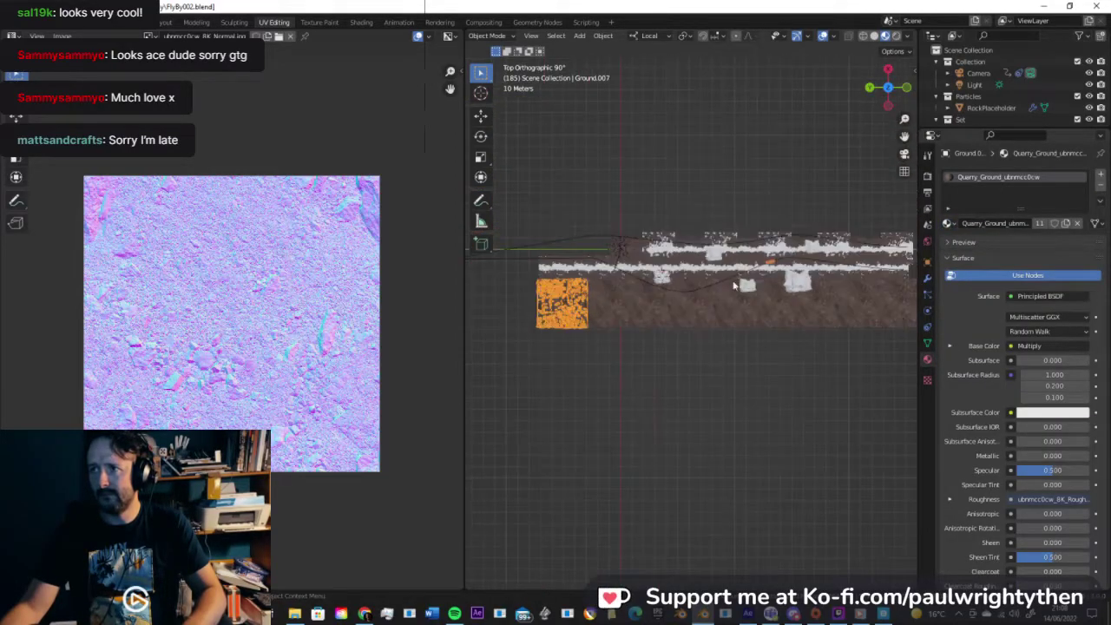
click(743, 180)
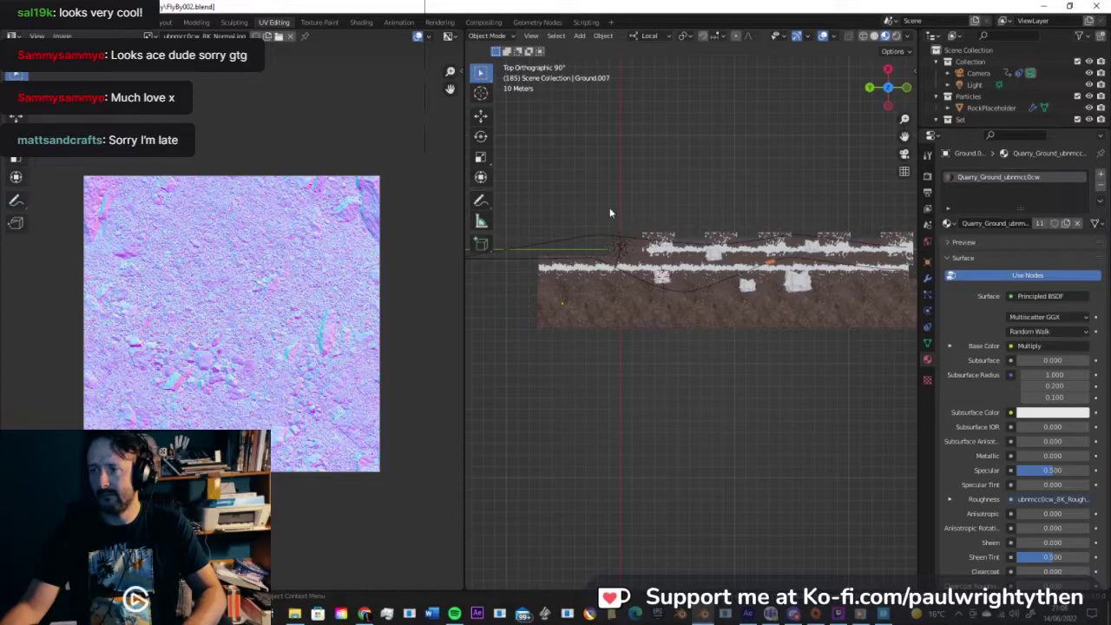
Step: Play the flight through the camera, render frame 243 and inspect the textured terrain in rendered shading
key(KP_0)
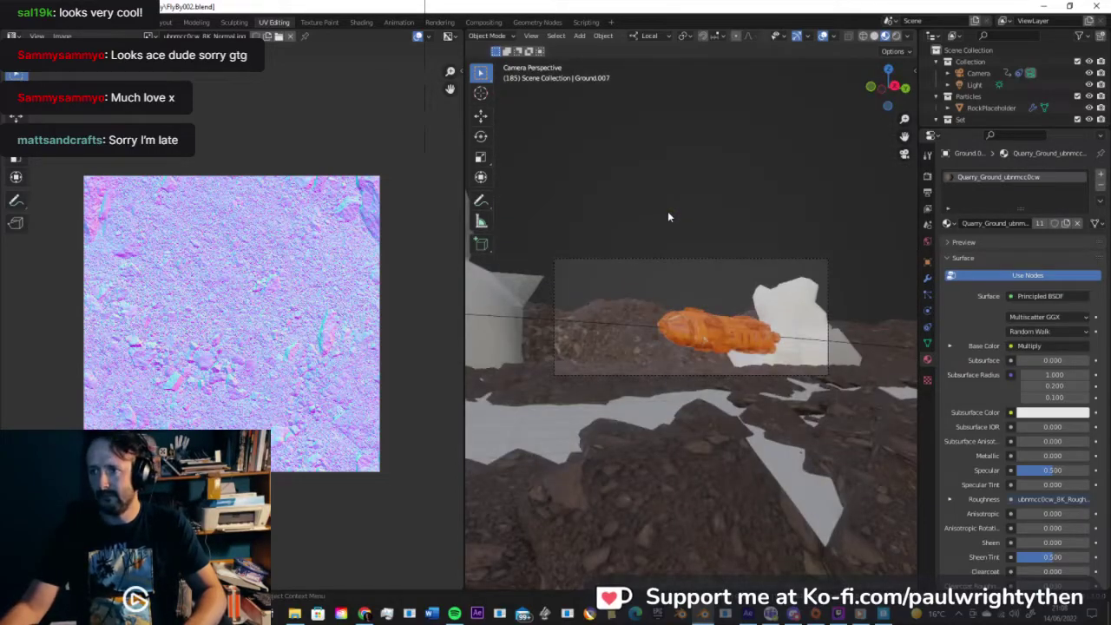
key(space)
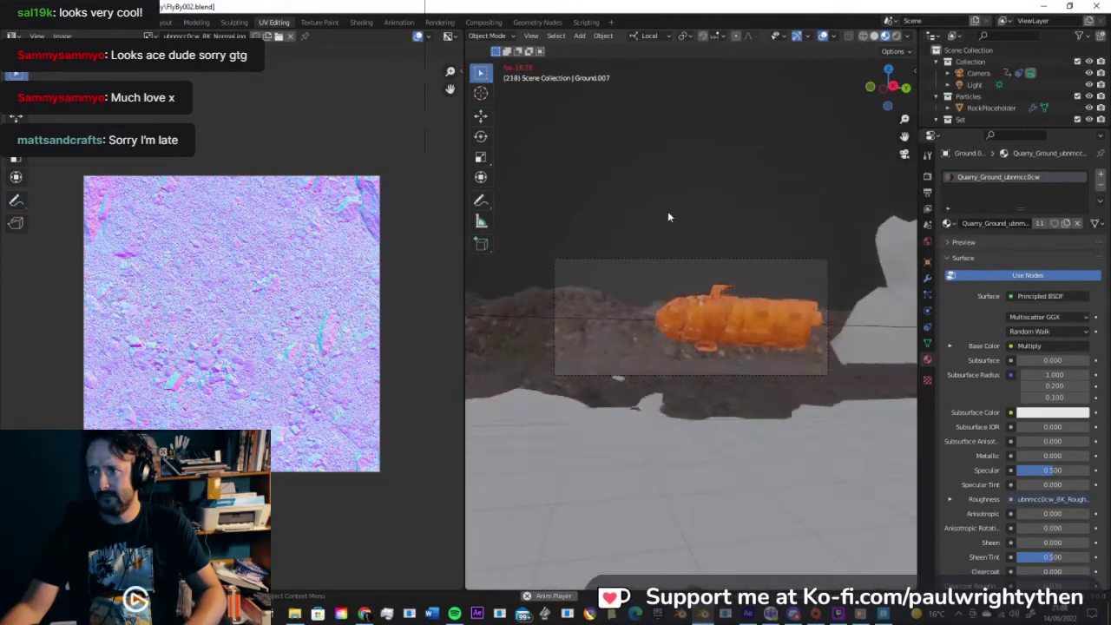
key(space)
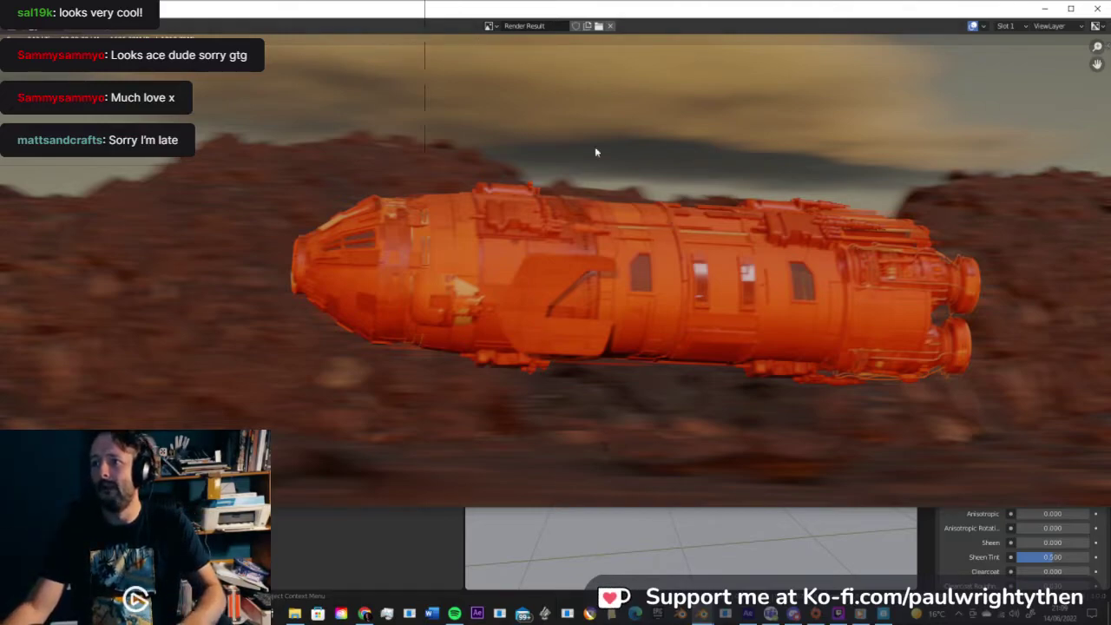
click(1097, 9)
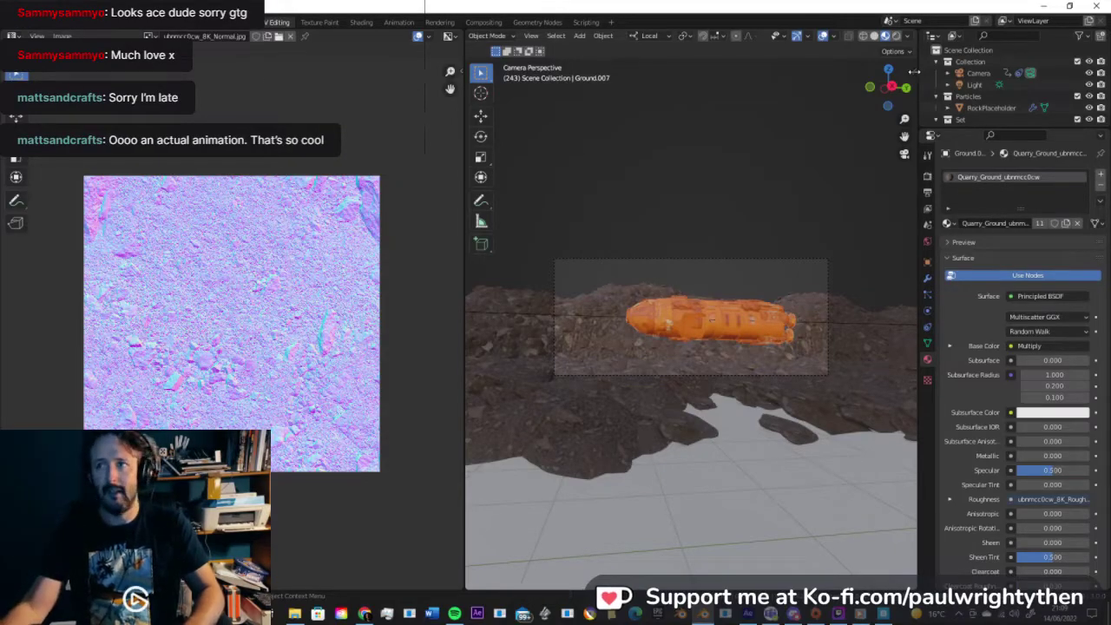
click(874, 37)
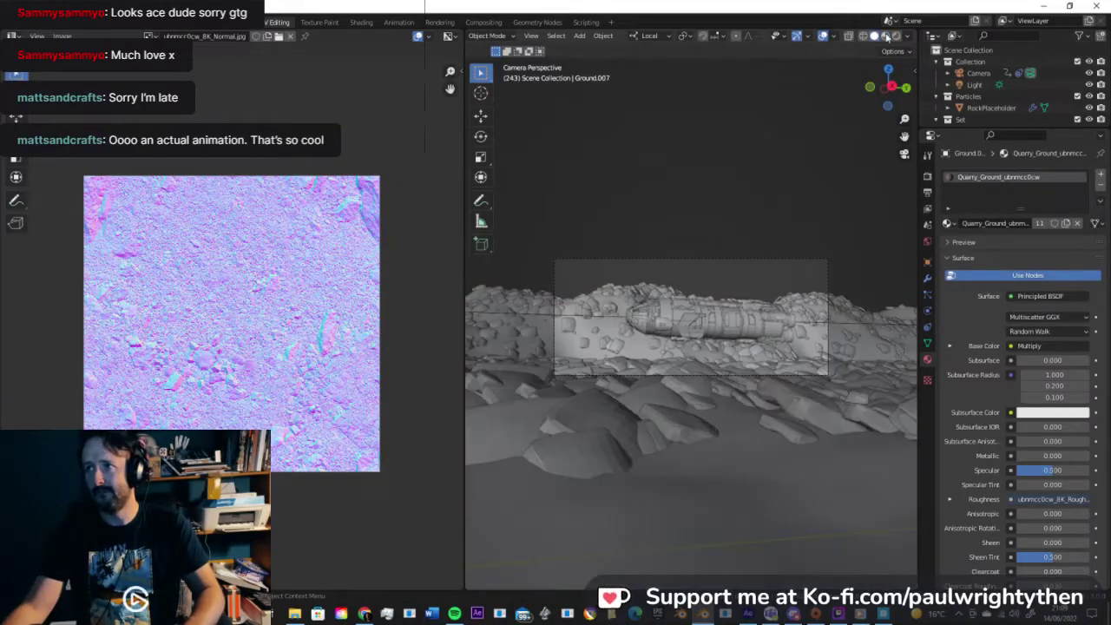
click(896, 37)
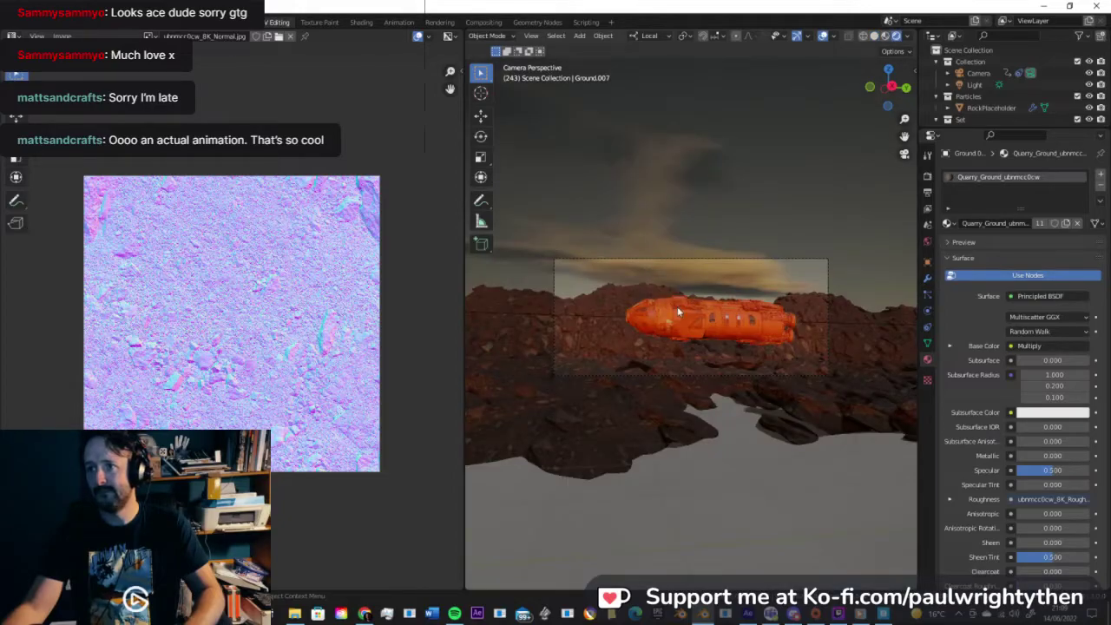
Step: Play back the ship's pass between the rock pillars in the Layout workspace and save the file
click(174, 23)
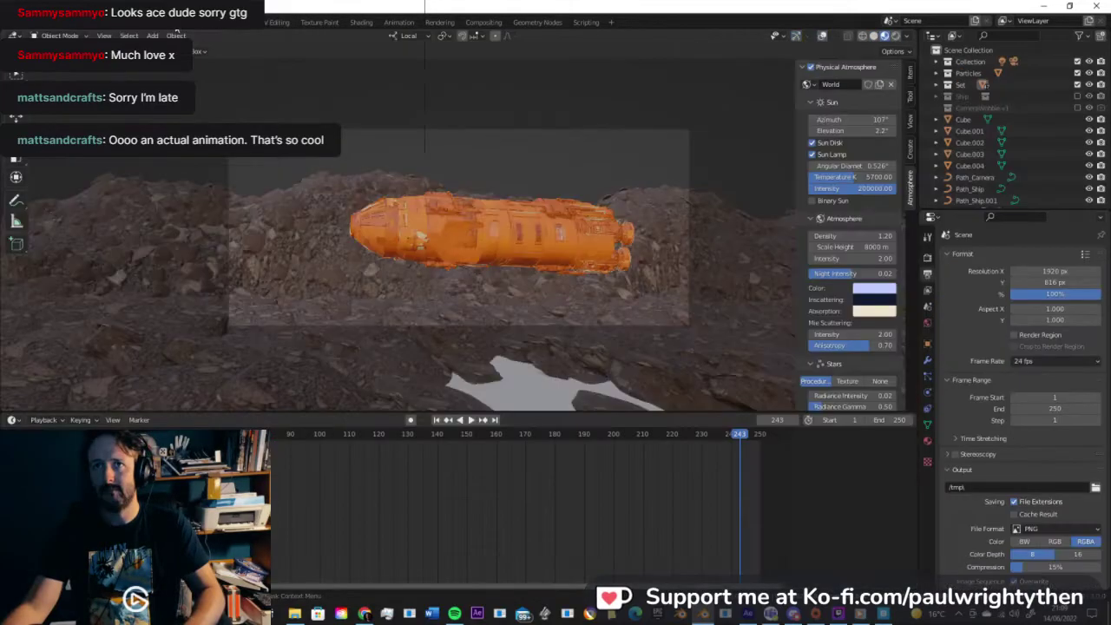
key(space)
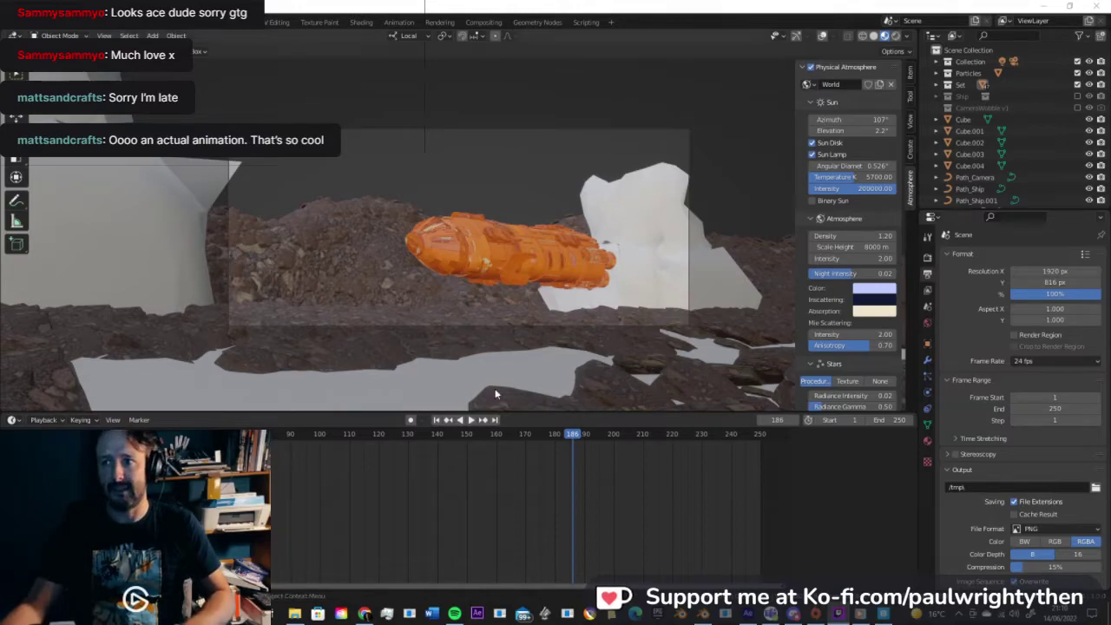
drag(573, 436, 439, 437)
key(space)
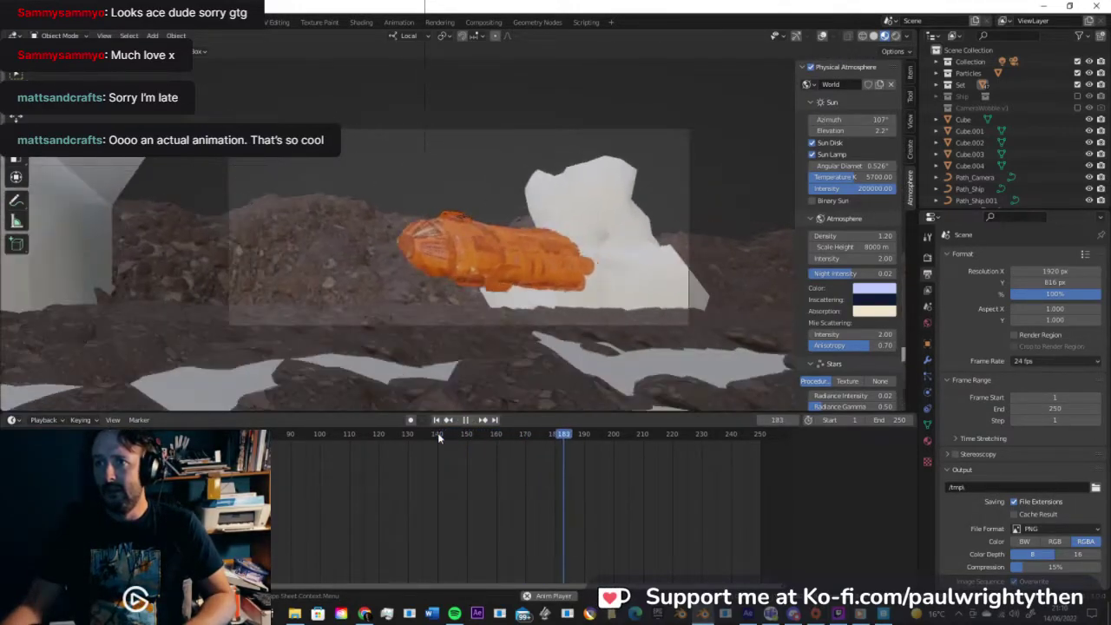
key(space)
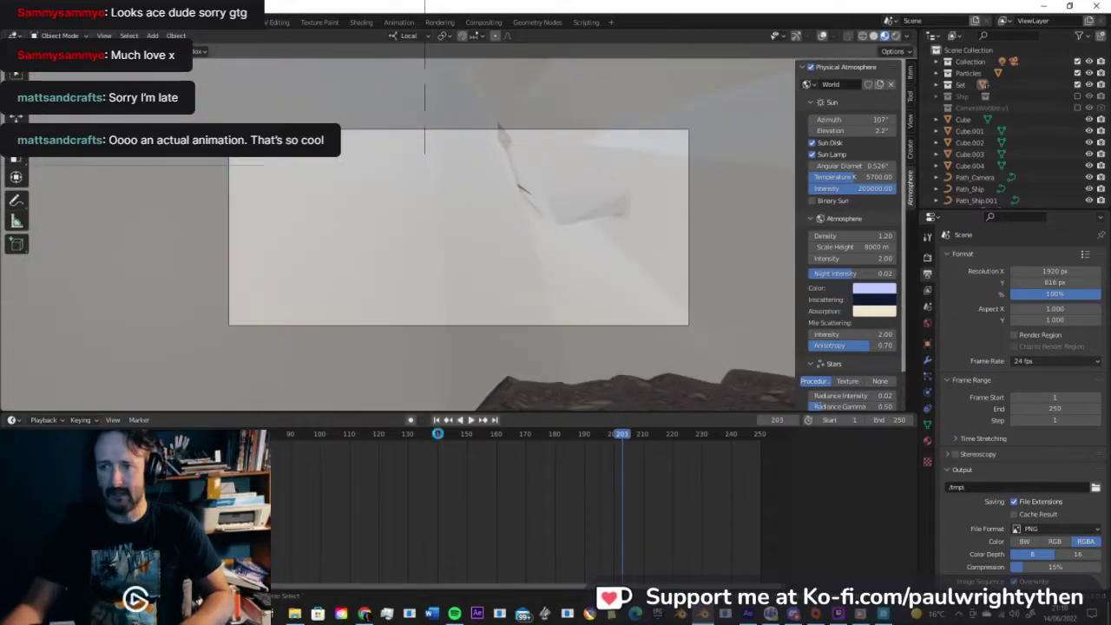
key(ctrl+s)
Step: Replay the flyby from frame 125 and step back to frame 142 to check the shot
drag(619, 437, 440, 437)
click(394, 435)
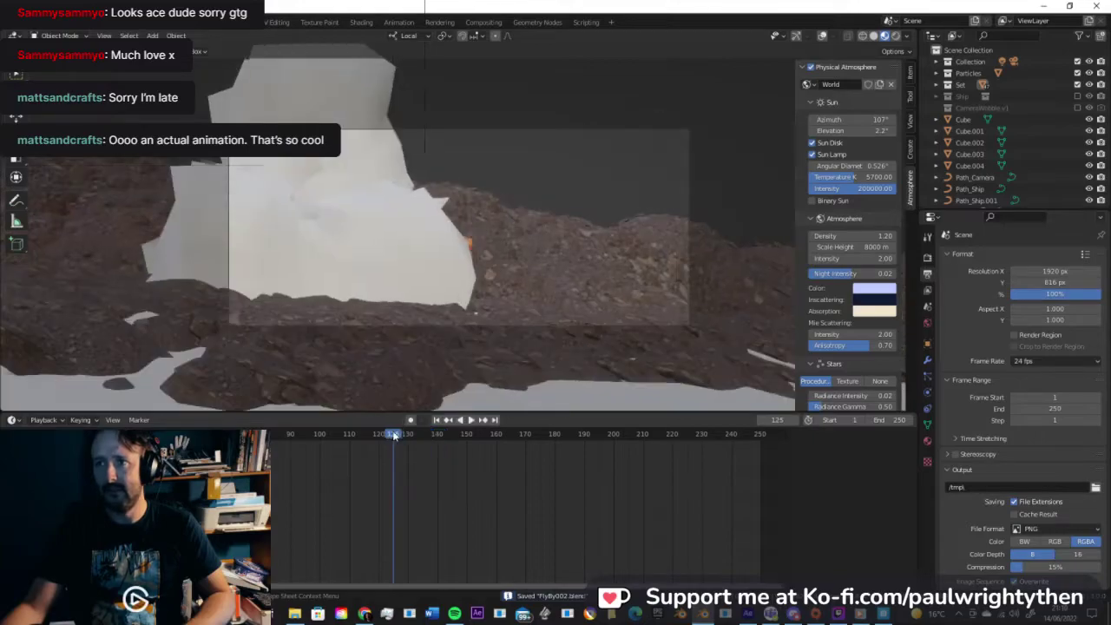
key(space)
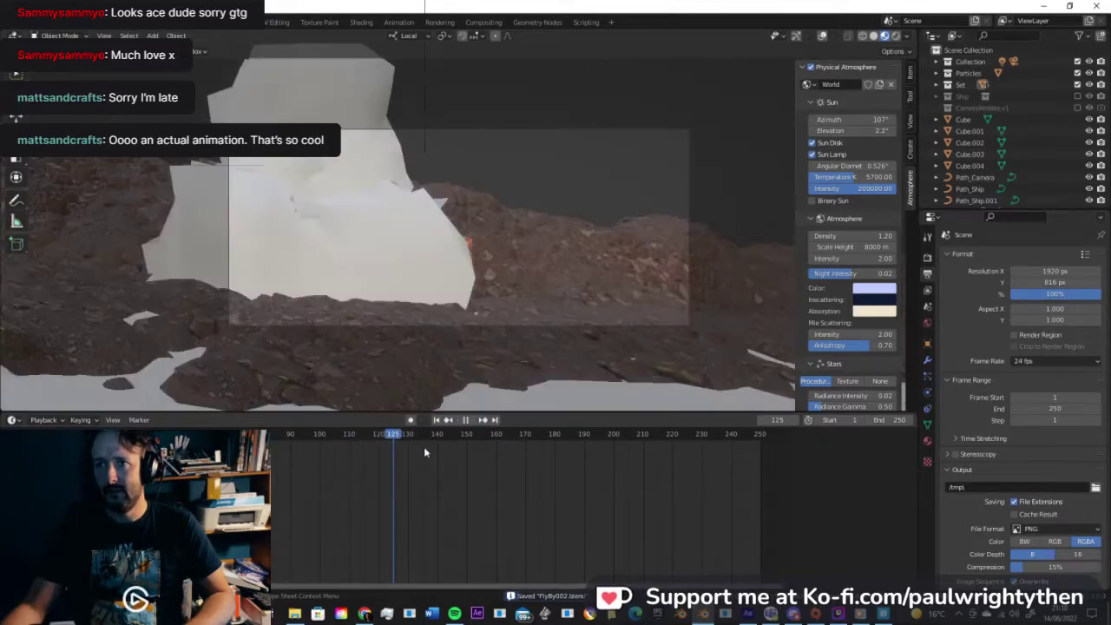
key(space)
key(Left)
key(Left)
key(Left)
key(Left)
key(Left)
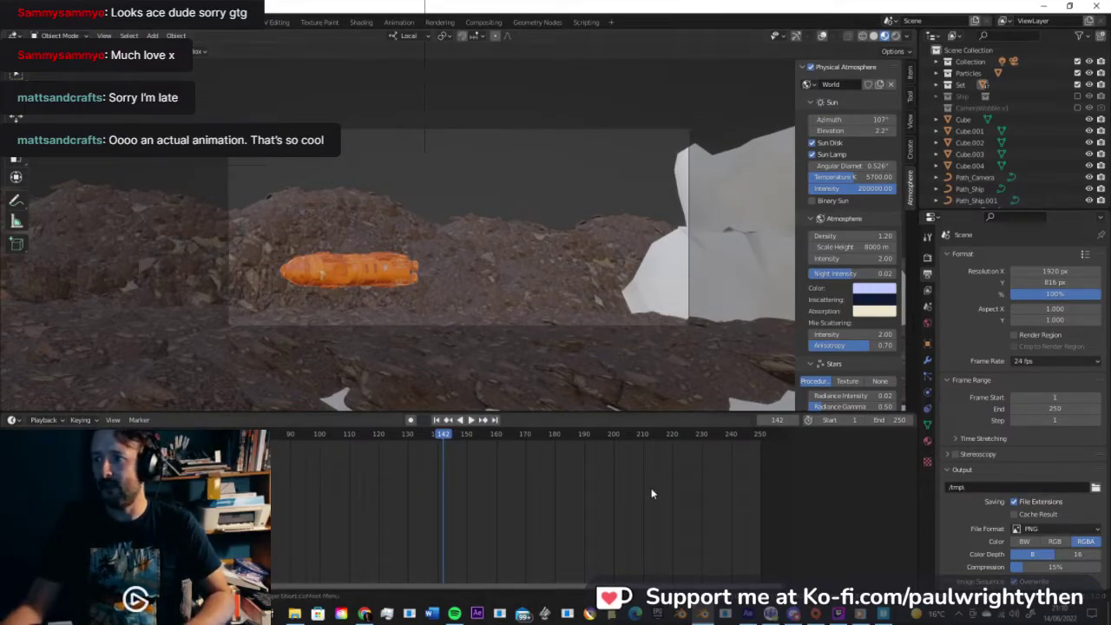
Step: Switch to Quixel Bridge, find the Huge Nordic Coastal Cliff among the purchased 3D assets, and export it to Blender
click(883, 614)
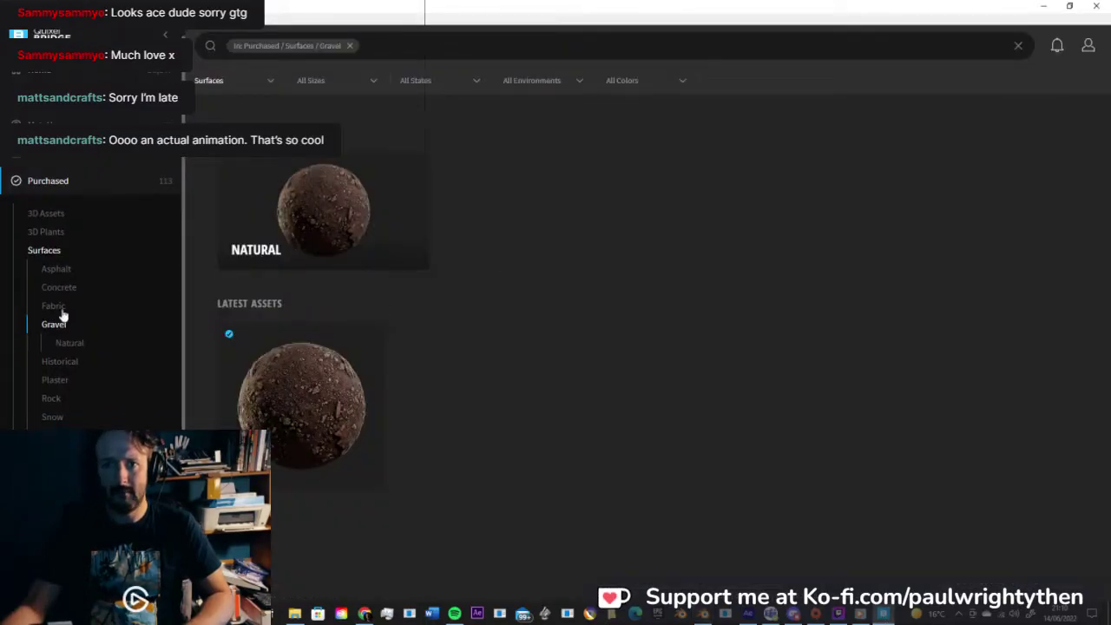
click(50, 217)
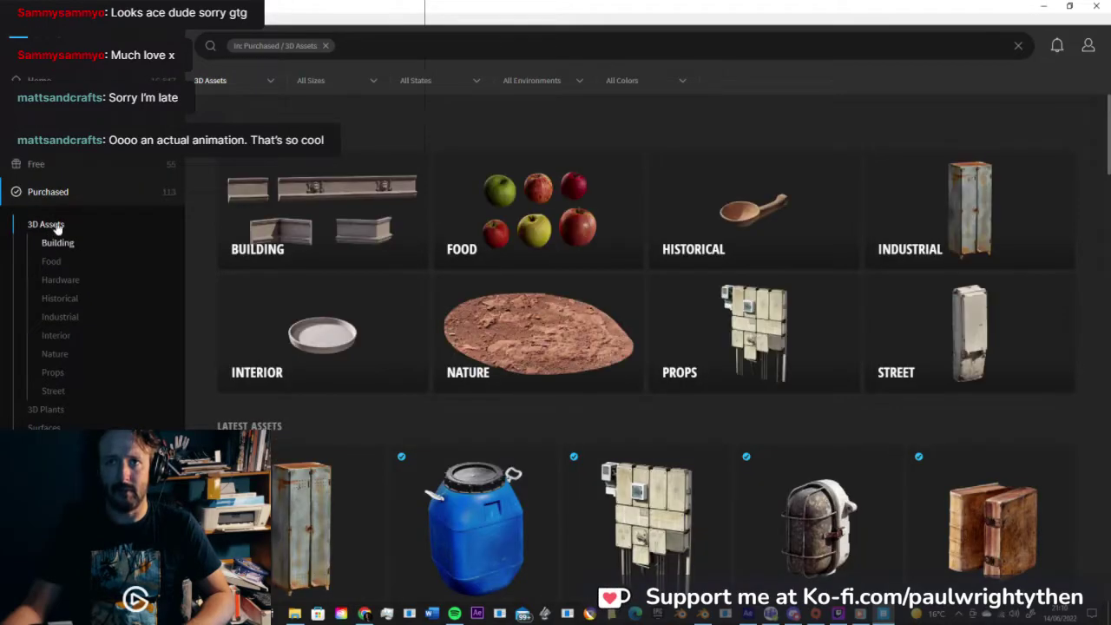
click(42, 410)
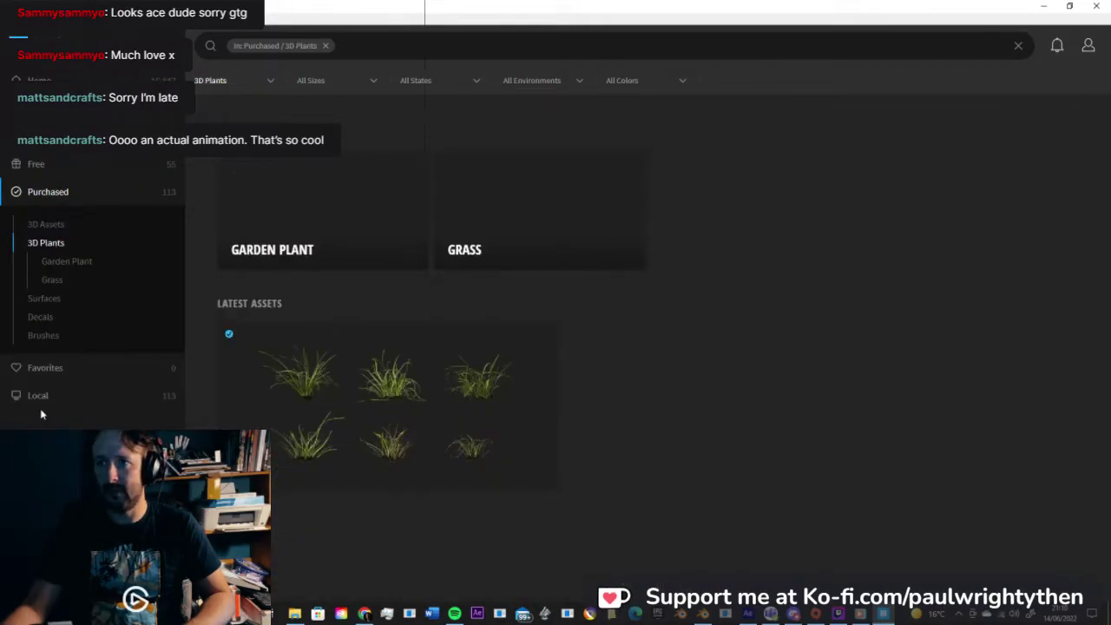
click(50, 225)
scroll(642, 408, down, 10)
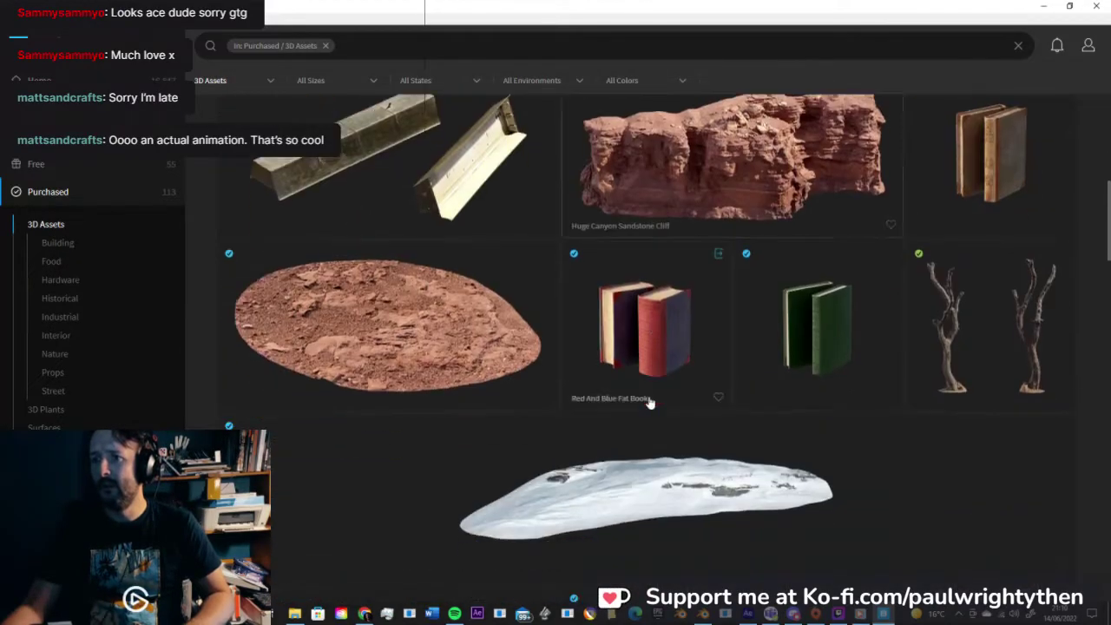
scroll(612, 414, up, 3)
drag(1107, 215, 1098, 351)
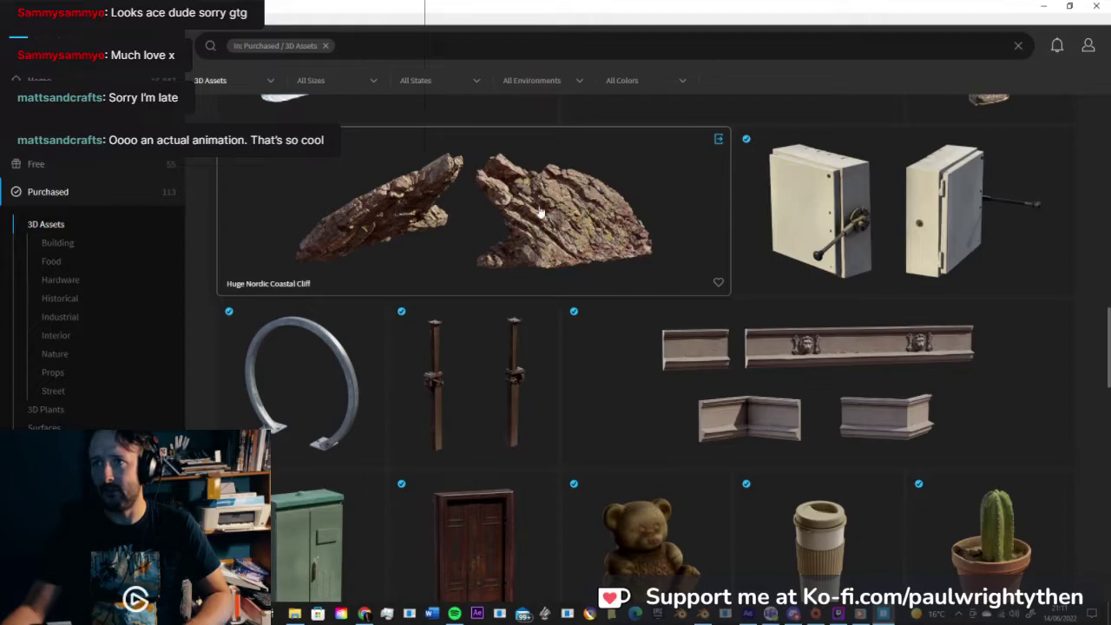
click(719, 141)
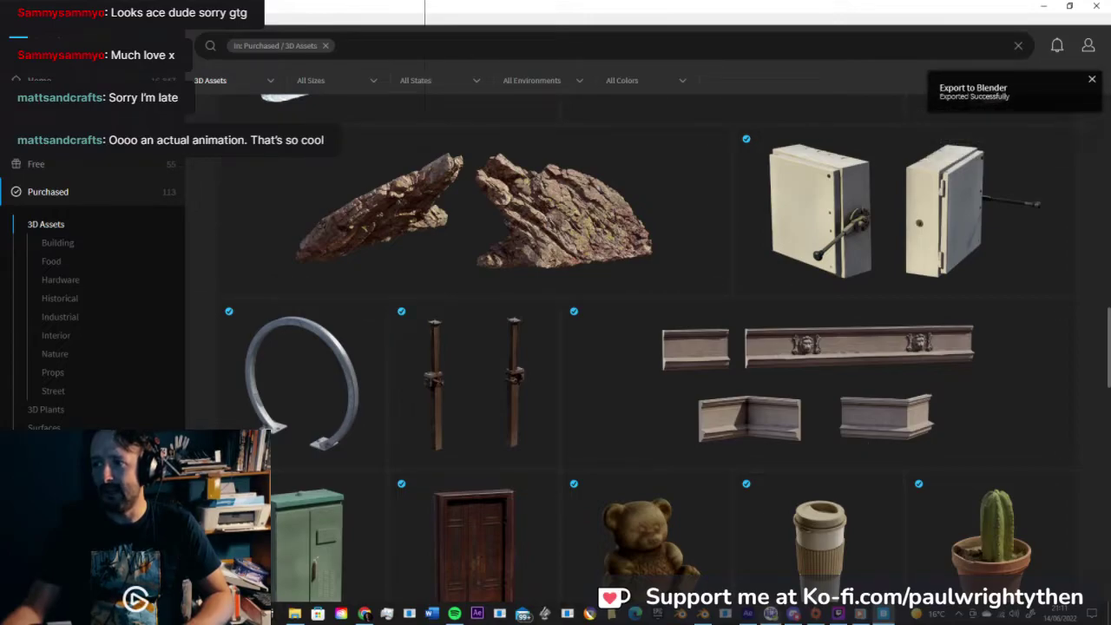
Step: Switch back to Blender, show the viewport overlays and gizmos, and move the imported cliff into the Set collection
click(704, 613)
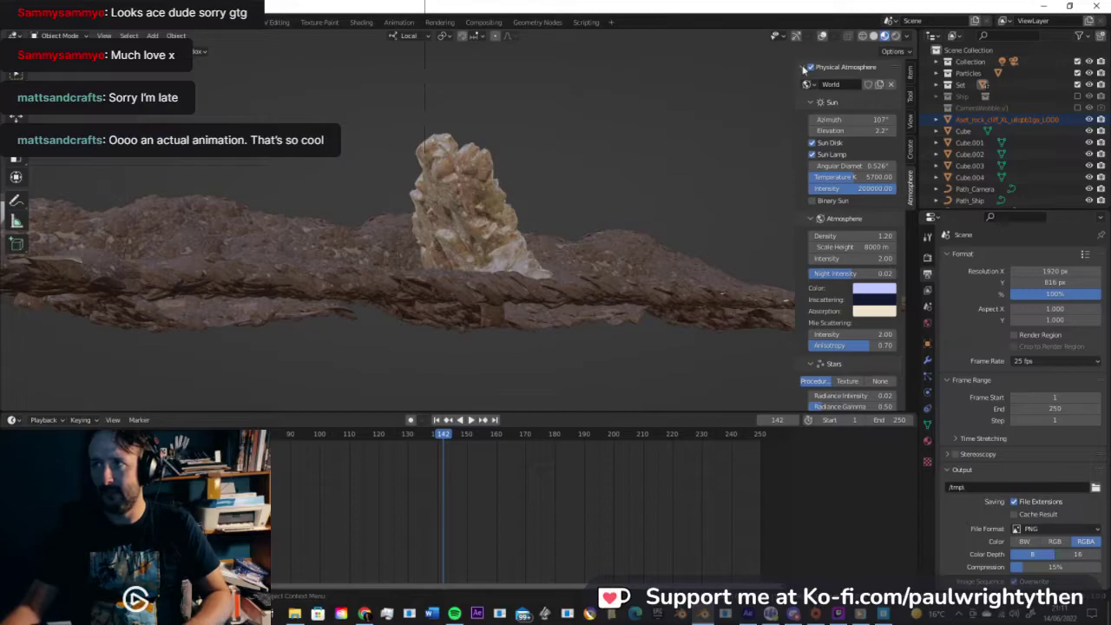
click(823, 36)
click(799, 37)
middle_drag(512, 177, 481, 235)
click(473, 227)
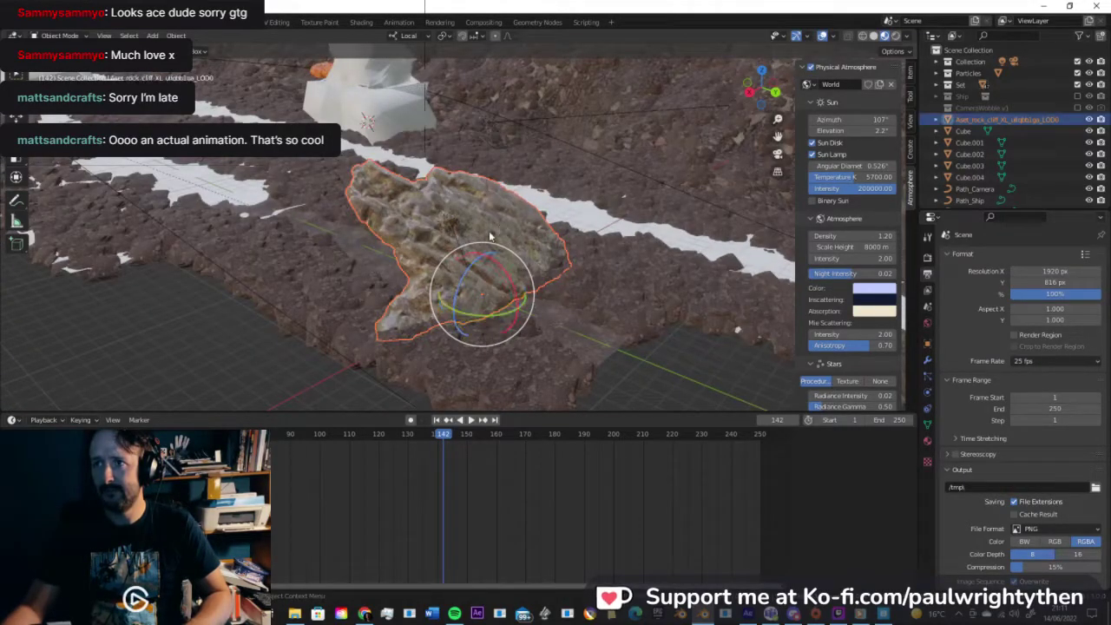
key(m)
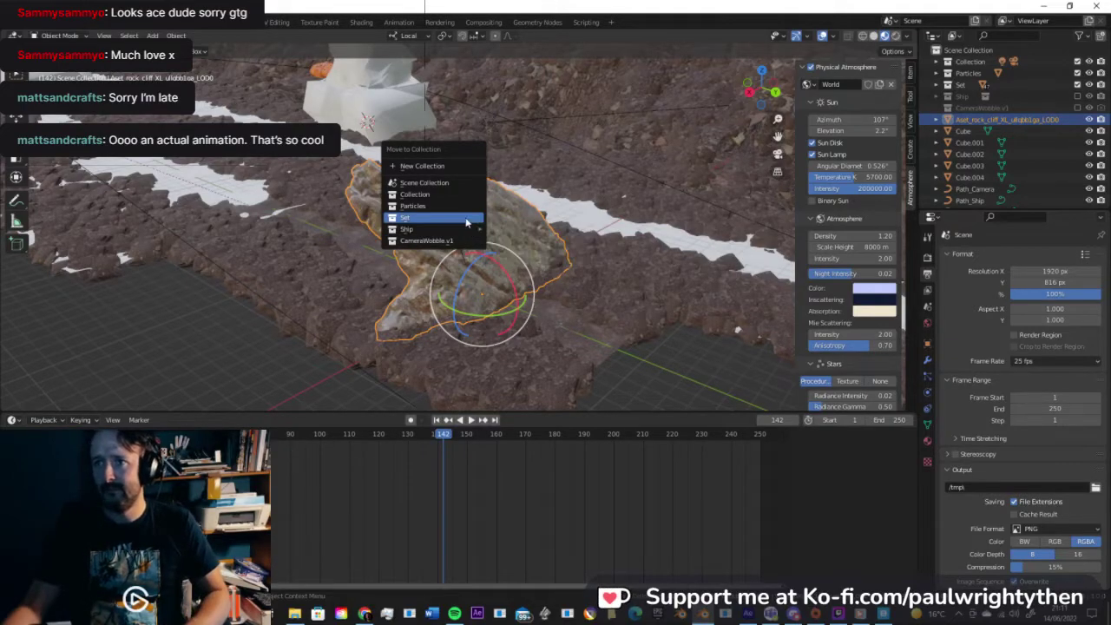
click(466, 219)
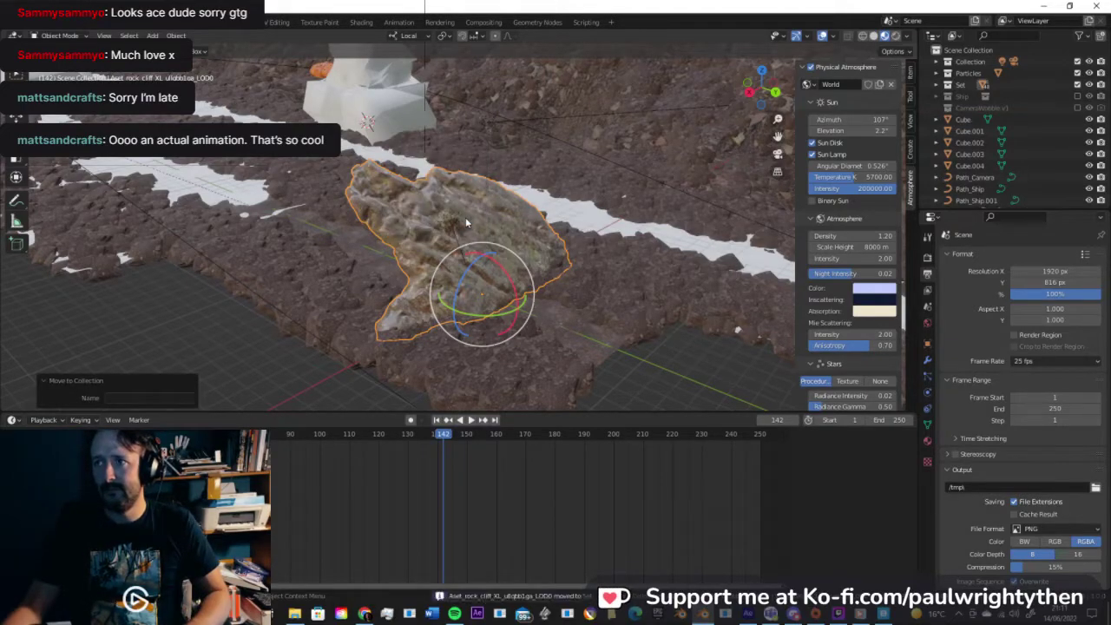
Step: Examine the imported cliff's Nordic_Coastal material nodes and its look against the terrain in the Shading workspace
click(361, 22)
middle_drag(643, 429, 600, 410)
middle_drag(618, 513, 615, 474)
mouse_move(640, 525)
mouse_down()
mouse_move(629, 539)
mouse_move(639, 541)
mouse_up()
drag(686, 479, 639, 423)
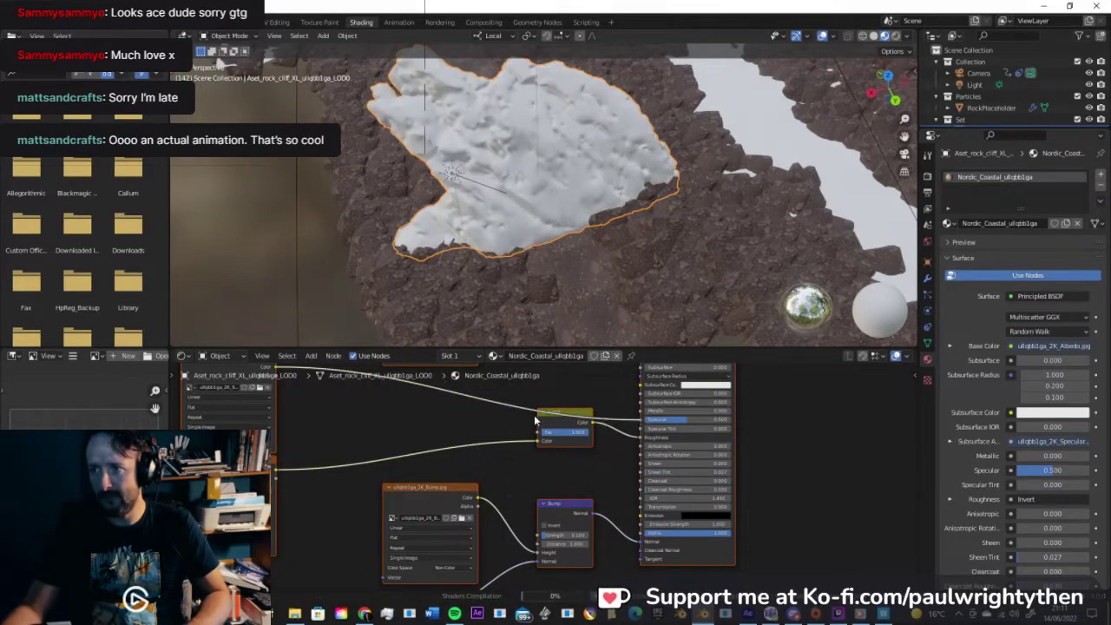
middle_drag(538, 208, 494, 198)
scroll(558, 187, up, 3)
scroll(548, 182, down, 5)
middle_drag(612, 233, 600, 240)
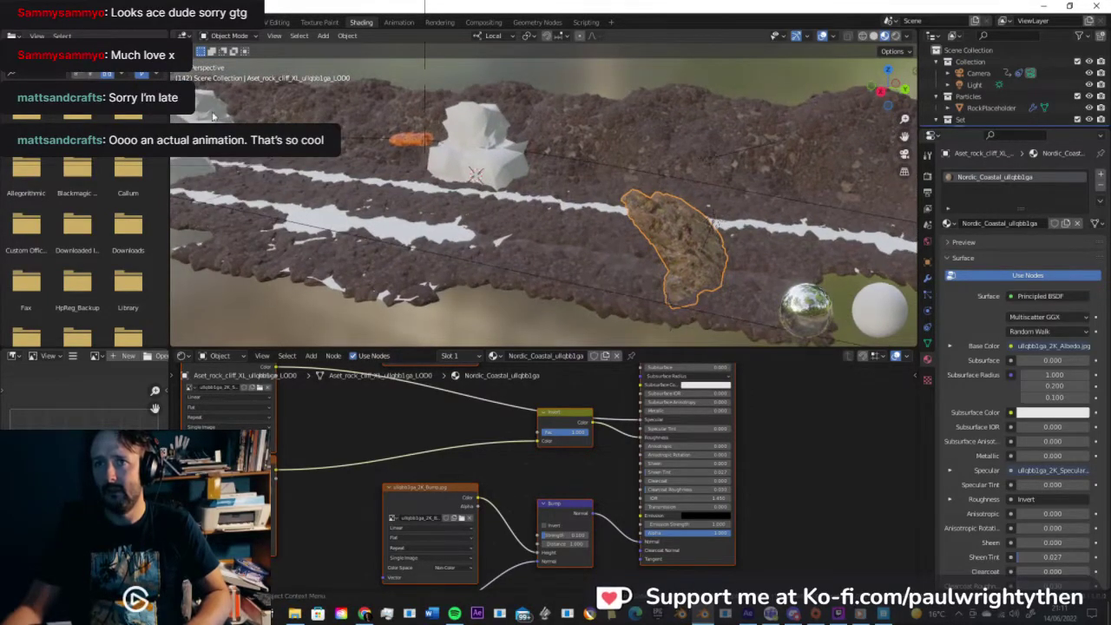
Step: Show the viewport tools and move the imported cliff along the terrain strip with the Move tool
scroll(666, 262, up, 3)
middle_drag(666, 262, 732, 201)
middle_drag(839, 167, 674, 205)
key(t)
click(185, 117)
middle_drag(559, 228, 486, 209)
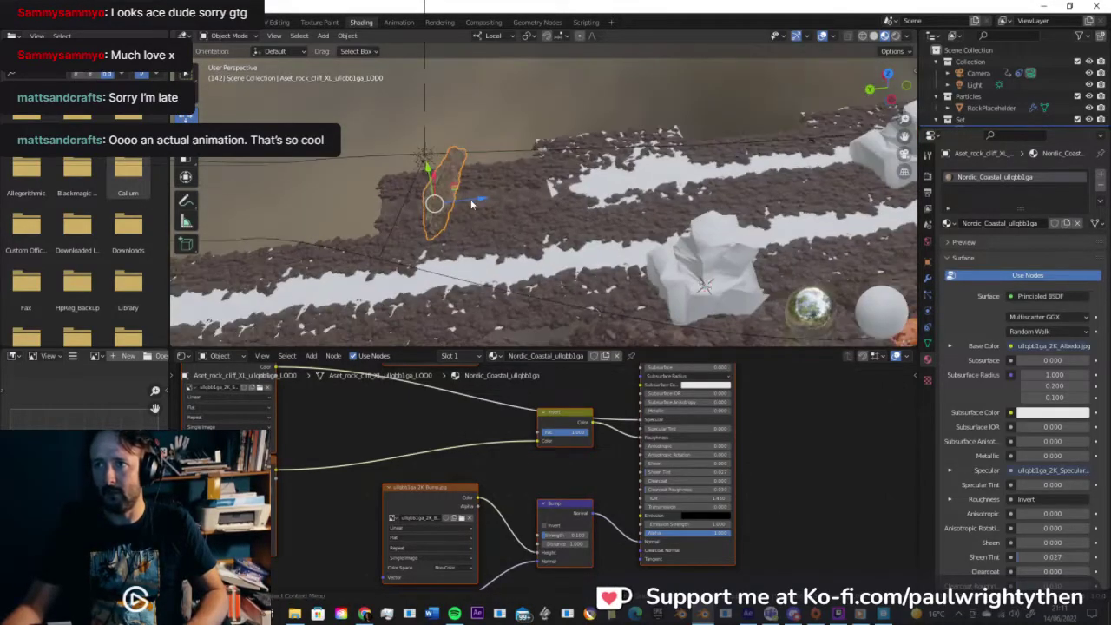
drag(473, 208, 726, 195)
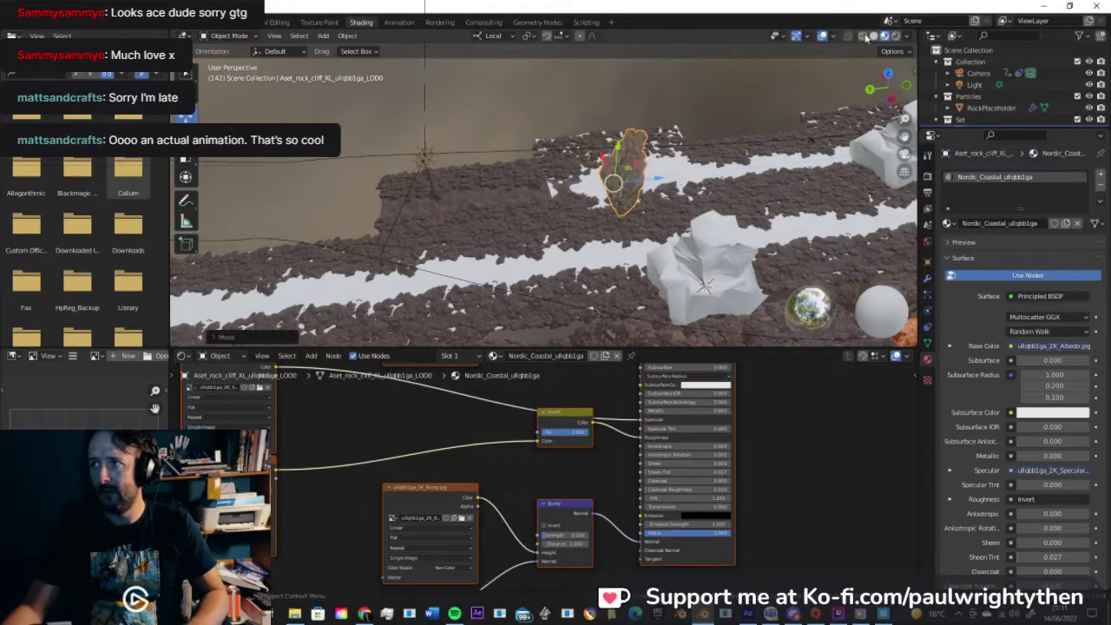
Step: In solid shading, scale up the cliff as the replacement for the rock pillar beside the ship
click(873, 36)
middle_drag(719, 190, 562, 182)
click(607, 178)
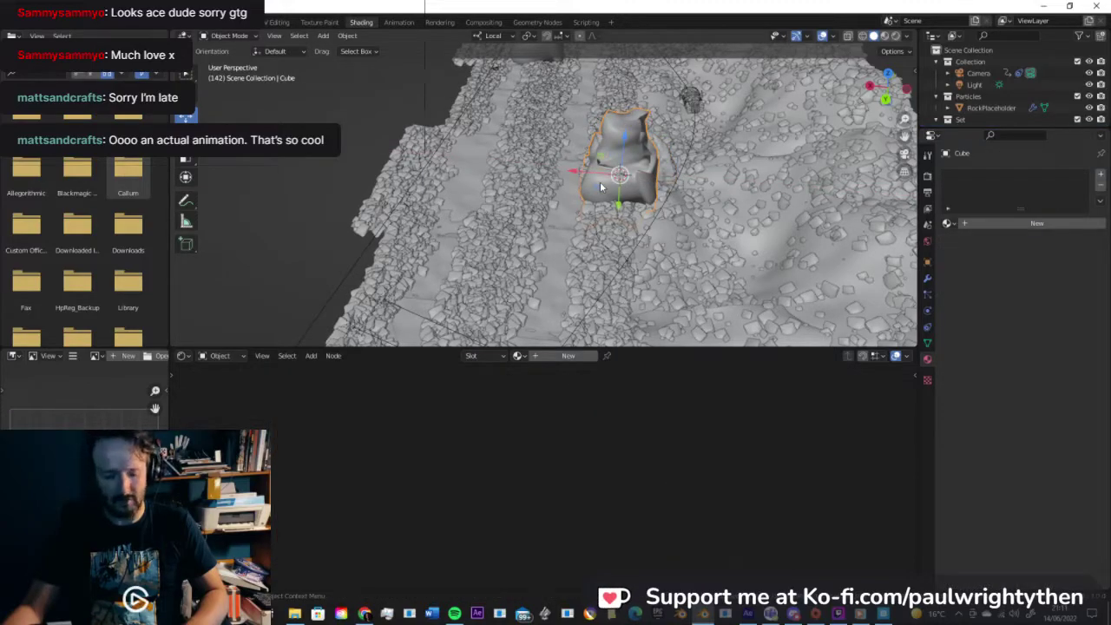
click(600, 186)
key(s)
click(646, 150)
Step: Rotate the enlarged cliff about its local Y axis and adjust its orientation beside the ship
middle_drag(647, 149, 646, 189)
key(r)
key(y)
key(y)
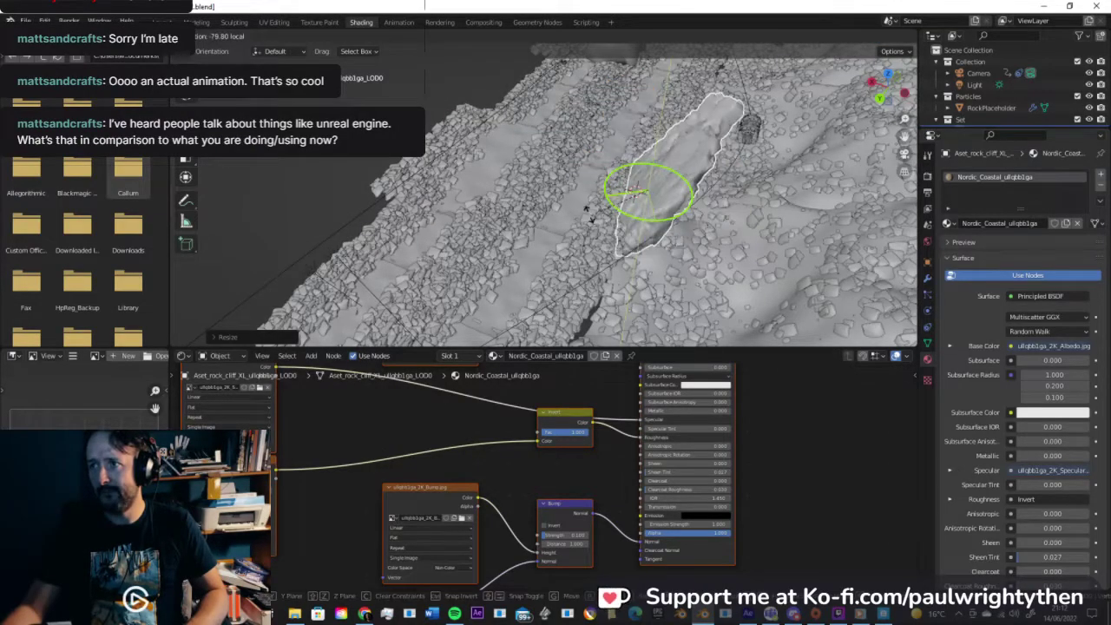
click(597, 190)
drag(675, 163, 633, 161)
Step: Check the cliff through the camera in rendered shading with gizmos and overlays hidden
middle_drag(633, 161, 759, 111)
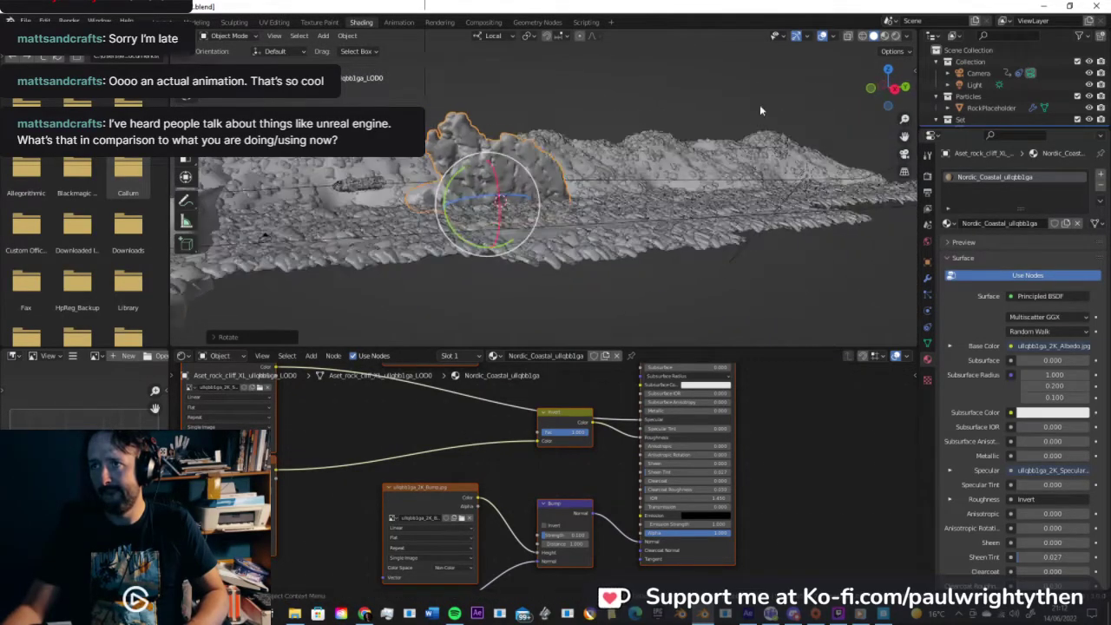
click(894, 35)
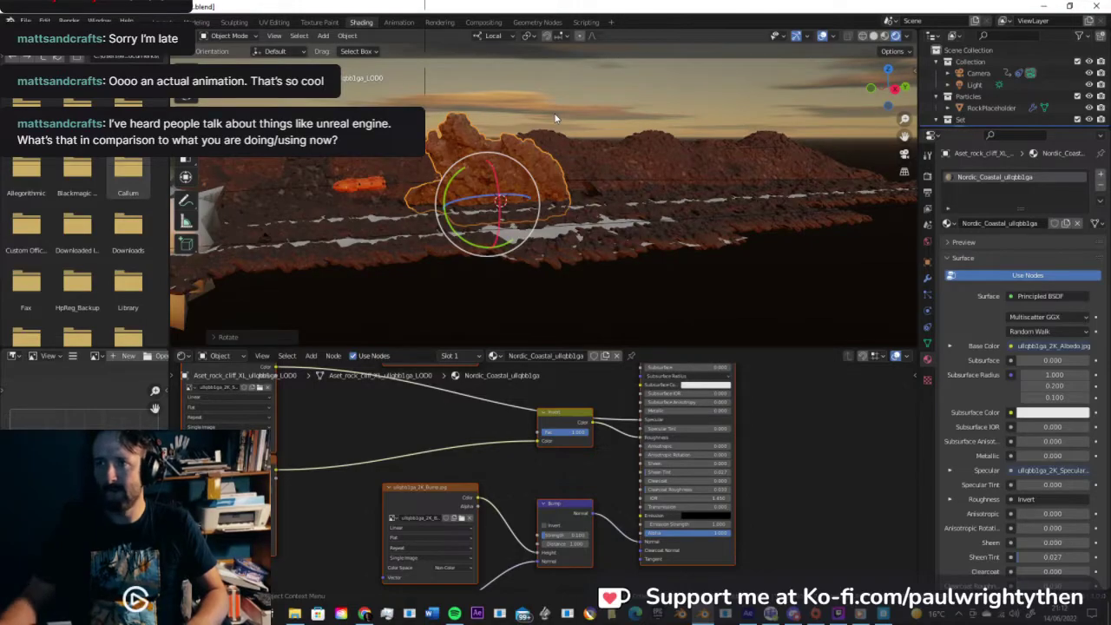
key(KP_0)
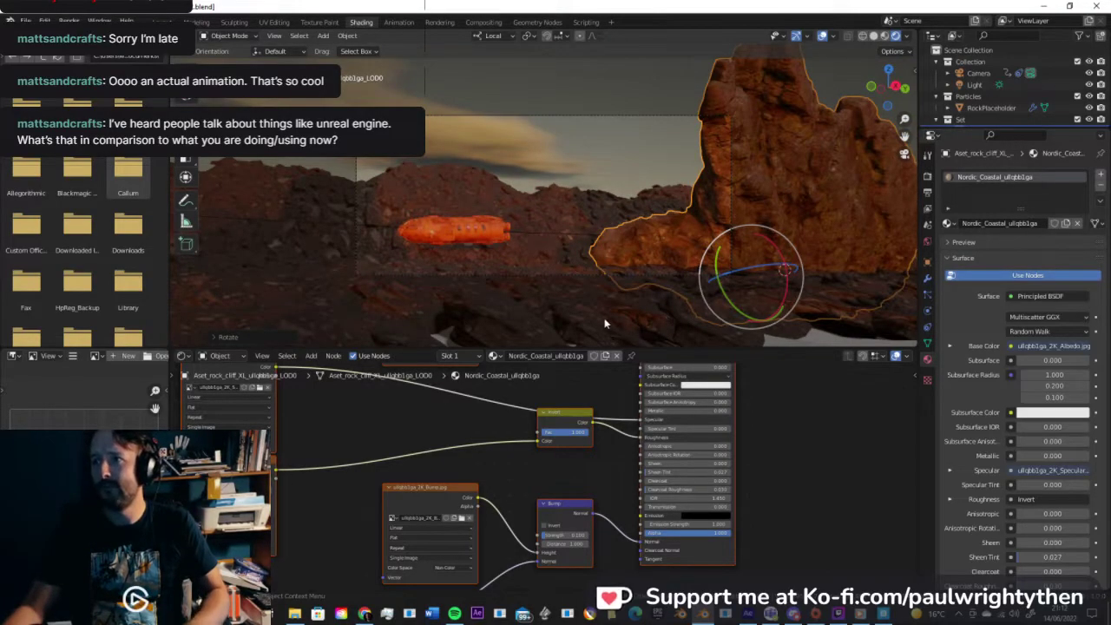
click(794, 36)
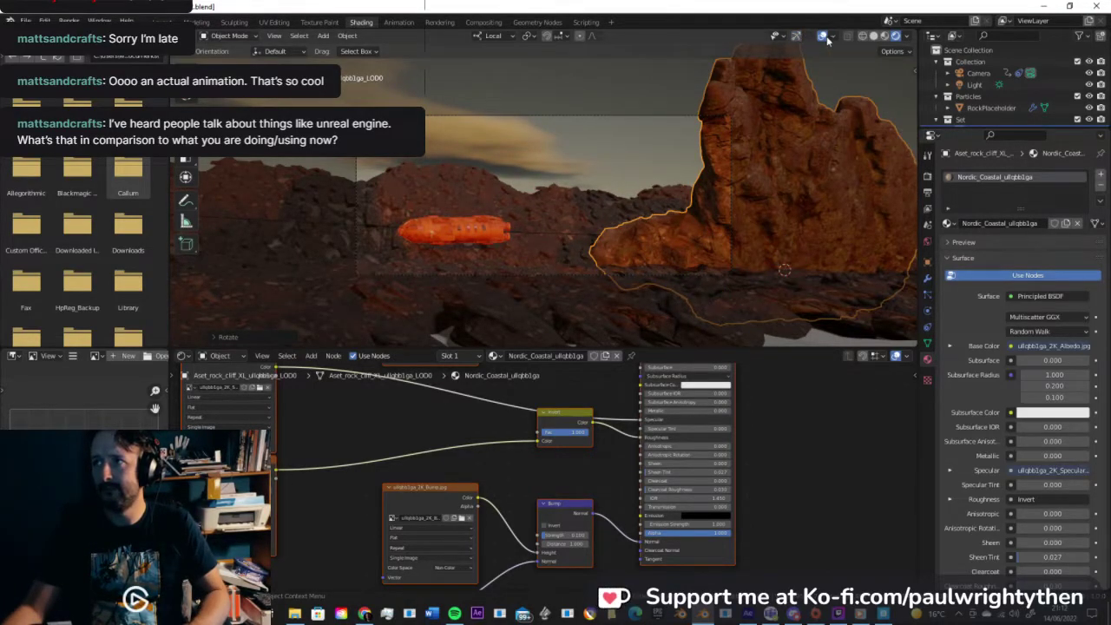
click(821, 37)
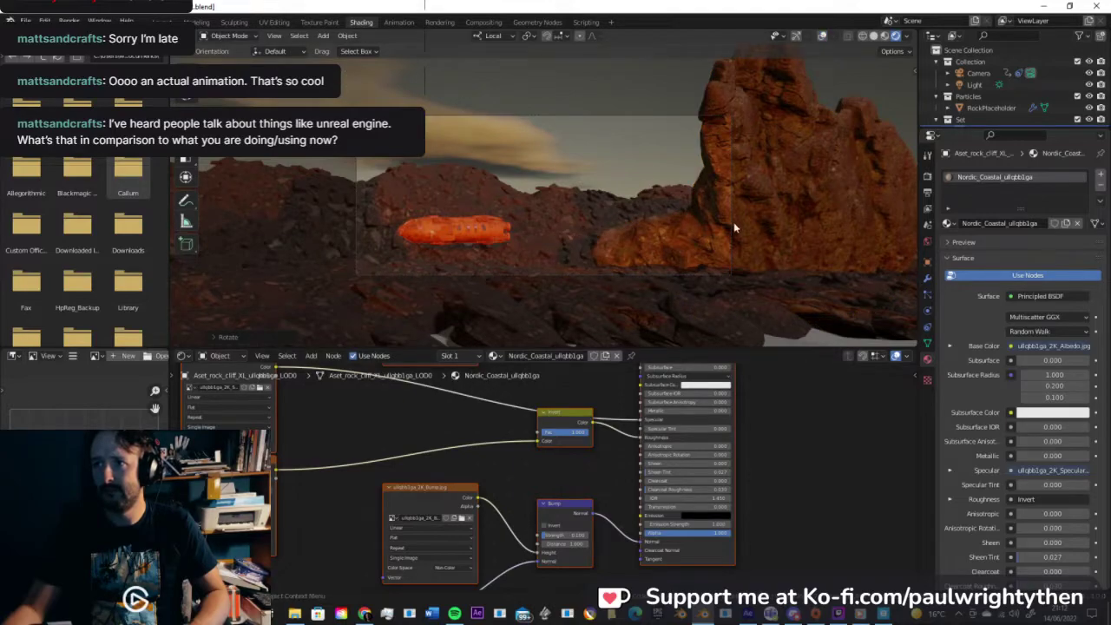
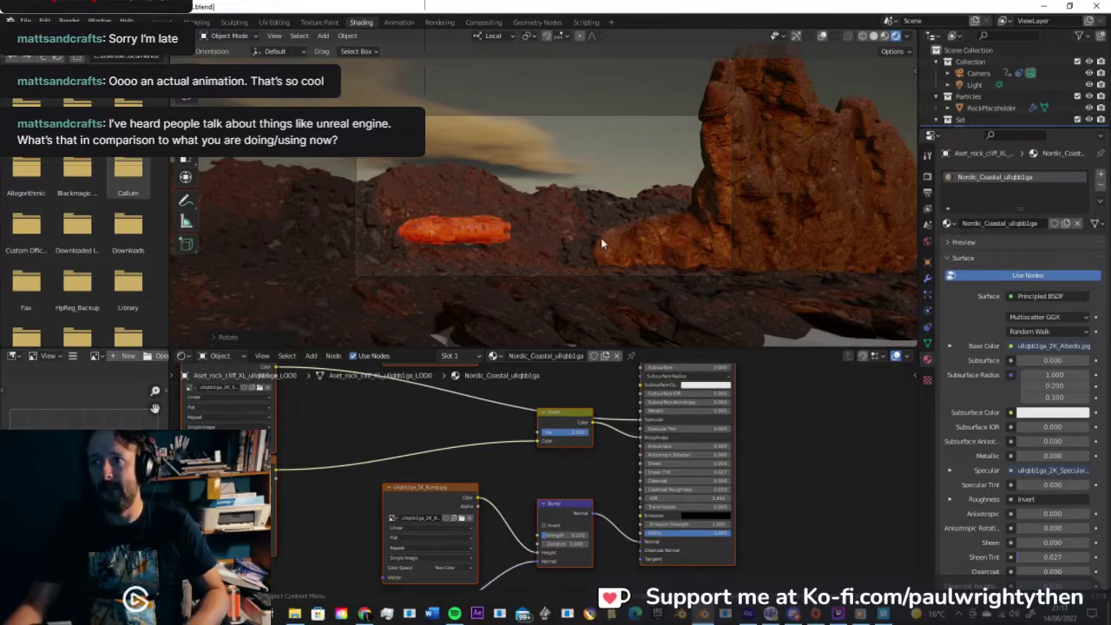
Step: Duplicate the cliff and move the copy along the terrain strip to the area between the remaining rock pillars
key(KP_0)
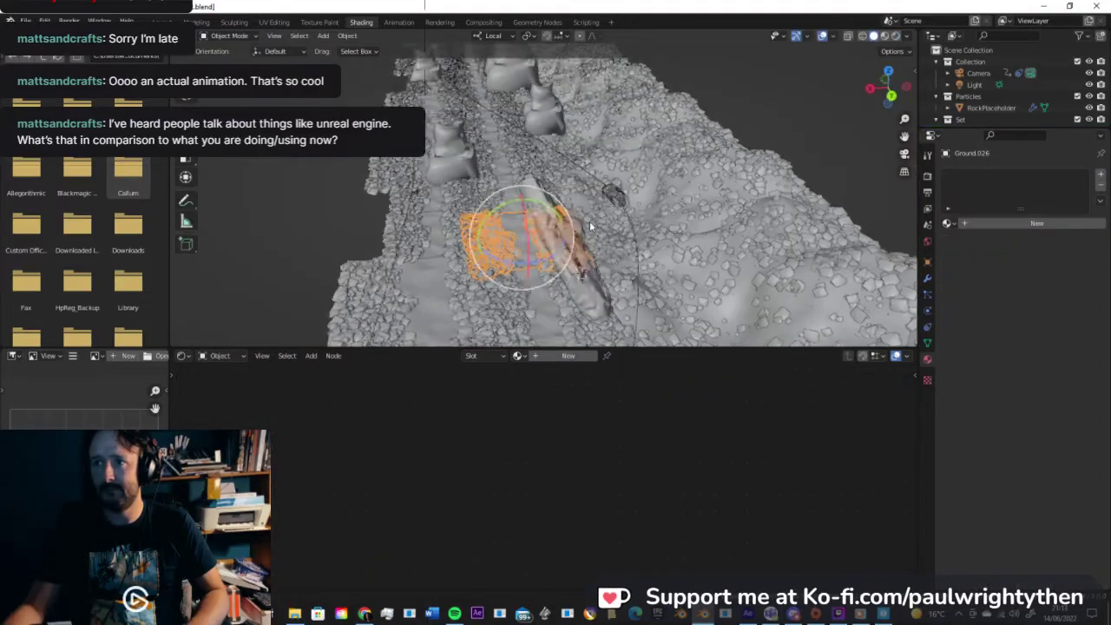
mouse_move(607, 225)
middle_down()
mouse_move(658, 251)
mouse_move(576, 248)
middle_up()
click(656, 261)
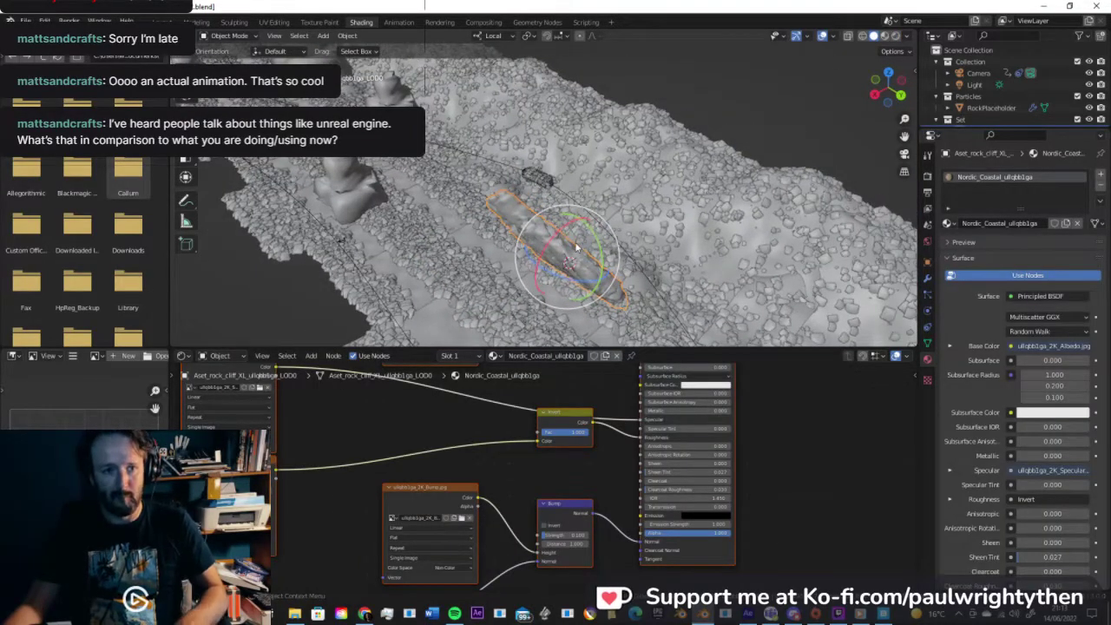
key(shift+d)
right_click(537, 237)
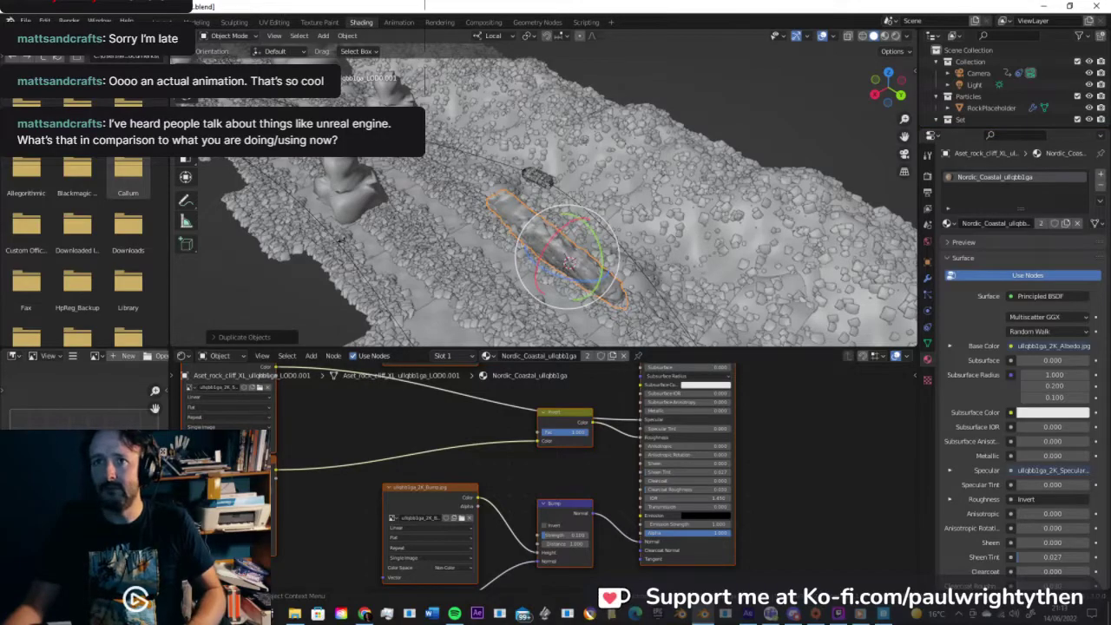
drag(539, 241, 403, 161)
shift+middle_drag(499, 184, 450, 228)
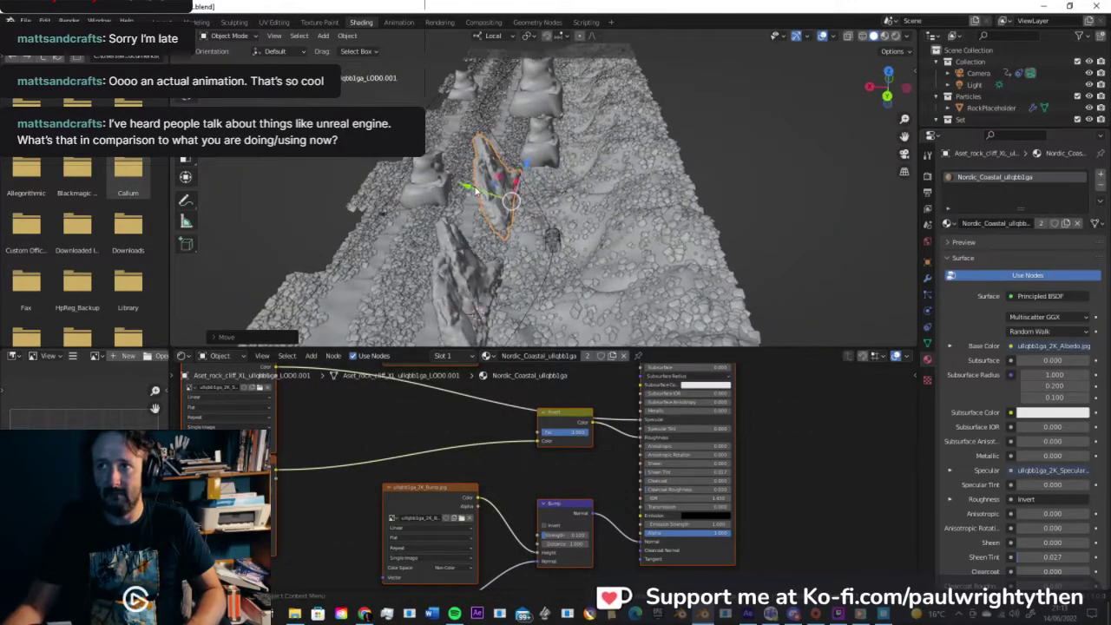
Step: Position the copied cliff across the strip and delete the rock pillar it replaces
drag(467, 185, 414, 170)
middle_drag(453, 197, 597, 147)
shift+middle_drag(597, 147, 615, 209)
drag(484, 207, 485, 251)
middle_drag(478, 250, 655, 200)
click(734, 240)
key(Delete)
Step: Rotate the copied cliff freely with trackball rotation to vary it from the original
click(574, 243)
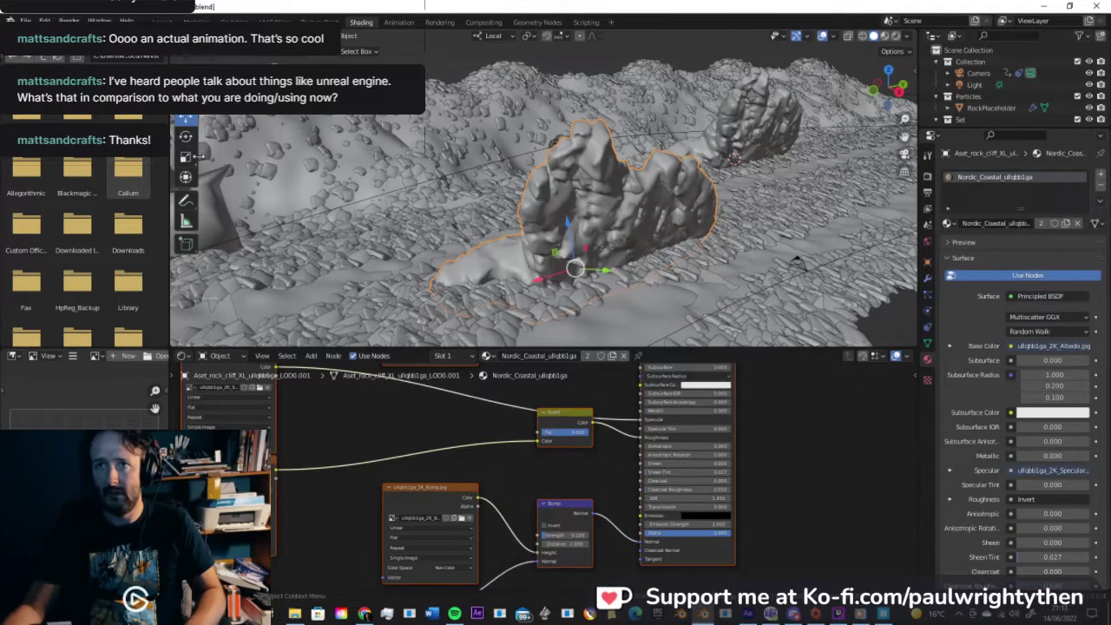
click(185, 137)
drag(588, 278, 520, 295)
middle_drag(523, 293, 661, 216)
middle_drag(513, 211, 611, 216)
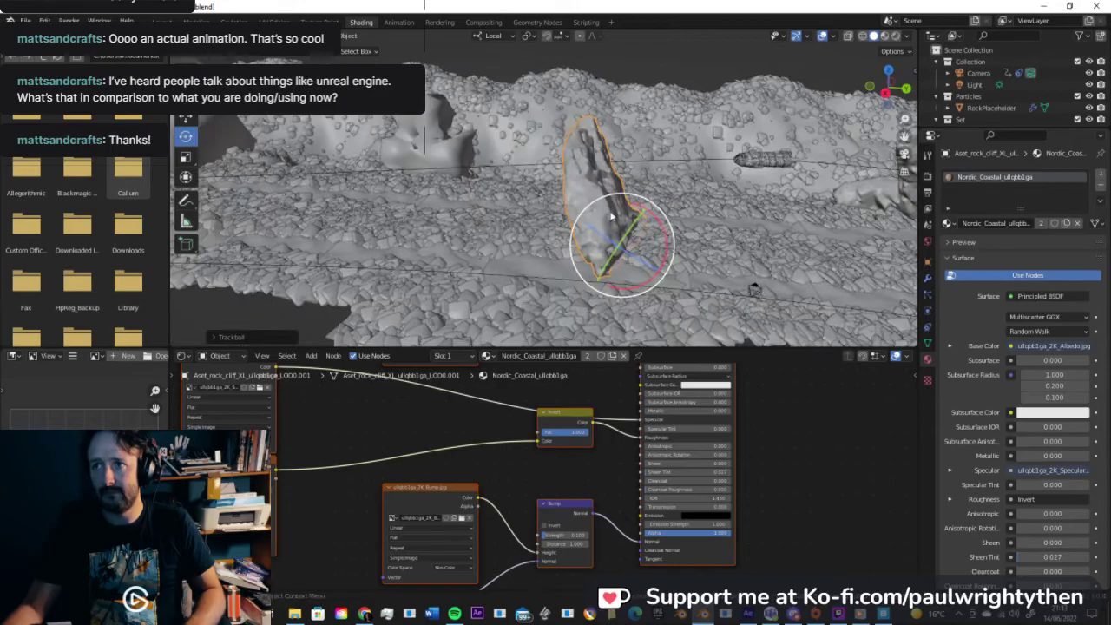
Step: Duplicate the second cliff, place the third one farther along the strip, and resize it
key(shift+d)
click(438, 185)
middle_drag(515, 185, 598, 185)
click(598, 184)
key(s)
Step: Delete the nearest rock pillar against the hillside, and move and turn the third cliff in its place
click(600, 185)
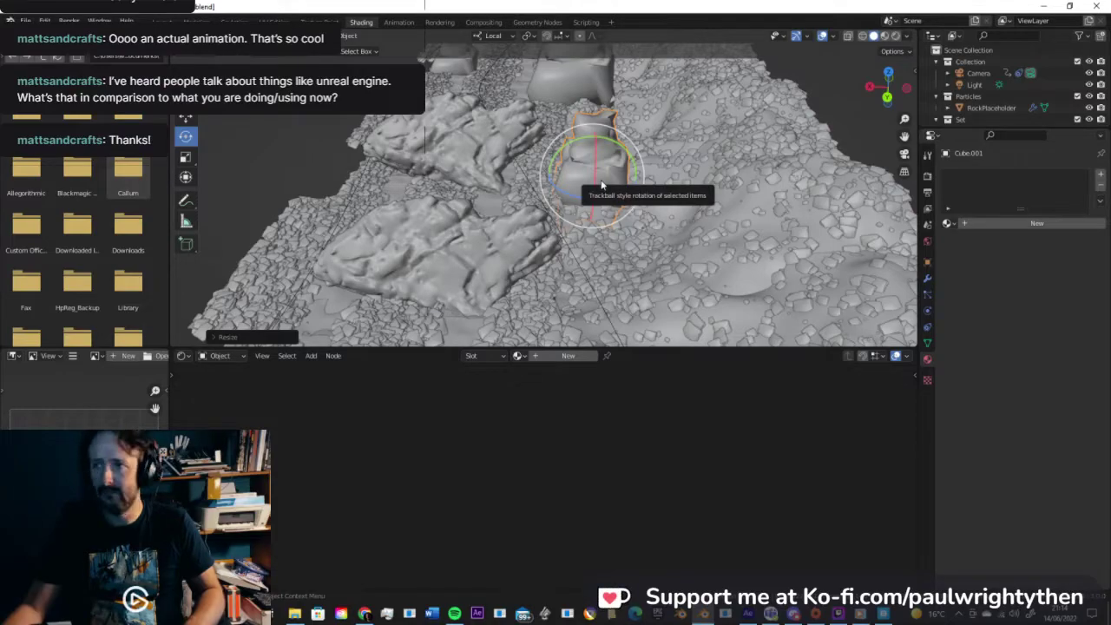
key(Delete)
click(460, 156)
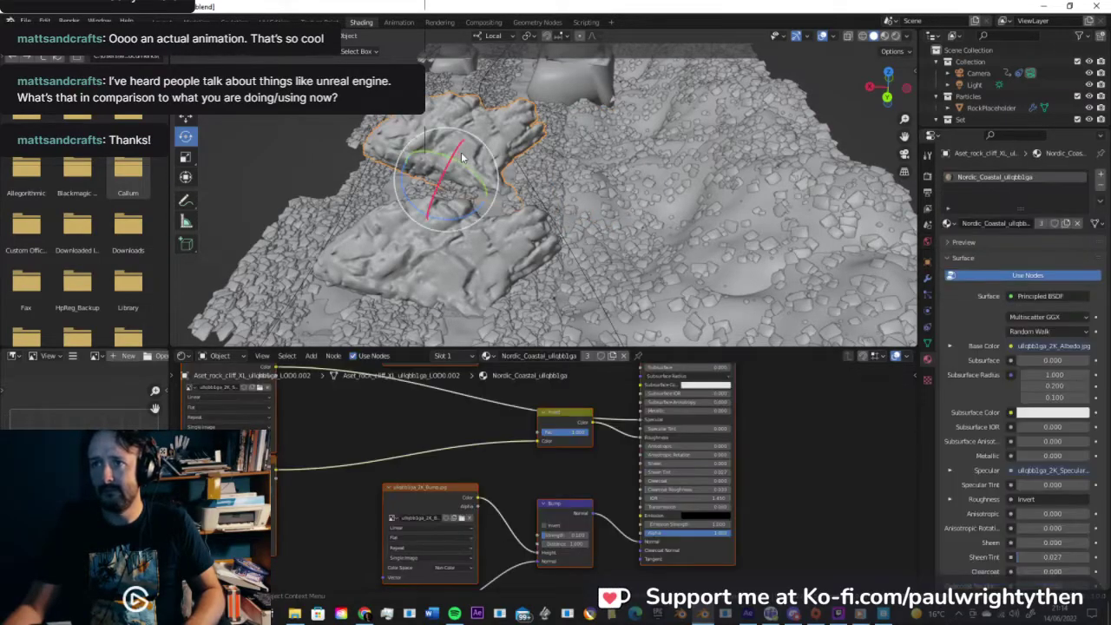
key(g)
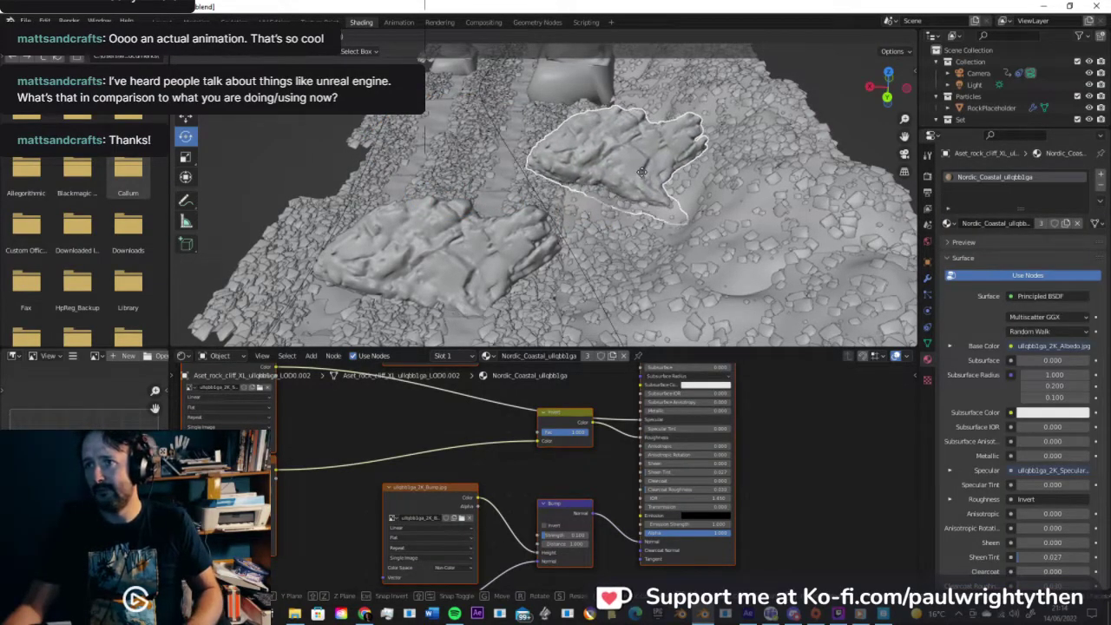
click(645, 177)
middle_drag(645, 176, 571, 165)
mouse_move(571, 165)
mouse_down()
mouse_move(577, 178)
mouse_move(564, 182)
mouse_up()
middle_drag(564, 182, 564, 230)
Step: Duplicate the third cliff against the hillside and place the copy over the next rock pillar farther along the strip
click(459, 127)
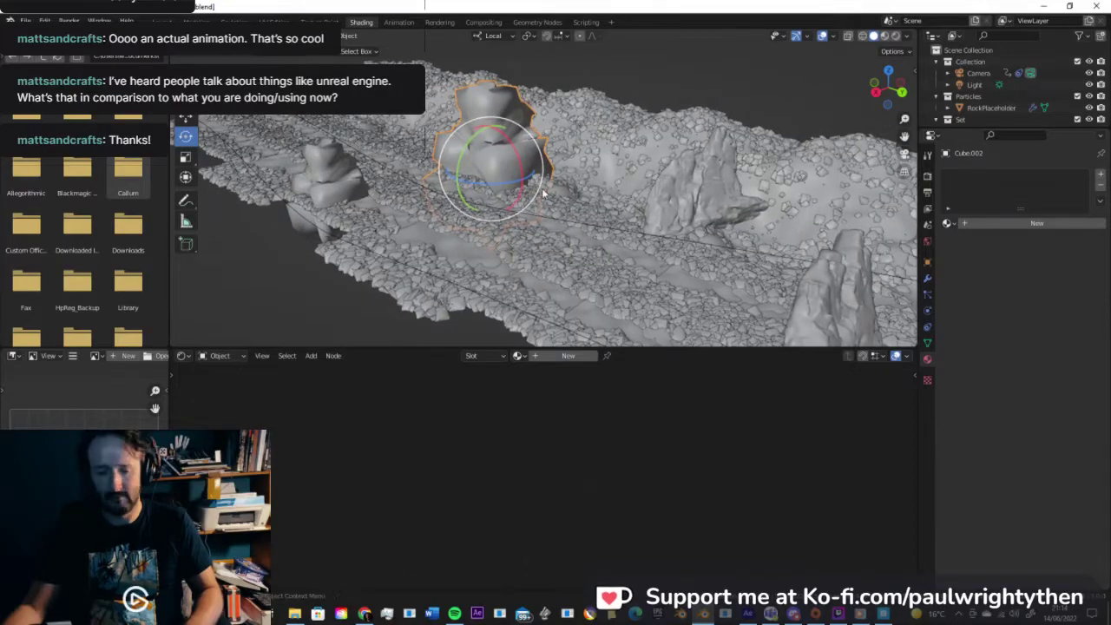
click(705, 193)
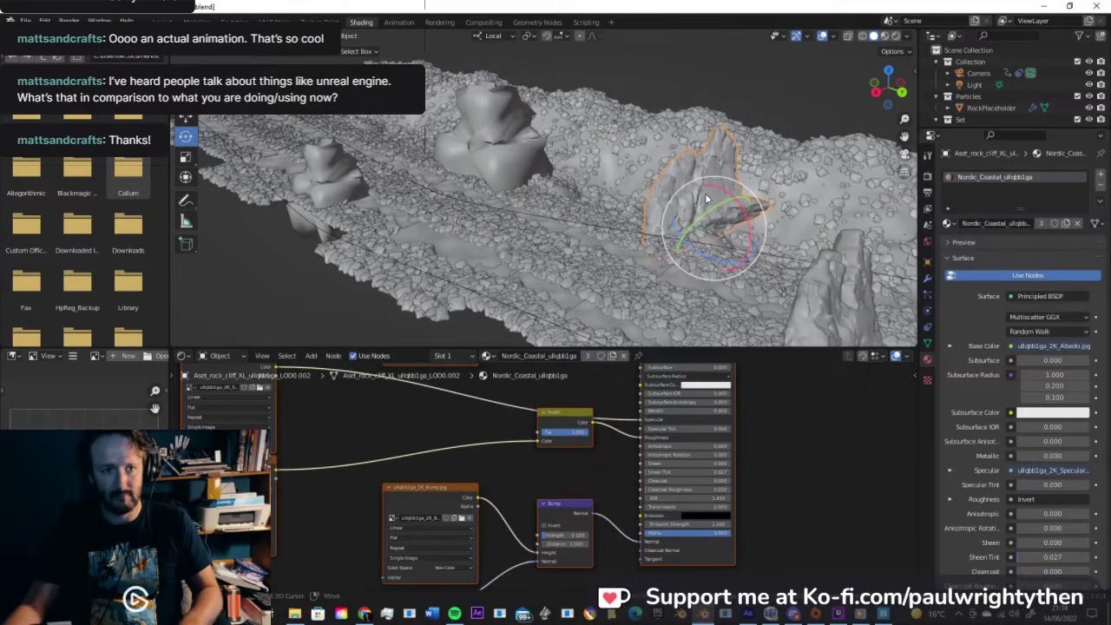
key(shift+d)
click(706, 198)
click(185, 118)
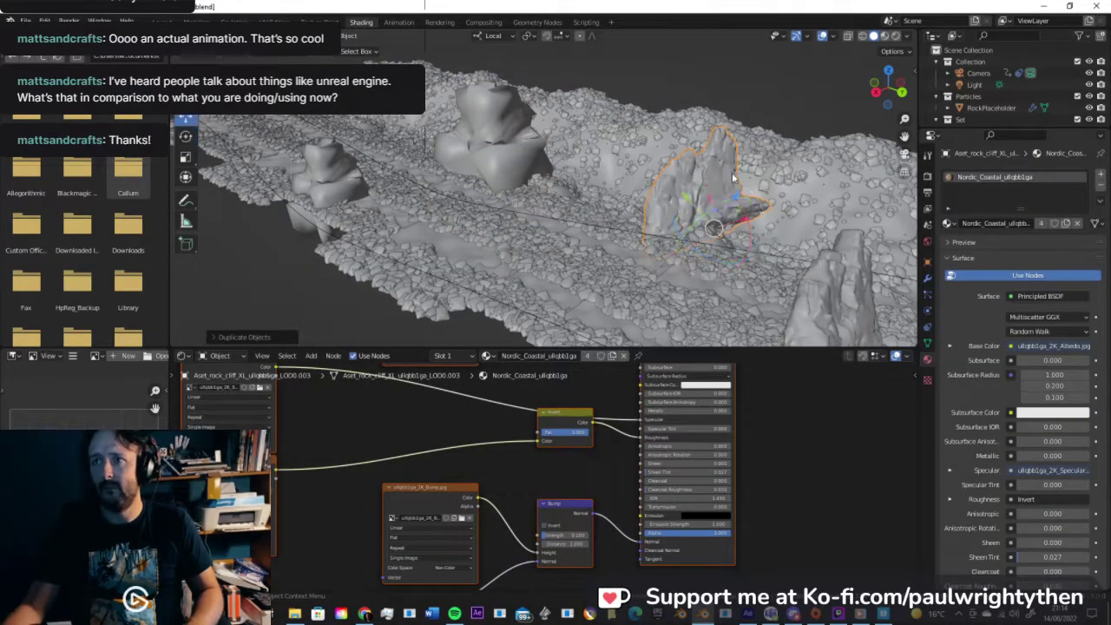
middle_drag(575, 204, 683, 9)
scroll(632, 201, down, 5)
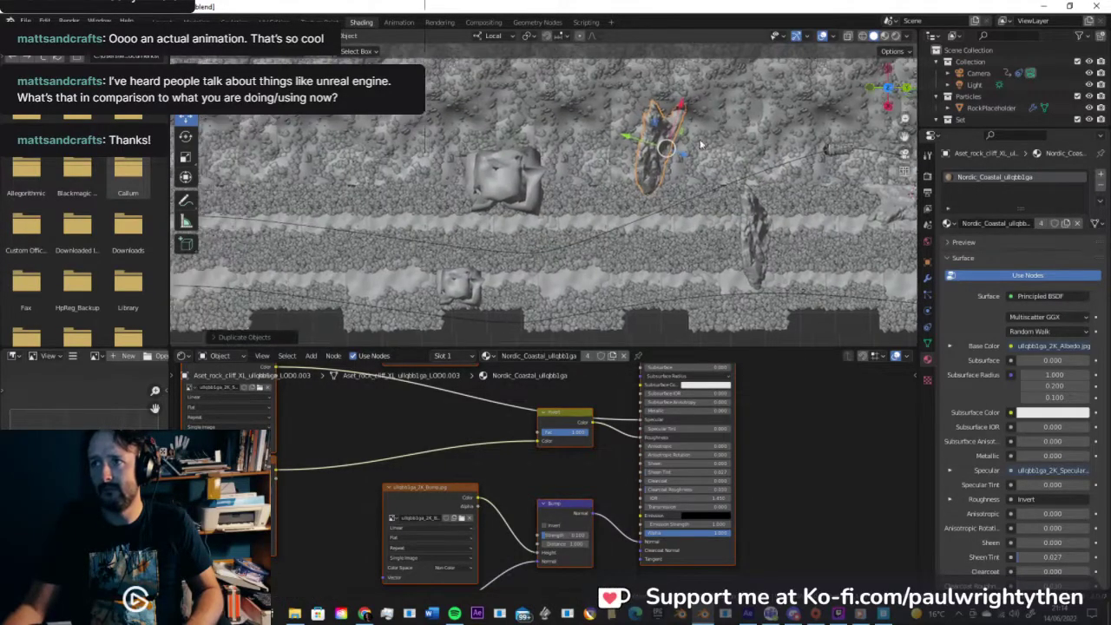
drag(670, 151, 507, 193)
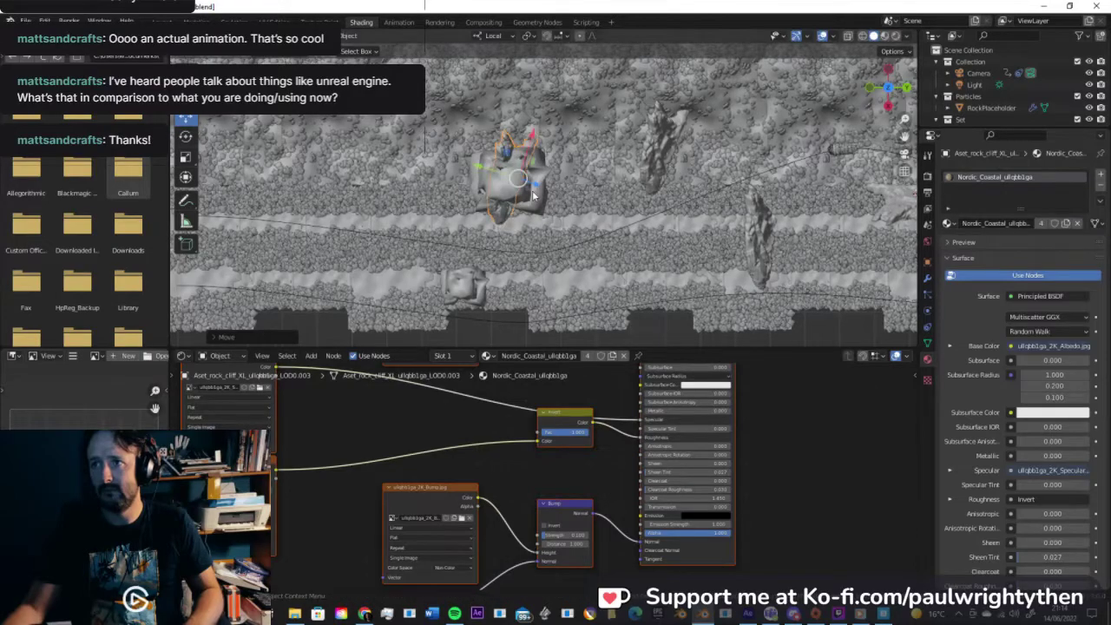
Step: Delete the rock pillar under the fourth cliff and rotate that cliff in its place
key(Delete)
middle_drag(521, 160, 502, 117)
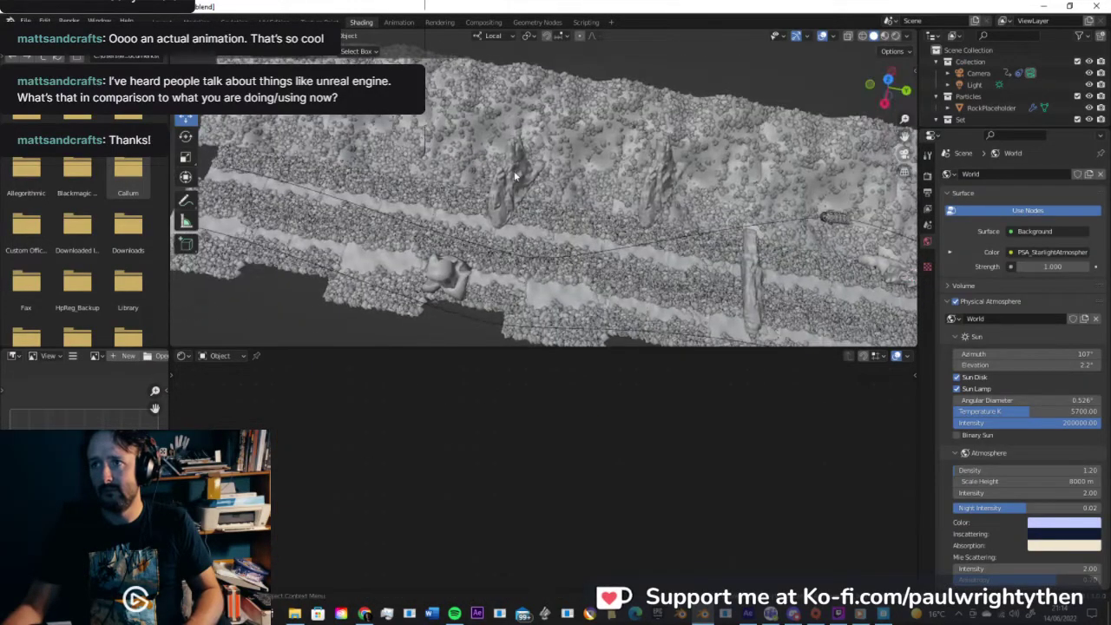
click(513, 179)
click(185, 136)
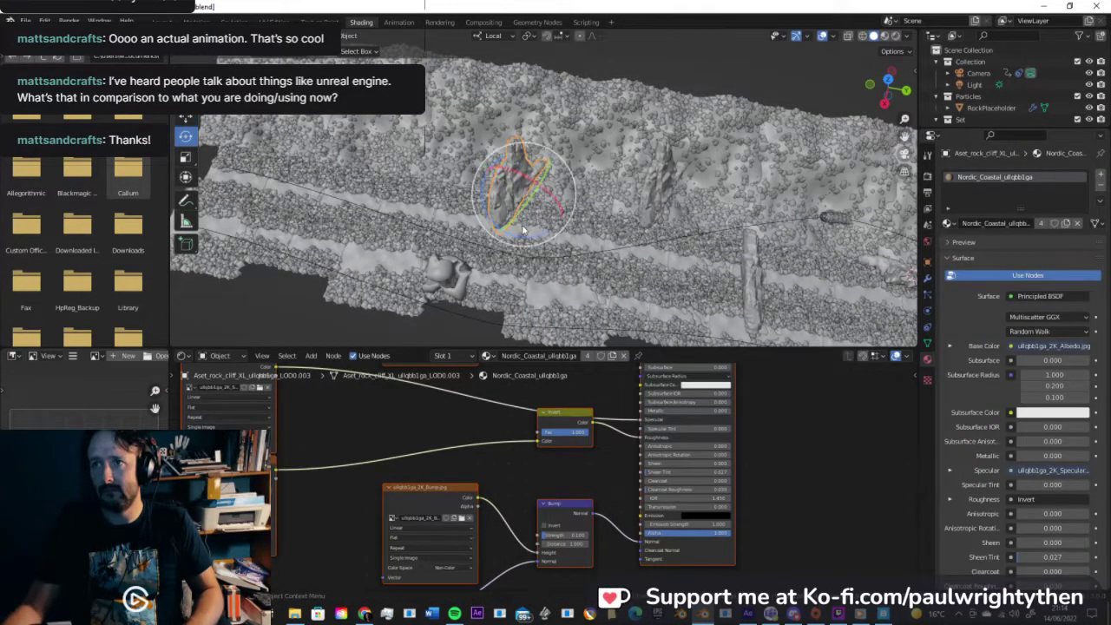
drag(534, 245, 538, 178)
Step: Delete the small rock pillar on the outer side of the strip, opposite the fourth cliff
middle_drag(537, 178, 499, 166)
click(445, 230)
key(x)
click(444, 229)
Step: Duplicate the fourth cliff to the outer side of the strip and rotate the copy freely with trackball rotation
click(575, 150)
middle_drag(604, 175, 547, 179)
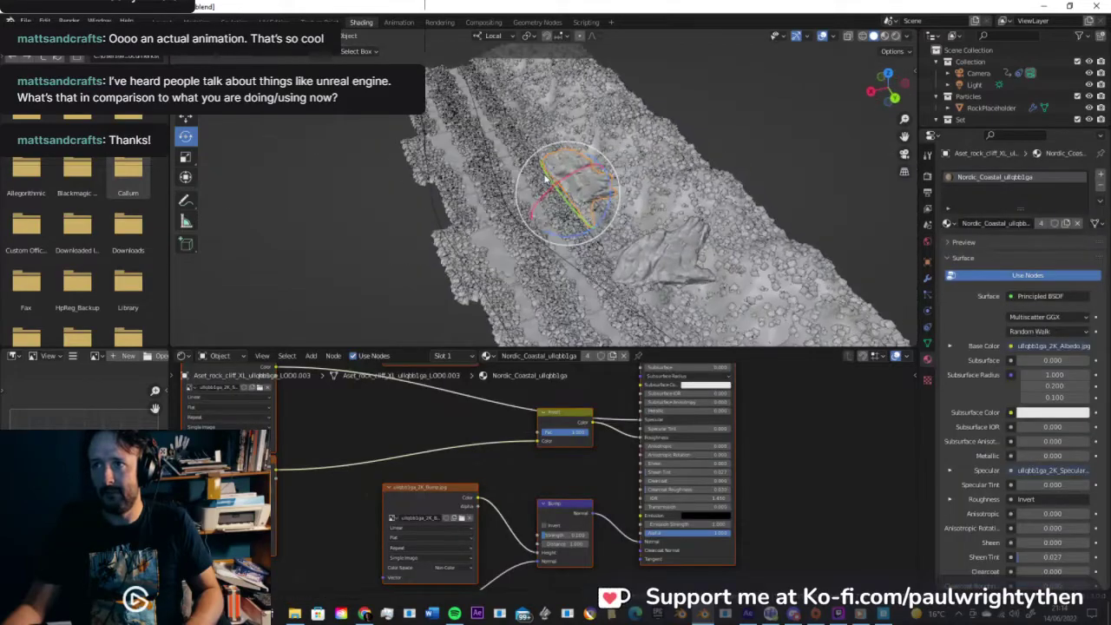
key(shift+d)
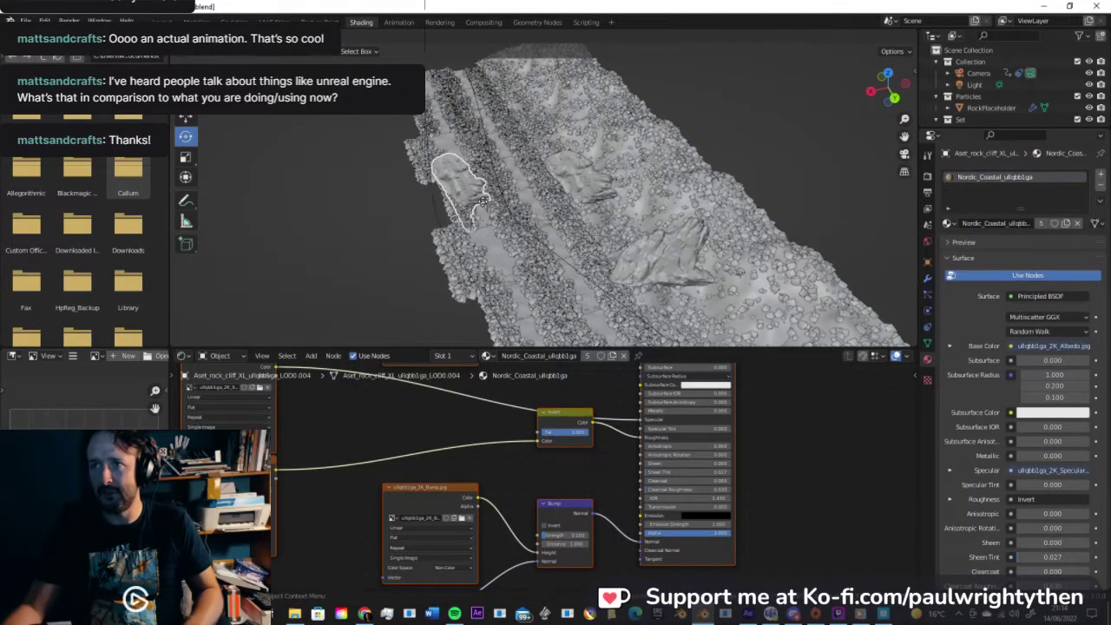
click(494, 198)
drag(500, 198, 462, 227)
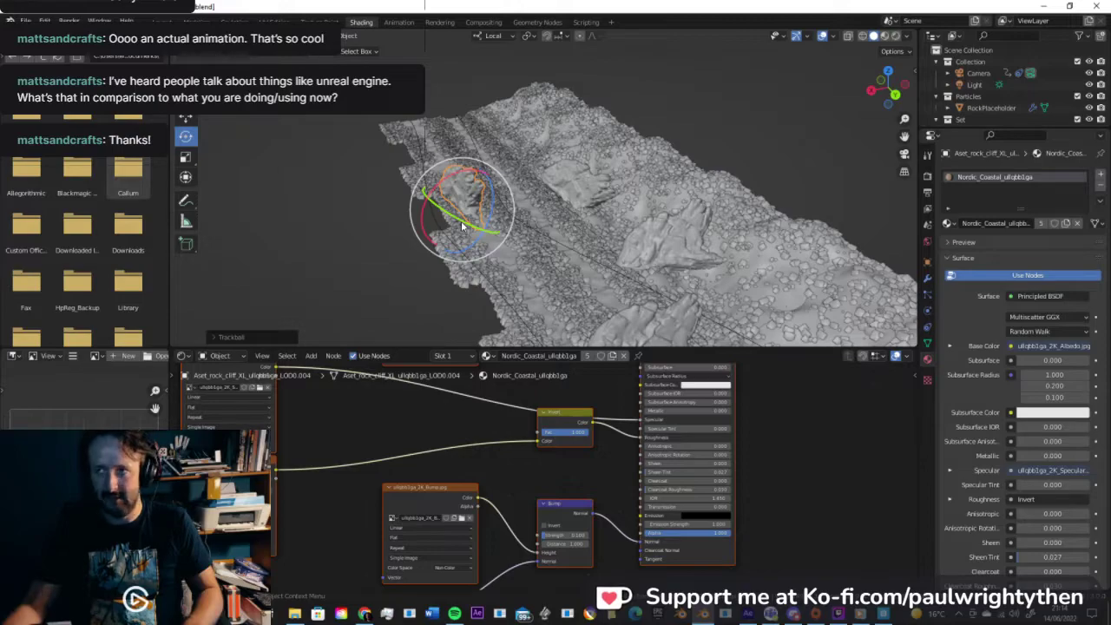
Step: Reshape the fifth cliff by scaling it along its local axes, and scale it uniformly by 0.549
key(g)
key(y)
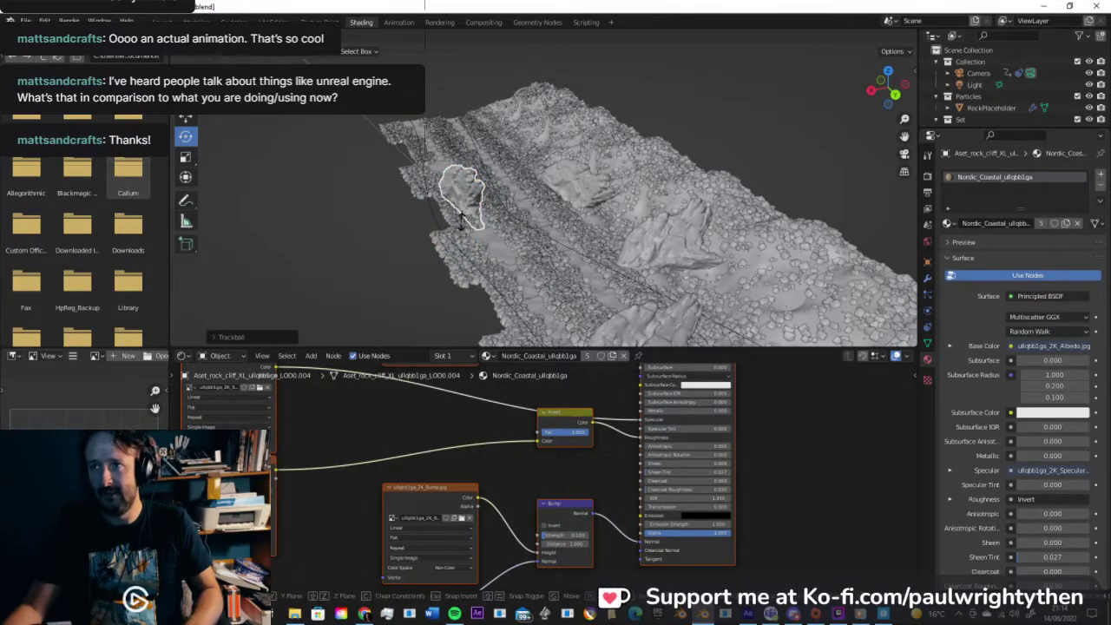
click(479, 220)
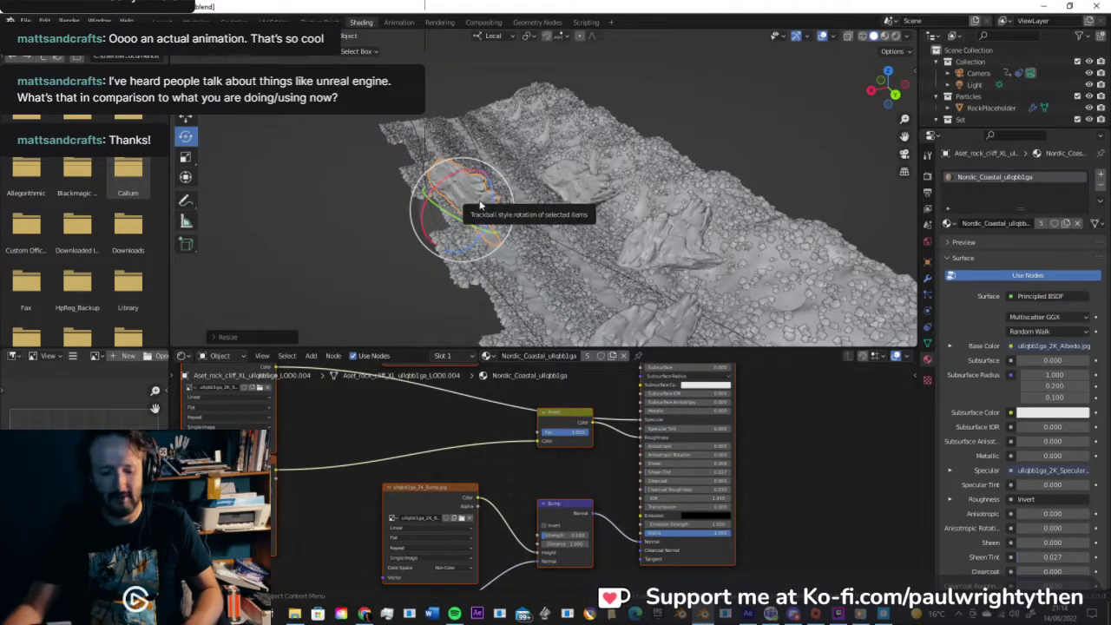
key(g)
key(y)
click(476, 203)
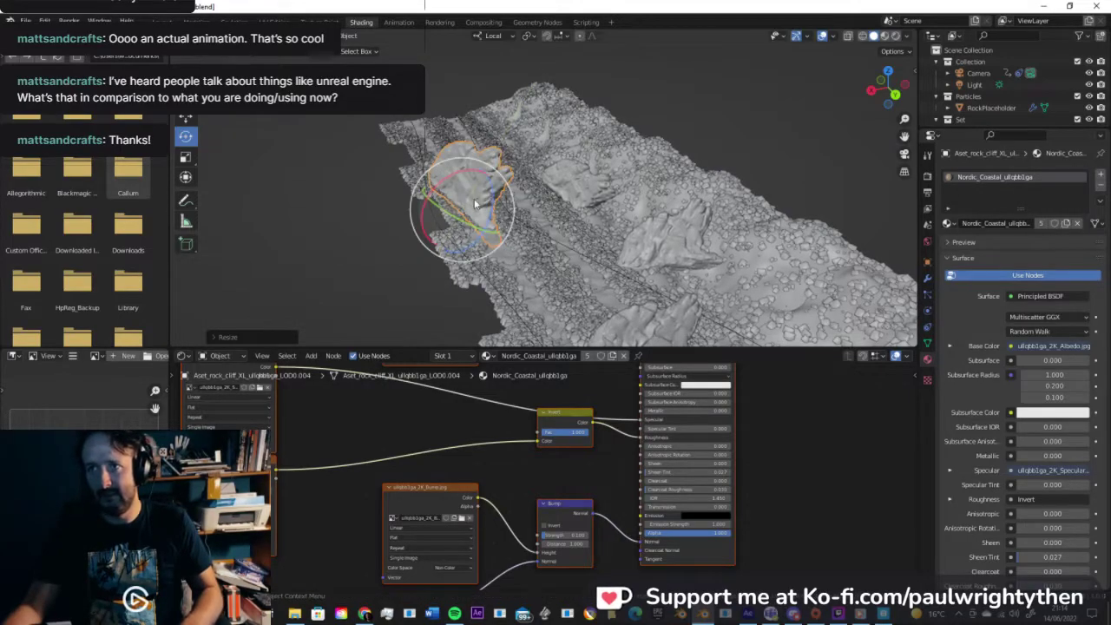
key(r)
key(z)
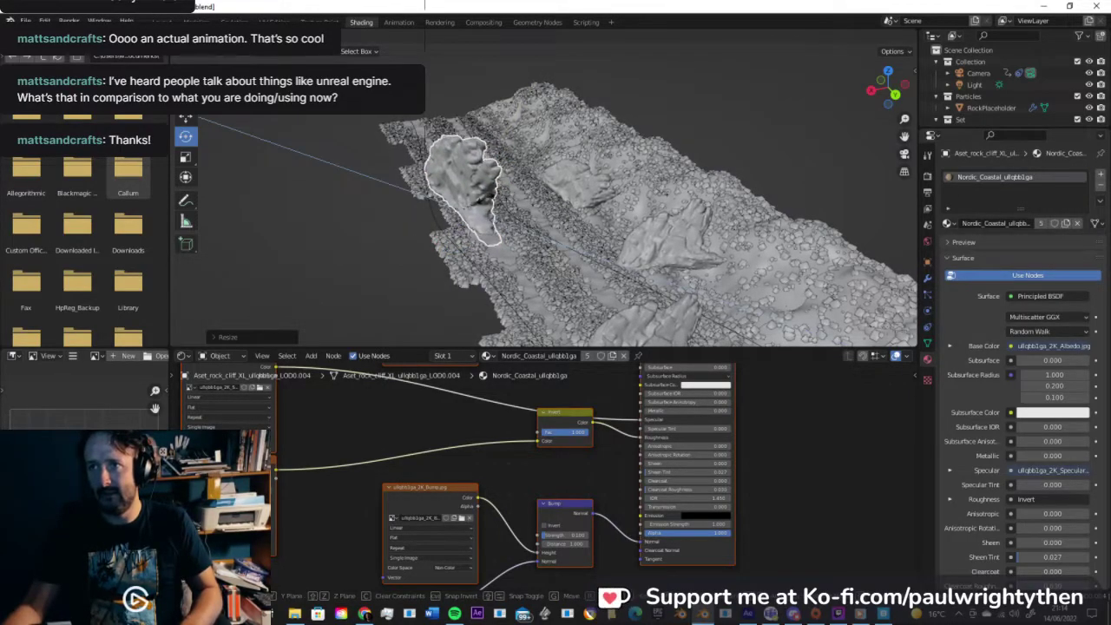
click(493, 194)
key(g)
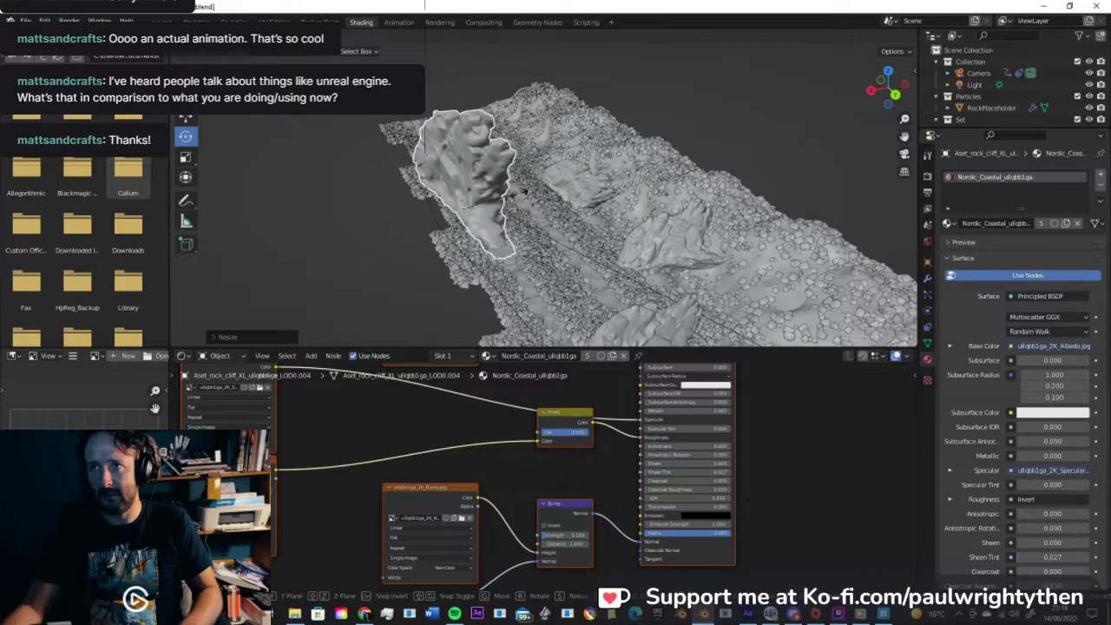
click(499, 206)
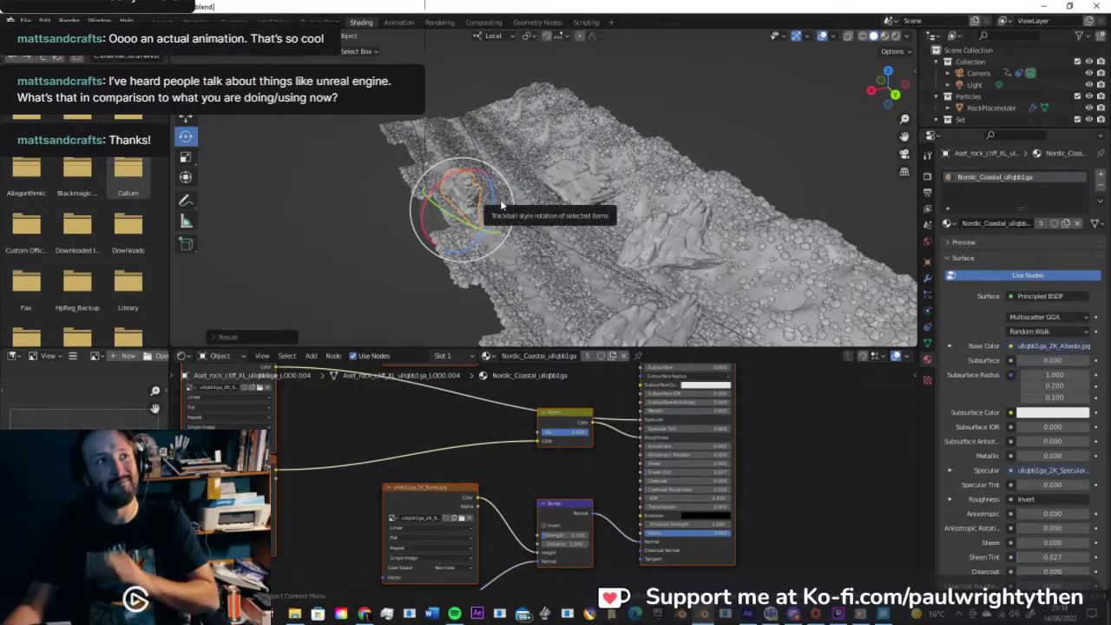
Step: Check the cliffs from the side, play the flight through the camera to frame 177, and preview that frame in rendered shading
key(KP_3)
middle_drag(620, 154, 612, 155)
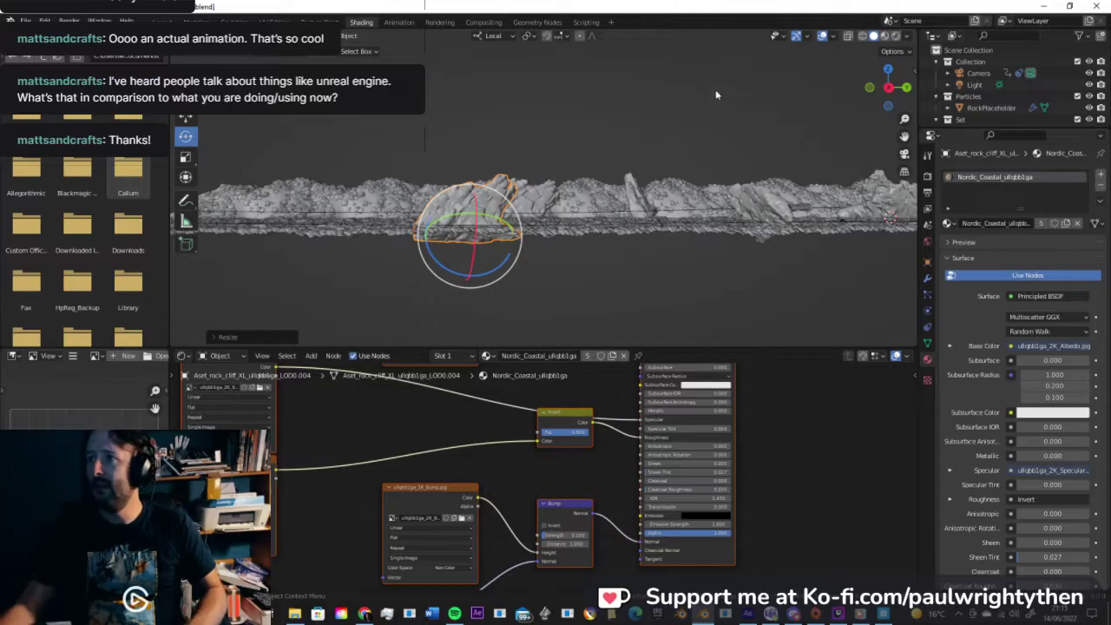
click(895, 37)
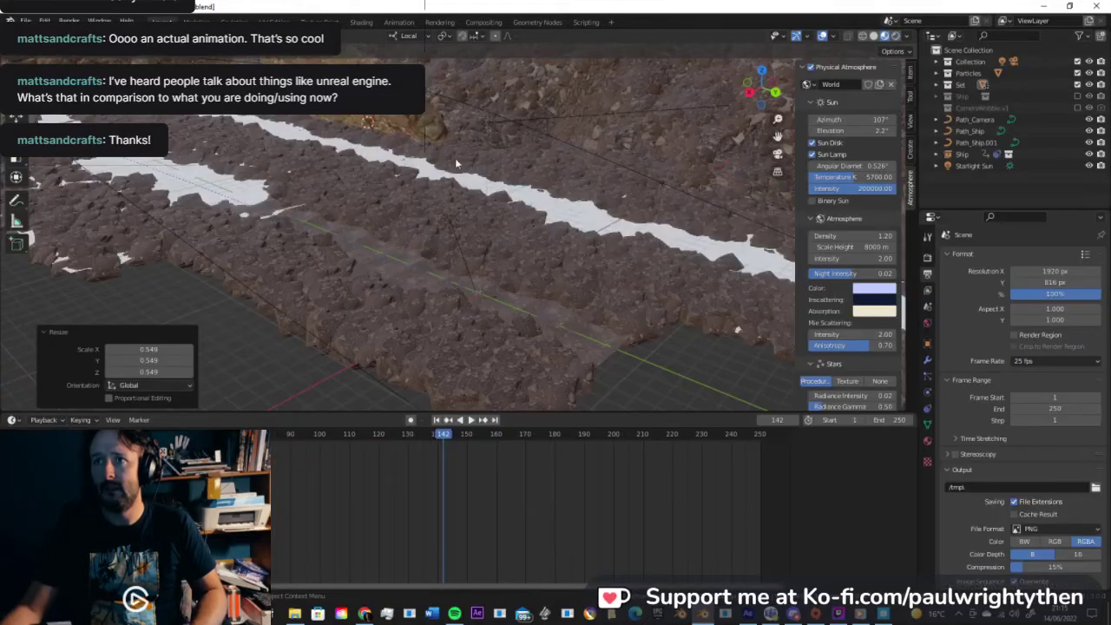
key(KP_0)
key(space)
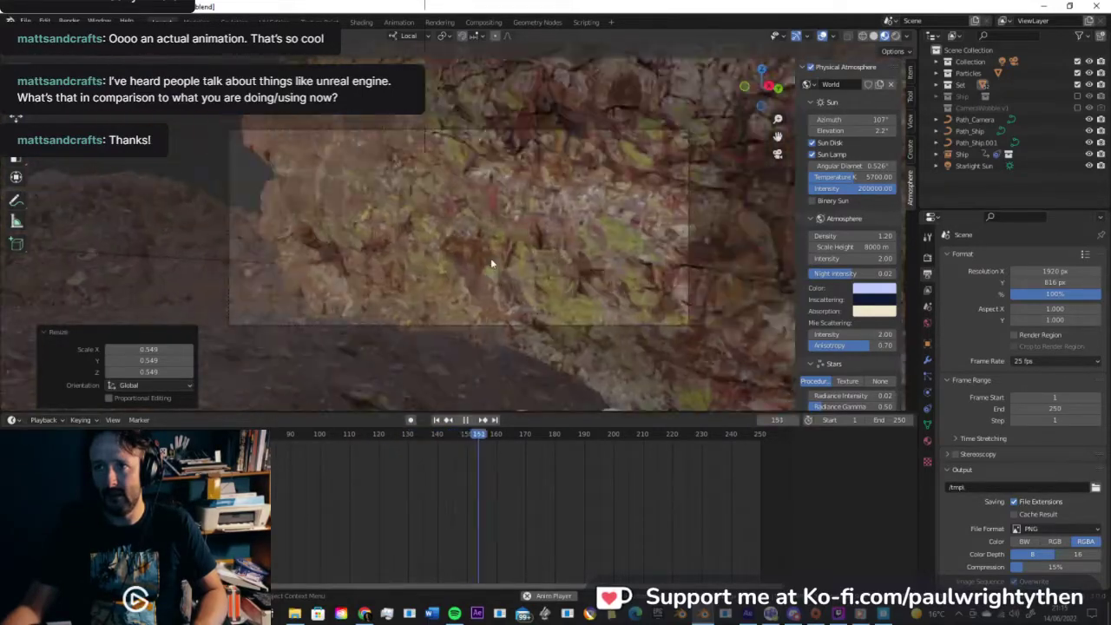
key(space)
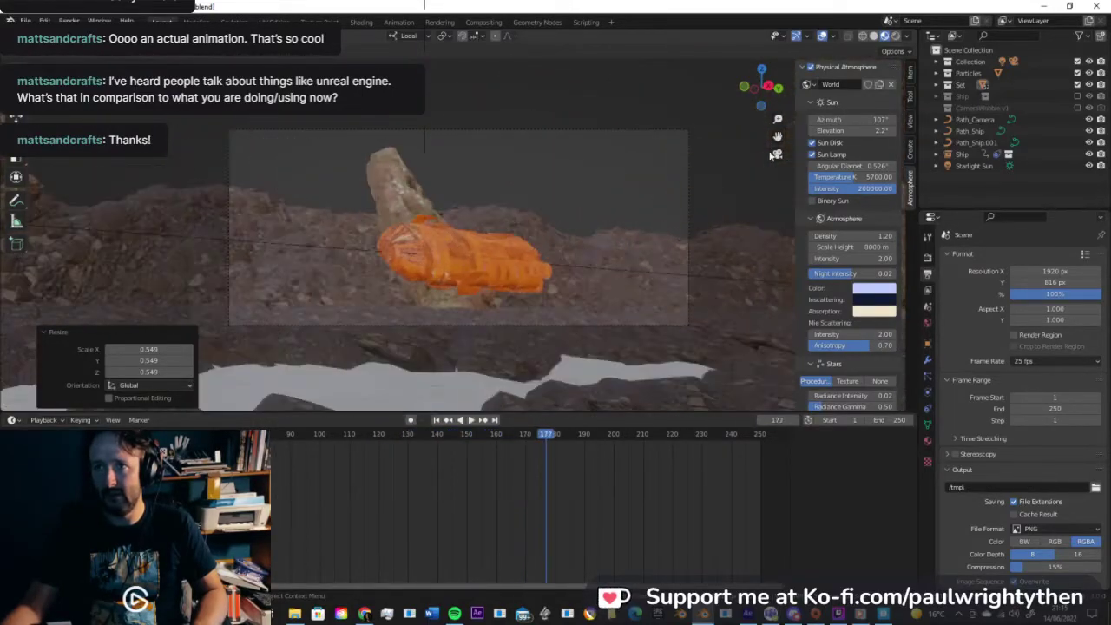
click(898, 37)
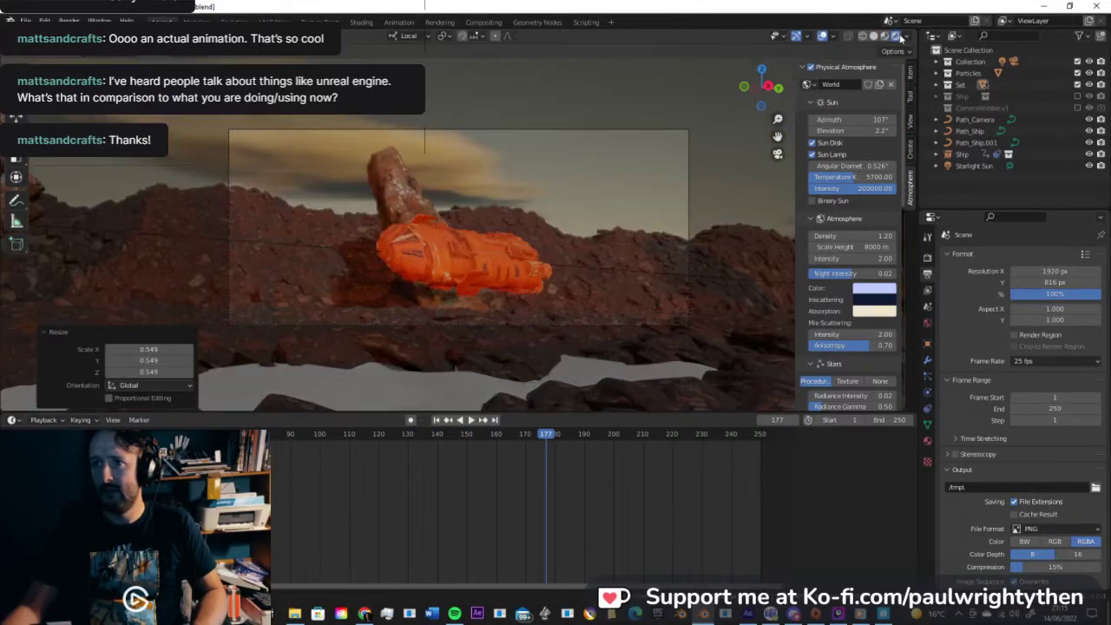
Step: Using Global orientation, rotate the cliff behind the ship by -34.6° about Z and scale it by 2.339 along Y
click(415, 188)
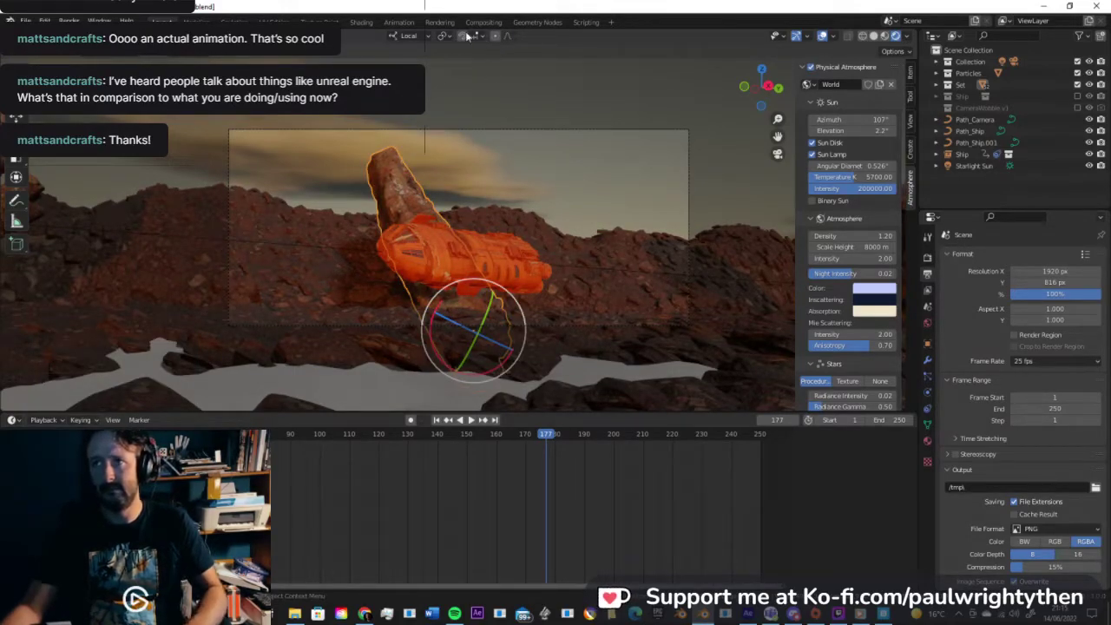
click(409, 36)
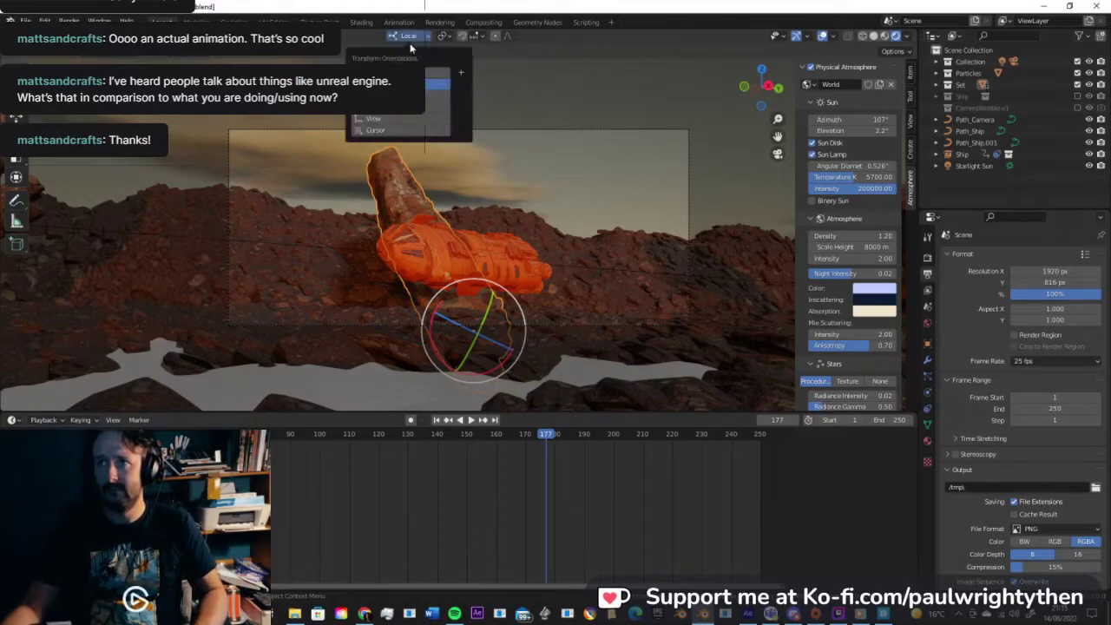
click(406, 72)
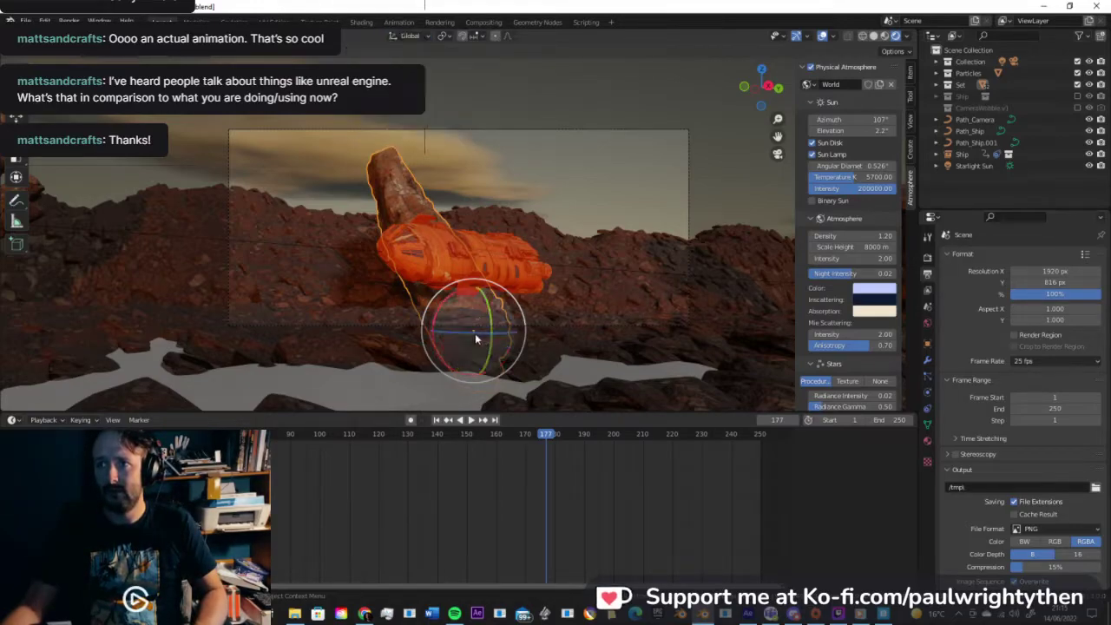
drag(466, 334, 433, 295)
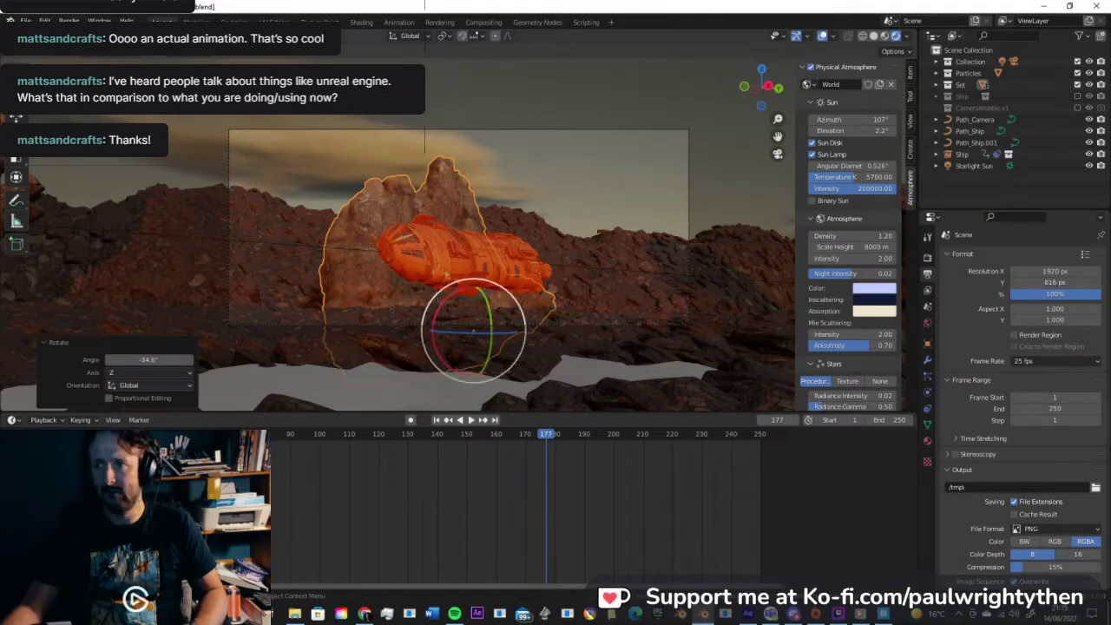
key(r)
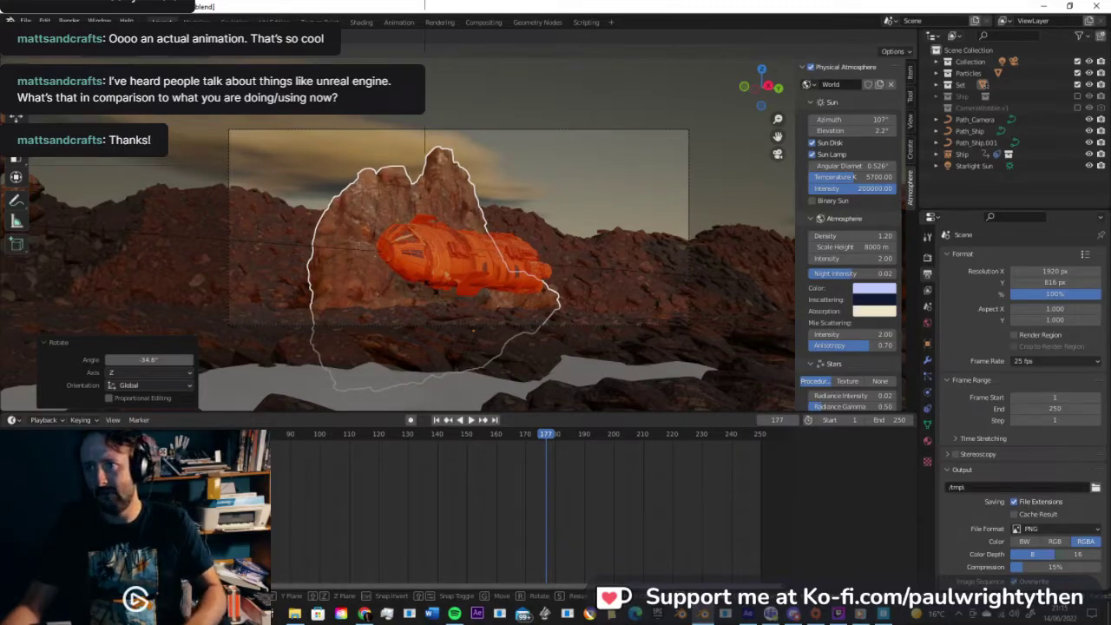
key(y)
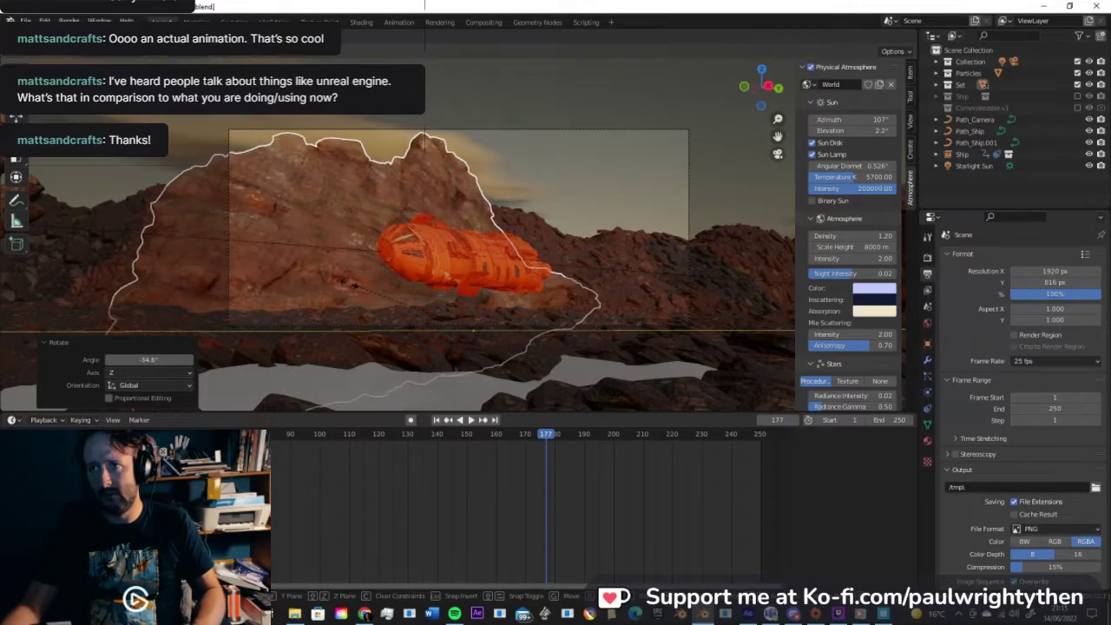
click(403, 300)
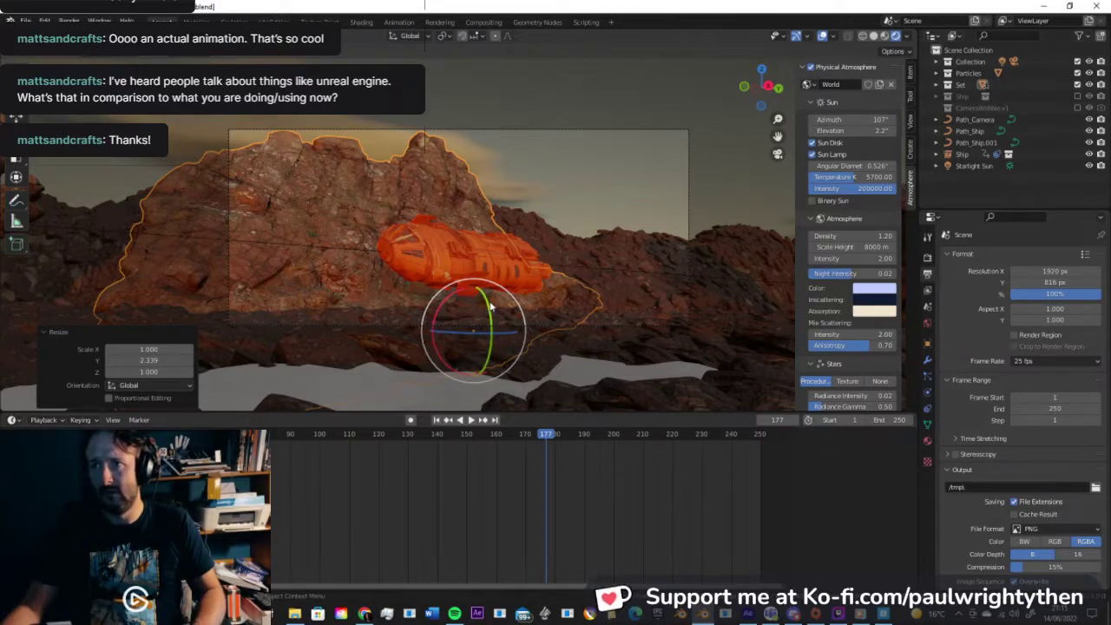
Step: Play and scrub through the ship's pass by the enlarged cliff, stopping at frame 173
key(space)
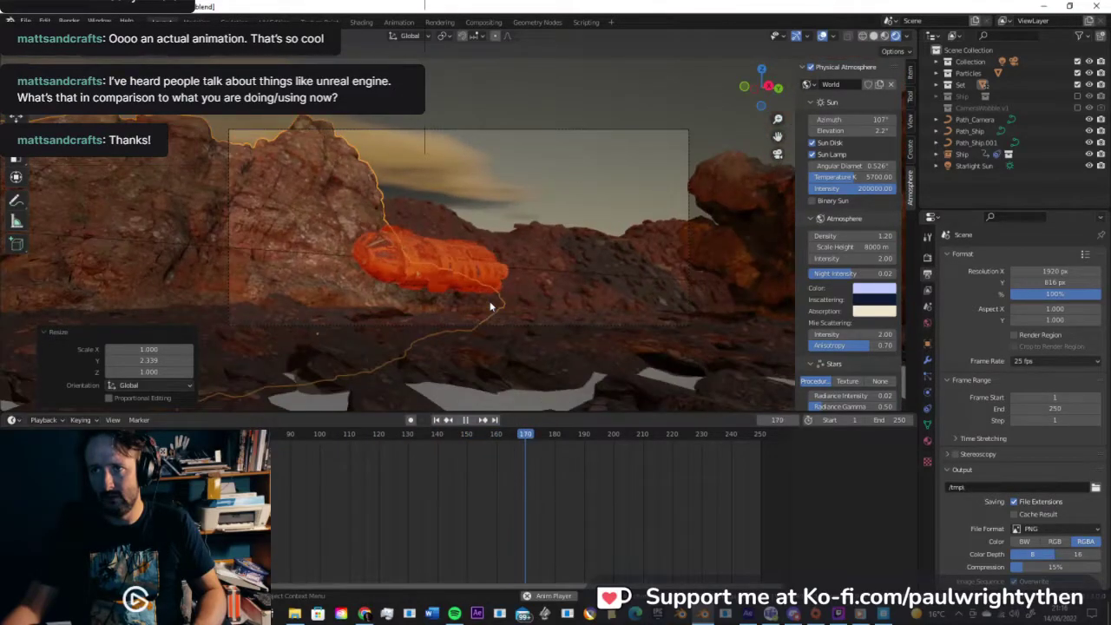
key(space)
click(677, 437)
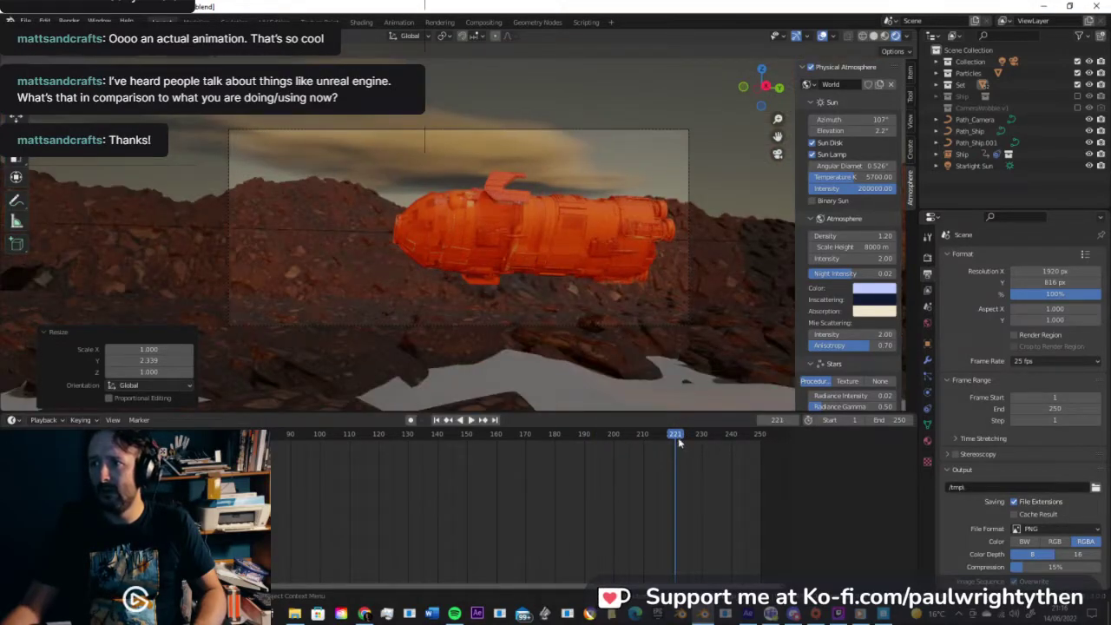
click(572, 436)
key(space)
key(space)
click(566, 439)
drag(541, 437, 534, 436)
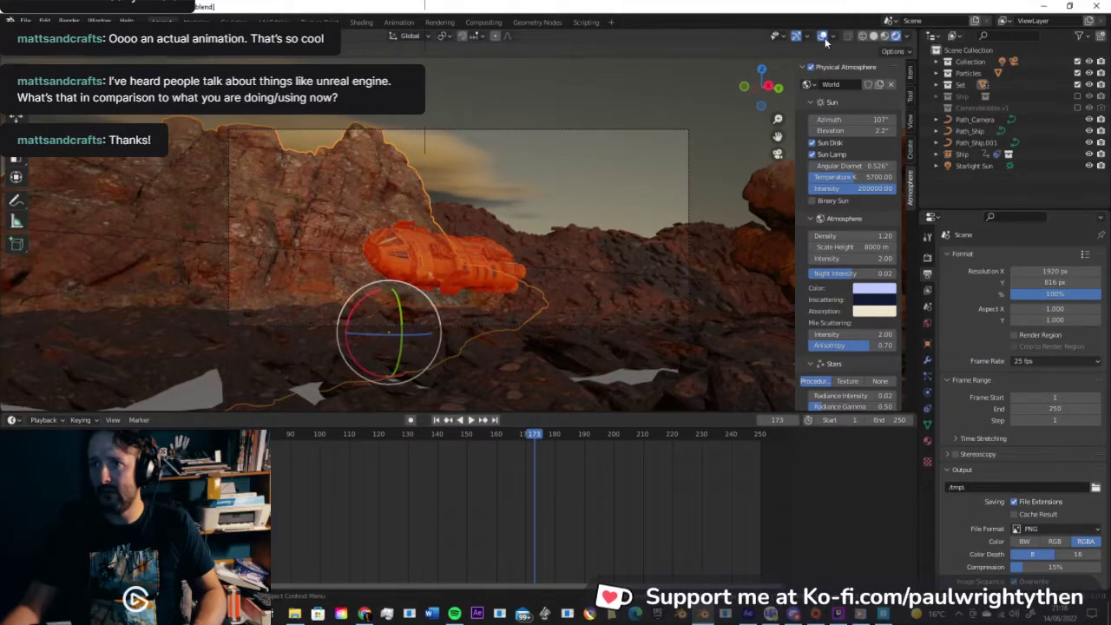
Step: Hide the viewport overlays and save the scene file
click(823, 36)
key(ctrl+s)
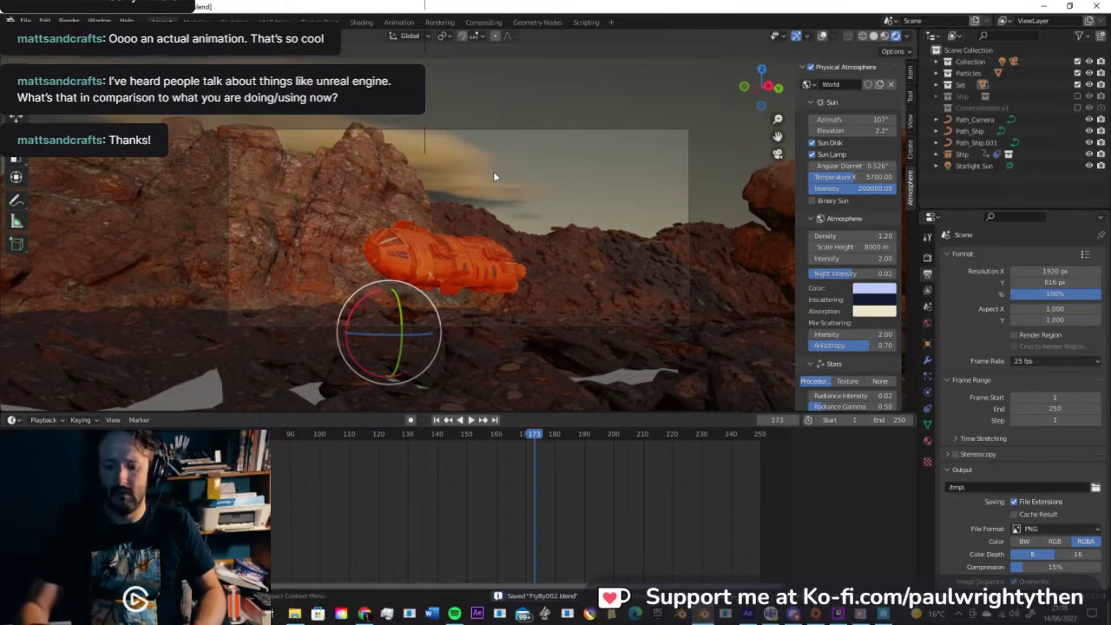
Step: Render frame 173 as a test, close the render result, and set the output color to RGB
key(ctrl+F12)
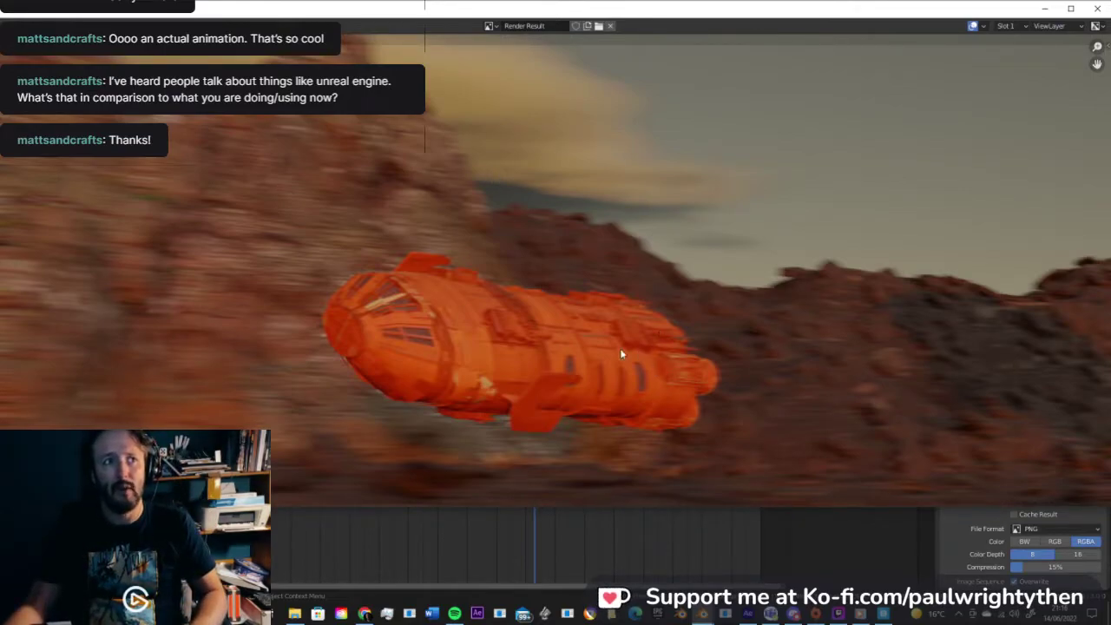
click(1107, 13)
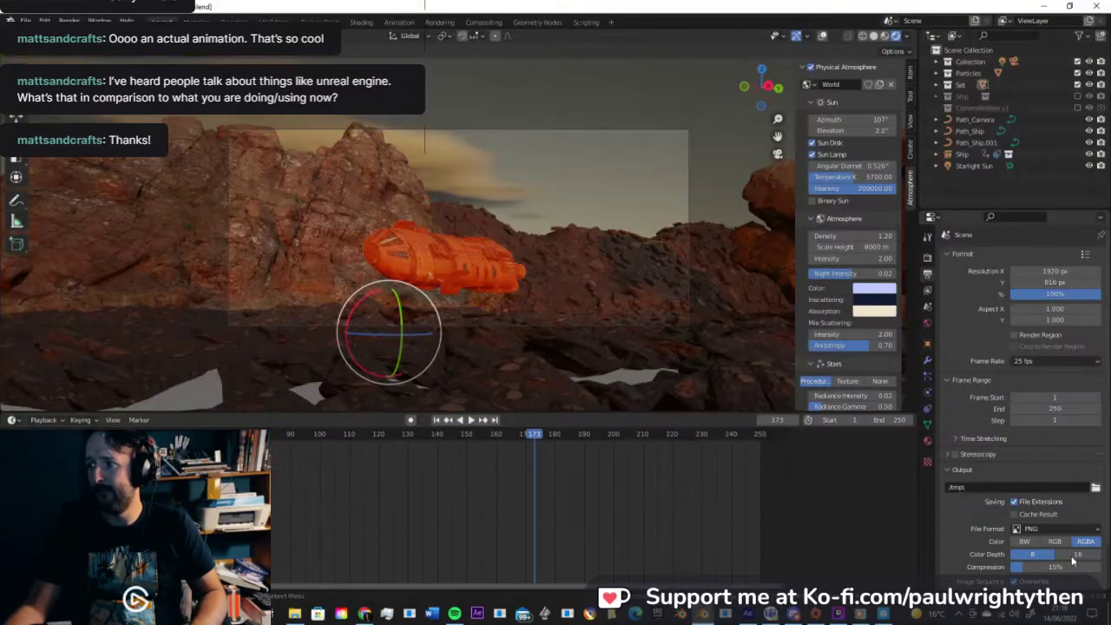
click(1055, 542)
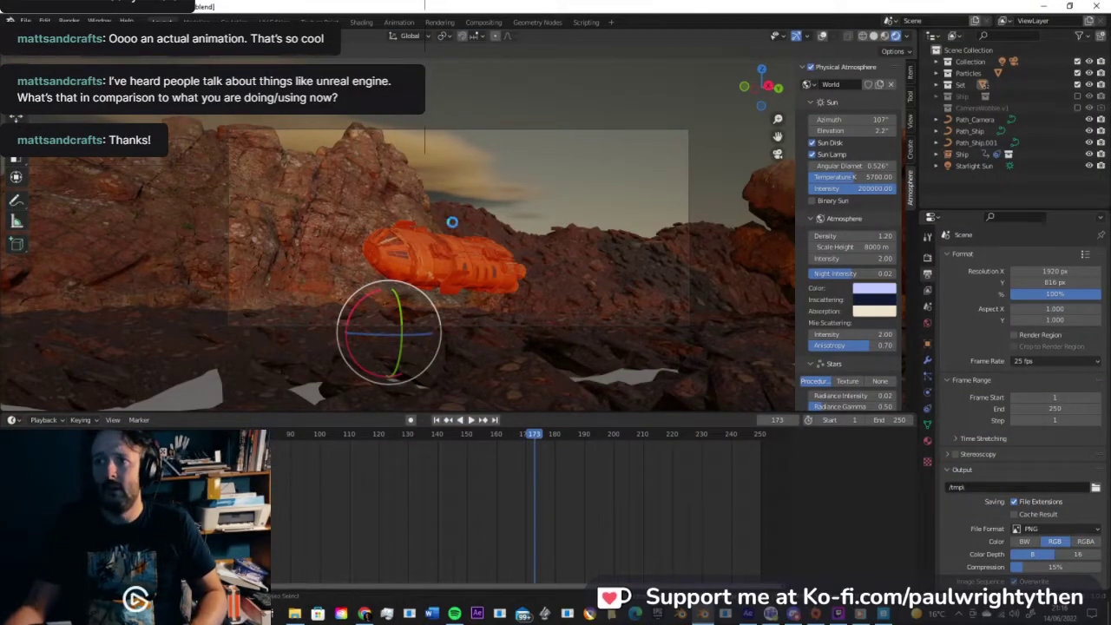
Step: Save the scene, switch to Quixel Bridge, and export the Huge Canyon Sandstone Cliff to Blender
key(ctrl+s)
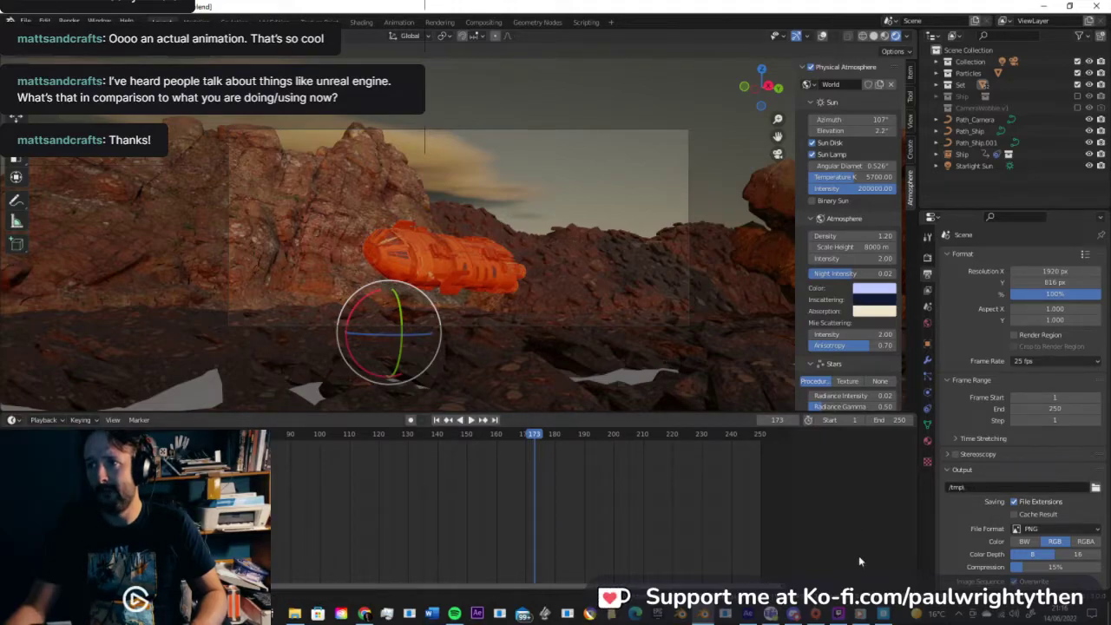
click(859, 614)
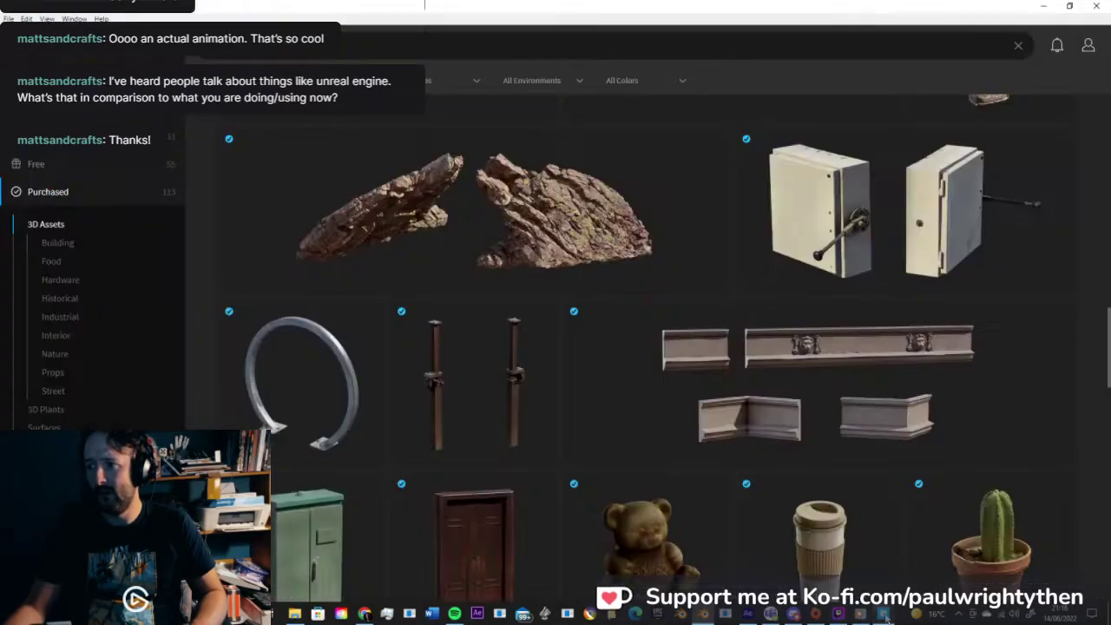
scroll(610, 354, up, 1)
scroll(610, 354, down, 10)
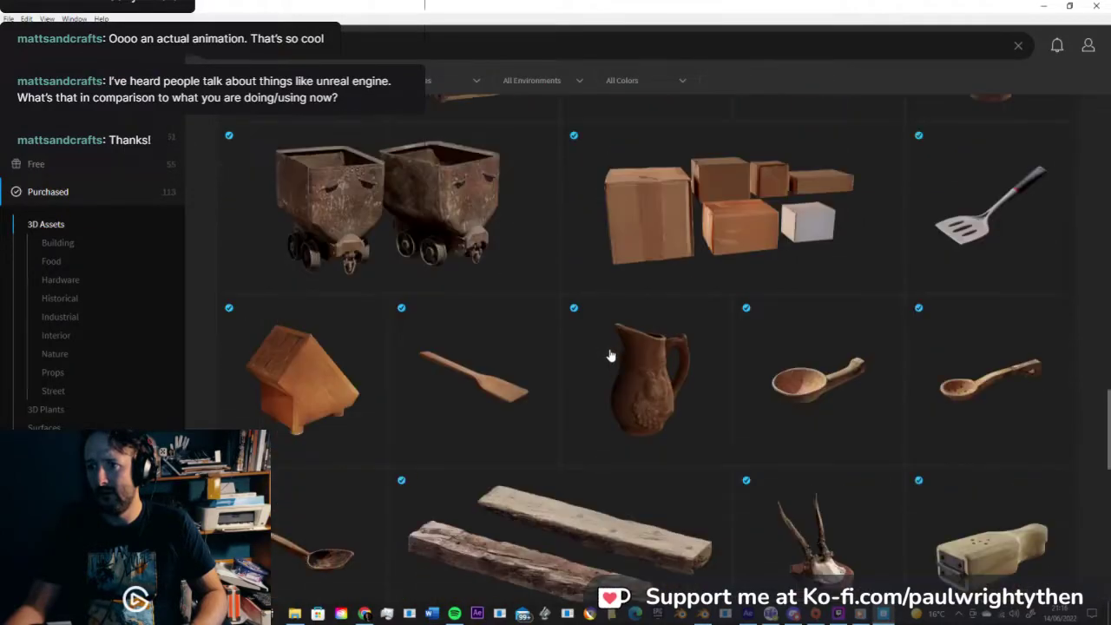
scroll(610, 354, up, 10)
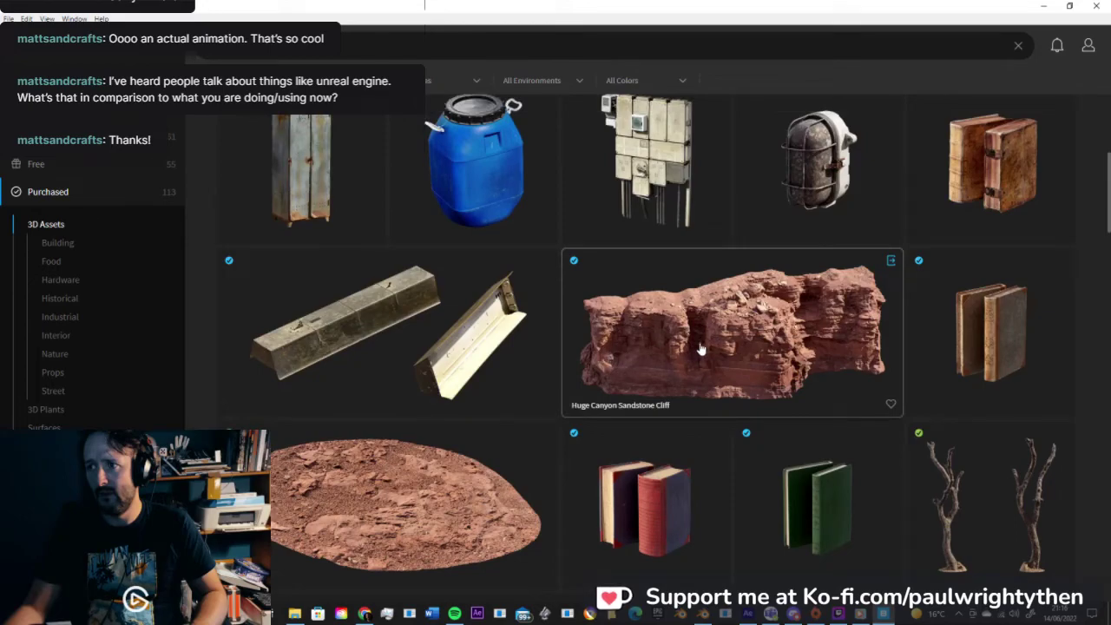
click(890, 263)
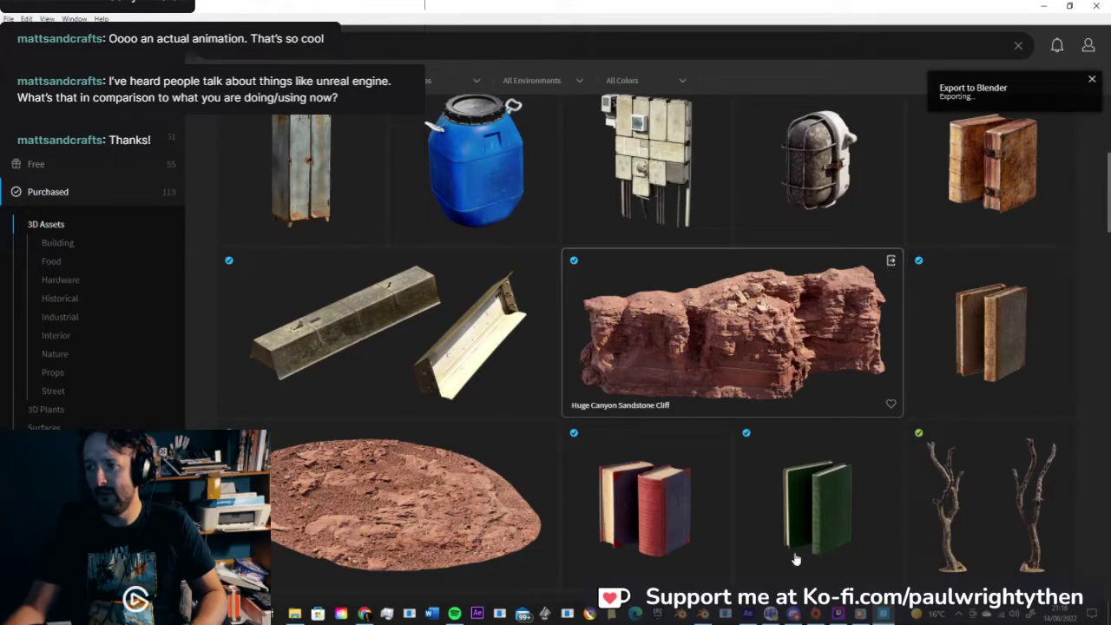
Step: Return to Blender and move the imported sandstone cliff into the Set collection
click(711, 565)
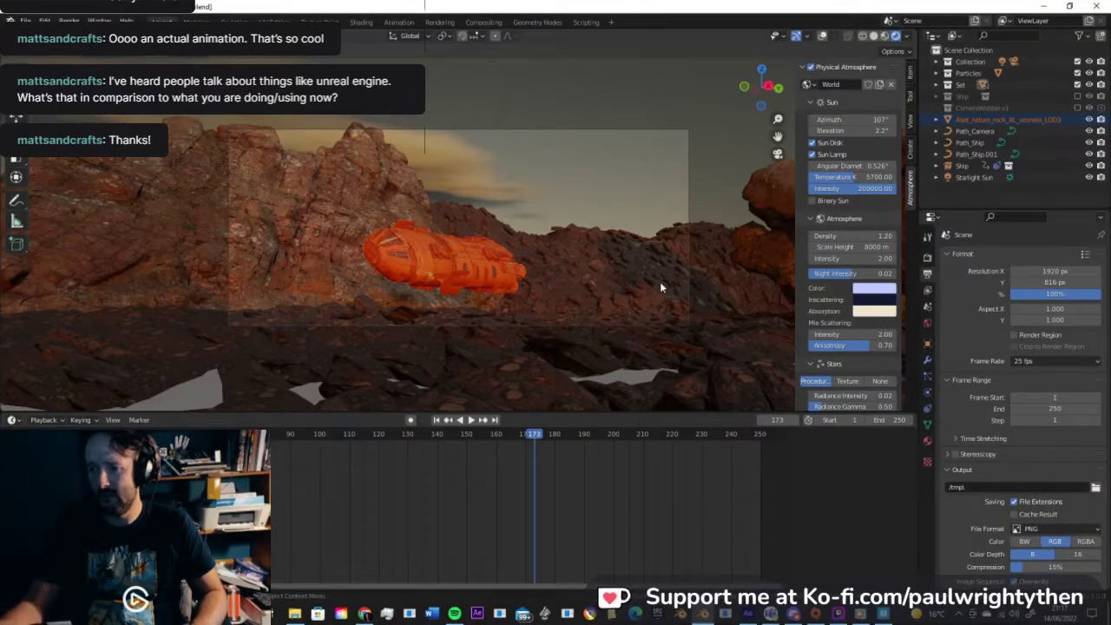
key(KP_Decimal)
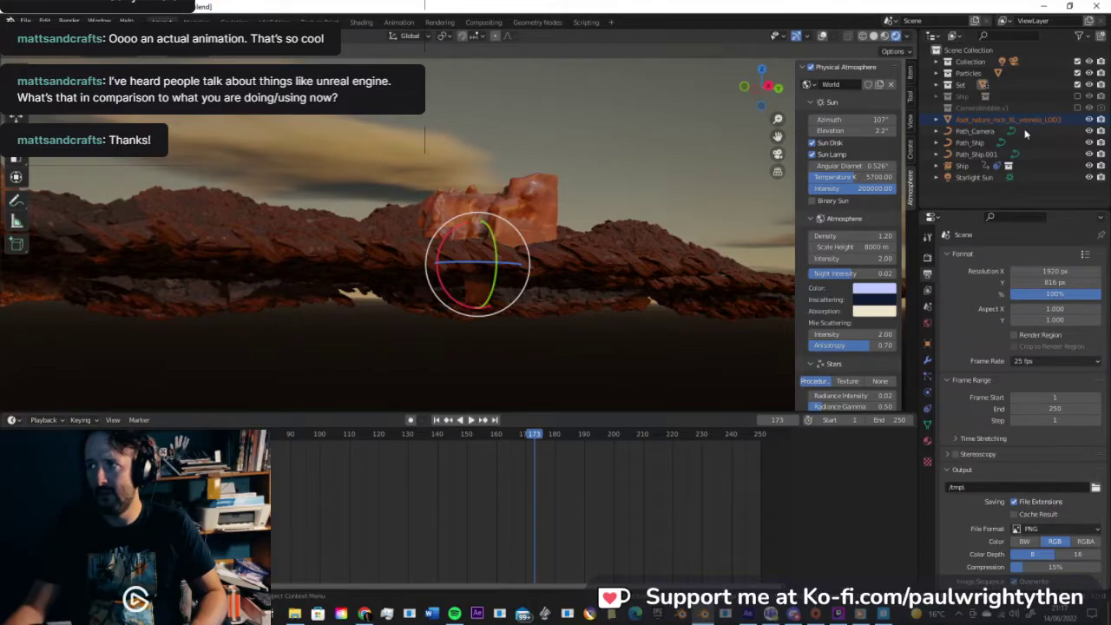
click(1026, 121)
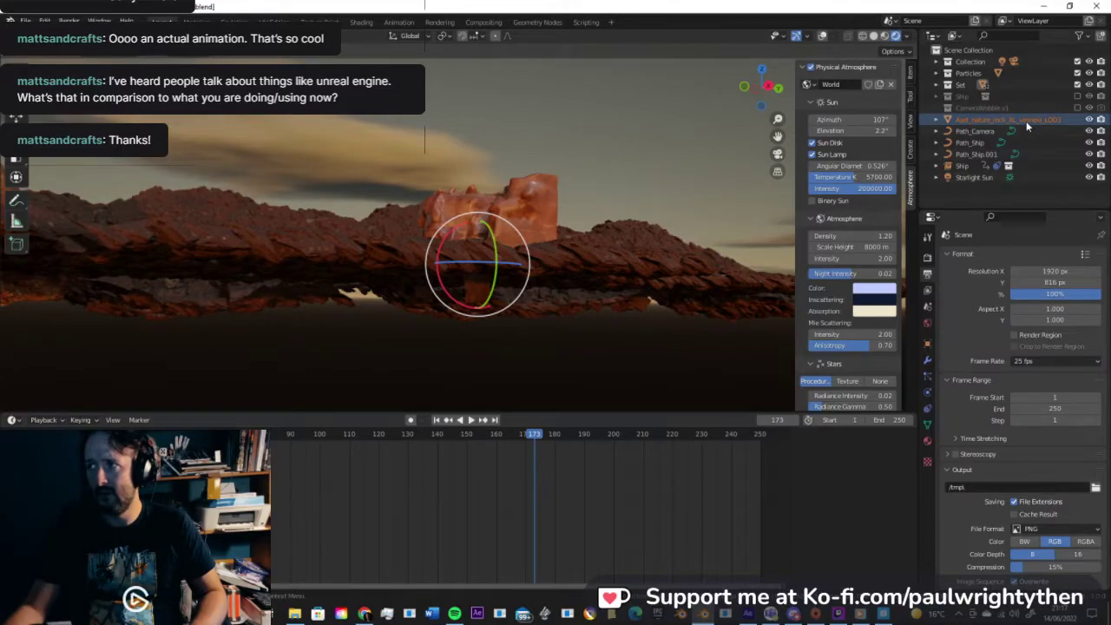
key(m)
click(542, 185)
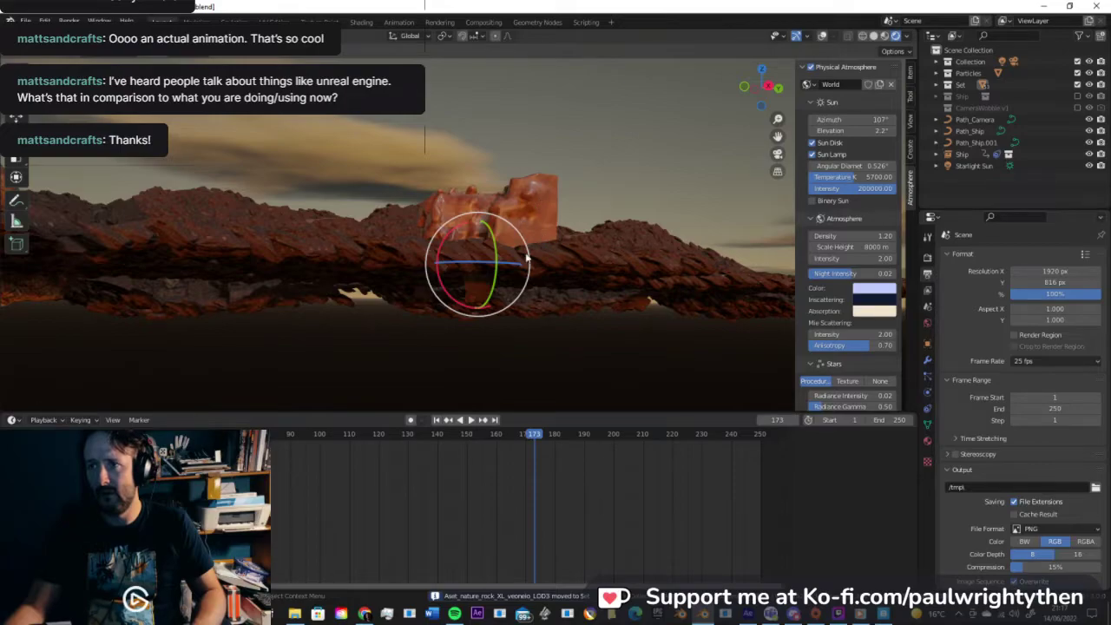
Step: In the sandstone cliff's material, reconnect the roughness texture from the shader's Specular input to its Roughness input
middle_drag(526, 256, 451, 274)
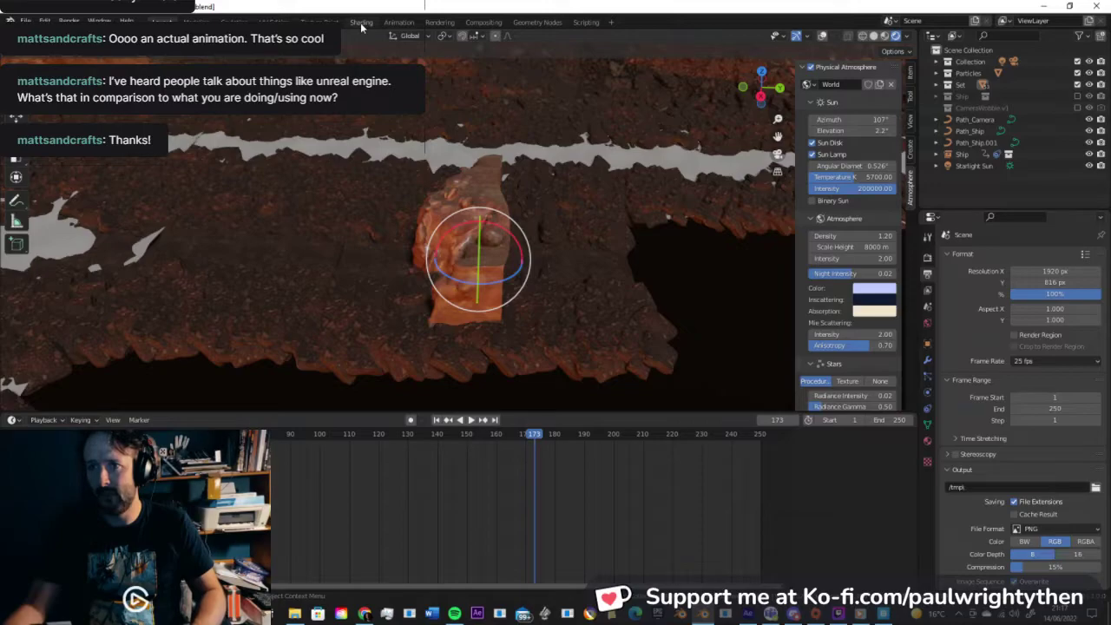
click(361, 23)
middle_drag(571, 512, 592, 451)
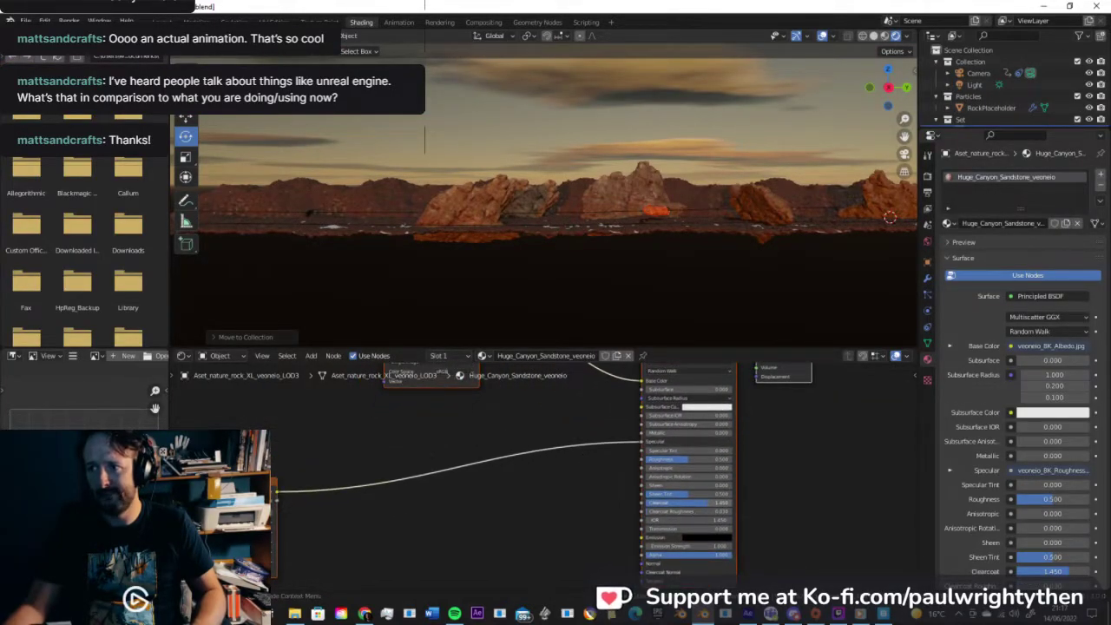
drag(682, 500, 643, 461)
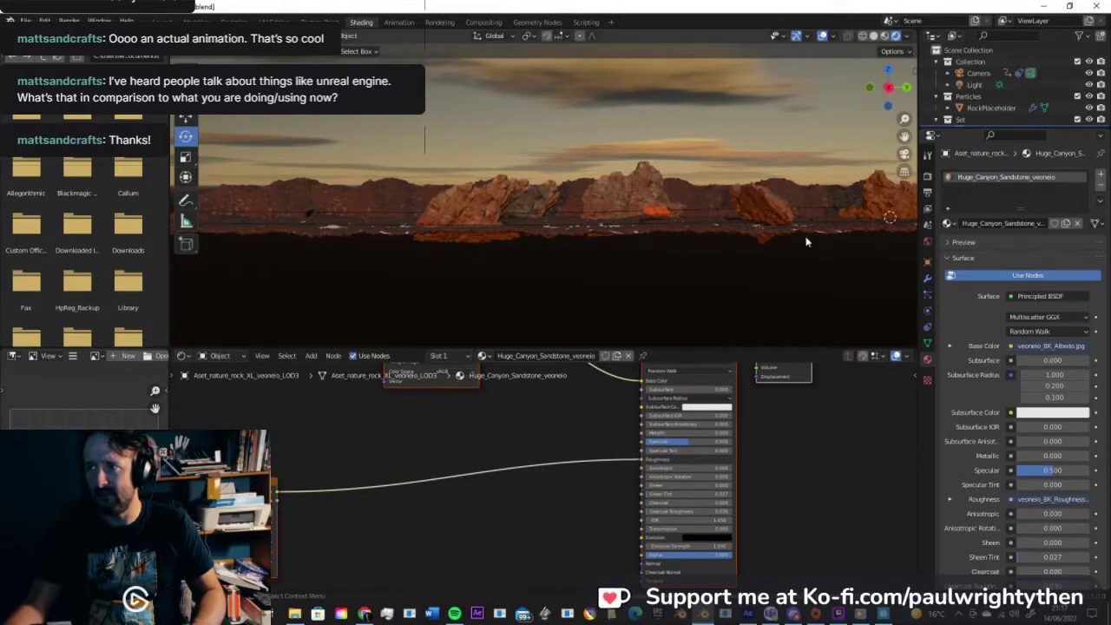
Step: Switch the viewport to solid shading and move the sandstone cliff behind the rocky ridge
middle_drag(805, 242, 804, 236)
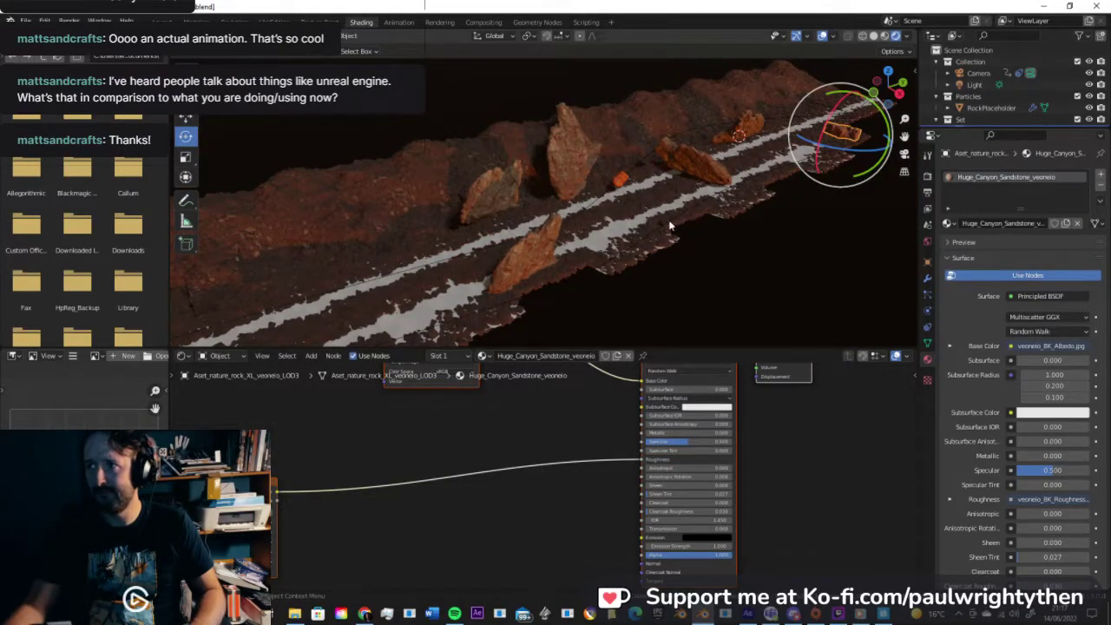
scroll(669, 226, down, 2)
click(876, 37)
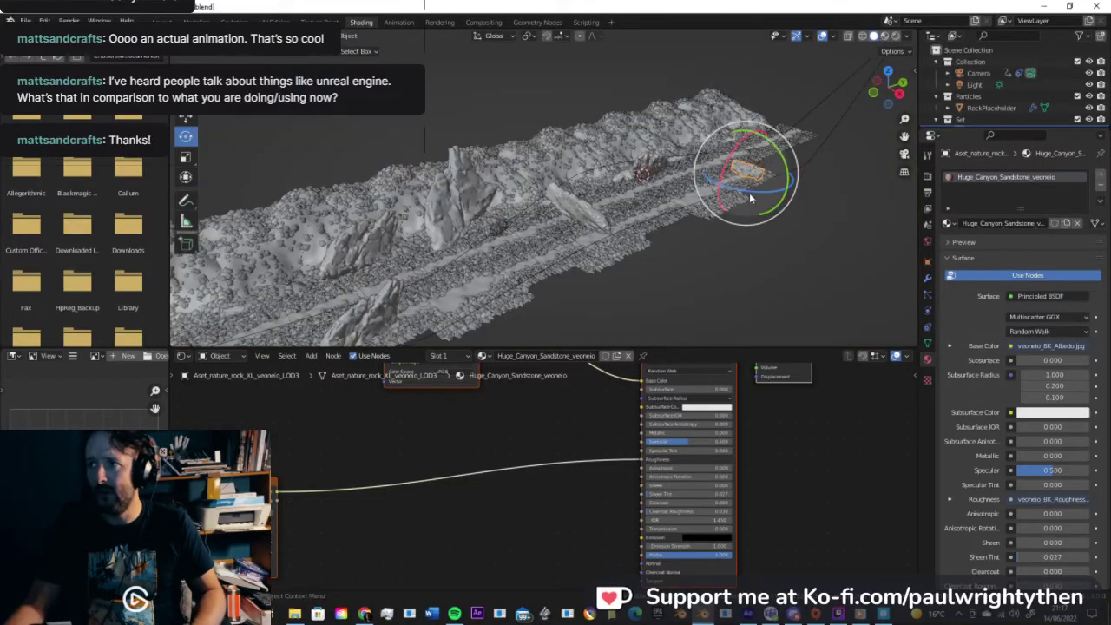
middle_drag(785, 173, 818, 178)
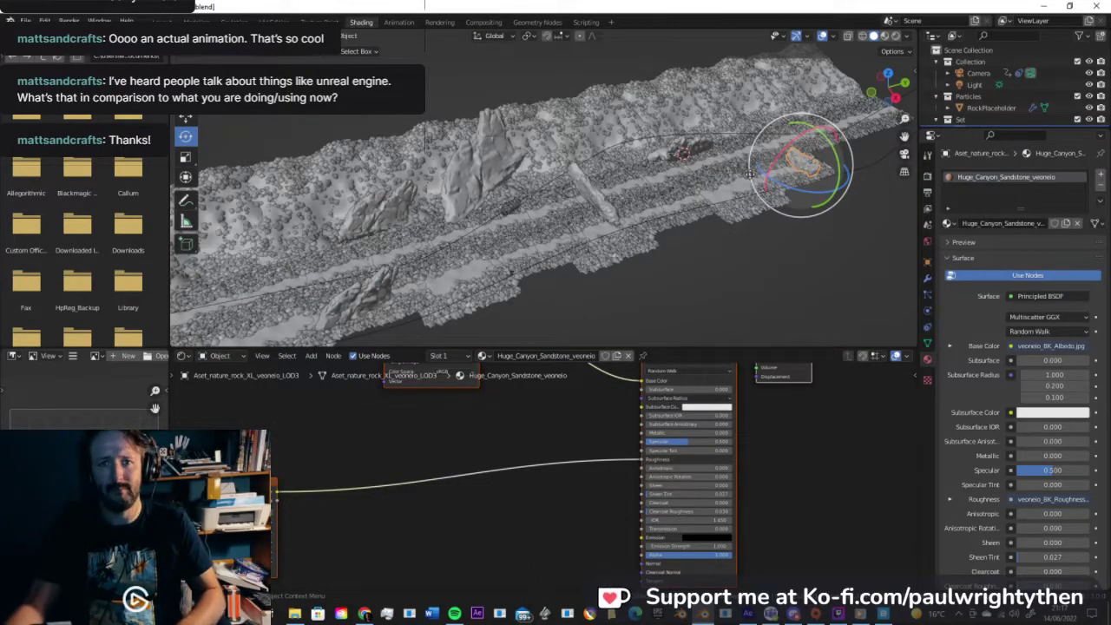
key(g)
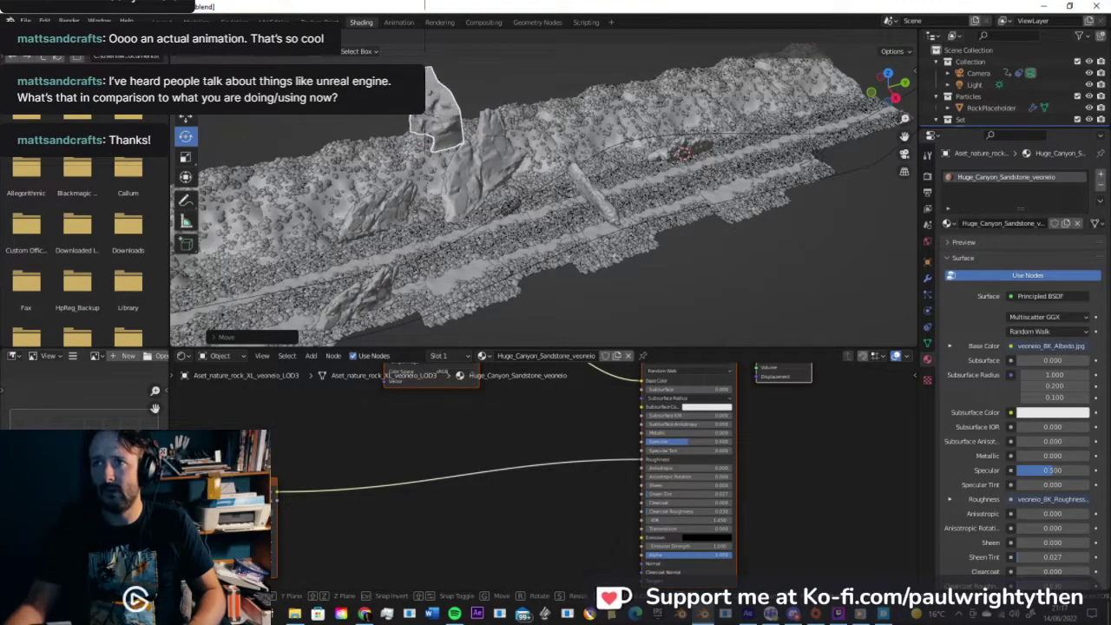
click(307, 114)
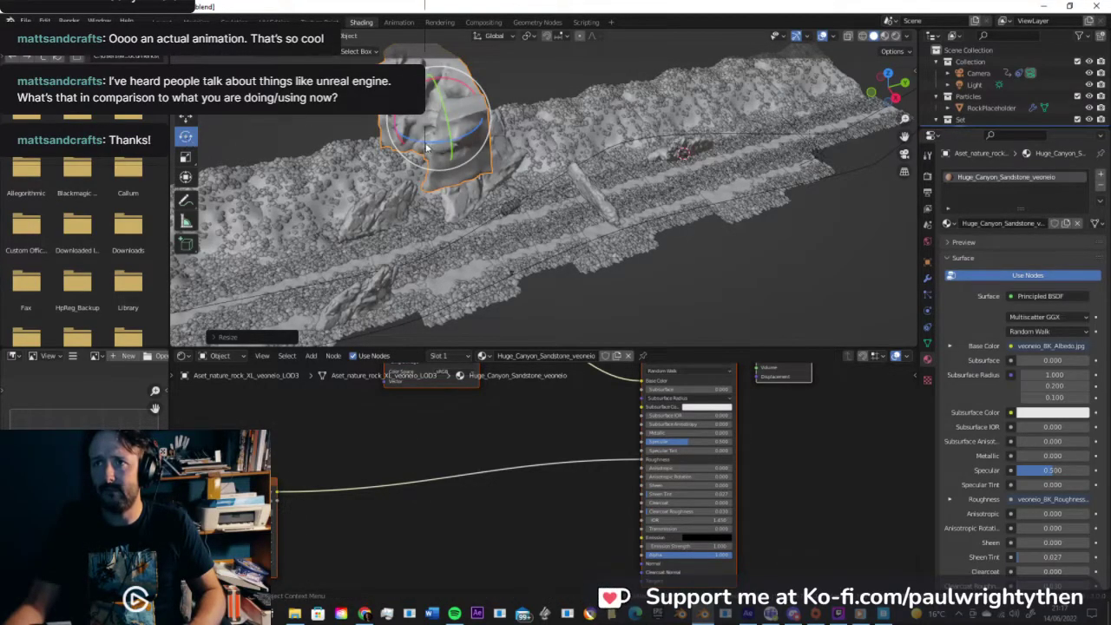
Step: Enlarge and rotate the sandstone cliff to run along the ridge, and lower it so it sits behind the slope
key(s)
drag(461, 134, 461, 144)
middle_drag(461, 144, 260, 149)
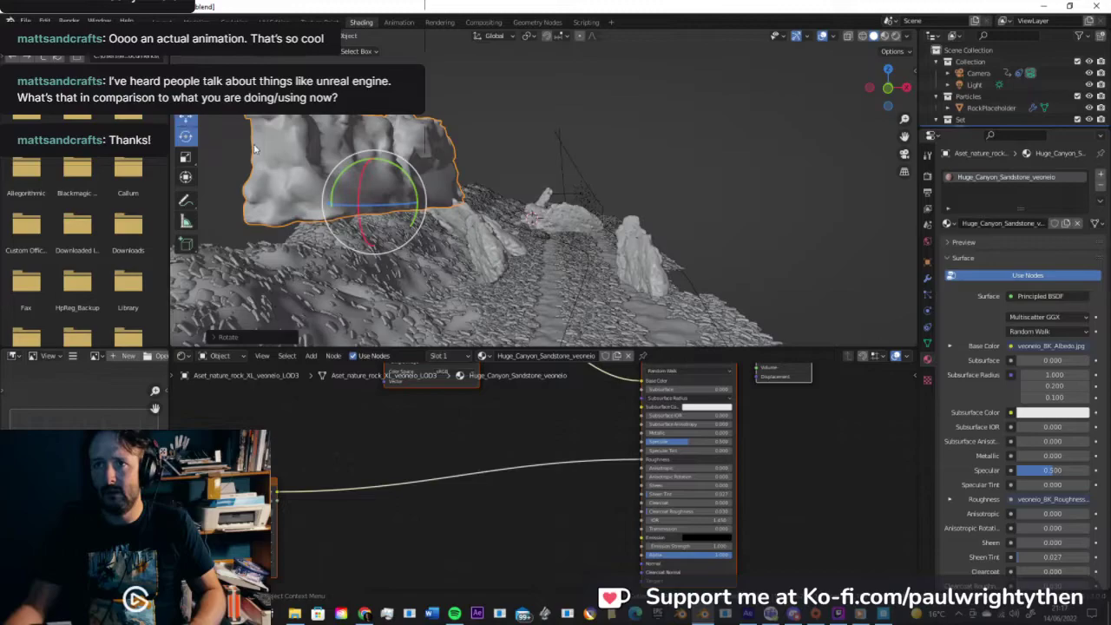
key(g)
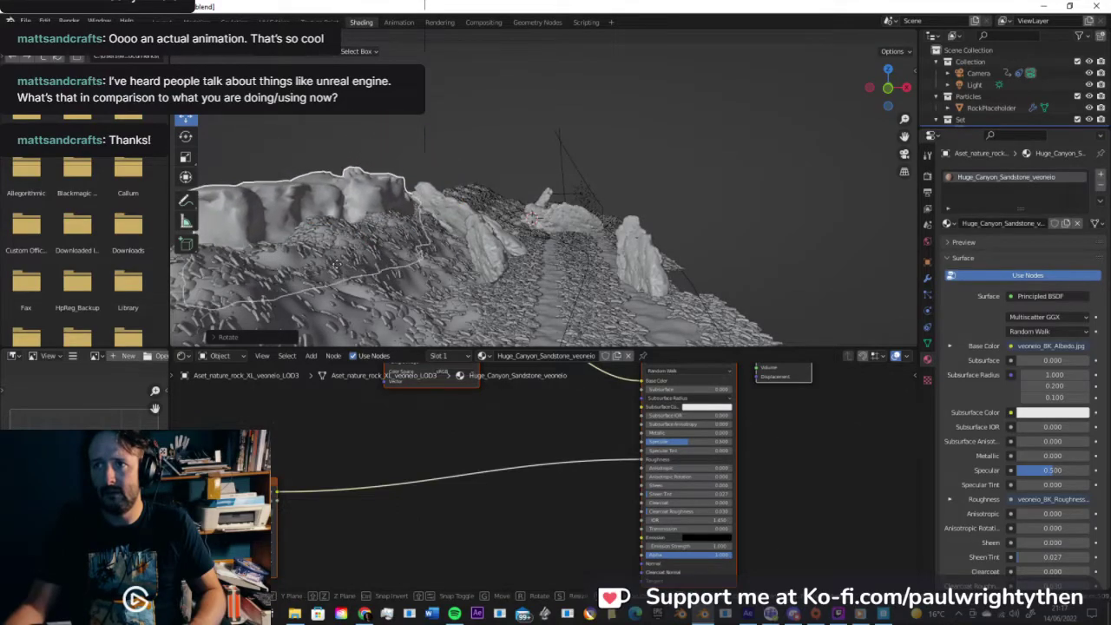
click(333, 265)
middle_drag(339, 260, 526, 175)
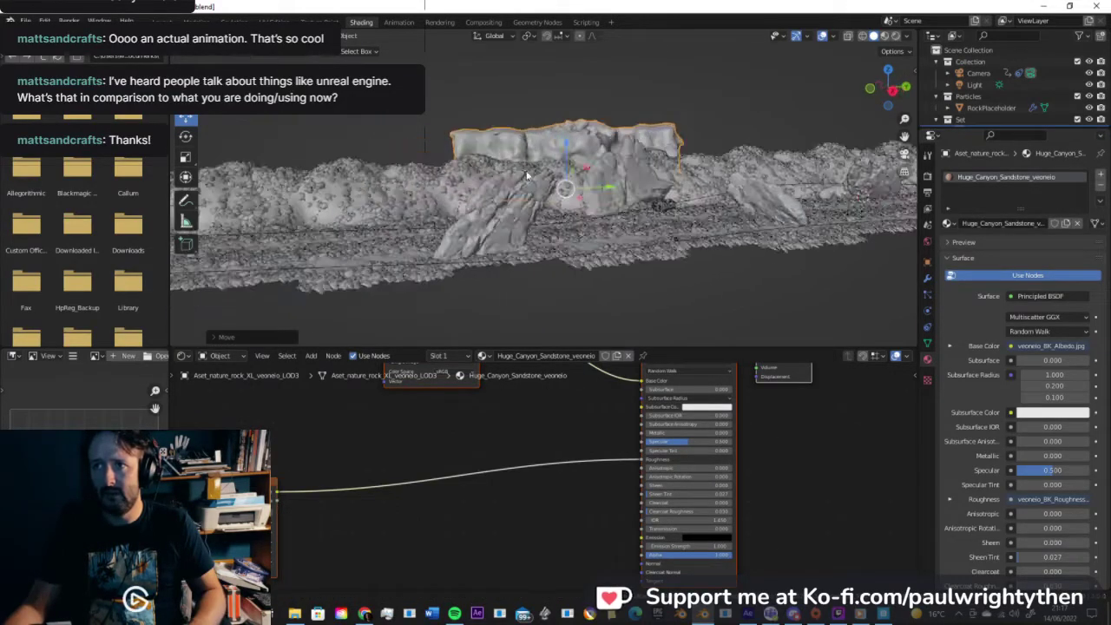
Step: Duplicate the sandstone cliff further along the back of the ridge and scale the copies to extend the rock wall
key(shift+d)
click(377, 185)
key(s)
click(469, 169)
shift+middle_drag(468, 167, 557, 127)
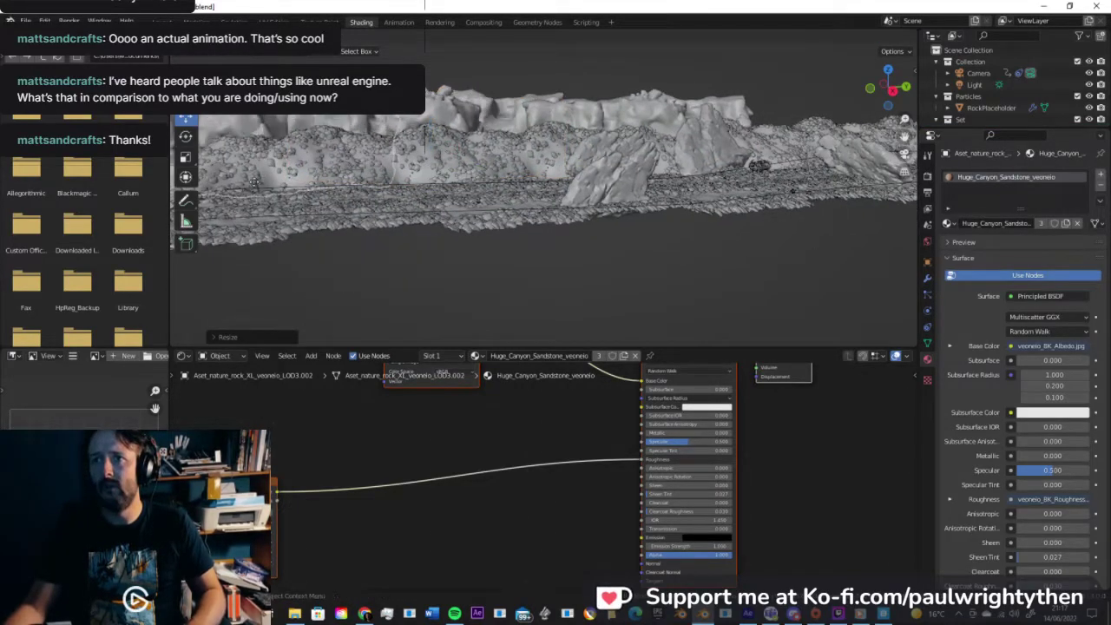
click(332, 198)
Step: Duplicate the Nordic coastal cliff nearest the ship, place the copy behind the sandstone wall, and scale it up to tower above it
click(701, 150)
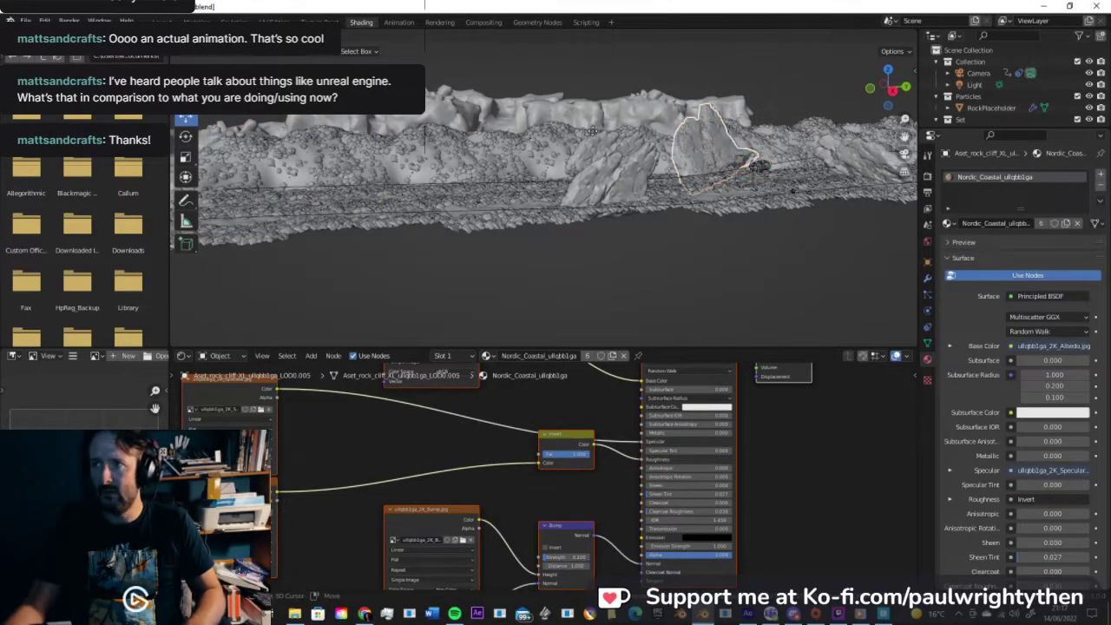
key(shift+d)
click(485, 116)
middle_drag(485, 116, 563, 154)
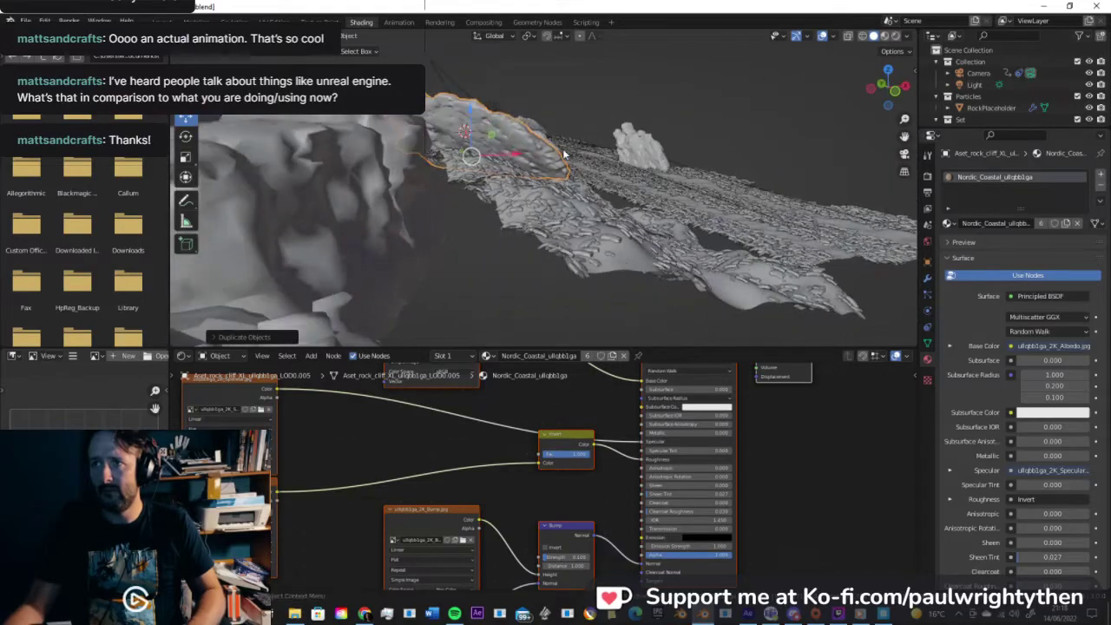
scroll(563, 153, down, 4)
middle_drag(506, 182, 496, 214)
drag(540, 179, 440, 180)
click(413, 187)
key(s)
click(470, 184)
middle_drag(470, 185, 346, 158)
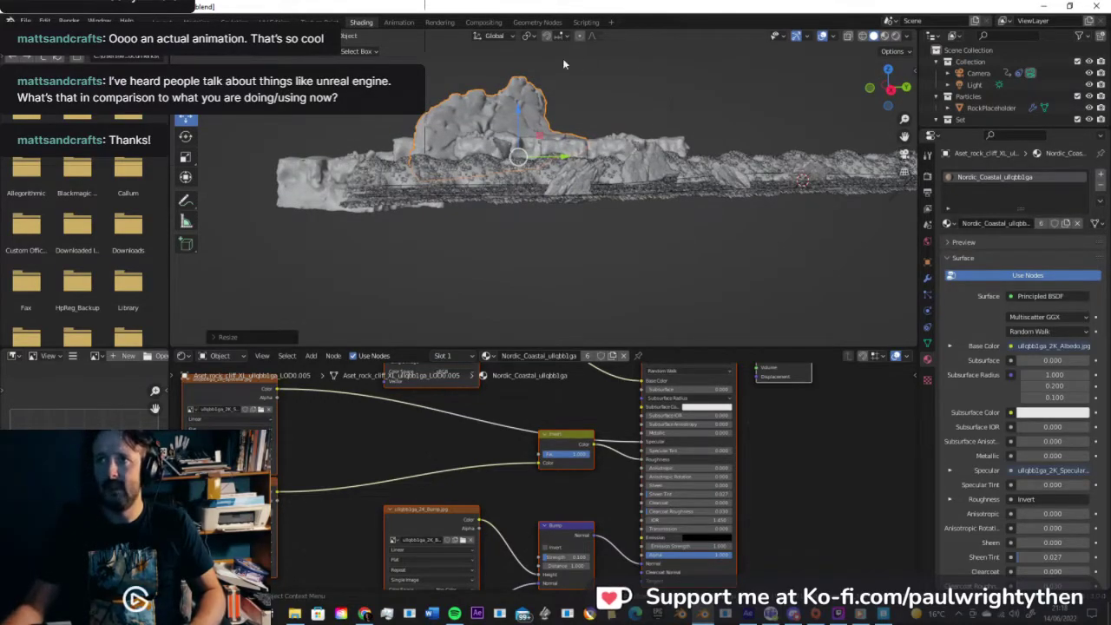
Step: Play the ship's flight in the Animation workspace to check the new background cliffs, and scrub to frame 77
click(391, 24)
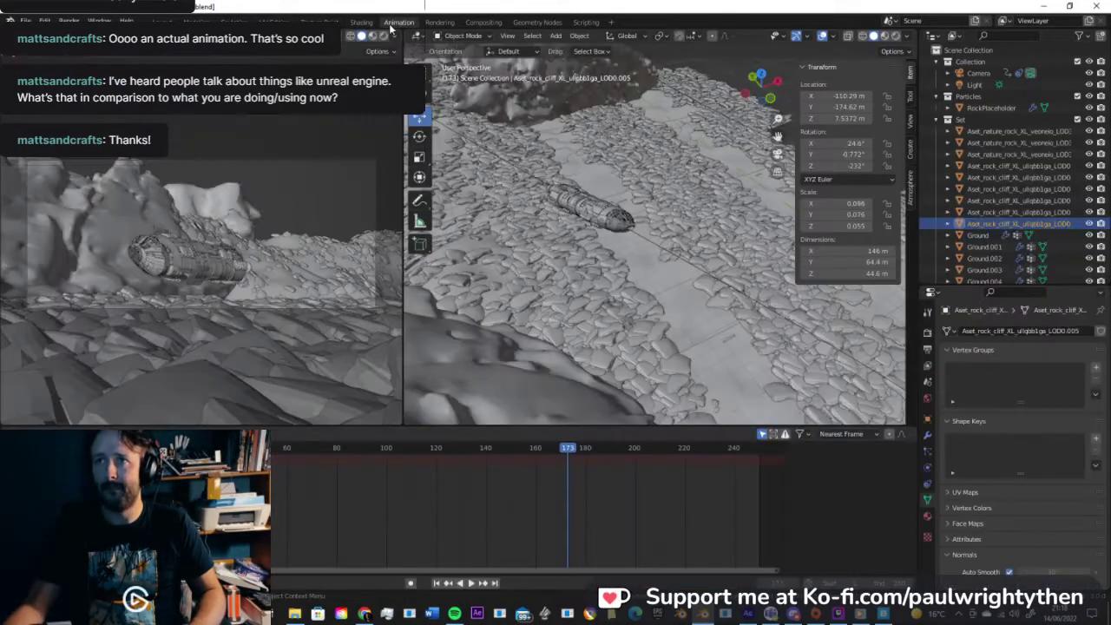
key(space)
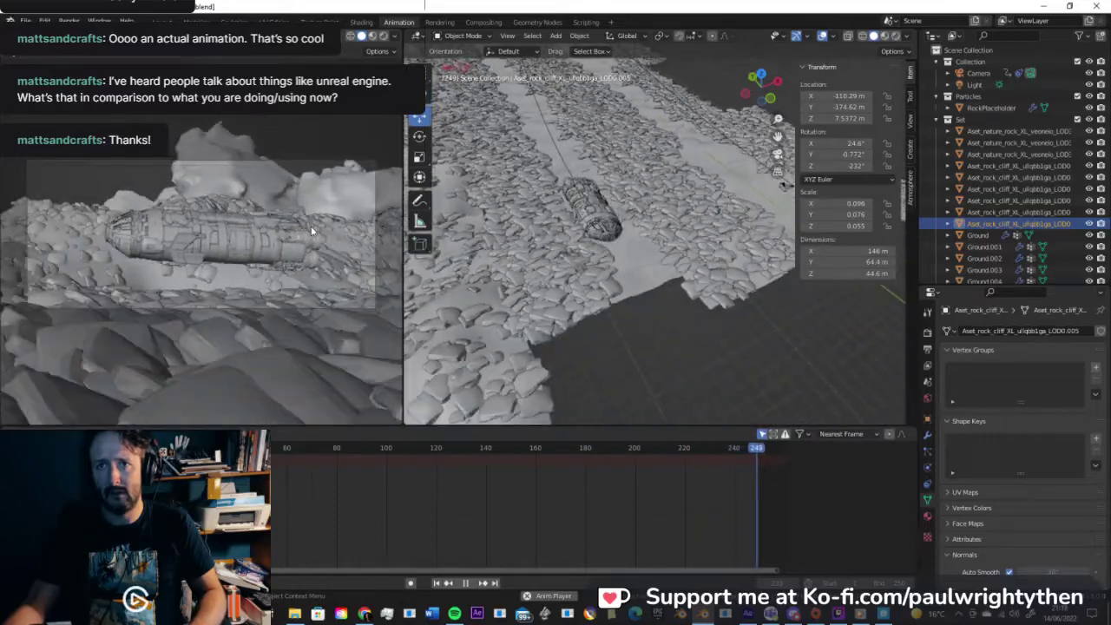
key(space)
mouse_move(322, 448)
mouse_down()
mouse_move(440, 448)
mouse_move(330, 449)
mouse_up()
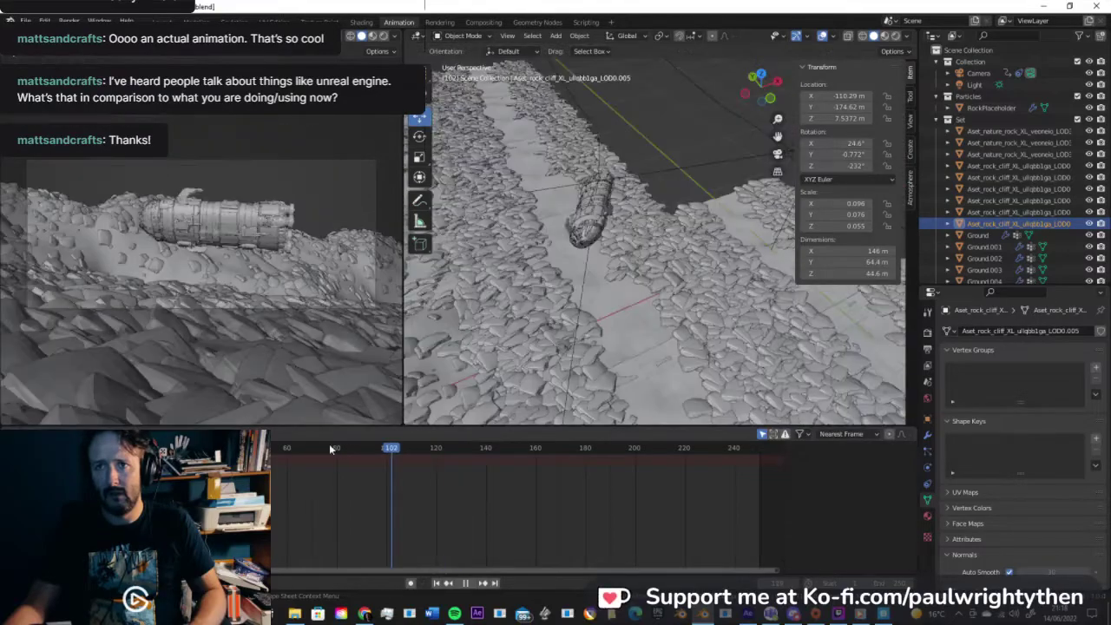
Step: Duplicate a sandstone cliff and the large coastal cliff twice along Y, placing the coastal copies at about Y -106 m and 43 m
middle_drag(693, 253, 725, 246)
click(536, 182)
click(483, 165)
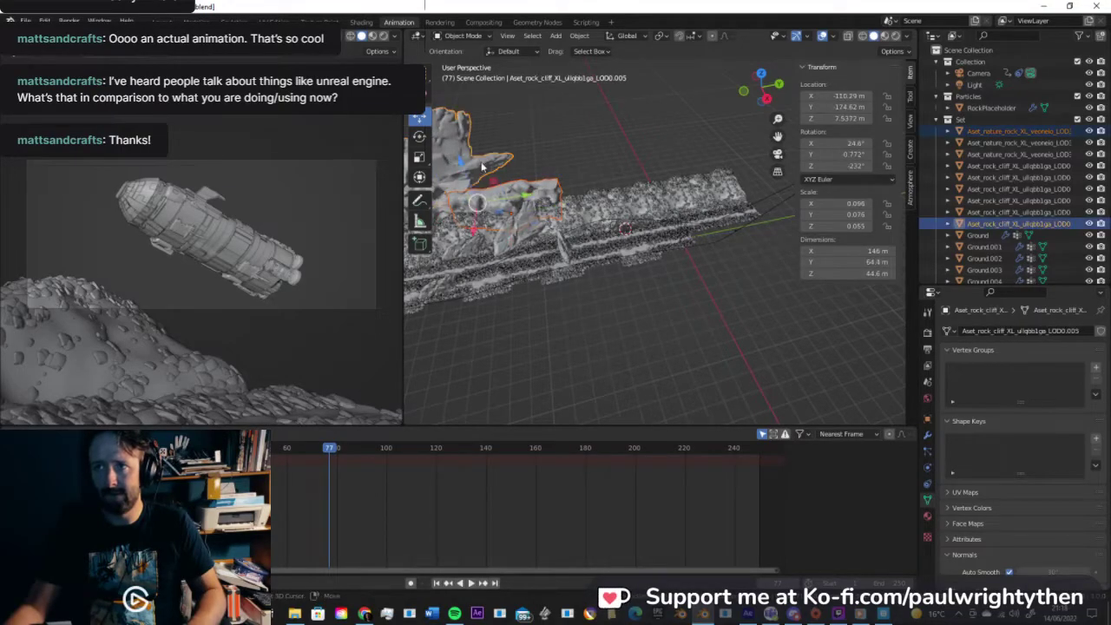
key(shift+d)
right_click(522, 195)
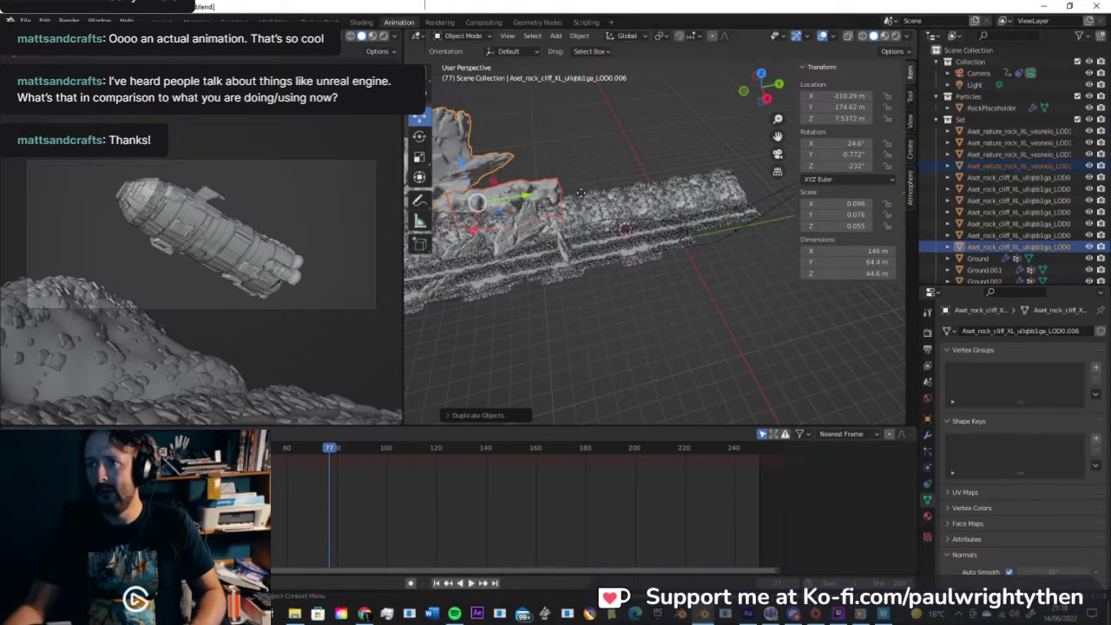
key(g)
click(630, 192)
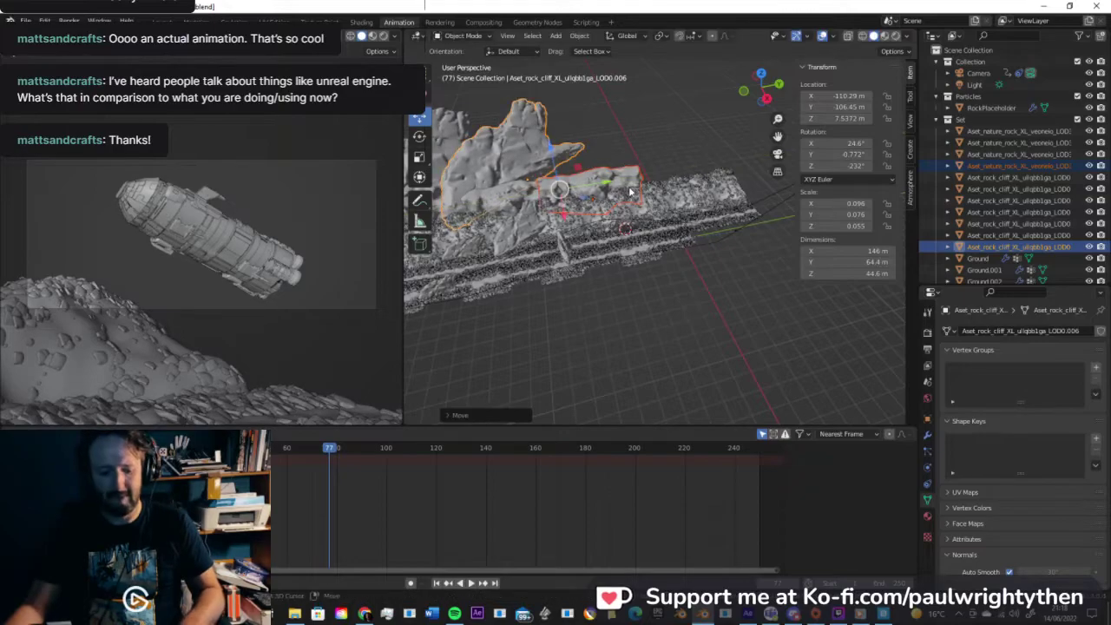
key(shift+d)
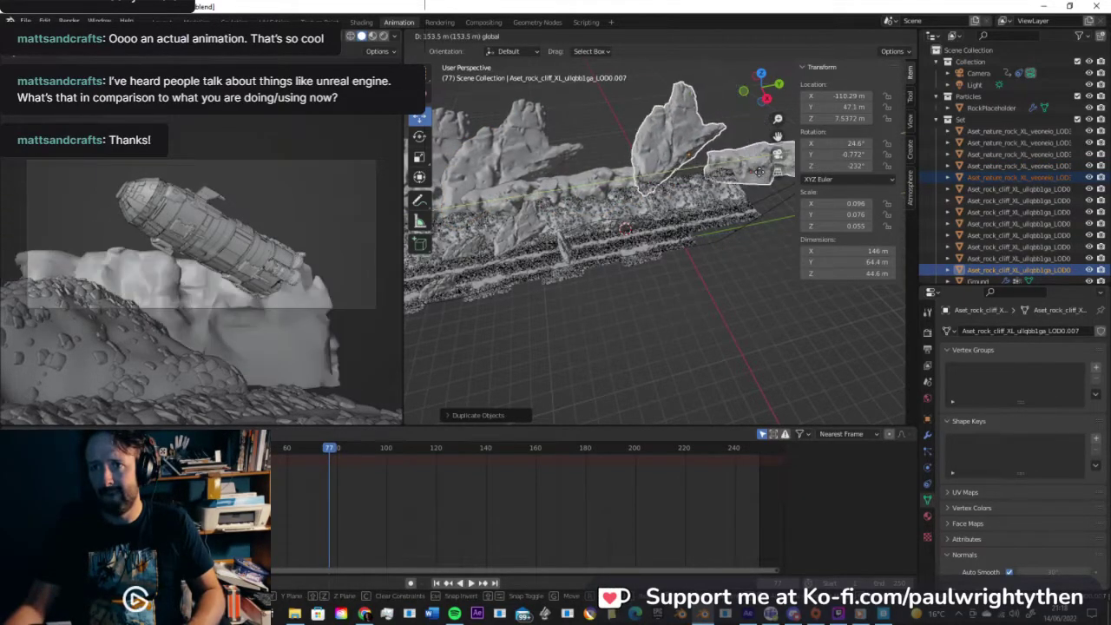
click(763, 172)
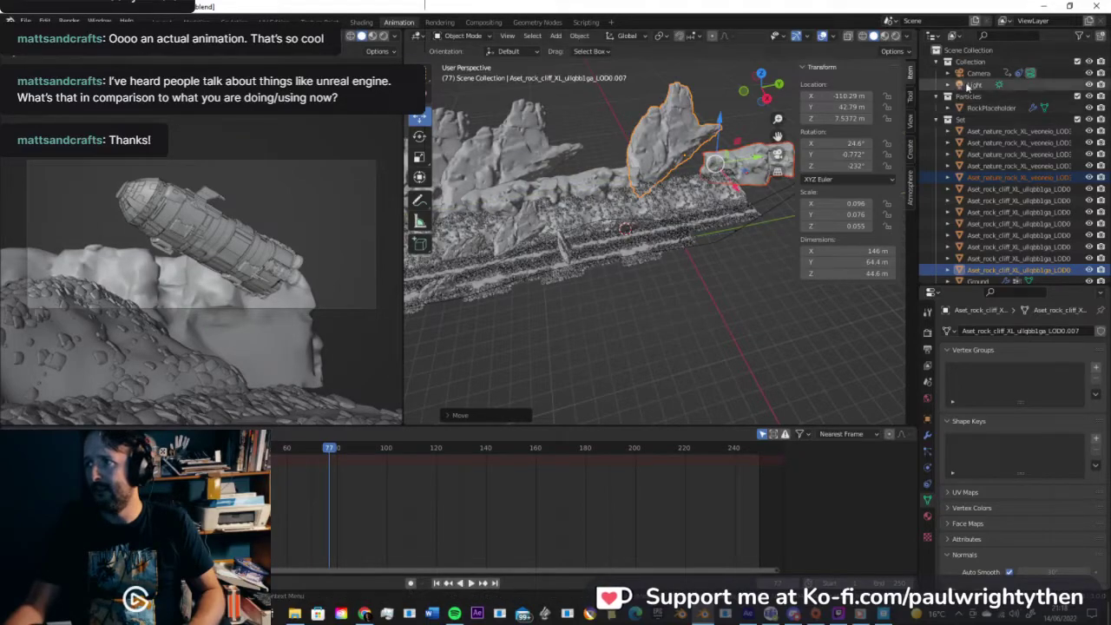
Step: Set the camera's clip end to 243 m, save the scene, and scrub to frame 79
click(977, 74)
drag(1038, 459, 1040, 458)
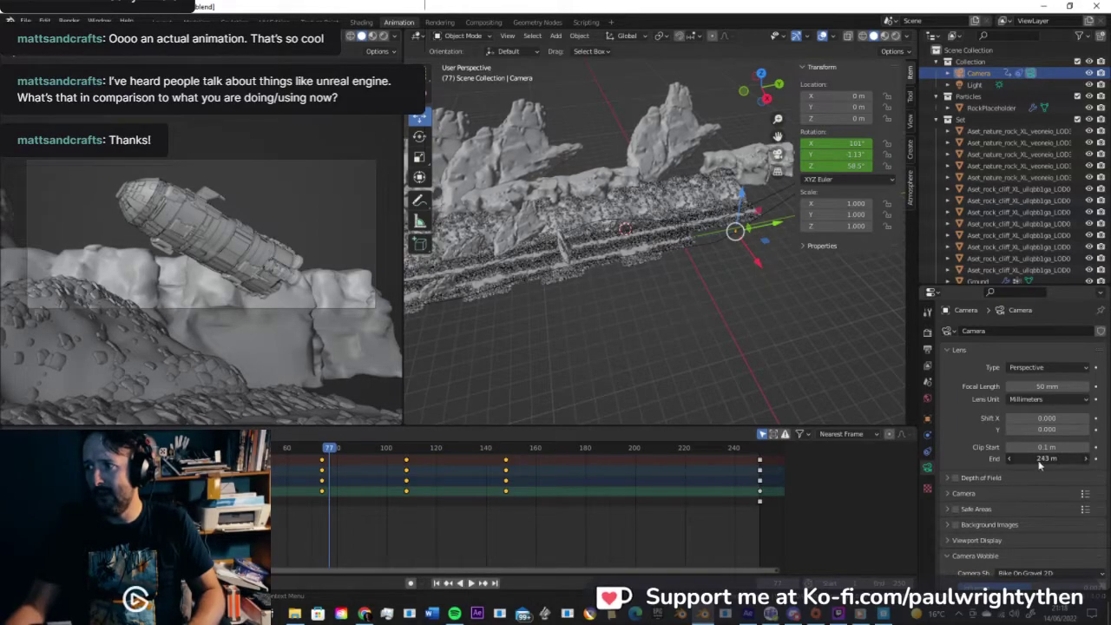
key(ctrl+s)
mouse_move(326, 457)
mouse_down()
mouse_move(295, 449)
mouse_move(292, 428)
mouse_move(335, 447)
mouse_up()
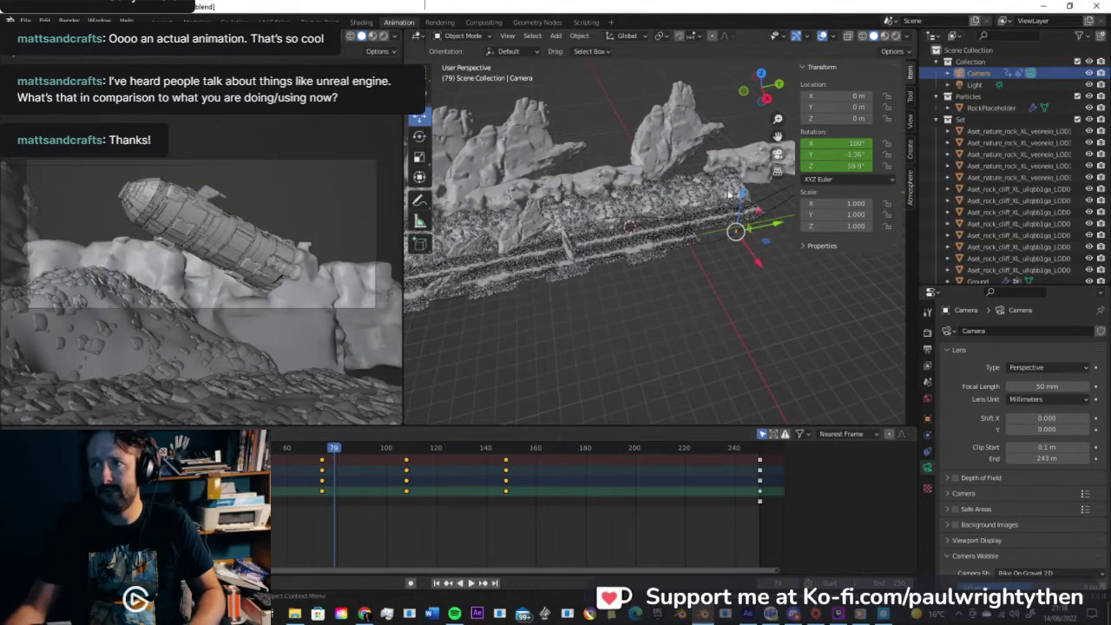
Step: Duplicate the large coastal cliff at the end of the background row and move the copy along Y to about 231 m
click(538, 224)
shift+middle_drag(537, 222, 477, 224)
key(shift+d)
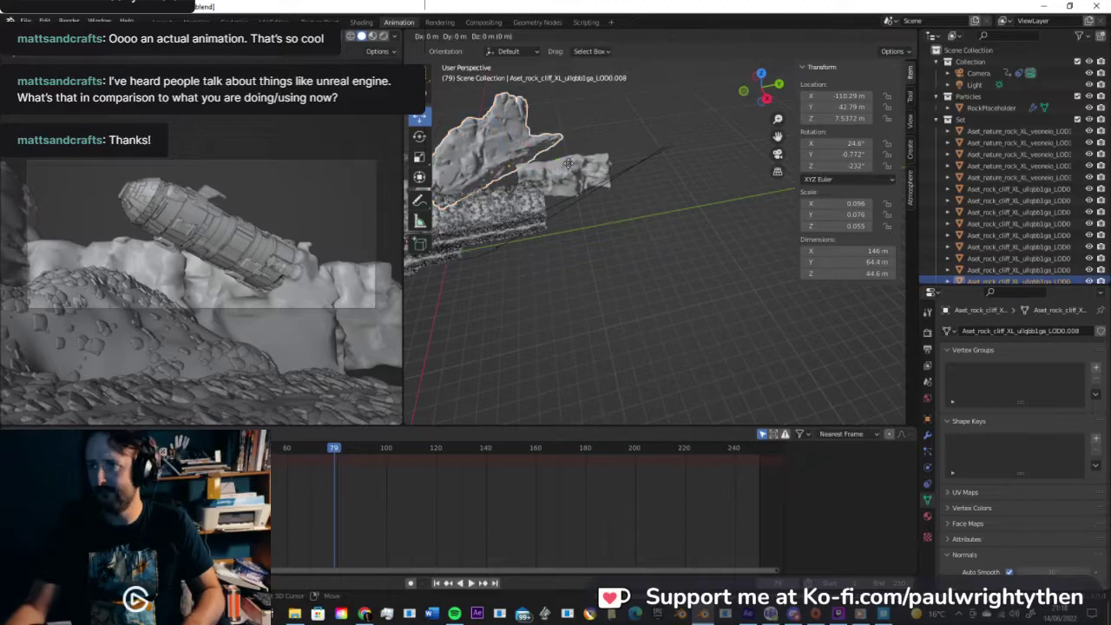
right_click(545, 162)
key(g)
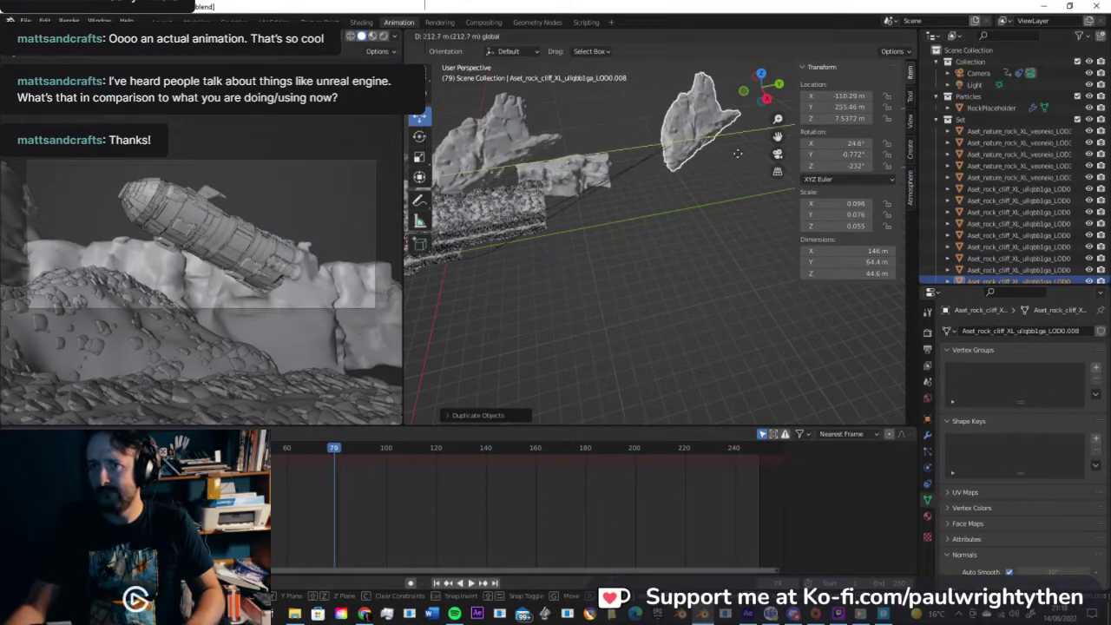
click(730, 142)
Step: At frame 59, scale the cliff copy up to about 222 m long and move it to about X -89, Y 346, Z 33 m
drag(333, 454, 285, 454)
key(s)
click(743, 139)
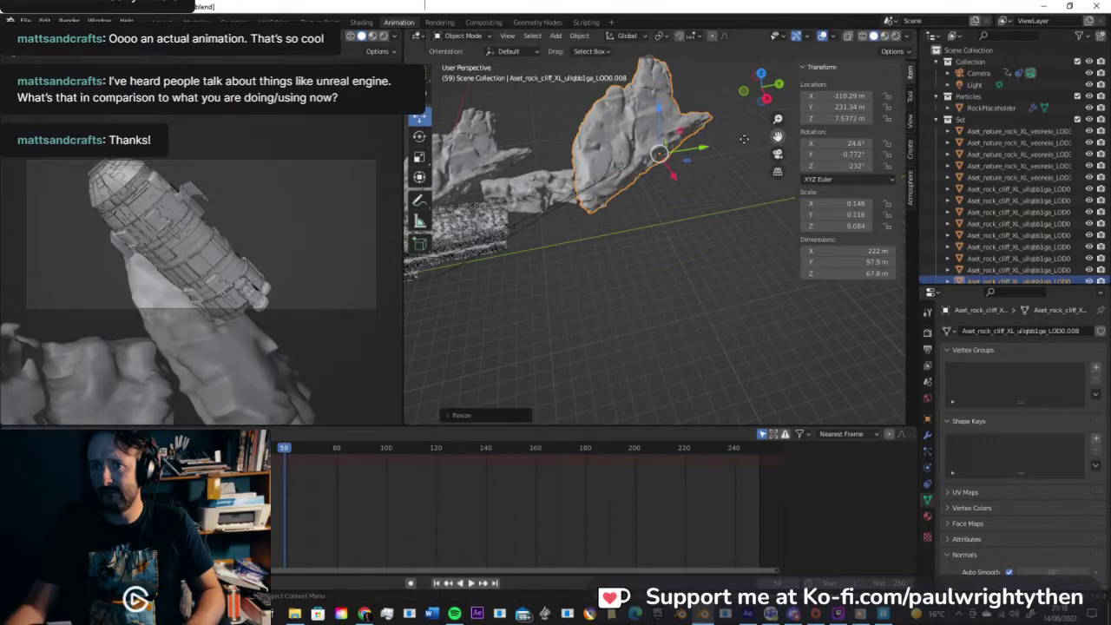
key(g)
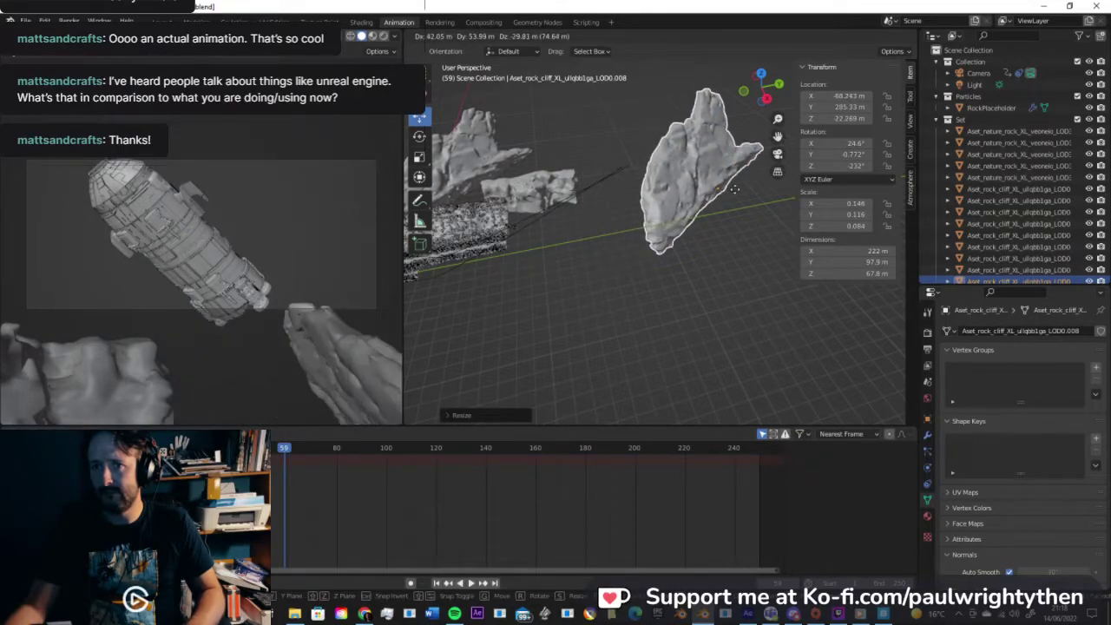
click(751, 131)
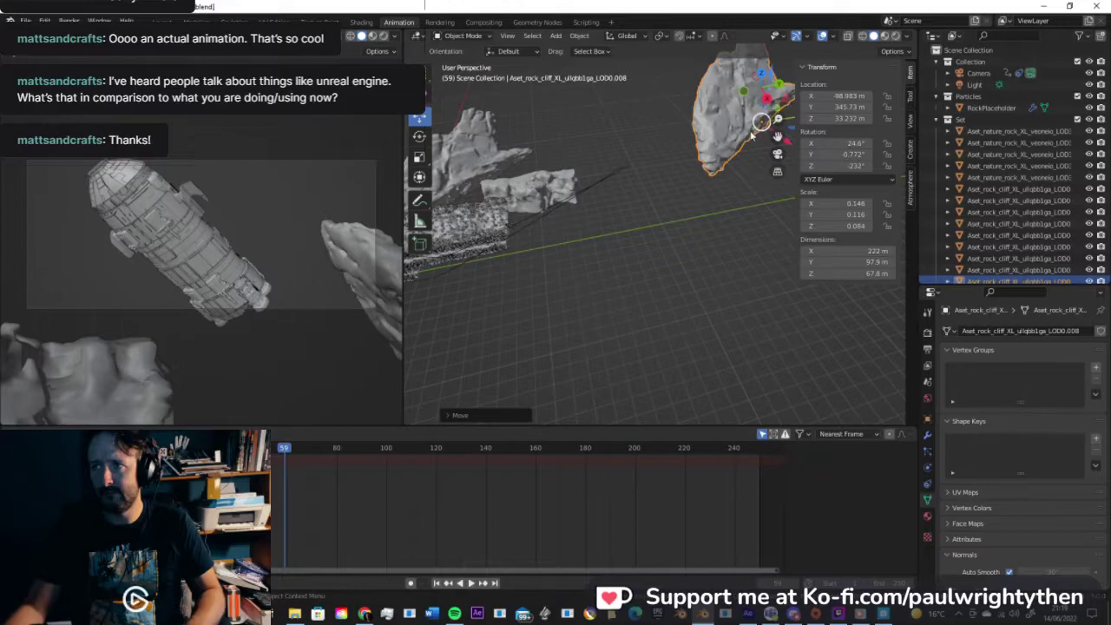
Step: Duplicate the enlarged cliff to about X -150, Y 304, Z -19 m and rotate the copy to about 108°, -33.4°, -357°
middle_drag(691, 149, 717, 142)
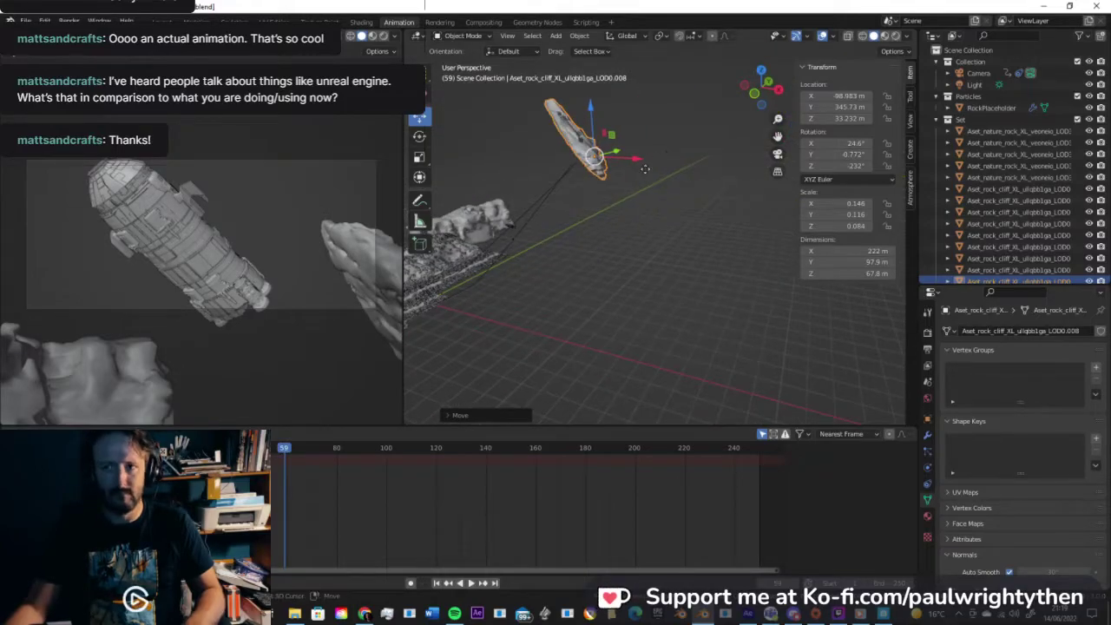
key(shift+d)
click(626, 193)
click(420, 137)
drag(562, 206, 540, 203)
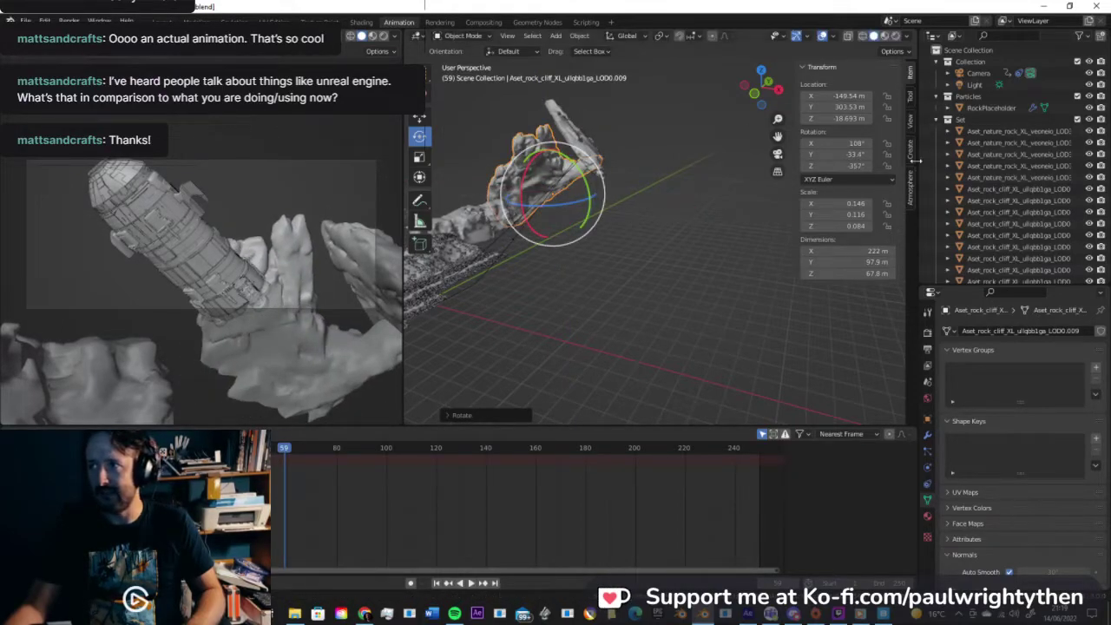
Step: Raise the camera's clip end to 366 m so the distant cliffs are included in the shot
click(978, 72)
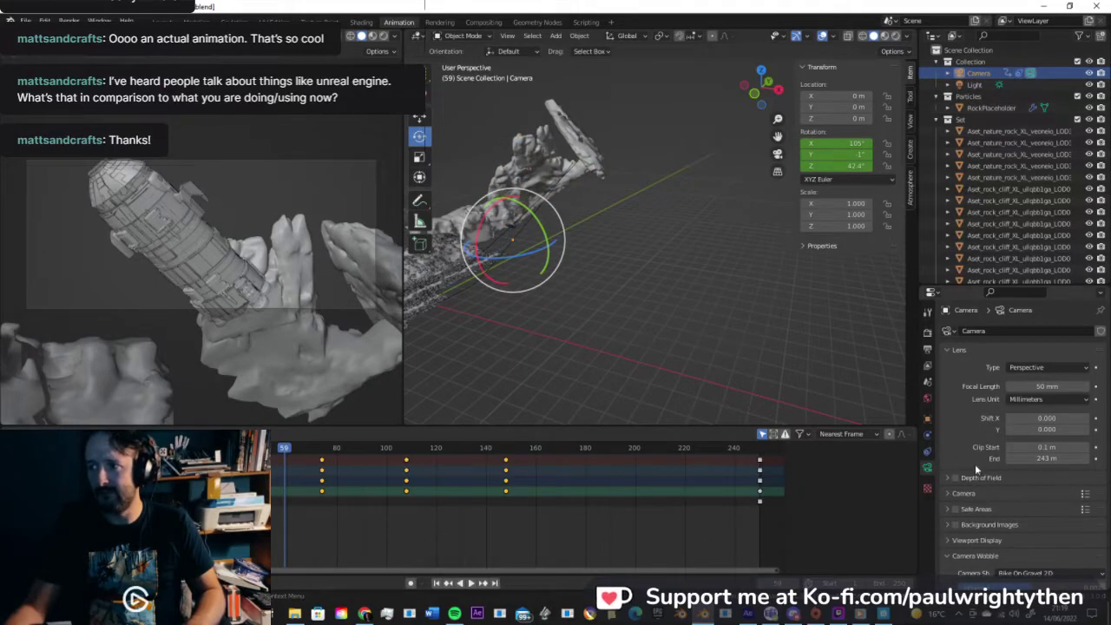
drag(1047, 458, 1062, 457)
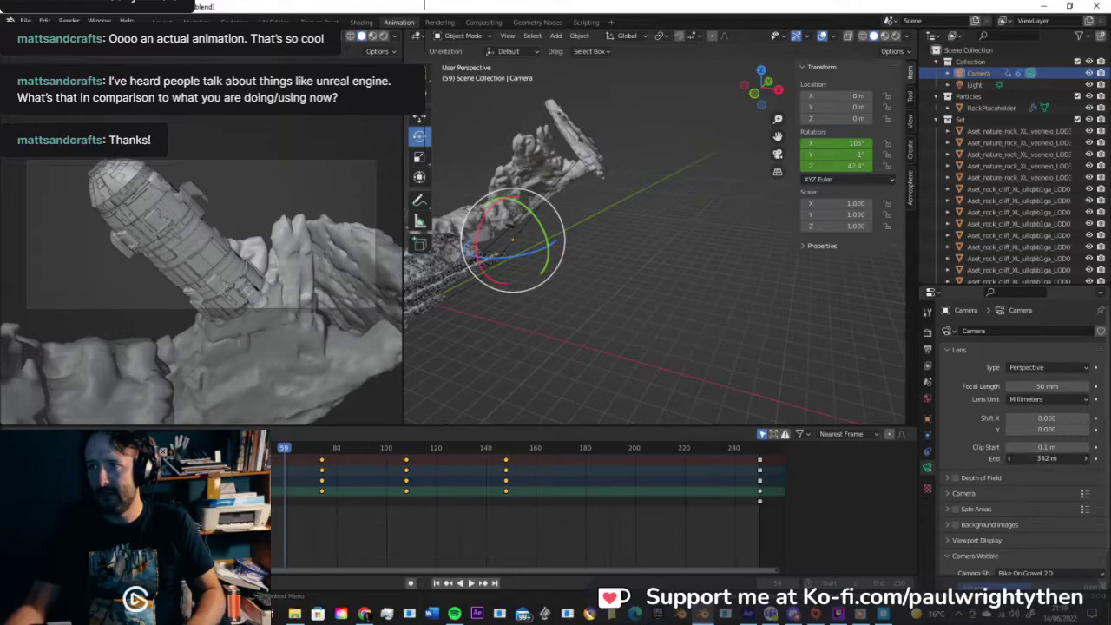
middle_drag(587, 296, 510, 426)
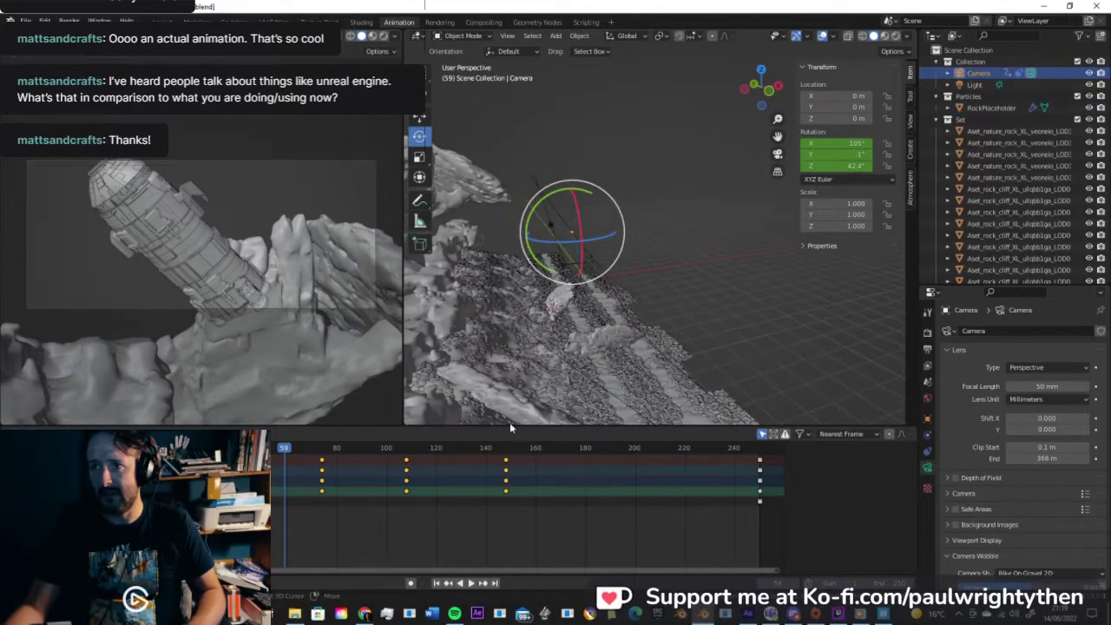
Step: Play the flight, scrub to frame 24, switch the camera view to rendered shading, and save the scene
key(space)
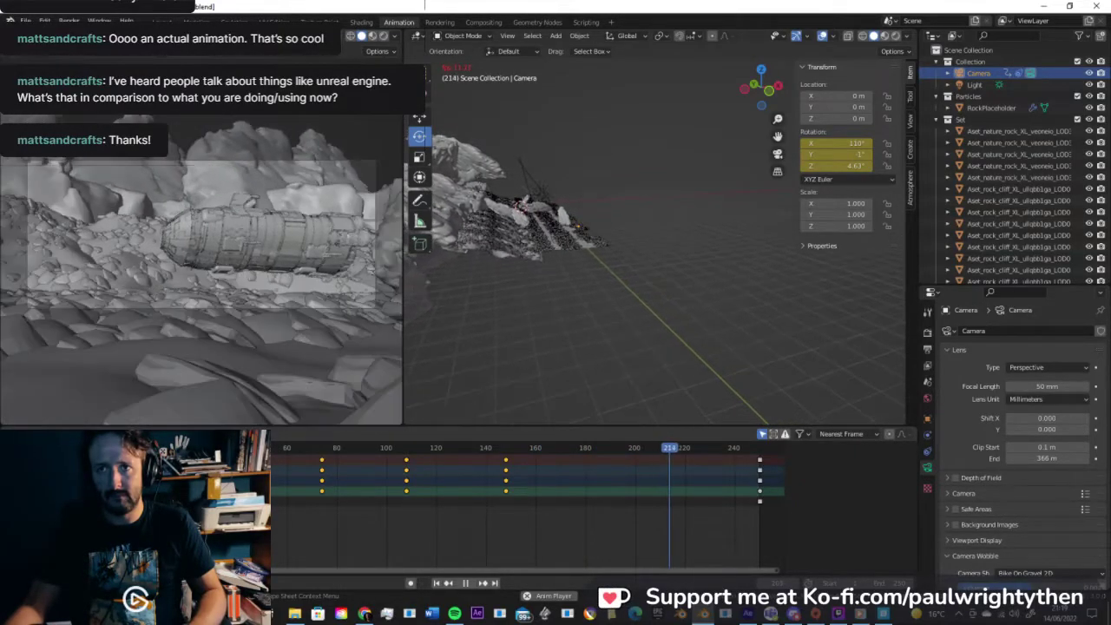
key(space)
drag(217, 448, 197, 447)
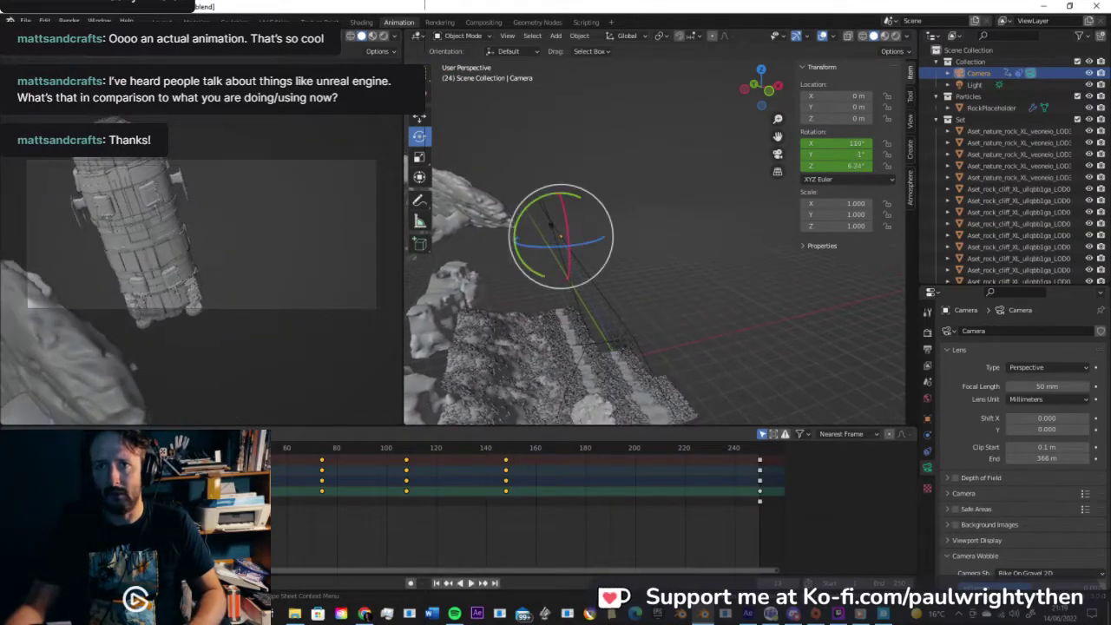
click(383, 36)
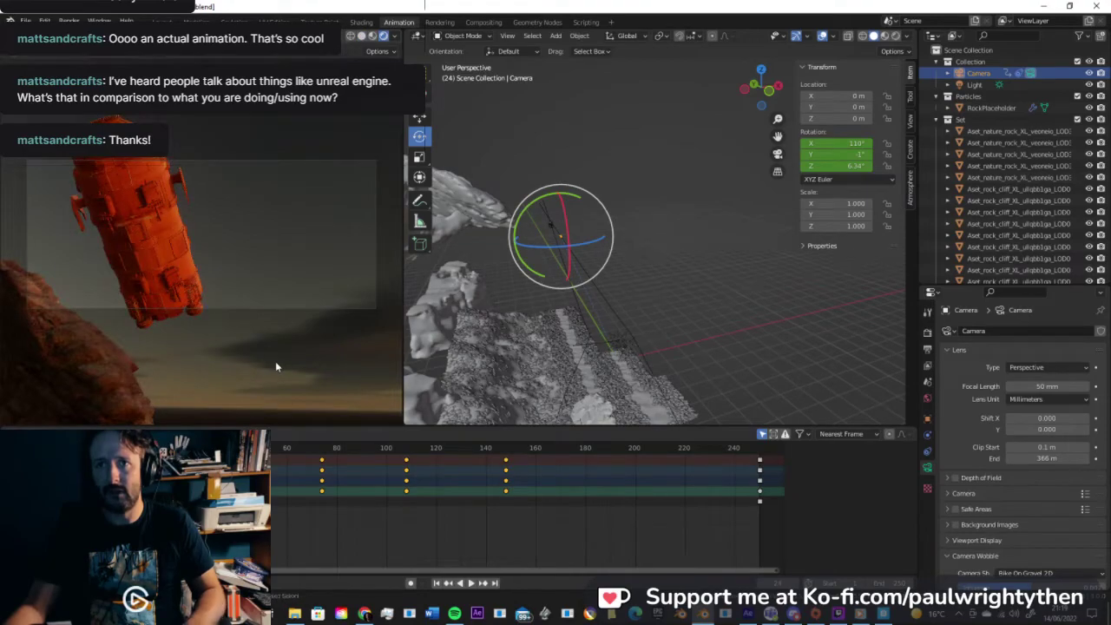
key(ctrl+s)
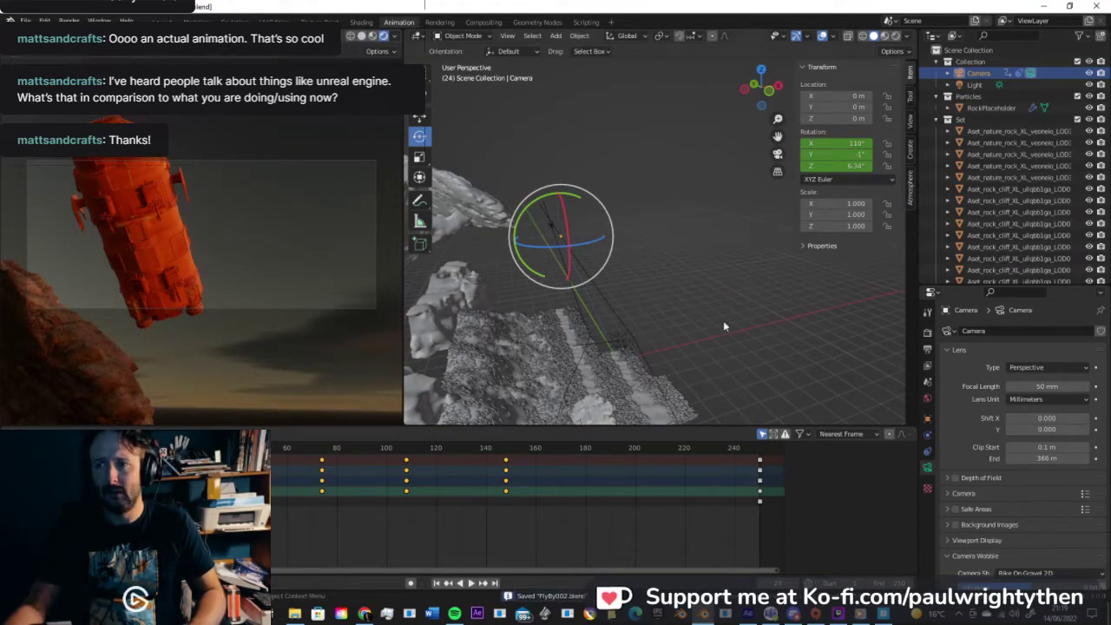
Step: Duplicate the rotated distant cliff and place the copy across the flight path at about X 47, Y 211, Z 6.7 m
middle_drag(548, 261, 705, 279)
click(508, 245)
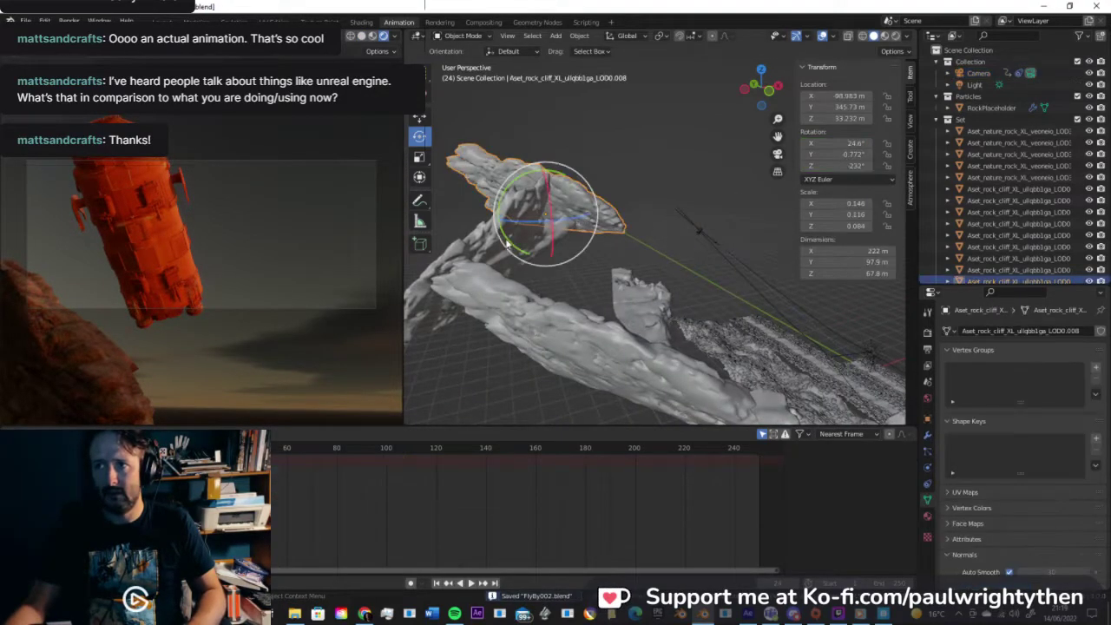
key(shift+d)
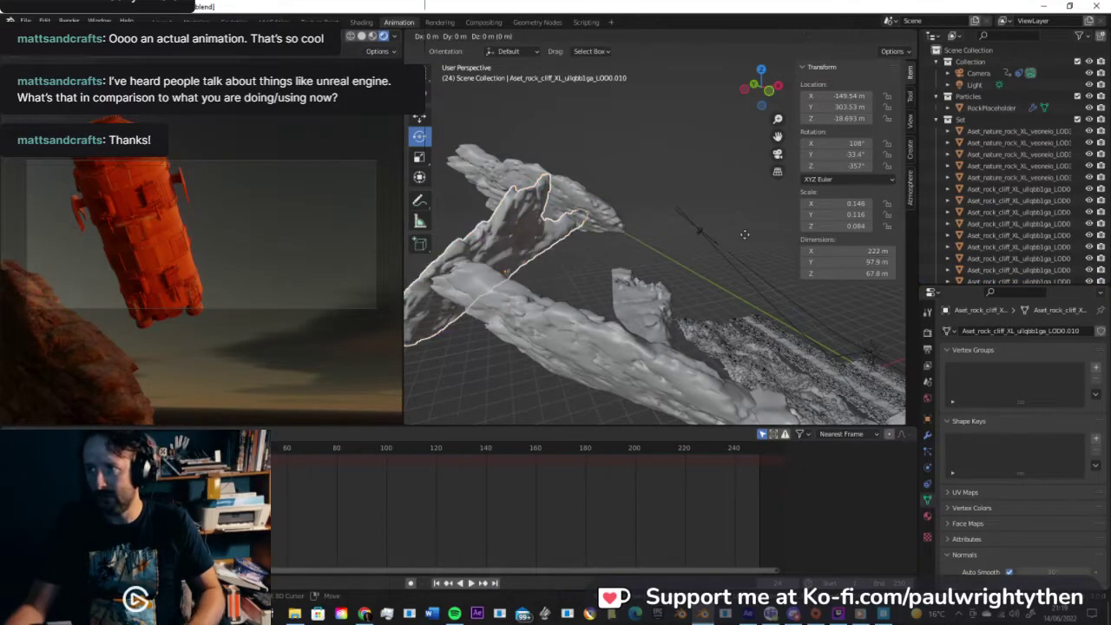
click(758, 270)
middle_drag(757, 271, 680, 280)
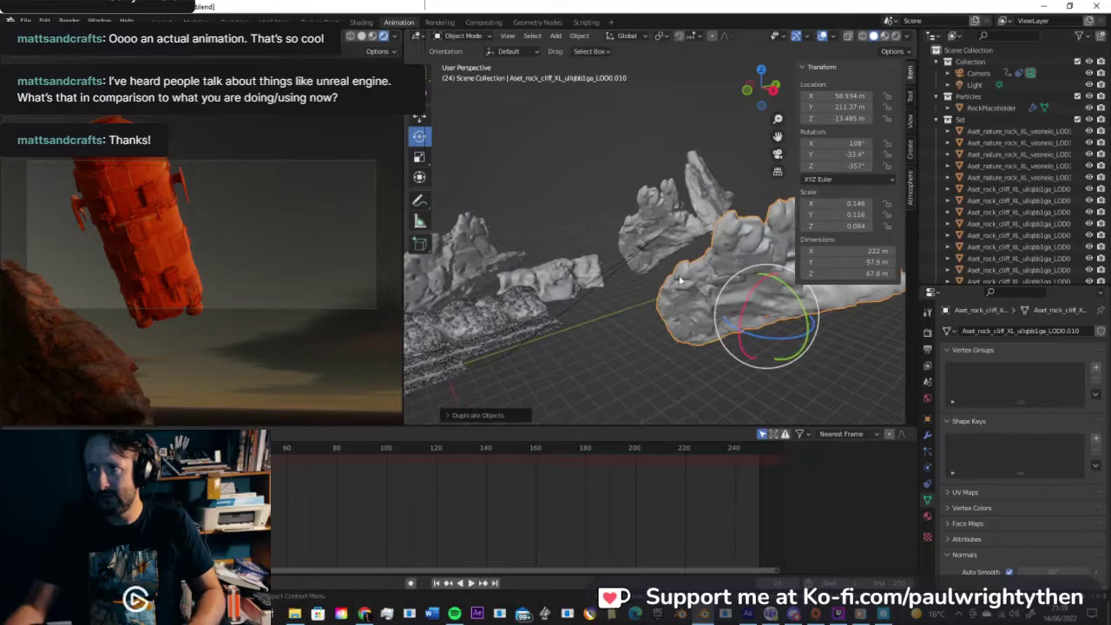
click(420, 117)
drag(808, 332, 754, 240)
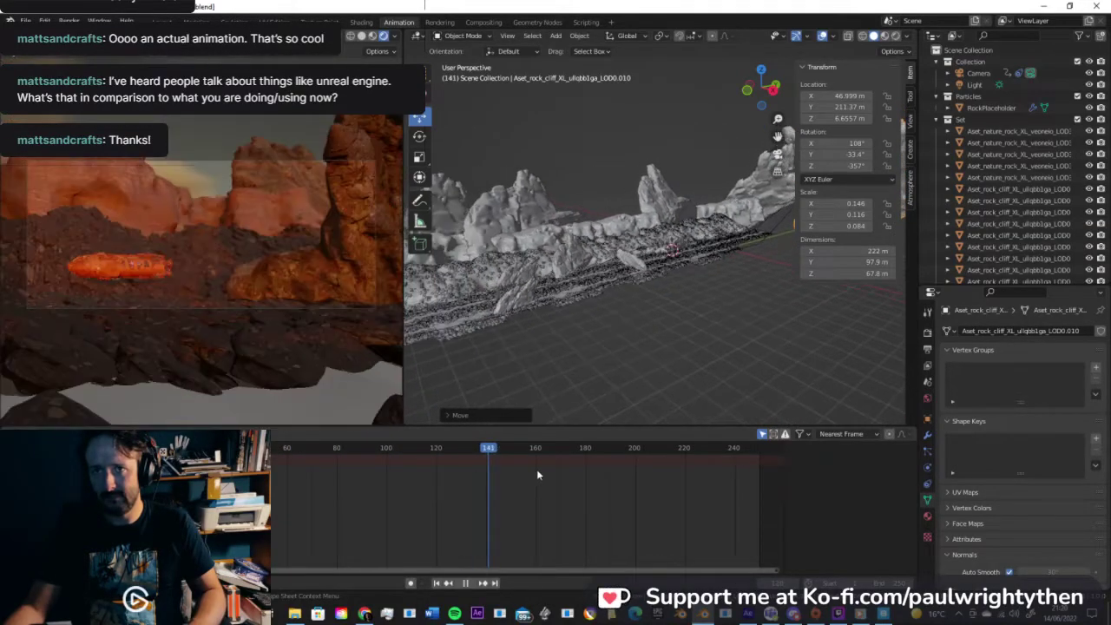
Step: Scrub to frame 109, render a still image to check the shot, and close the render result
shift+right_drag(550, 470, 407, 463)
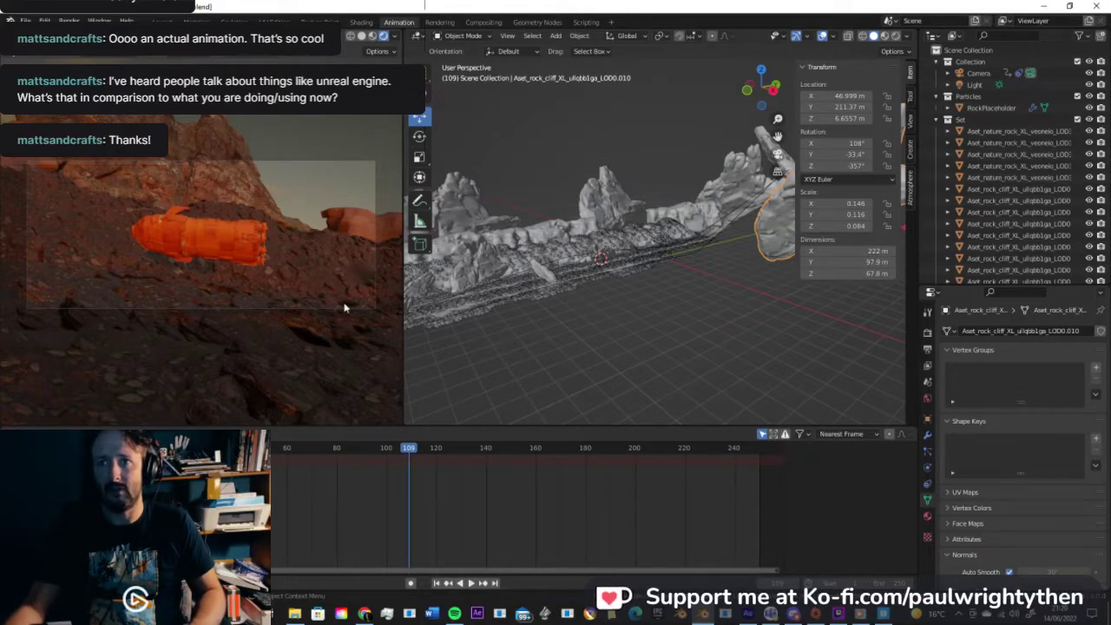
key(F12)
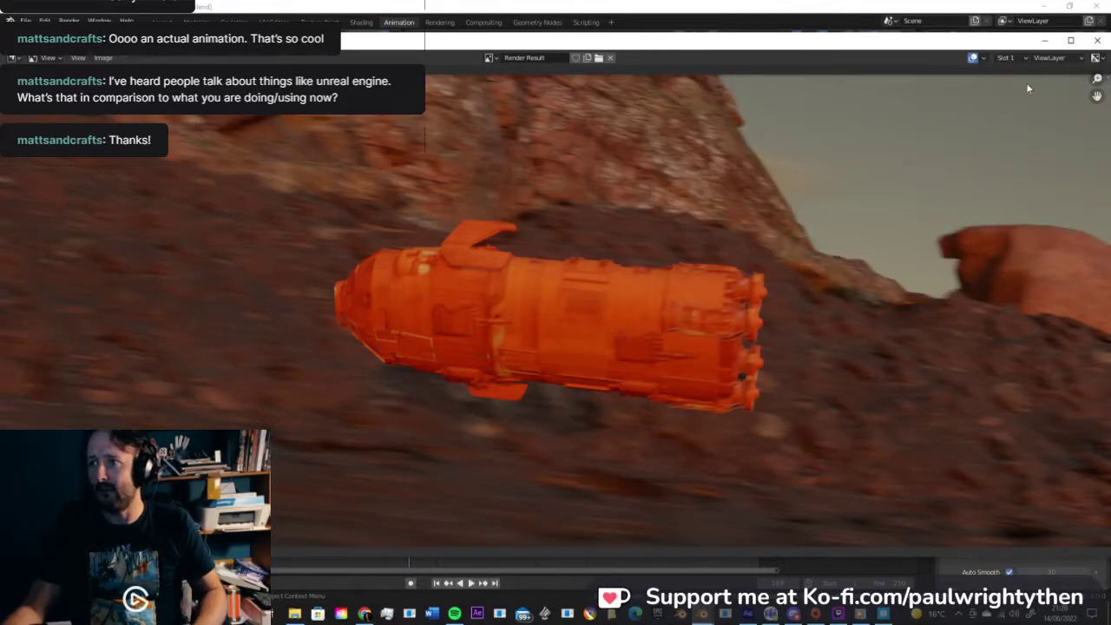
click(1098, 44)
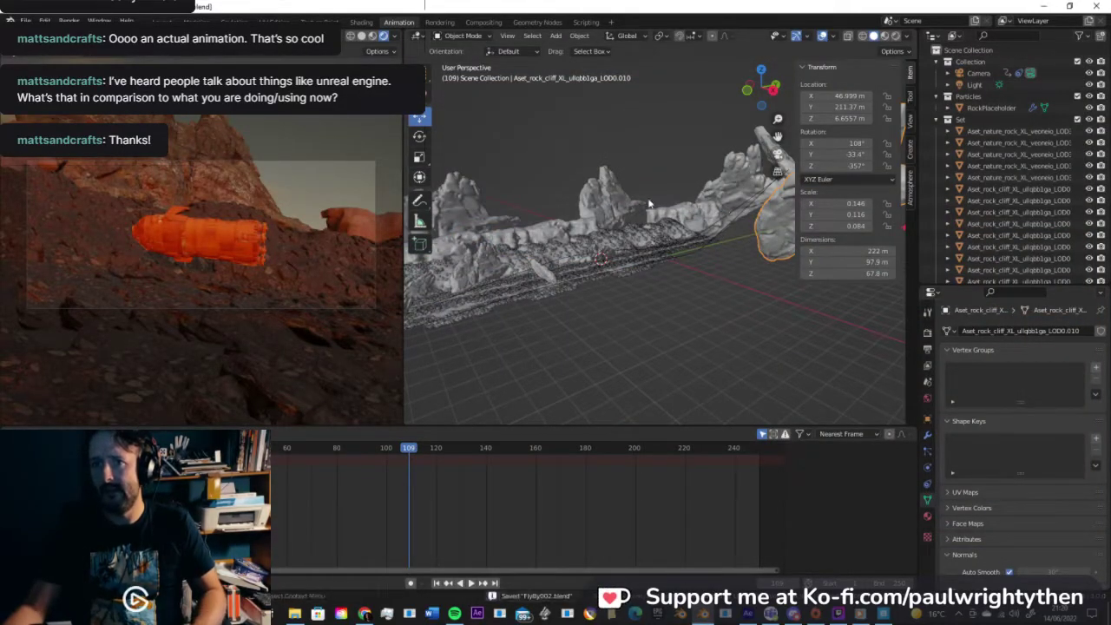
Step: Add a Volume Scatter shader with density 0.006 to the world's volume and save the scene
click(926, 399)
click(958, 465)
click(949, 445)
click(1021, 459)
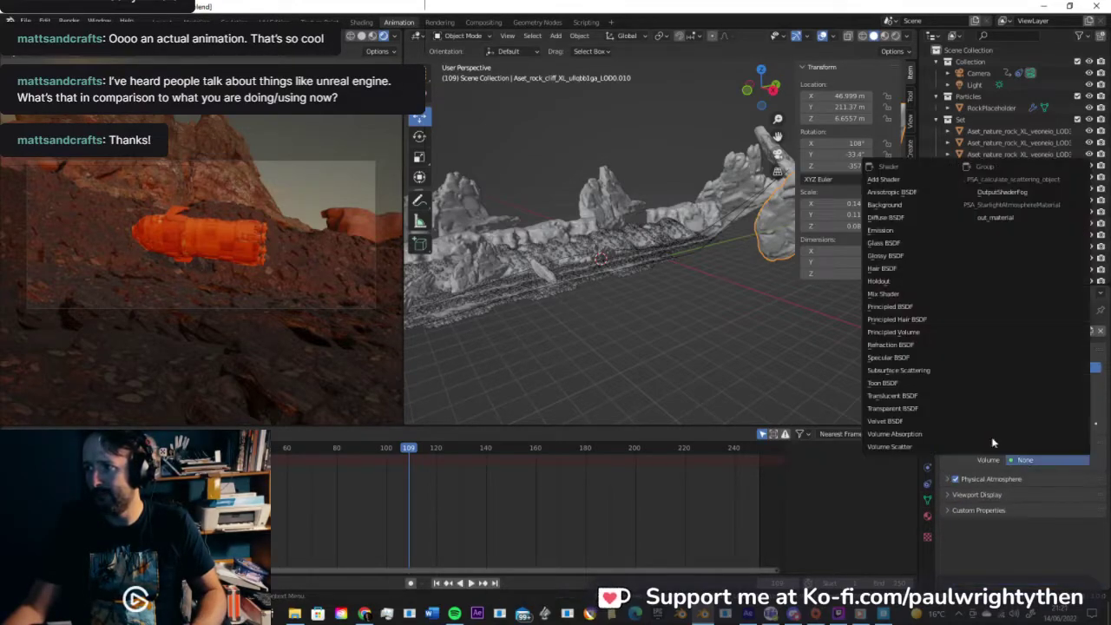
click(911, 447)
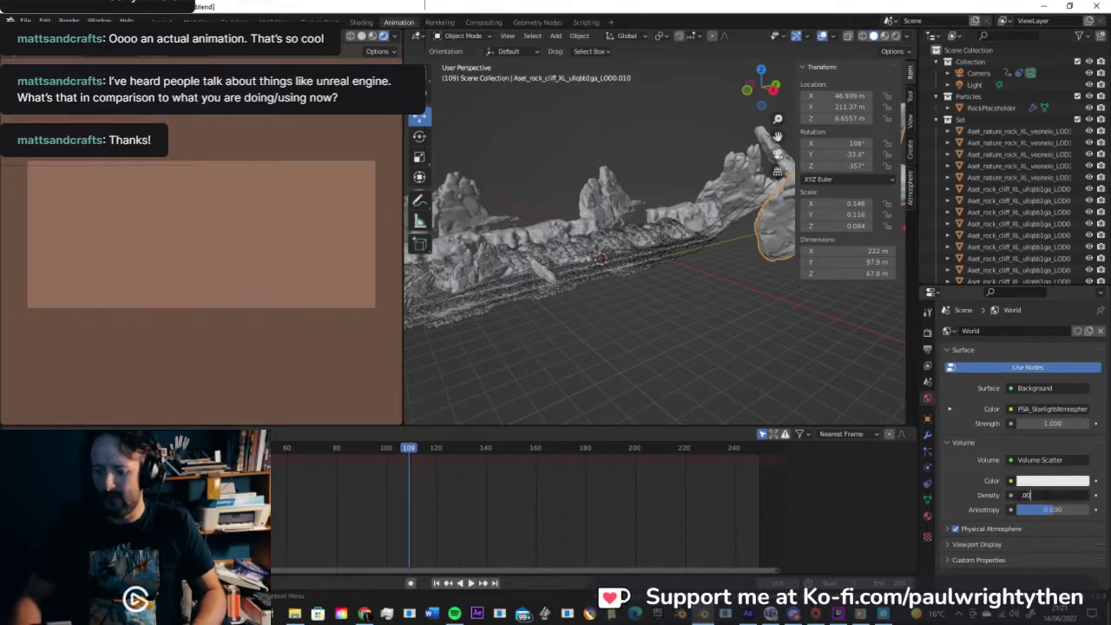
key(Return)
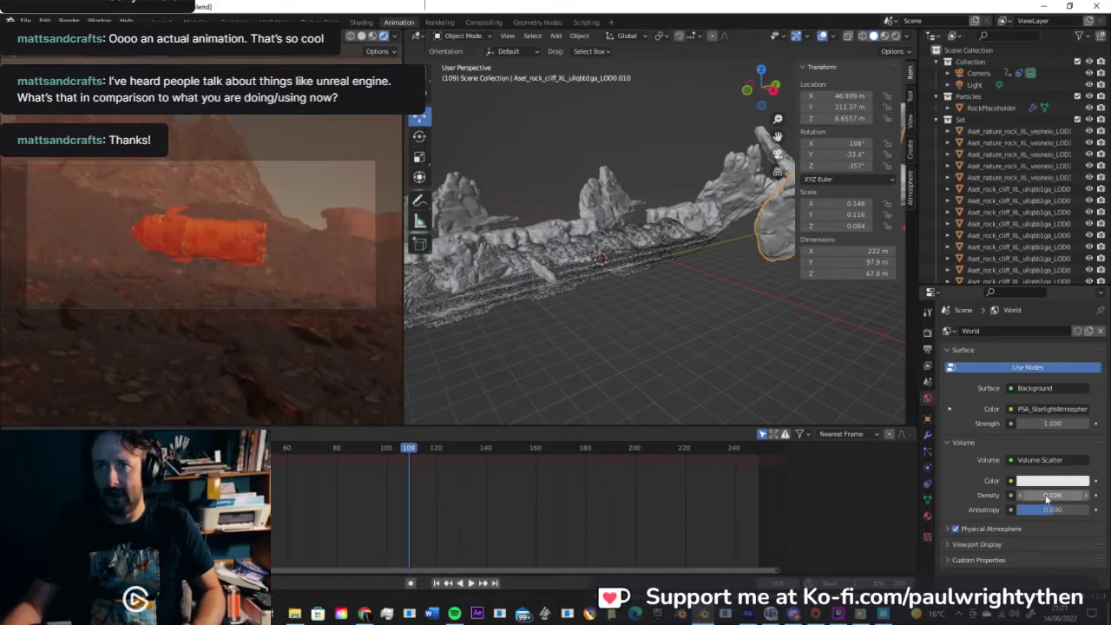
key(ctrl+s)
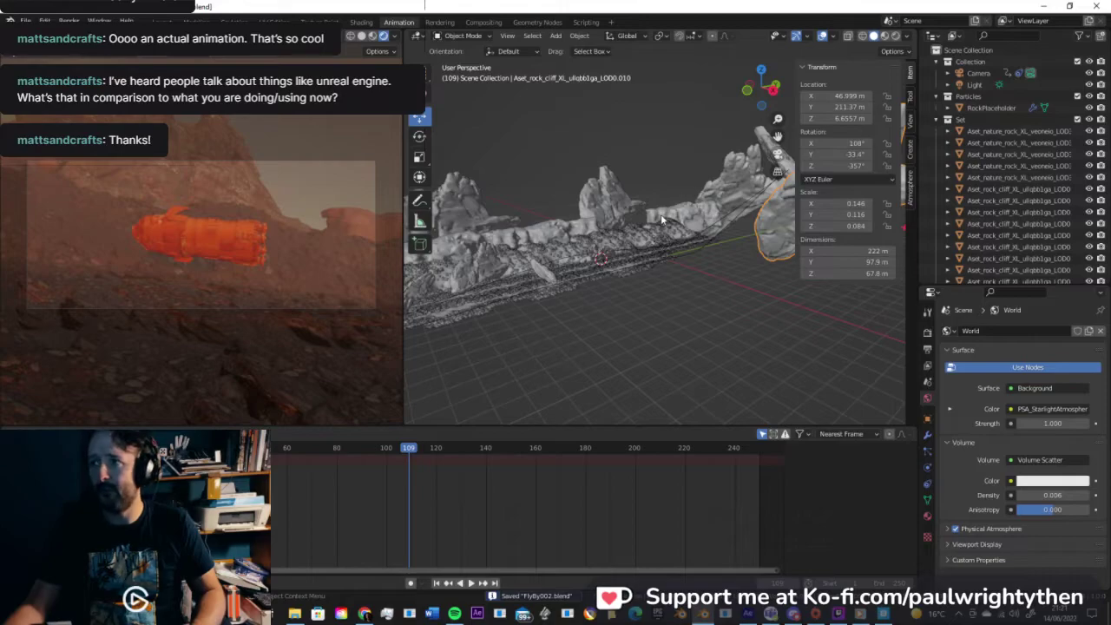
Step: Add a cube to the scene and move it into a new collection named Fog
middle_drag(763, 254, 835, 243)
middle_drag(786, 241, 716, 255)
key(shift+a)
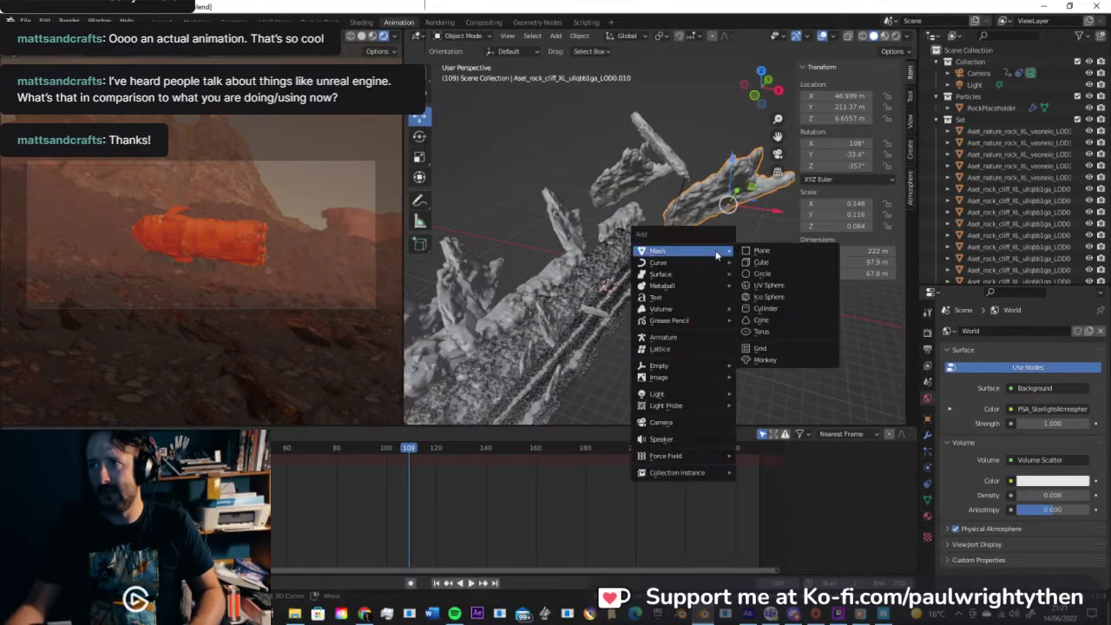
click(763, 262)
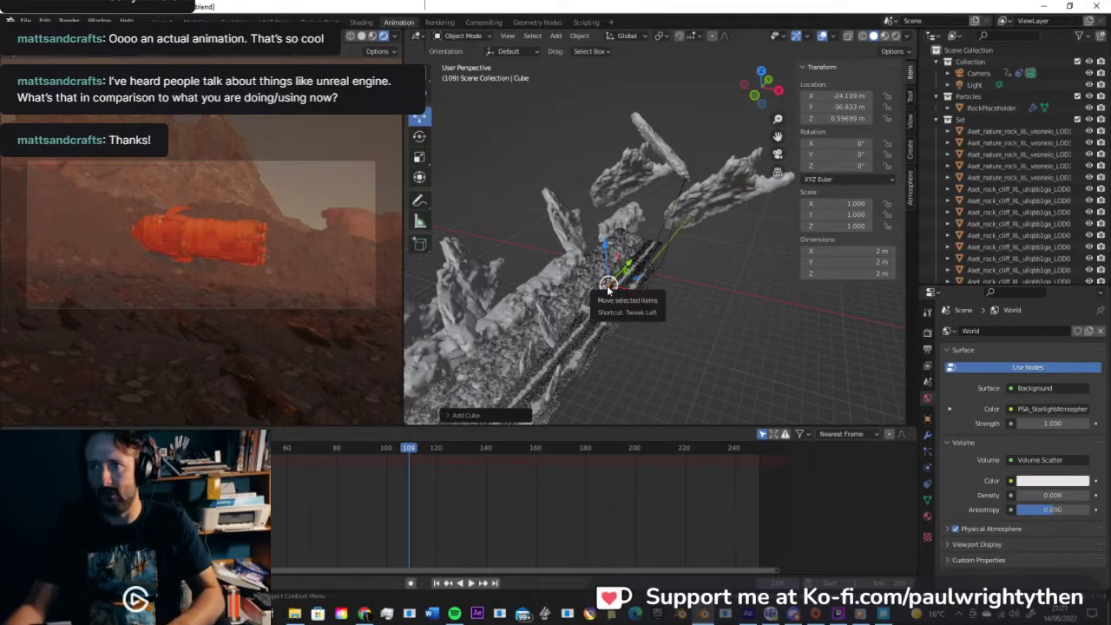
key(m)
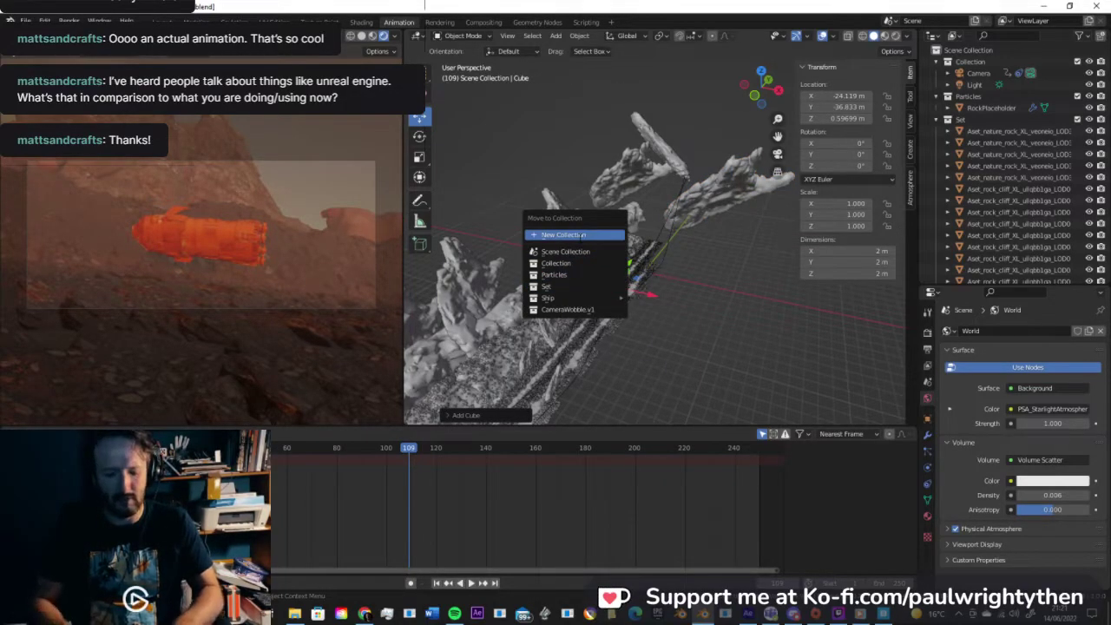
click(564, 235)
text(Fog)
key(Return)
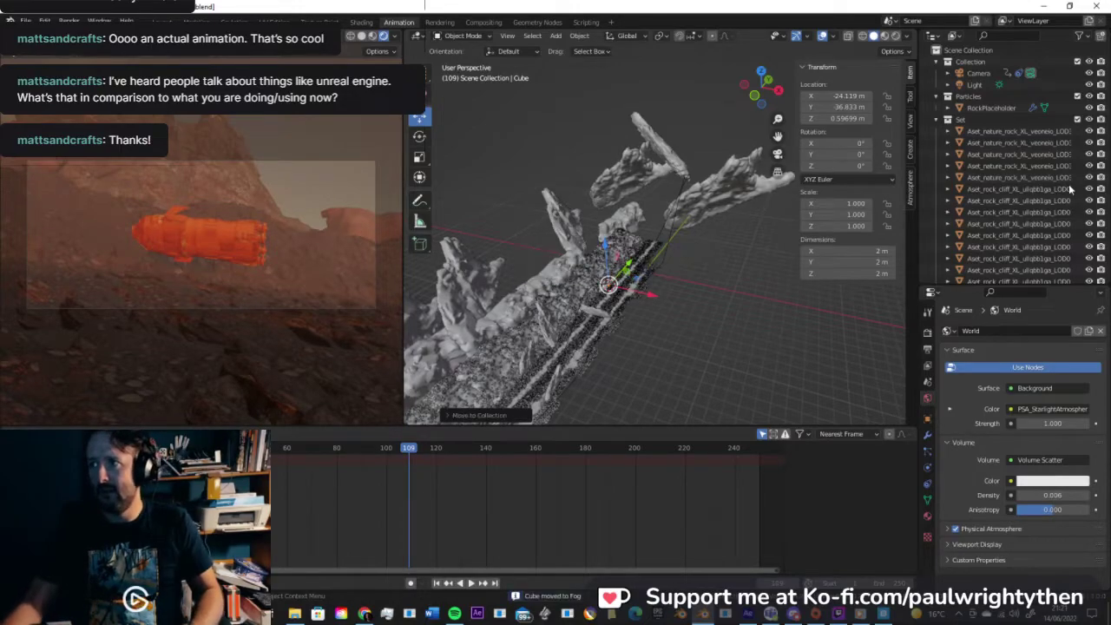
Step: Locate the new cube in the scene hierarchy and rename it Fog
key(KP_Decimal)
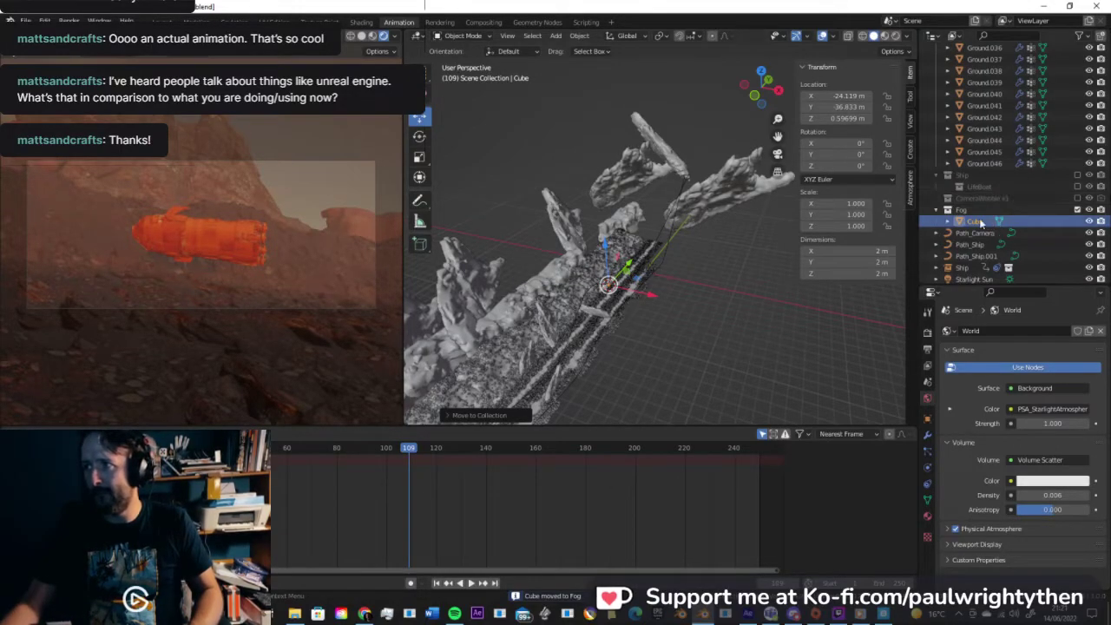
double_click(982, 222)
text(F)
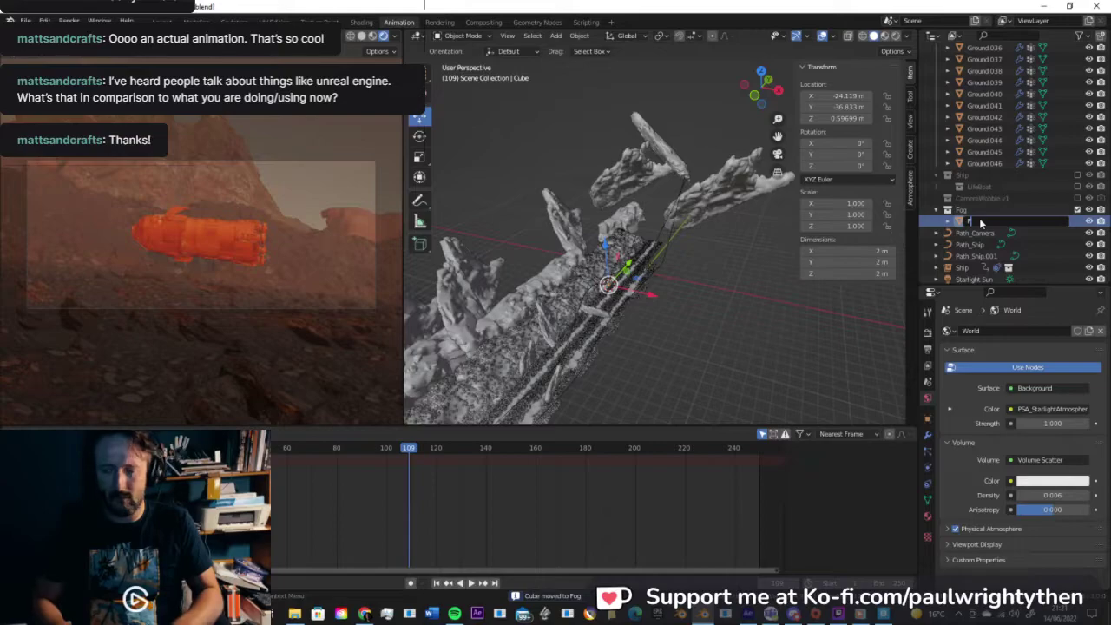
text(og)
key(Return)
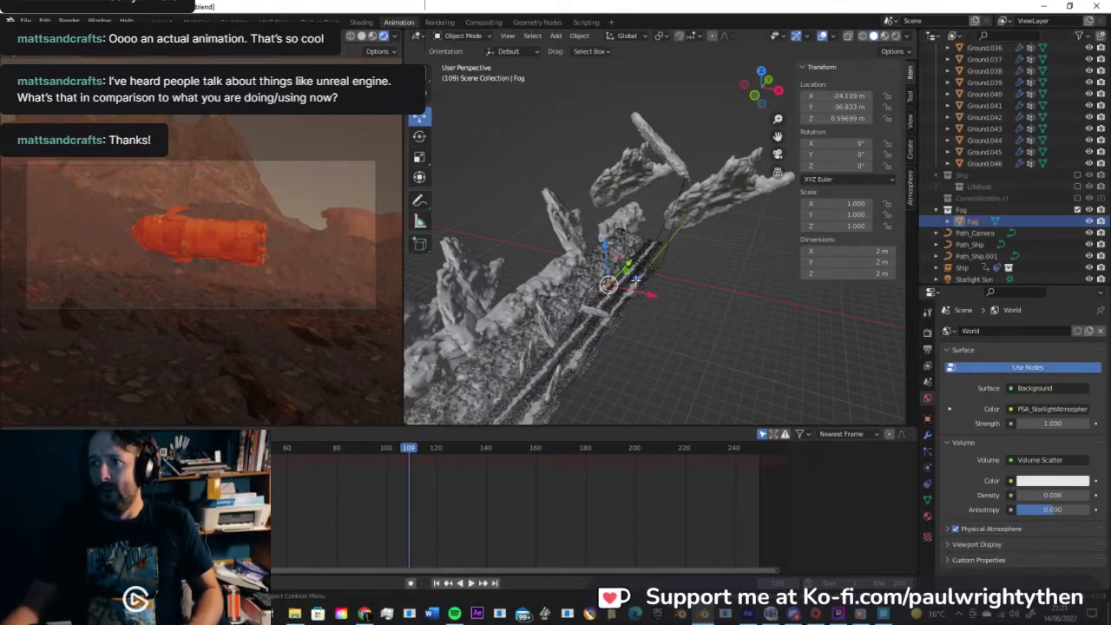
Step: Scale the Fog cube's mesh in Edit Mode to about 92 m per side and open the object's modifier settings
key(Tab)
key(s)
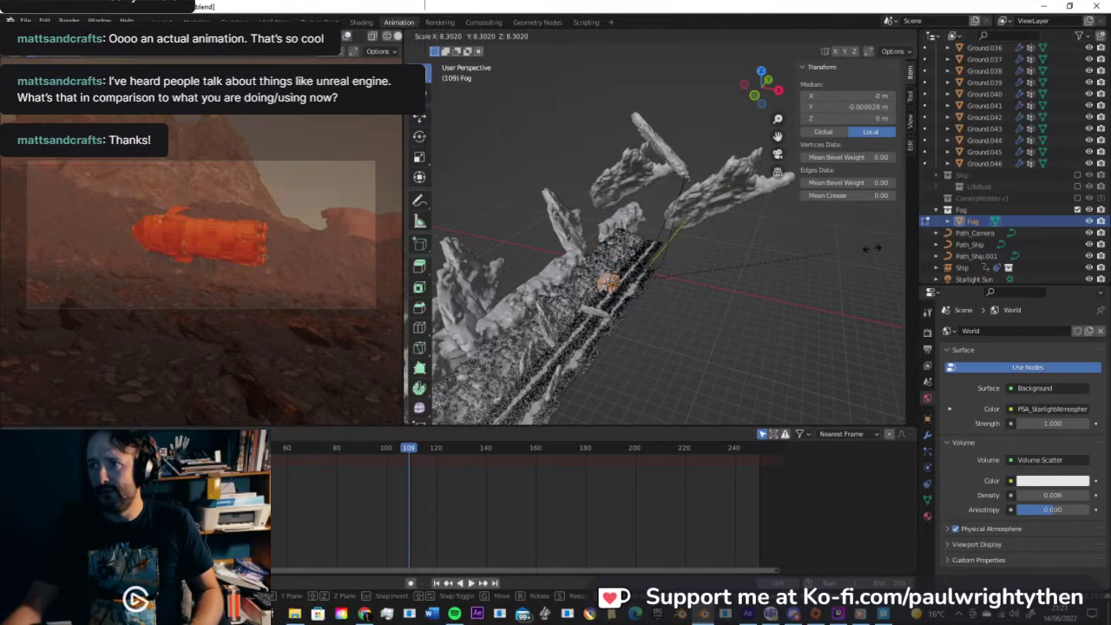
click(721, 296)
key(Tab)
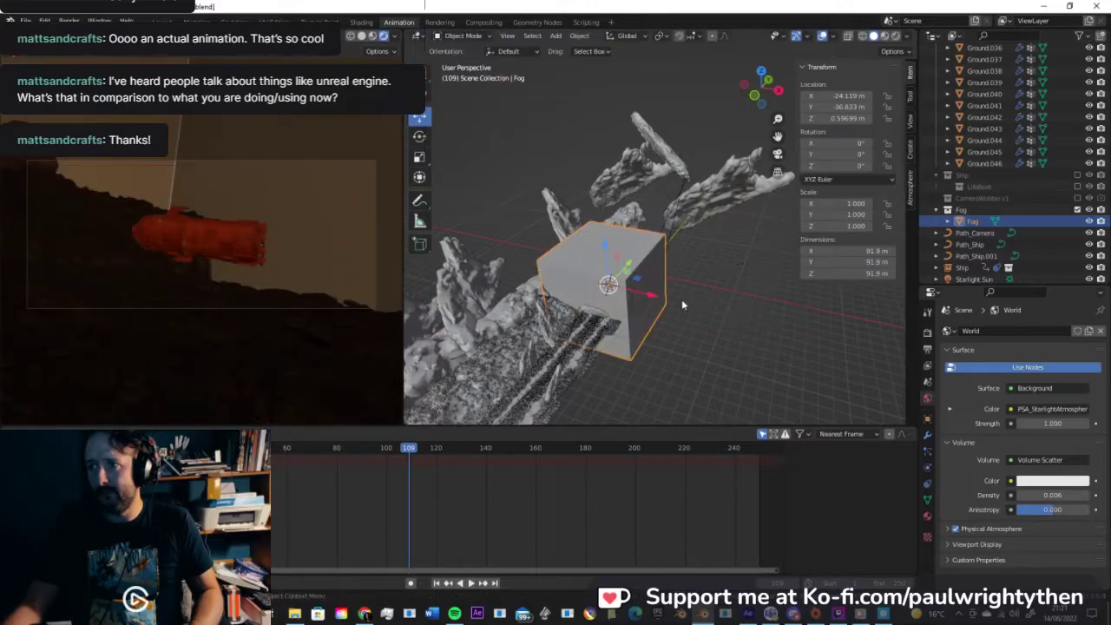
middle_drag(681, 298, 962, 428)
click(927, 434)
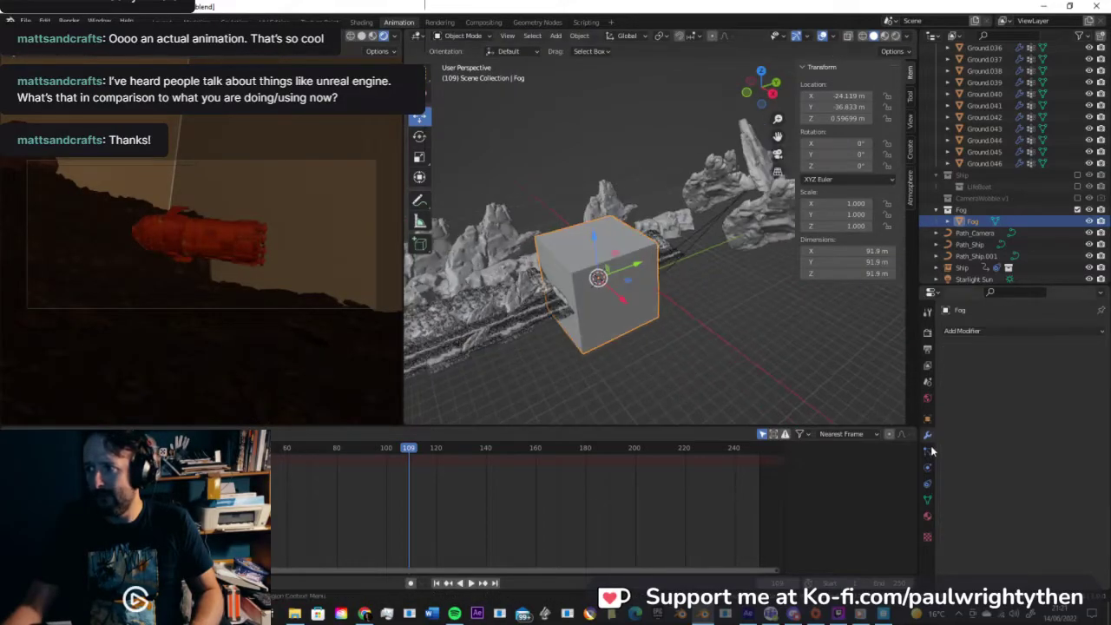
Step: Set the Fog cube's viewport display to Bounds so the terrain inside it can be seen
click(927, 419)
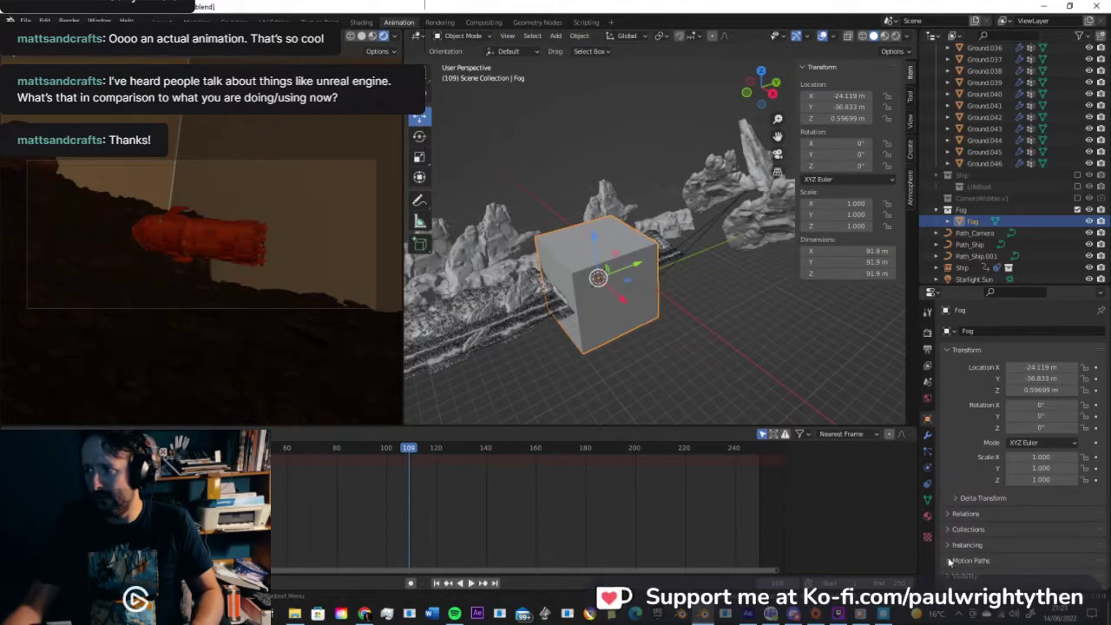
scroll(954, 558, down, 2)
click(971, 550)
scroll(1007, 547, down, 4)
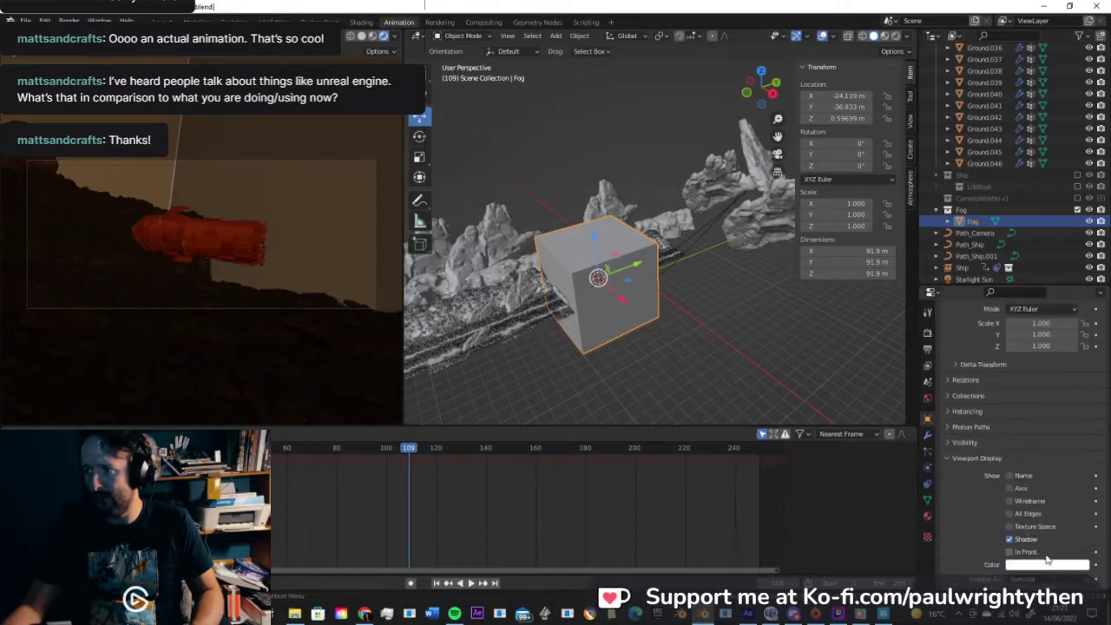
click(1038, 533)
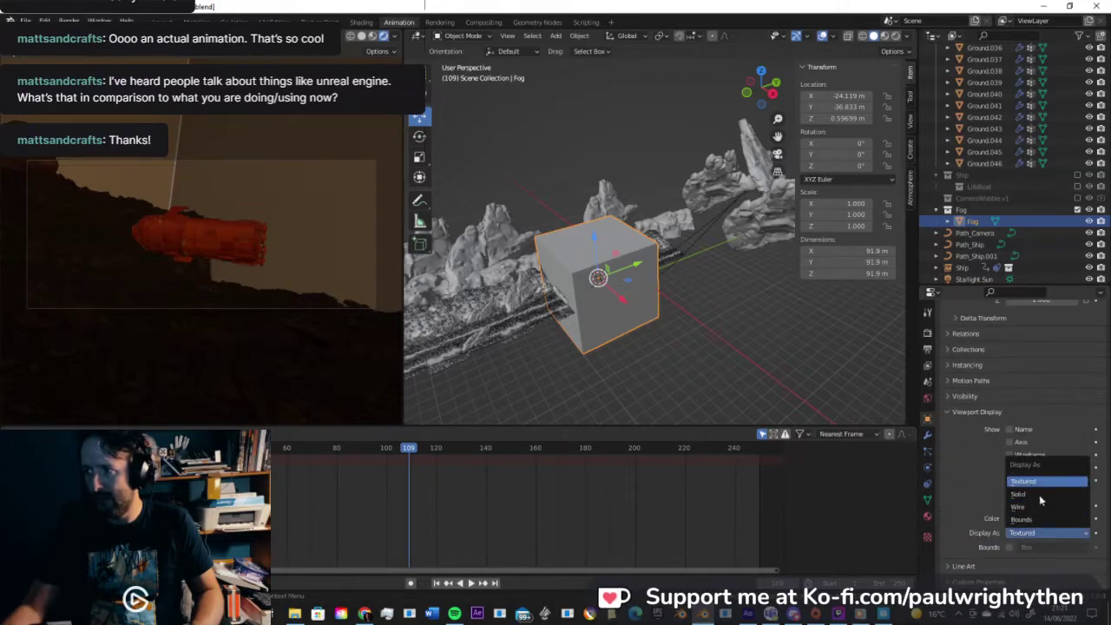
click(1039, 519)
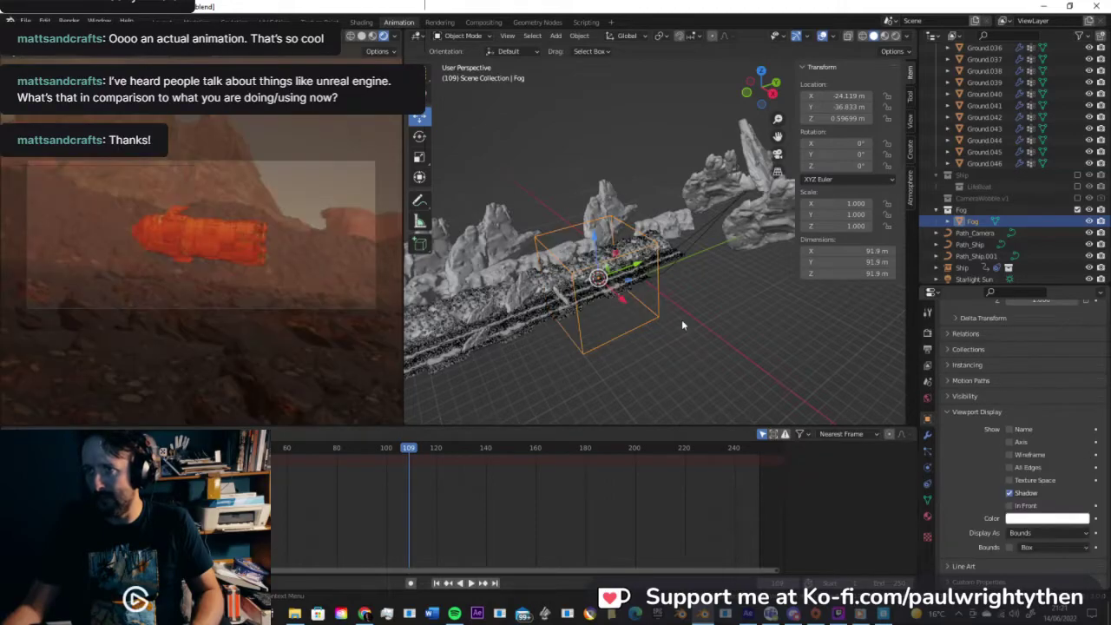
scroll(612, 281, up, 3)
middle_drag(640, 275, 688, 255)
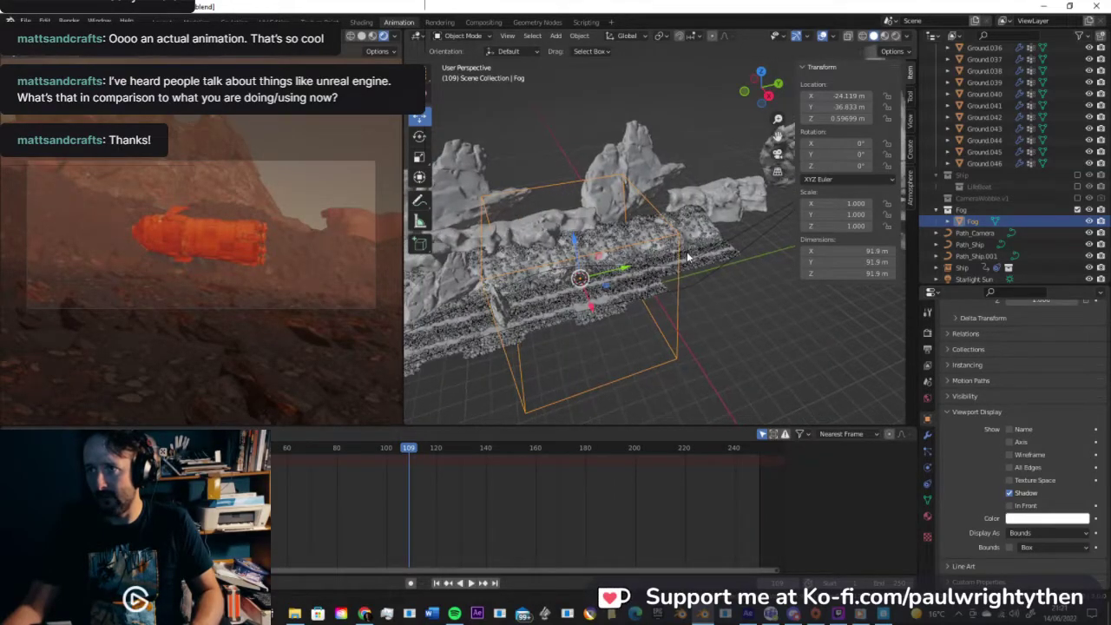
Step: Create a new material named Fog on the Fog cube and save the file
click(925, 516)
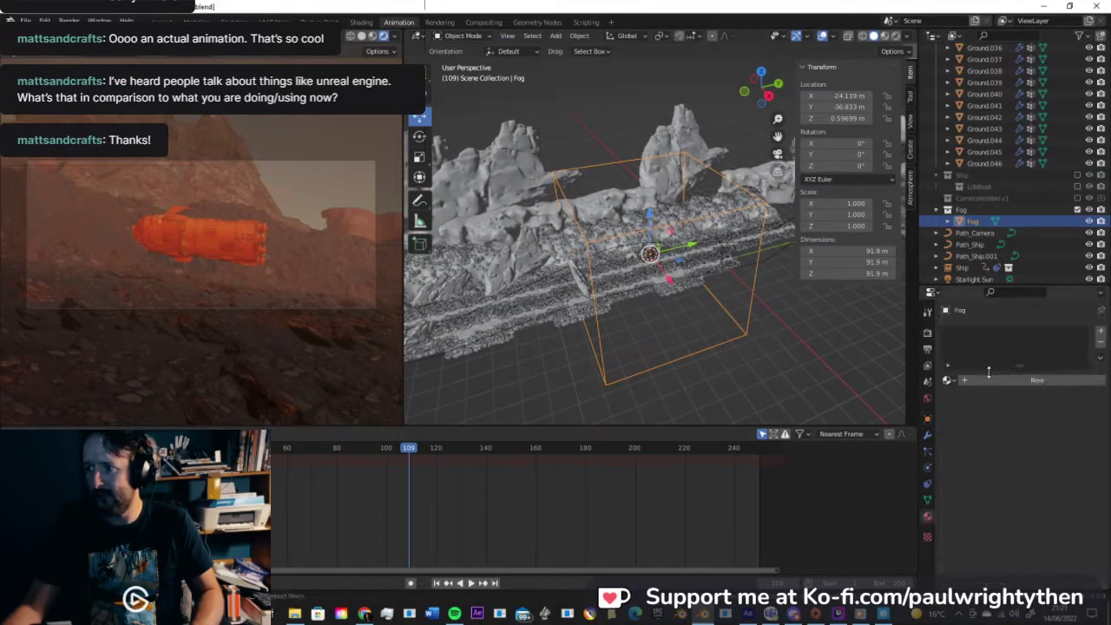
click(1000, 382)
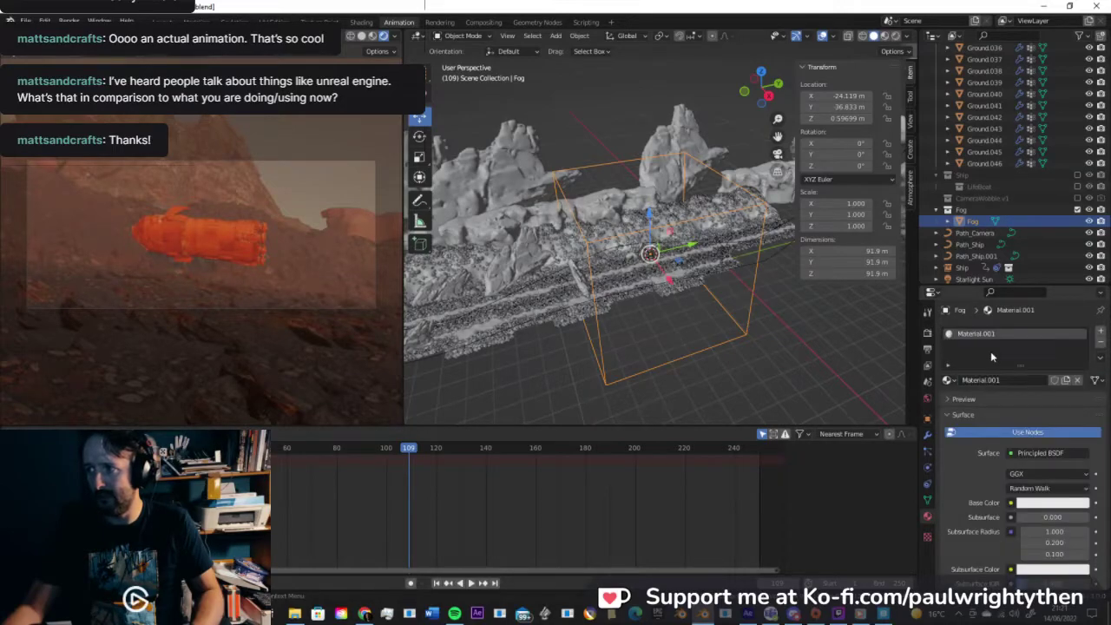
double_click(978, 334)
text(Fog)
key(Return)
key(ctrl+s)
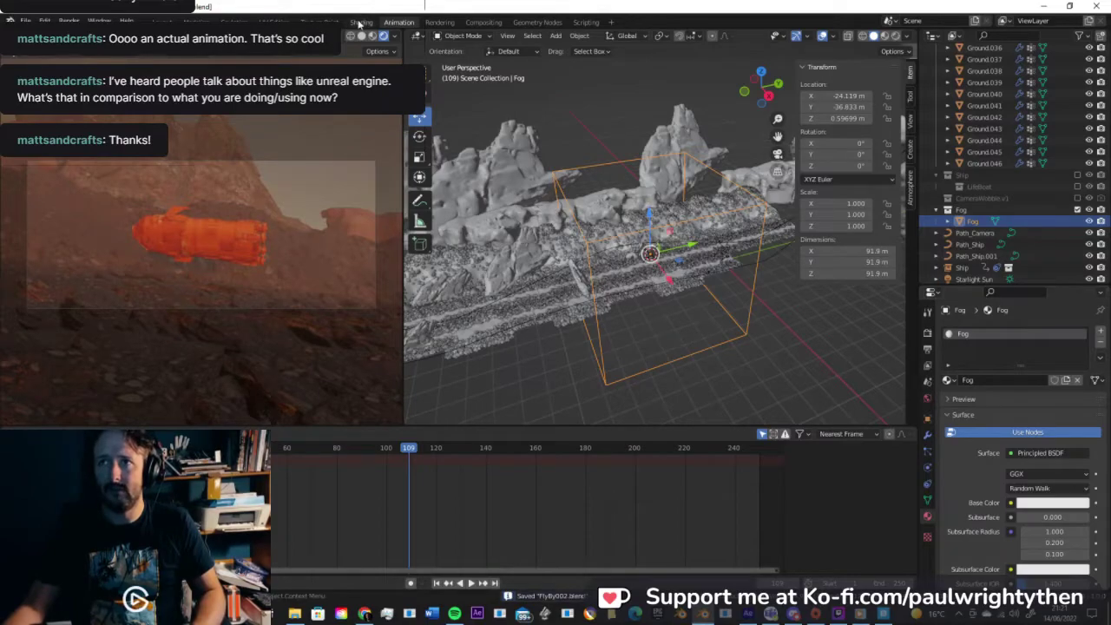
Step: In the Shading workspace, preview the scene's materials and delete the Principled BSDF node from the Fog material
click(360, 23)
key(KP_Decimal)
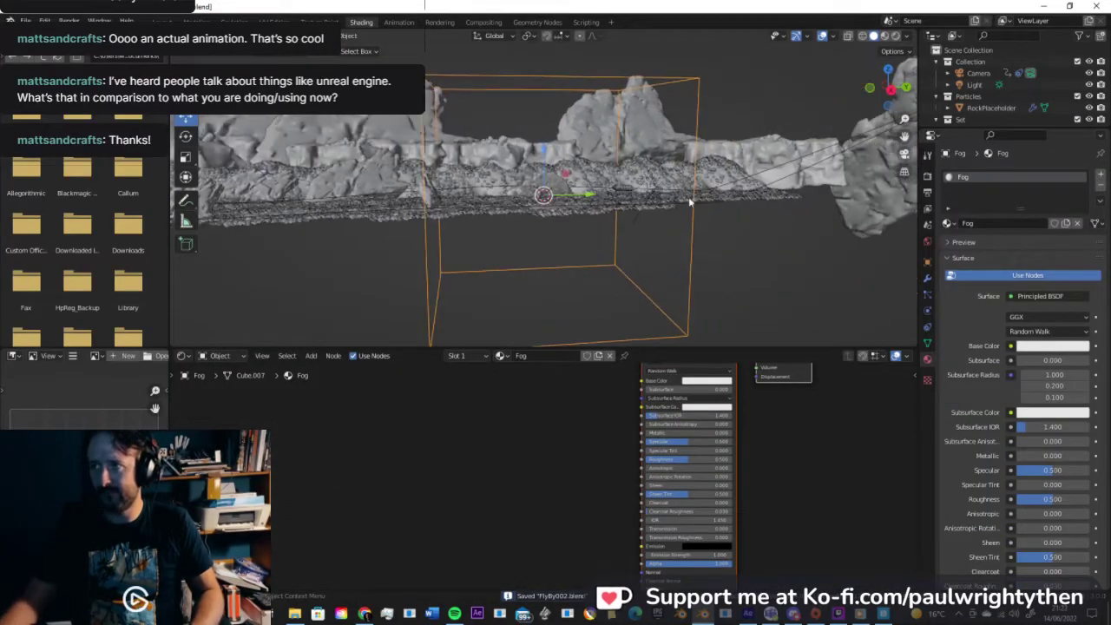
click(884, 36)
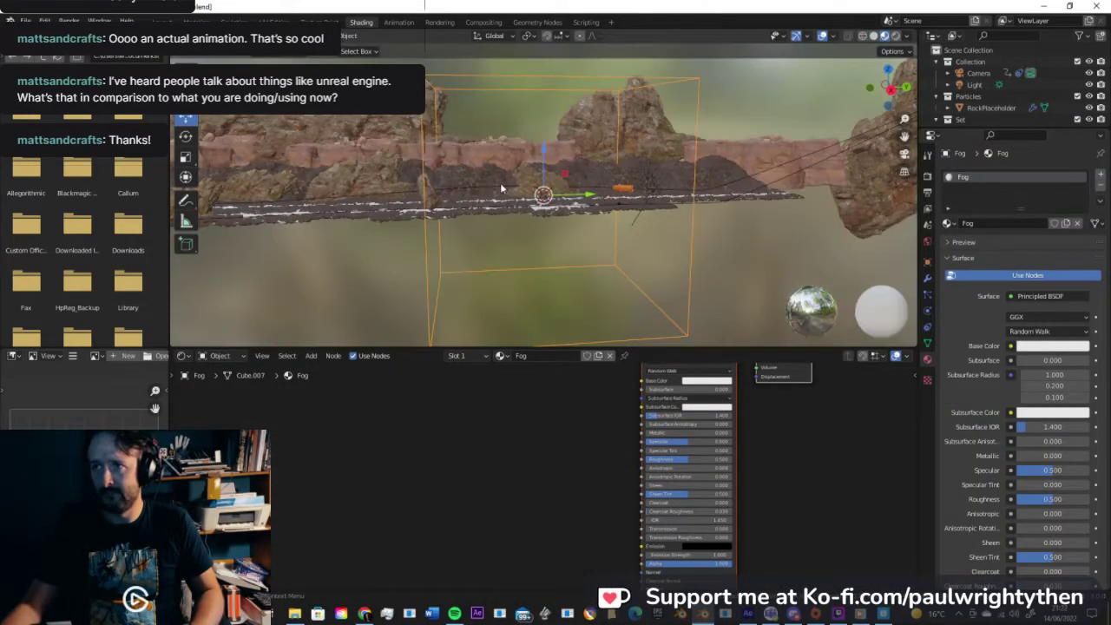
scroll(589, 196, up, 5)
scroll(589, 196, up, 2)
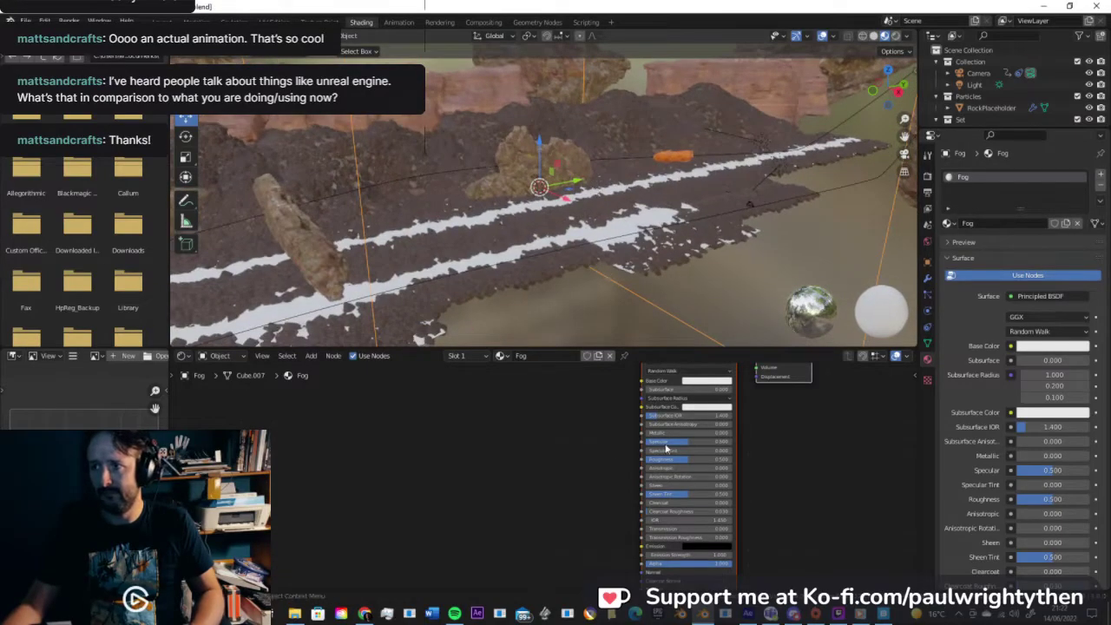
middle_drag(487, 495, 479, 547)
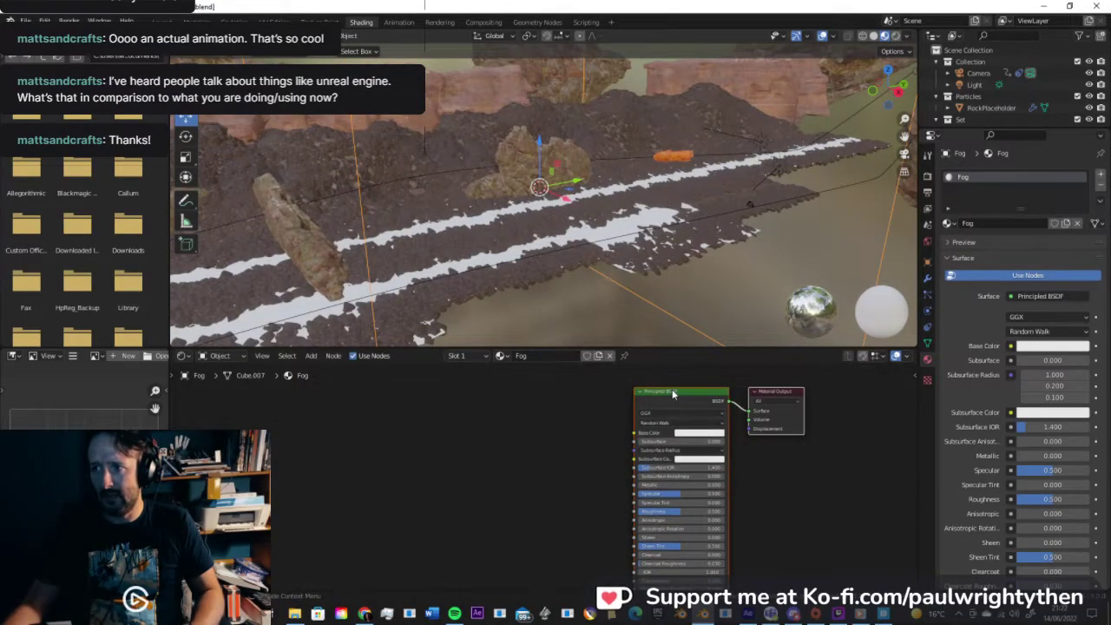
key(x)
Step: Add a Principled Volume node to the Fog material and place it before the Material Output
key(shift+a)
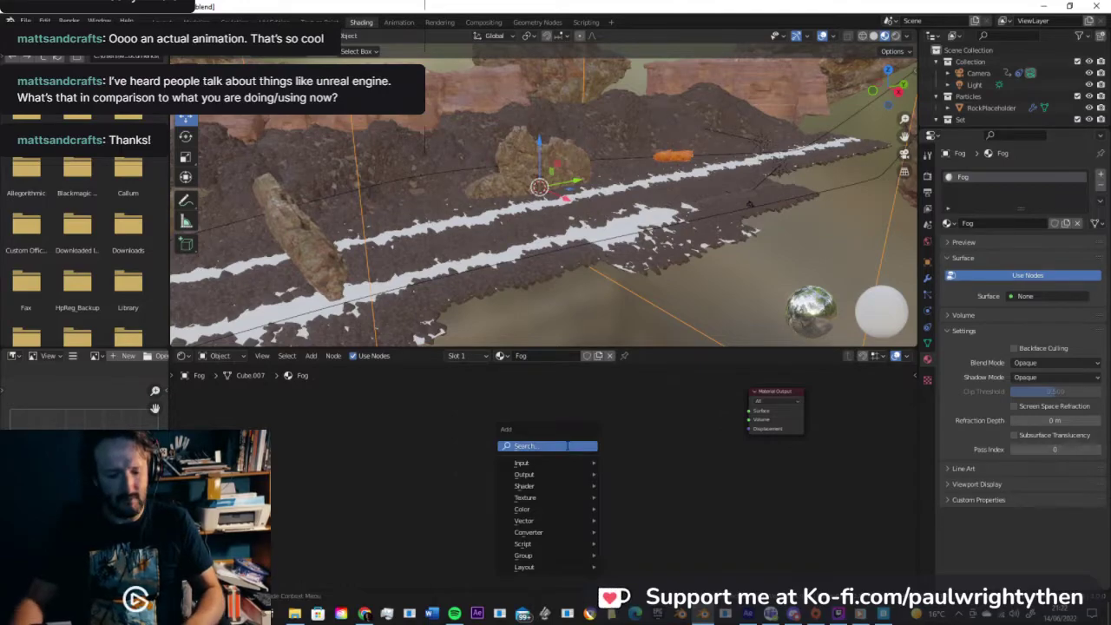
click(567, 445)
text(principle)
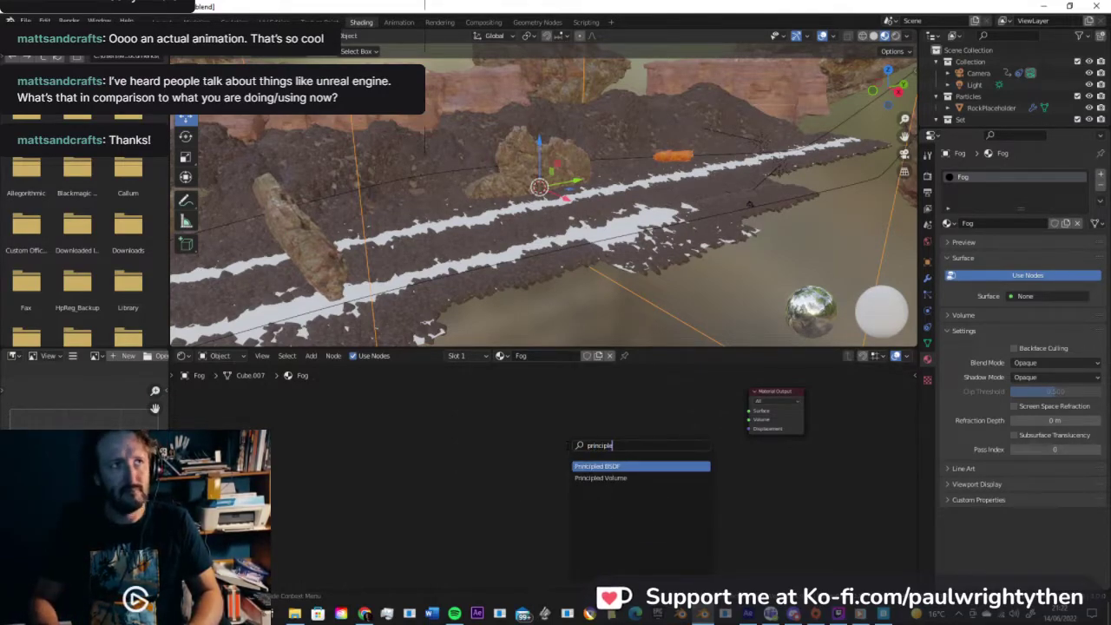
text(d)
key(Down)
key(Return)
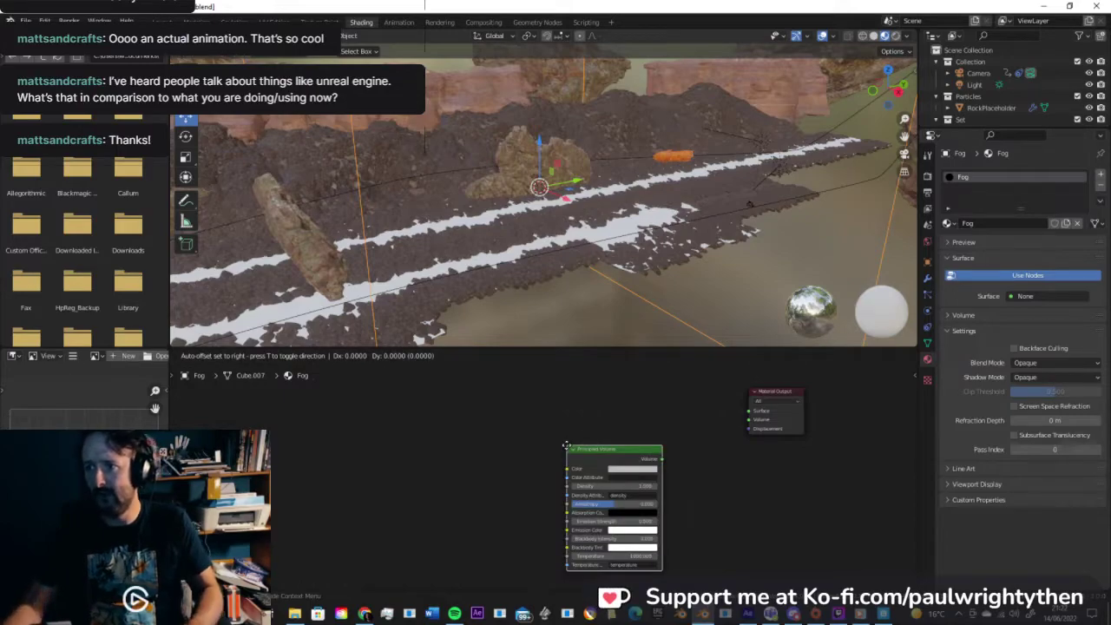
click(522, 424)
Step: Add a Noise Texture node to the Fog material, ahead of the Principled Volume node
key(shift+a)
click(479, 443)
text(Nois)
key(Down)
key(Return)
click(373, 441)
Step: Add a ColorRamp, wire the noise color through it into the Principled Volume's density, and connect the volume to the Material Output
key(shift+a)
click(434, 436)
text(colour)
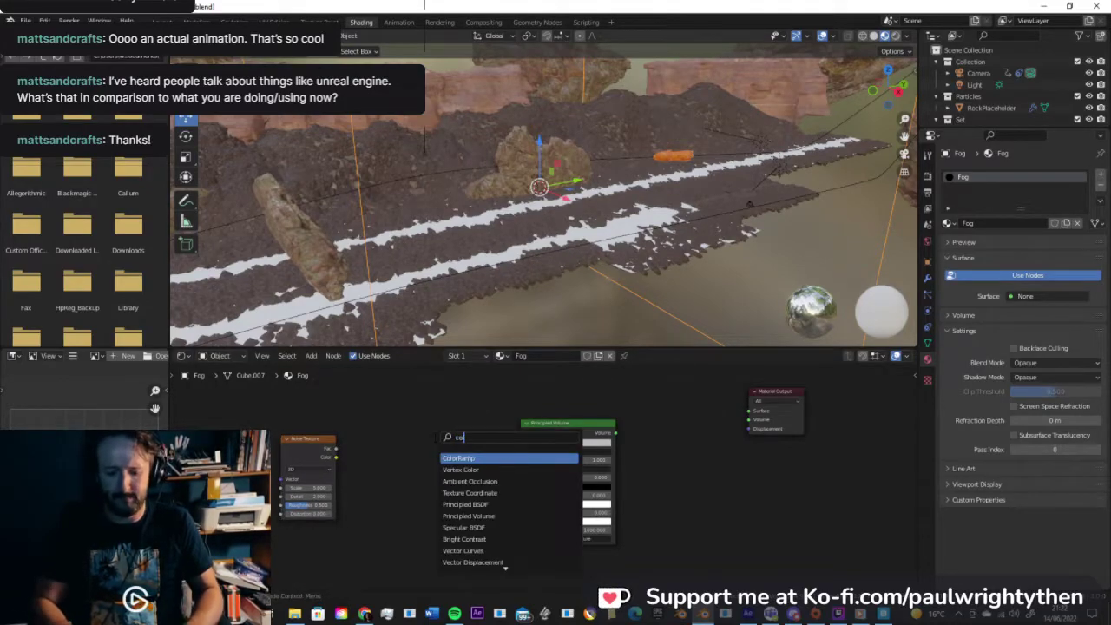
key(Return)
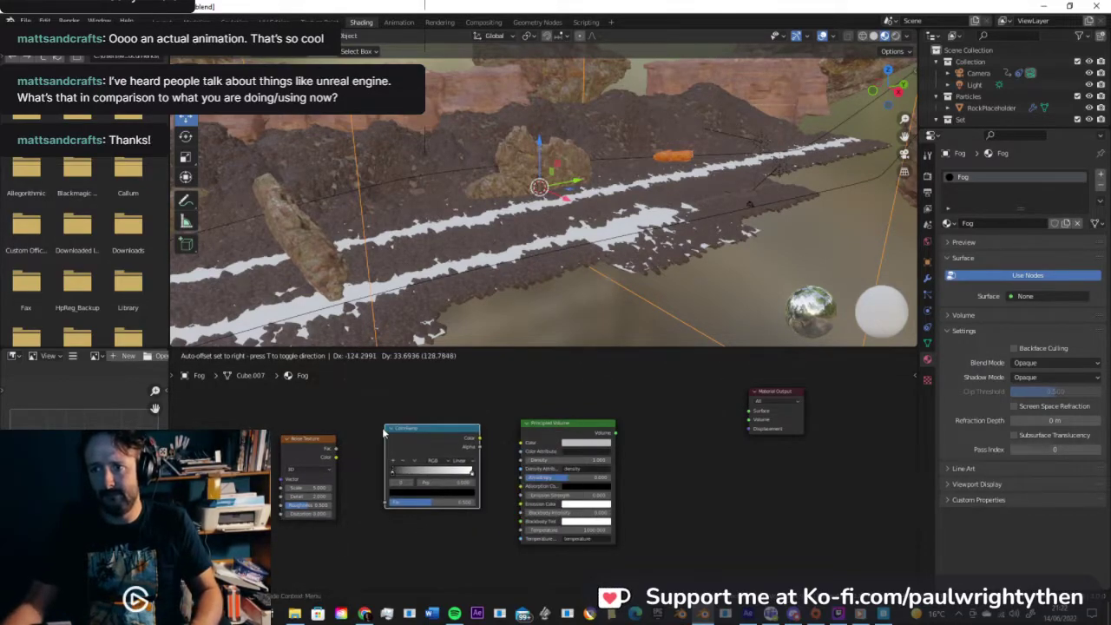
click(384, 426)
drag(335, 458, 387, 502)
drag(480, 439, 483, 439)
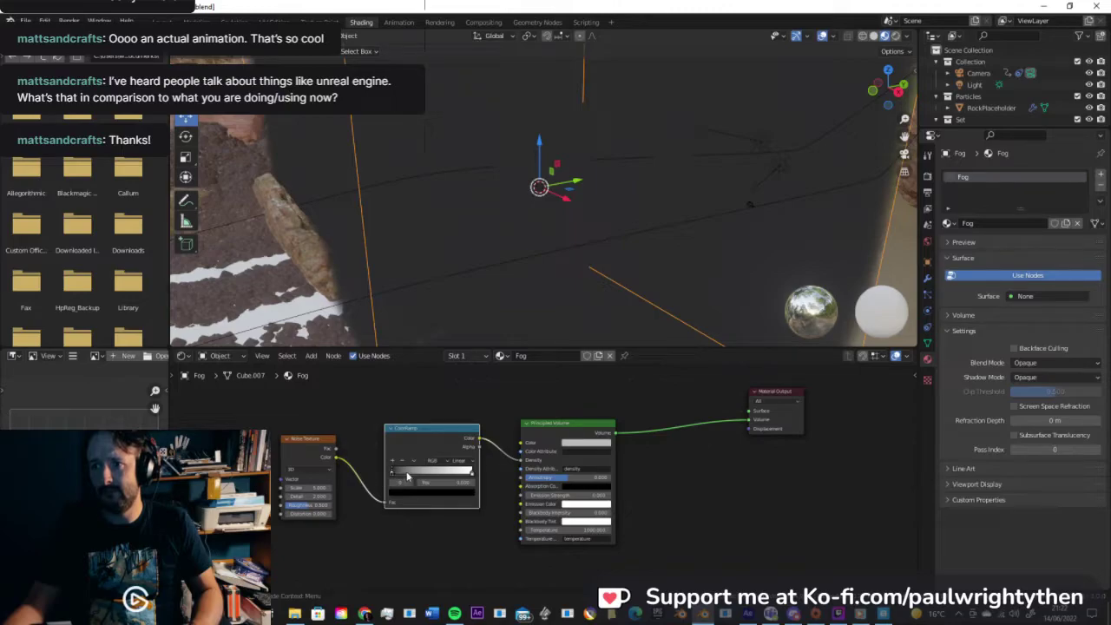
Step: Set the noise scale to 8 and detail to 15, and move the ramp's black stop to about the middle
drag(470, 474, 432, 473)
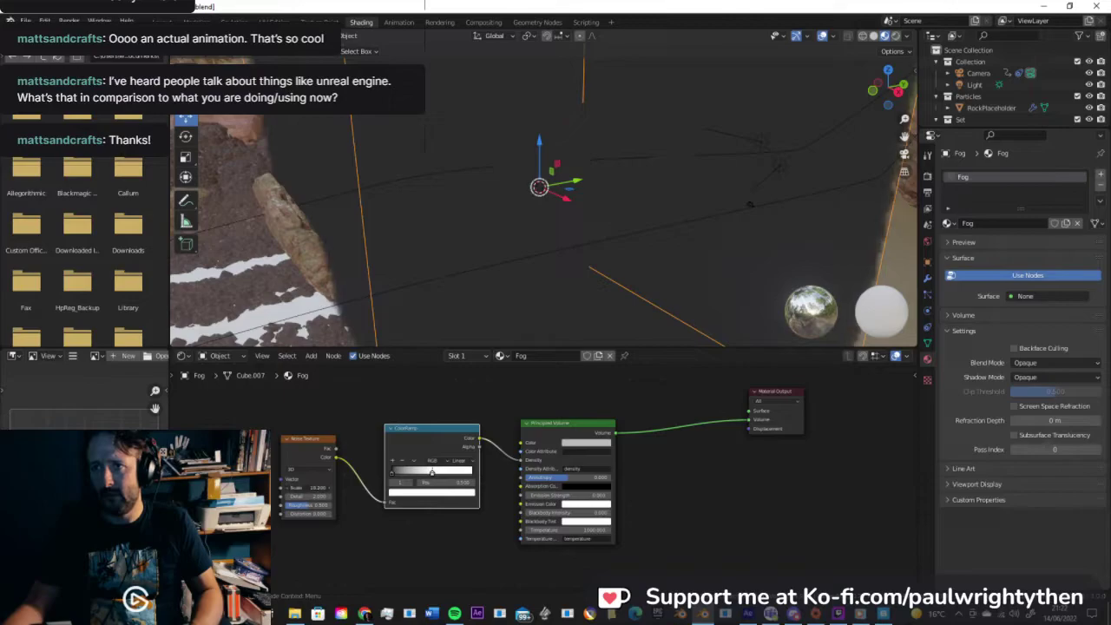
mouse_move(309, 487)
mouse_down()
mouse_move(334, 496)
mouse_move(304, 497)
mouse_move(330, 497)
mouse_up()
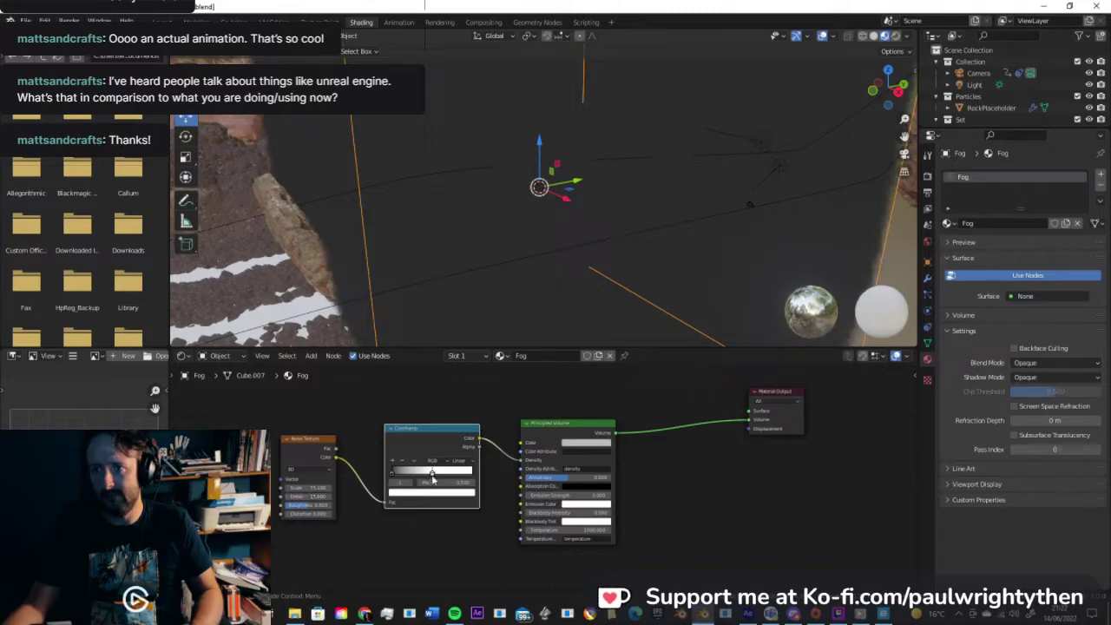
drag(445, 473, 521, 479)
drag(415, 478, 434, 477)
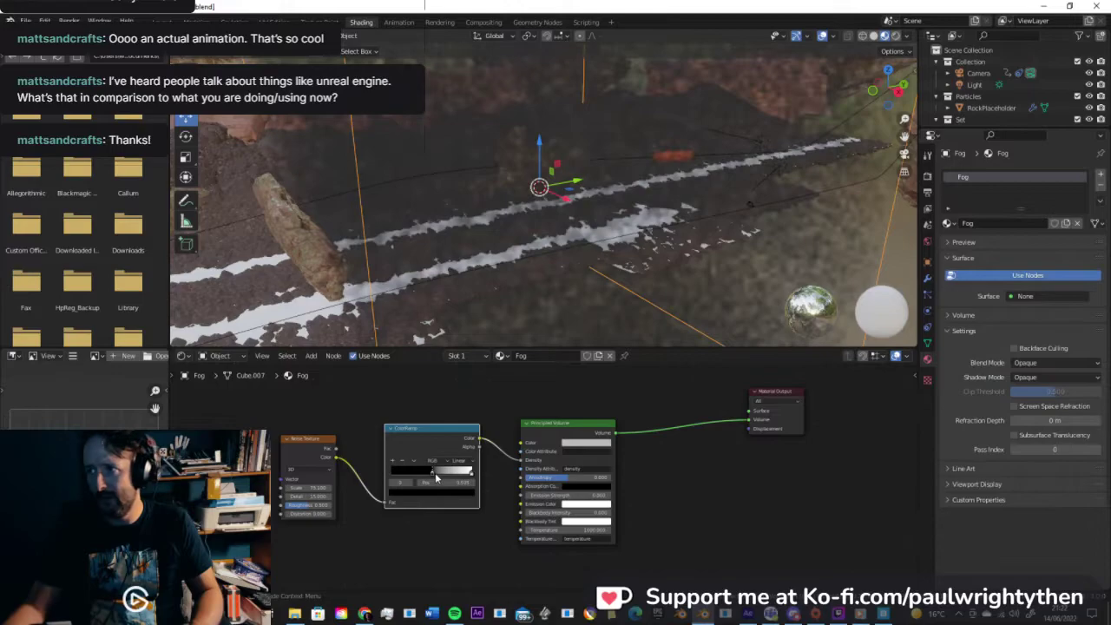
drag(310, 488, 252, 488)
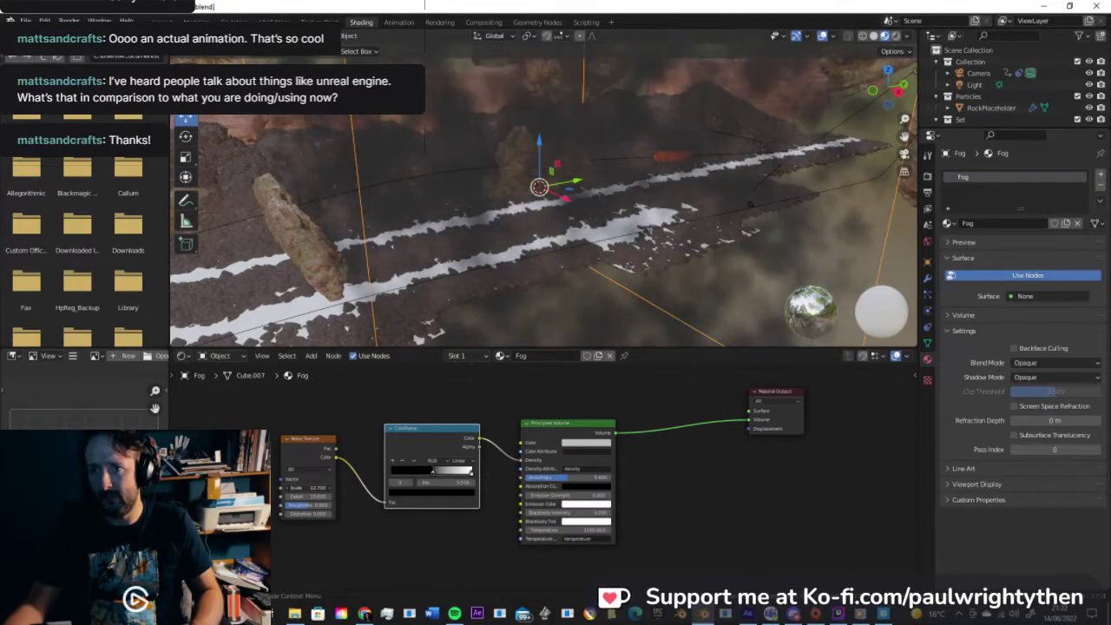
mouse_move(322, 491)
mouse_down()
mouse_move(258, 490)
mouse_move(316, 487)
mouse_up()
Step: Preview the fog in rendered shading through the camera and play the animation
click(894, 36)
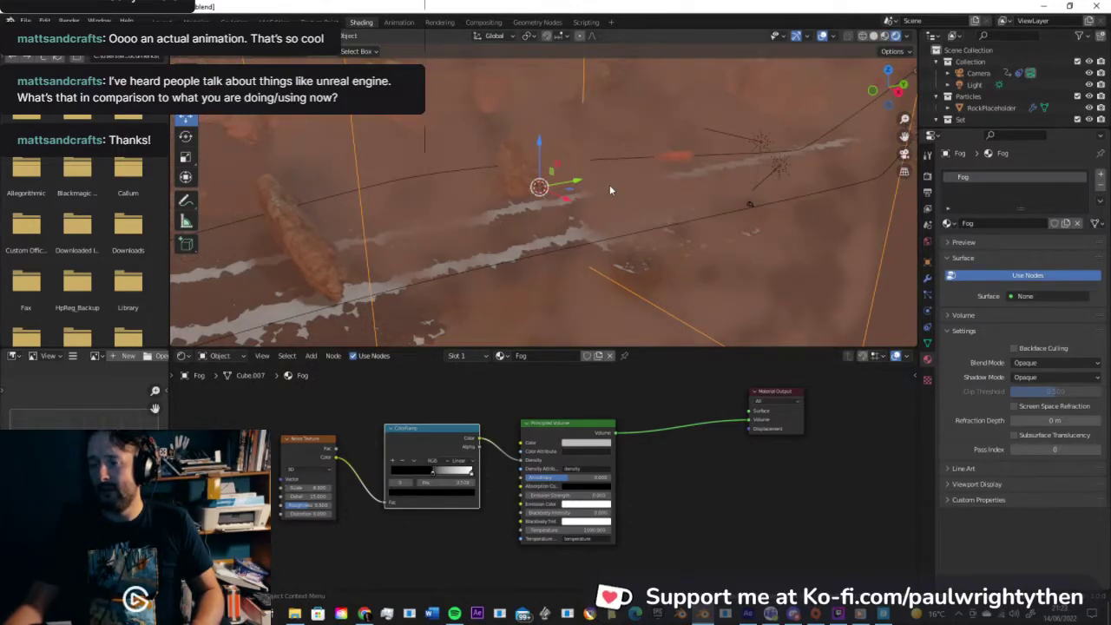
key(KP_0)
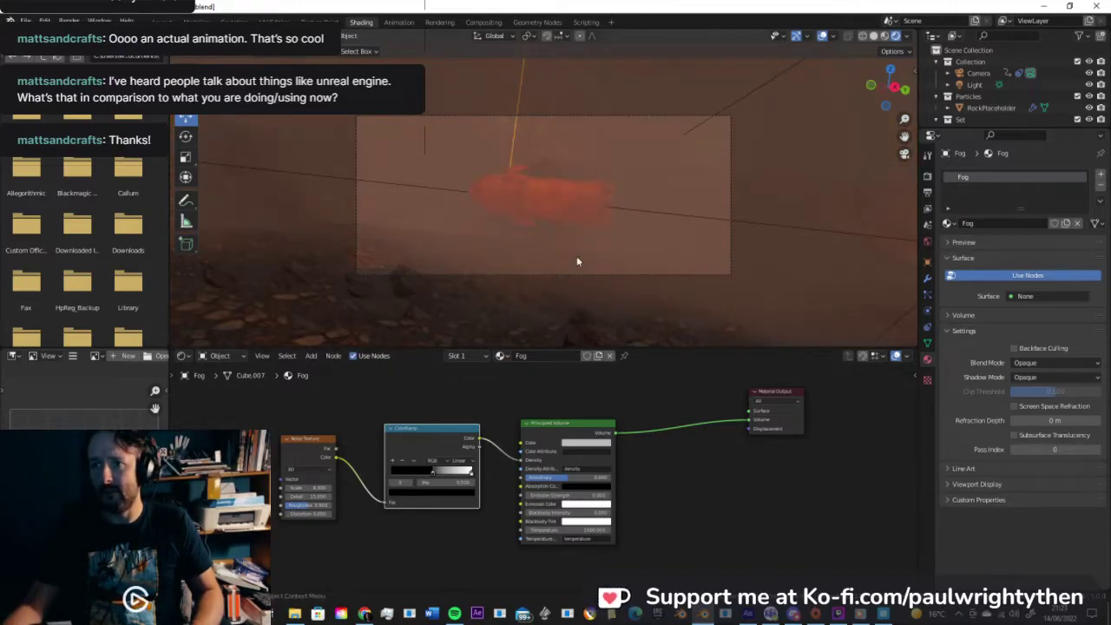
key(space)
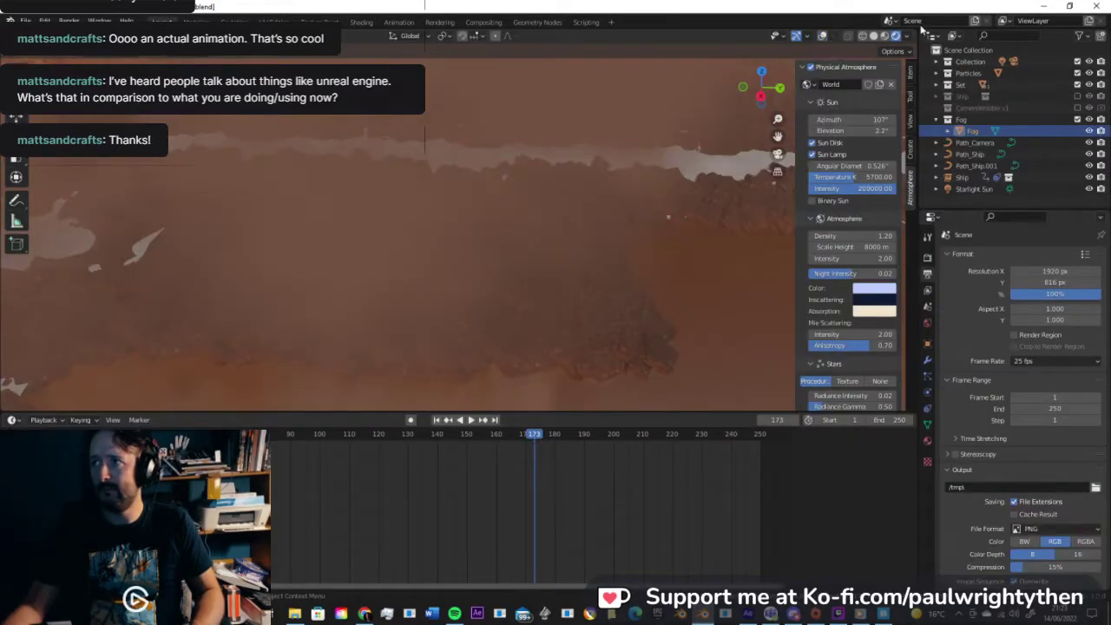
Step: Return the Layout viewport to solid shading, save the scene and frame the whole Fog cube over the terrain
click(873, 36)
key(ctrl+s)
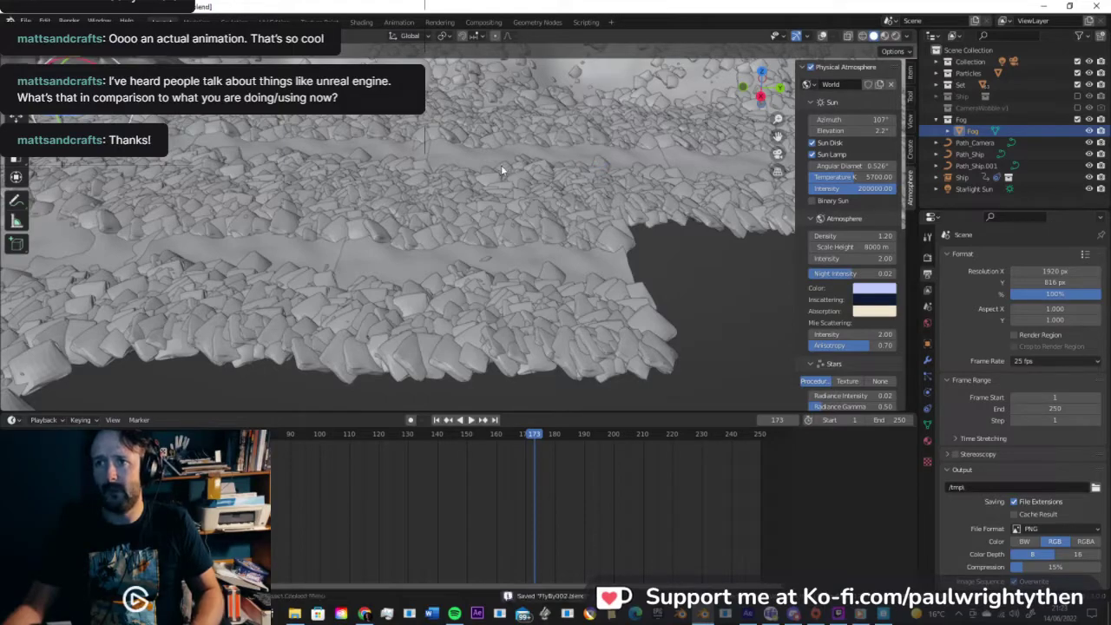
mouse_move(501, 165)
middle_down()
mouse_move(502, 210)
mouse_move(580, 202)
mouse_move(477, 145)
mouse_move(455, 152)
mouse_move(548, 191)
mouse_move(524, 218)
middle_up()
scroll(502, 209, down, 8)
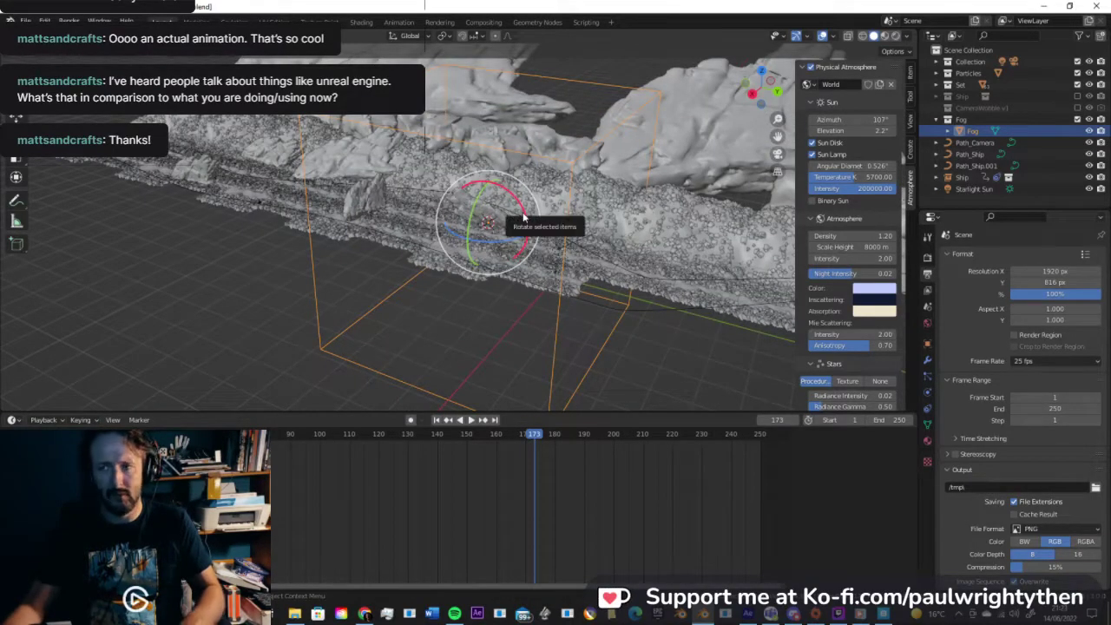
Step: Make a linked duplicate of the Fog cube and shift it along the terrain in Y and about -31 m in X
key(shift+d)
right_click(523, 218)
click(17, 118)
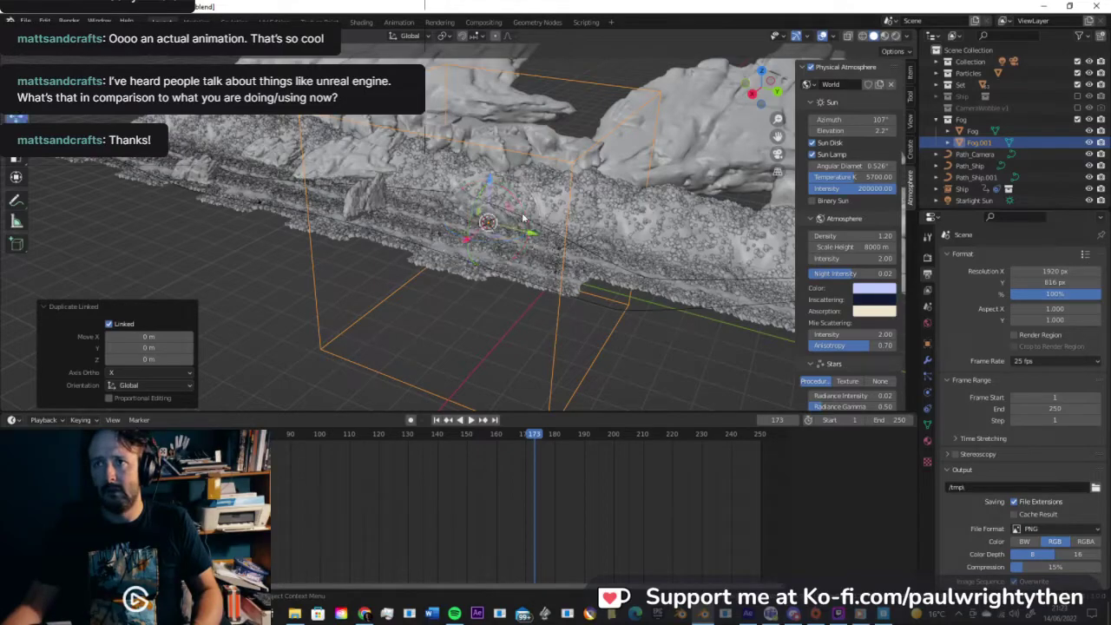
drag(534, 234, 387, 198)
click(367, 191)
middle_drag(375, 188, 340, 201)
drag(367, 169, 432, 152)
Step: Make a second linked duplicate of the fog volume, resize it and position it farther along the rocky terrain
middle_drag(432, 154, 463, 298)
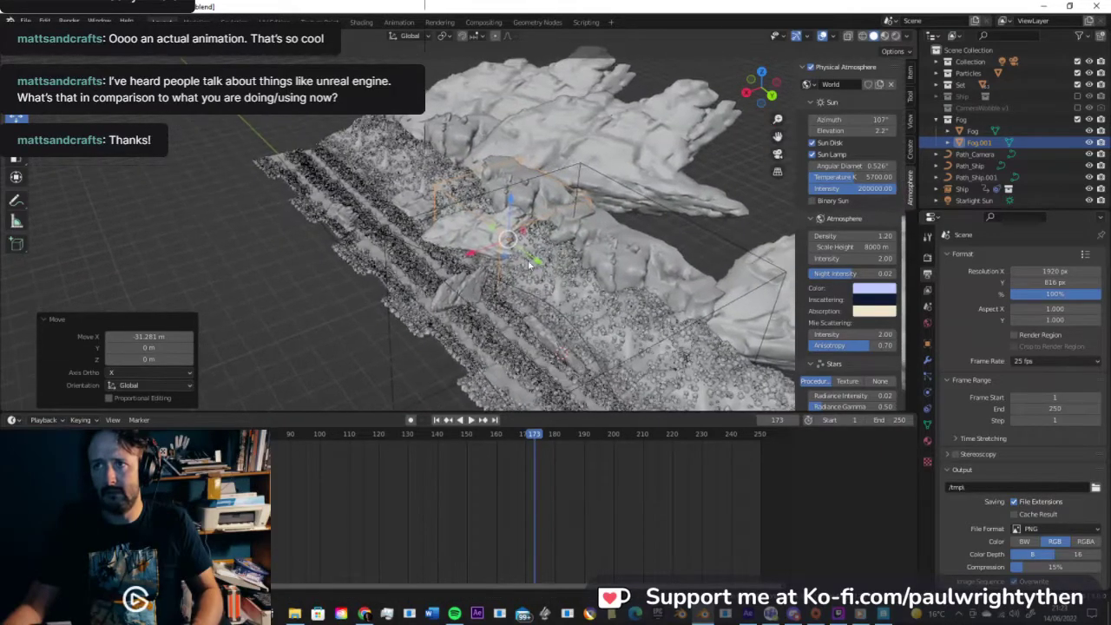
key(alt+d)
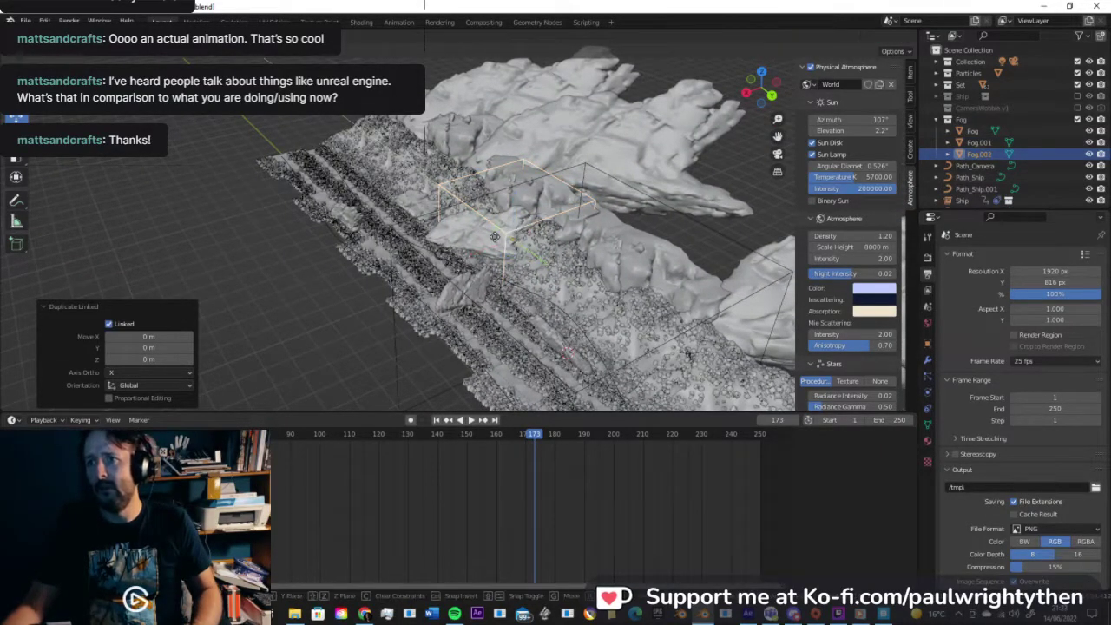
drag(444, 223, 467, 238)
key(s)
click(423, 210)
drag(410, 209, 339, 234)
Step: Duplicate the large Fog cube, move the copy about 99 m along Y, enlarge it and raise it about 37 m
middle_drag(339, 235, 461, 300)
key(shift+d)
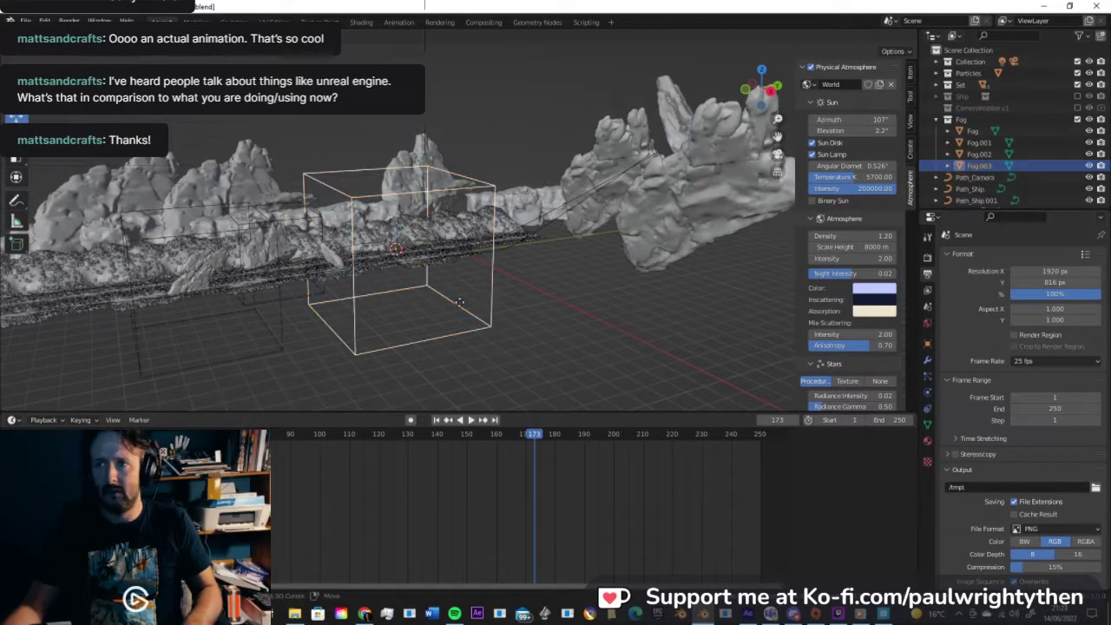
right_click(459, 302)
drag(441, 245, 571, 242)
key(s)
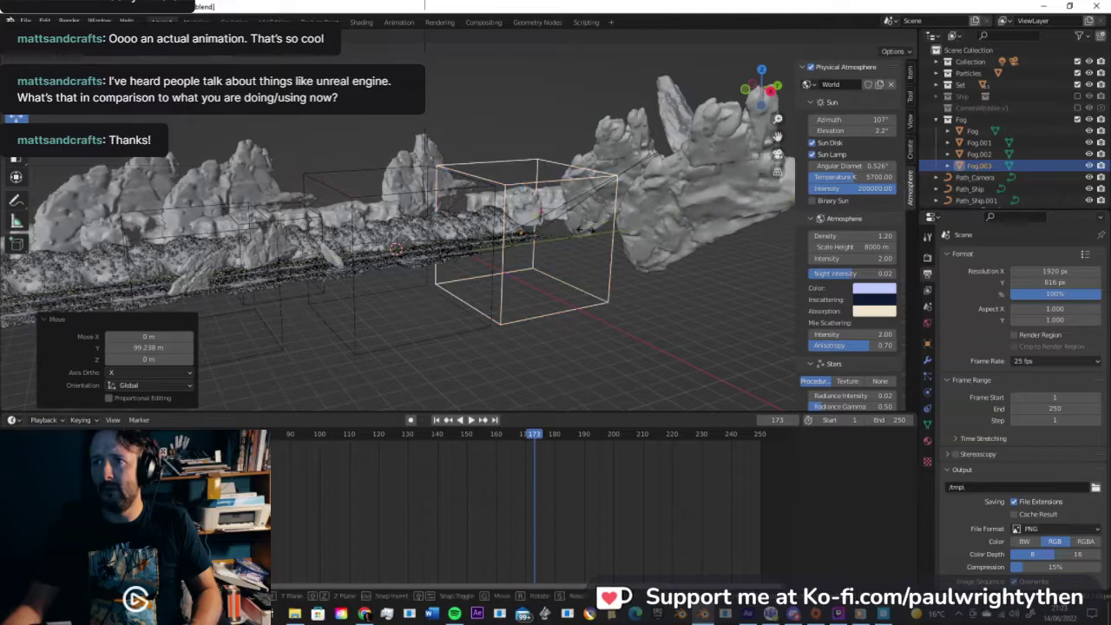
click(560, 213)
drag(522, 189, 523, 136)
Step: Check the added fog volumes around the ship in the rendered camera view of the Shading workspace
shift+middle_drag(443, 220, 520, 185)
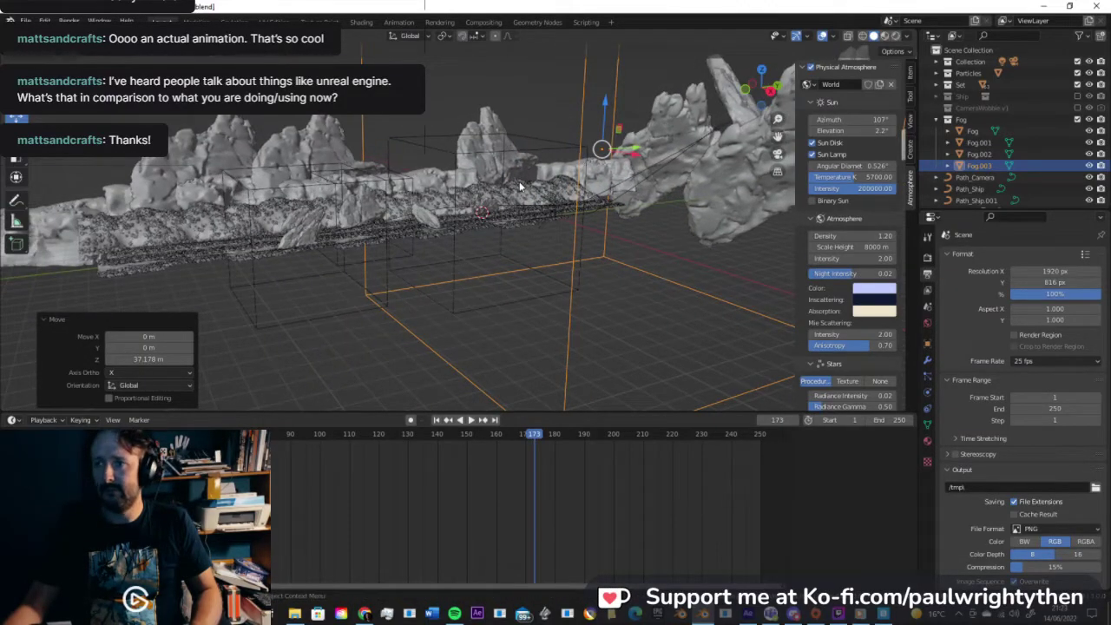
click(375, 23)
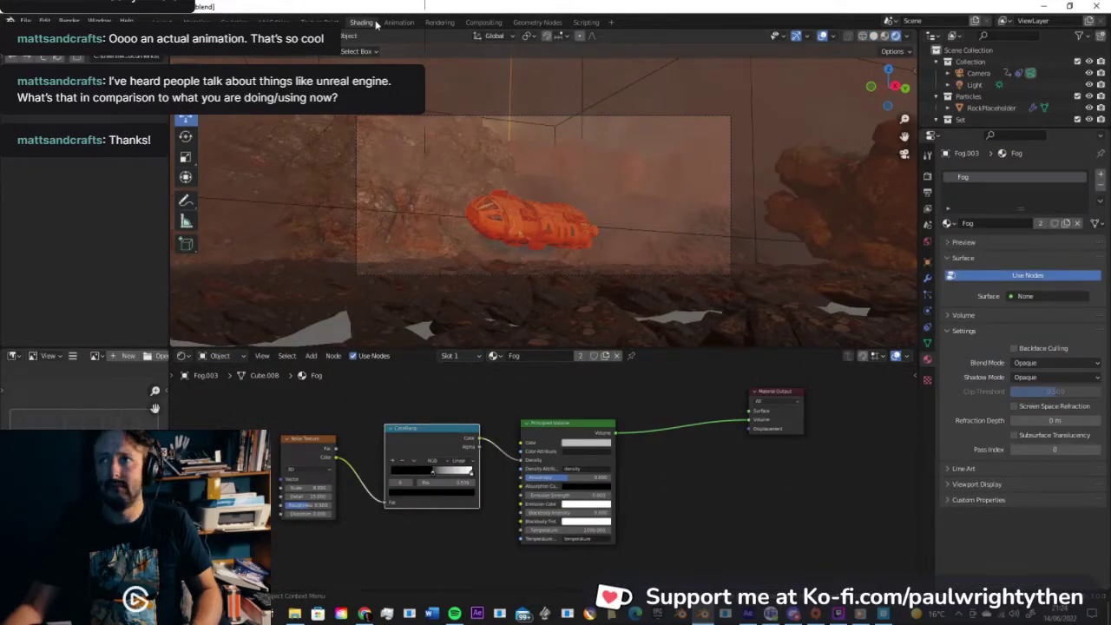
click(320, 22)
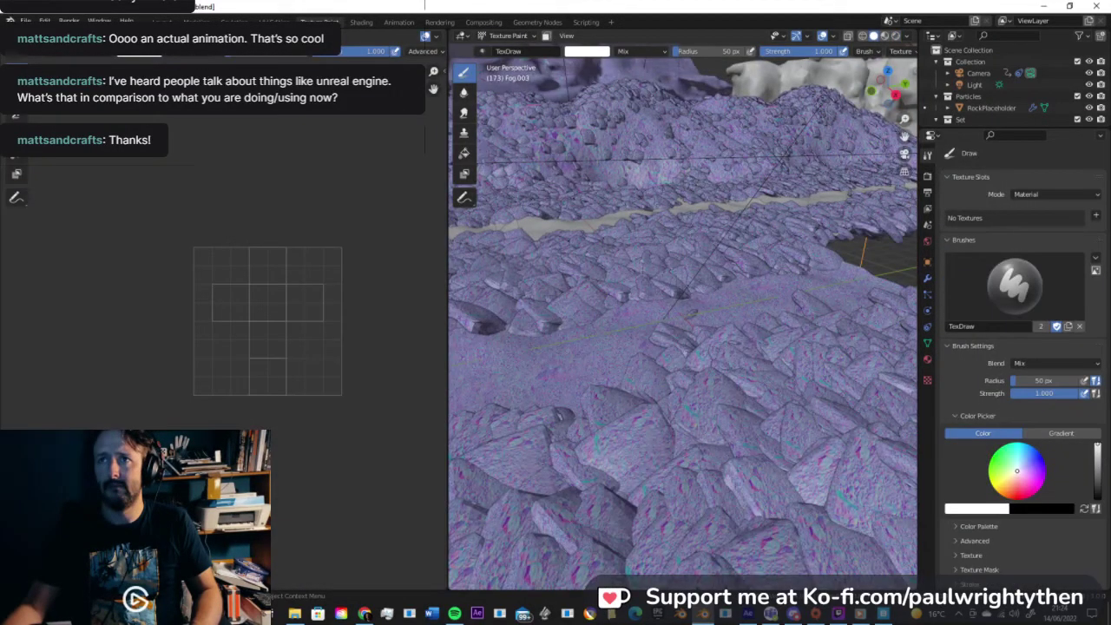
Step: In the Shading workspace, darken the white ColorRamp stop of the Fog material to grey to thin the fog
click(362, 23)
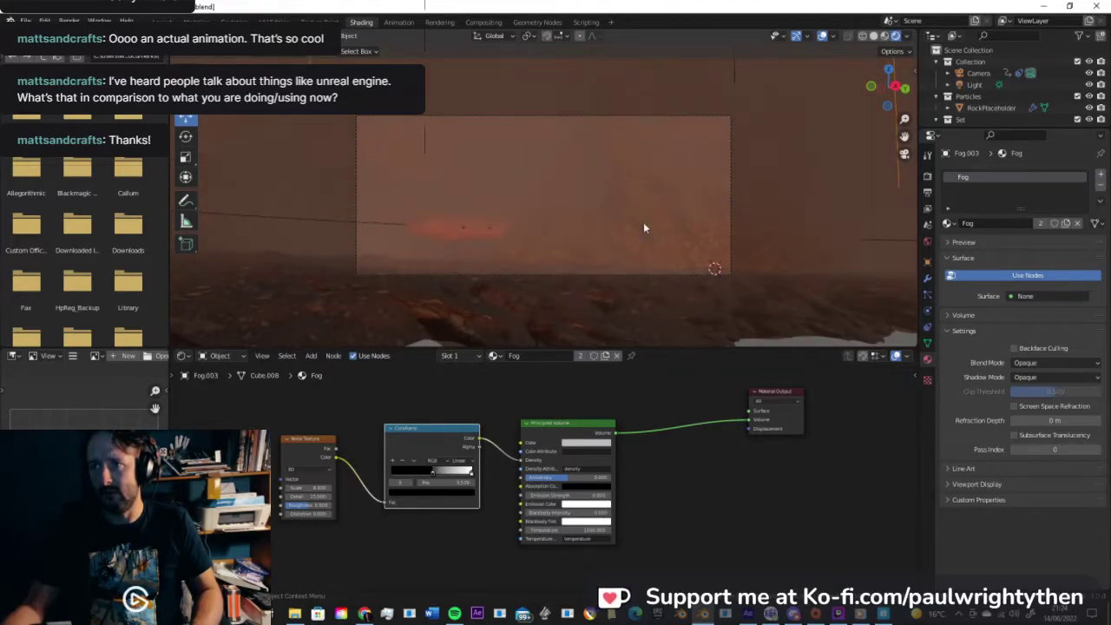
click(434, 495)
drag(457, 436, 458, 435)
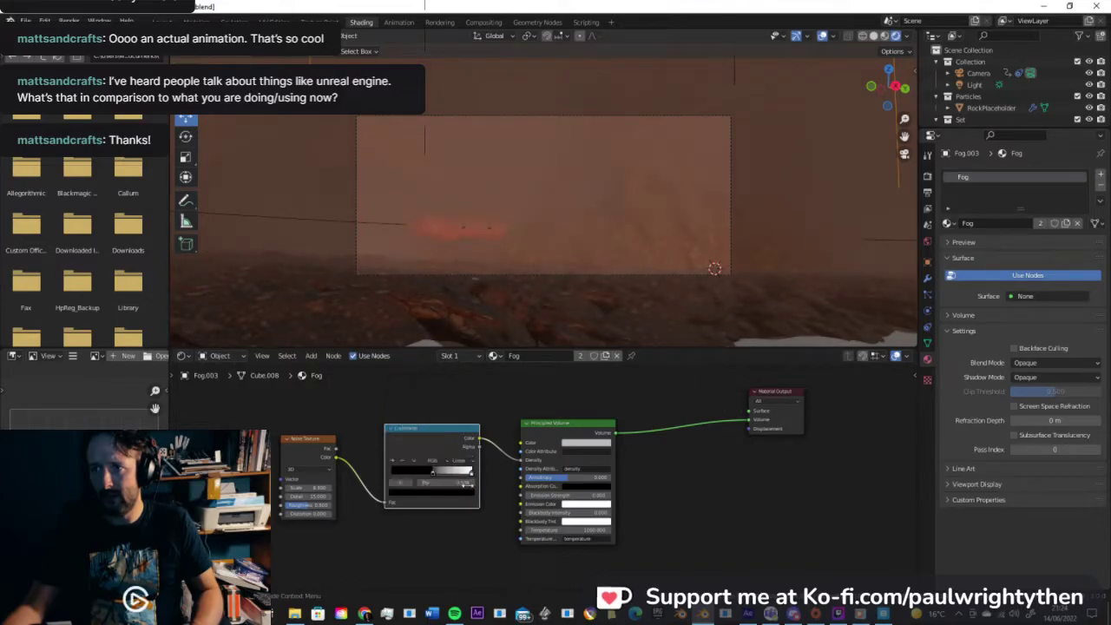
click(459, 491)
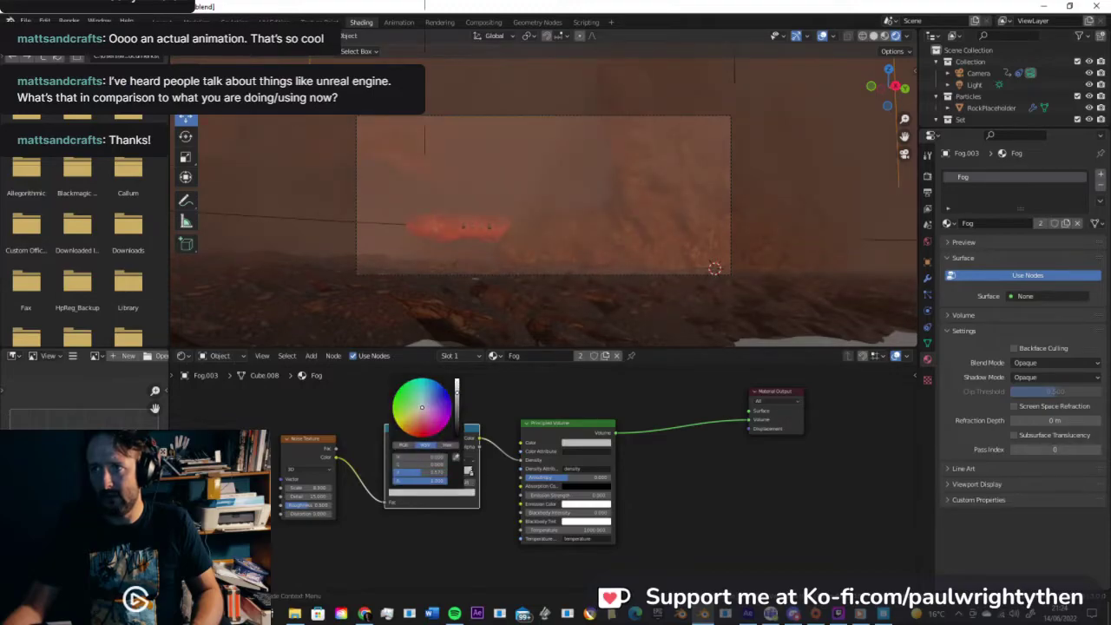
drag(457, 392, 457, 398)
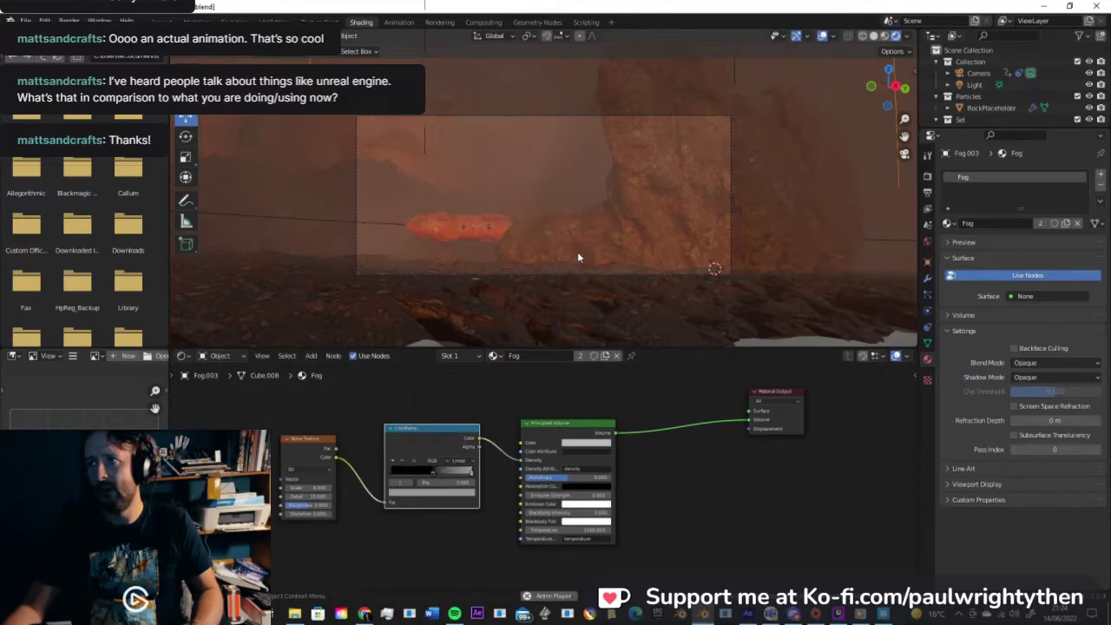
Step: Hide the gizmos in the rendered viewport and save the file
click(795, 35)
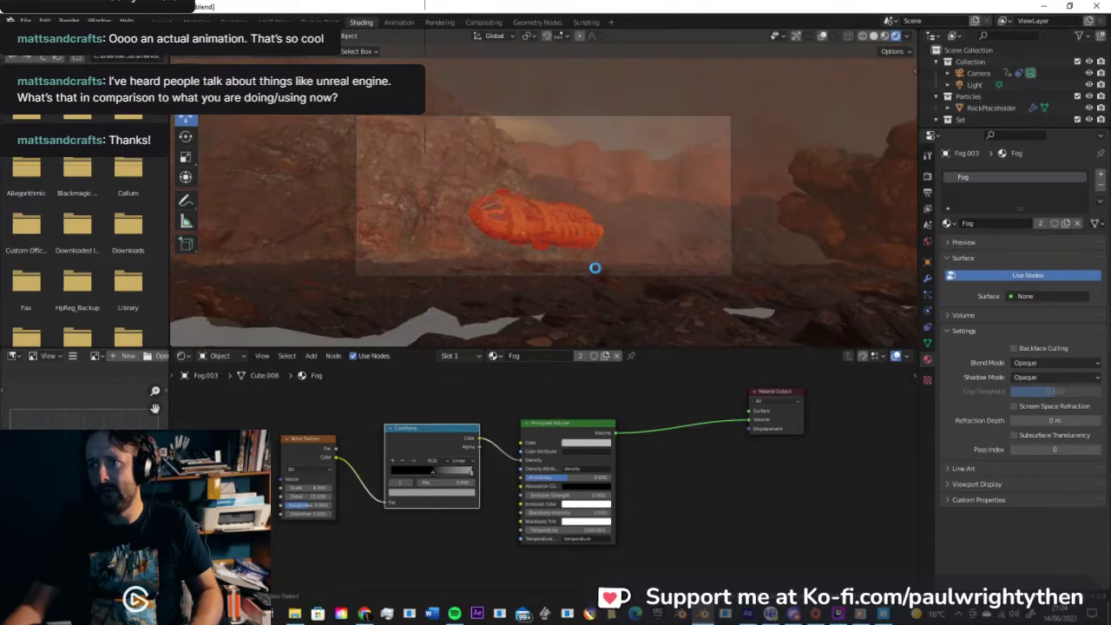
key(ctrl+s)
Step: In the Animation workspace, scale the small Fog.002 volume up to about 143 m per side
click(398, 22)
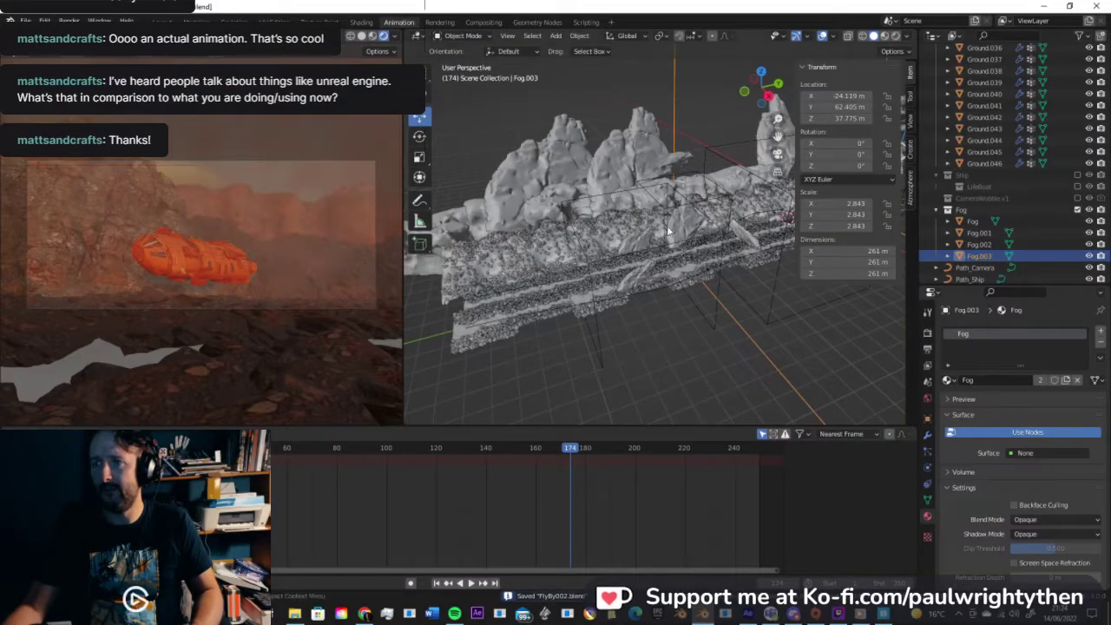
middle_drag(636, 232, 676, 278)
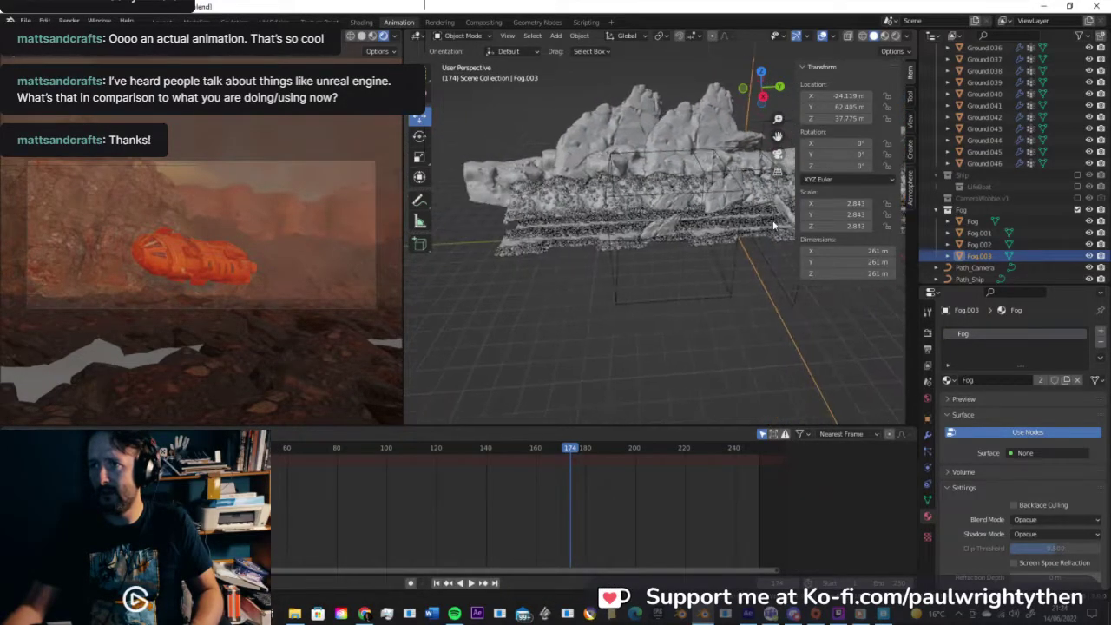
click(703, 302)
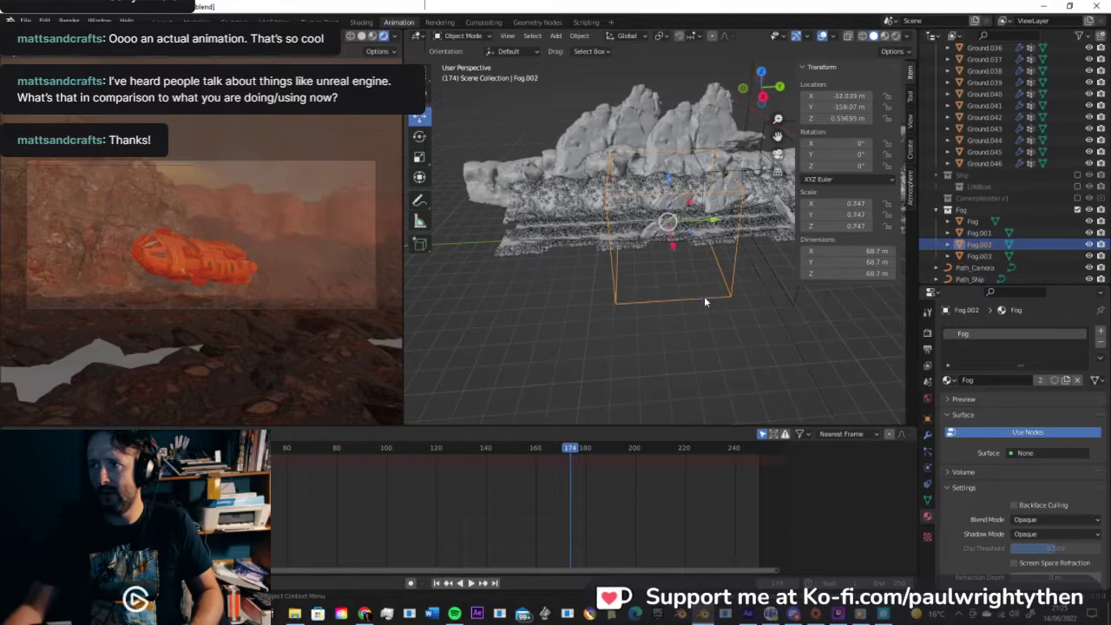
key(s)
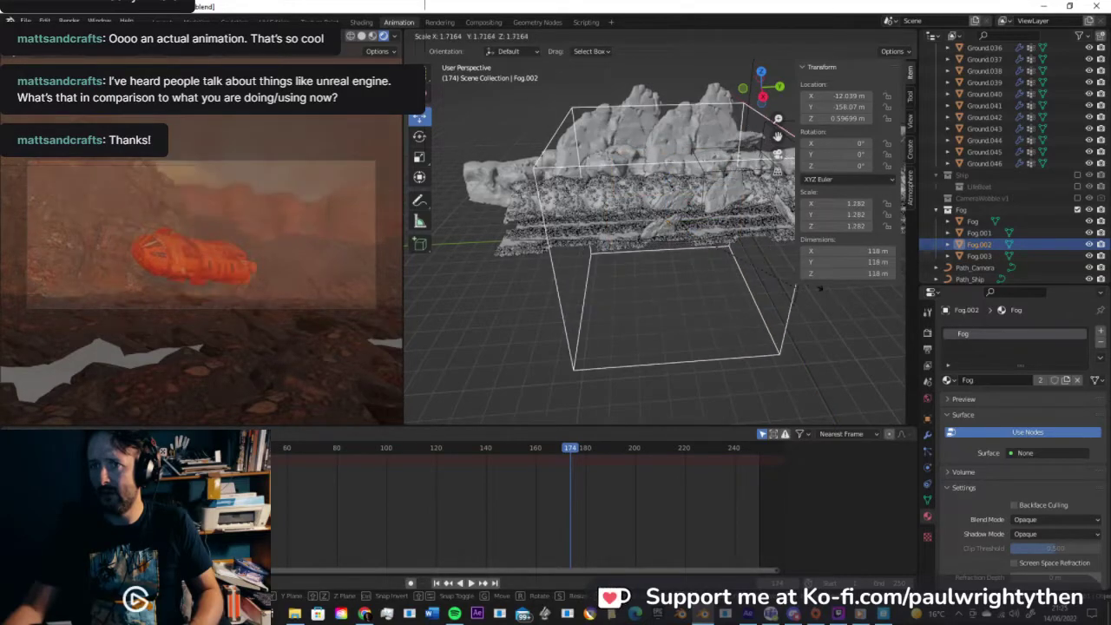
click(807, 276)
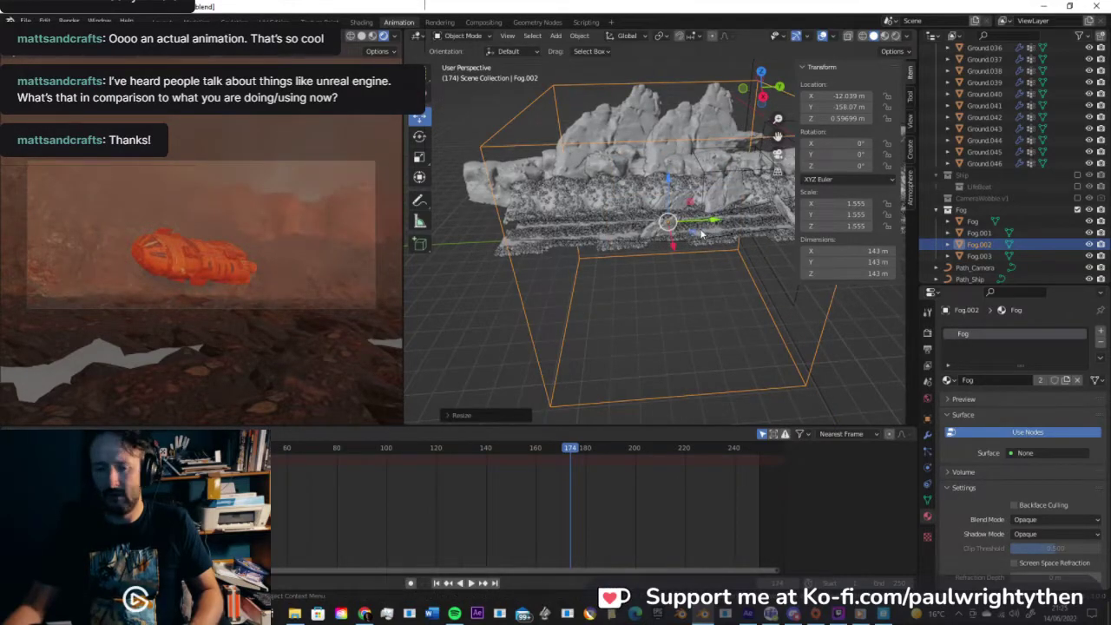
Step: Duplicate the enlarged fog volume, move the copy about -109 m along Y, and check it in playback
key(shift+d)
right_click(709, 223)
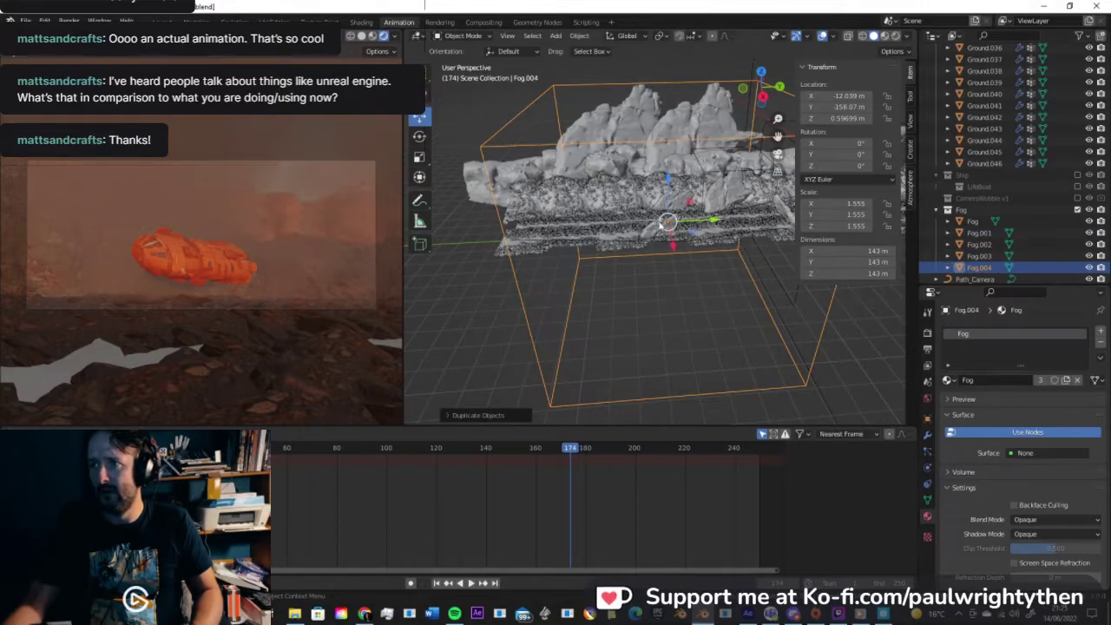
key(g)
key(y)
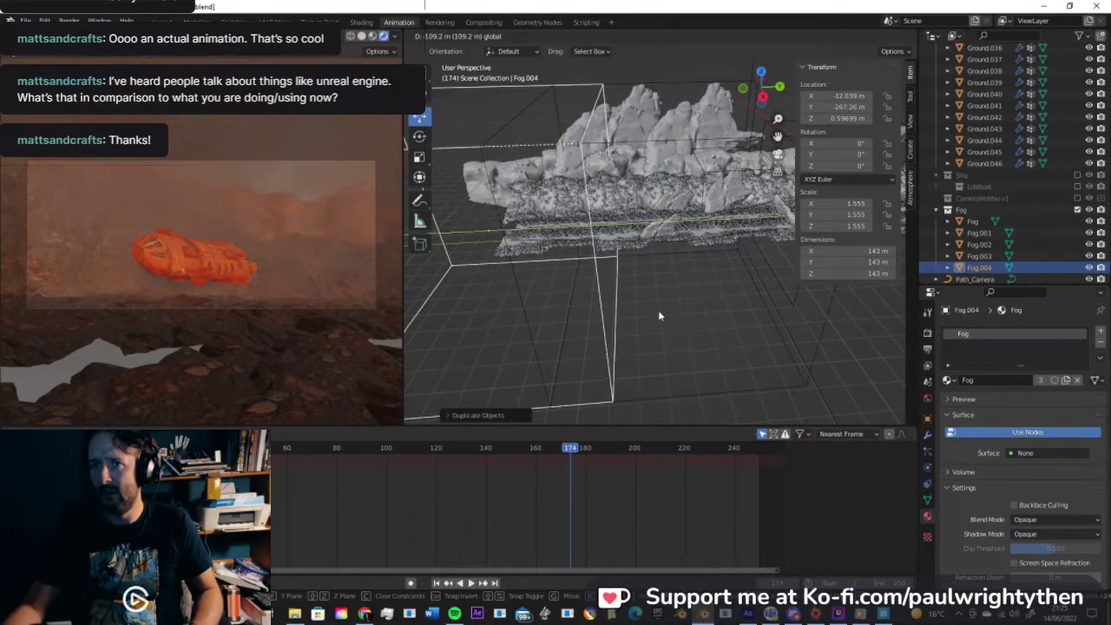
click(658, 313)
key(space)
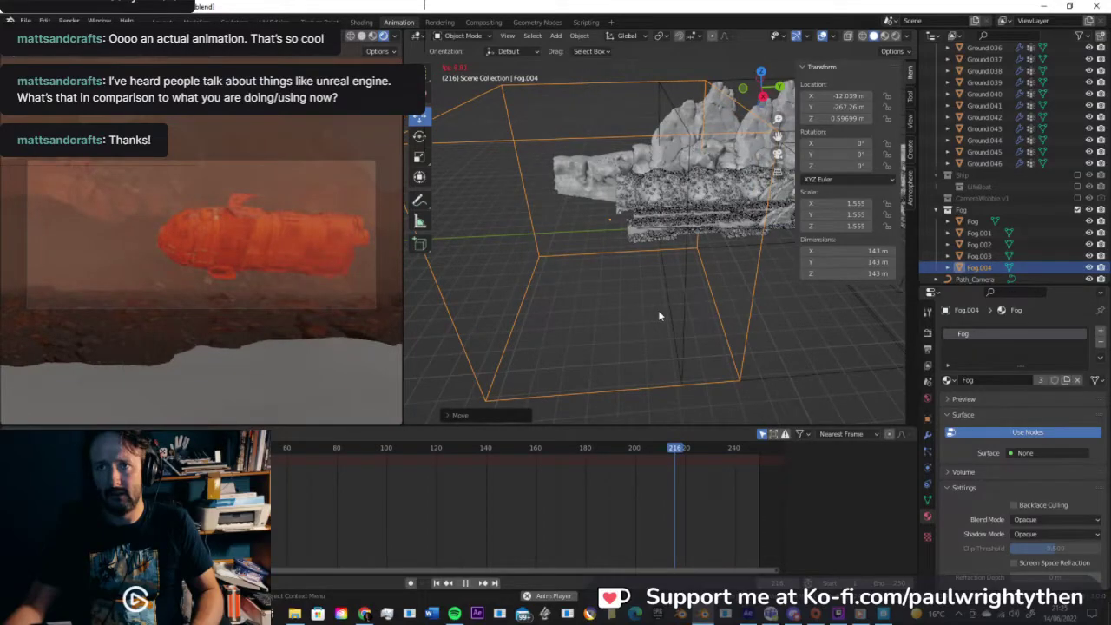
key(space)
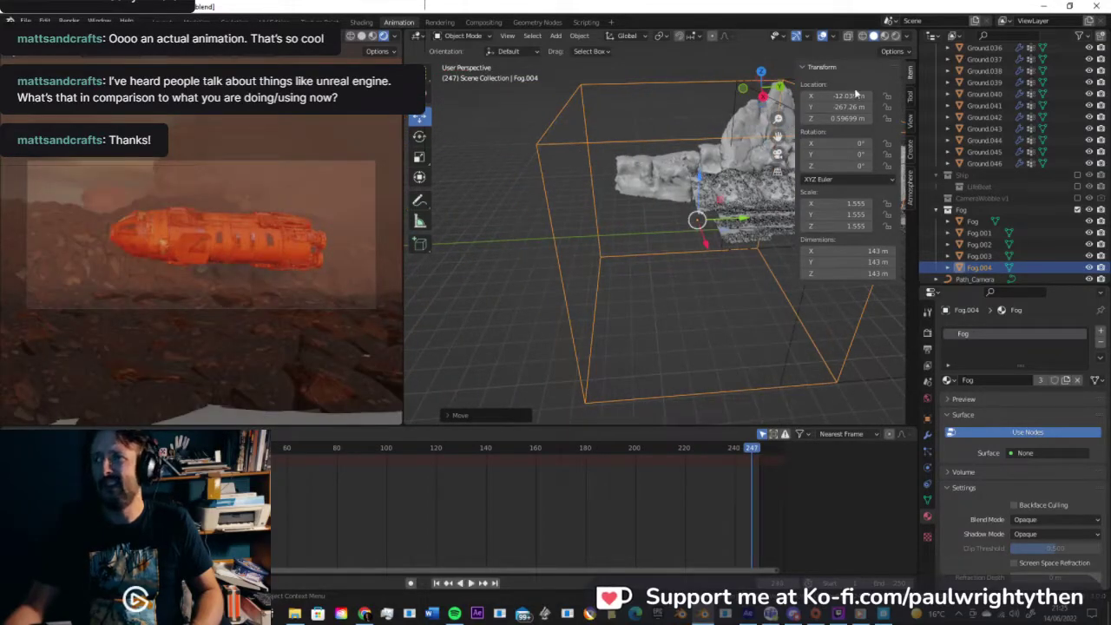
Step: Set the Physical Atmosphere sun's azimuth to about -30.7° and elevation to about 11.8°, then check the lighting in playback
click(909, 185)
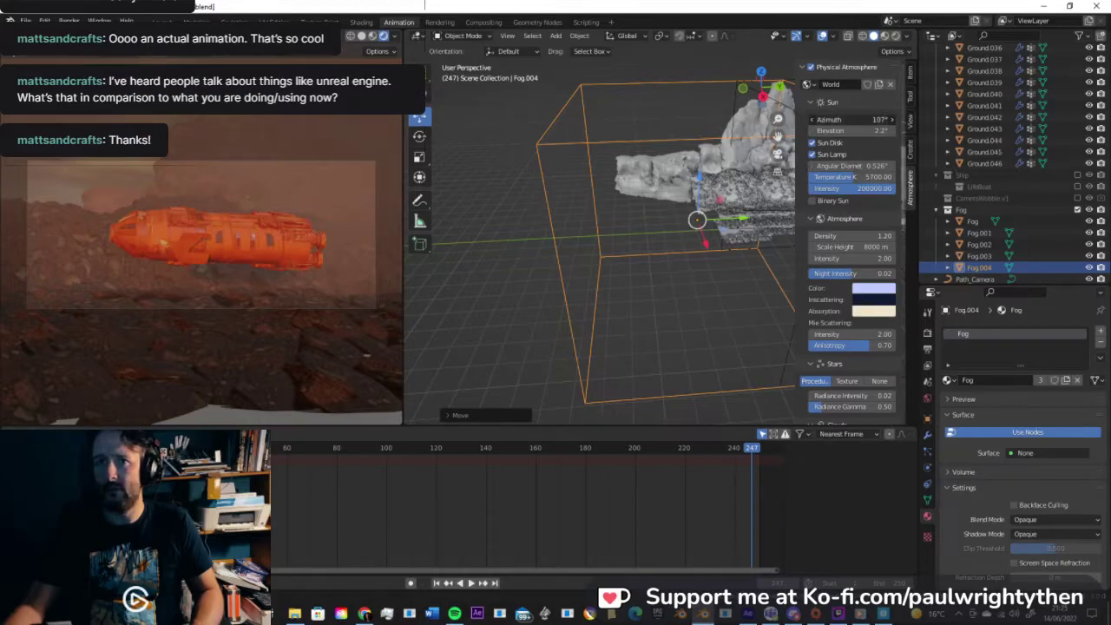
mouse_move(854, 119)
mouse_down()
mouse_move(829, 119)
mouse_move(849, 120)
mouse_up()
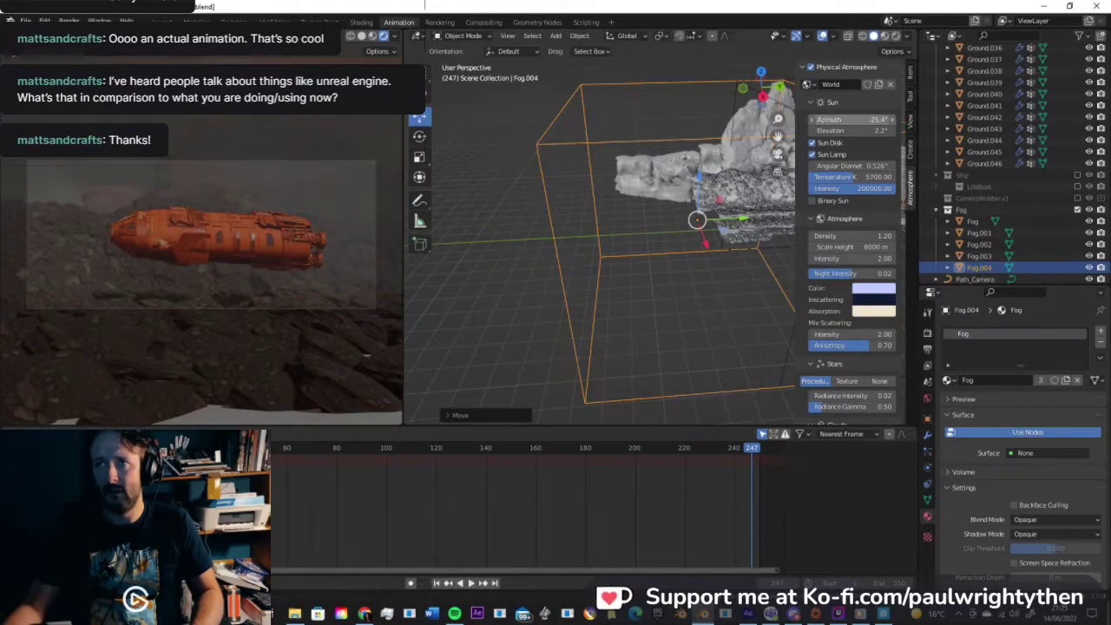
mouse_move(854, 120)
mouse_down()
mouse_move(871, 120)
mouse_move(839, 131)
mouse_move(861, 131)
mouse_up()
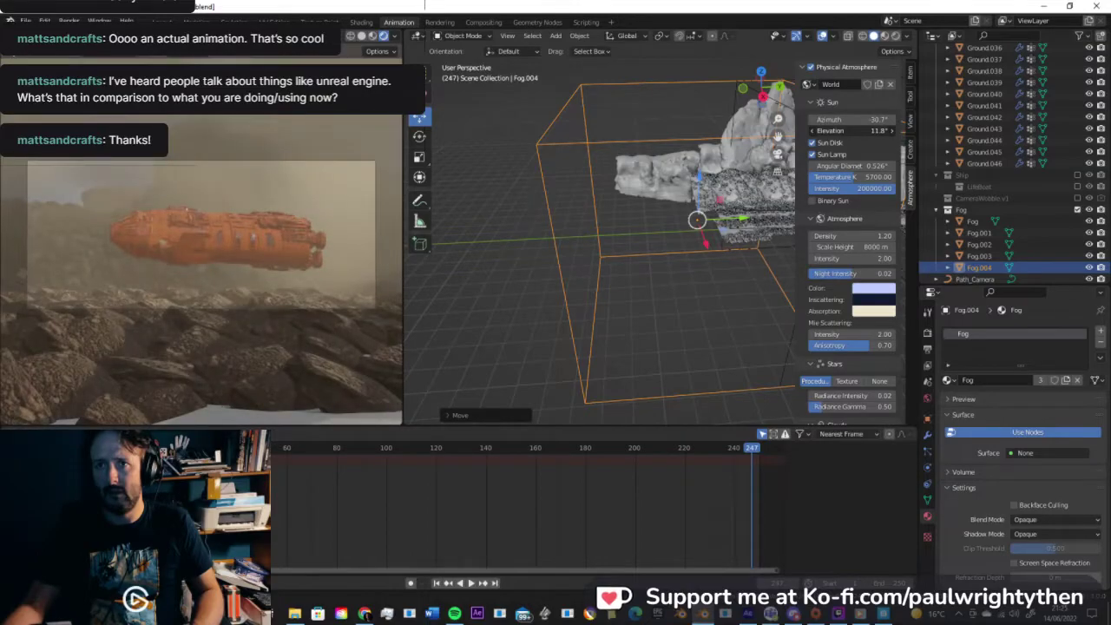
key(space)
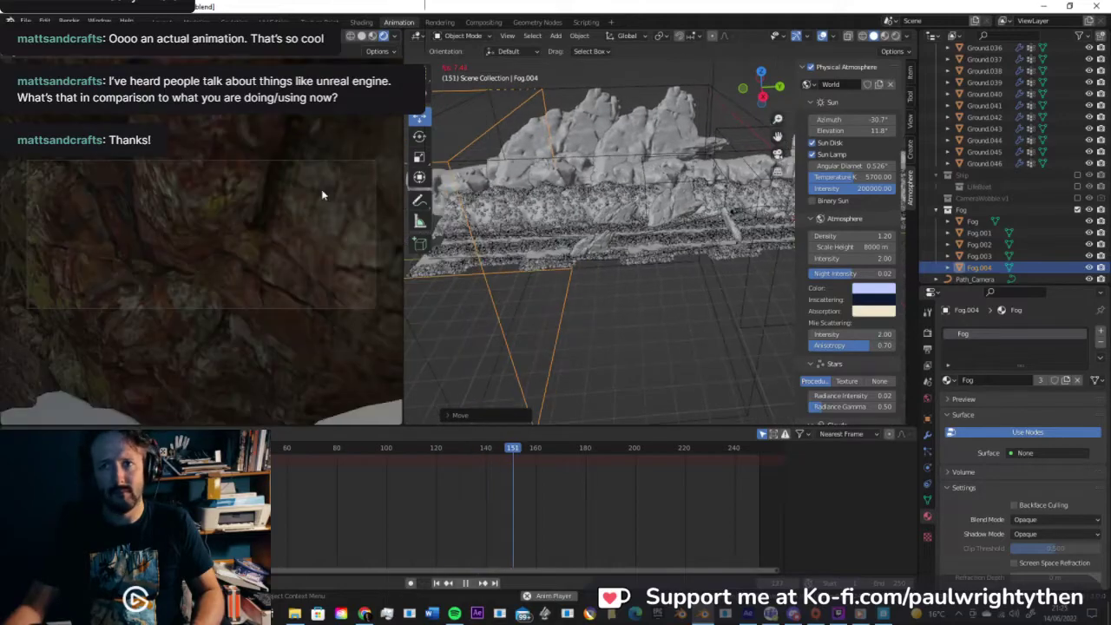
key(space)
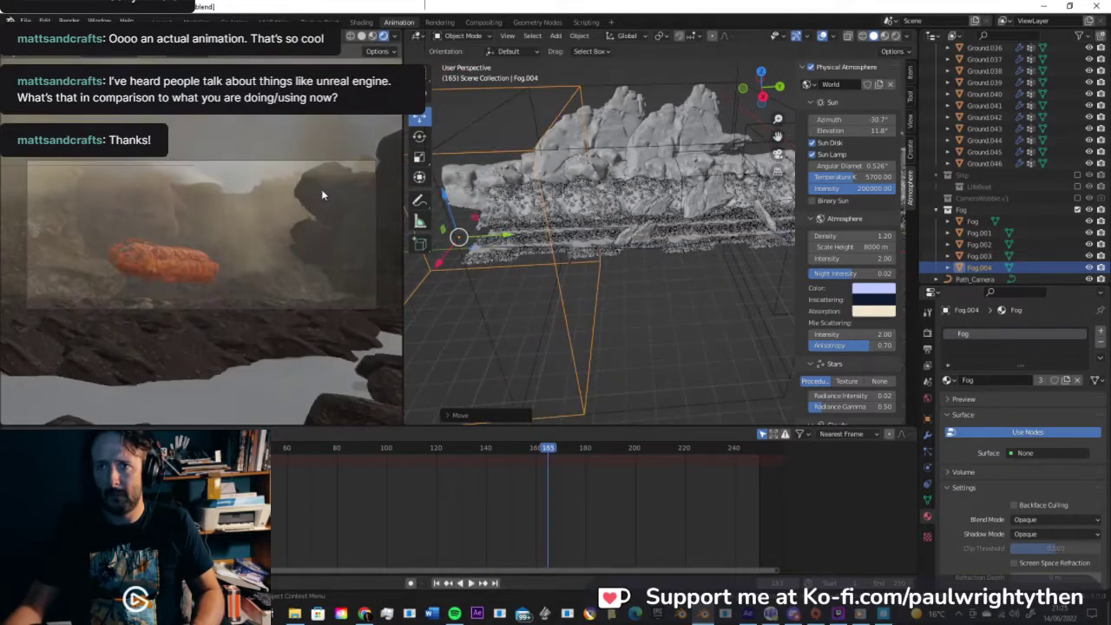
Step: Save the file and hide the original Light in the viewport, collapsing the Set and Particles collections
scroll(1018, 224, up, 8)
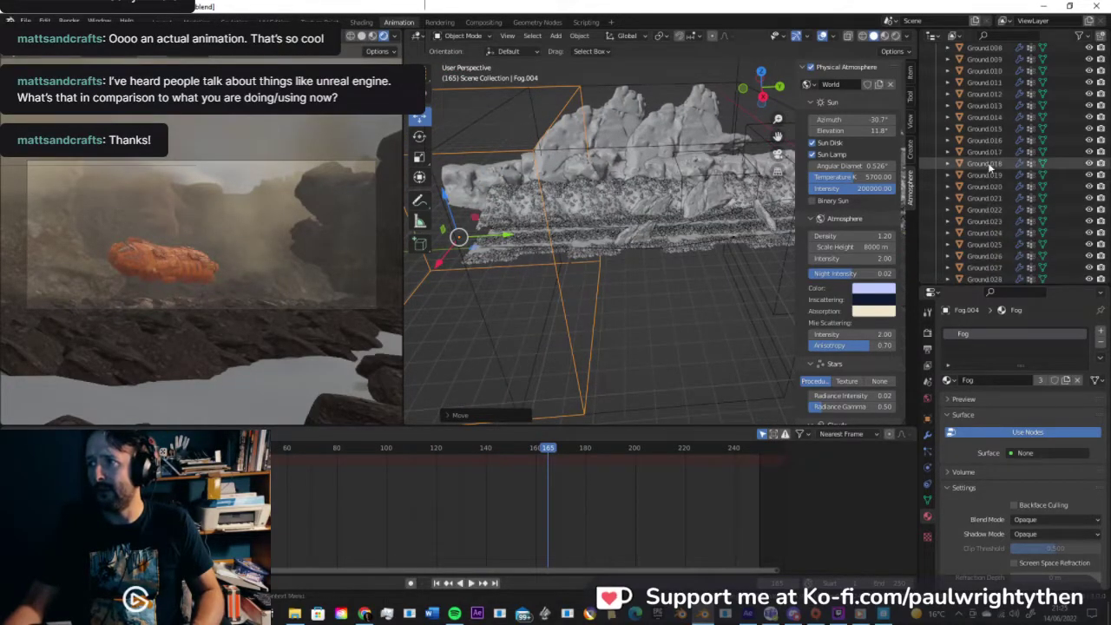
key(ctrl+s)
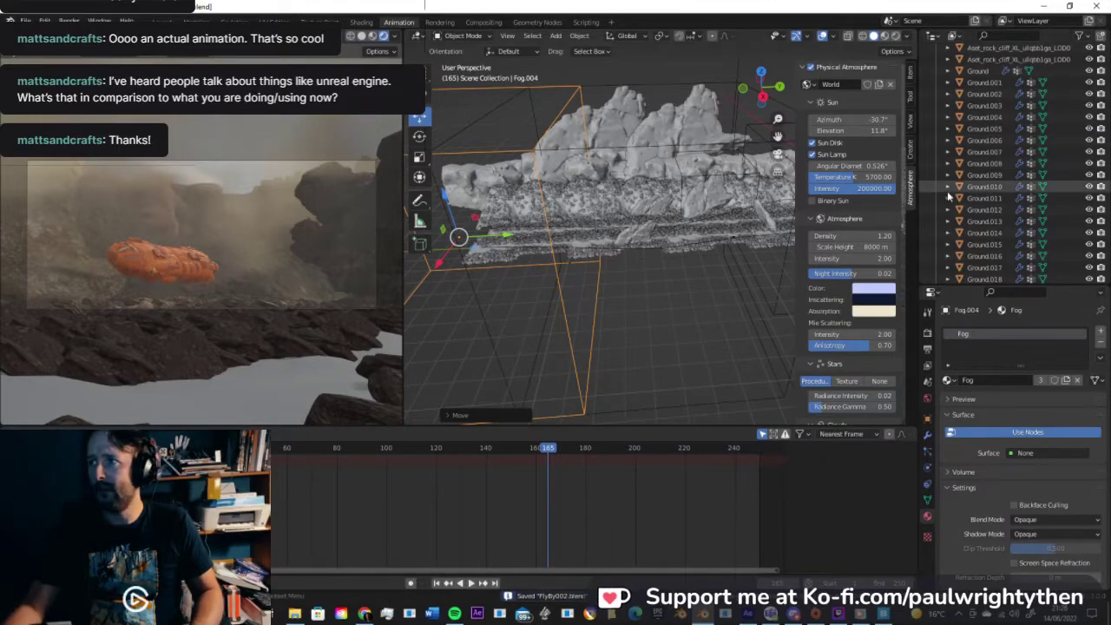
scroll(989, 131, up, 10)
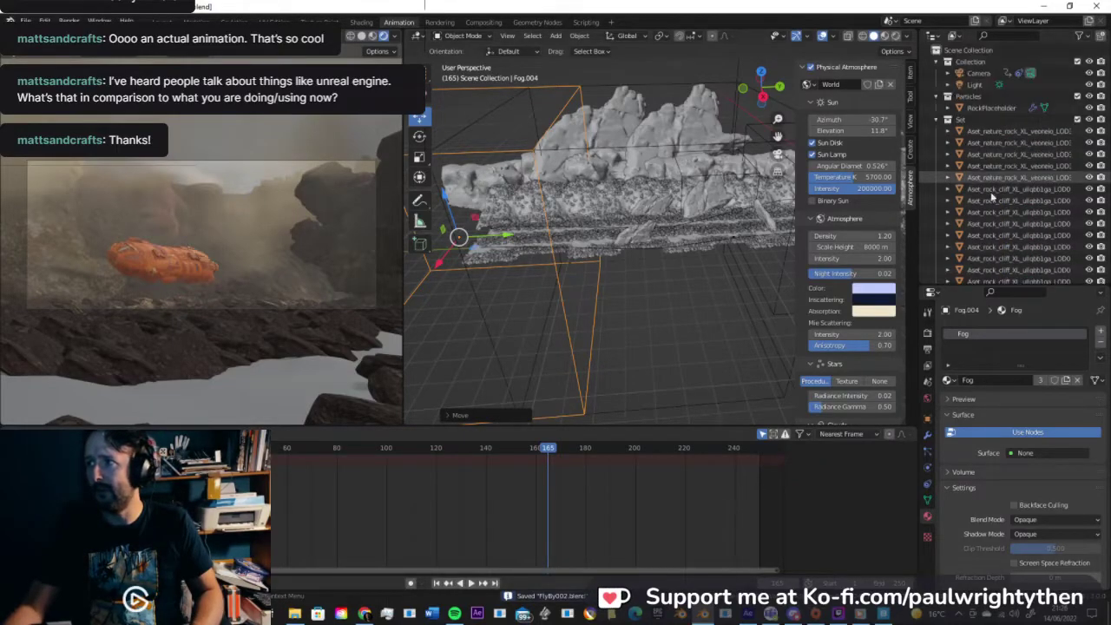
click(975, 85)
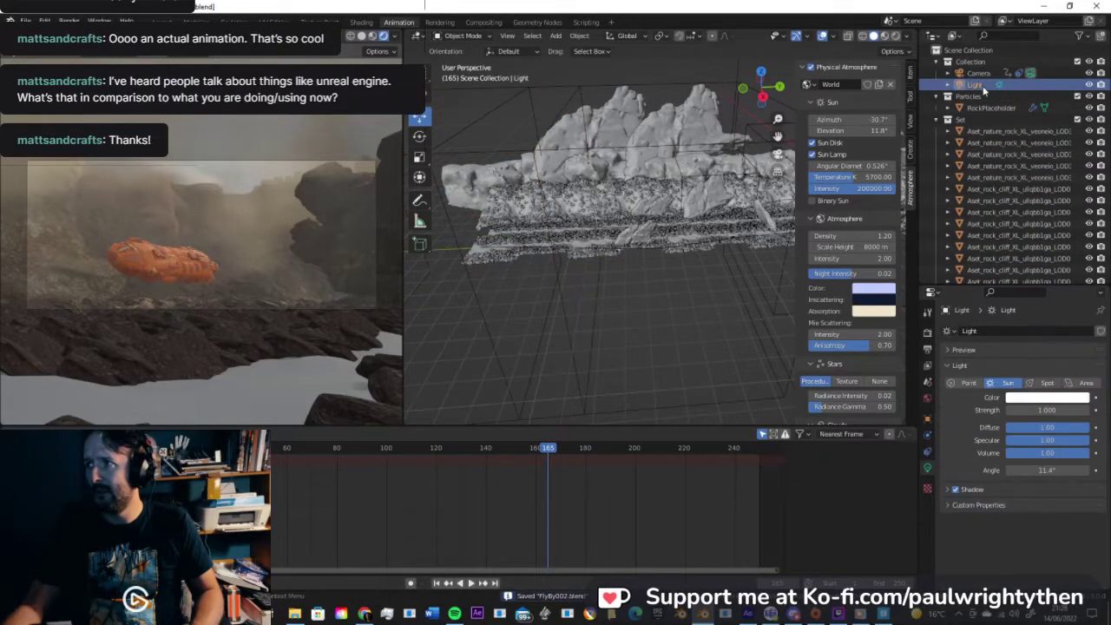
click(936, 120)
click(936, 96)
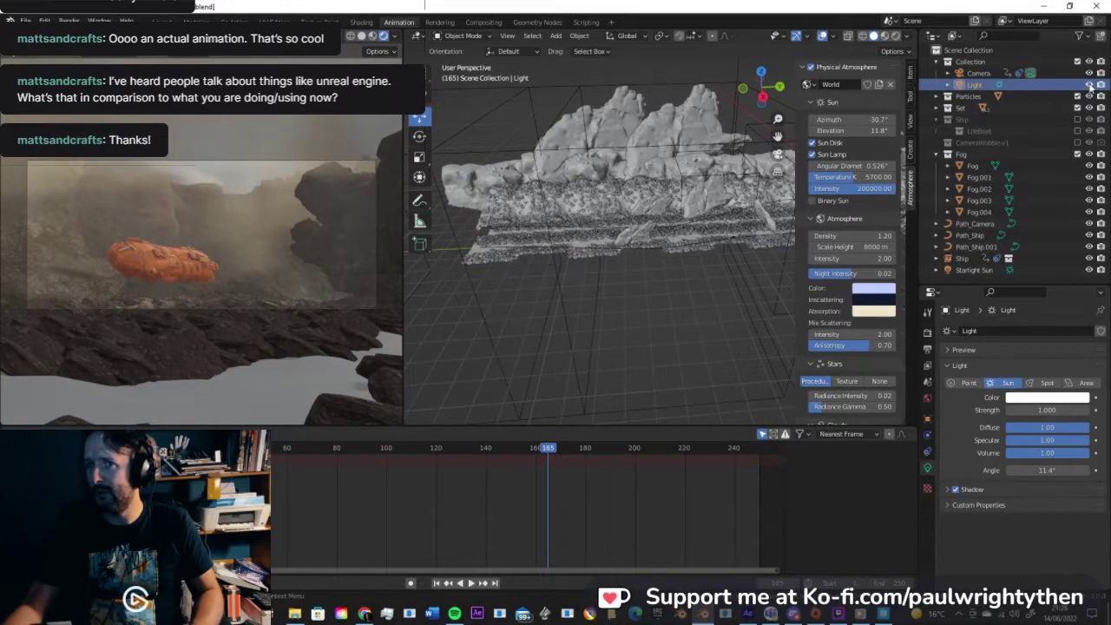
click(1089, 86)
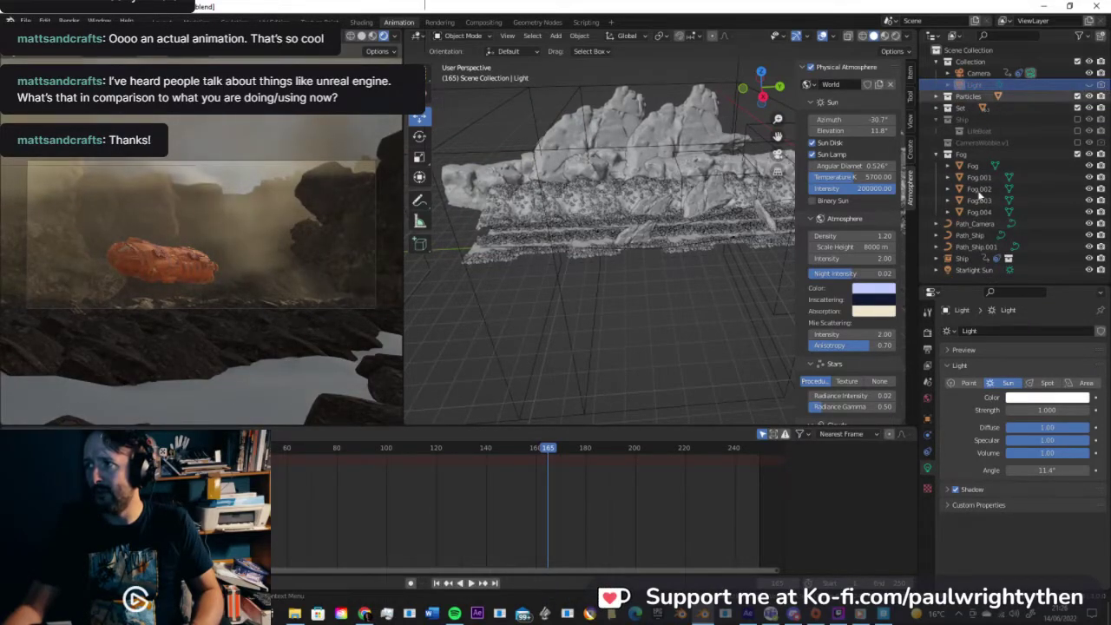
Step: Enable contact shadows on the Starlight Sun lamp
click(973, 270)
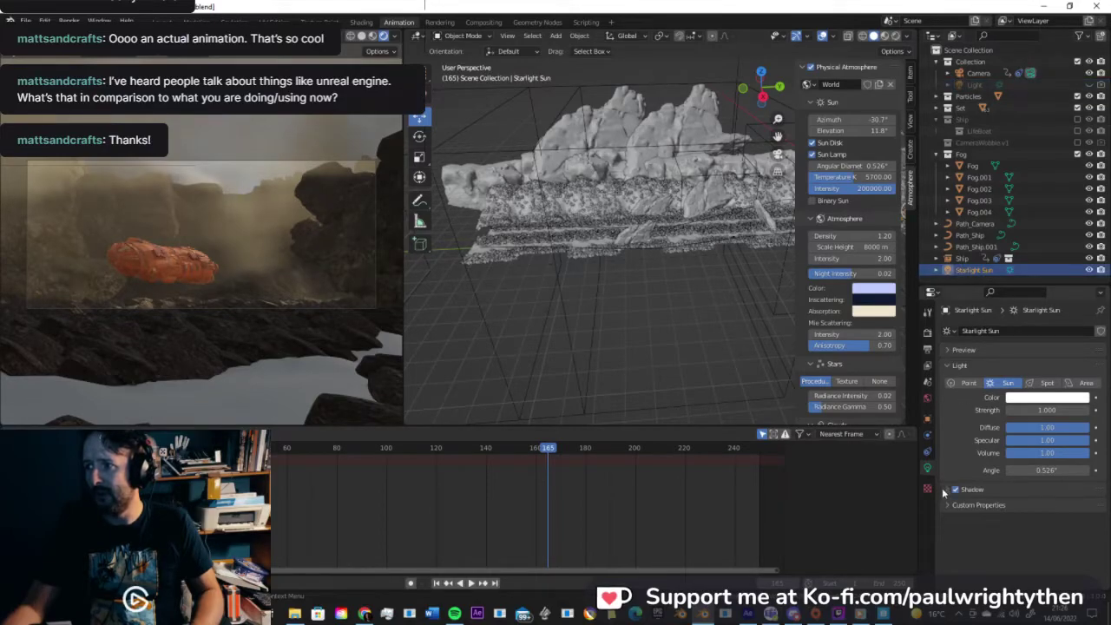
click(945, 490)
click(963, 540)
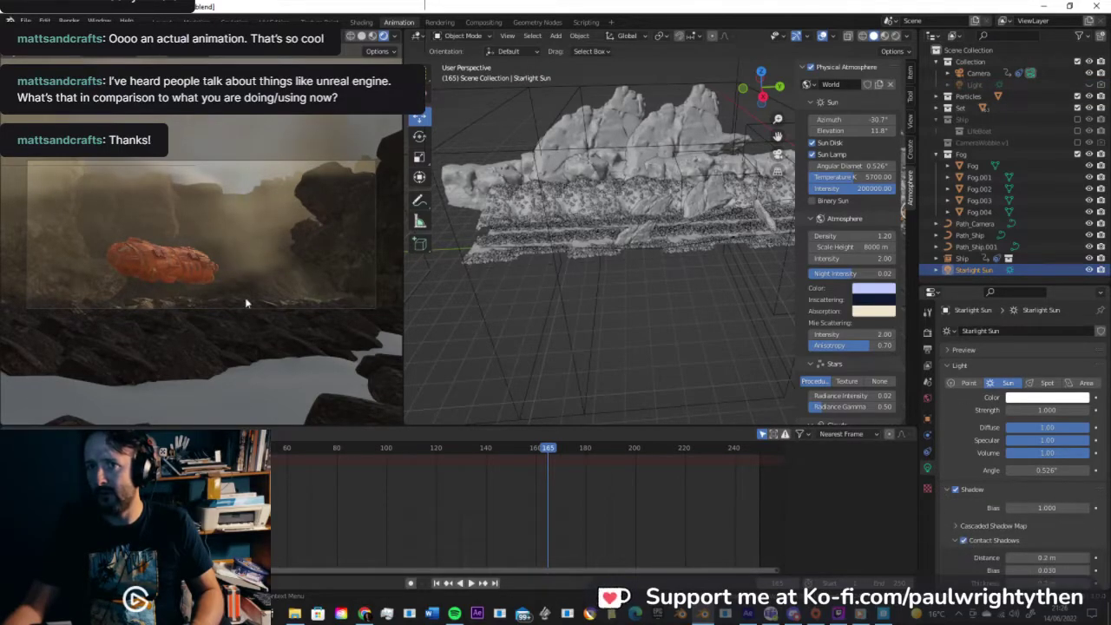
Step: Set the atmosphere sun's azimuth to about -4.88° and check the new light direction in playback
key(space)
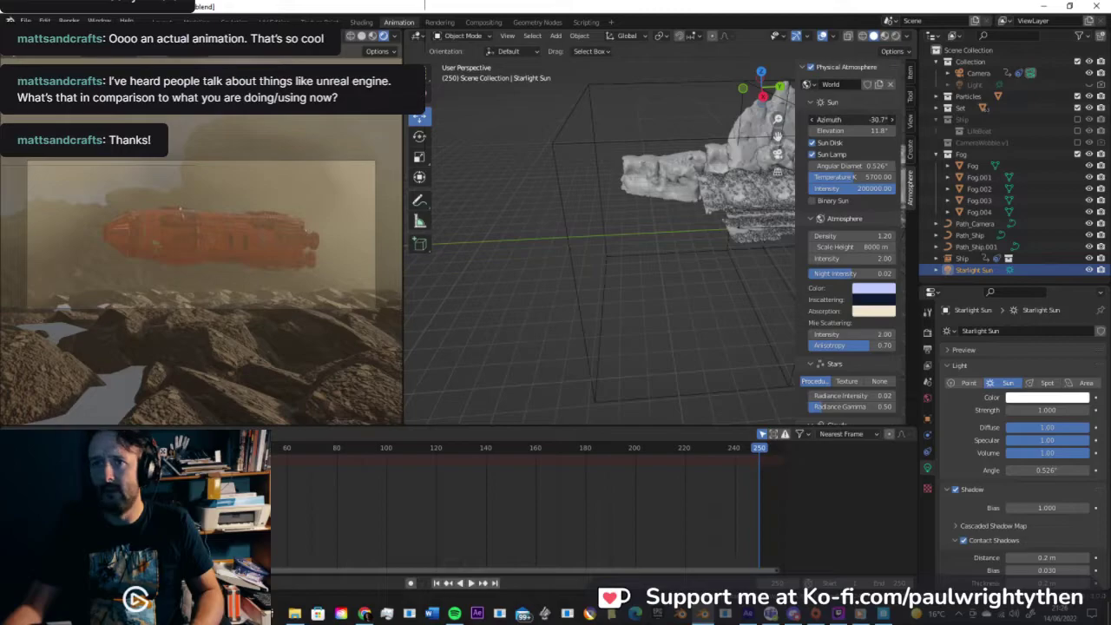
drag(850, 119, 891, 119)
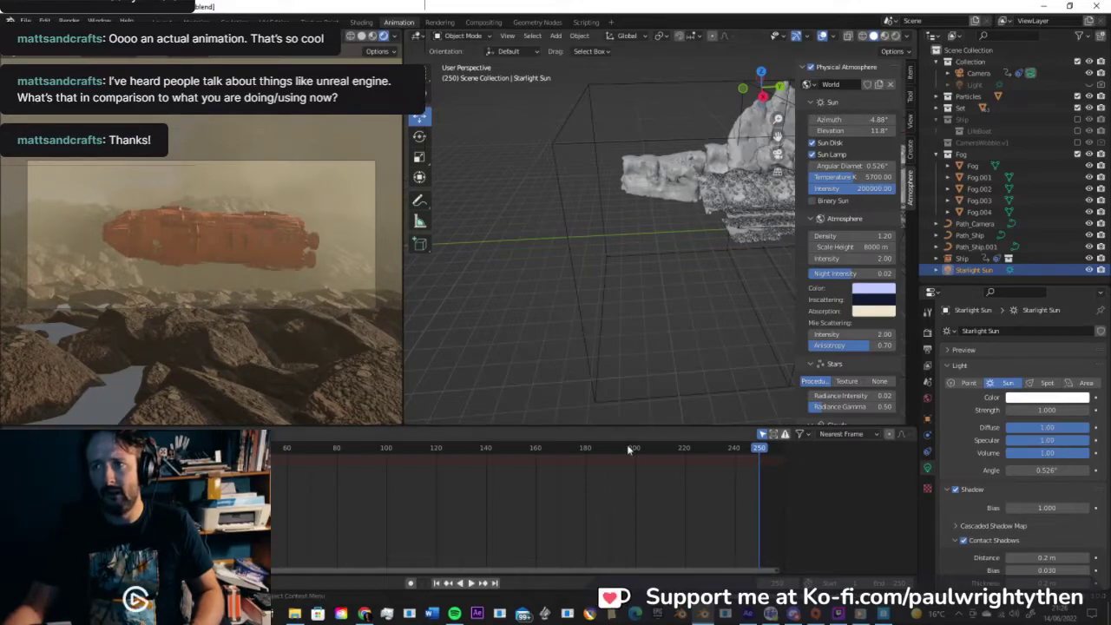
key(space)
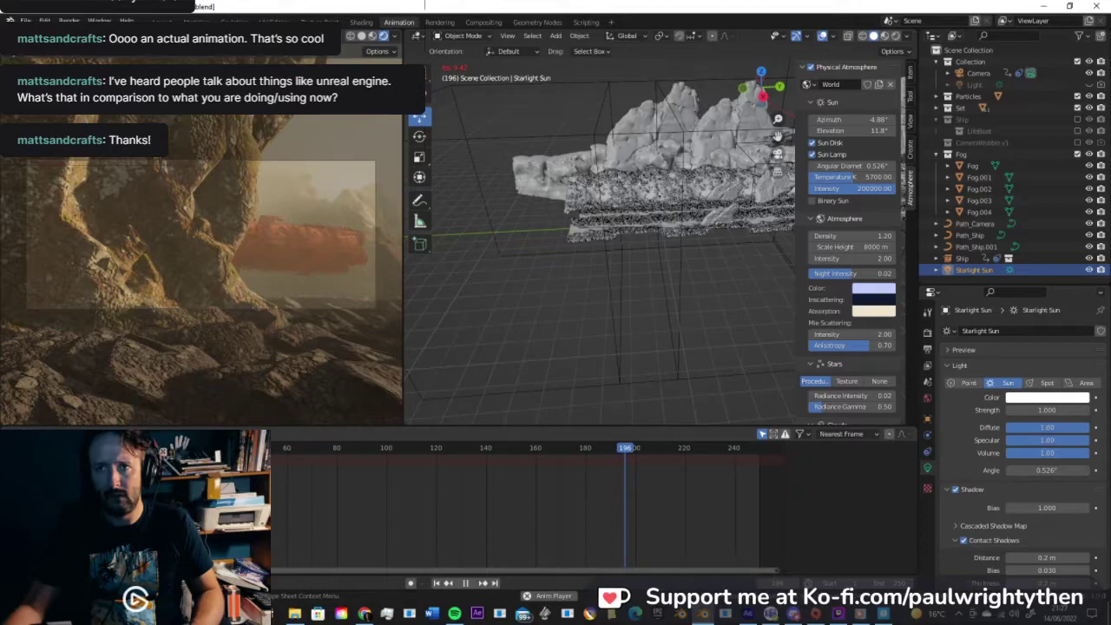
key(space)
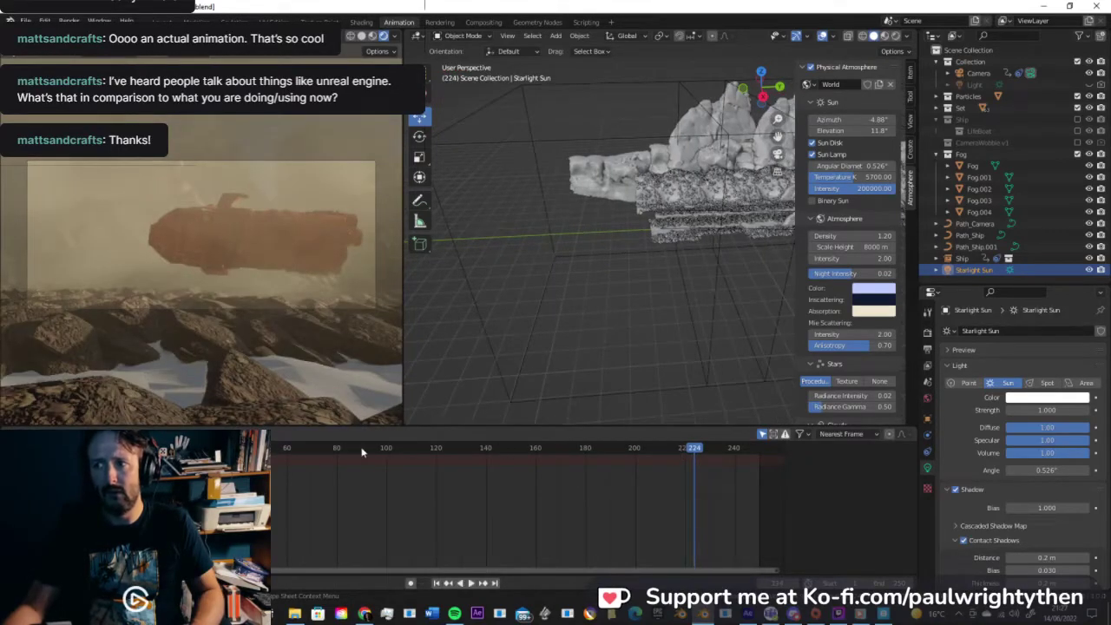
Step: Replay the shot from about frame 80 and save the file
click(336, 446)
key(space)
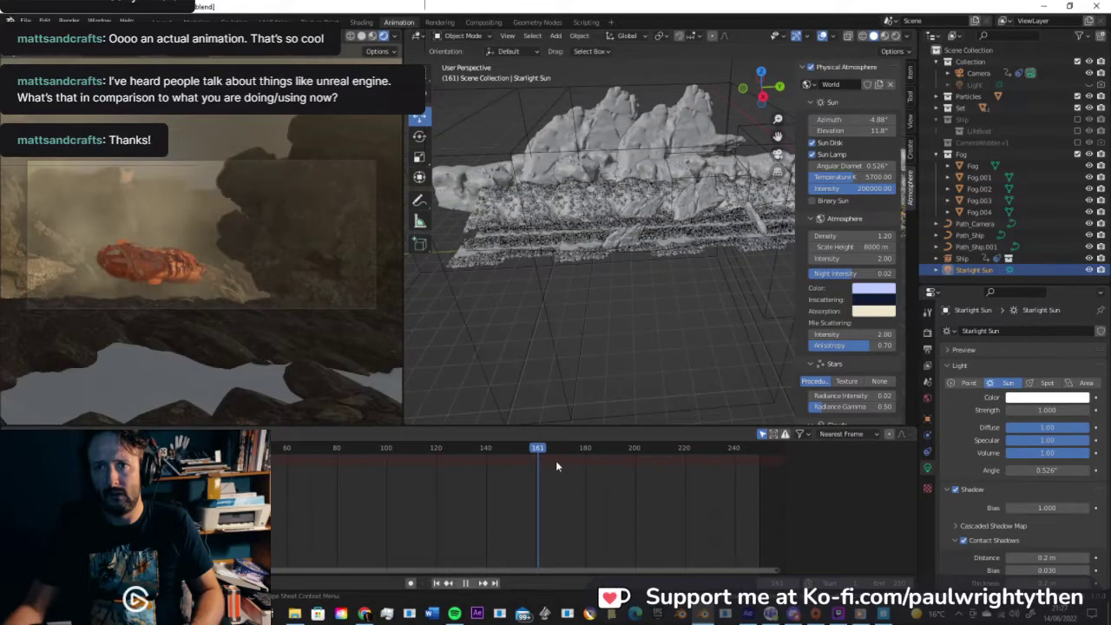
key(space)
key(ctrl+s)
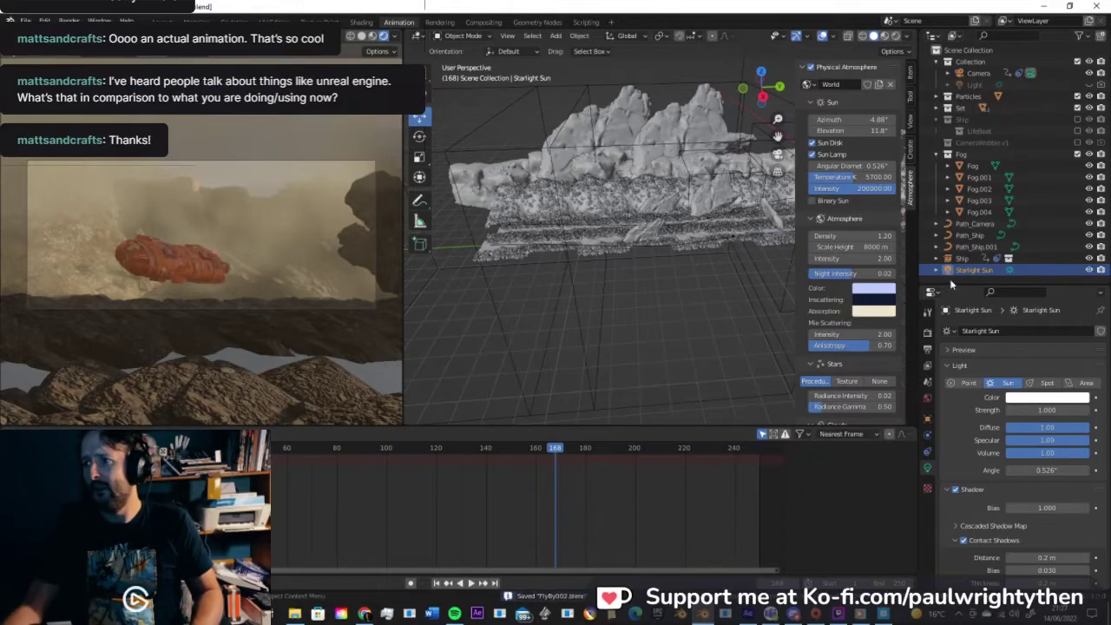
click(926, 419)
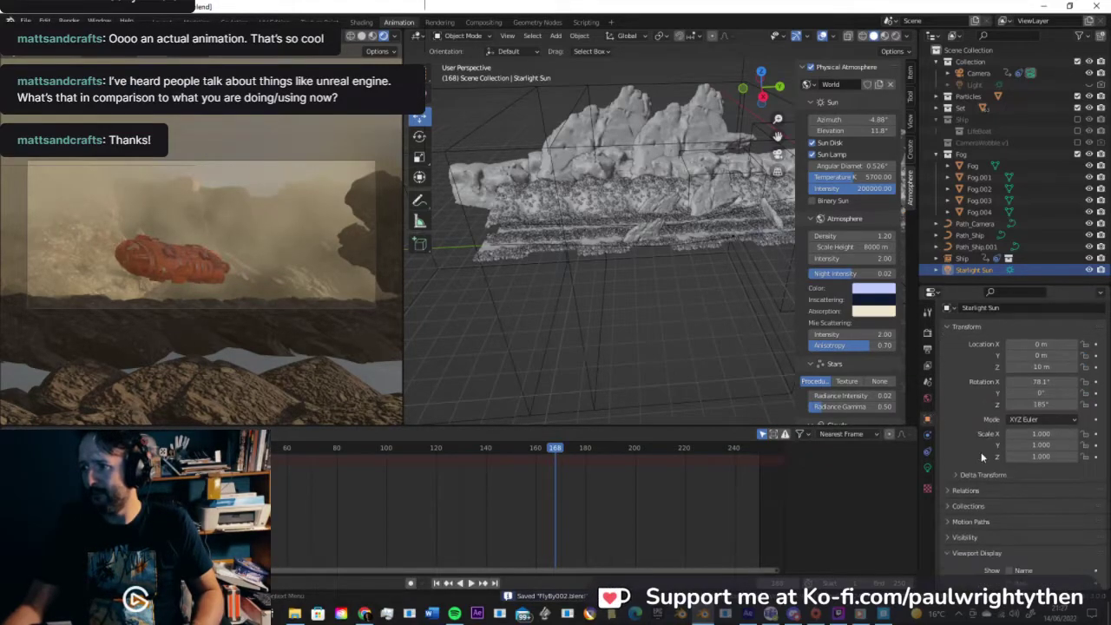
scroll(983, 457, down, 2)
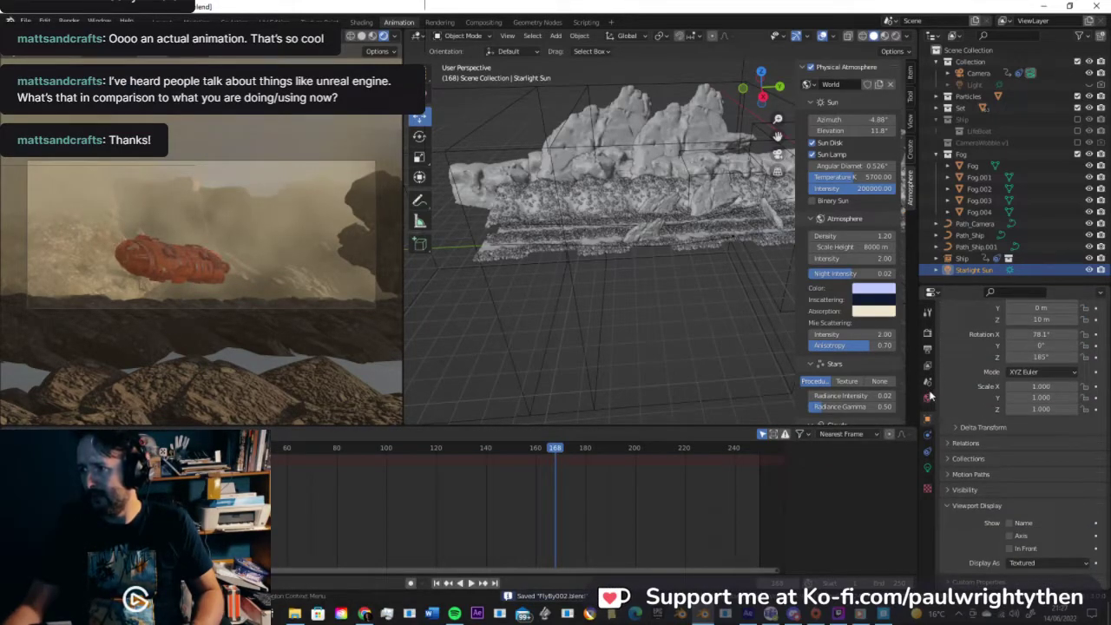
click(927, 348)
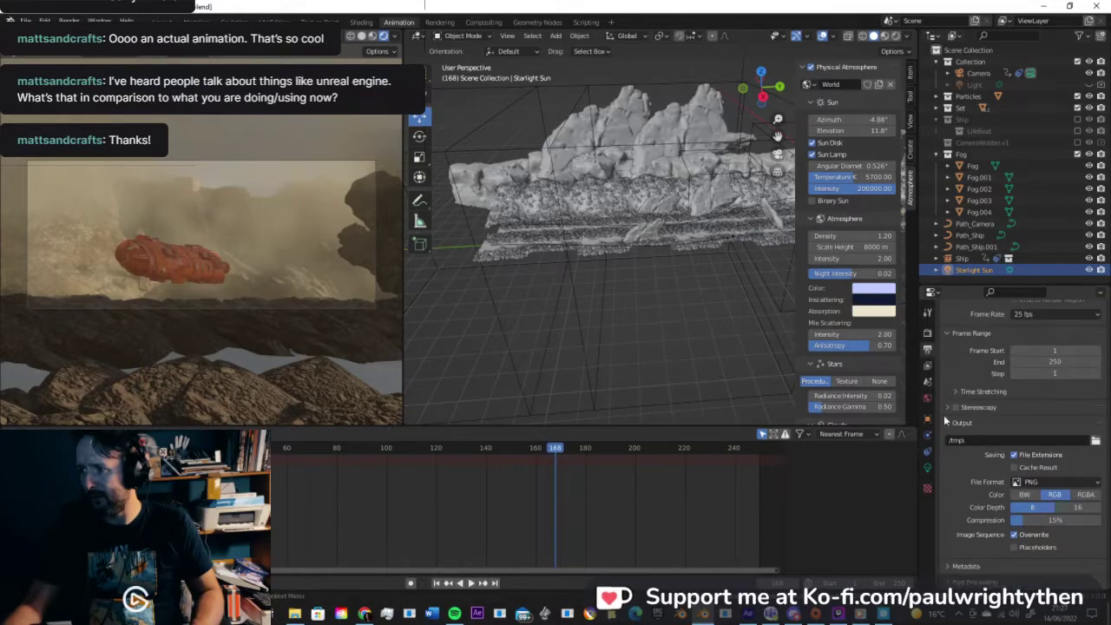
click(926, 366)
click(927, 380)
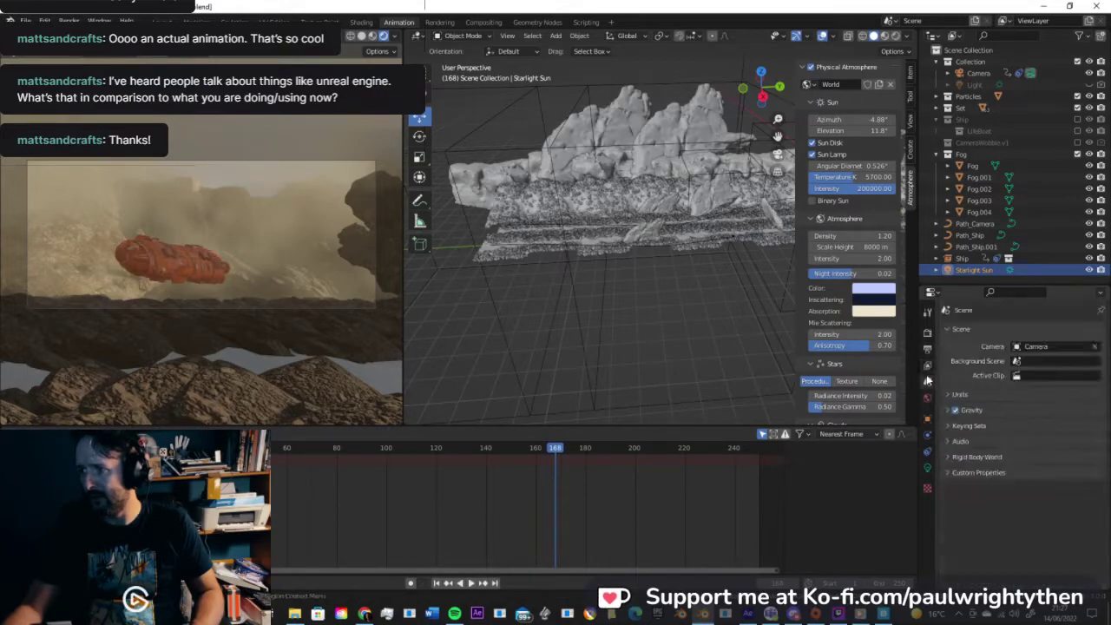
click(928, 334)
scroll(970, 462, down, 3)
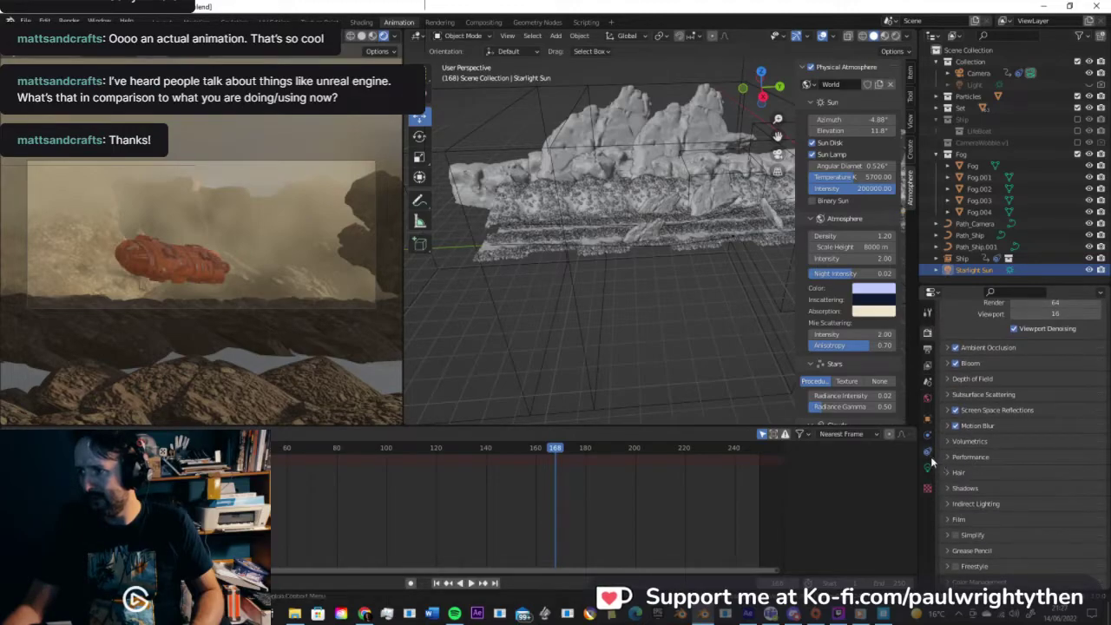
Step: Set the camera's passepartout opacity to 1.000 and replay the shot from about frame 90
click(978, 74)
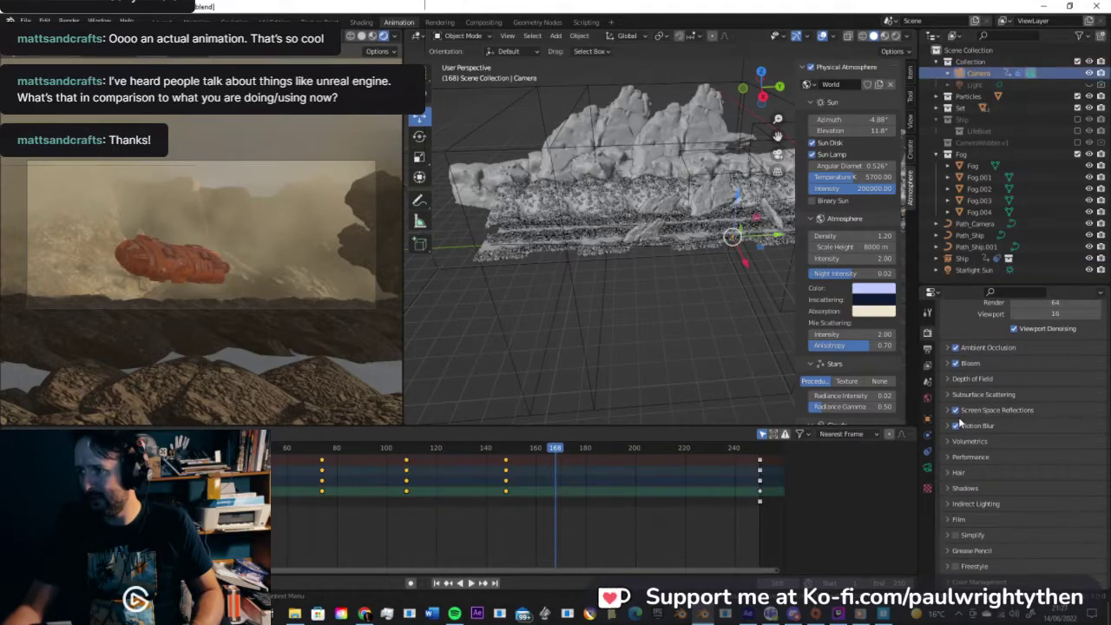
click(927, 466)
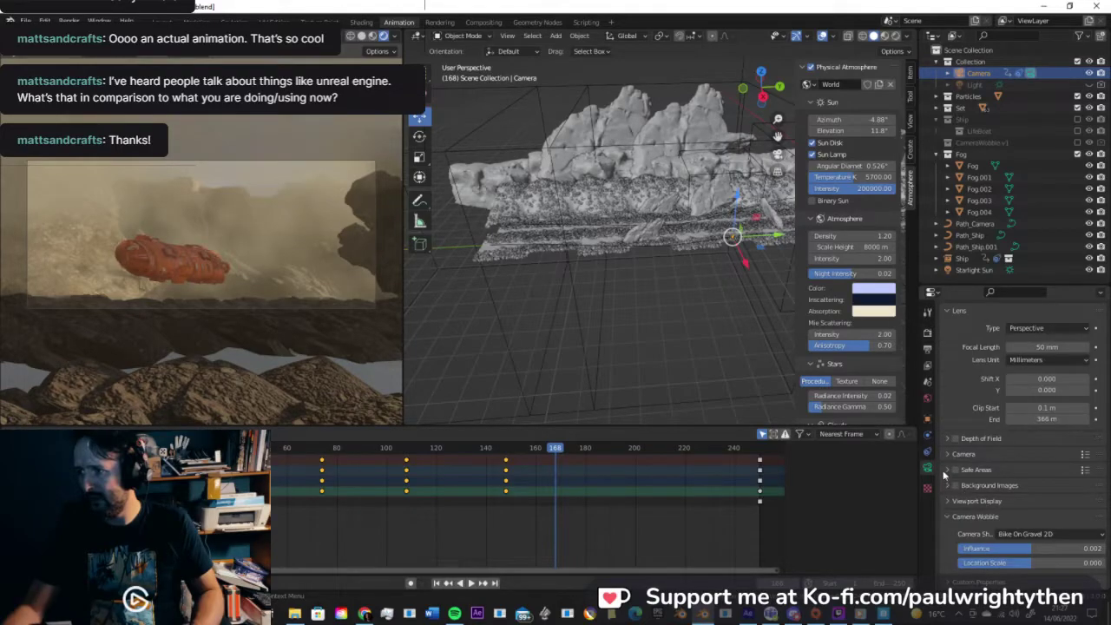
click(989, 496)
drag(1044, 486, 1092, 484)
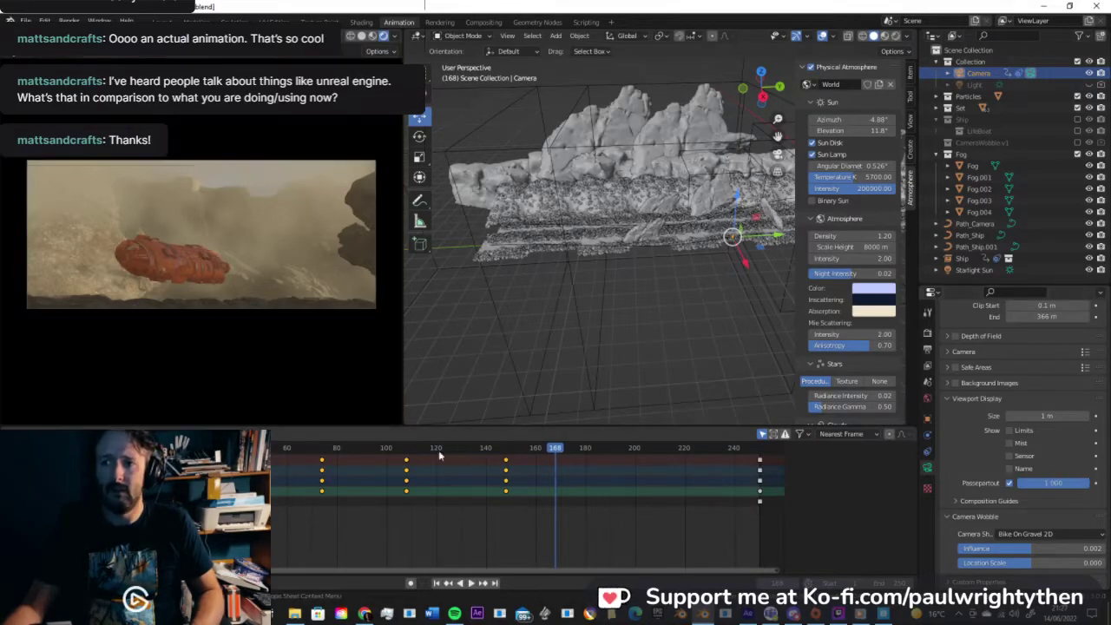
drag(451, 452, 366, 449)
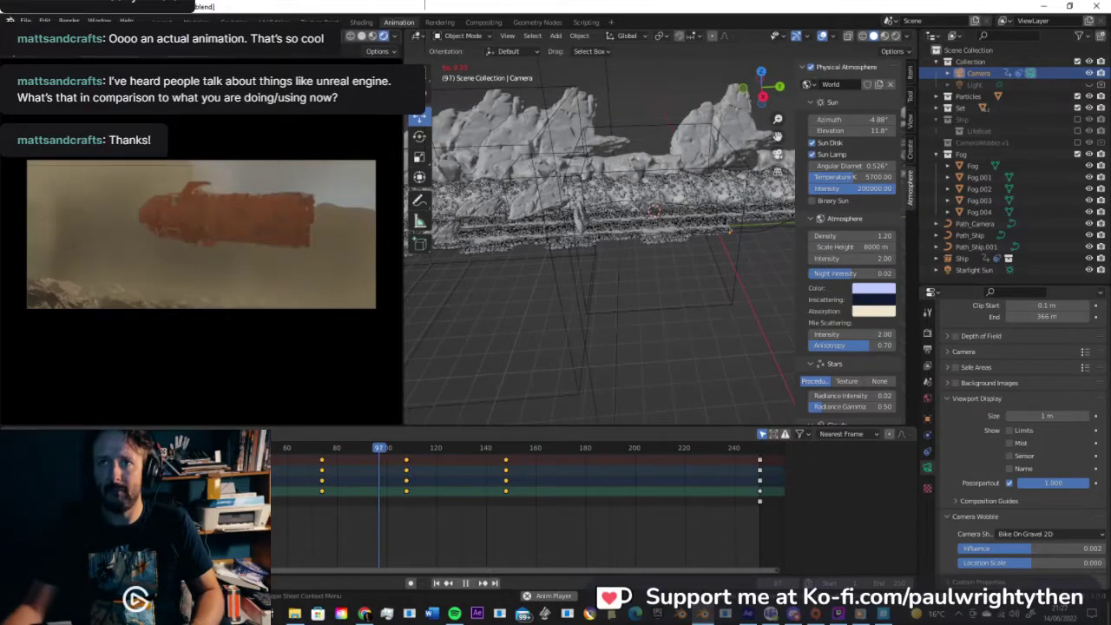
key(space)
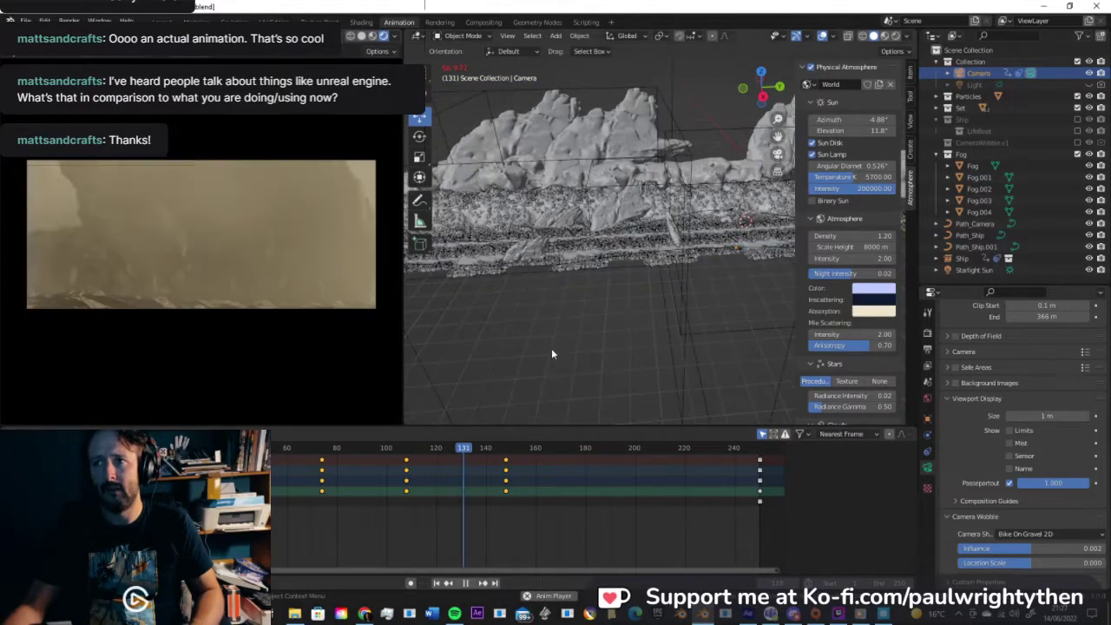
Step: Switch to the Layout workspace and play the shot through the camera in Material Preview shading
click(162, 22)
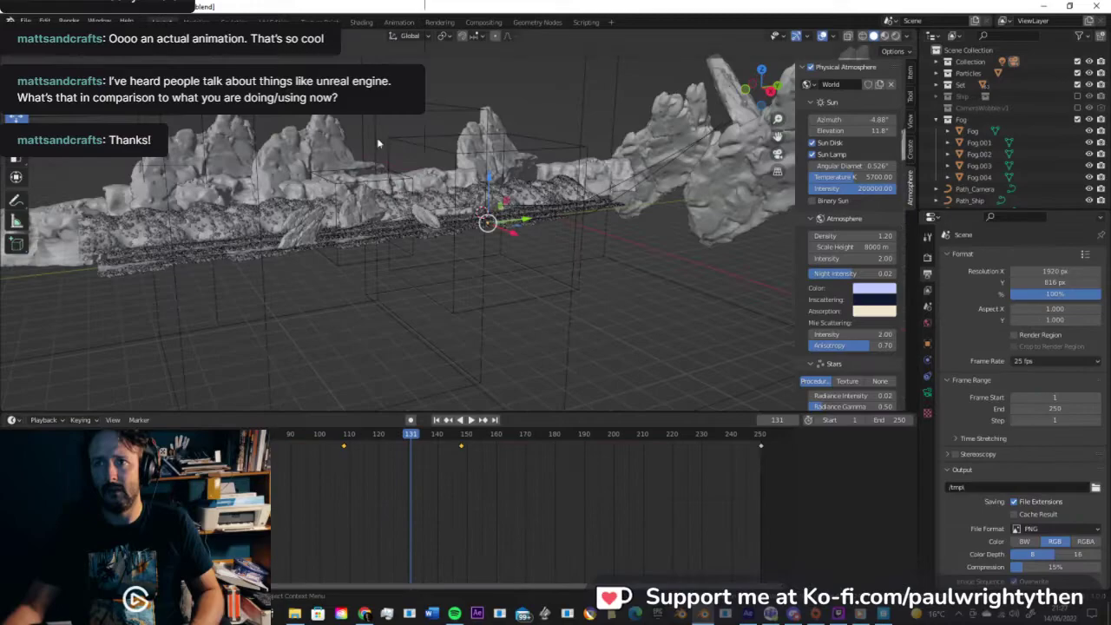
click(884, 36)
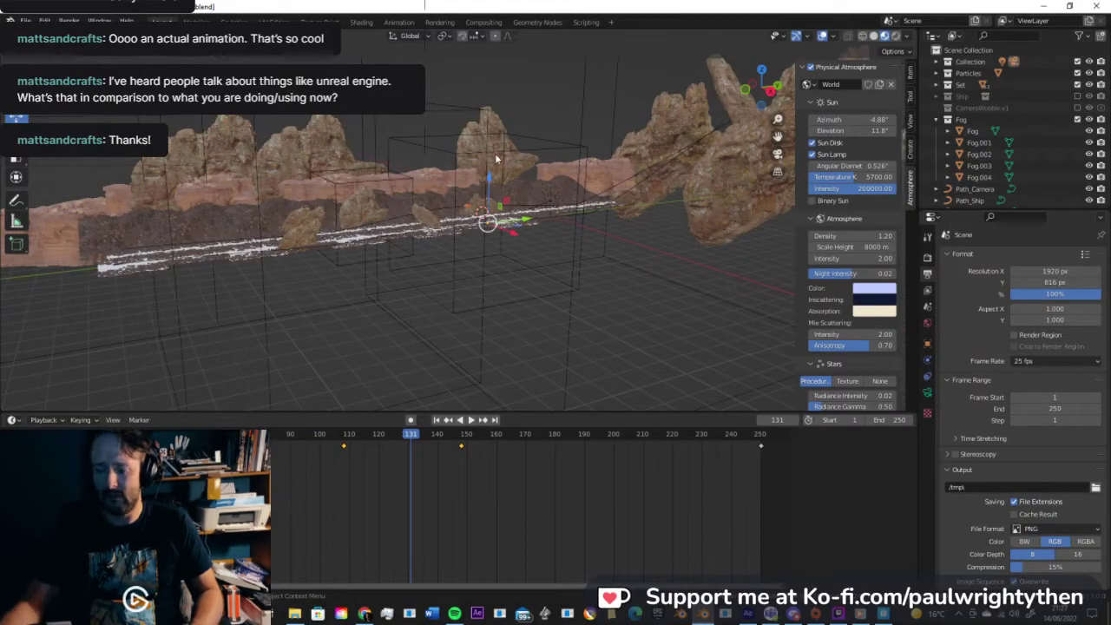
key(KP_0)
key(space)
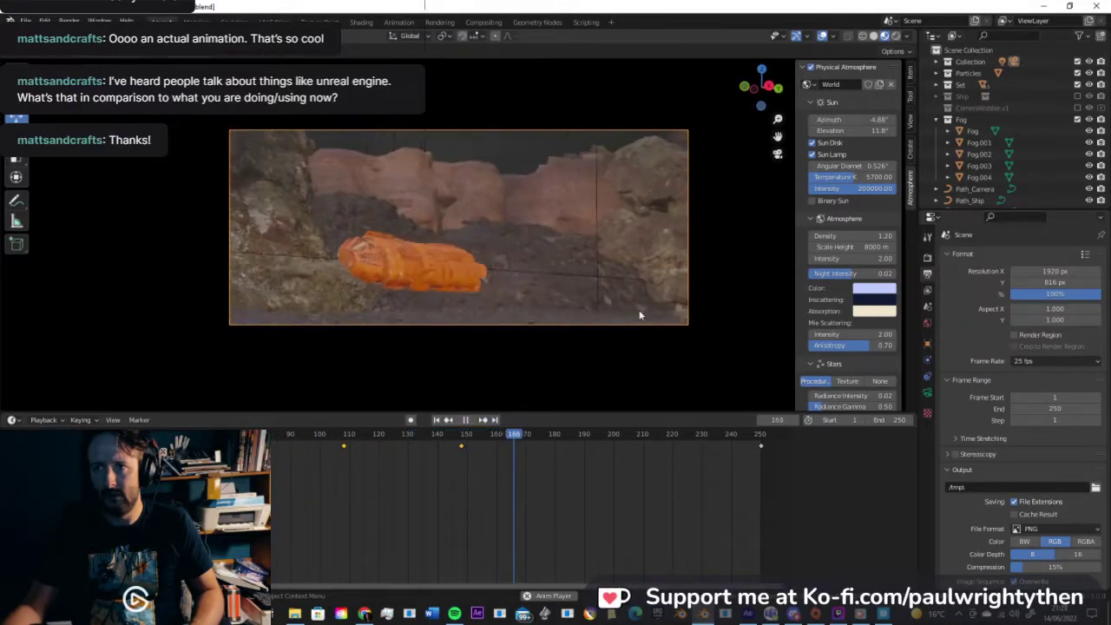
key(space)
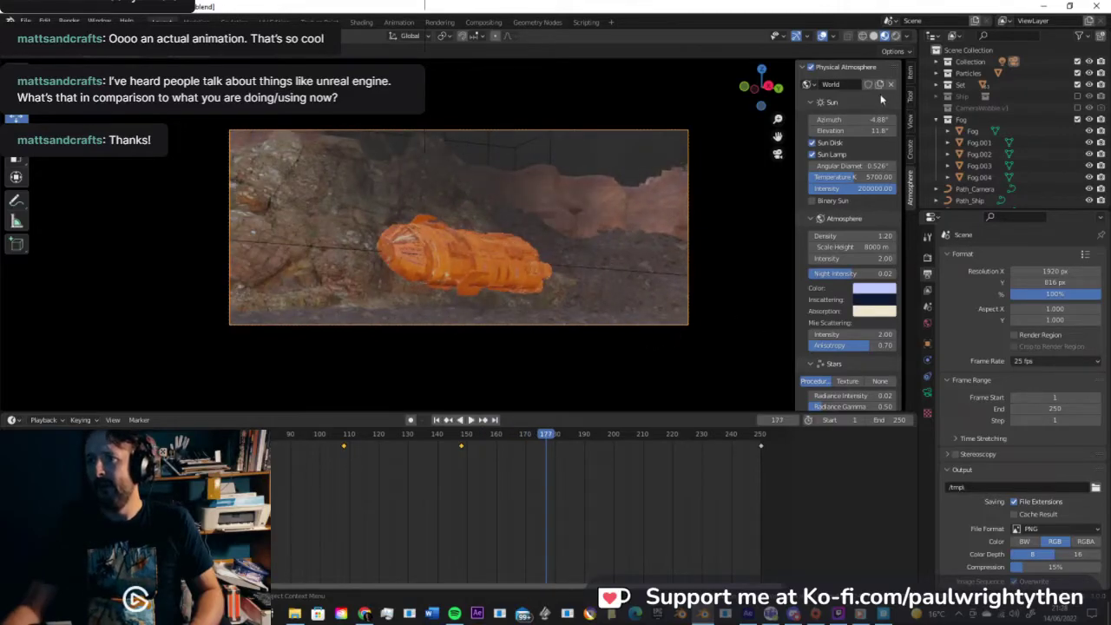
Step: Widen the camera's focal length to 28 mm and check the framing by scrubbing and playing the shot
click(947, 119)
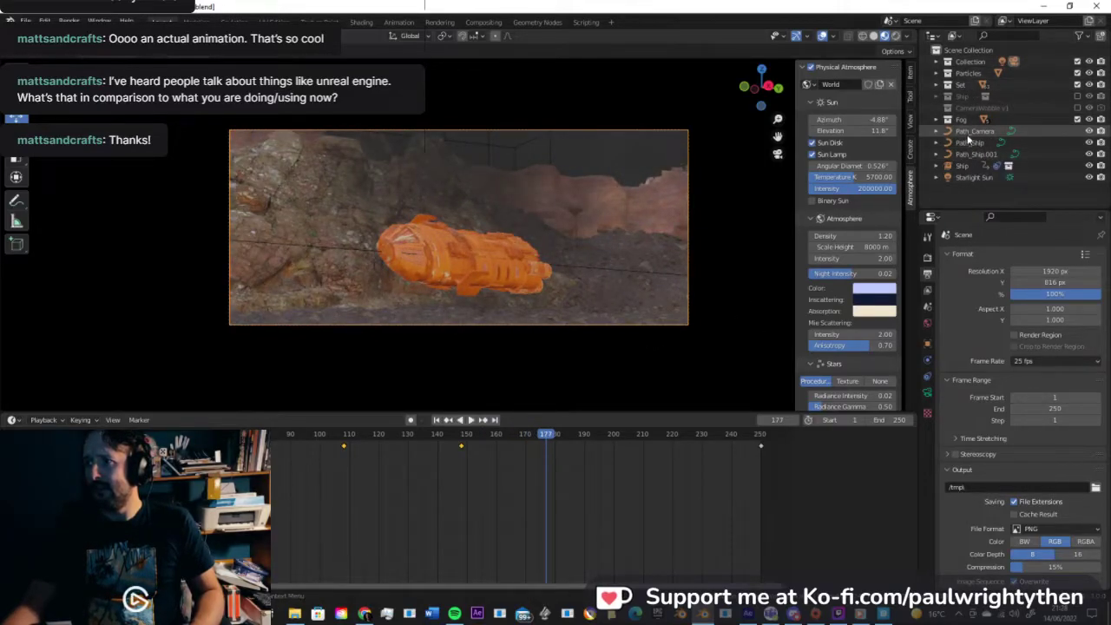
click(948, 62)
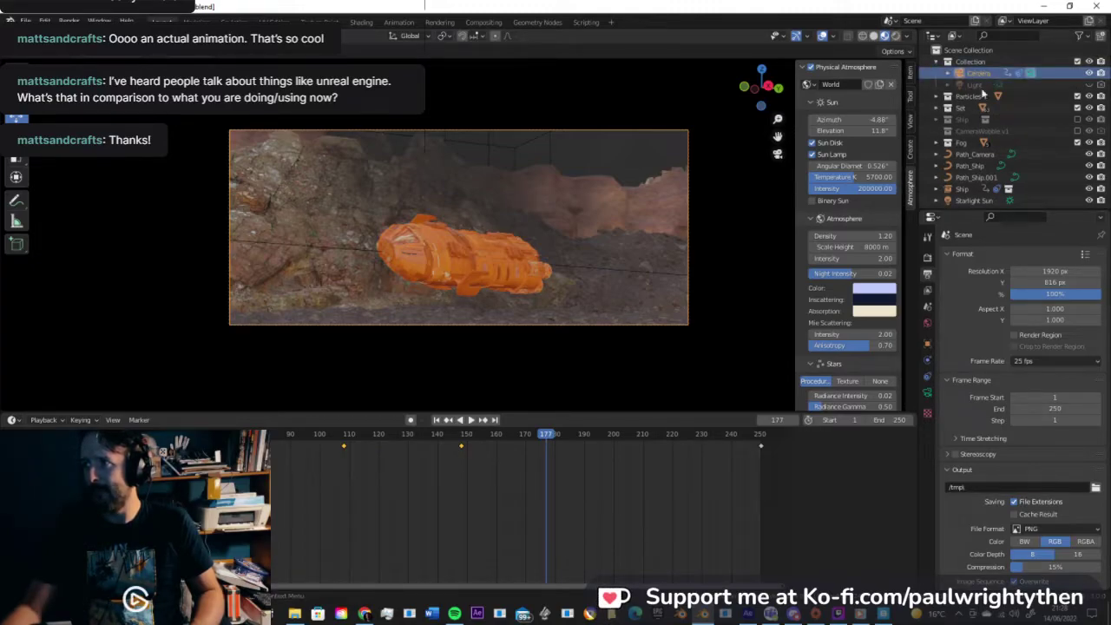
click(927, 393)
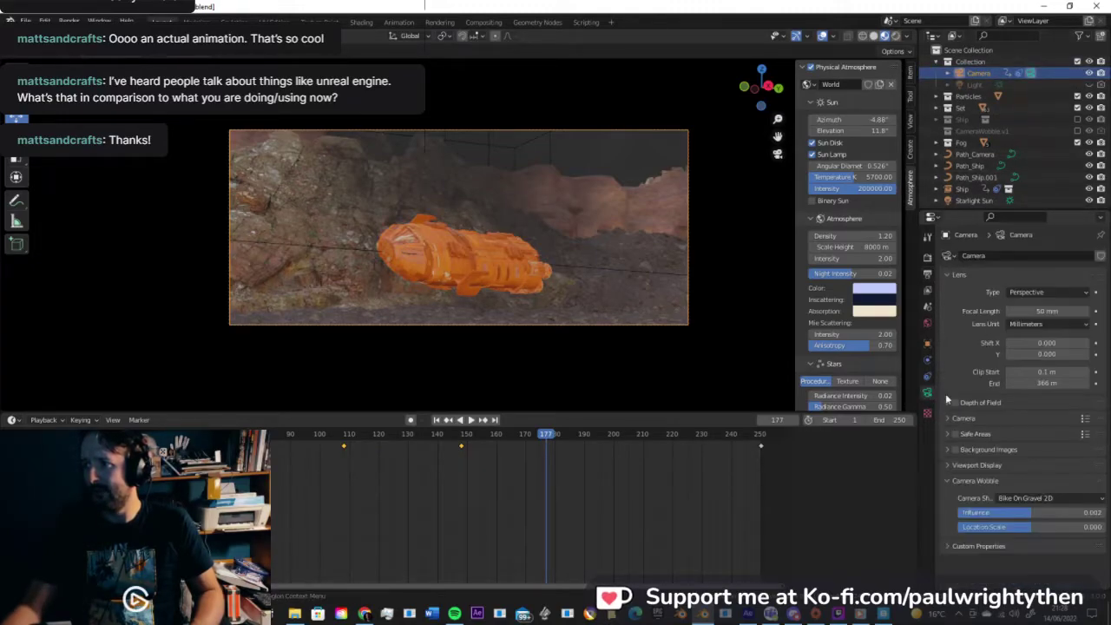
drag(1046, 310, 986, 311)
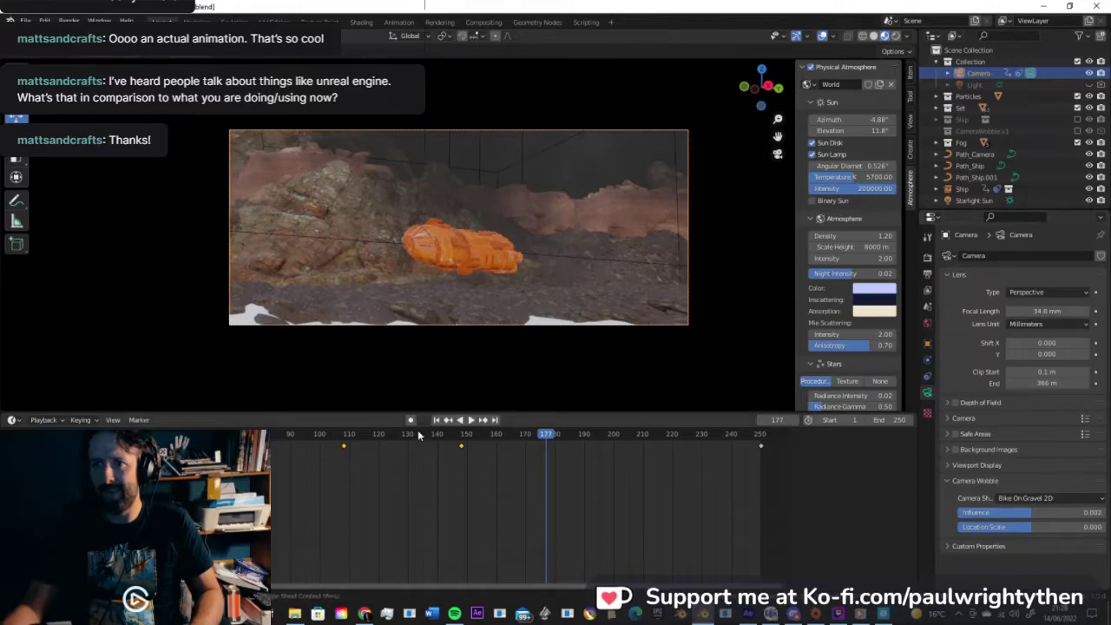
drag(419, 436, 115, 434)
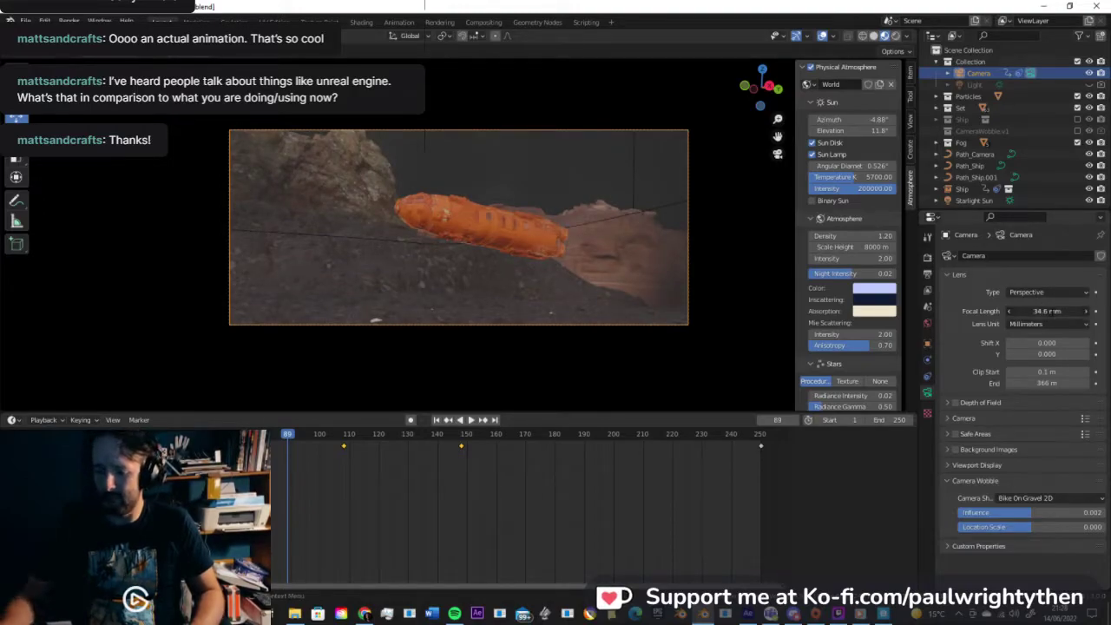
text(8)
key(Return)
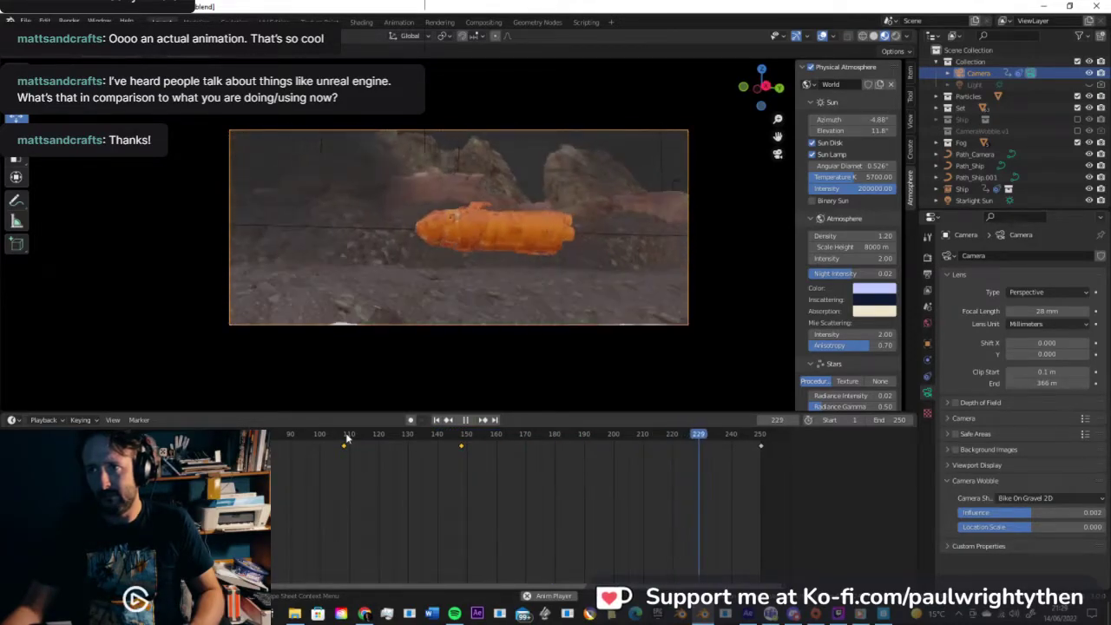
key(space)
Step: Move the ship's keyframe at frame 205 to about frame 199 and replay that stretch of the flight
click(499, 236)
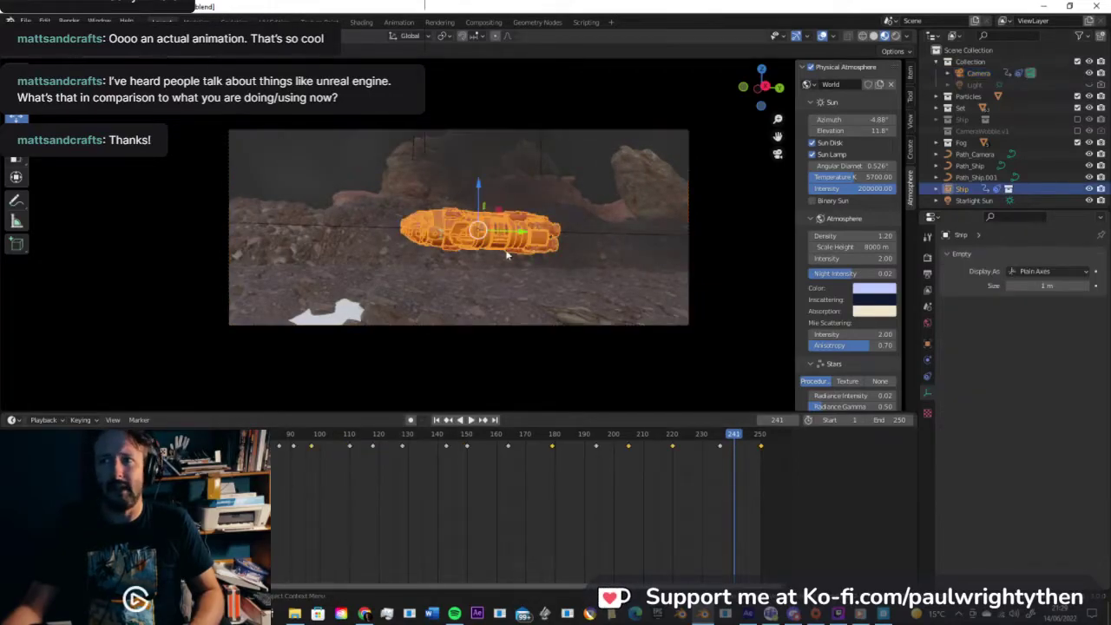
drag(727, 441, 592, 447)
key(space)
key(space)
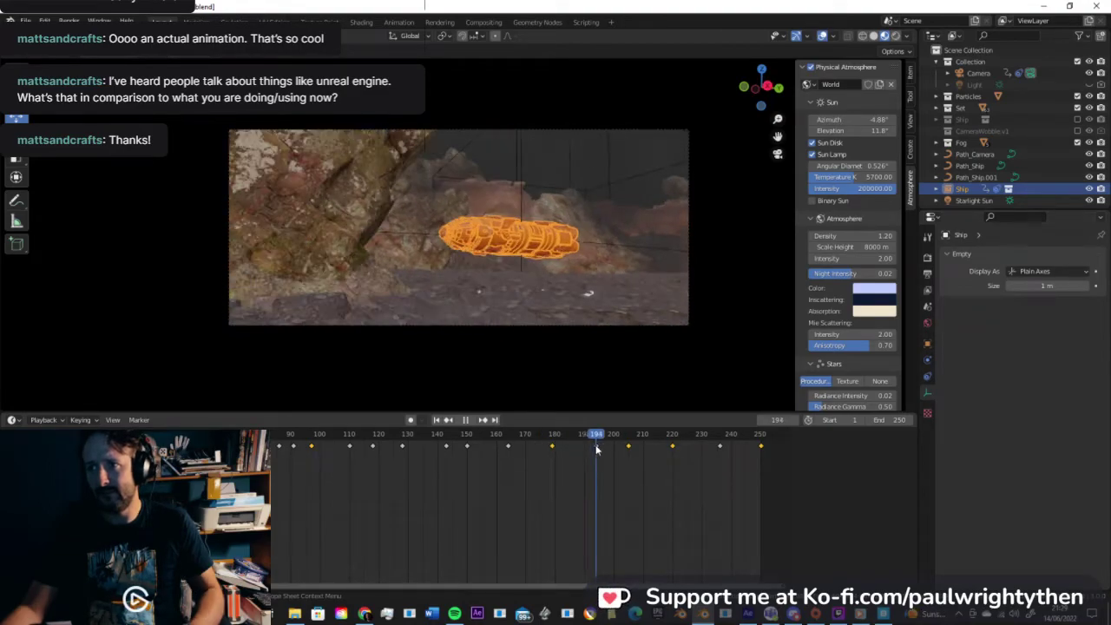
key(Up)
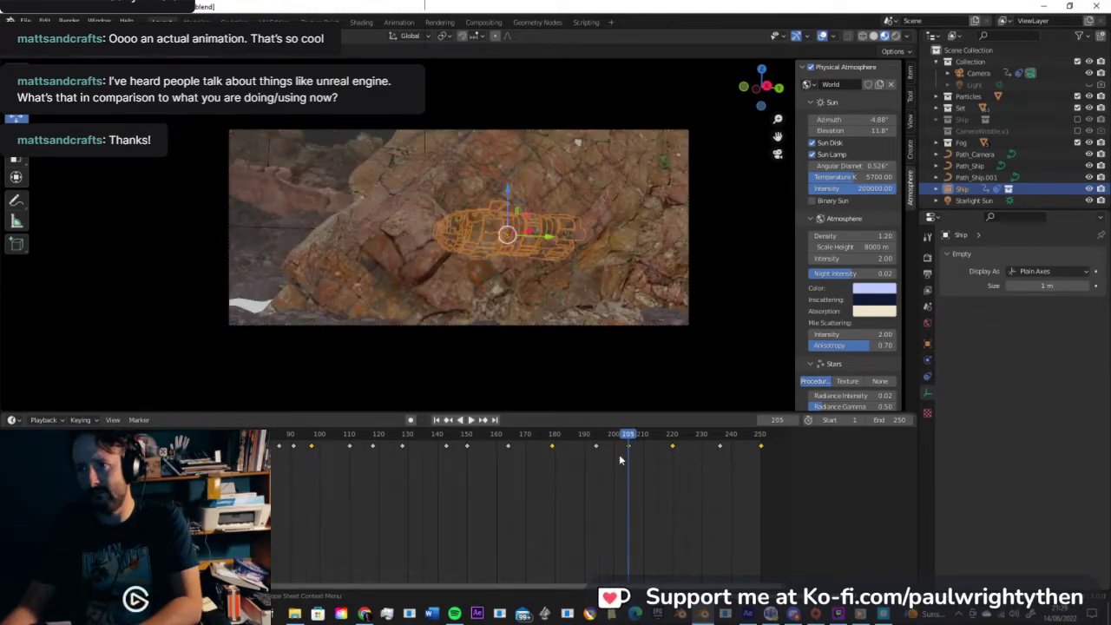
key(g)
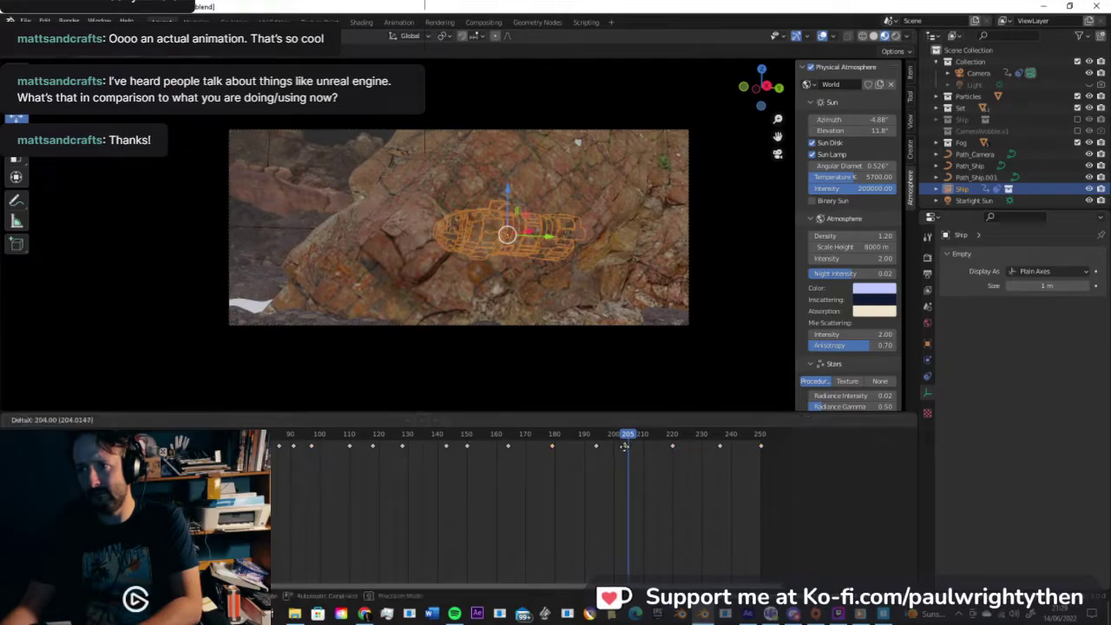
click(612, 446)
drag(607, 438, 596, 438)
key(space)
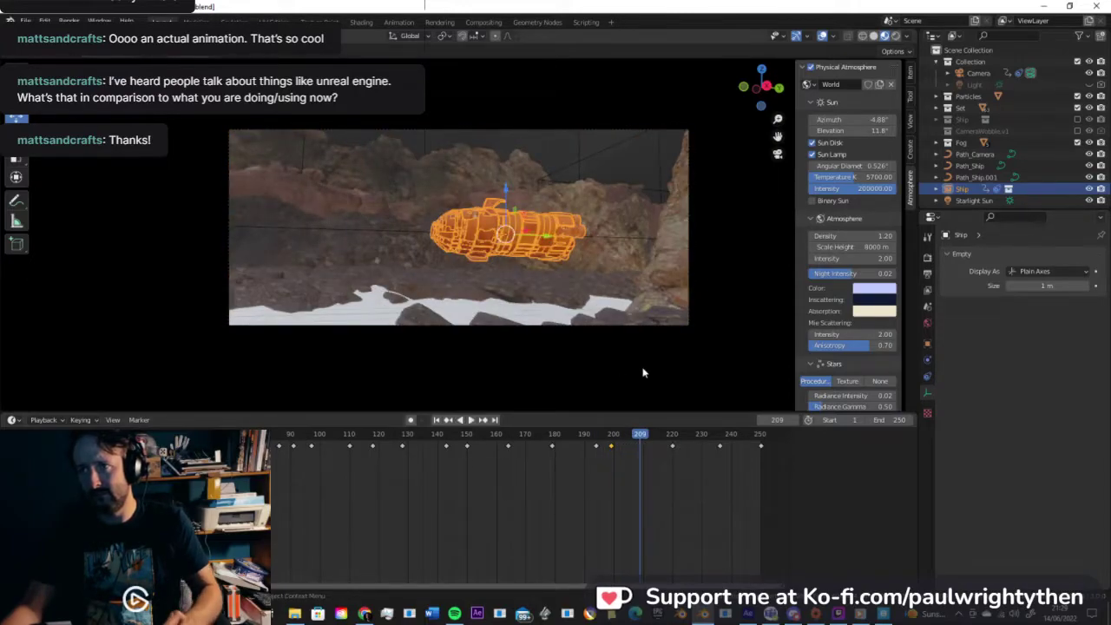
Step: Keyframe a changed Y rotation for the ship at frame 209, and set its Y rotation at frame 220 to about 2°
click(909, 75)
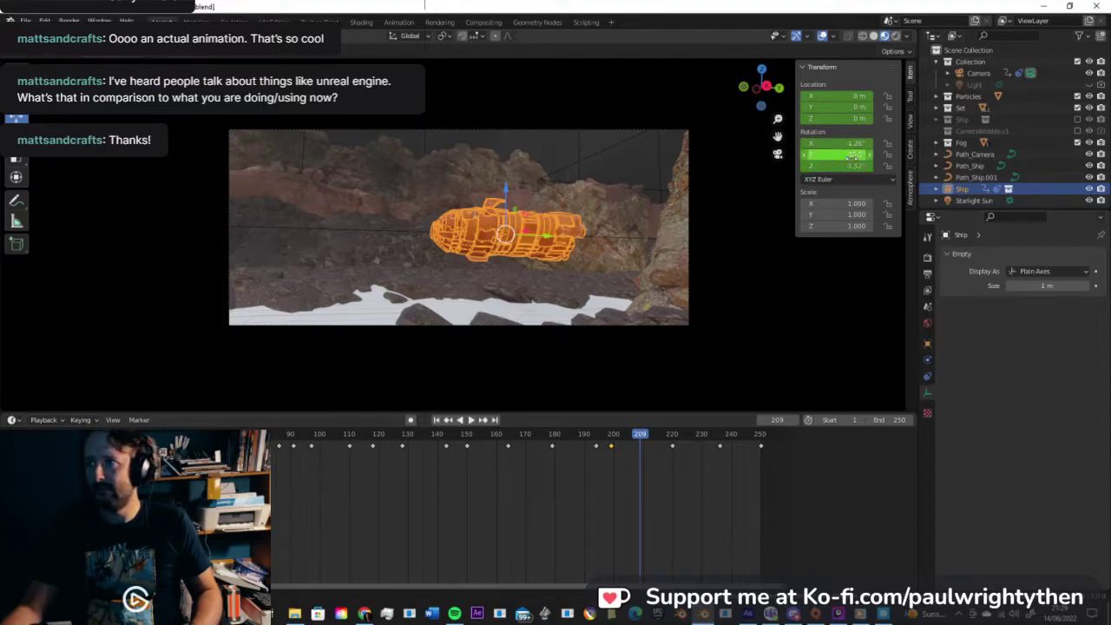
drag(855, 153, 815, 153)
right_click(833, 153)
click(815, 155)
drag(640, 439, 673, 438)
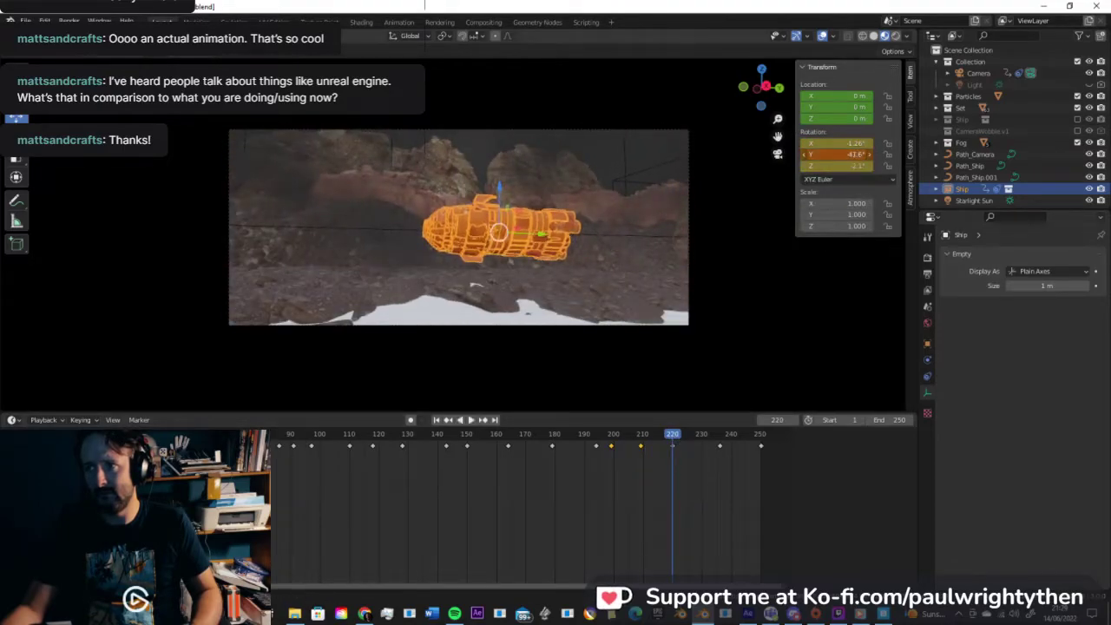
right_click(843, 156)
click(837, 155)
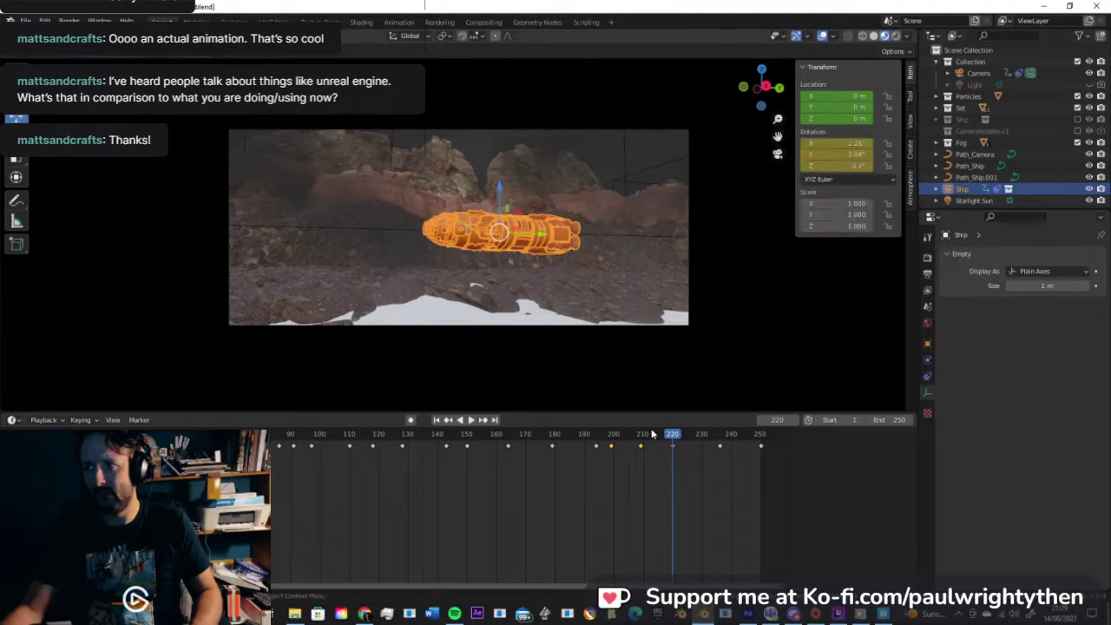
Step: Replay the ship's motion from about frame 199, then again from about frame 99, to check the roll
click(612, 438)
key(space)
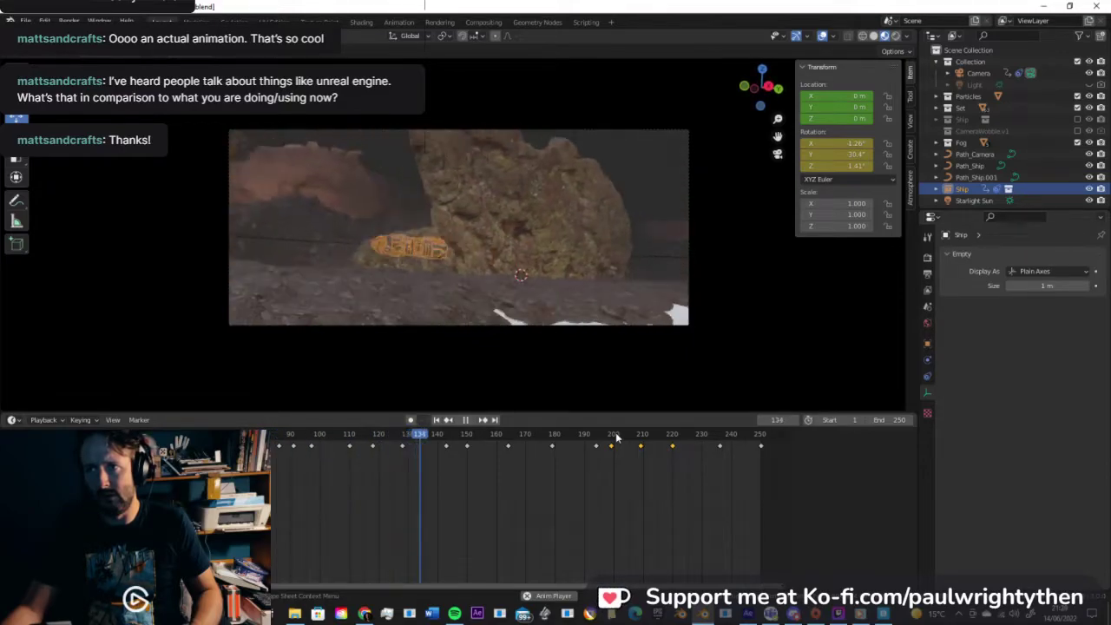
key(space)
drag(410, 431, 317, 433)
key(space)
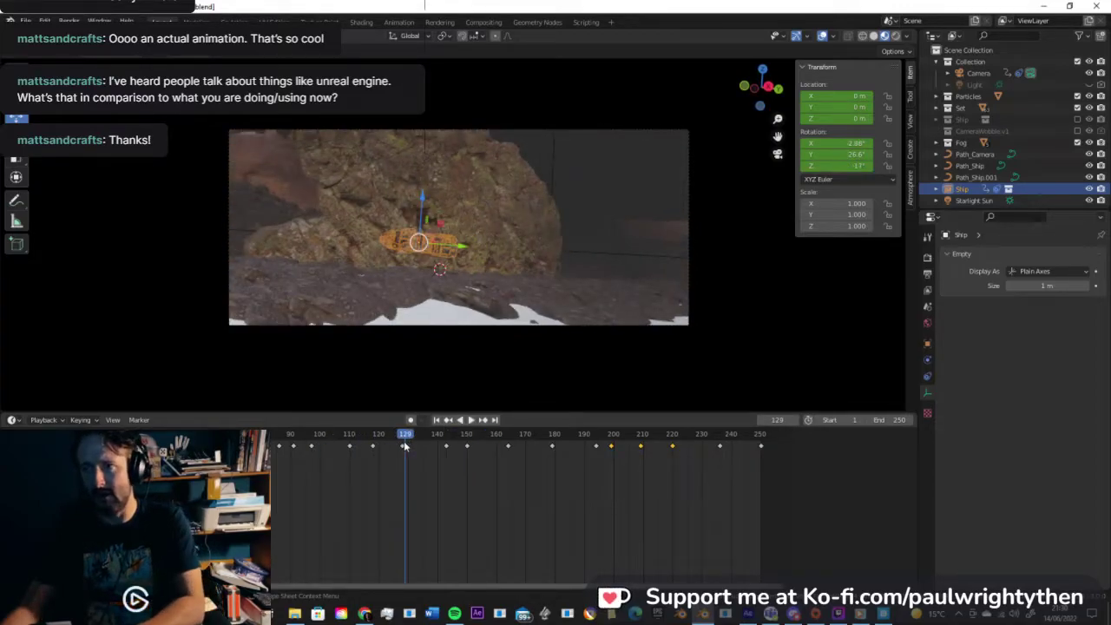
Step: Change the Ship empty's Y rotation at frame 128 and replace its rotation keyframes there
key(Left)
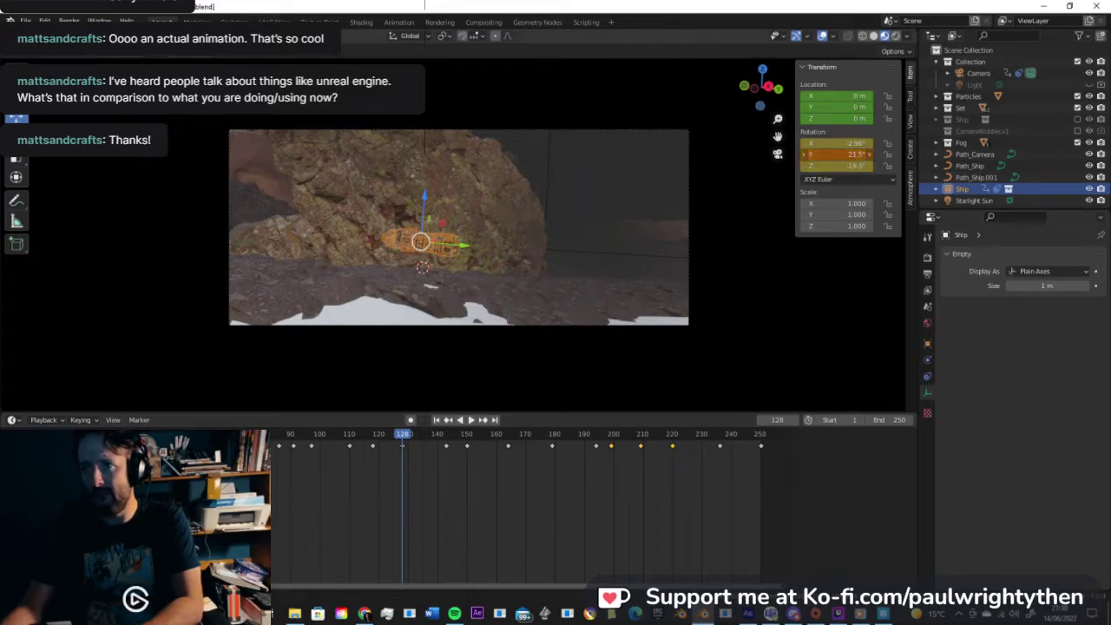
right_click(1076, 165)
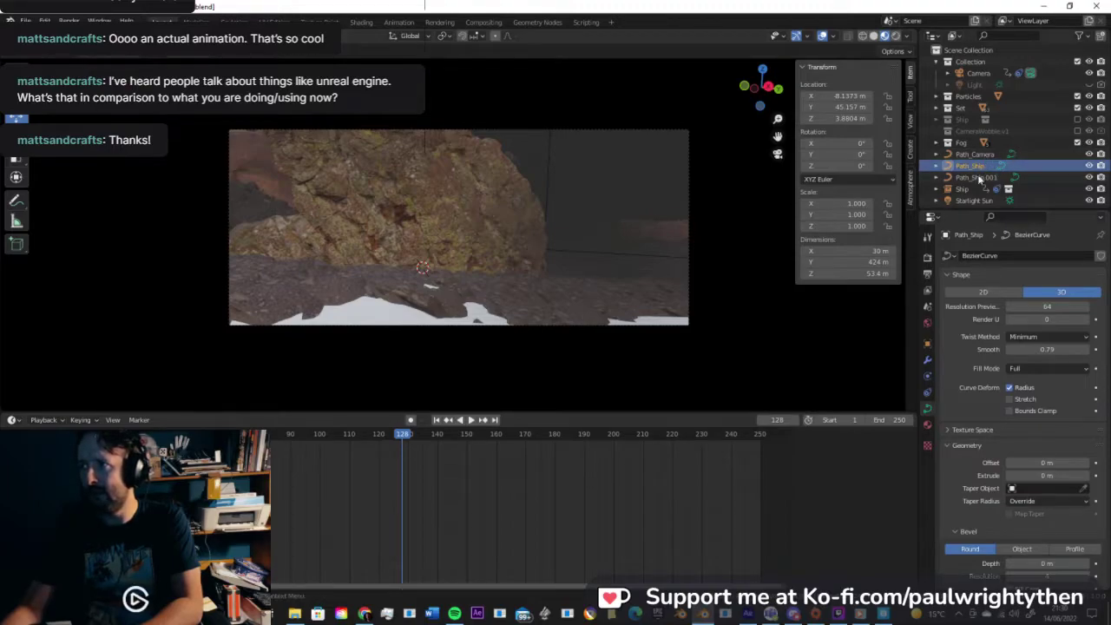
click(979, 178)
click(967, 189)
right_click(855, 156)
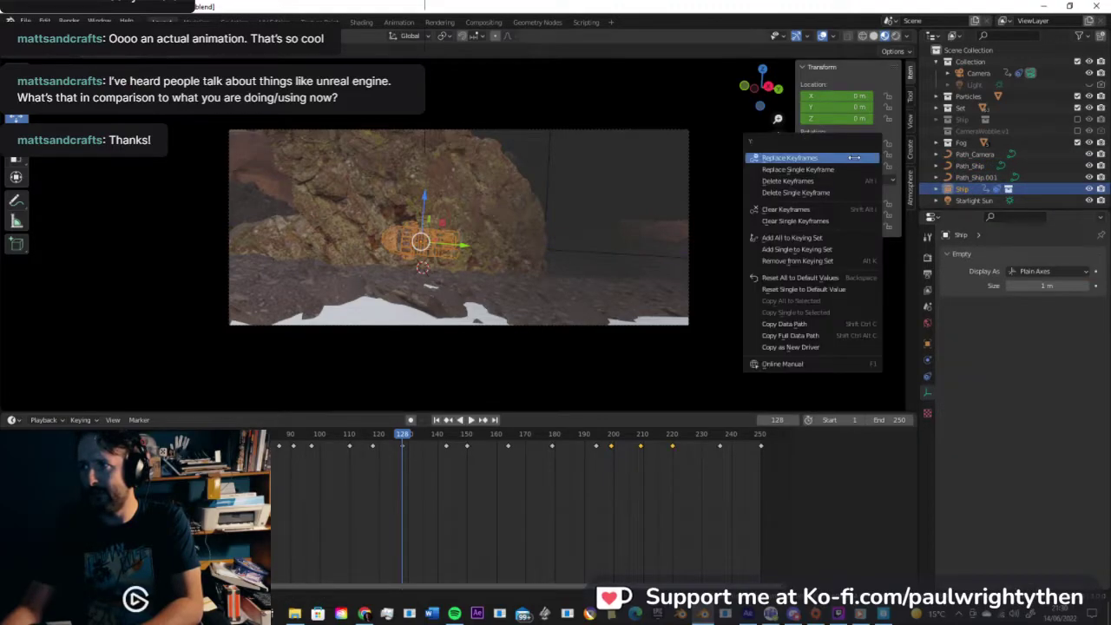
click(852, 158)
Step: Set the Ship empty's Y rotation to 59.8° at frame 143 and replace its rotation keyframes
drag(397, 436, 352, 436)
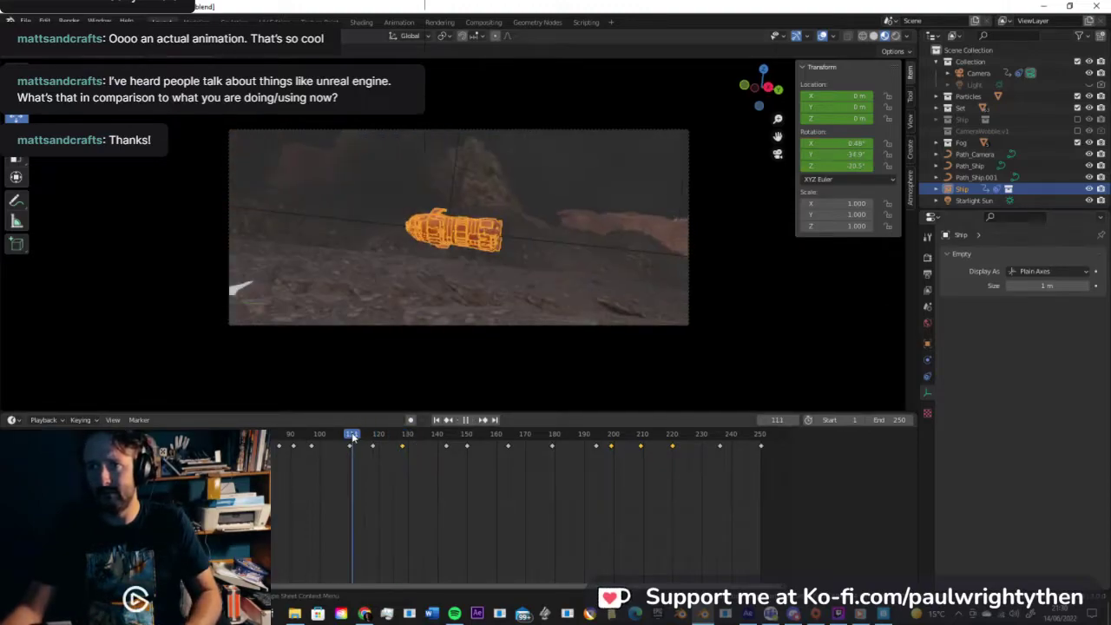
key(space)
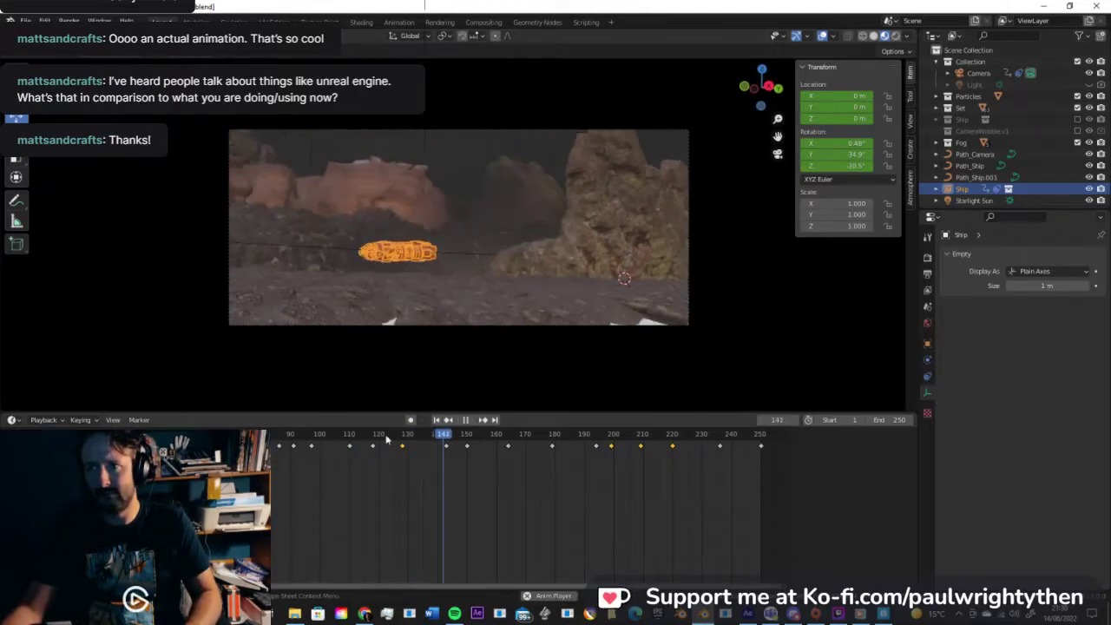
mouse_move(441, 437)
mouse_down()
mouse_move(417, 437)
mouse_move(448, 440)
mouse_up()
key(space)
key(space)
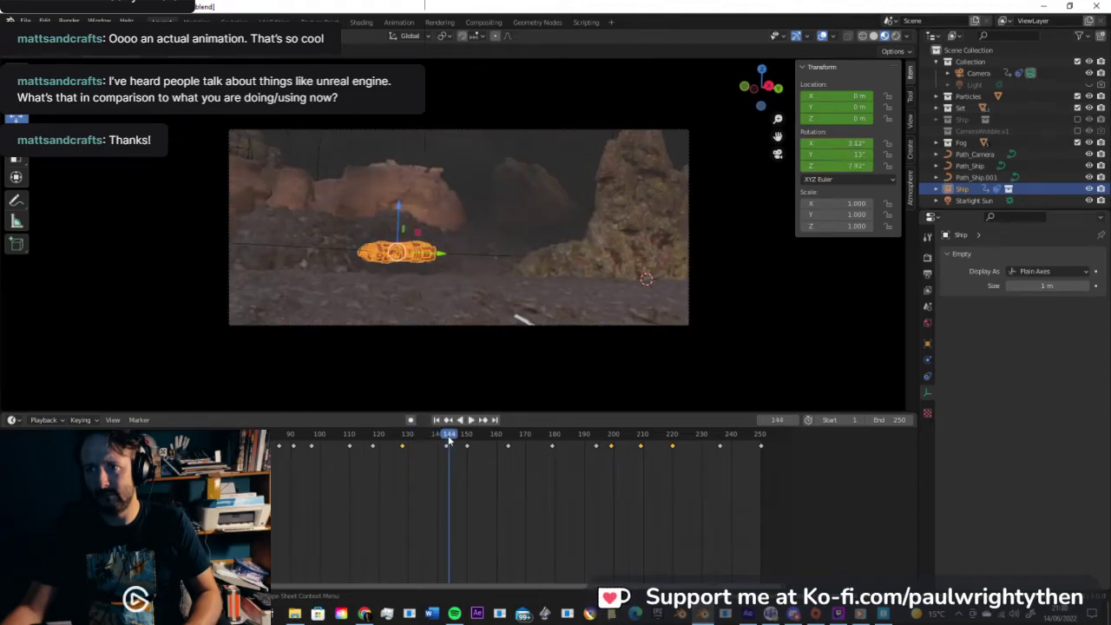
key(Left)
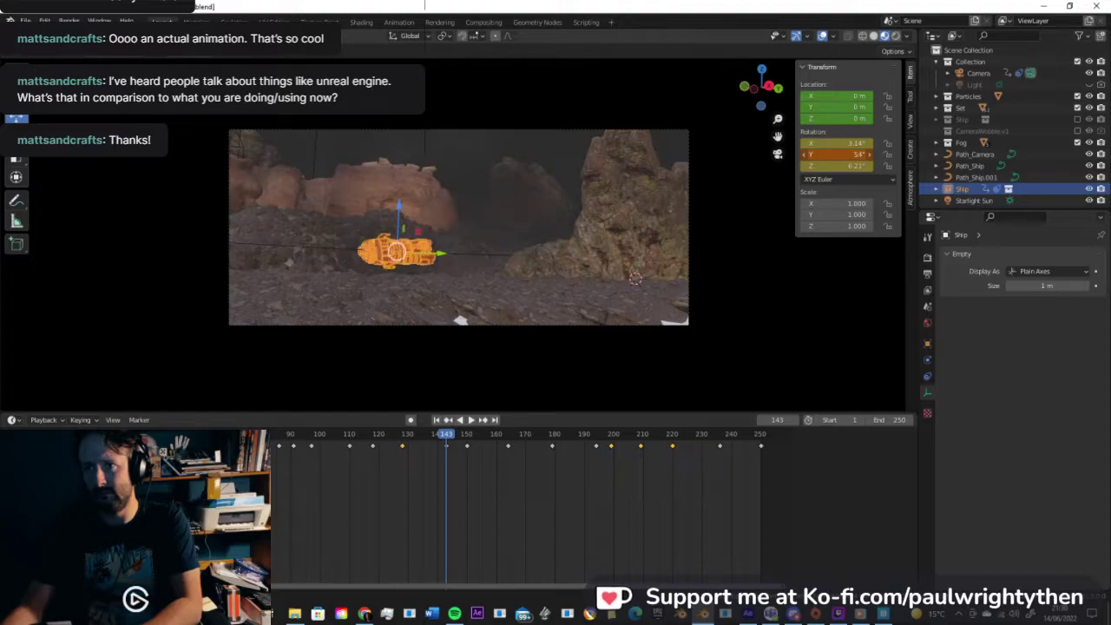
right_click(855, 153)
click(855, 153)
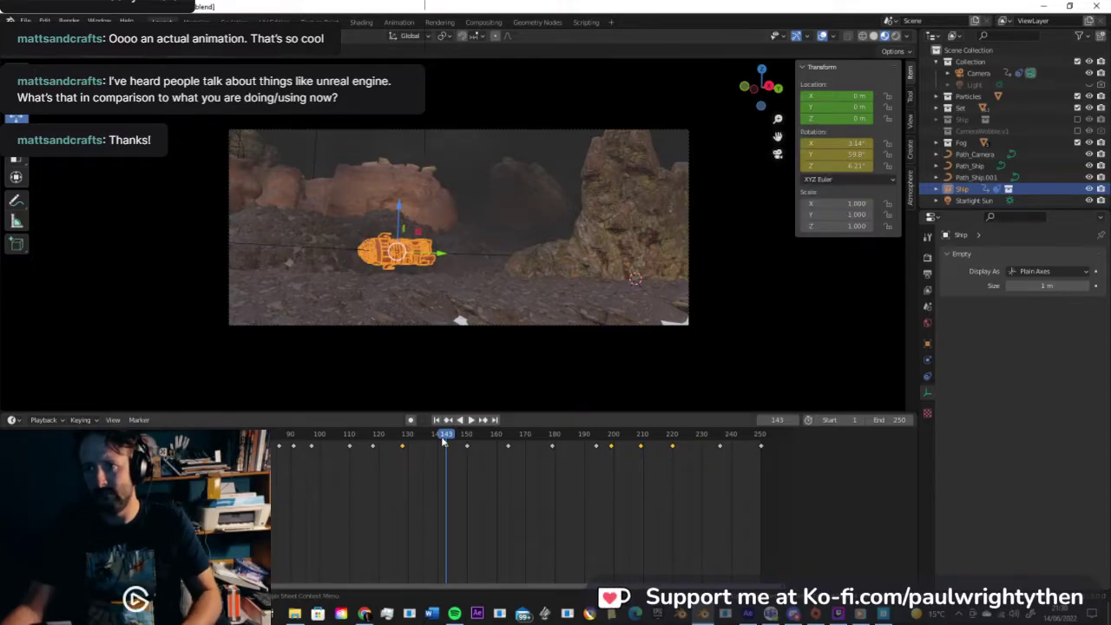
Step: Play back and scrub the fly-by through the camera to review the ship's roll between frames 100 and 234
drag(457, 439, 324, 436)
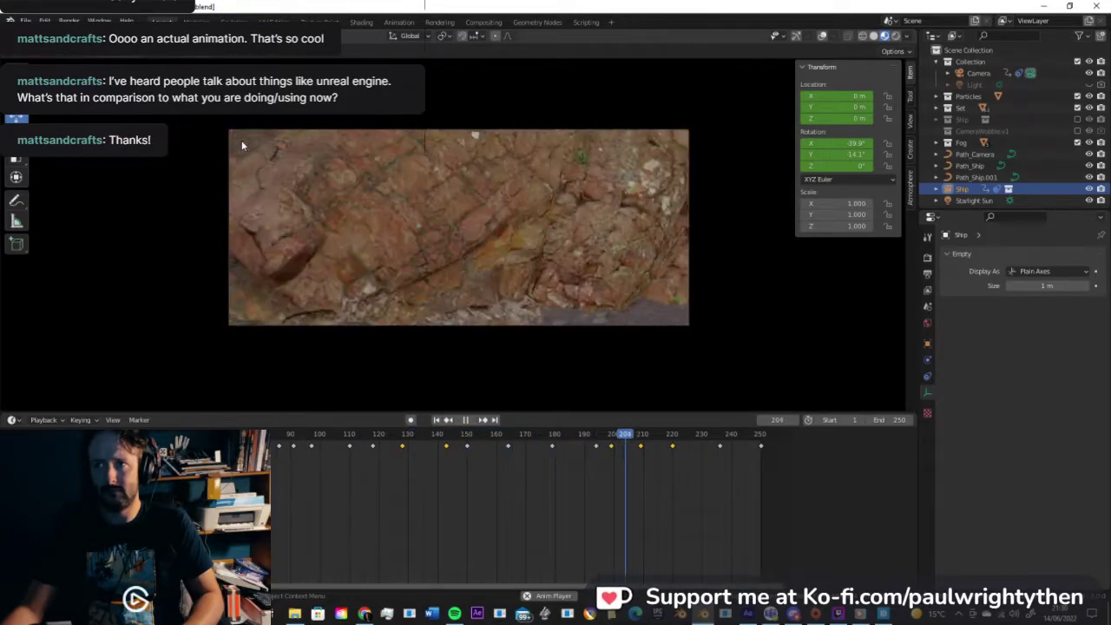
key(space)
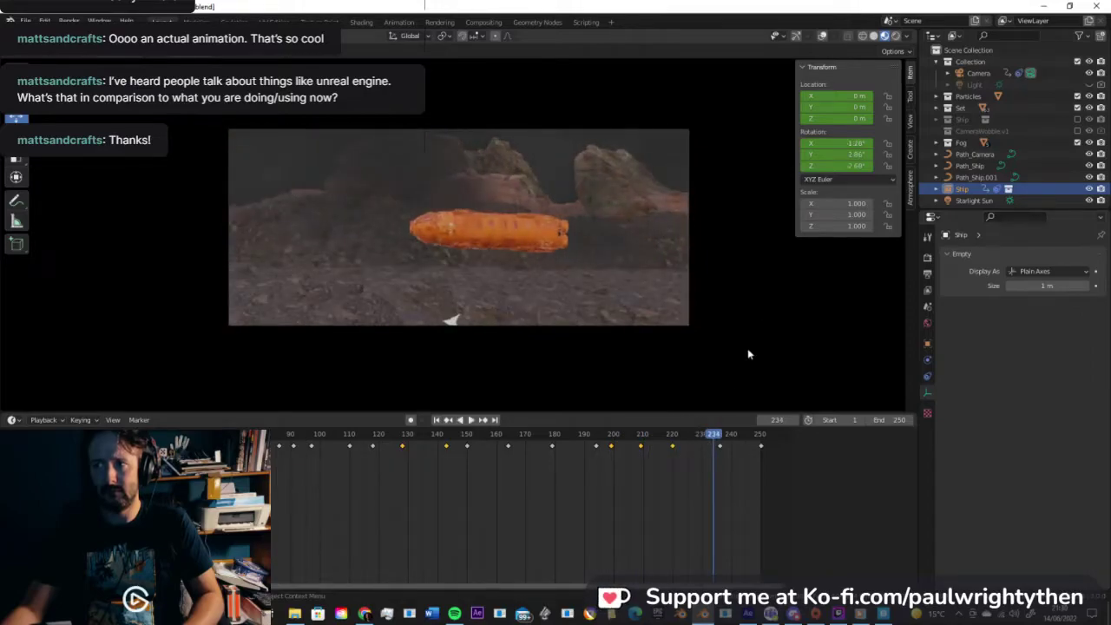
drag(718, 434, 424, 437)
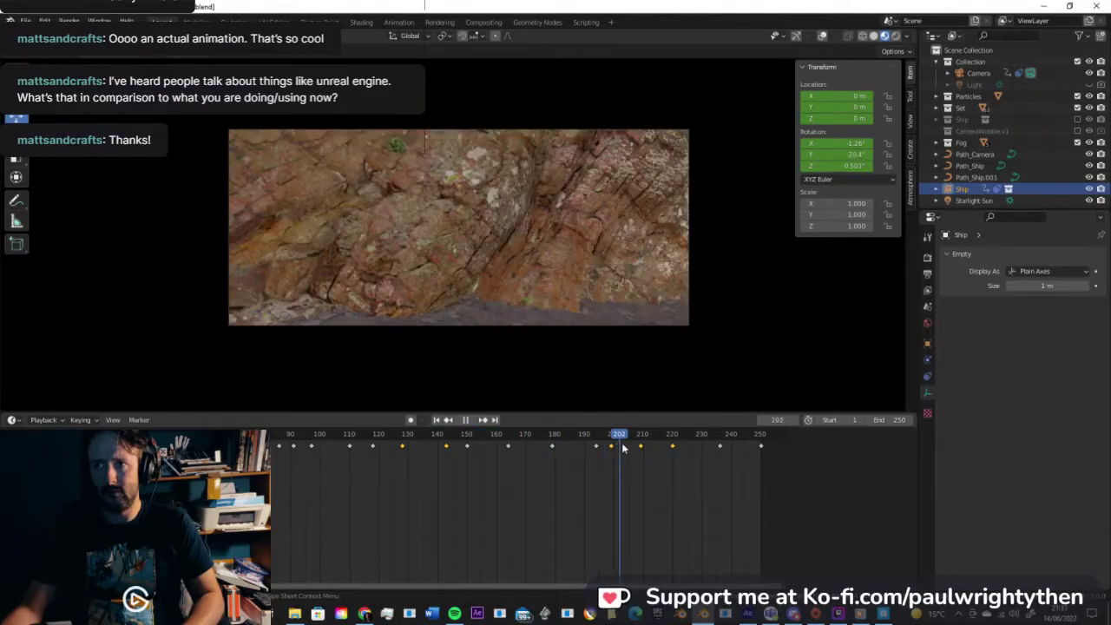
key(space)
mouse_move(545, 439)
mouse_down()
mouse_move(523, 435)
mouse_move(566, 433)
mouse_up()
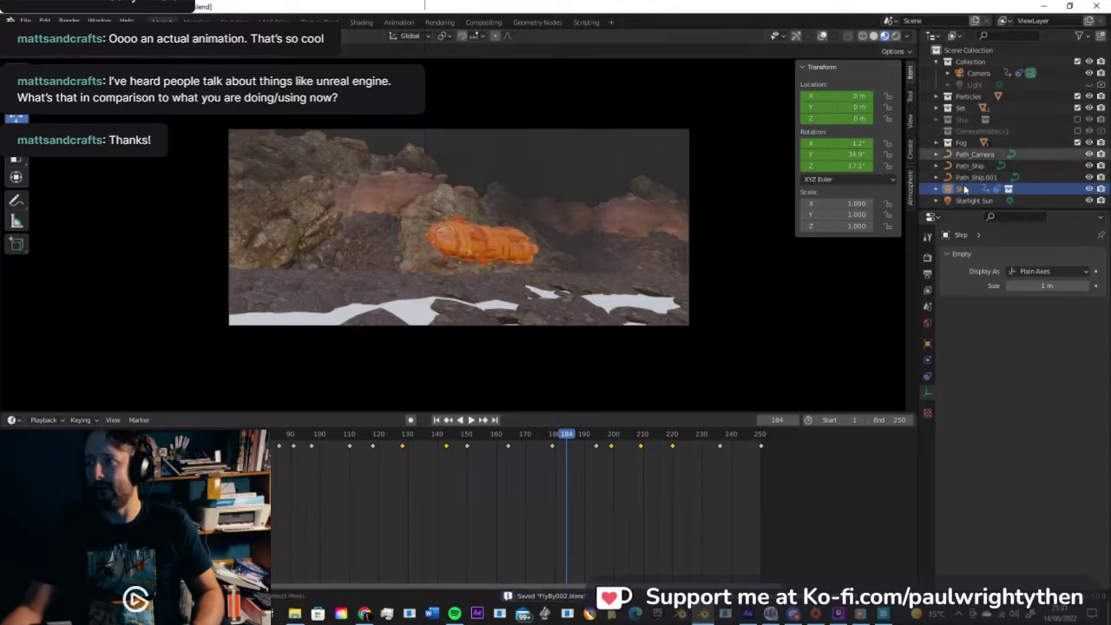
Step: Select the Path_Ship curve and switch the viewport to solid shading with overlays visible
click(972, 177)
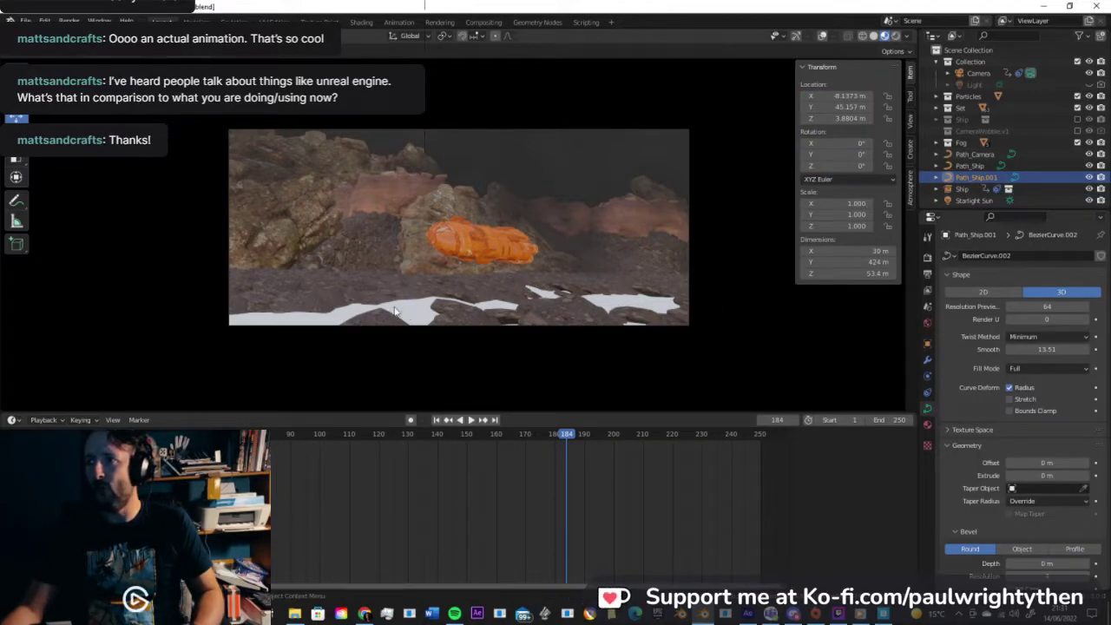
click(976, 165)
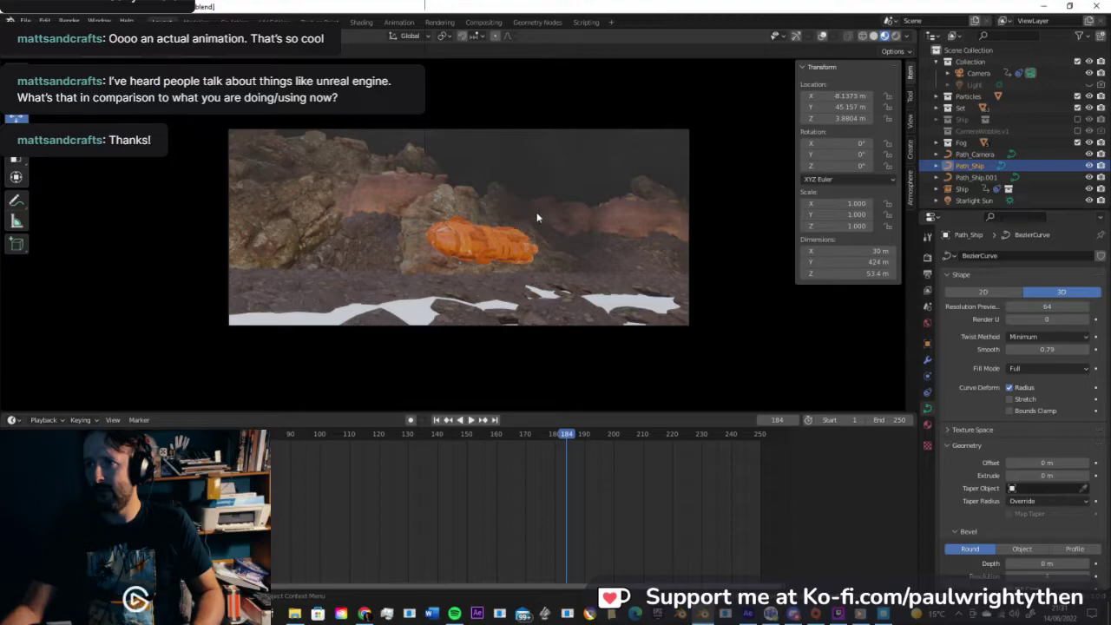
key(Tab)
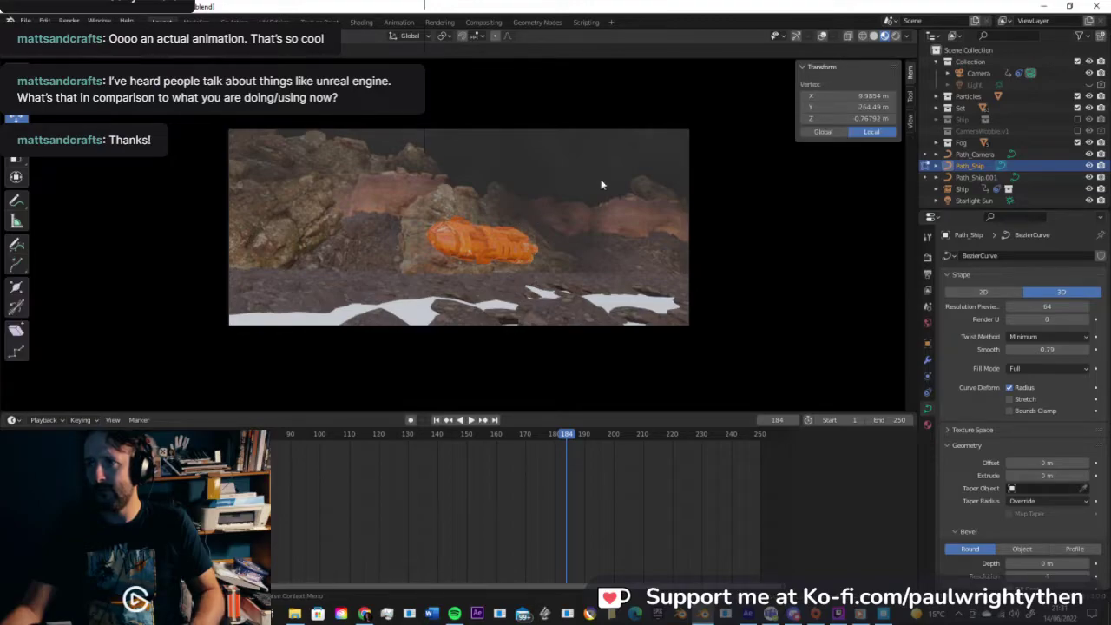
key(Tab)
click(874, 35)
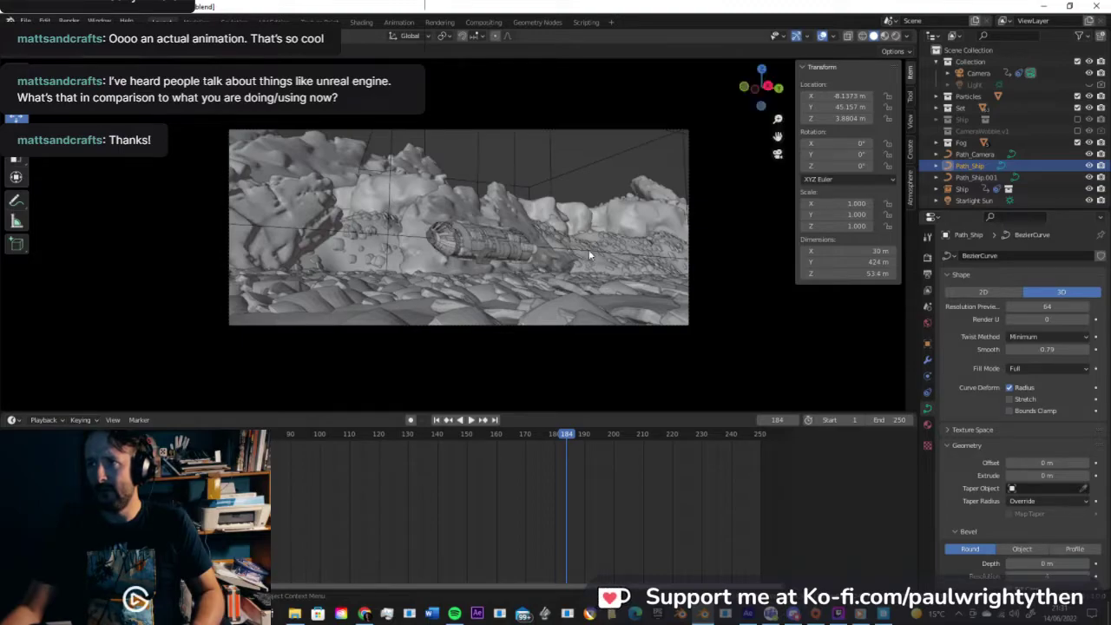
Step: Compare Path_Ship with Path_Ship.001 and examine how the ship's route runs across the terrain from outside the camera view
click(972, 179)
click(971, 167)
click(973, 181)
middle_drag(643, 240, 494, 211)
click(970, 165)
scroll(538, 240, down, 12)
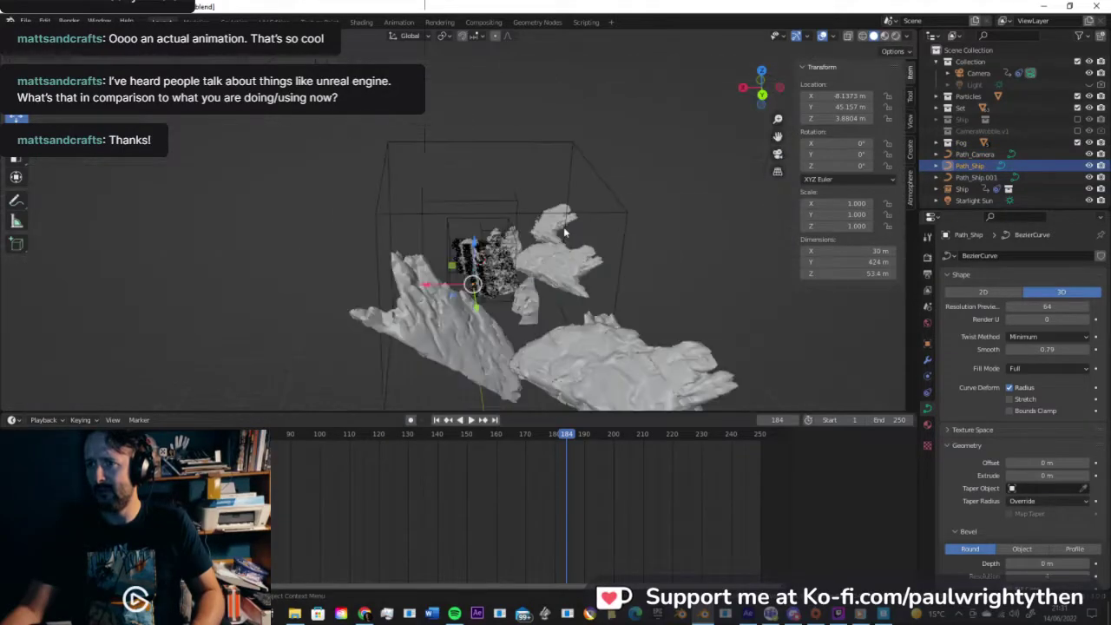
scroll(558, 240, up, 5)
scroll(558, 234, up, 8)
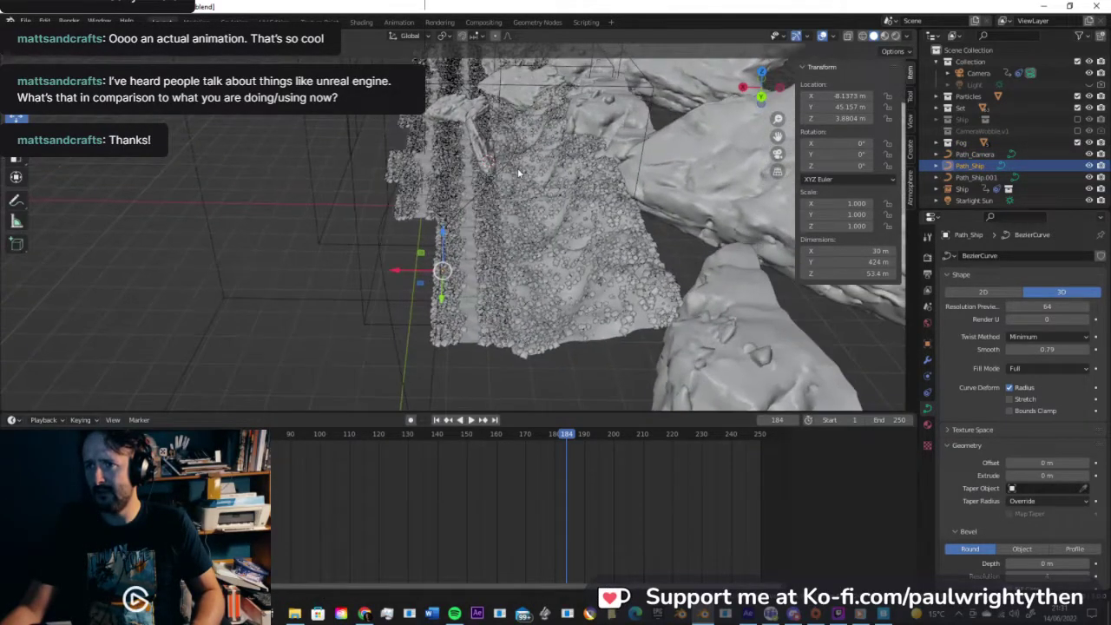
middle_drag(517, 167, 570, 217)
scroll(561, 278, up, 7)
scroll(588, 199, up, 2)
scroll(590, 199, up, 4)
scroll(576, 207, down, 10)
scroll(495, 278, up, 6)
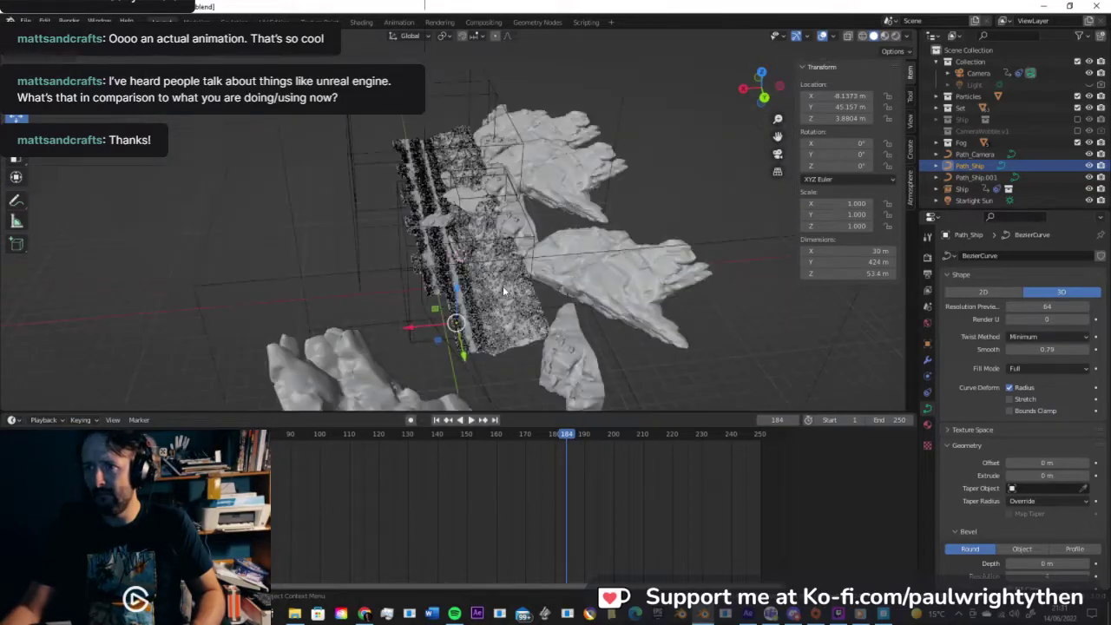
Step: Move the Path_Ship.001 control point near the ship along X toward the terrain's outer edge
click(957, 179)
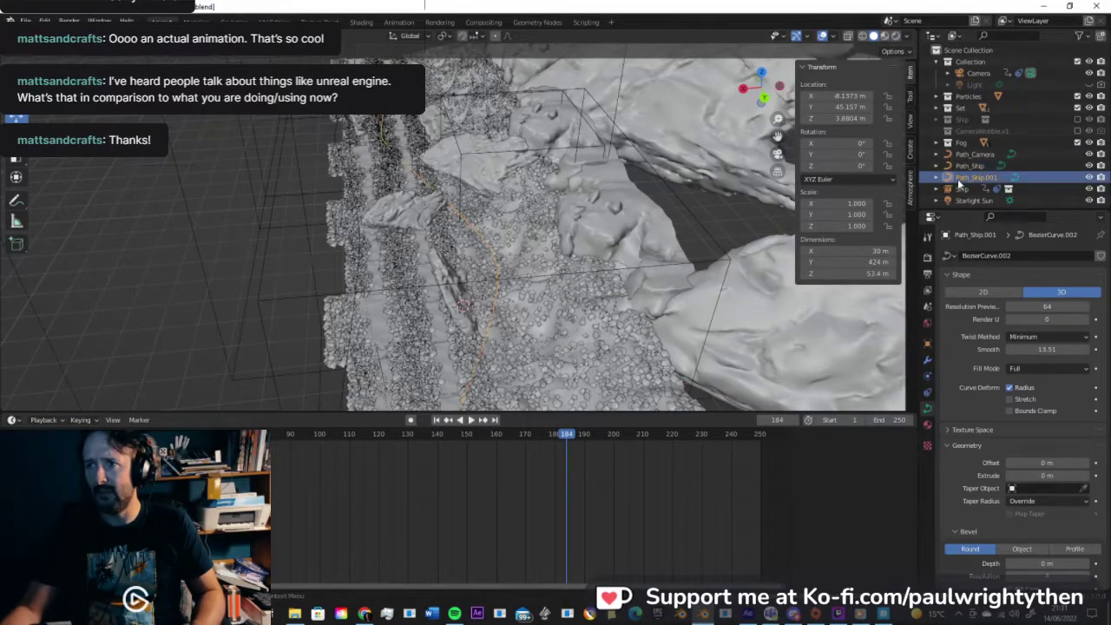
scroll(483, 184, up, 4)
shift+middle_drag(464, 174, 531, 226)
middle_drag(430, 165, 548, 261)
middle_drag(446, 190, 611, 378)
shift+middle_drag(536, 138, 508, 214)
key(Tab)
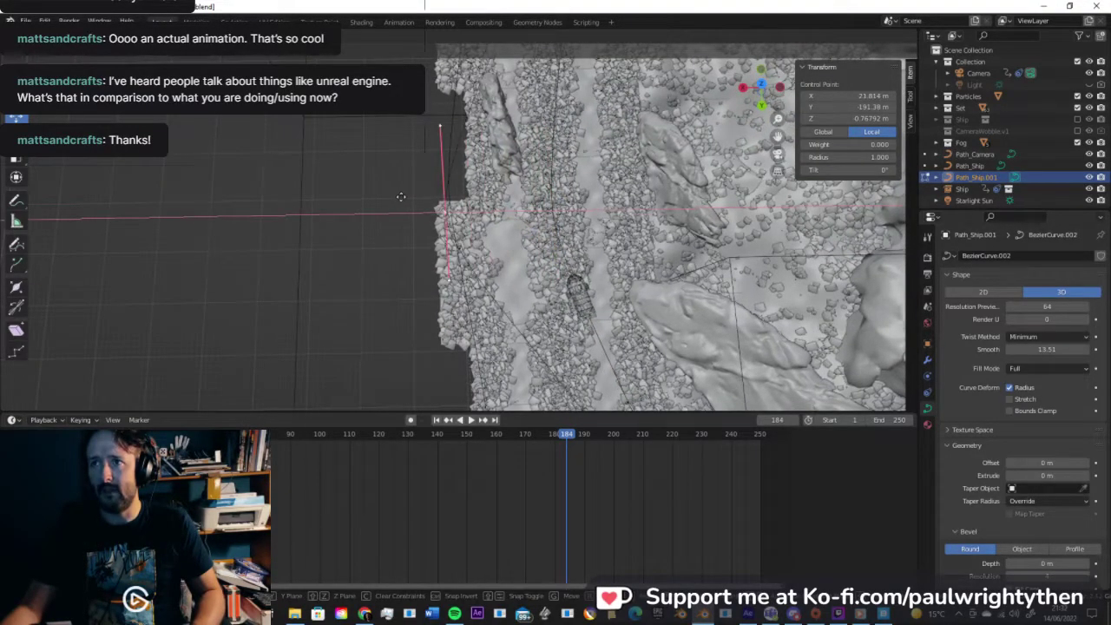
drag(419, 186, 441, 188)
shift+middle_drag(440, 188, 445, 226)
Step: Stretch the handle of the moved Path_Ship.001 control point along negative Y and finish editing the curve
click(472, 163)
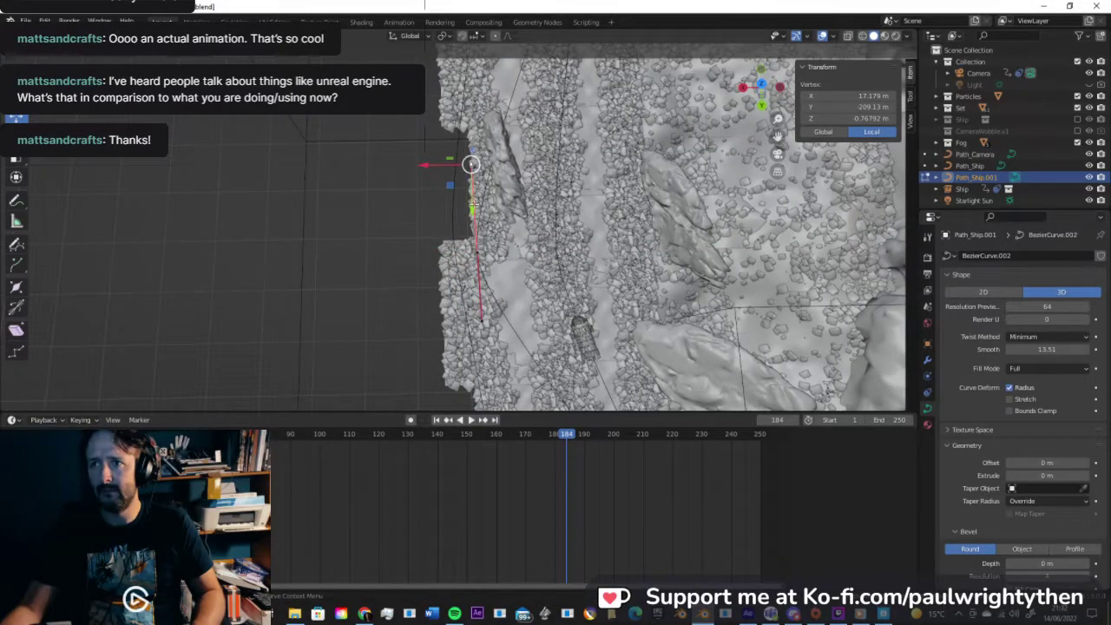
click(451, 87)
shift+middle_drag(451, 87, 499, 154)
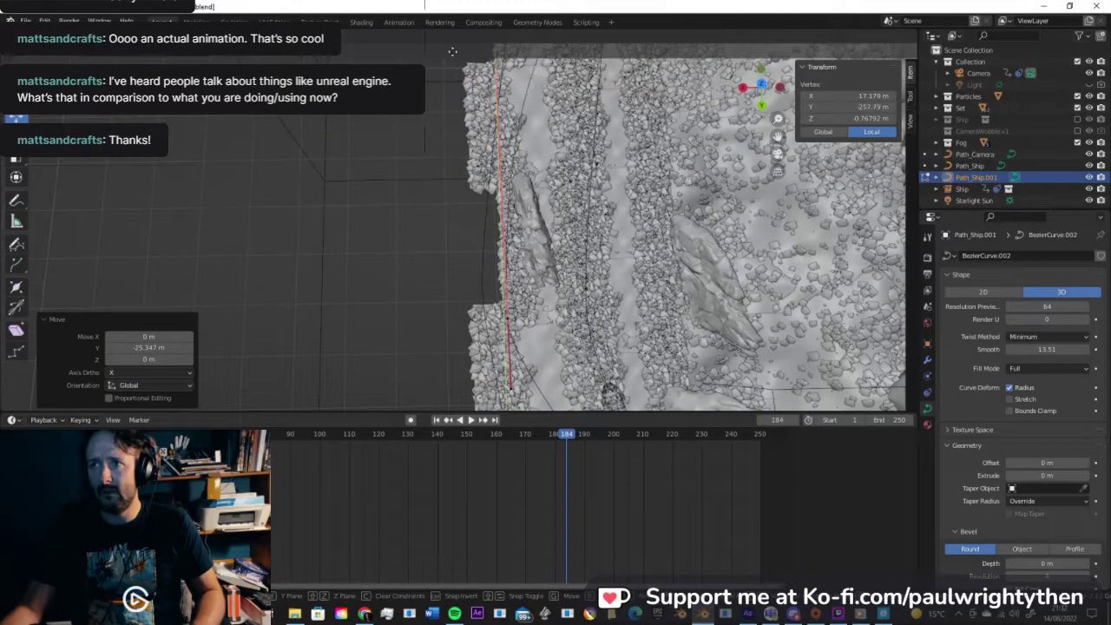
key(Tab)
Step: Play the animation through the camera to check the ship's flight against the edited Path_Ship.001
middle_drag(567, 247, 645, 216)
key(KP_0)
key(space)
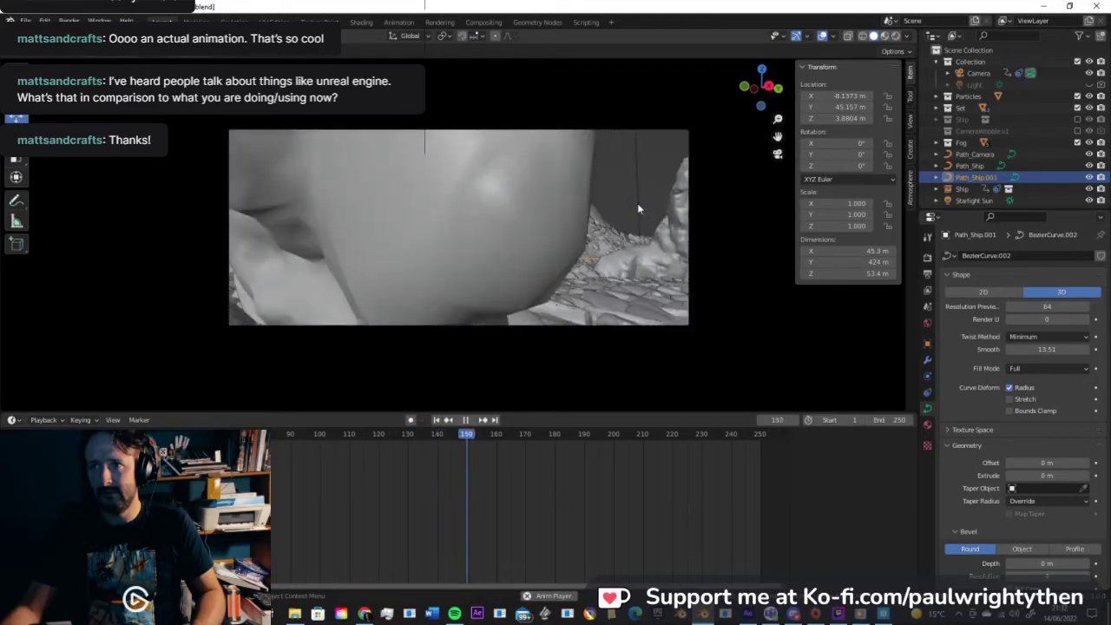
key(space)
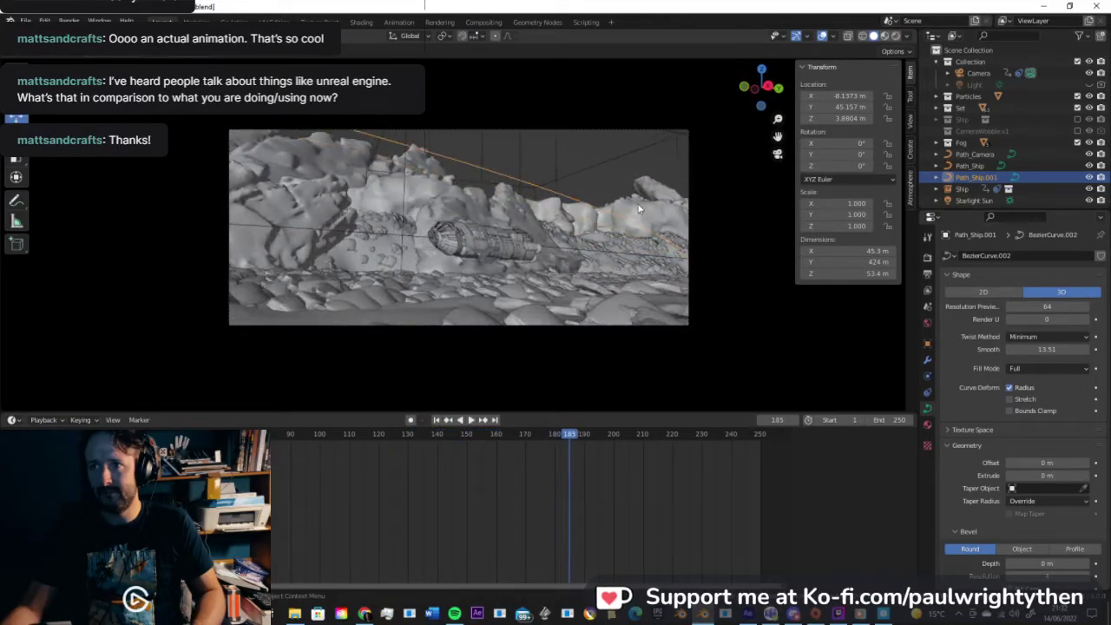
Step: Delete the Path_Ship.001 curve and select the Path_Ship curve
click(562, 219)
click(974, 166)
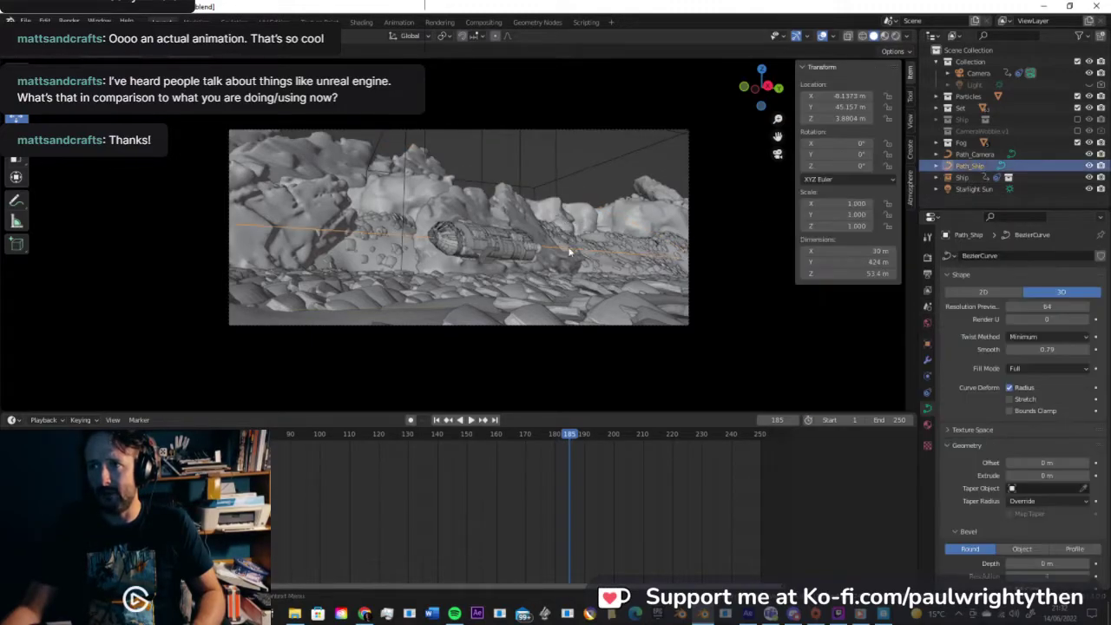
Step: Move the Path_Ship control point just ahead of the ship about 14.6 m along X
middle_drag(576, 182, 487, 232)
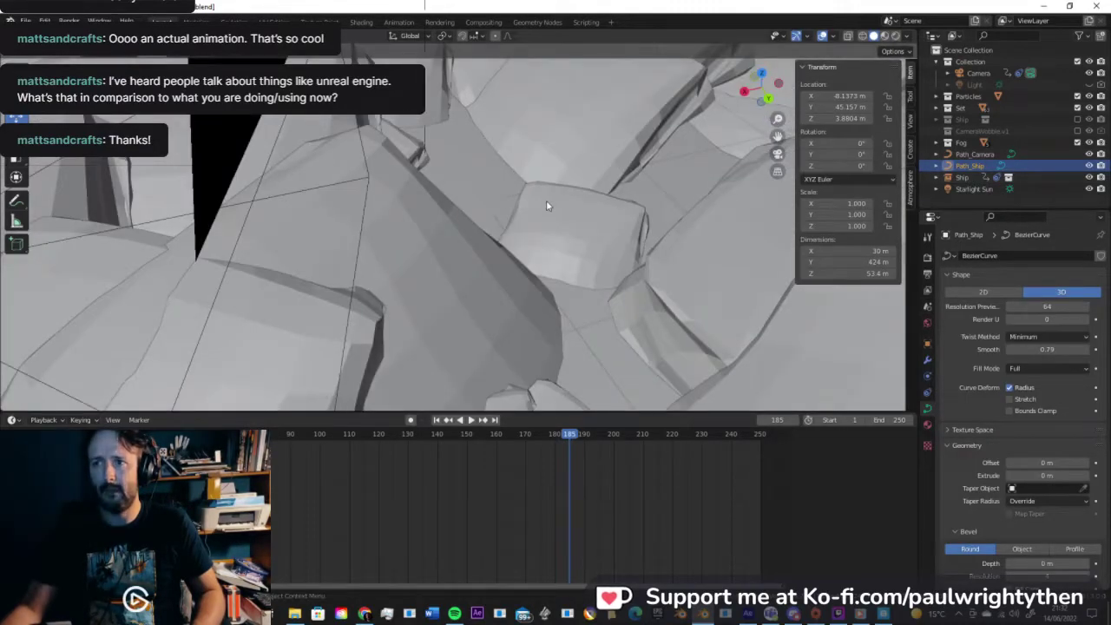
scroll(546, 202, down, 8)
scroll(528, 215, down, 6)
middle_drag(551, 182, 498, 231)
scroll(565, 234, down, 3)
key(Tab)
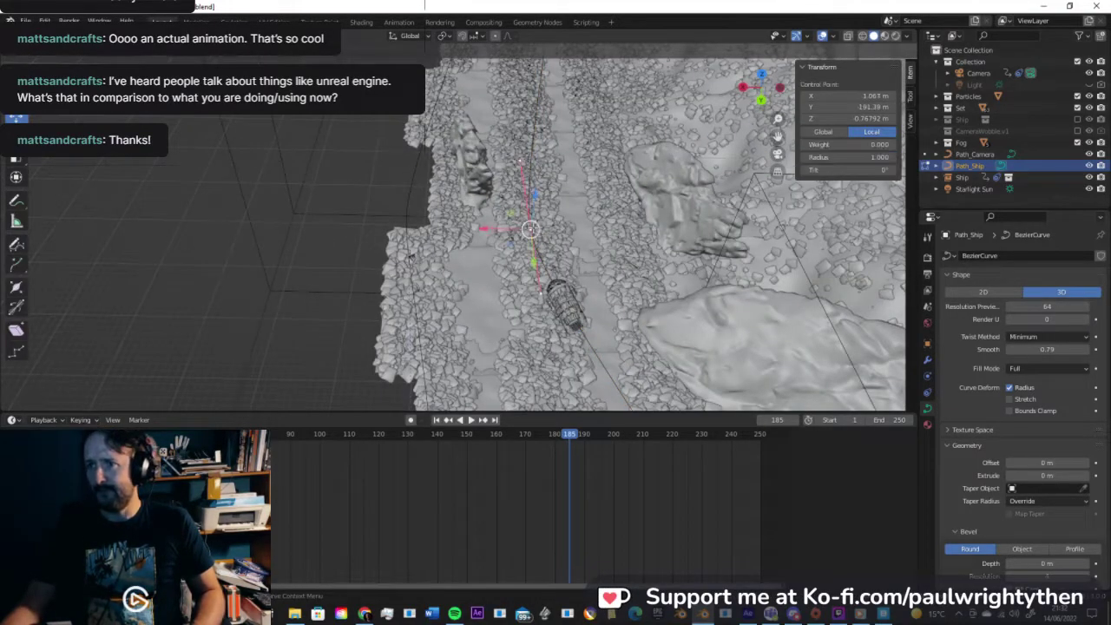
key(g)
key(x)
click(400, 221)
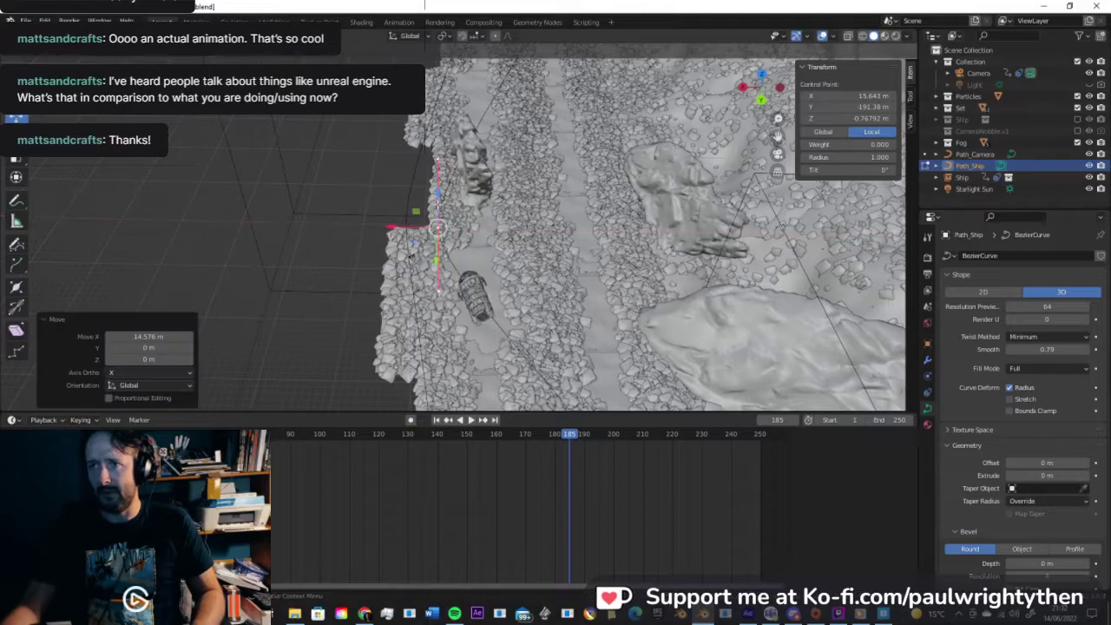
Step: Extend the forward handle of the moved Path_Ship control point about 34.7 m along negative Y
shift+middle_drag(402, 220, 436, 290)
click(469, 219)
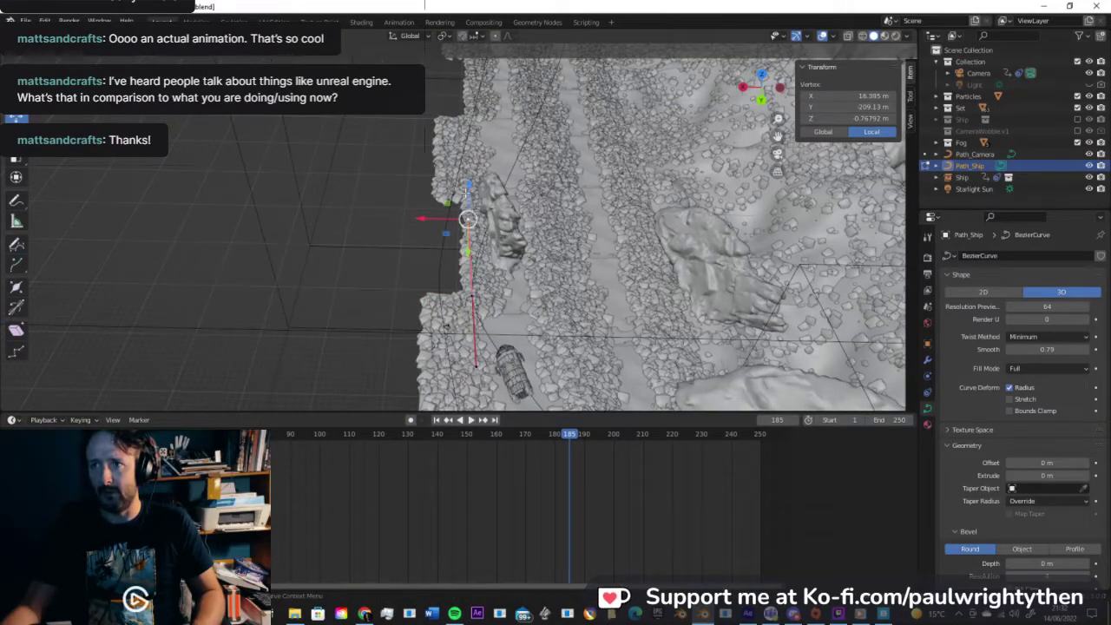
key(g)
key(z)
key(Escape)
middle_drag(466, 162, 512, 313)
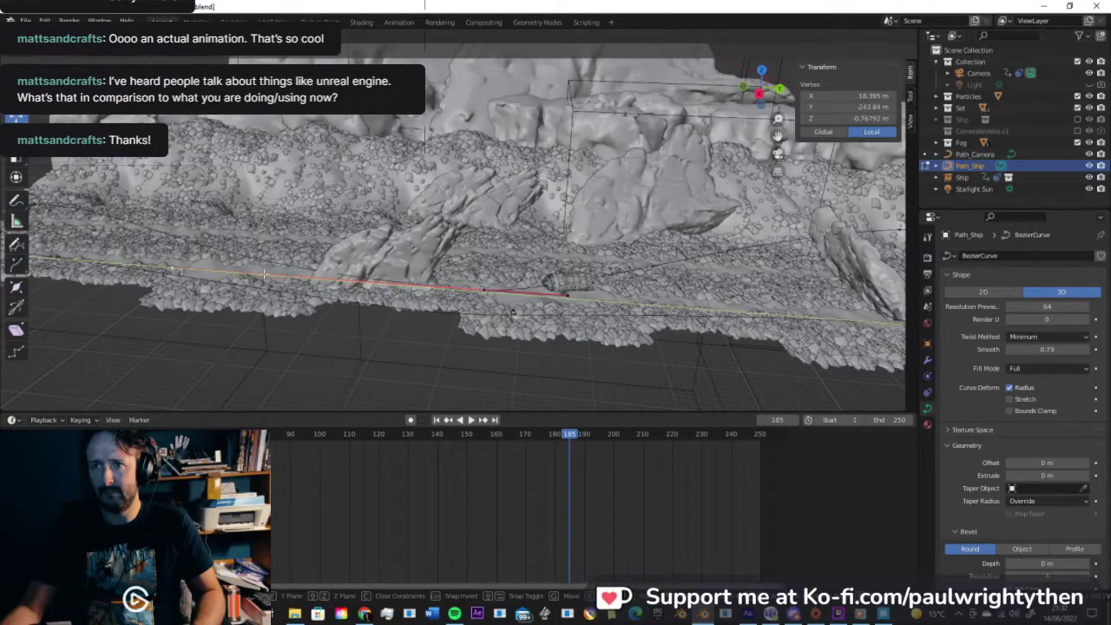
click(220, 273)
Step: Shift the same Path_Ship handle outward along X to bend the curve, and finish editing it
middle_drag(490, 215, 371, 267)
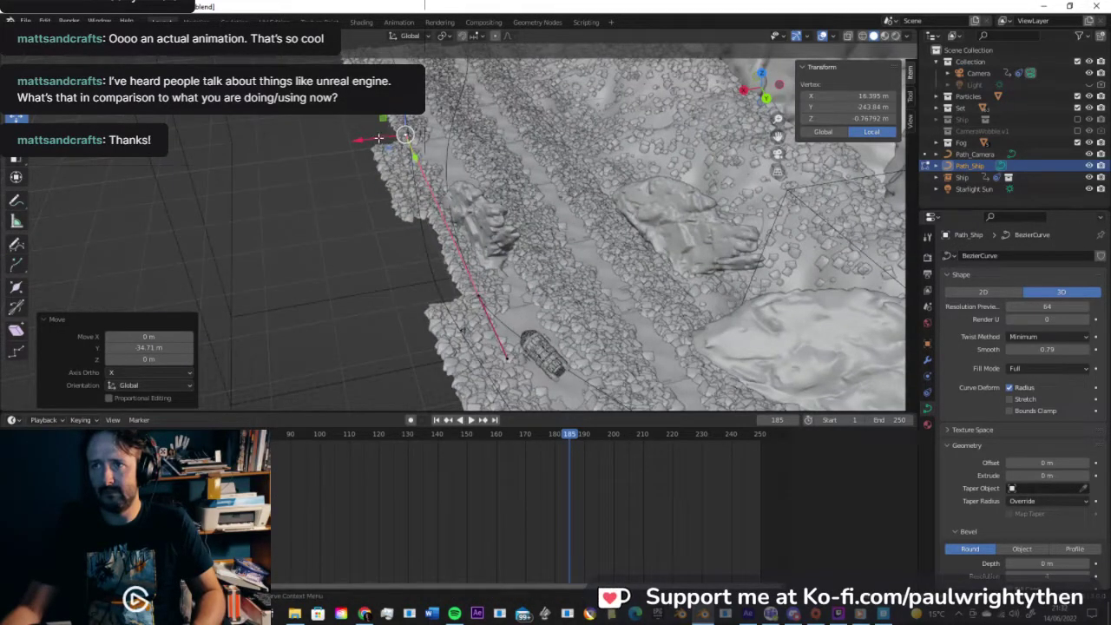
drag(375, 138, 358, 138)
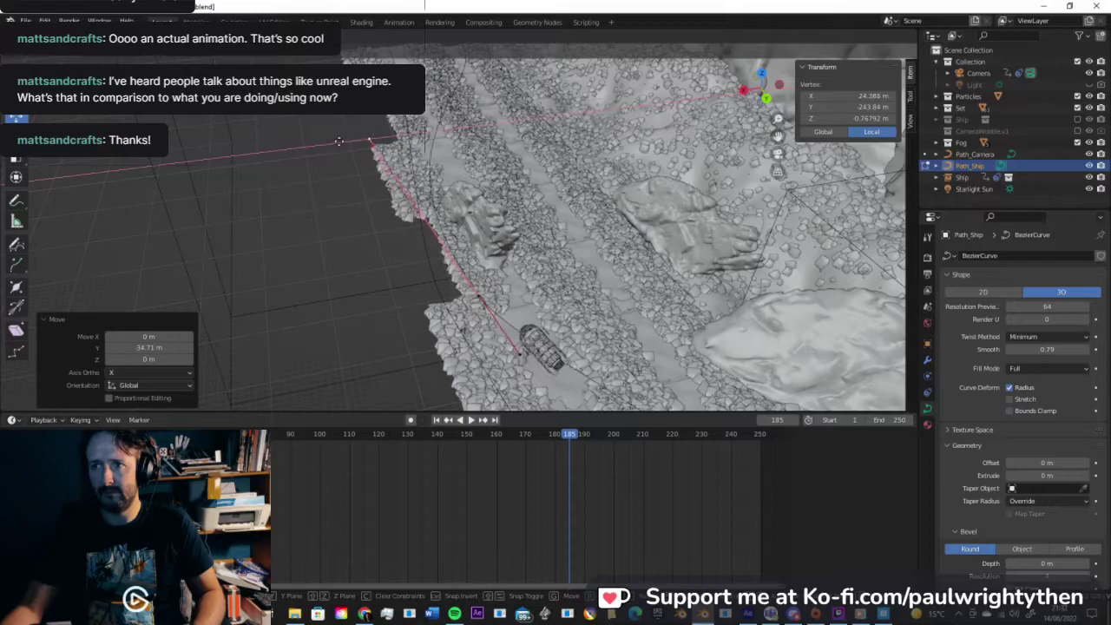
key(Tab)
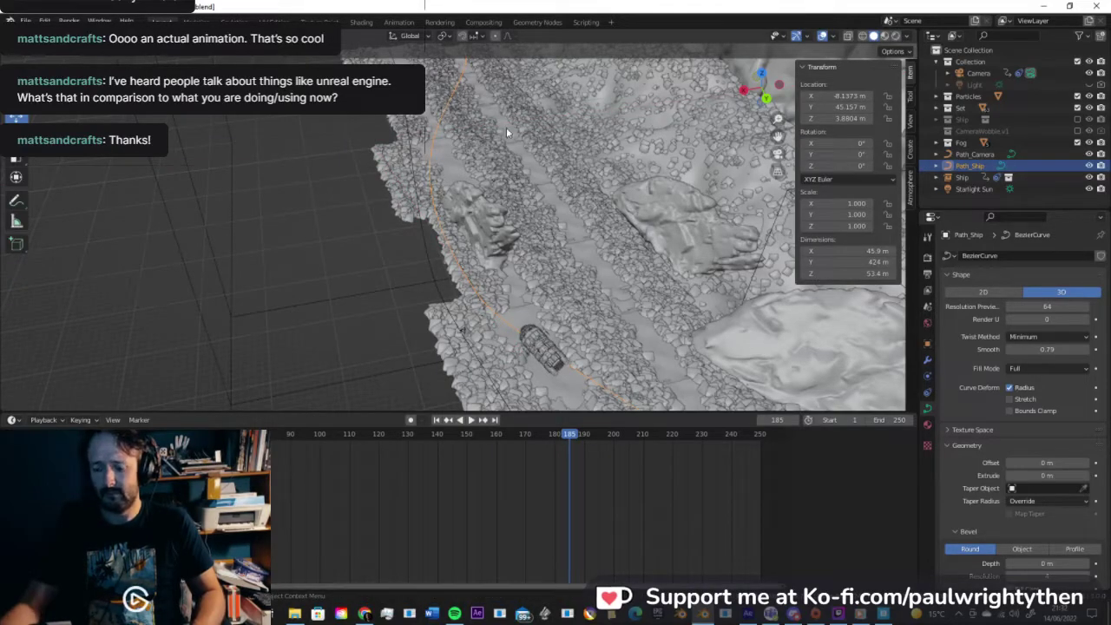
Step: Play the animation through the camera to review the ship's flight along the reshaped Path_Ship
key(KP_0)
key(space)
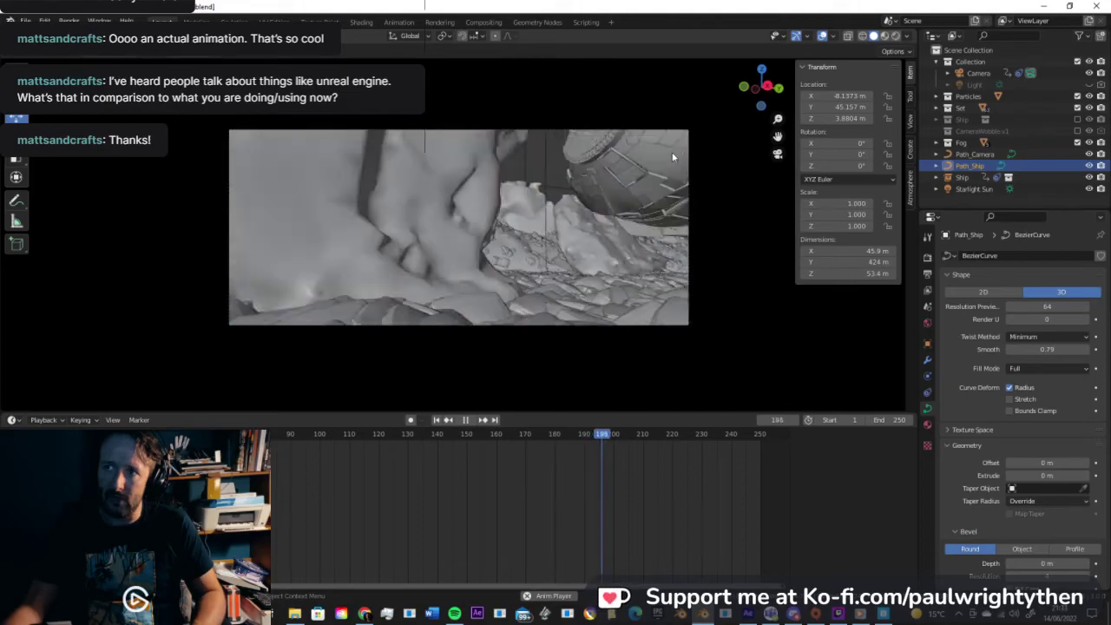
Step: Select the camera, replay the ship's approach, and insert a camera rotation keyframe at about frame 183
key(space)
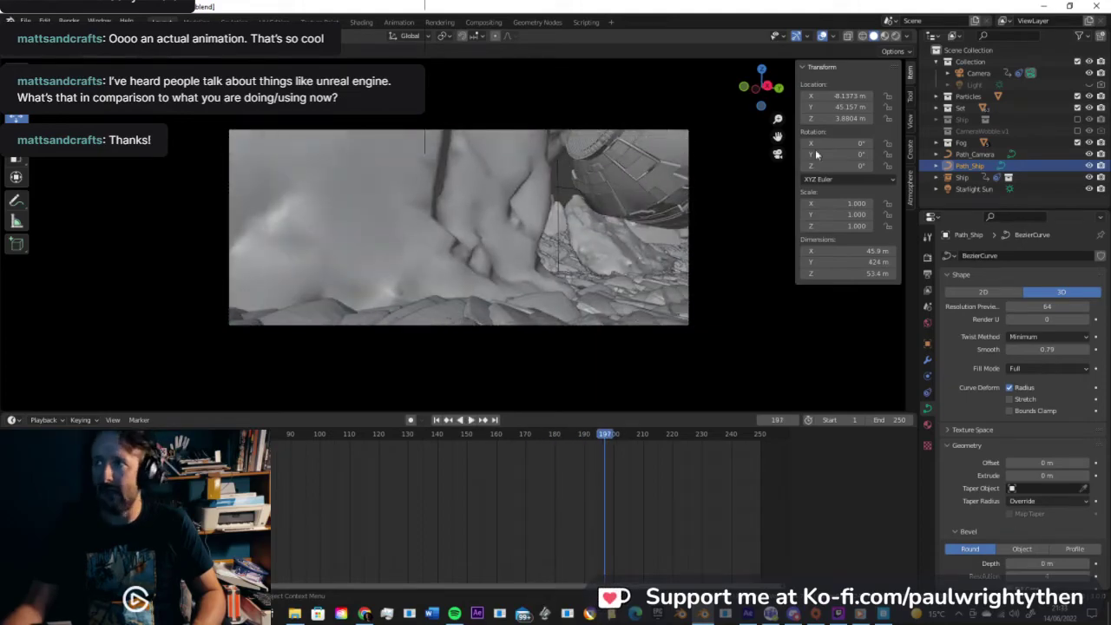
click(978, 74)
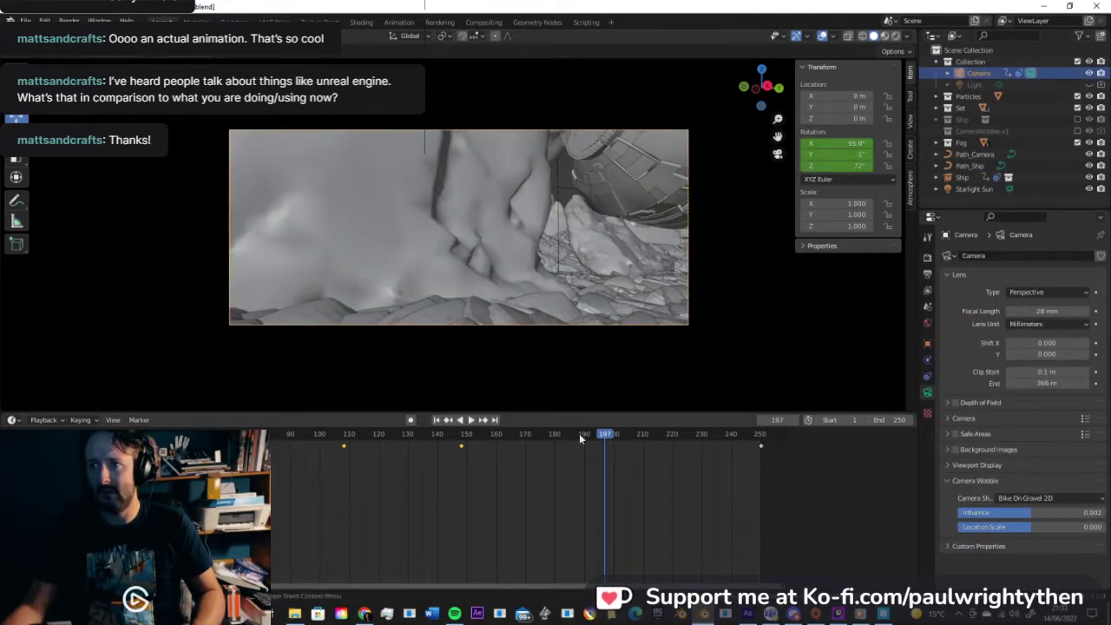
drag(579, 437, 371, 439)
key(space)
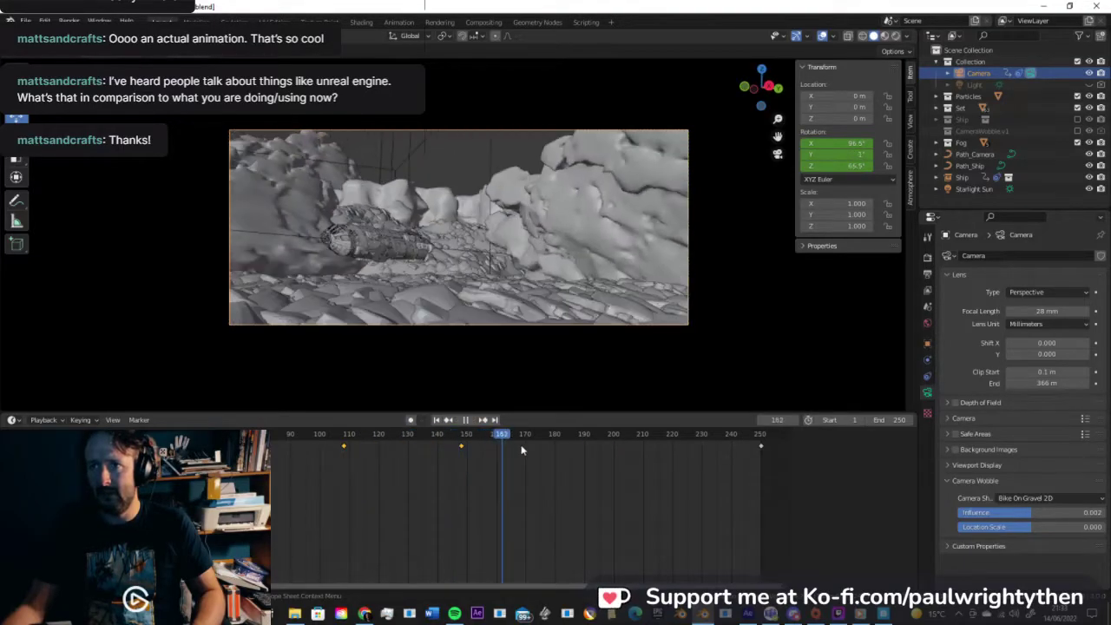
right_click(847, 144)
click(833, 144)
key(space)
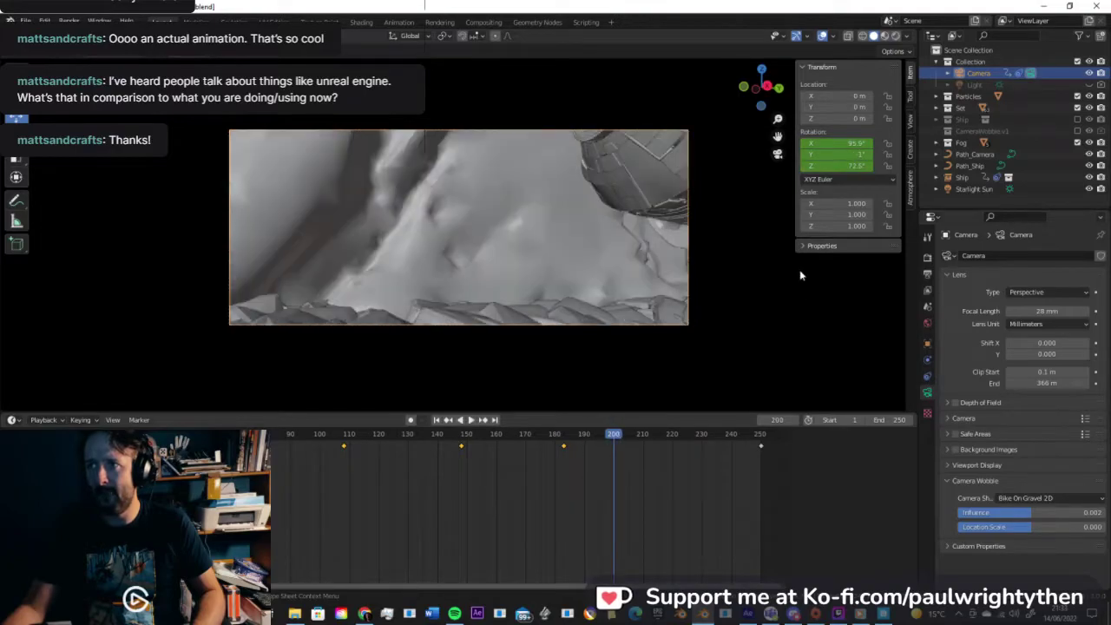
Step: Rotate the camera to X 108° and Z 31.7° at frame 200, keyframe the rotation, and play the following frames
mouse_move(869, 167)
mouse_down()
mouse_move(834, 166)
mouse_move(864, 145)
mouse_up()
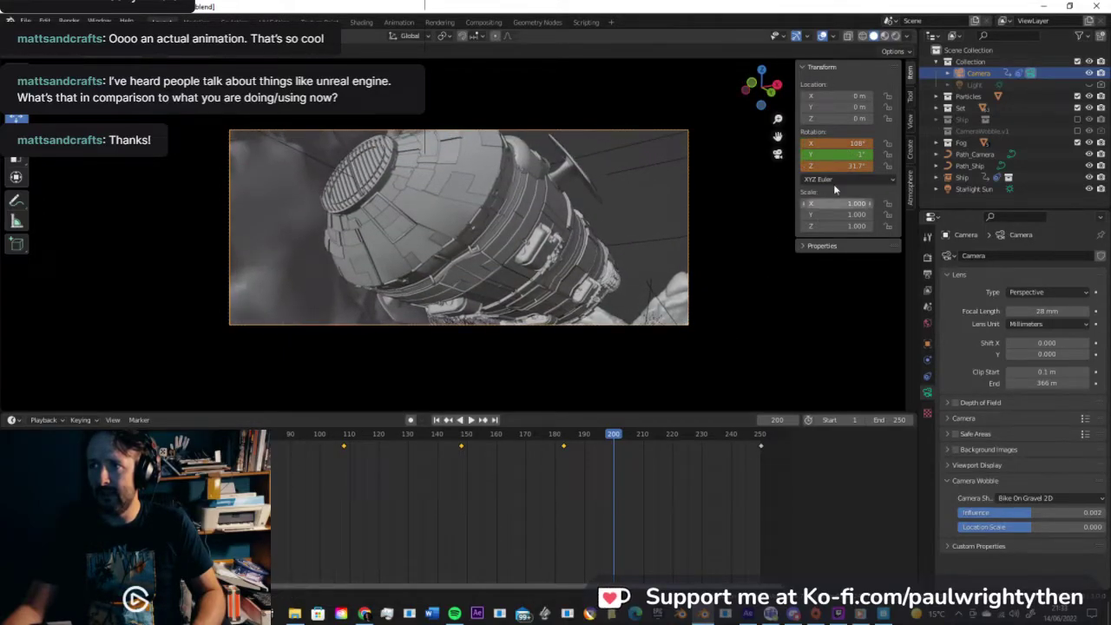
key(i)
drag(612, 438, 667, 439)
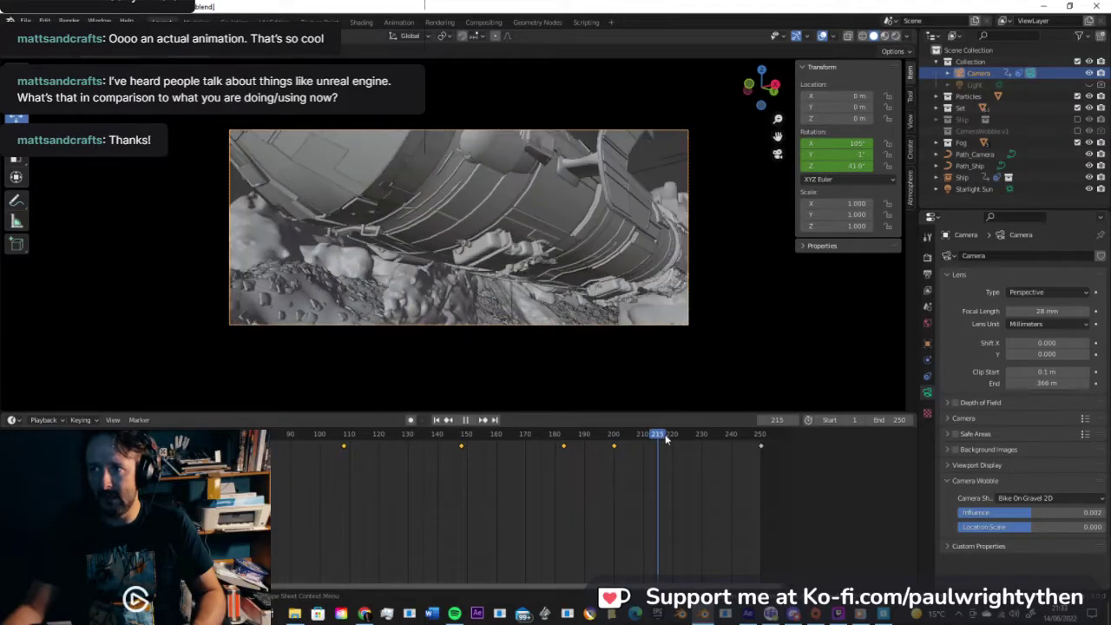
key(space)
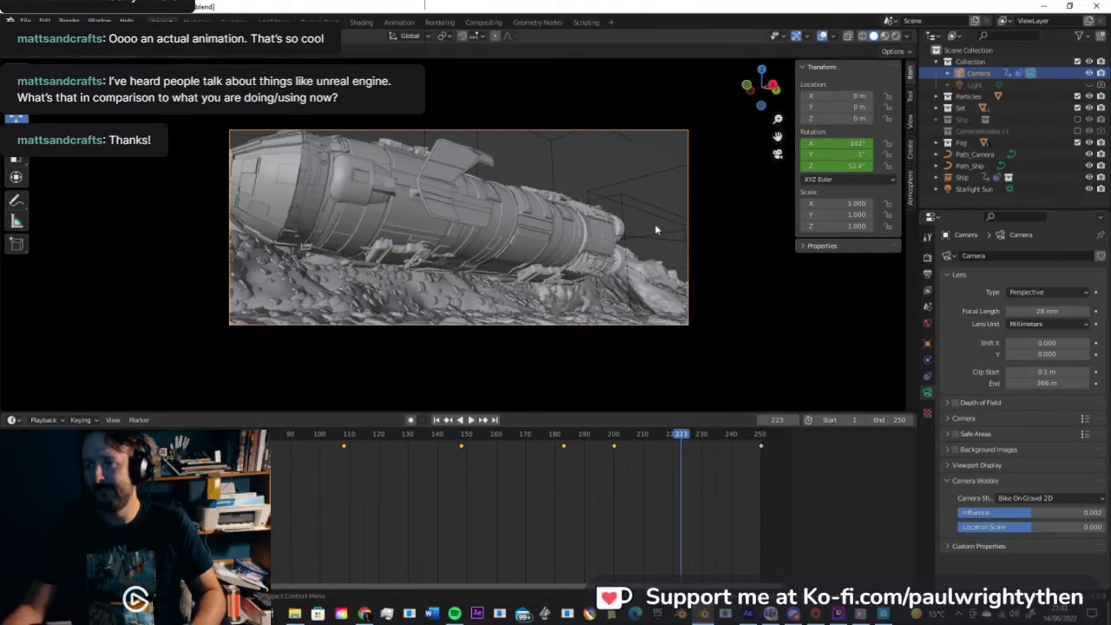
Step: Leave the camera view and open the Path_Camera curve for point editing
click(974, 154)
key(KP_0)
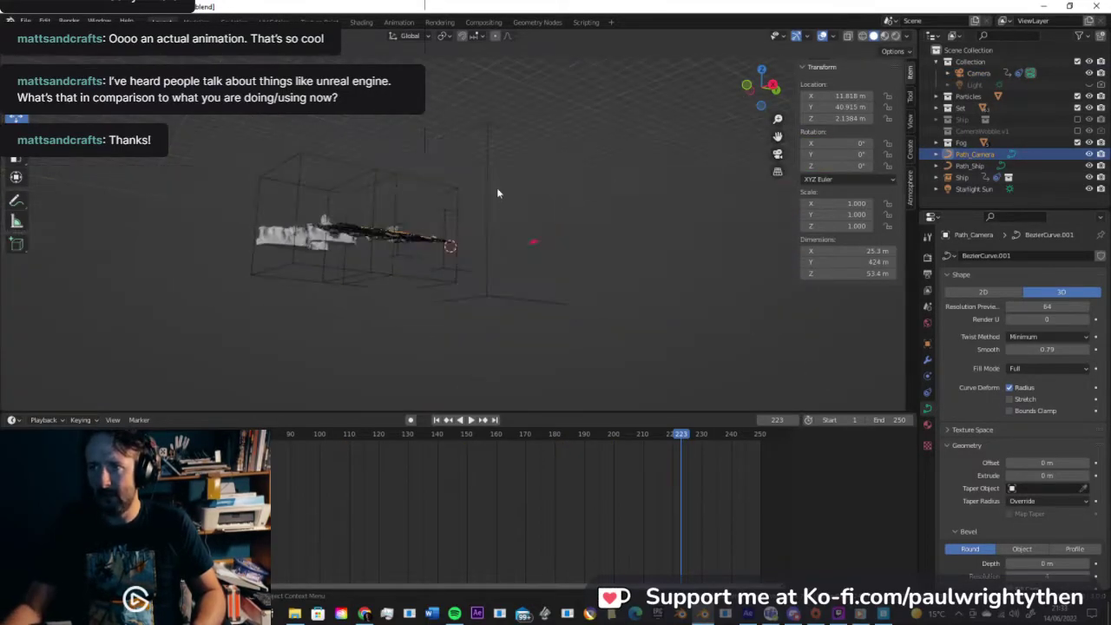
middle_drag(381, 300, 533, 242)
key(KP_Decimal)
shift+middle_drag(434, 228, 560, 268)
key(Tab)
scroll(633, 334, up, 4)
middle_drag(711, 140, 756, 260)
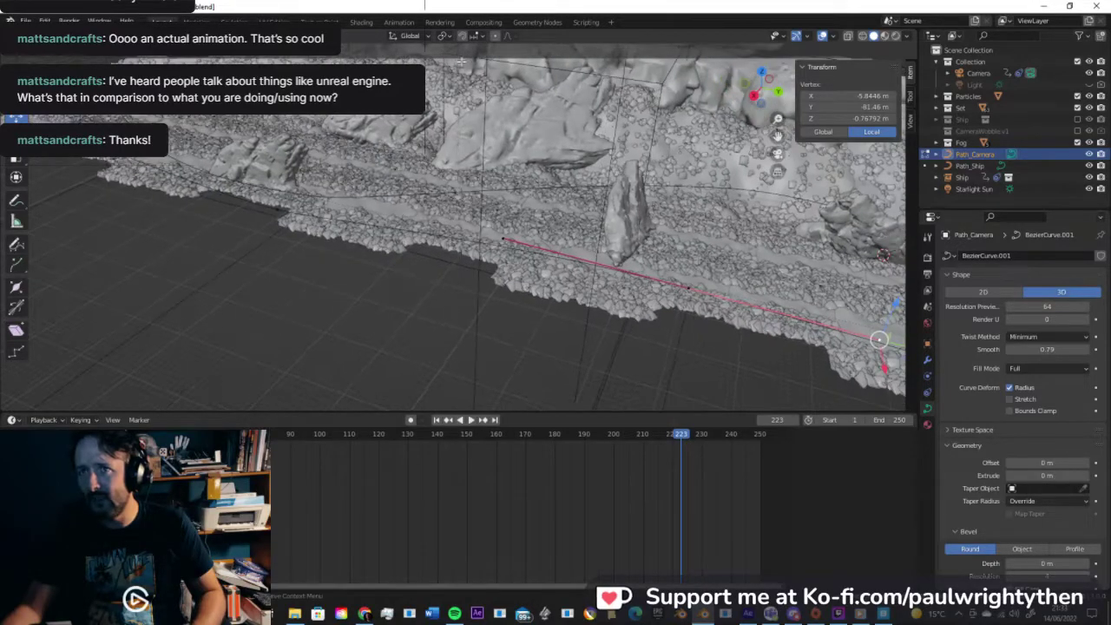
Step: Switch to the Animation workspace and show its camera preview in solid shading
click(399, 23)
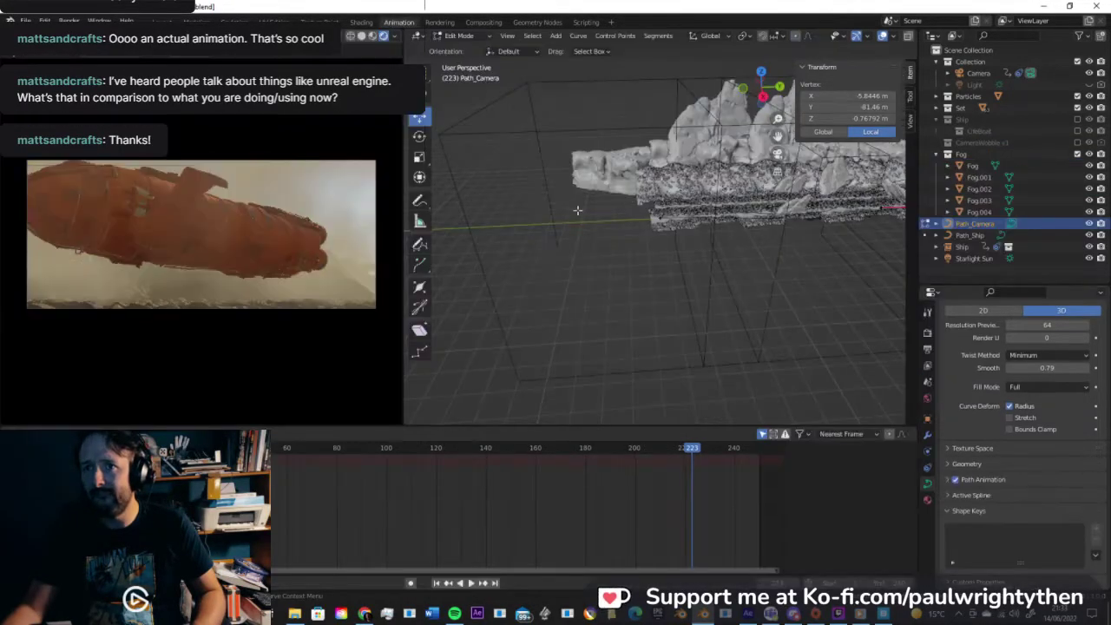
click(361, 36)
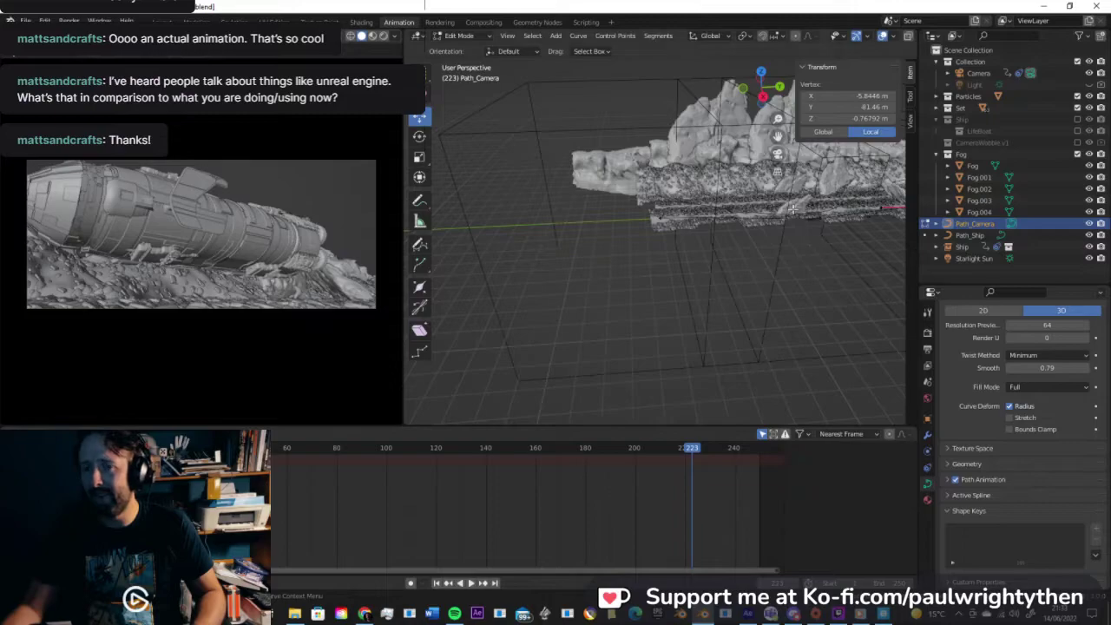
Step: Move the Path_Camera control point at the gap in the rocks outward along X to about 9.7 m
key(KP_Decimal)
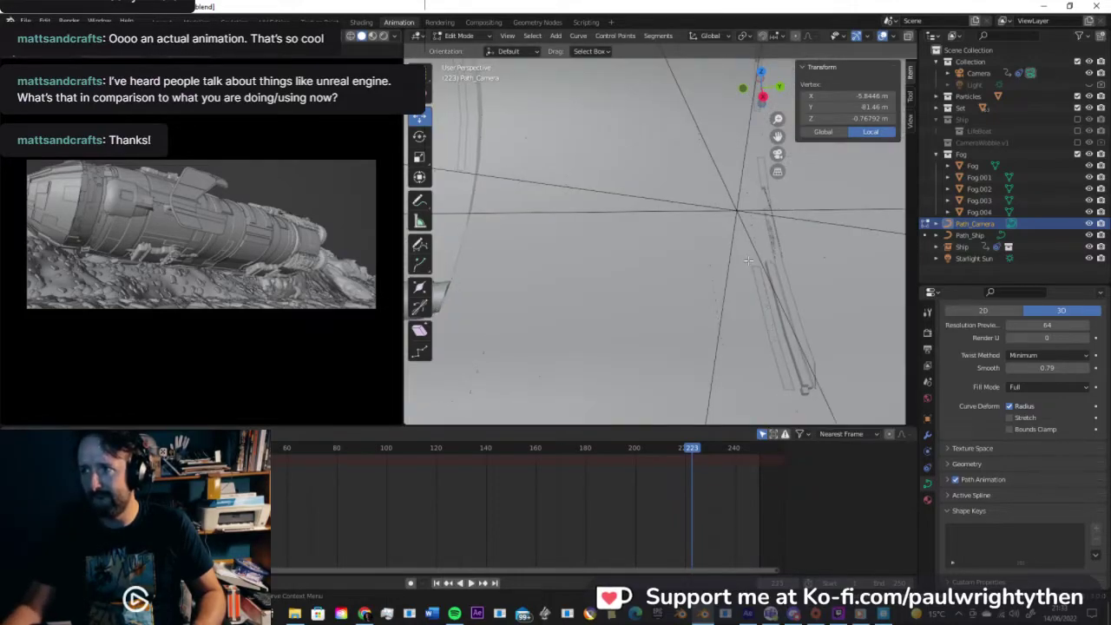
scroll(744, 289, down, 10)
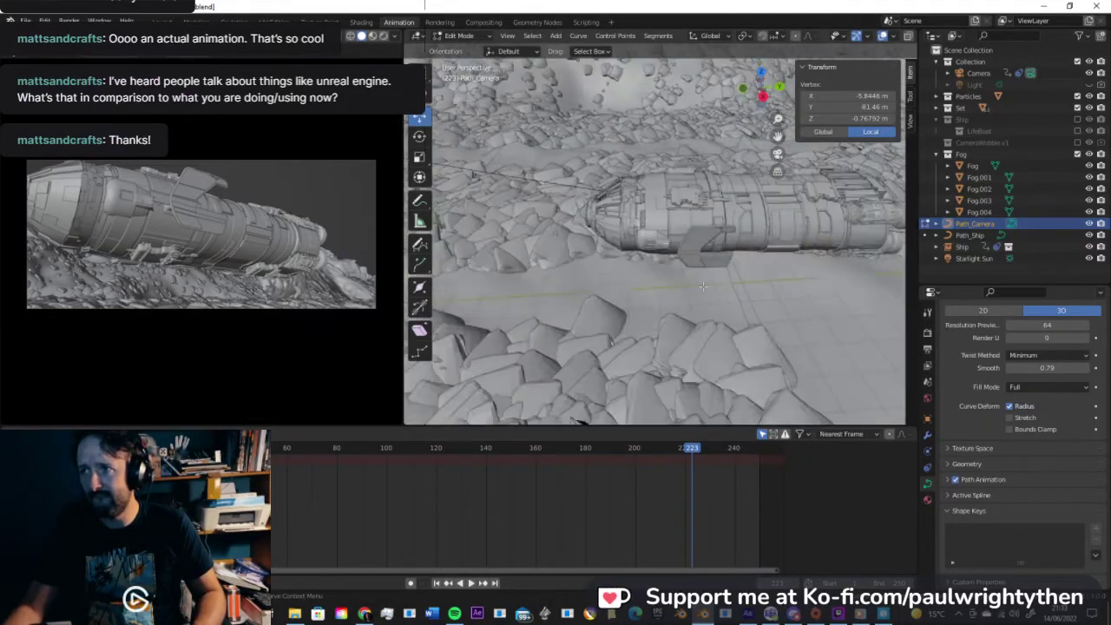
middle_drag(705, 284, 692, 258)
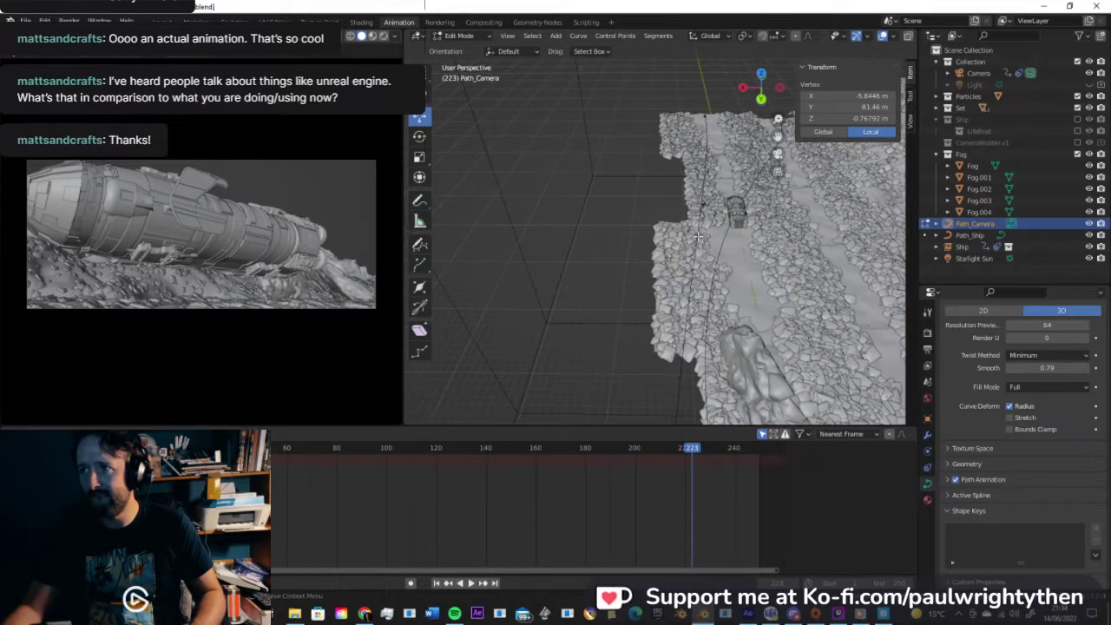
key(Tab)
key(Tab)
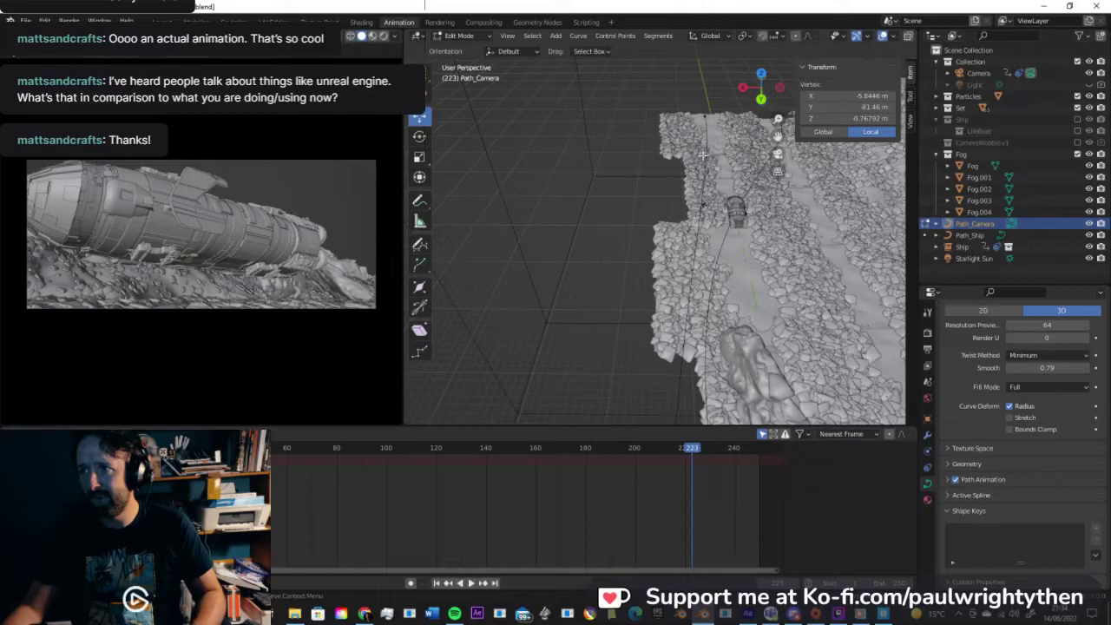
shift+middle_drag(703, 328, 650, 274)
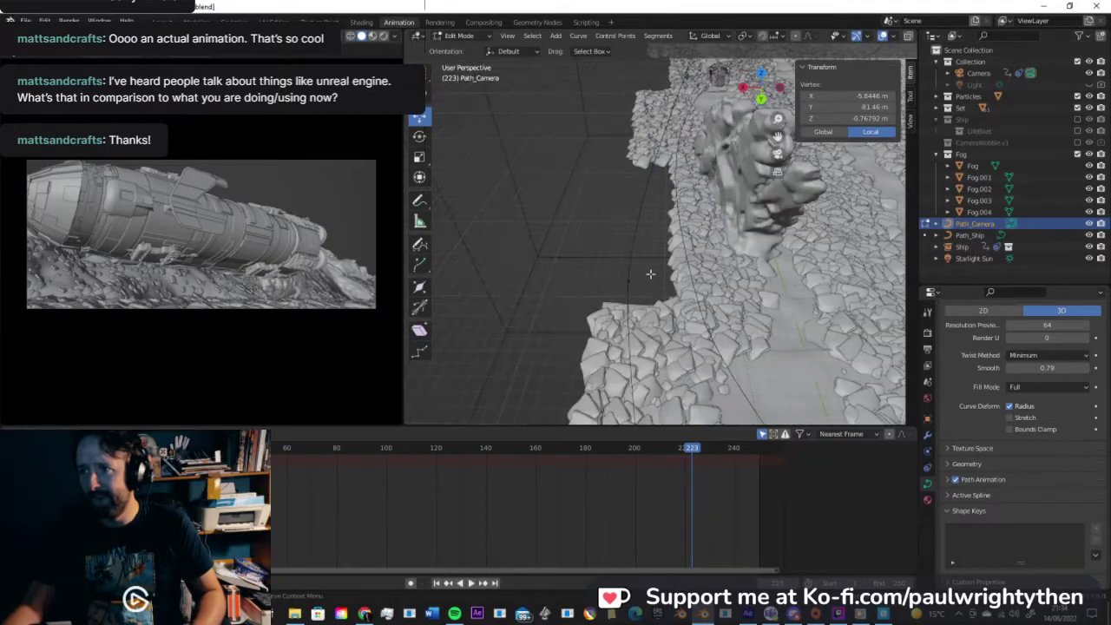
click(629, 278)
drag(585, 279, 477, 280)
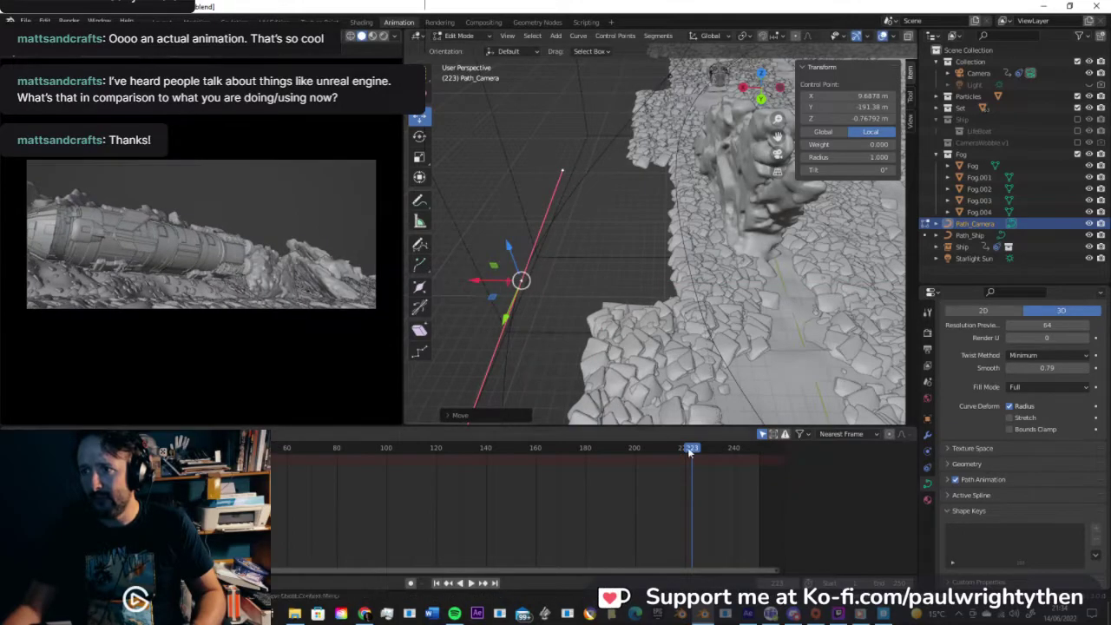
Step: Bring the Path_Camera control point back to about 3.8 m in X and replay the fly-by up to frame 216
key(shift+ctrl+space)
drag(552, 446, 612, 448)
shift+middle_drag(670, 93, 657, 141)
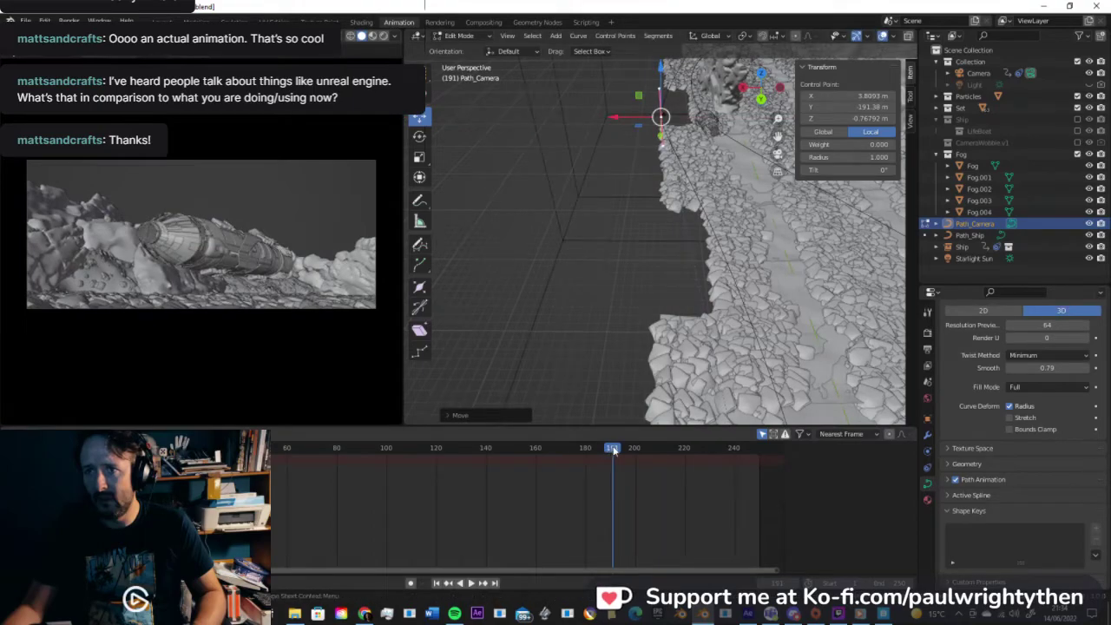
key(space)
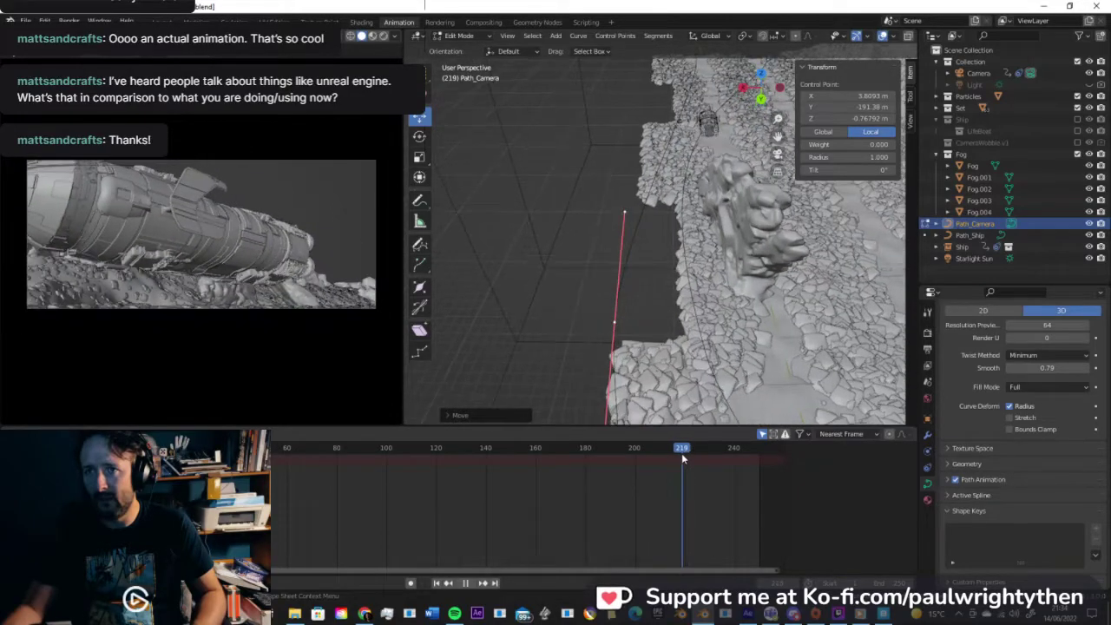
click(676, 455)
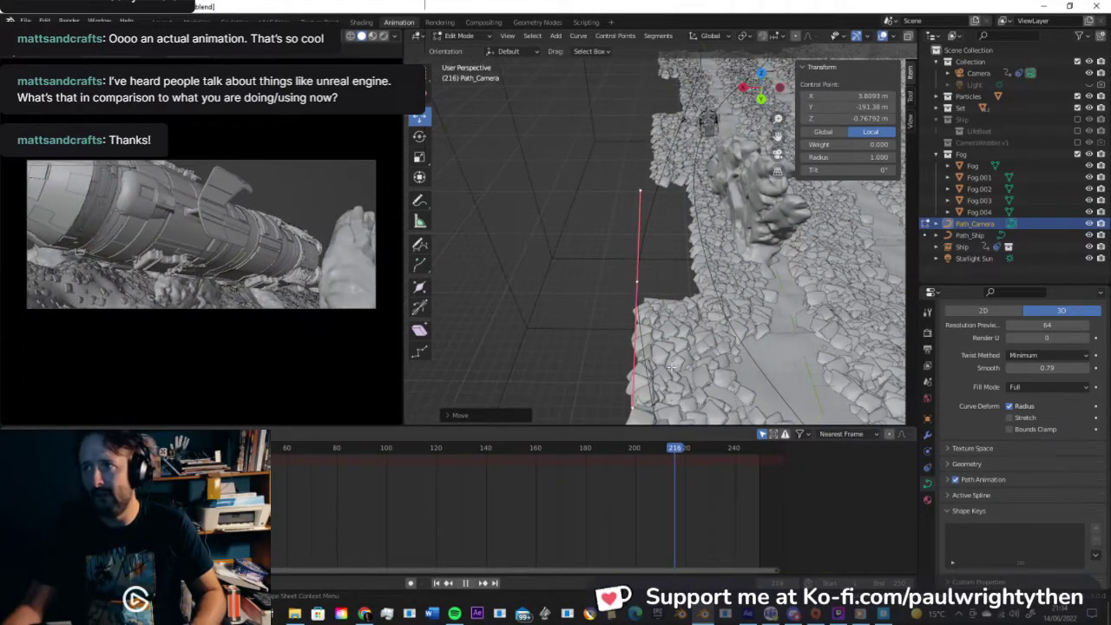
Step: Shift the far handle of the same Path_Camera control point slightly along X, to about 4.4 m
click(638, 190)
key(g)
key(x)
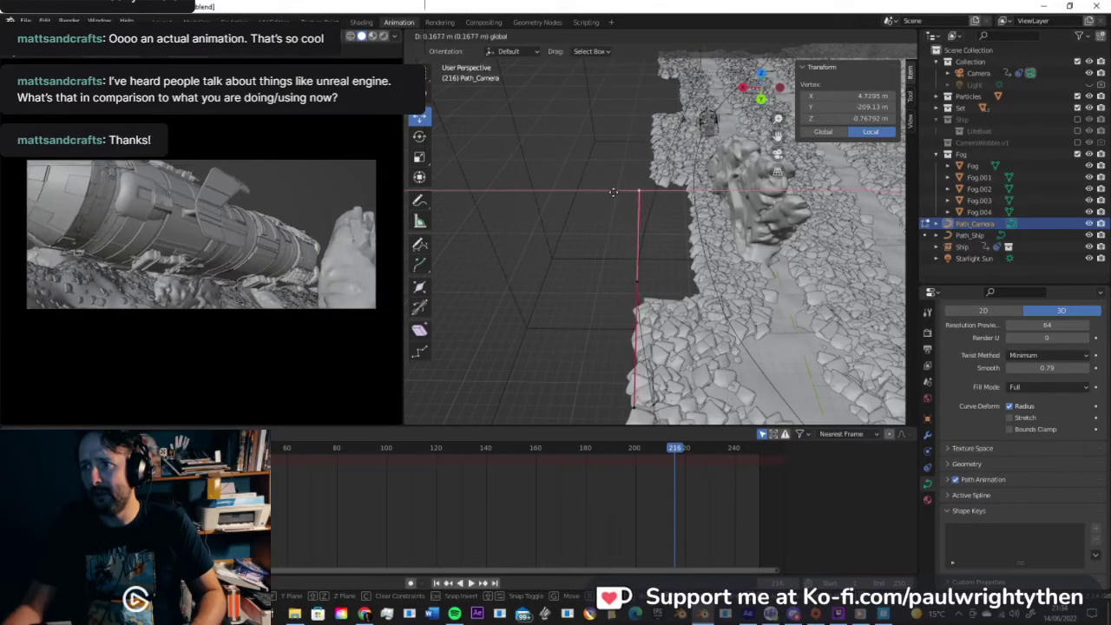
click(641, 187)
Step: Move the handle of the Path_Camera end point about 7 m along X and finish editing the curve
shift+middle_drag(641, 187, 623, 287)
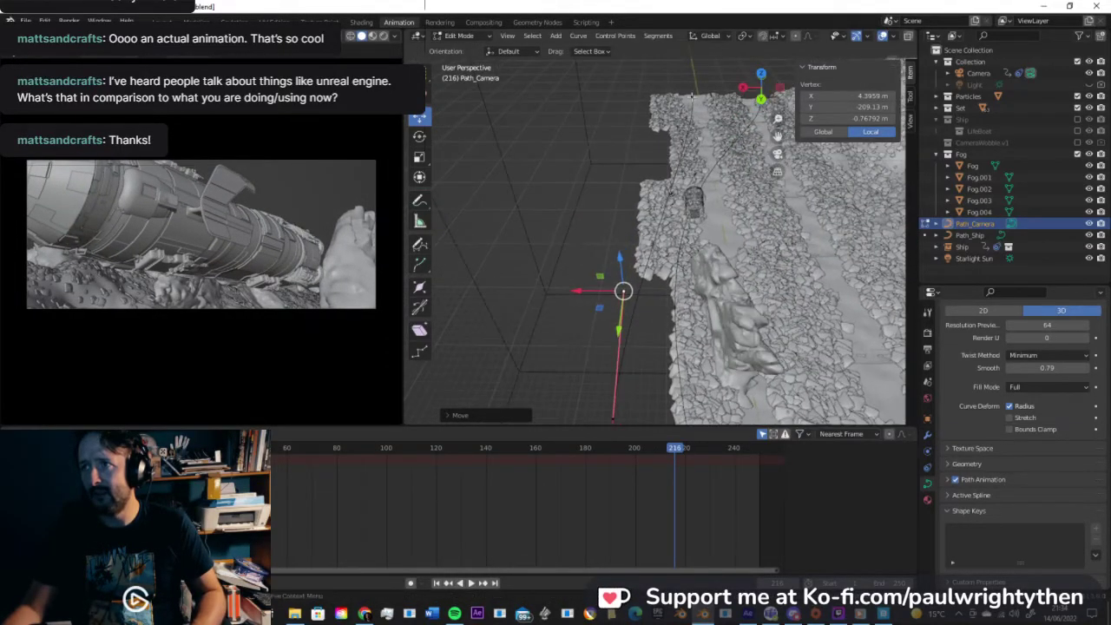
click(691, 98)
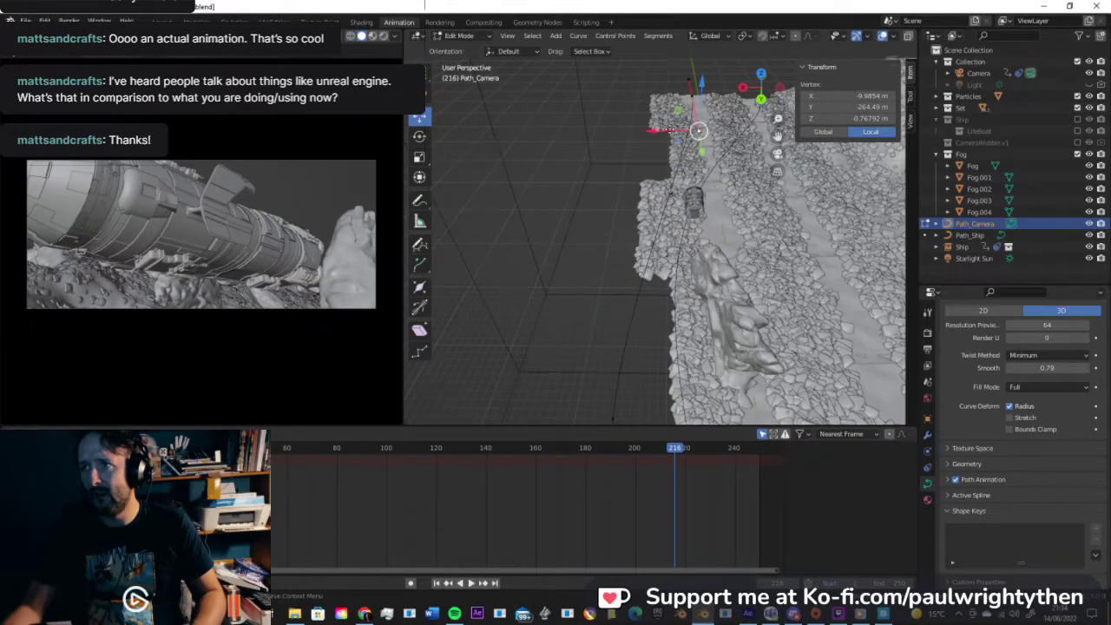
key(g)
key(x)
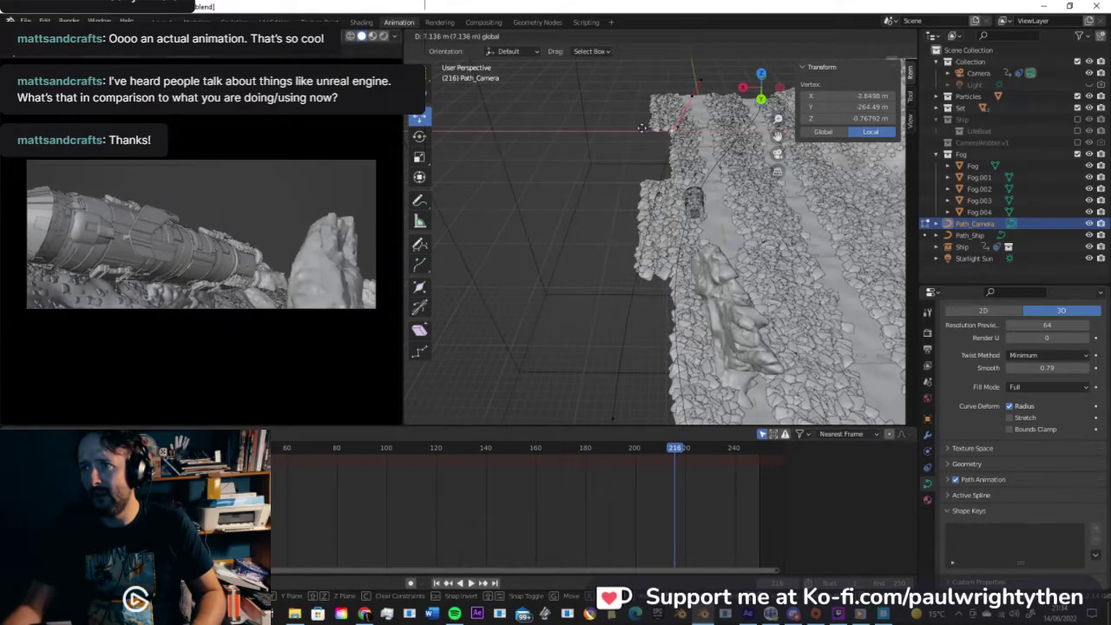
drag(636, 129, 640, 128)
key(Tab)
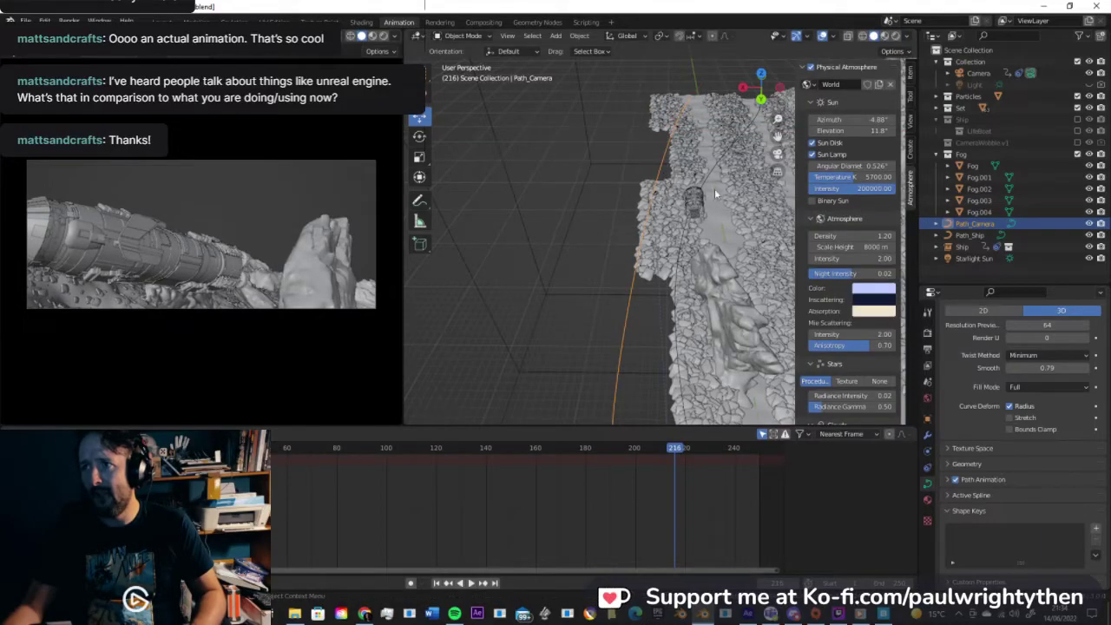
Step: Select the camera and go to its rotation keyframe at frame 200, with its transform values shown
click(655, 193)
key(space)
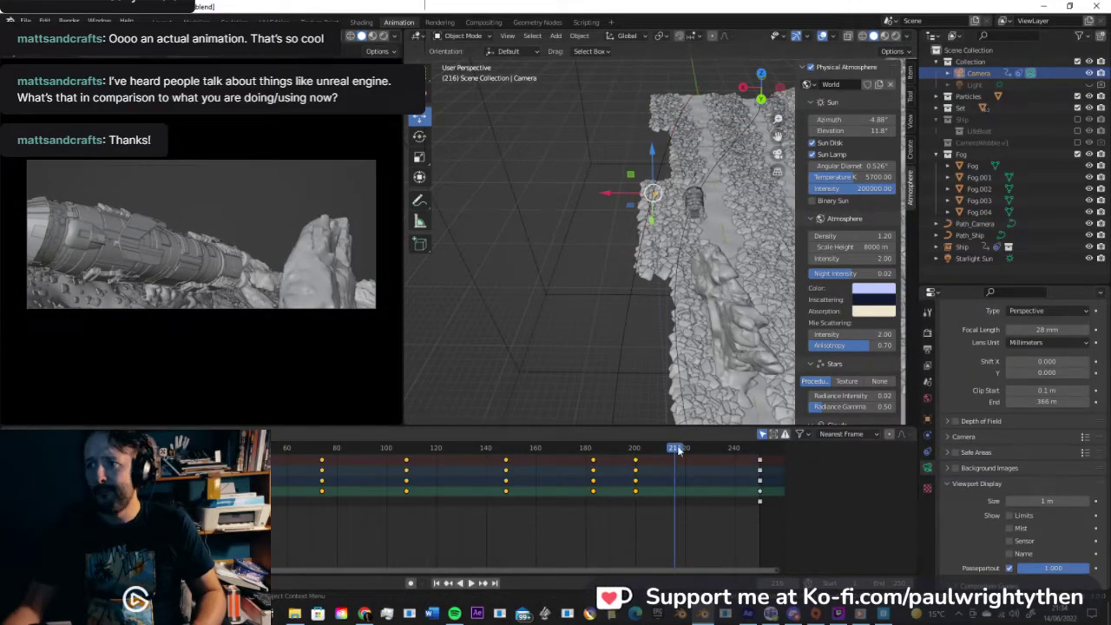
mouse_move(657, 449)
mouse_down()
mouse_move(567, 445)
mouse_move(640, 460)
mouse_up()
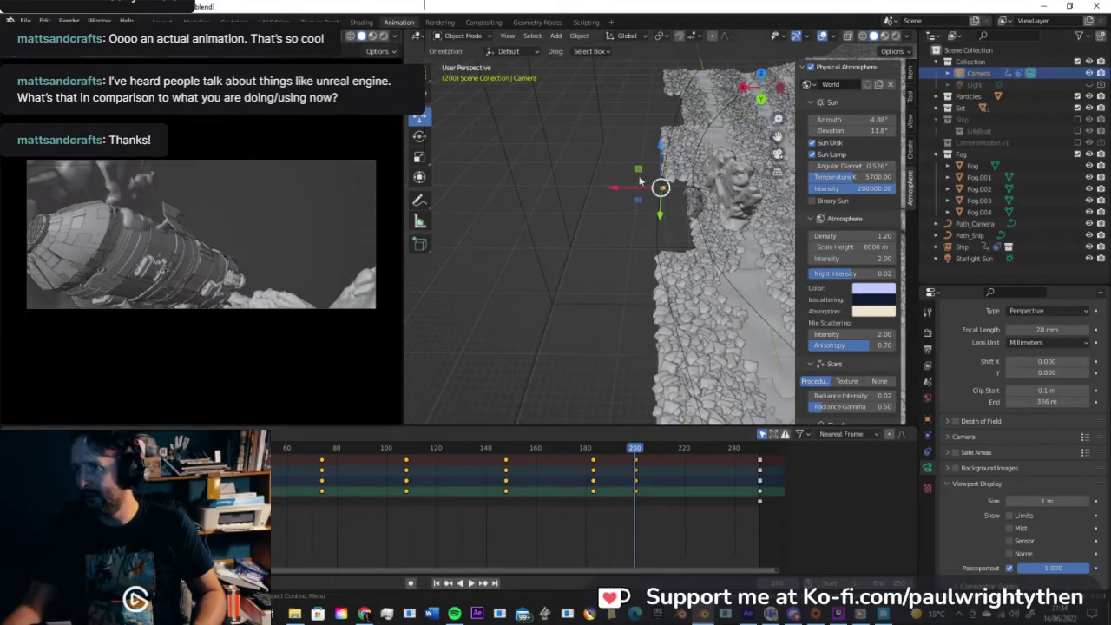
ctrl+scroll(816, 165, up, 4)
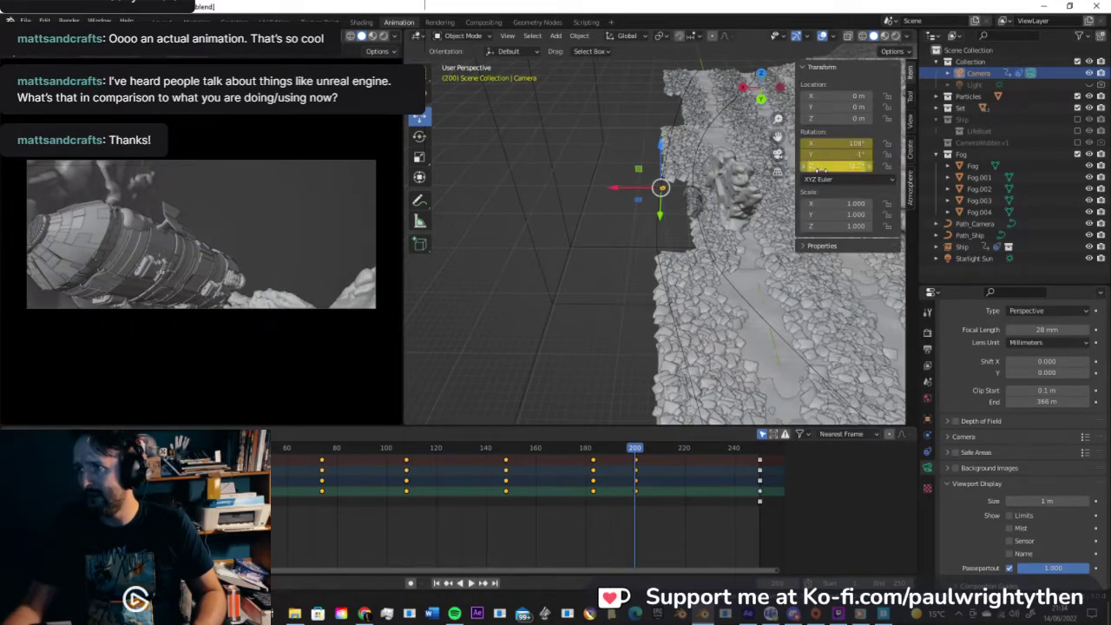
drag(834, 167, 816, 166)
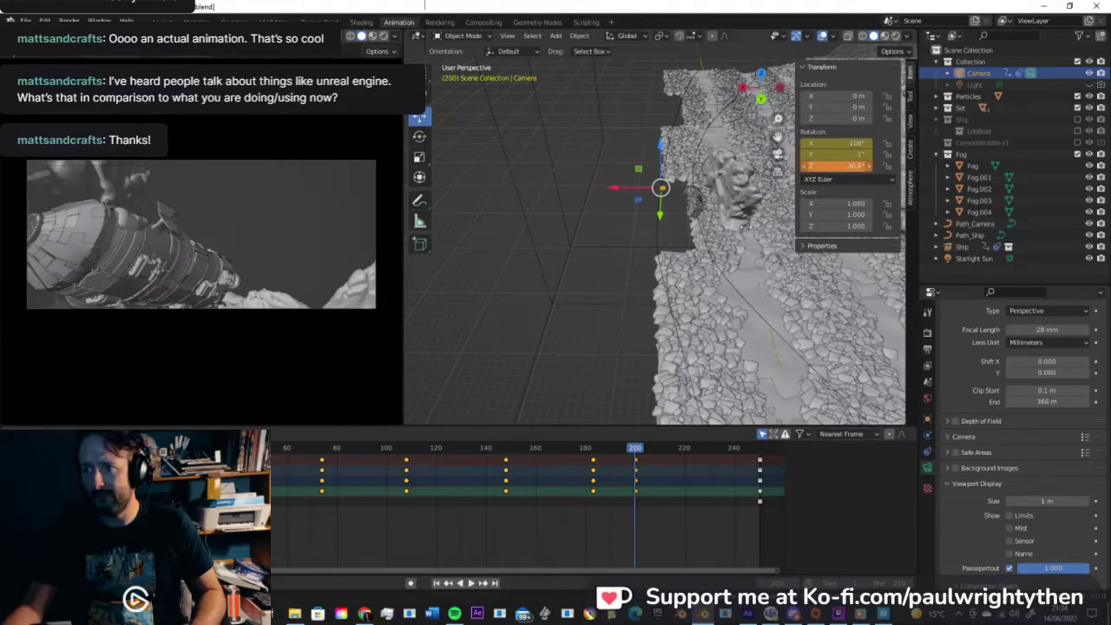
key(Up)
key(Down)
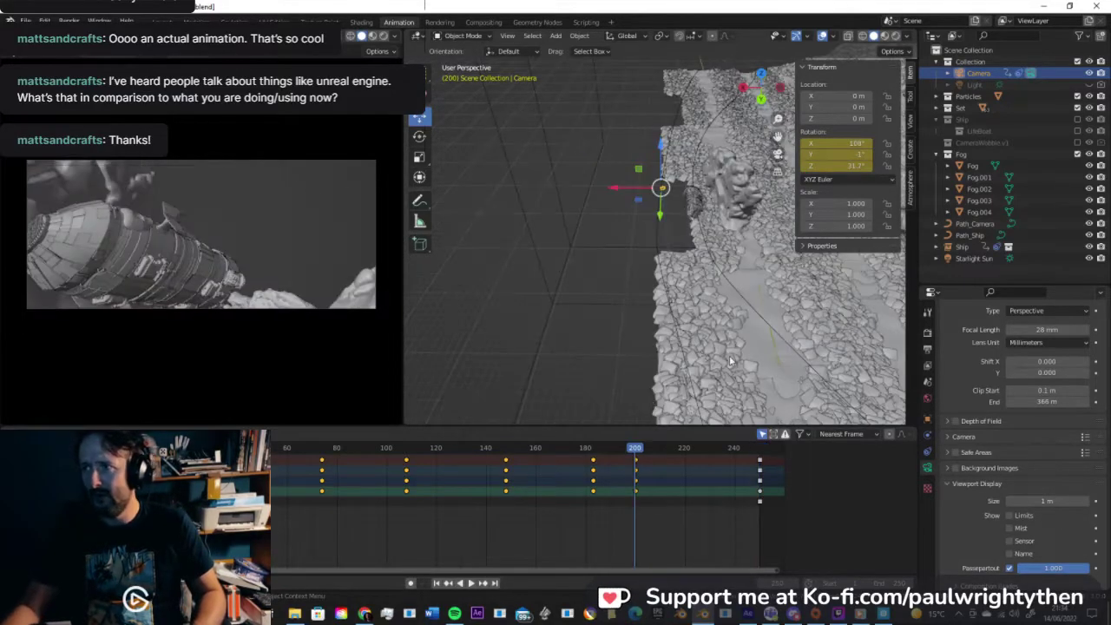
Step: Adjust the camera's X and Z rotation at frame 200, replace its rotation keyframe, and play the ship's pass
drag(833, 166, 820, 145)
right_click(855, 144)
click(856, 144)
drag(633, 450, 526, 460)
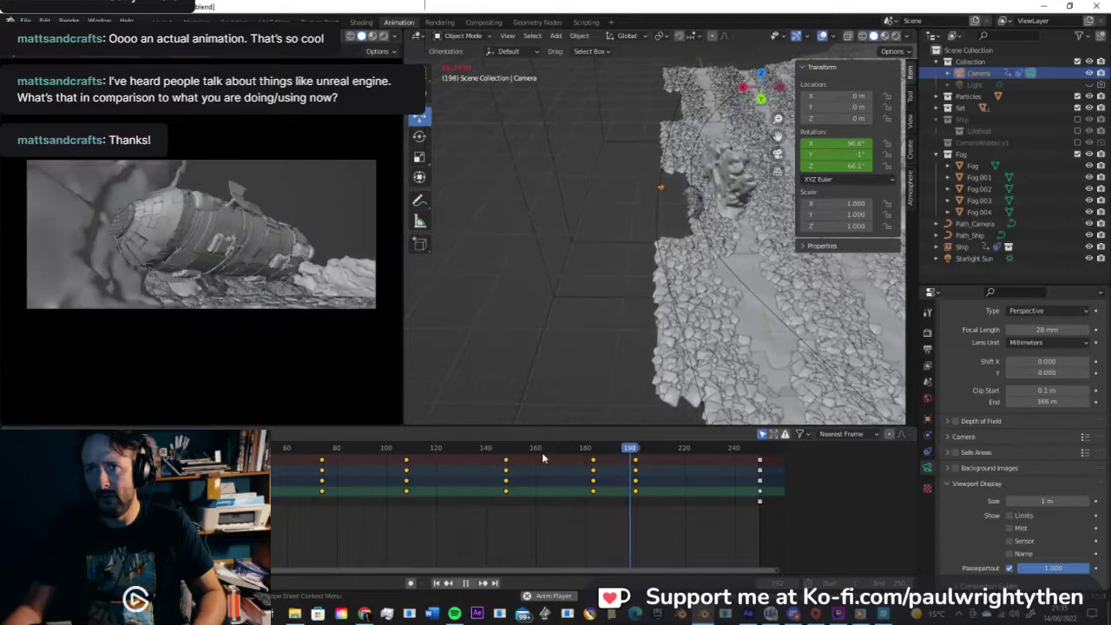
key(space)
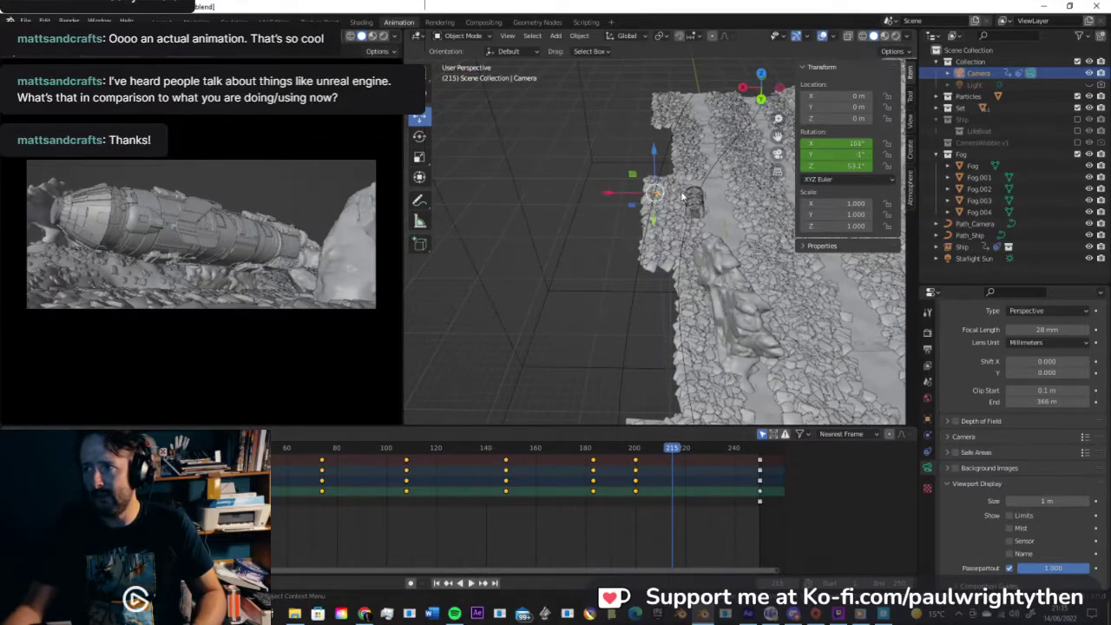
Step: Select the ship, set its Y rotation at the frame 209 keyframe to 47.2°, and compare it with the neighbouring keyframe at frame 199
click(701, 201)
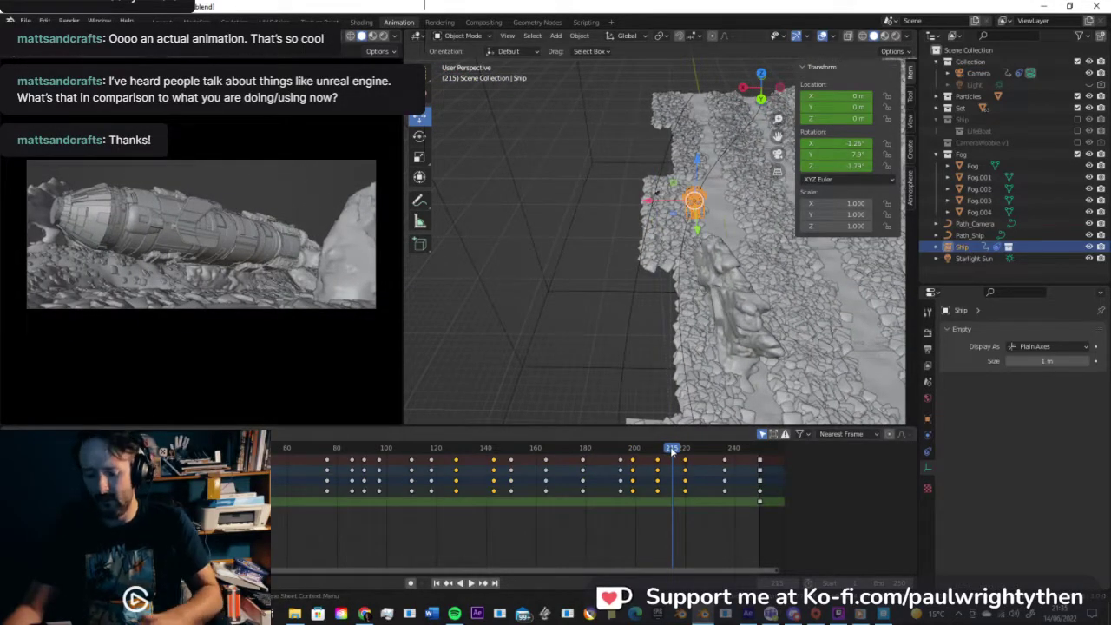
key(Down)
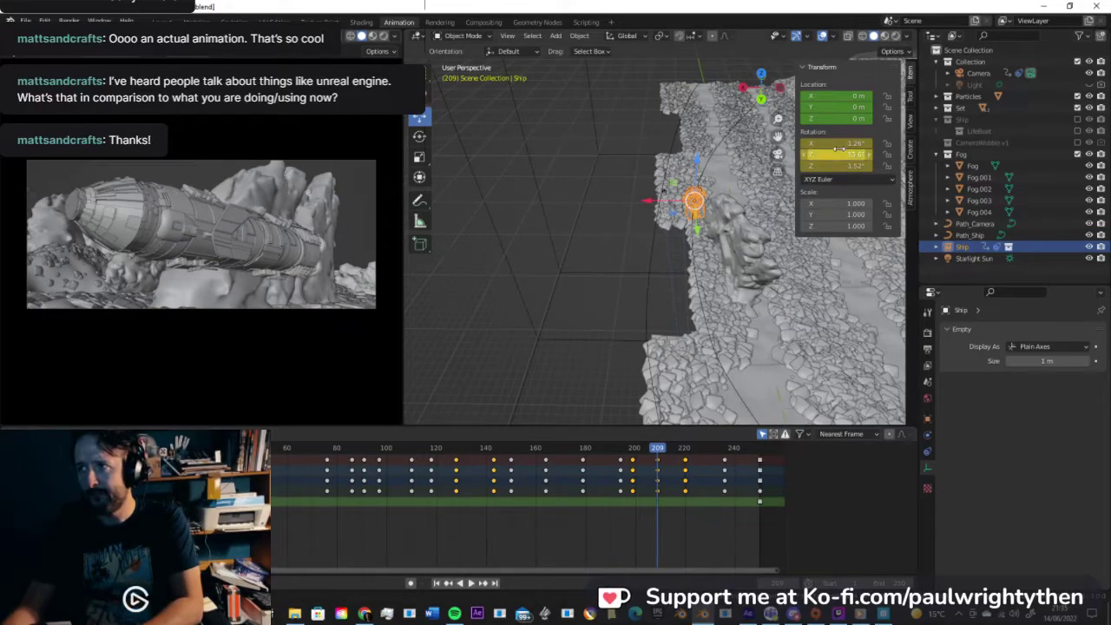
drag(837, 154, 872, 154)
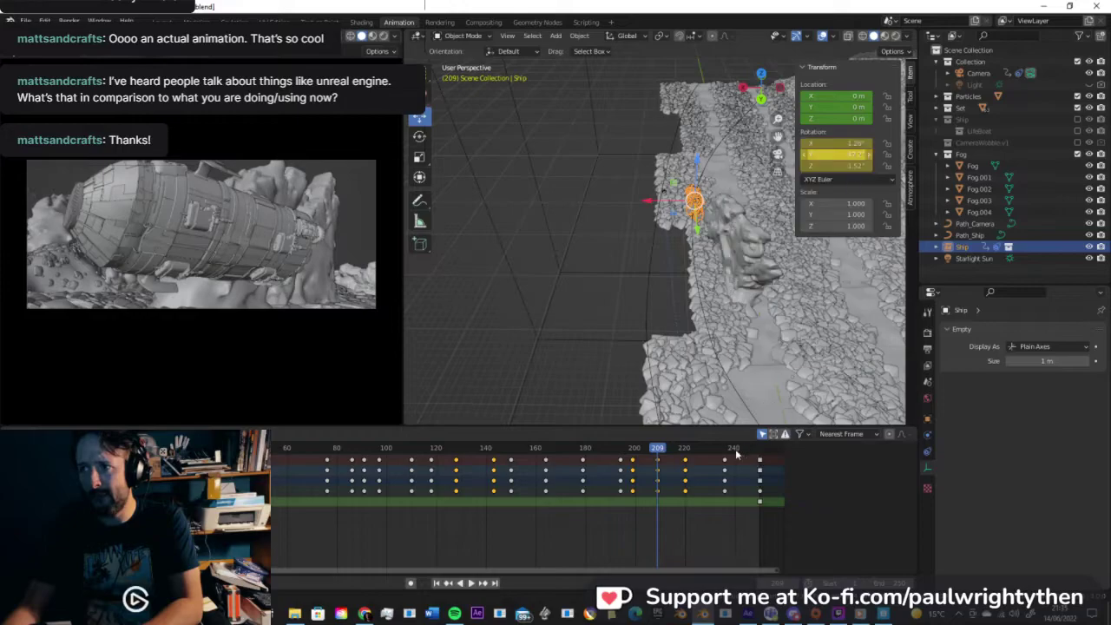
drag(649, 451, 634, 454)
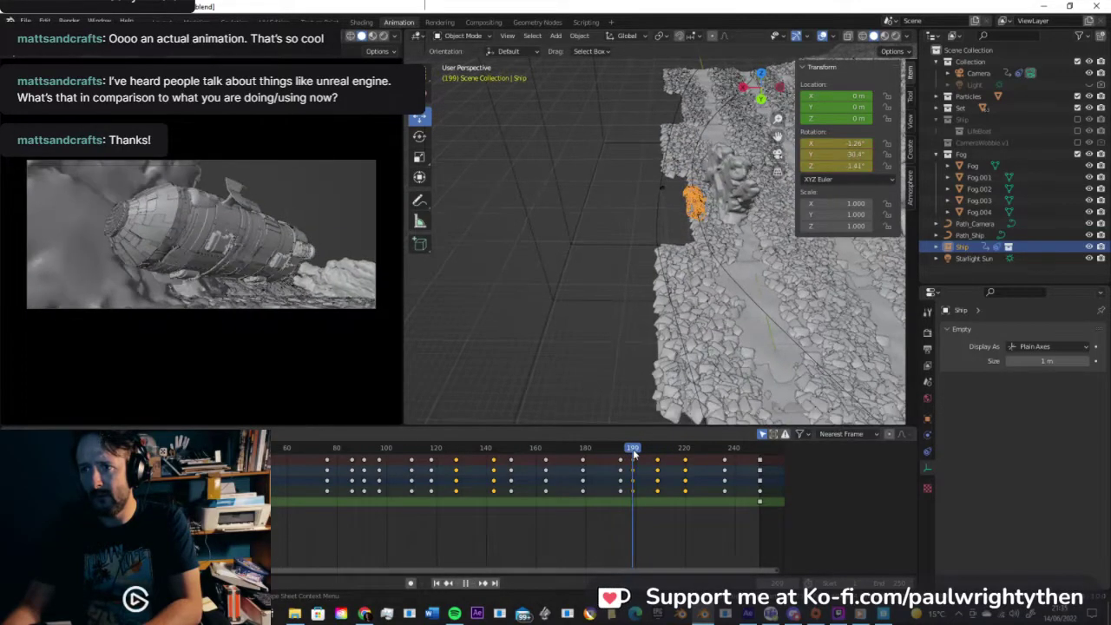
key(Up)
key(Down)
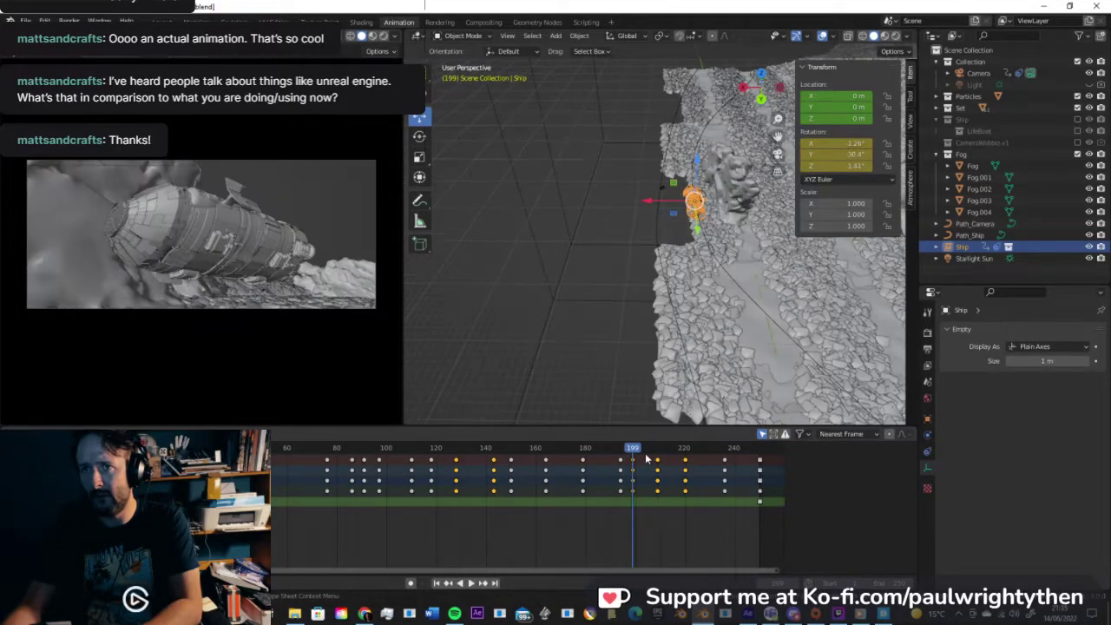
key(Up)
key(Down)
key(Up)
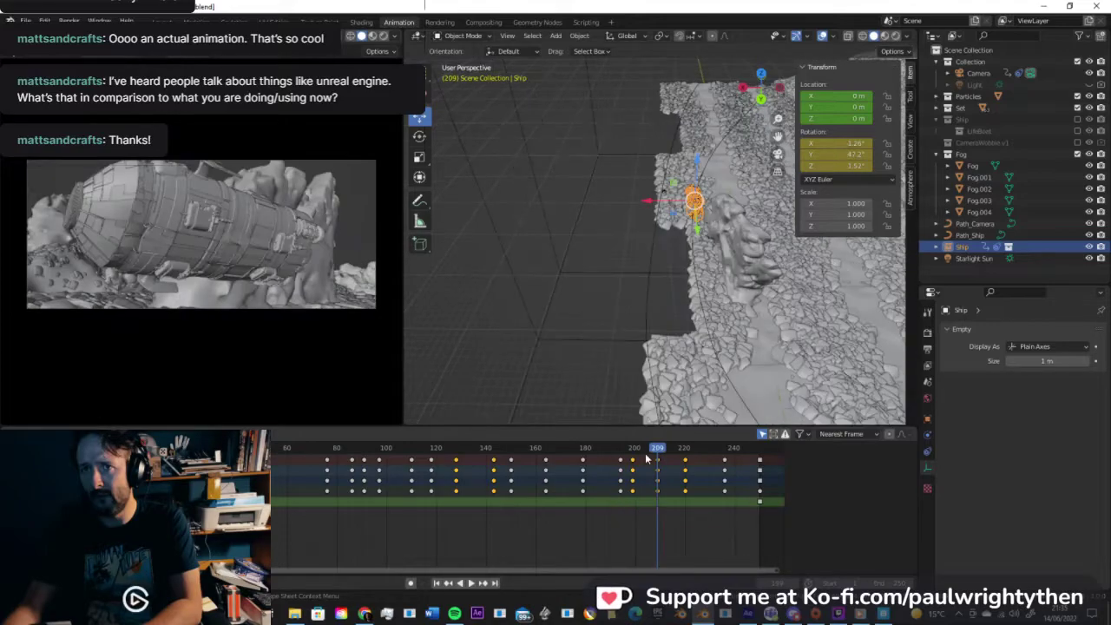
Step: Adjust the ship's Z rotation at the frame 220 keyframe and replace its rotation keyframes there
key(Up)
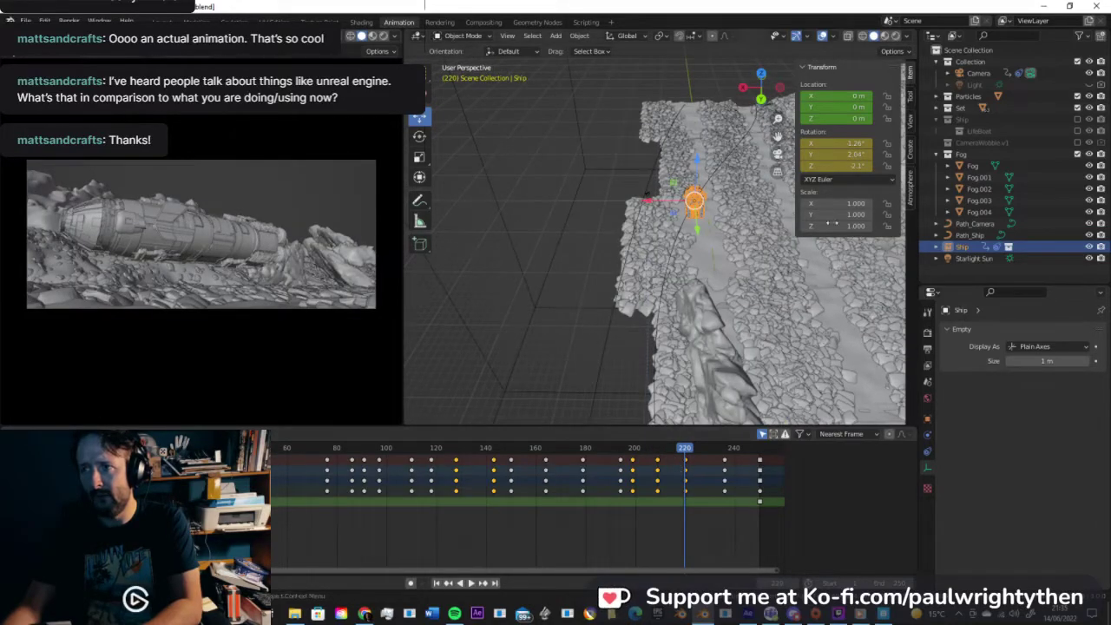
right_click(847, 166)
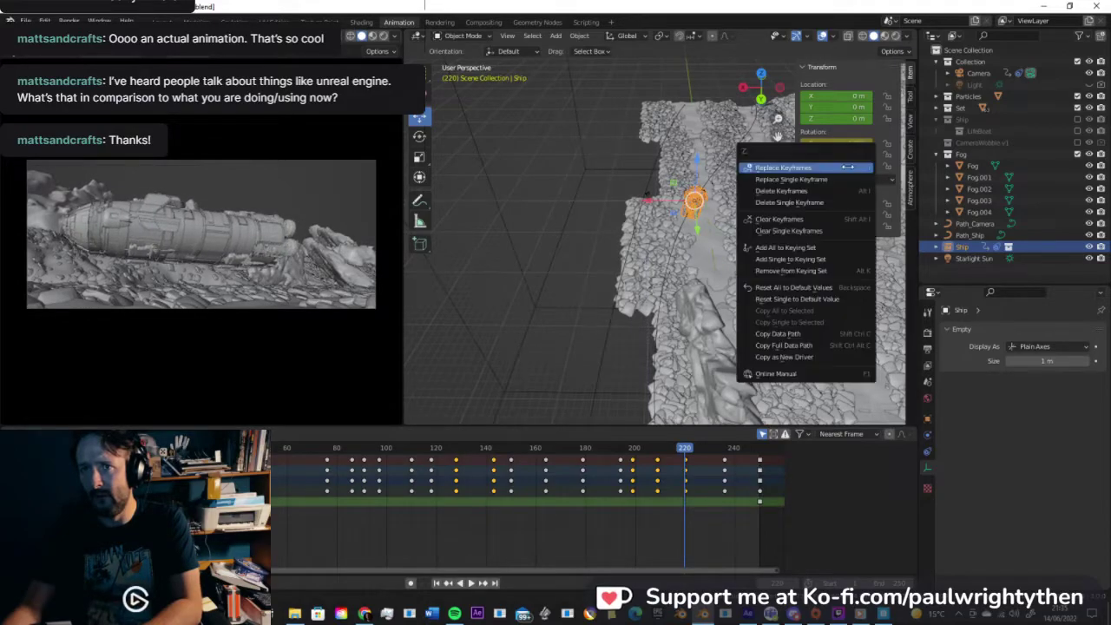
click(847, 167)
Step: Play back the ship's pass from about frame 150 and save the FlyBy002 file
key(Down)
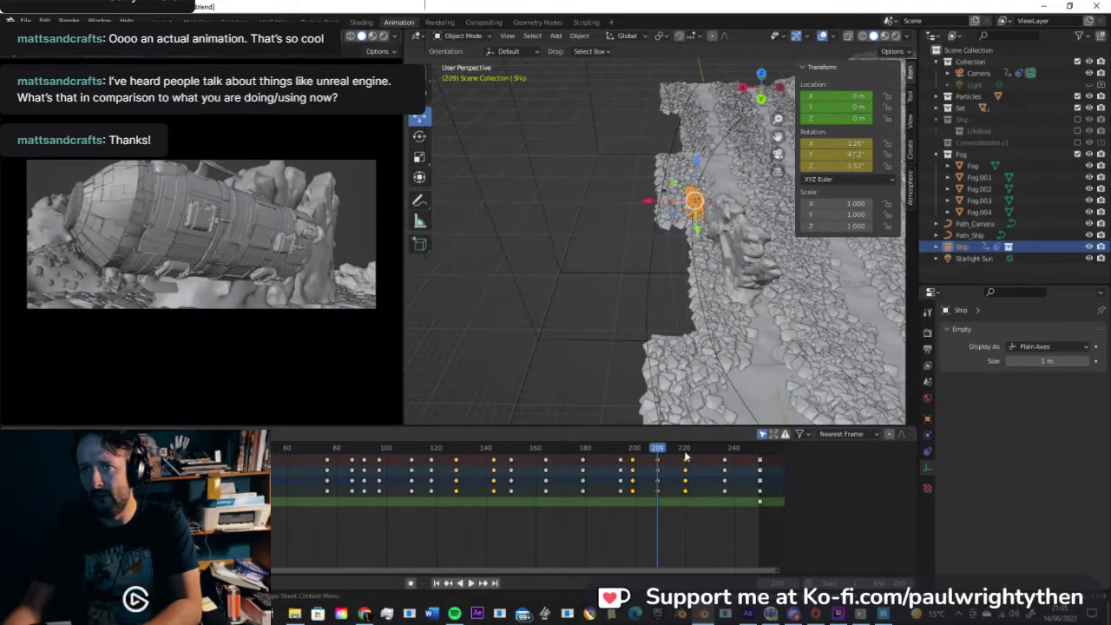
drag(659, 451, 508, 455)
key(space)
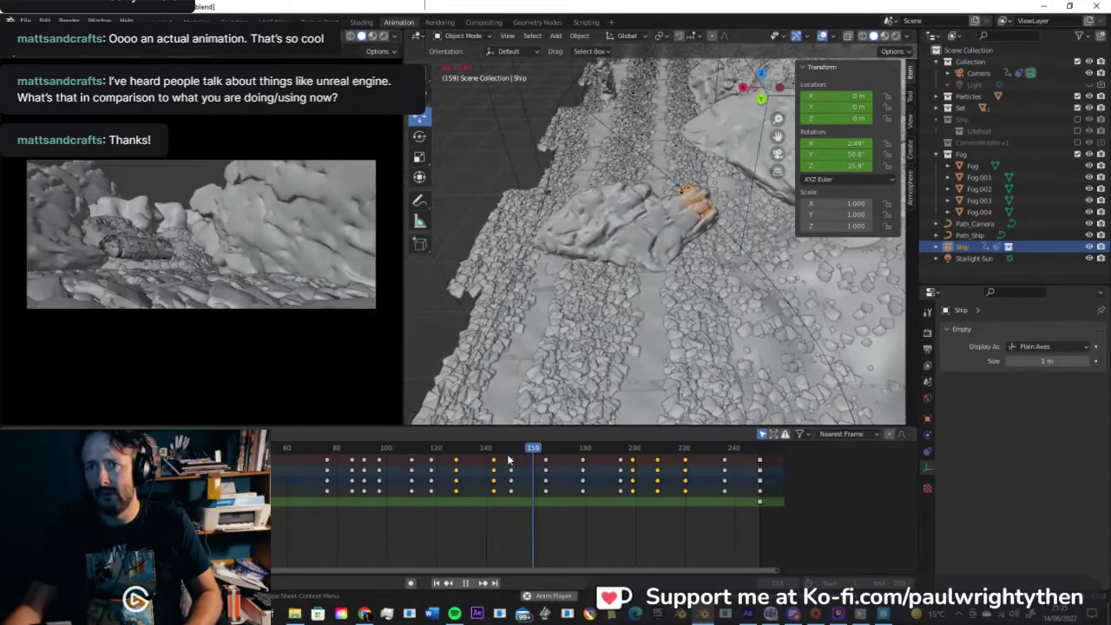
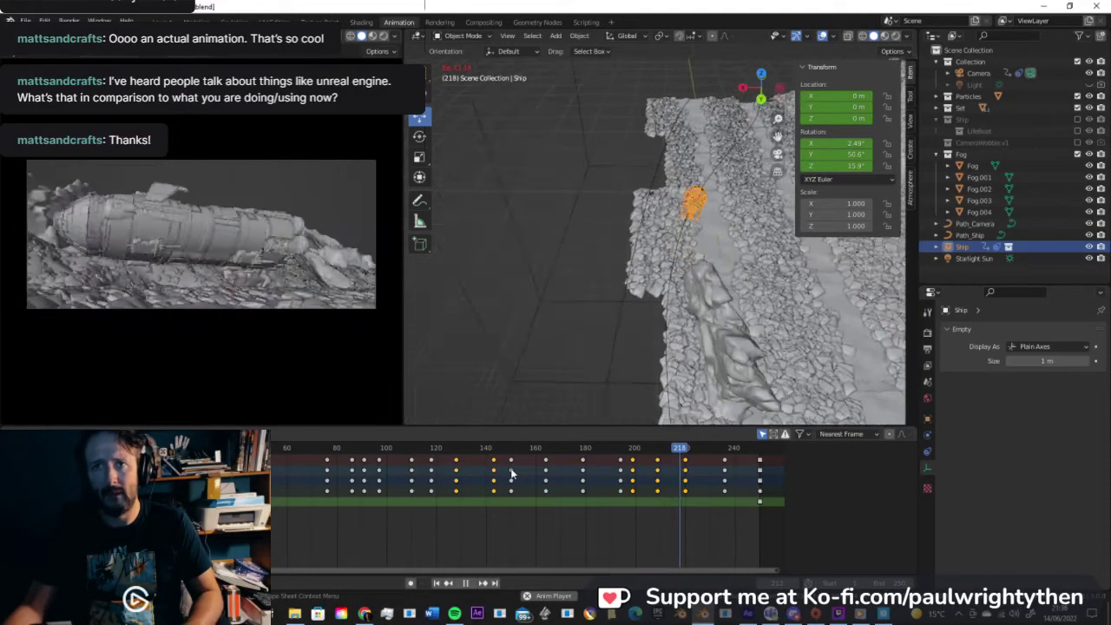
key(space)
key(ctrl+s)
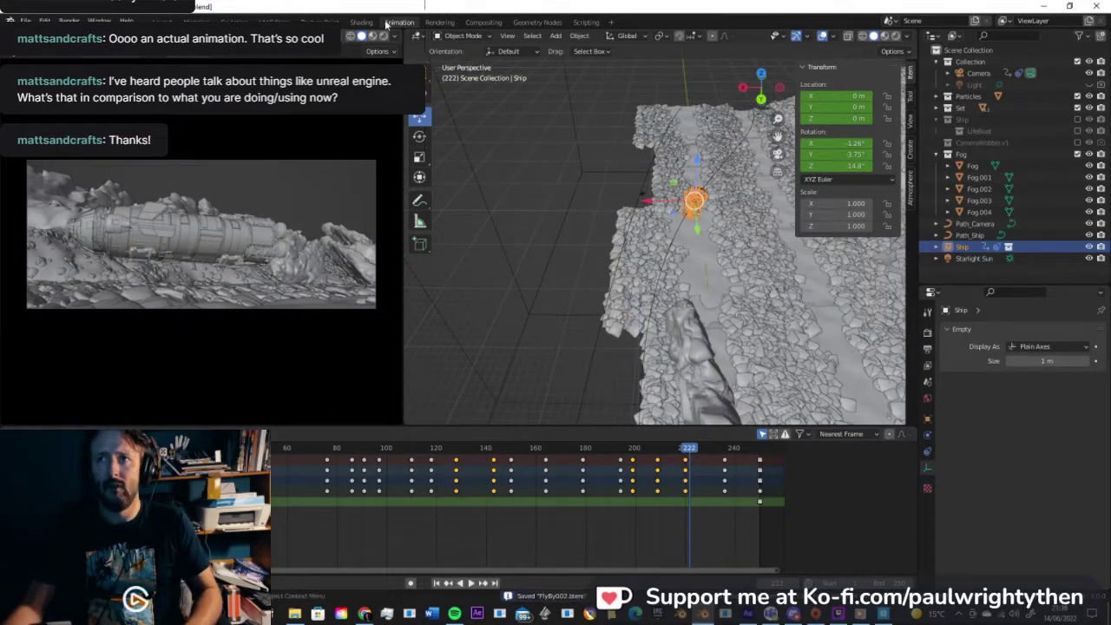
Step: Preview the camera view with rendered shading, scrub ahead to frame 247, and save the file
click(385, 36)
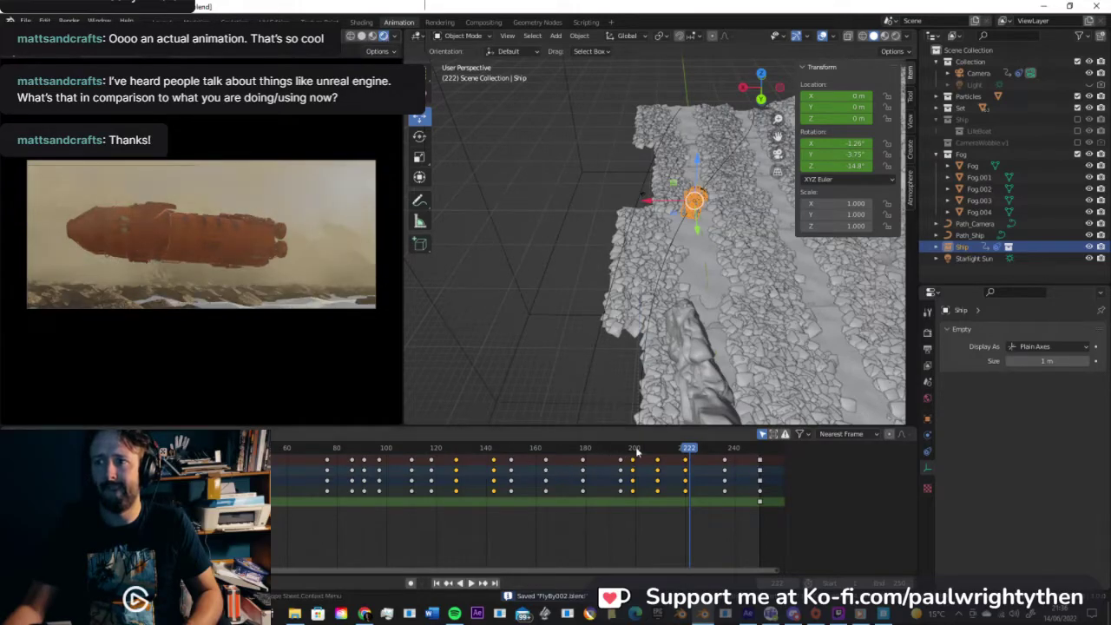
drag(622, 451, 752, 446)
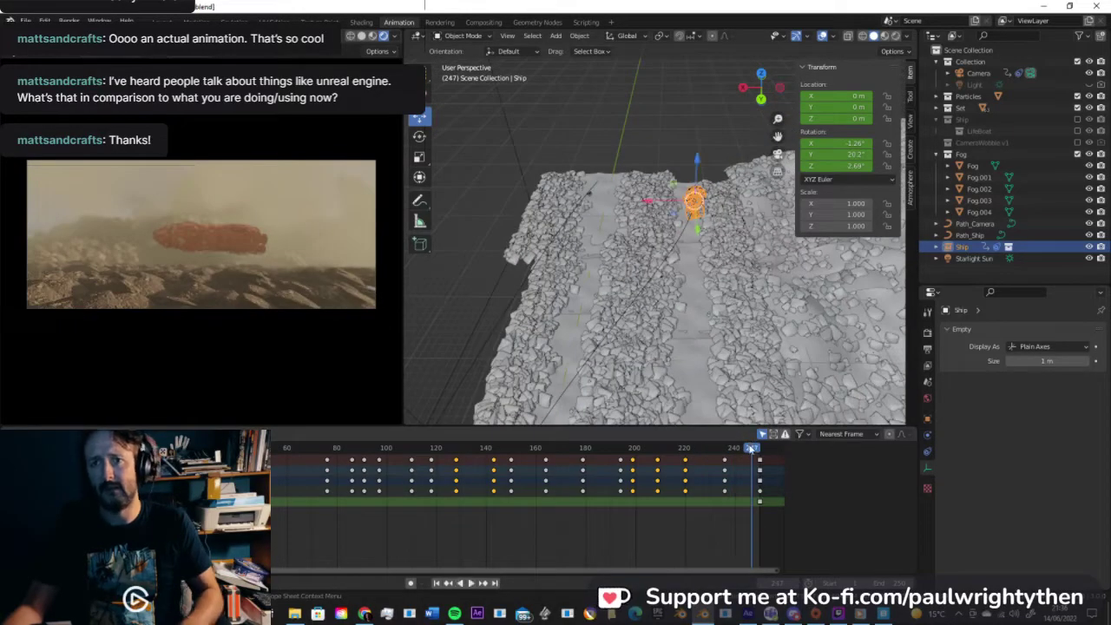
key(ctrl+s)
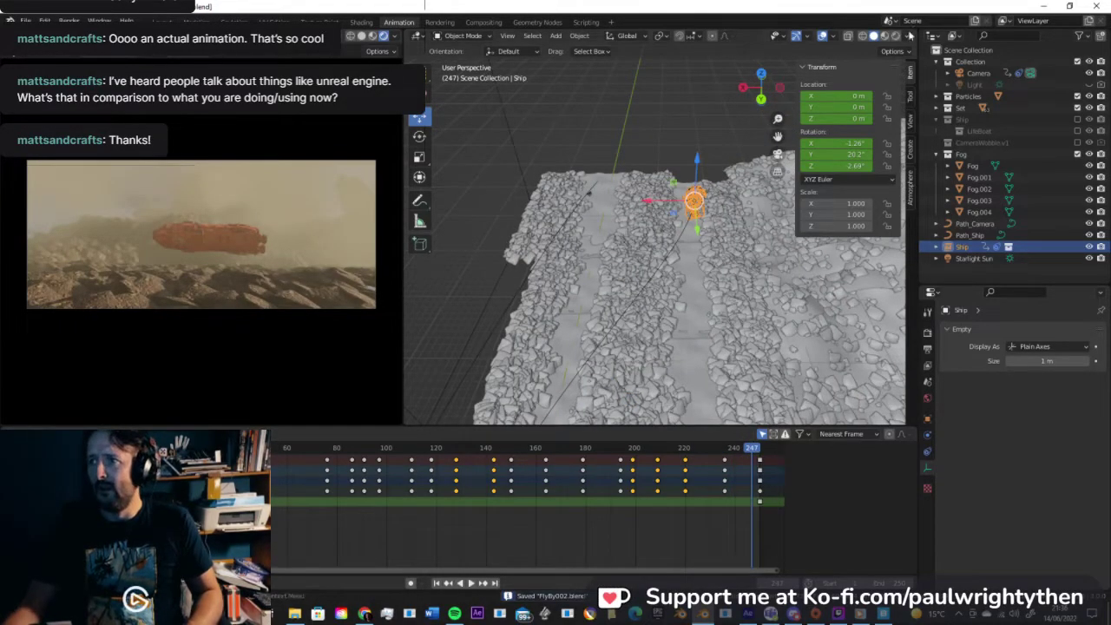
Step: Switch to the Layout workspace with rendered shading and examine the canyon ground near the rocks for missing textures
click(894, 37)
shift+middle_drag(755, 140, 574, 53)
click(162, 22)
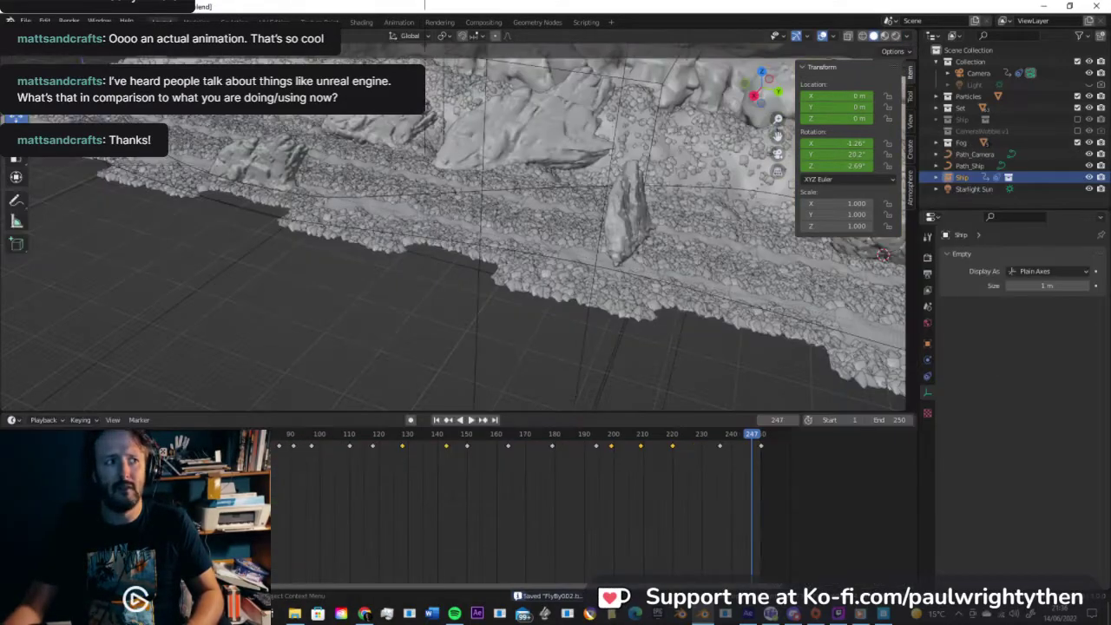
click(895, 36)
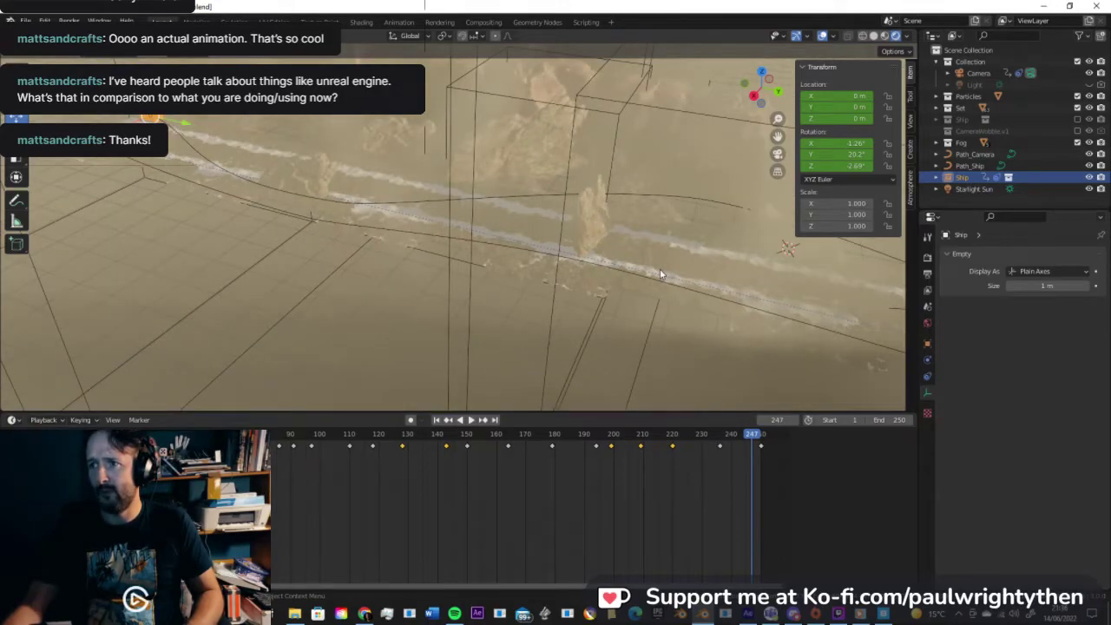
scroll(660, 272, up, 4)
shift+middle_drag(659, 272, 635, 226)
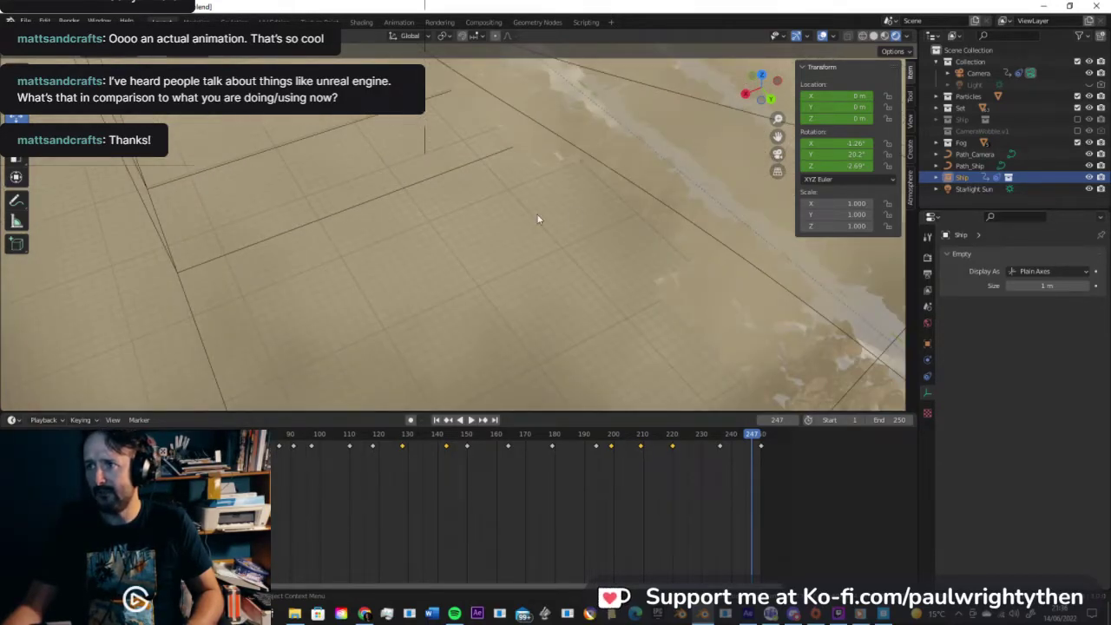
shift+middle_drag(537, 219, 644, 293)
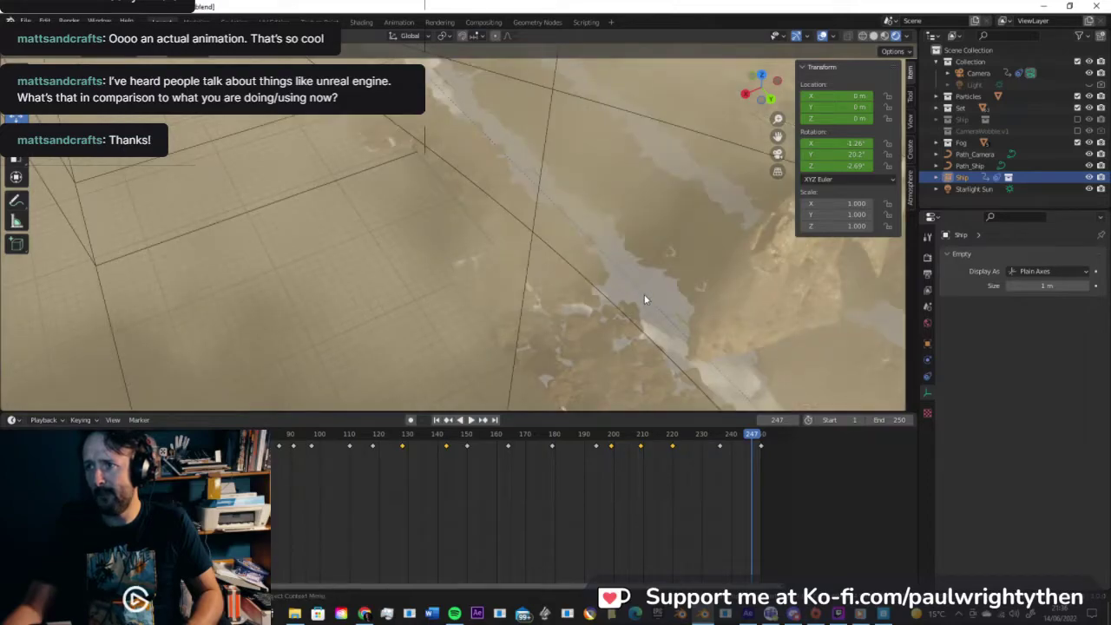
Step: Select the untextured ground tile beside the large rock and browse the materials available for it
click(643, 294)
click(927, 441)
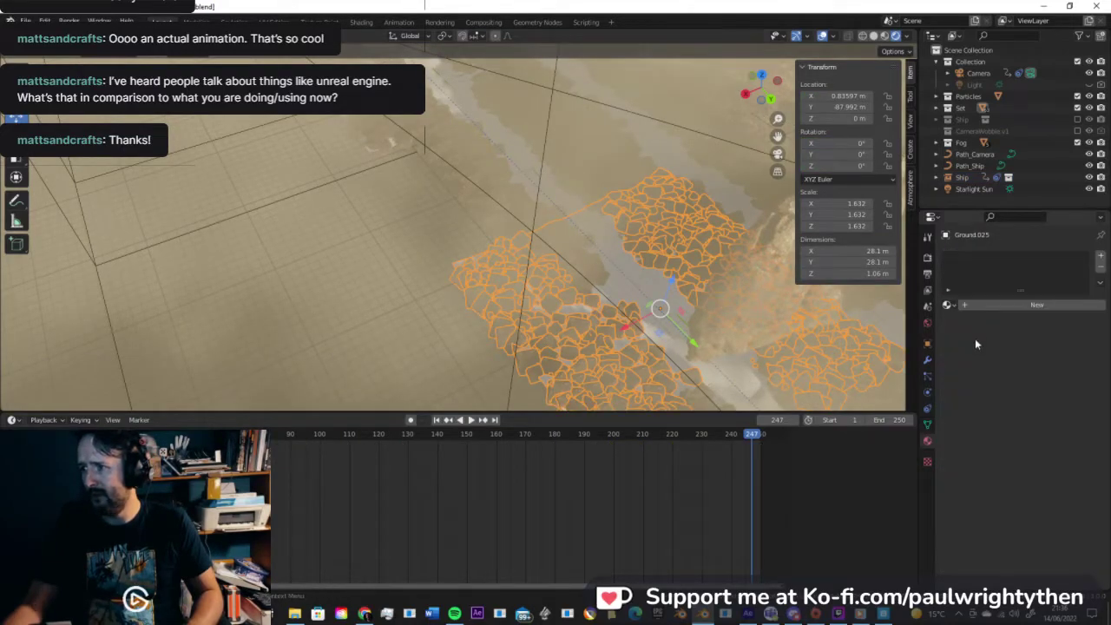
click(946, 304)
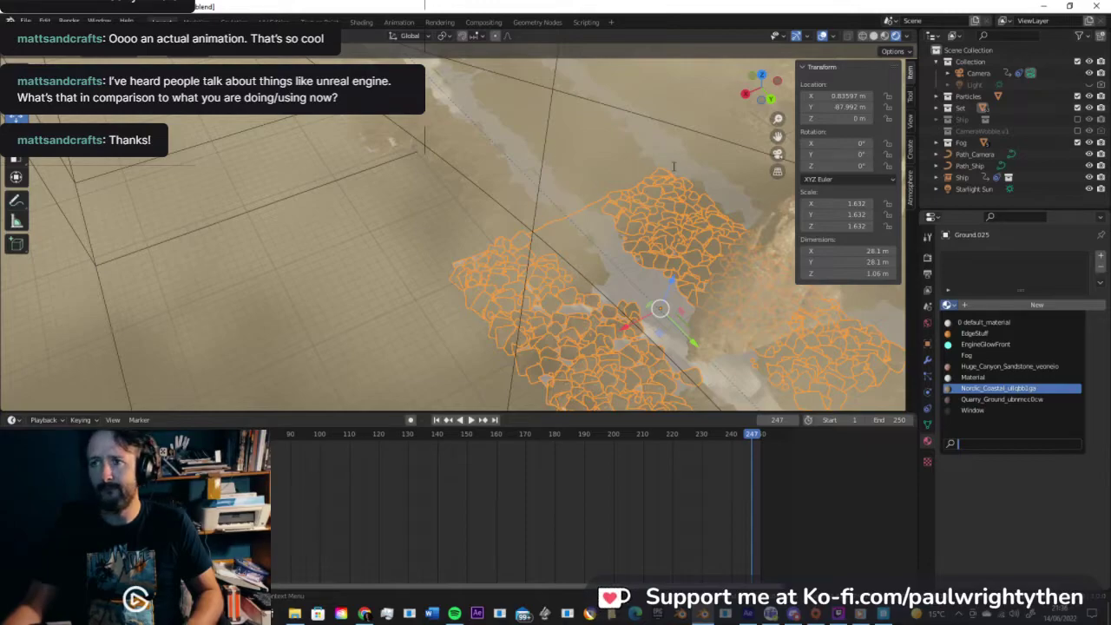
click(672, 232)
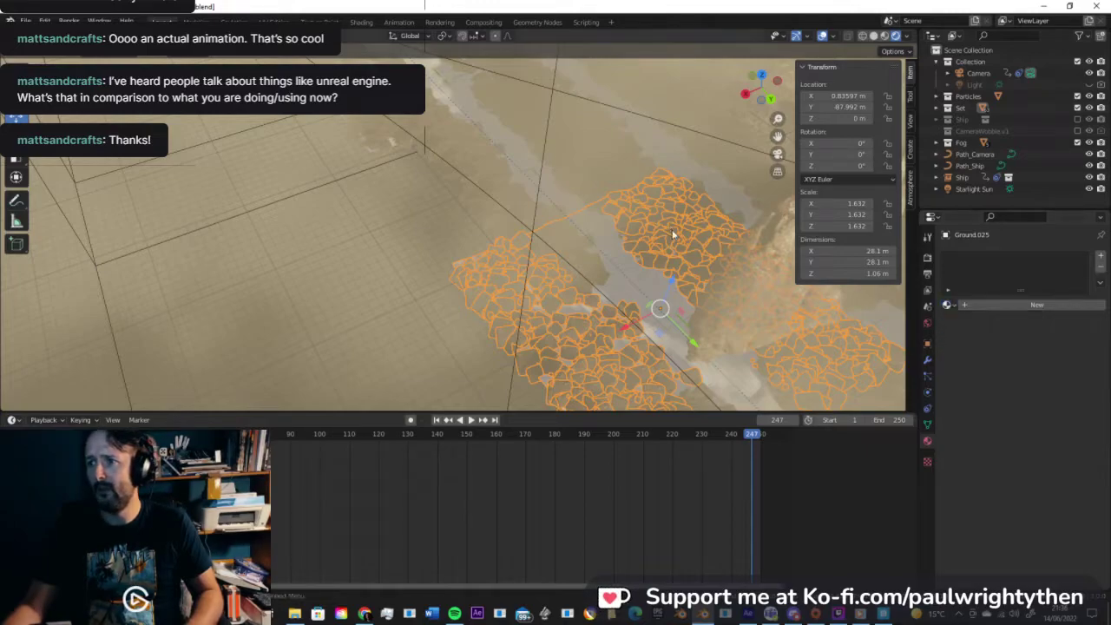
Step: Return the viewport to solid shading and check the material of the rocky ground tile beneath the cliff
shift+middle_drag(559, 242, 493, 258)
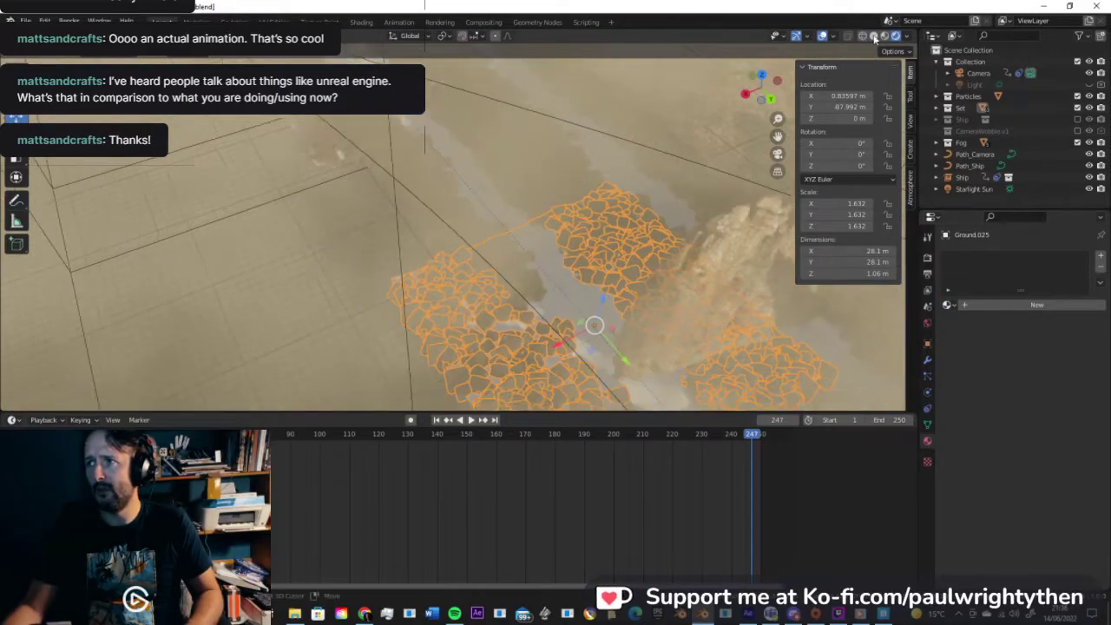
click(873, 37)
shift+drag(687, 177, 594, 224)
click(639, 162)
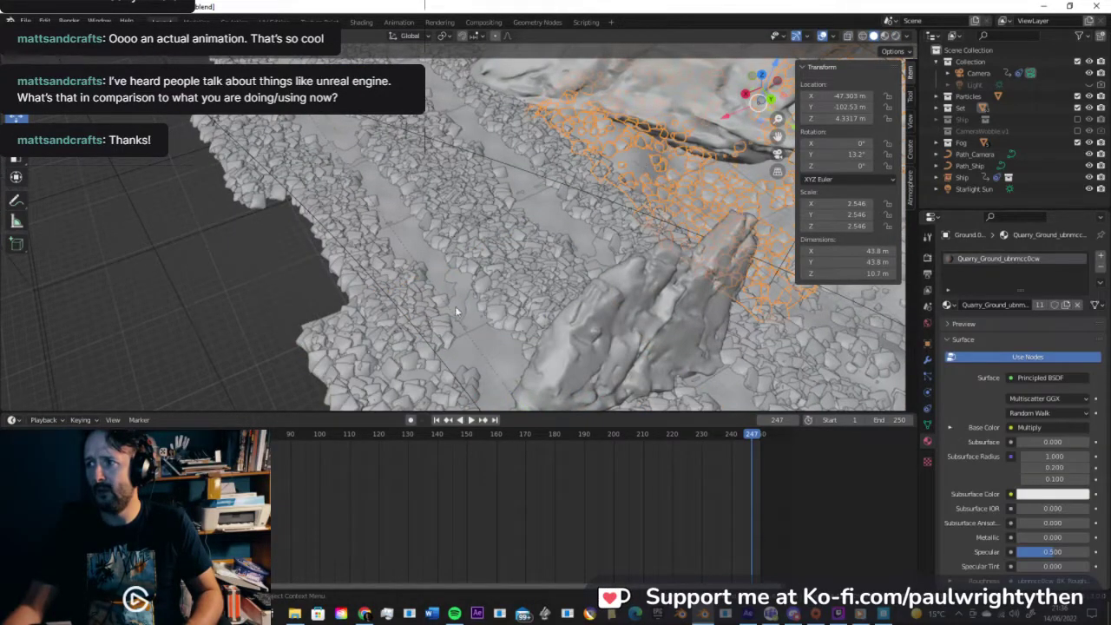
Step: Assign the existing Quarry_Ground_ubnmcc0cw material to the Ground.025 tile beside the large rock
click(482, 339)
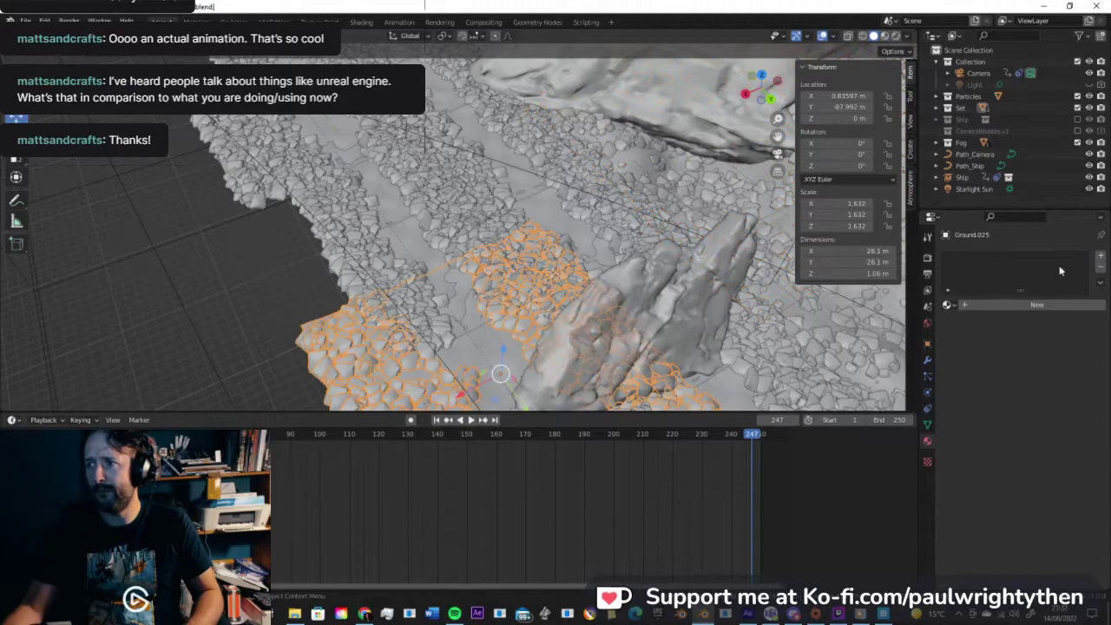
click(948, 305)
click(946, 388)
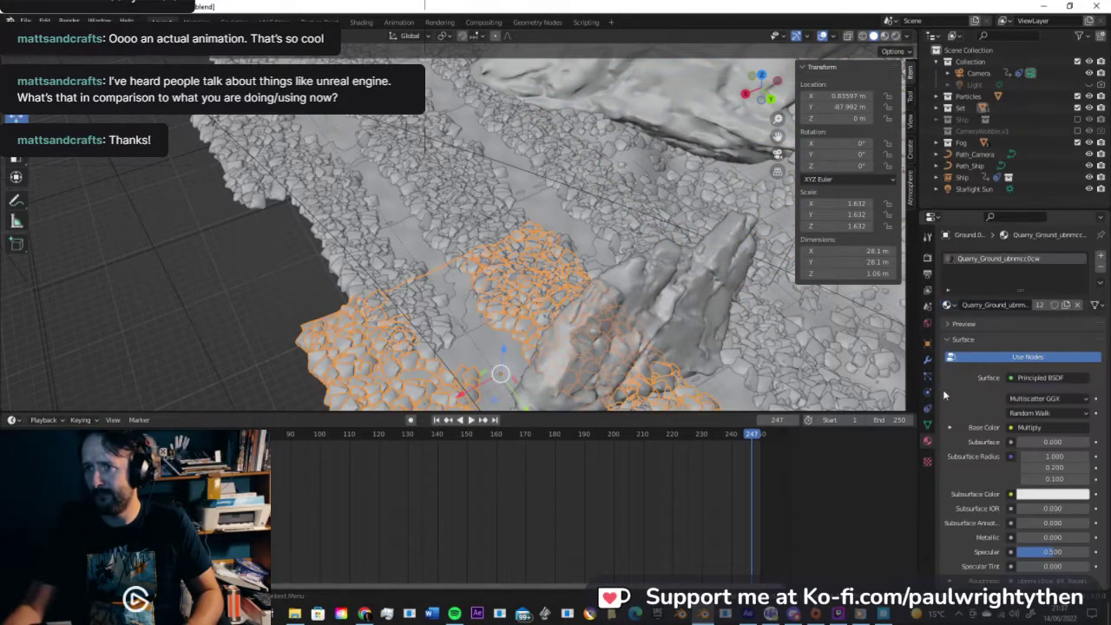
Step: Select the consecutive ground tiles along the outer edge of the canyon, ending with Ground.035 as the active tile
click(416, 236)
shift+click(365, 139)
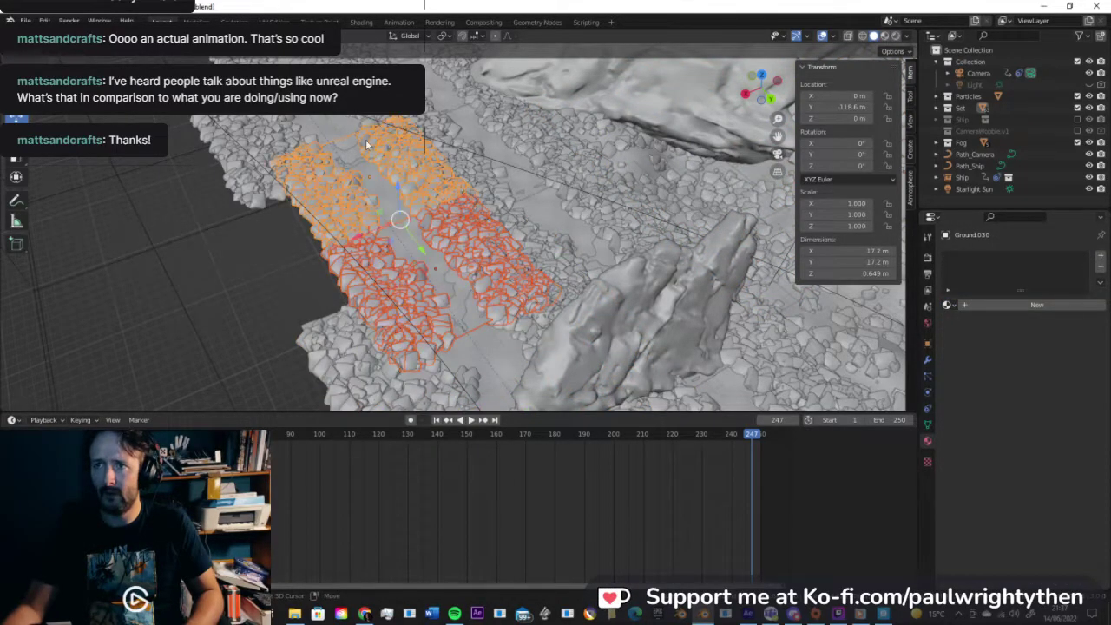
shift+click(331, 120)
shift+middle_drag(425, 150, 453, 159)
shift+click(419, 139)
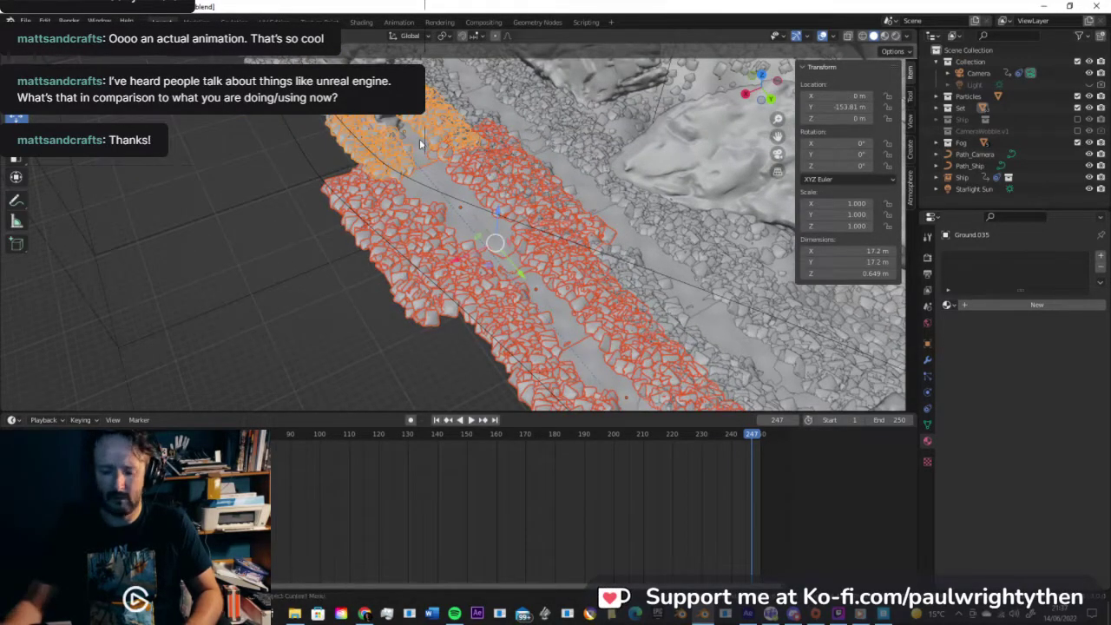
Step: Try to link the active ground tile's materials to the other selected tiles
key(ctrl+l)
click(419, 139)
middle_drag(419, 139, 816, 137)
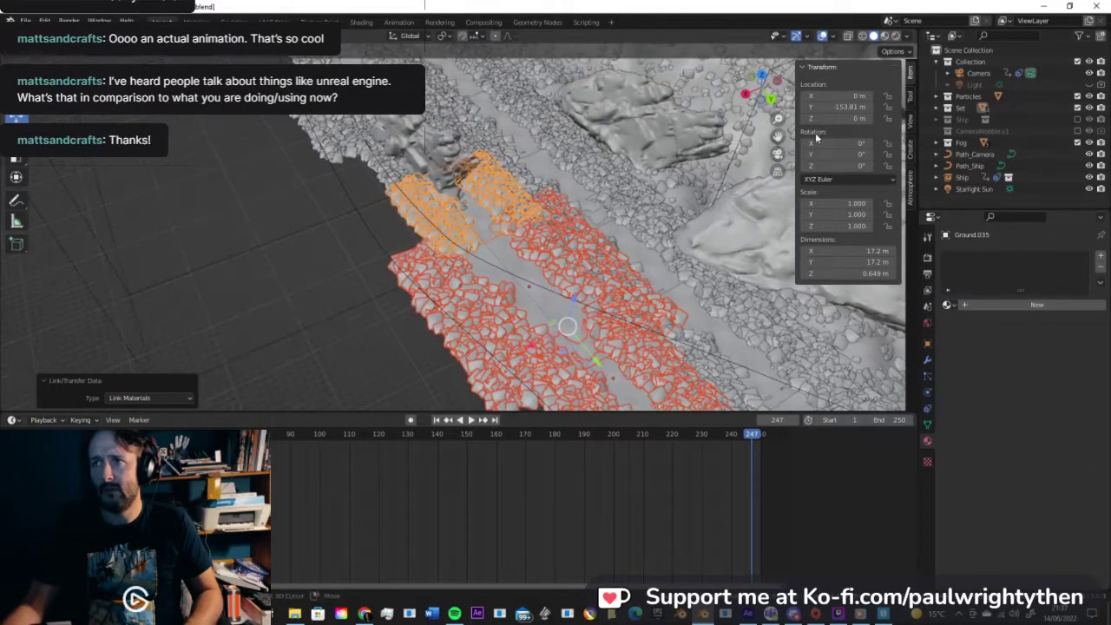
Step: With rendered shading on, assign Quarry_Ground_ubnmcc0cw to the active Ground.035 tile and link its material to the other selected tiles
click(895, 36)
middle_drag(499, 190, 612, 331)
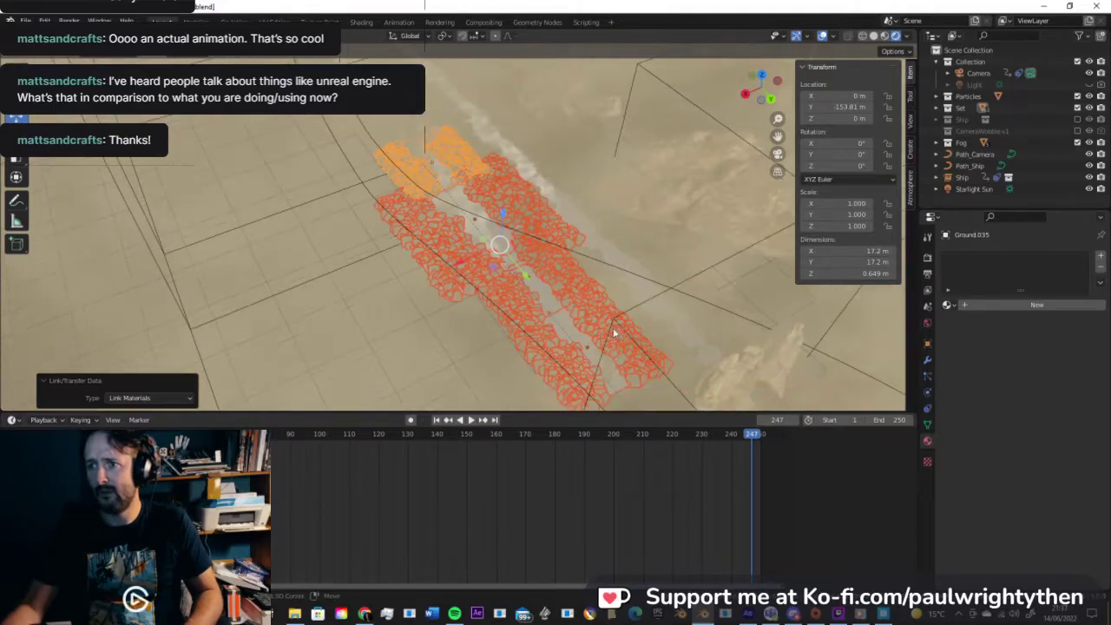
click(946, 305)
click(985, 399)
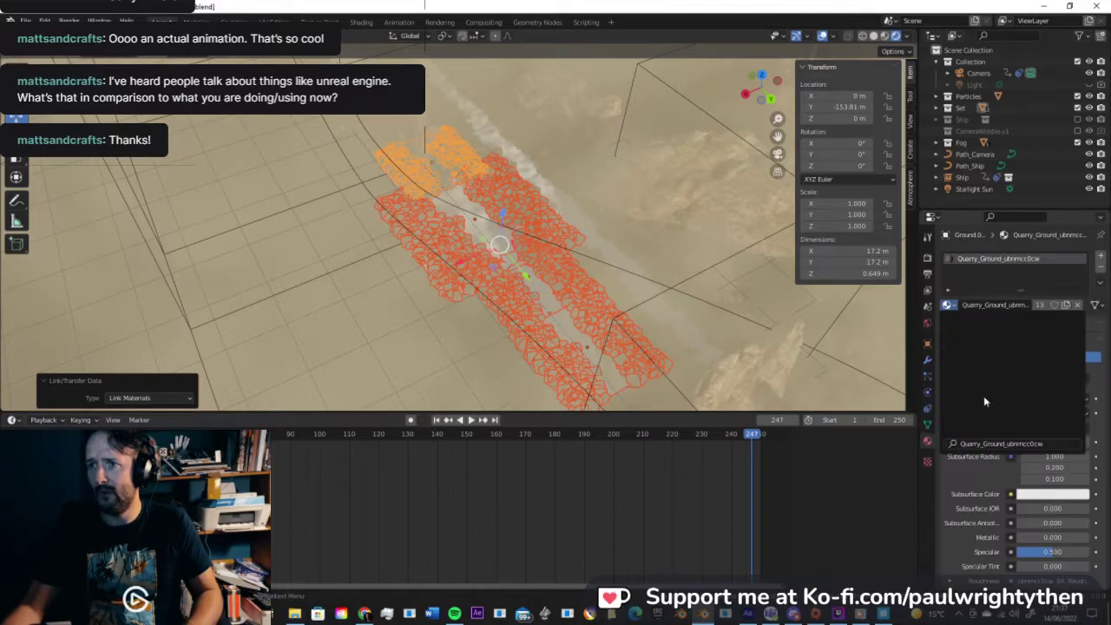
key(ctrl+l)
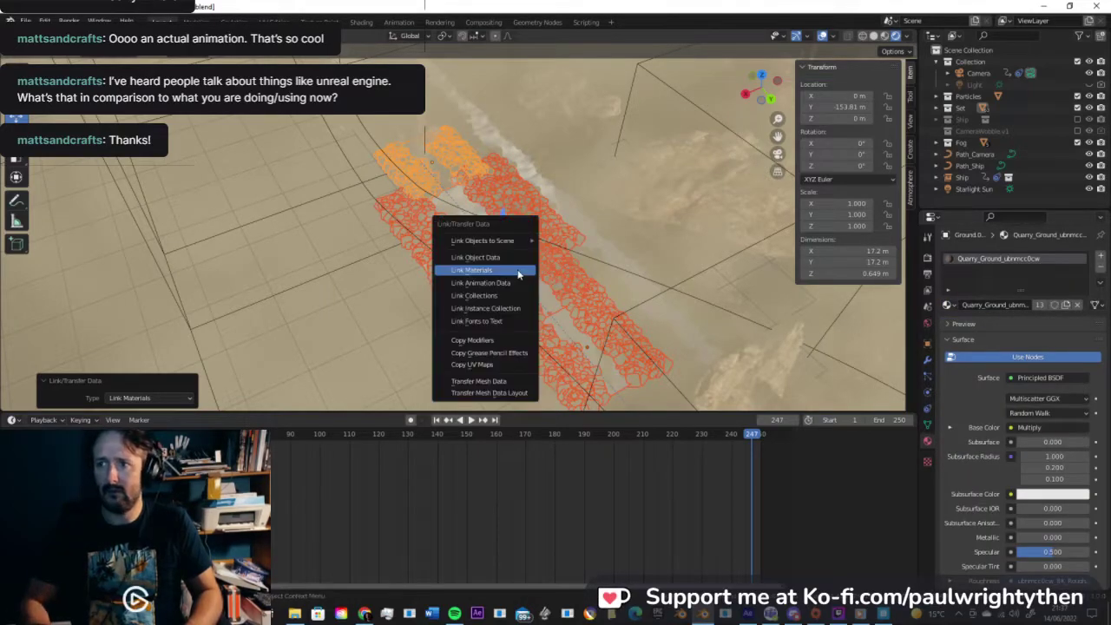
click(517, 270)
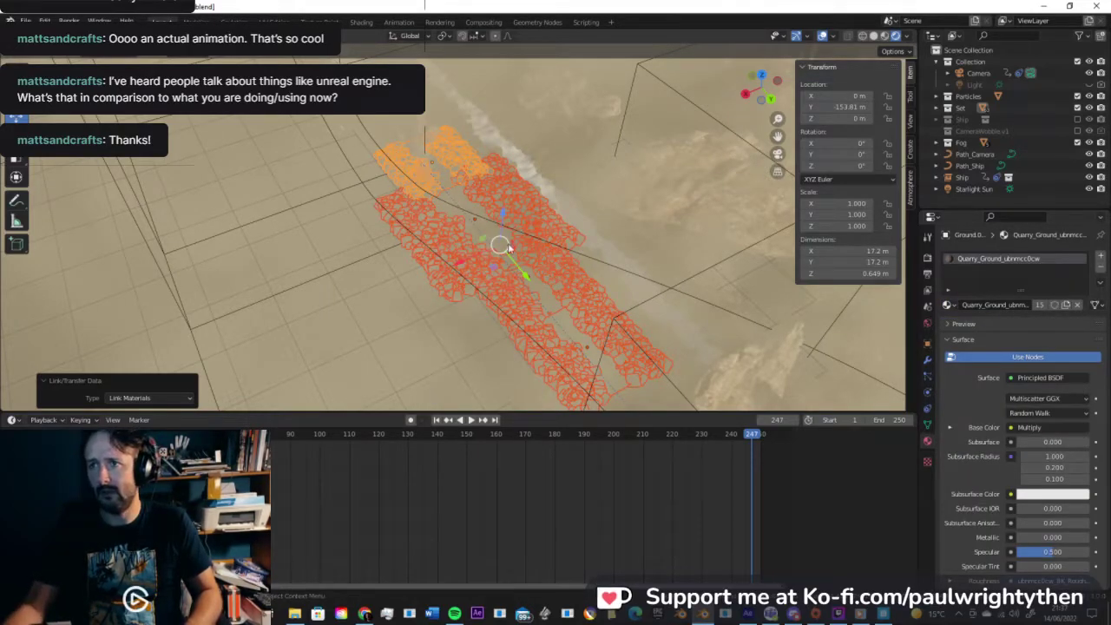
Step: Switch the viewport from rendered to Material Preview shading so the untextured ground tiles along the canyon stand out
scroll(508, 243, down, 3)
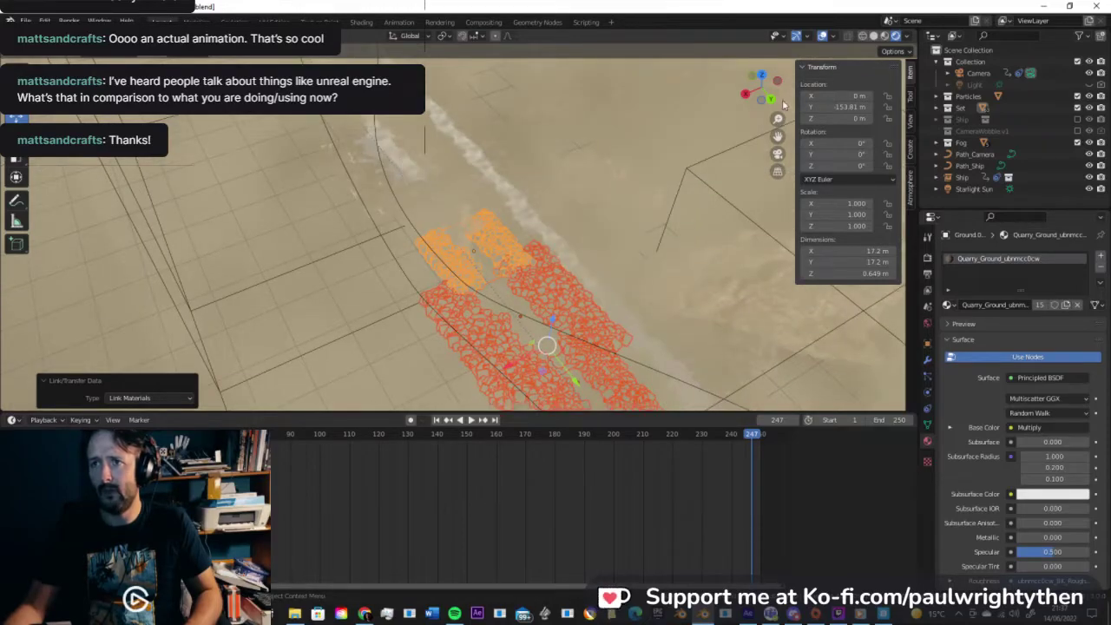
click(400, 158)
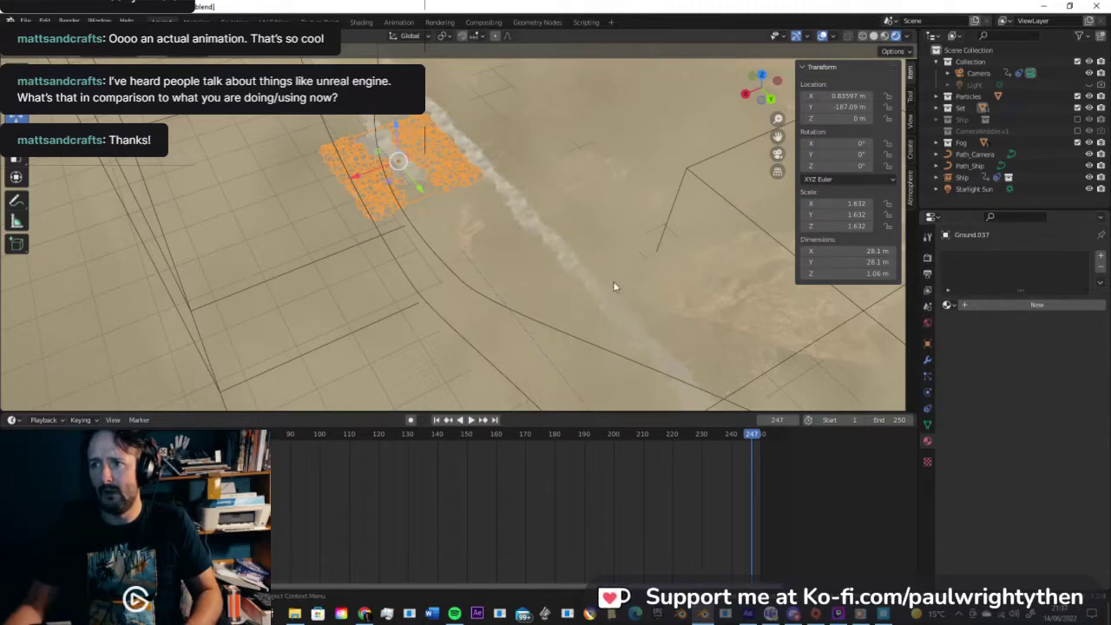
shift+middle_drag(569, 224, 543, 192)
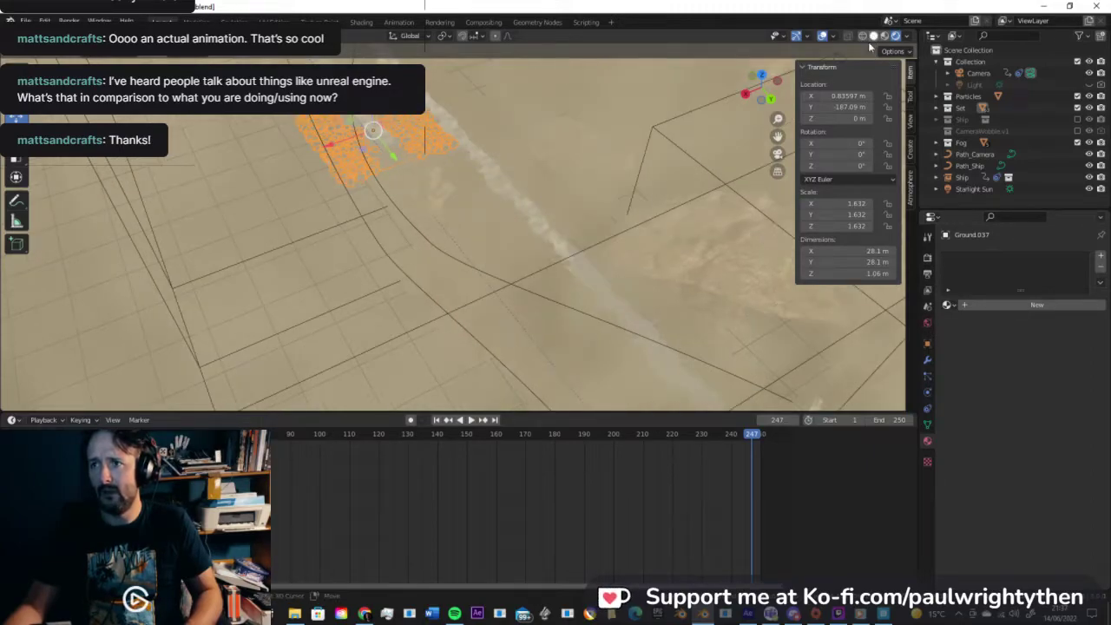
click(873, 36)
shift+middle_drag(524, 227, 447, 170)
scroll(551, 274, down, 2)
scroll(551, 275, down, 2)
click(884, 36)
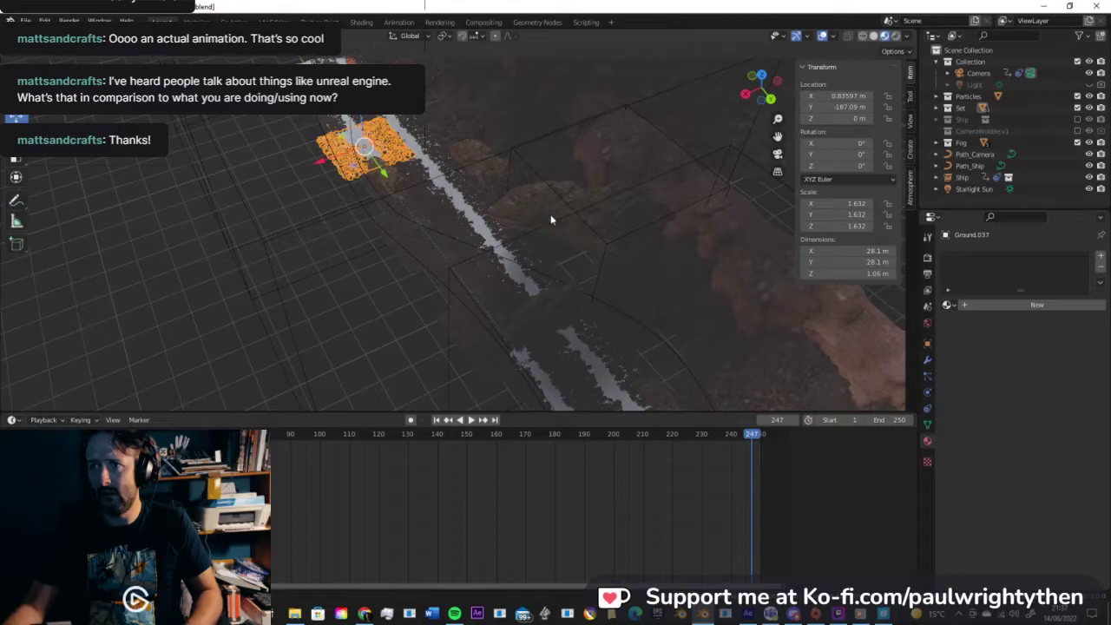
Step: Assign Quarry_Ground_ubnmcc0cw to the Ground.043 tile at the canyon's end and link its material to the neighbouring selected tile
scroll(550, 218, up, 3)
mouse_move(518, 242)
middle_down()
mouse_move(683, 235)
mouse_move(572, 241)
middle_up()
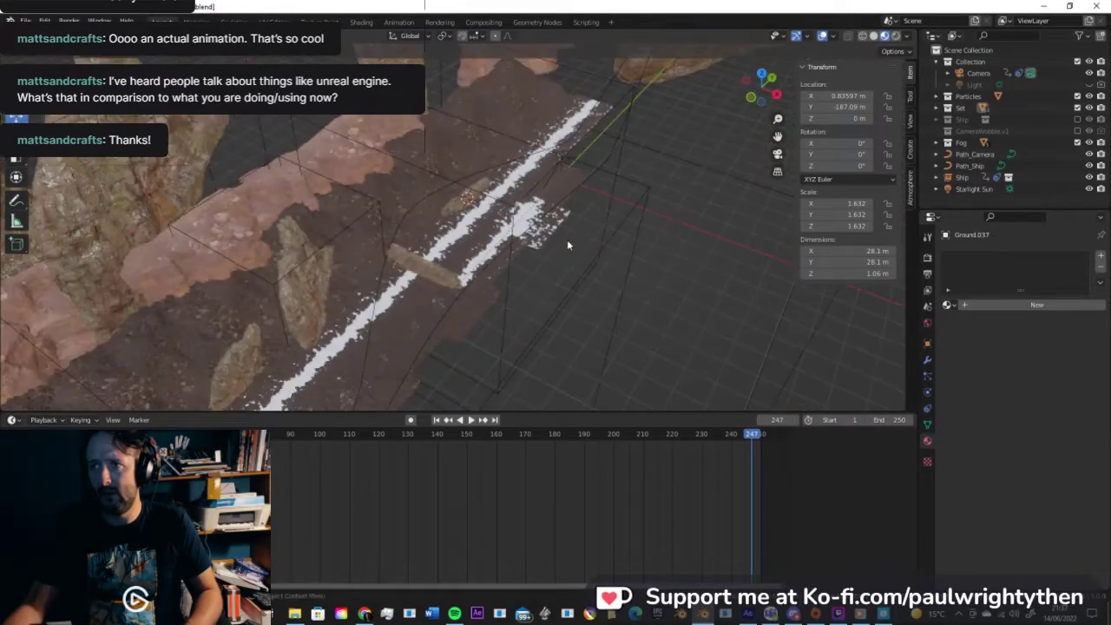
scroll(555, 231, down, 5)
shift+middle_drag(473, 217, 623, 134)
scroll(533, 271, up, 4)
scroll(533, 271, down, 2)
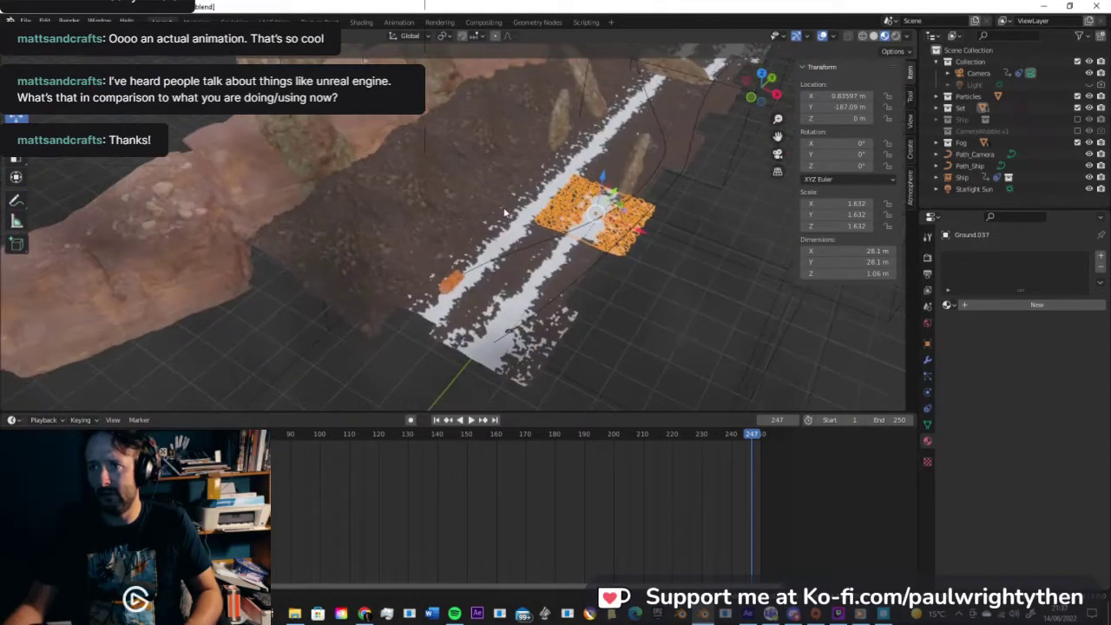
click(438, 306)
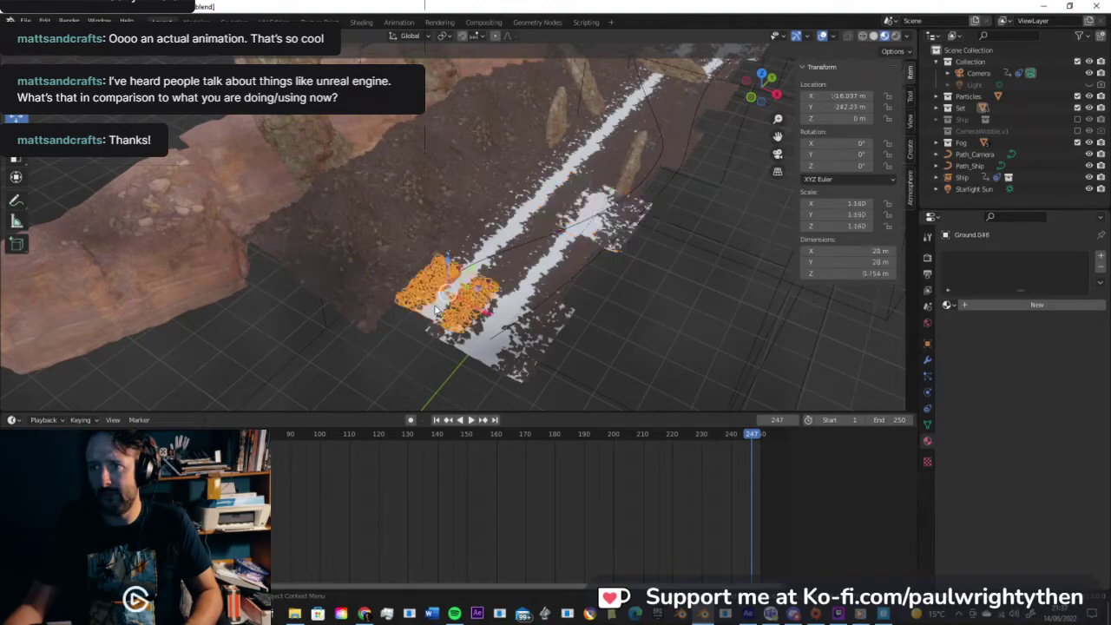
shift+click(485, 338)
click(947, 304)
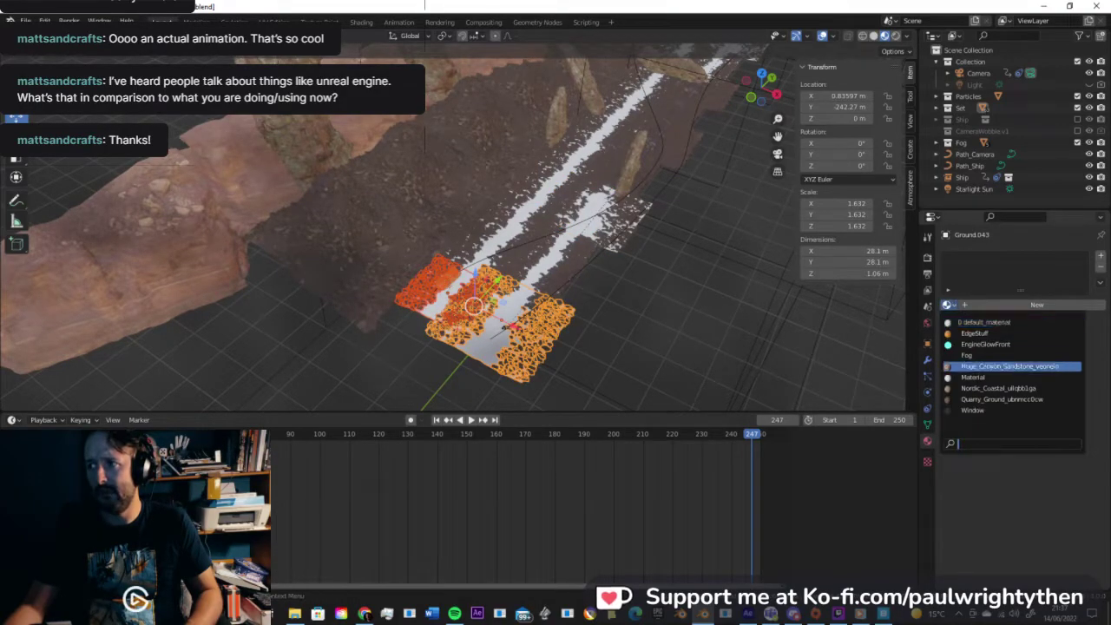
click(981, 399)
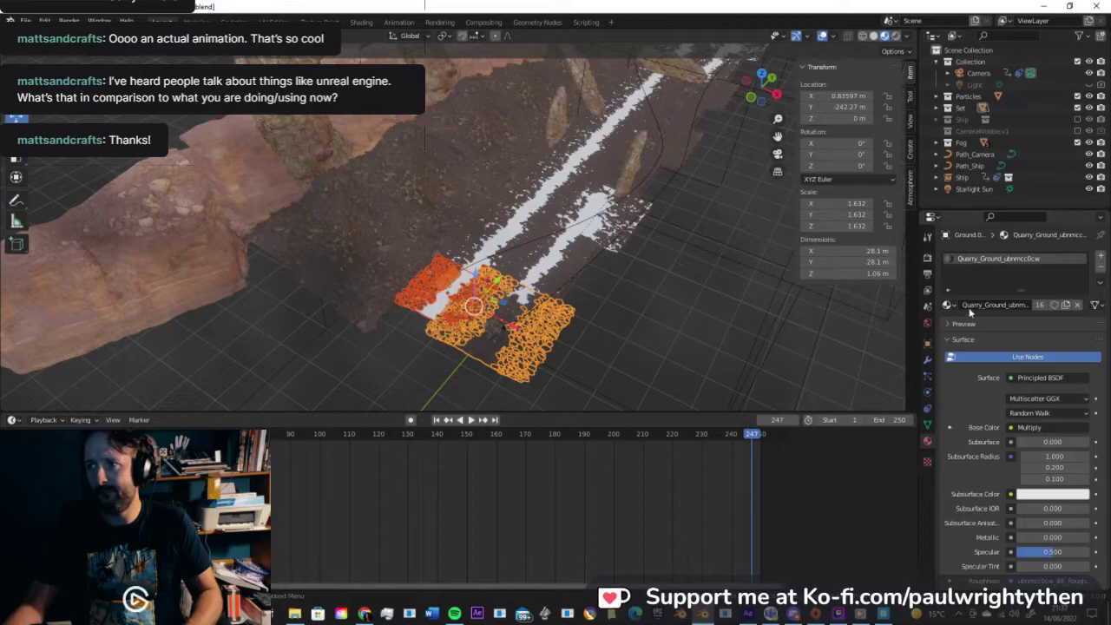
key(ctrl+l)
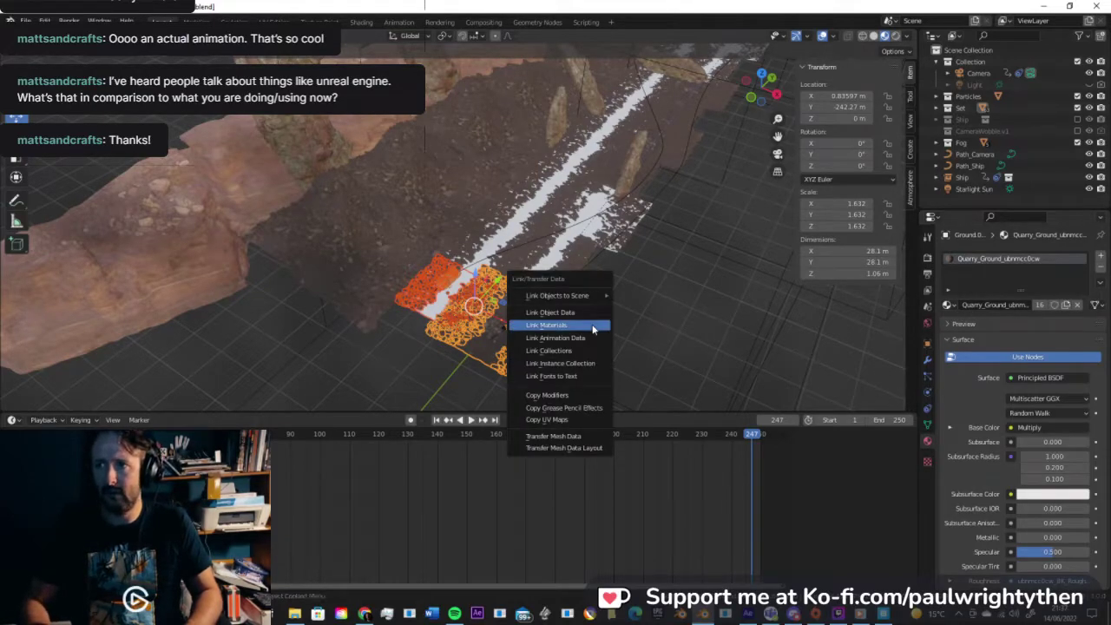
click(592, 326)
click(531, 294)
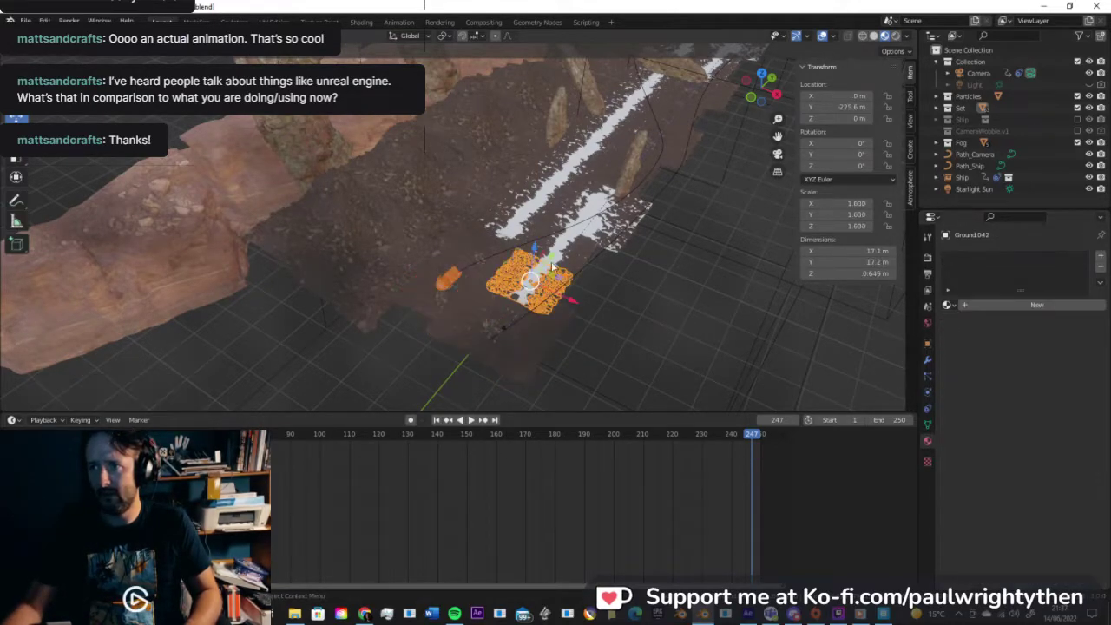
shift+click(559, 252)
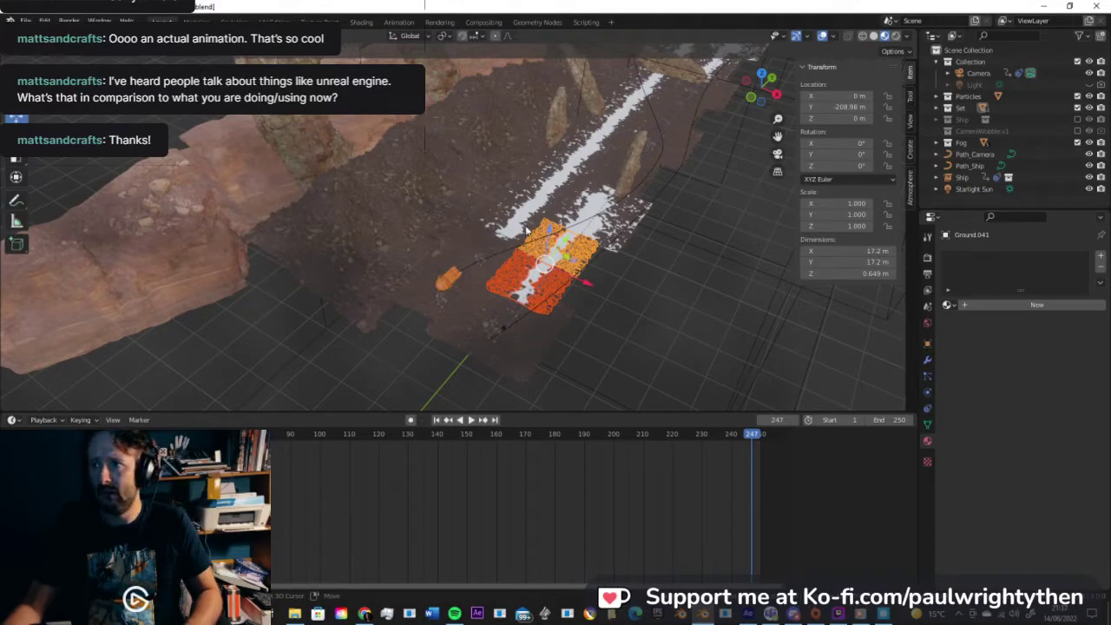
key(shift+d)
click(590, 214)
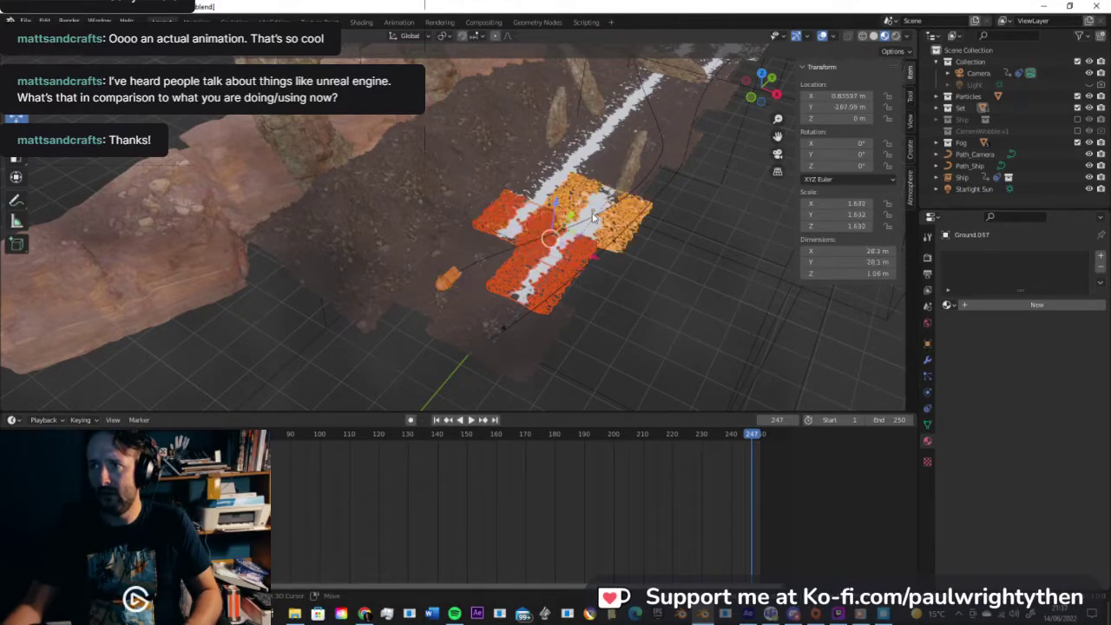
click(590, 214)
shift+click(572, 227)
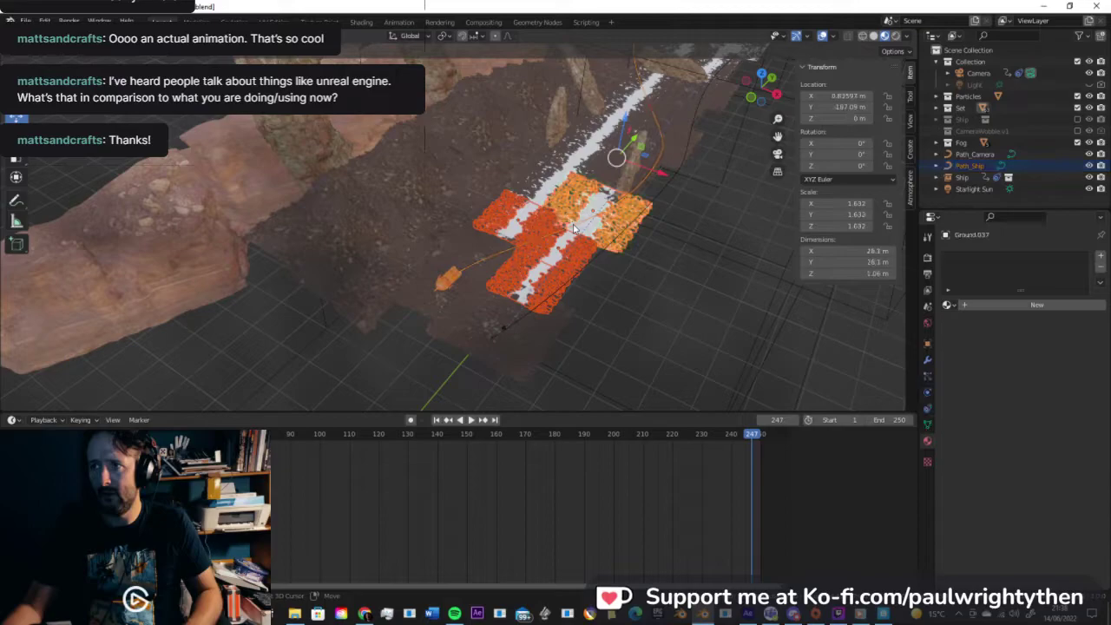
shift+click(573, 227)
shift+click(573, 227)
shift+click(572, 228)
Step: Select the untextured tiles around Ground.037, Ground.042 and Ground.044, and link the material of an active textured neighbouring tile to them
click(573, 227)
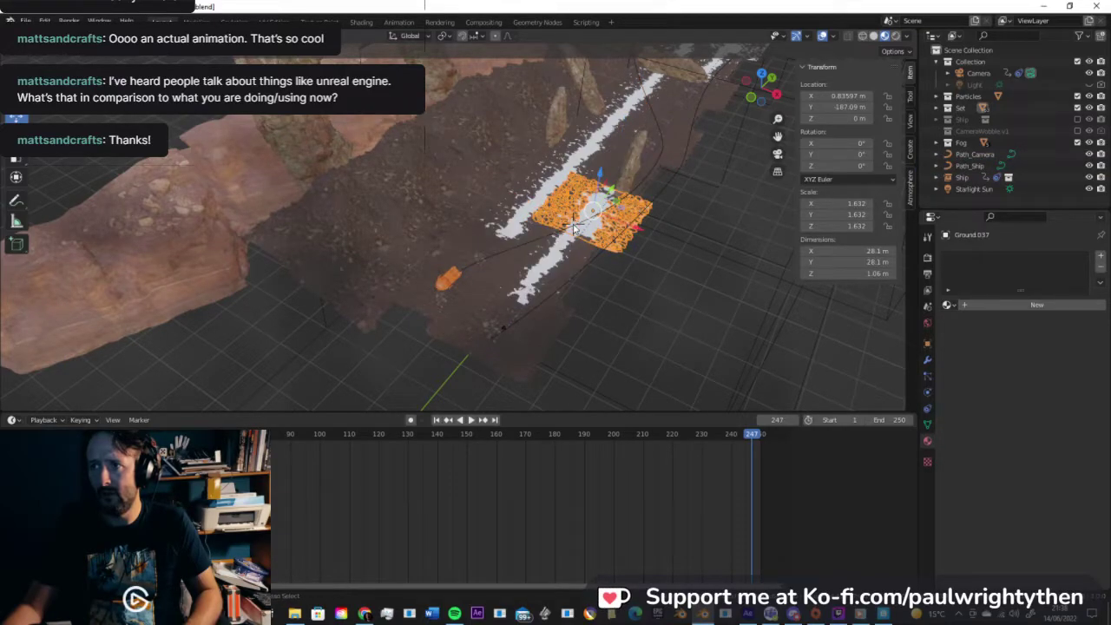
shift+click(564, 253)
shift+click(528, 253)
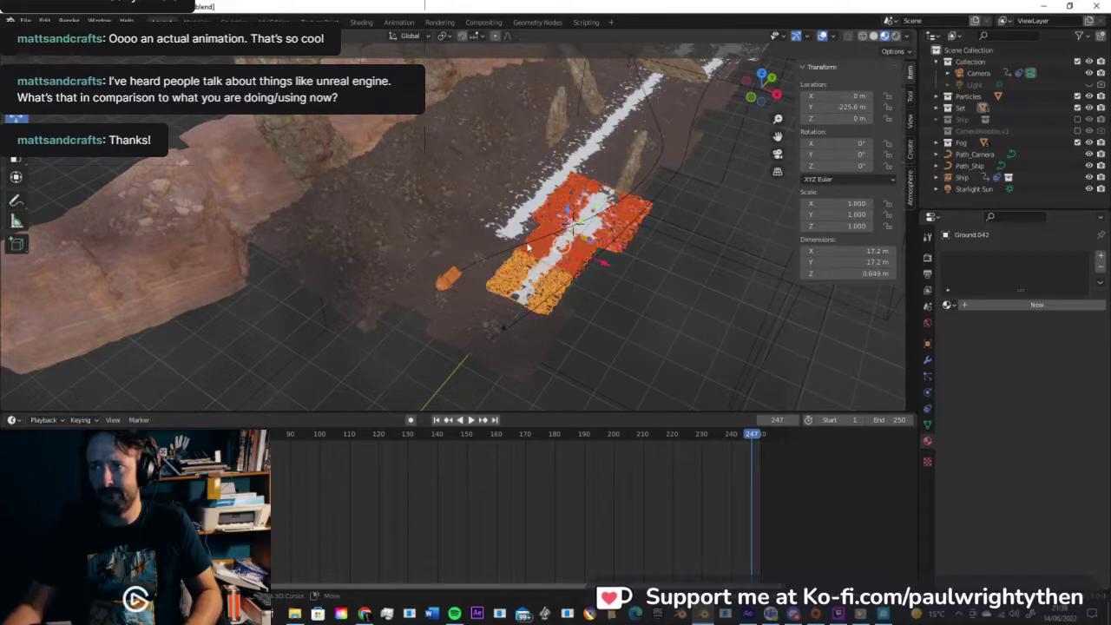
shift+click(536, 201)
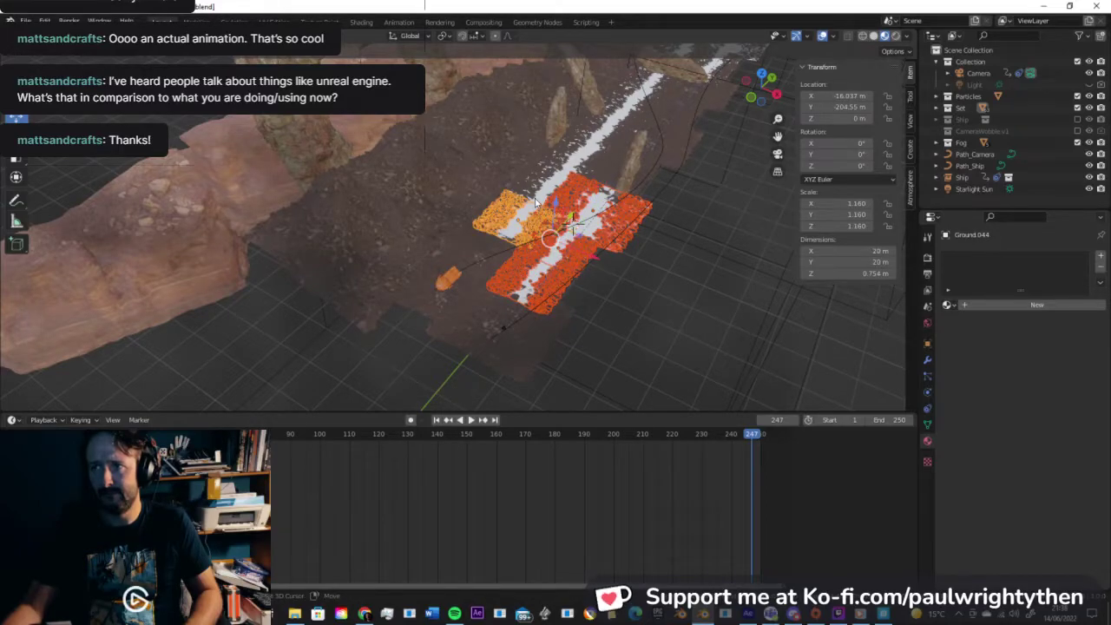
shift+click(468, 248)
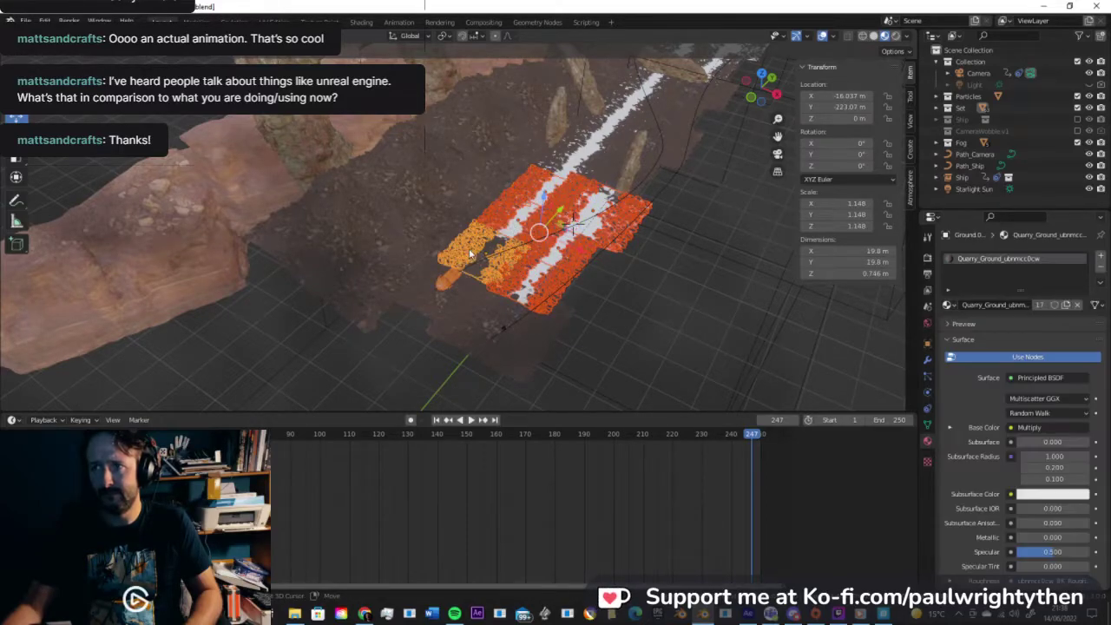
key(ctrl+l)
click(669, 276)
Step: Select the consecutive untextured ground tiles along the remaining strip beside the tall rocks, continuing past the fallen rock
shift+middle_drag(637, 215, 523, 332)
click(523, 332)
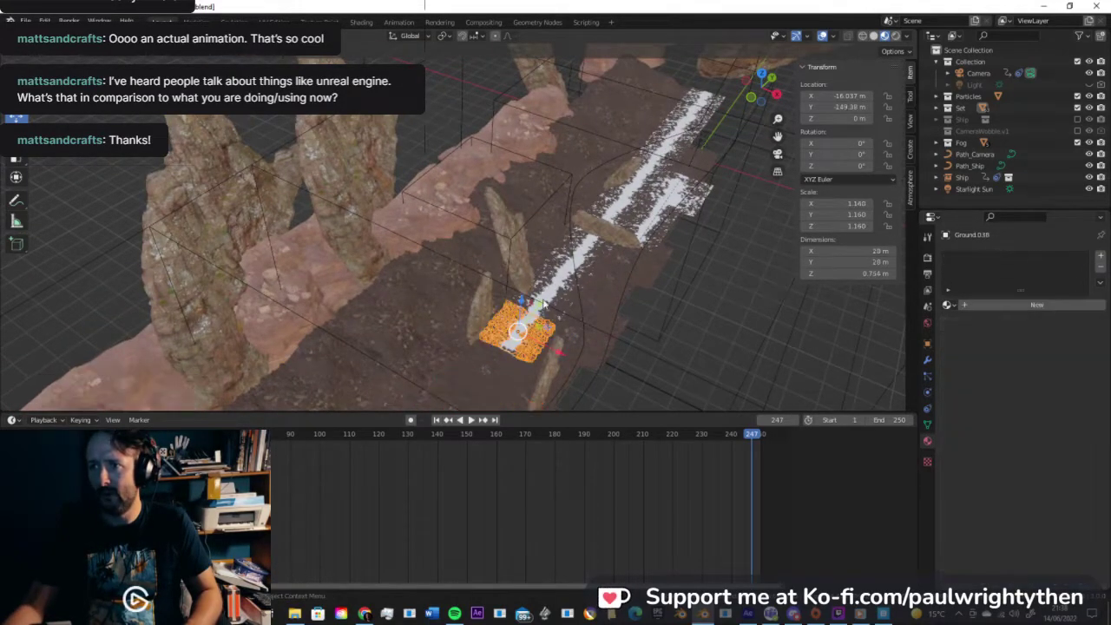
shift+click(549, 293)
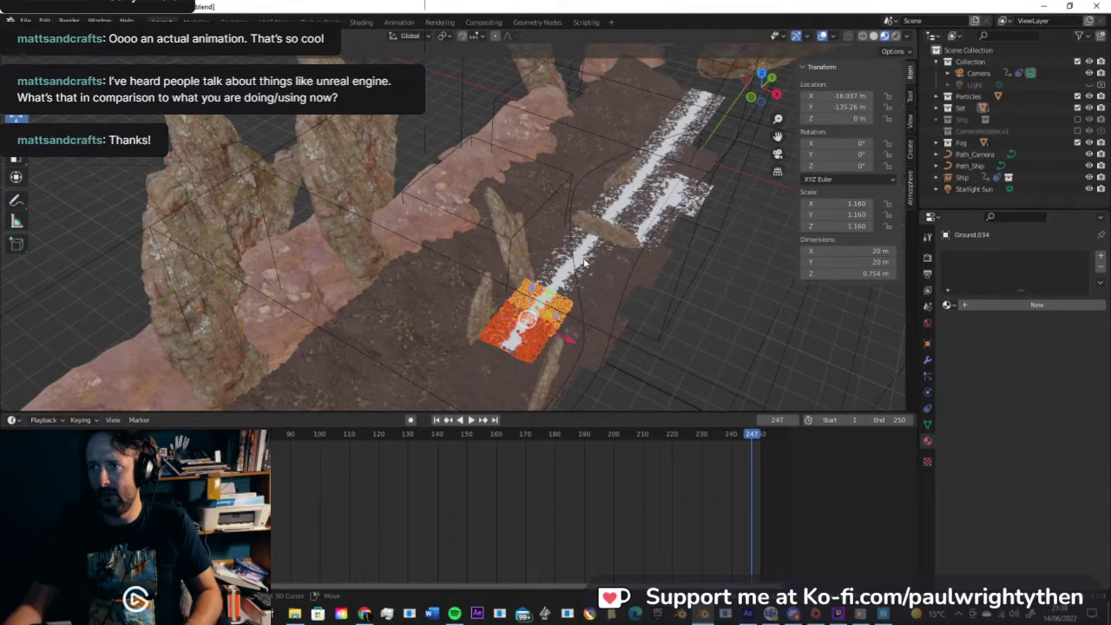
shift+click(584, 263)
shift+click(554, 271)
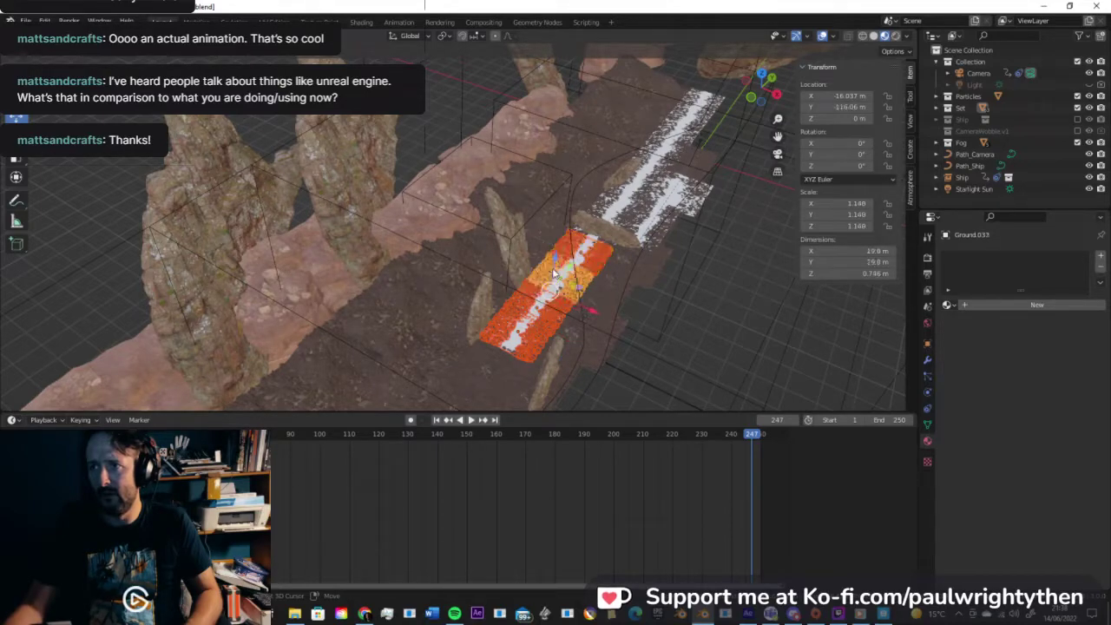
shift+click(624, 206)
shift+click(651, 171)
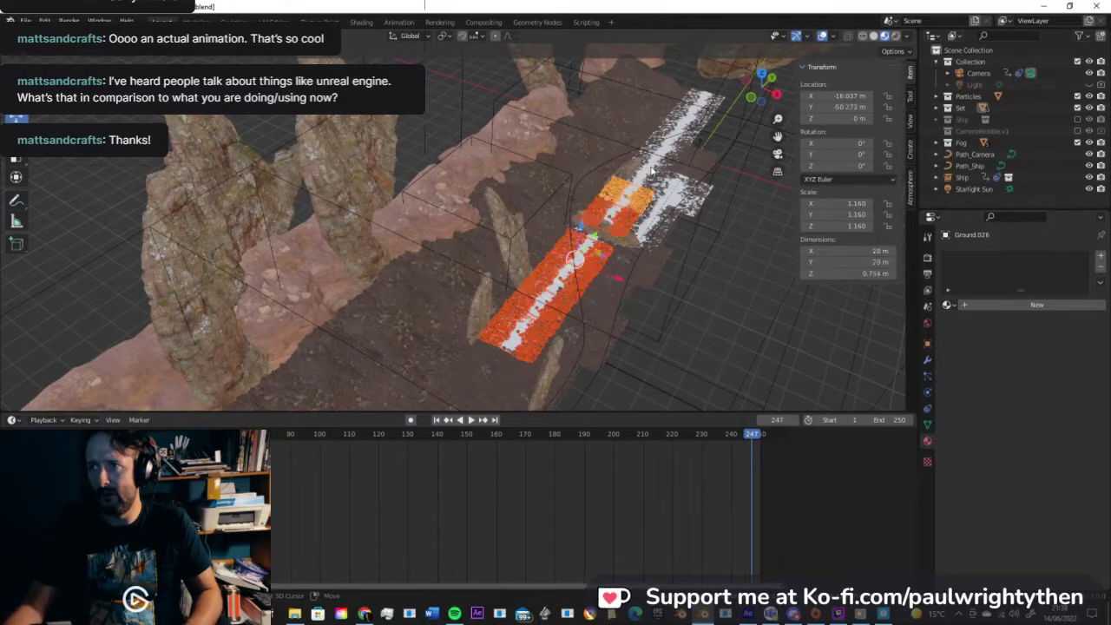
Step: Add the untextured side tiles, including Ground.004 and Ground.024, and the rest of the strip up to its far end to the selection
shift+click(668, 185)
shift+click(667, 195)
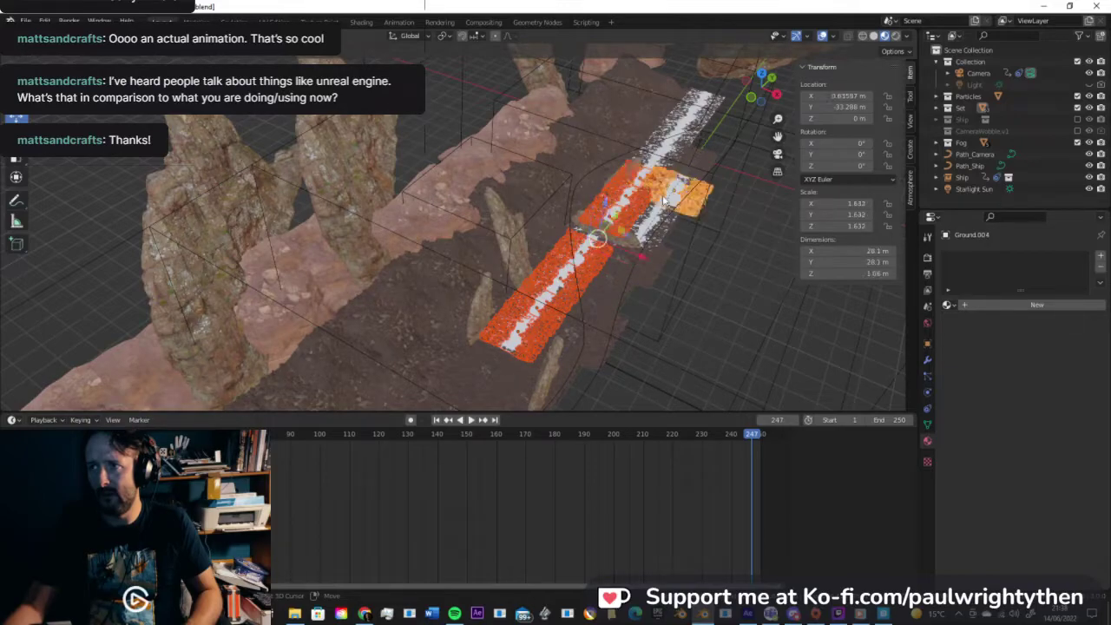
shift+click(643, 222)
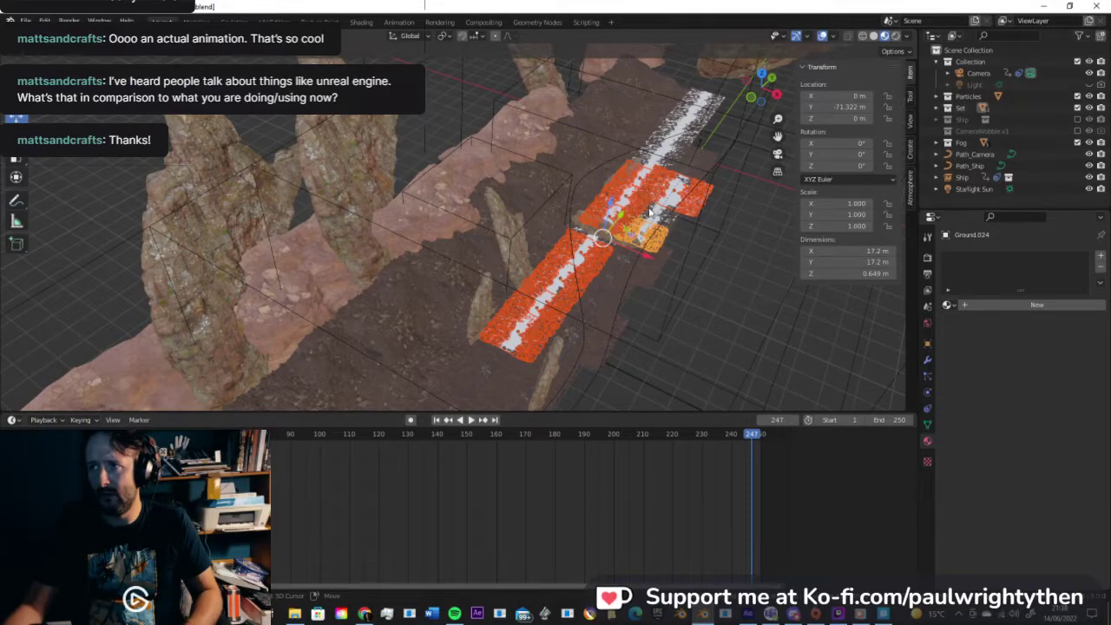
shift+click(649, 210)
shift+click(663, 151)
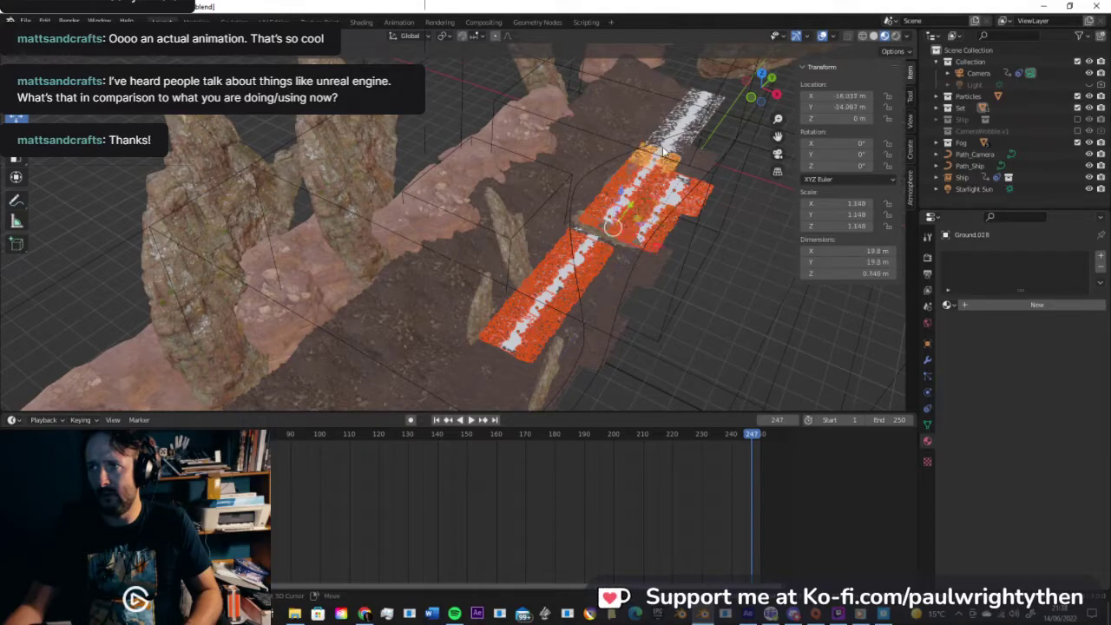
shift+click(673, 152)
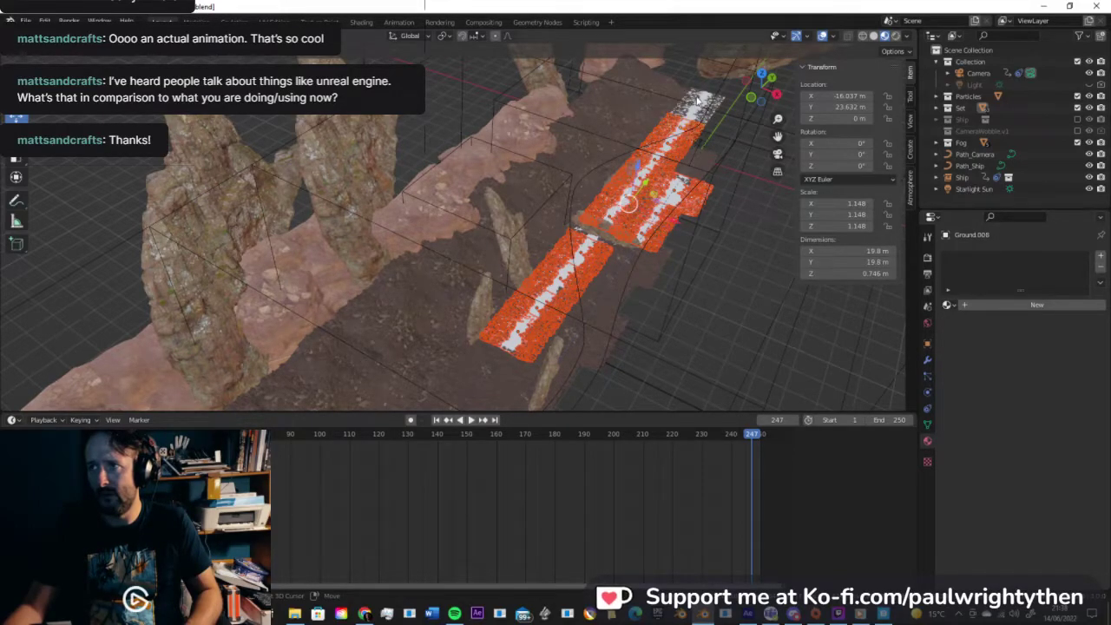
shift+click(691, 117)
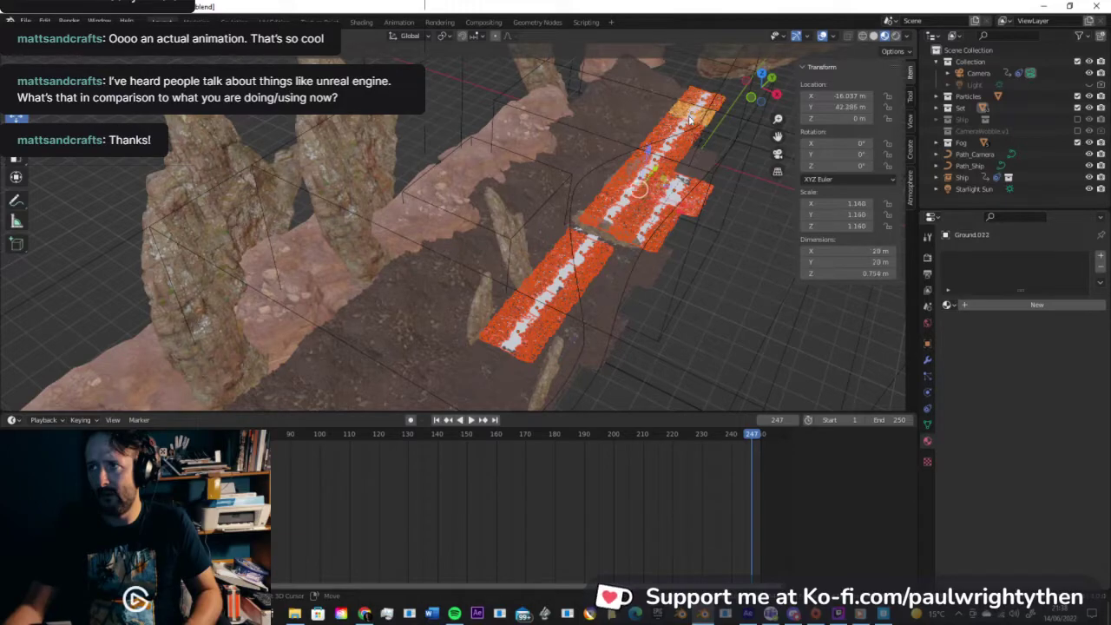
Step: Make the textured Ground tile active, link its quarry material to all selected tiles, and clear the selection
shift+click(702, 160)
key(ctrl+l)
click(694, 162)
key(alt+a)
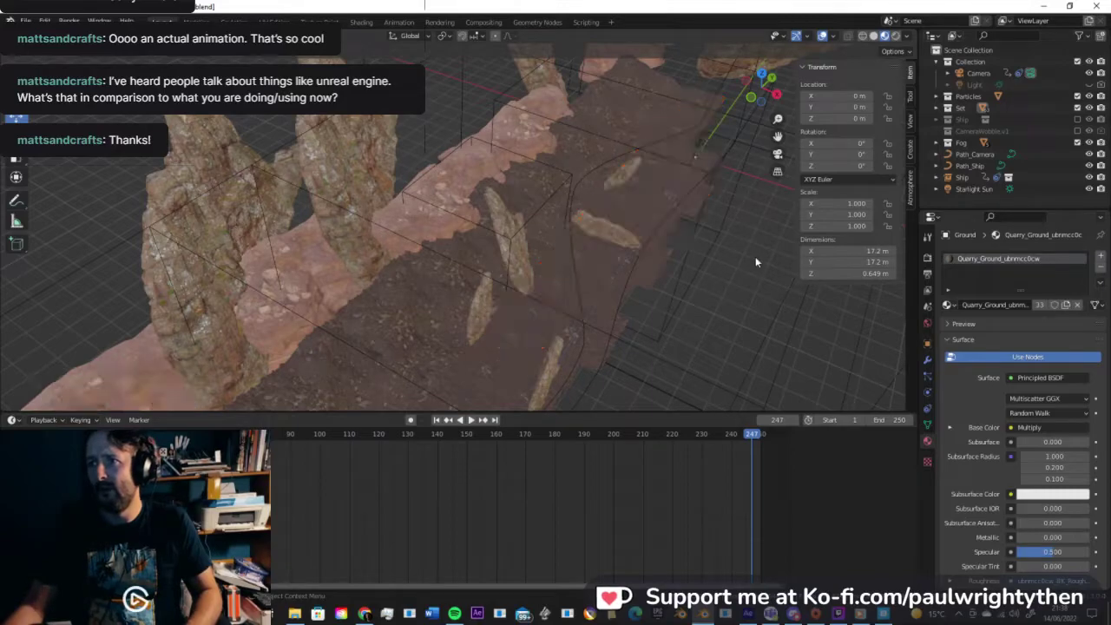
Step: Look through the camera and play back the ship fly-by to review the animation
key(KP_0)
key(space)
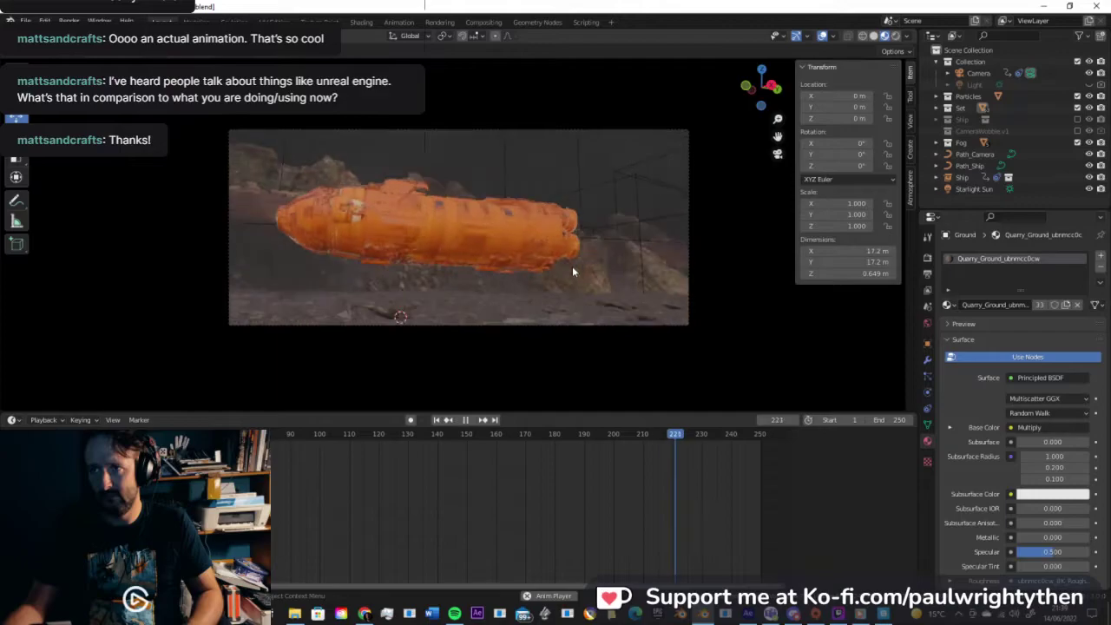
key(space)
Step: Set the Path_Ship curve's Render U resolution to 38 and its Smooth value to 2.12
click(604, 234)
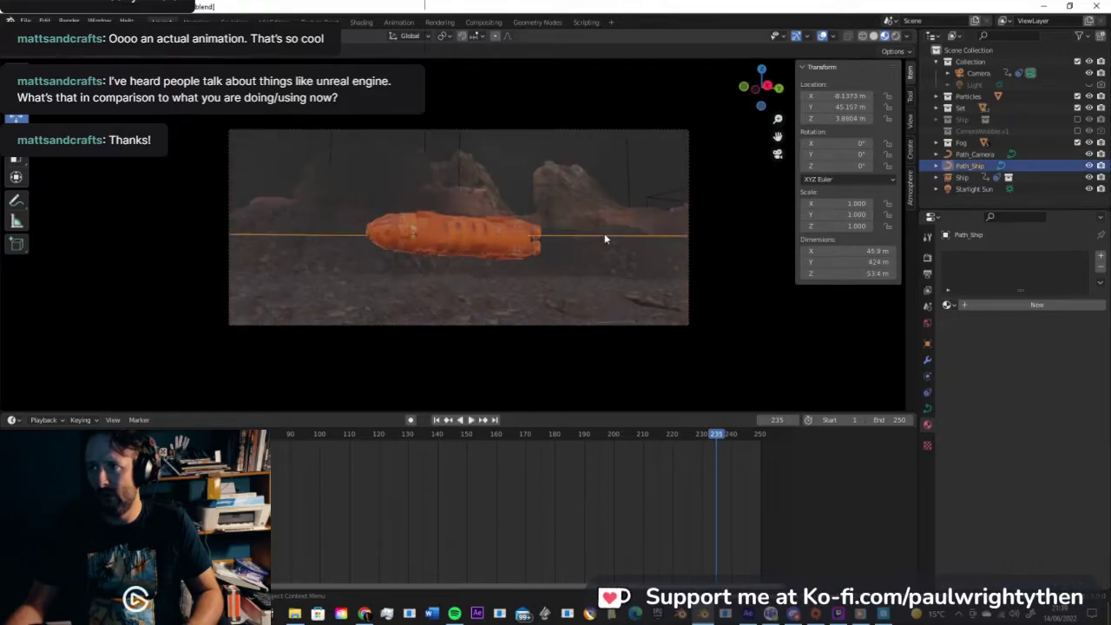
click(928, 408)
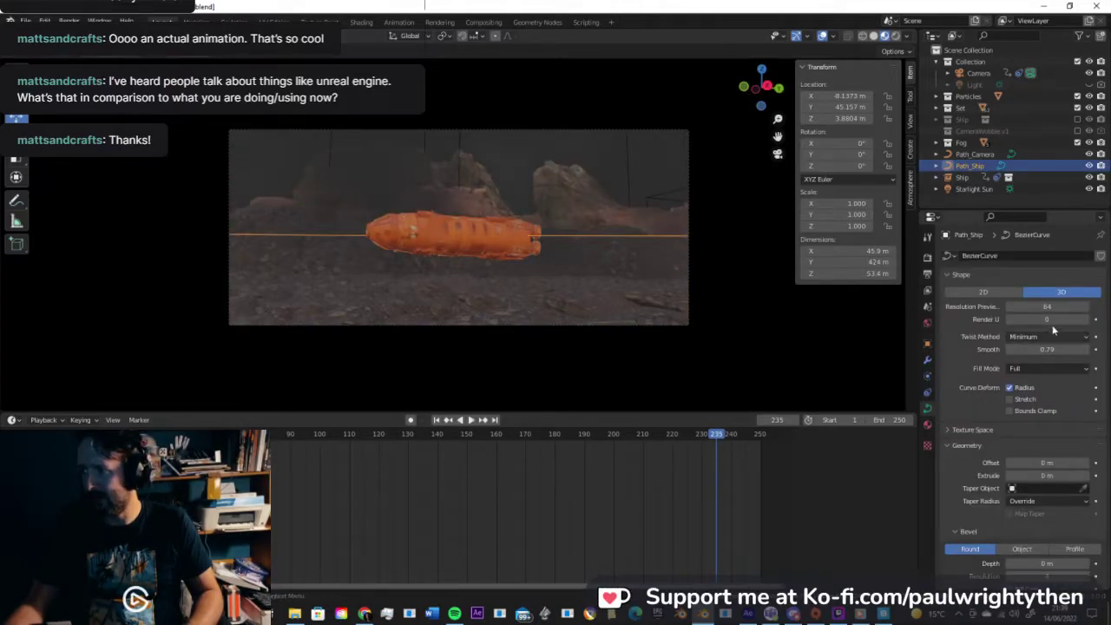
drag(1052, 320, 1069, 320)
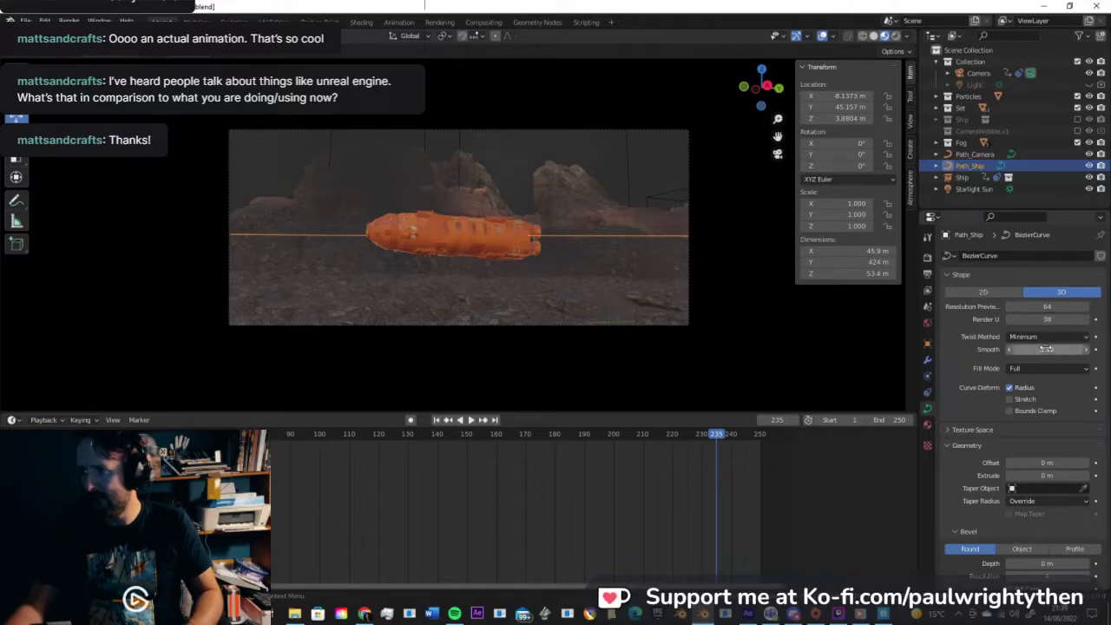
Step: Replay the second half of the fly-by from different frames to check the ship's movement along its path
drag(685, 432, 602, 432)
key(space)
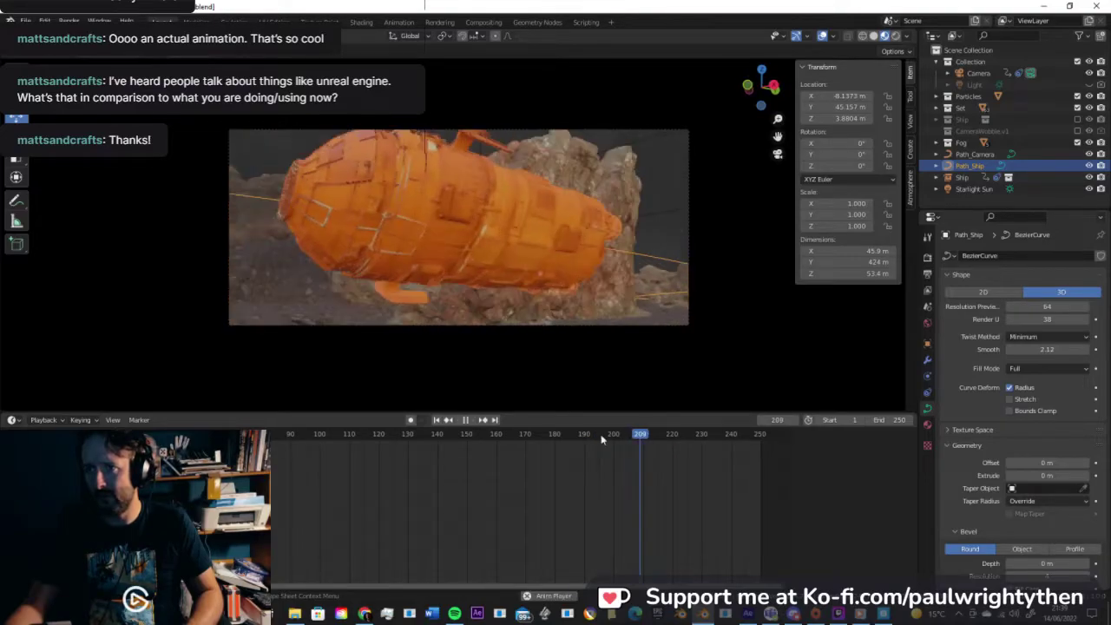
click(475, 434)
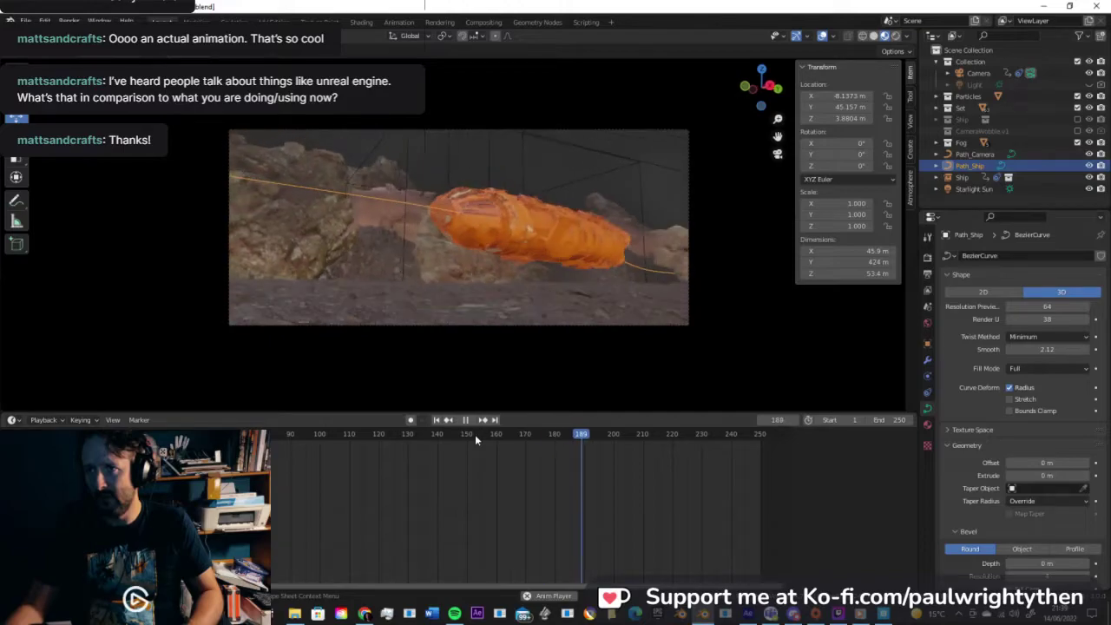
key(space)
Step: Set the Path_Camera curve's Smooth value to 5.20 and replay the shot leading up to frame 200
drag(595, 438, 528, 434)
click(976, 154)
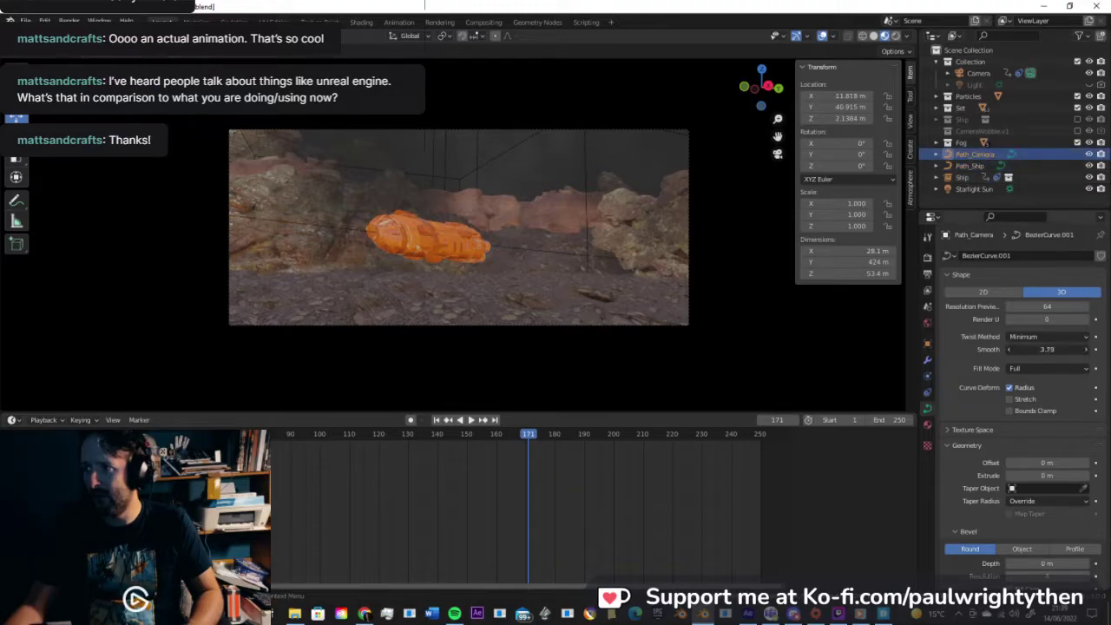
click(460, 435)
key(space)
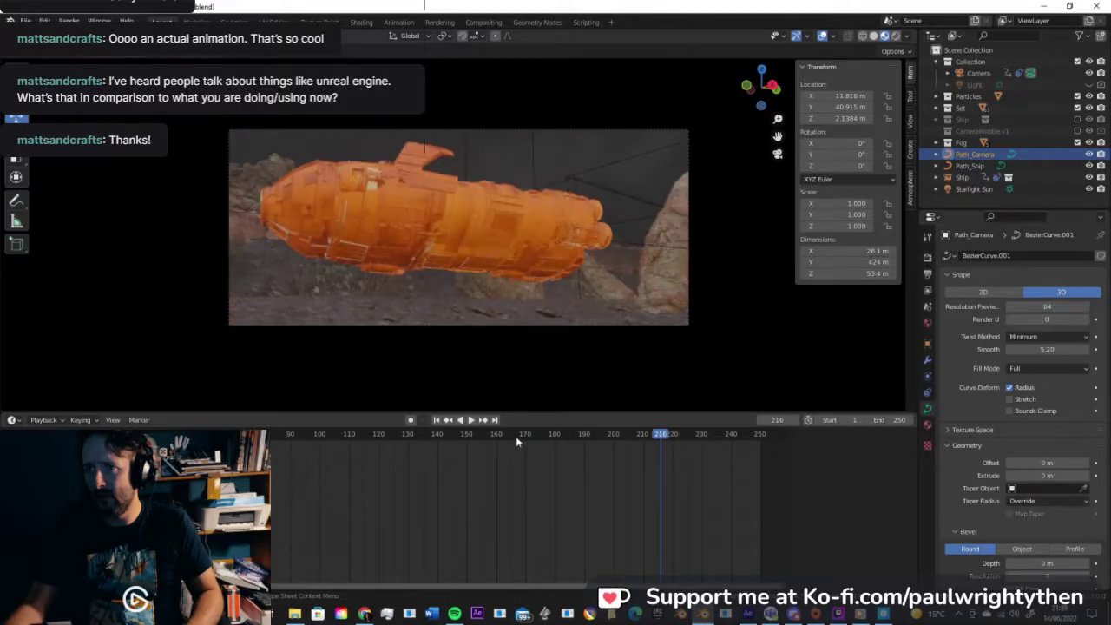
click(495, 435)
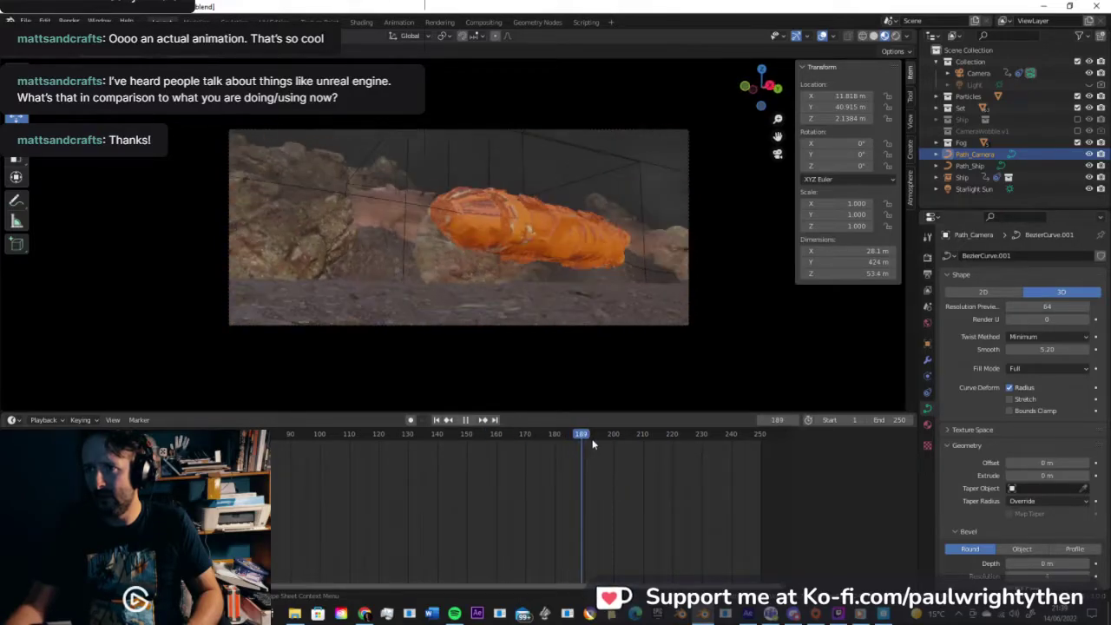
drag(612, 439, 592, 436)
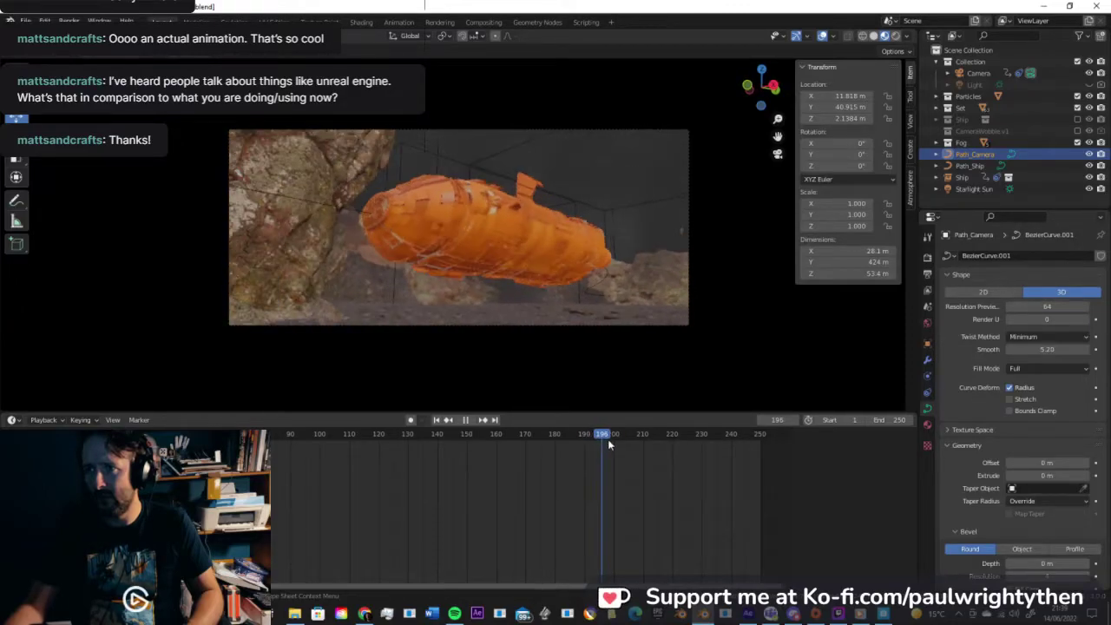
key(space)
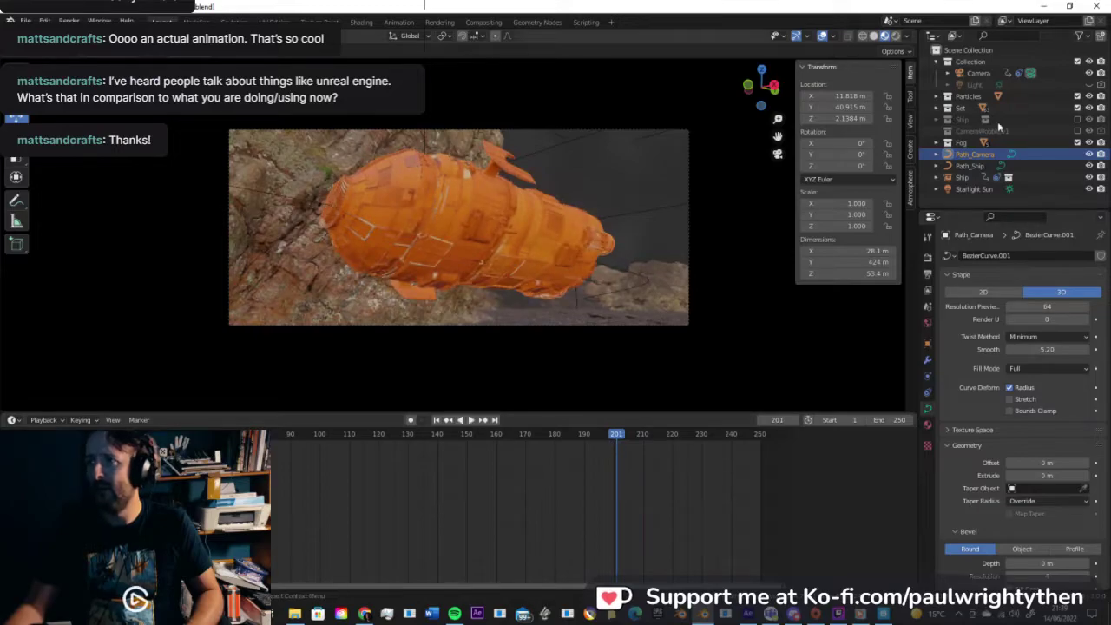
Step: Select the camera near frame 186 and switch to the Animation workspace with solid shading in both viewports
click(978, 73)
drag(616, 434, 572, 437)
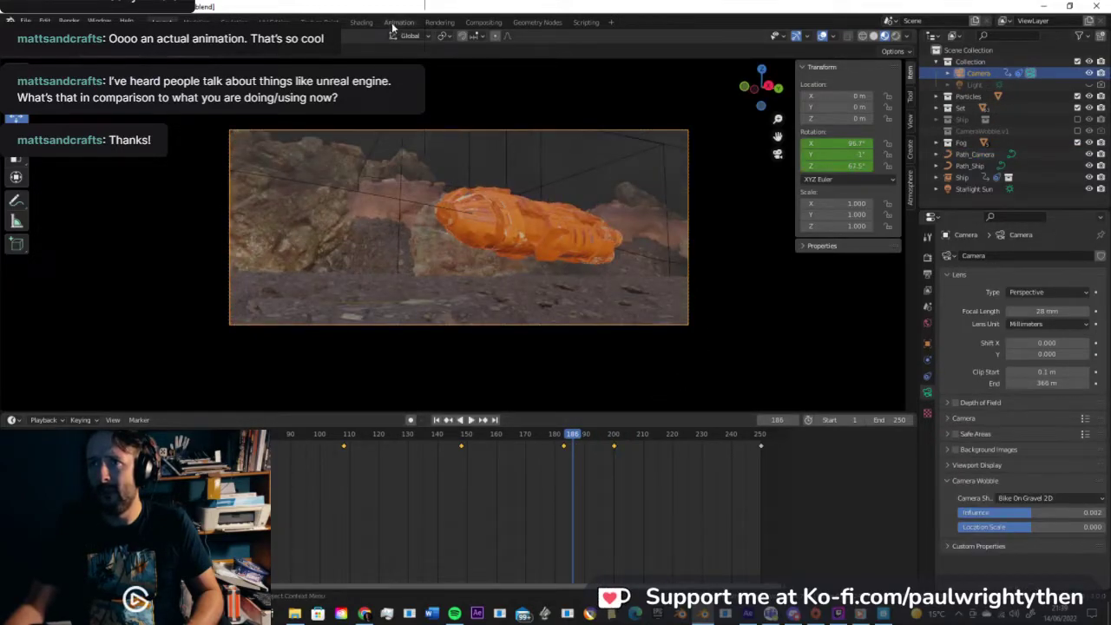
click(395, 24)
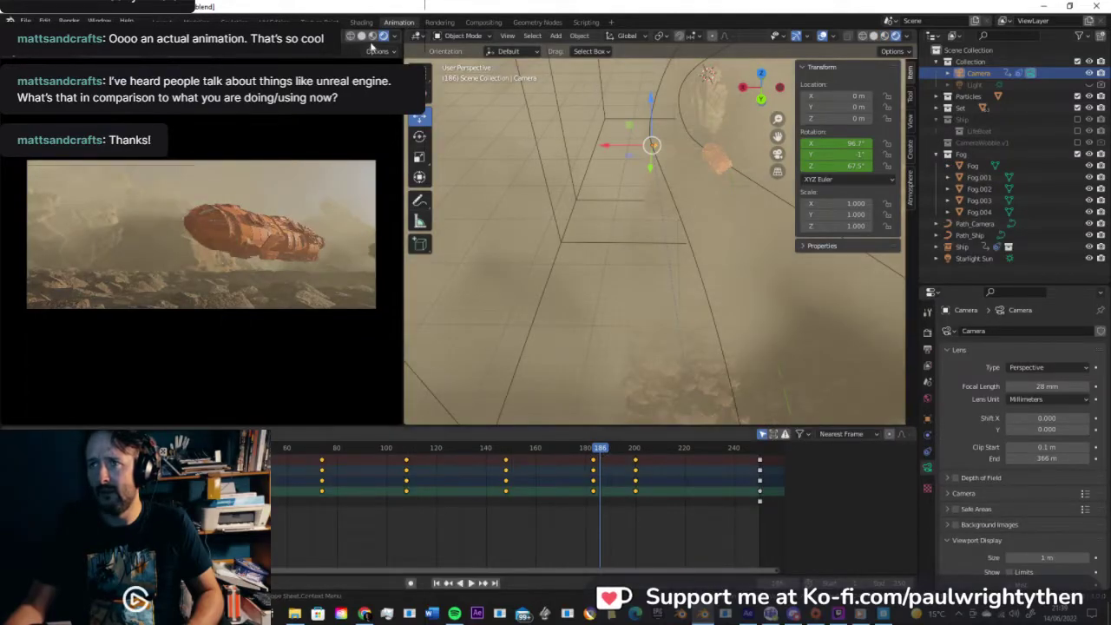
click(363, 36)
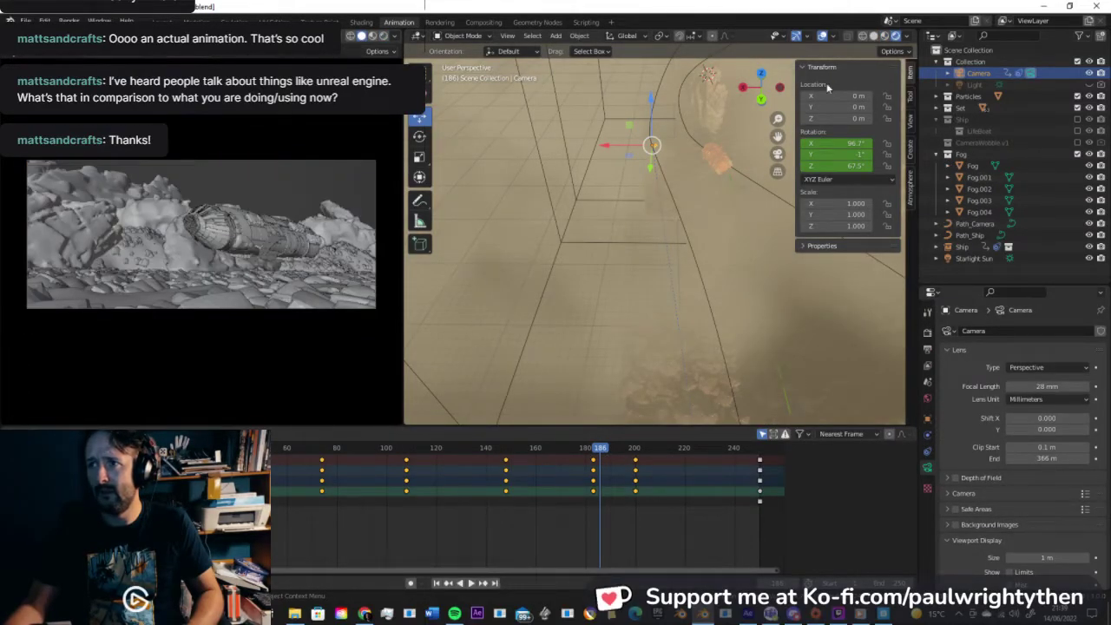
click(873, 36)
Step: Go to the camera's rotation keyframe at frame 200 and change its Z rotation to 50.1°
drag(603, 451, 634, 458)
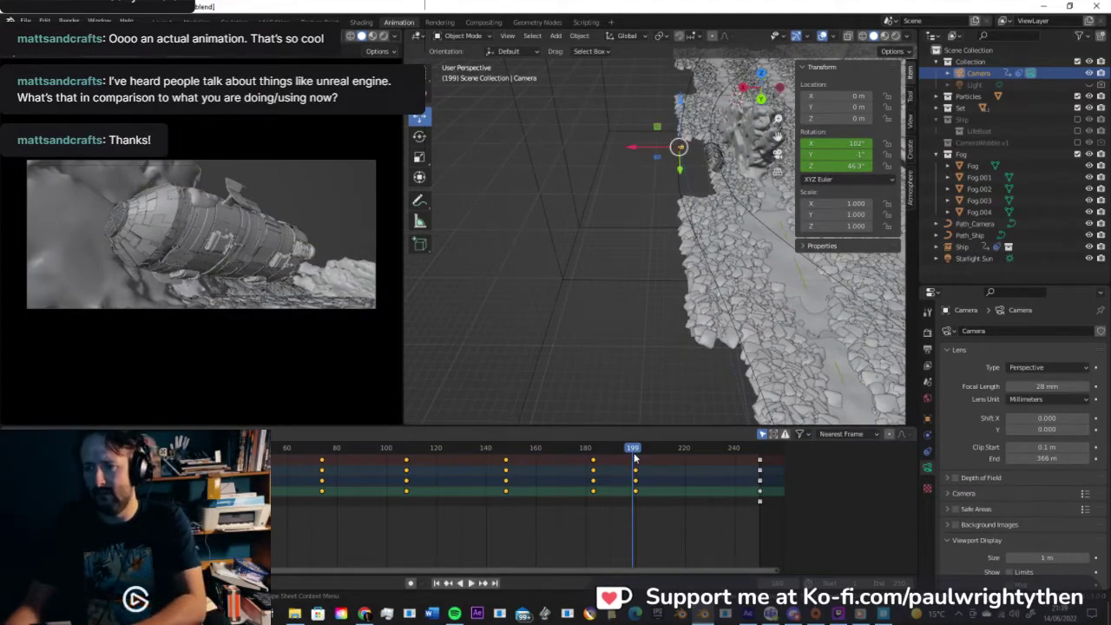
key(Right)
key(Down)
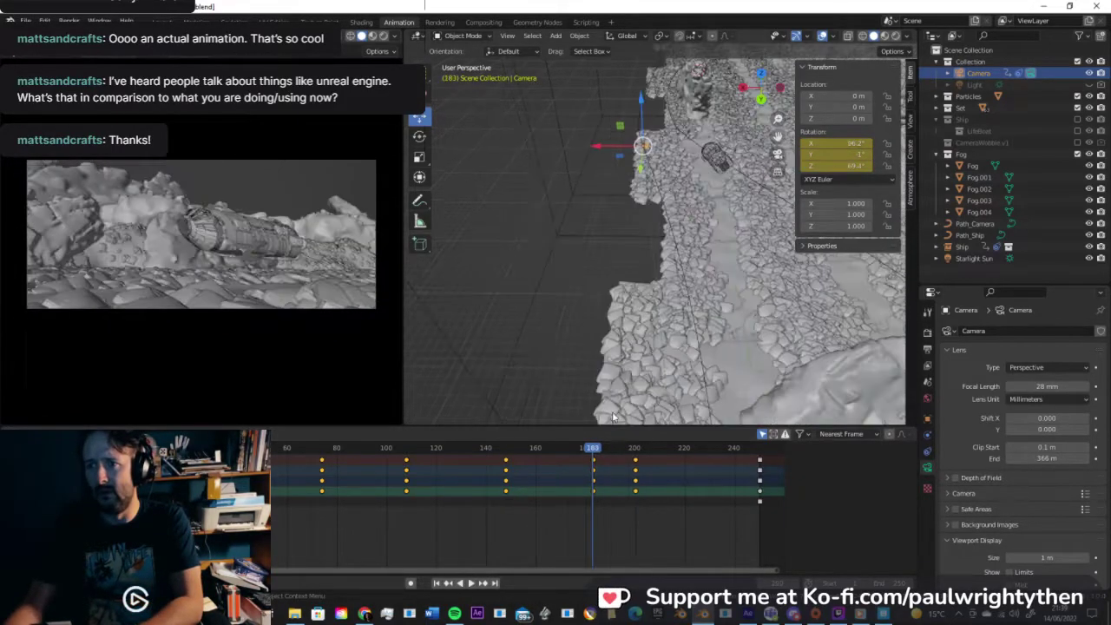
key(Up)
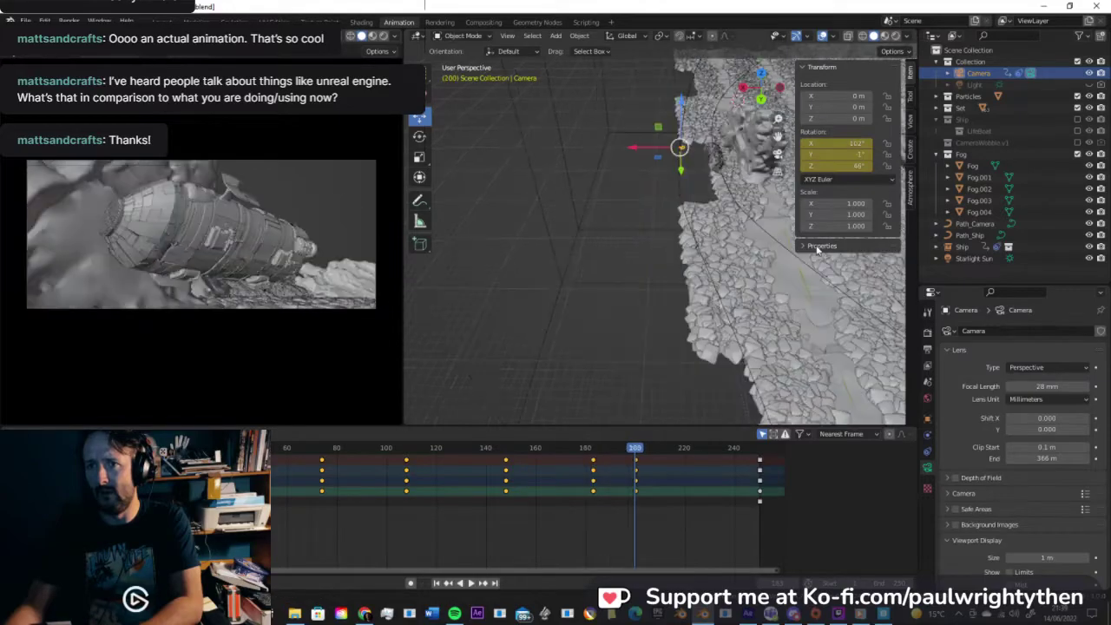
drag(853, 165, 853, 165)
right_click(853, 165)
click(850, 165)
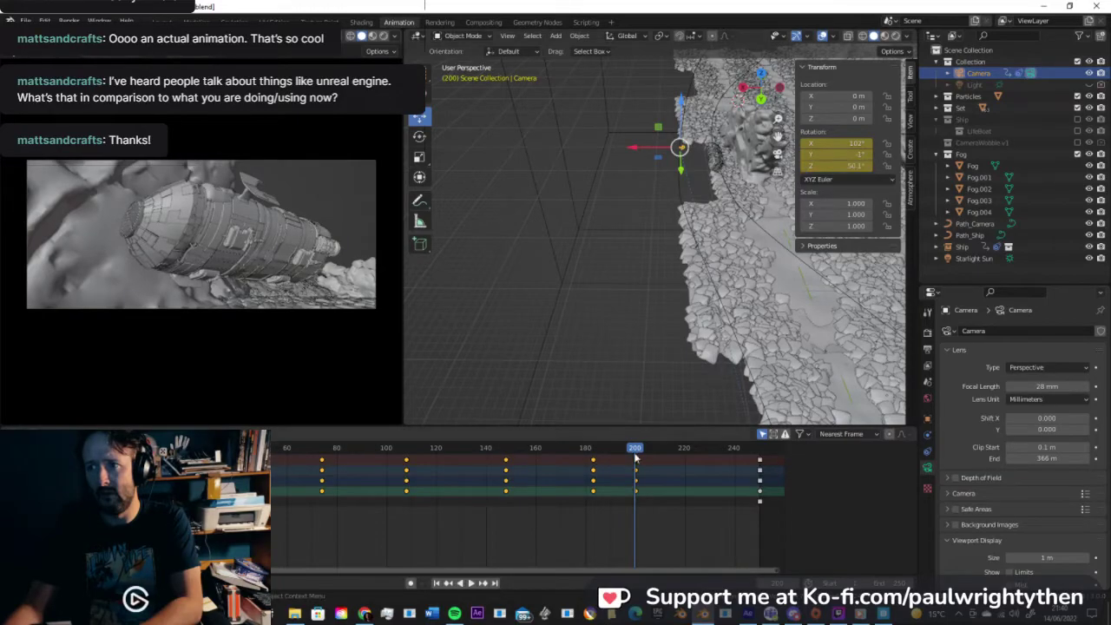
Step: Play back the end of the shot to review the camera's new rotation, and save the file
key(space)
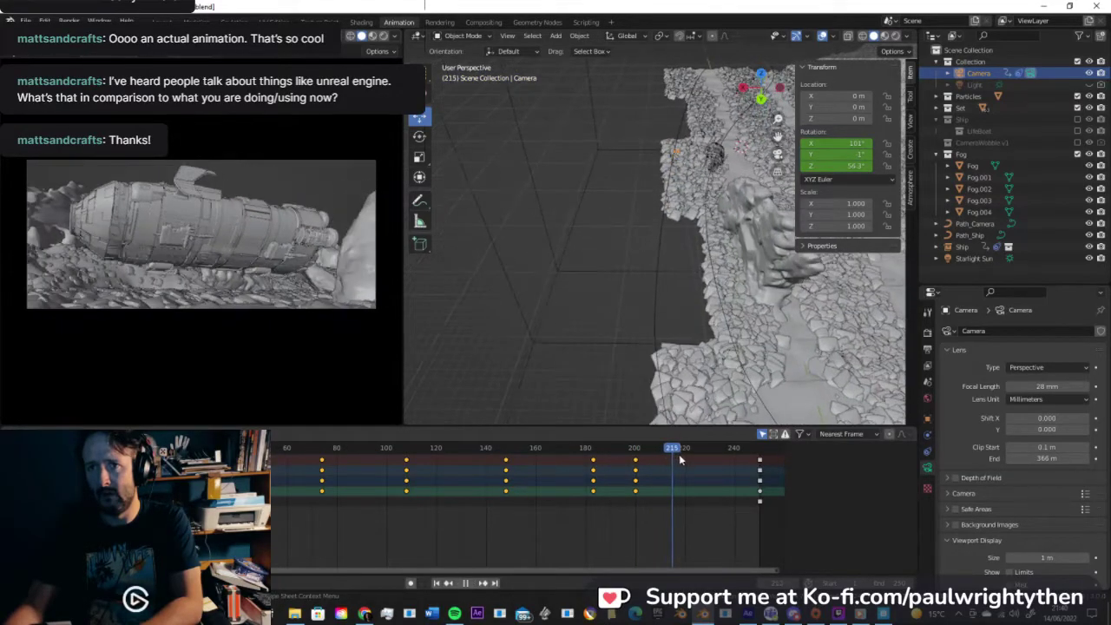
key(space)
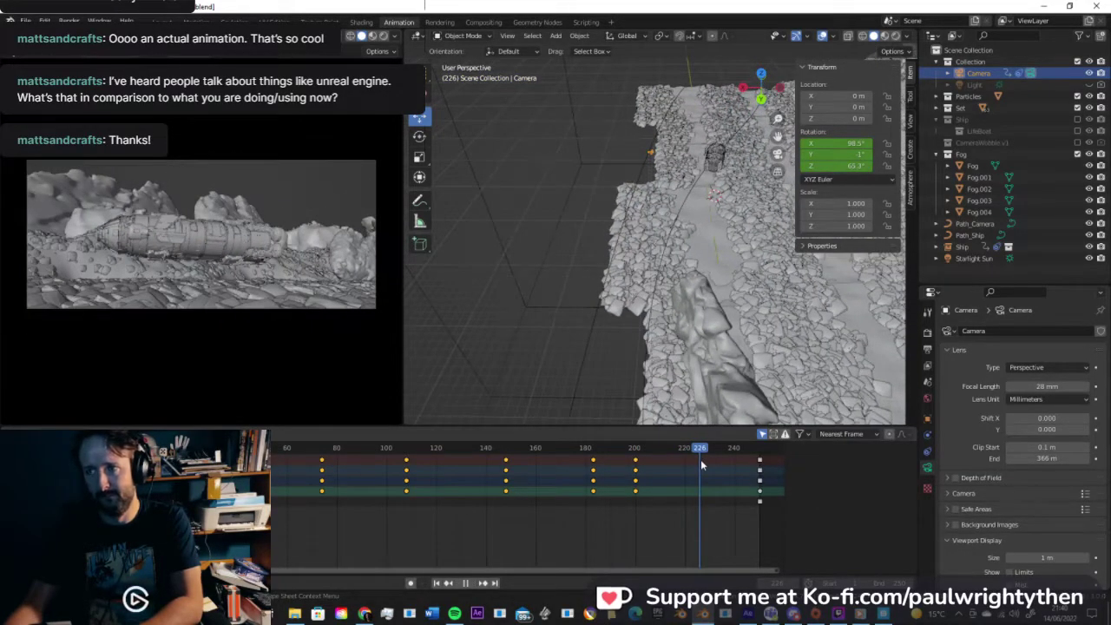
key(shift+Right)
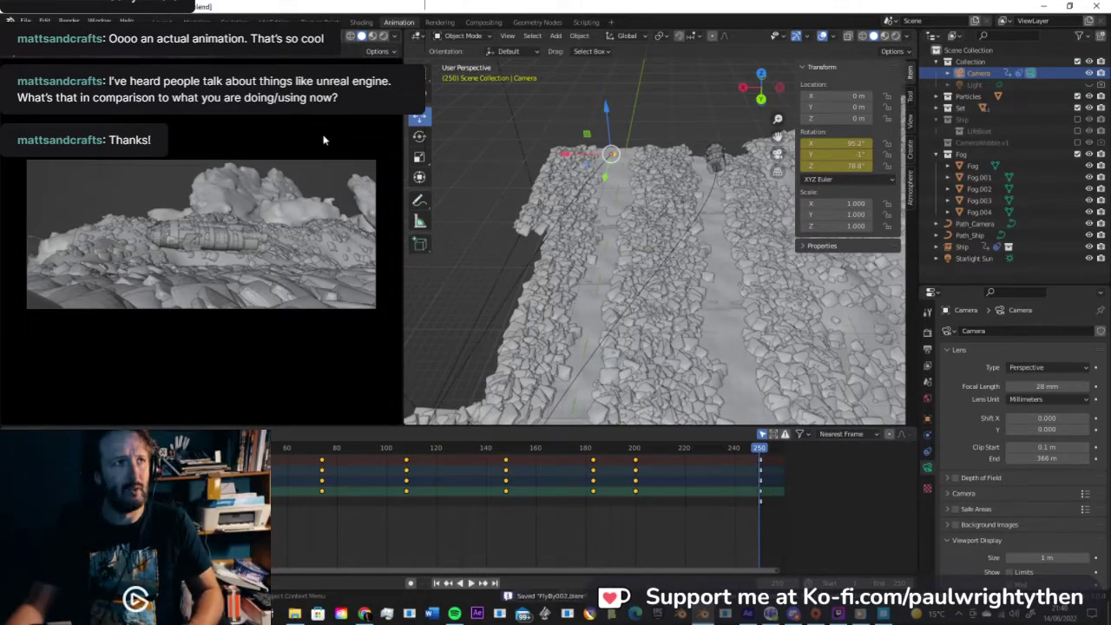
key(space)
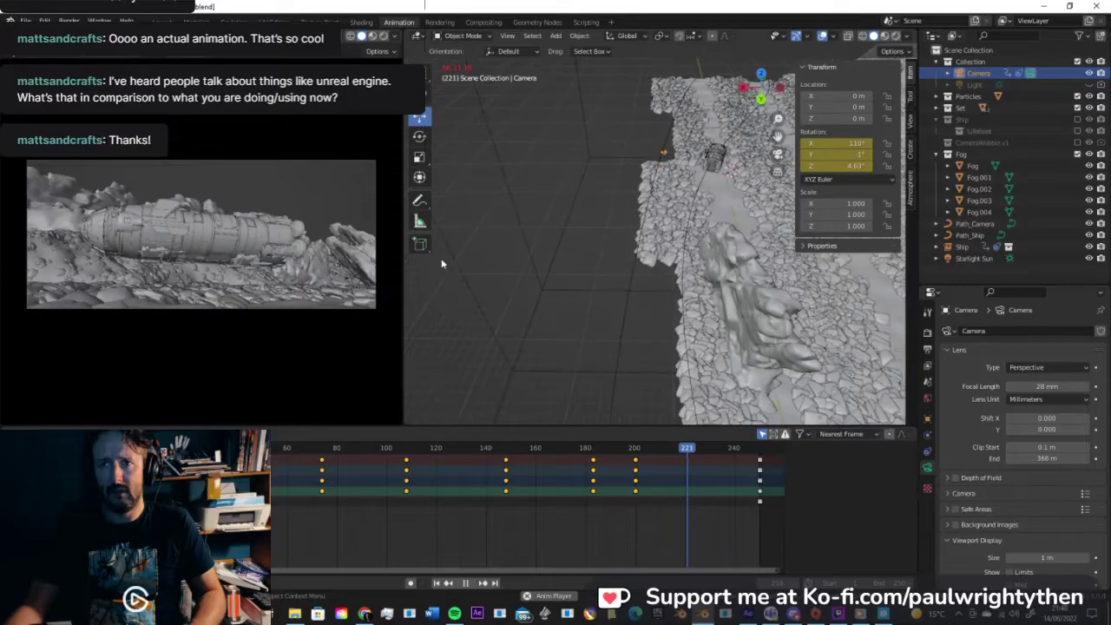
key(space)
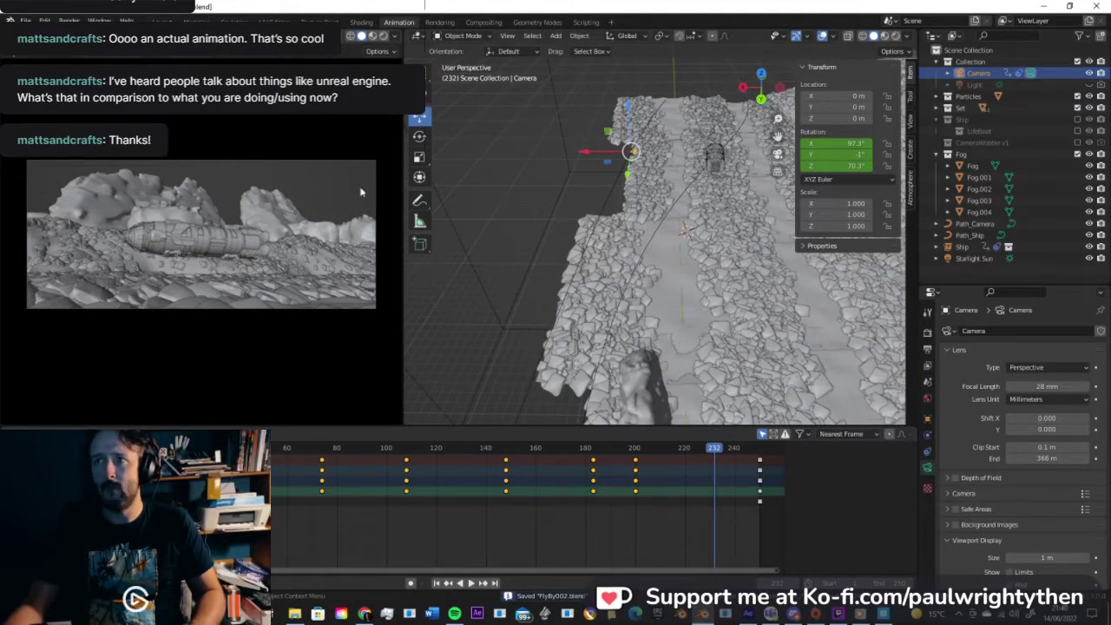
Step: Select the flying ship from above and enable the excluded Ship collection in the outliner, listing its parts
middle_drag(713, 198, 673, 232)
scroll(673, 232, up, 5)
click(673, 232)
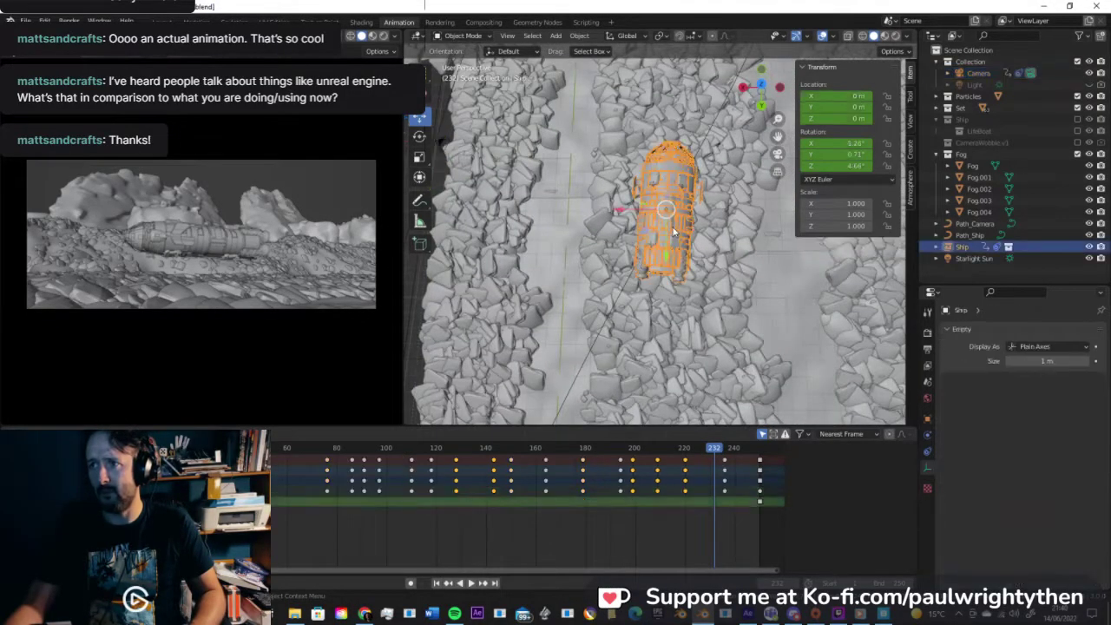
click(938, 154)
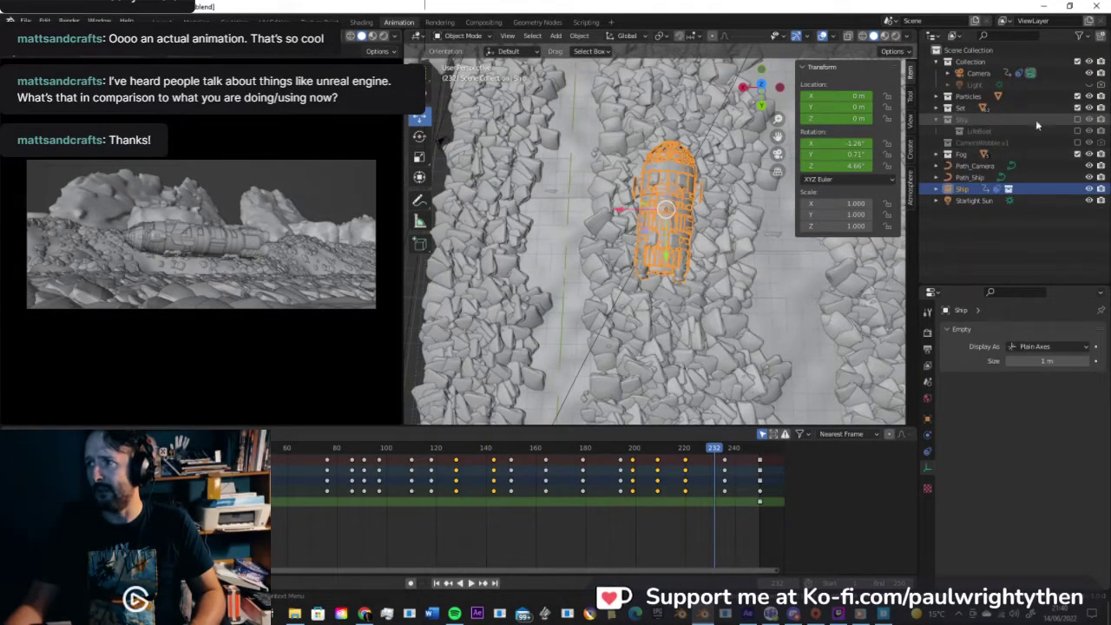
click(1078, 120)
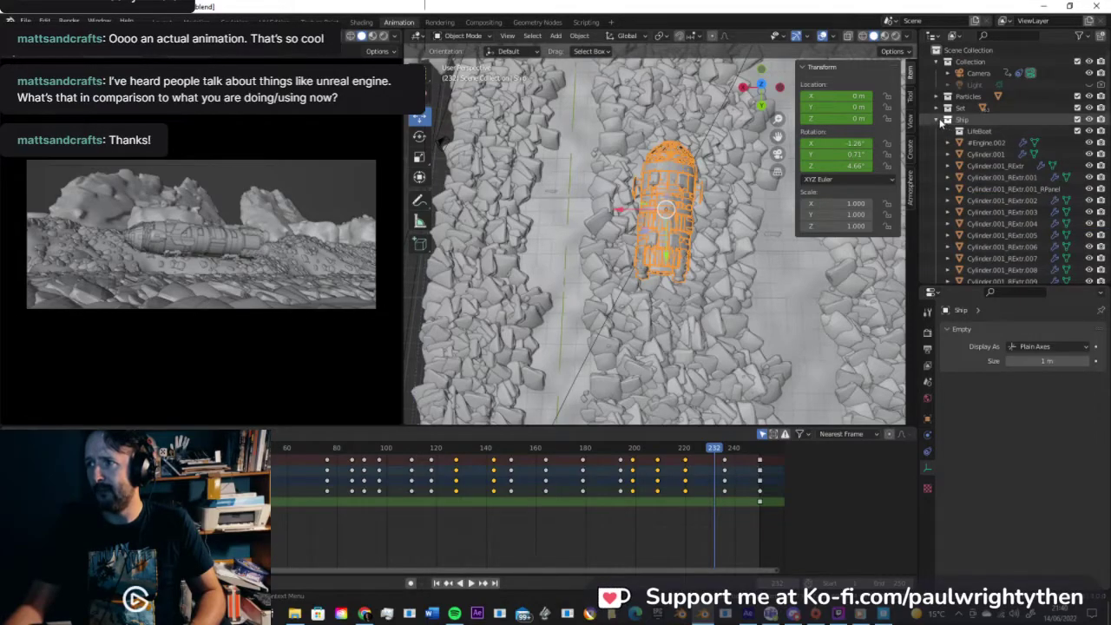
click(944, 121)
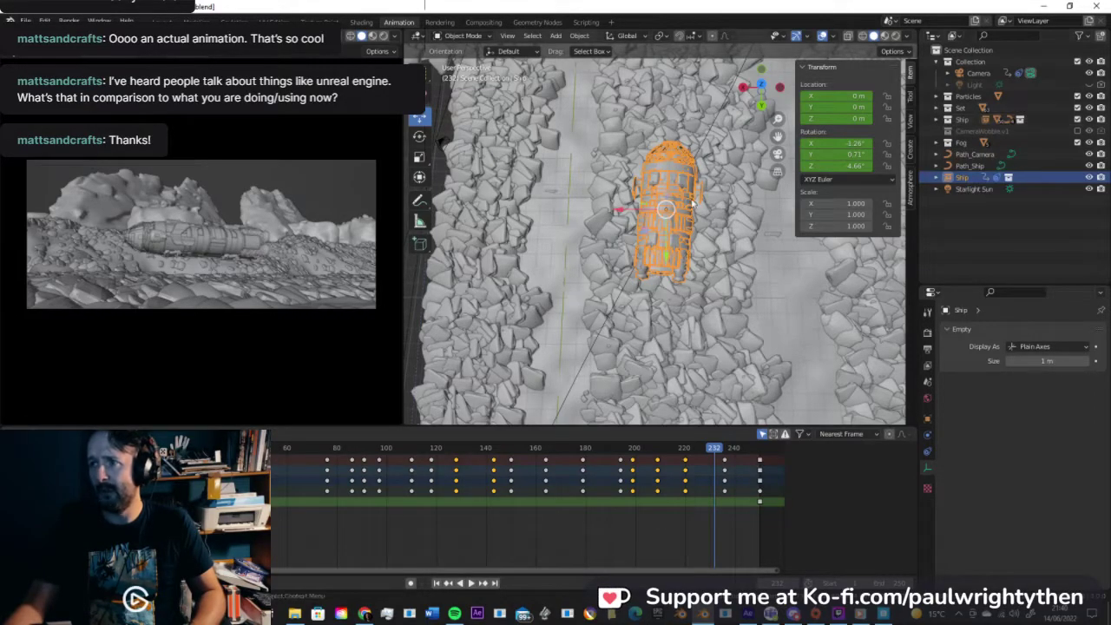
click(948, 120)
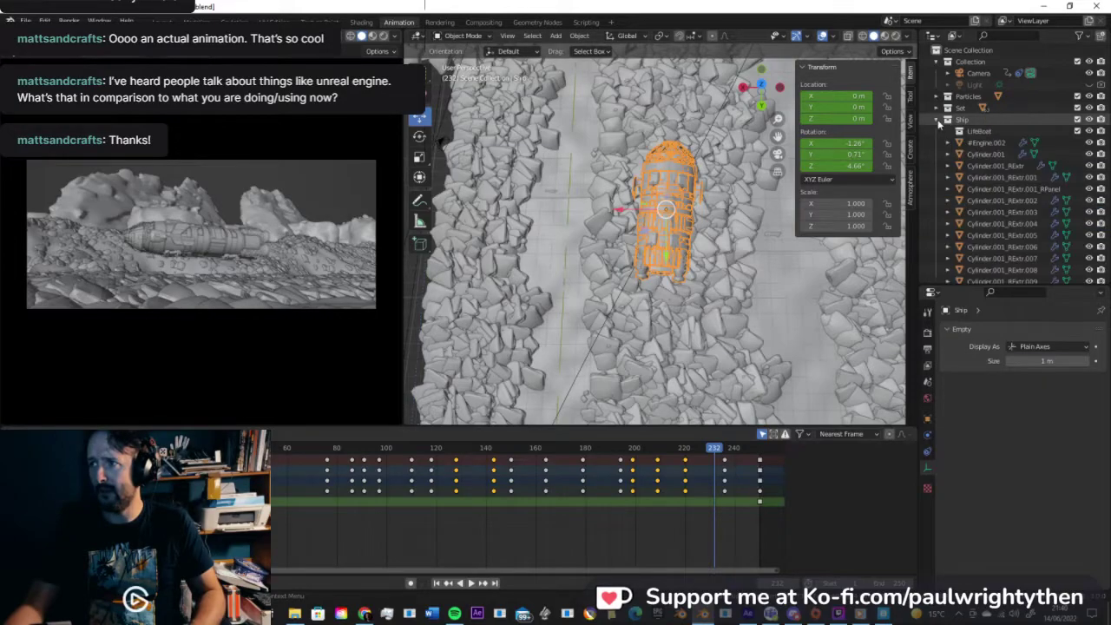
Step: Bring the original ship into view at #Engine.002, clear the viewport's lock to an object, and save the file
click(983, 142)
key(KP_Decimal)
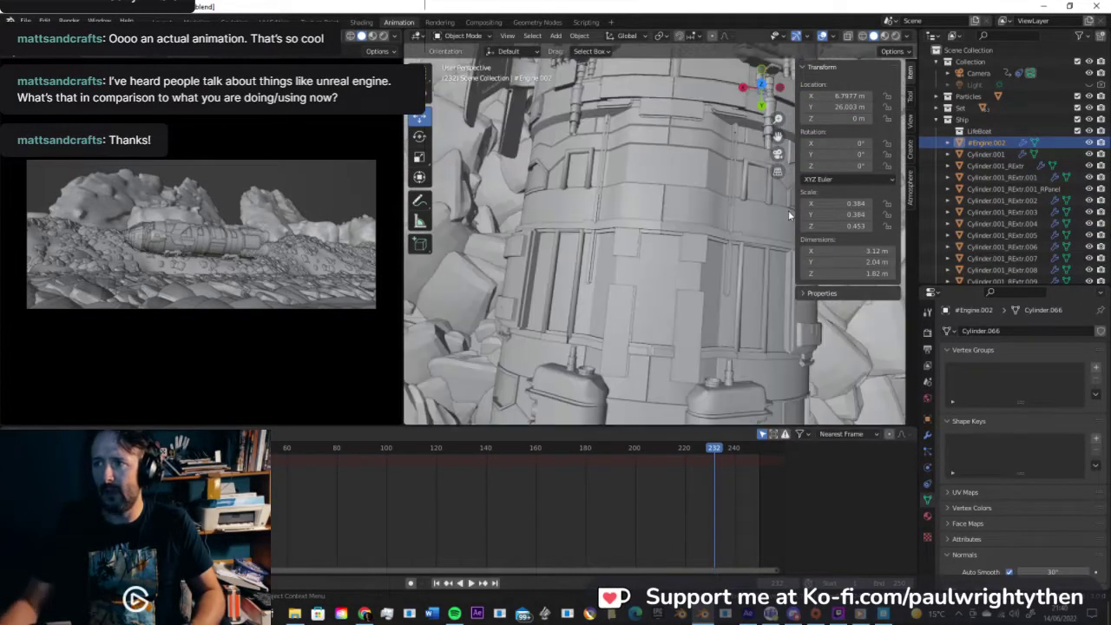
middle_drag(679, 243, 785, 131)
scroll(675, 216, down, 12)
middle_drag(675, 227, 706, 174)
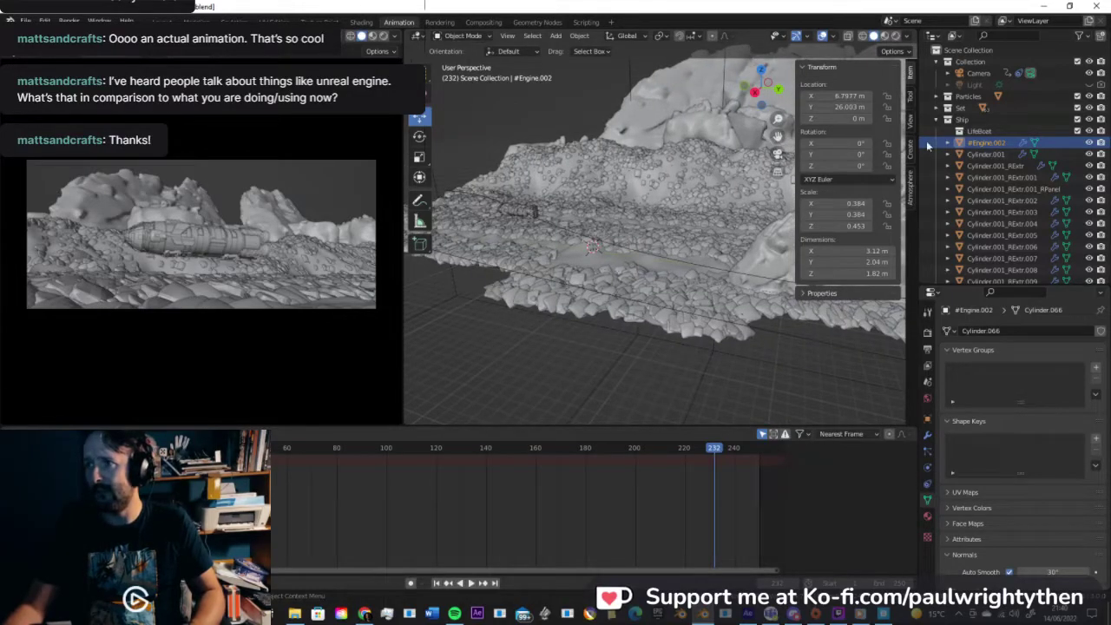
click(909, 121)
click(890, 186)
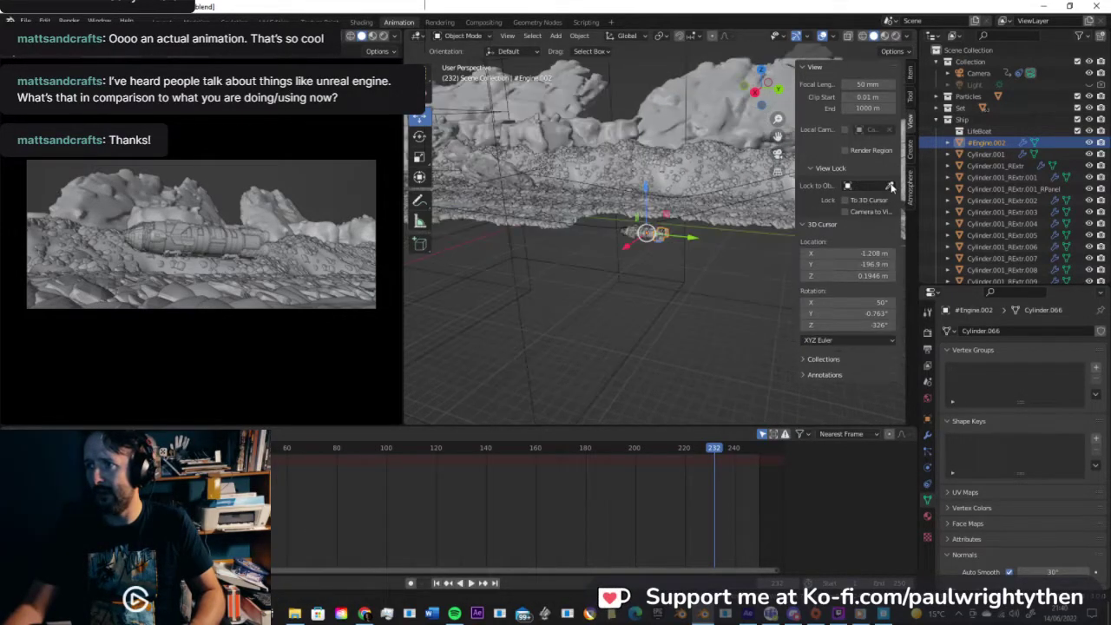
scroll(671, 244, up, 9)
middle_drag(626, 225, 668, 249)
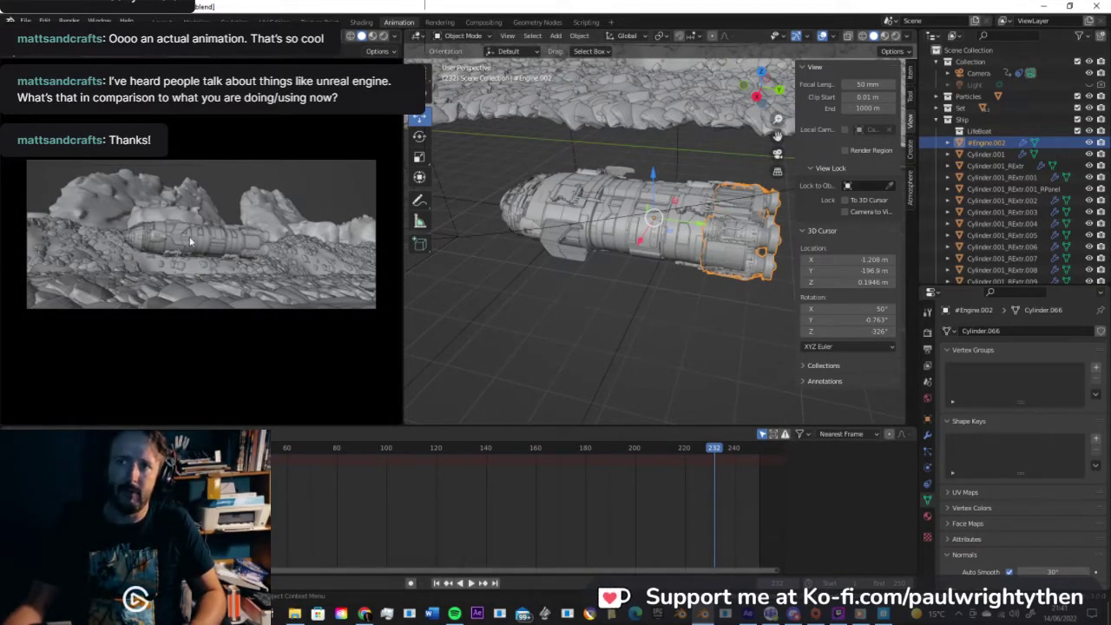
key(ctrl+s)
Step: Add a point light at the 3D cursor on the hull just ahead of the engine and move it slightly
scroll(677, 222, up, 4)
middle_drag(677, 222, 651, 227)
shift+right_click(670, 236)
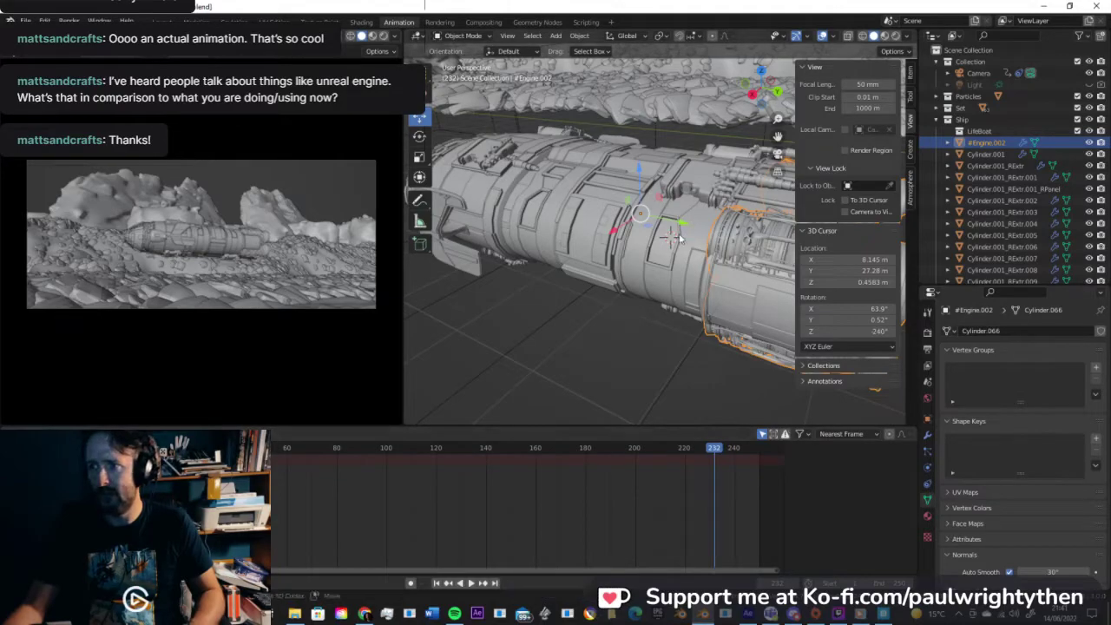
key(shift+a)
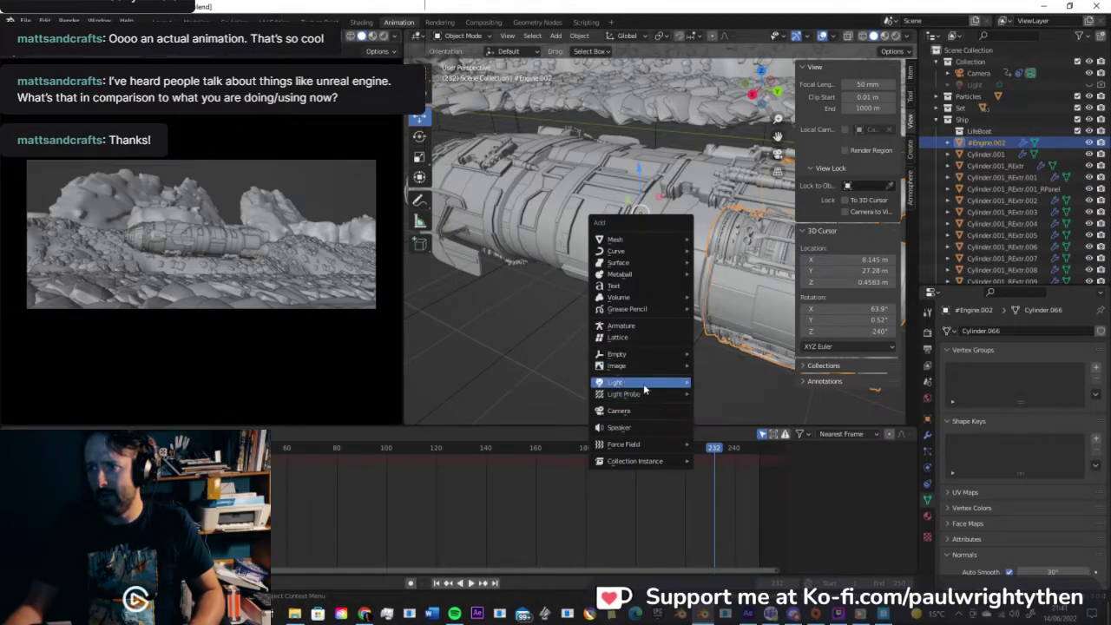
mouse_move(660, 382)
middle_drag(669, 259, 594, 272)
drag(586, 259, 619, 251)
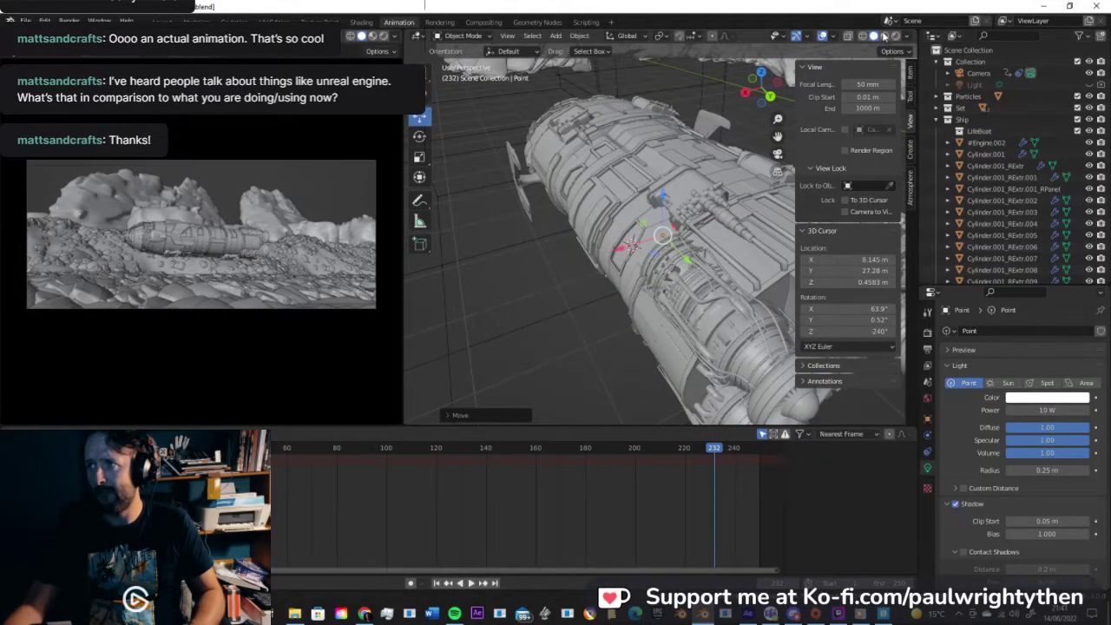
Step: Show the perspective viewport in rendered shading and set the hull point light's power to 200 W
click(896, 35)
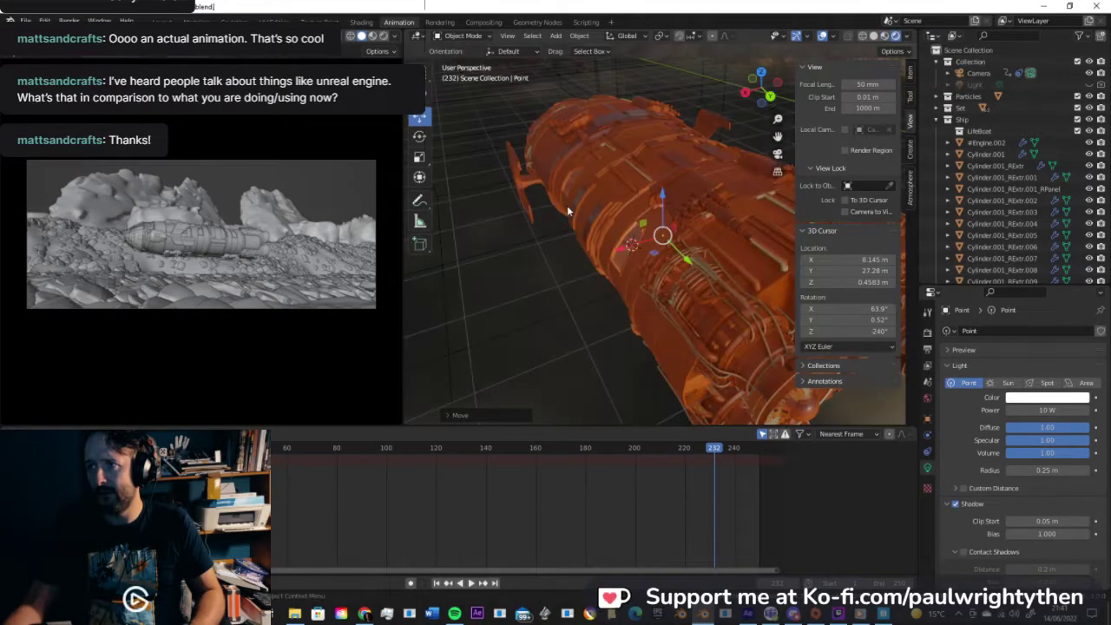
click(1012, 411)
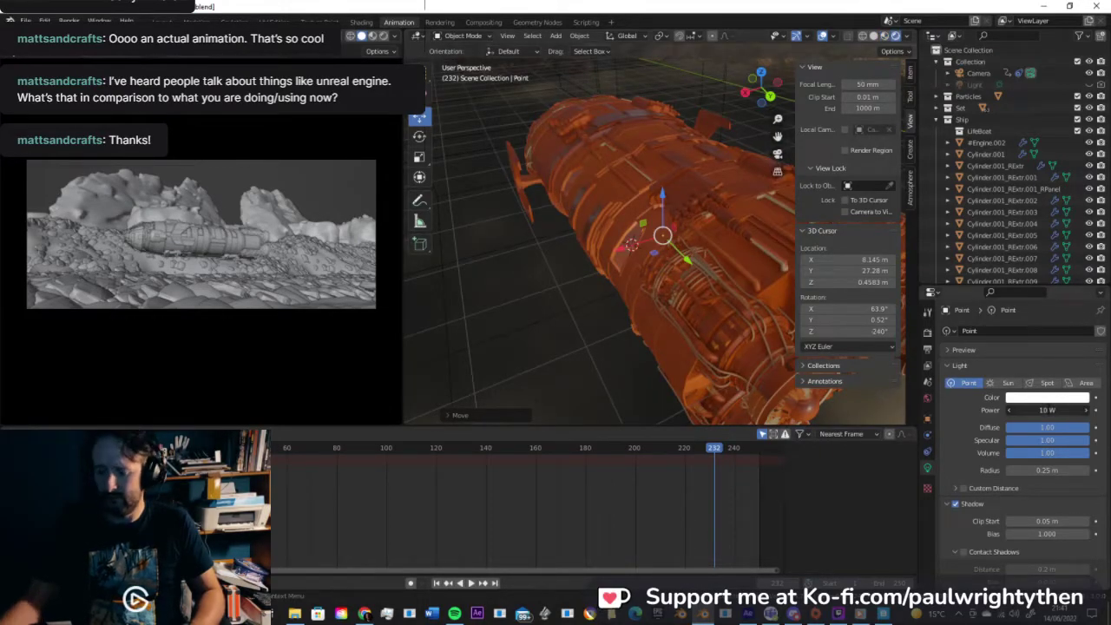
text(200)
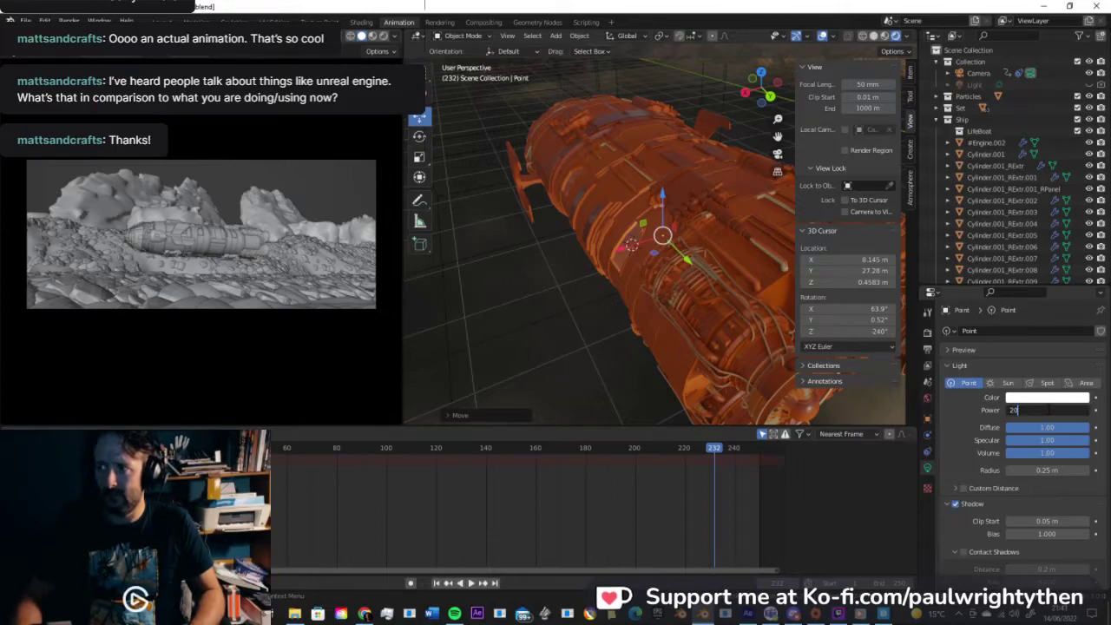
key(Return)
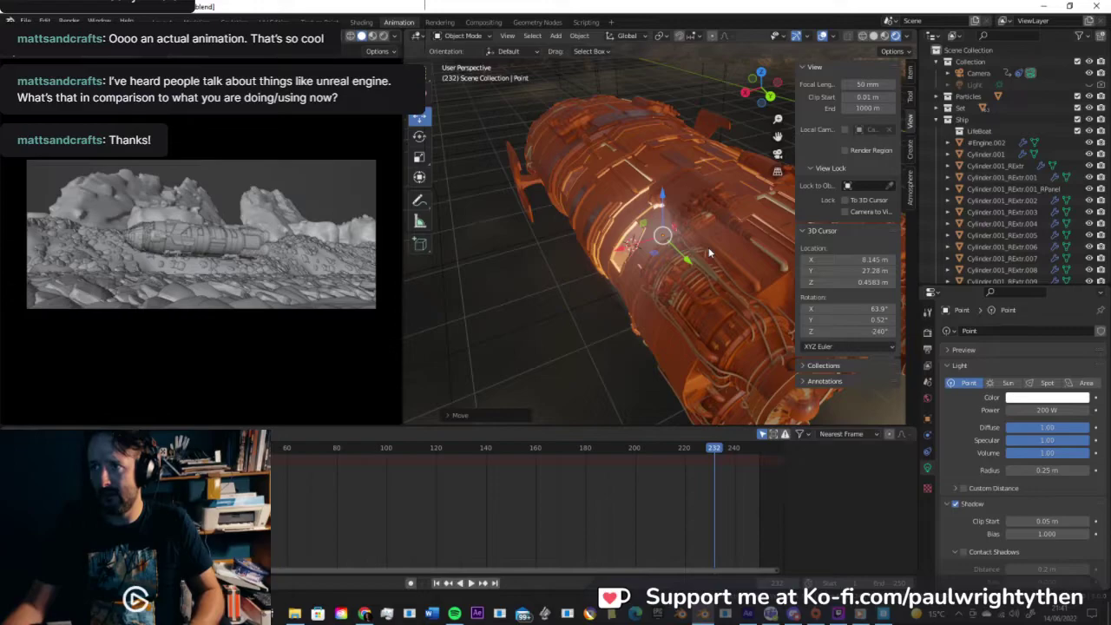
middle_drag(710, 253, 860, 308)
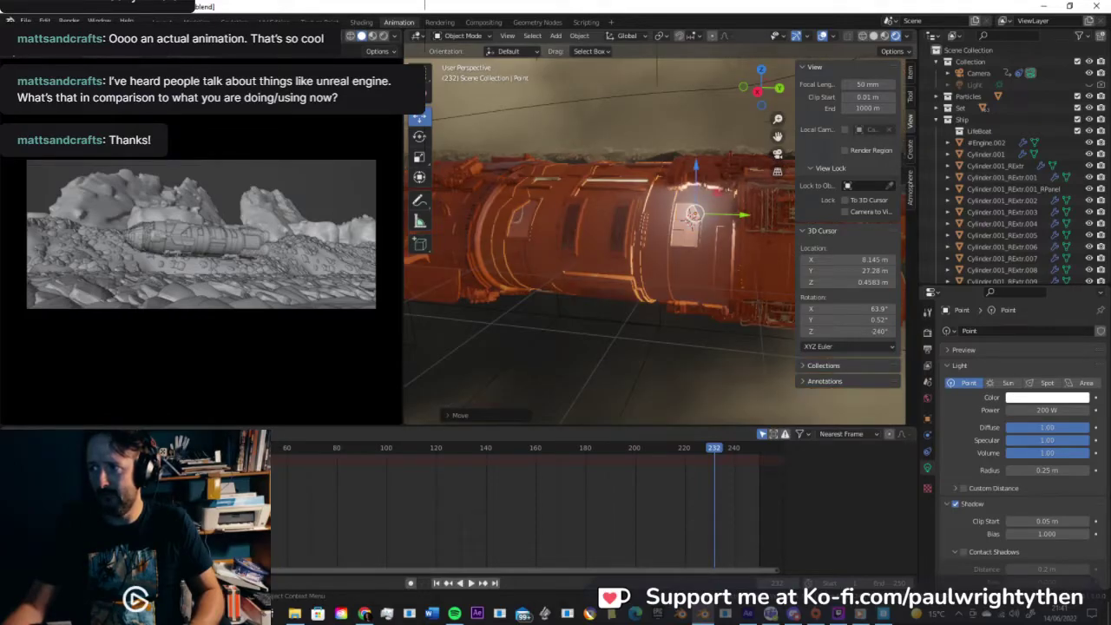
Step: Set the point light's volume factor to 0 and enable its contact shadows
click(1046, 469)
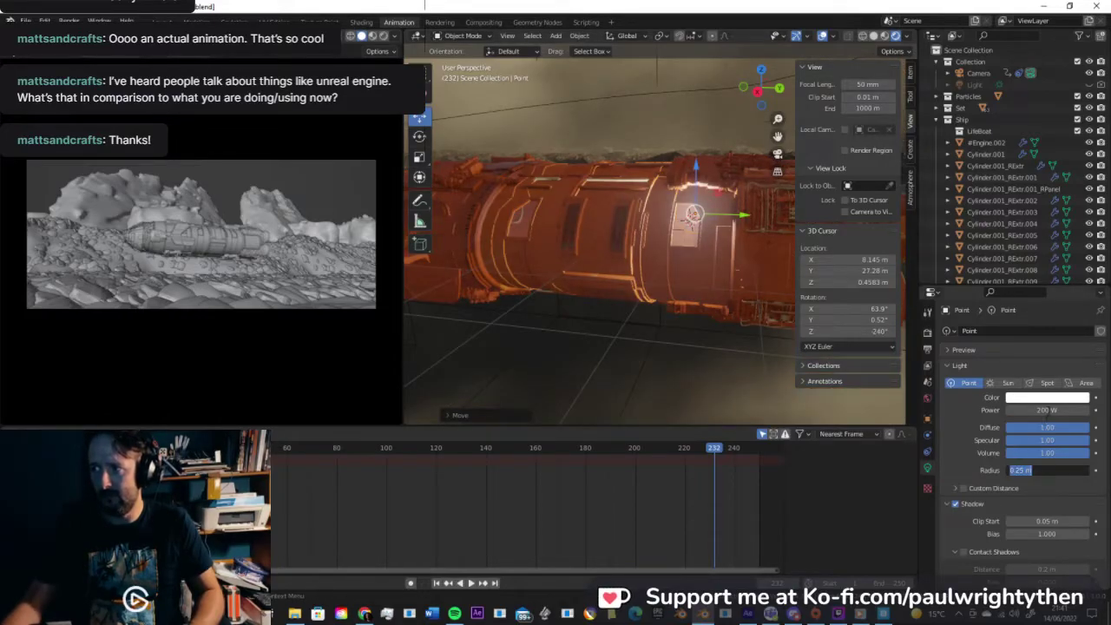
key(Escape)
drag(1083, 453, 1004, 455)
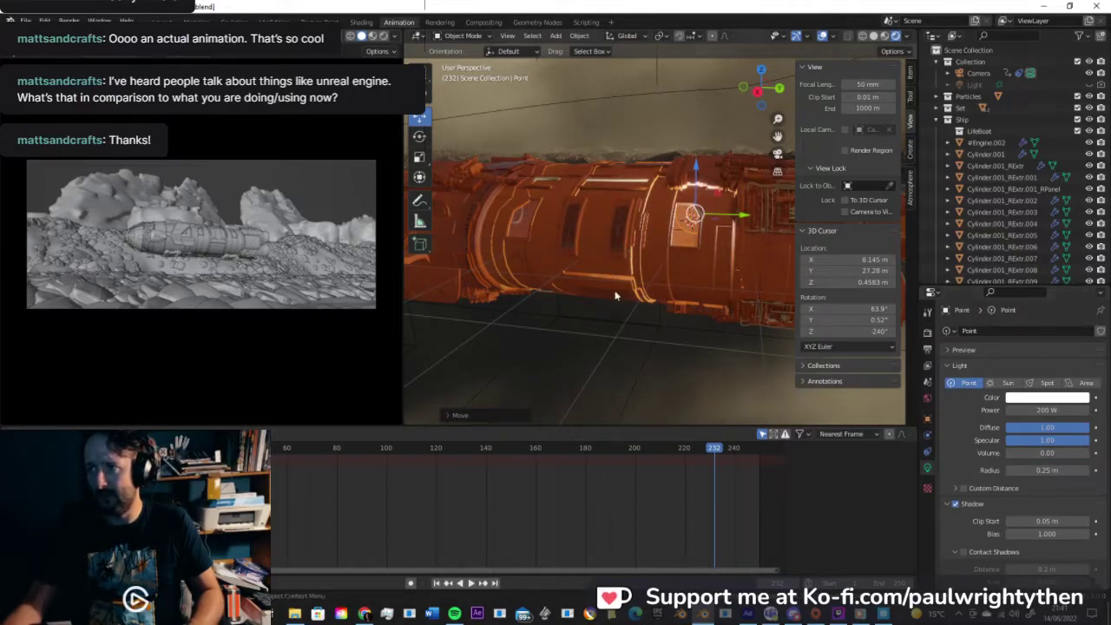
middle_drag(614, 296, 650, 281)
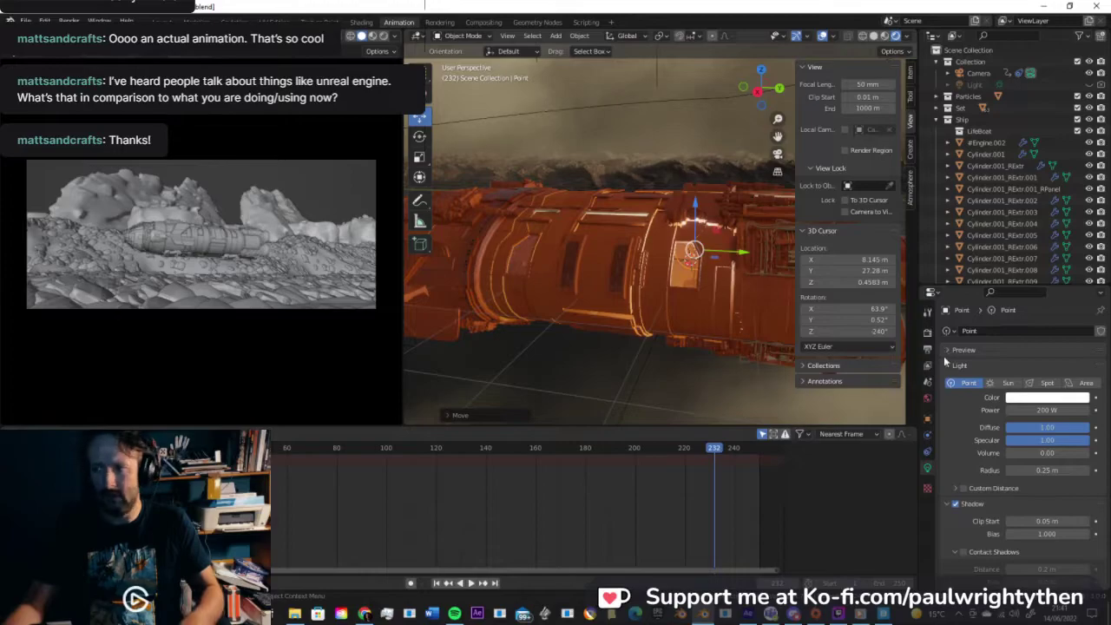
scroll(968, 526, down, 2)
click(963, 520)
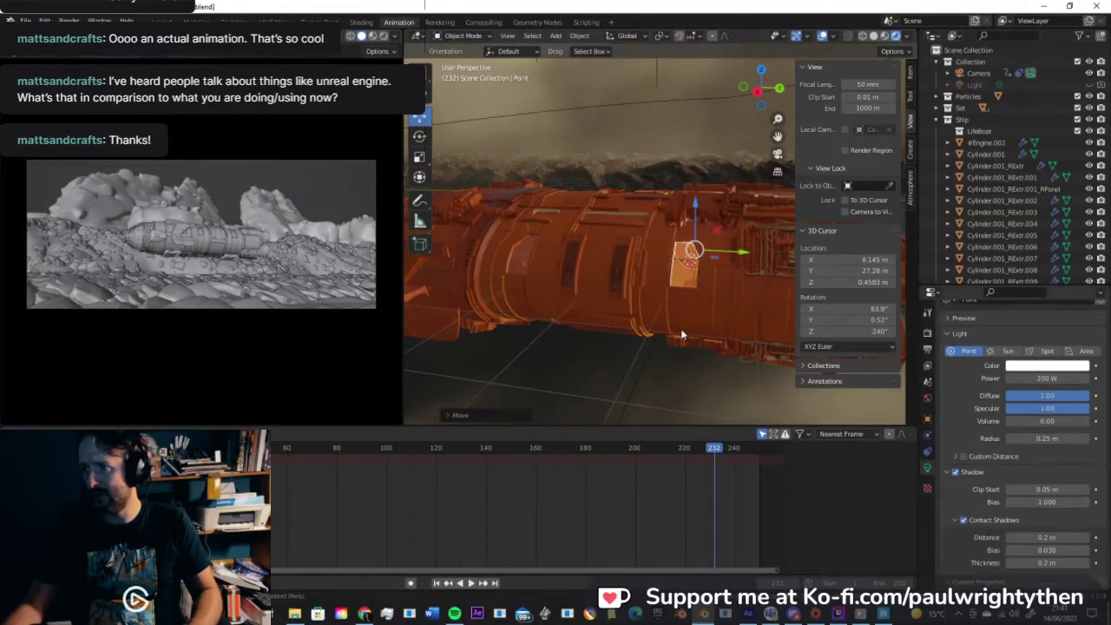
Step: Change the point light's color from white to a warm orange
click(1025, 366)
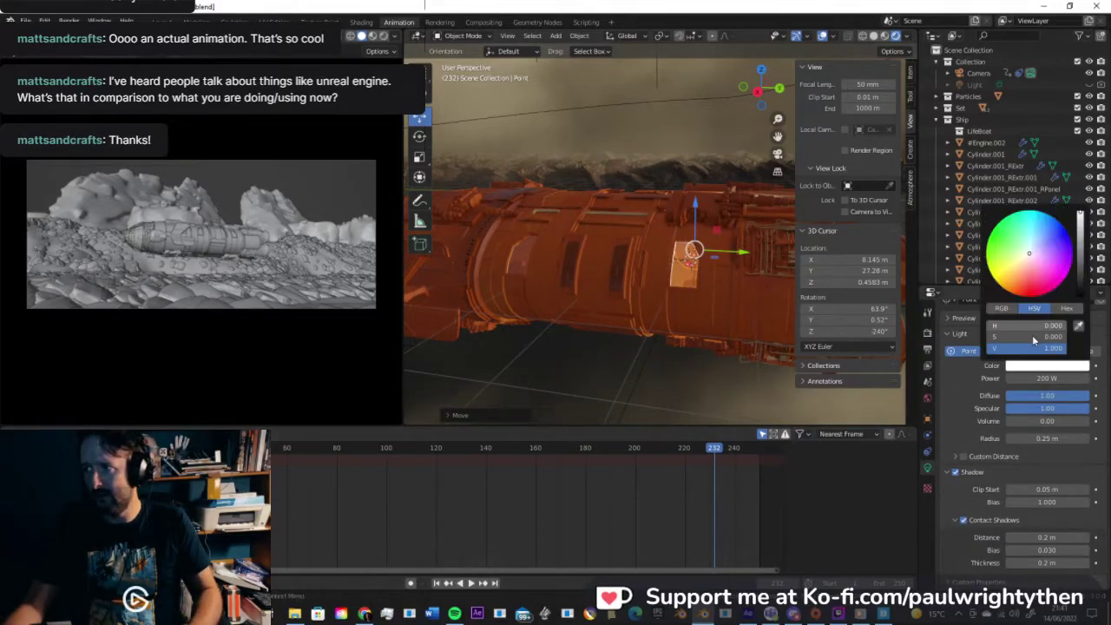
click(1029, 256)
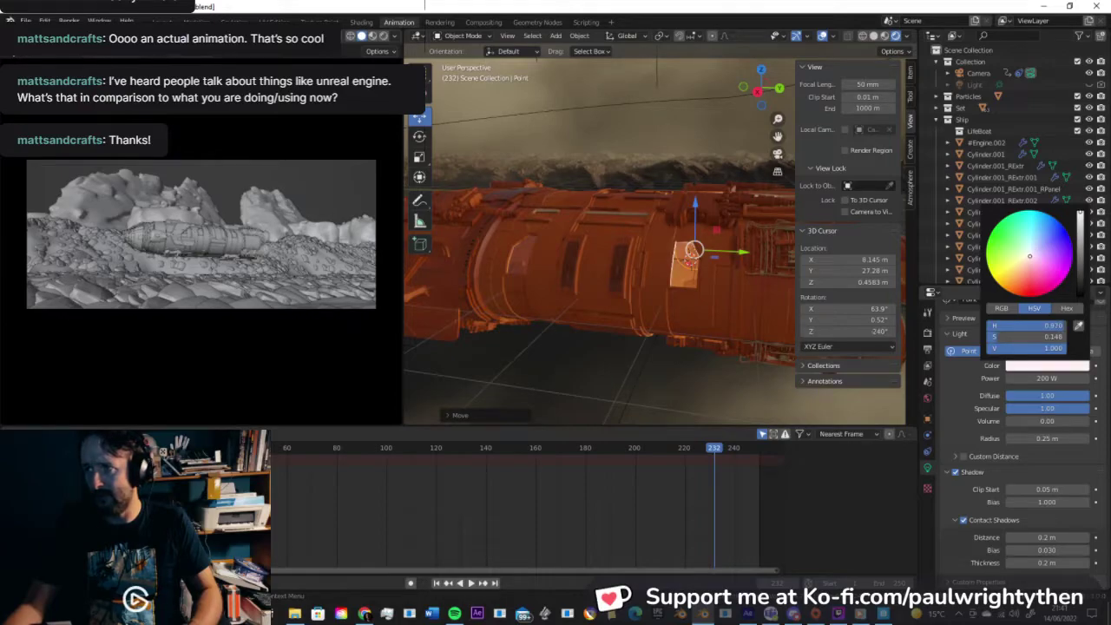
drag(1029, 256, 1017, 276)
Step: Make a linked duplicate of the point light and move it about 1.9 m along Y to the window further forward
key(alt+d)
right_click(746, 259)
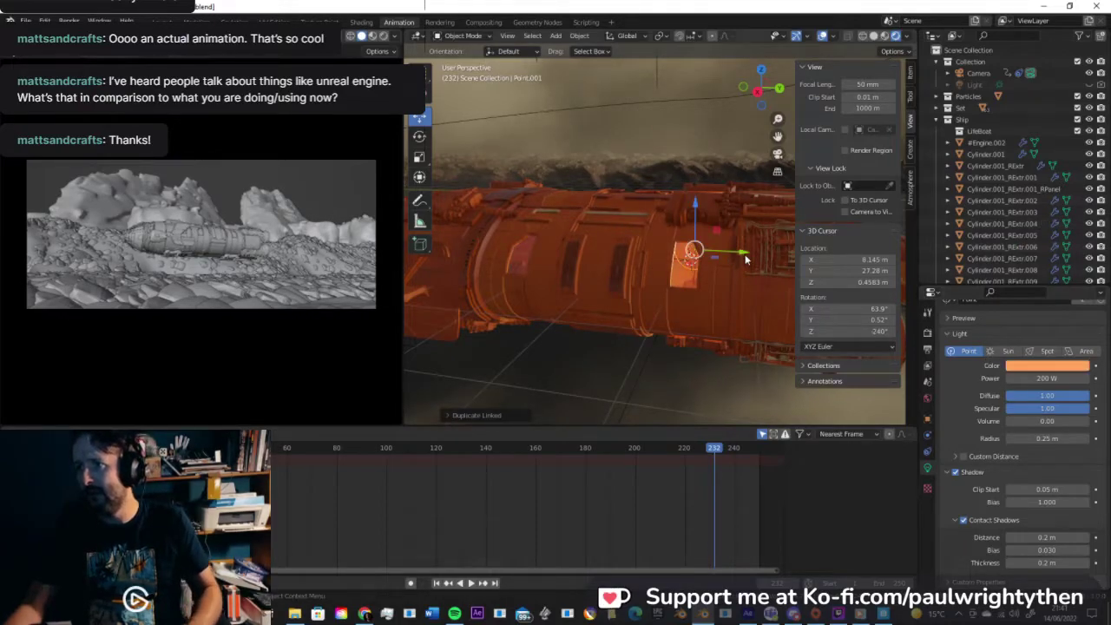
drag(742, 256, 538, 243)
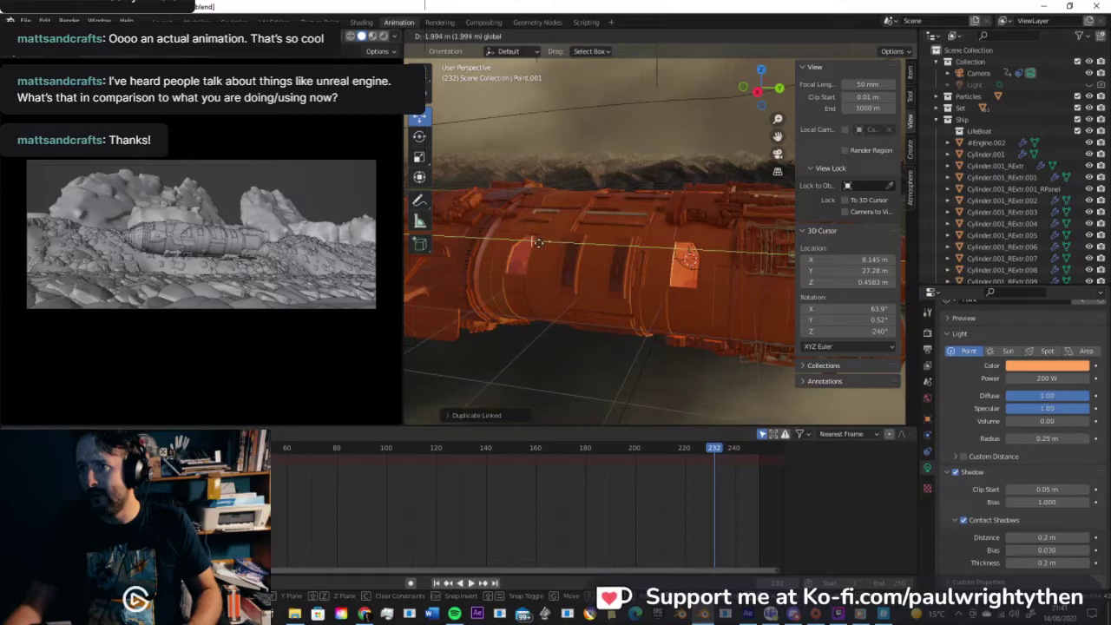
click(538, 243)
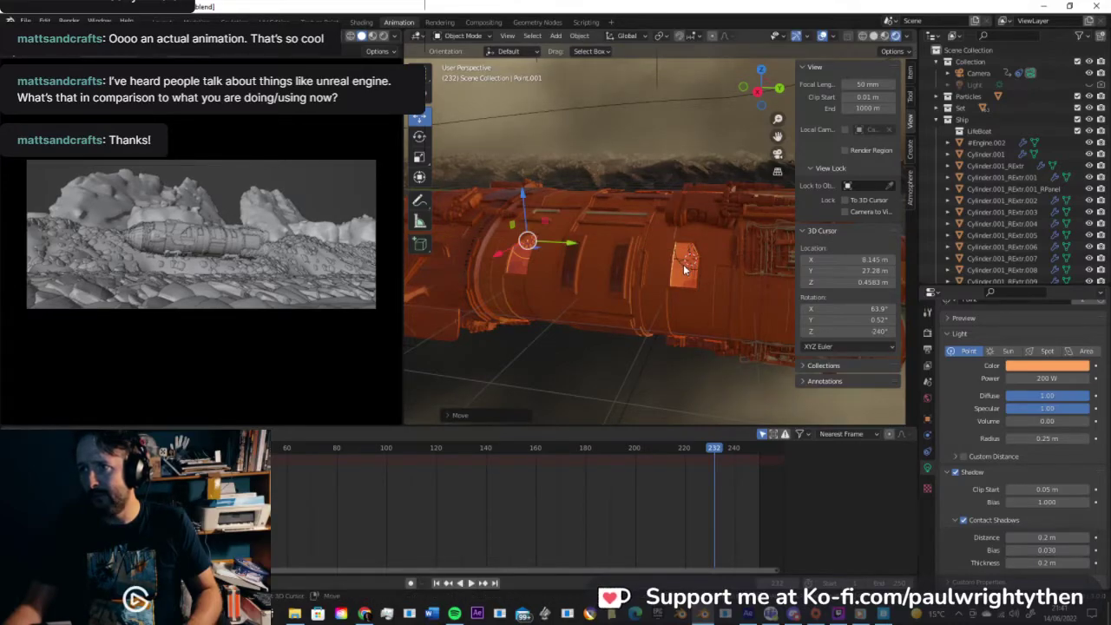
Step: Move Point and Point.001 into the Ship collection and show the camera view in rendered shading
click(683, 264)
click(683, 264)
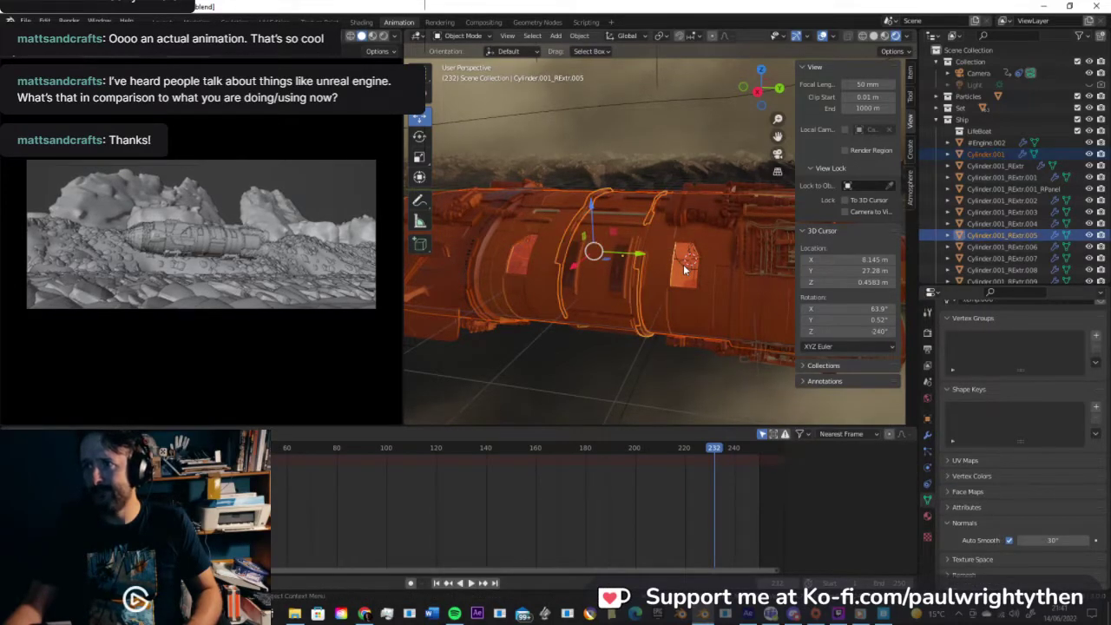
click(683, 264)
click(682, 264)
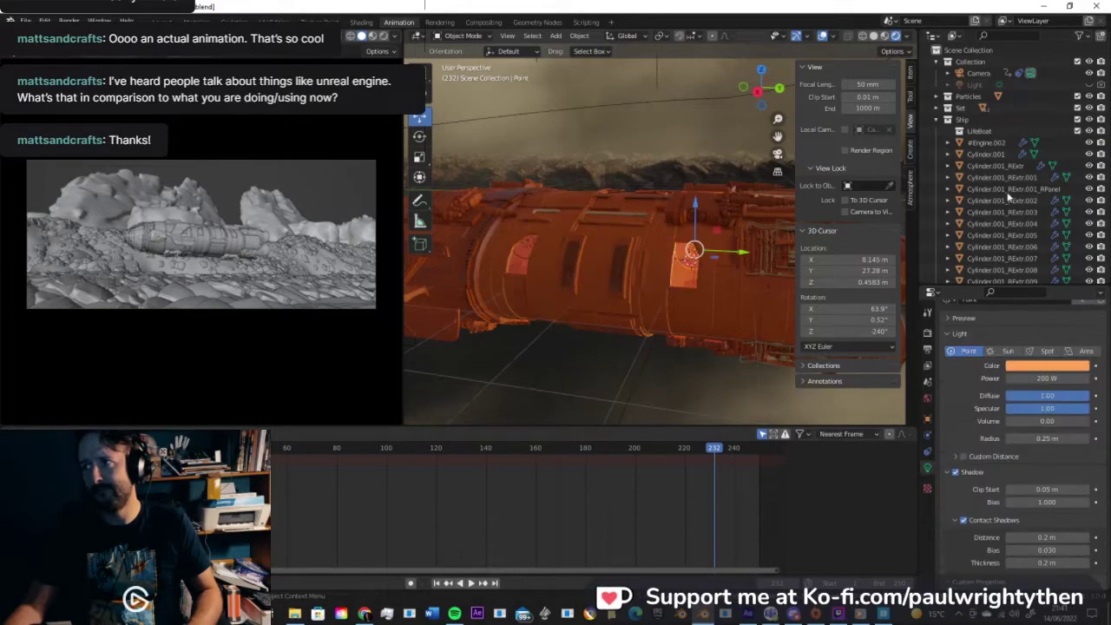
scroll(989, 230, down, 10)
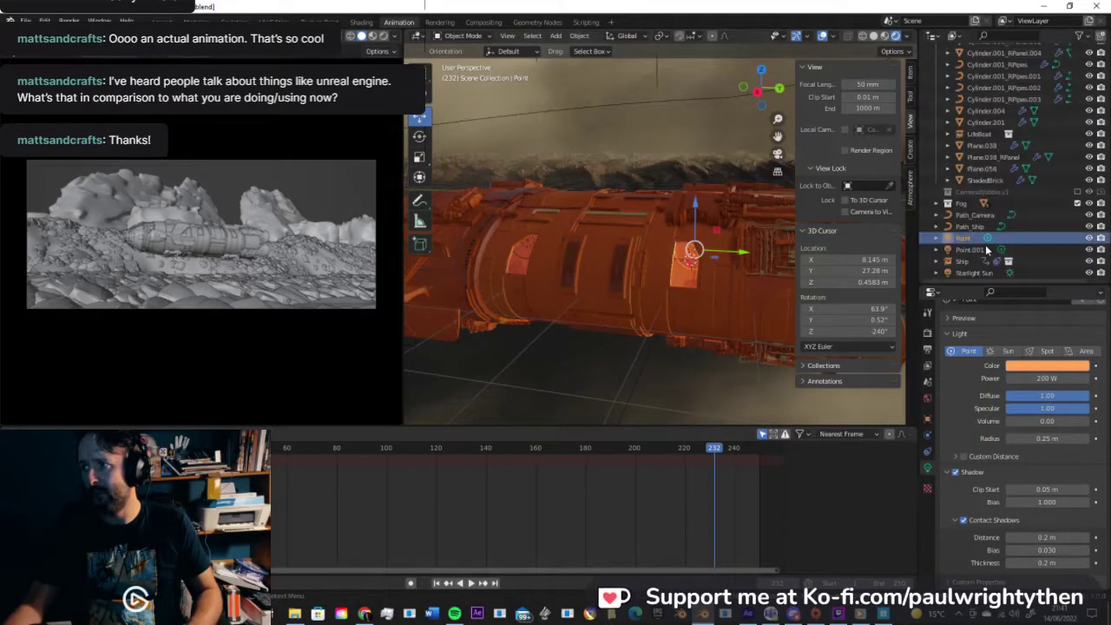
shift+click(969, 250)
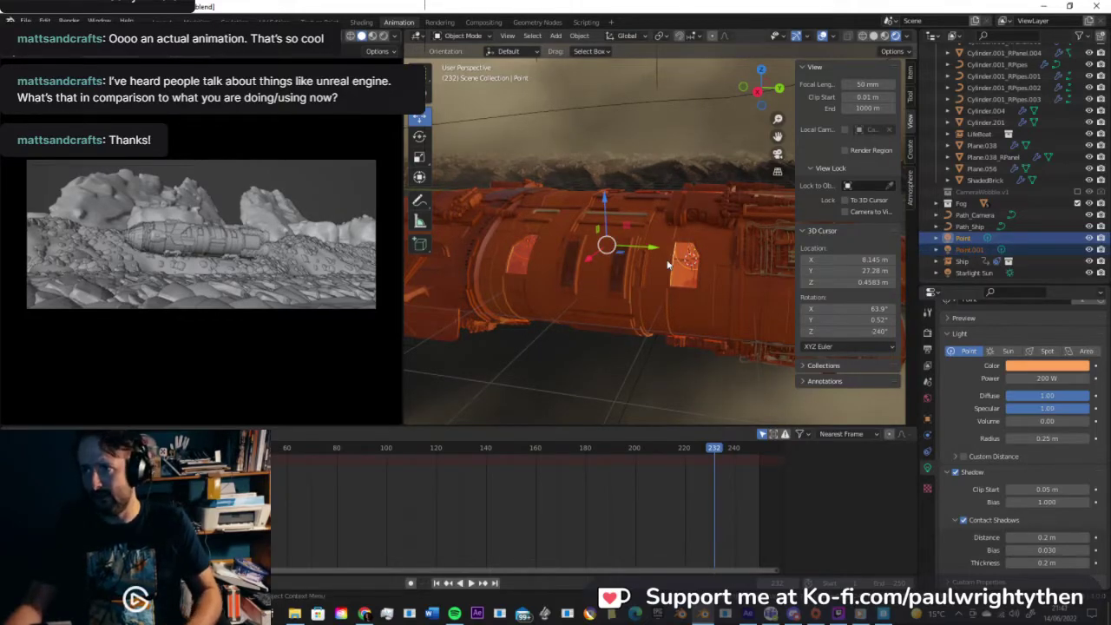
key(m)
mouse_move(653, 322)
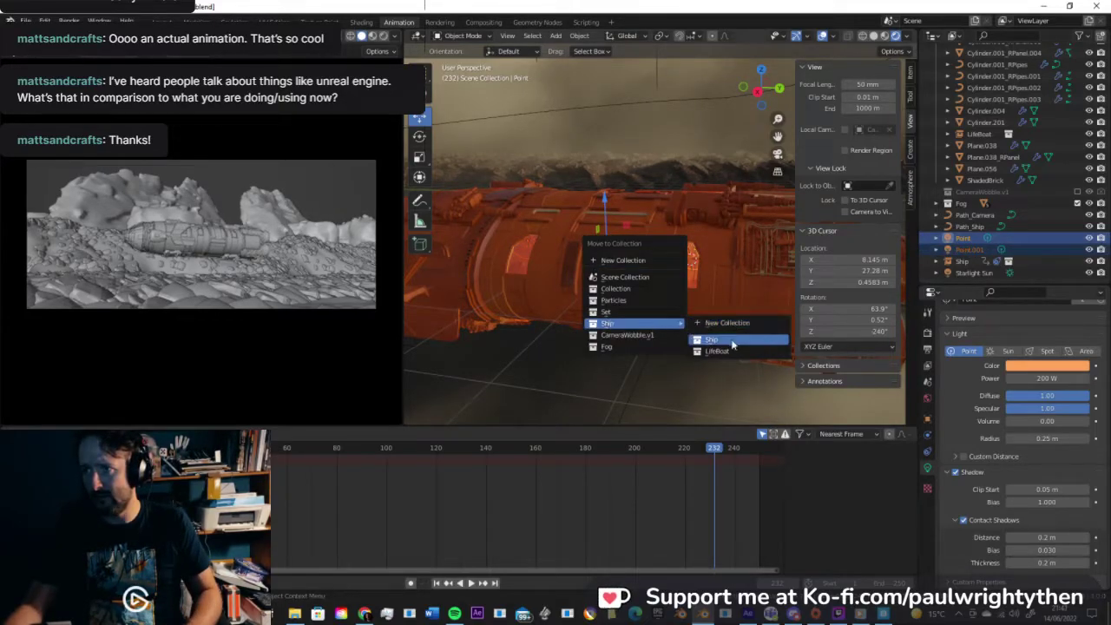
click(732, 343)
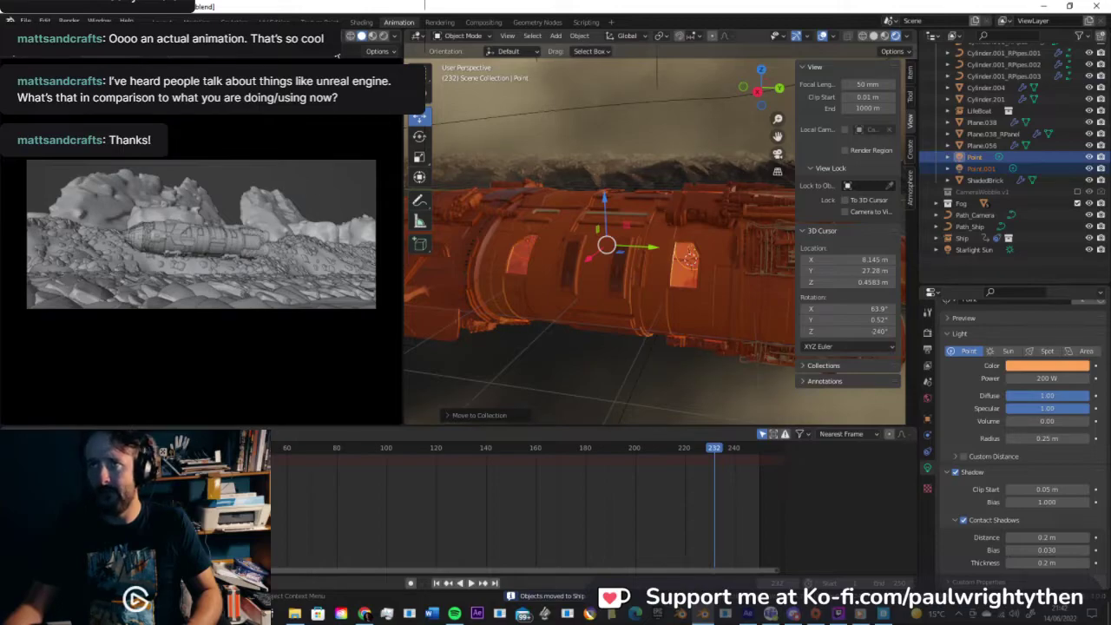
click(383, 38)
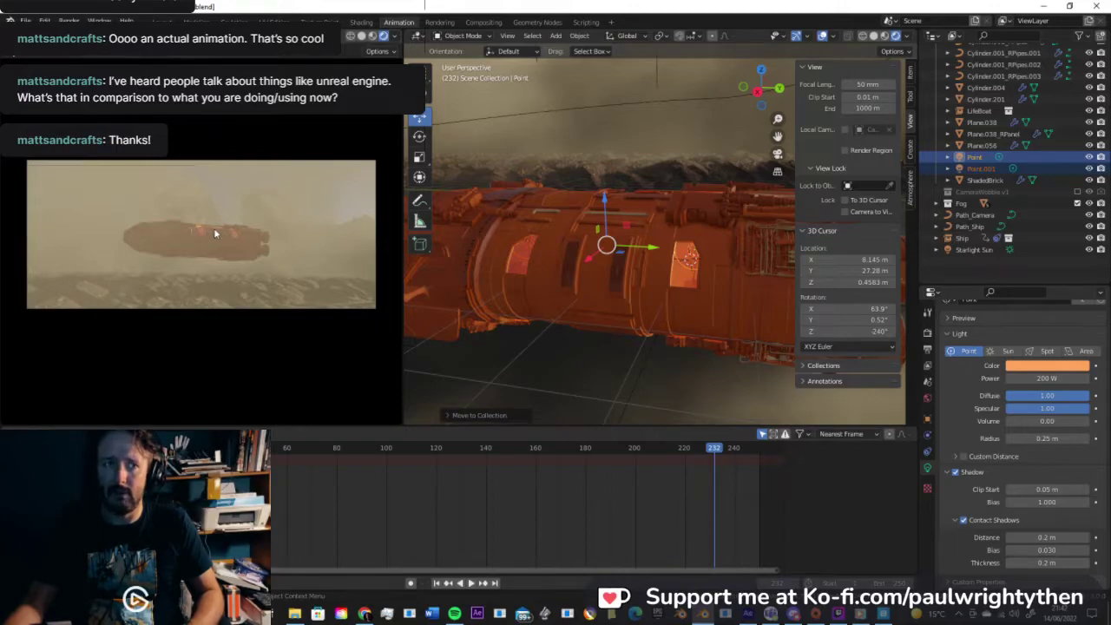
Step: Add a Solidify modifier to the hull Cylinder.001 with a thickness of 0.33 m
click(724, 306)
click(719, 318)
click(691, 316)
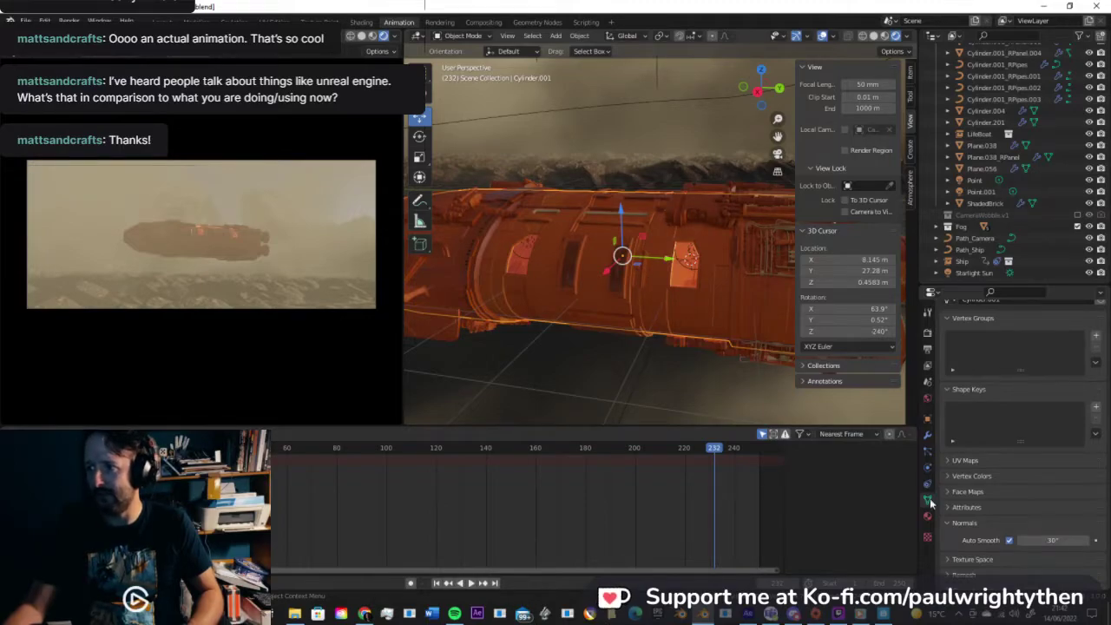
click(928, 436)
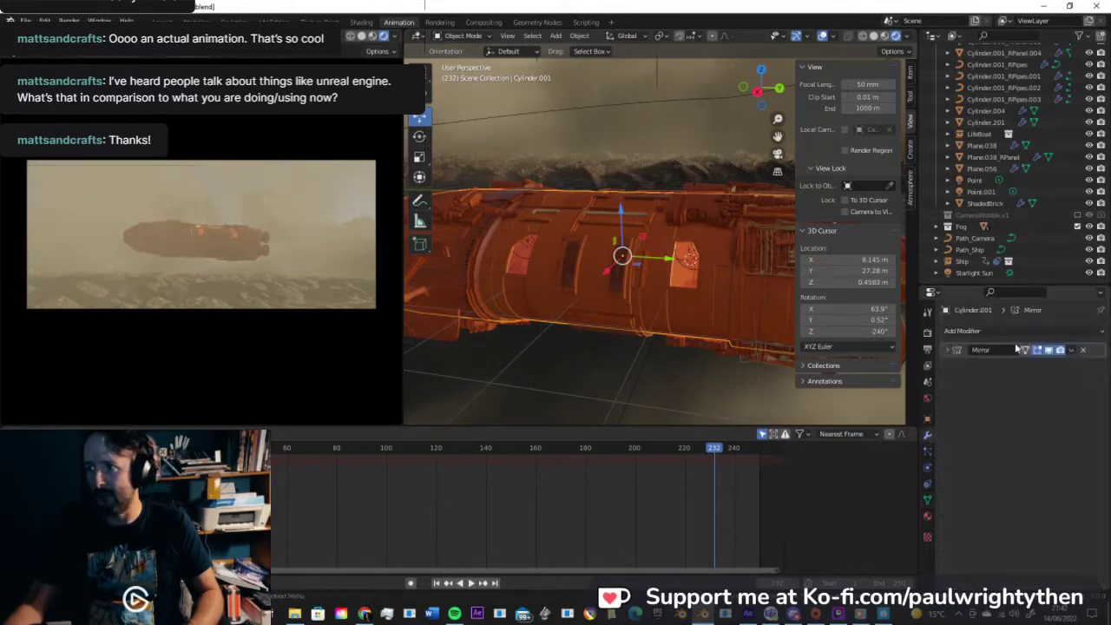
click(977, 329)
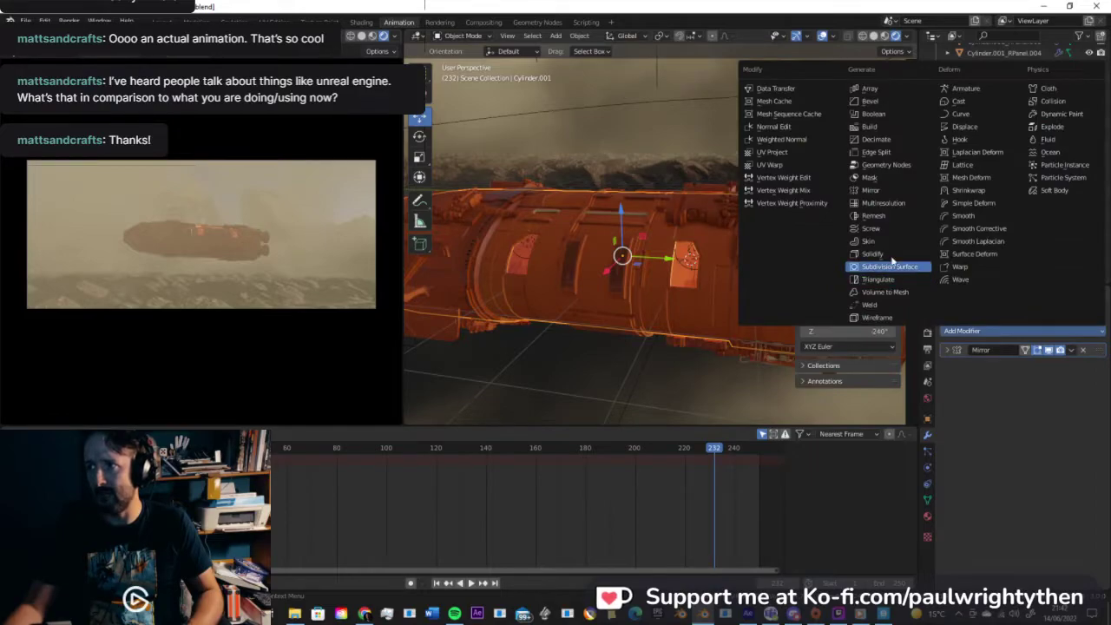
click(891, 256)
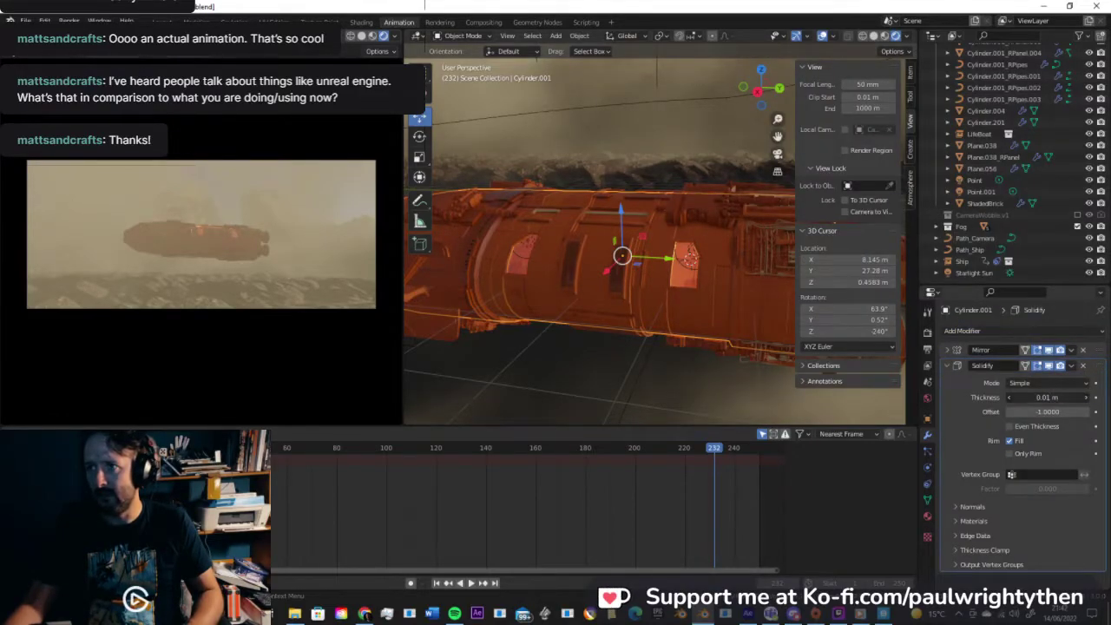
drag(1046, 397, 1071, 397)
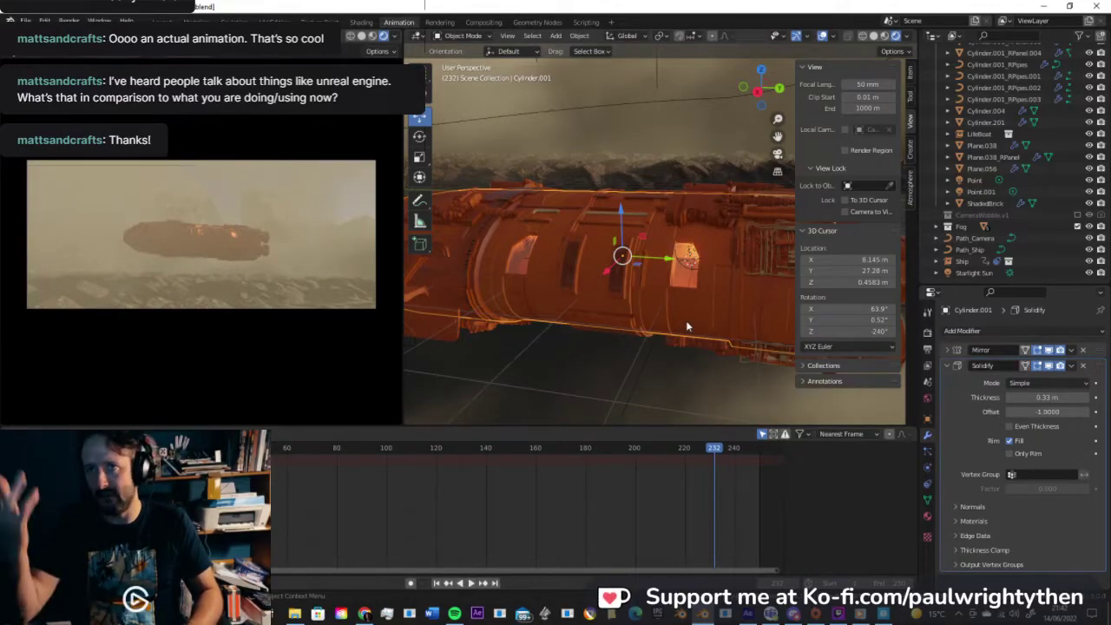
Step: Duplicate Point.001 in solid shading and move the copy about 1 m along X to the ship's centreline
click(527, 242)
middle_drag(676, 225, 638, 196)
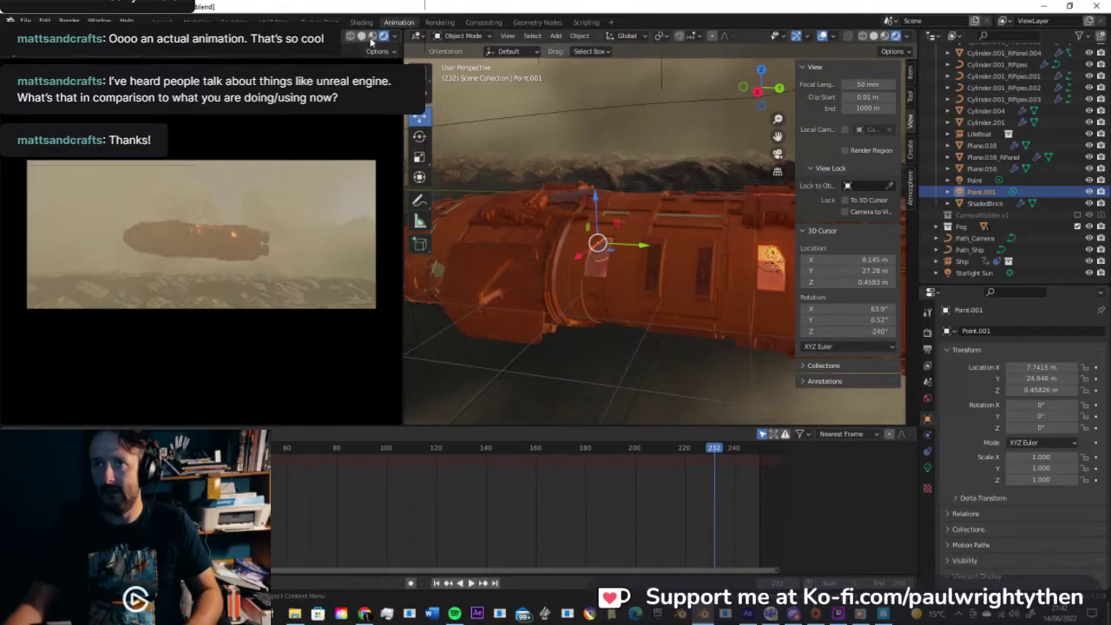
click(872, 36)
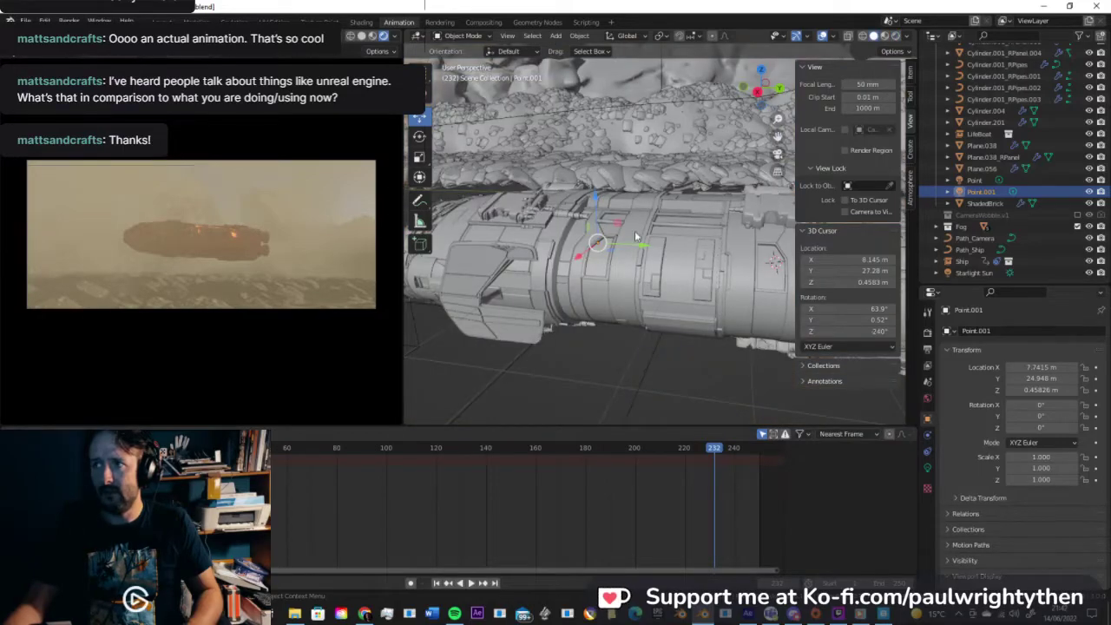
middle_drag(635, 236, 623, 345)
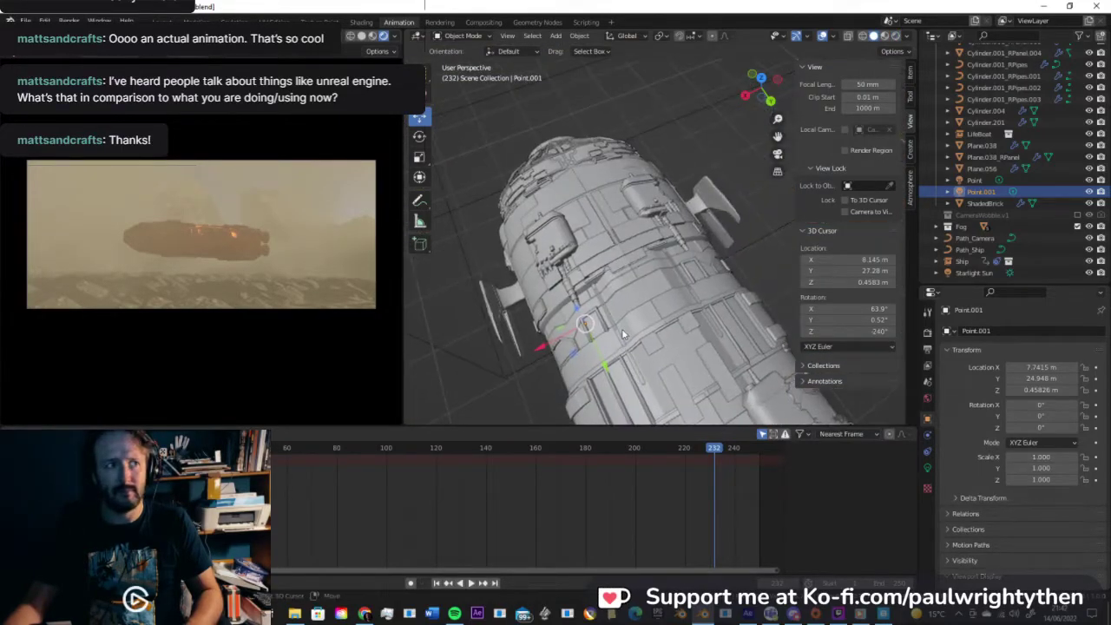
key(shift+d)
right_click(625, 327)
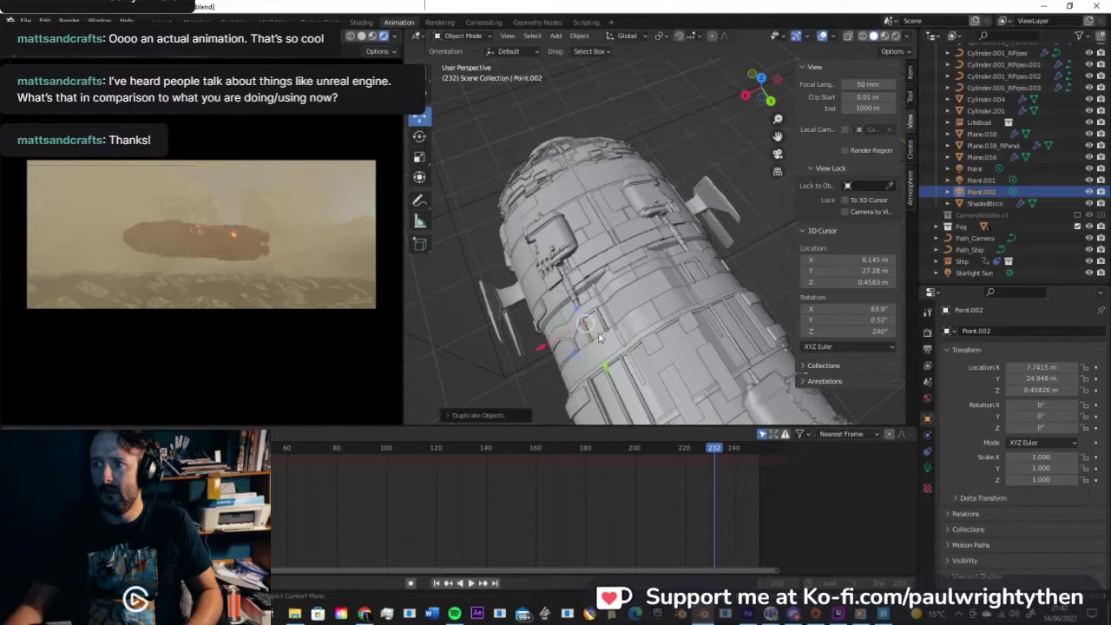
key(g)
key(x)
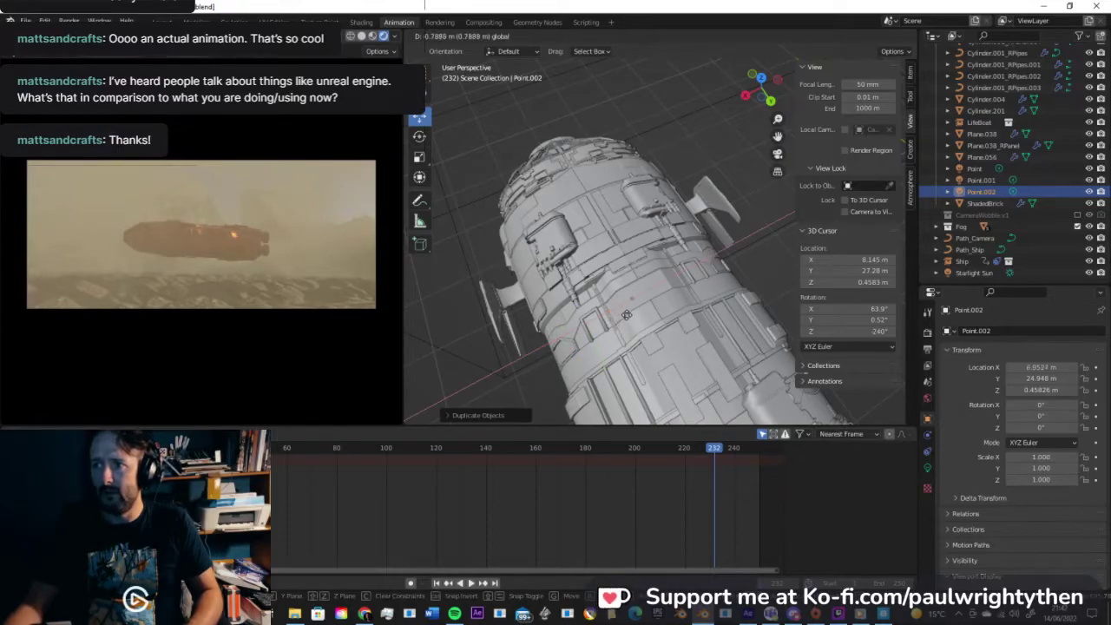
click(662, 331)
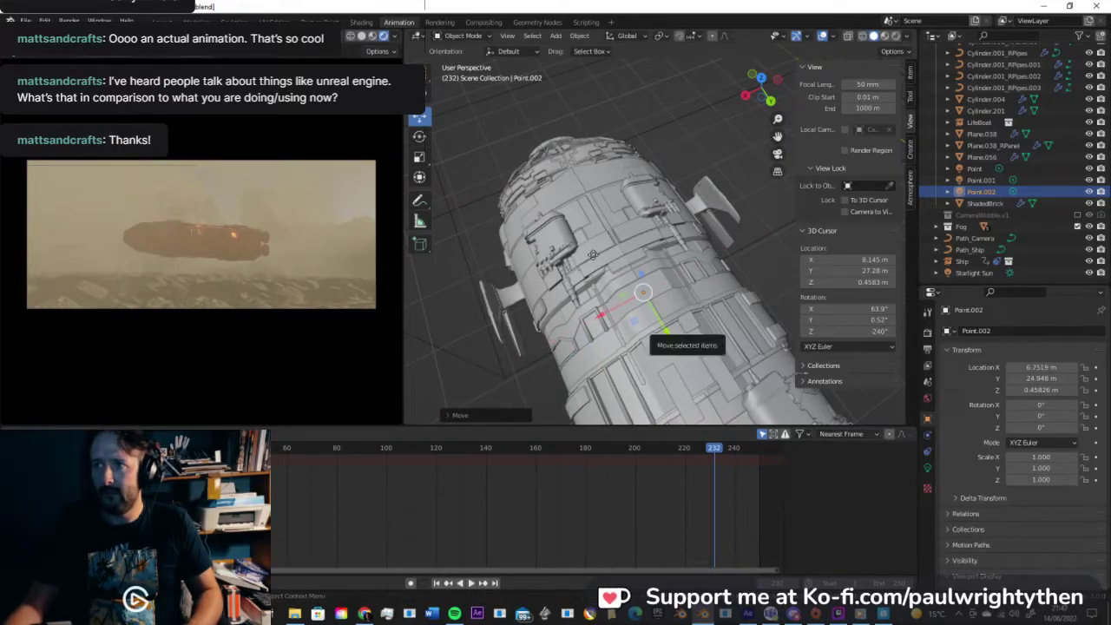
Step: Move the duplicated light about 3.15 m along Y into the ship's nose
key(g)
key(y)
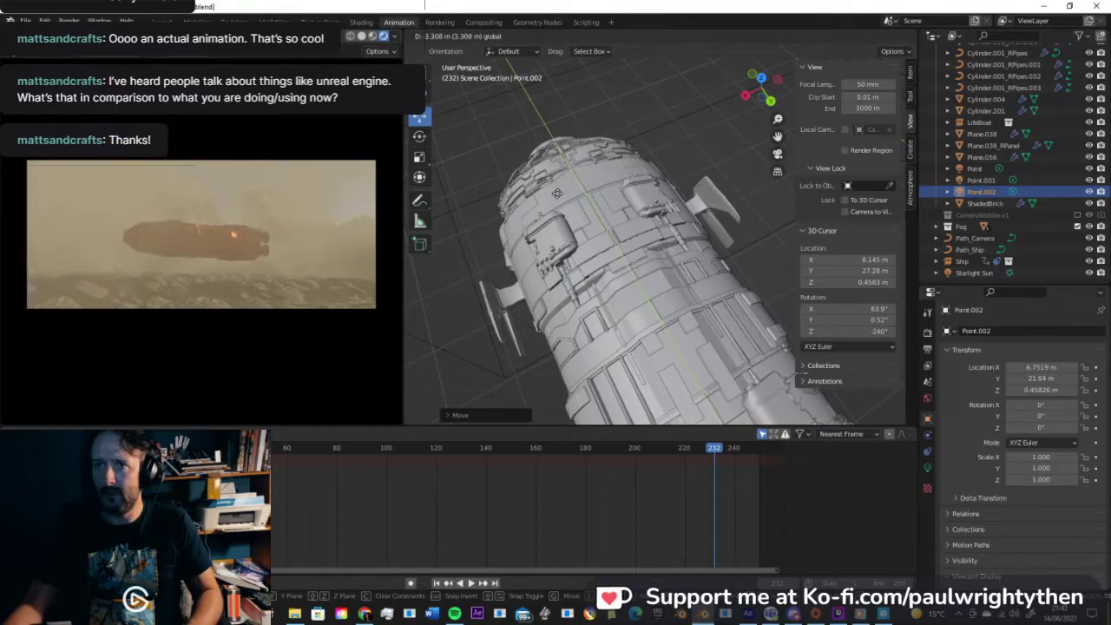
click(588, 189)
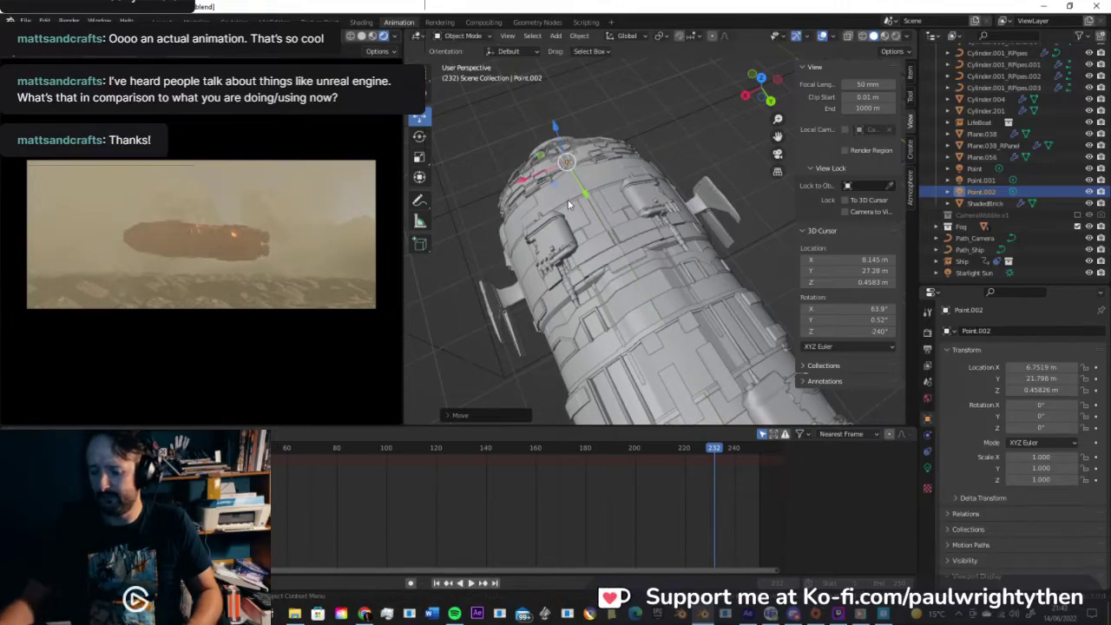
Step: Reposition Point.002 along Z inside the ship's nose and set its light power to 314.3 W
key(KP_Decimal)
middle_drag(587, 227, 670, 178)
key(g)
key(z)
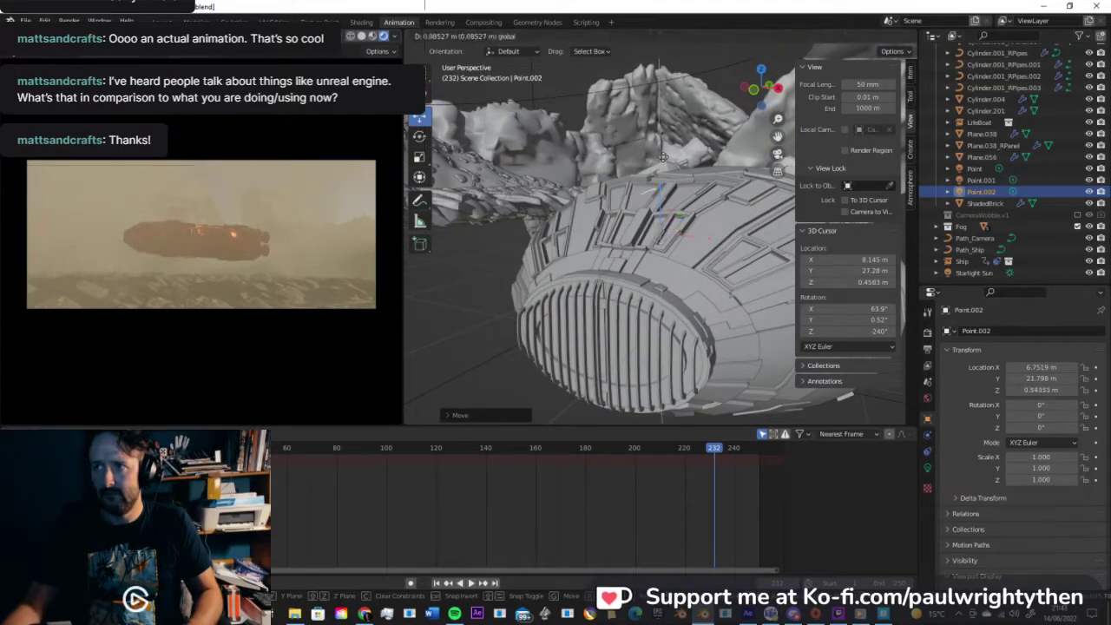
click(690, 183)
middle_drag(697, 191, 666, 217)
click(927, 467)
drag(1041, 409, 590, 442)
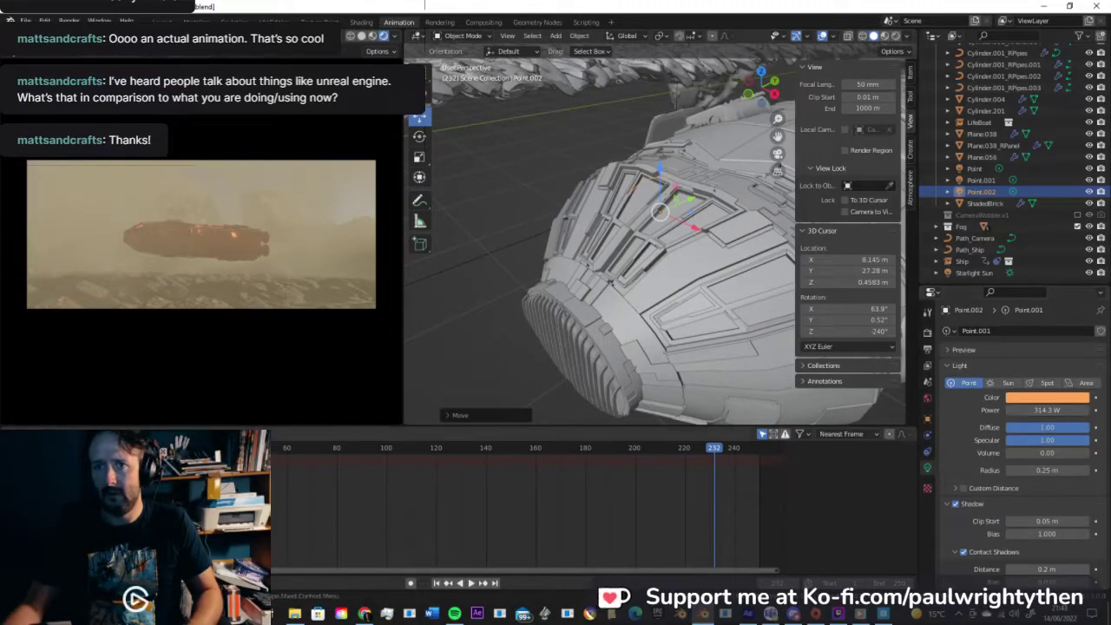
Step: Play parts of the fly-by and examine the nose windows' glow in rendered shading, ending back in solid shading
click(142, 448)
key(space)
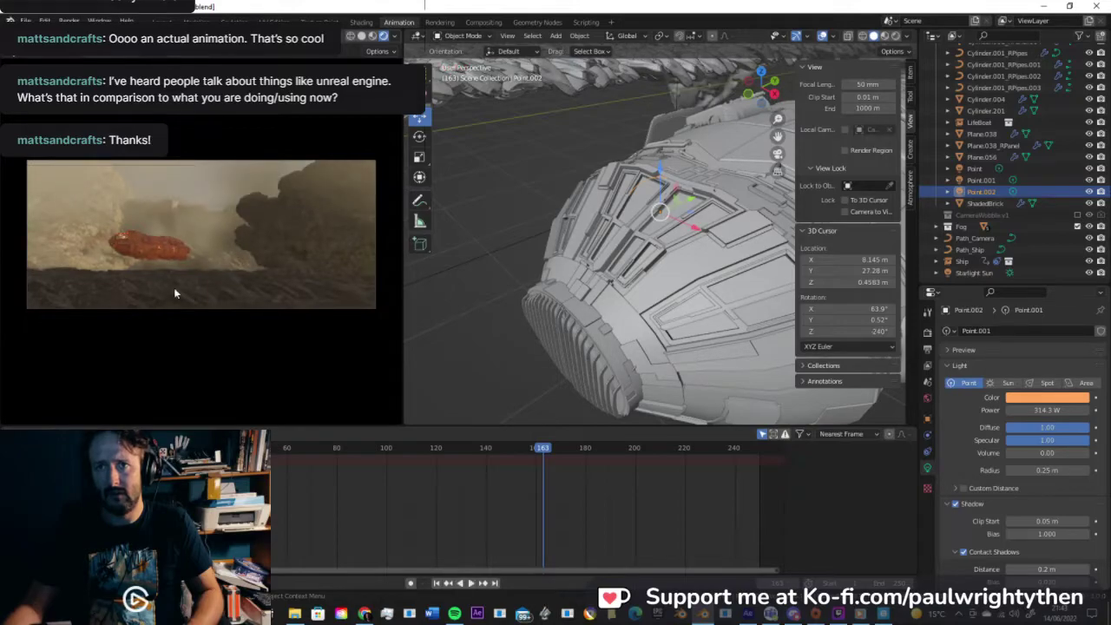
click(896, 35)
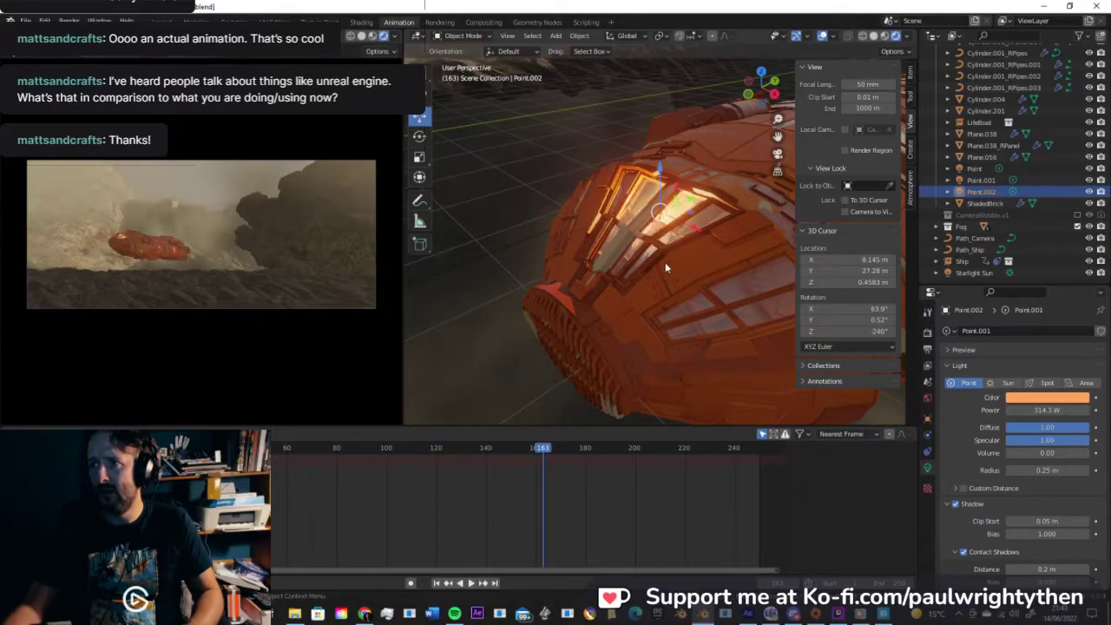
middle_drag(758, 265, 707, 242)
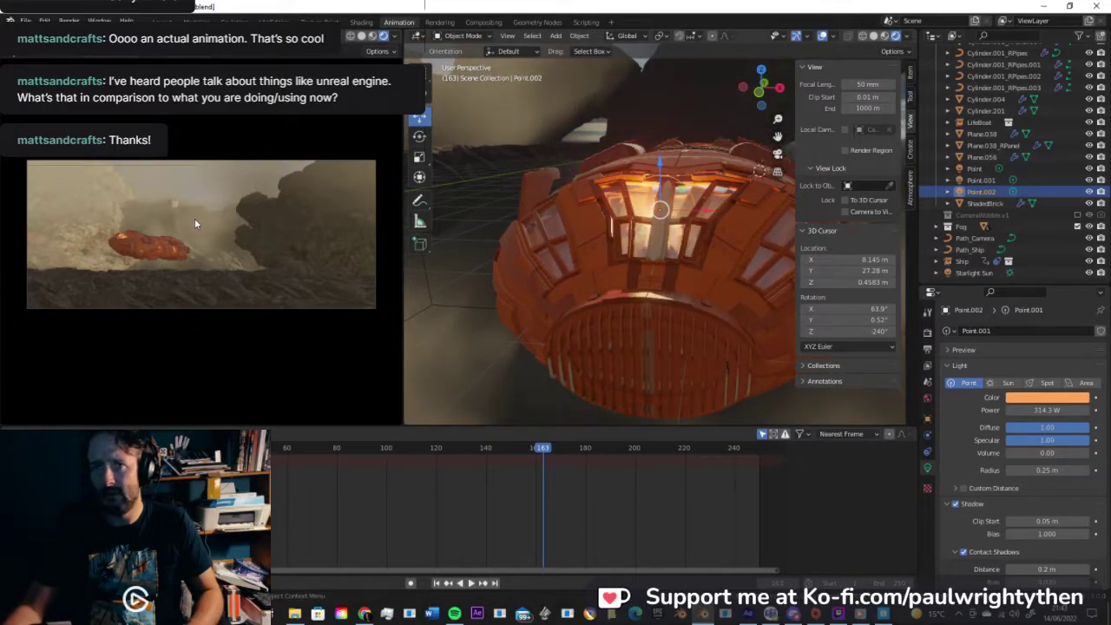
key(space)
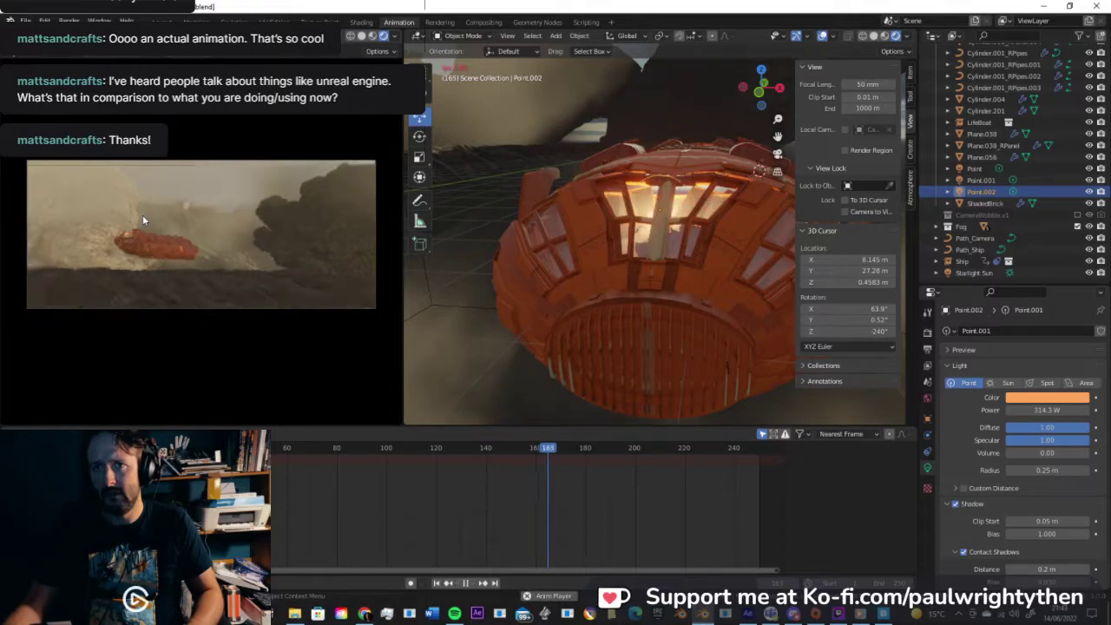
key(space)
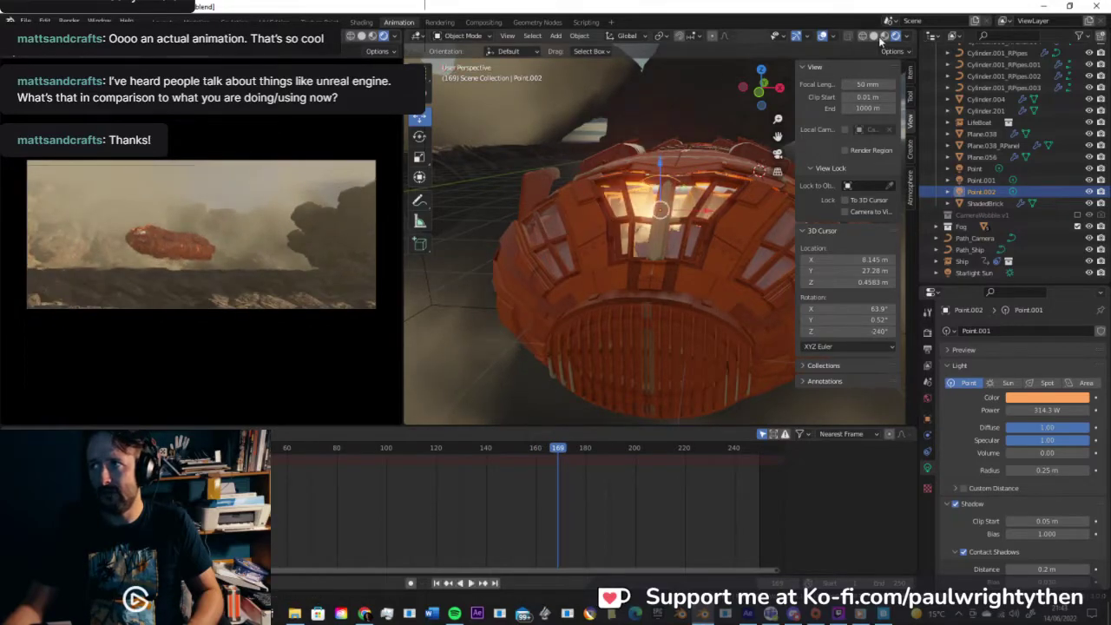
click(873, 36)
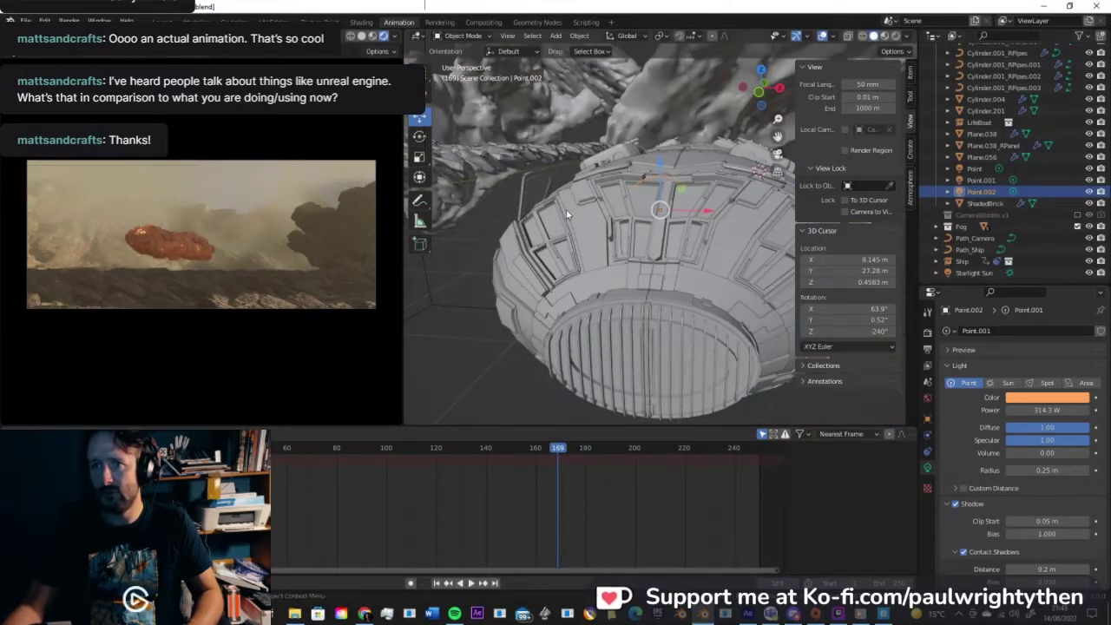
Step: Play the fly-by through to its opening shot and save the FlyBy002 file
key(space)
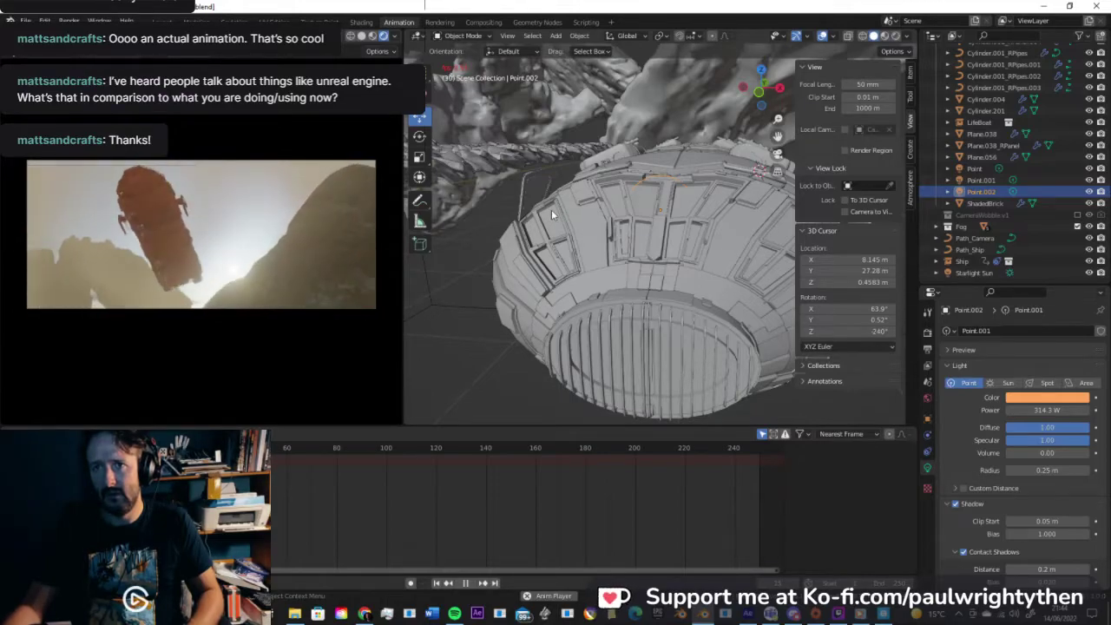
key(space)
key(ctrl+s)
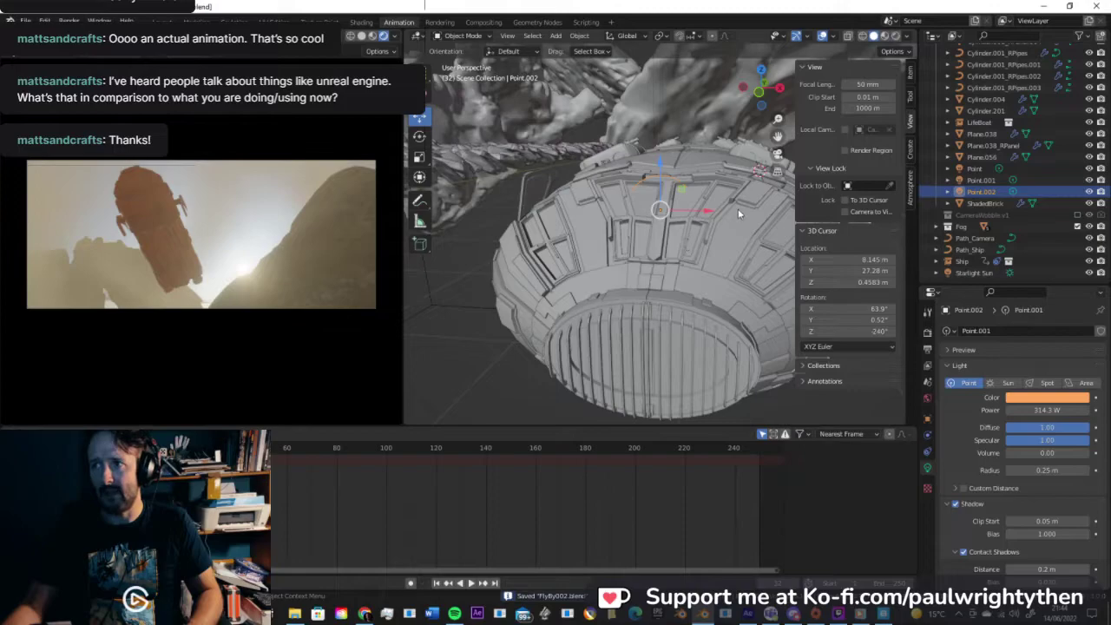
Step: Place the 3D cursor on an upper rear engine of the ship and add an area light there
middle_drag(680, 231, 498, 243)
scroll(619, 253, down, 9)
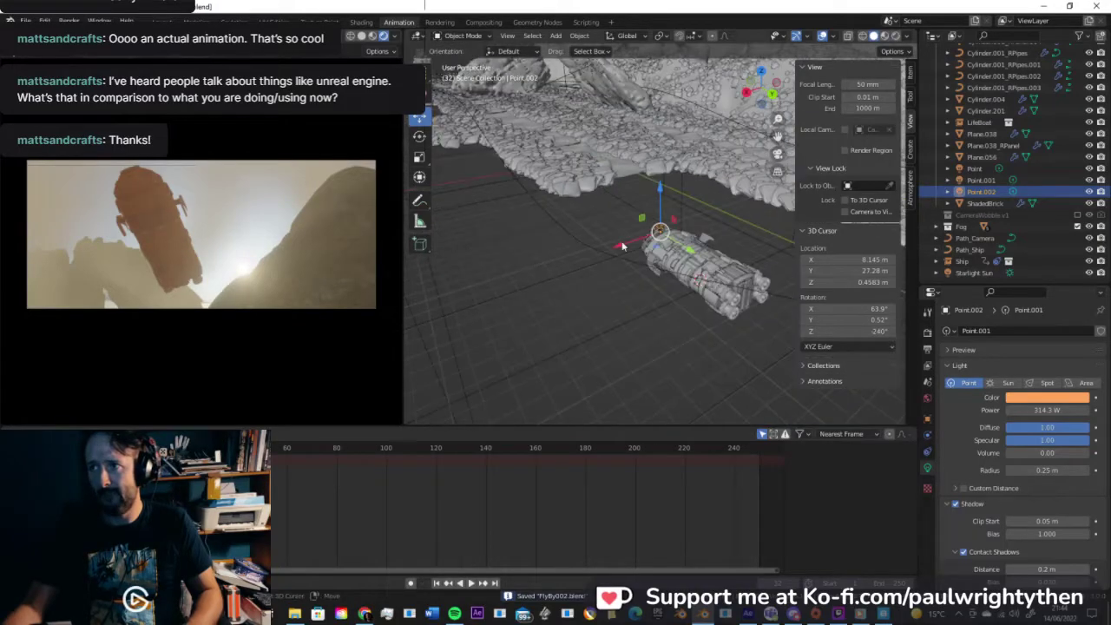
shift+middle_drag(655, 259, 556, 218)
scroll(630, 254, up, 9)
shift+middle_drag(491, 244, 697, 246)
middle_drag(632, 264, 664, 267)
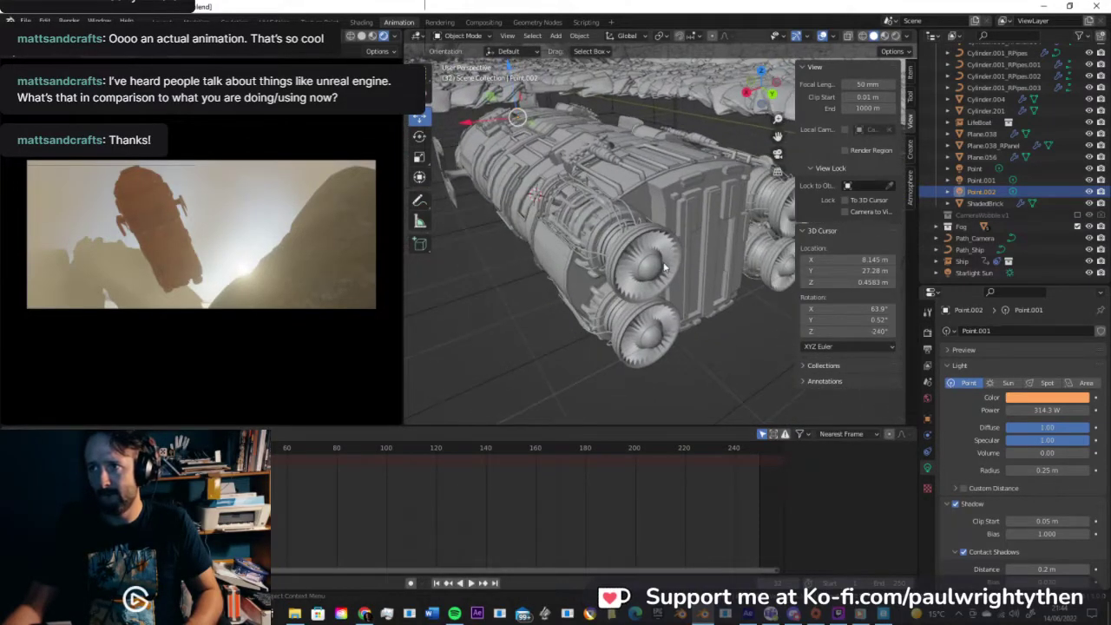
shift+right_click(657, 274)
key(shift+a)
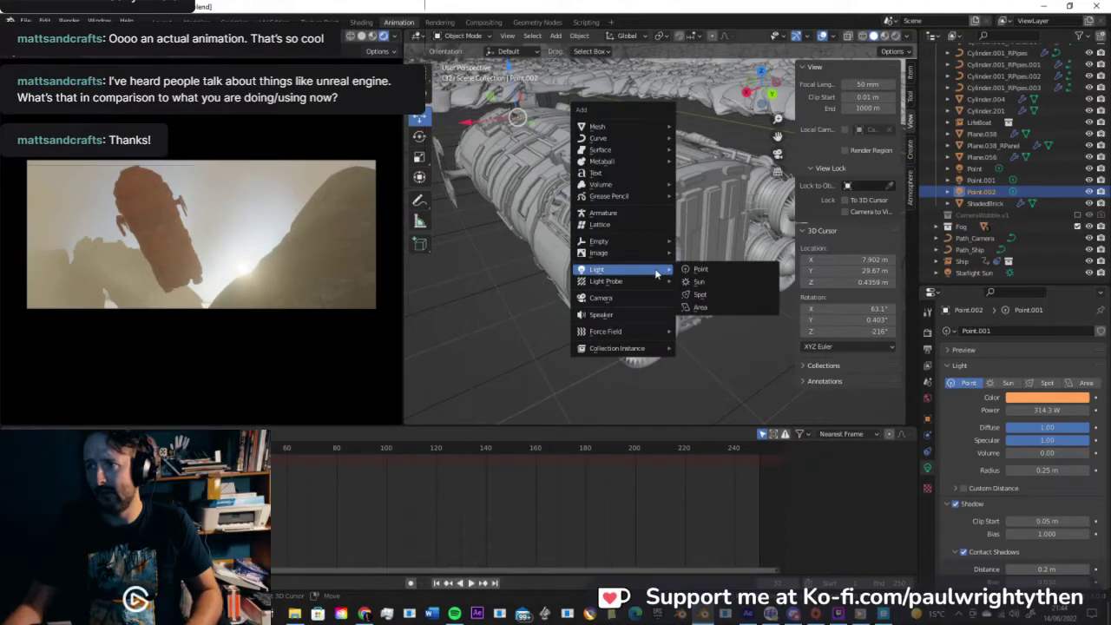
click(716, 310)
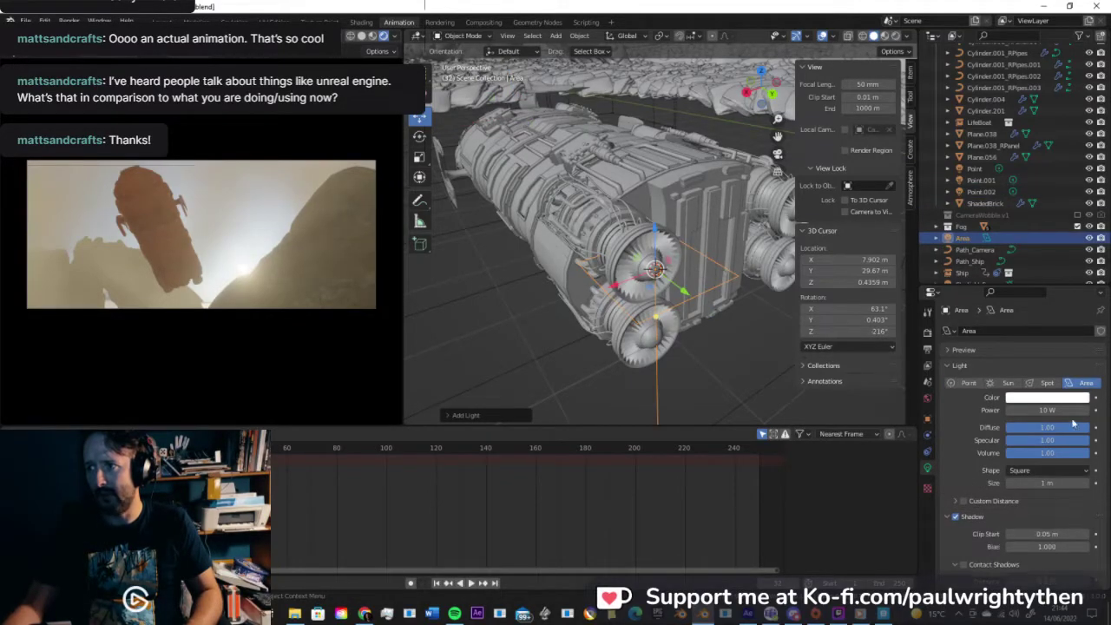
Step: Rotate the area light 90° about the global X axis so it shines backwards out of the engine
key(r)
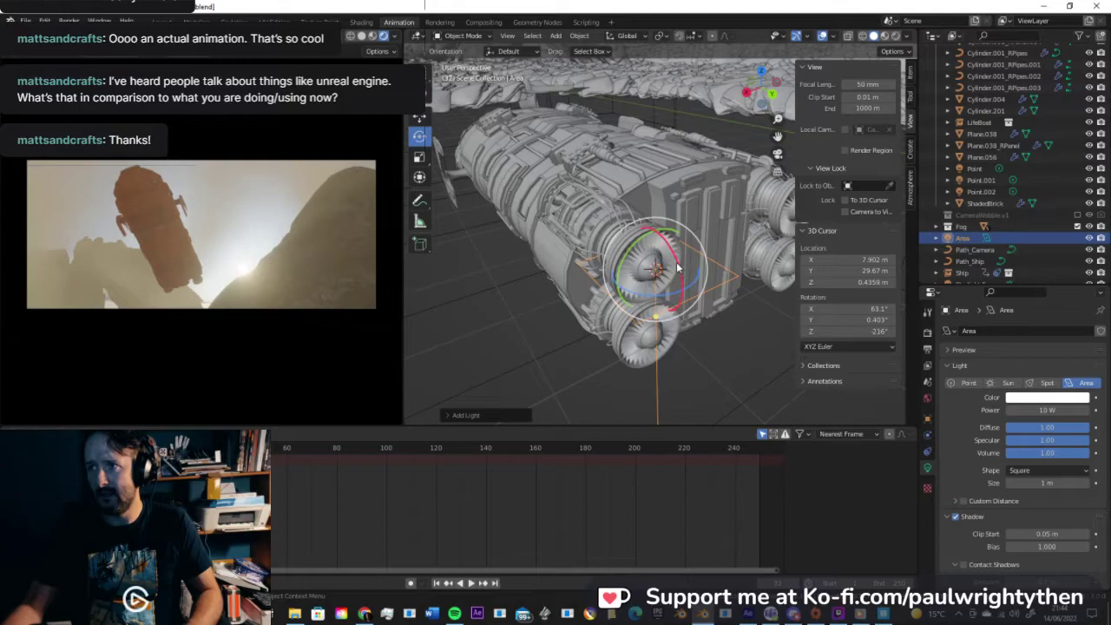
key(x)
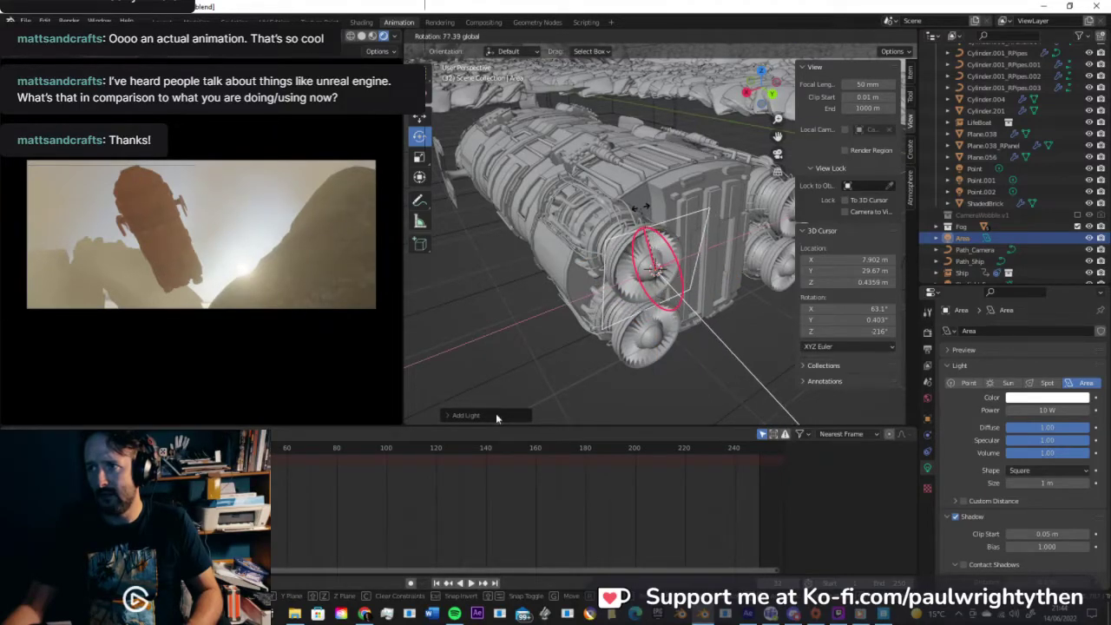
click(480, 414)
click(490, 415)
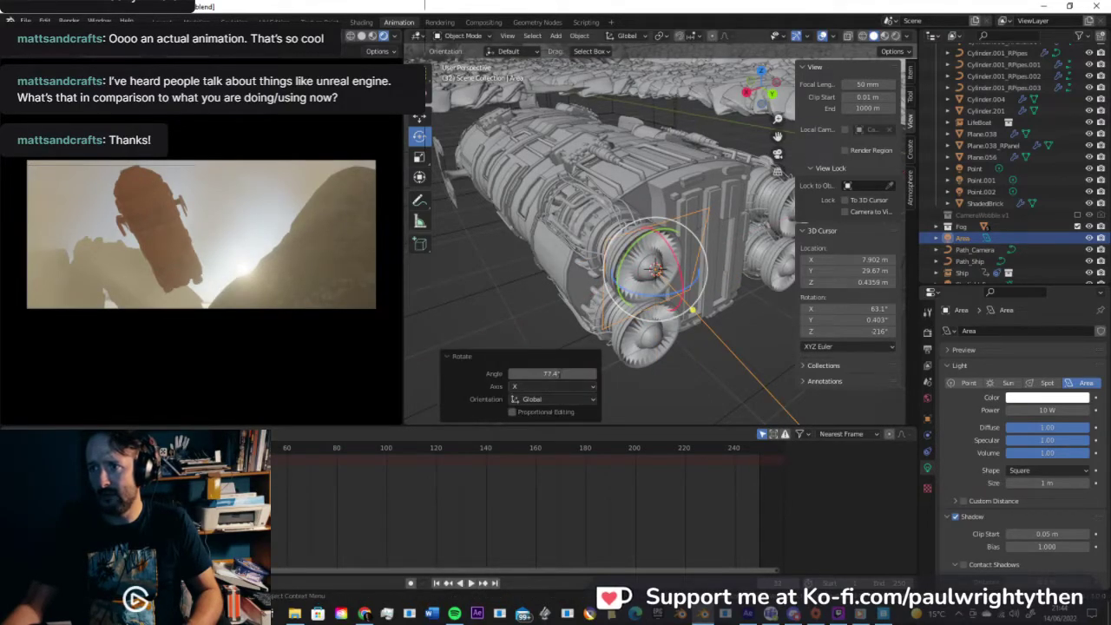
click(559, 375)
text(90)
key(Return)
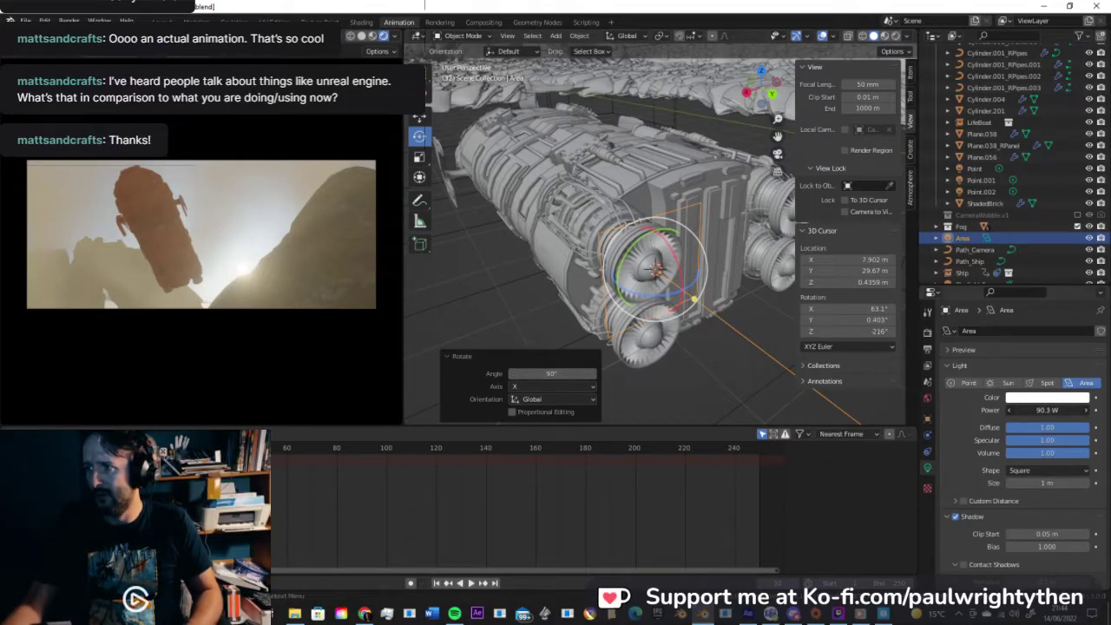
Step: Give the area light a cyan colour and 91.4 W power, and move it into the Ship collection
click(1044, 398)
click(1042, 296)
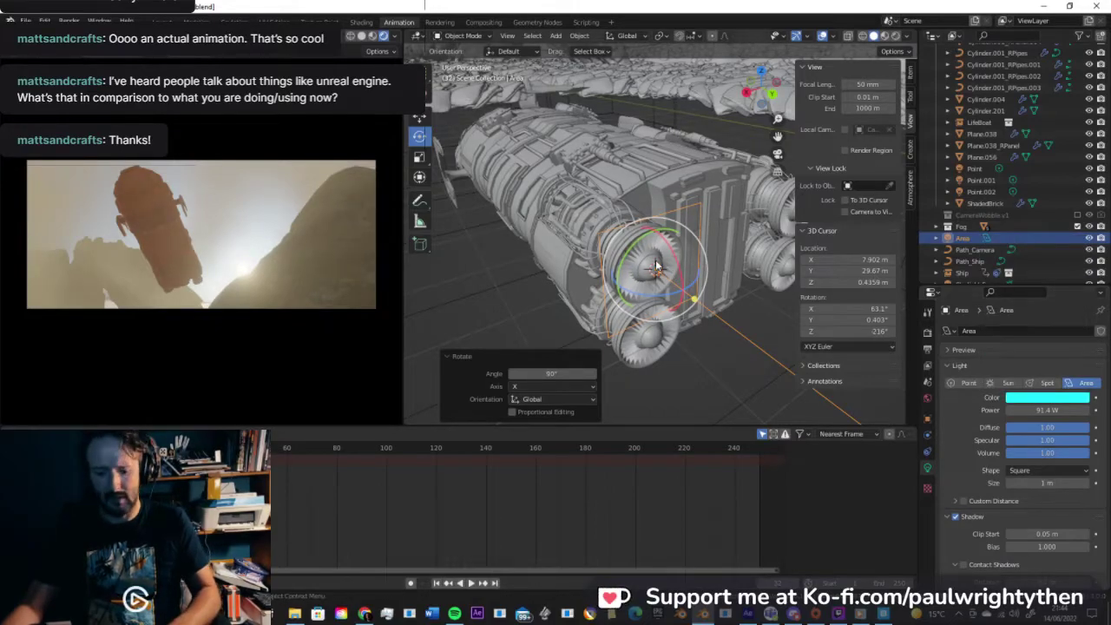
key(m)
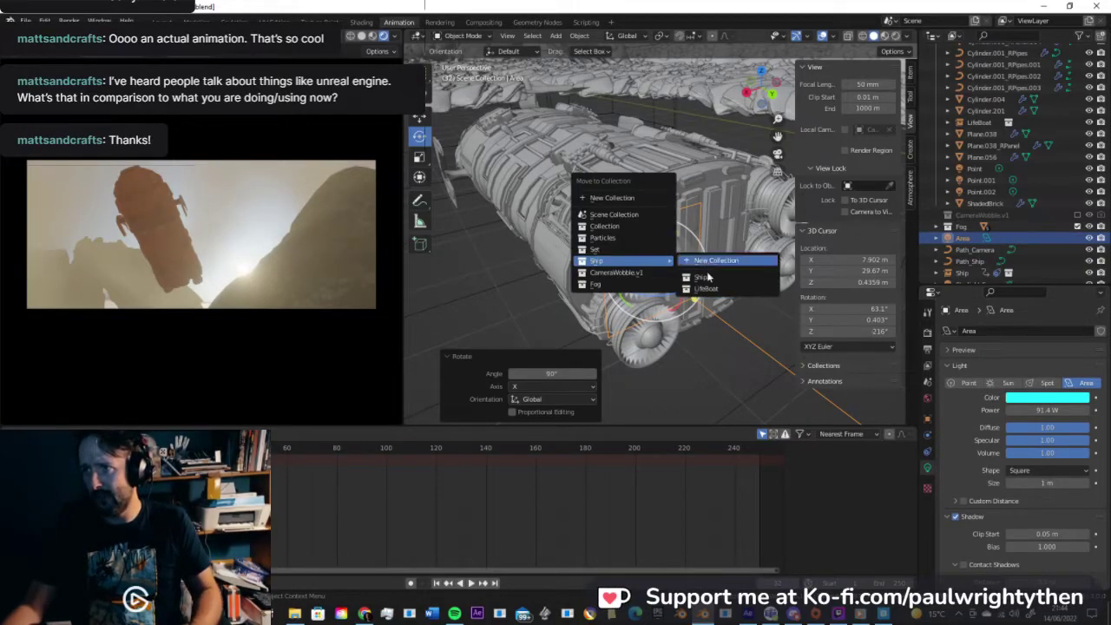
click(704, 277)
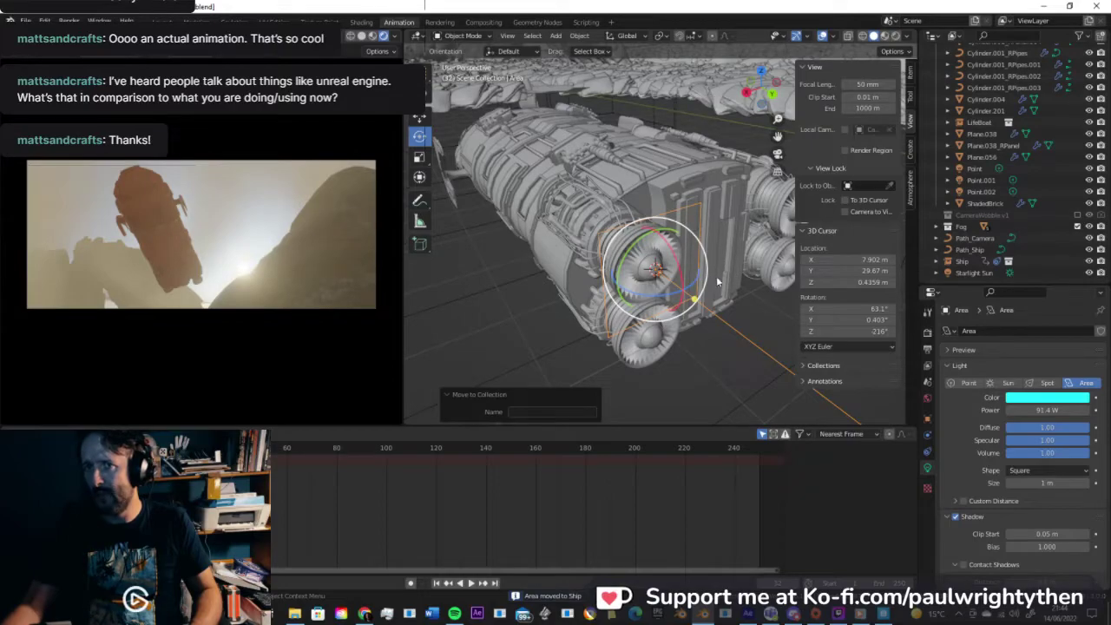
Step: Move the area light about -0.155 m along Y into the engine and check its glow in rendered shading
middle_drag(722, 282, 655, 268)
click(419, 116)
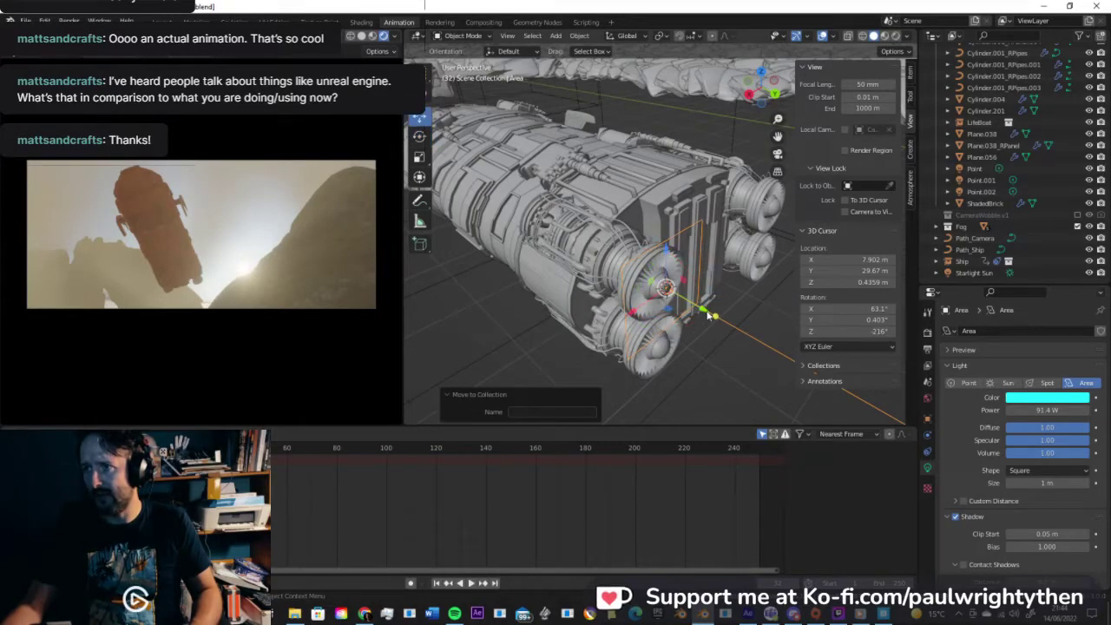
drag(714, 316, 693, 309)
middle_drag(682, 274, 597, 161)
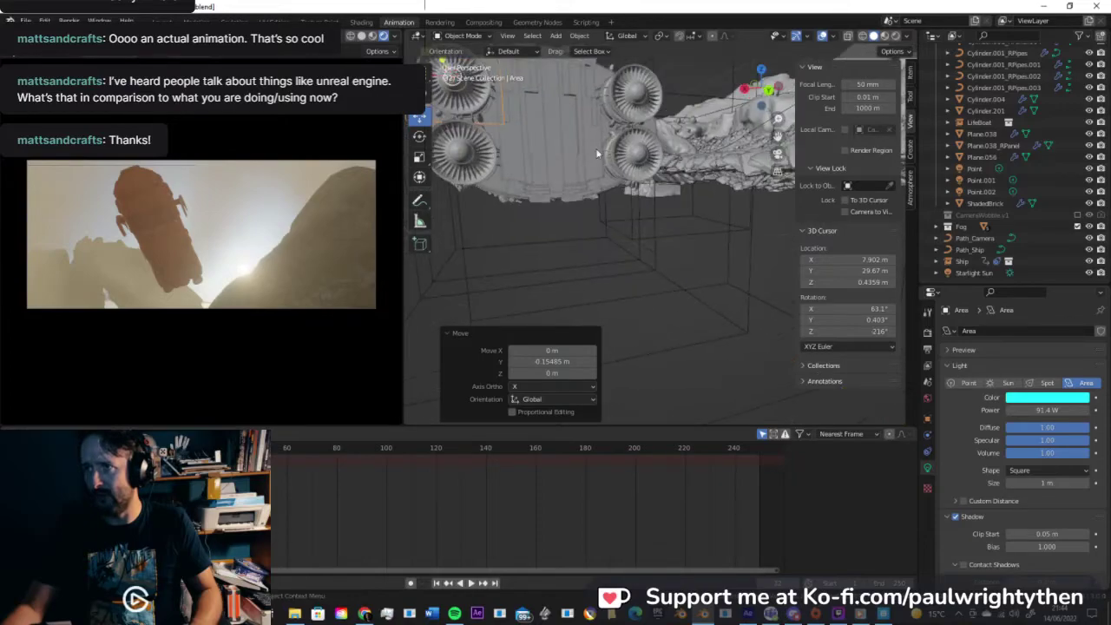
click(895, 37)
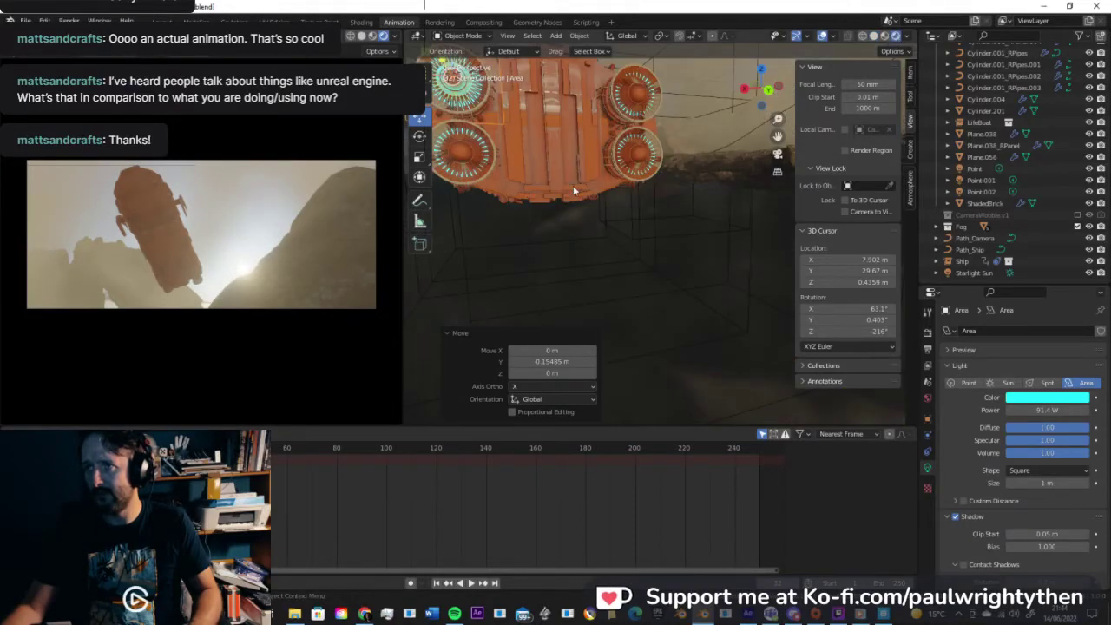
middle_drag(619, 229, 625, 329)
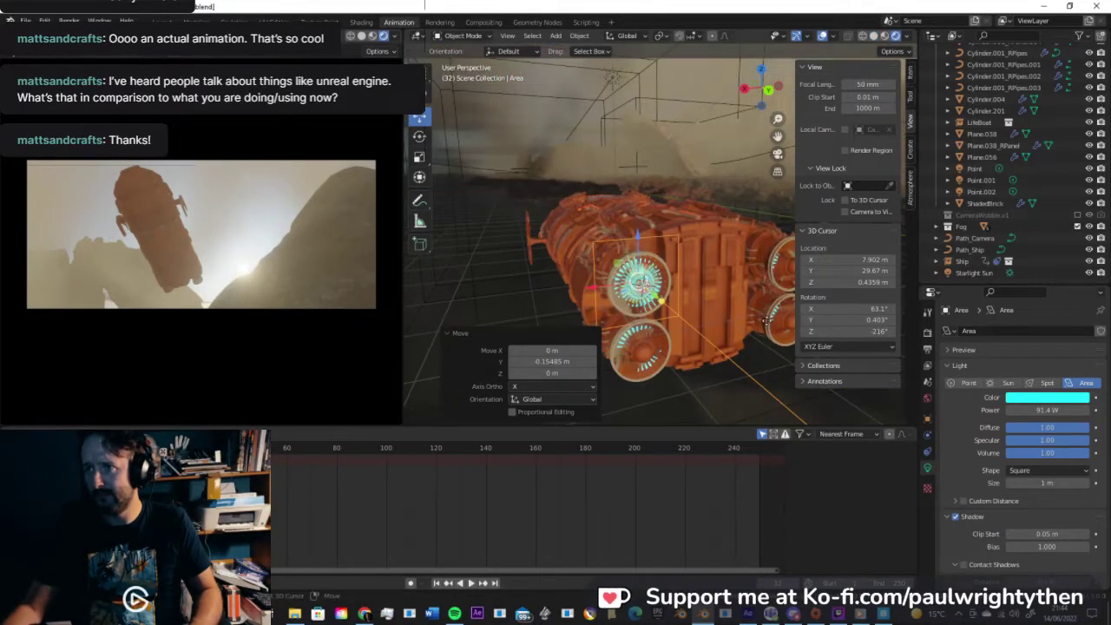
Step: Return to solid shading, save the file, and give the area light contact shadows and a size of 0.57 m
click(874, 37)
key(ctrl+s)
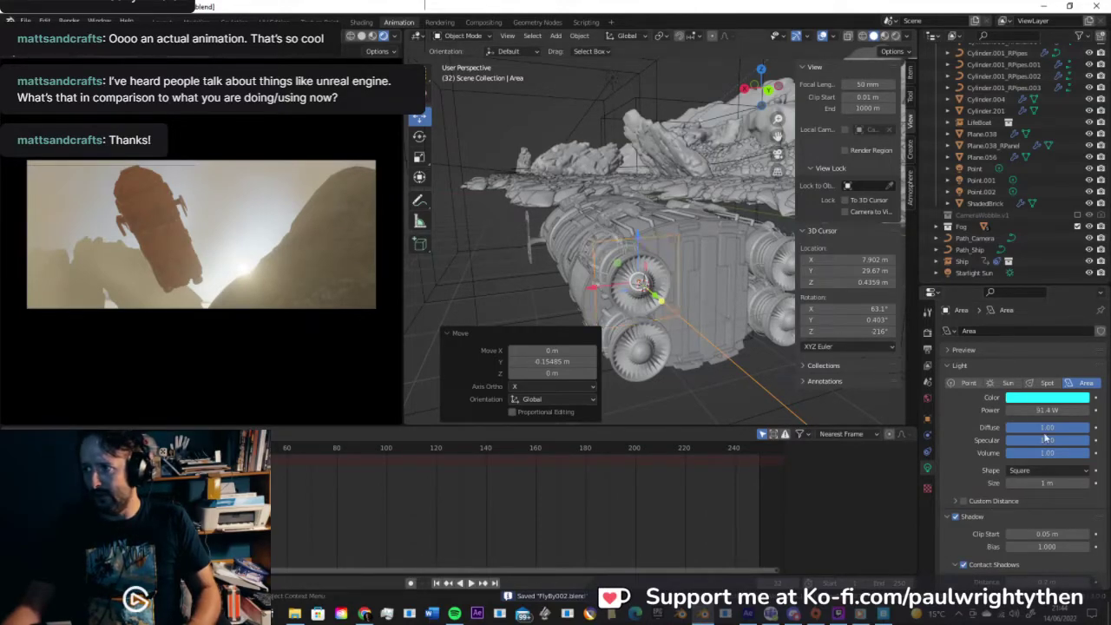
drag(1047, 483, 1032, 482)
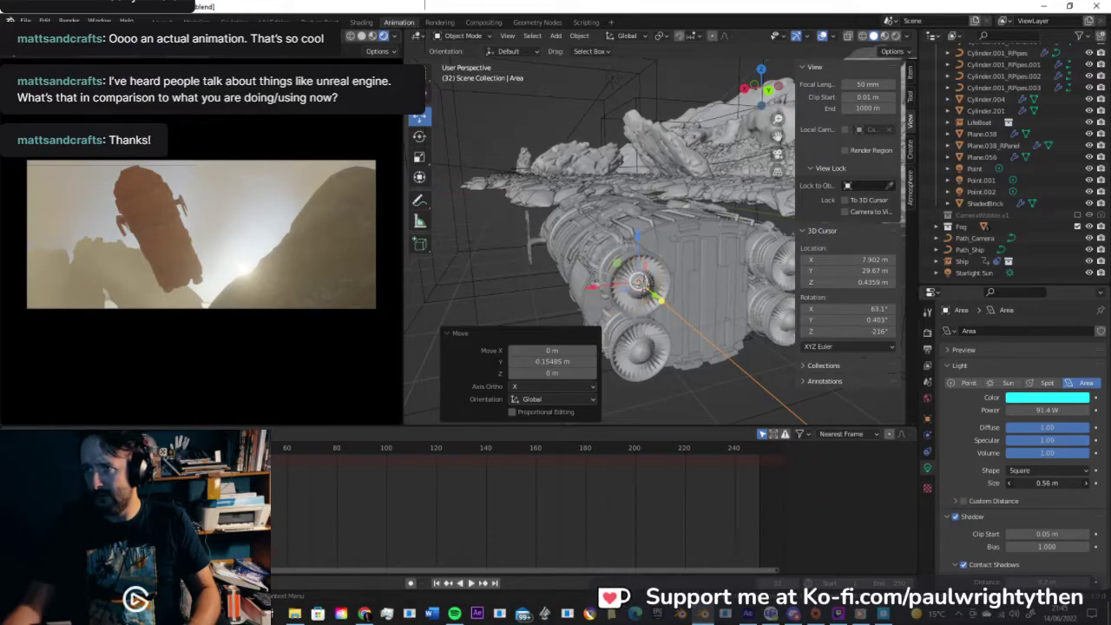
Step: Make a linked duplicate of the area light and move it about -0.835 m along Z to the lower engine
shift+middle_drag(675, 299, 647, 176)
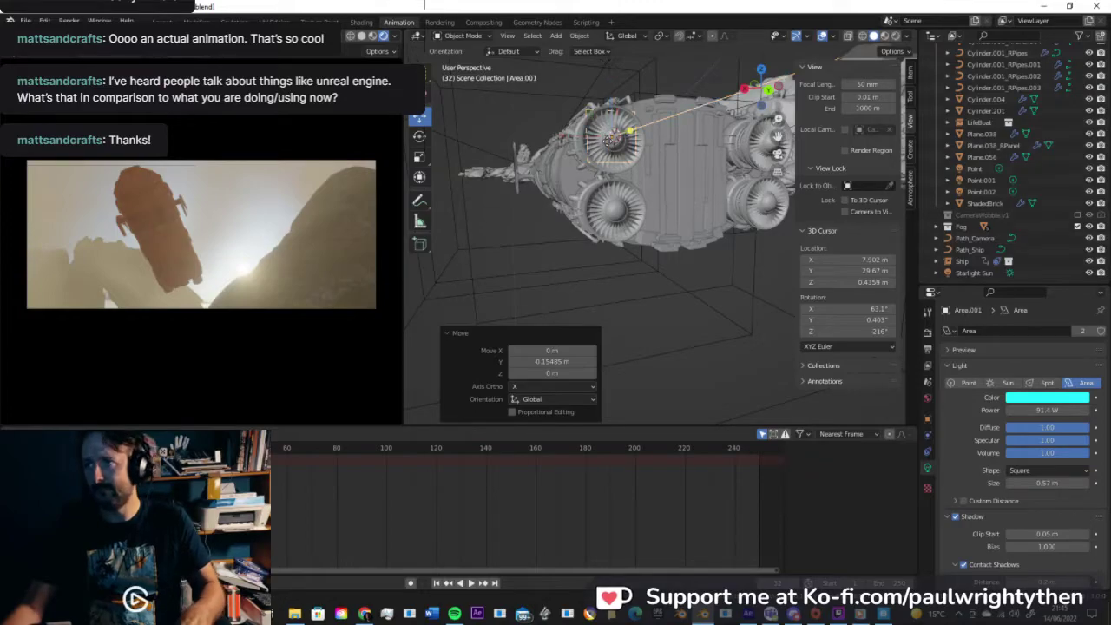
key(alt+d)
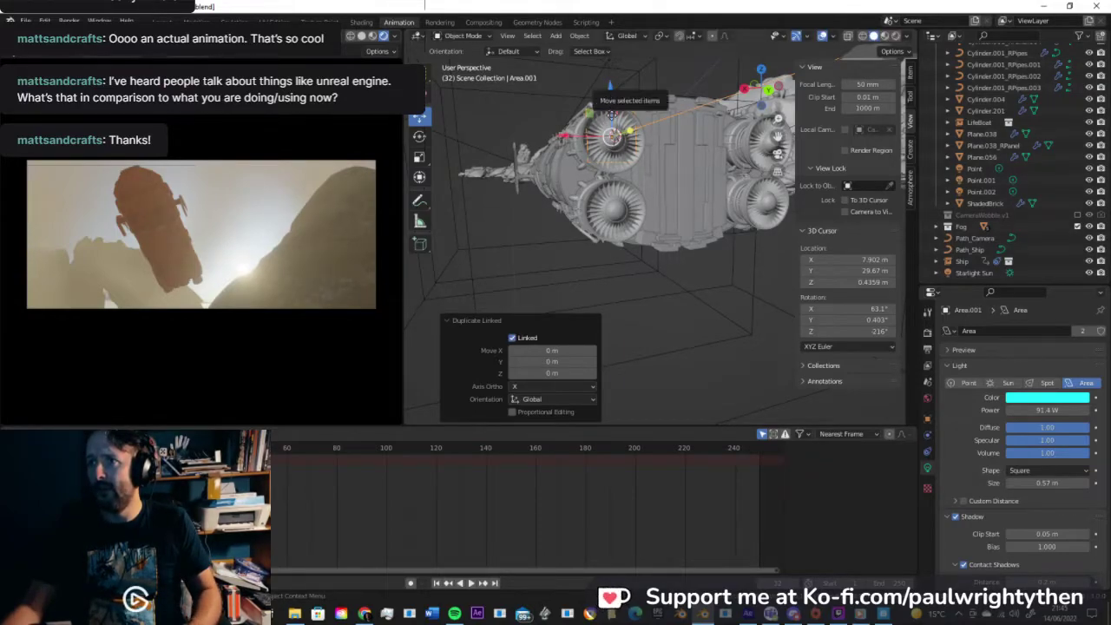
key(g)
key(z)
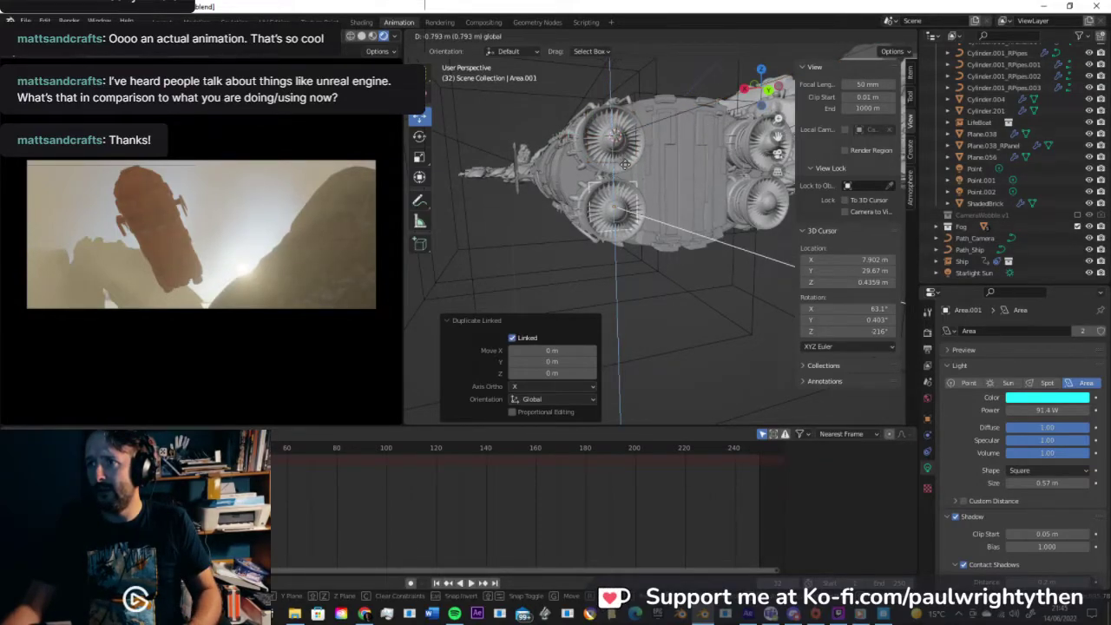
click(636, 204)
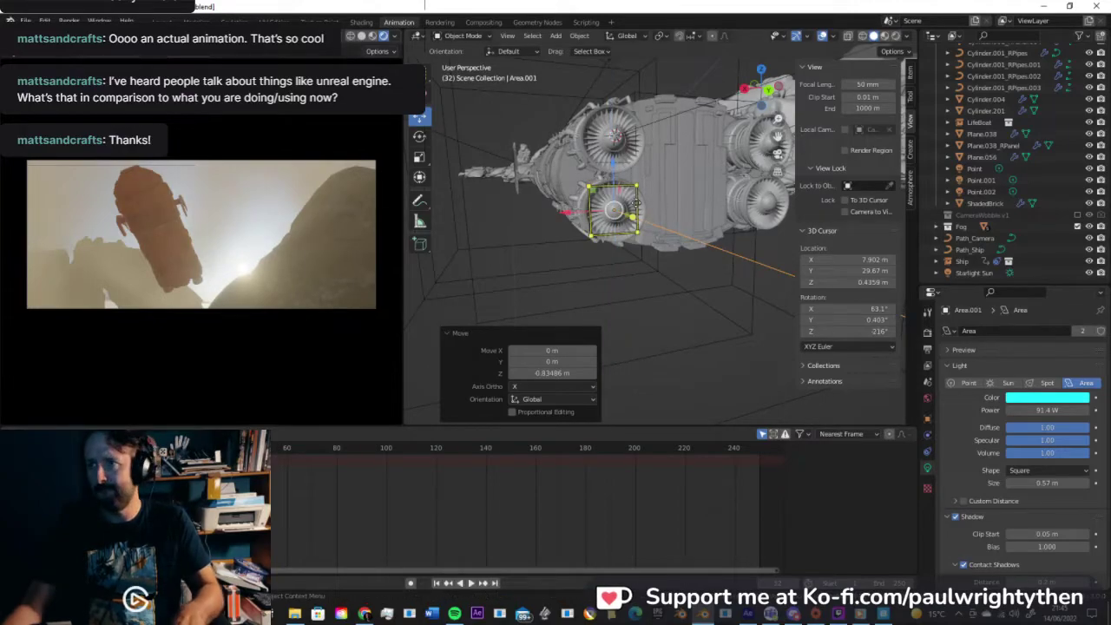
Step: Make a linked duplicate of the lower engine's light and move it about -2.23 m along X to the opposite lower engine
key(alt+d)
right_click(572, 212)
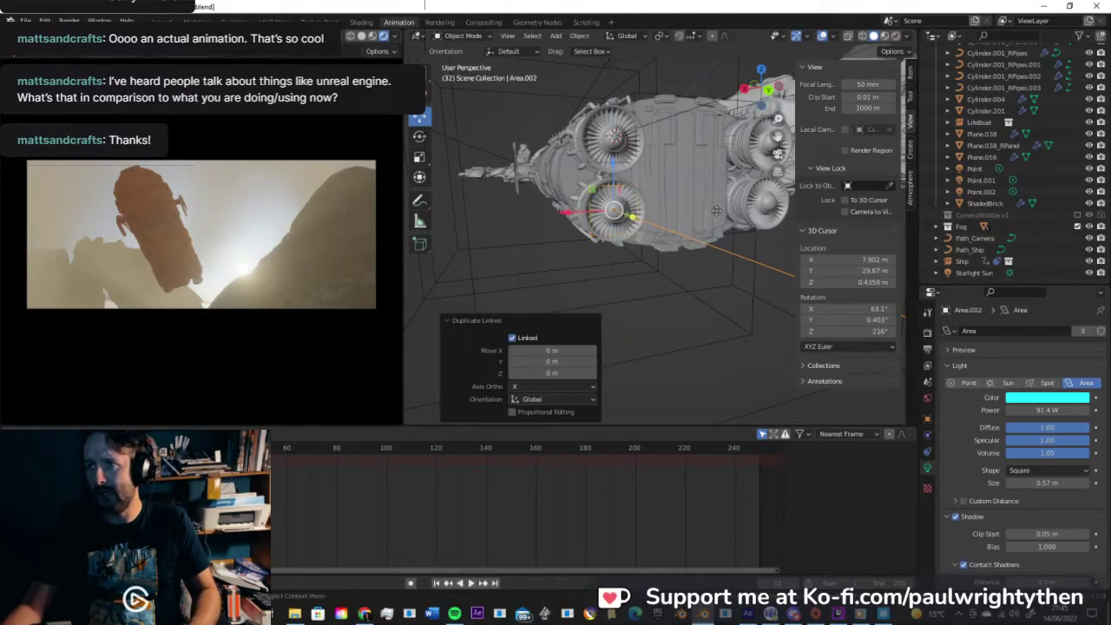
key(g)
key(x)
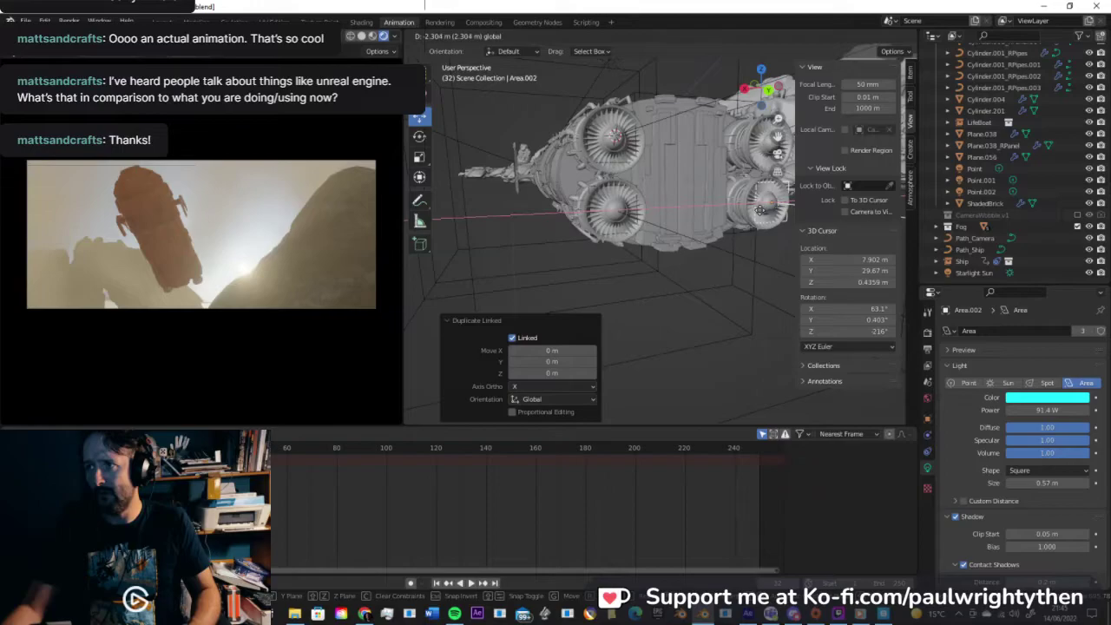
click(760, 214)
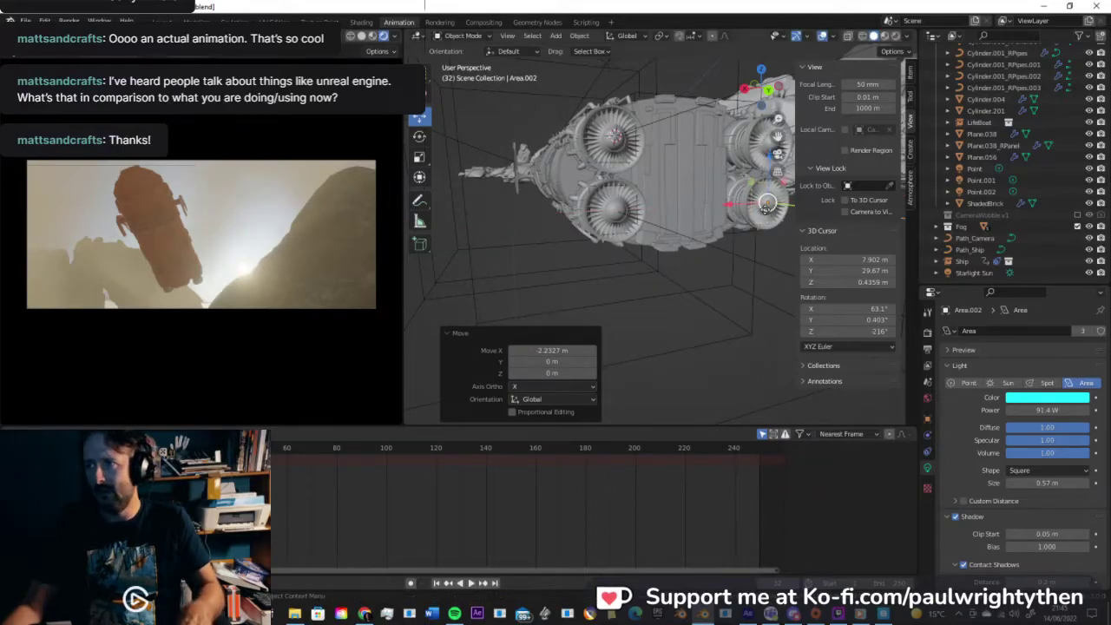
Step: Make a linked duplicate of the lower engine's light, move it about 0.816 m along Z to the upper engine, and check it in rendered shading
key(alt+d)
right_click(767, 159)
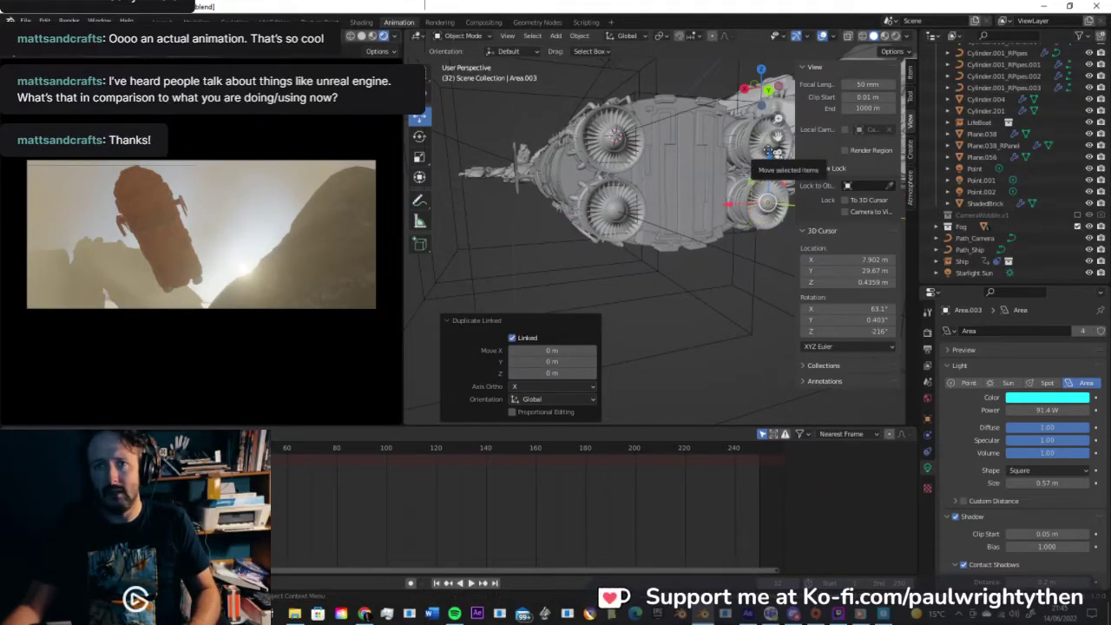
key(g)
key(z)
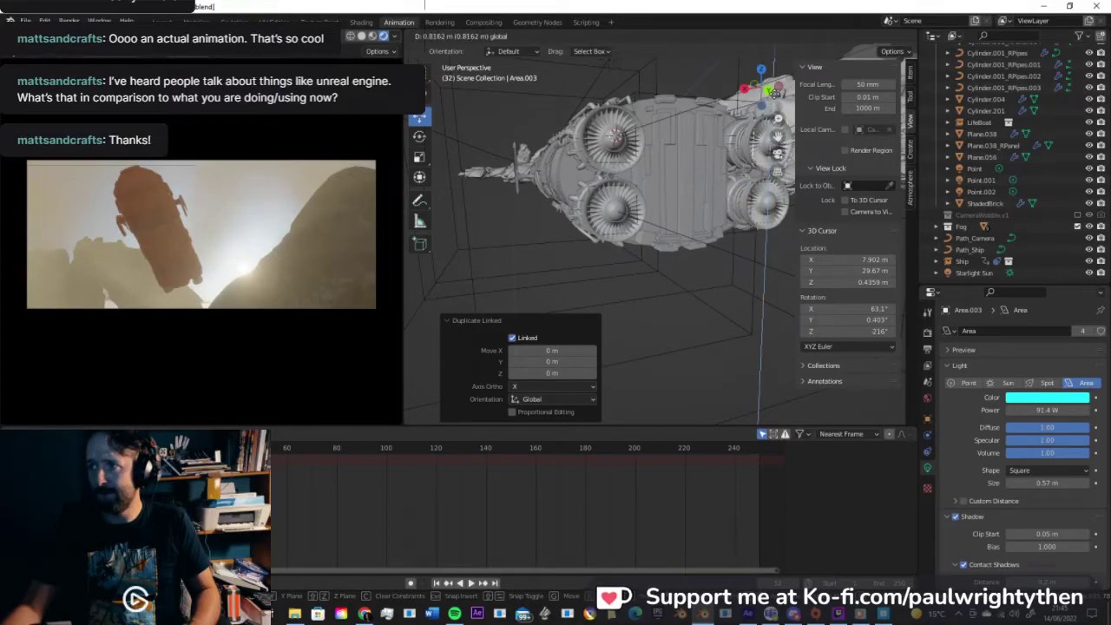
click(703, 158)
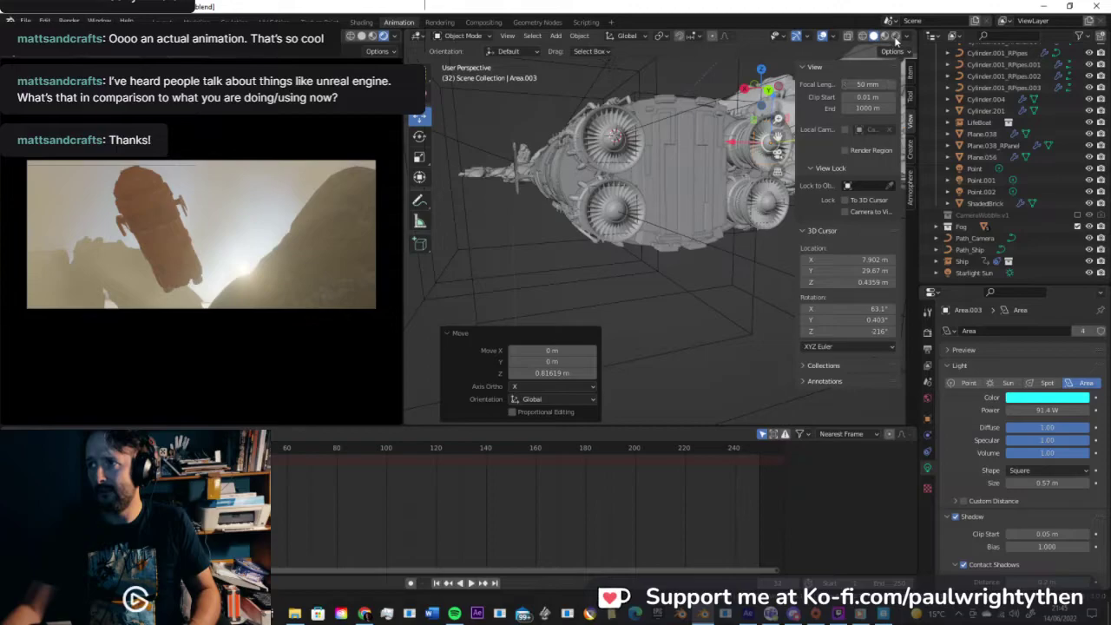
click(894, 36)
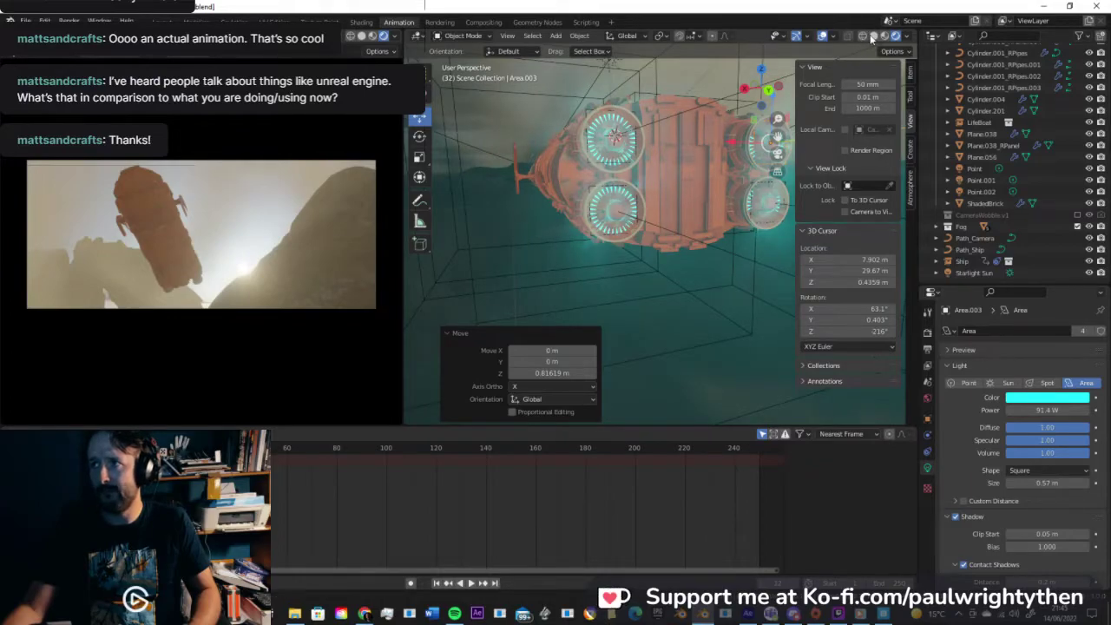
click(873, 35)
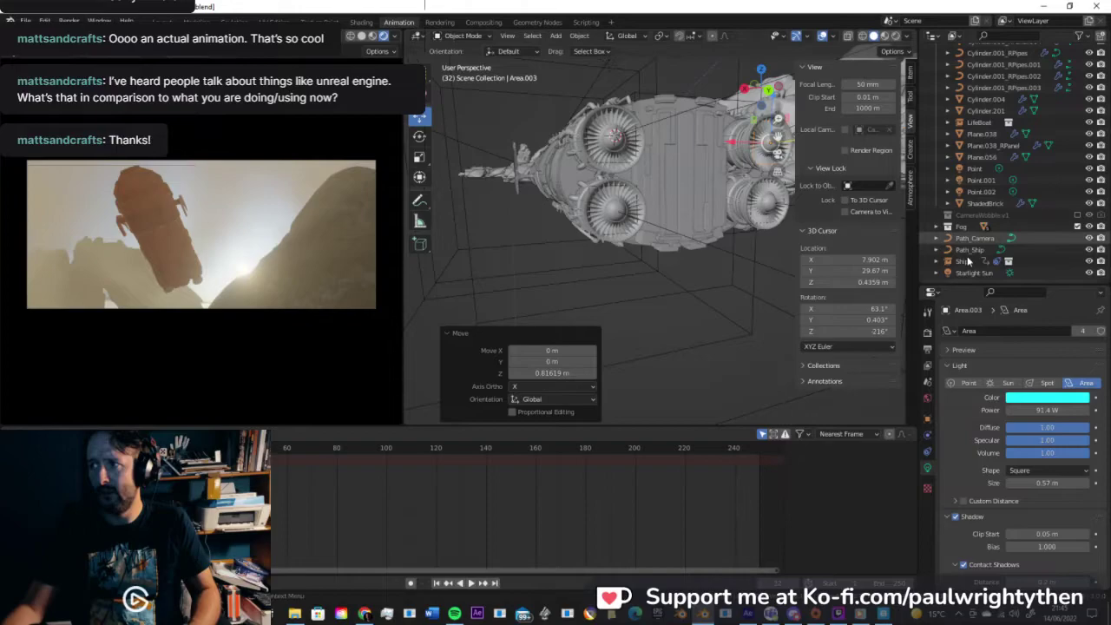
Step: Play the fly-by animation in the rendered camera view and save the file
scroll(1015, 243, up, 3)
scroll(1004, 225, up, 10)
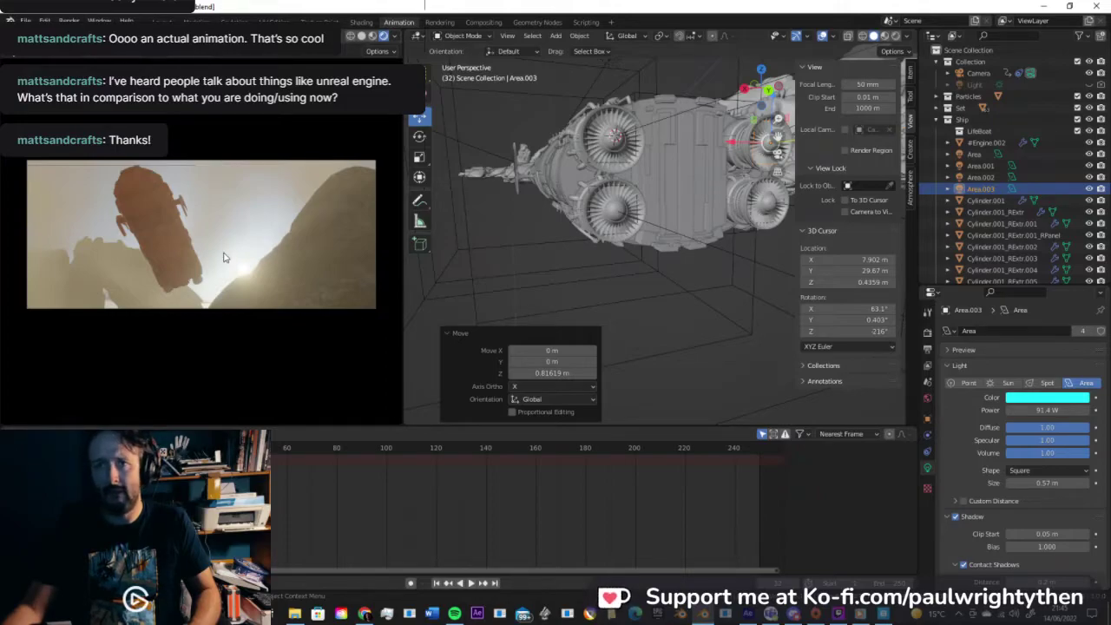
key(space)
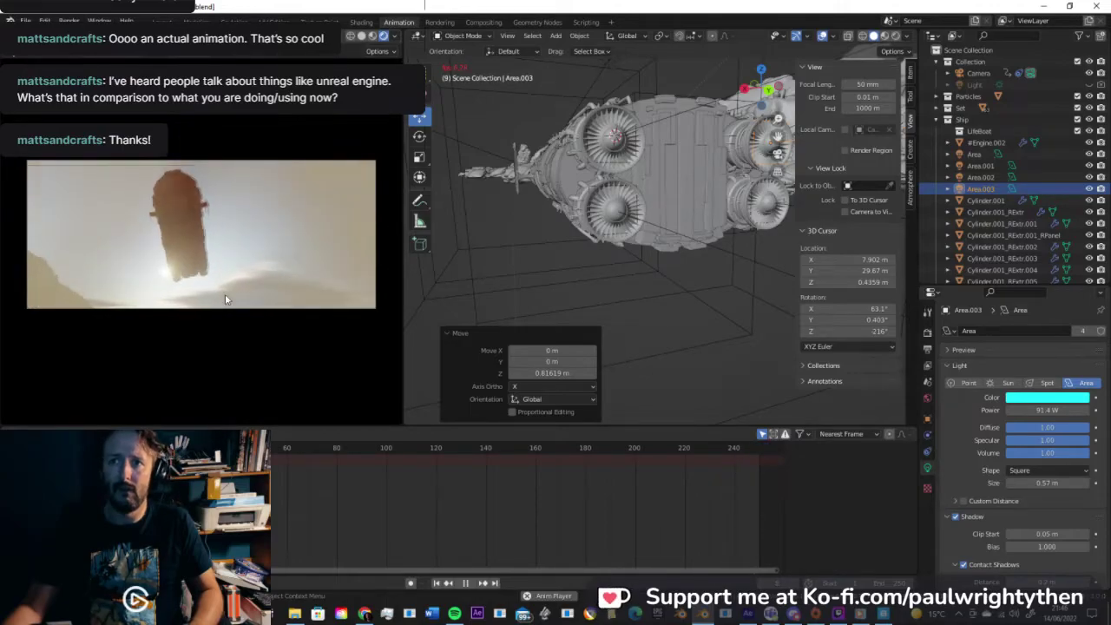
key(space)
key(ctrl+s)
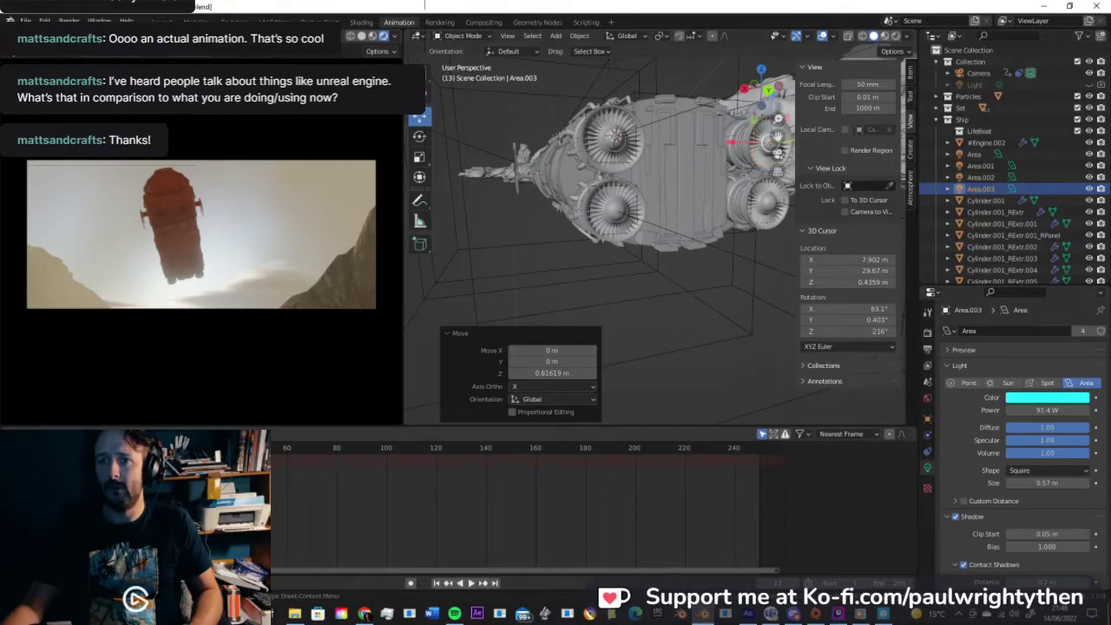
Step: Go to frame 82 and set the camera view to solid shading
drag(170, 449, 342, 453)
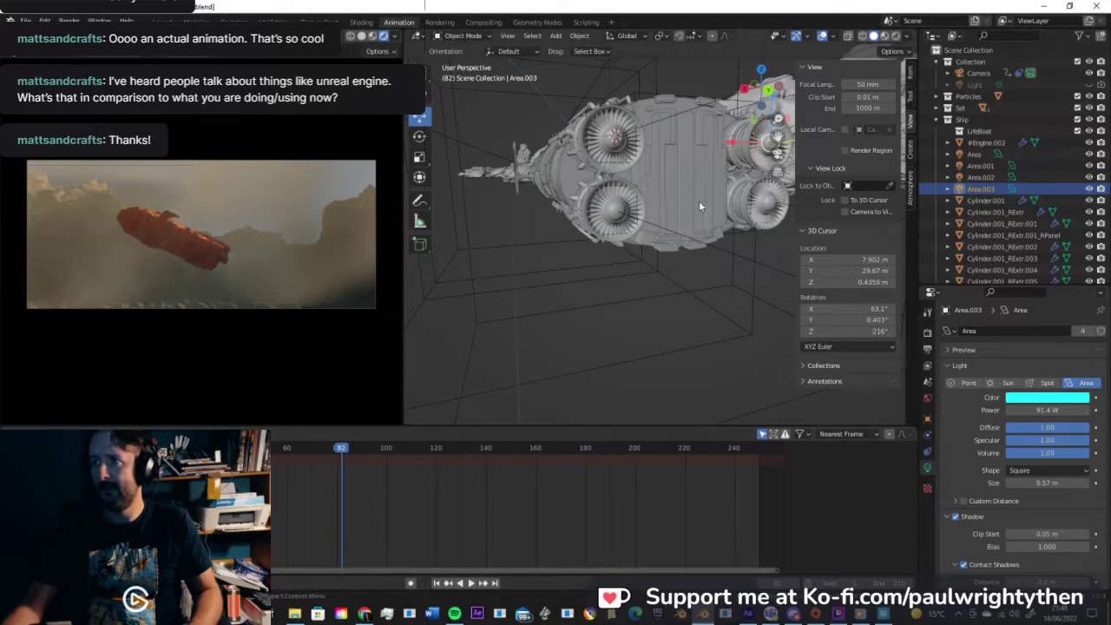
scroll(640, 201, down, 12)
scroll(640, 201, up, 10)
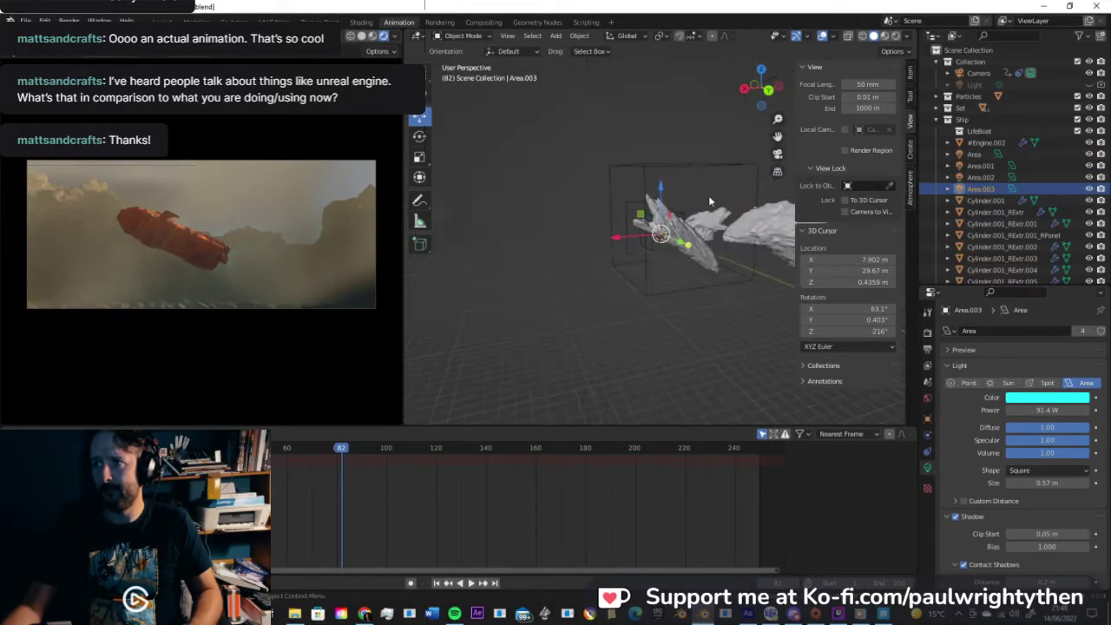
shift+middle_drag(640, 201, 630, 200)
click(361, 38)
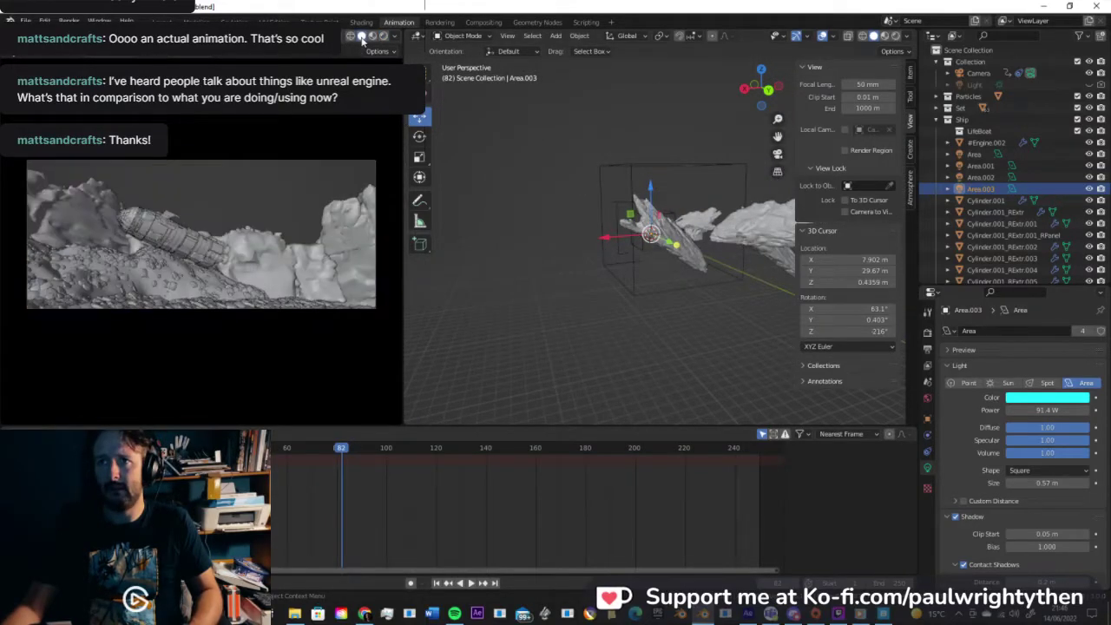
Step: Select the fog cube around the scene, frame it in the perspective view, and set the view's clip end to 200000 m
mouse_move(647, 280)
middle_down()
mouse_move(548, 266)
mouse_move(624, 289)
mouse_move(656, 328)
mouse_move(816, 211)
middle_up()
click(655, 329)
key(KP_Decimal)
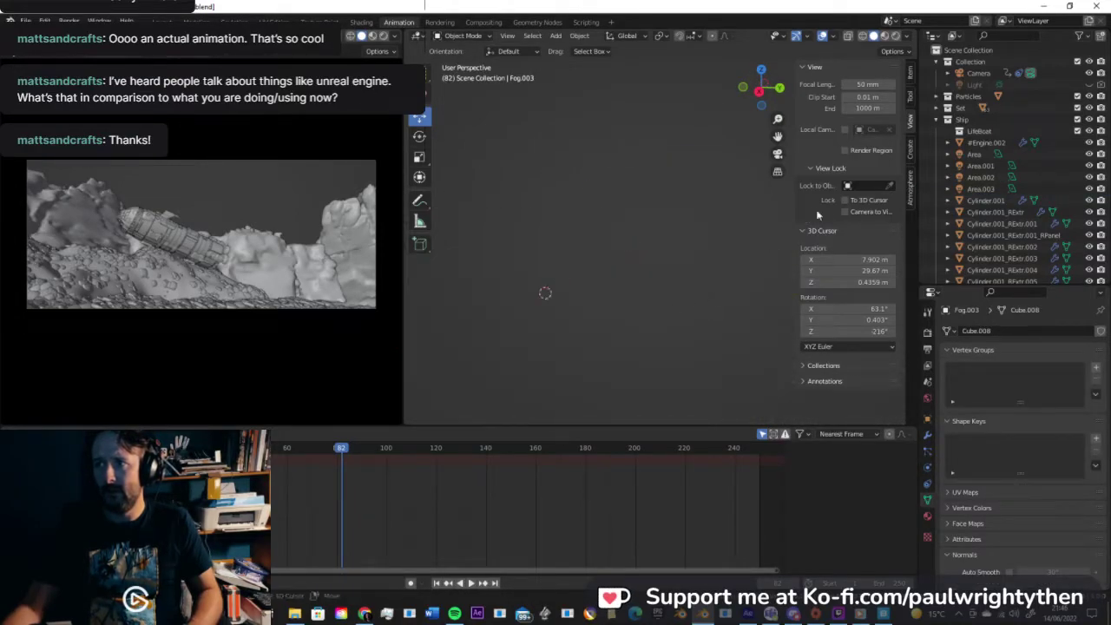
click(866, 108)
text(20)
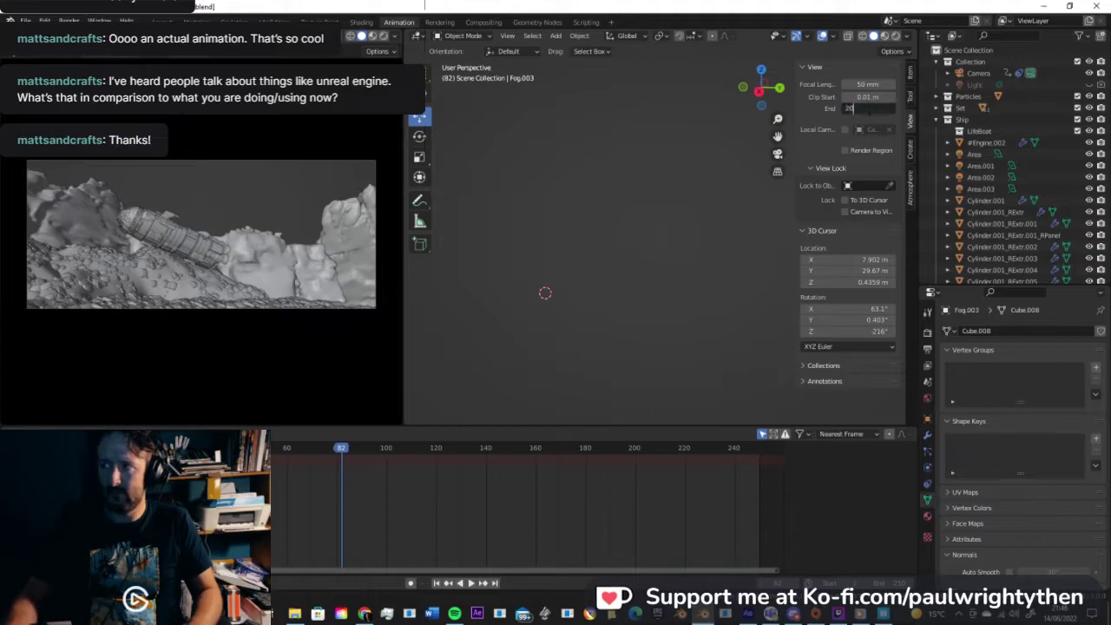
text(0000)
key(Return)
Step: Duplicate the fog cube, move the copy about 749.5 m along Y, and scale it up by about 6.57
key(shift+d)
right_click(596, 300)
drag(597, 288, 744, 295)
key(s)
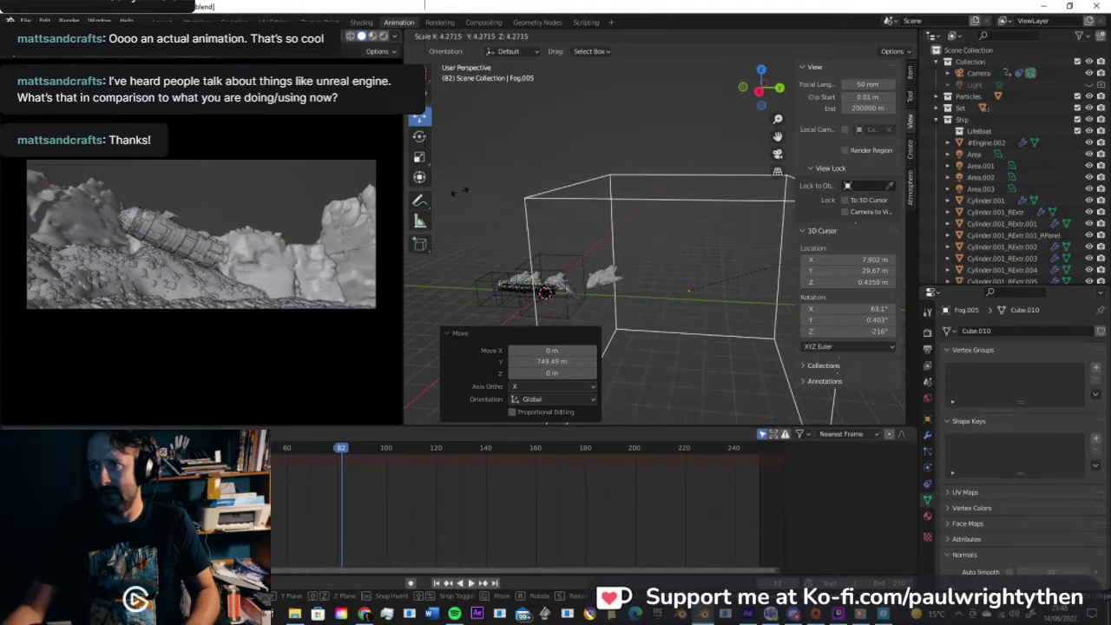
click(392, 216)
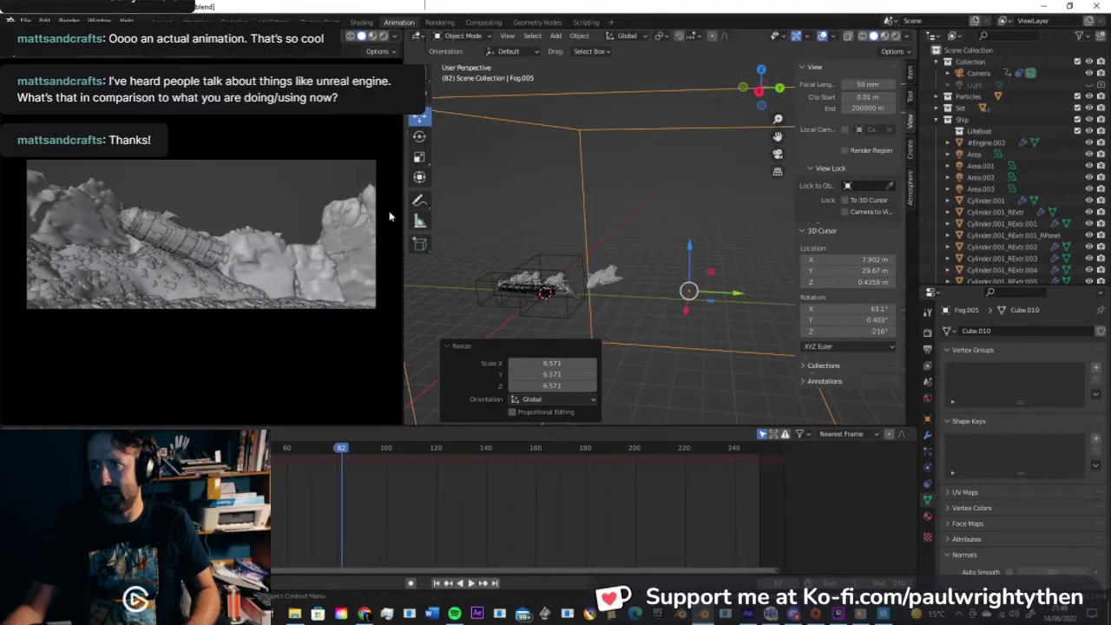
Step: Return the camera view to rendered shading, check the fog at frames 60, 37 and 26, and save the file
click(383, 35)
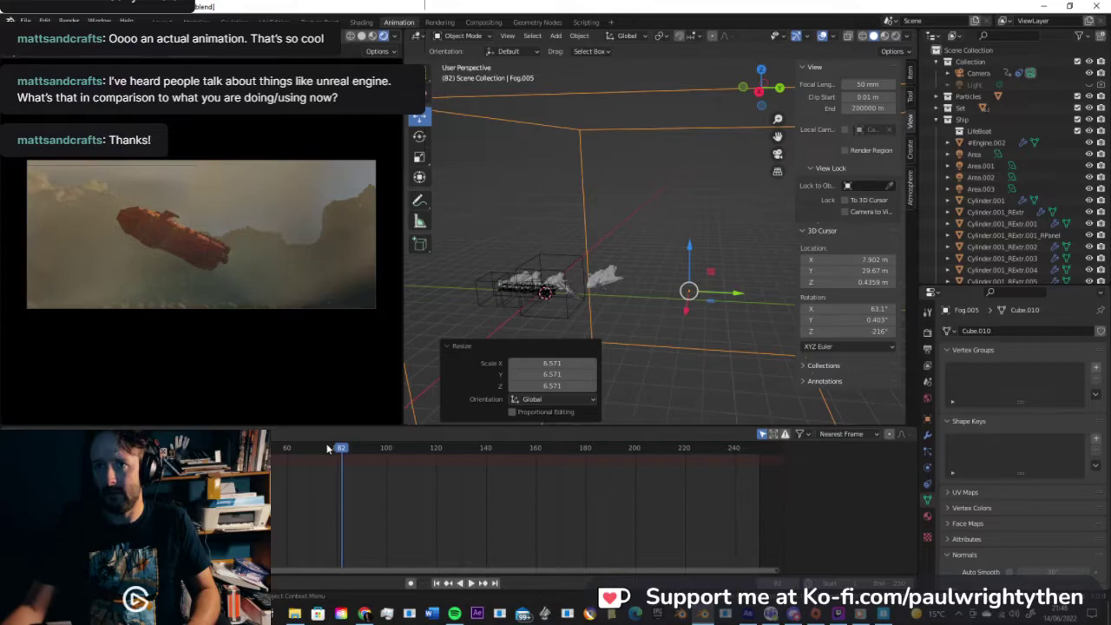
click(286, 449)
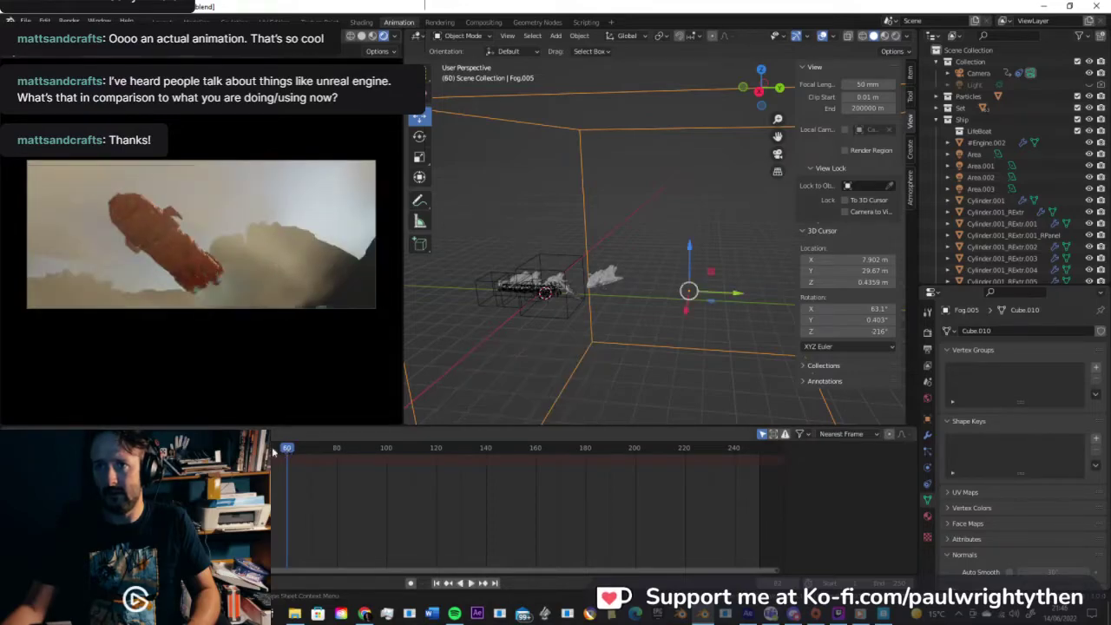
click(230, 449)
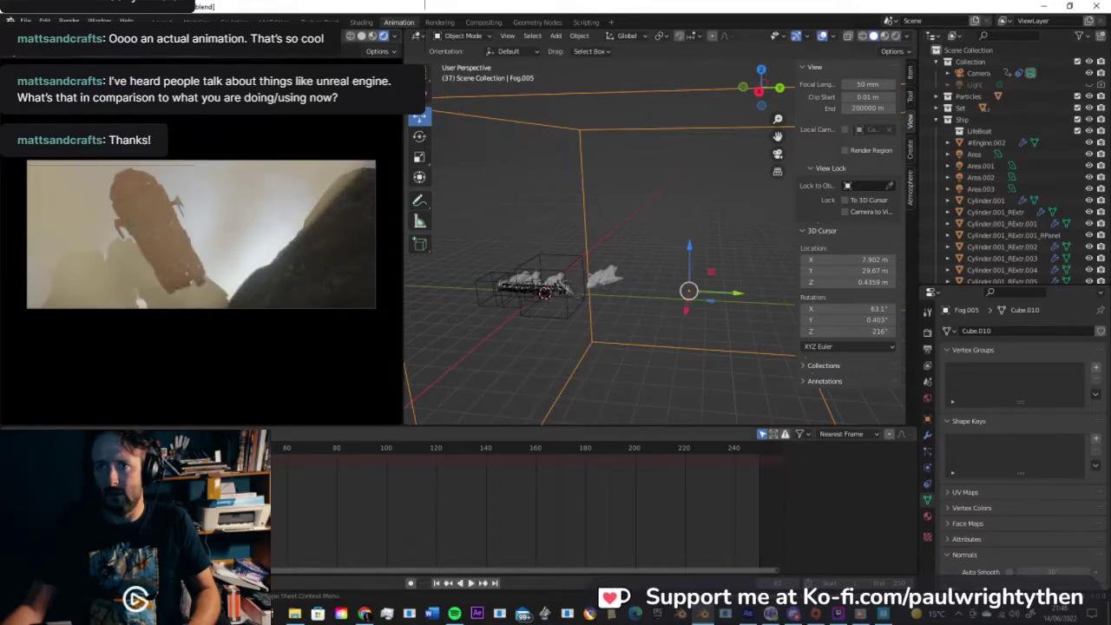
click(202, 449)
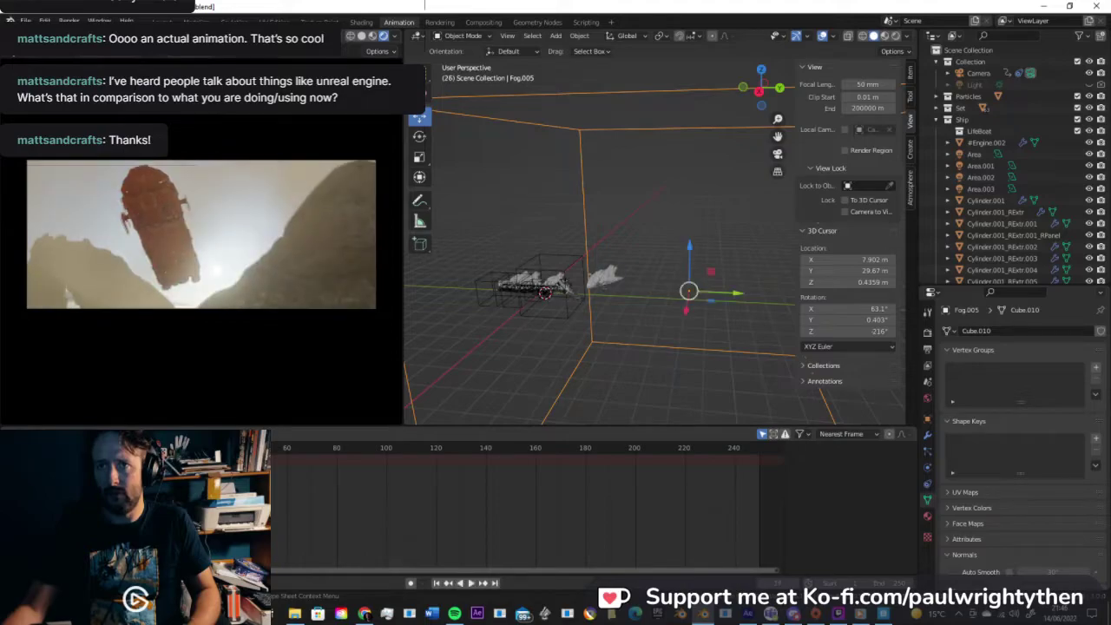
key(ctrl+s)
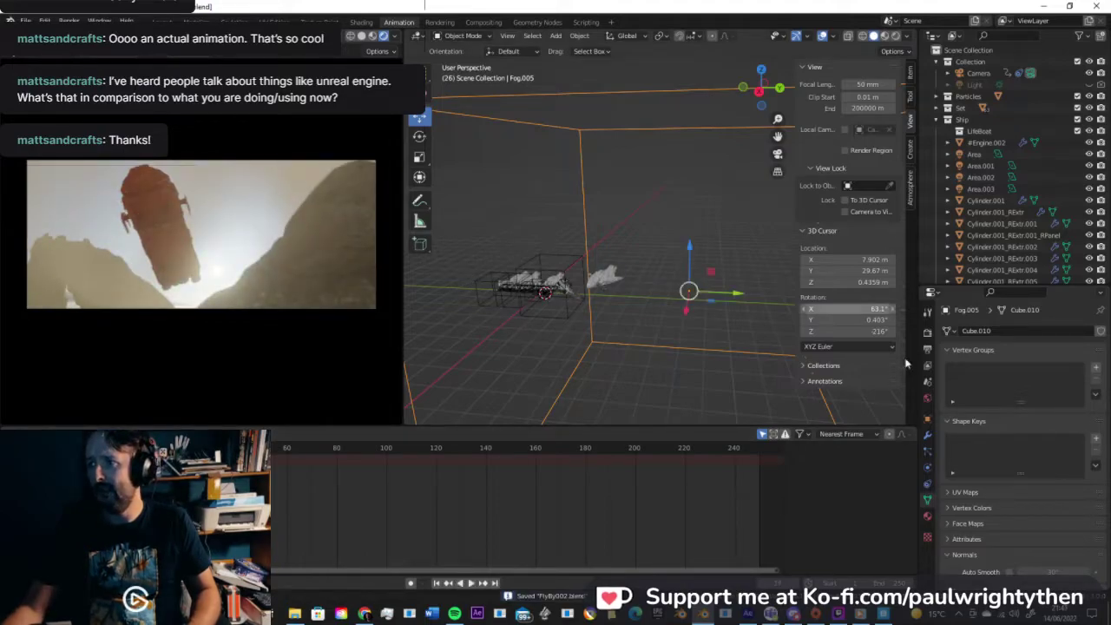
Step: Set the Eevee volumetrics samples to 256 in the scene's render settings
middle_drag(650, 276, 751, 308)
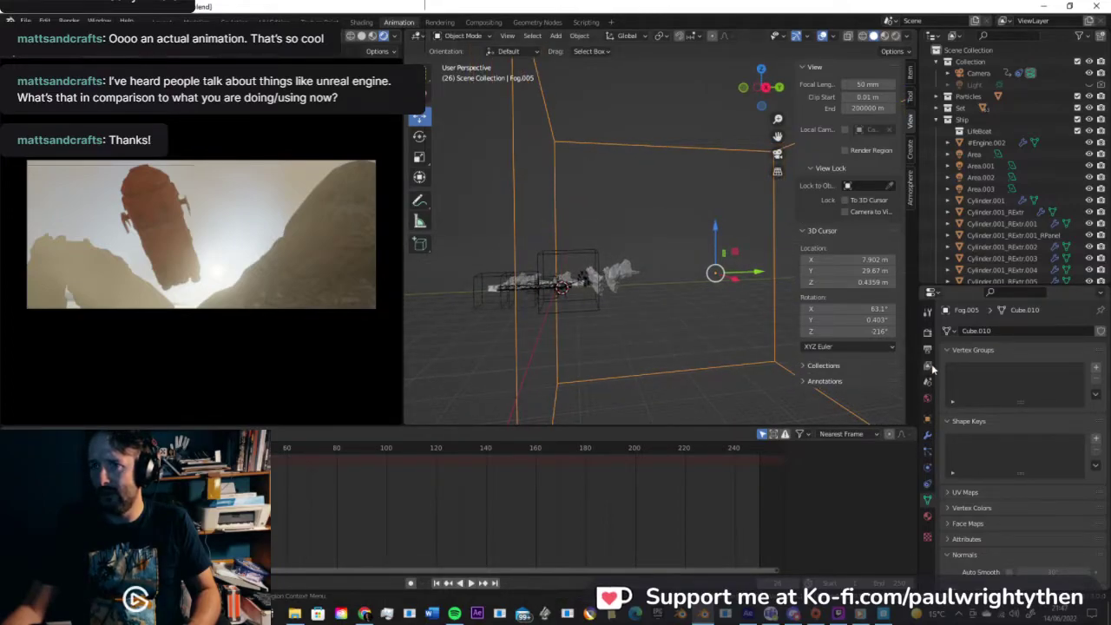
click(927, 397)
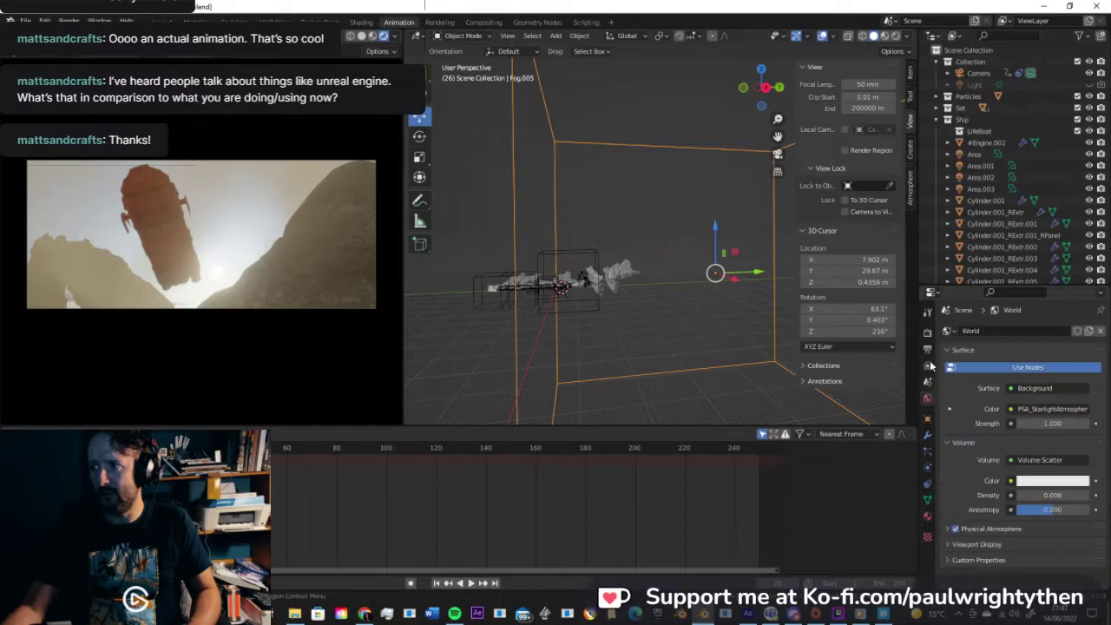
click(926, 333)
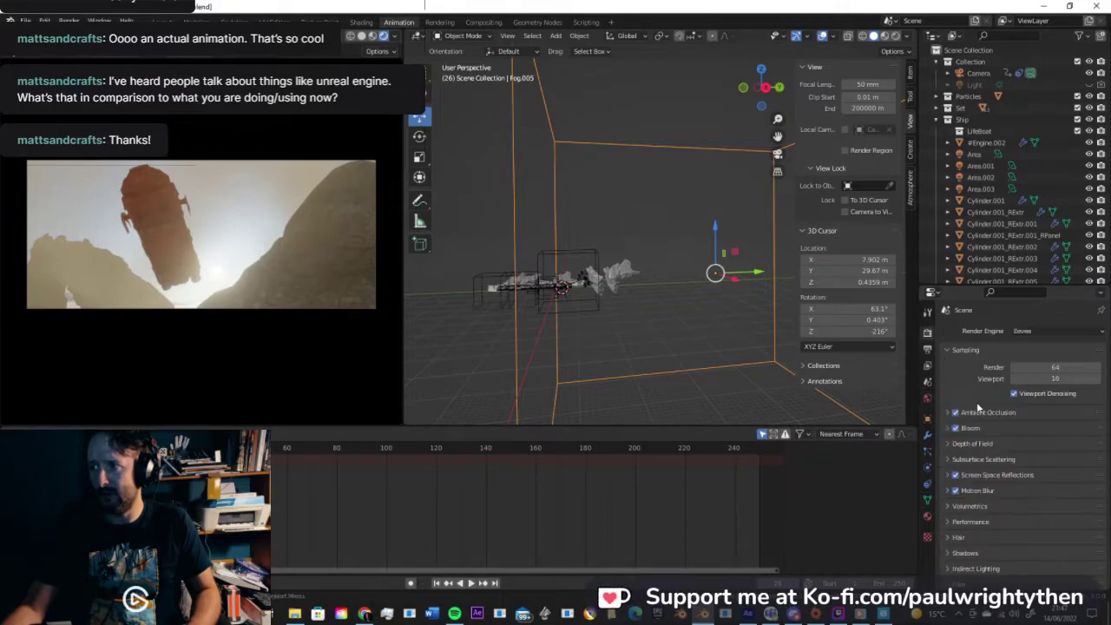
click(946, 505)
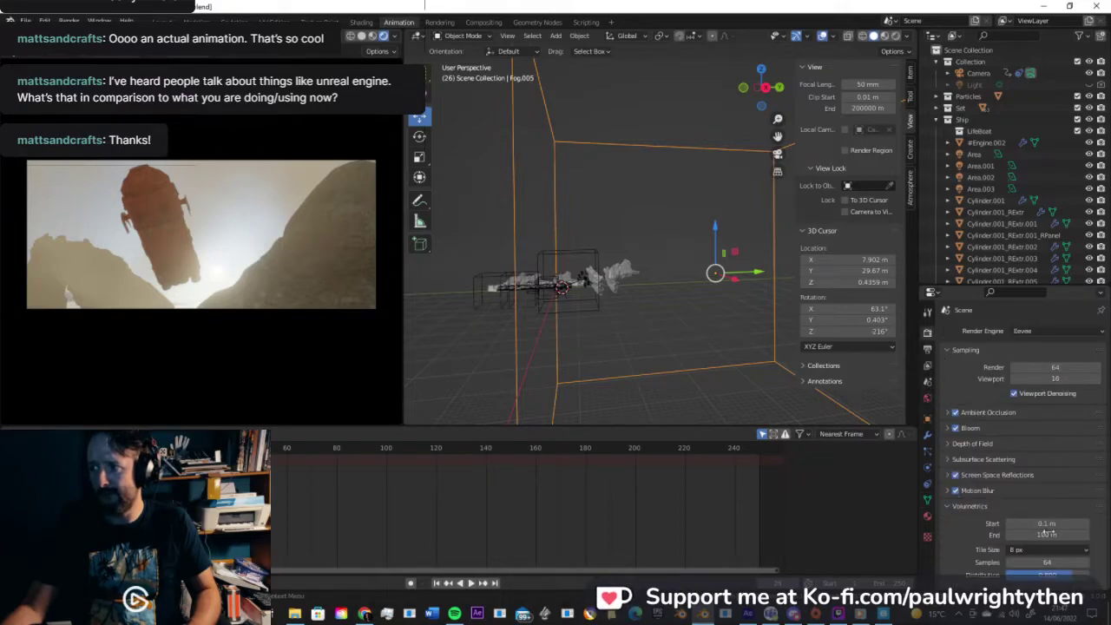
click(1047, 562)
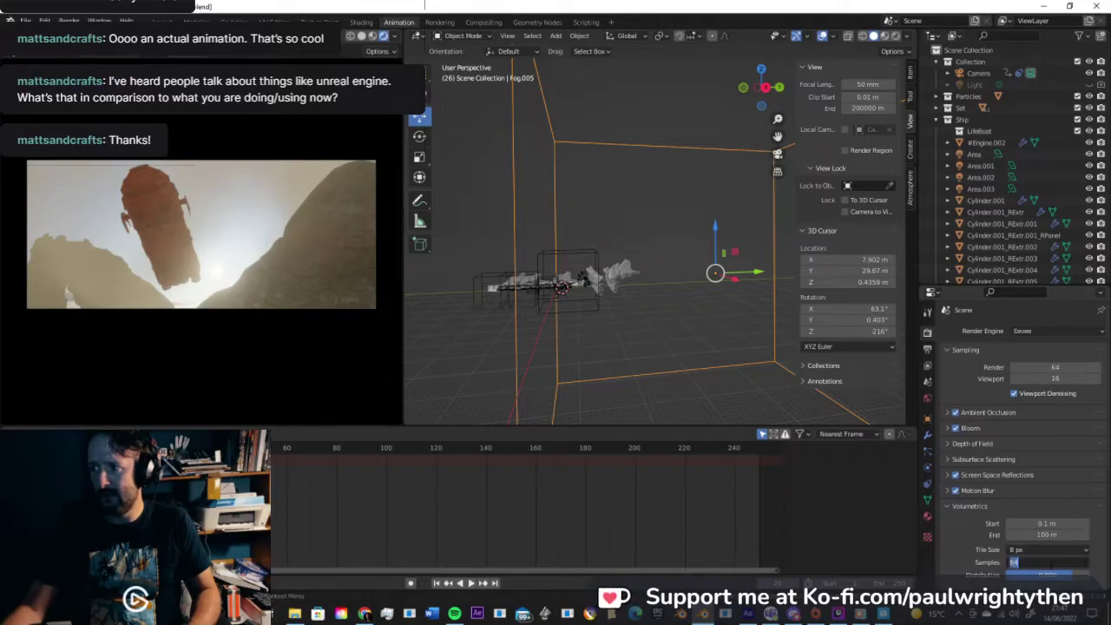
text(128)
key(Return)
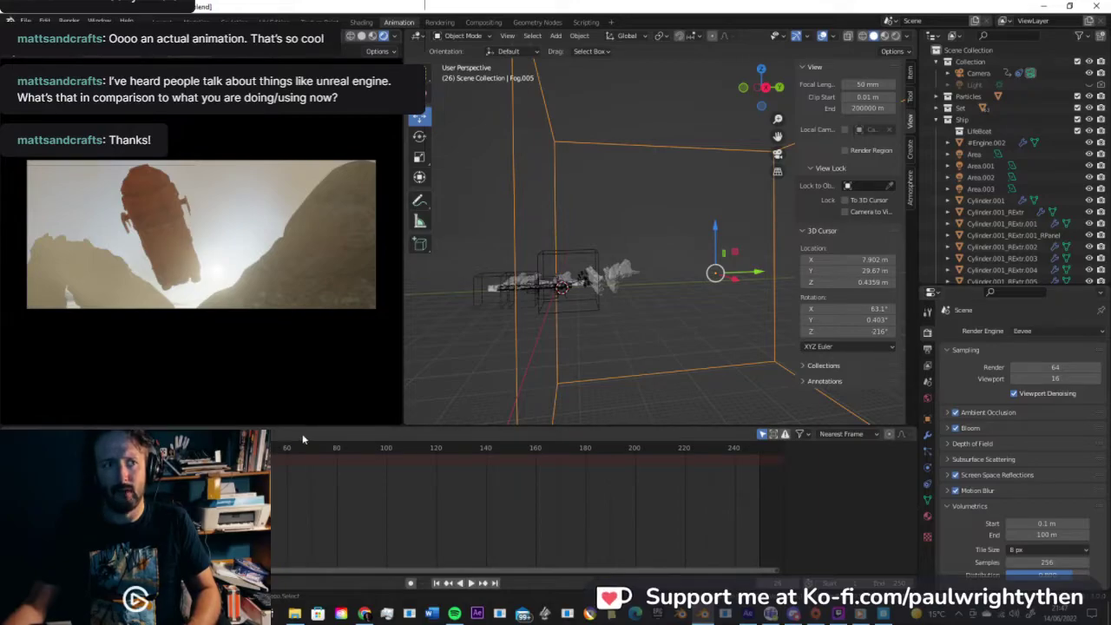
Step: Save the file and play the animation from its start to about frame 207 in the rendered camera view
key(ctrl+s)
key(space)
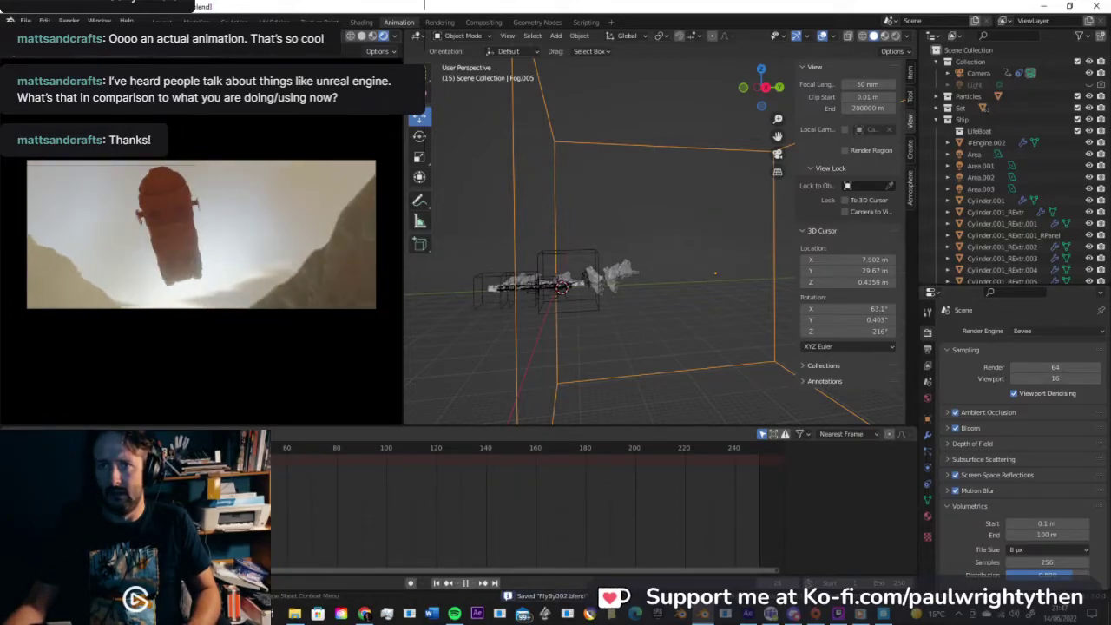
key(Escape)
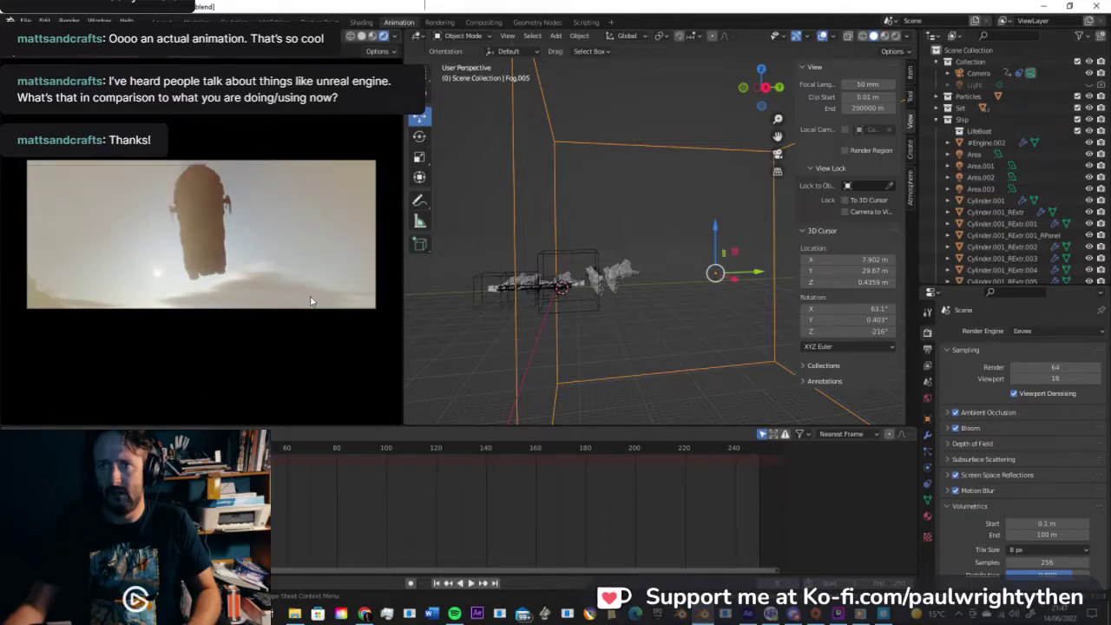
key(space)
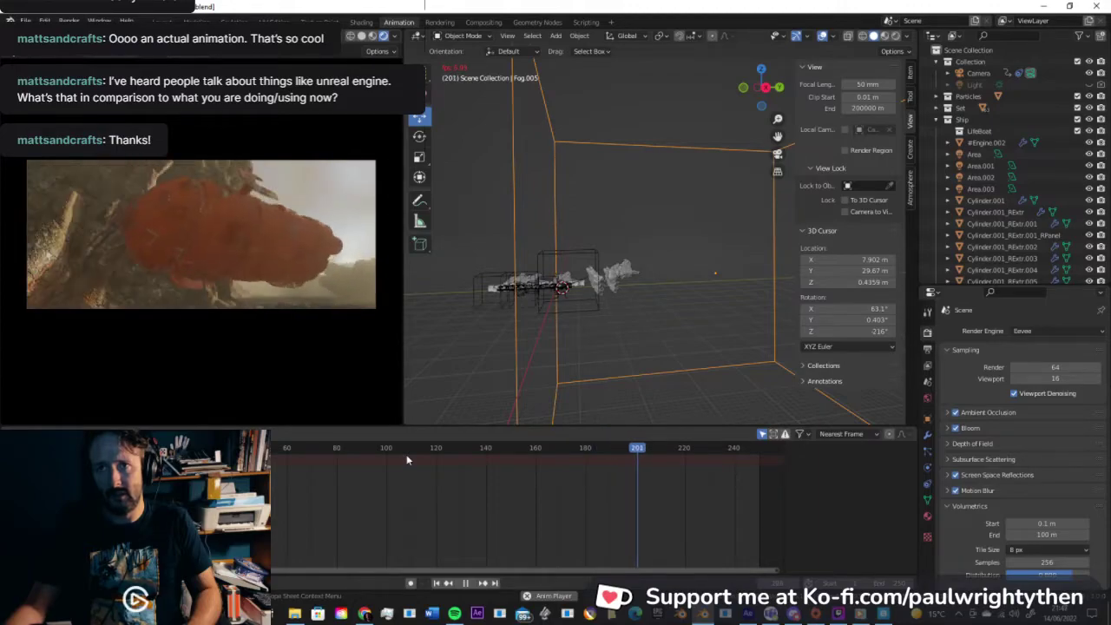
key(space)
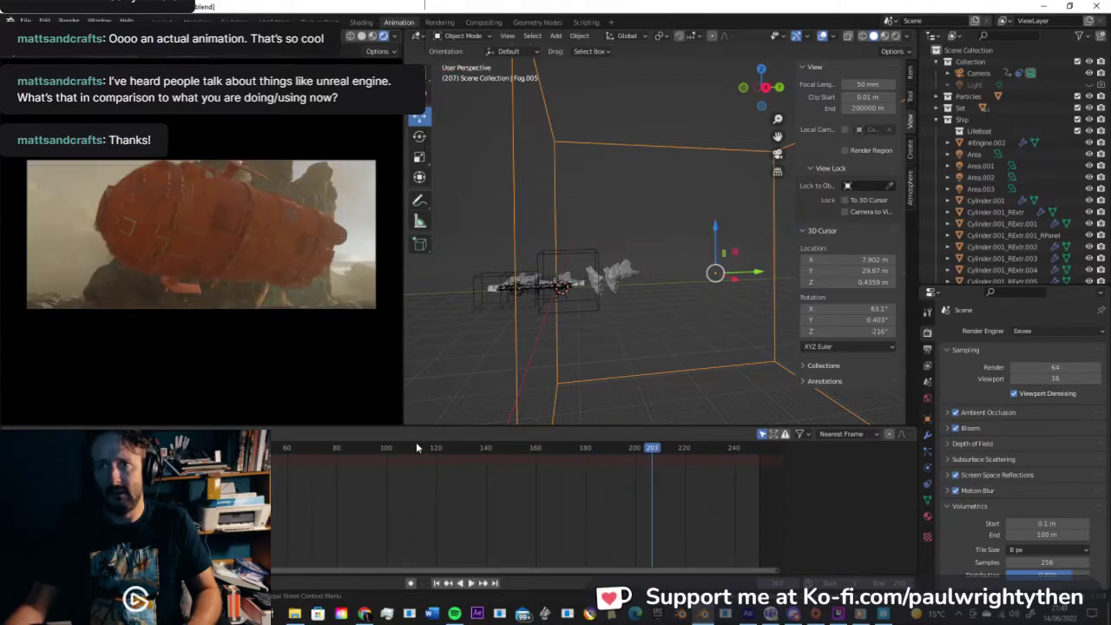
Step: Examine the rendered camera view at frames 91, 48, 35, 168 and 187 for the ship's lighting and the fog
click(364, 448)
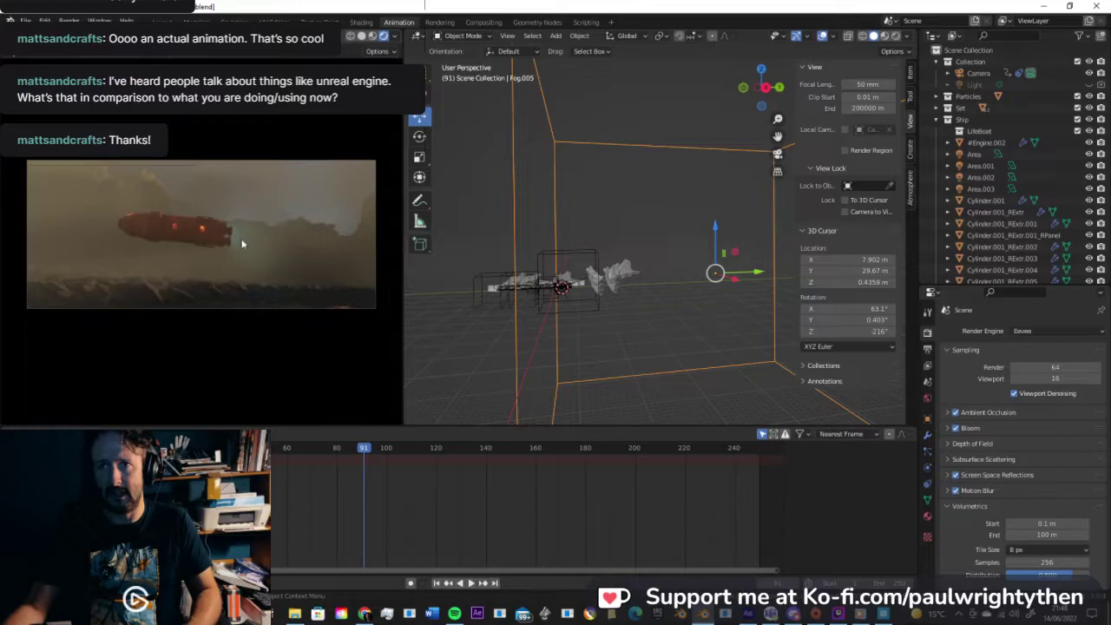
click(257, 448)
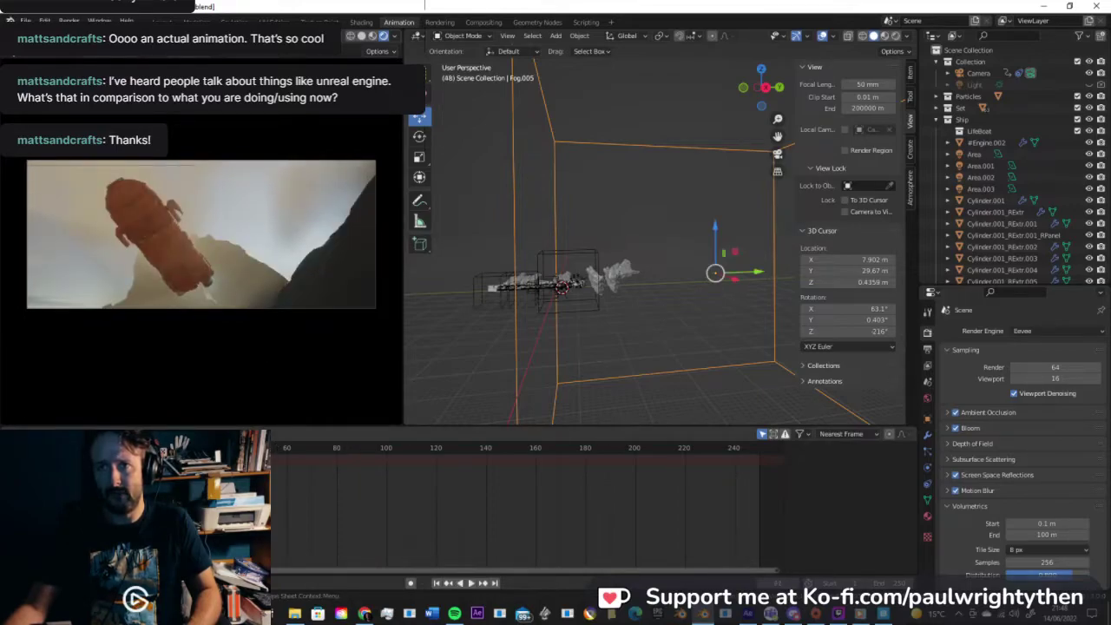
click(224, 449)
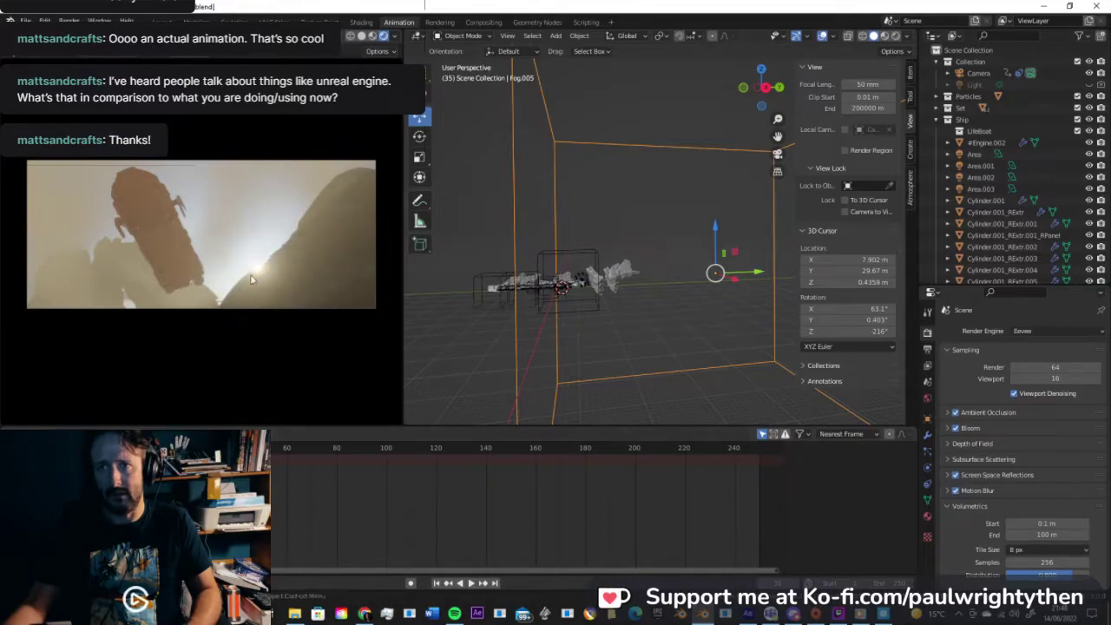
click(555, 448)
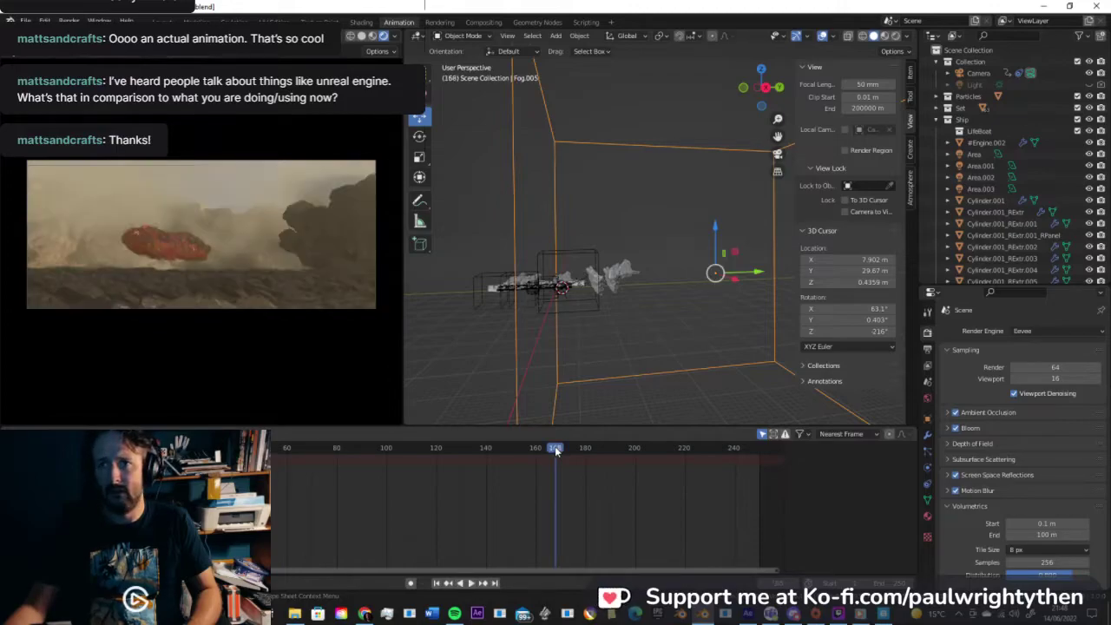
click(603, 448)
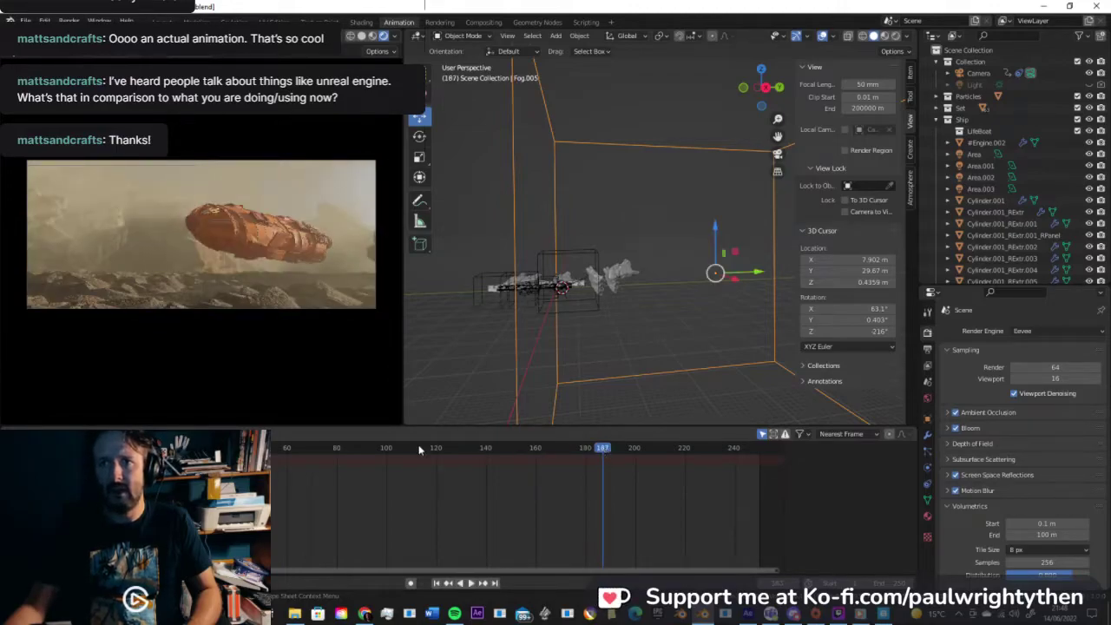
Step: Play the rendered camera view and check the fog around the ship at frames 53 and 69
key(space)
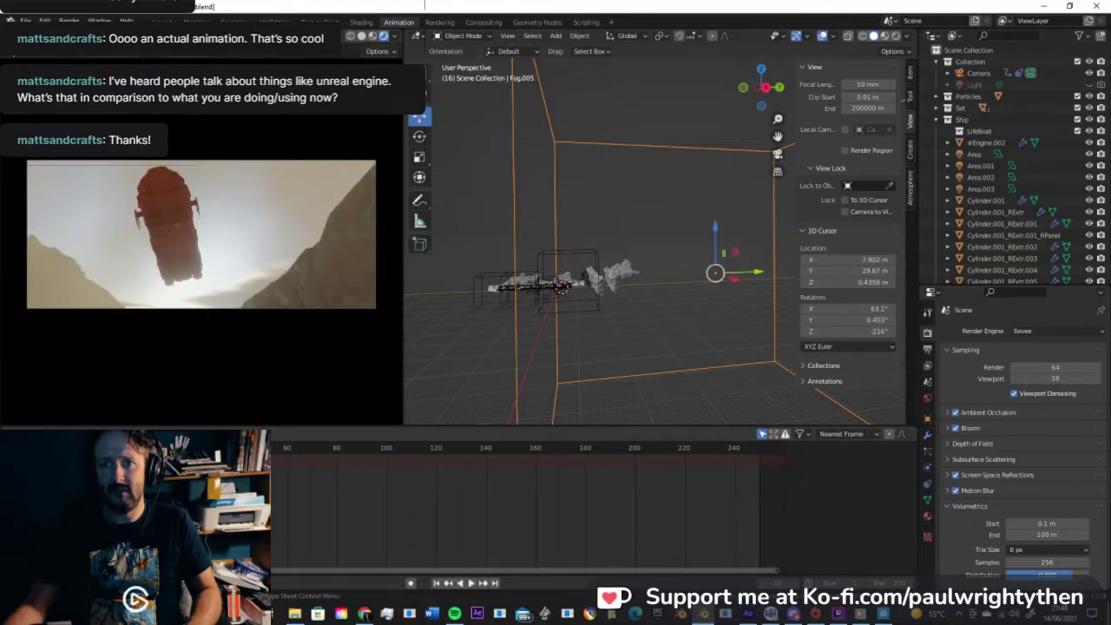
key(space)
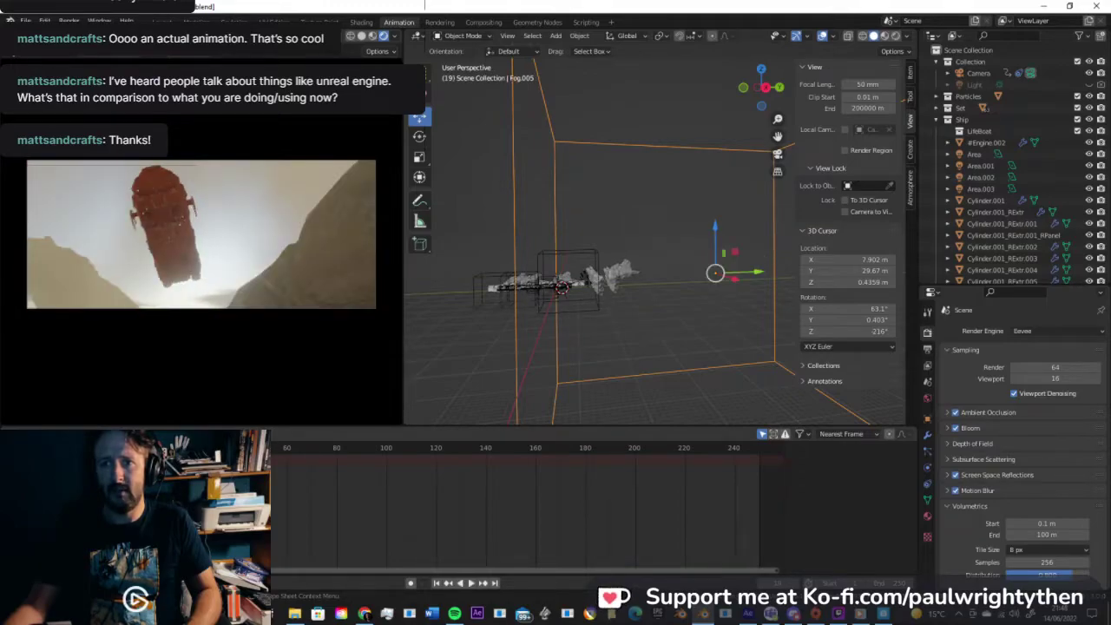
click(273, 447)
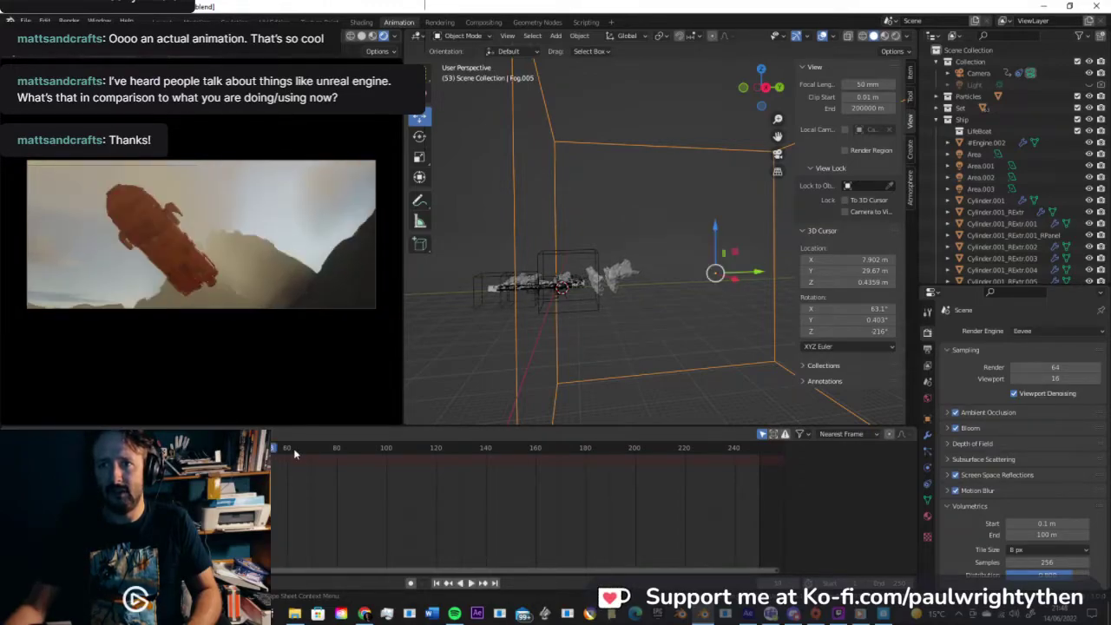
mouse_move(301, 453)
mouse_down()
mouse_move(321, 453)
mouse_move(291, 448)
mouse_move(309, 449)
mouse_up()
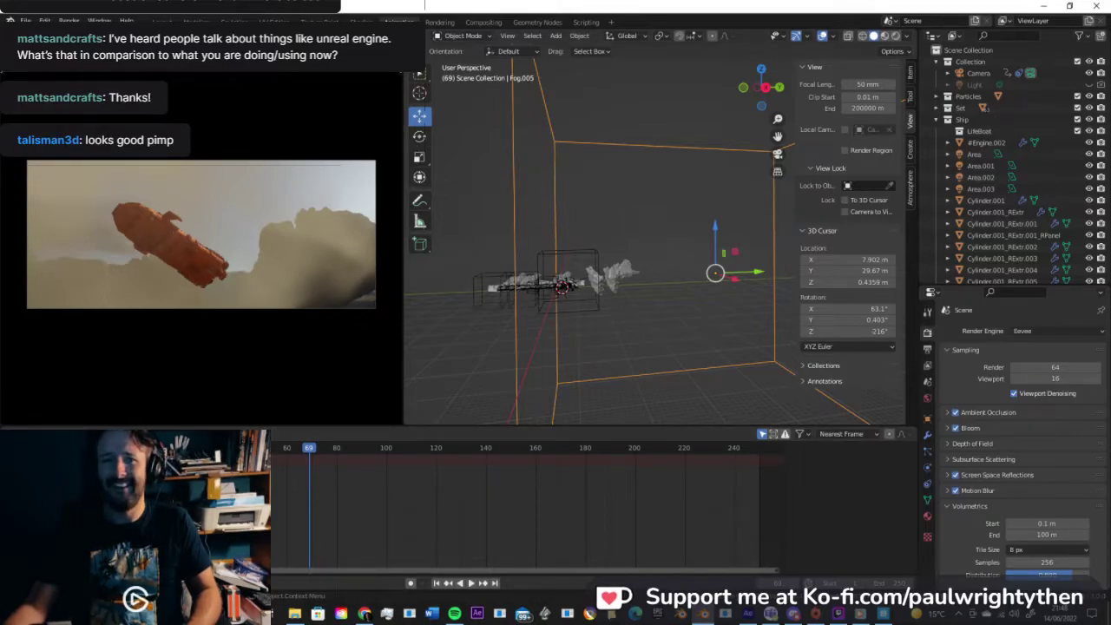
Step: Switch the camera view to solid shading, duplicate the end rock cliff and place the copy about 70 m further along Y and 37 m lower
click(361, 36)
middle_drag(685, 267, 630, 288)
scroll(617, 291, up, 5)
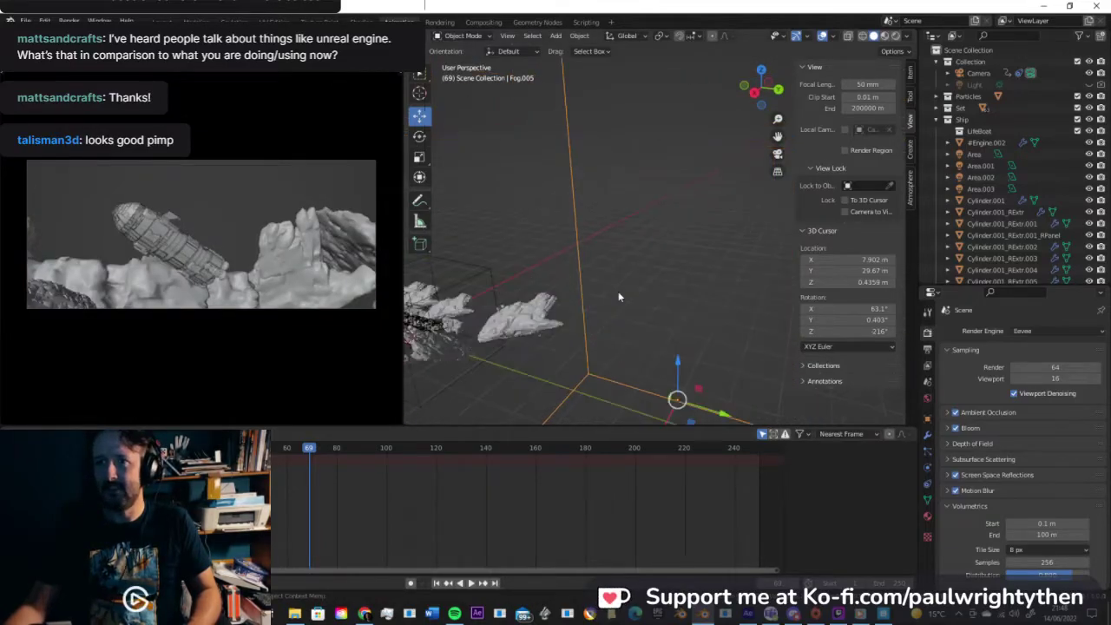
scroll(607, 258, down, 2)
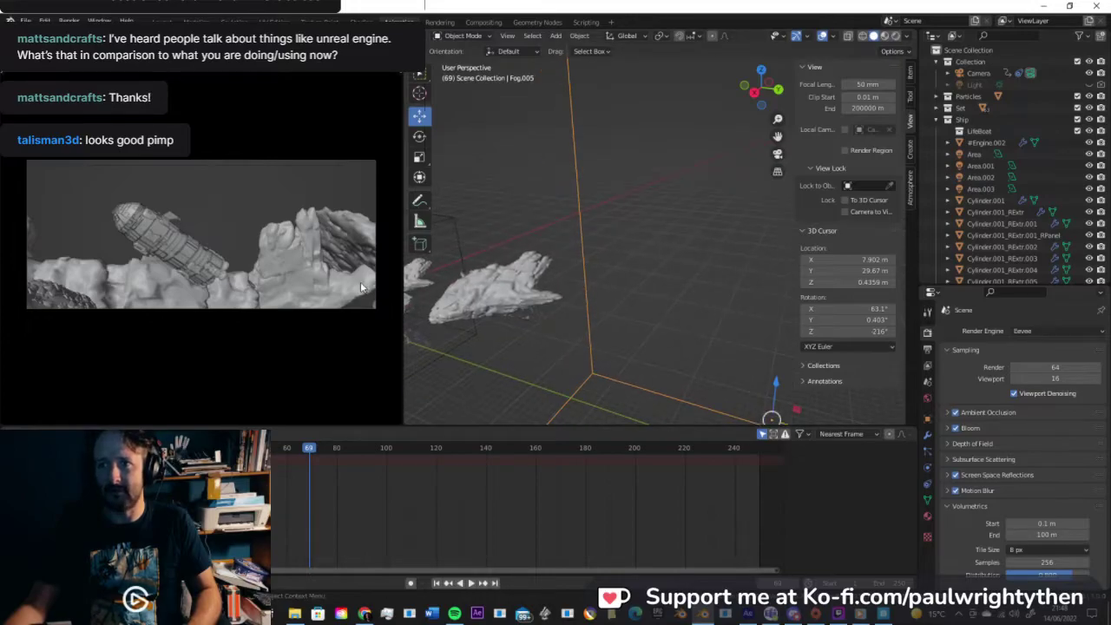
click(499, 290)
key(shift+d)
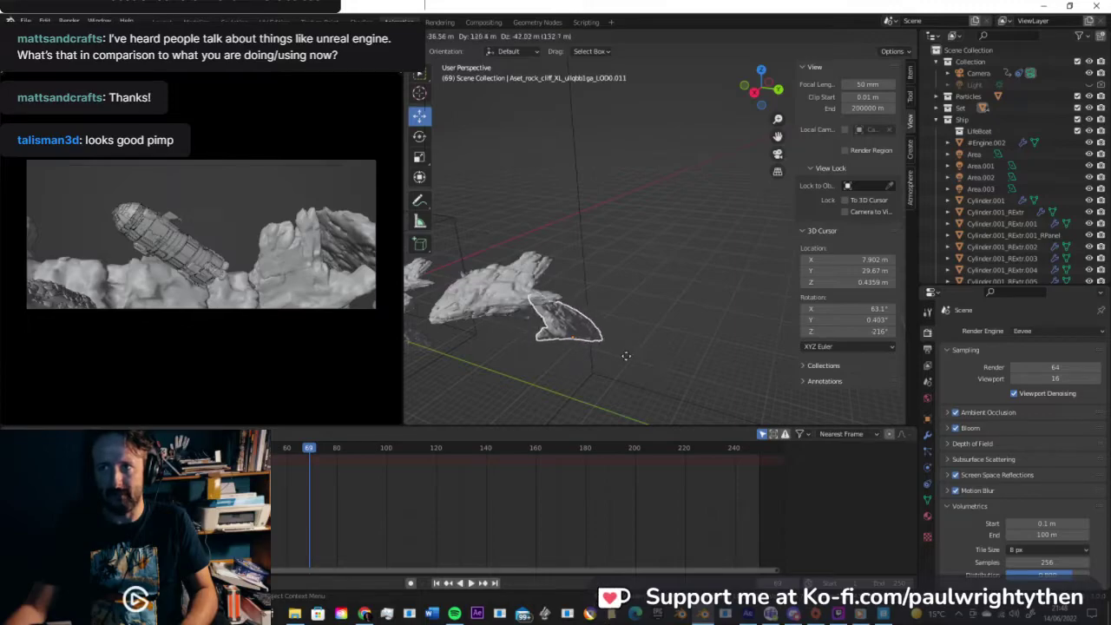
click(617, 361)
middle_drag(608, 328, 533, 289)
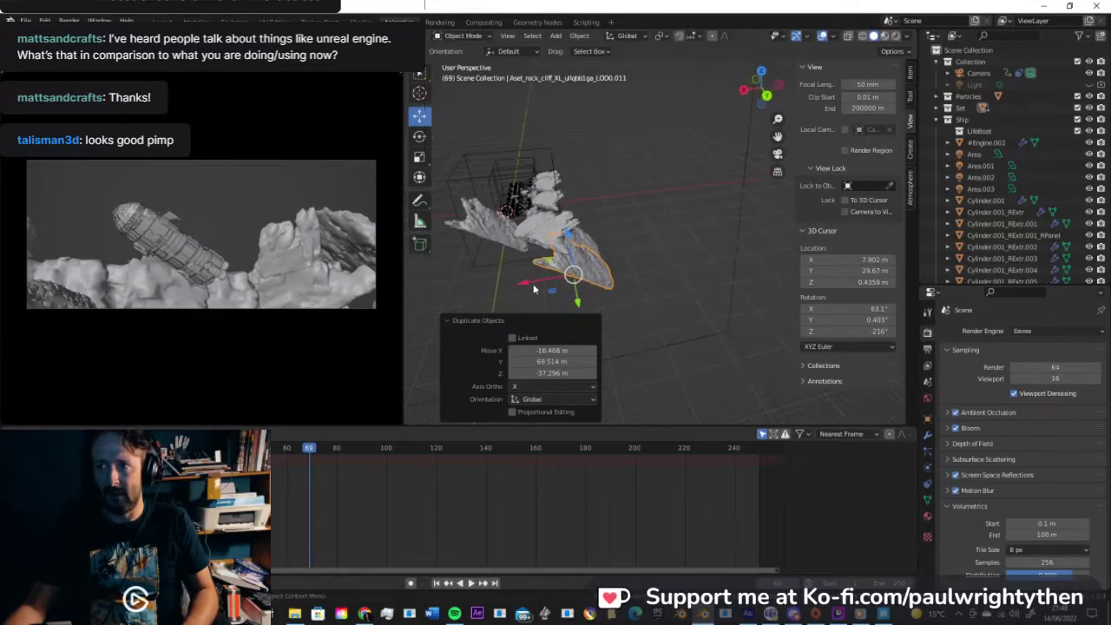
Step: Shift the duplicated rock cliff along the X axis, ending with a move of about 6.8 m
key(g)
key(x)
click(608, 271)
middle_drag(602, 272, 577, 268)
drag(541, 259, 533, 258)
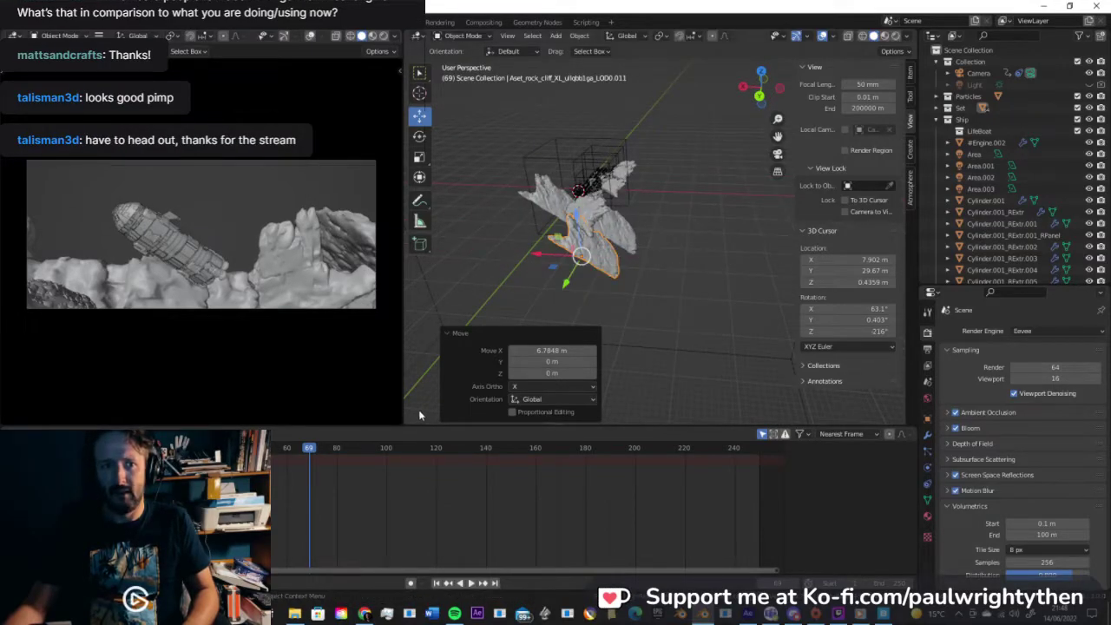
Step: Play the animation in the solid camera view and stop at frame 93 to check the set
key(space)
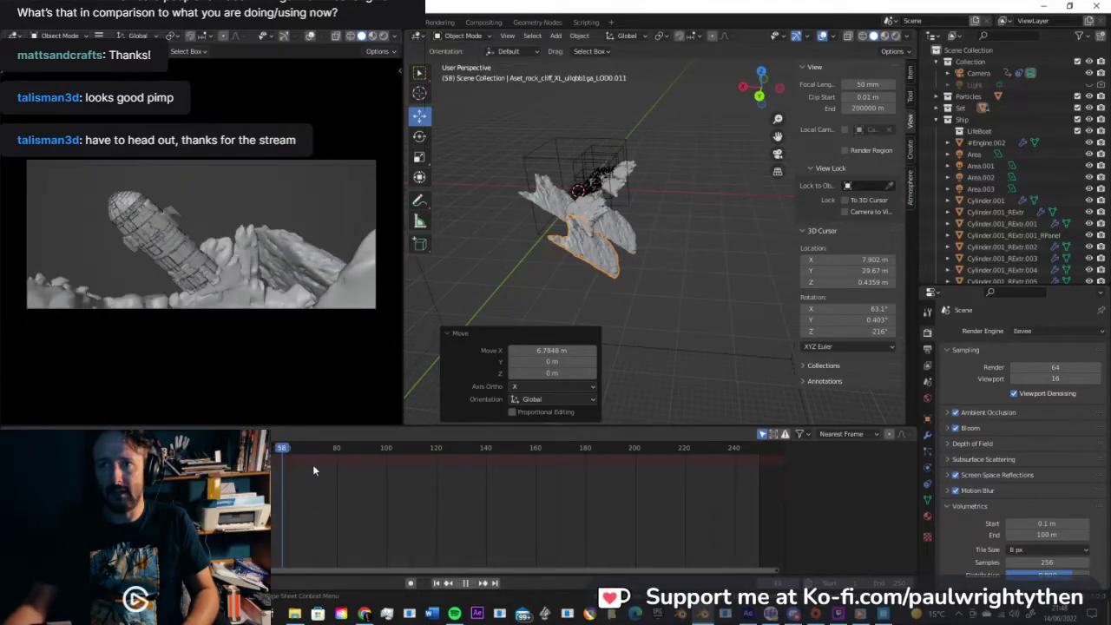
mouse_move(378, 467)
mouse_down()
mouse_move(392, 467)
mouse_move(368, 467)
mouse_up()
key(space)
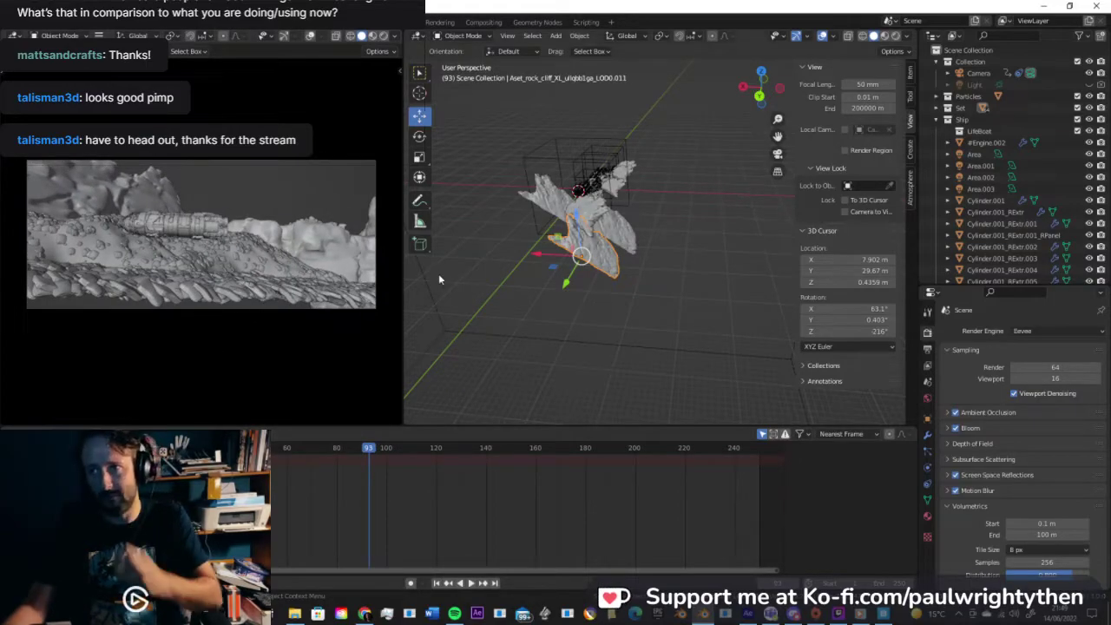
Step: Duplicate the two ground tiles at the edge of the rocky terrain and move the copies 14.62 m along X
middle_drag(445, 312, 618, 211)
scroll(618, 211, up, 5)
shift+middle_drag(703, 306, 584, 210)
scroll(544, 213, up, 3)
scroll(569, 222, down, 3)
click(560, 235)
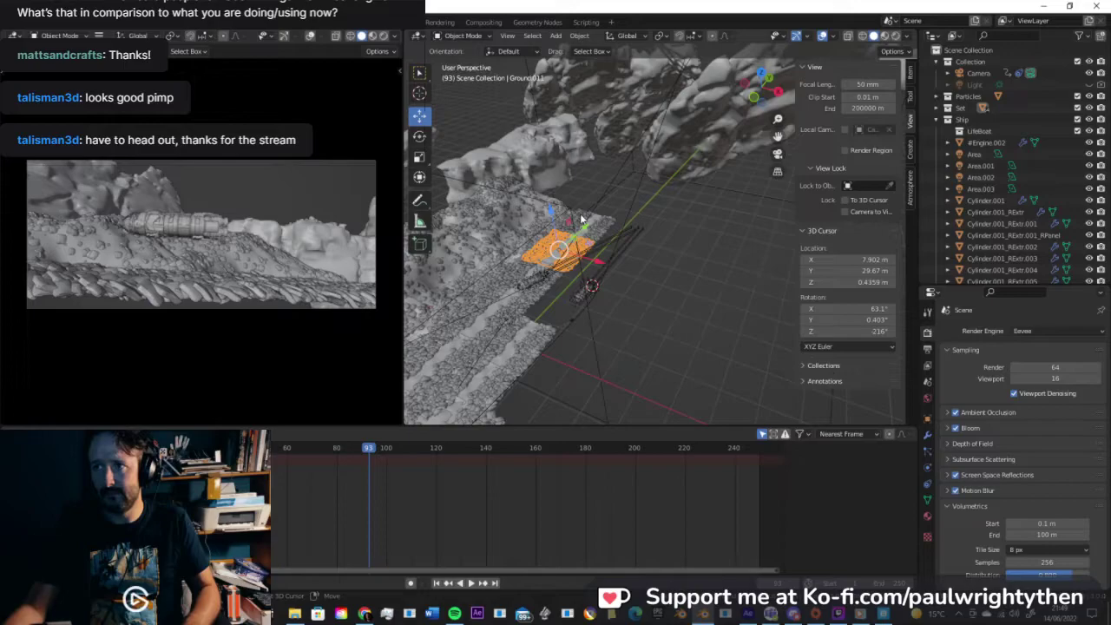
click(581, 219)
key(shift+d)
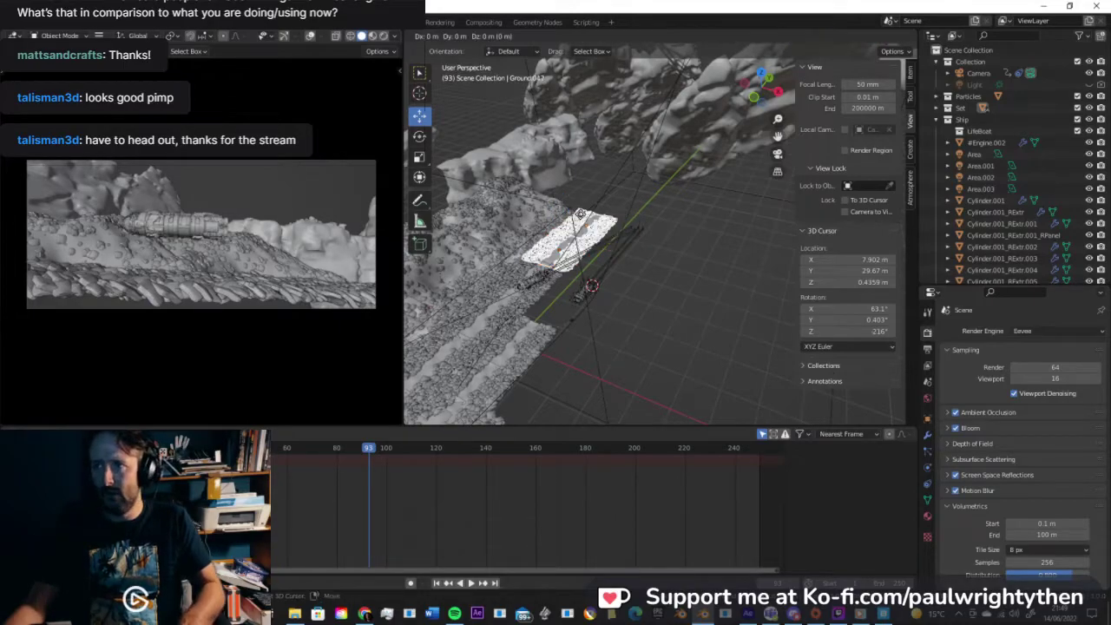
right_click(605, 236)
key(g)
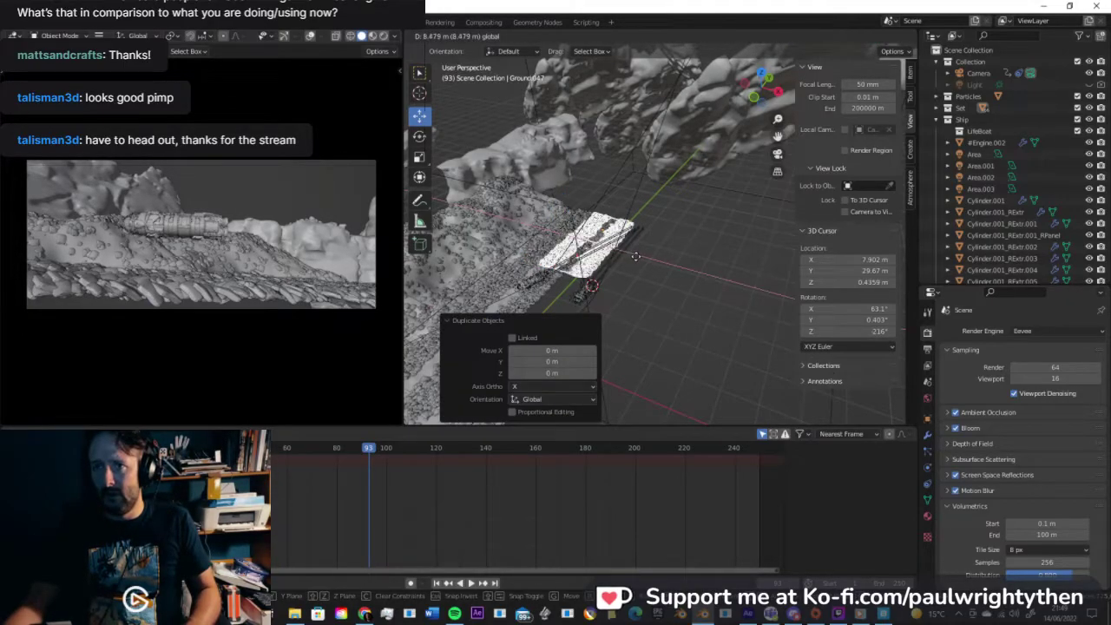
click(635, 257)
mouse_move(638, 253)
middle_down()
mouse_move(521, 256)
mouse_move(545, 240)
mouse_move(636, 232)
mouse_move(625, 246)
middle_up()
key(KP_Decimal)
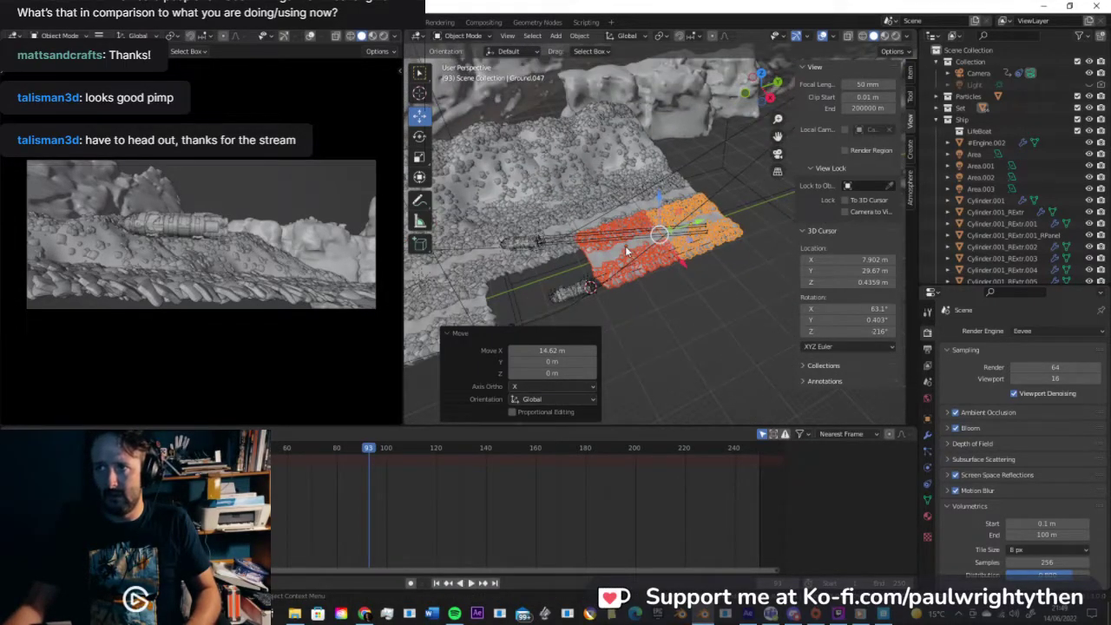
Step: Duplicate the ground tile beside the remaining gap, move the copy 16.484 m along Y and save the file
click(481, 308)
key(shift+d)
right_click(483, 308)
drag(491, 299, 541, 276)
key(ctrl+s)
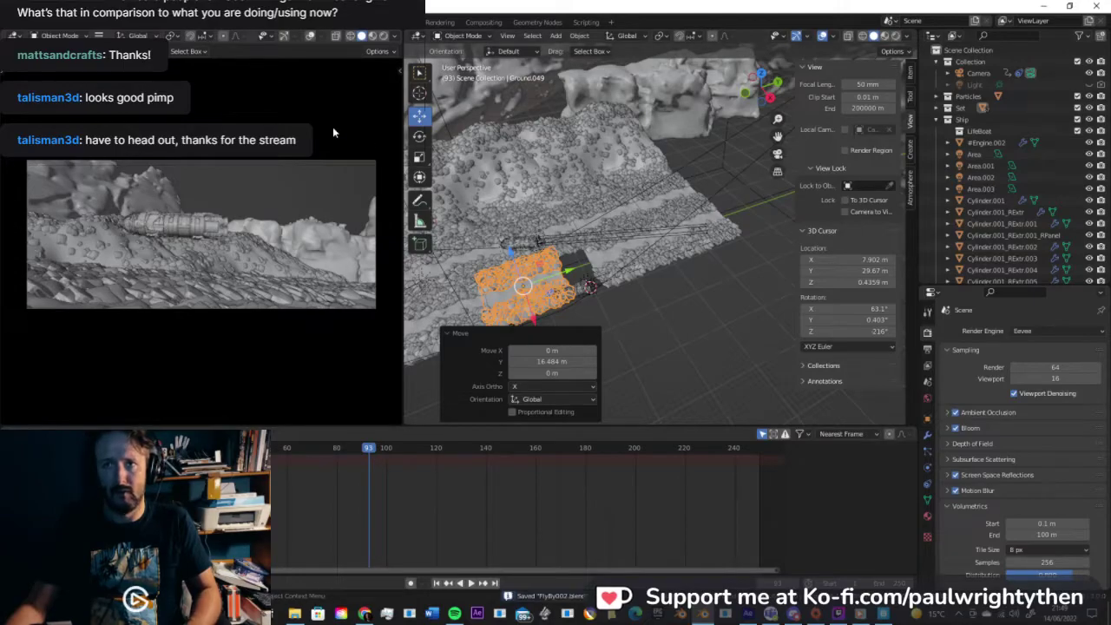
Step: Render frame 93 and arrange the render window side by side with the main Blender window
key(F12)
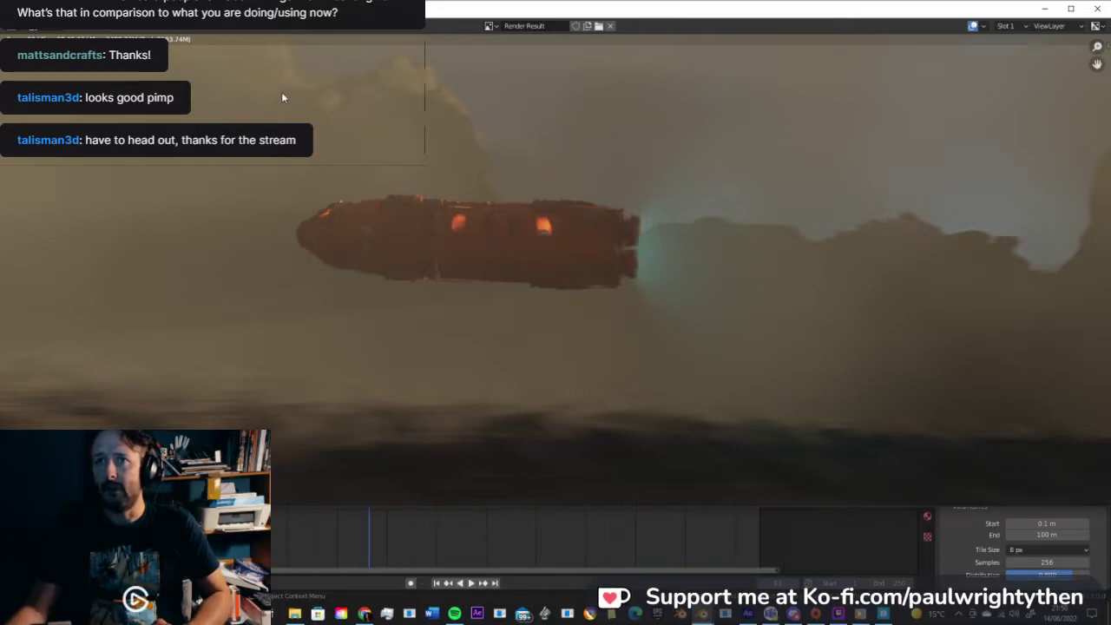
drag(917, 13, 927, 111)
drag(227, 107, 1110, 126)
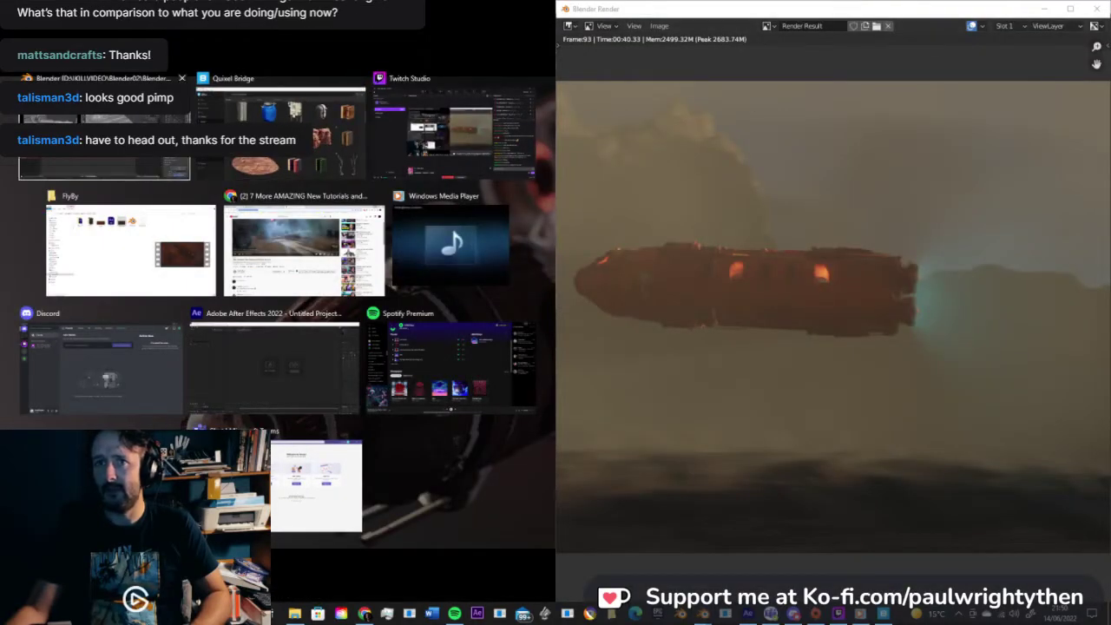
click(104, 130)
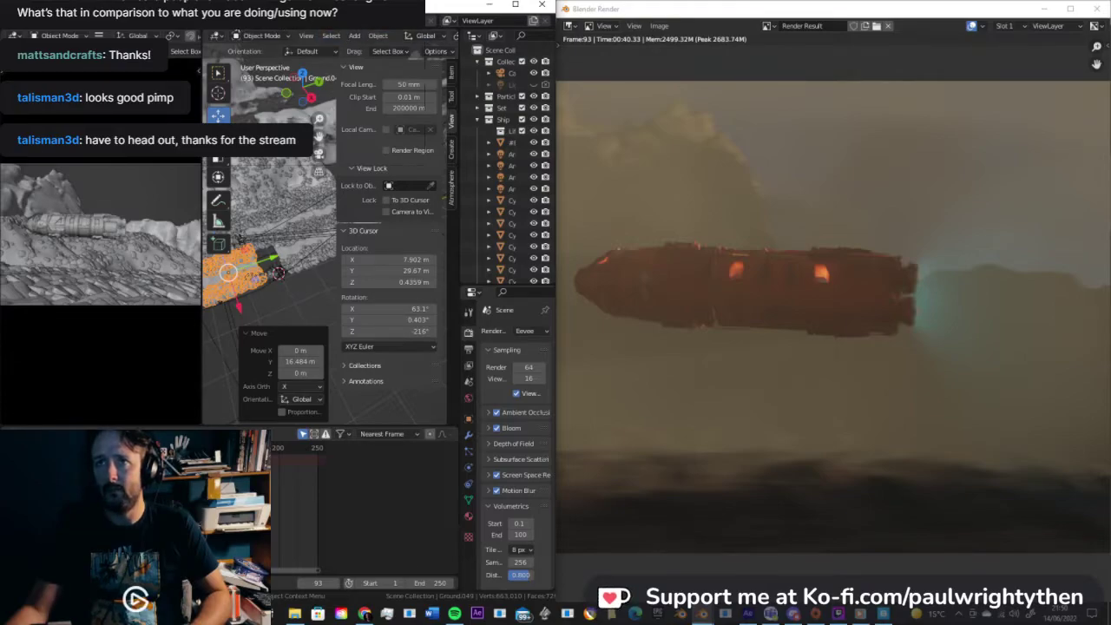
Step: Enable compositing nodes and insert an RGB Curves node between the Render Layers and Composite nodes
click(190, 23)
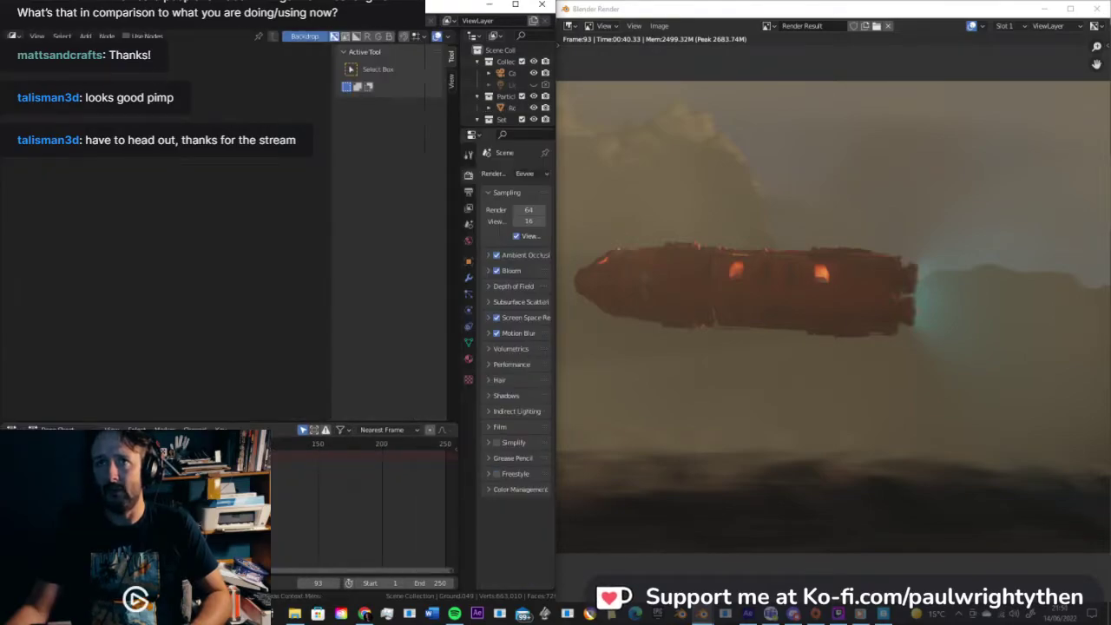
click(127, 36)
key(shift+a)
text(rgb)
key(Down)
key(Return)
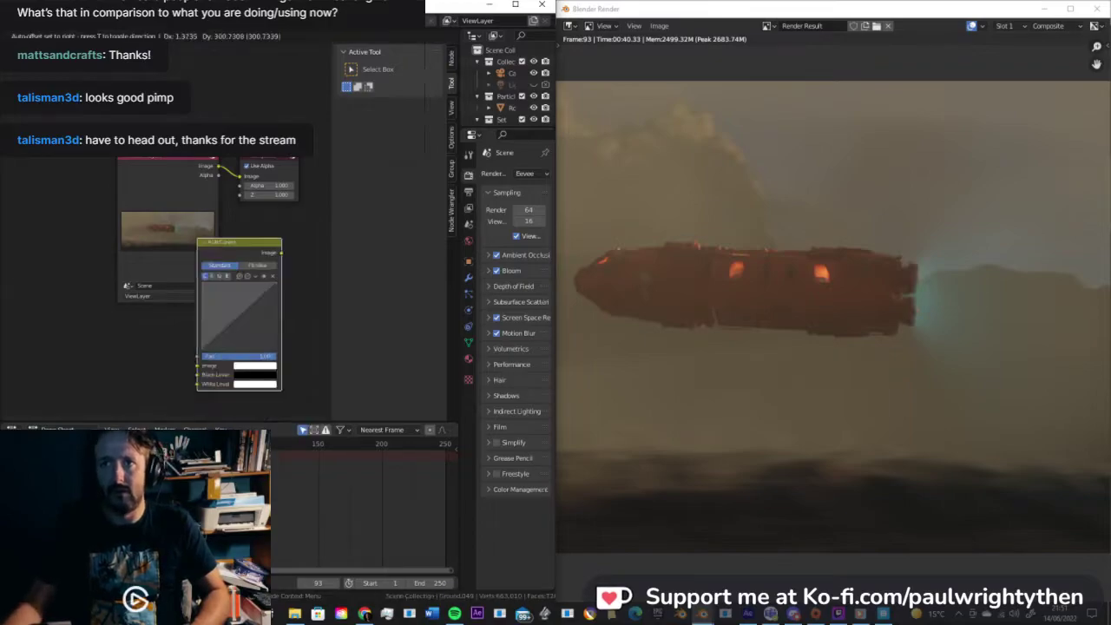
click(271, 161)
middle_drag(272, 161, 177, 169)
scroll(186, 178, down, 4)
Step: Insert a Lens Distortion node between the RGB Curves and Composite nodes
click(283, 307)
key(shift+a)
click(276, 304)
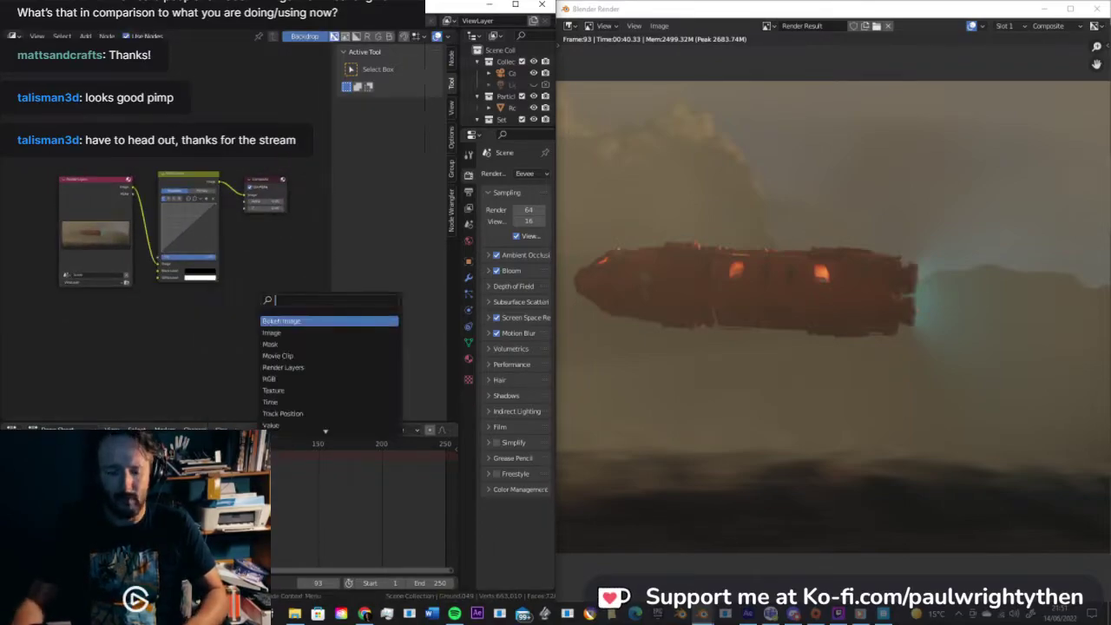
text(lens)
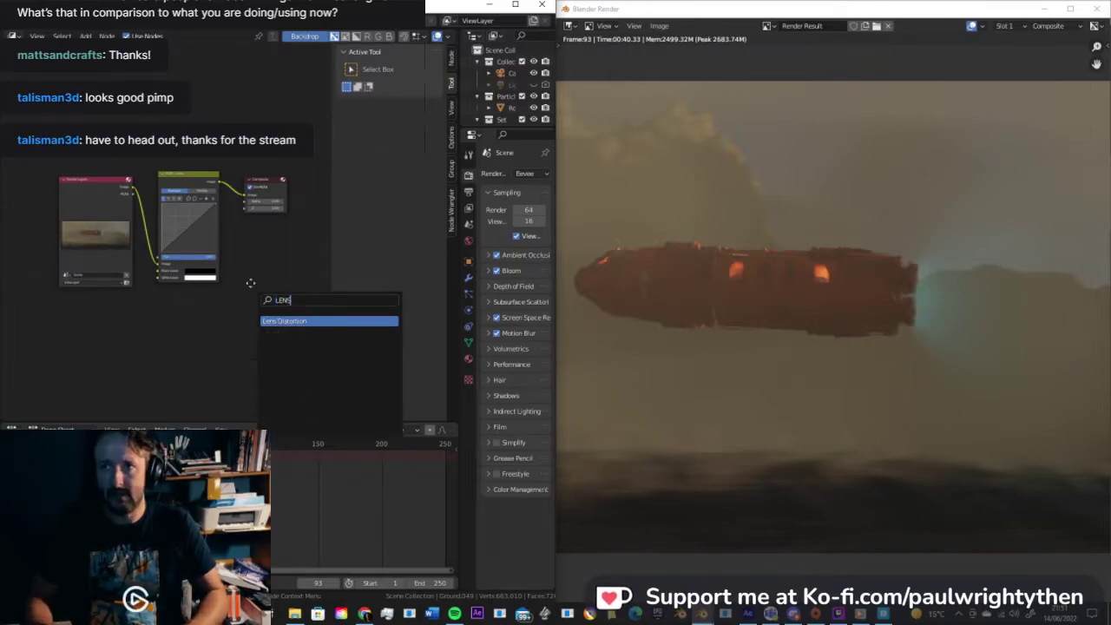
key(Return)
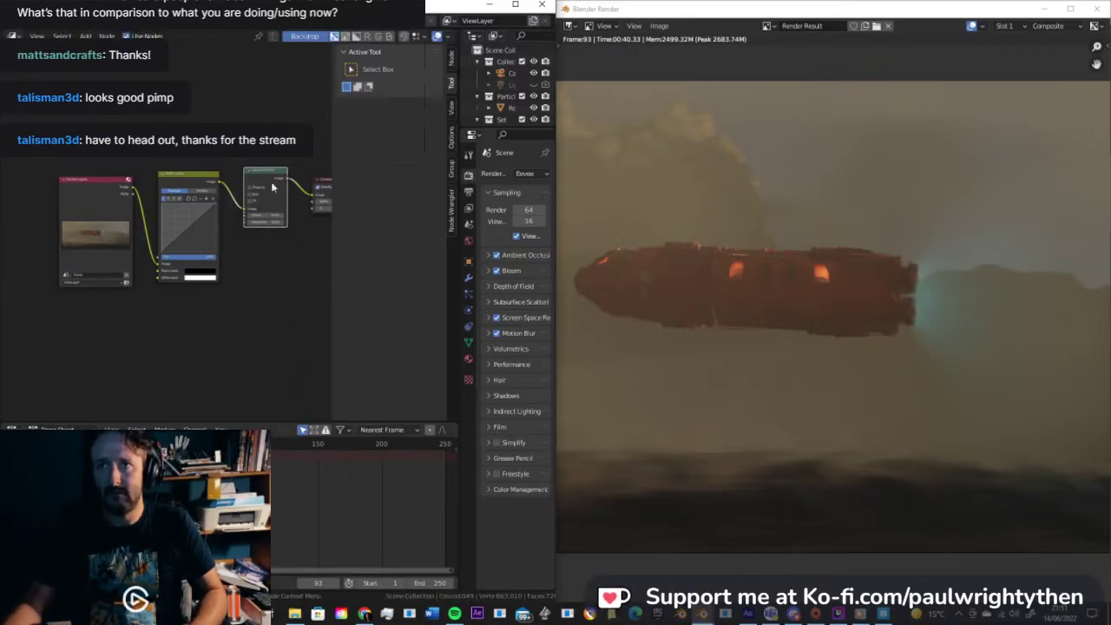
Step: Enable Jitter and Fit on the Lens Distortion node and set its distortion to 0.01
click(250, 200)
click(278, 216)
text(0.01)
key(Return)
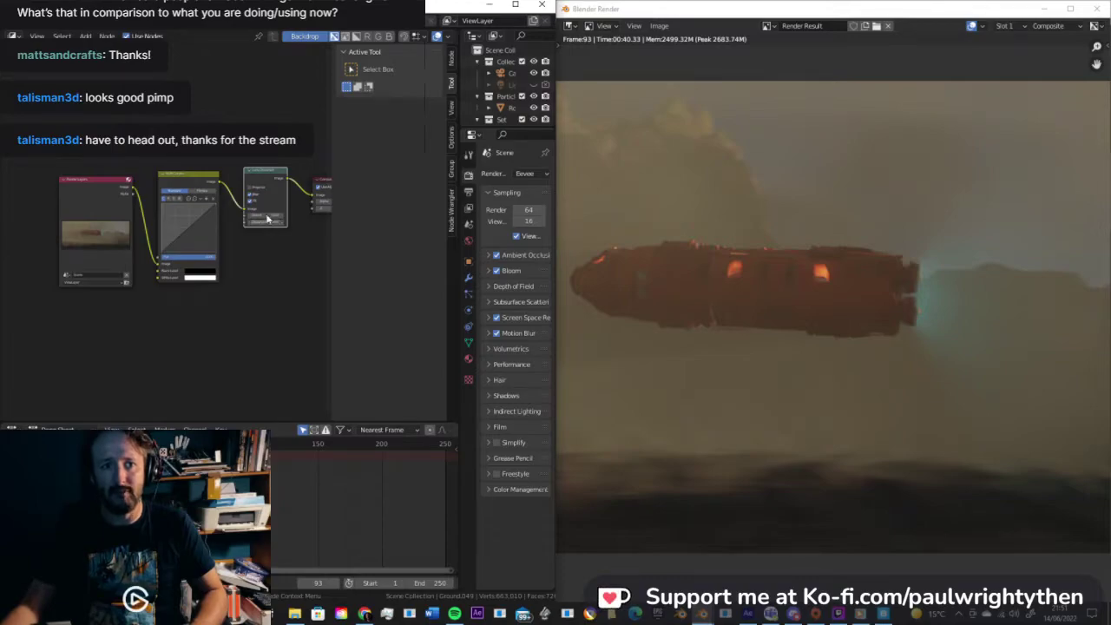
Step: Raise the red and green channels in the RGB Curves node to give the rendered frame a warmer, brighter grade
mouse_move(550, 250)
mouse_down()
mouse_move(472, 243)
mouse_move(556, 246)
mouse_up()
middle_drag(741, 256, 830, 264)
scroll(843, 274, down, 1)
scroll(843, 274, down, 1)
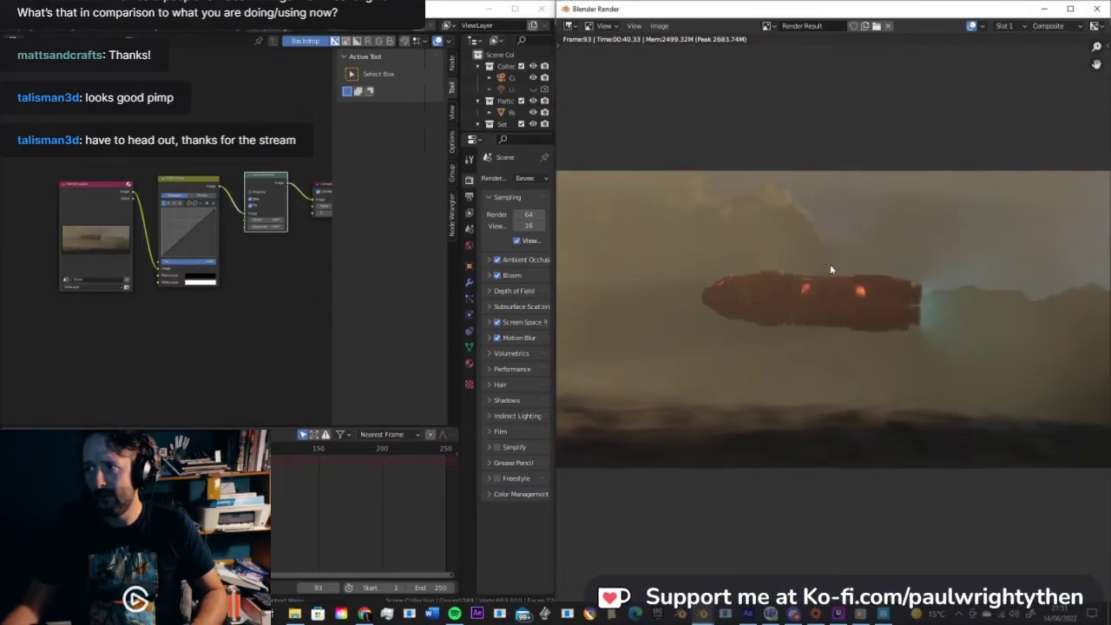
click(172, 246)
mouse_move(203, 225)
mouse_down()
mouse_move(172, 246)
mouse_move(183, 231)
mouse_up()
click(168, 204)
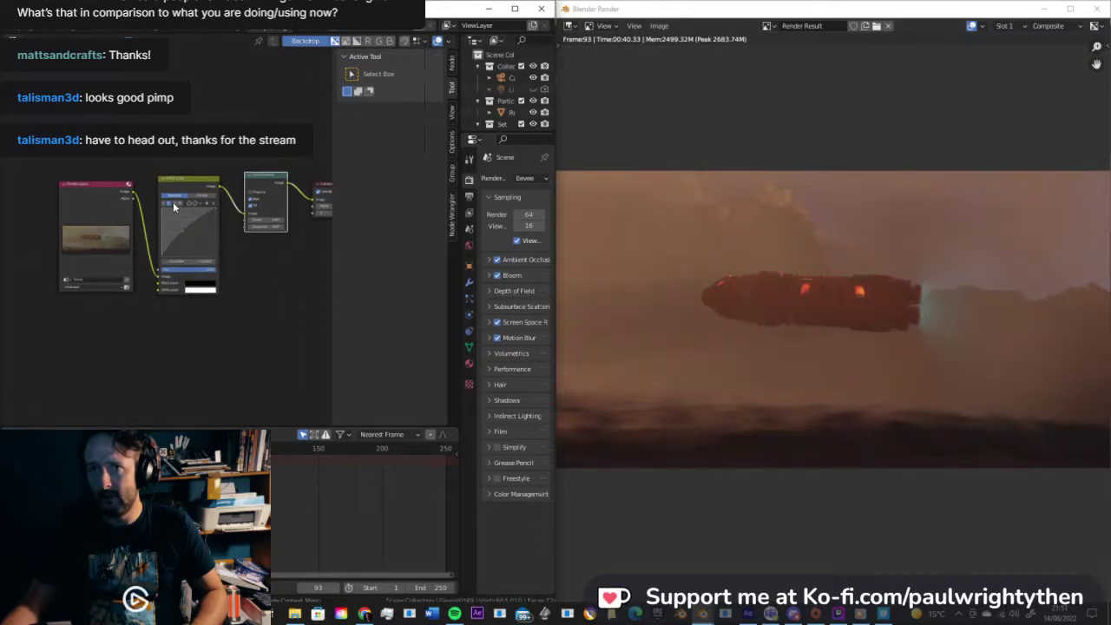
click(174, 203)
drag(198, 219, 198, 219)
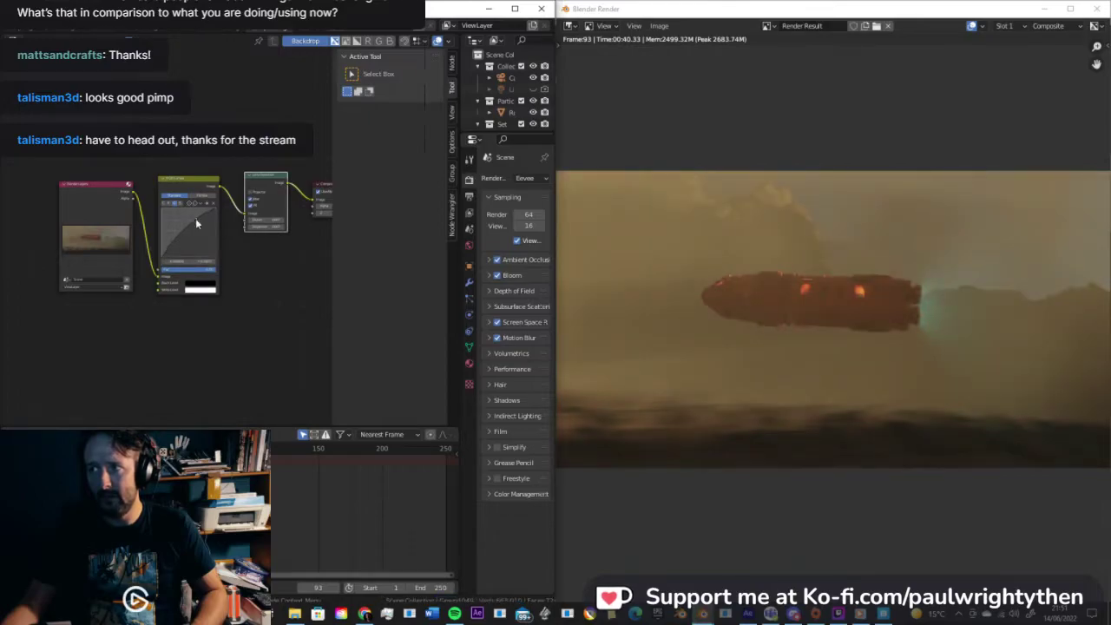
drag(195, 218, 198, 218)
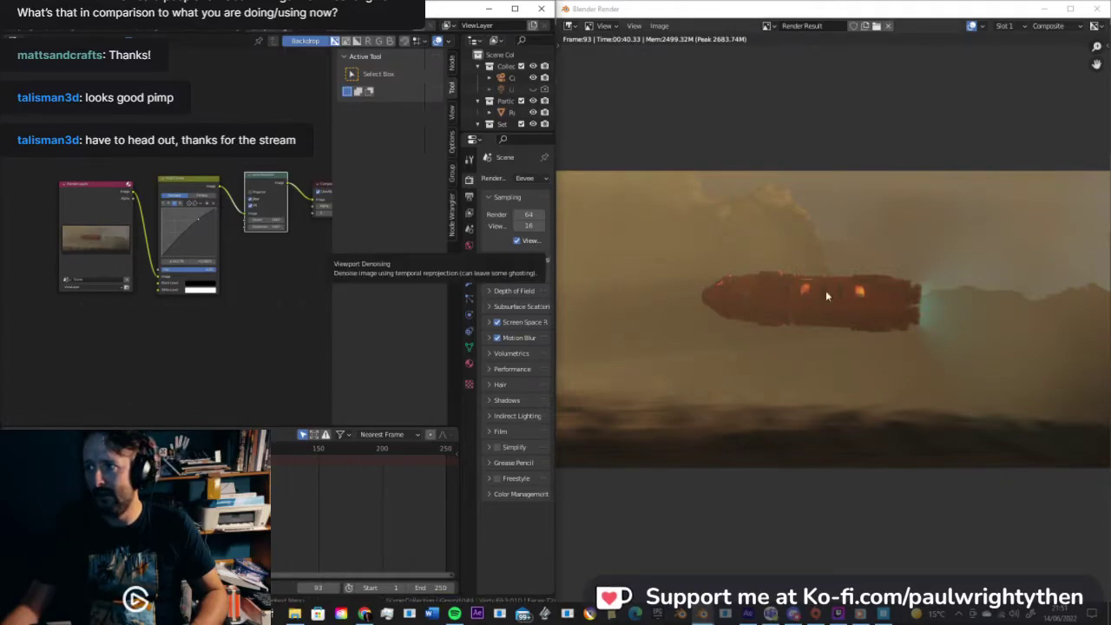
Step: Fit the whole render in its window and enlarge the outliner and properties editor to show full names and settings
scroll(825, 290, down, 1)
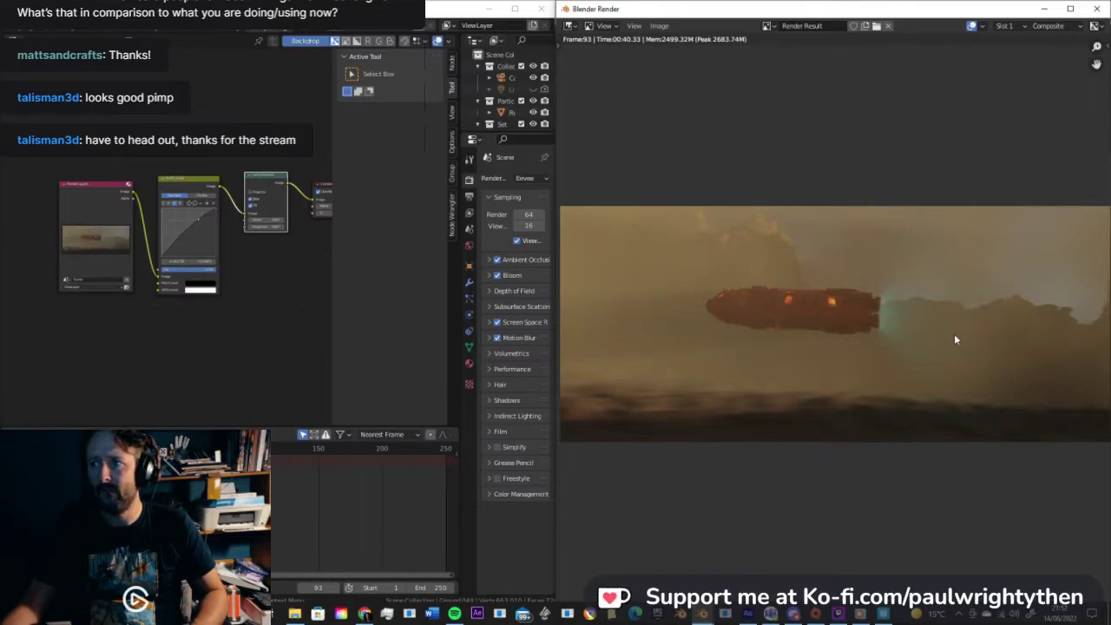
middle_drag(954, 340, 937, 339)
scroll(937, 339, down, 1)
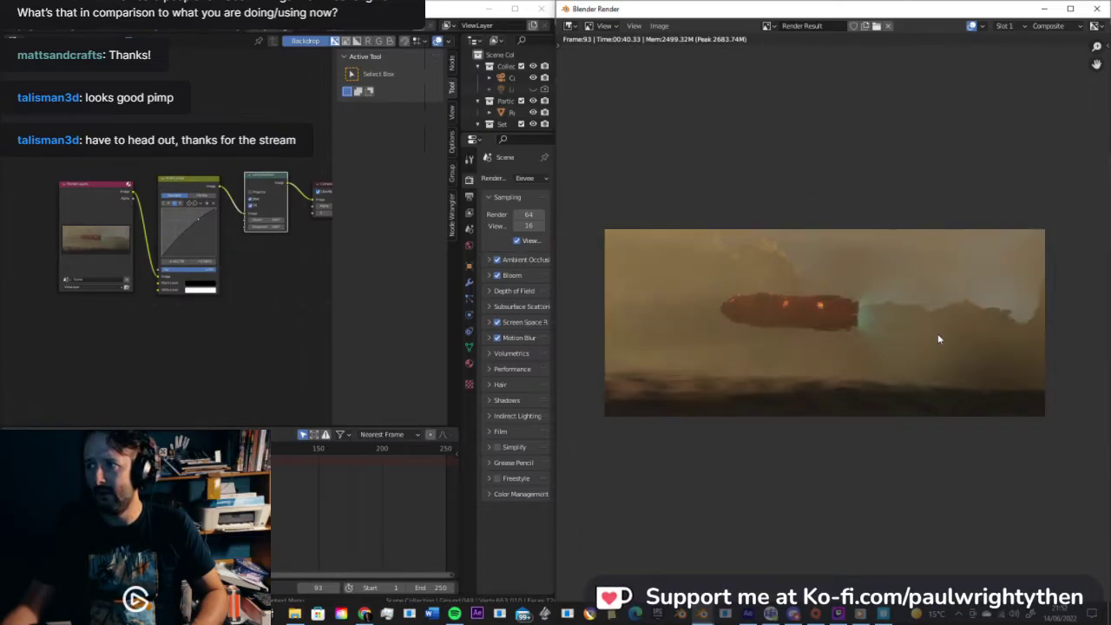
scroll(938, 338, up, 1)
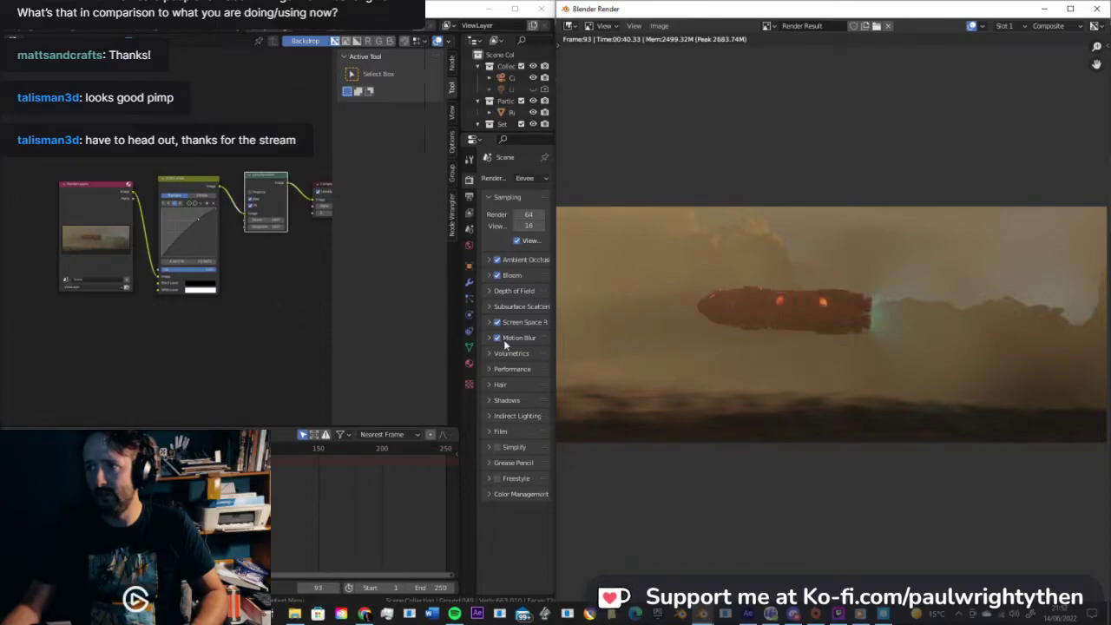
drag(502, 135, 501, 280)
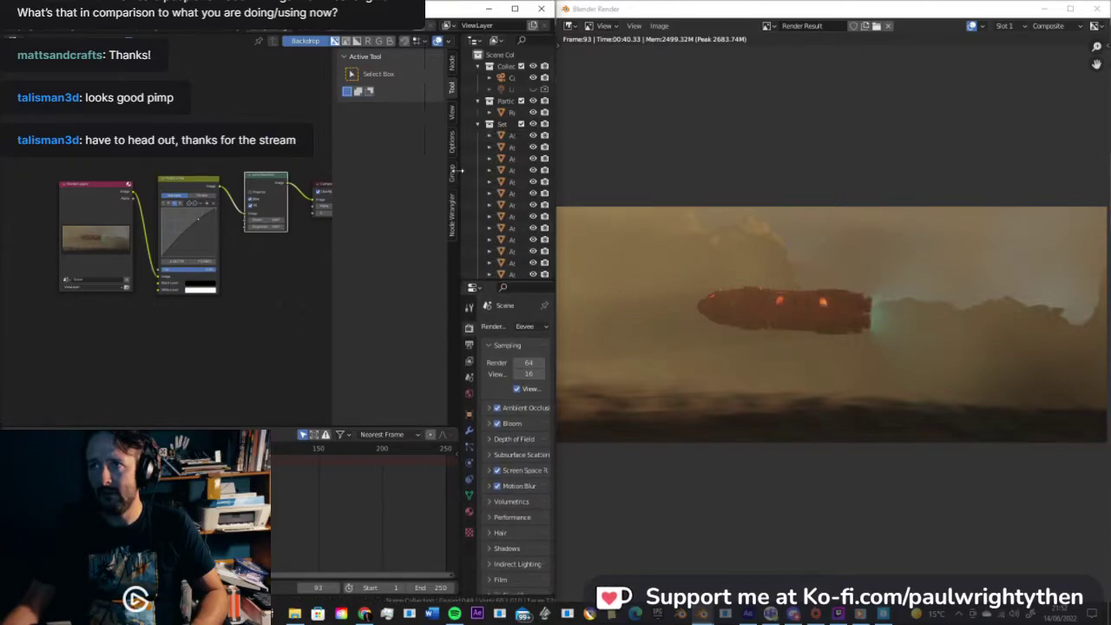
drag(459, 170, 358, 170)
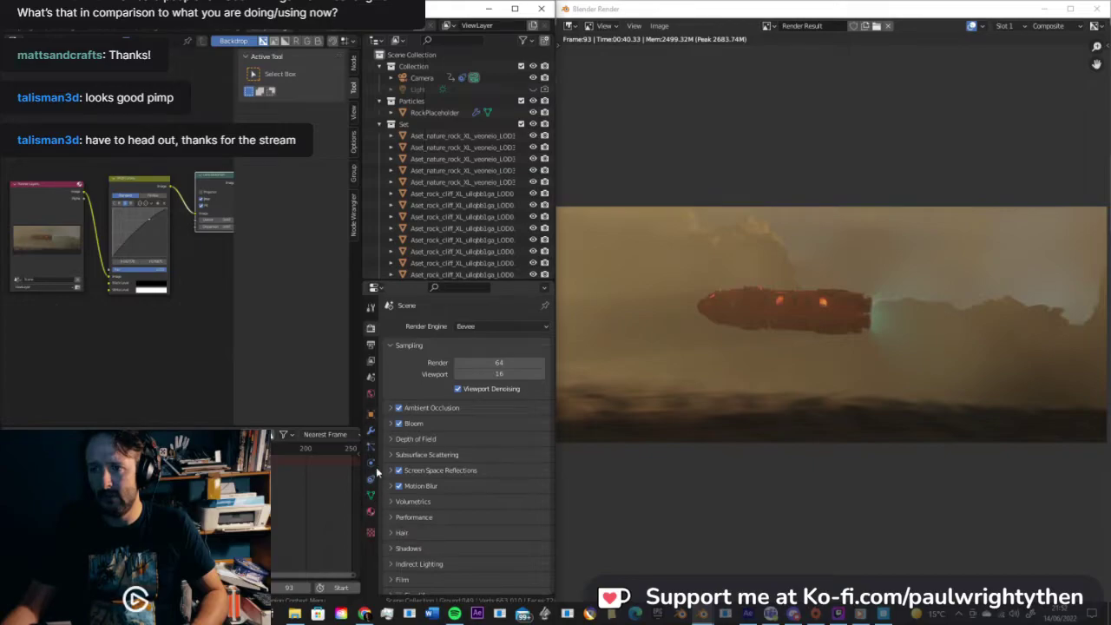
scroll(421, 186, down, 5)
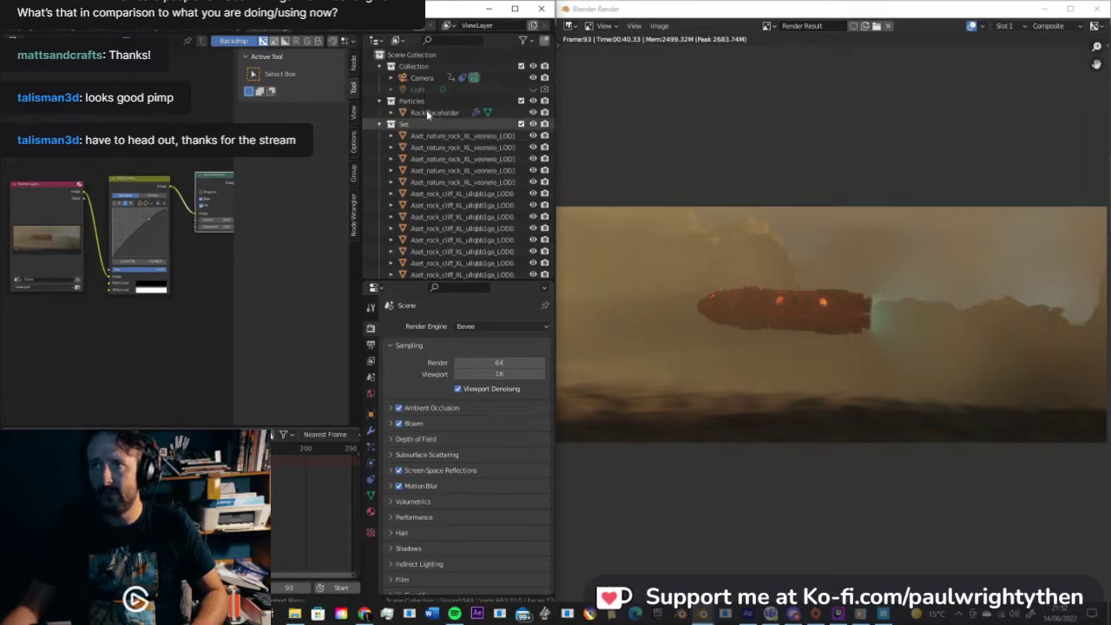
Step: Select the Starlight Sun in the outliner and expand the Volumetrics section of the render settings
scroll(418, 170, down, 10)
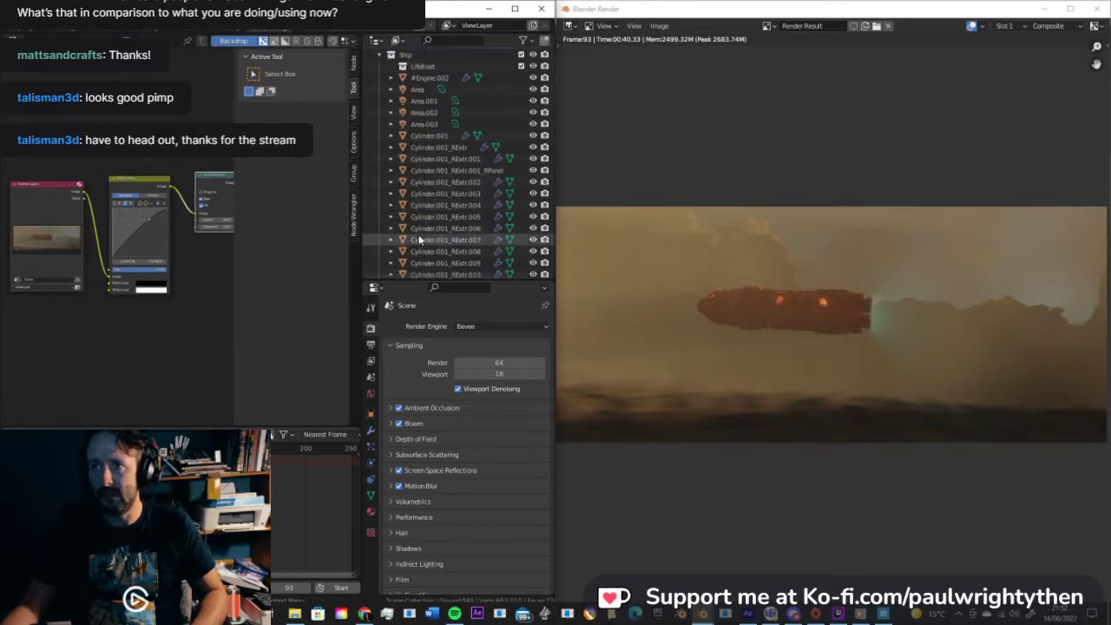
scroll(422, 240, down, 10)
click(418, 269)
click(392, 502)
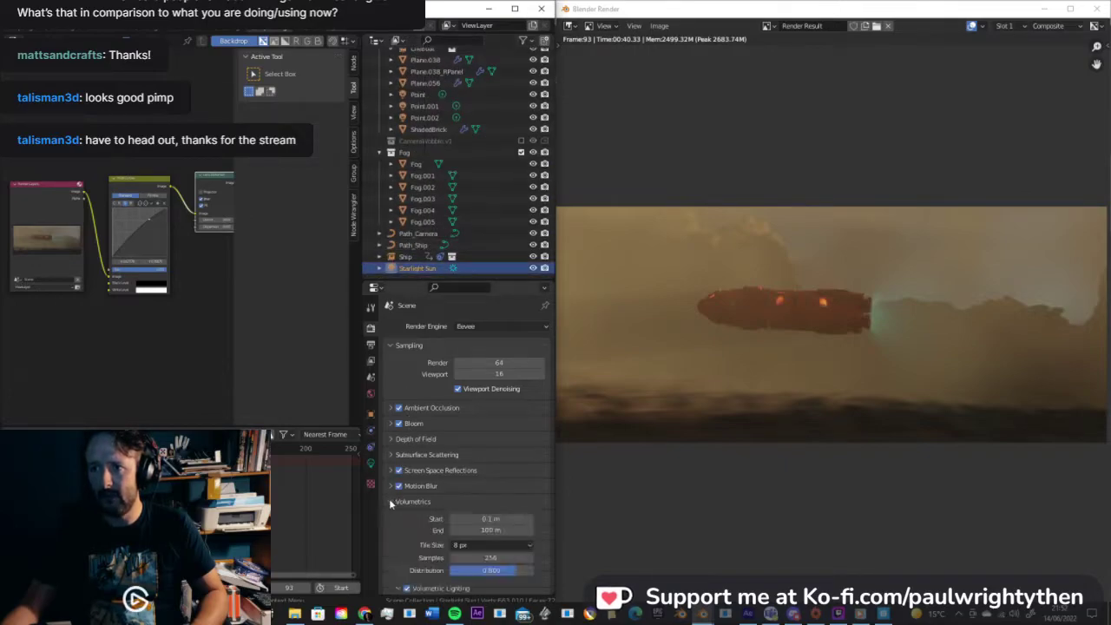
scroll(400, 491, down, 4)
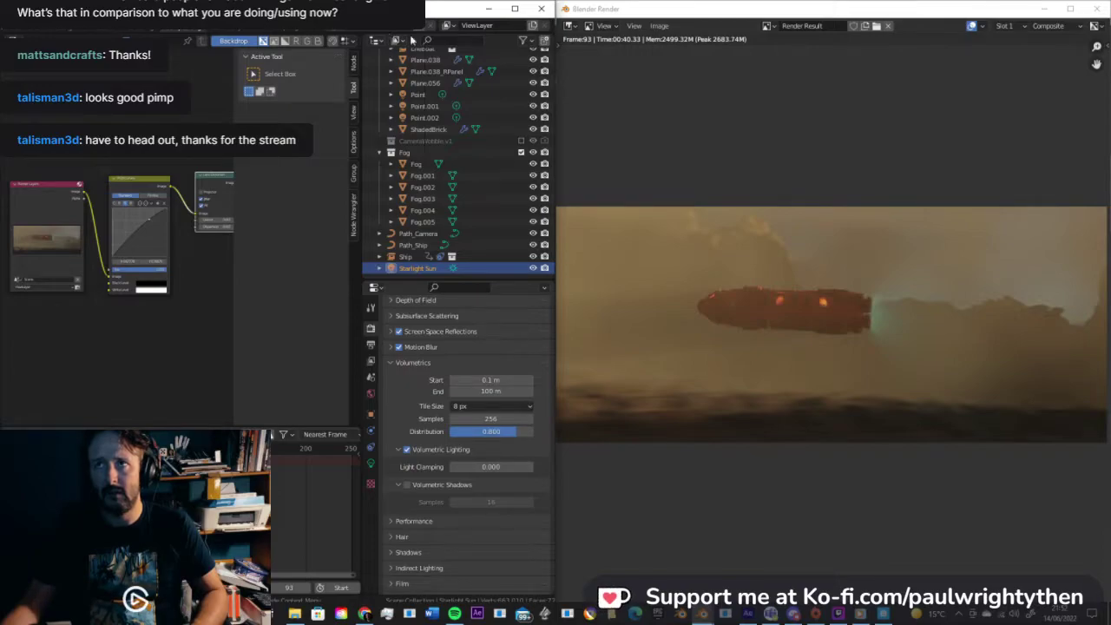
Step: Show the camera view rendered in the Layout workspace and expand the world's Volume settings, collapsing Physical Atmosphere
double_click(449, 13)
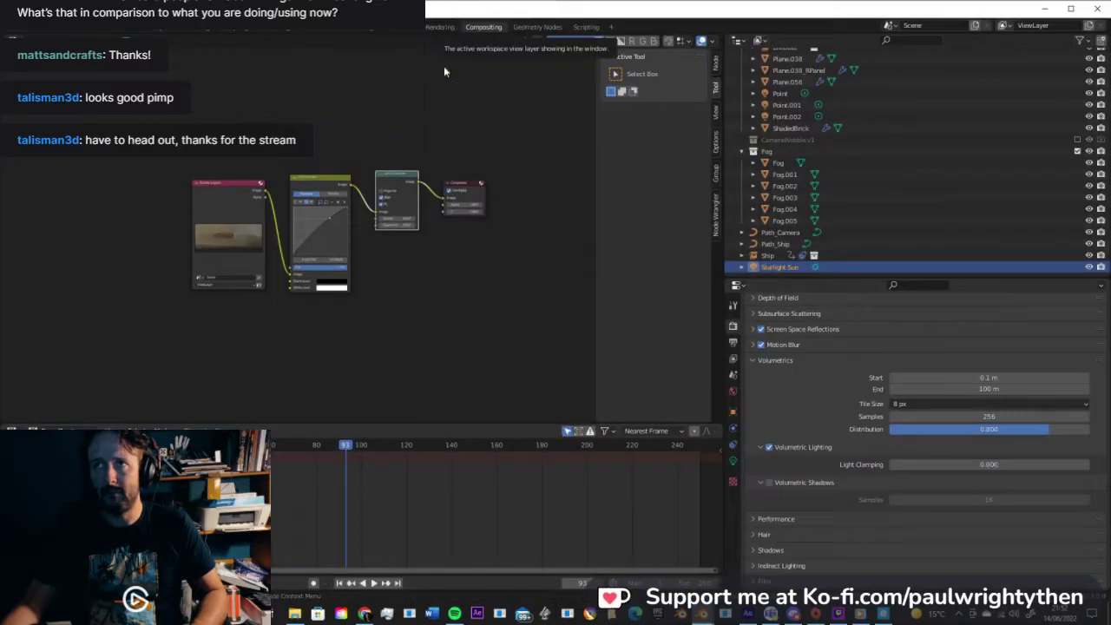
click(165, 34)
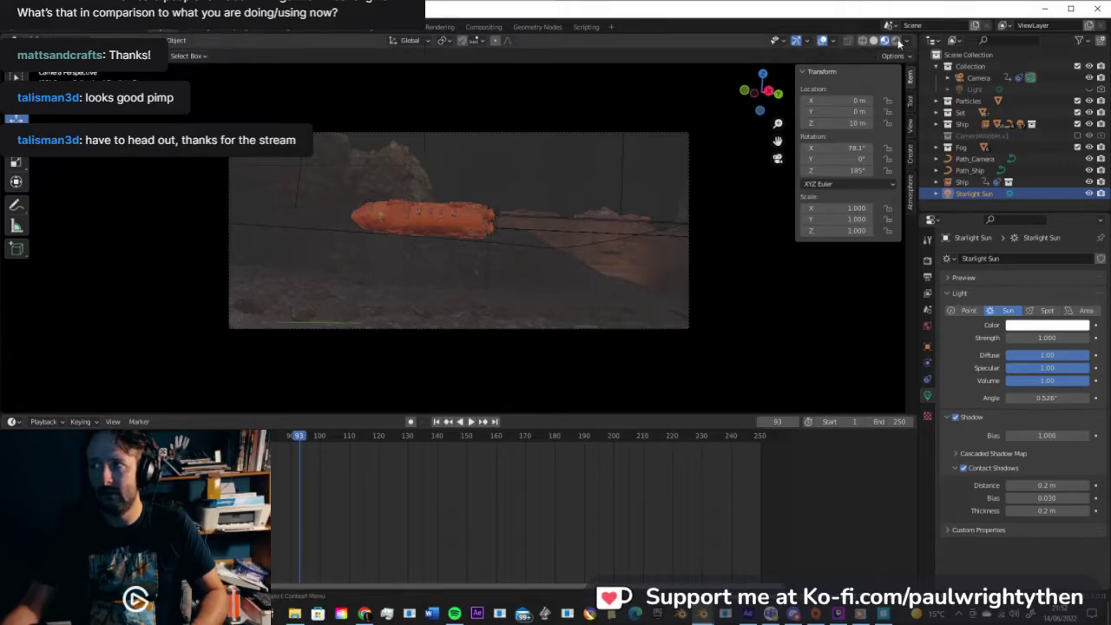
click(927, 261)
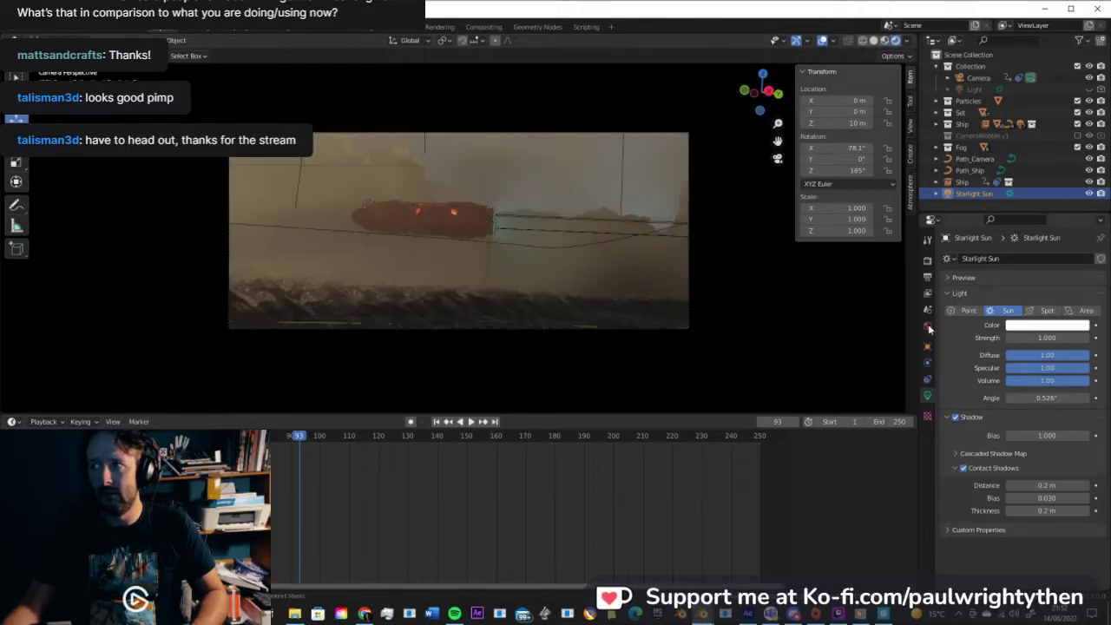
click(927, 327)
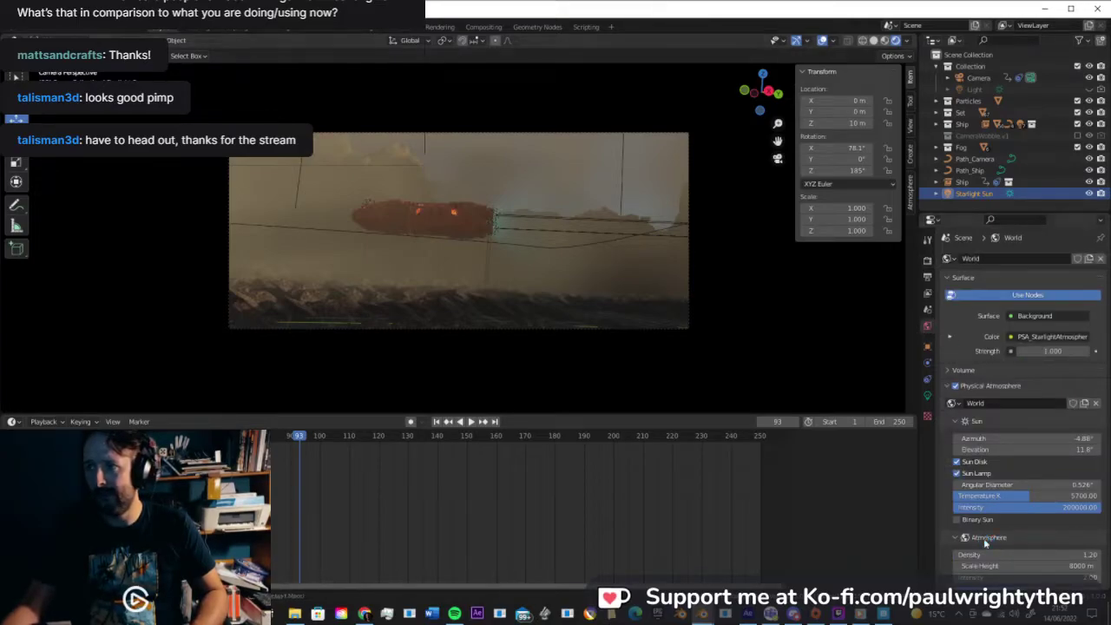
click(947, 385)
click(948, 370)
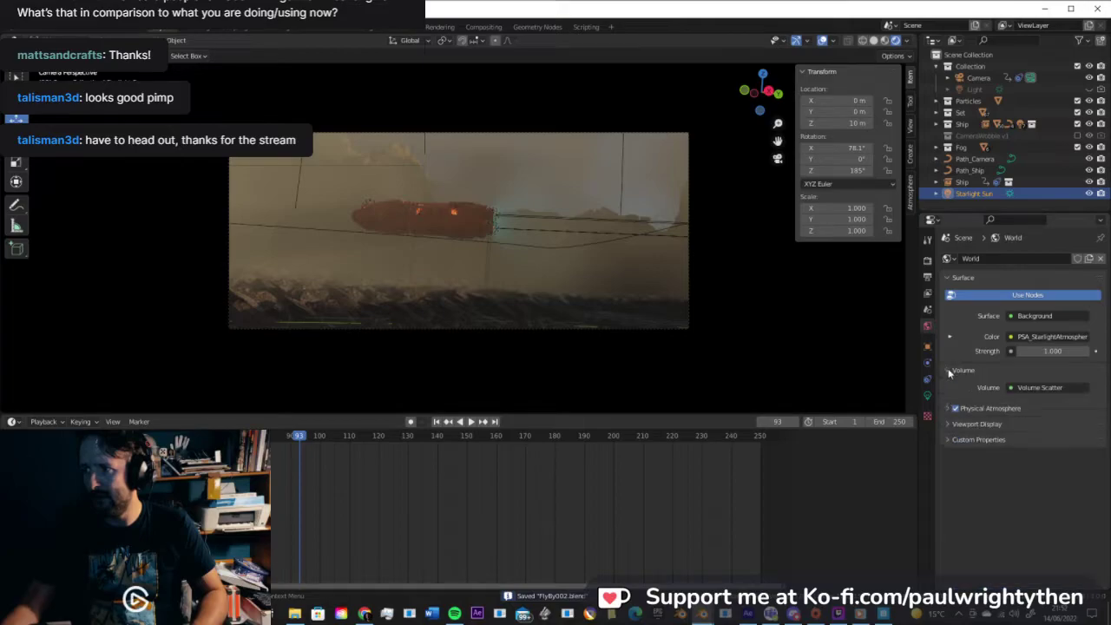
Step: Try Volumetric Shadows in the Eevee render settings, comparing the camera view with them on and off at frame 61
click(927, 261)
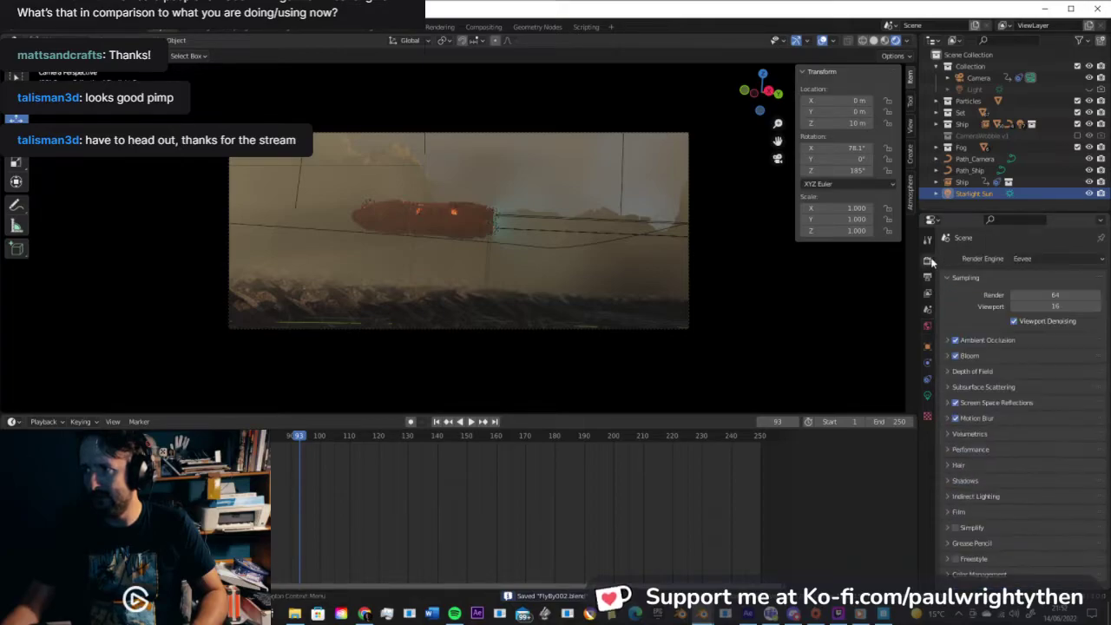
click(946, 434)
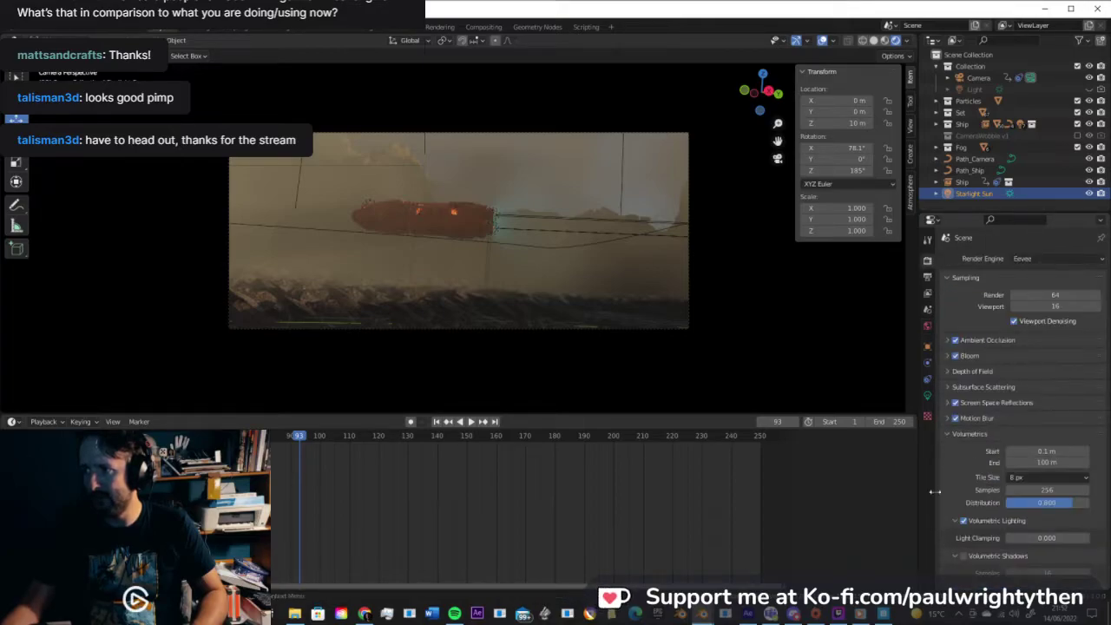
click(964, 556)
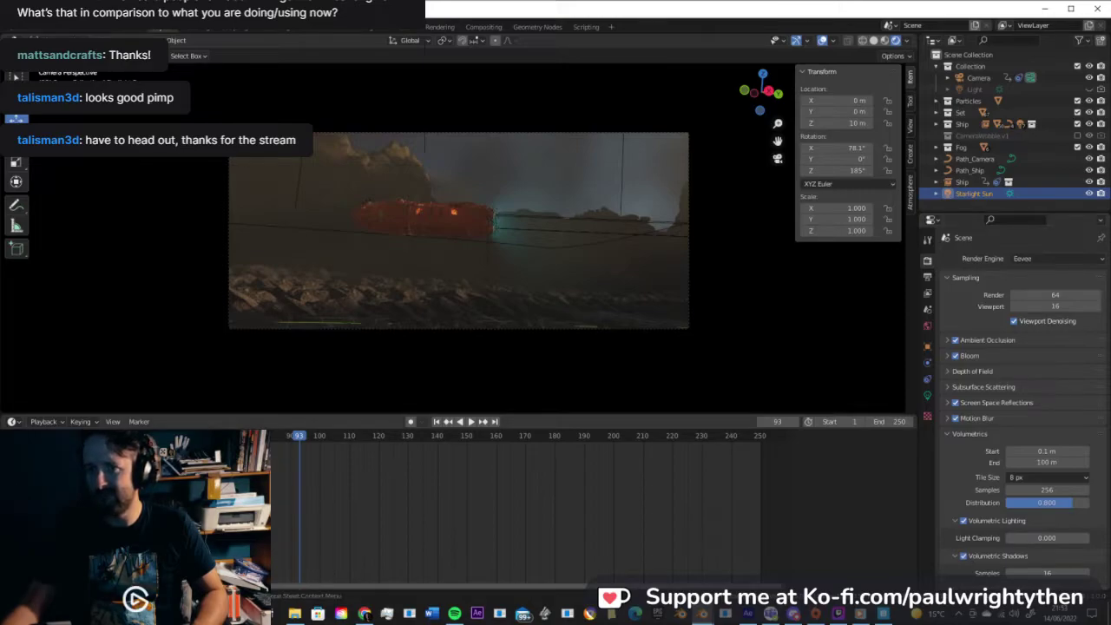
key(space)
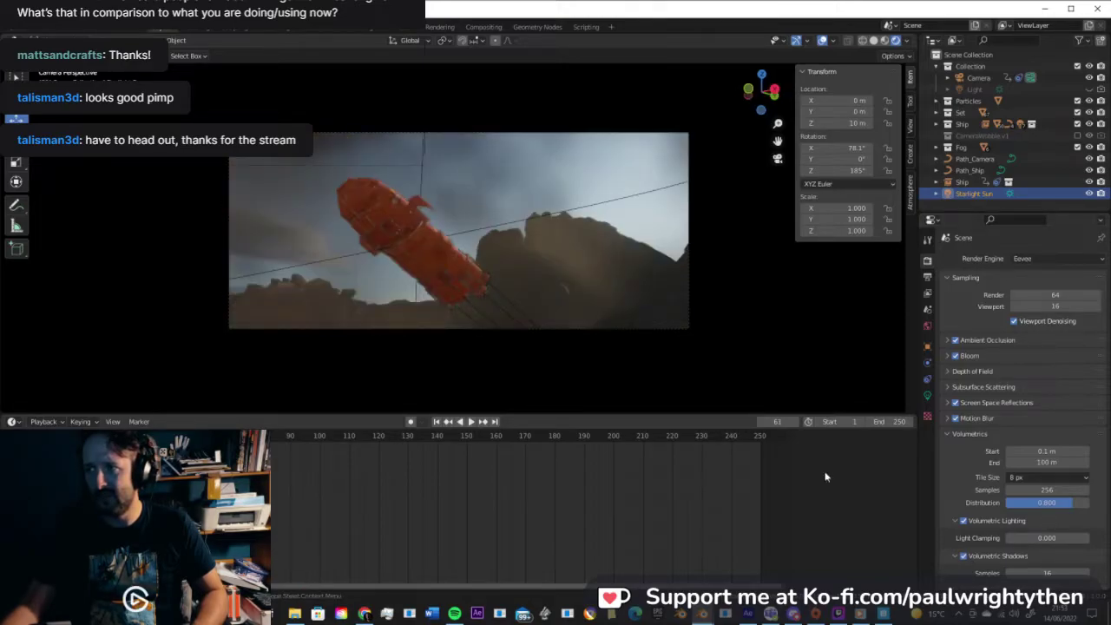
click(963, 556)
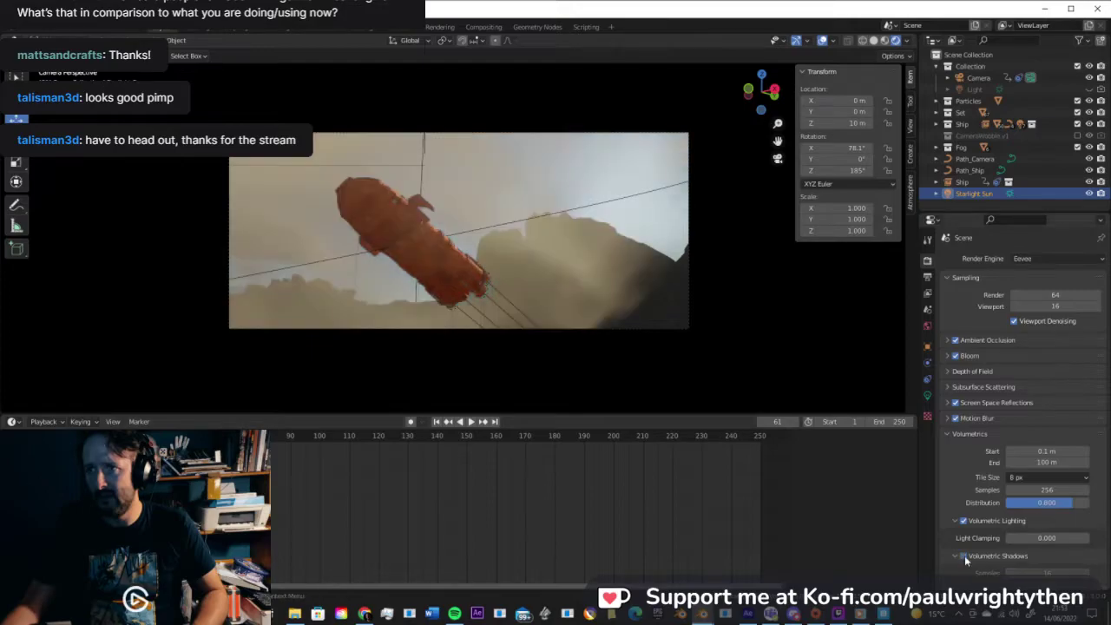
click(963, 556)
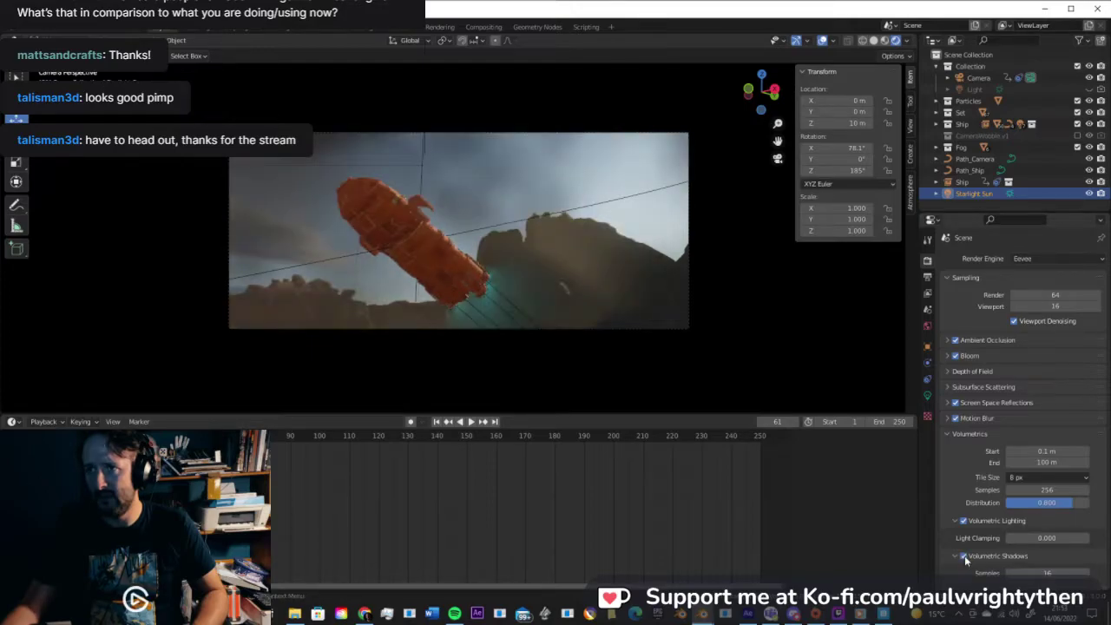
click(963, 556)
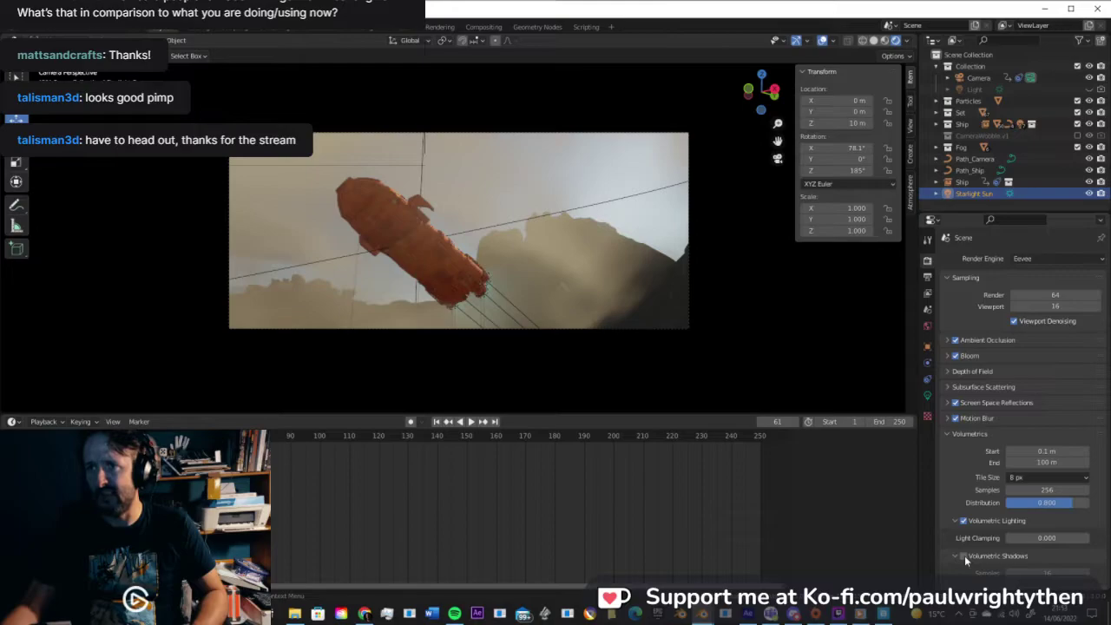
Step: Set the timeline to frame 188 and hide the viewport overlays and gizmos for a clean camera view
click(540, 438)
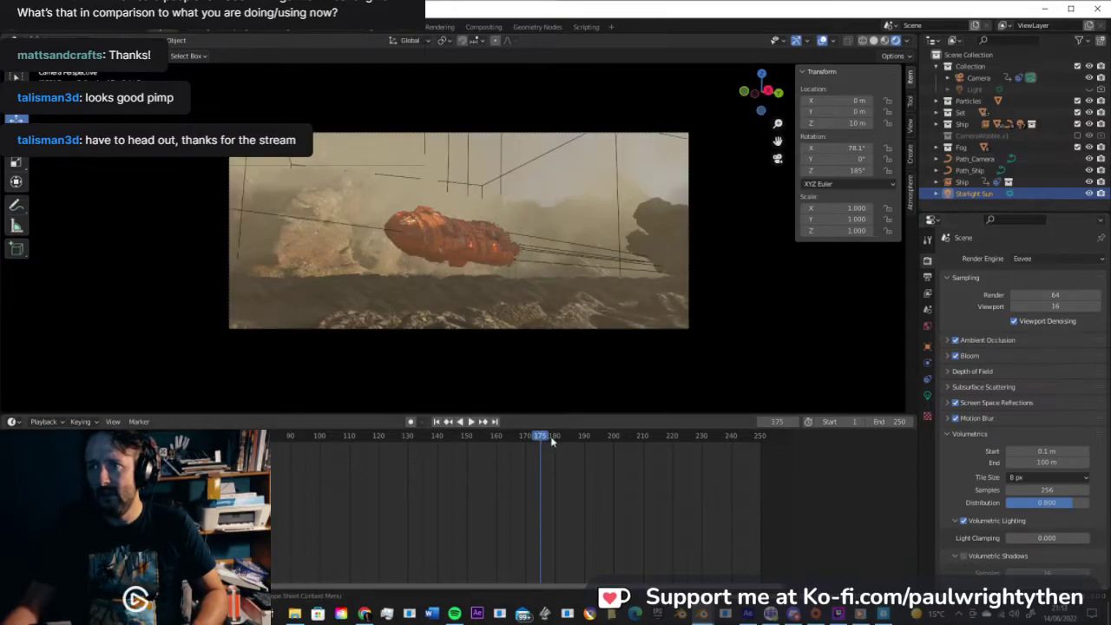
key(space)
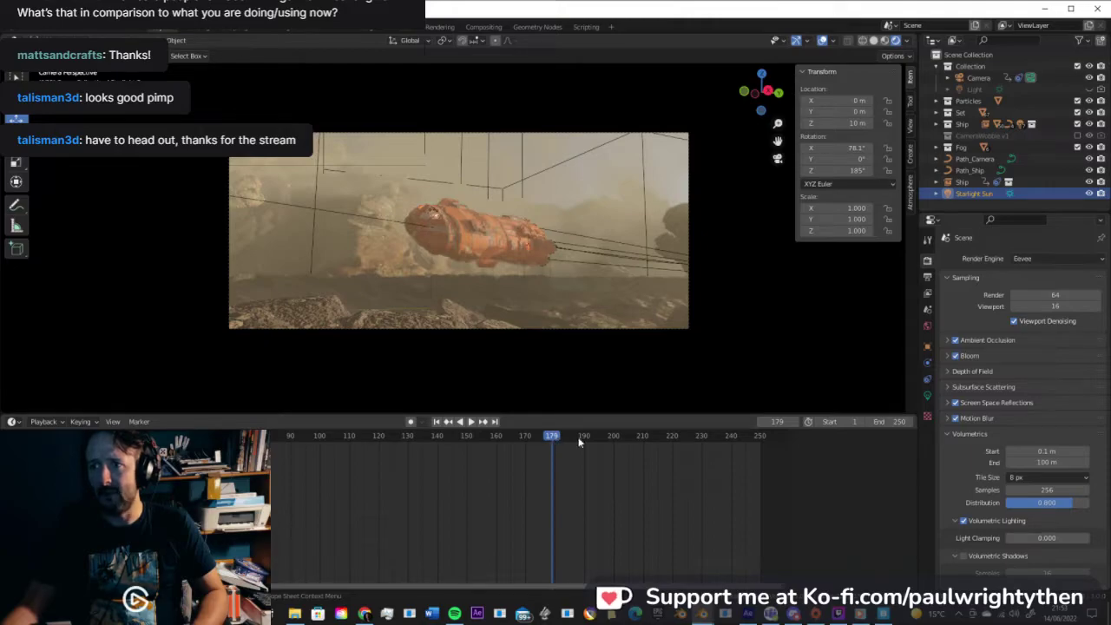
click(578, 442)
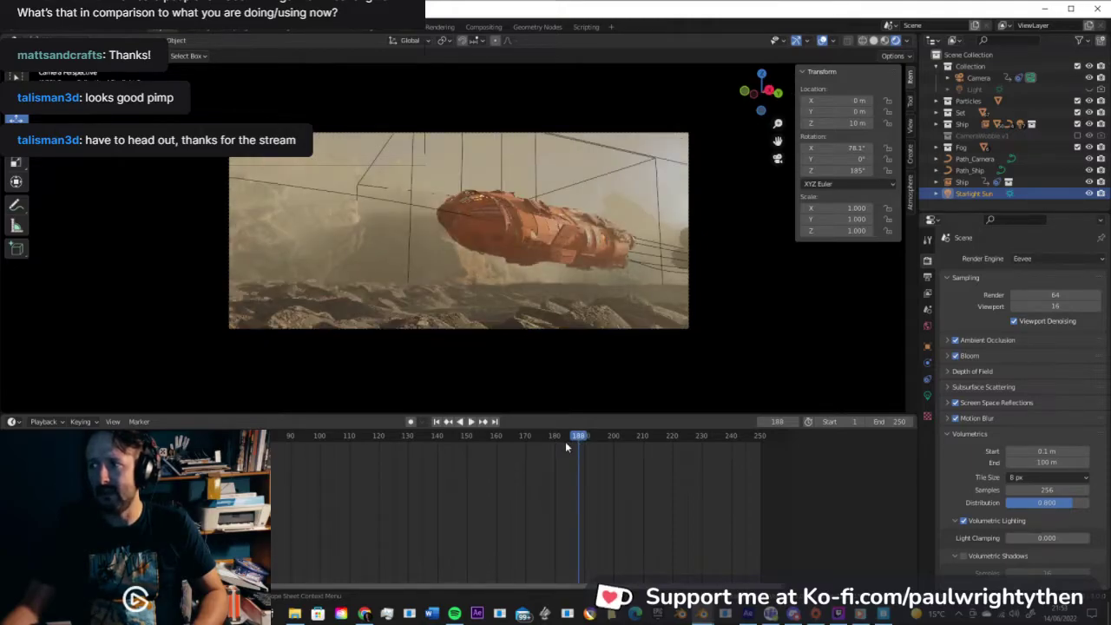
click(823, 41)
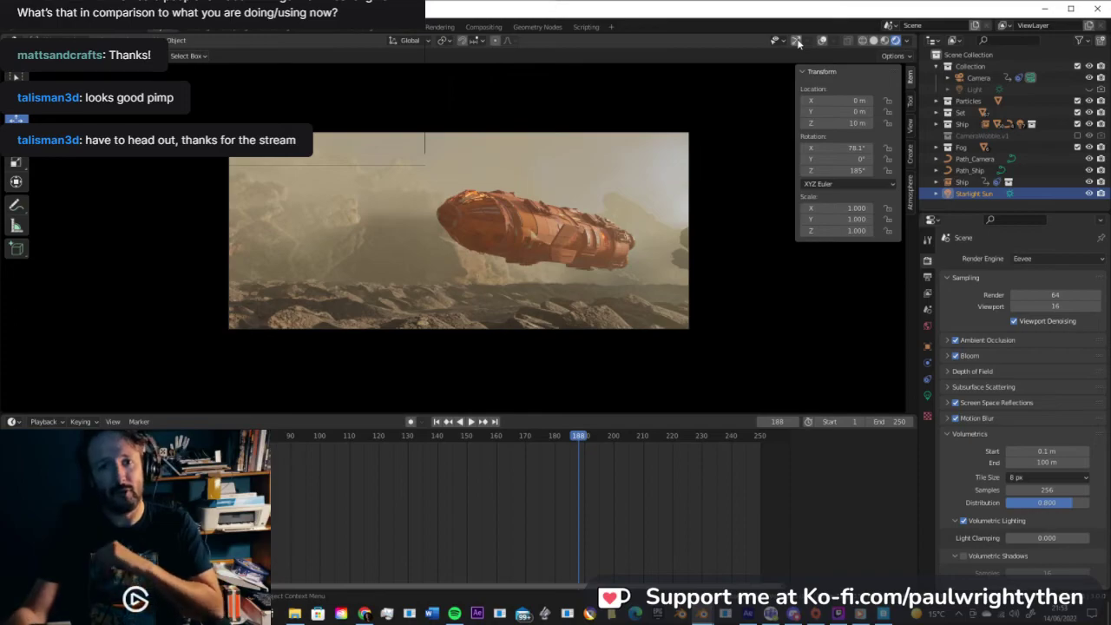
Step: Review the fog, lighting and ship along the fly-by by stepping through the frames between 98 and 232
click(552, 436)
click(490, 436)
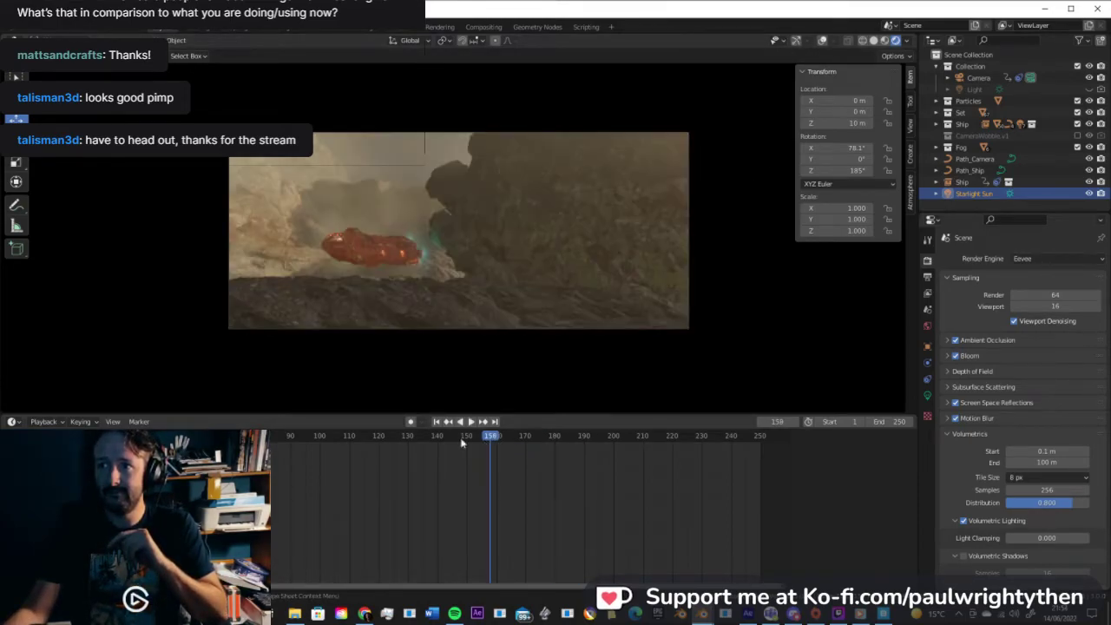
click(437, 435)
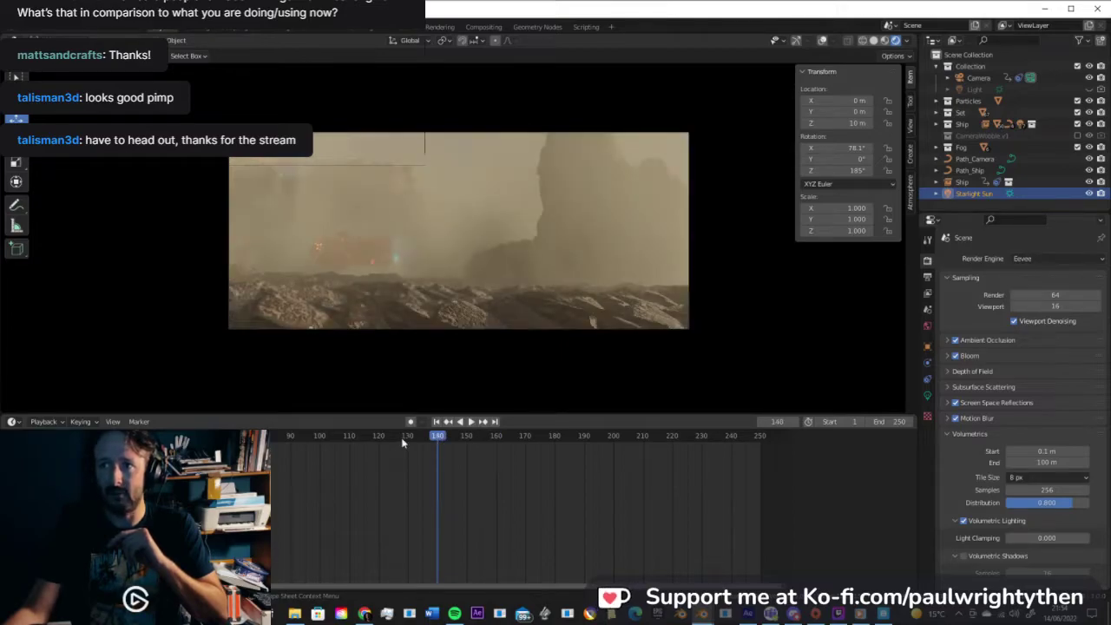
click(402, 441)
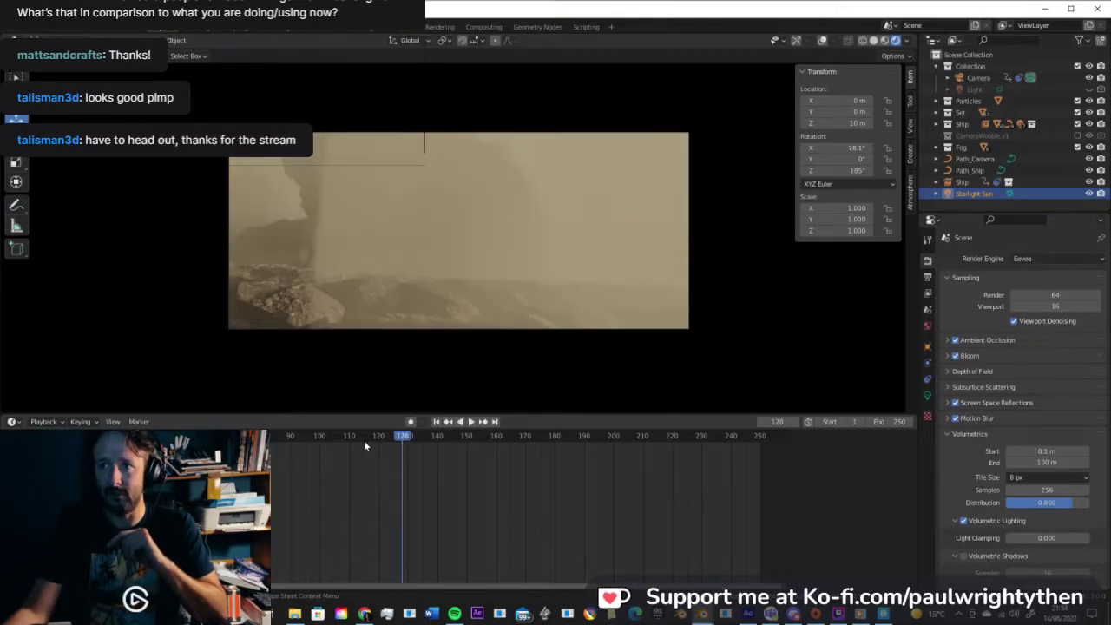
click(364, 441)
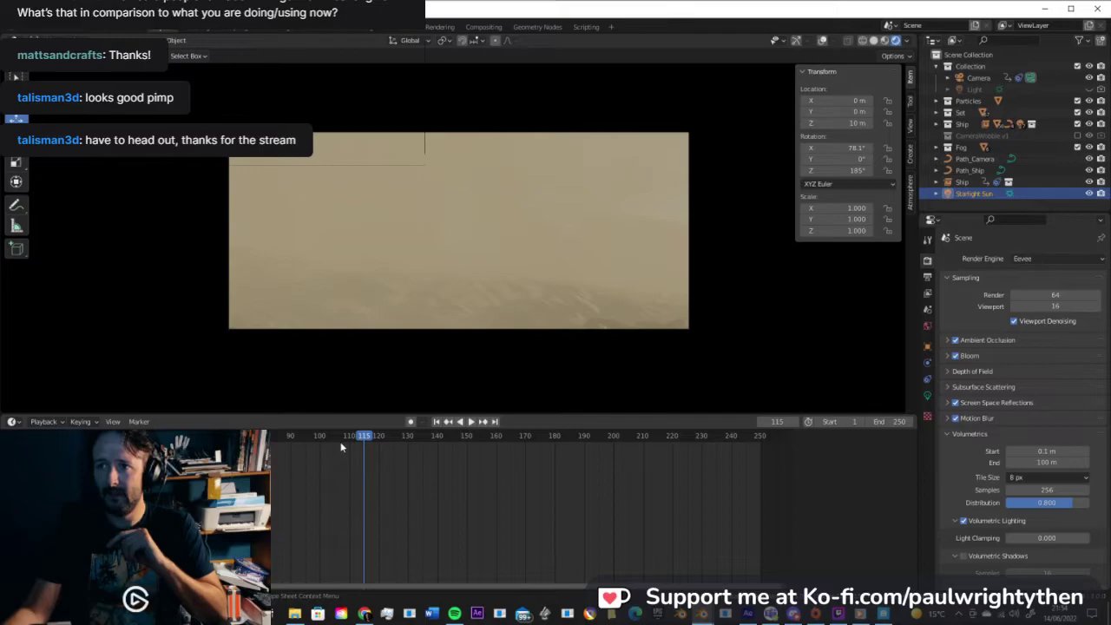
click(313, 438)
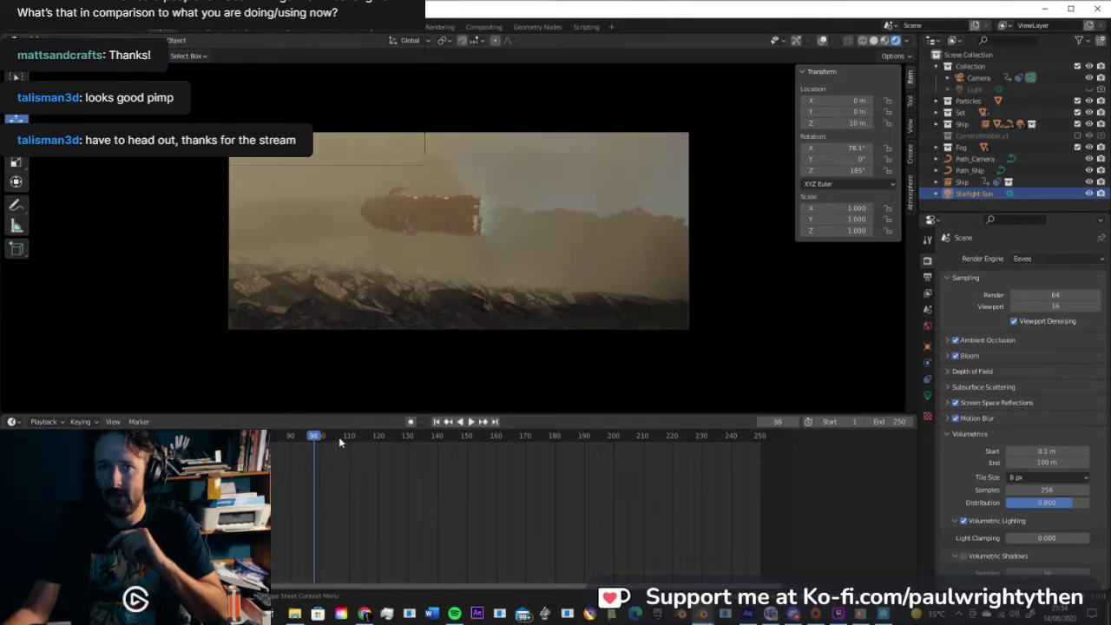
click(331, 438)
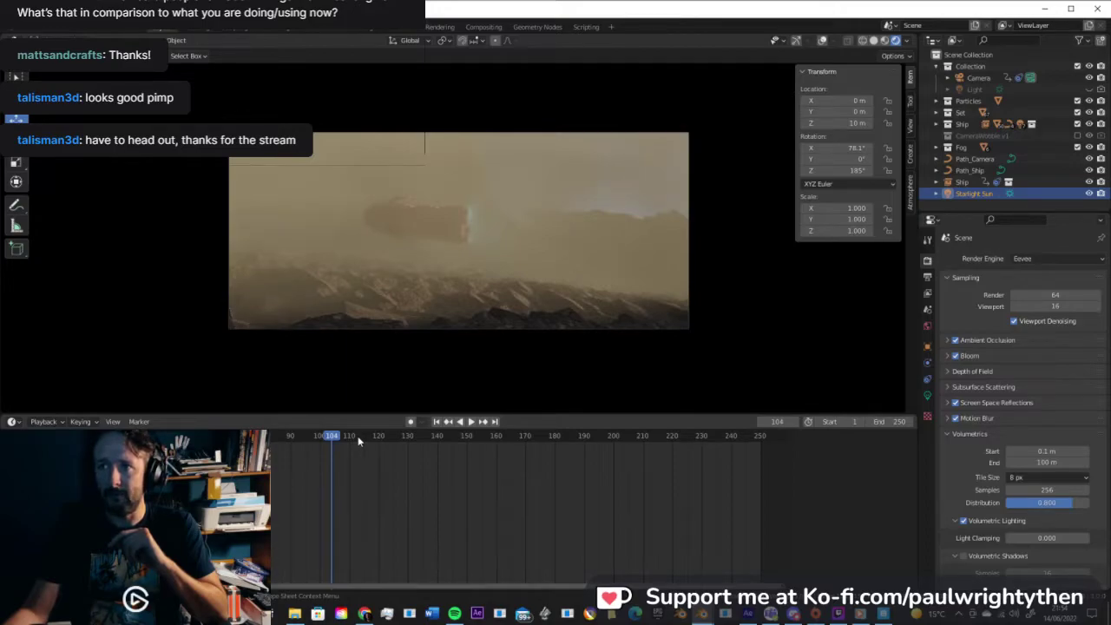
click(358, 440)
key(space)
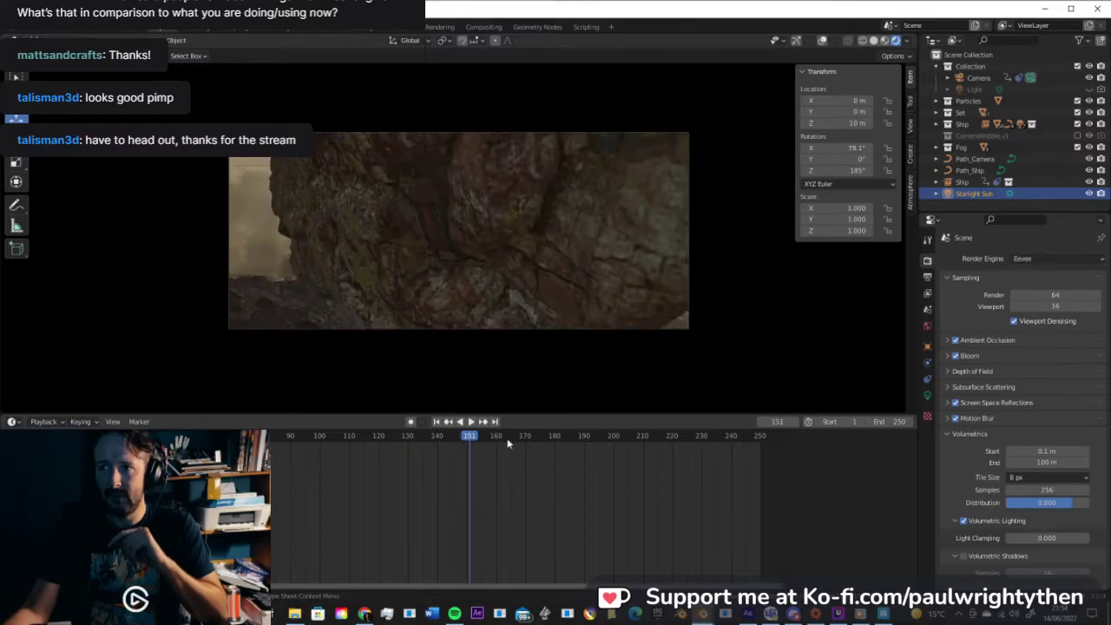
key(space)
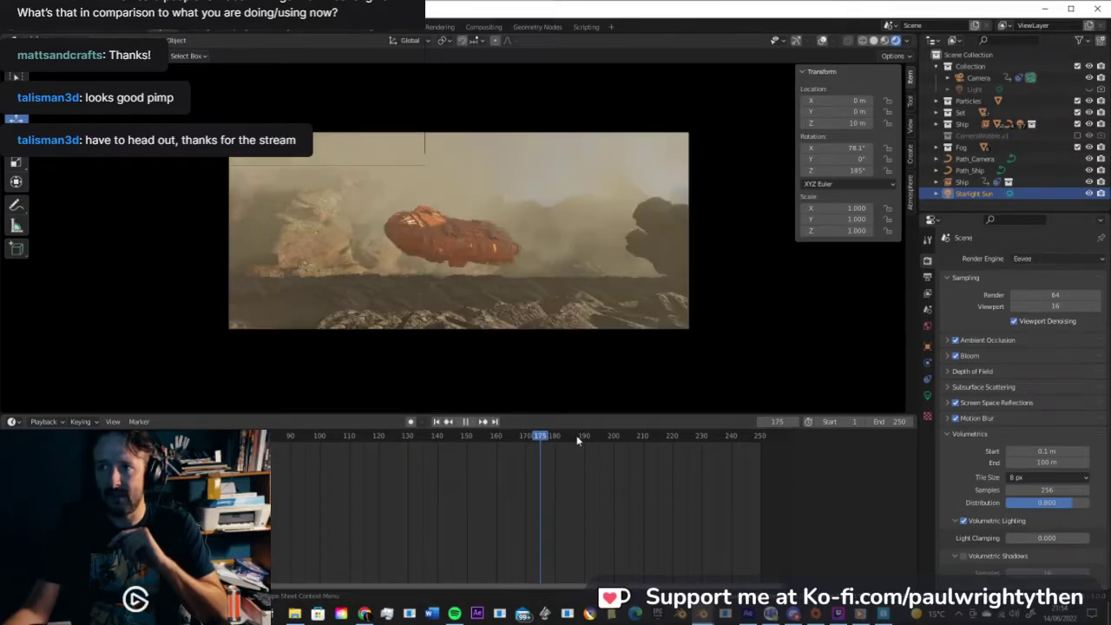
key(space)
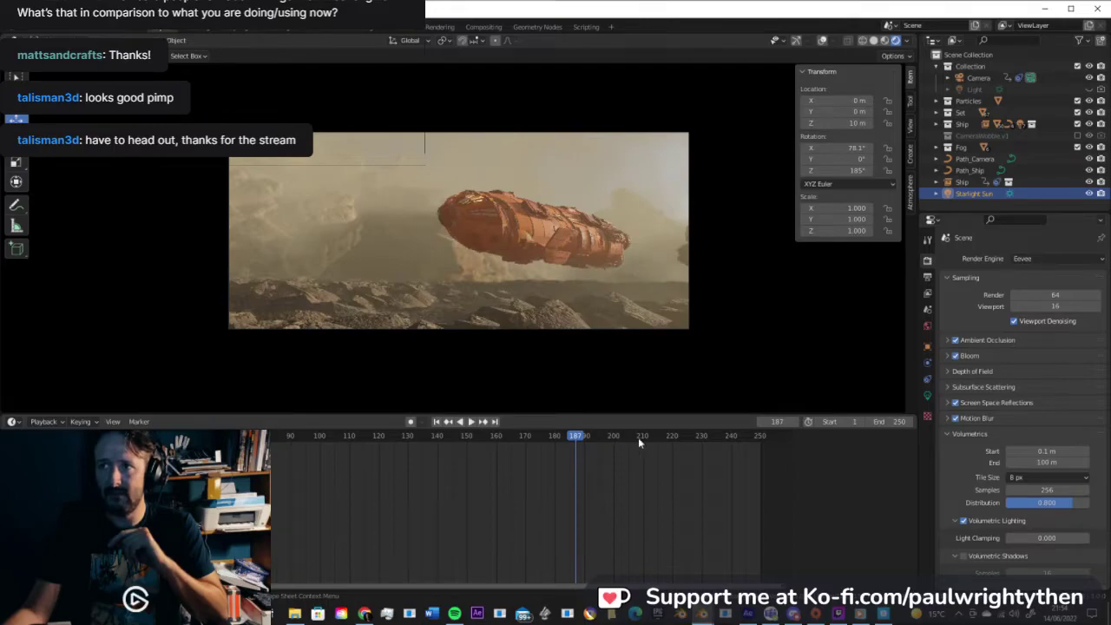
key(space)
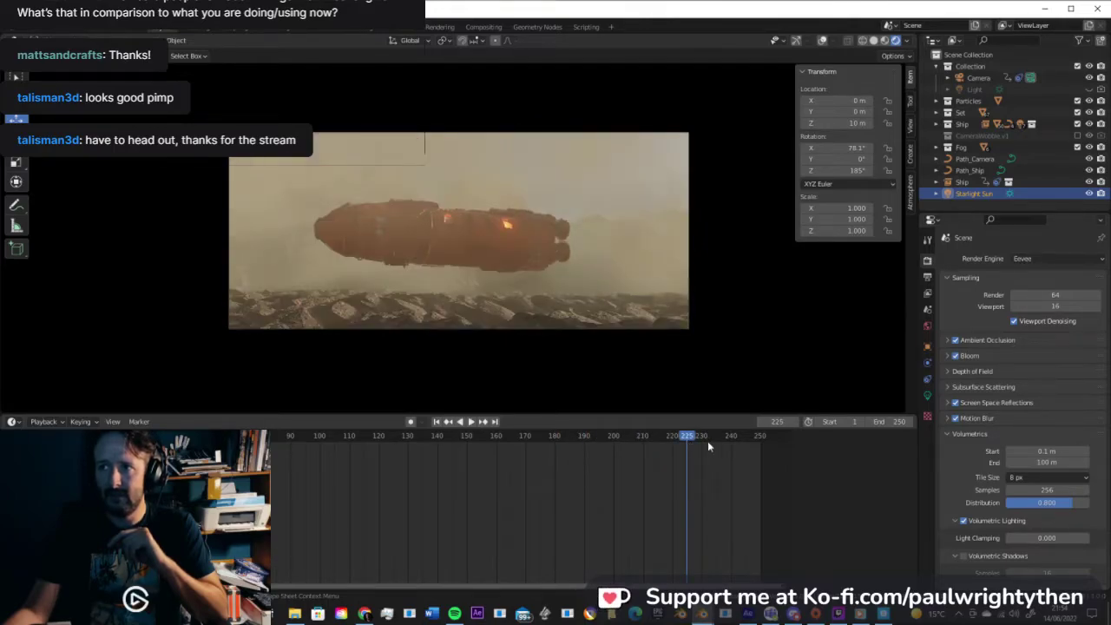
key(space)
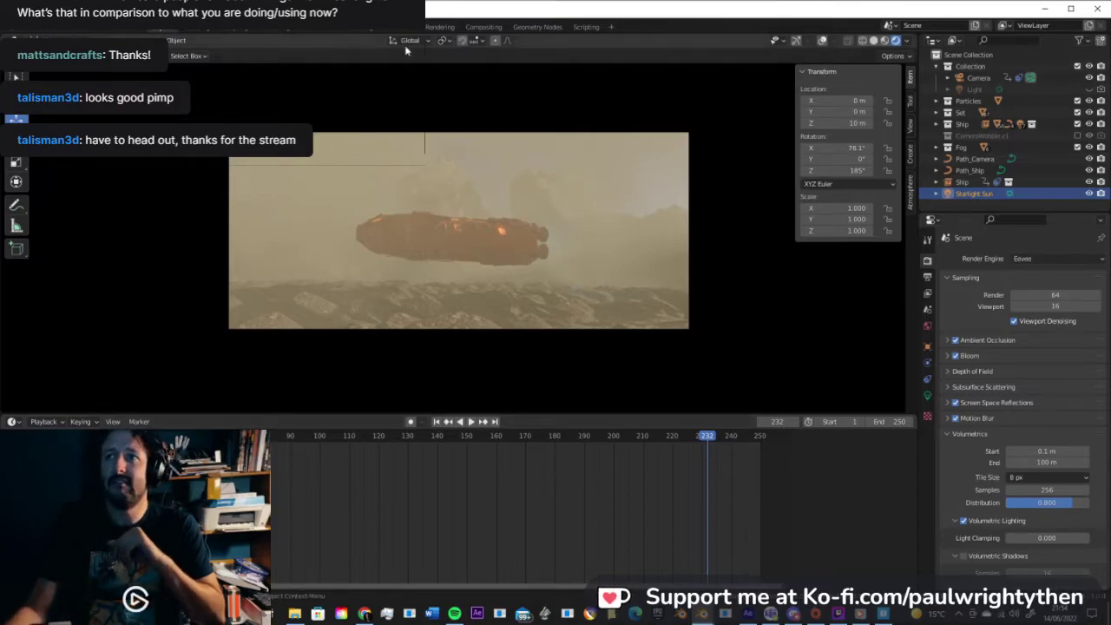
Step: Reopen the frame 93 render from the Compositing workspace, widen its window and enlarge the image for inspection
click(481, 27)
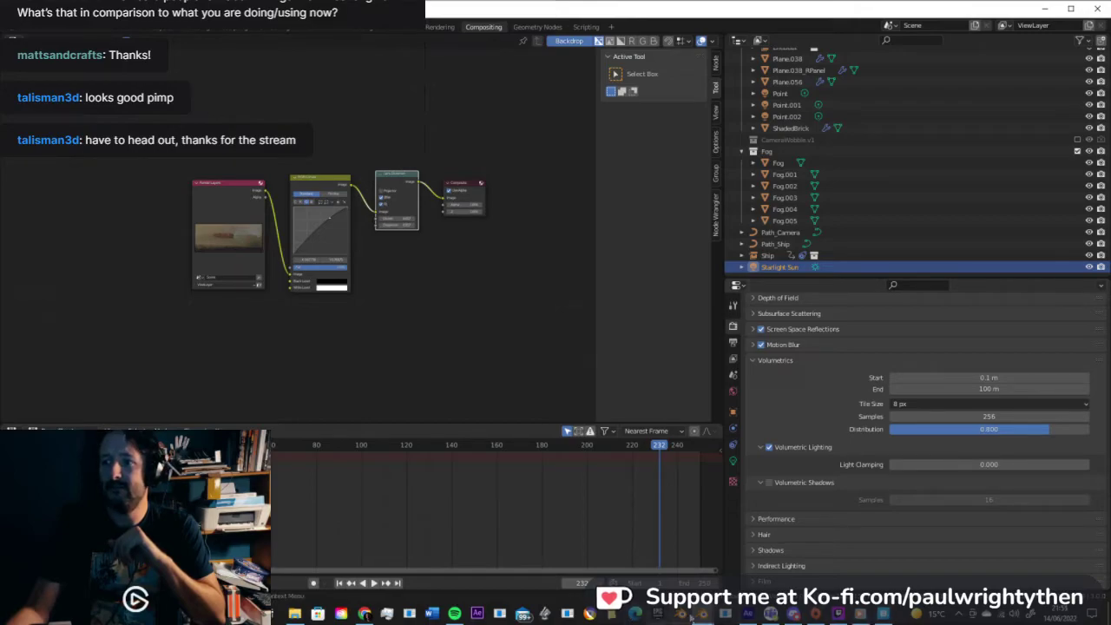
key(F11)
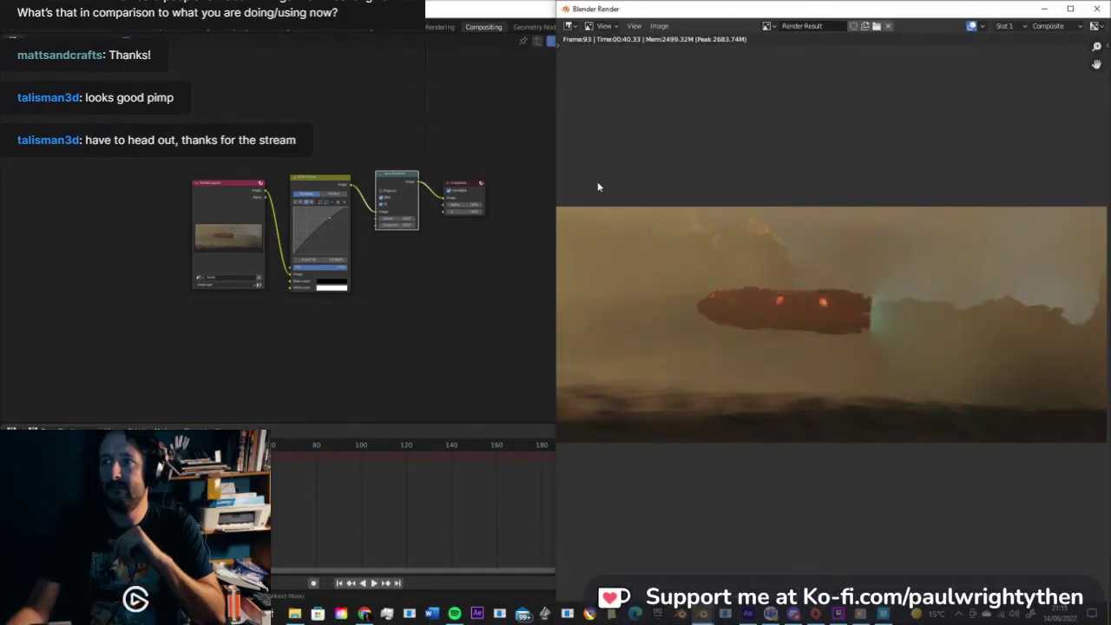
drag(550, 133, 104, 151)
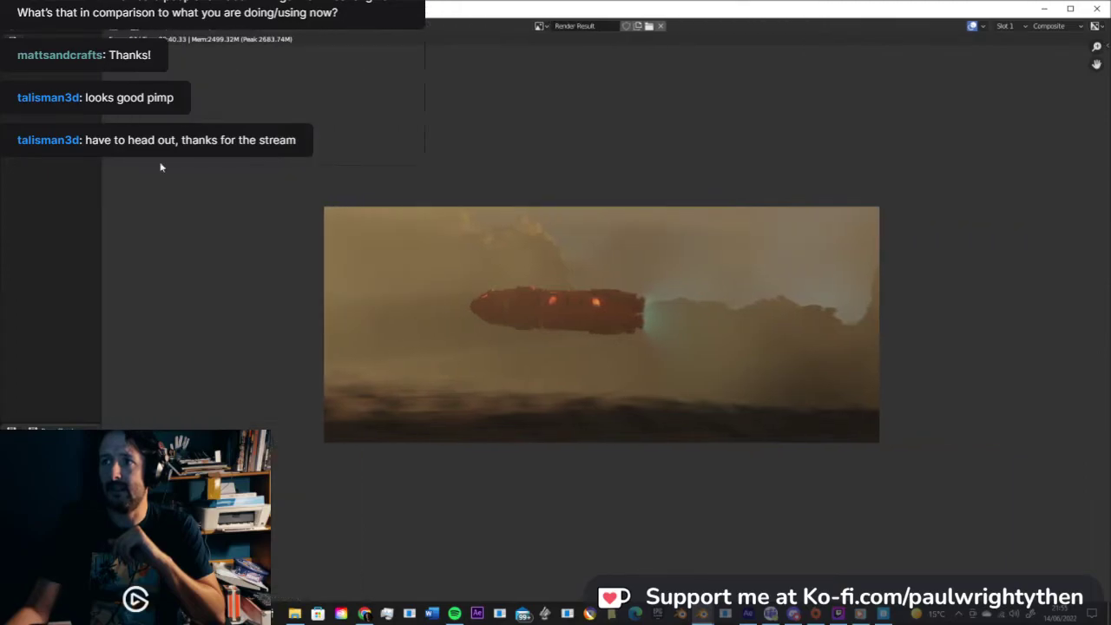
scroll(534, 280, up, 2)
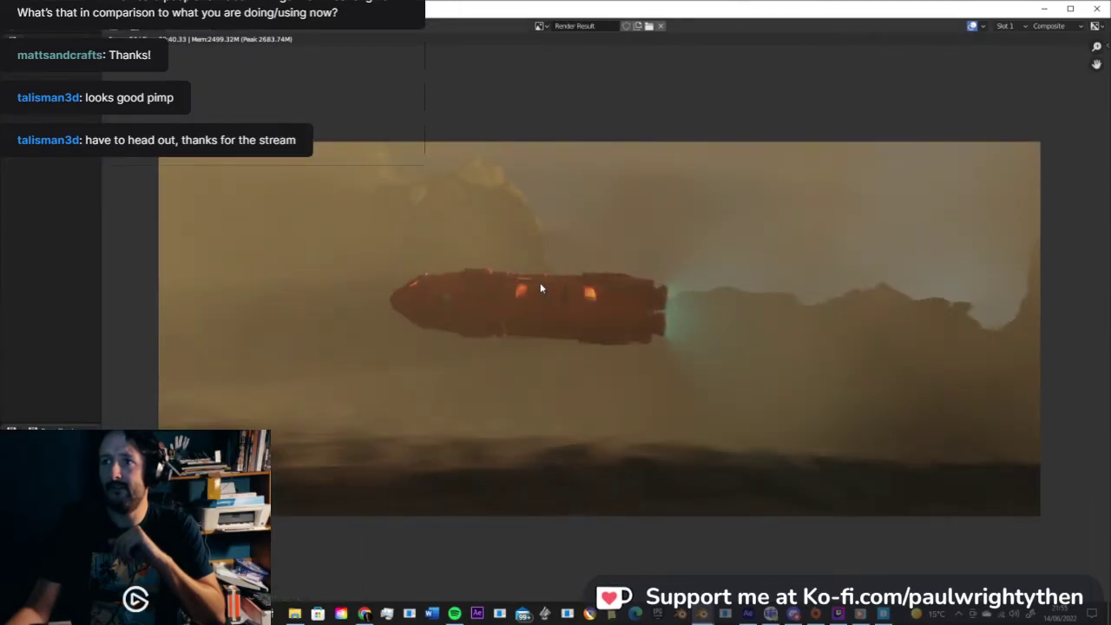